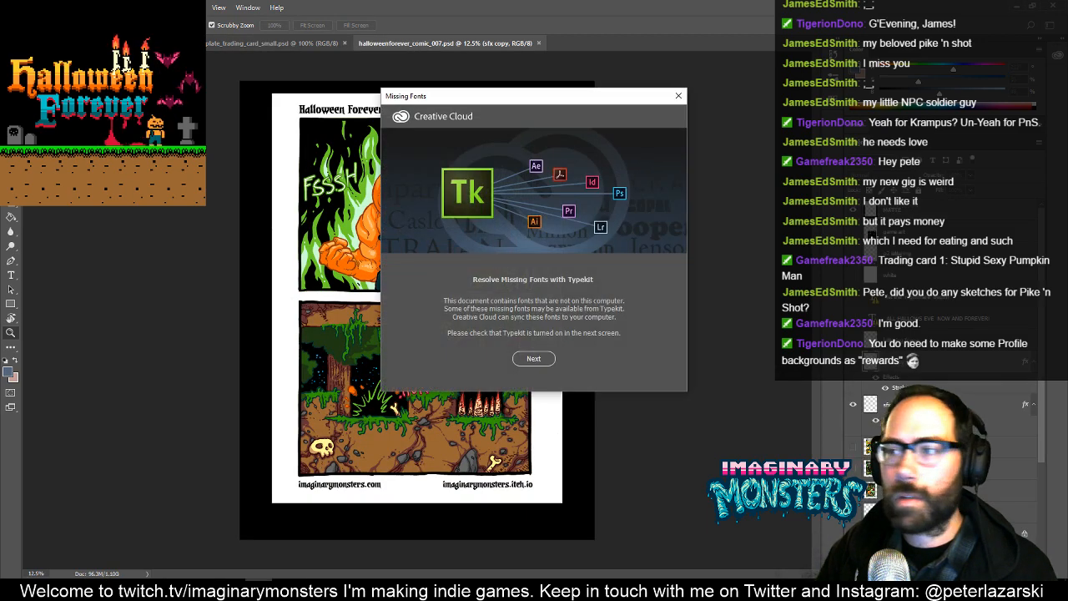
- Dismiss the missing-fonts warning without resolving the fonts and examine the leaping pumpkin man in the comic's lower panel
left_click(678, 96)
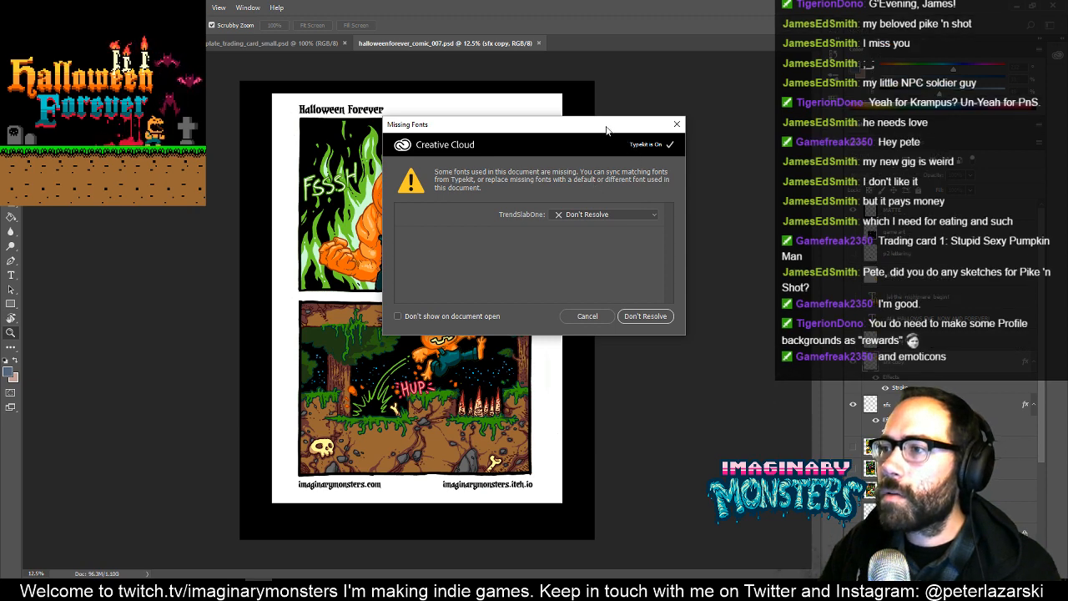
left_click(622, 330)
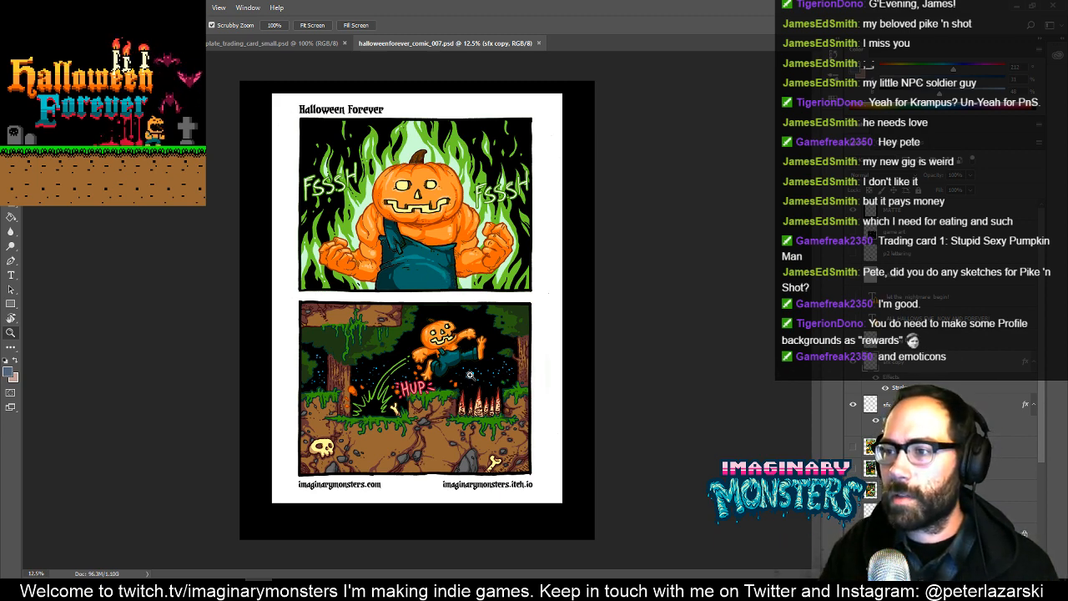
left_click_drag(469, 372, 527, 347)
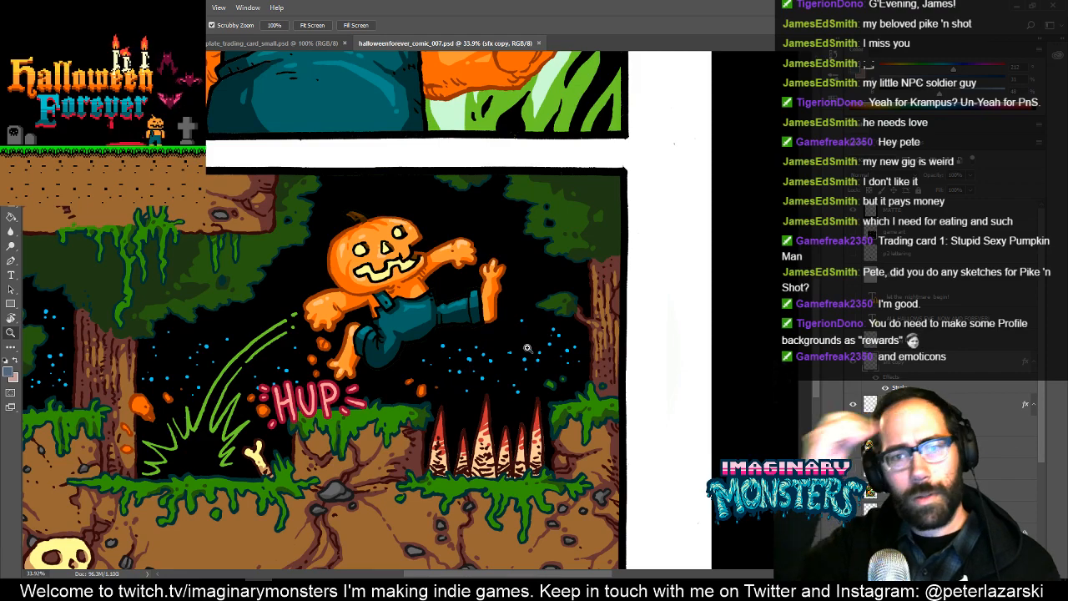
left_click_drag(441, 340, 476, 369)
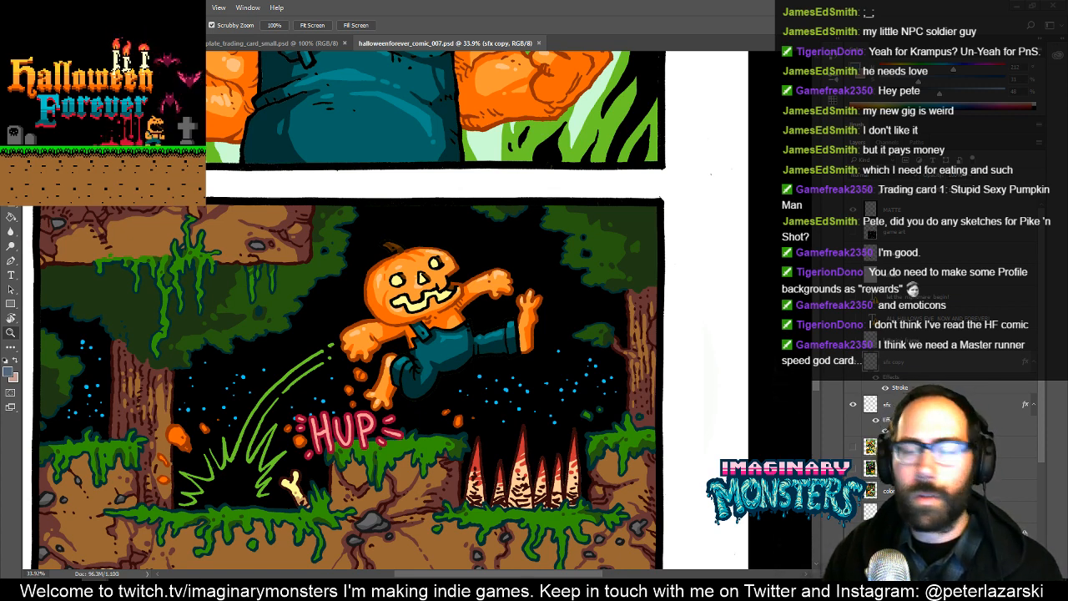
- Switch to template_trading_card_small.psd and close it
left_click(285, 45)
left_click(344, 43)
left_click(154, 43)
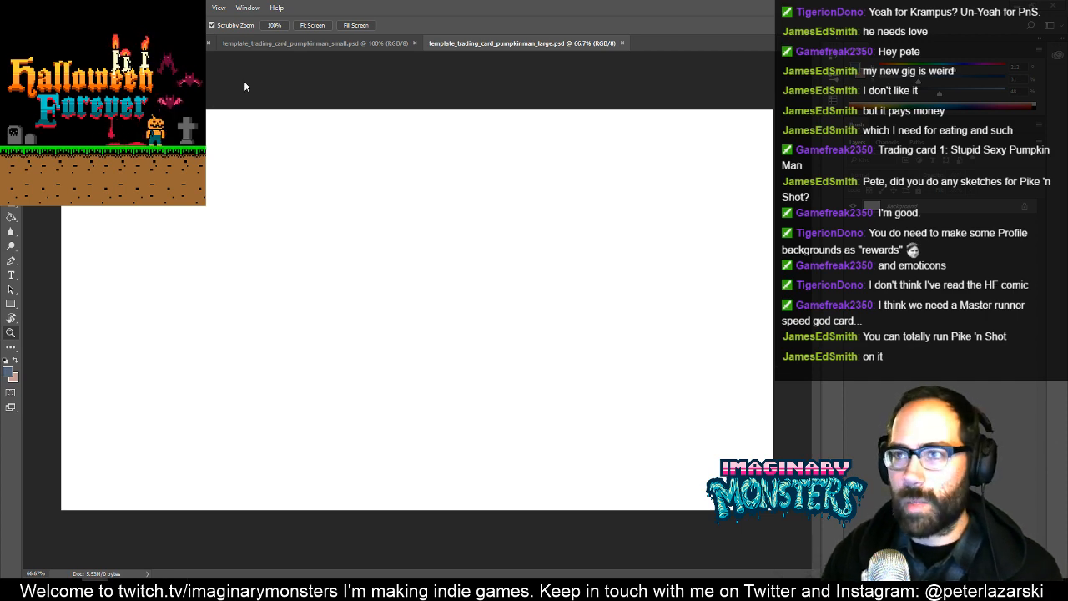
- Select and copy a rectangle of the comic's lower panel around the leaping pumpkin man and the spikes
left_click(234, 43)
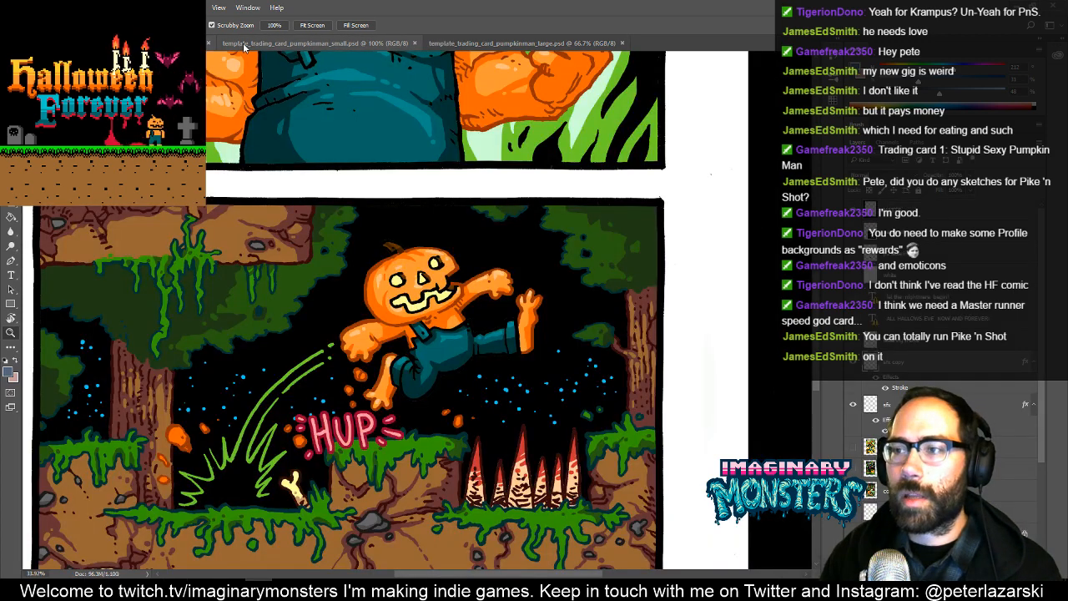
key("m")
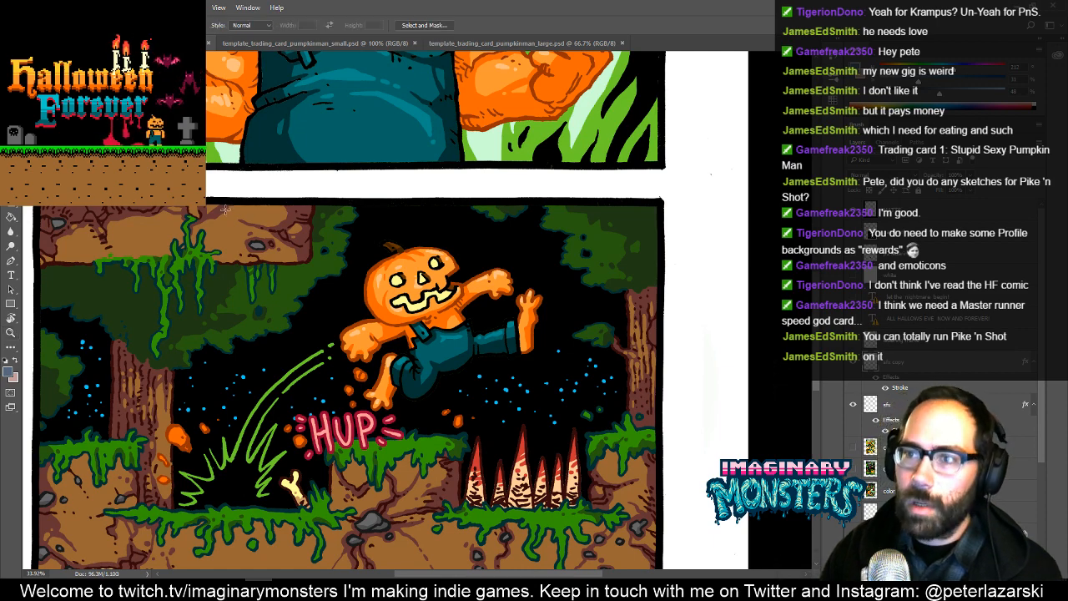
left_click_drag(226, 207, 671, 506)
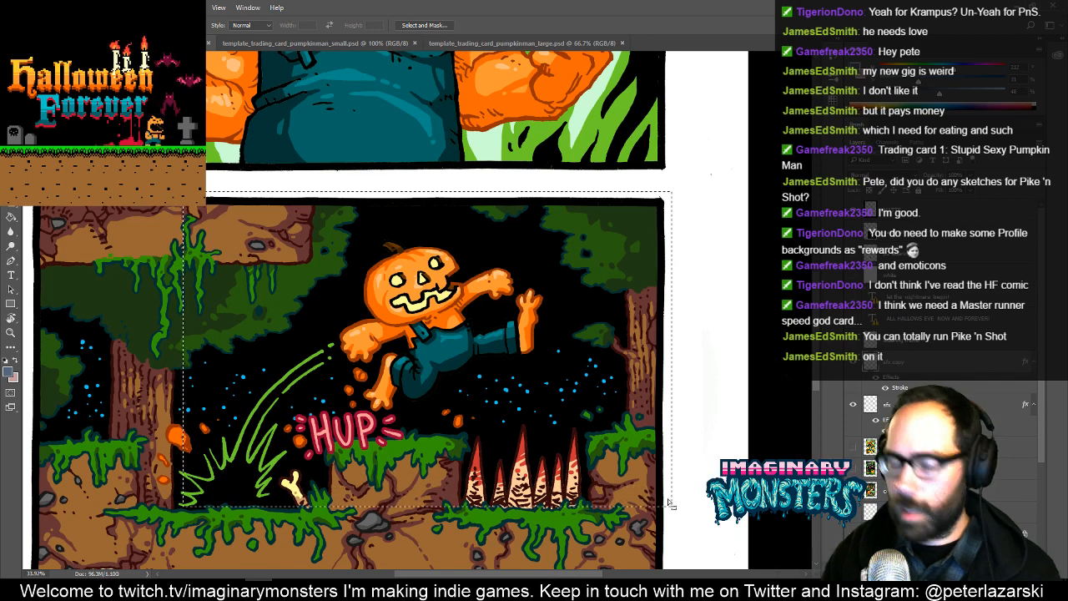
- Paste the copied artwork into template_trading_card_pumpkinman_large.psd and shift it up so the whole pumpkin man fits the card
left_click(465, 43)
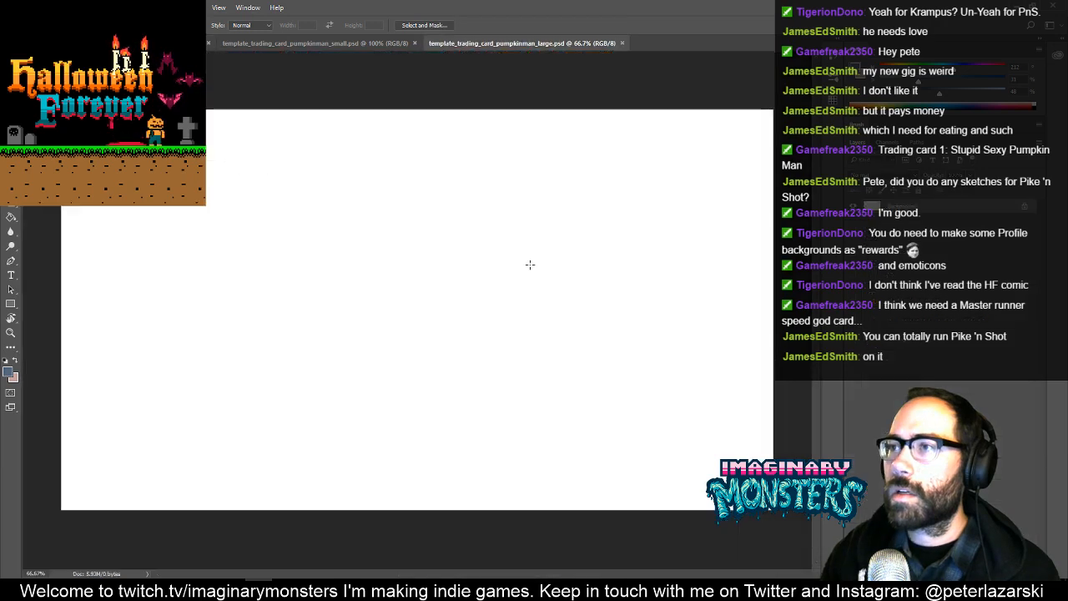
key("ctrl+v")
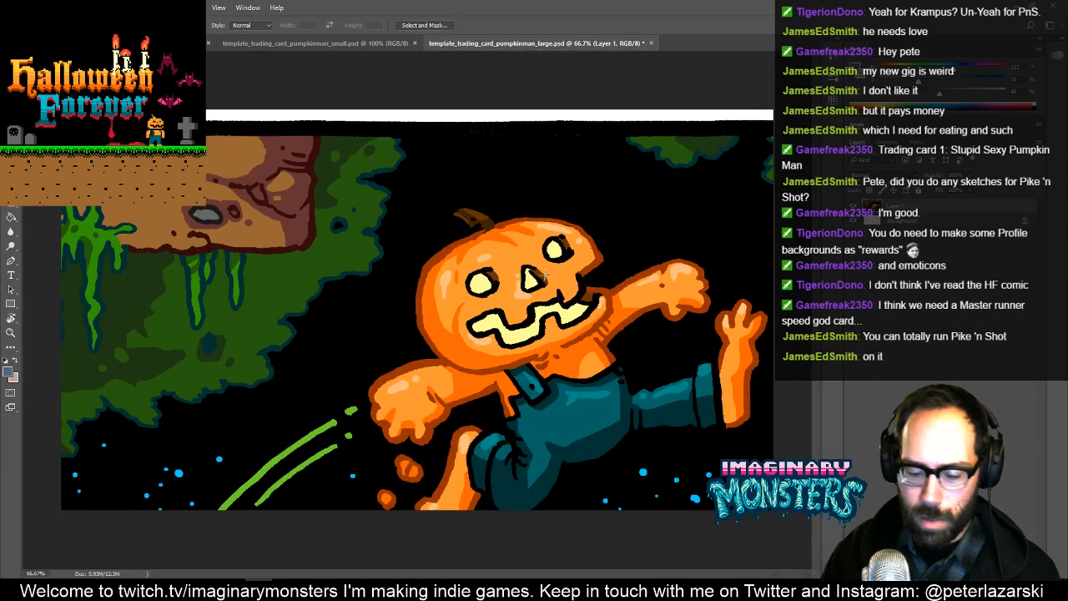
key("v")
left_click_drag(543, 273, 424, 223)
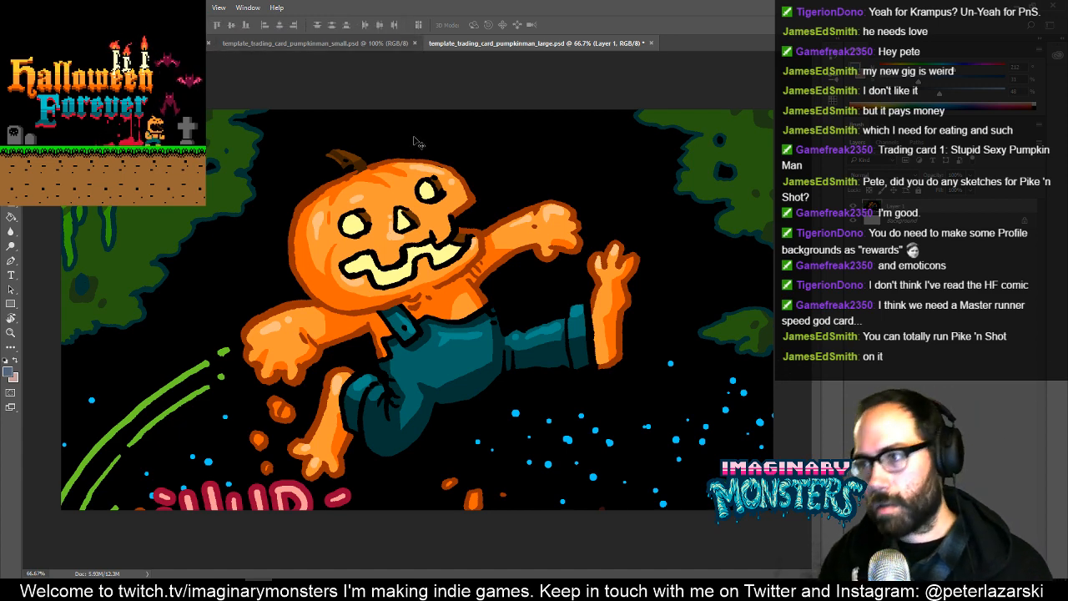
- Create a new 2587 x 1666 px RGB document at 600 ppi with a white background and paste the copied artwork into it
key("ctrl+n")
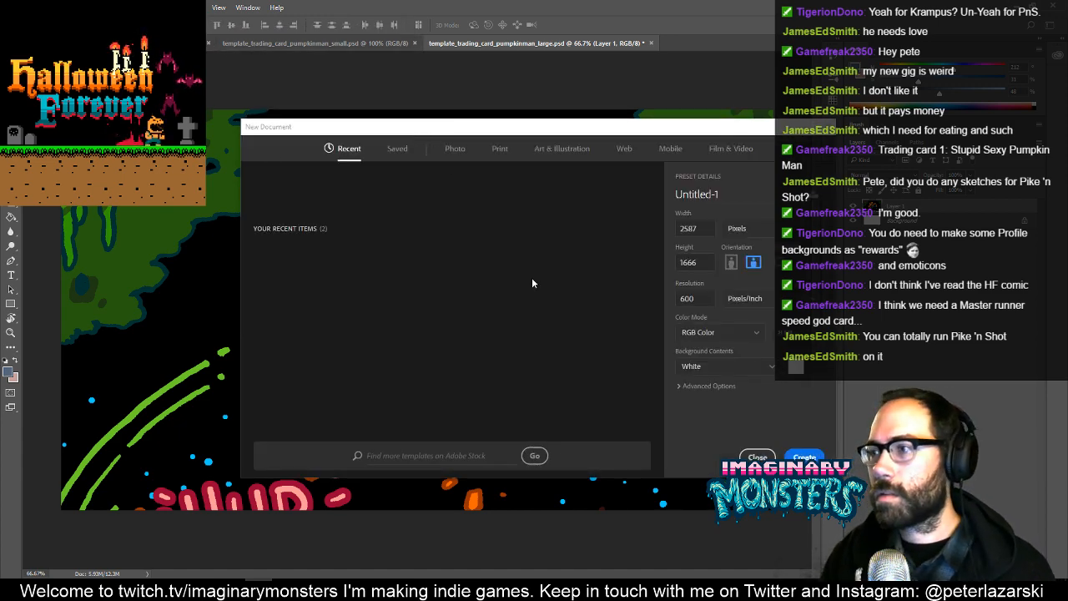
left_click_drag(499, 123, 427, 131)
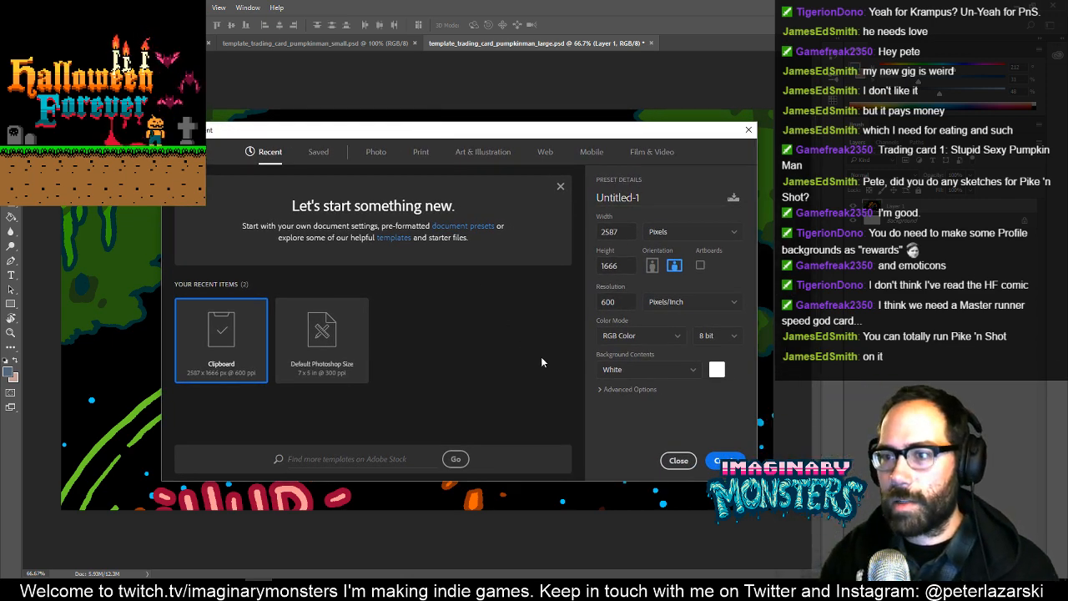
left_click(723, 459)
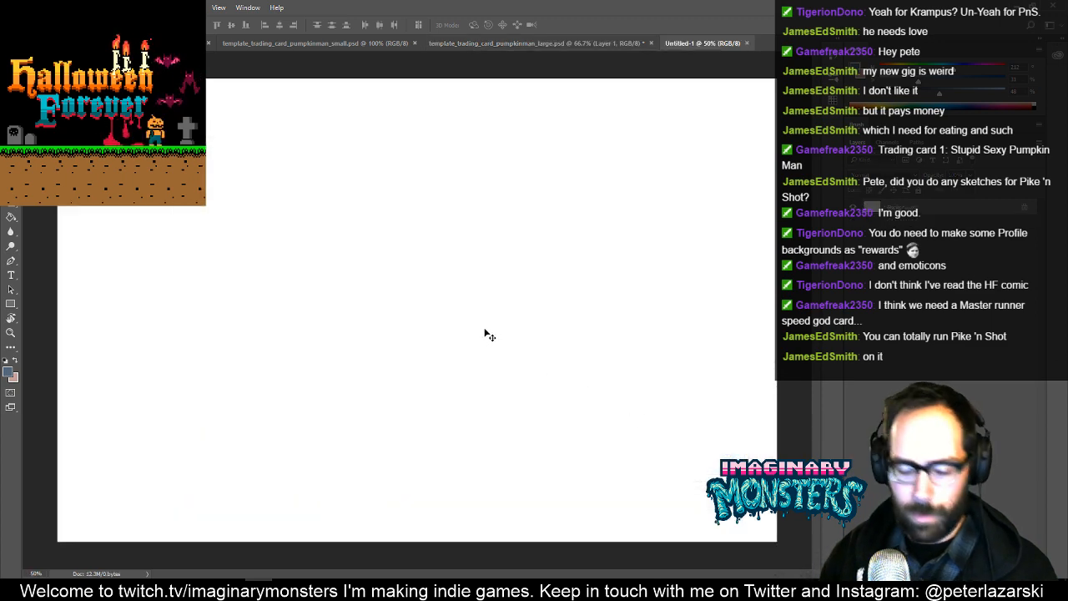
key("ctrl+v")
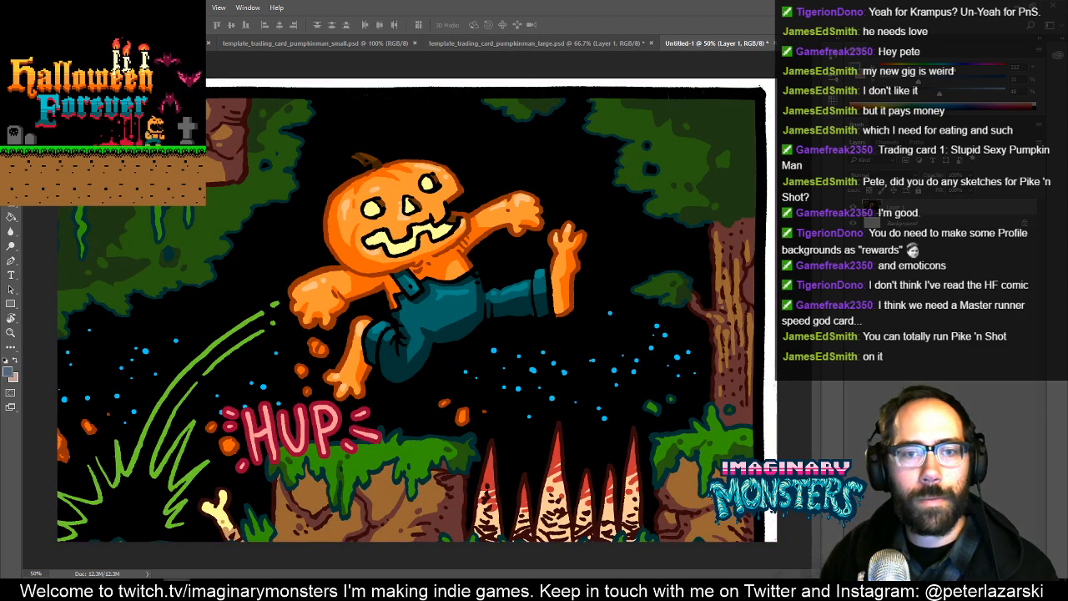
left_click(308, 378)
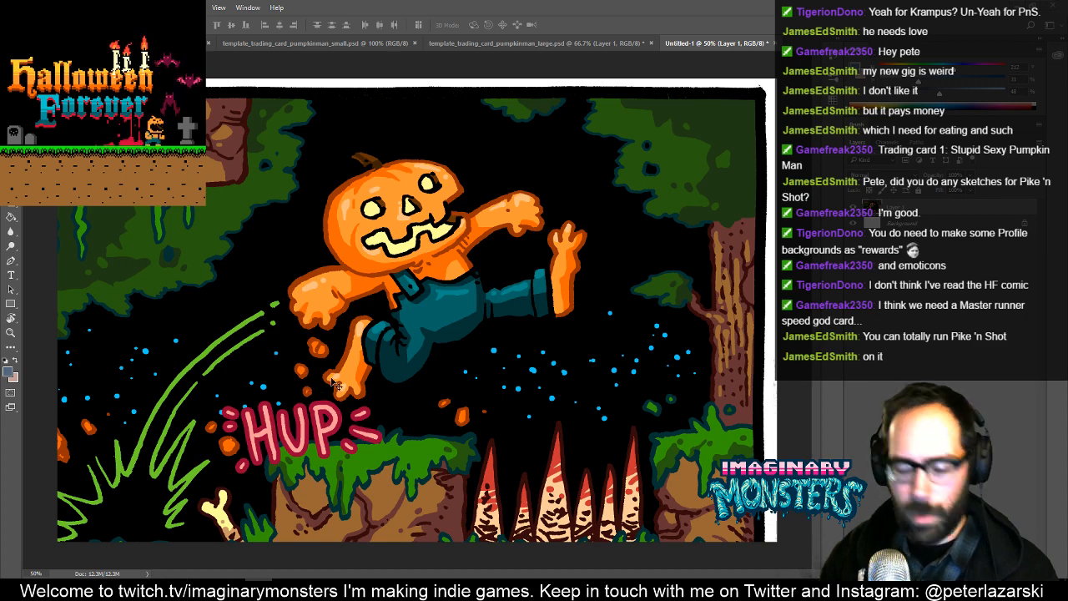
- Sample the black background and fill the letter P of the HUP lettering with it, both outline and interior
key("f")
mouse_move(477, 436)
left_mouse_down()
mouse_move(365, 365)
mouse_move(325, 367)
mouse_move(337, 352)
mouse_move(419, 355)
left_mouse_up()
key("g")
left_click(410, 332, "alt")
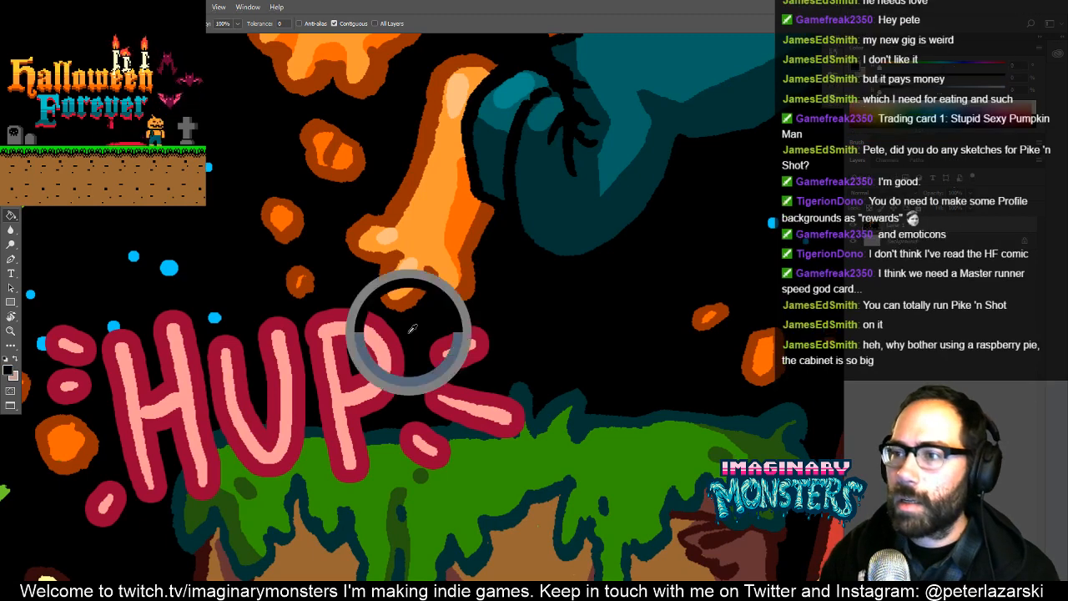
left_click(397, 358)
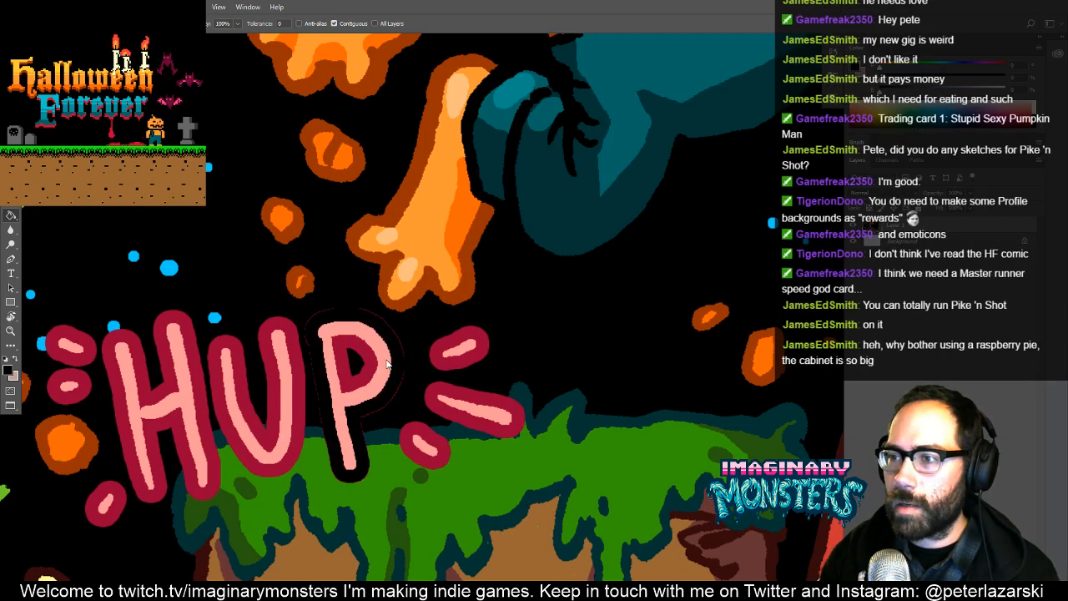
left_click(399, 364)
- Paint black over the remaining outline of the P and the accent strokes beside it, above the grass
key("b")
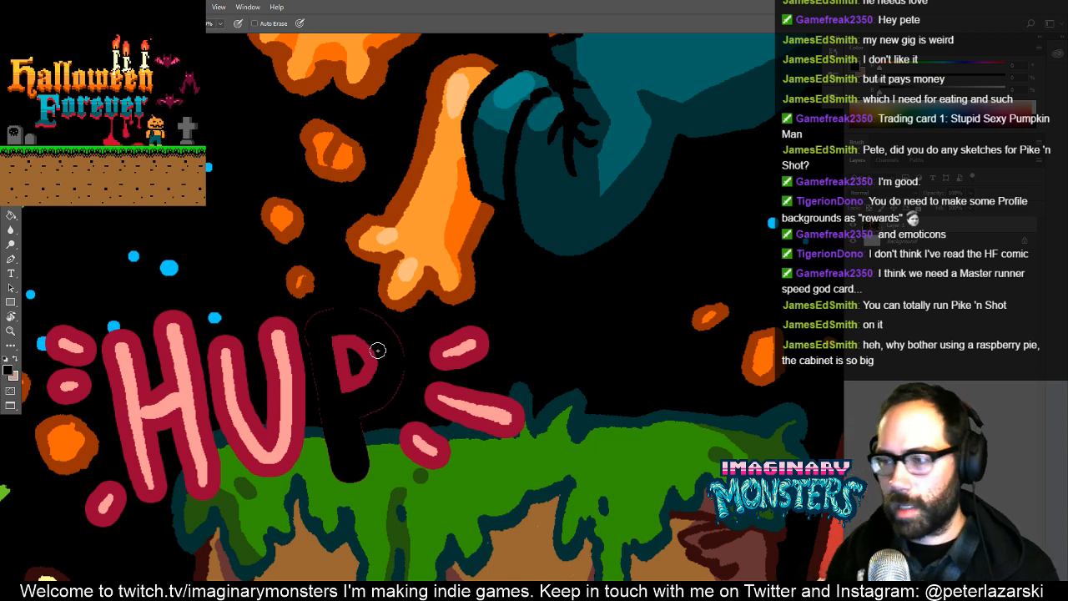
left_click_drag(332, 331, 372, 289)
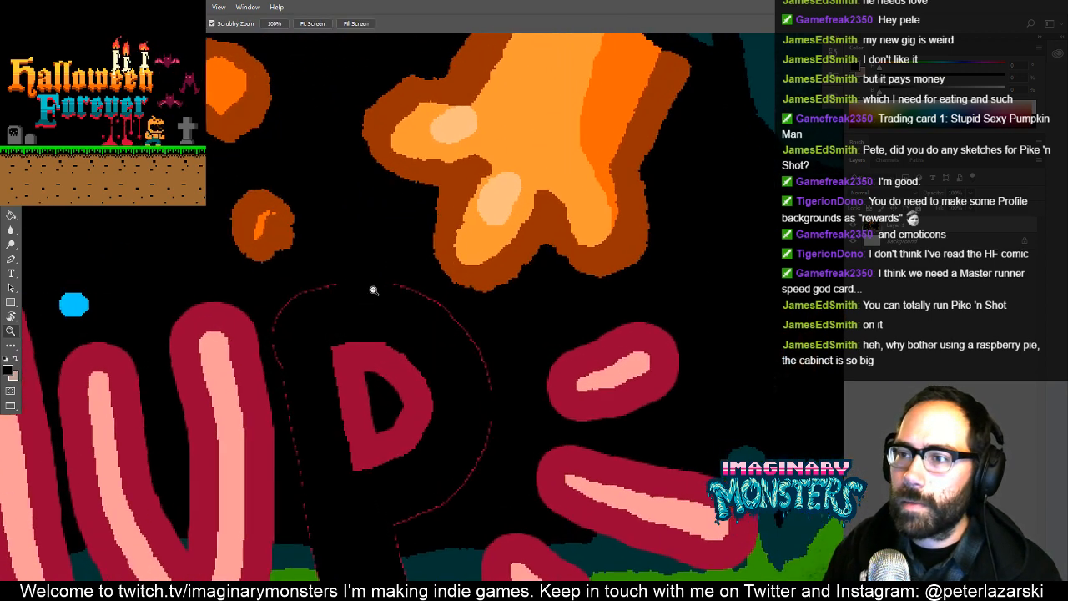
left_click_drag(307, 351, 338, 314)
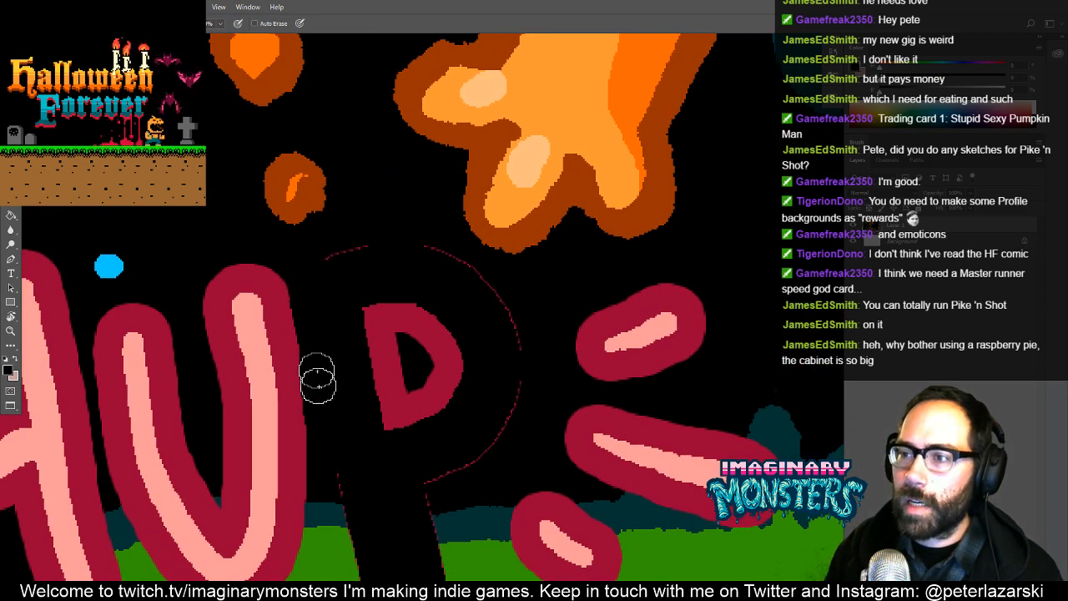
mouse_move(371, 250)
left_mouse_down()
mouse_move(423, 251)
mouse_move(474, 281)
mouse_move(510, 335)
mouse_move(380, 314)
mouse_move(404, 302)
mouse_move(415, 355)
mouse_move(433, 371)
mouse_move(460, 369)
mouse_move(465, 349)
mouse_move(372, 325)
mouse_move(361, 354)
mouse_move(613, 324)
mouse_move(589, 328)
mouse_move(594, 427)
left_mouse_up()
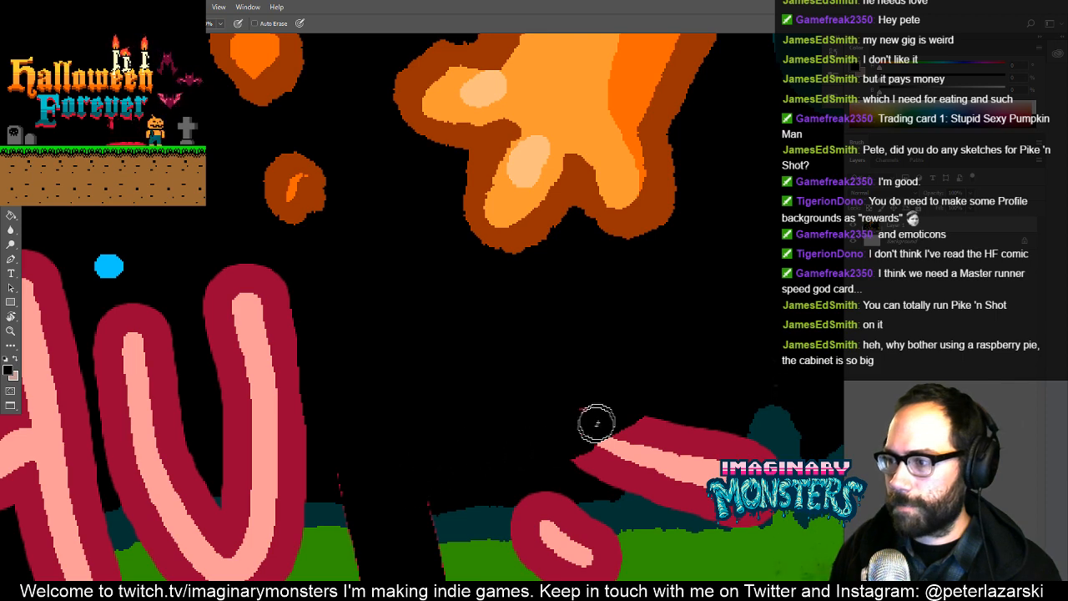
mouse_move(596, 424)
left_mouse_down()
mouse_move(627, 412)
mouse_move(608, 455)
mouse_move(689, 423)
mouse_move(707, 434)
left_mouse_up()
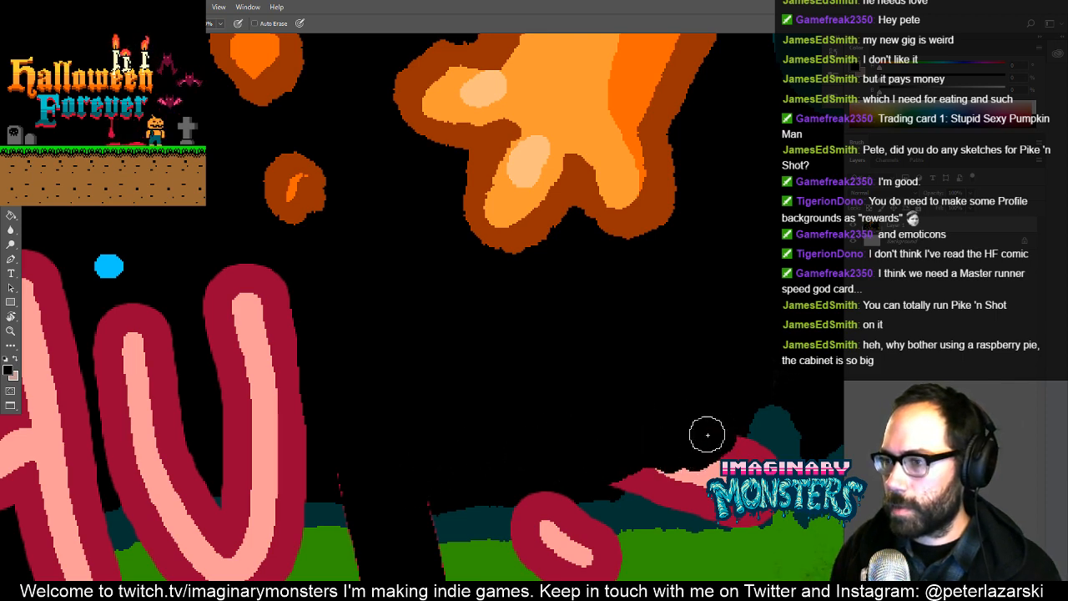
left_click_drag(368, 326, 534, 320)
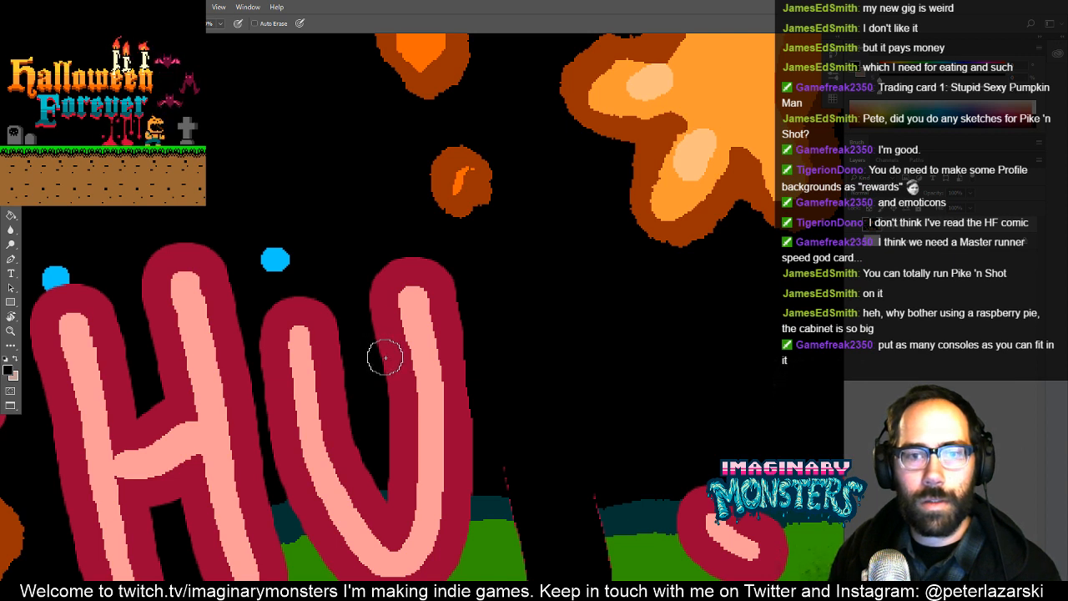
- Fill the inside of the letter U with black and paint over the upper parts of the U and H
key("g")
left_click(425, 365)
key("b")
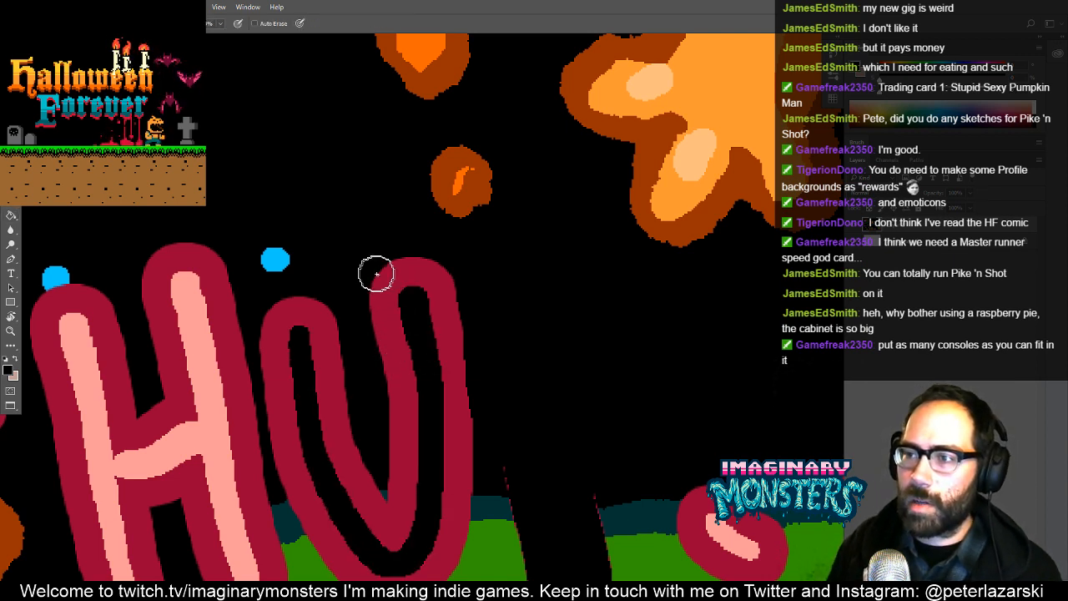
mouse_move(375, 274)
left_mouse_down()
mouse_move(396, 337)
mouse_move(409, 280)
mouse_move(433, 279)
mouse_move(447, 316)
mouse_move(433, 365)
mouse_move(379, 357)
mouse_move(383, 349)
mouse_move(421, 418)
mouse_move(412, 434)
mouse_move(508, 444)
mouse_move(499, 468)
mouse_move(392, 456)
mouse_move(413, 457)
mouse_move(305, 351)
mouse_move(308, 307)
mouse_move(308, 353)
mouse_move(331, 381)
mouse_move(322, 403)
mouse_move(364, 451)
mouse_move(335, 454)
mouse_move(283, 416)
mouse_move(293, 444)
mouse_move(318, 473)
mouse_move(494, 476)
left_mouse_up()
mouse_move(436, 389)
left_mouse_down()
mouse_move(444, 430)
mouse_move(512, 400)
left_mouse_up()
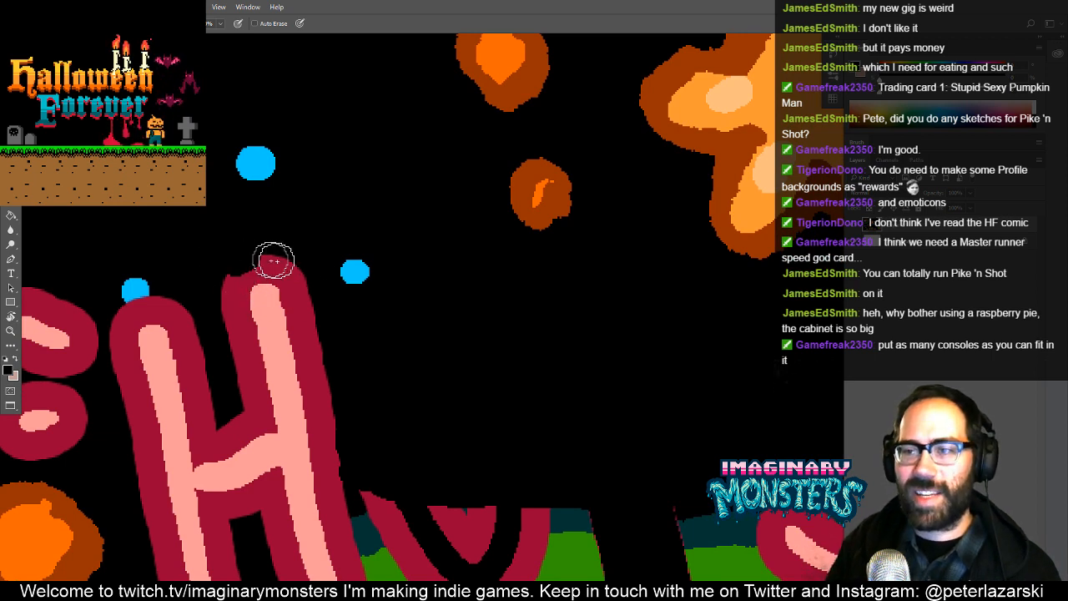
mouse_move(274, 261)
left_mouse_down()
mouse_move(215, 261)
mouse_move(316, 361)
mouse_move(250, 352)
mouse_move(272, 318)
mouse_move(314, 320)
mouse_move(255, 367)
mouse_move(315, 422)
mouse_move(307, 434)
mouse_move(277, 406)
mouse_move(221, 425)
mouse_move(158, 293)
left_mouse_up()
mouse_move(460, 267)
left_mouse_down()
mouse_move(309, 343)
mouse_move(367, 329)
left_mouse_up()
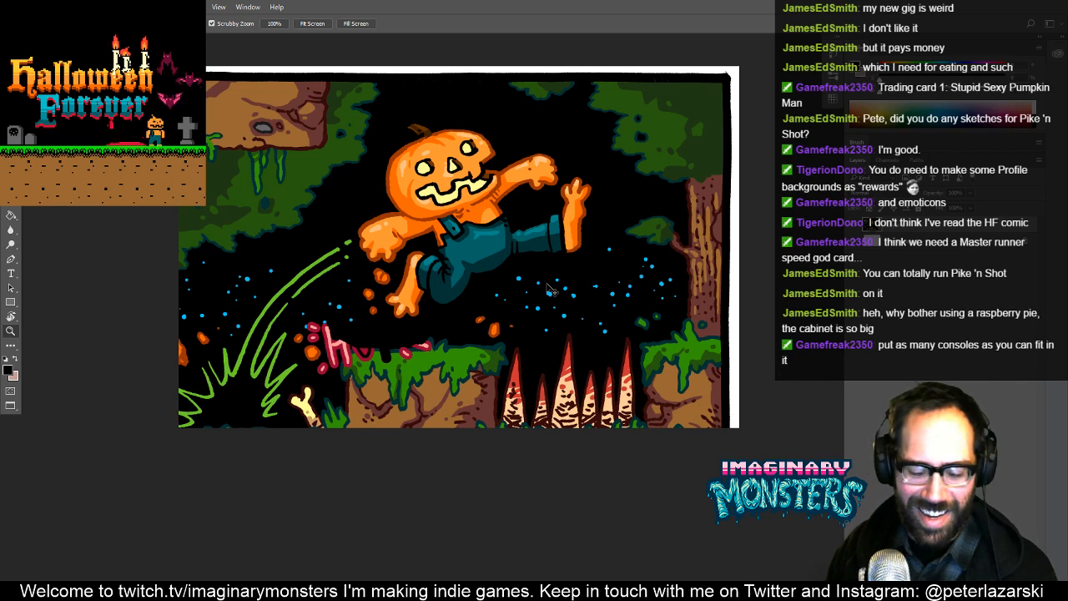
- Copy the entire cleaned-up artwork and use it to replace the earlier pasted layer in template_trading_card_pumpkinman_large.psd
key("ctrl+a")
key("Tab")
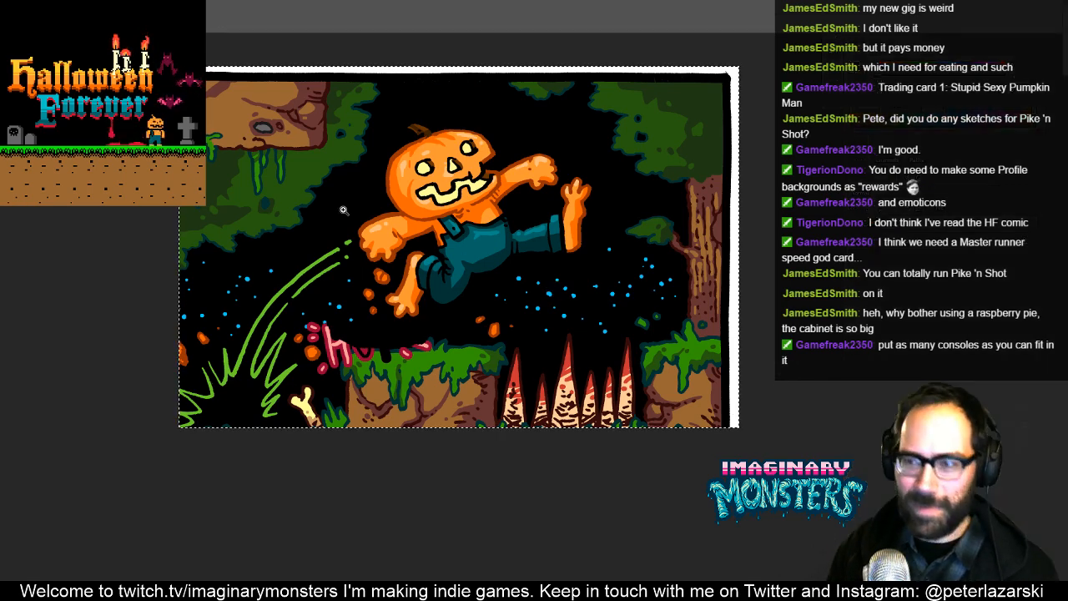
key("Tab")
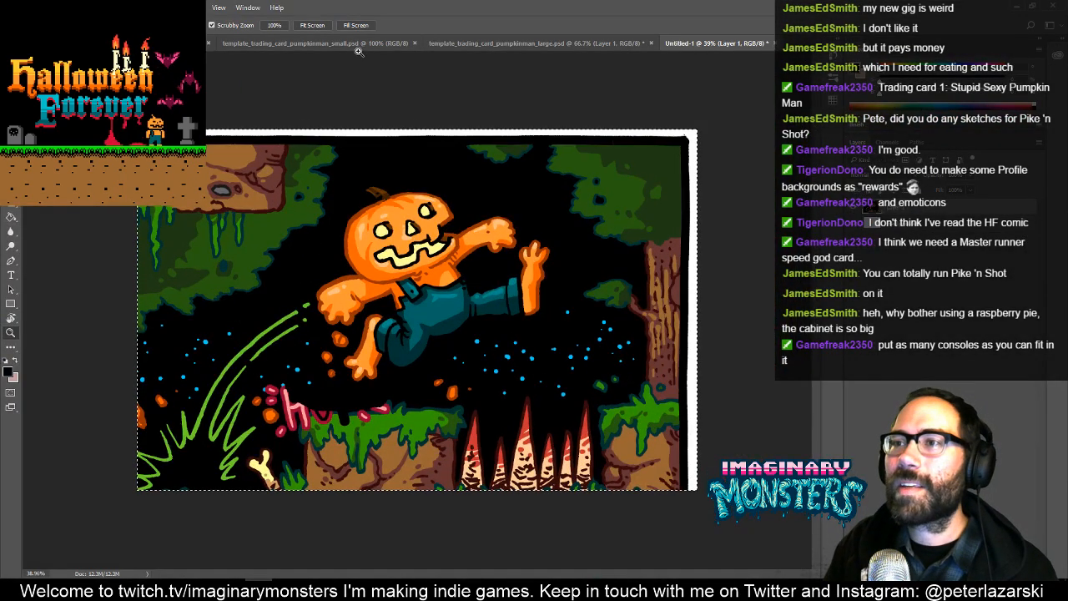
left_click(515, 42)
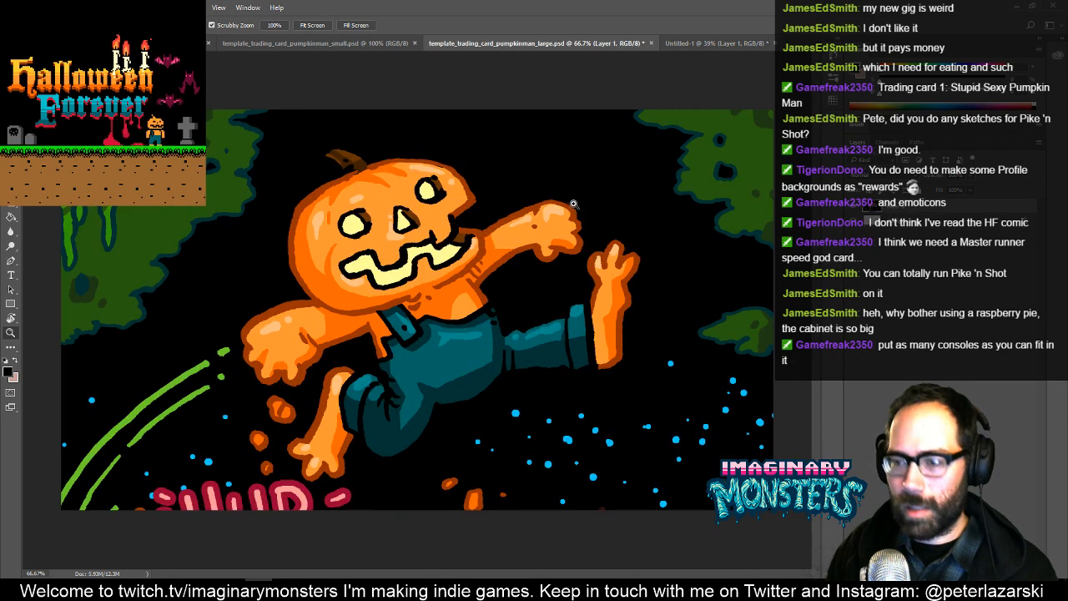
key("Delete")
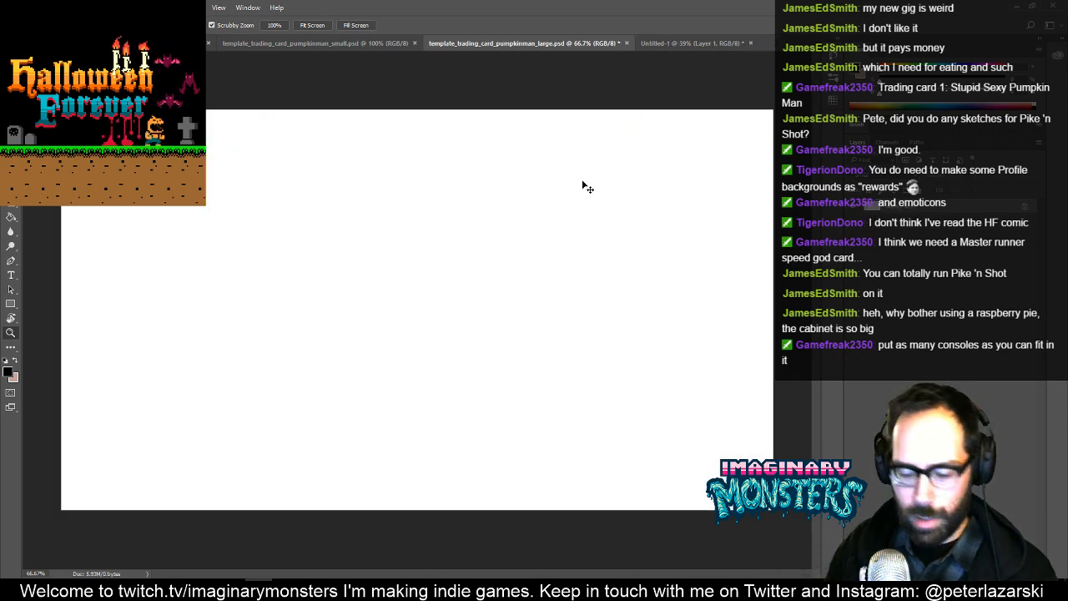
key("ctrl+z")
- Position the cleaned-up artwork so the whole leaping pumpkin man sits inside the card and the lettering falls outside it
key("v")
left_click_drag(584, 397, 446, 347)
left_click_drag(510, 341, 499, 317)
key("b")
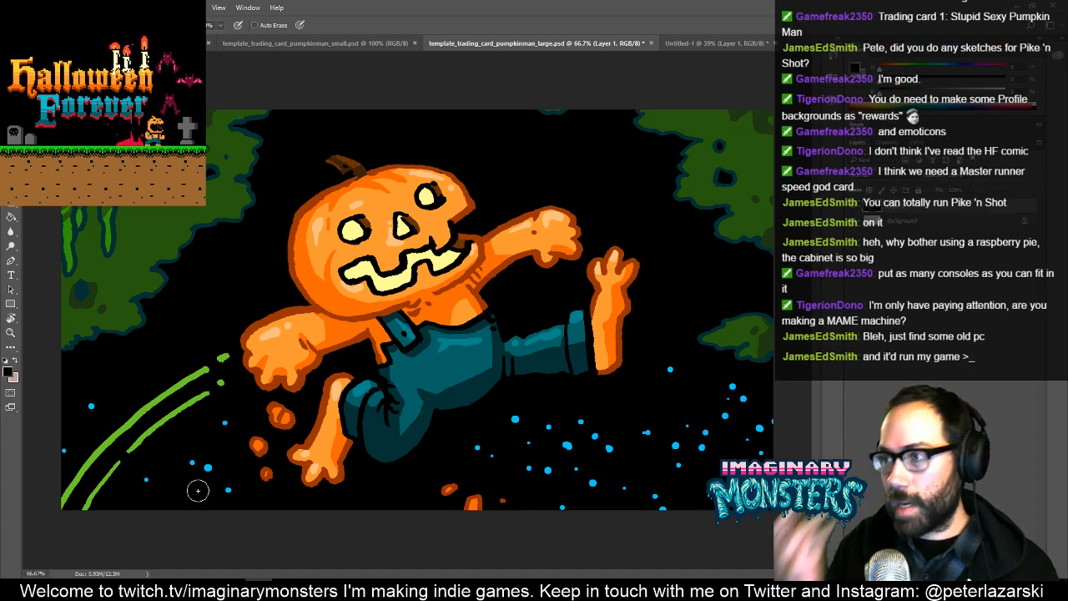
key("v")
left_click_drag(547, 279, 541, 269)
key("b")
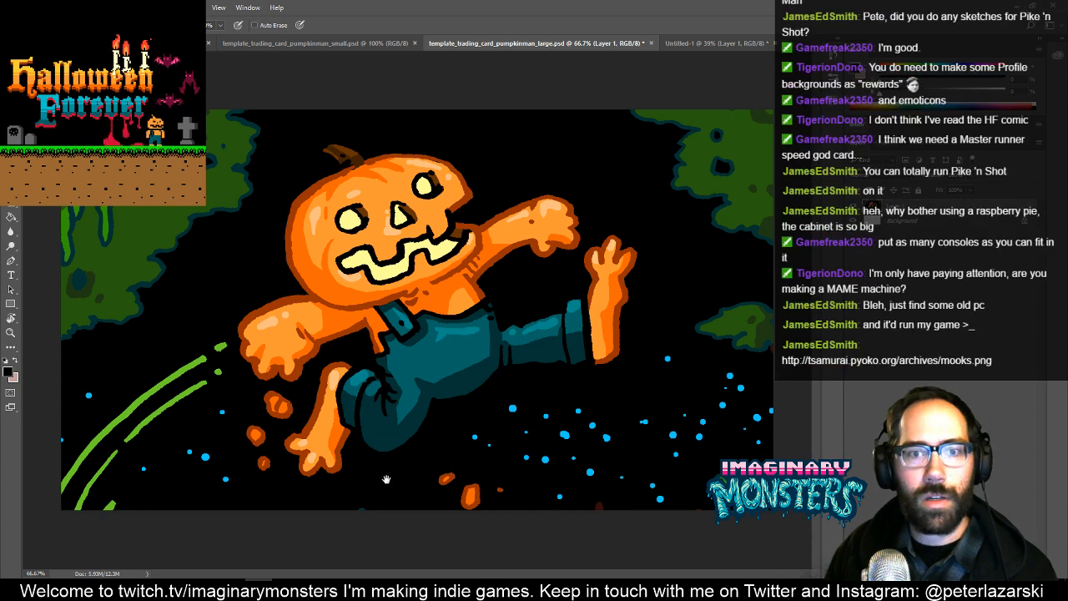
- Undo the last change and save template_trading_card_pumpkinman_large.psd
left_click_drag(466, 403, 456, 361)
key("ctrl+z")
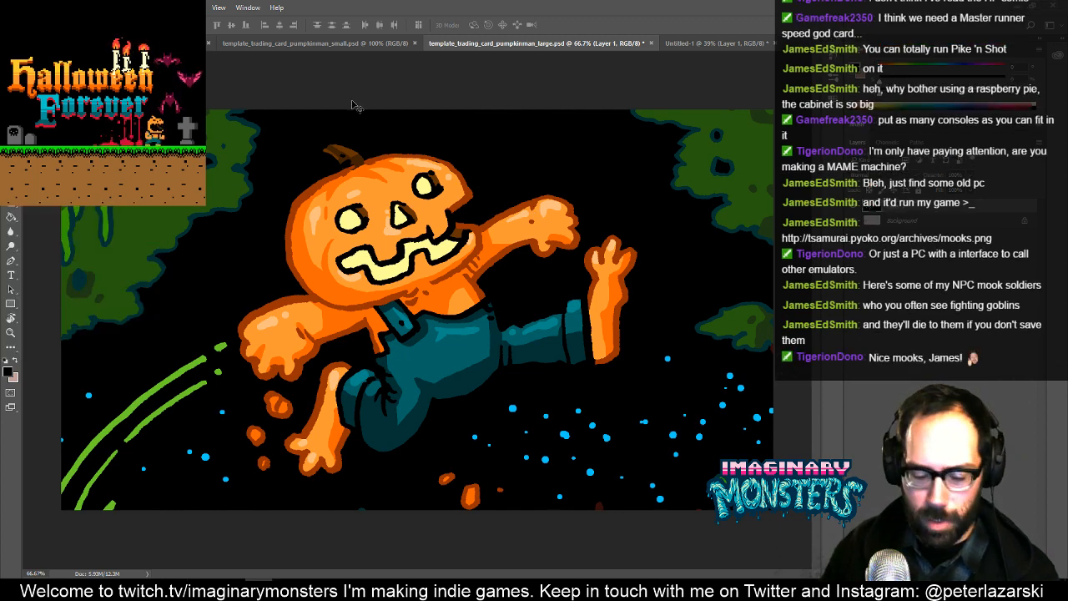
key("ctrl+s")
left_click(663, 181)
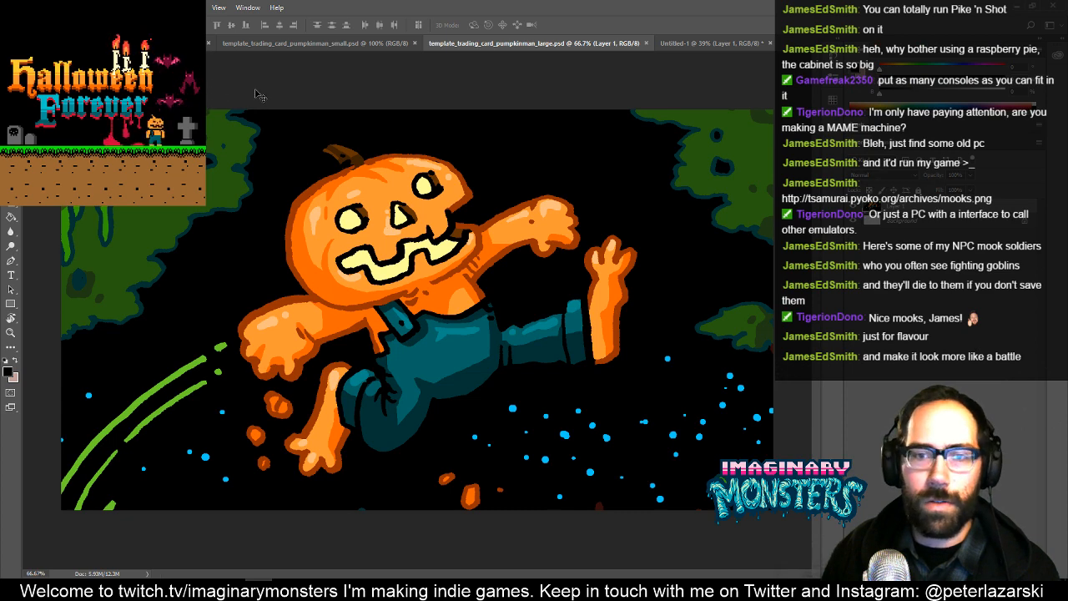
- Add the cleaned-up pumpkin man artwork from the large card to template_trading_card_pumpkinman_small.psd as a new layer
key("ctrl+a")
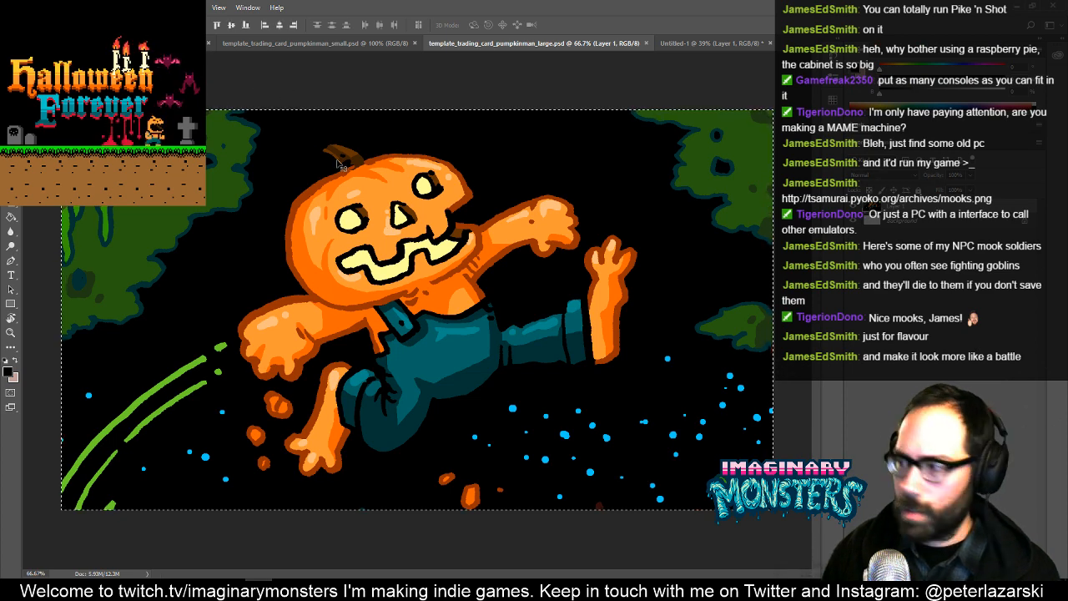
left_click(313, 43)
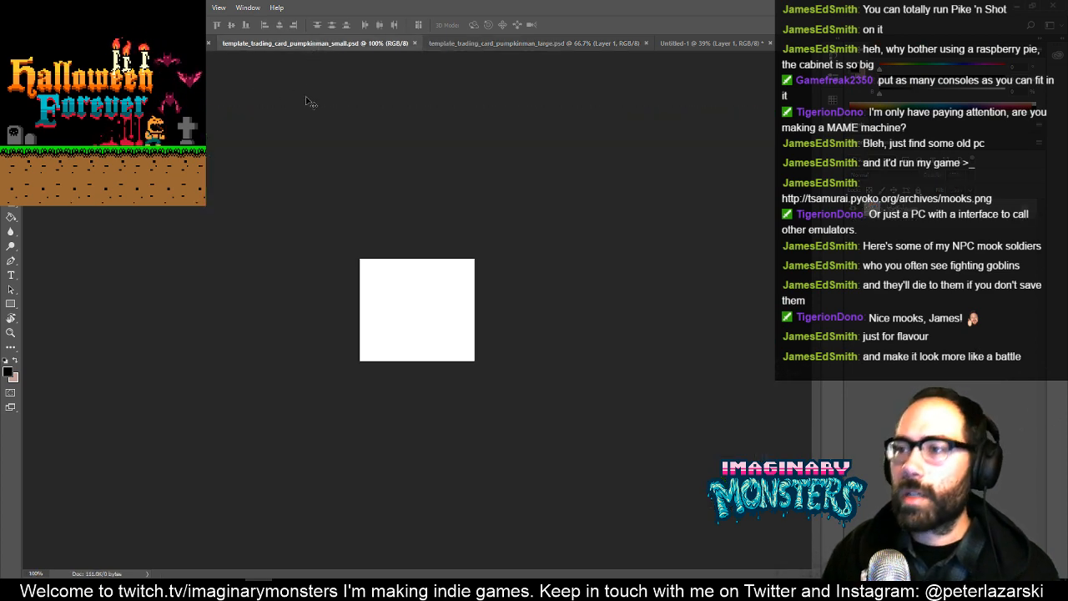
key("ctrl+v")
key("ctrl+t")
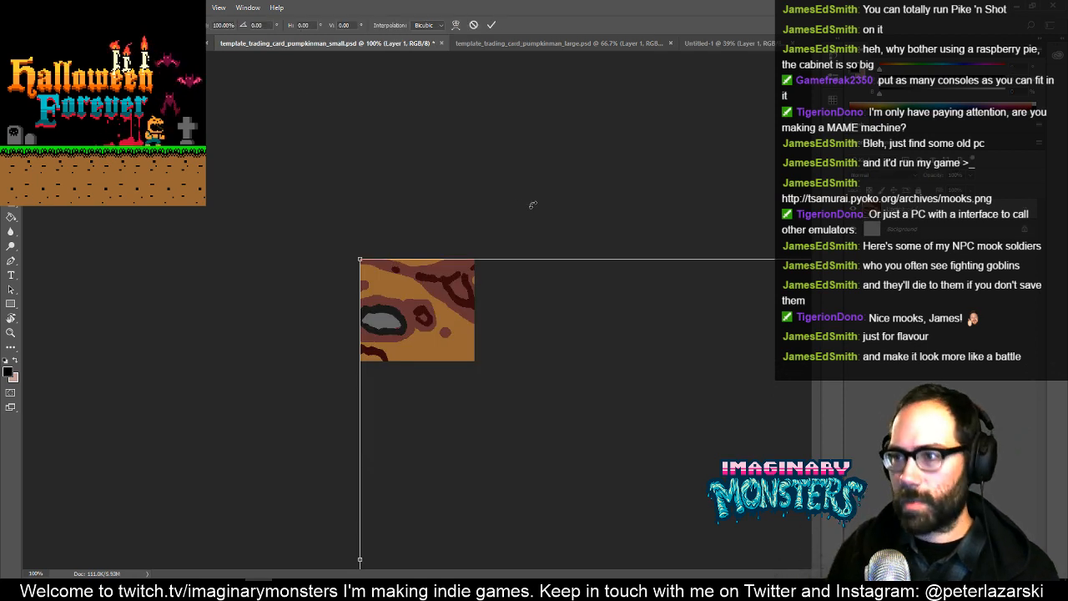
left_click_drag(409, 304, 289, 196)
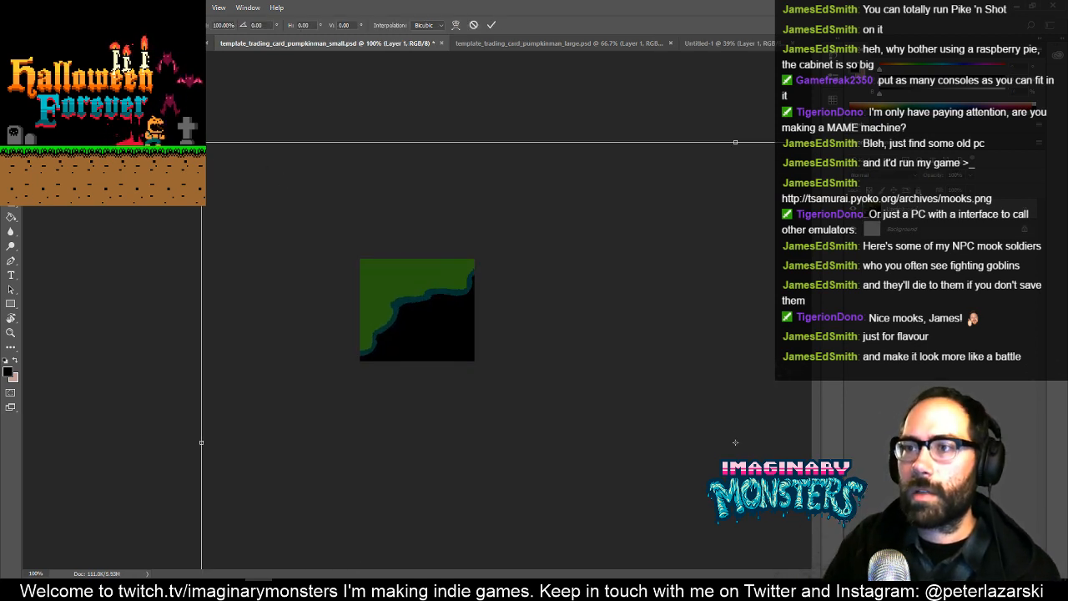
left_click_drag(213, 167, 438, 364)
key("Escape")
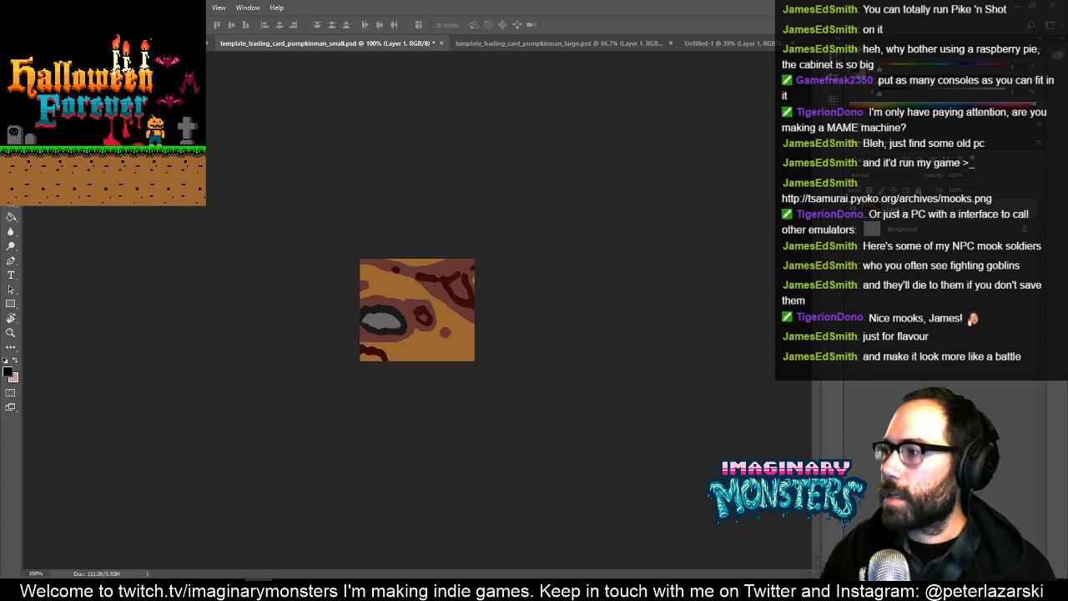
- Convert the pasted artwork to a smart object, scale it to about 17%, and position the pumpkin man to cover the small card
right_click(897, 209)
left_click(961, 206)
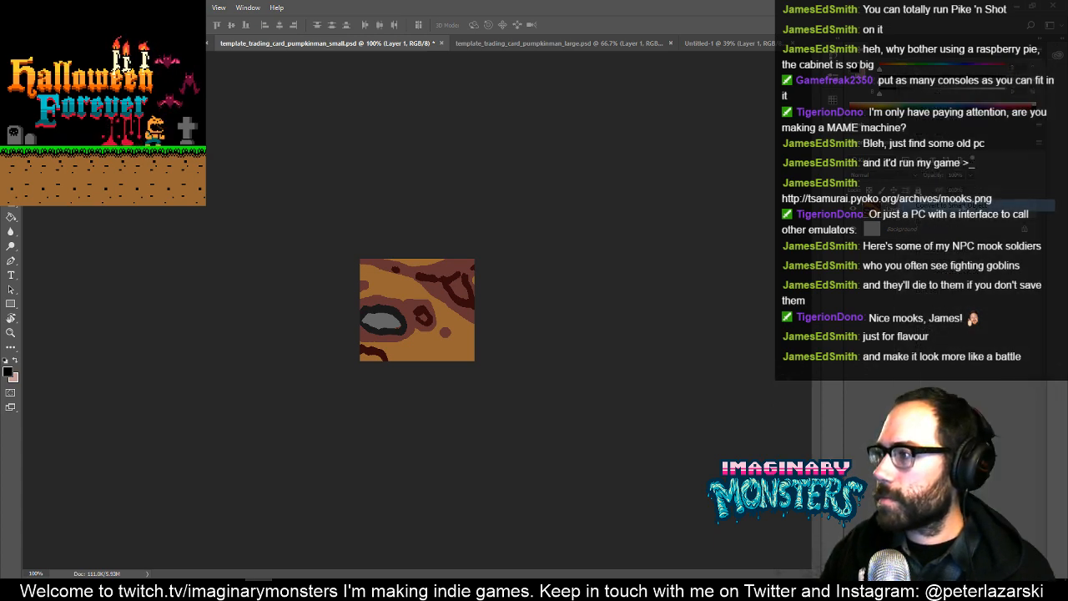
key("ctrl+t")
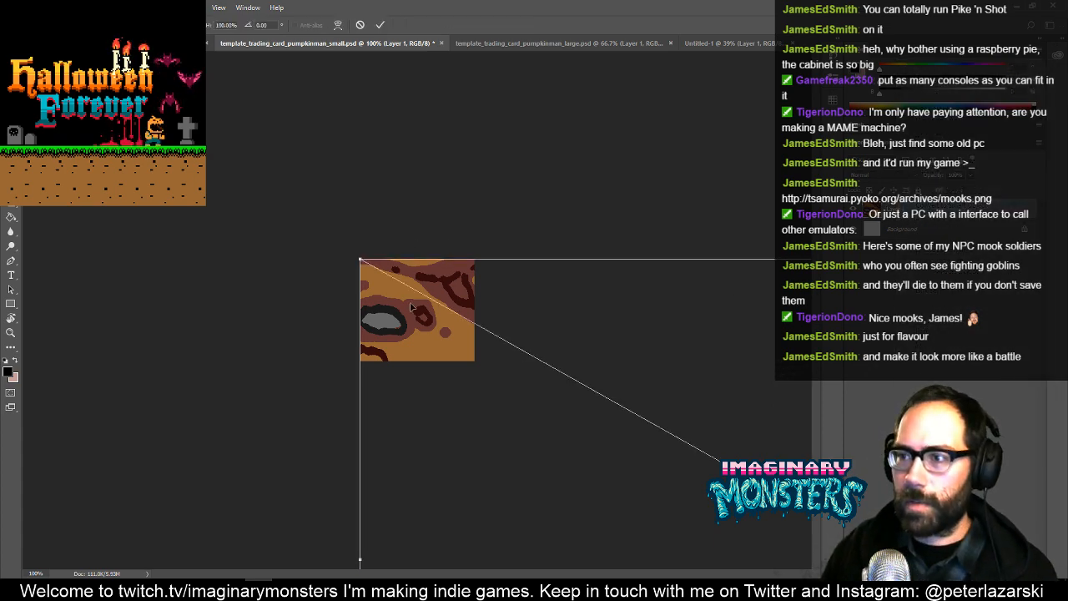
left_click_drag(411, 307, 232, 190)
left_click_drag(181, 141, 534, 434)
left_click_drag(648, 460, 354, 329)
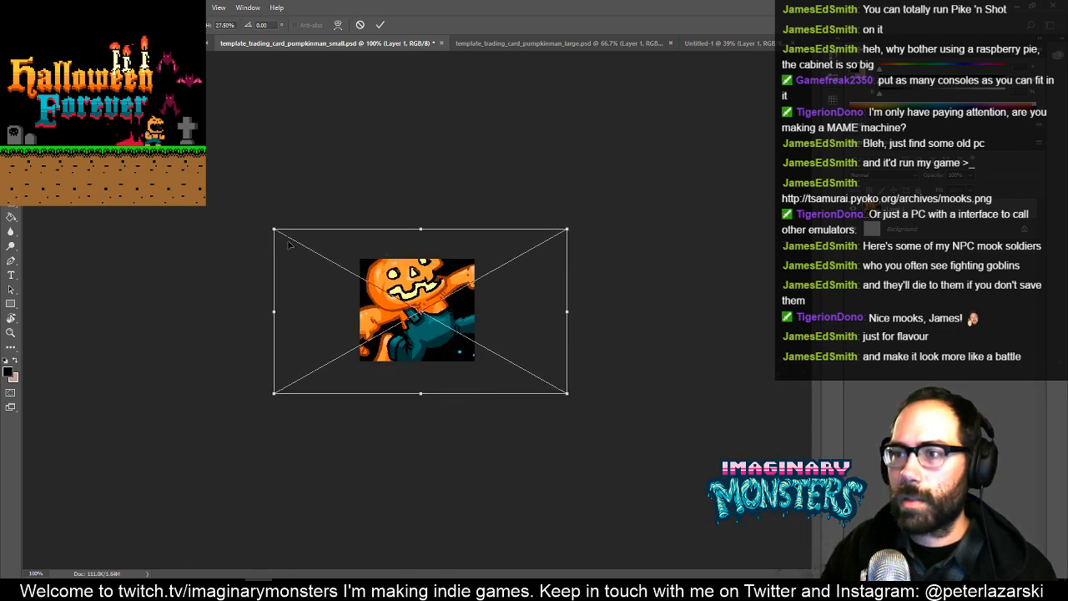
left_click_drag(273, 225, 330, 261)
key("ctrl+plus")
key("ctrl+plus")
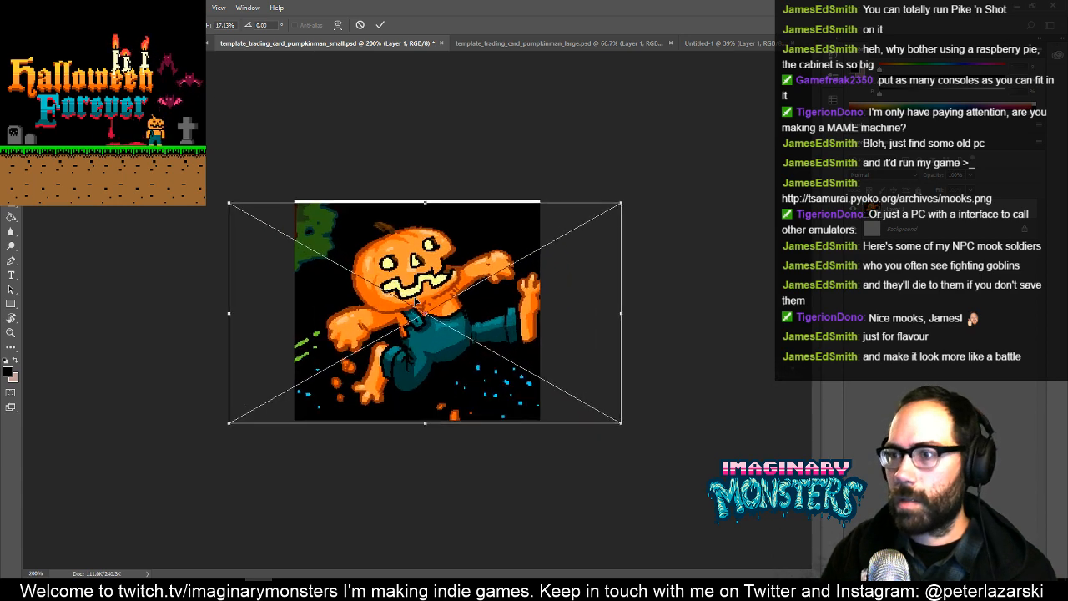
left_click_drag(412, 285, 399, 282)
key("Return")
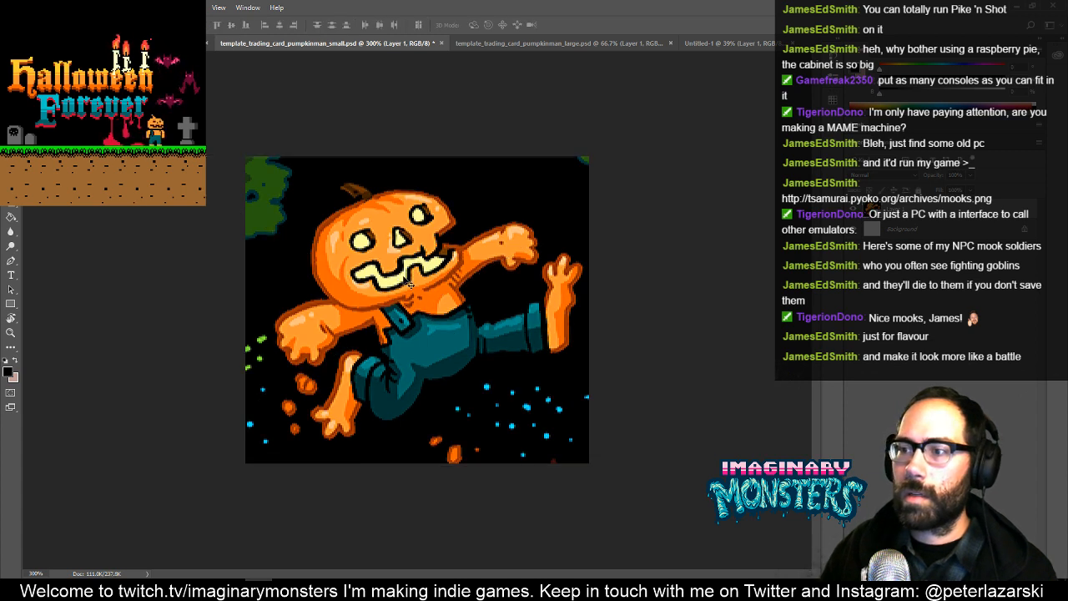
- Nudge the artwork slightly left so both outstretched feet and fists sit inside the small card
key("Left")
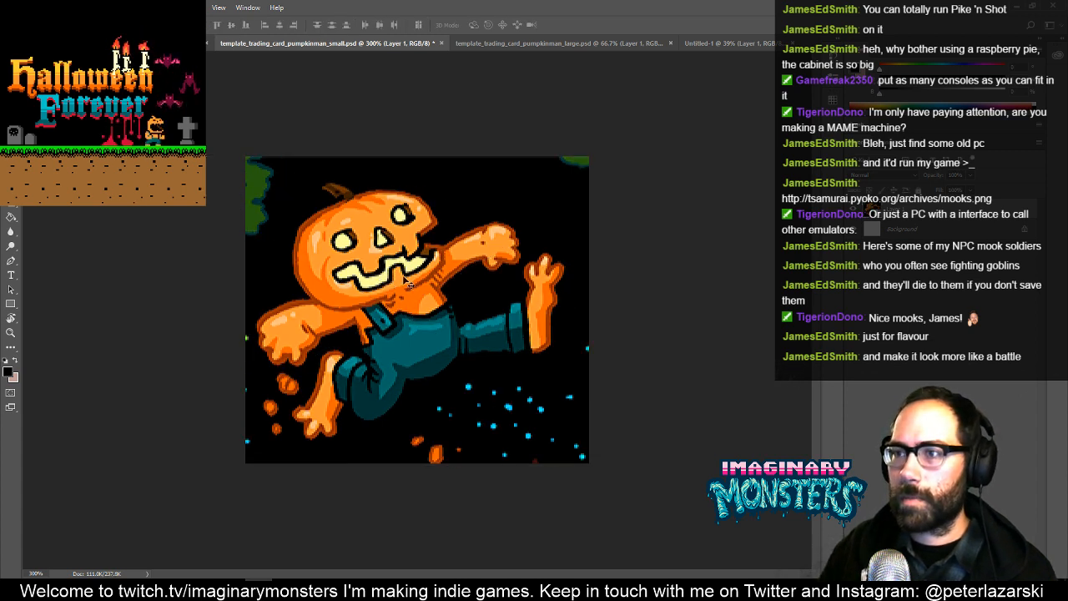
key("Left")
key("Left")
key("Left")
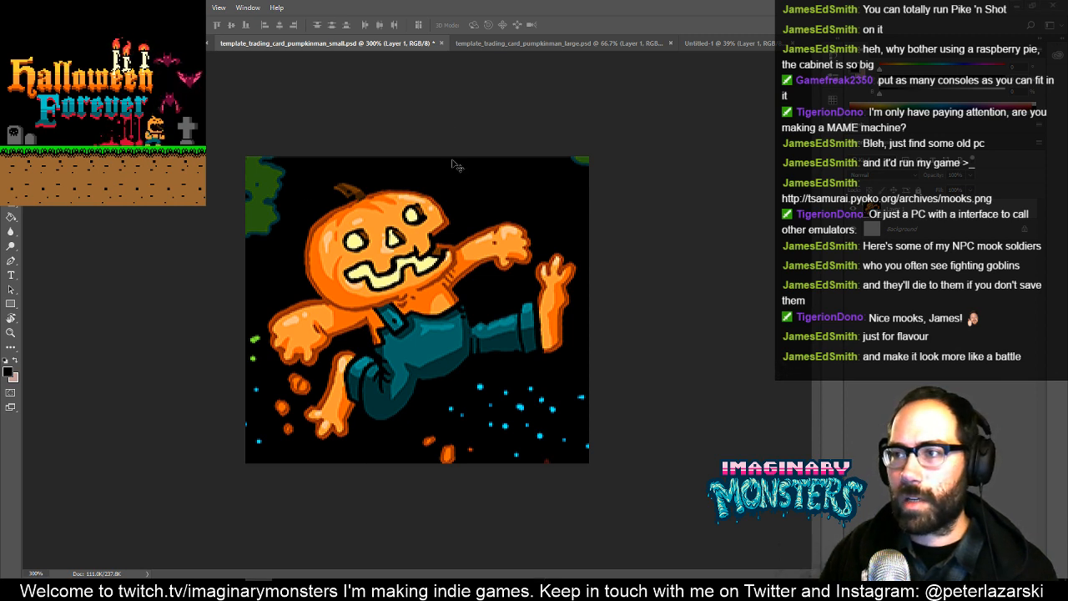
- Scale the artwork down to about 15.8% and align its lower edge with the bottom of the card
key("ctrl+t")
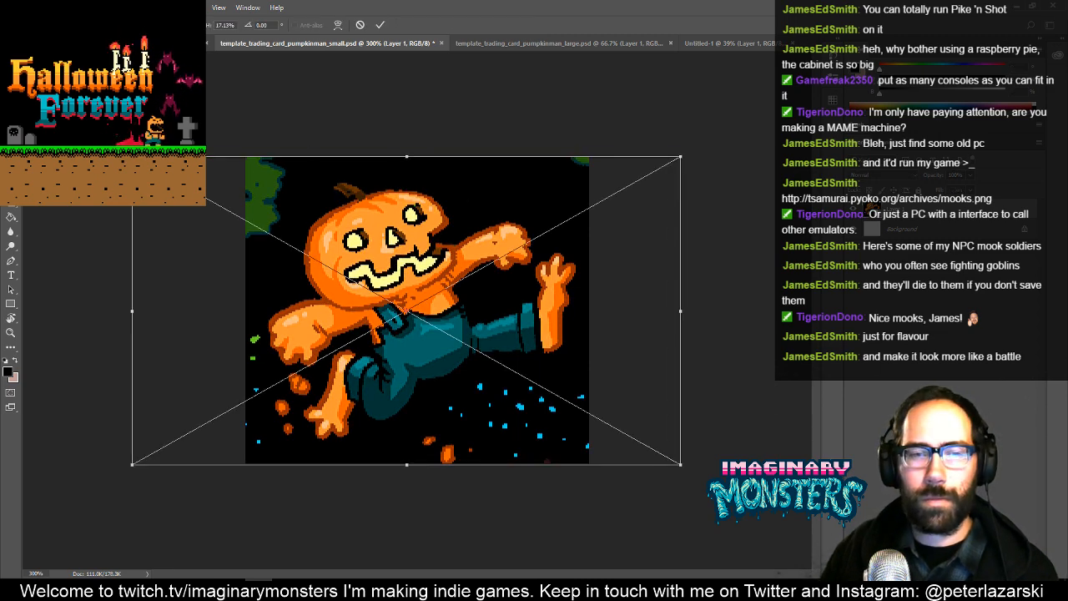
left_click_drag(681, 465, 659, 452)
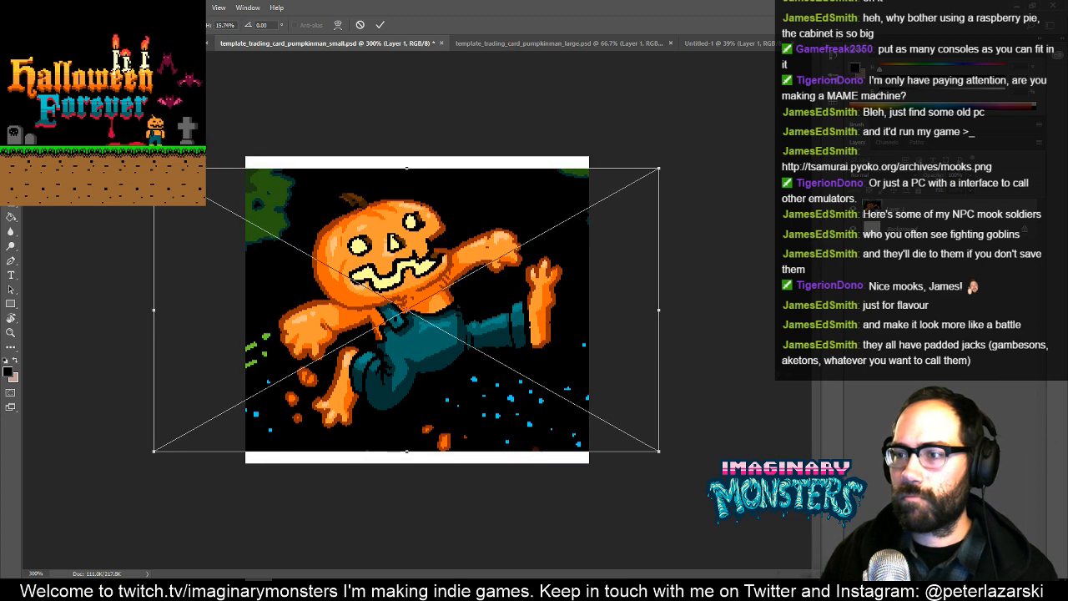
left_click_drag(382, 216, 382, 227)
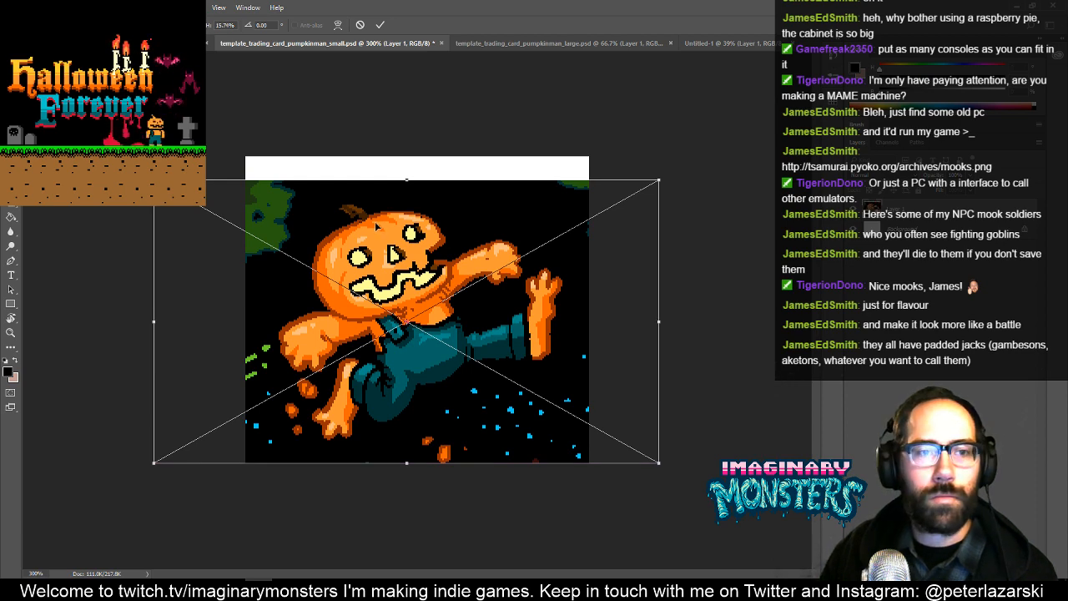
key("Return")
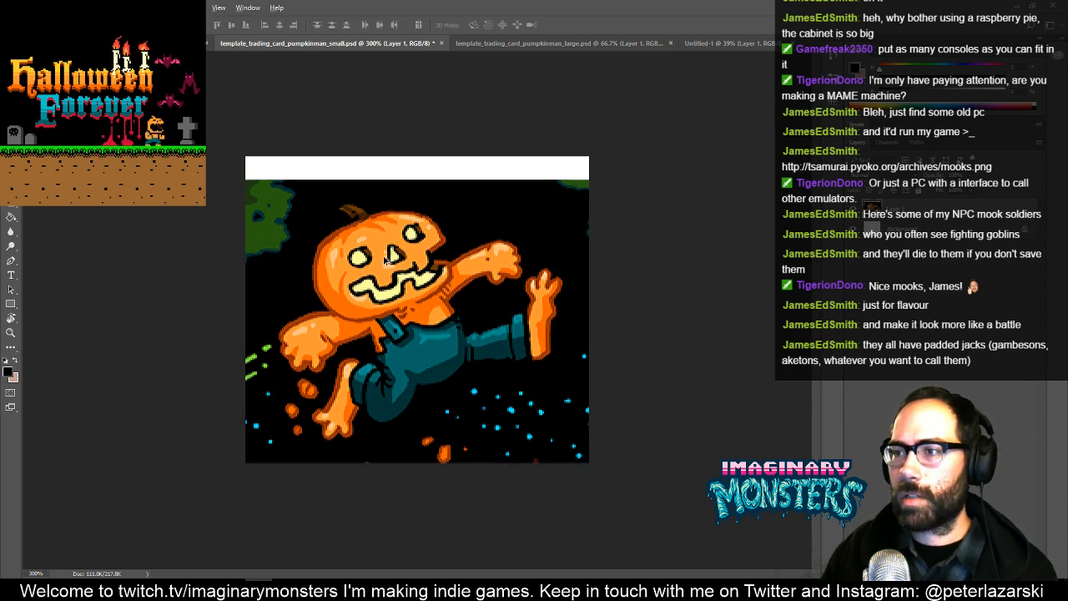
- Duplicate the artwork layer, flip the copy vertically, and move it up to fill the white gap above the original
left_click_drag(385, 261, 397, 223)
key("ctrl+t")
right_click(395, 225)
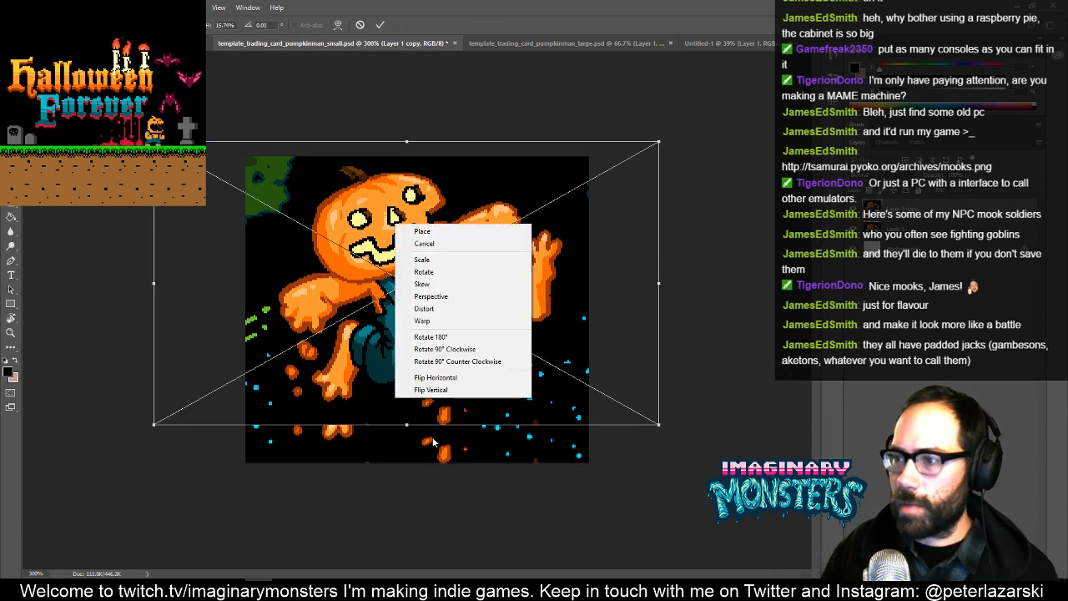
left_click(449, 390)
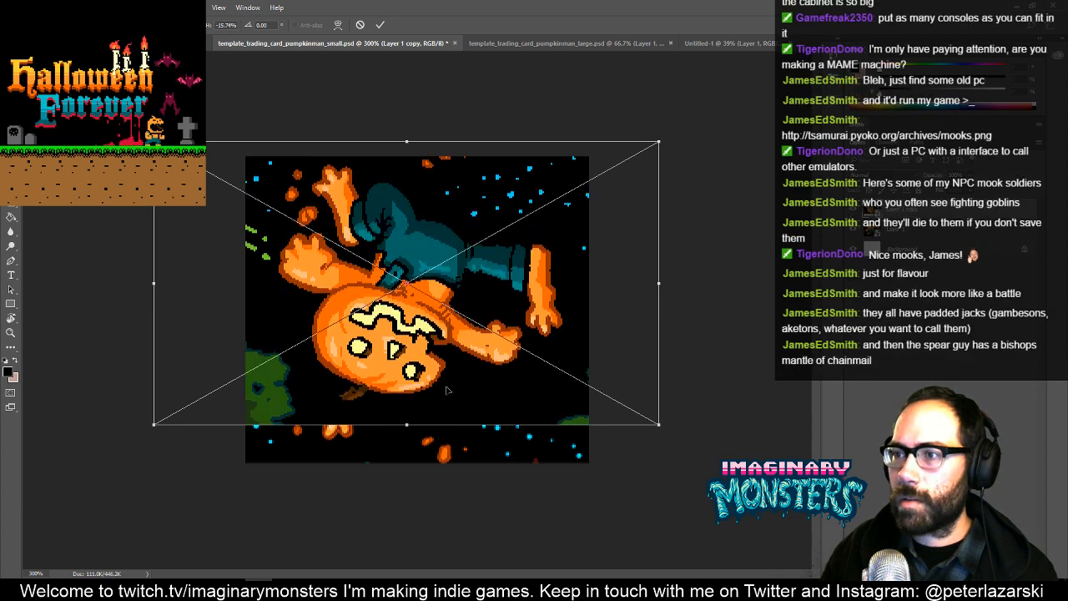
key("Return")
left_click_drag(425, 336, 446, 90)
key("ctrl+plus")
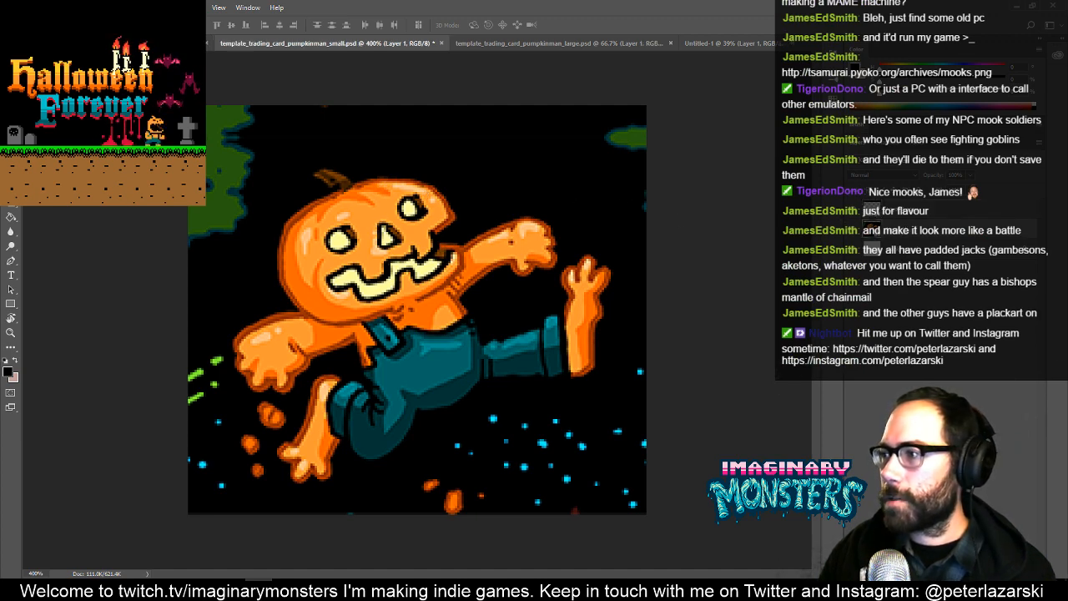
- Add a new layer and paint black over the green foliage in both upper corners of the small card
key("ctrl+j")
key("ctrl+alt+shift+n")
key("b")
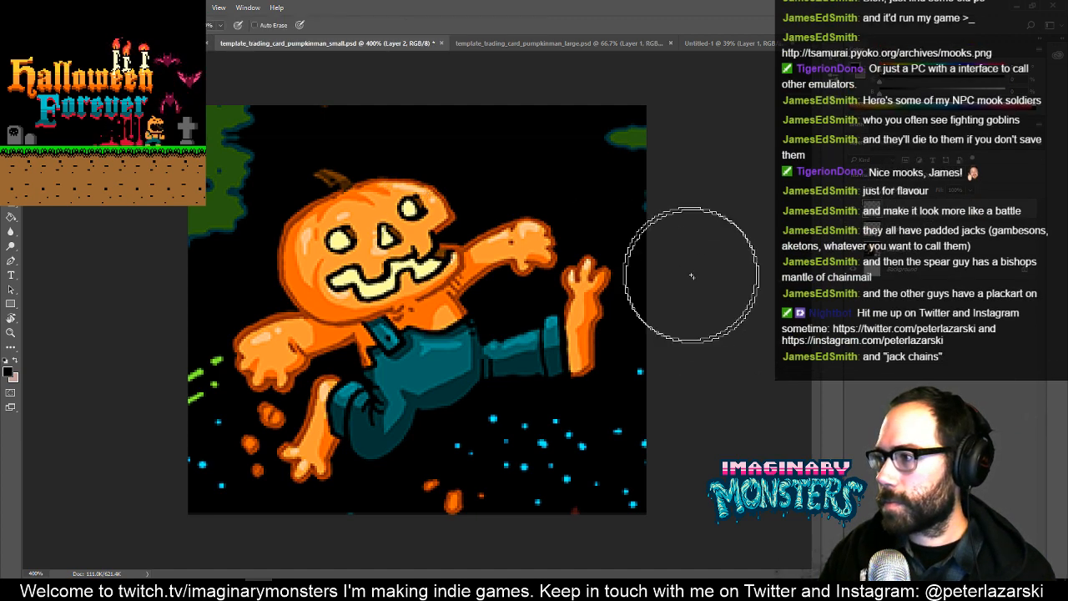
left_click_drag(631, 111, 350, 111)
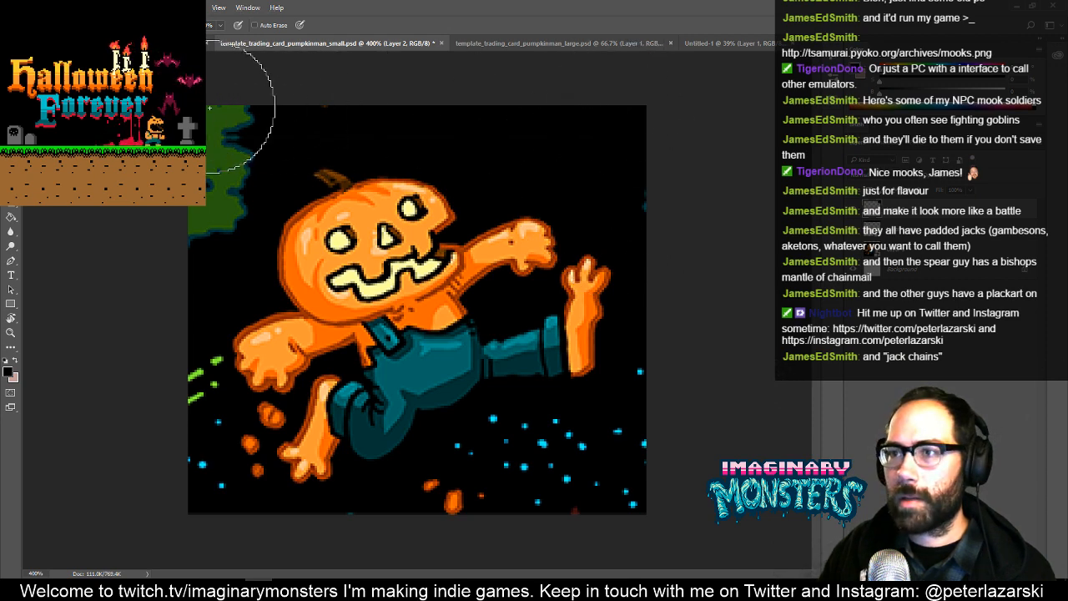
left_click_drag(210, 110, 186, 203)
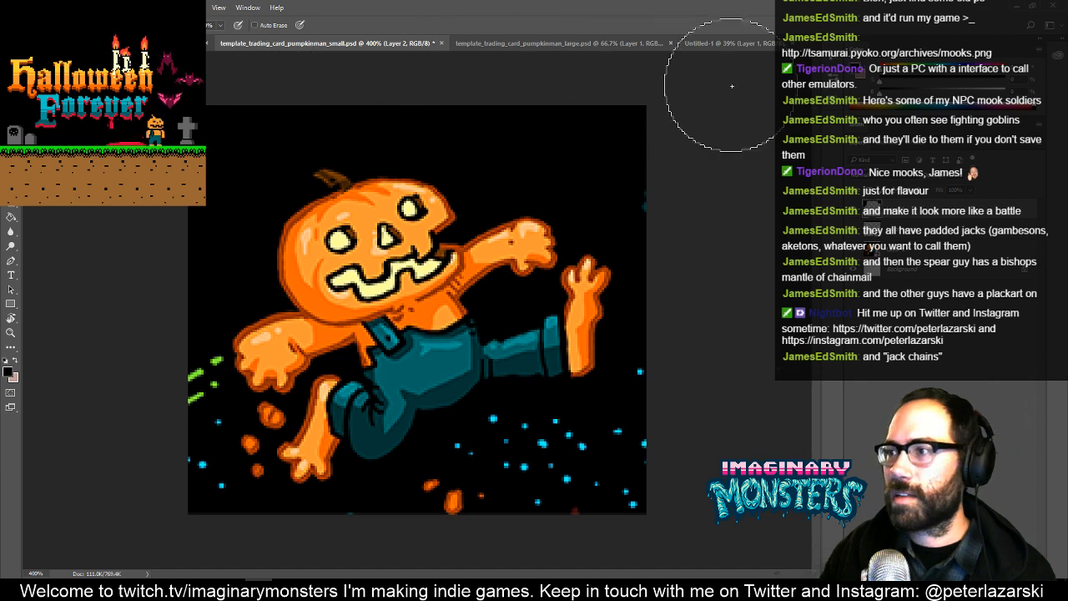
key("z")
left_click(673, 204, "alt")
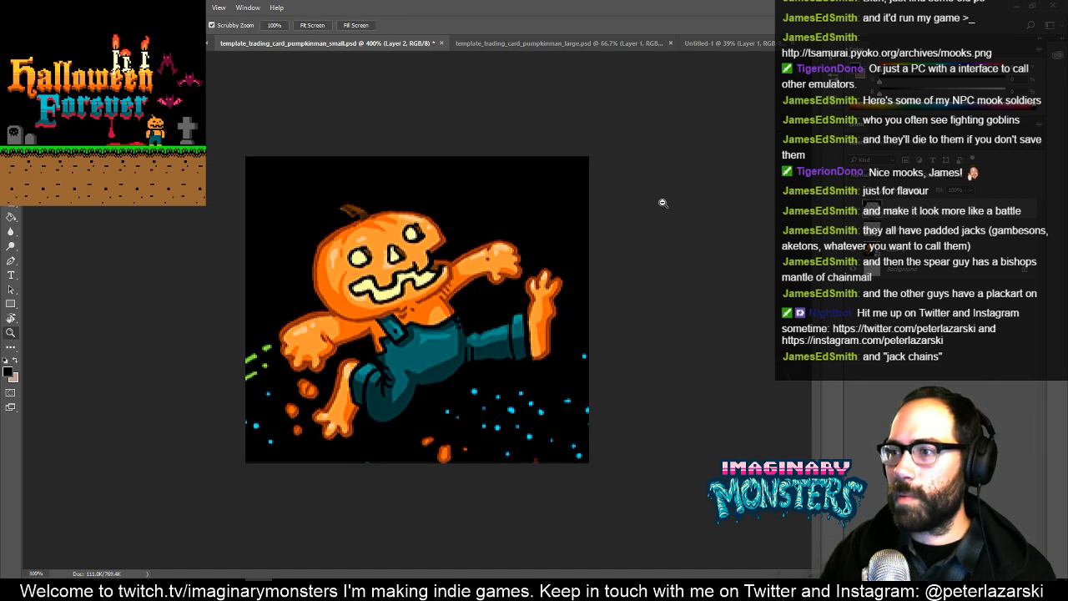
left_click(662, 203, "alt")
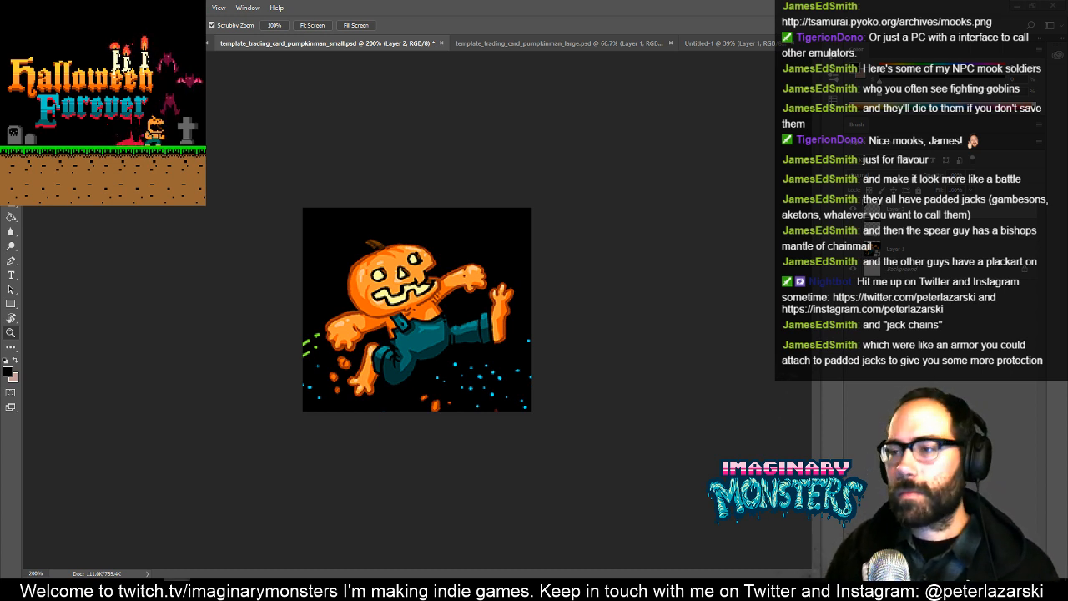
- Select both artwork layers beneath the painted layer and shift them slightly right to centre the pumpkin man
key("b")
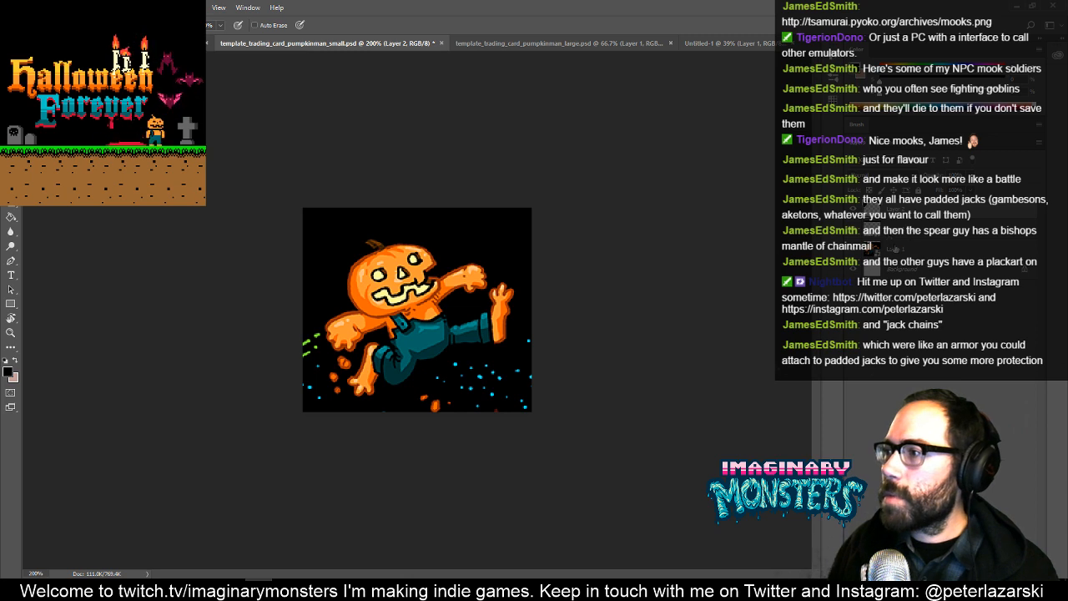
left_click(902, 234, "shift")
key("v")
mouse_move(458, 317)
left_mouse_down()
mouse_move(460, 304)
mouse_move(459, 313)
left_mouse_up()
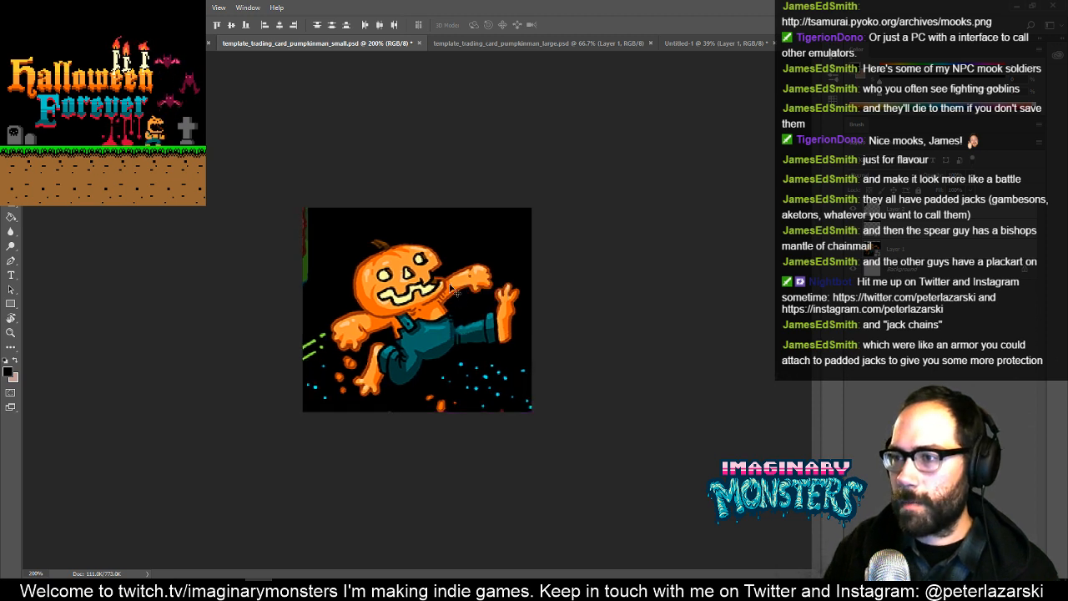
key("Left")
key("Right")
key("Left")
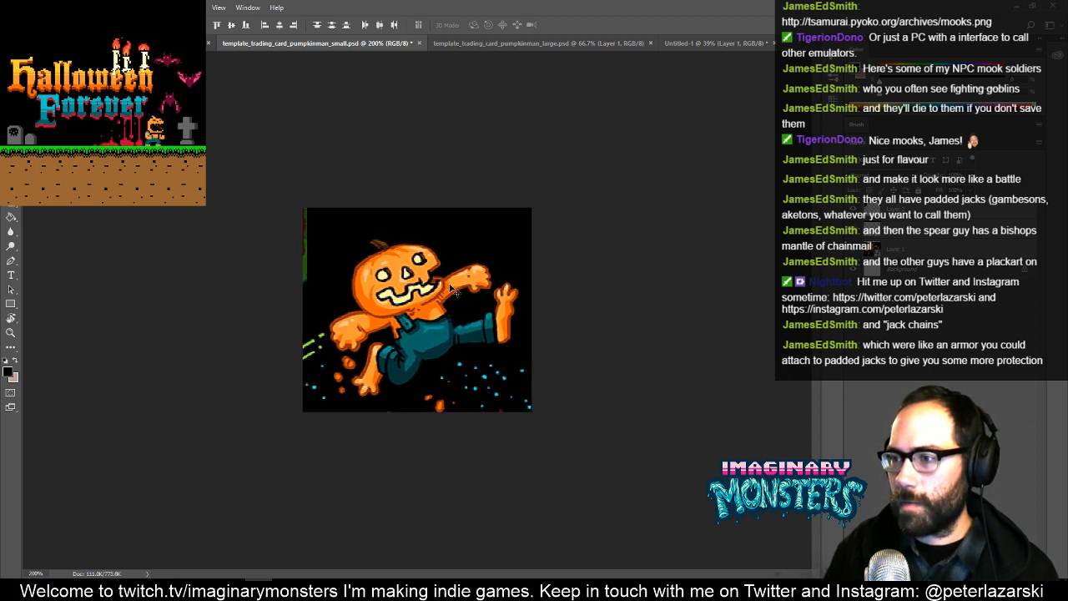
- Paint black on Layer 2 over the green strip at the card's upper-left edge and reduce the brush size
left_click(897, 207)
key("b")
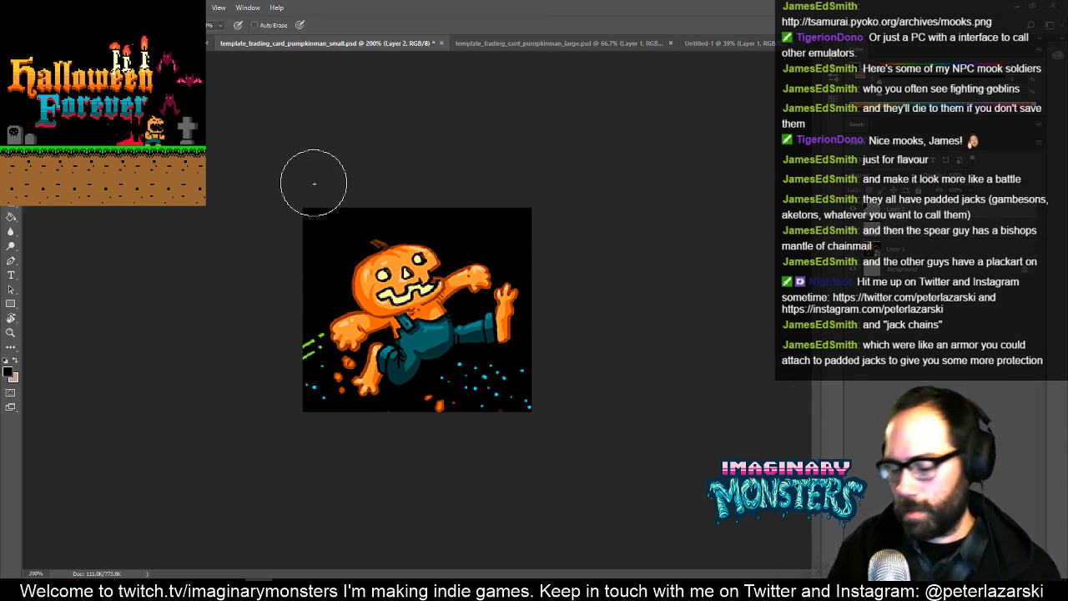
key("bracketleft")
key("bracketleft")
key("bracketleft")
key("bracketleft")
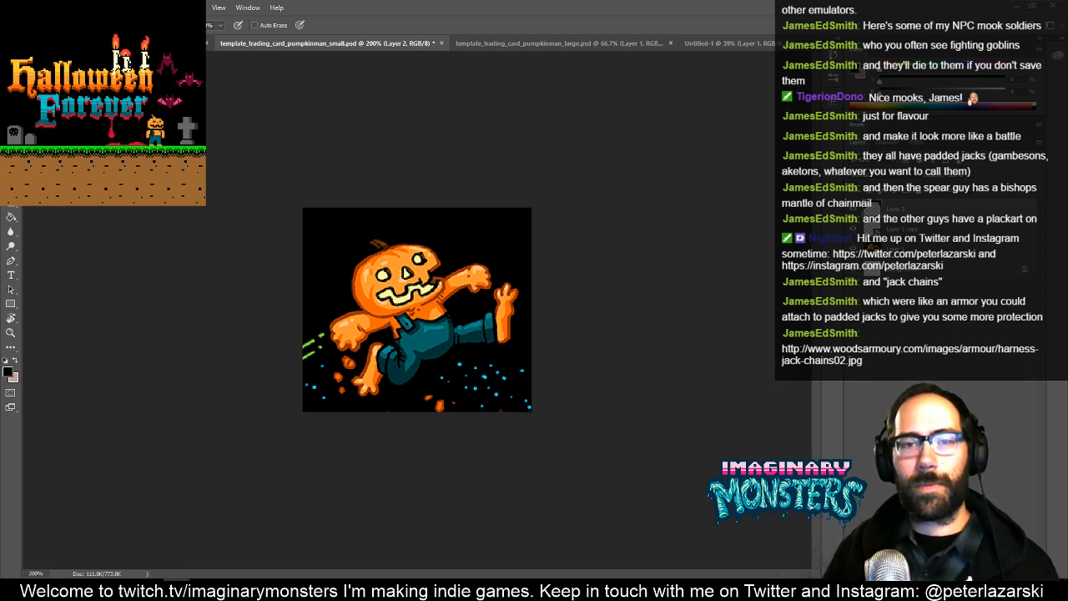
- Save template_trading_card_pumpkinman_small.psd with Maximize Compatibility enabled and close it
key("ctrl+s")
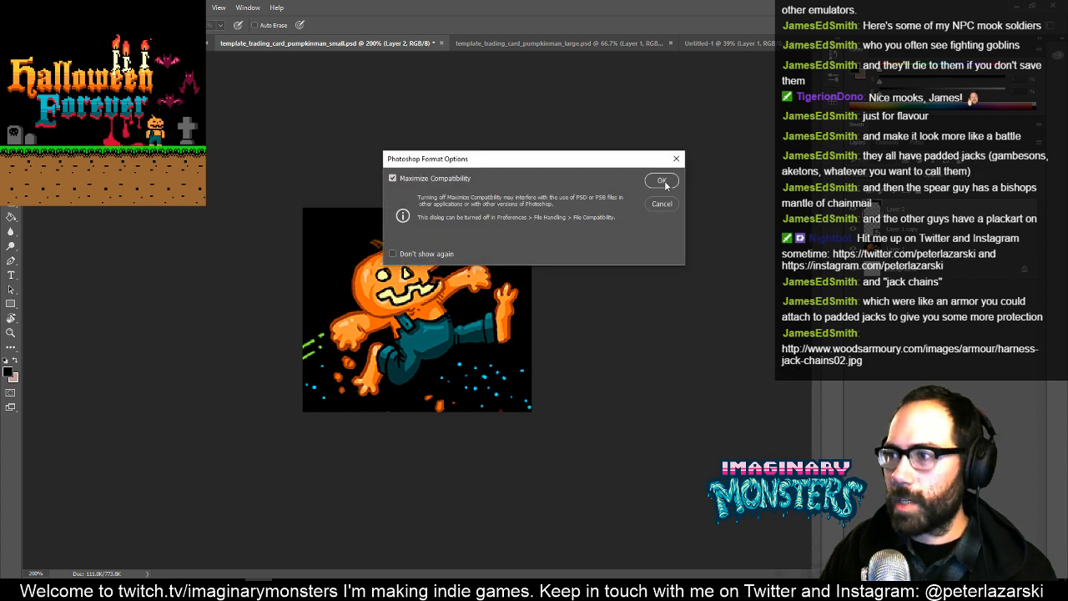
left_click(661, 182)
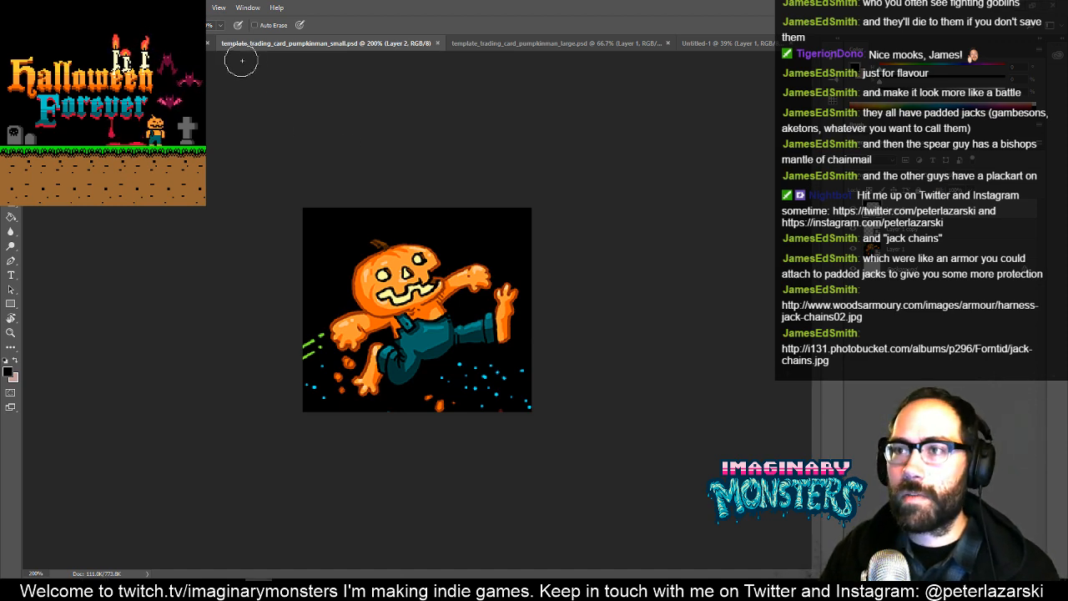
left_click(438, 43)
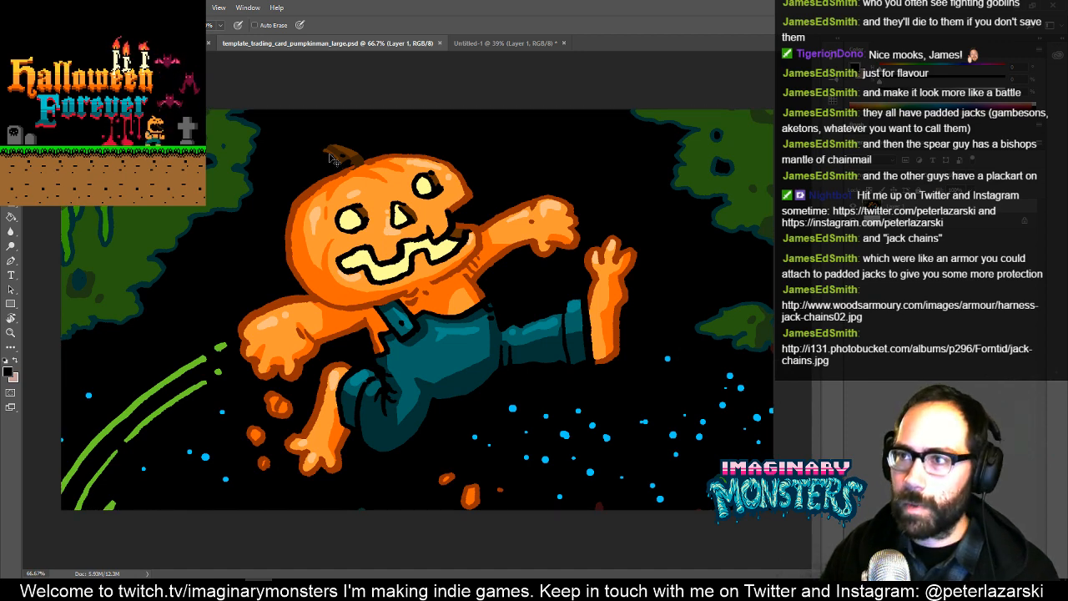
- Close template_trading_card_pumpkinman_large.psd and close Untitled-1 without saving its changes
key("ctrl+w")
key("ctrl+w")
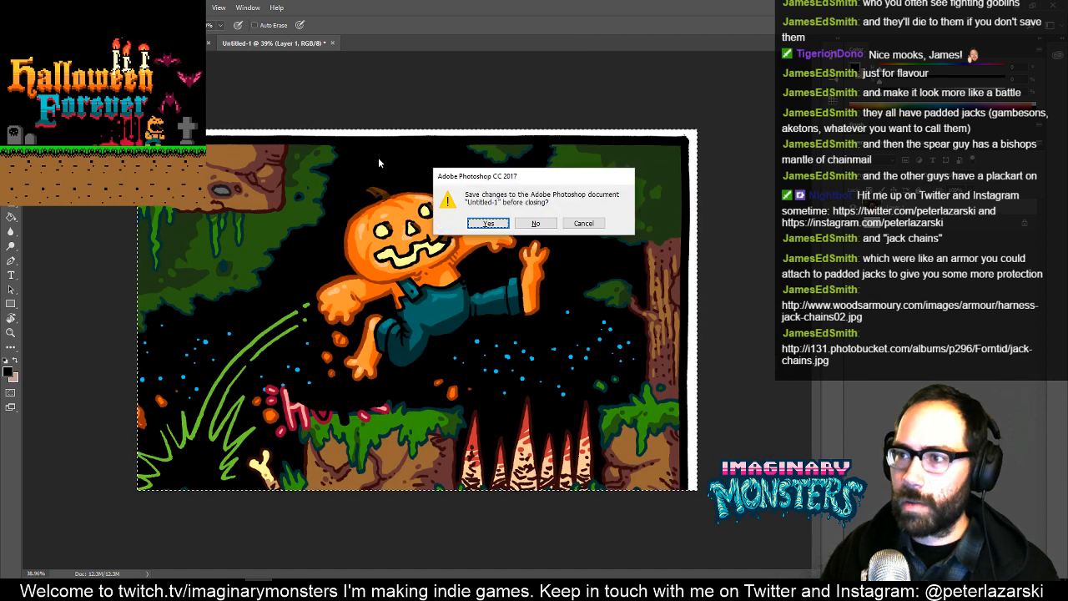
left_click(536, 223)
- Clear the selection on the pumpkin man comic page and close that comic document
key("ctrl+d")
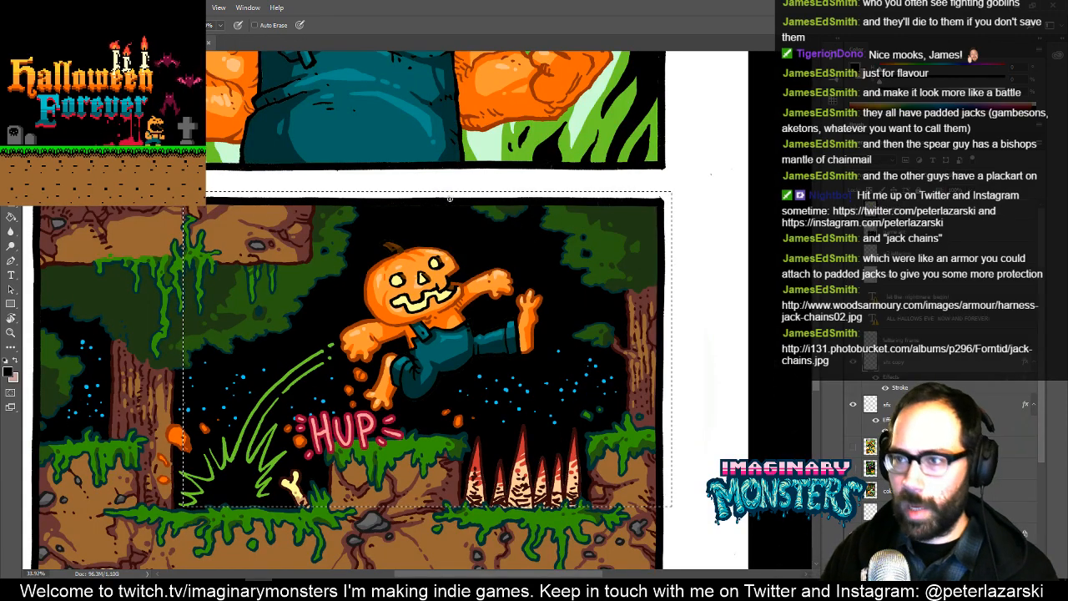
left_click_drag(424, 174, 486, 282)
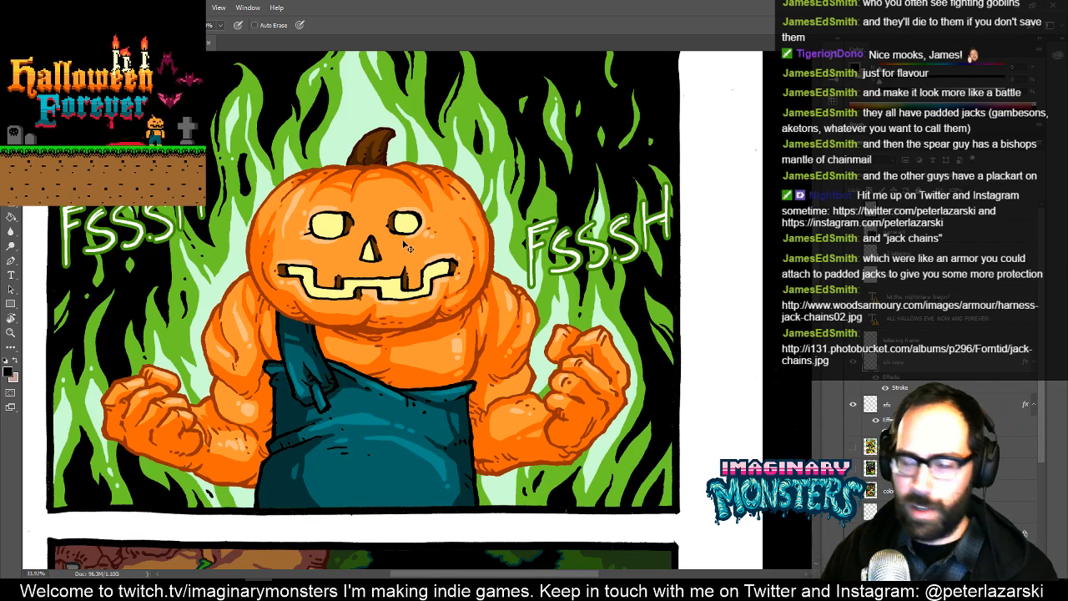
key("ctrl+w")
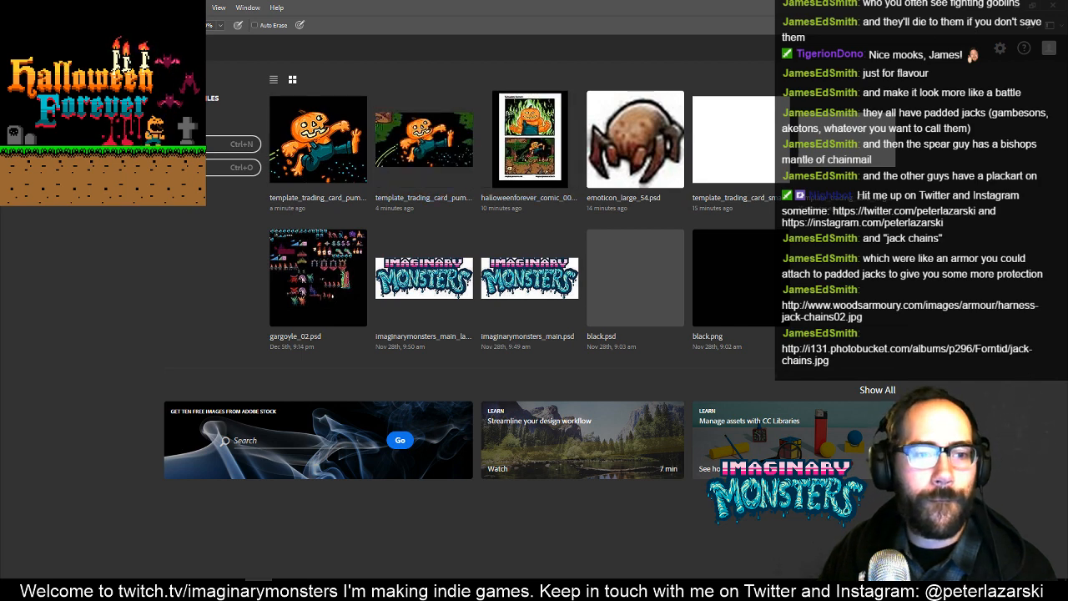
- Reopen the small pumpkin man trading card and dismiss the offer to create a library from the document
key("alt+Tab")
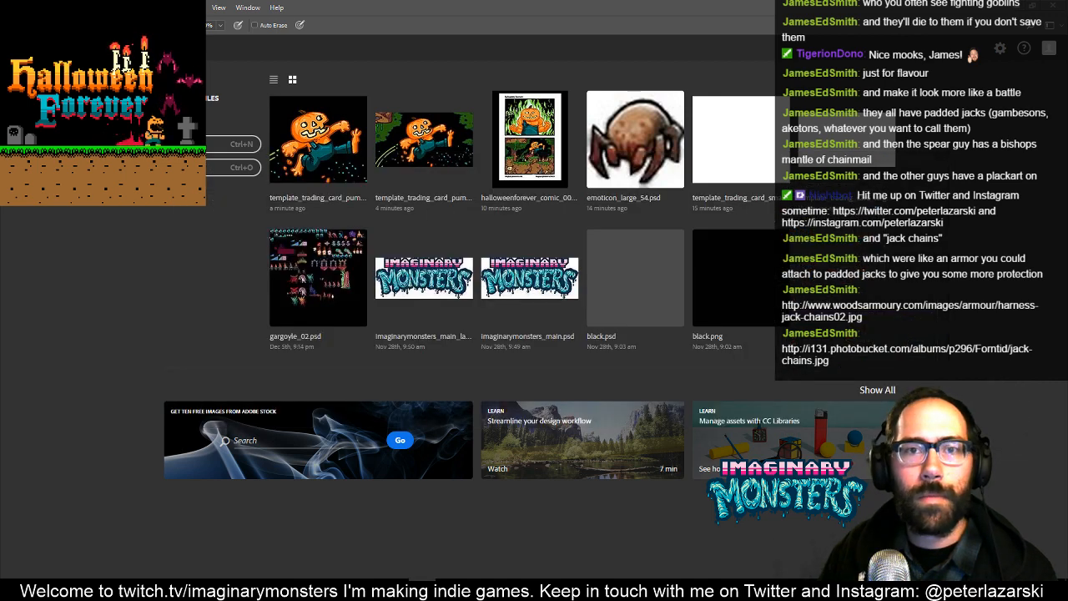
left_click(302, 142)
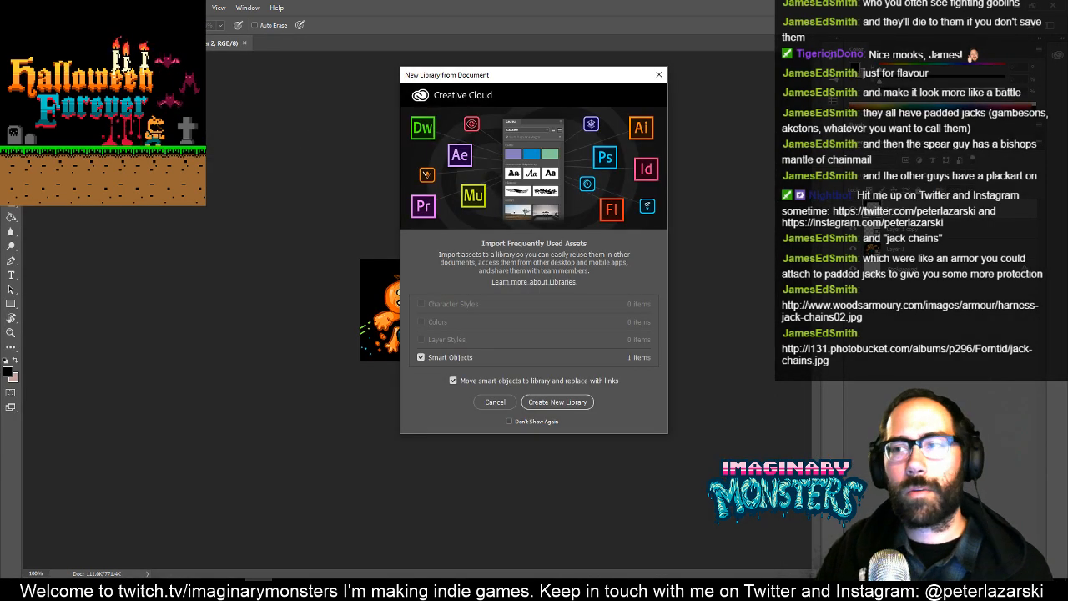
left_click(658, 75)
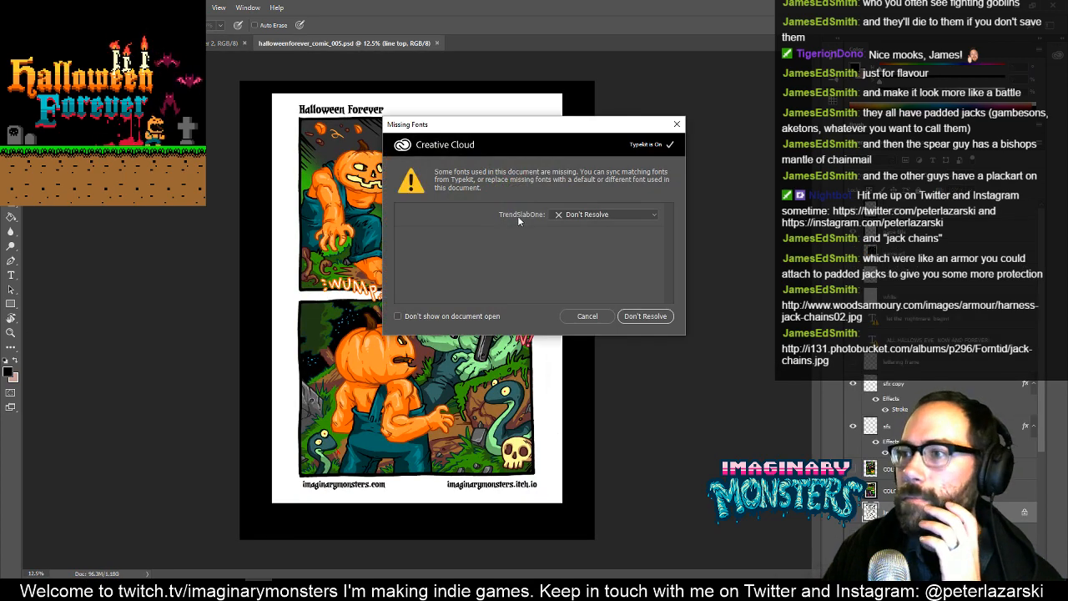
- Leave the missing TrendSlabOne font unresolved in halloweenforever_comic_005.psd and inspect the chainsaw maniac in the comic panel
left_click(635, 319)
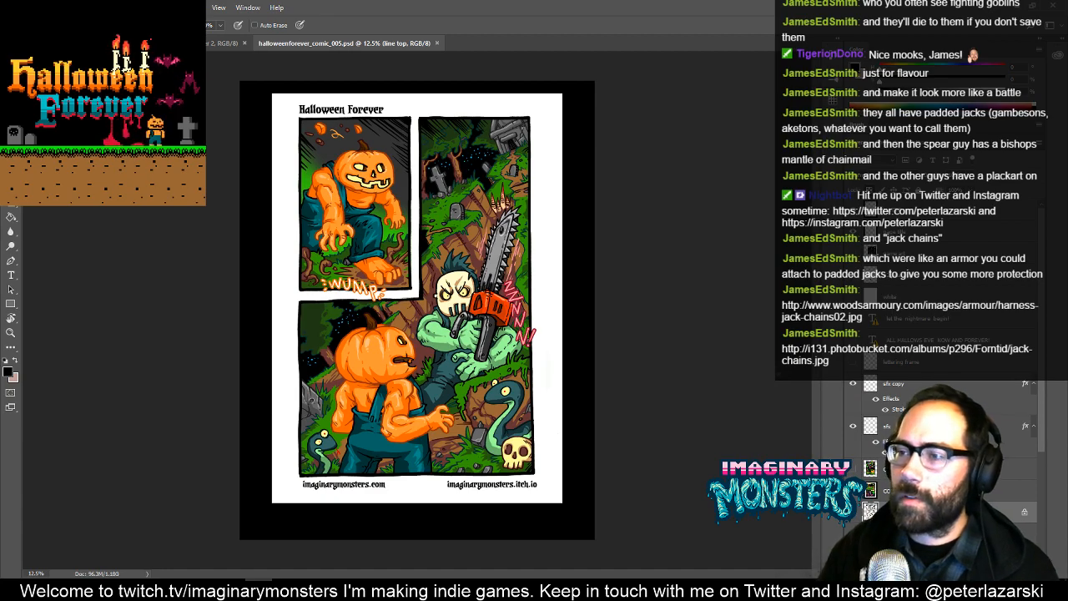
key("z")
left_click_drag(466, 293, 538, 301)
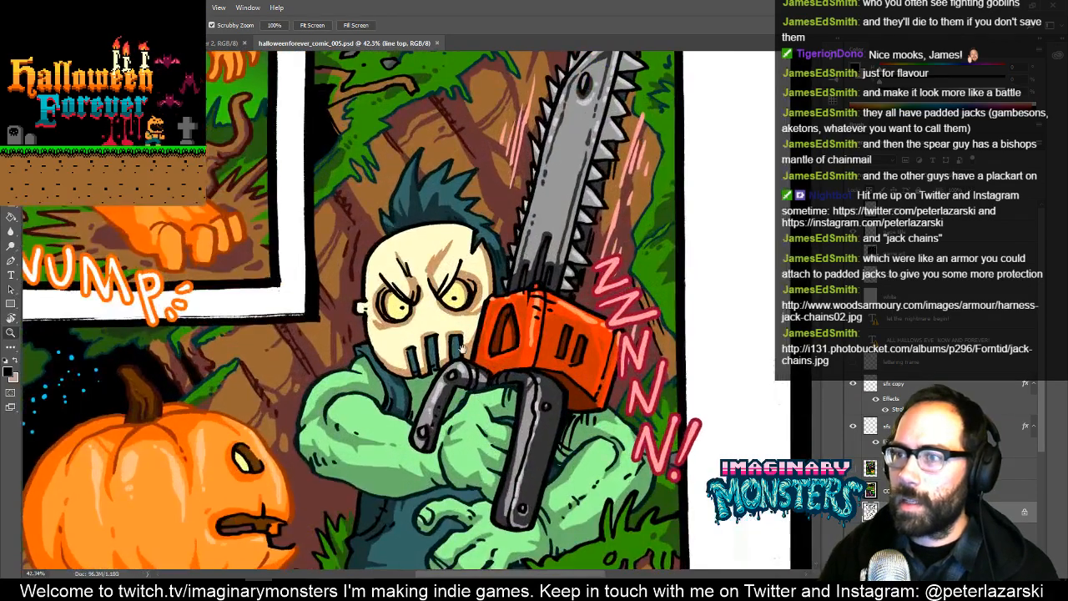
left_click_drag(463, 349, 519, 283)
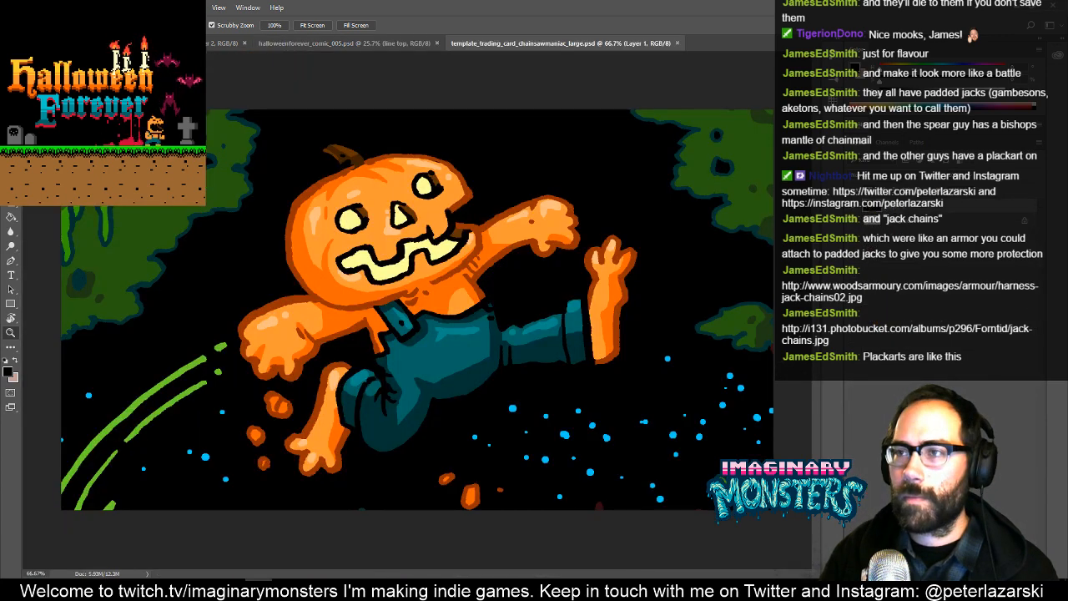
- Copy a rectangular area around the chainsaw maniac from halloweenforever_comic_005.psd and paste it into template_trading_card_chainsawmaniac_large.psd
left_click(310, 43)
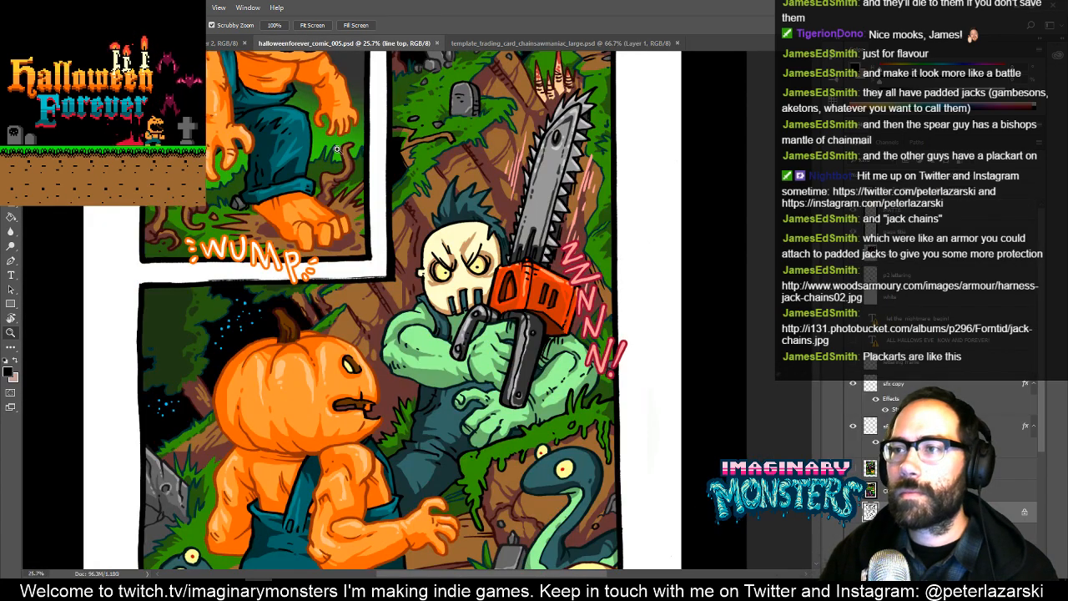
key("m")
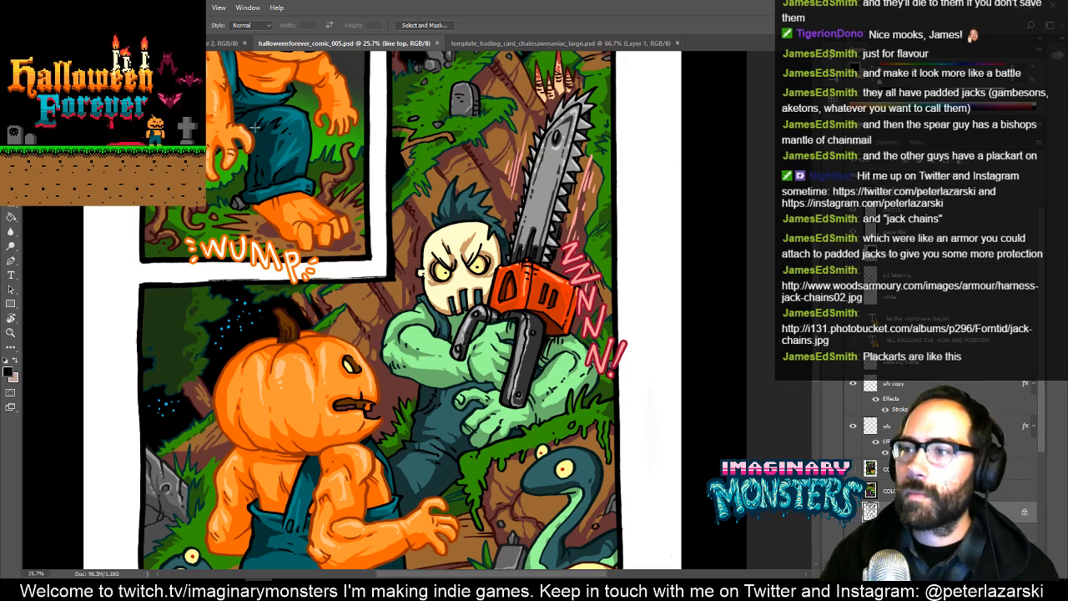
left_click_drag(211, 67, 702, 558)
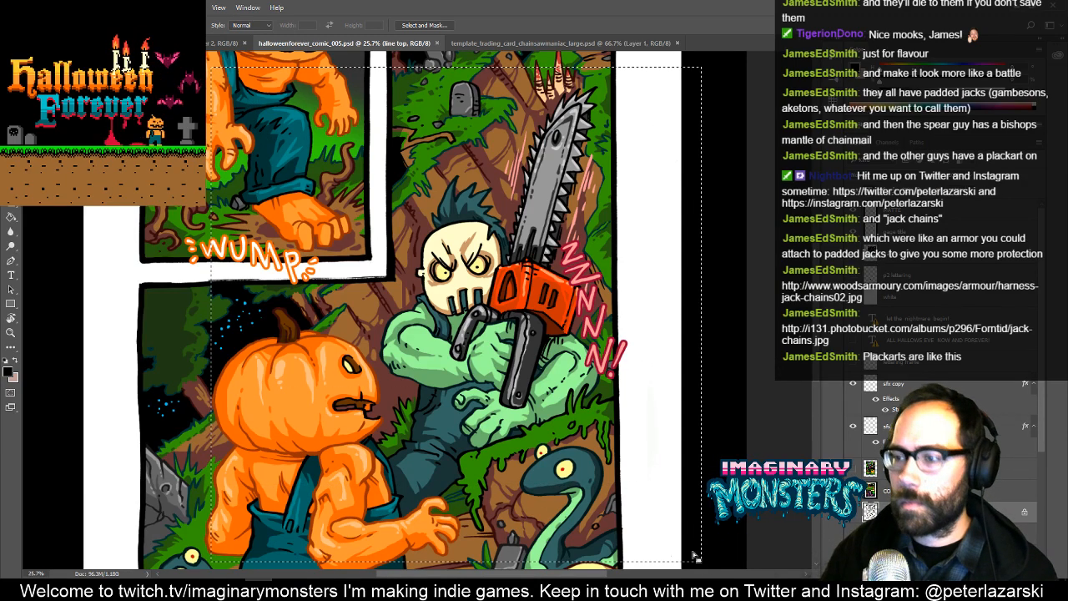
key("ctrl+Tab")
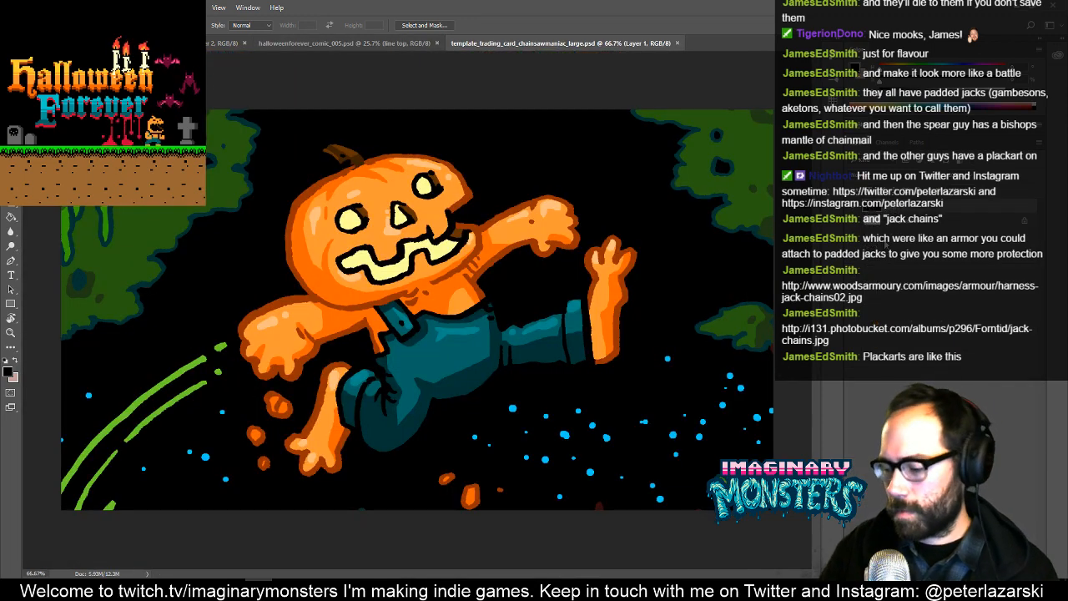
key("ctrl+v")
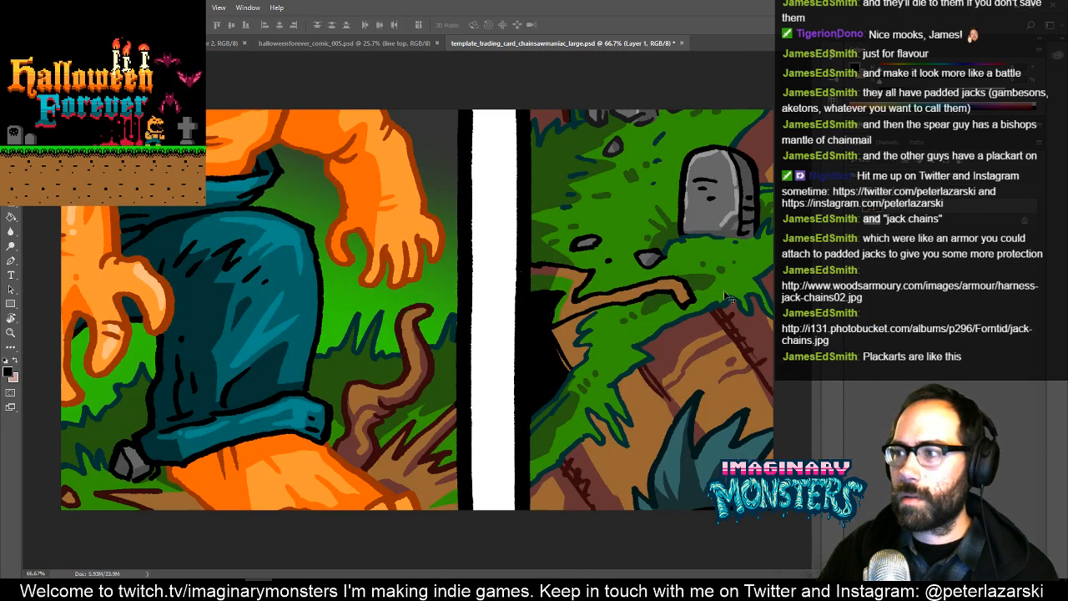
- Reposition the pasted comic artwork so the maniac's masked face and chainsaw sit within the large card
left_click_drag(726, 296, 419, 252)
left_click_drag(591, 246, 516, 171)
left_click_drag(528, 281, 665, 131)
- Scale the pasted artwork proportionally to about 69.38% and position it so the maniac's head, arms and chainsaw fit the large card
key("z")
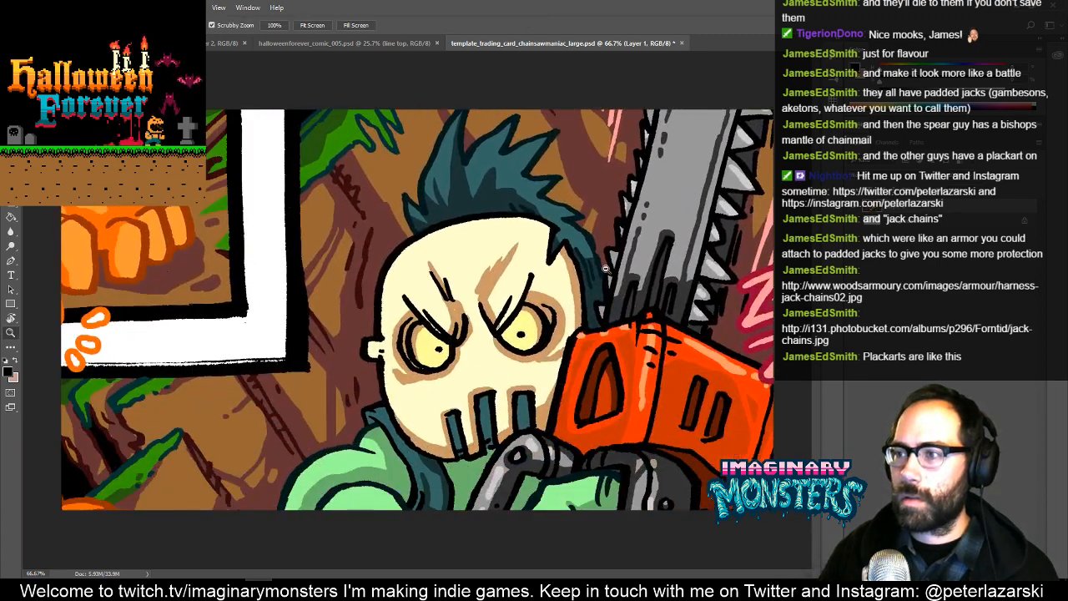
left_click_drag(606, 267, 546, 288)
key("ctrl+t")
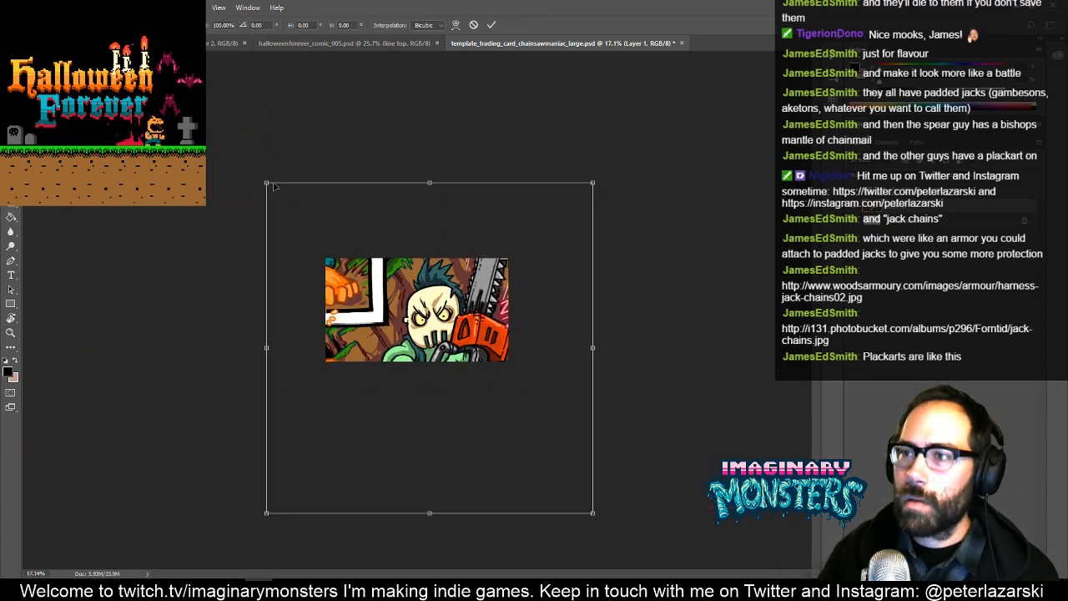
left_click_drag(267, 181, 322, 240)
mouse_move(399, 293)
left_mouse_down()
mouse_move(412, 281)
mouse_move(401, 269)
mouse_move(425, 273)
mouse_move(399, 277)
left_mouse_up()
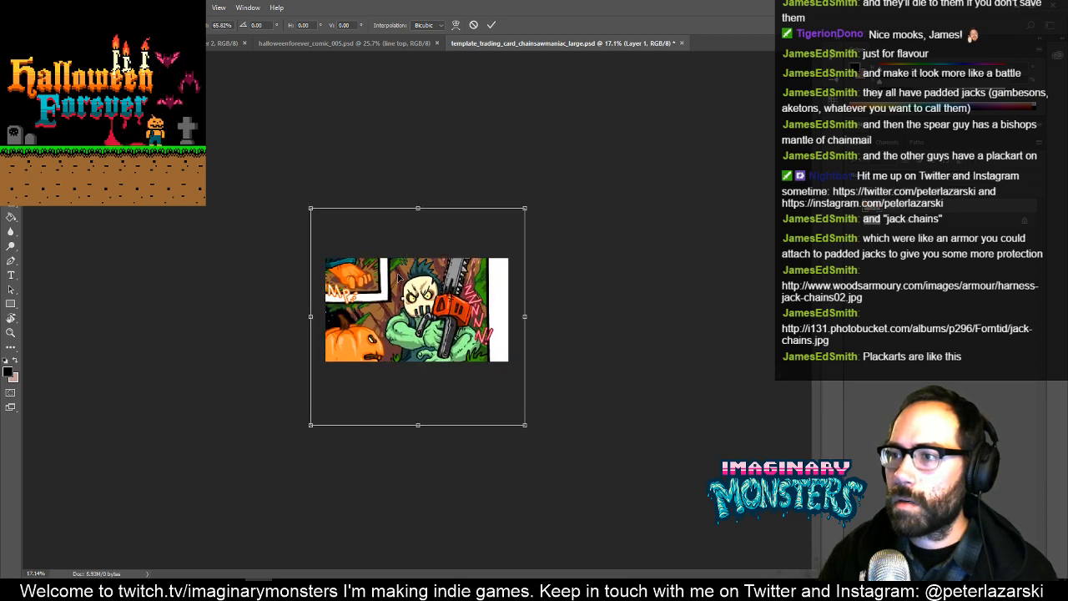
left_click_drag(525, 207, 557, 179)
left_click_drag(494, 242, 494, 256)
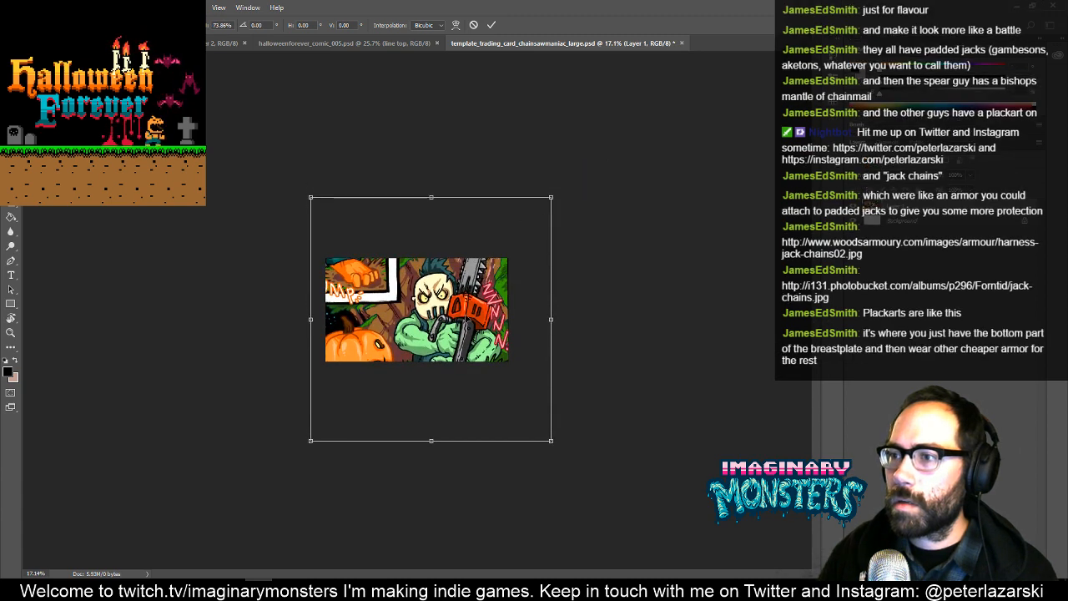
left_click_drag(311, 443, 323, 431)
key("ctrl+plus")
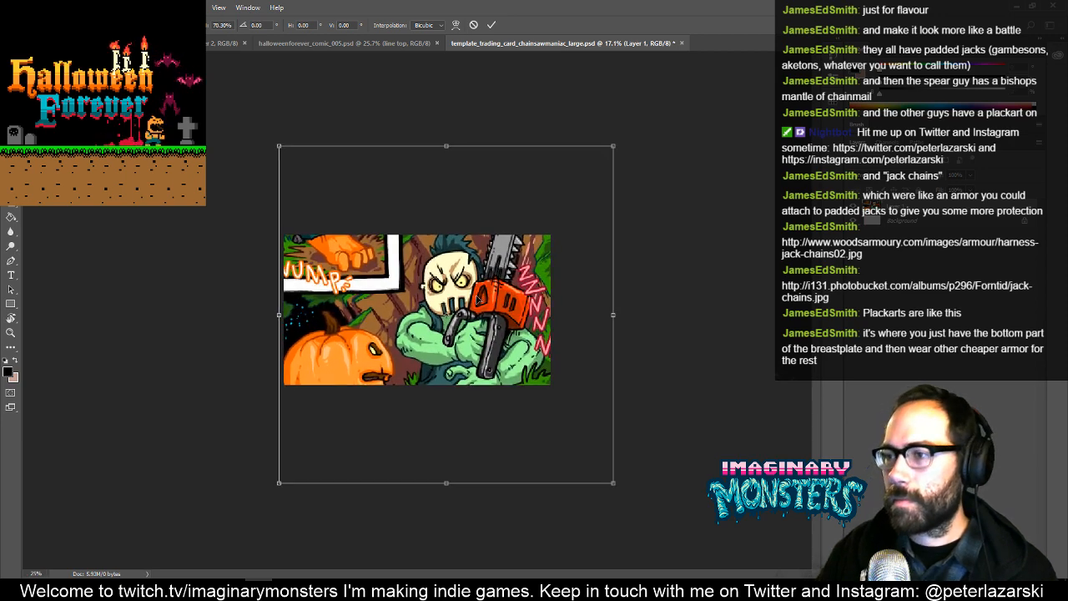
key("ctrl+plus")
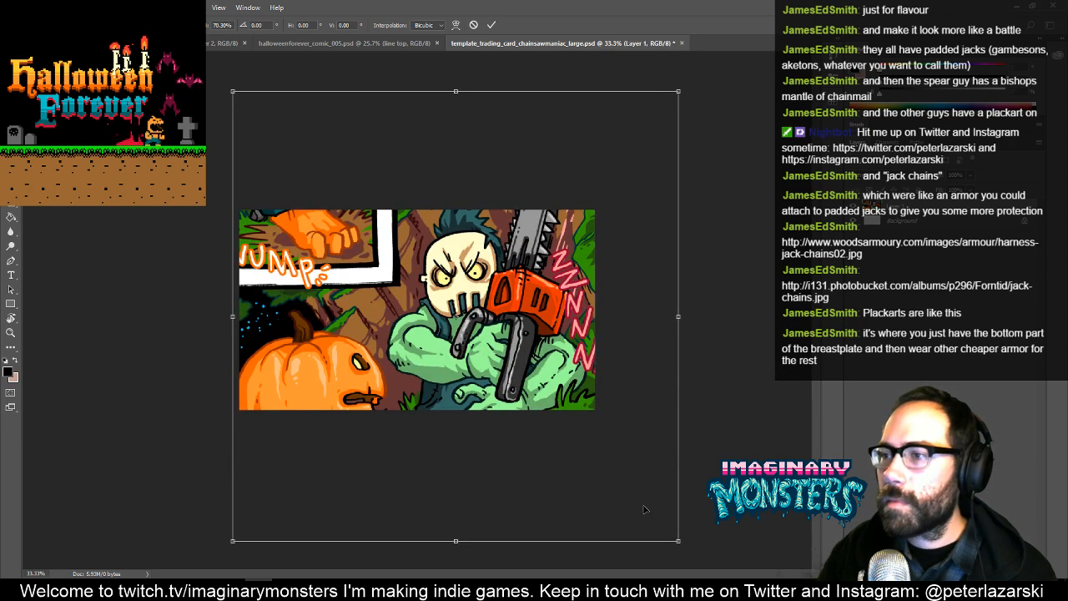
left_click_drag(679, 543, 675, 534)
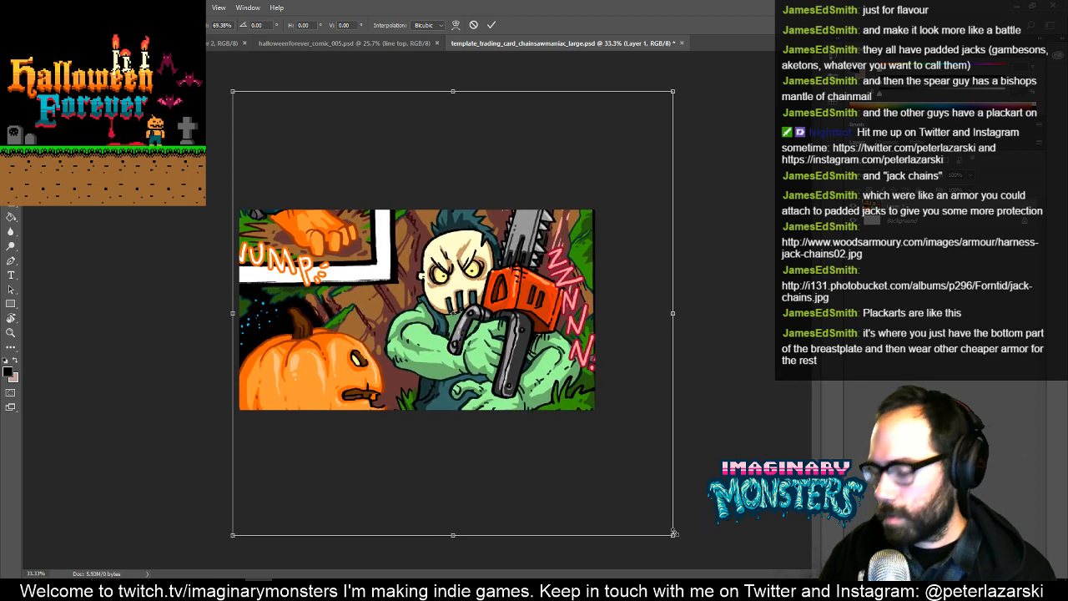
key("Return")
- Dismiss the library import offer for template_trading_card_chainsawmaniac_small.psd and switch back to the large chainsaw maniac card
key("z")
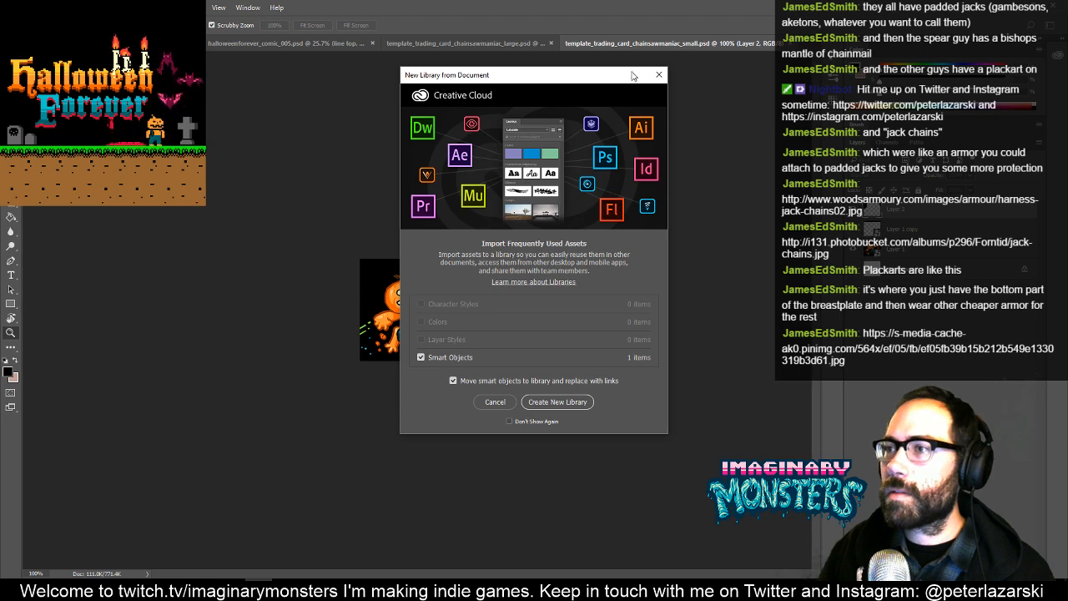
left_click_drag(607, 73, 598, 78)
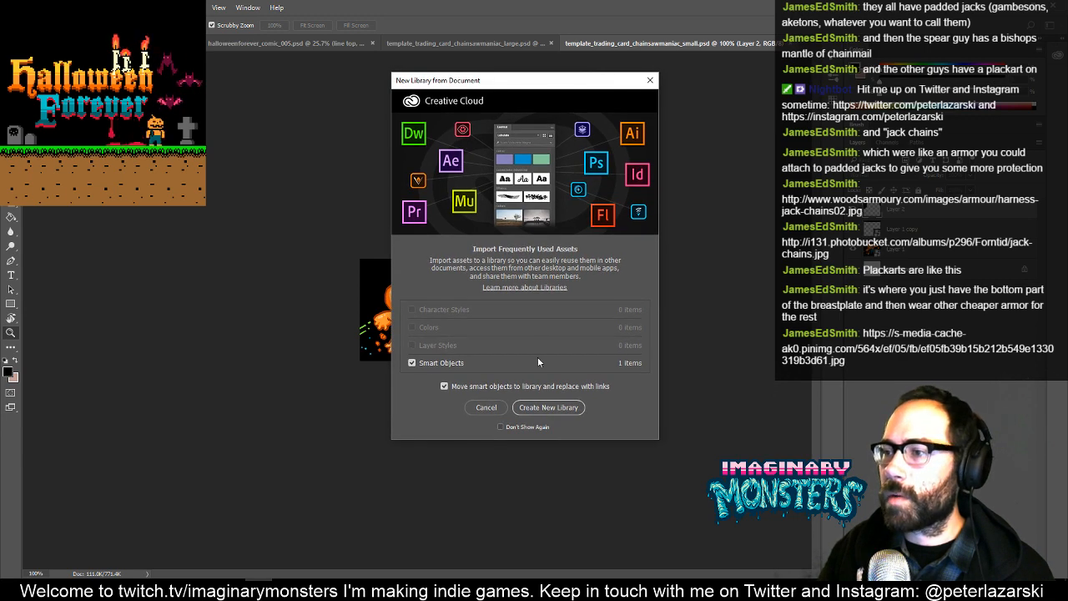
left_click(650, 80)
left_click(449, 41)
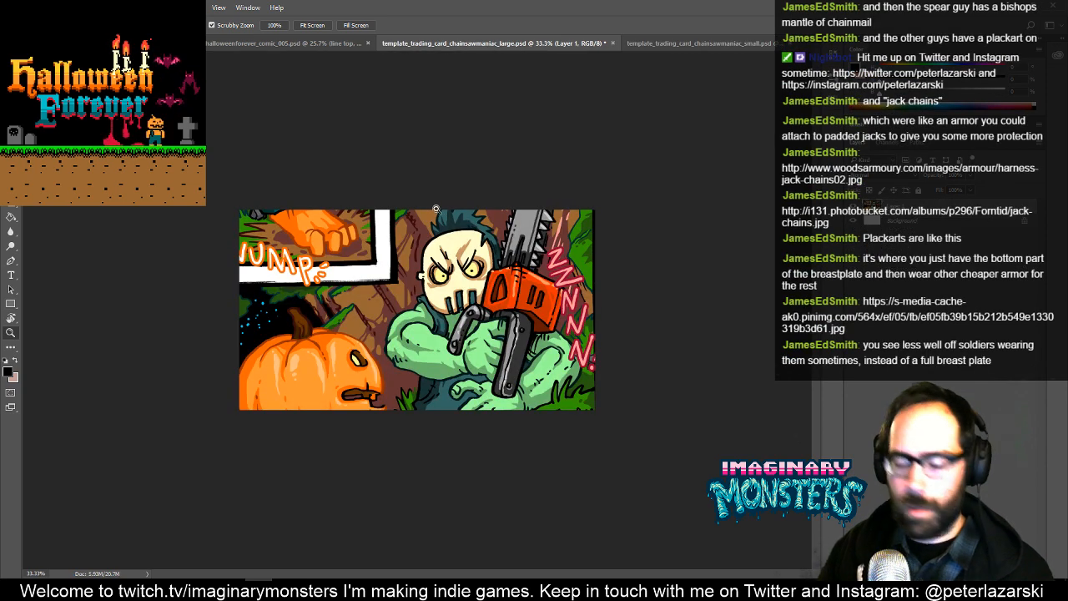
- Float the large card in its own window and copy its chainsaw maniac layer into template_trading_card_chainsawmaniac_small.psd
key("ctrl+a")
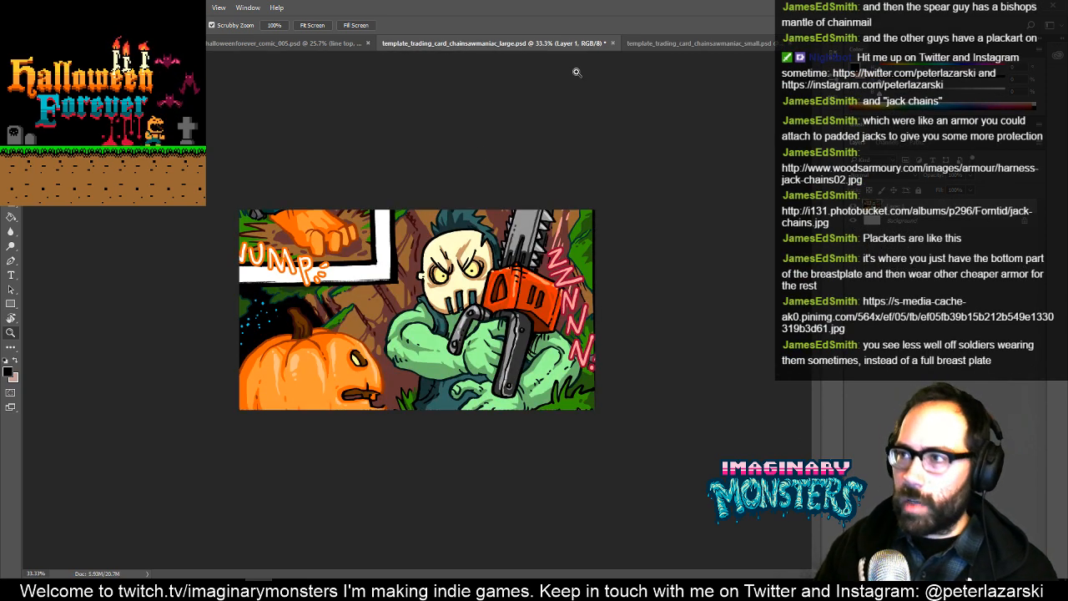
left_click_drag(581, 44, 716, 260)
key("v")
left_click_drag(730, 317, 343, 241)
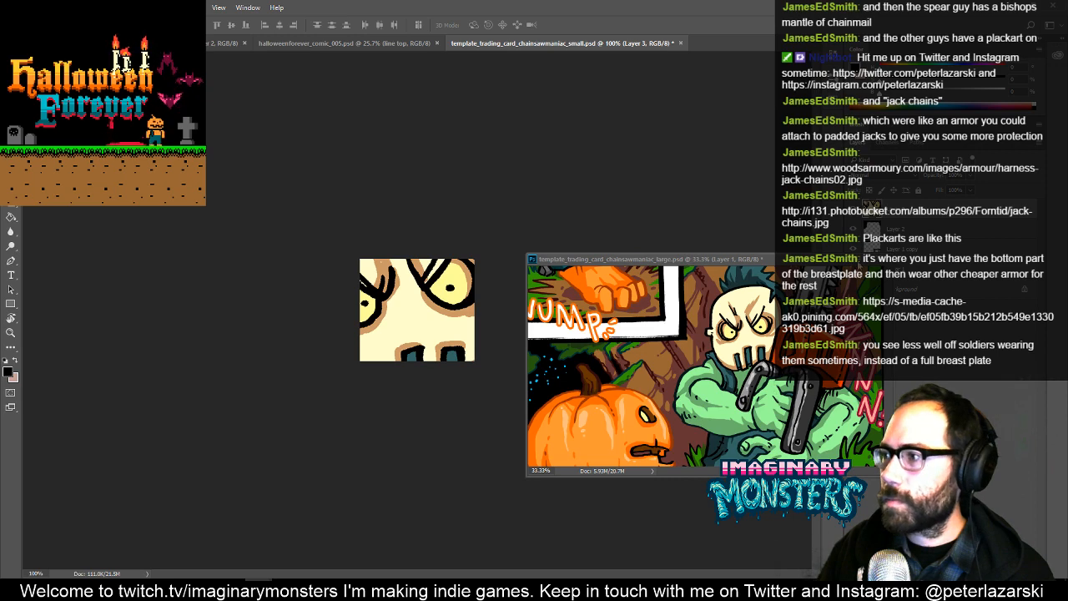
- Dock the floating large card back among the open documents and switch to the small chainsaw maniac card
left_click(860, 262)
left_click(1023, 10)
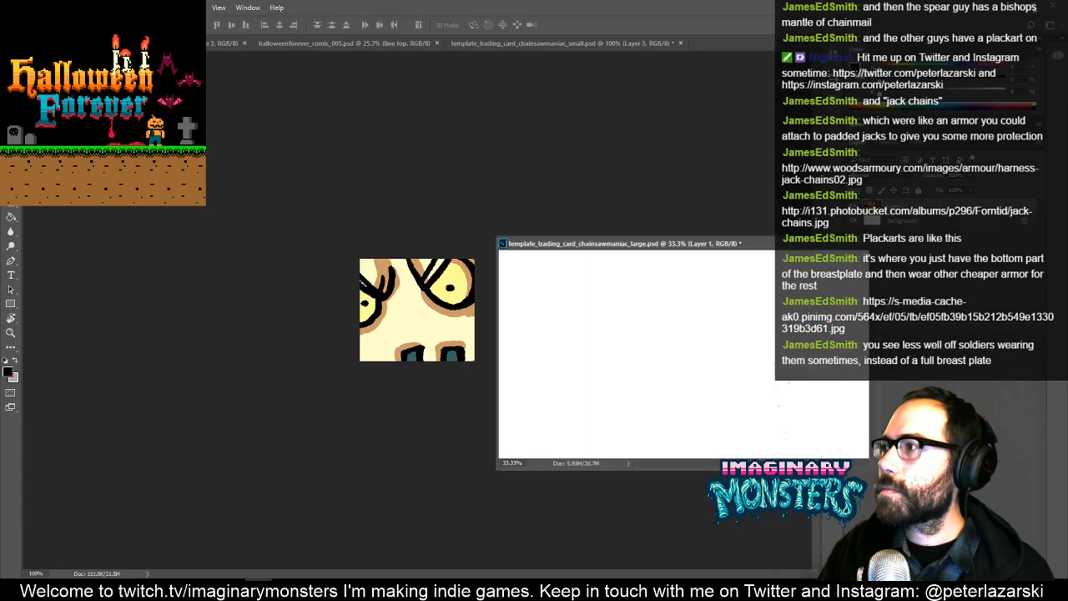
left_click_drag(587, 261, 584, 41)
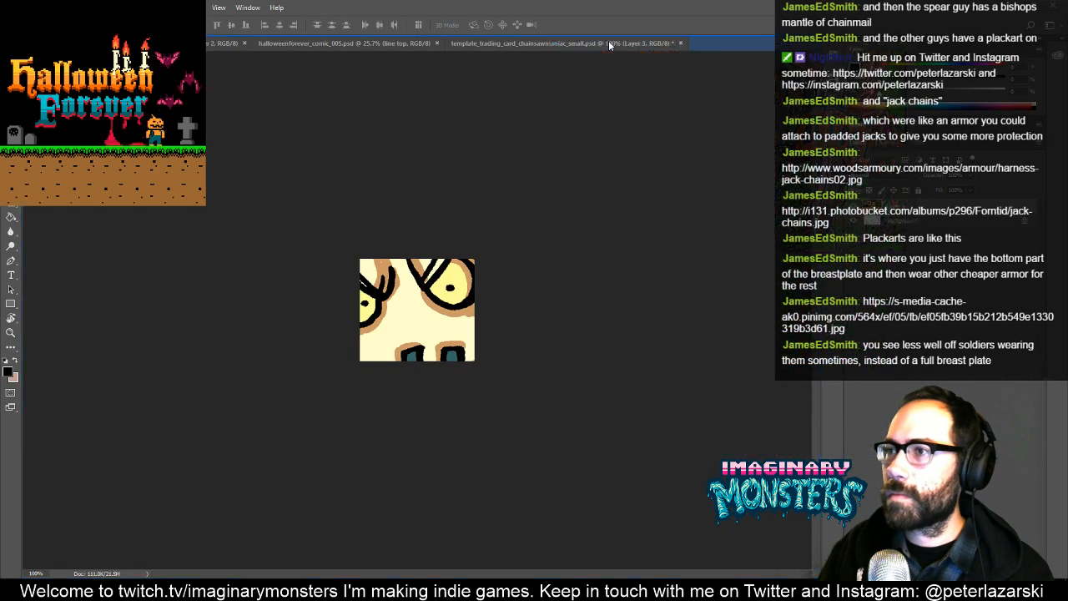
left_click(459, 42)
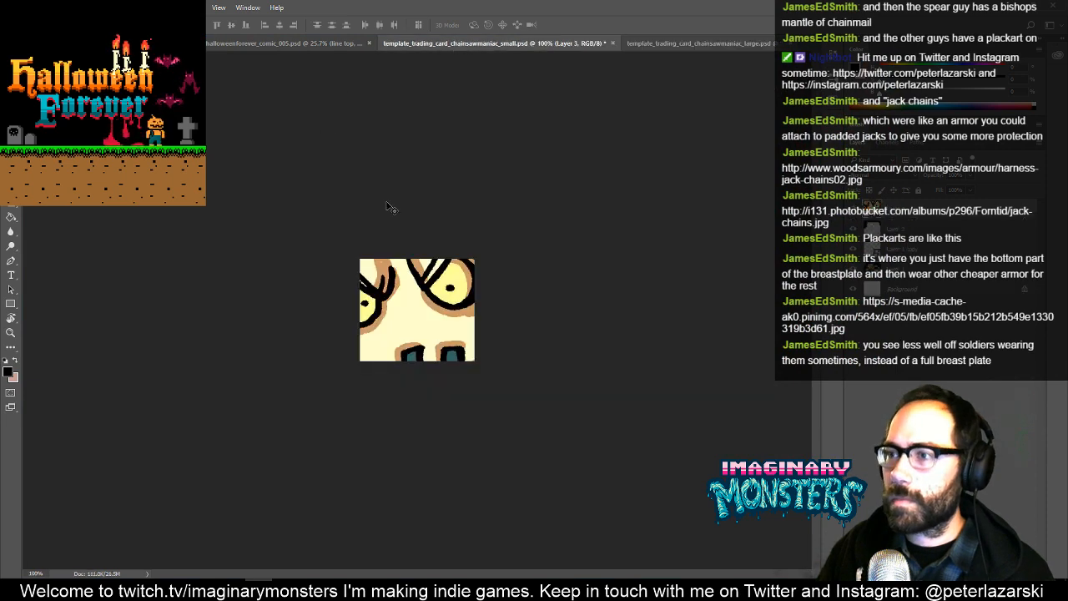
- Scale down and reposition the copied artwork layer so the maniac's head, folded arms and chainsaw fill the small card
key("ctrl+t")
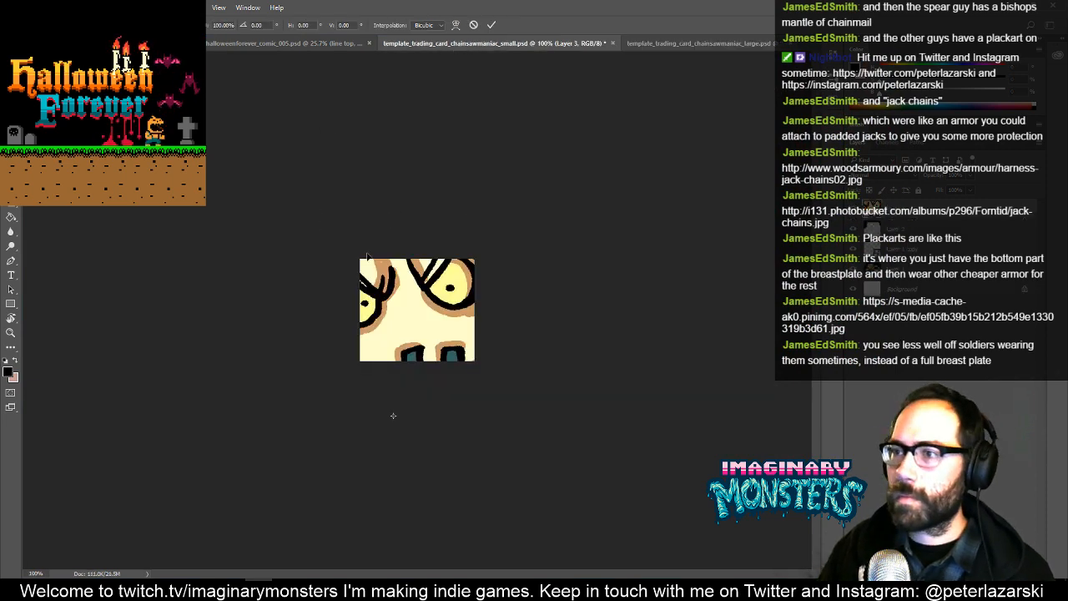
key("Return")
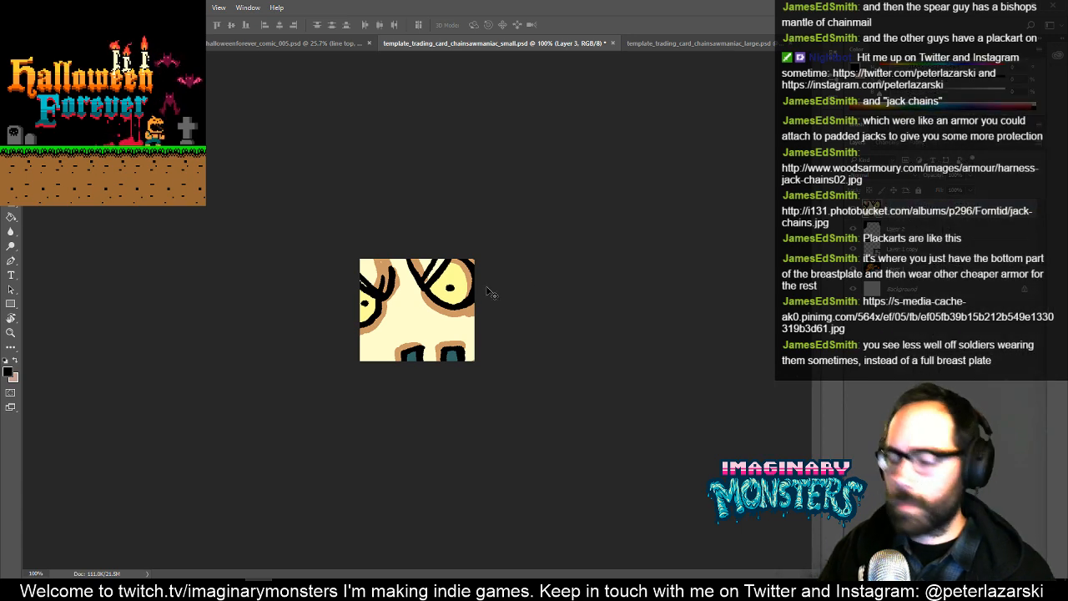
key("z")
left_click_drag(476, 284, 379, 312)
key("ctrl+t")
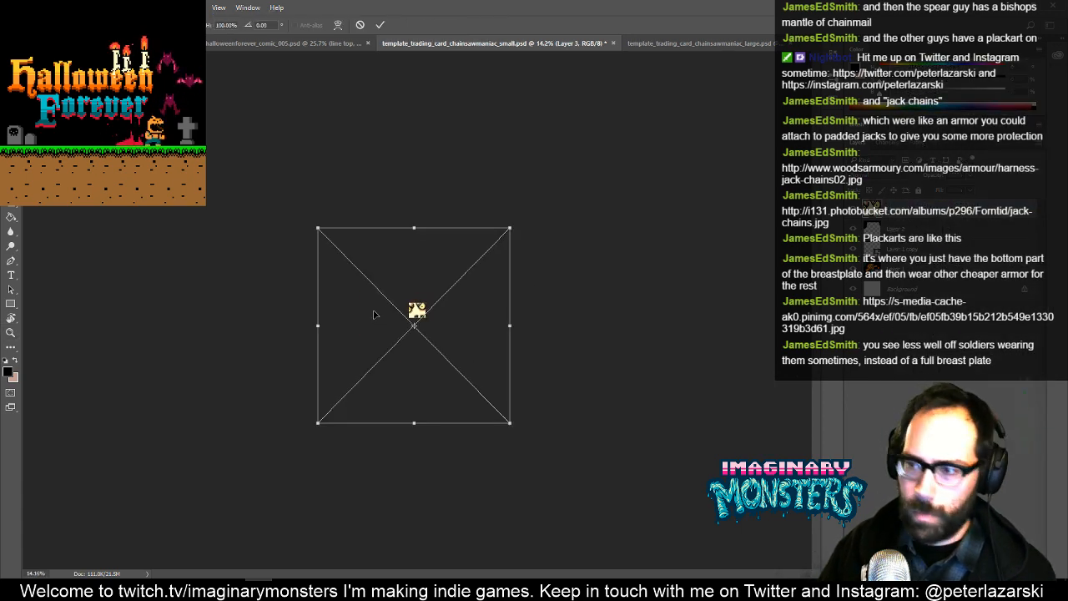
left_click_drag(317, 227, 426, 301)
key("ctrl+plus")
key("ctrl+plus")
key("ctrl+plus")
key("ctrl+plus")
key("ctrl+plus")
key("ctrl+plus")
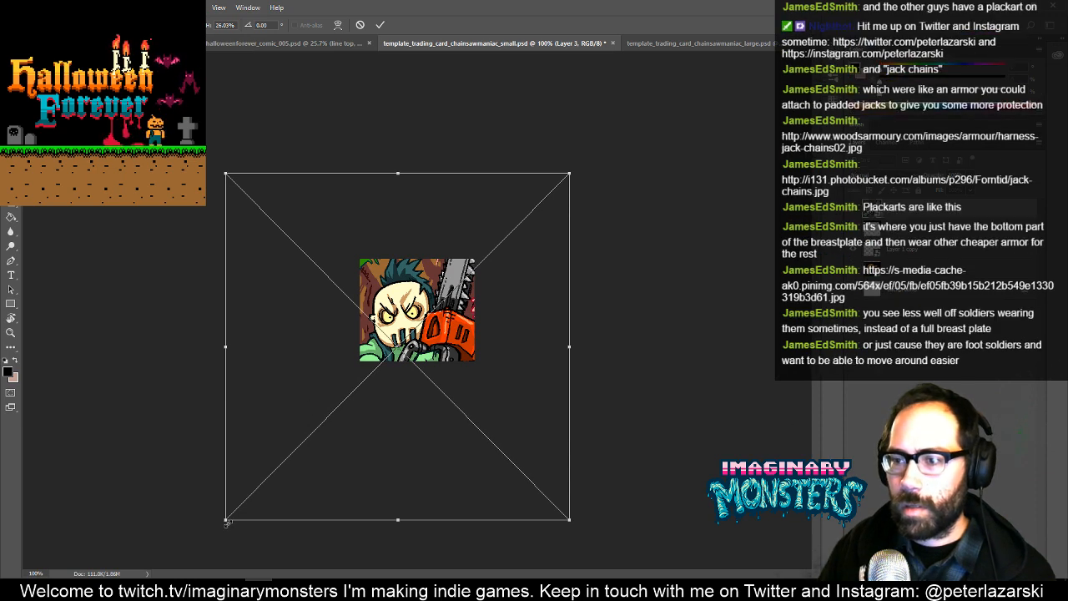
left_click_drag(226, 519, 279, 480)
left_click_drag(372, 357, 400, 318)
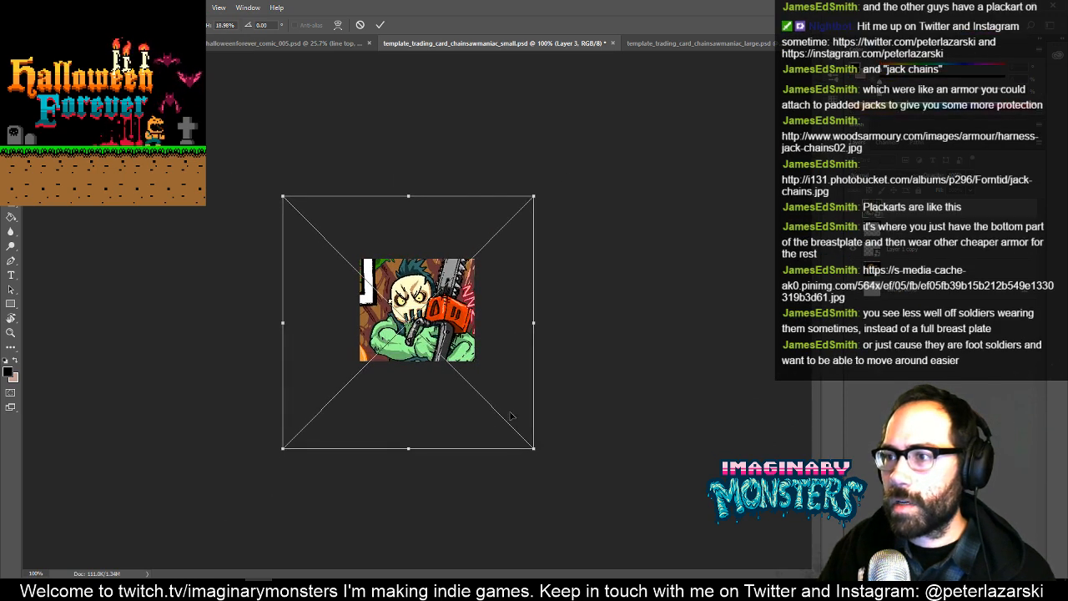
left_click_drag(538, 455, 519, 433)
key("Return")
key("z")
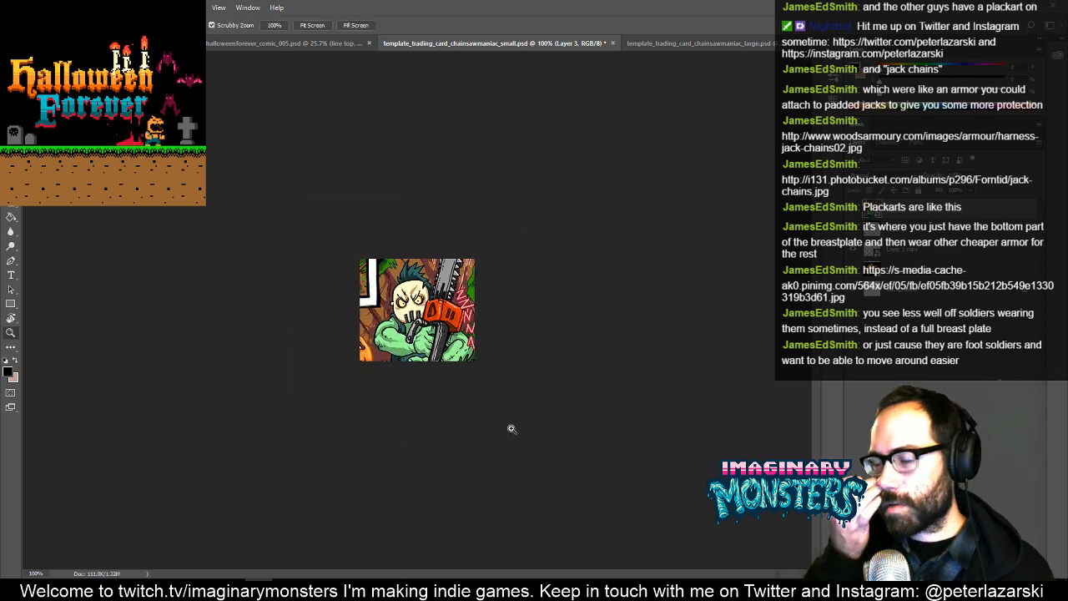
- Shift the artwork layer slightly up and to the left within the small chainsaw maniac card
left_click_drag(435, 296, 475, 244)
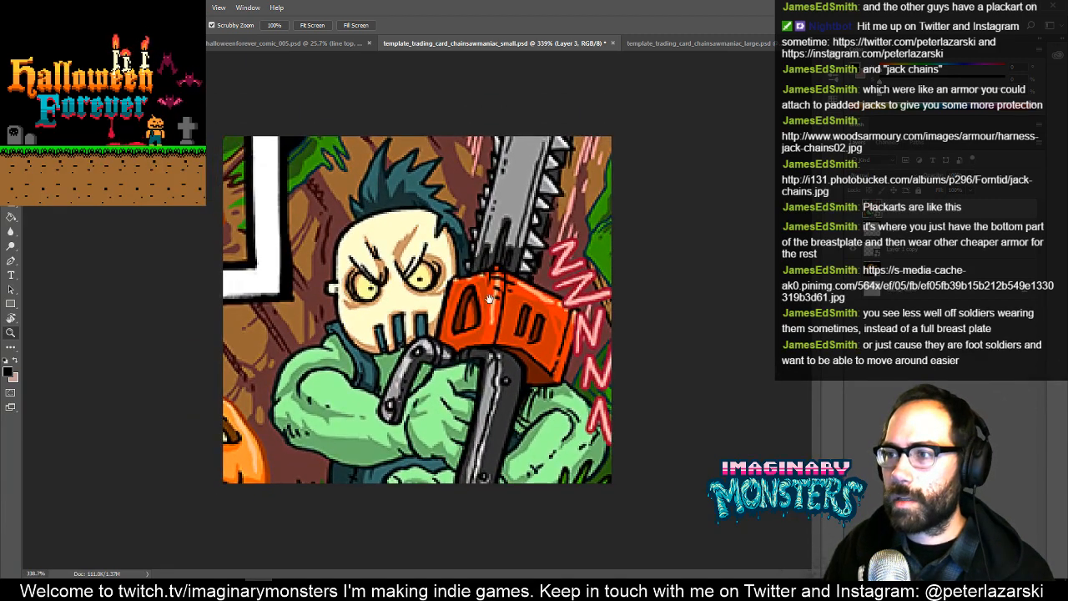
key("v")
left_click_drag(495, 328, 477, 320)
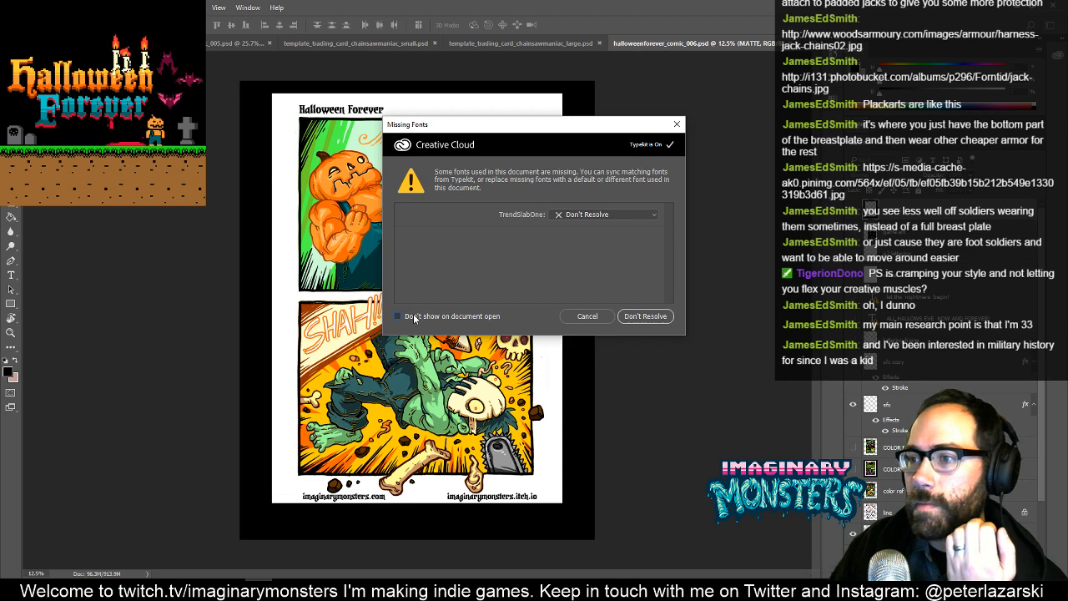
- Leave the missing TrendSlabOne font unresolved in halloweenforever_comic_006.psd, look over the page and close it
left_click(641, 317)
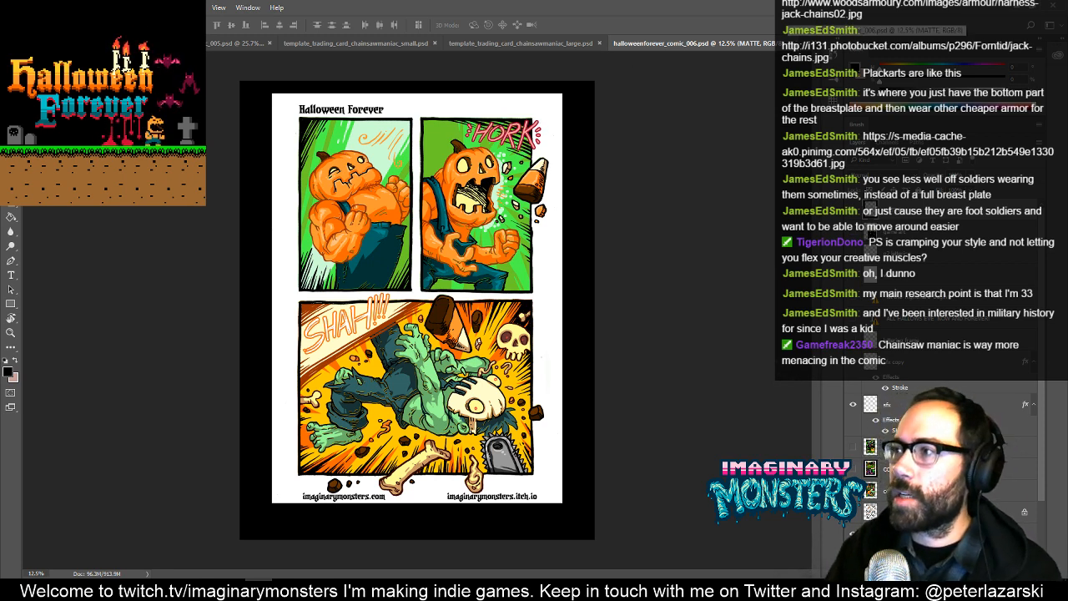
left_click(788, 42)
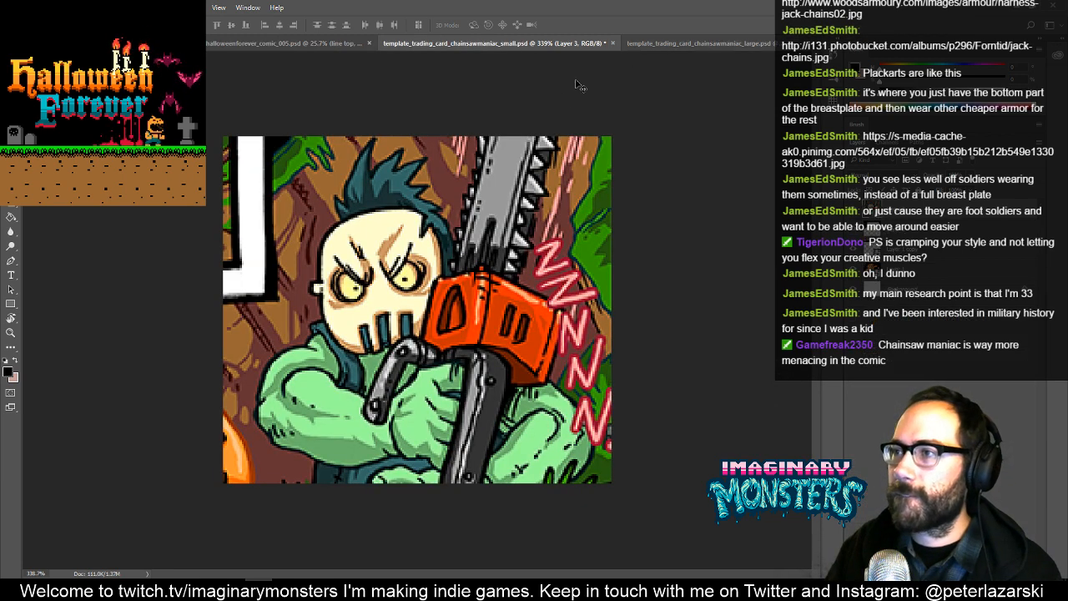
- Switch to the large chainsaw maniac card and add a new empty layer above its artwork
left_click(691, 43)
key("z")
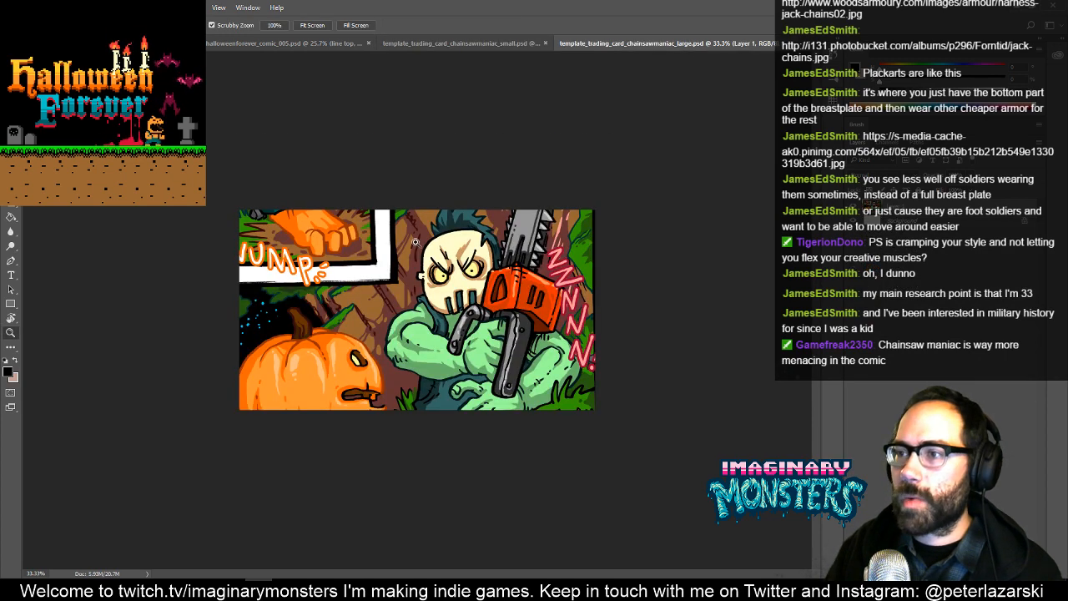
left_click(403, 237)
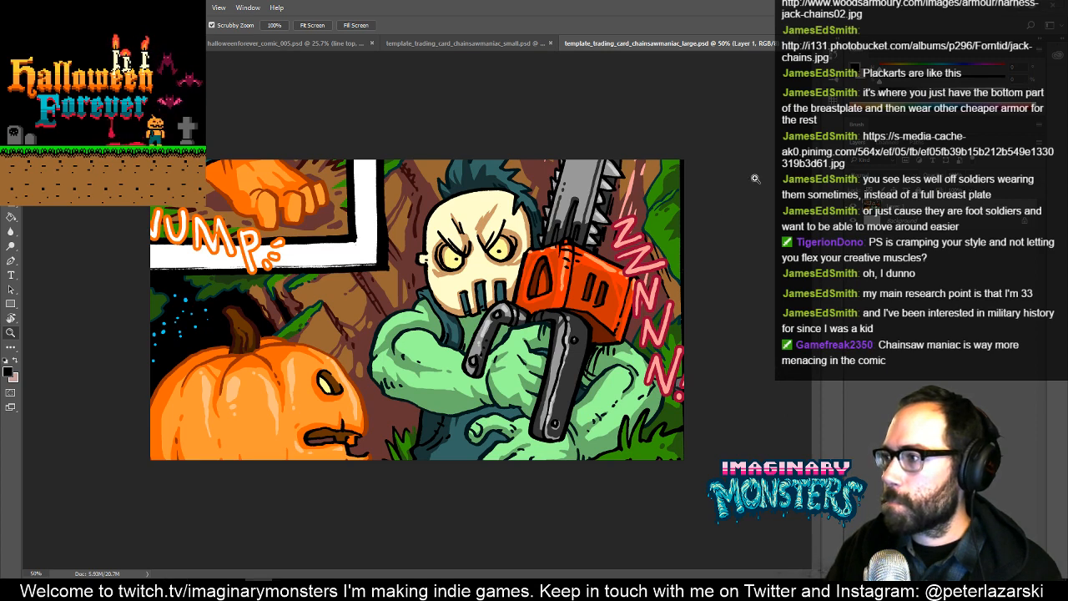
key("ctrl+v")
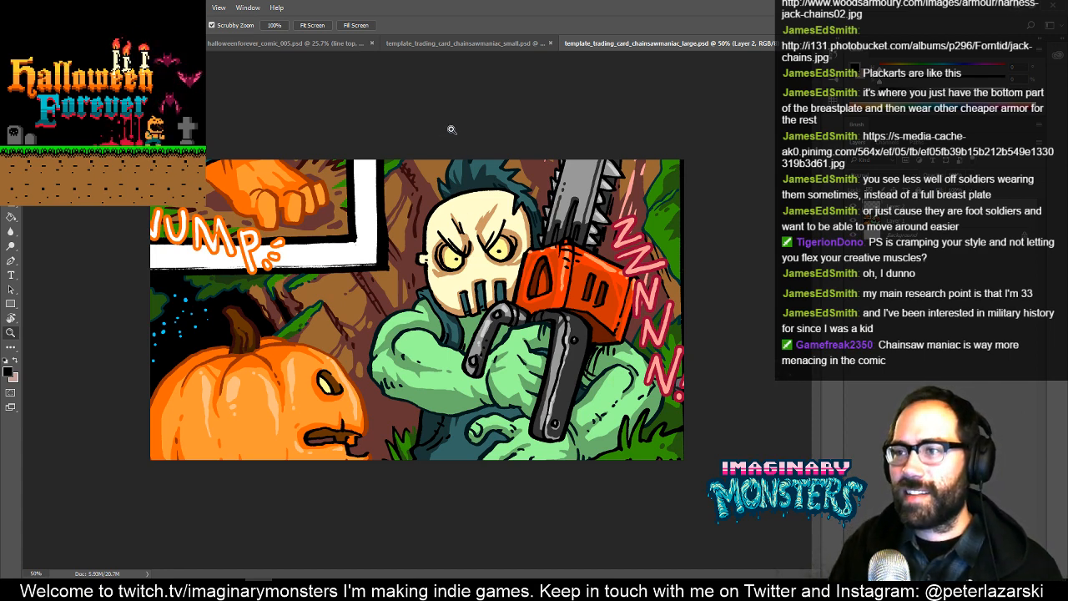
key("ctrl+plus")
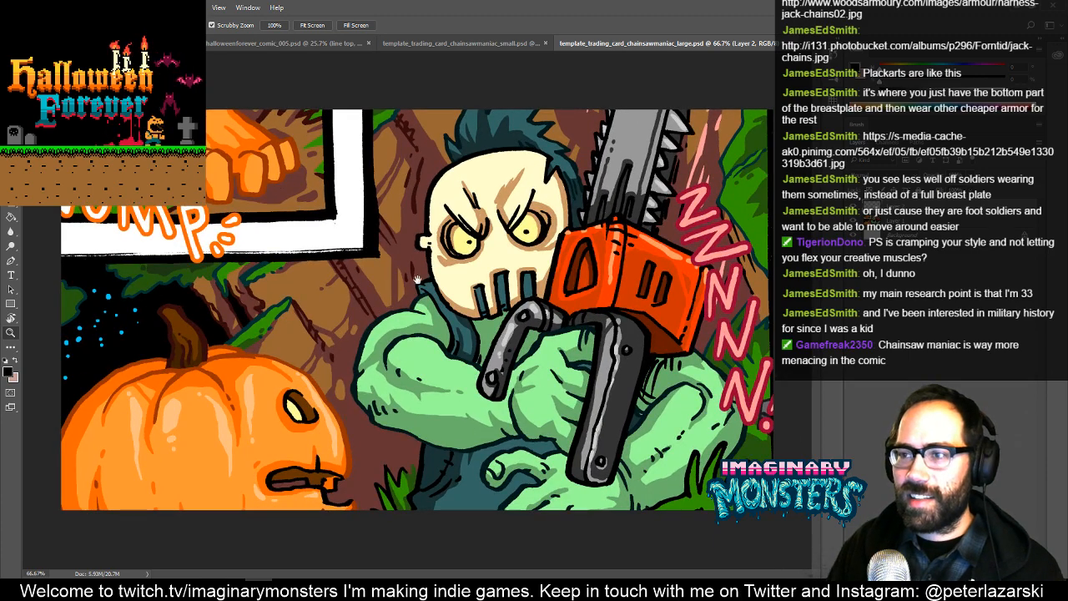
left_click_drag(353, 232, 447, 336)
left_click(451, 336, "alt")
left_click(440, 339, "alt")
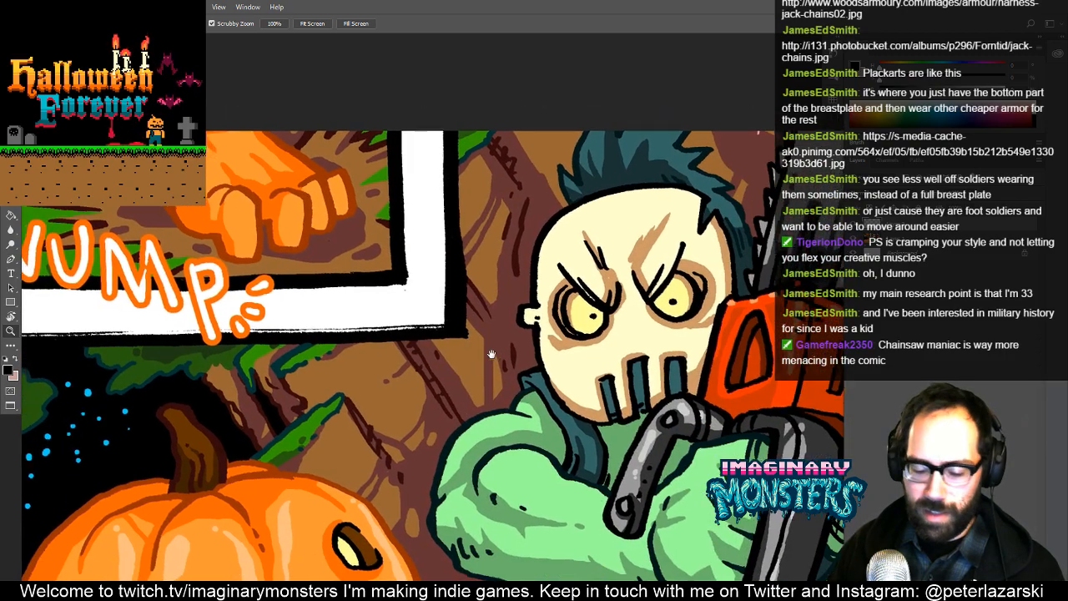
- Ready the brush with the dark teal outline colour sampled from the foliage beneath the comic panel border
key("b")
key("z")
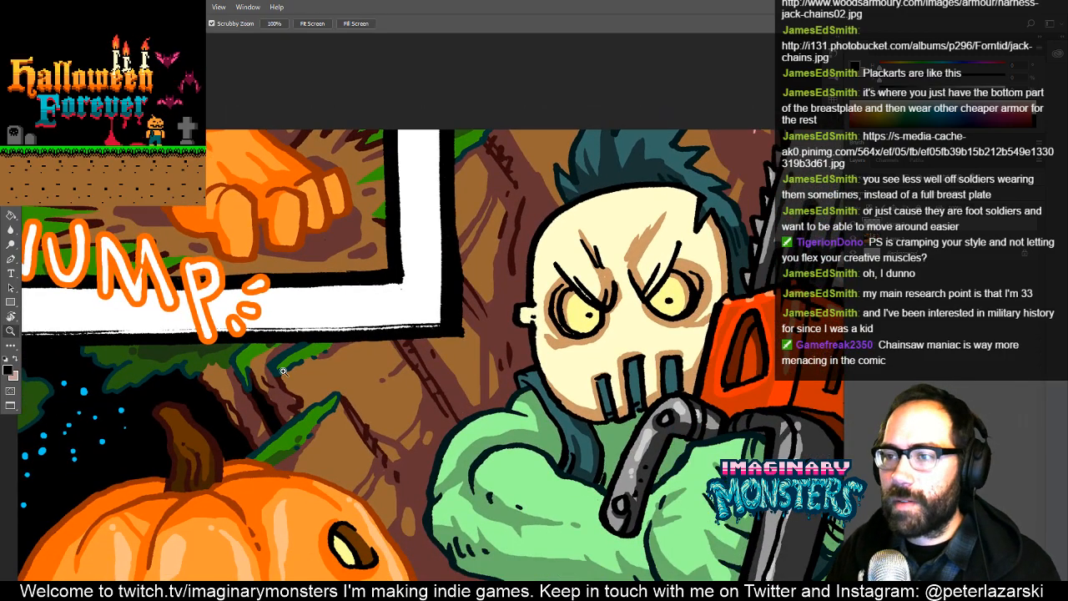
mouse_move(285, 371)
left_mouse_down()
mouse_move(389, 298)
mouse_move(304, 363)
left_mouse_up()
left_click_drag(430, 319, 405, 349)
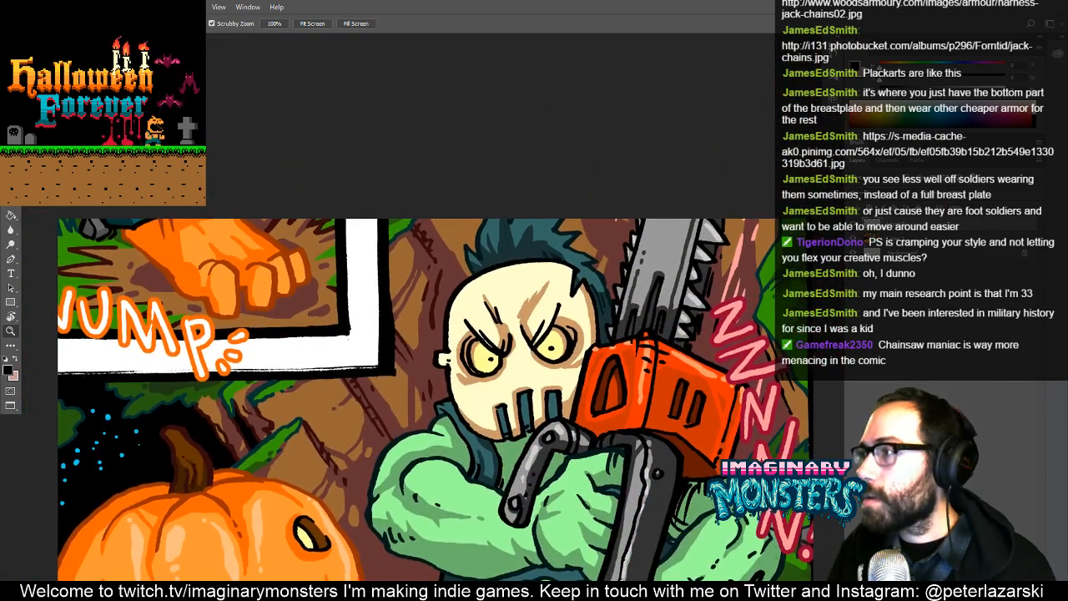
left_click(859, 143)
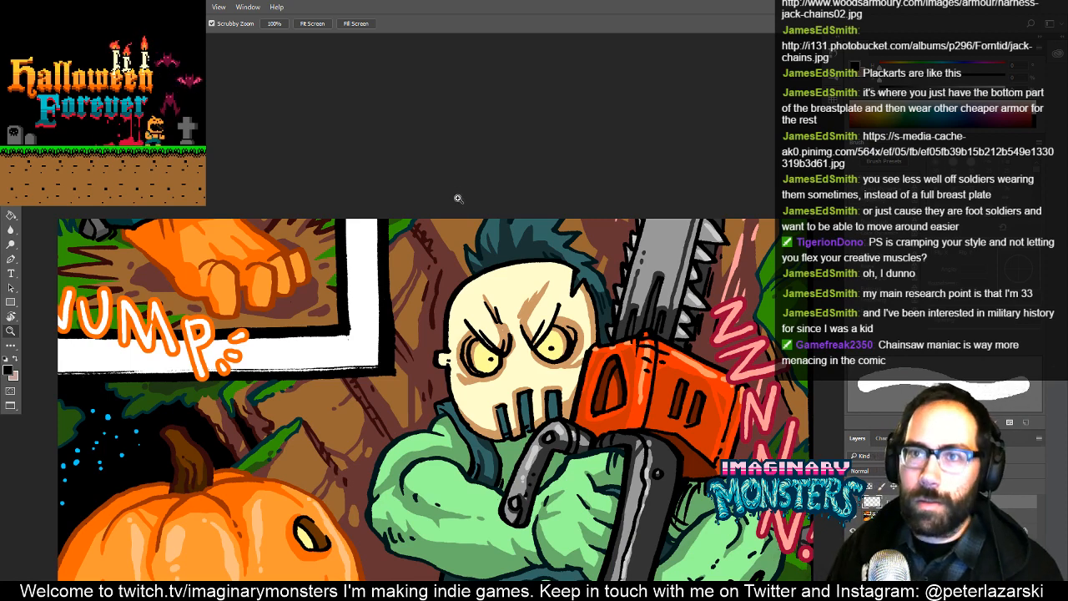
key("b")
left_click_drag(473, 248, 487, 218)
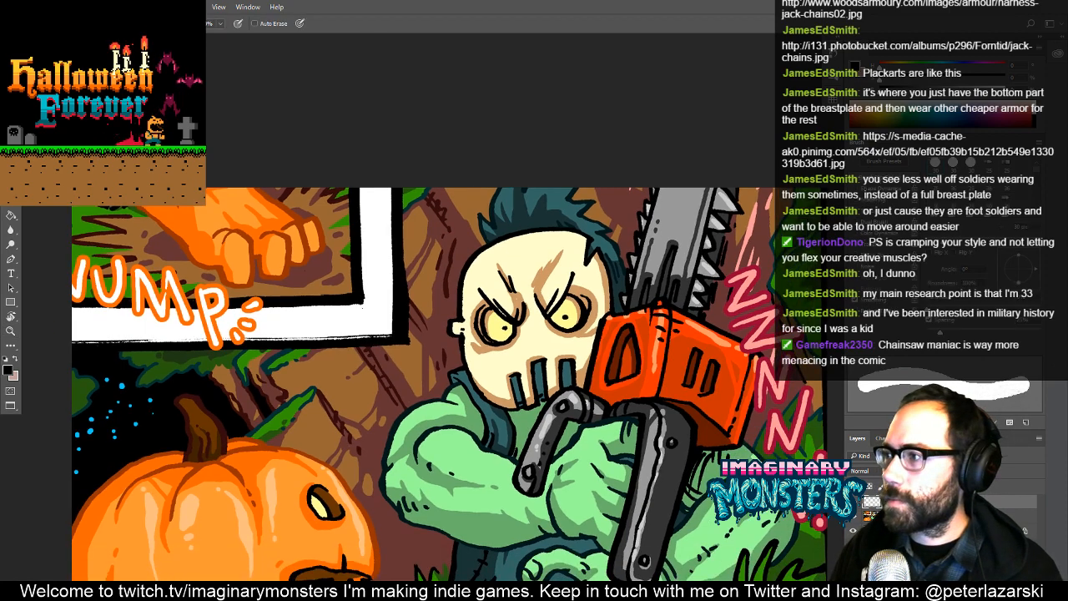
left_click_drag(659, 377, 624, 320)
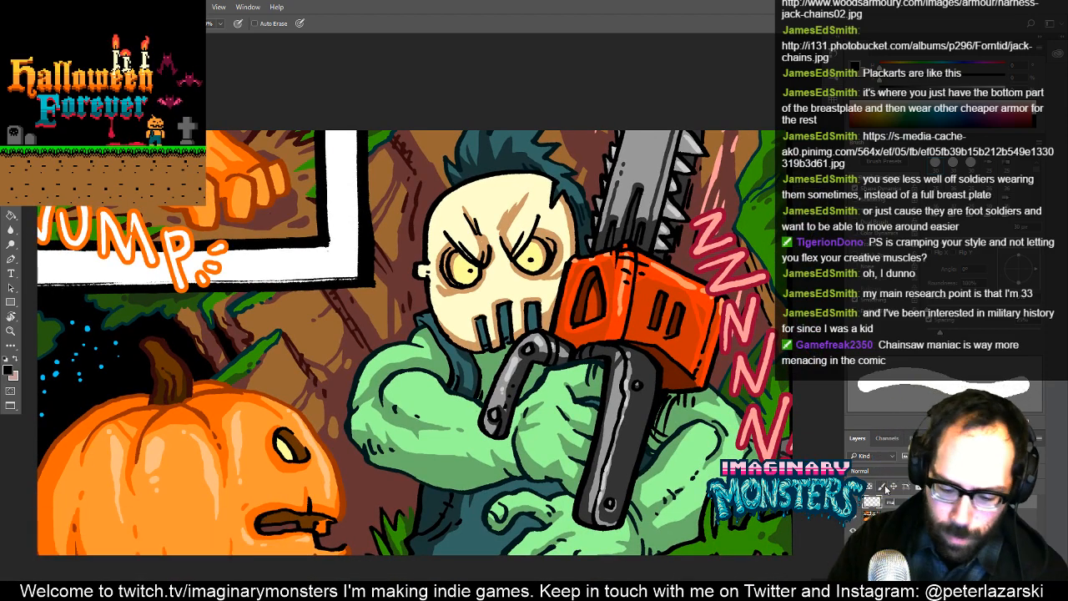
left_click_drag(392, 277, 343, 326)
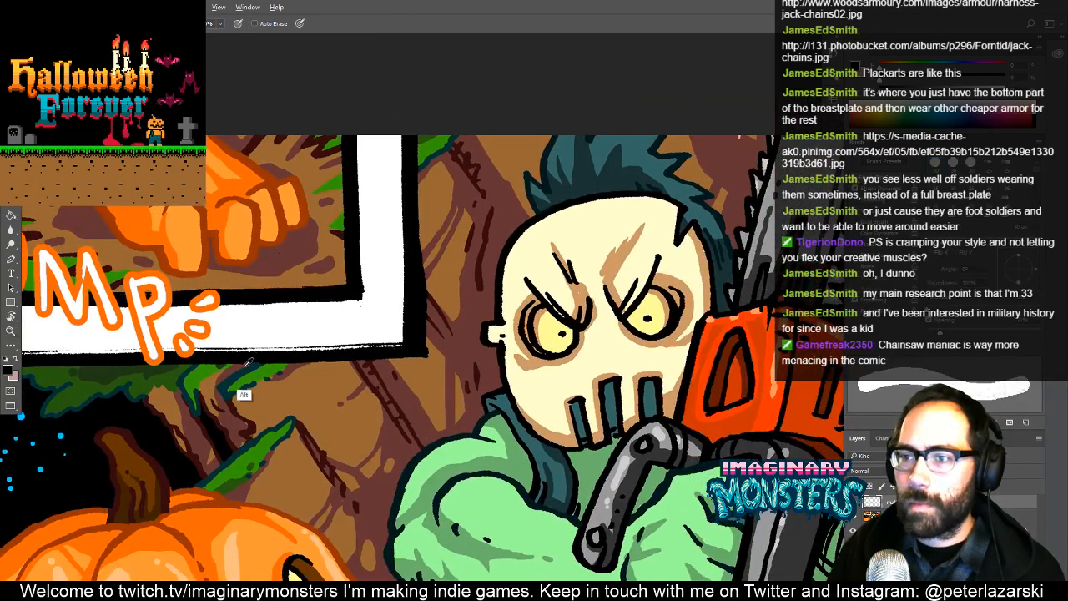
left_click(250, 368, "alt")
- Choose a solid round brush preset for drawing the outlines
key("ctrl+minus")
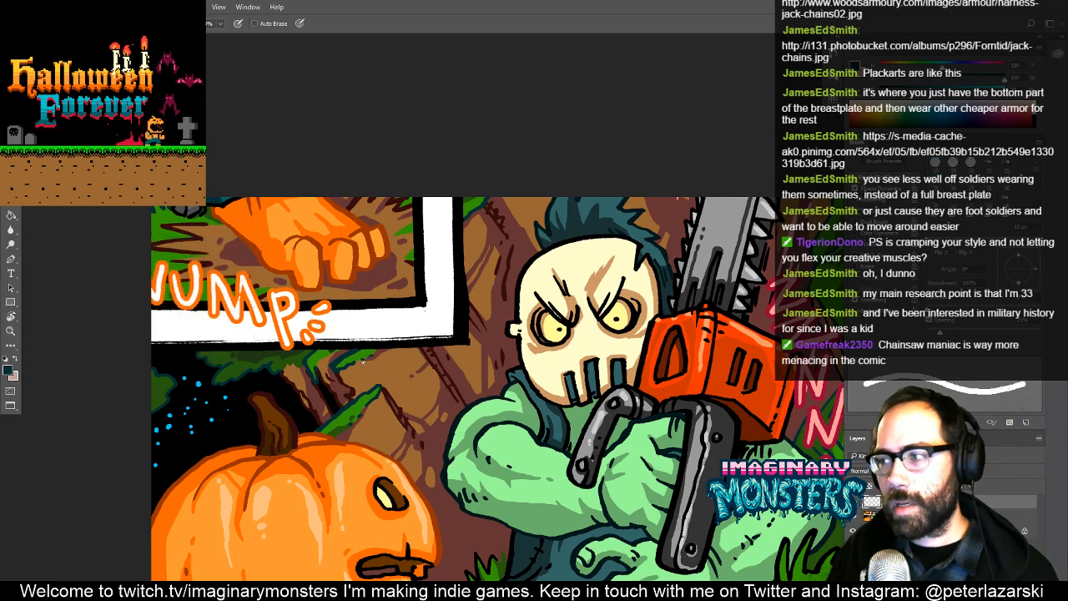
left_click_drag(571, 329, 511, 287)
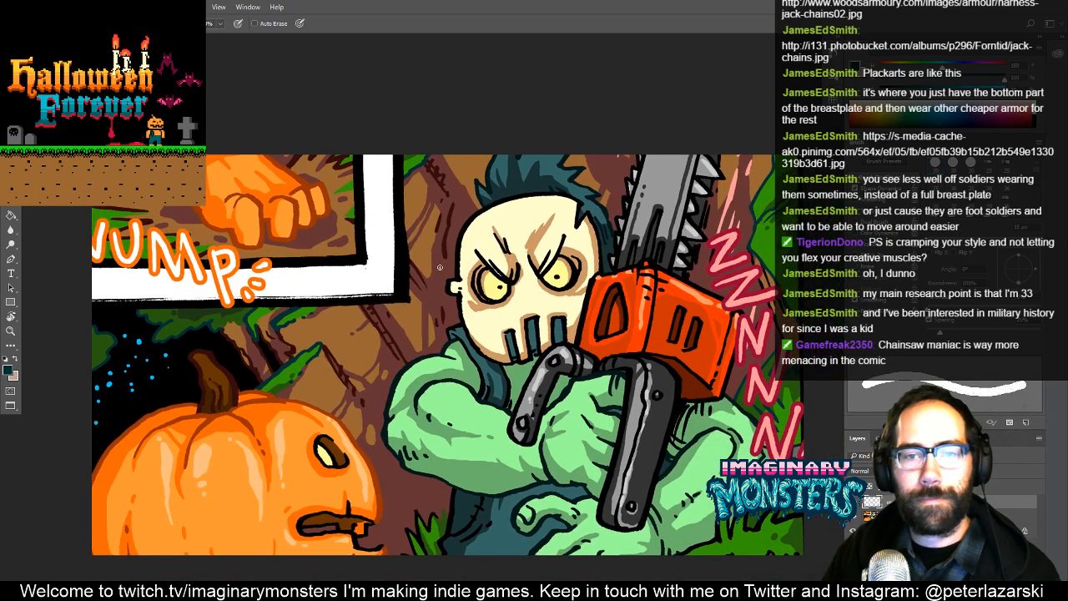
right_click(440, 267)
mouse_move(571, 375)
left_mouse_down()
mouse_move(574, 427)
mouse_move(572, 368)
left_mouse_up()
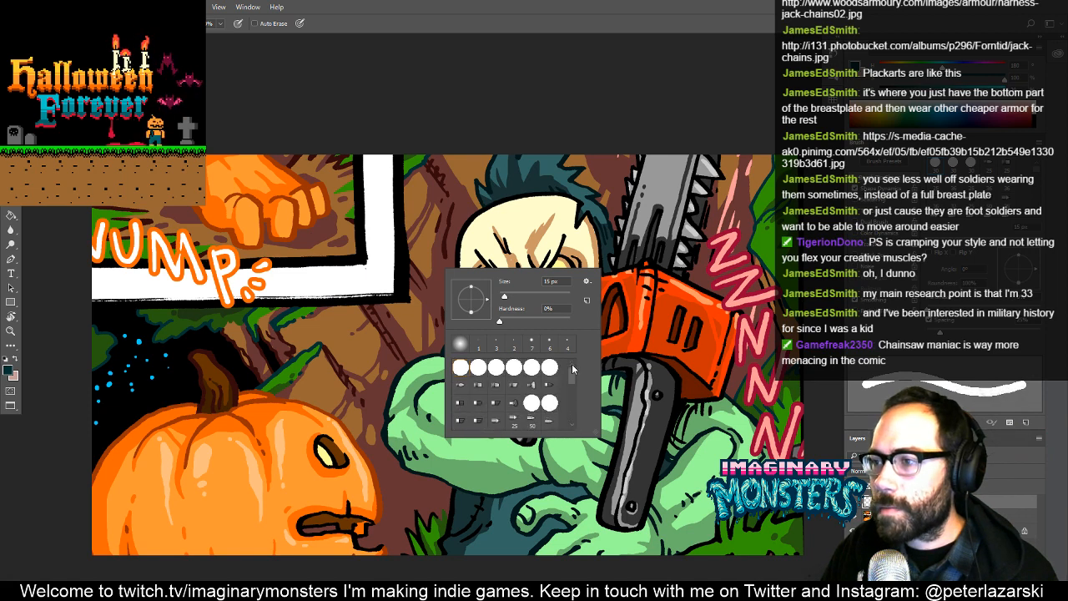
left_click(478, 368)
left_click(497, 369)
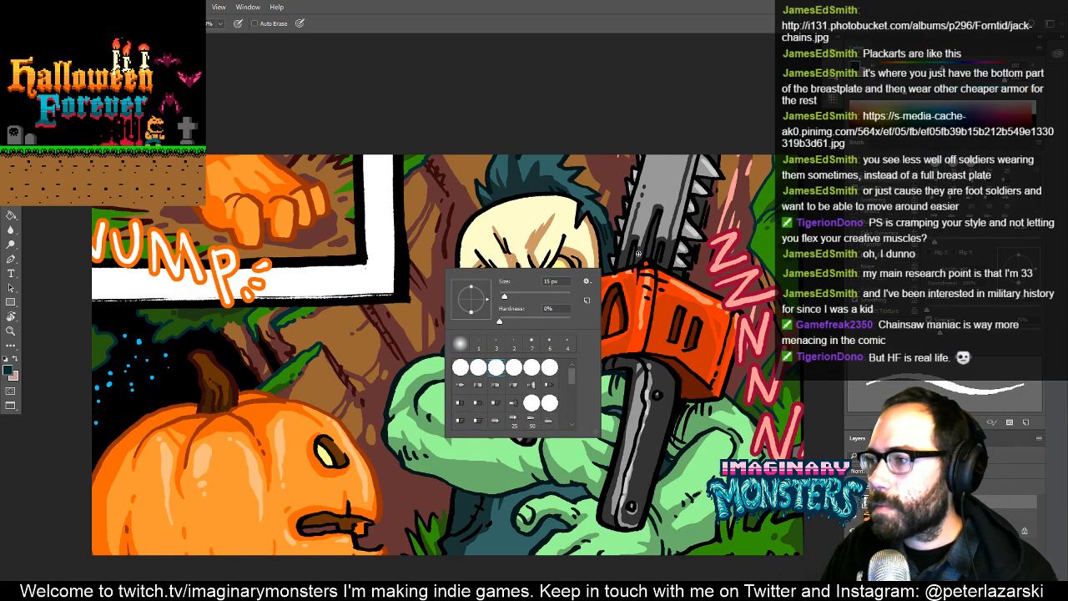
left_click(610, 113)
- Outline a mossy ledge in dark teal across the corner of the white panel border, rotating the canvas for easier strokes
key("z")
left_click_drag(330, 279, 364, 276)
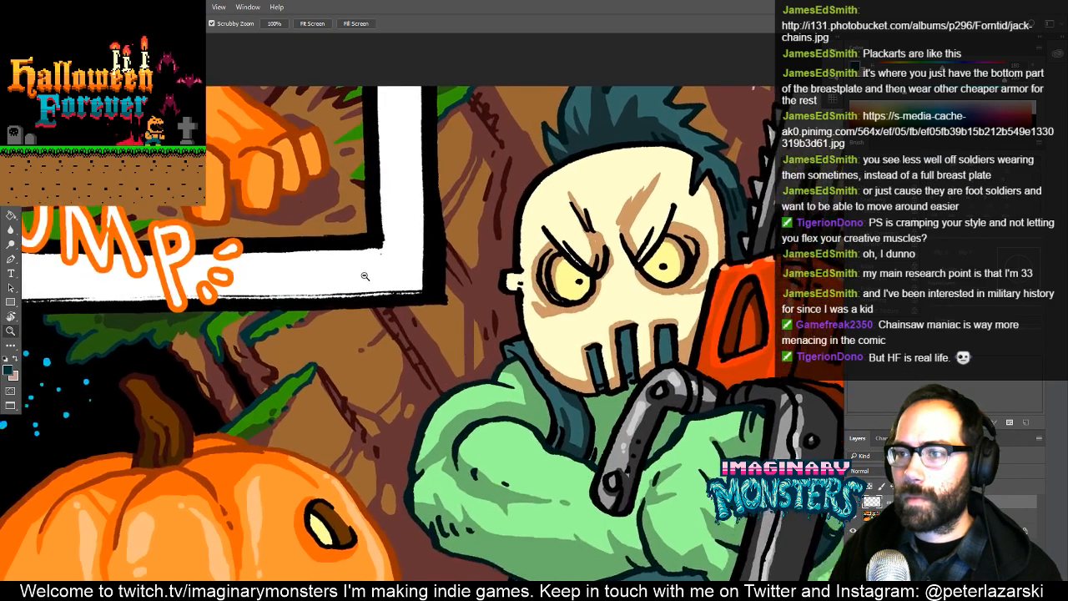
left_click(365, 276)
key("b")
left_click(242, 324, "alt")
mouse_move(279, 308)
left_mouse_down()
mouse_move(324, 335)
mouse_move(349, 293)
mouse_move(369, 285)
left_mouse_up()
left_click_drag(392, 270, 467, 229)
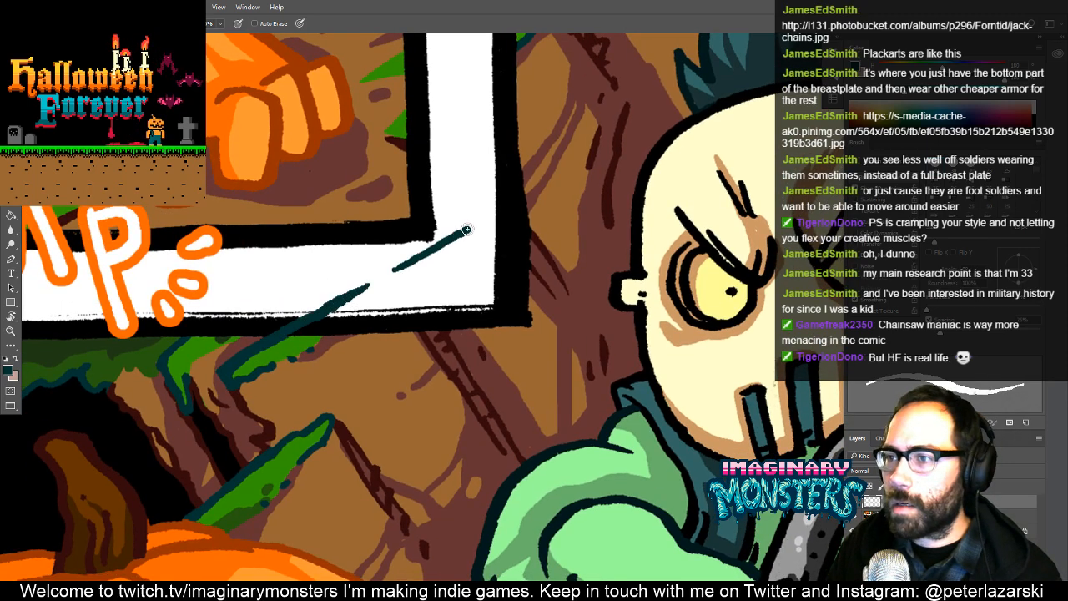
mouse_move(357, 292)
left_mouse_down()
mouse_move(499, 201)
mouse_move(505, 234)
mouse_move(491, 279)
mouse_move(431, 289)
mouse_move(353, 324)
left_mouse_up()
key("r")
mouse_move(593, 225)
left_mouse_down()
mouse_move(458, 395)
mouse_move(637, 274)
mouse_move(596, 258)
mouse_move(663, 357)
left_mouse_up()
key("b")
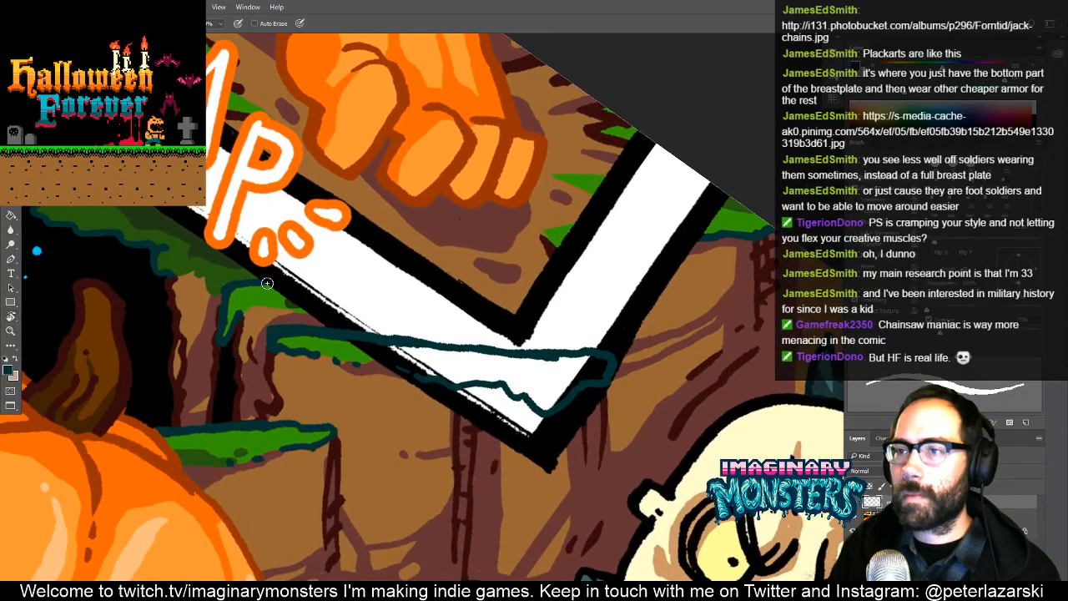
- Outline two more mossy ledges above the first one, crossing the panel border towards the tree trunk
mouse_move(265, 284)
left_mouse_down()
mouse_move(626, 284)
mouse_move(430, 310)
mouse_move(399, 327)
mouse_move(295, 305)
left_mouse_up()
left_click_drag(509, 261, 392, 299)
mouse_move(573, 275)
left_mouse_down()
mouse_move(376, 284)
mouse_move(357, 247)
mouse_move(393, 234)
mouse_move(603, 237)
mouse_move(467, 246)
mouse_move(743, 176)
mouse_move(827, 182)
left_mouse_up()
- Outline a large leafy clump extending from the dark foliage over the lettering and the orange foot
mouse_move(511, 228)
left_mouse_down()
mouse_move(529, 233)
mouse_move(608, 371)
left_mouse_up()
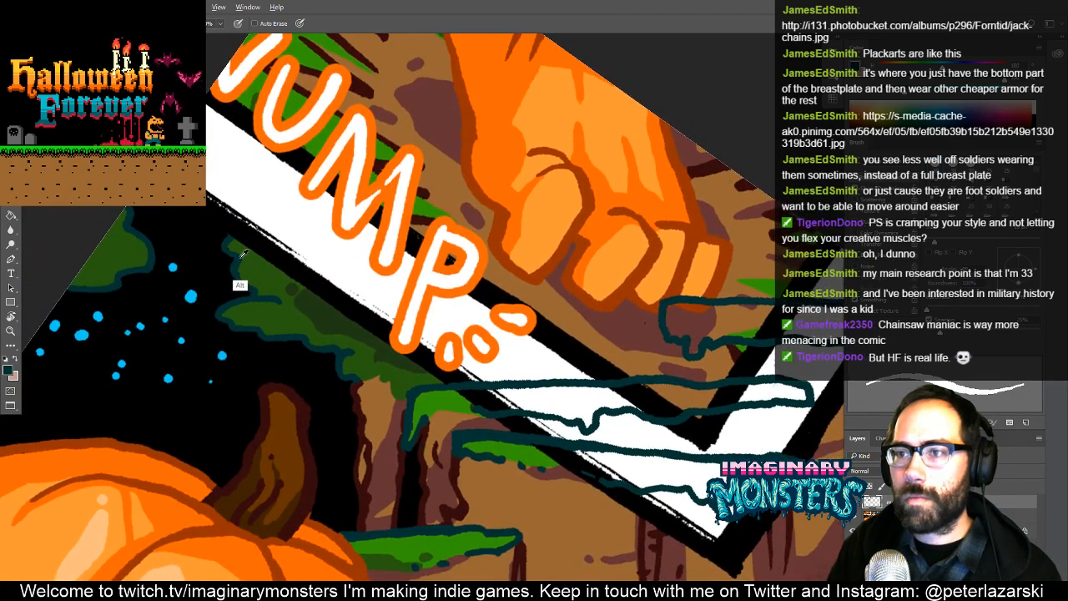
mouse_move(233, 236)
left_mouse_down()
mouse_move(315, 194)
mouse_move(290, 184)
mouse_move(287, 142)
mouse_move(359, 119)
mouse_move(457, 128)
mouse_move(505, 84)
mouse_move(579, 61)
mouse_move(619, 63)
mouse_move(664, 128)
mouse_move(659, 248)
mouse_move(546, 294)
mouse_move(581, 354)
mouse_move(532, 358)
mouse_move(506, 385)
left_mouse_up()
left_click_drag(608, 291, 491, 345)
- Erase the leafy clump's outline along the foot's outer side and redraw it as a bumpier edge across the toes
key("e")
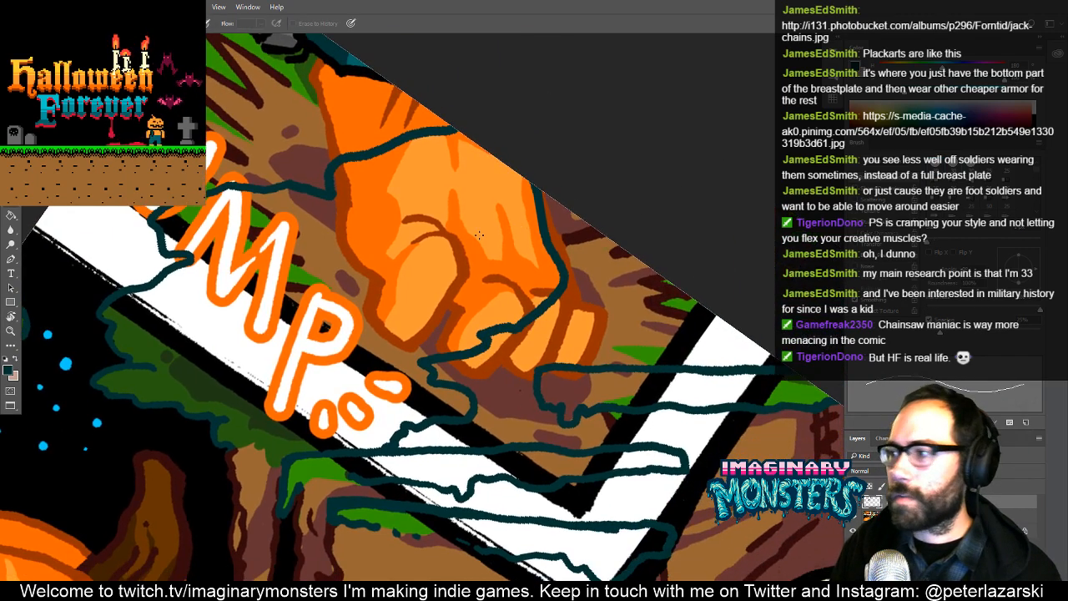
key("]")
key("]")
key("]")
key("]")
key("]")
key("]")
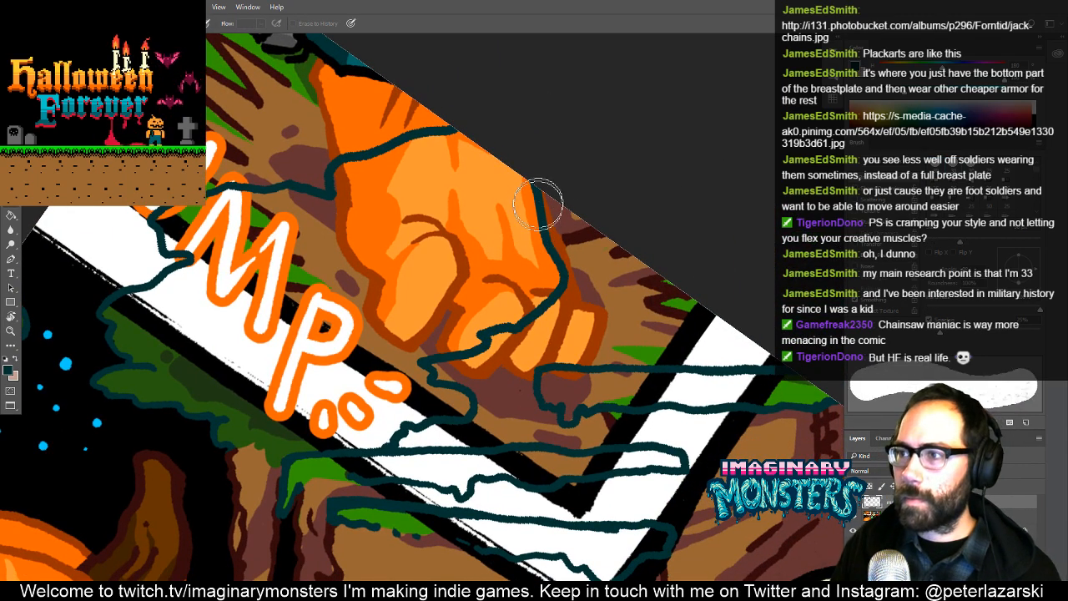
mouse_move(542, 185)
left_mouse_down()
mouse_move(571, 265)
mouse_move(550, 294)
left_mouse_up()
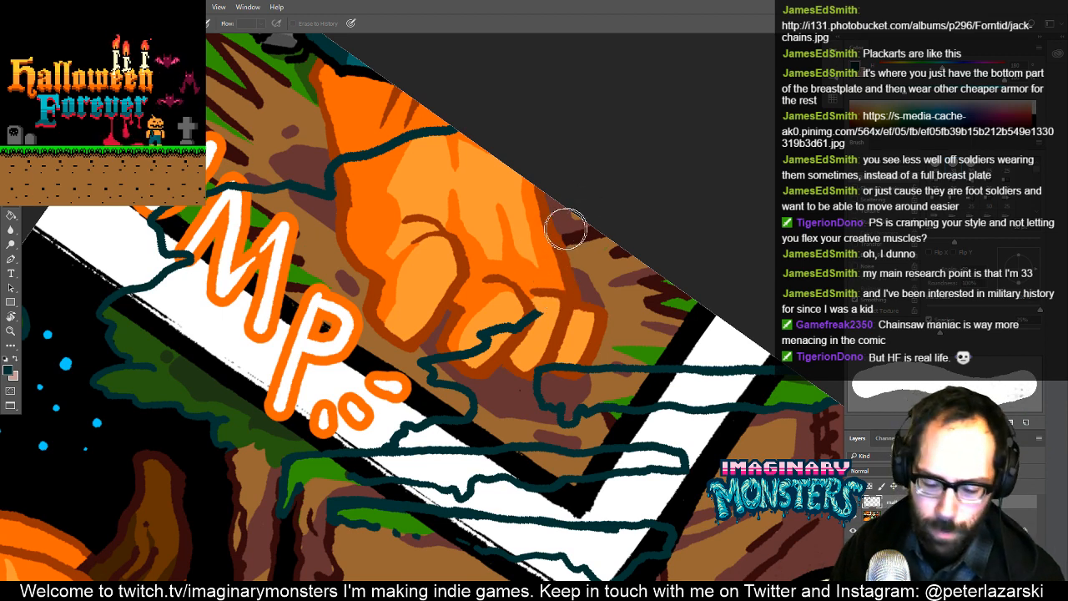
key("b")
mouse_move(533, 250)
left_mouse_down()
mouse_move(458, 275)
mouse_move(481, 266)
left_mouse_up()
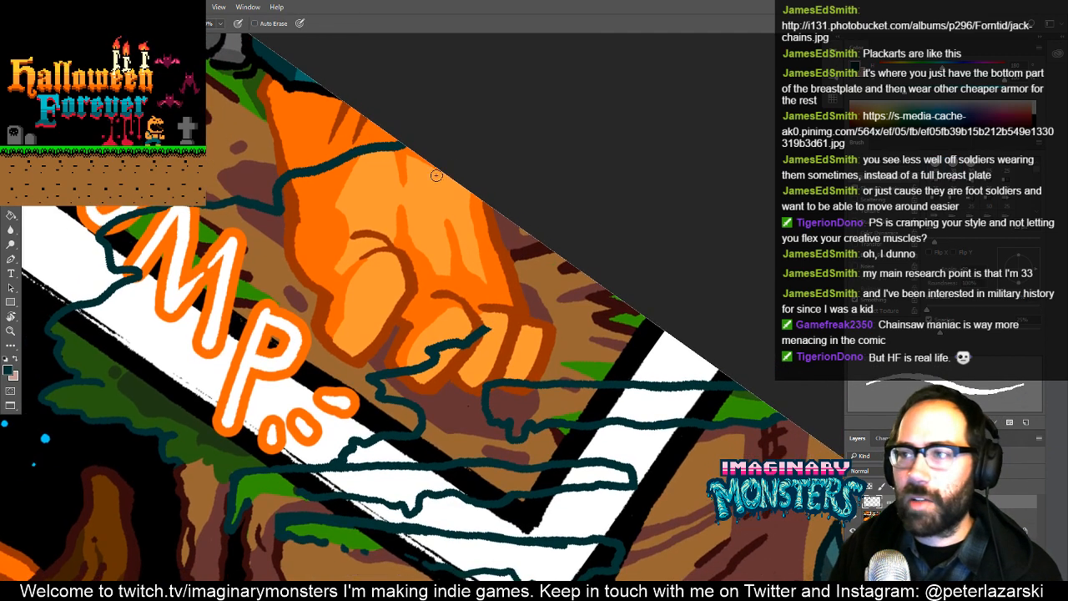
mouse_move(442, 162)
left_mouse_down()
mouse_move(424, 234)
mouse_move(429, 278)
mouse_move(486, 322)
mouse_move(487, 341)
mouse_move(781, 421)
left_mouse_up()
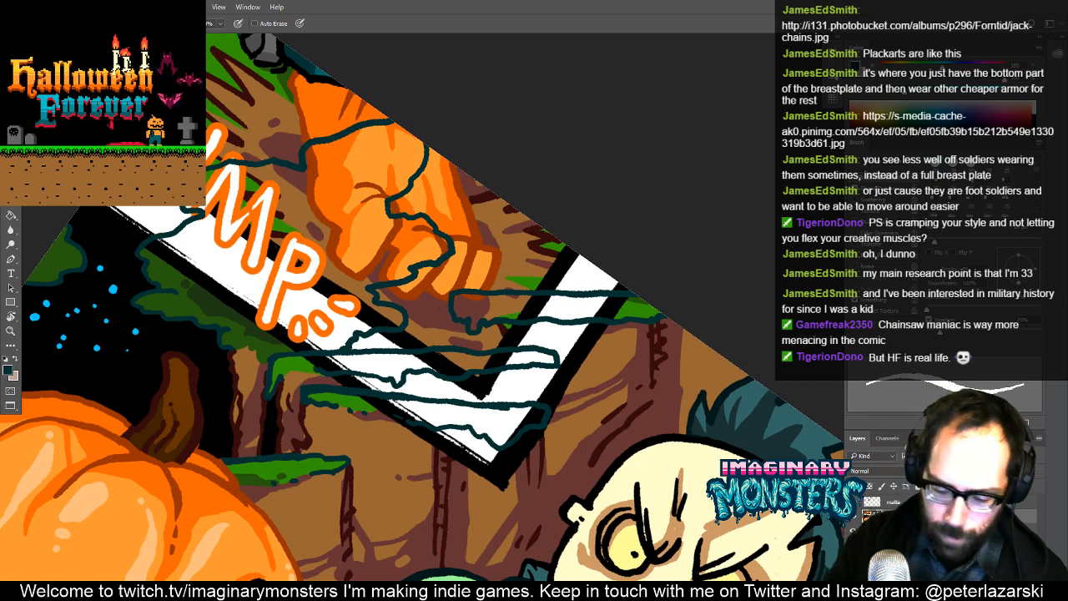
- Add a new layer beneath the outlines and sample the dark green of the foliage as the fill colour
key("ctrl+shift+n")
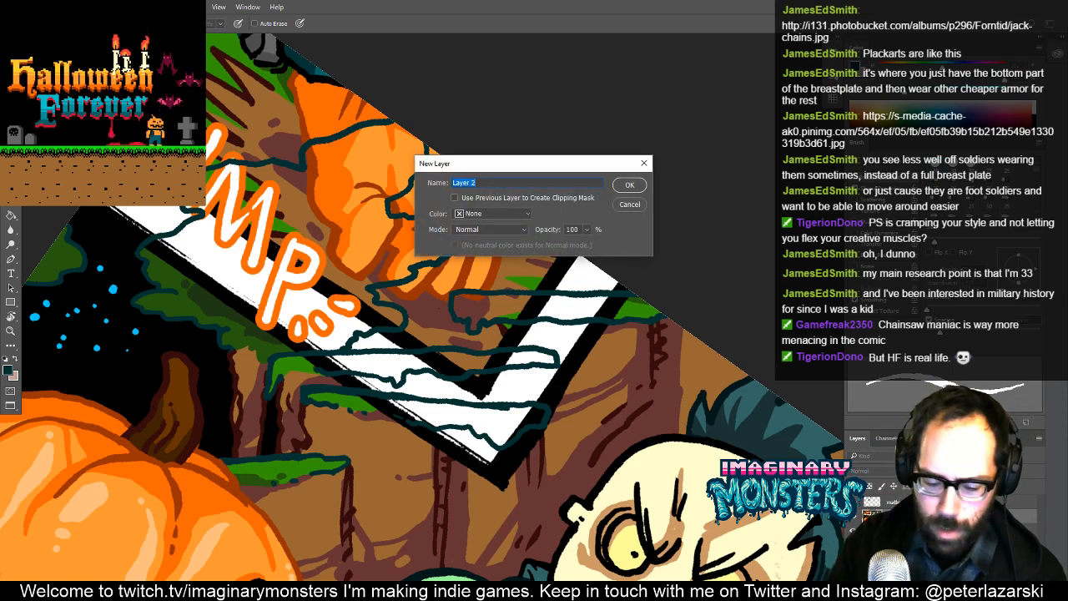
key("Return")
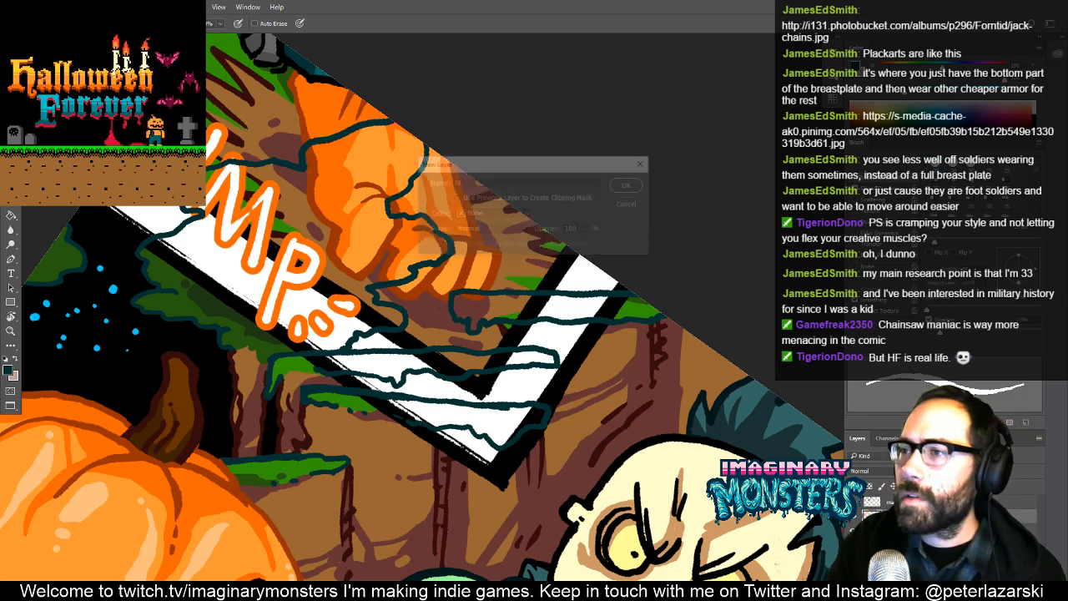
left_click_drag(349, 346, 408, 341)
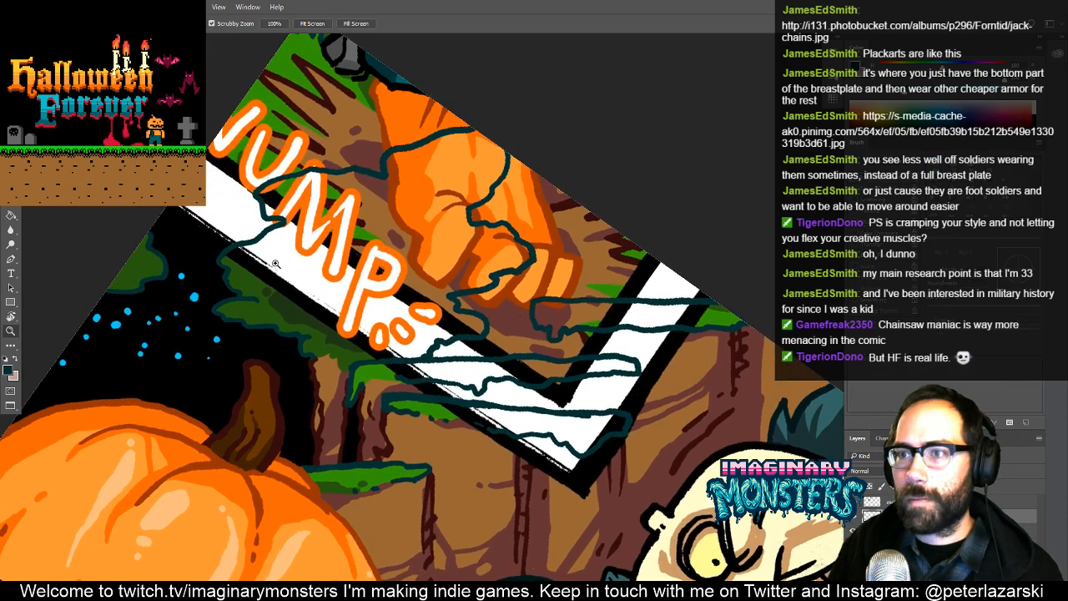
left_click_drag(279, 264, 326, 271)
left_click(213, 302, "alt")
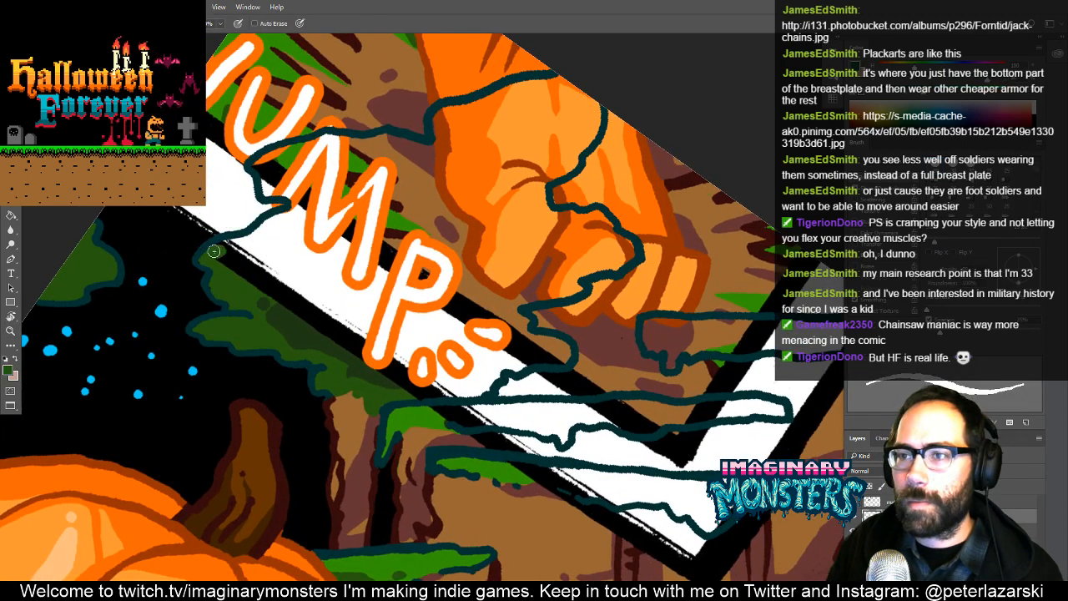
- Paint a dark green edge inside the leafy clump's outline, around its lower side and along the orange foot
left_click_drag(214, 250, 261, 227)
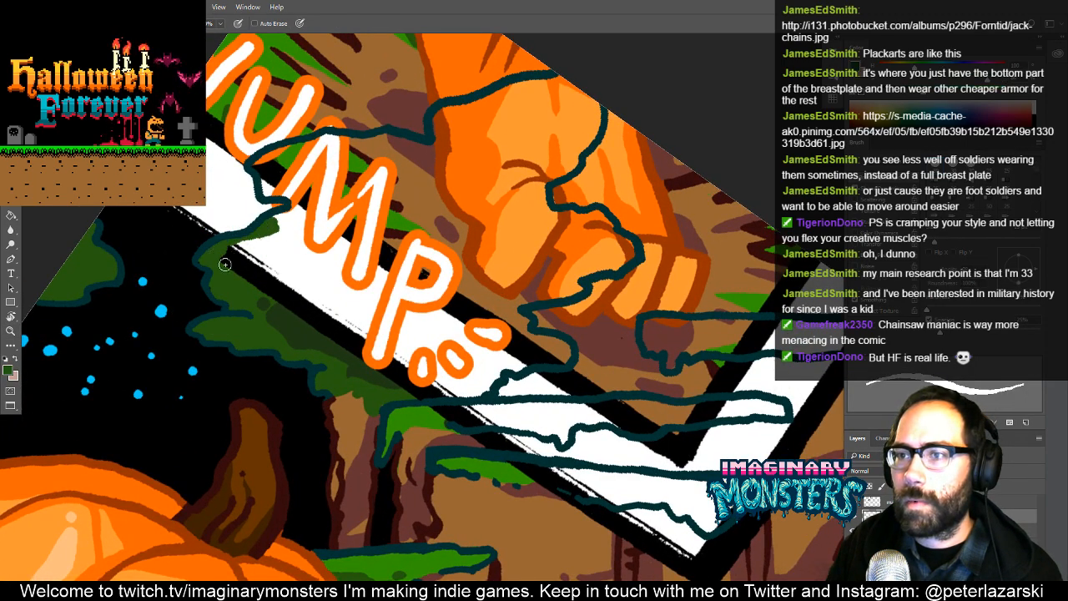
mouse_move(225, 263)
left_mouse_down()
mouse_move(413, 393)
mouse_move(510, 397)
mouse_move(488, 389)
left_mouse_up()
key("e")
key("b")
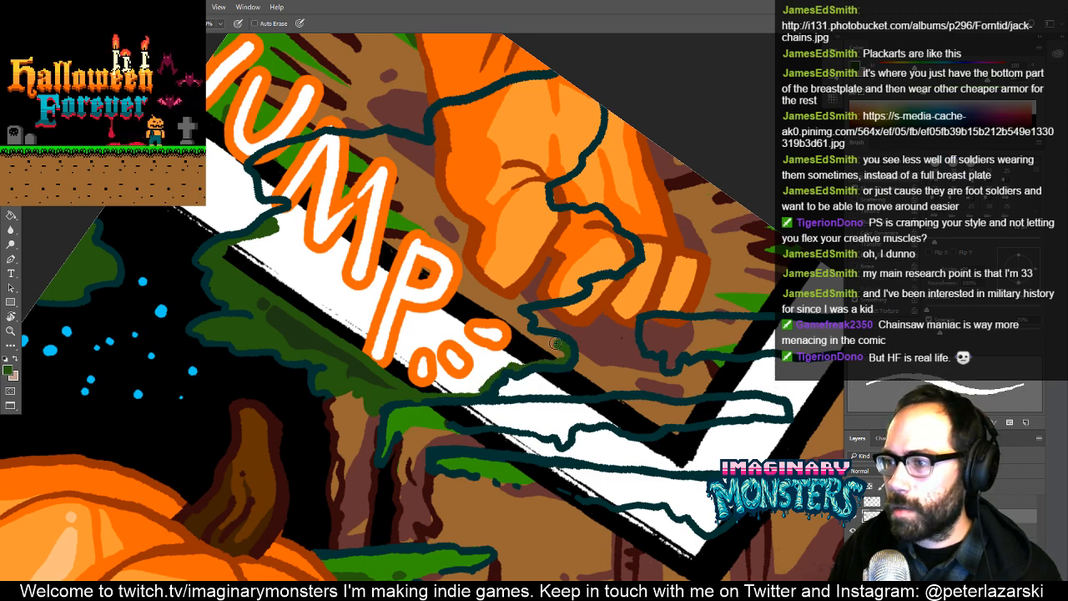
left_click_drag(555, 343, 524, 330)
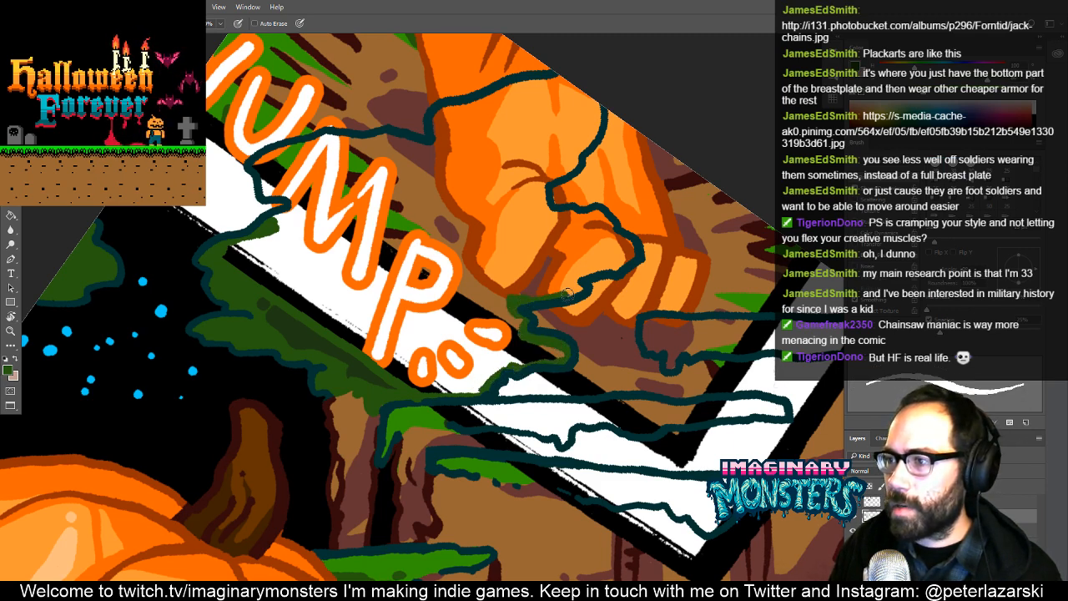
left_click_drag(575, 284, 611, 268)
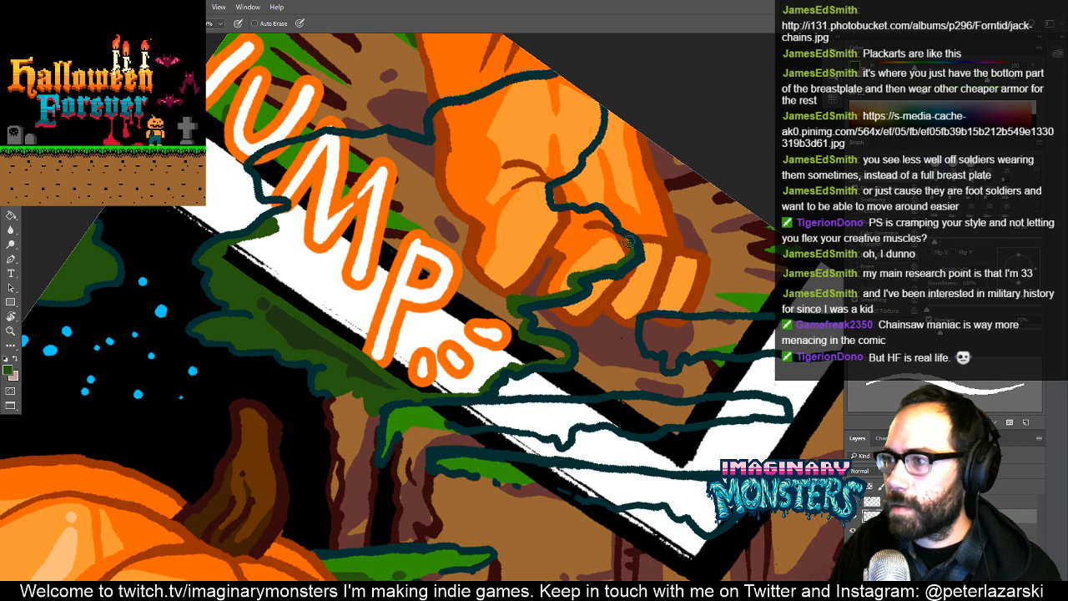
mouse_move(588, 212)
left_mouse_down()
mouse_move(534, 305)
mouse_move(555, 313)
mouse_move(546, 296)
mouse_move(490, 292)
mouse_move(489, 270)
mouse_move(492, 281)
mouse_move(547, 200)
left_mouse_up()
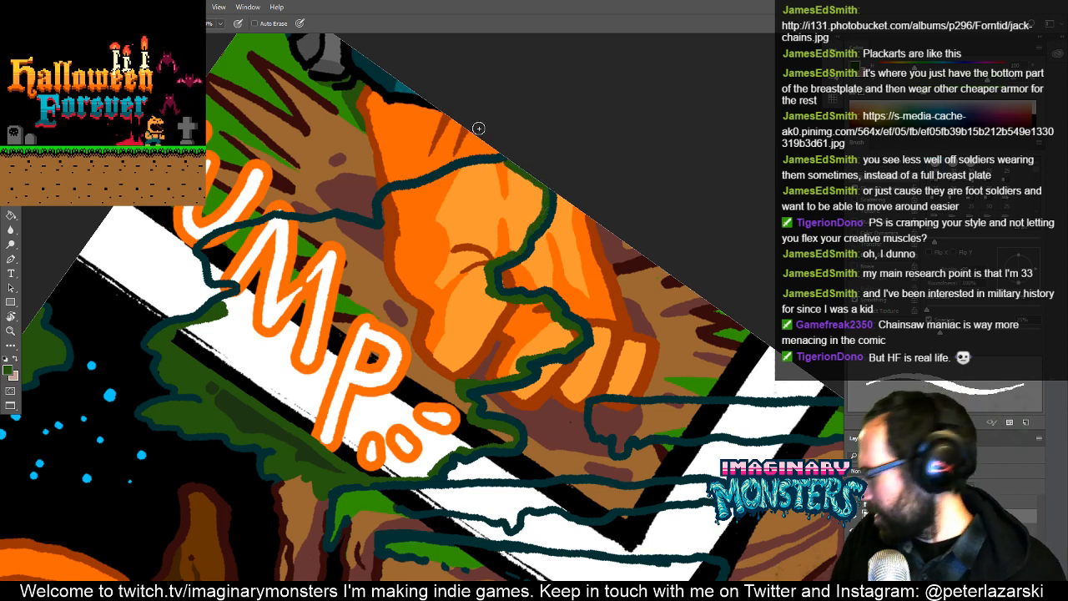
- Continue the dark green edge along the clump's top outline and fill the enclosed clump with the same green
mouse_move(221, 303)
left_mouse_down()
mouse_move(217, 278)
mouse_move(204, 248)
mouse_move(215, 238)
mouse_move(285, 220)
mouse_move(380, 232)
mouse_move(387, 197)
mouse_move(513, 167)
left_mouse_up()
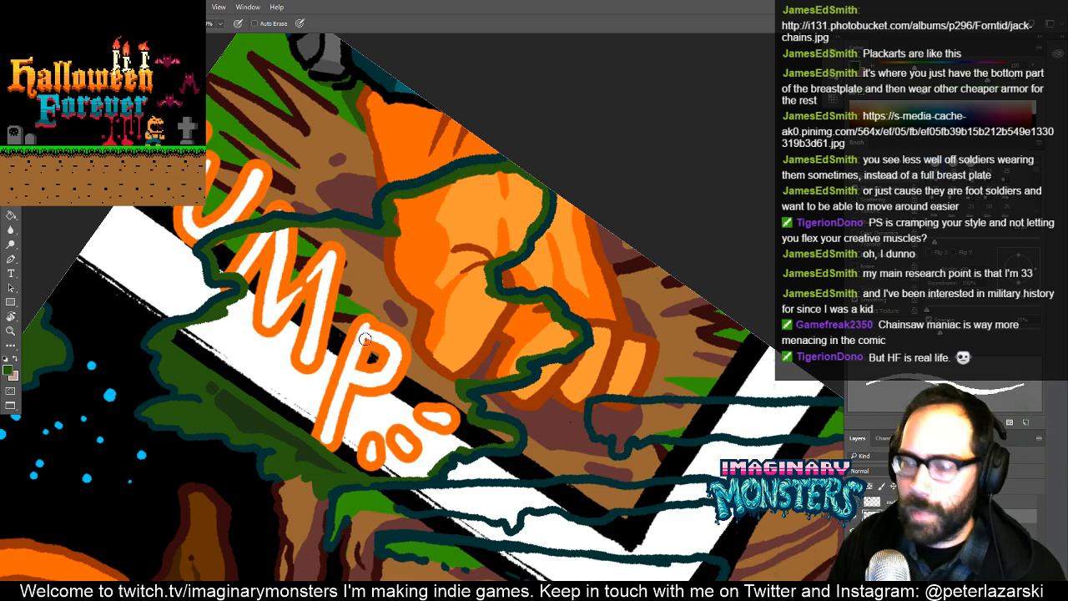
key("g")
left_click(414, 302)
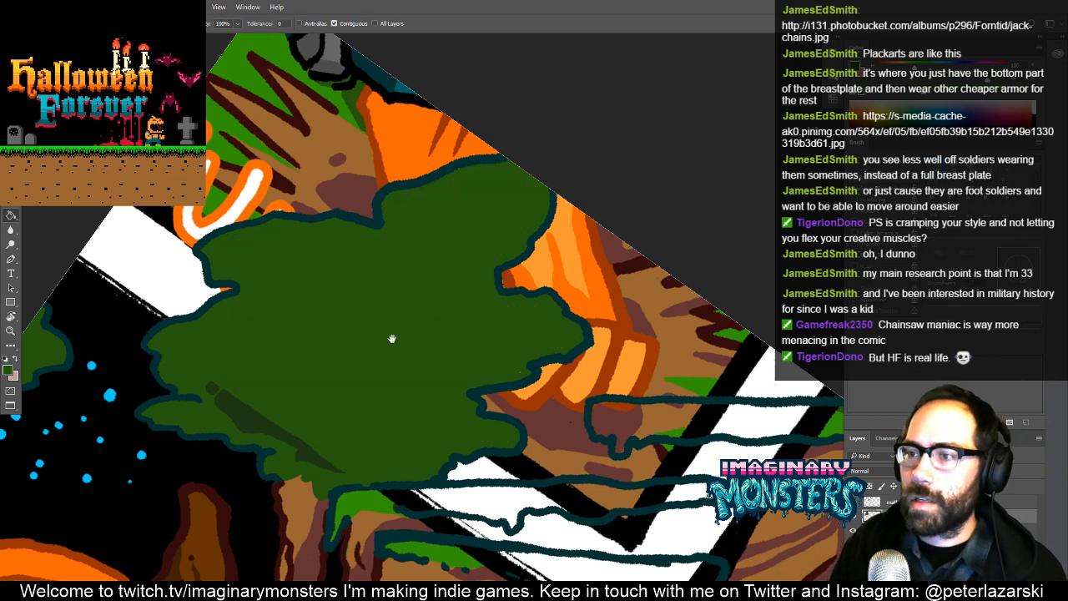
- Sample the background black, trace it around the clump's upper edge, and cover the leftover lettering, scenery and white panel border there
left_click_drag(392, 338, 458, 364)
key("b")
left_click(190, 373, "alt")
mouse_move(212, 350)
left_mouse_down()
mouse_move(294, 316)
mouse_move(265, 317)
left_mouse_up()
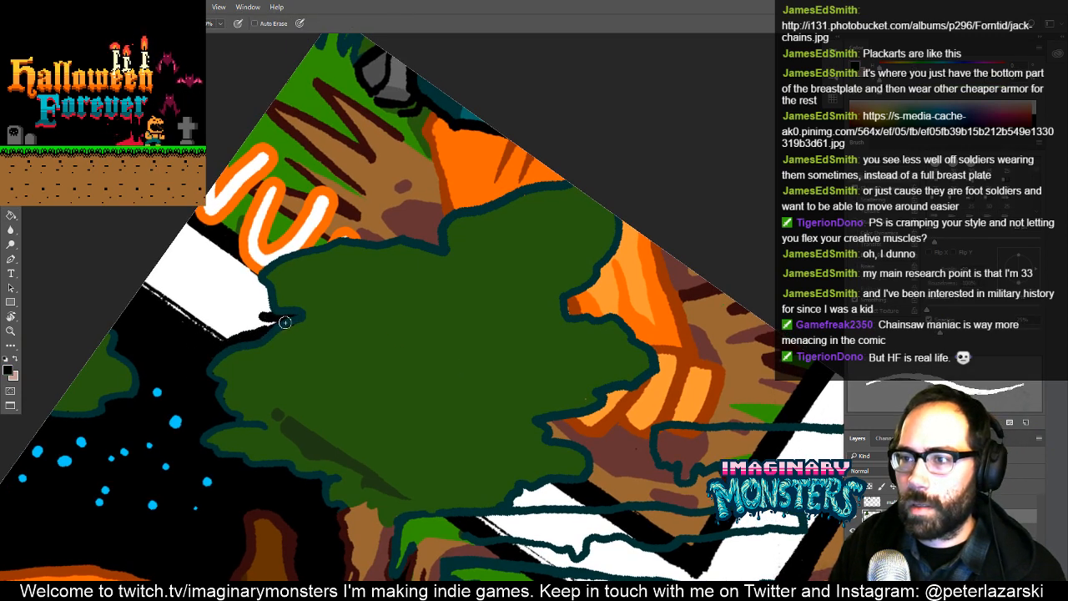
left_click(308, 333, "alt")
left_click(195, 345, "alt")
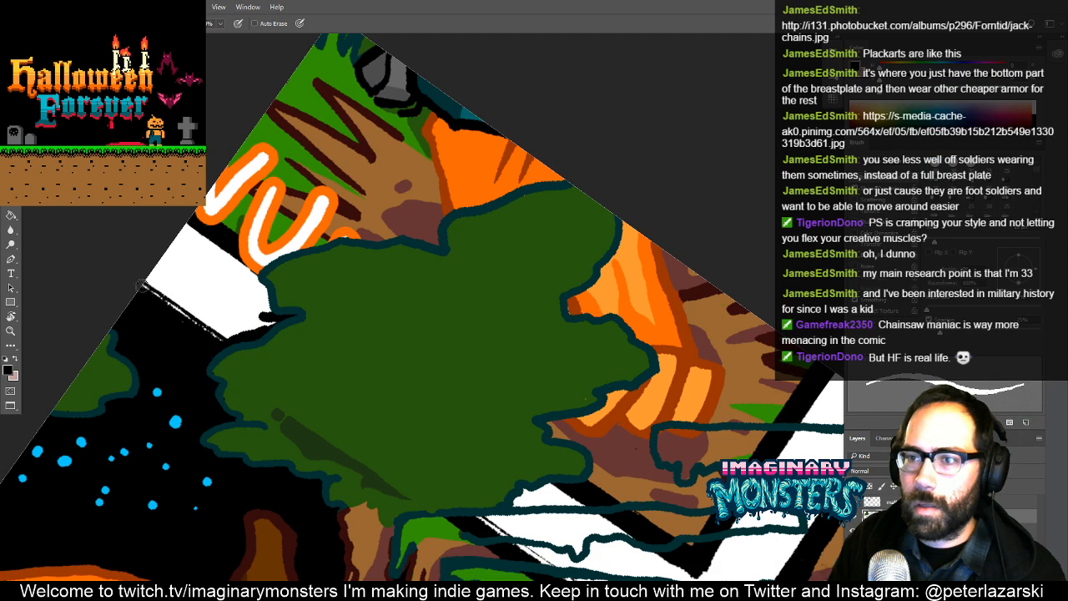
mouse_move(139, 293)
left_mouse_down()
mouse_move(189, 238)
mouse_move(179, 230)
mouse_move(218, 181)
mouse_move(194, 223)
mouse_move(359, 35)
mouse_move(344, 39)
mouse_move(448, 81)
mouse_move(414, 108)
mouse_move(495, 143)
mouse_move(352, 106)
mouse_move(271, 155)
mouse_move(560, 157)
mouse_move(486, 171)
mouse_move(520, 184)
mouse_move(461, 195)
mouse_move(484, 198)
mouse_move(456, 202)
mouse_move(434, 226)
mouse_move(436, 243)
mouse_move(408, 231)
mouse_move(419, 235)
mouse_move(349, 235)
mouse_move(321, 198)
mouse_move(373, 254)
mouse_move(385, 249)
mouse_move(315, 273)
mouse_move(293, 313)
mouse_move(305, 301)
mouse_move(309, 310)
mouse_move(299, 293)
mouse_move(319, 337)
mouse_move(272, 355)
left_mouse_up()
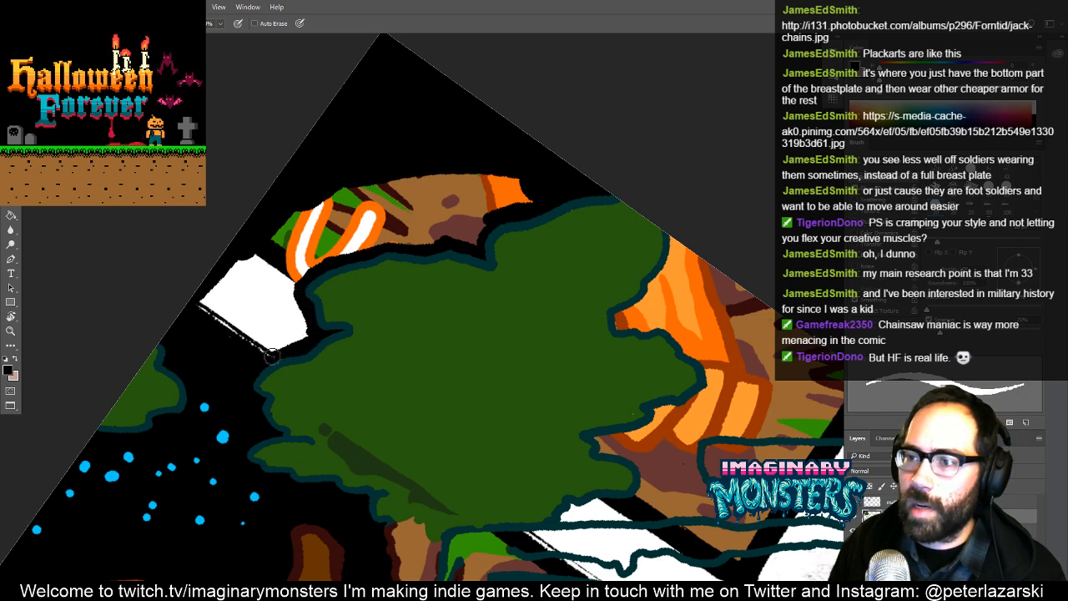
key("g")
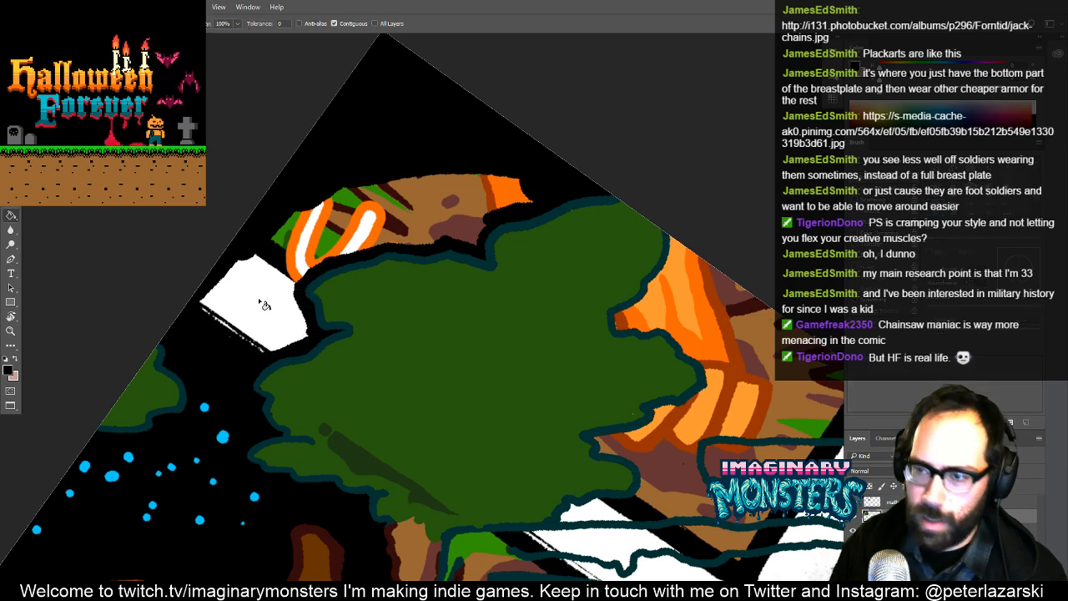
left_click(264, 304)
left_click_drag(302, 301, 251, 272)
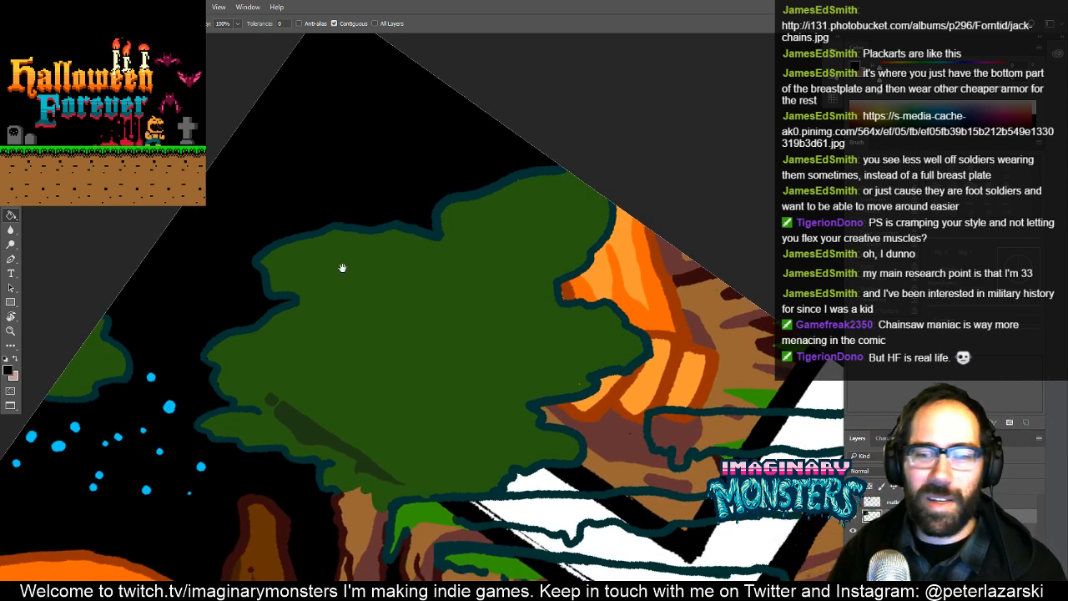
- Make the outline layer active and sample the dark brown of the trunk lines as the brush colour
left_click_drag(436, 451, 435, 387)
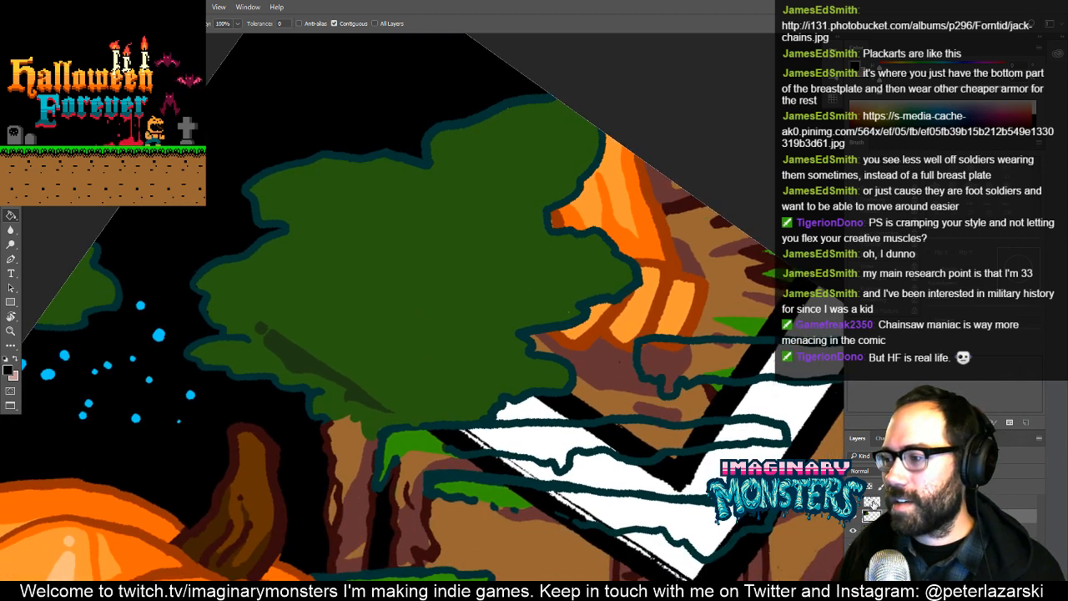
left_click(440, 452, "alt")
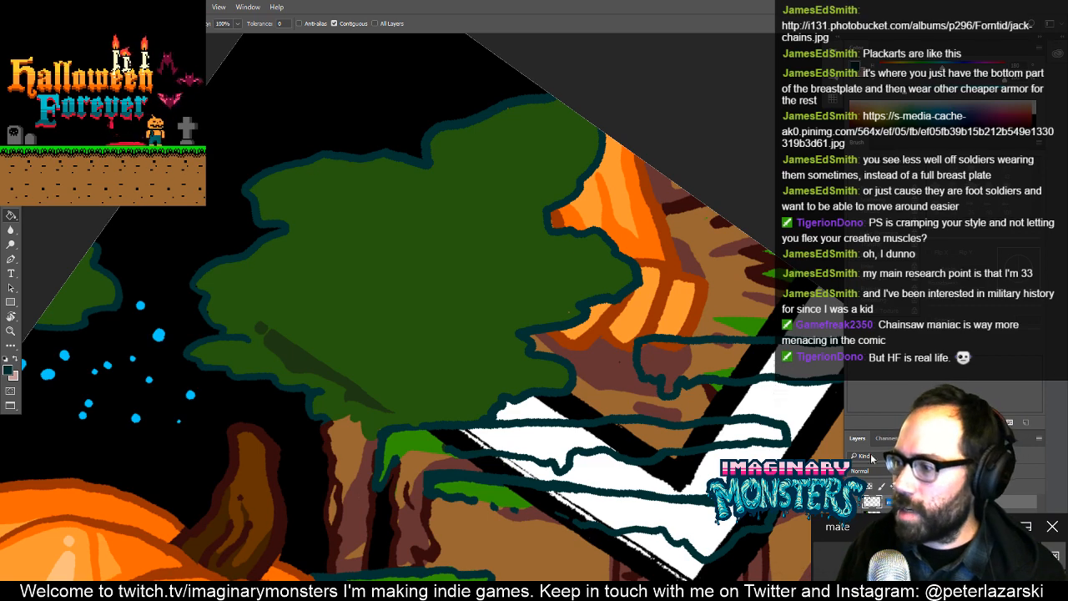
left_click(1037, 541)
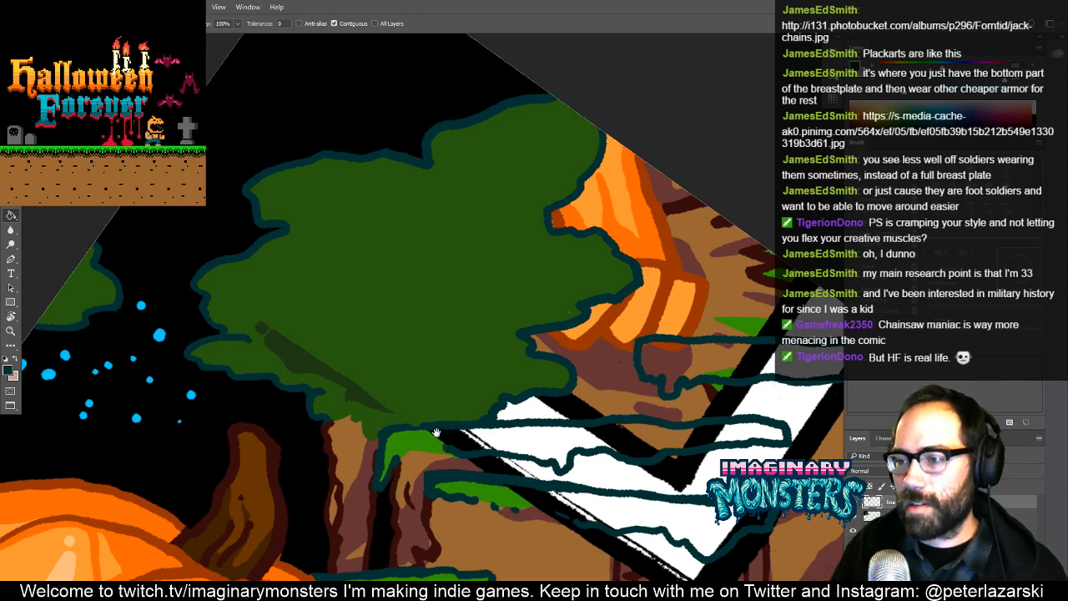
left_click_drag(435, 426, 389, 385)
key("b")
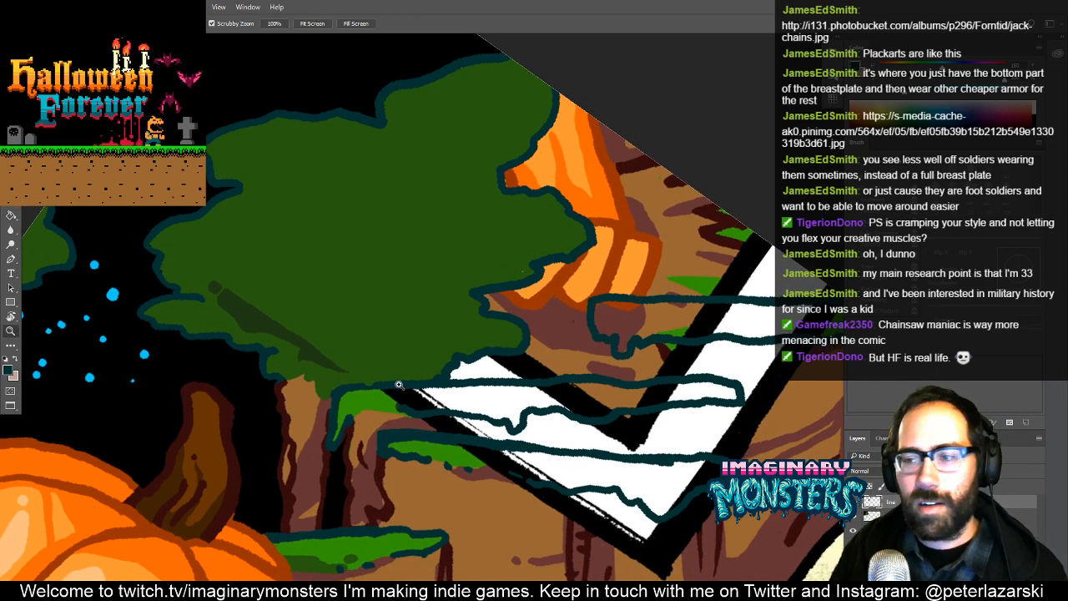
key("alt")
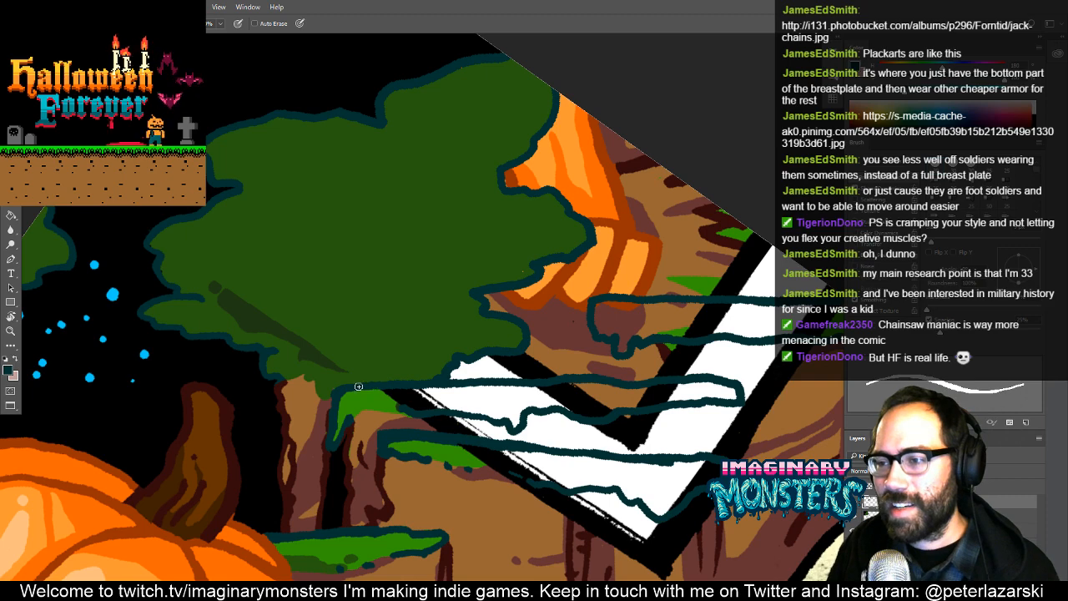
left_click_drag(577, 372, 425, 336)
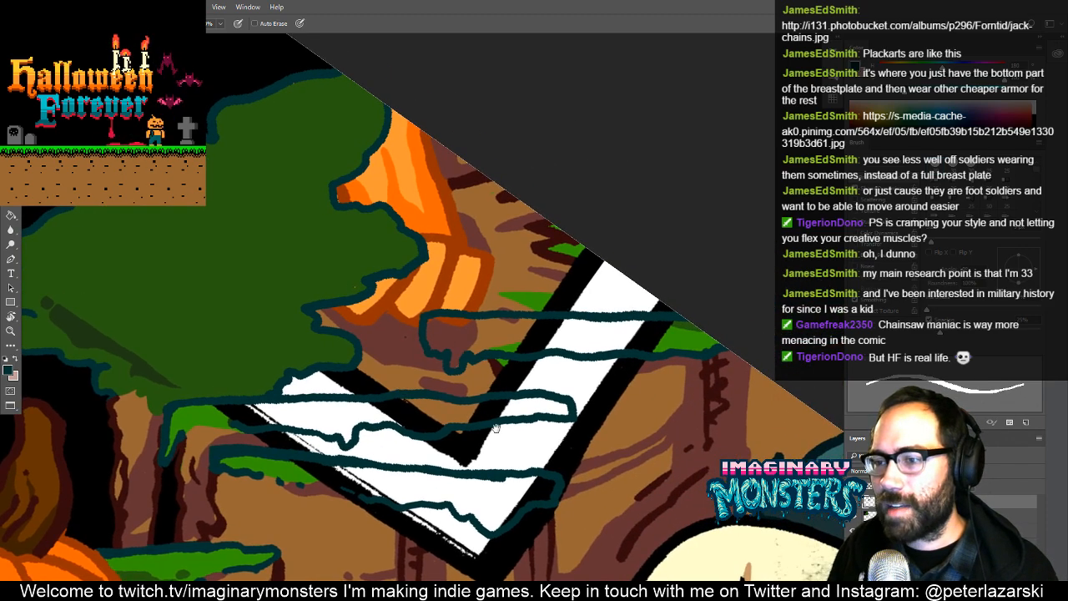
left_click_drag(495, 427, 510, 384)
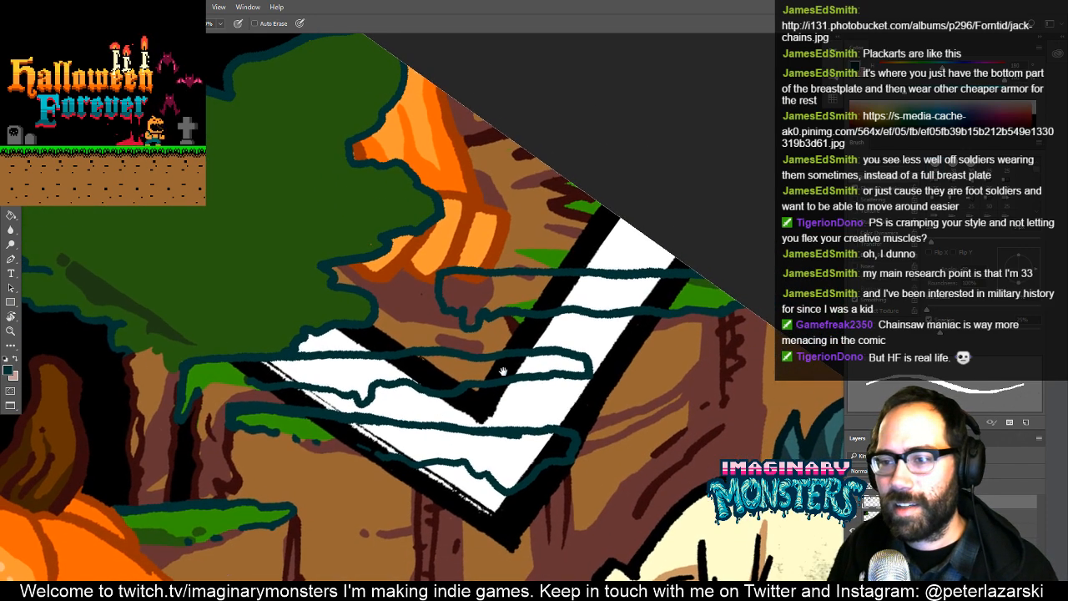
- Draw dark brown vertical trunk lines hanging down from the undersides of the two upper ledges
key("z")
left_click(453, 325)
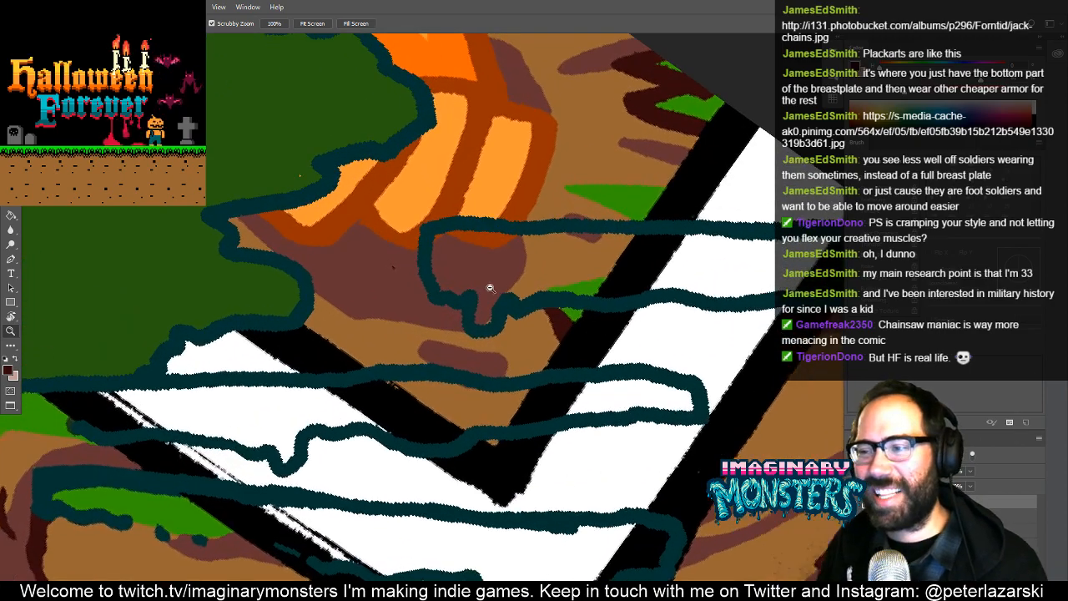
key("b")
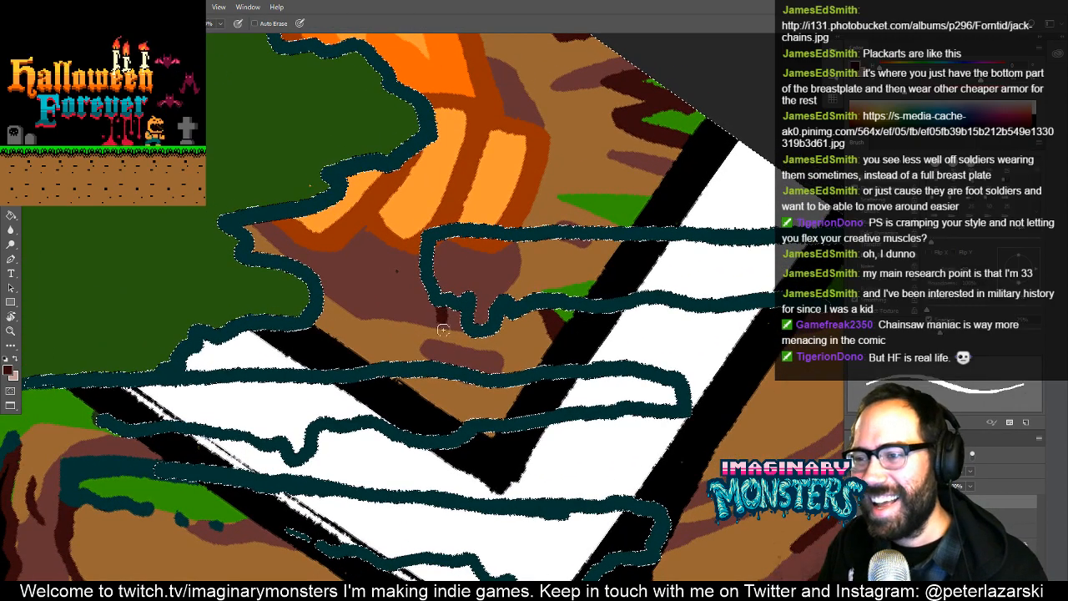
mouse_move(641, 449)
left_mouse_down()
mouse_move(461, 347)
mouse_move(457, 255)
left_mouse_up()
left_click_drag(487, 219, 494, 450)
mouse_move(498, 356)
left_mouse_down()
mouse_move(437, 506)
mouse_move(393, 524)
left_mouse_up()
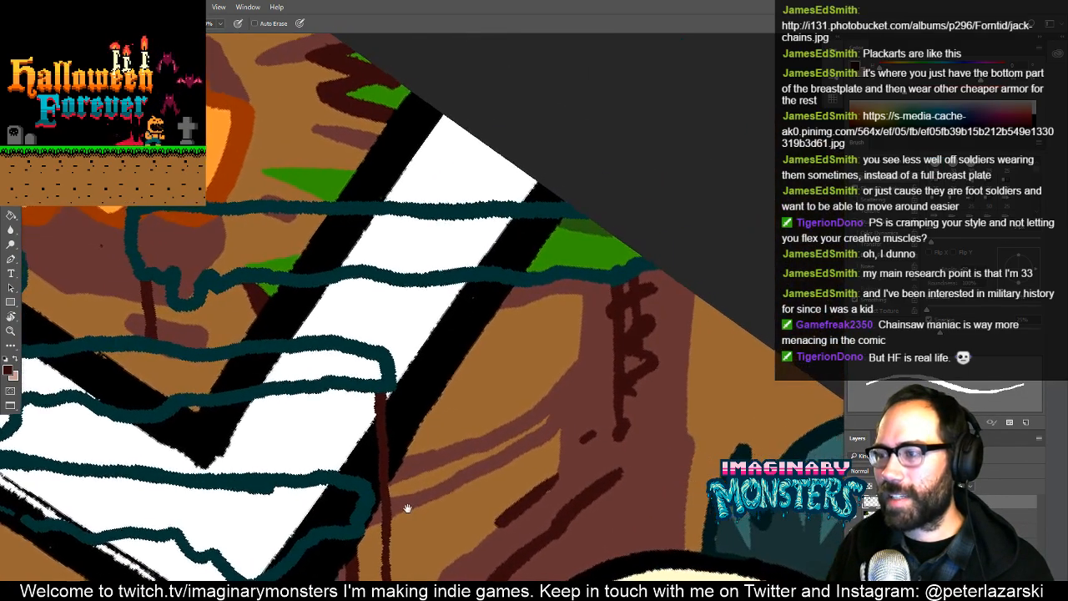
left_click_drag(393, 439, 686, 427)
left_click(471, 371, "alt")
mouse_move(470, 370)
left_mouse_down()
mouse_move(439, 374)
mouse_move(538, 386)
left_mouse_up()
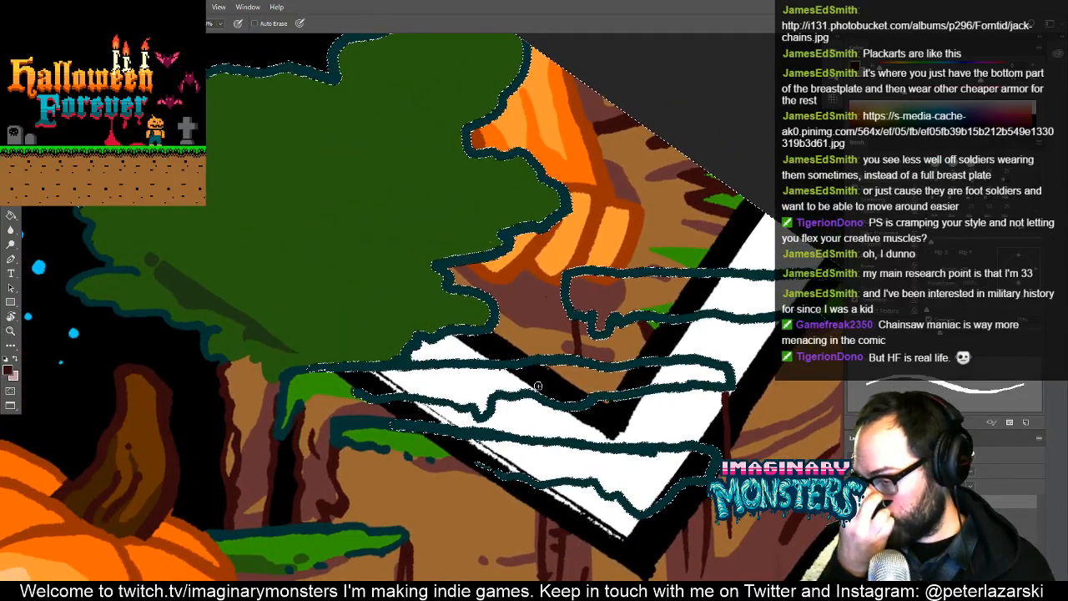
- Outline and fill a large jagged shadow in the darker green inside the clump, and cover the stray speck with the clump's green
left_click_drag(358, 337, 407, 408)
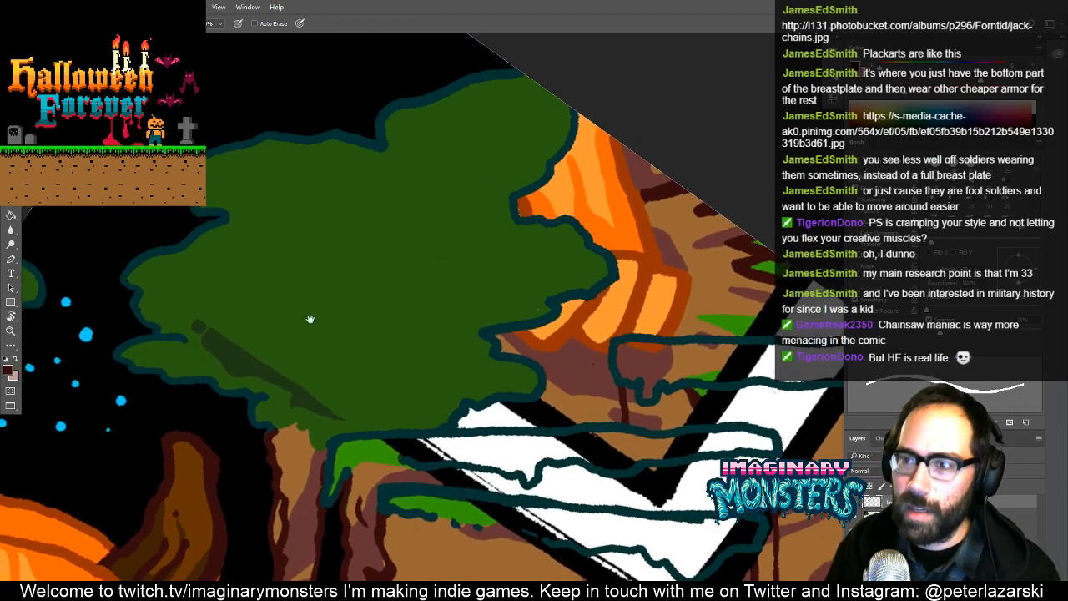
left_click(210, 368, "alt")
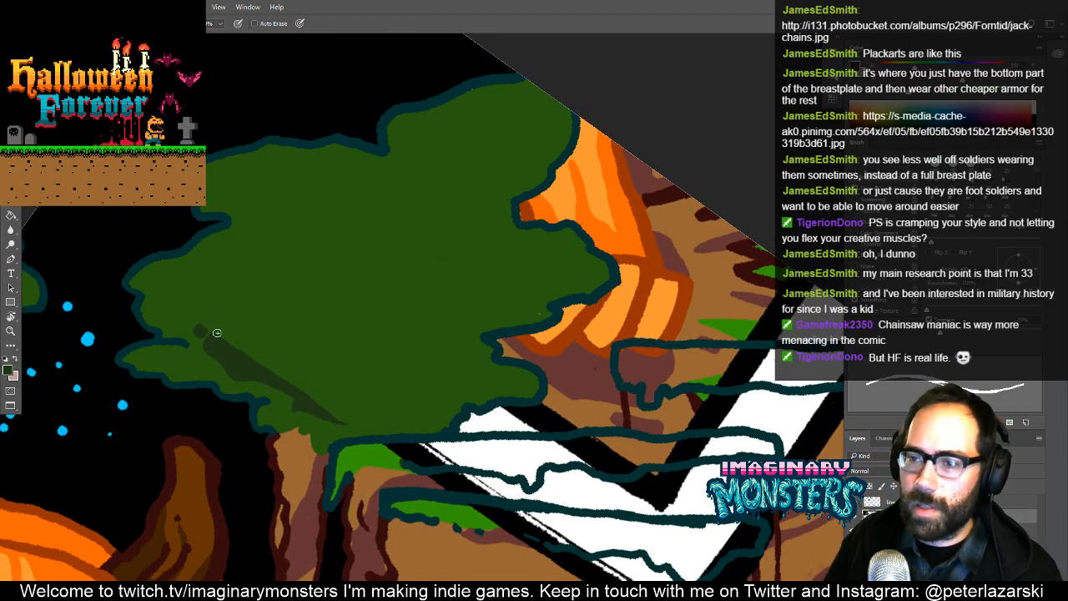
mouse_move(243, 293)
left_mouse_down()
mouse_move(284, 267)
mouse_move(431, 295)
mouse_move(512, 296)
mouse_move(461, 316)
mouse_move(443, 349)
mouse_move(463, 376)
mouse_move(417, 405)
mouse_move(344, 420)
left_mouse_up()
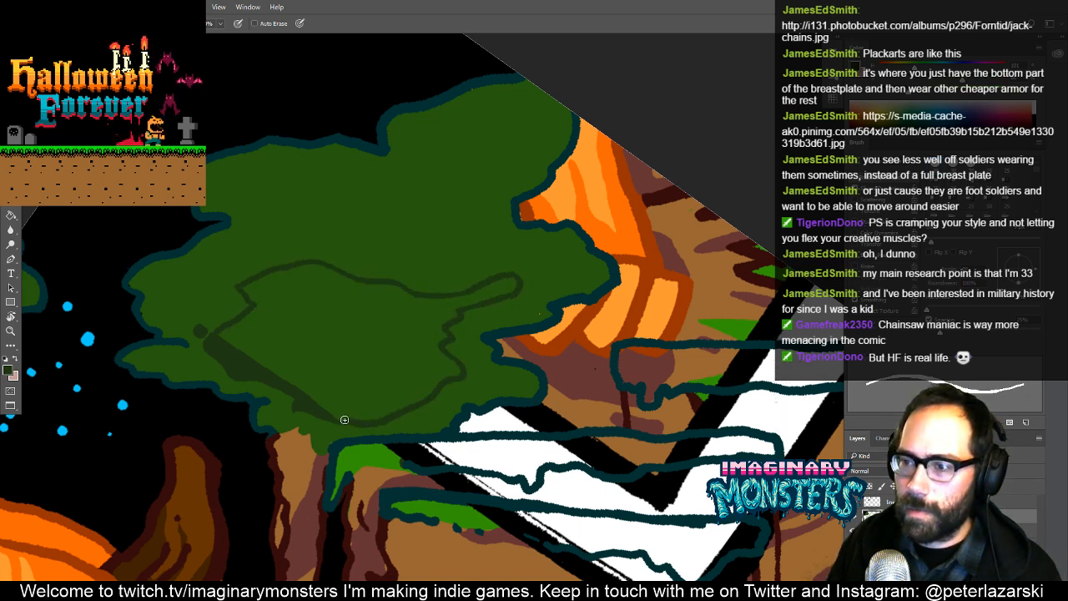
key("g")
left_click(389, 350)
key("b")
left_click(538, 312, "alt")
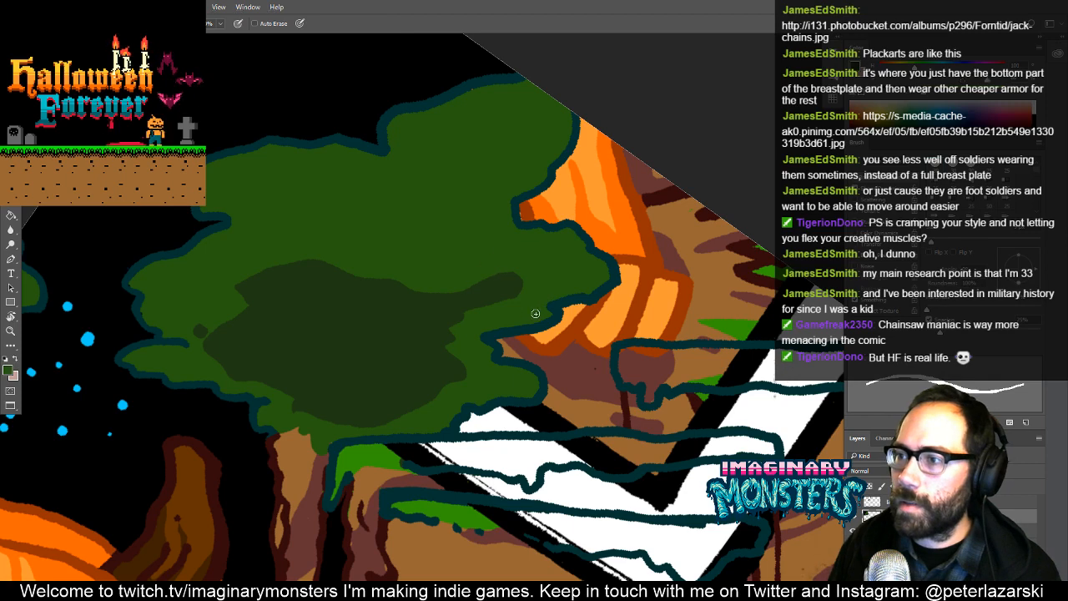
left_click_drag(540, 286, 429, 336)
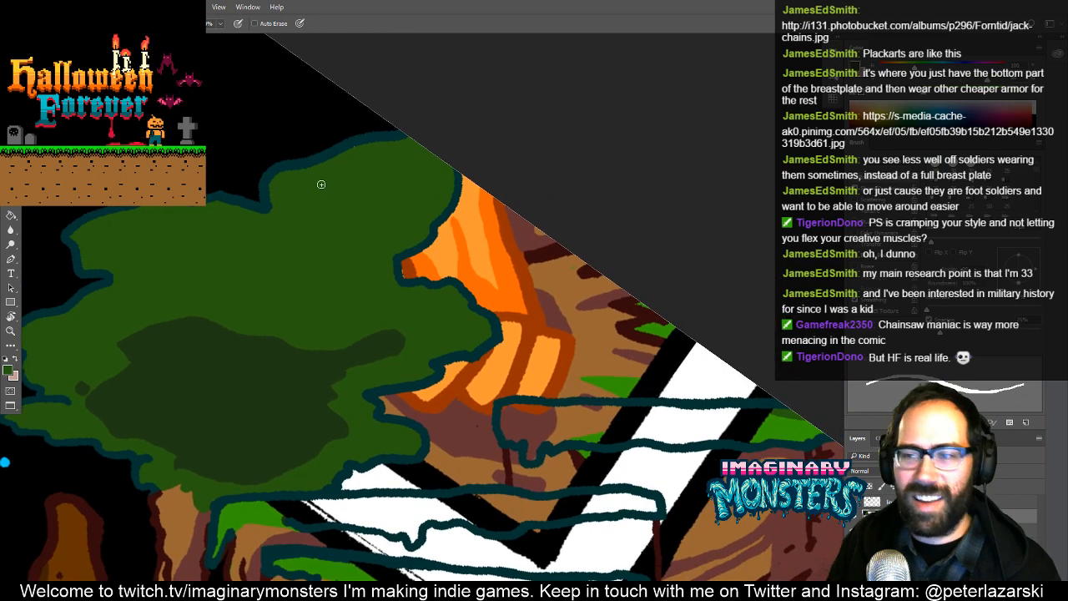
- Trace black along the clump's outer edge beside the foot and along the top of the uppermost ledge
mouse_move(461, 179)
left_mouse_down()
mouse_move(464, 205)
mouse_move(444, 221)
left_mouse_up()
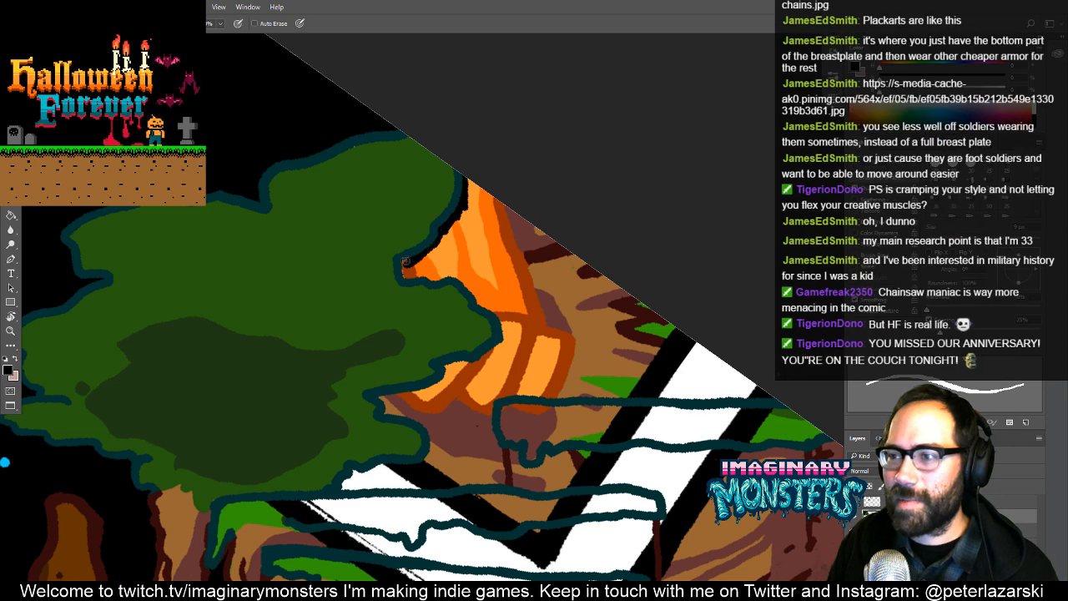
left_click_drag(409, 304, 347, 292)
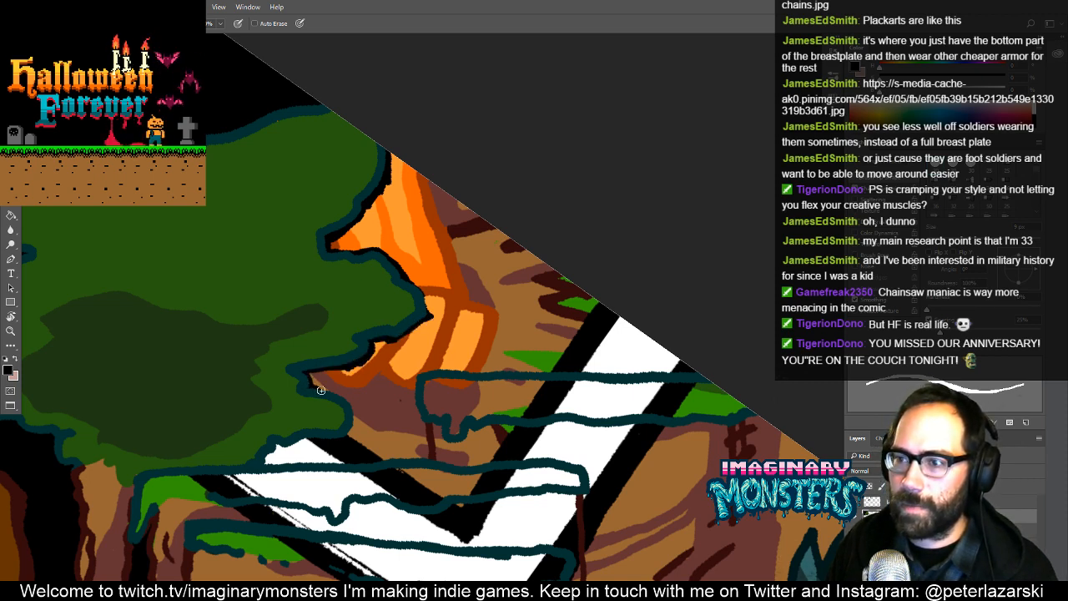
left_click_drag(348, 408, 409, 332)
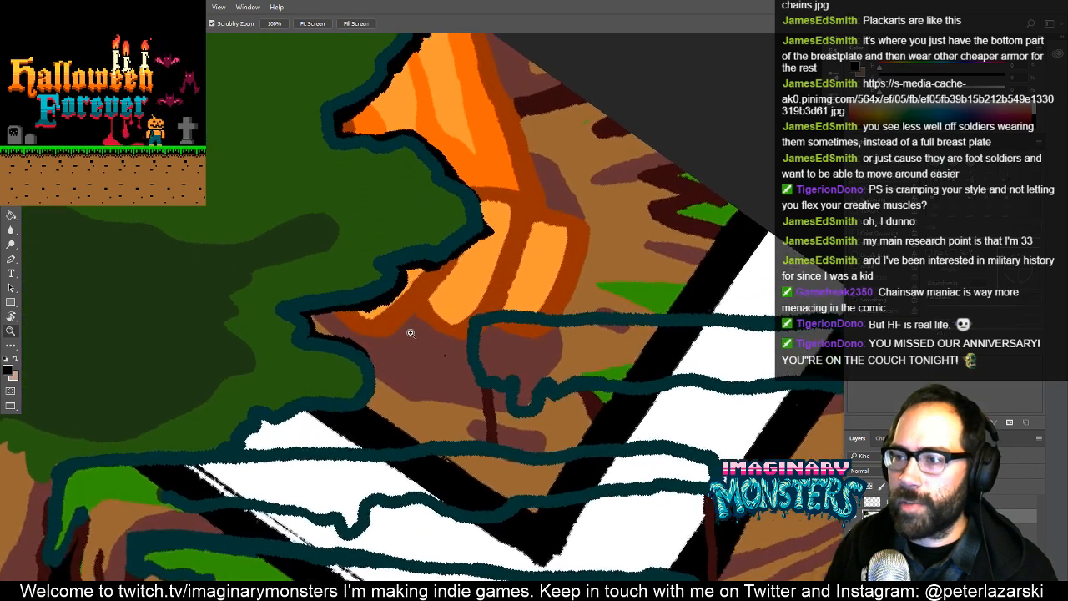
left_click_drag(349, 355, 370, 306)
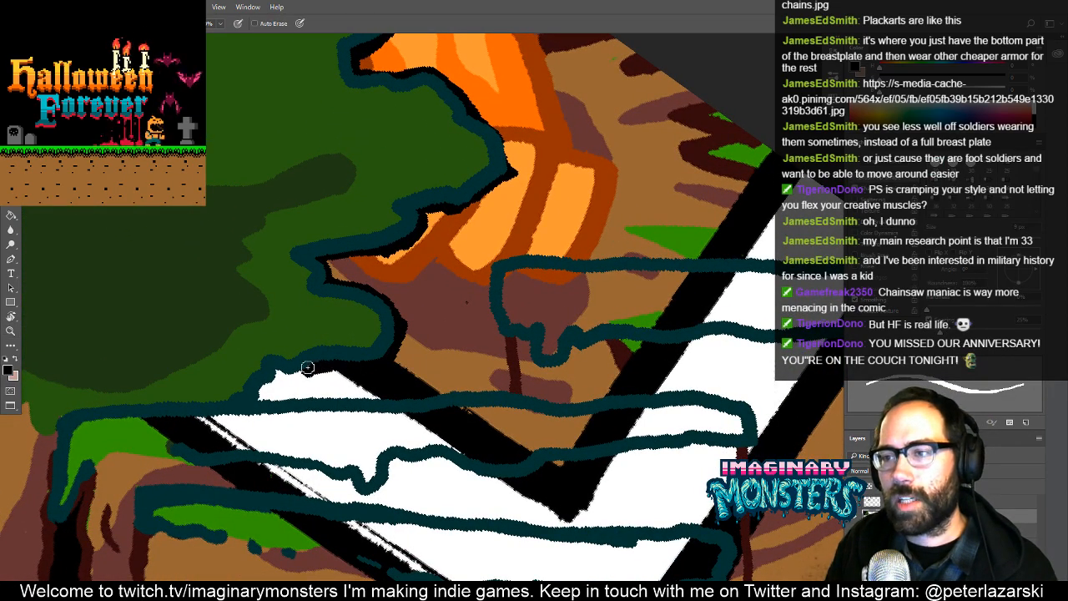
mouse_move(307, 367)
left_mouse_down()
mouse_move(275, 371)
mouse_move(256, 401)
mouse_move(507, 390)
mouse_move(488, 290)
mouse_move(497, 255)
mouse_move(715, 258)
mouse_move(451, 289)
mouse_move(660, 291)
left_mouse_up()
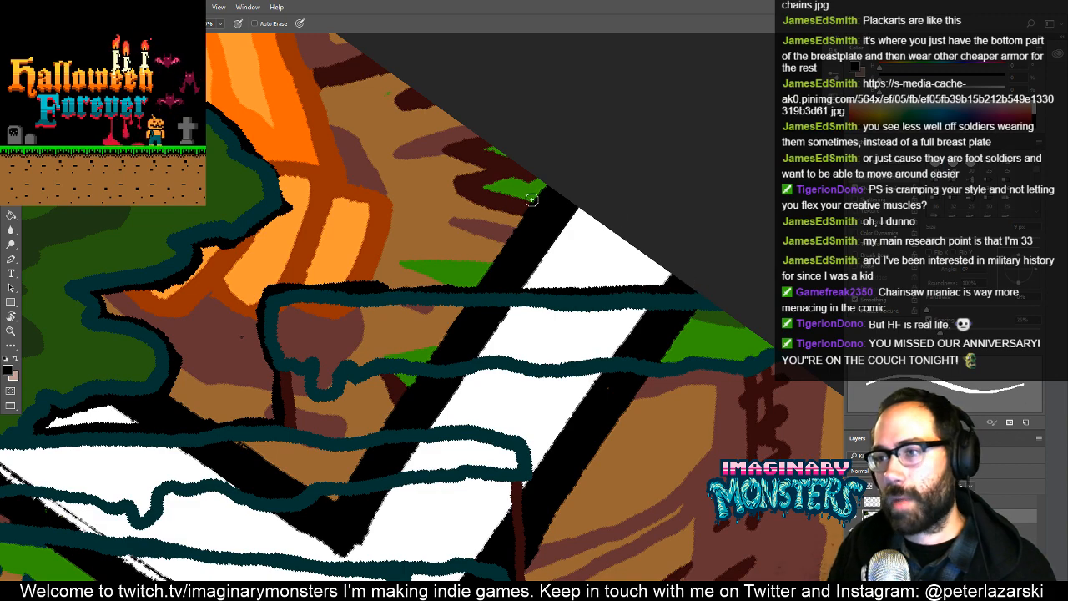
- Fill the foot and ground area above the uppermost ledge with black, including the white gap beneath the clump
key("g")
left_click(489, 234)
mouse_move(480, 249)
left_mouse_down()
mouse_move(548, 262)
mouse_move(697, 240)
left_mouse_up()
key("b")
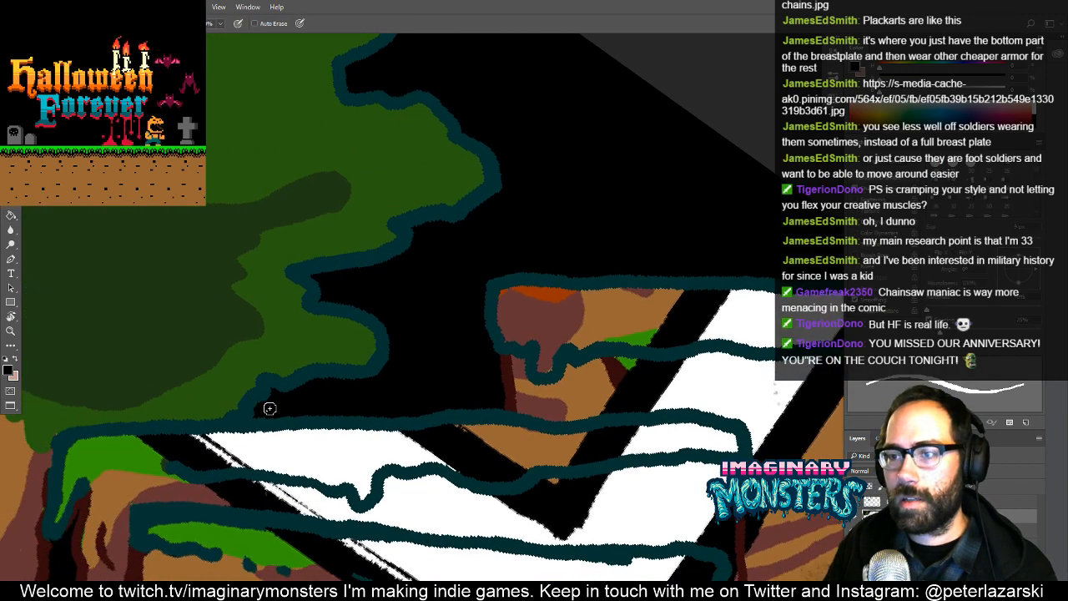
- Fill the long ledge beneath the foliage clump with its bright green, tracing inside the outline over the black border and white lettering
left_click_drag(375, 409, 383, 340)
left_click(140, 404, "alt")
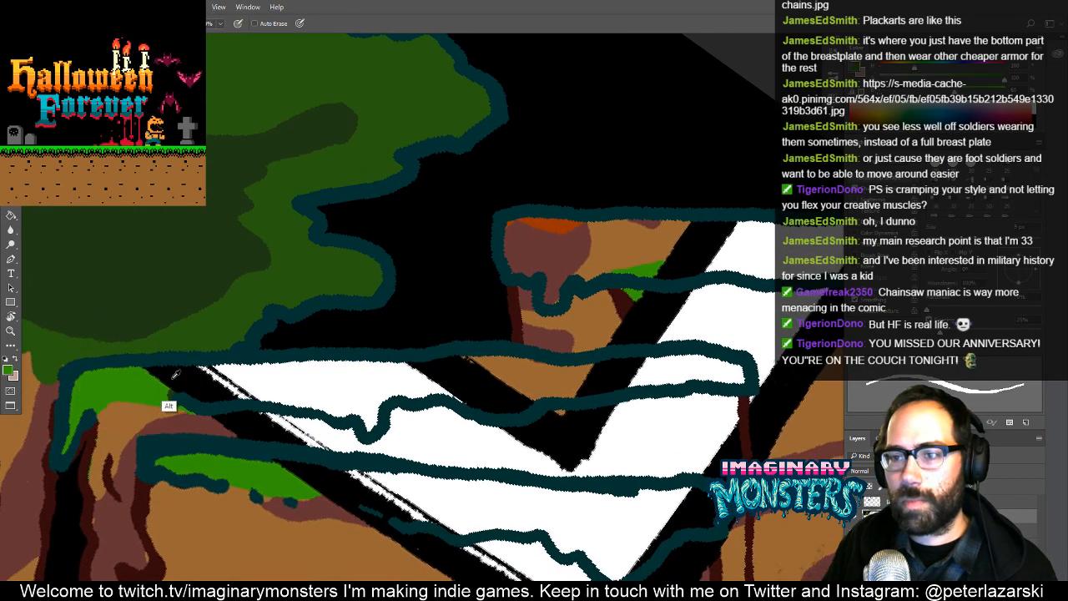
mouse_move(138, 369)
left_mouse_down()
mouse_move(710, 361)
mouse_move(690, 356)
mouse_move(742, 381)
mouse_move(739, 367)
mouse_move(740, 380)
mouse_move(695, 376)
mouse_move(516, 409)
mouse_move(368, 397)
mouse_move(365, 418)
mouse_move(167, 386)
left_mouse_up()
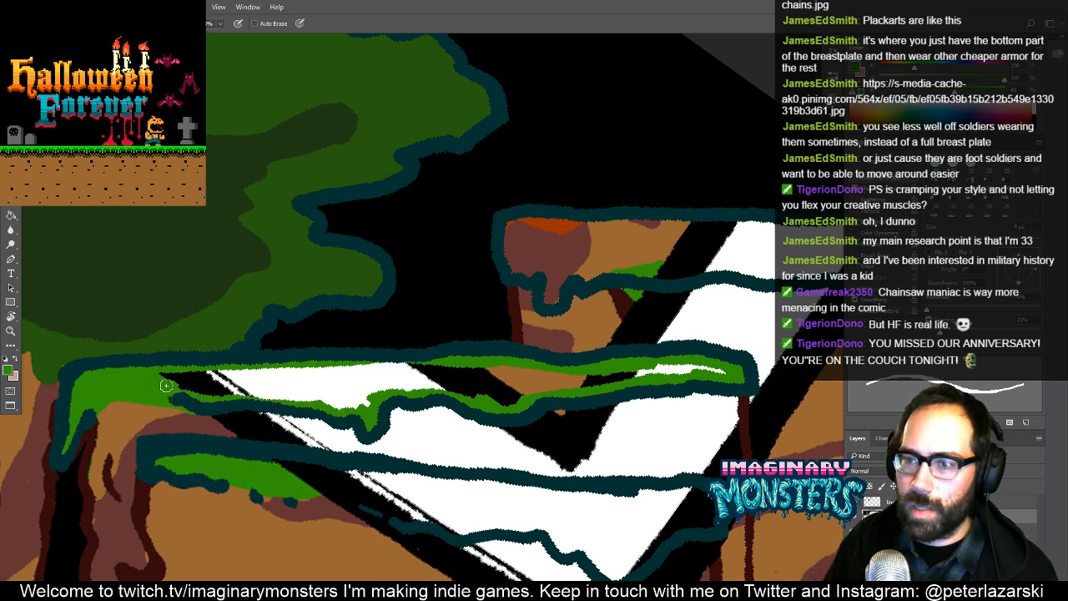
key("g")
left_click(221, 389)
key("space")
left_click_drag(435, 392, 334, 389)
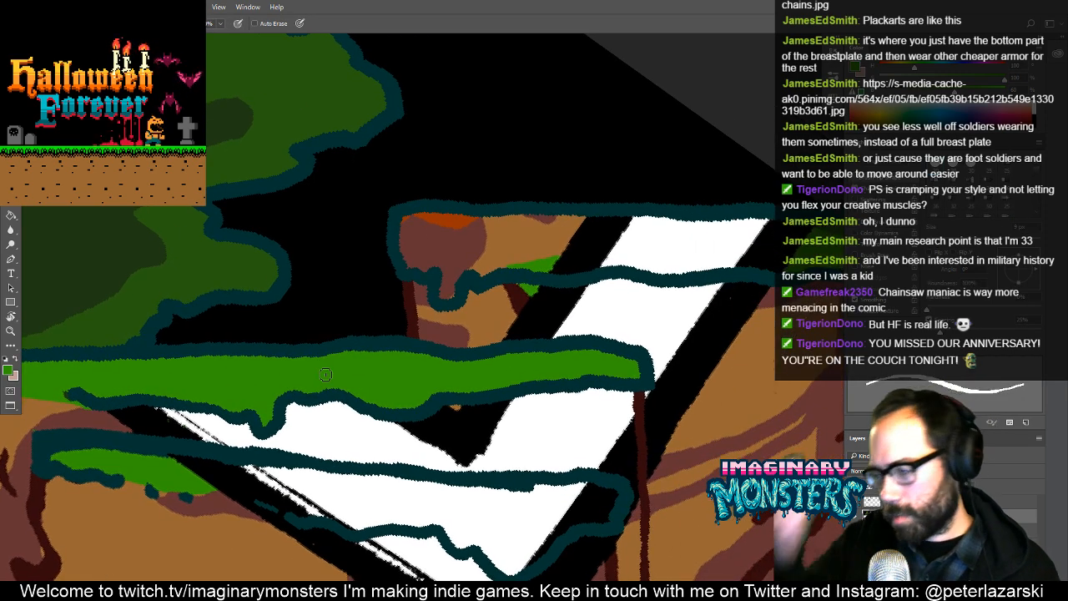
- Fill the uppermost ledge with bright green, lining its outline first to cover the brown, black and white remnants
left_click_drag(456, 341, 352, 377)
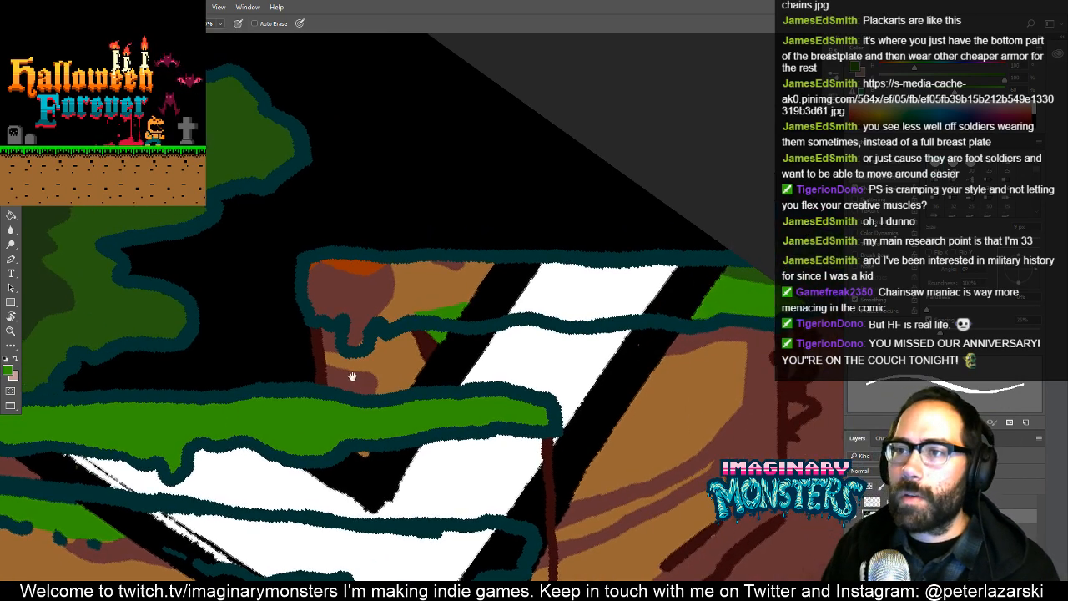
mouse_move(312, 265)
left_mouse_down()
mouse_move(317, 313)
mouse_move(349, 322)
mouse_move(356, 341)
mouse_move(380, 317)
left_mouse_up()
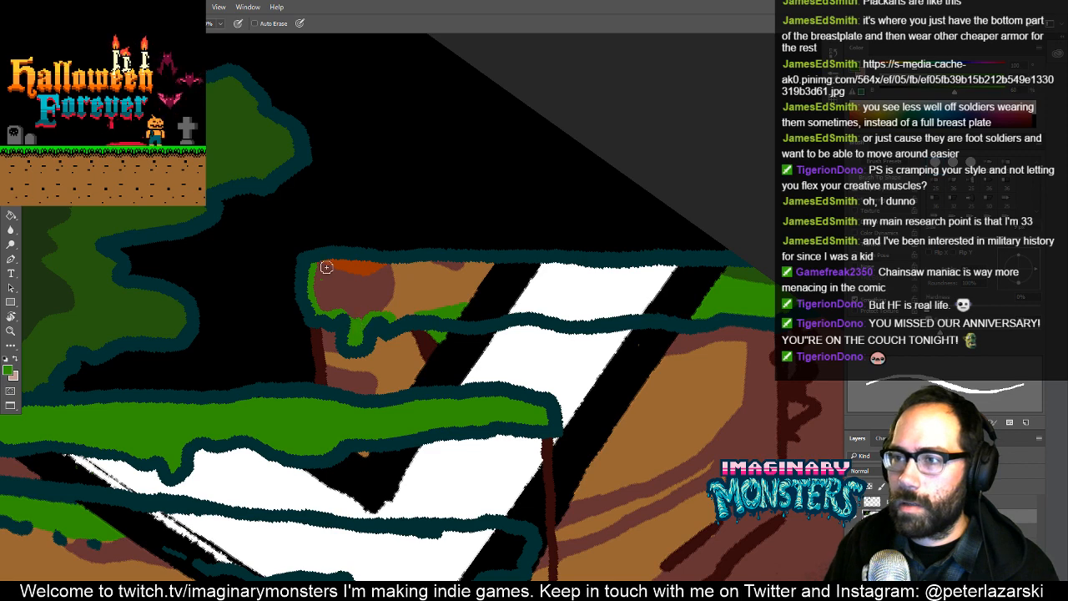
left_click_drag(327, 263, 755, 269)
left_click_drag(770, 317, 436, 316)
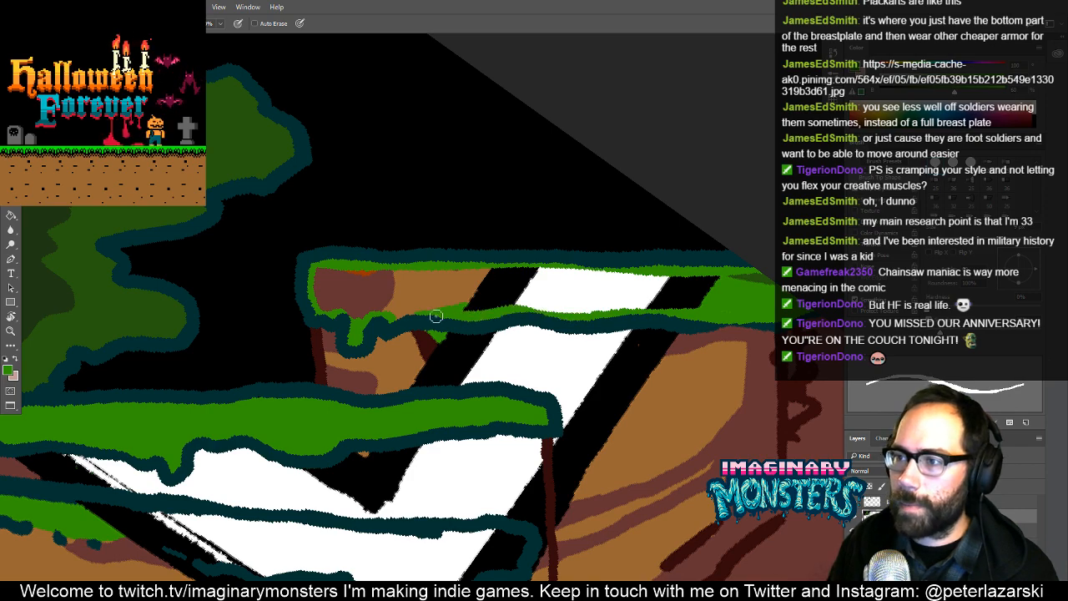
key("g")
left_click(440, 298)
left_click_drag(572, 298, 440, 293)
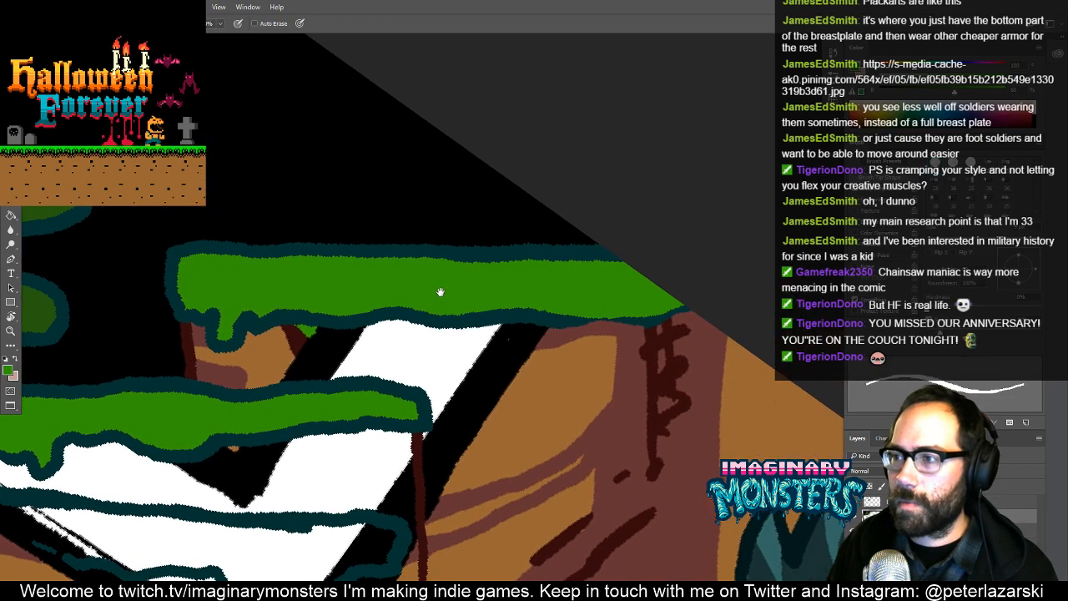
- Fill the third ledge down, across the lettering's corner, with the same bright green, tracing inside its outline first
left_click(498, 346, "alt")
left_click_drag(498, 345, 429, 395)
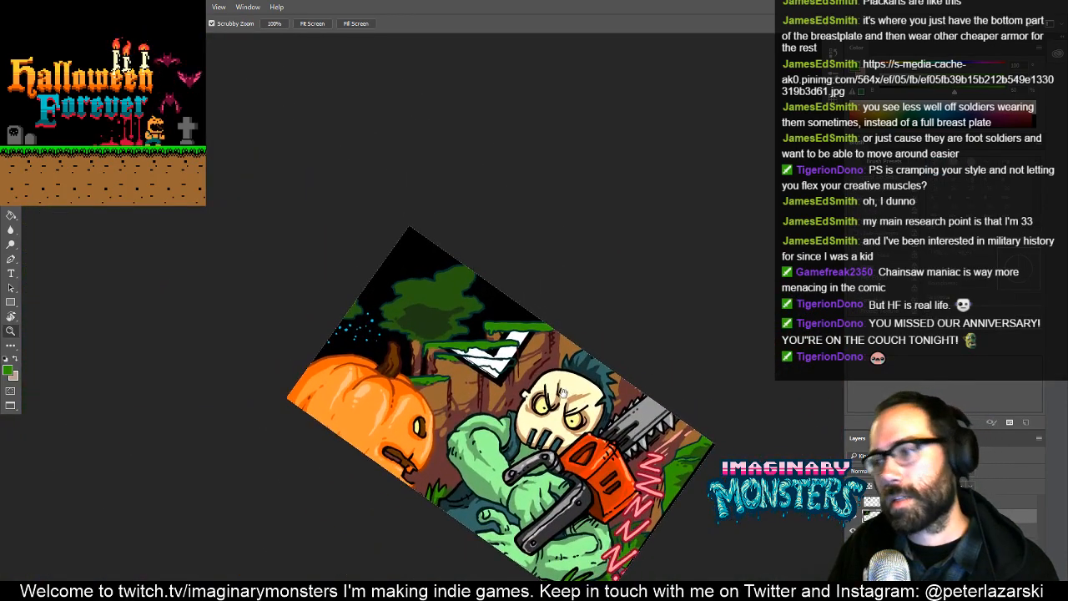
left_click_drag(564, 391, 509, 360)
key("b")
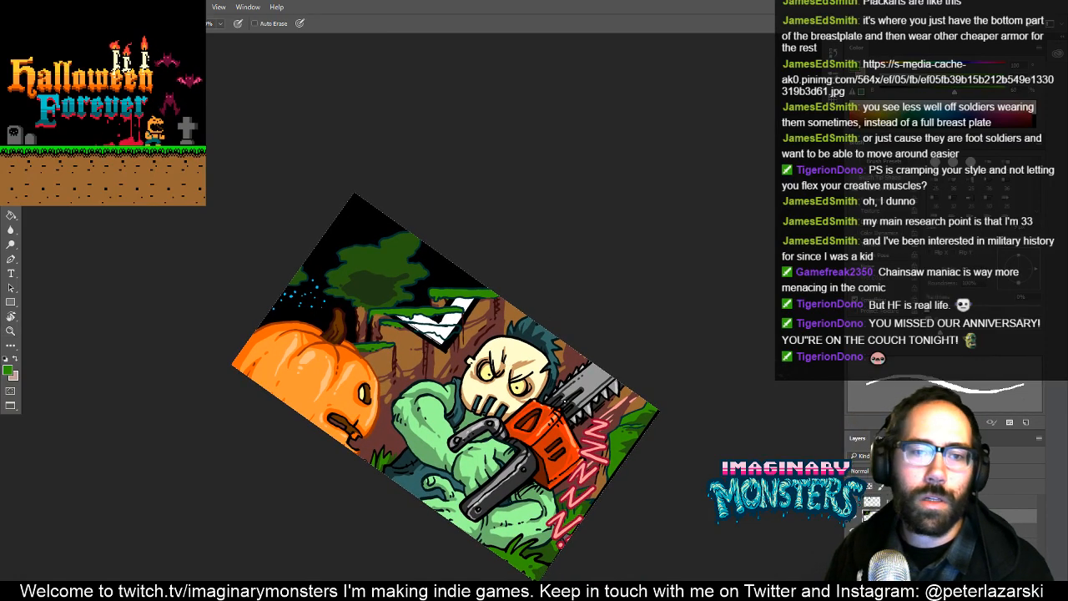
key("z")
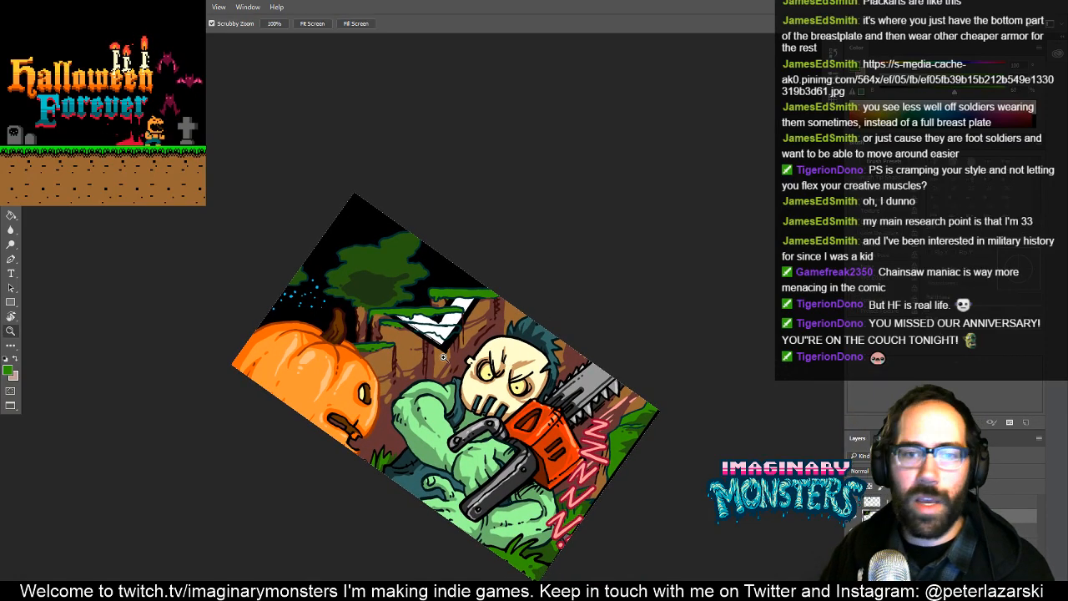
left_click_drag(457, 322, 516, 280)
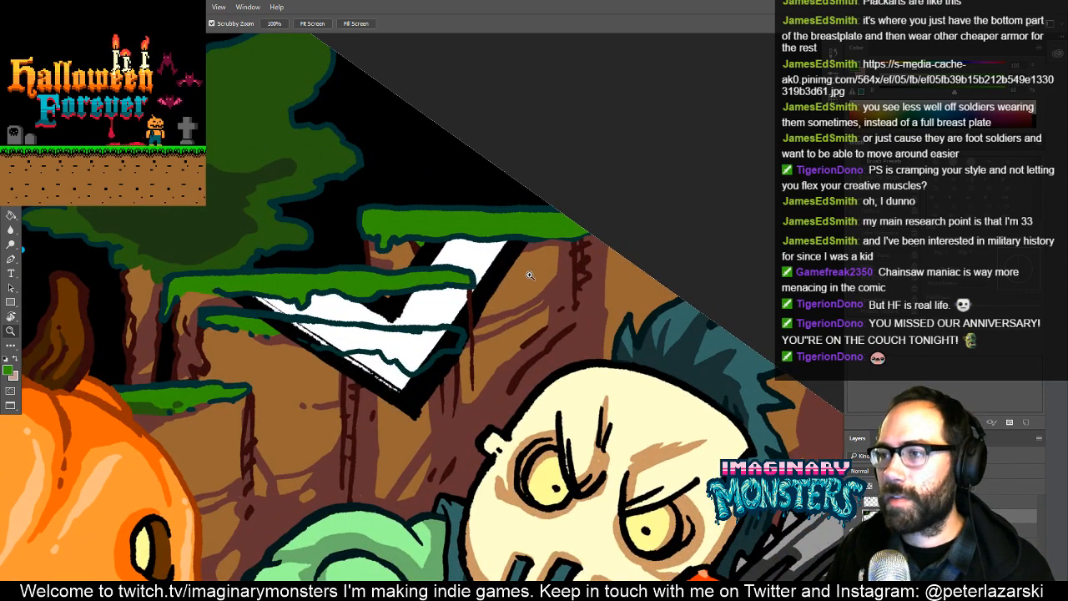
left_click_drag(424, 330, 485, 321)
left_click_drag(399, 325, 436, 338)
key("b")
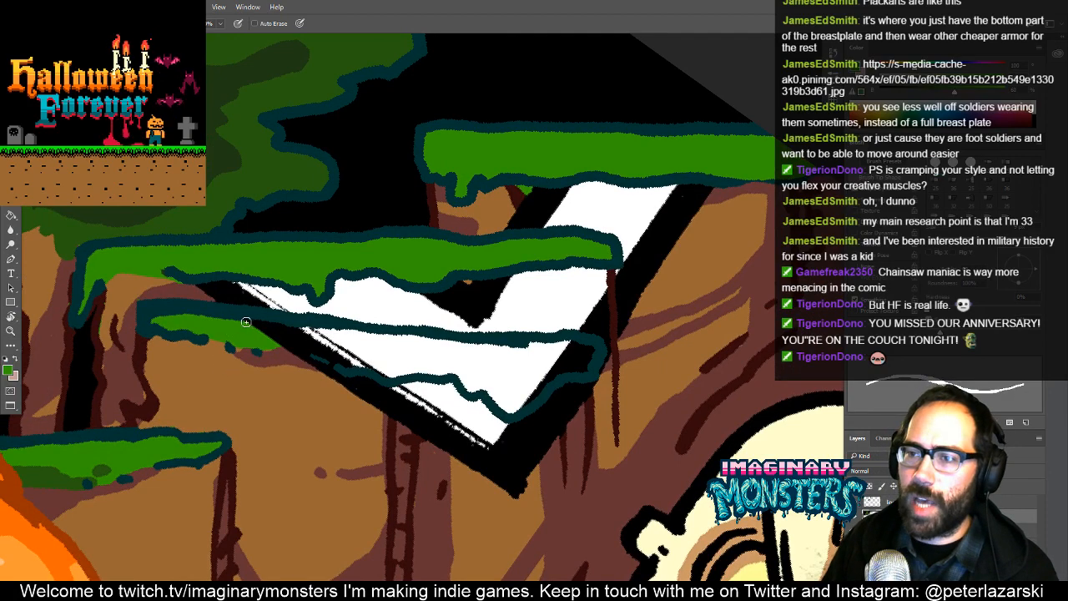
left_click_drag(271, 324, 547, 343)
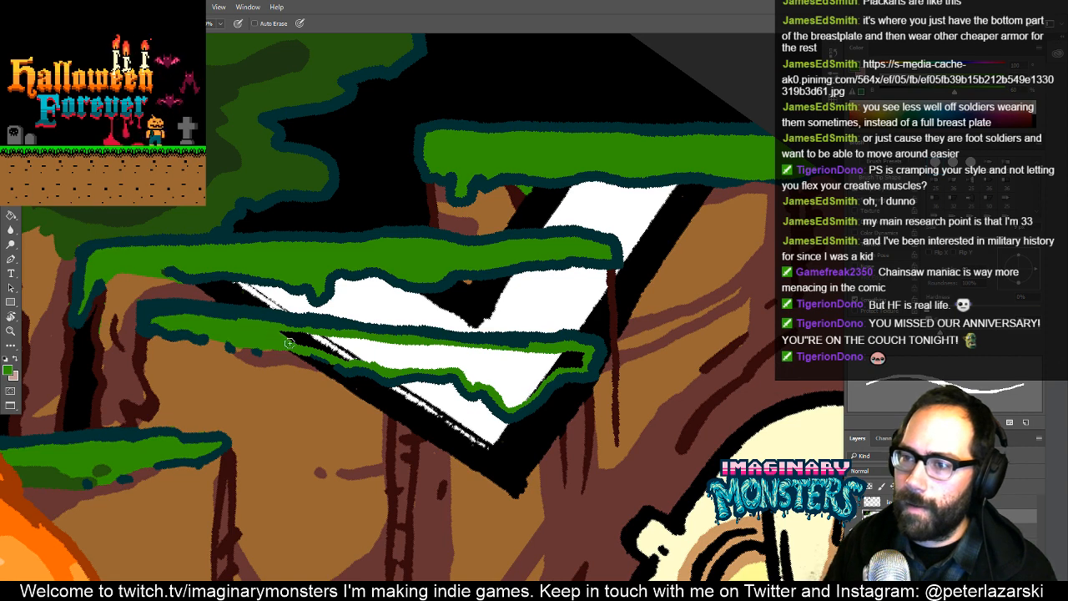
key("g")
left_click(370, 357)
mouse_move(456, 356)
left_mouse_down()
mouse_move(444, 343)
mouse_move(530, 284)
left_mouse_up()
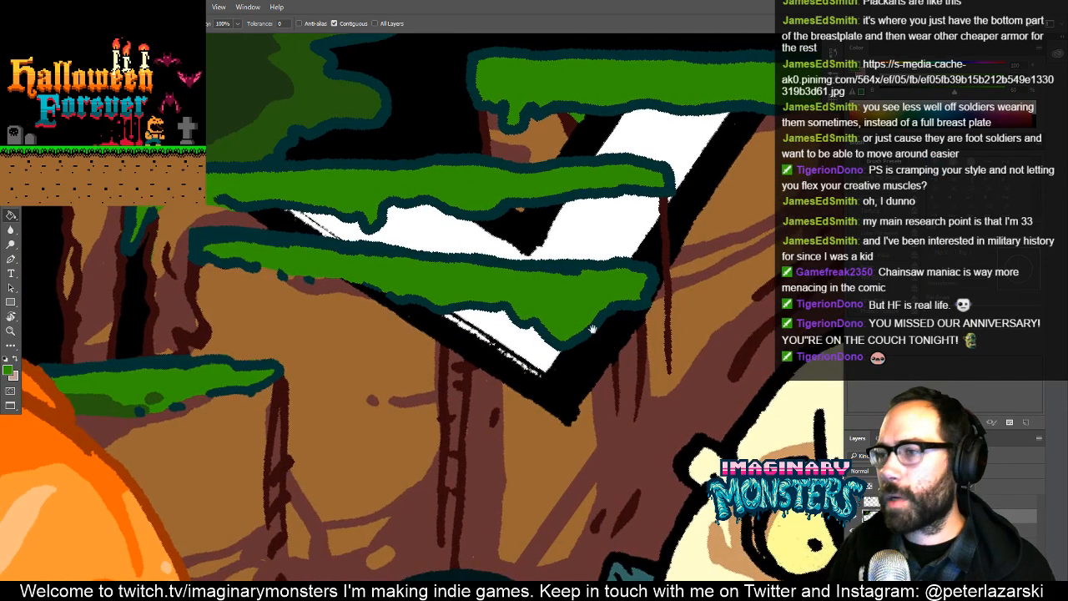
- Fill the gap between the second and third ledges with the reddish brown of the rock shadow, tracing along both outlines first
left_click_drag(593, 329, 484, 425)
key("z")
left_click_drag(456, 353, 504, 368)
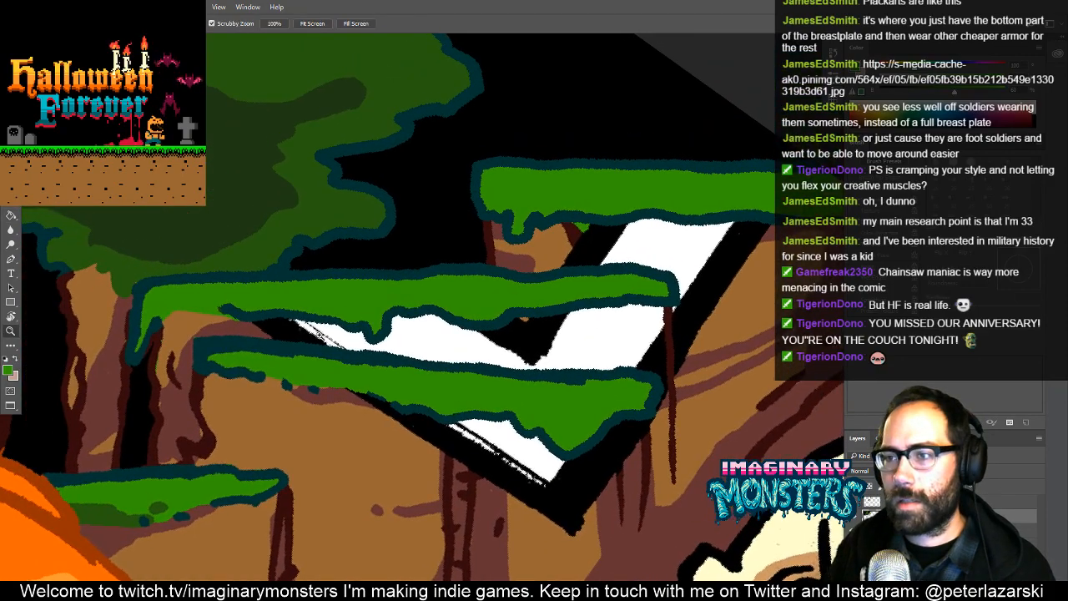
left_click(320, 337)
key("b")
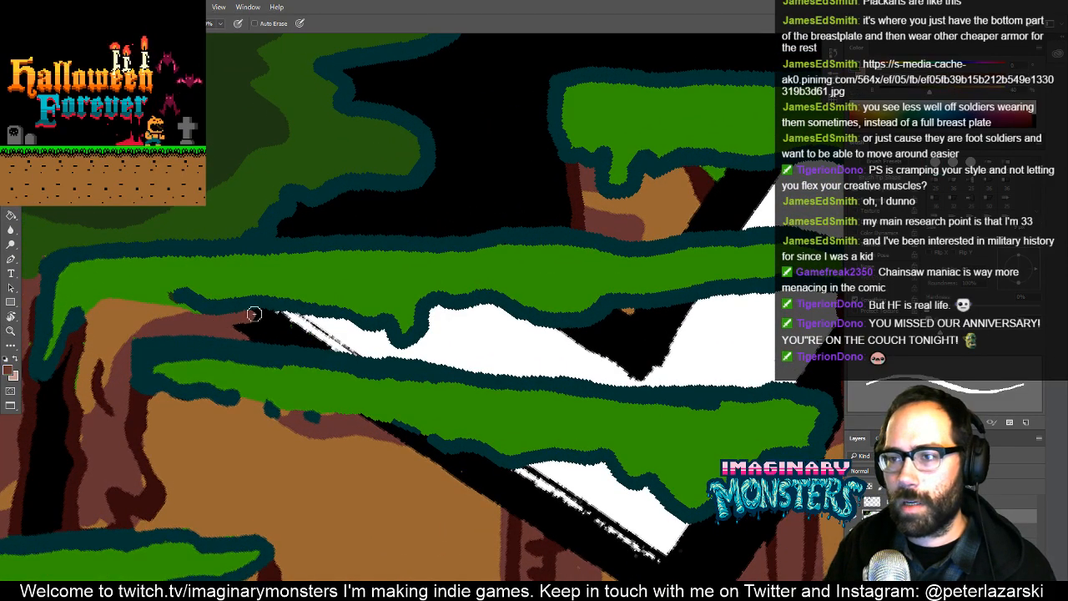
mouse_move(254, 313)
left_mouse_down()
mouse_move(359, 324)
mouse_move(387, 344)
mouse_move(381, 357)
mouse_move(243, 337)
mouse_move(236, 329)
mouse_move(438, 343)
mouse_move(398, 355)
mouse_move(444, 362)
mouse_move(392, 350)
mouse_move(438, 322)
mouse_move(429, 328)
mouse_move(470, 321)
mouse_move(459, 313)
mouse_move(482, 312)
mouse_move(472, 308)
mouse_move(548, 326)
mouse_move(753, 299)
mouse_move(518, 311)
mouse_move(579, 385)
mouse_move(214, 369)
left_mouse_up()
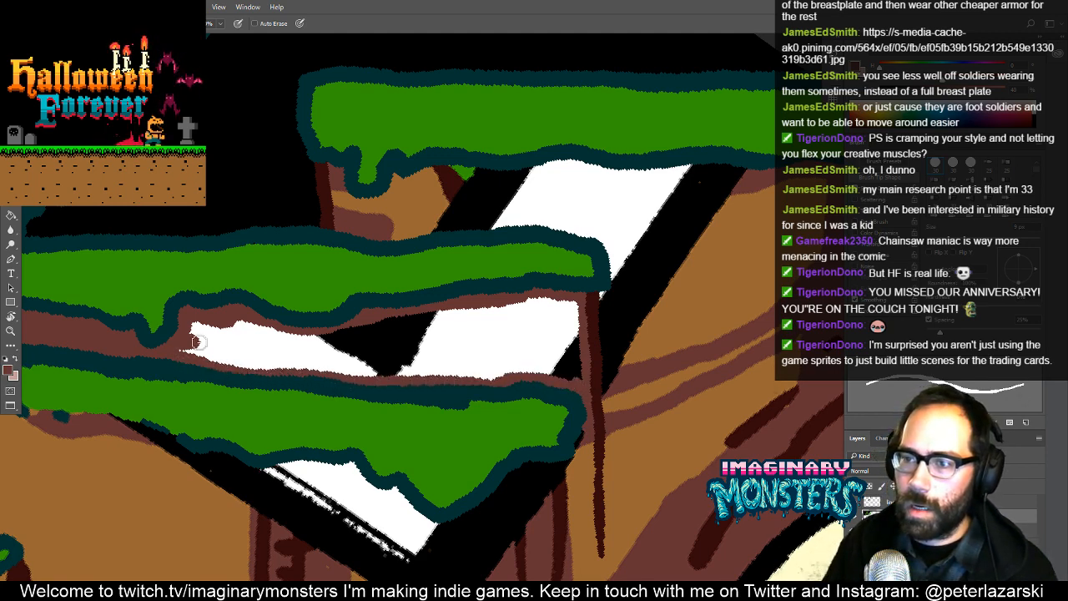
key("g")
left_click(259, 342)
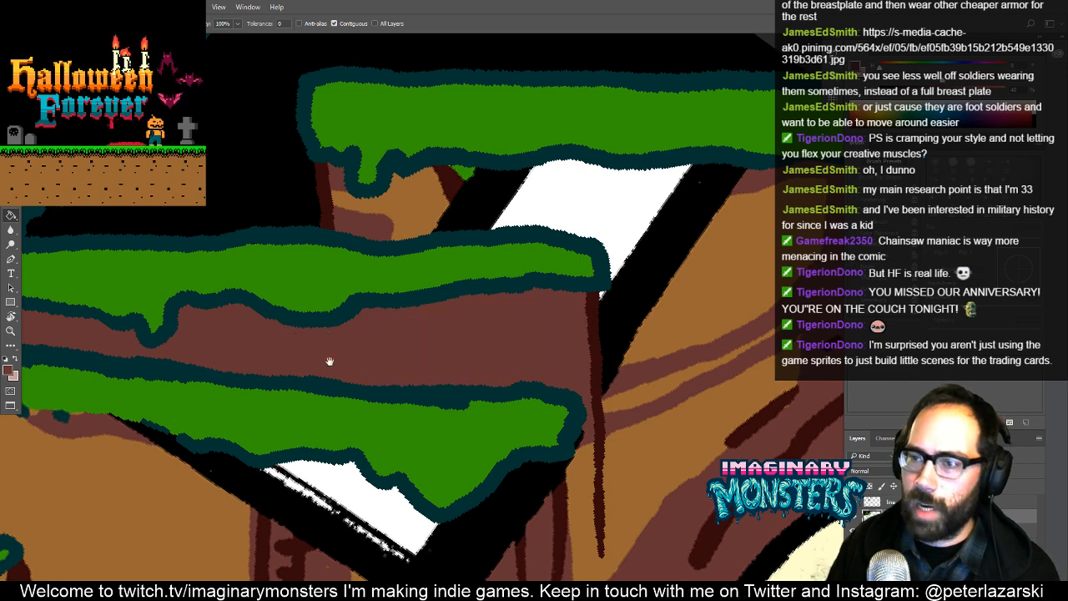
- Paint a light brown band along the top of the second ledge and down around its right end
left_click_drag(438, 337, 359, 375)
key("b")
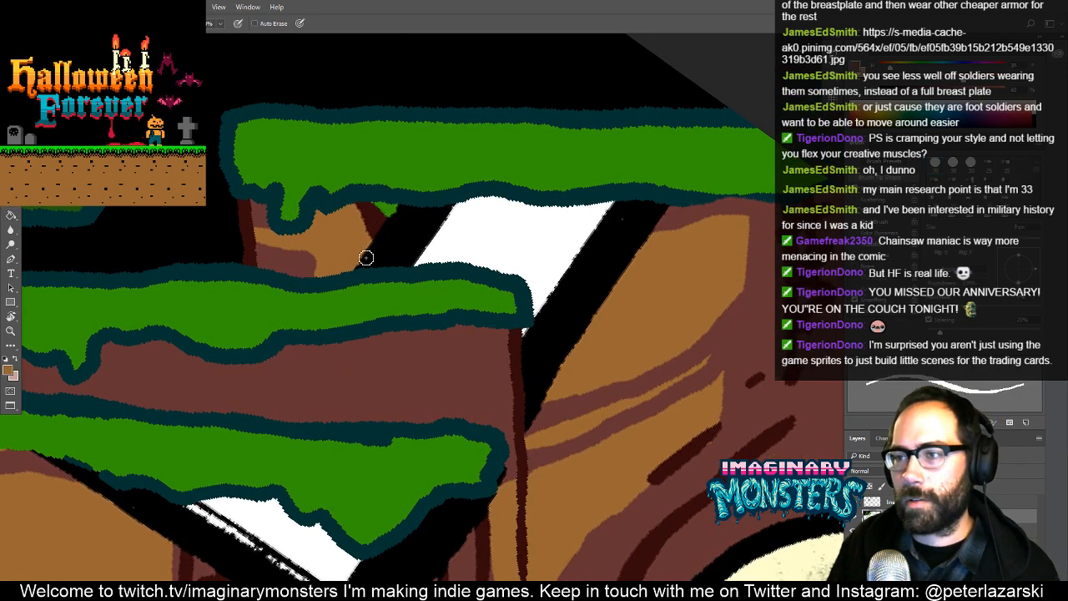
mouse_move(348, 265)
left_mouse_down()
mouse_move(467, 261)
mouse_move(524, 286)
left_mouse_up()
mouse_move(571, 340)
left_mouse_down()
mouse_move(462, 320)
mouse_move(494, 322)
mouse_move(484, 405)
mouse_move(505, 409)
mouse_move(528, 382)
left_mouse_up()
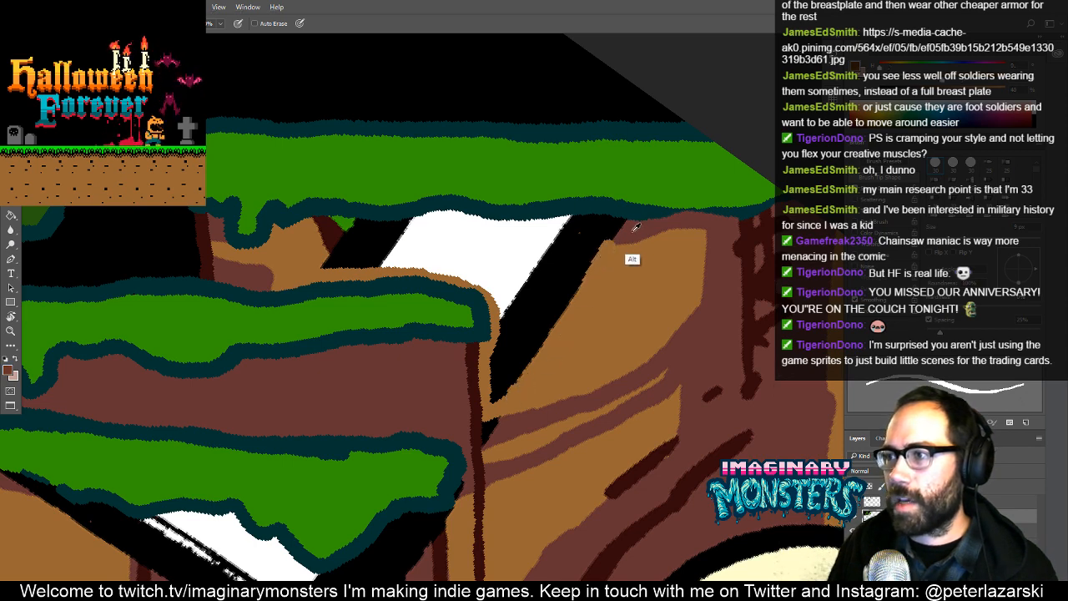
- Paint a reddish-brown shadow strip along the underside of the uppermost ledge across the lettering
mouse_move(632, 255)
left_mouse_down()
mouse_move(580, 239)
mouse_move(311, 221)
left_mouse_up()
left_click_drag(398, 219, 613, 226)
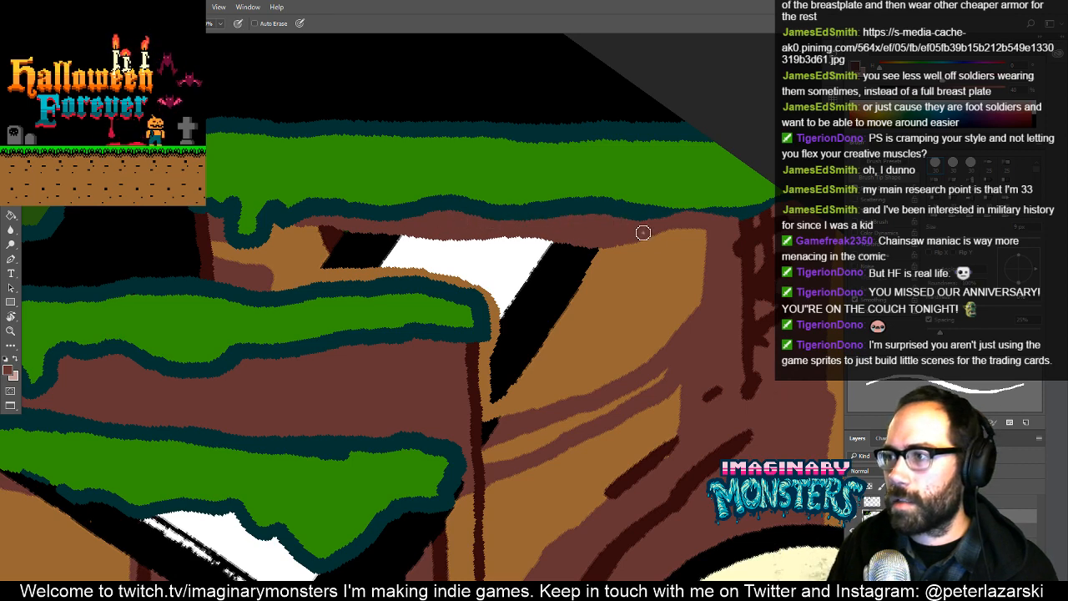
left_click_drag(616, 269, 639, 285)
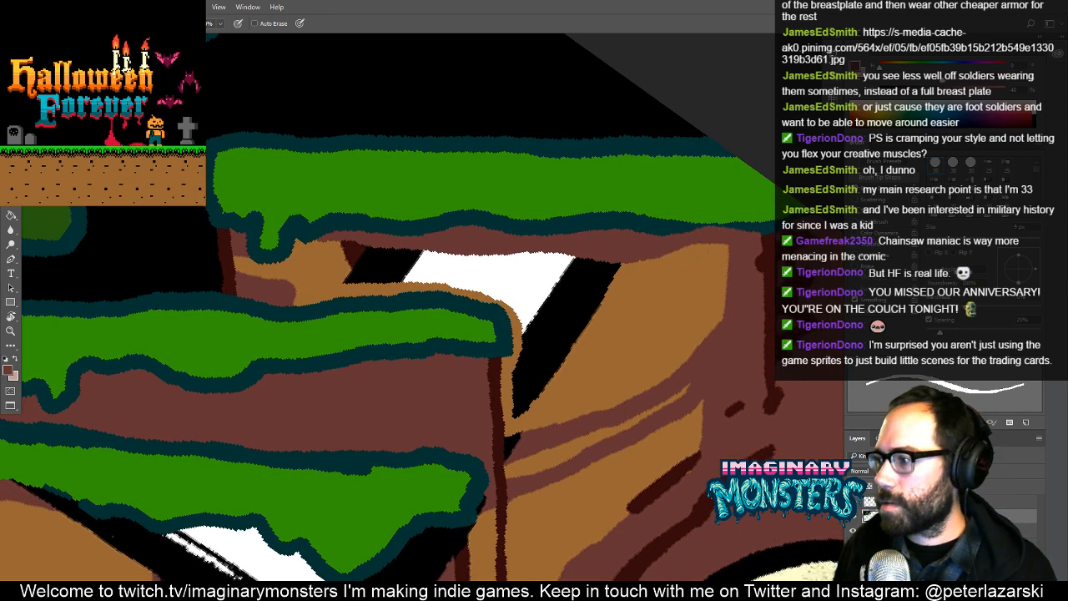
left_click(918, 502)
left_click(646, 224, "alt")
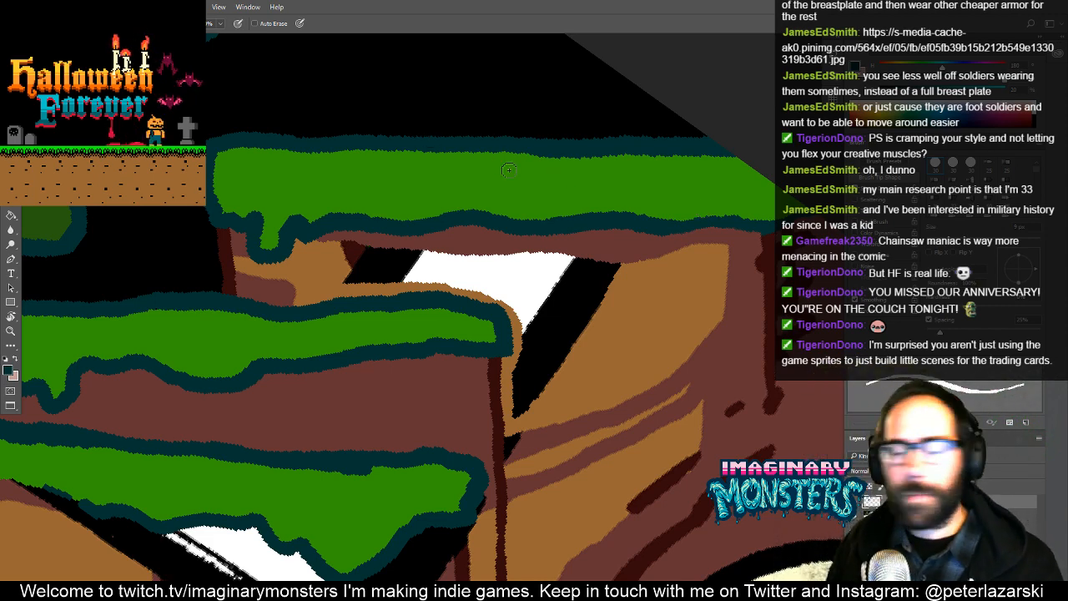
left_click_drag(430, 295, 383, 315)
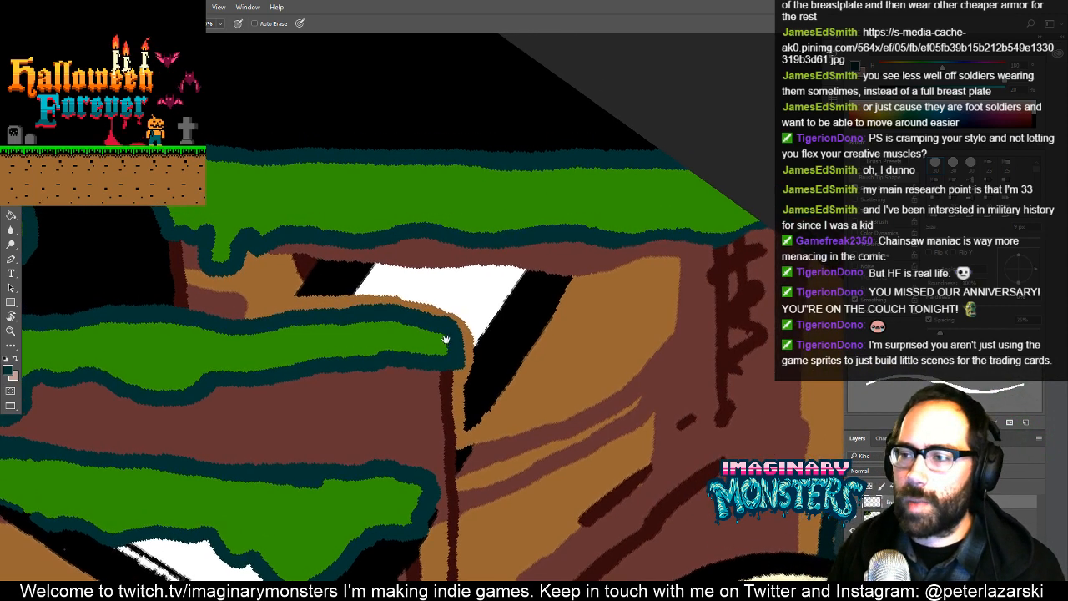
left_click_drag(445, 341, 469, 353)
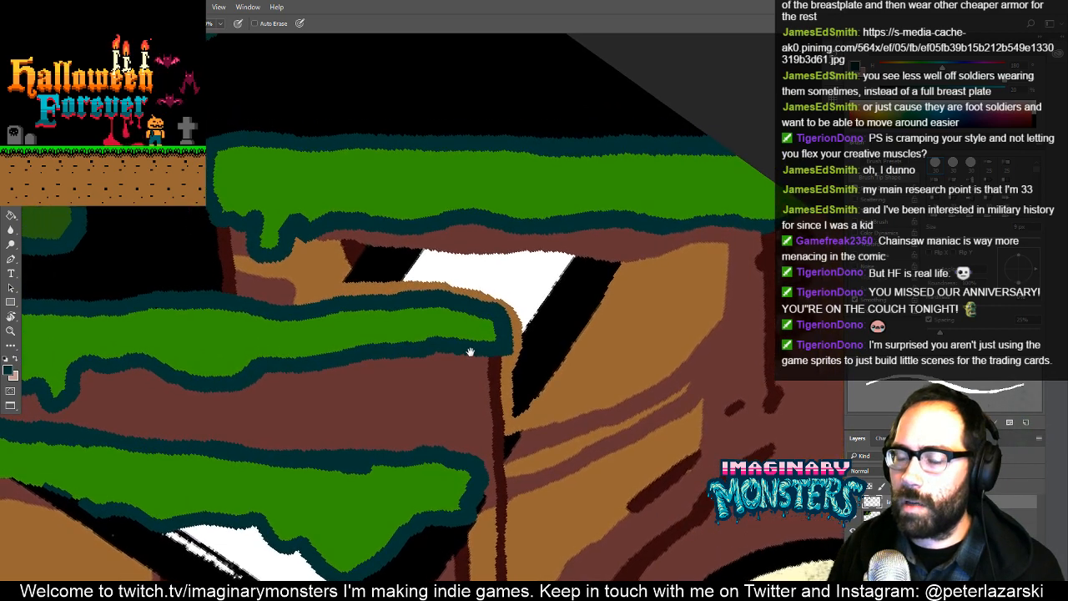
- Cover the remaining black and white between the uppermost and second ledges with light brown, and extend the reddish-brown rock streak to the trunk line
left_click(327, 260, "alt")
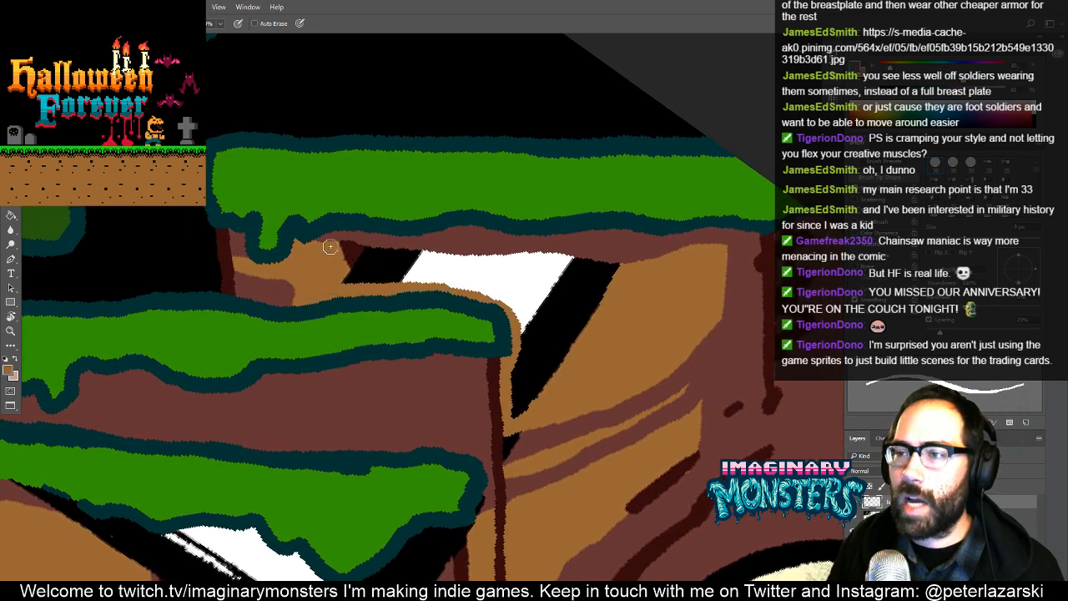
mouse_move(330, 246)
left_mouse_down()
mouse_move(535, 258)
mouse_move(628, 276)
left_mouse_up()
mouse_move(559, 383)
left_mouse_down()
mouse_move(510, 409)
mouse_move(514, 308)
mouse_move(429, 279)
mouse_move(330, 279)
mouse_move(361, 262)
left_mouse_up()
left_click_drag(433, 268, 384, 275)
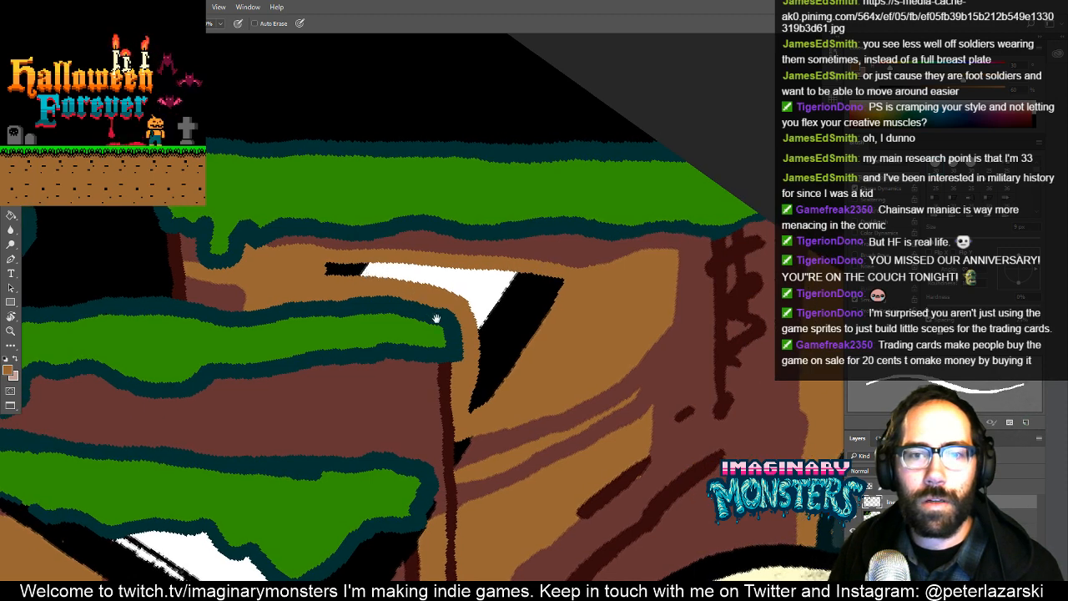
mouse_move(364, 275)
left_mouse_down()
mouse_move(328, 272)
mouse_move(573, 294)
mouse_move(487, 315)
mouse_move(498, 364)
mouse_move(477, 402)
mouse_move(500, 334)
mouse_move(527, 334)
mouse_move(532, 347)
mouse_move(496, 416)
mouse_move(505, 323)
left_mouse_up()
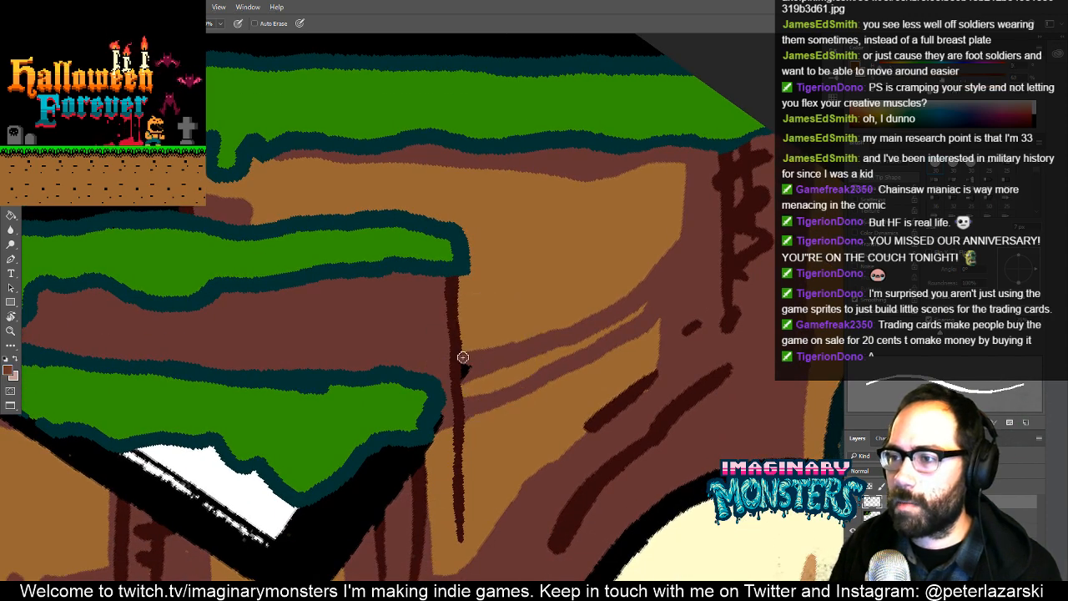
left_click(458, 405, "alt")
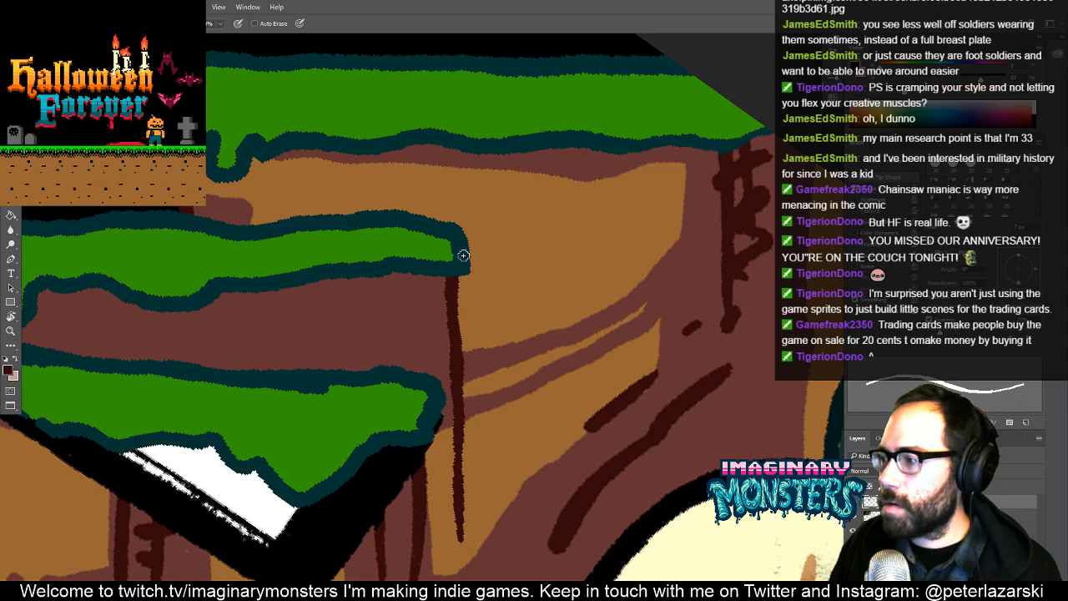
key("v")
left_click_drag(524, 293, 444, 392)
key("ctrl+z")
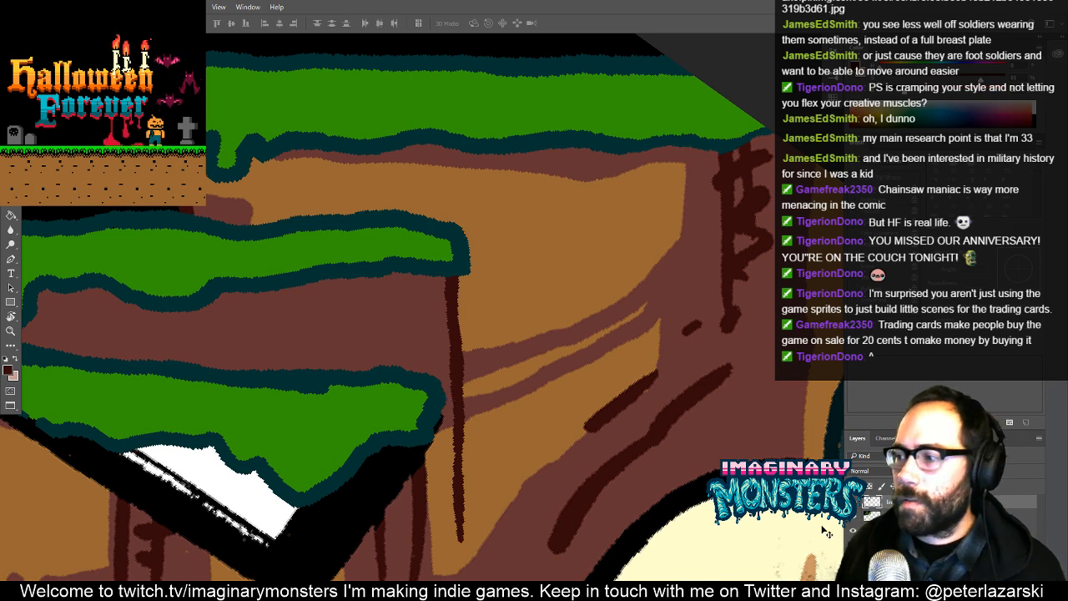
- Extend the reddish-brown shadow patch on the rock just above the second ledge into a tapered end
left_click_drag(345, 334, 408, 360)
key("b")
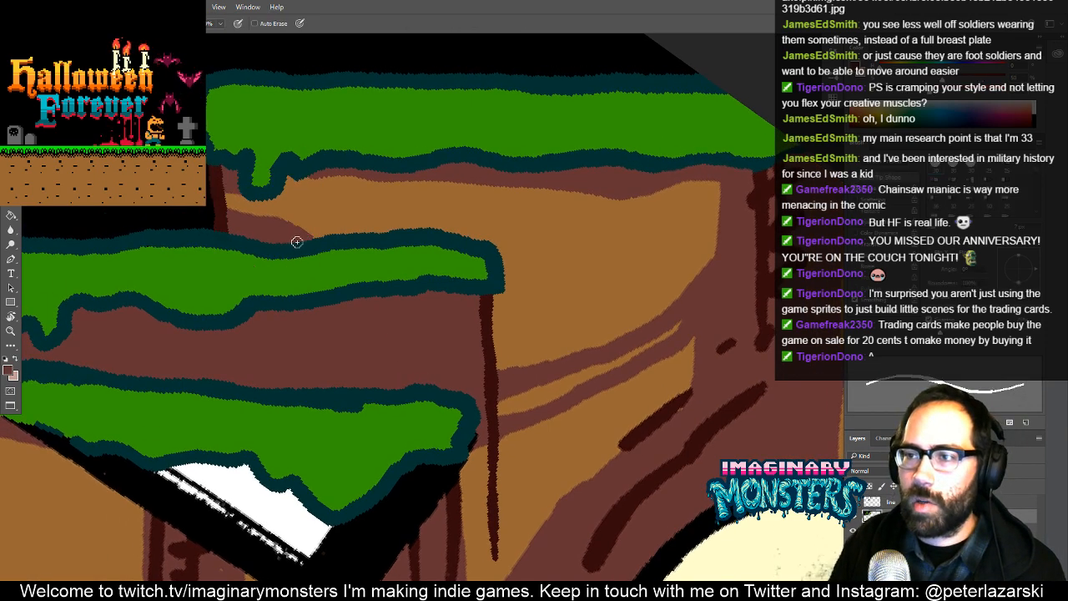
key("z")
left_click_drag(462, 283, 394, 321)
- Extend the dark brown crack up to the third ledge's underside and touch up the teal outline and light brown at the ledge's end
mouse_move(469, 345)
left_mouse_down()
mouse_move(425, 311)
mouse_move(391, 260)
mouse_move(461, 302)
mouse_move(447, 313)
mouse_move(447, 283)
mouse_move(503, 221)
left_mouse_up()
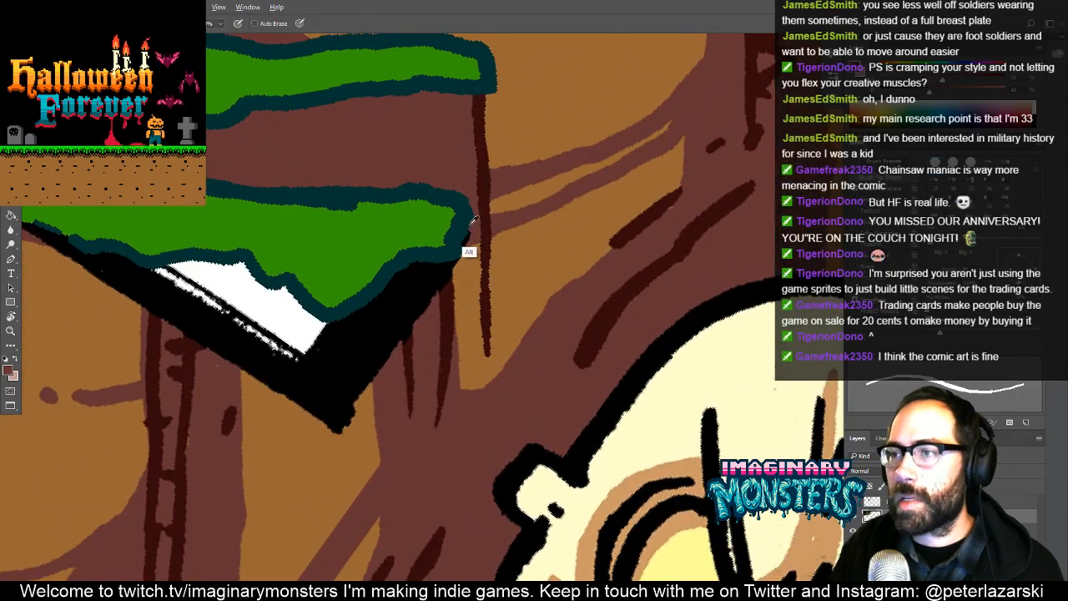
left_click(465, 166, "alt")
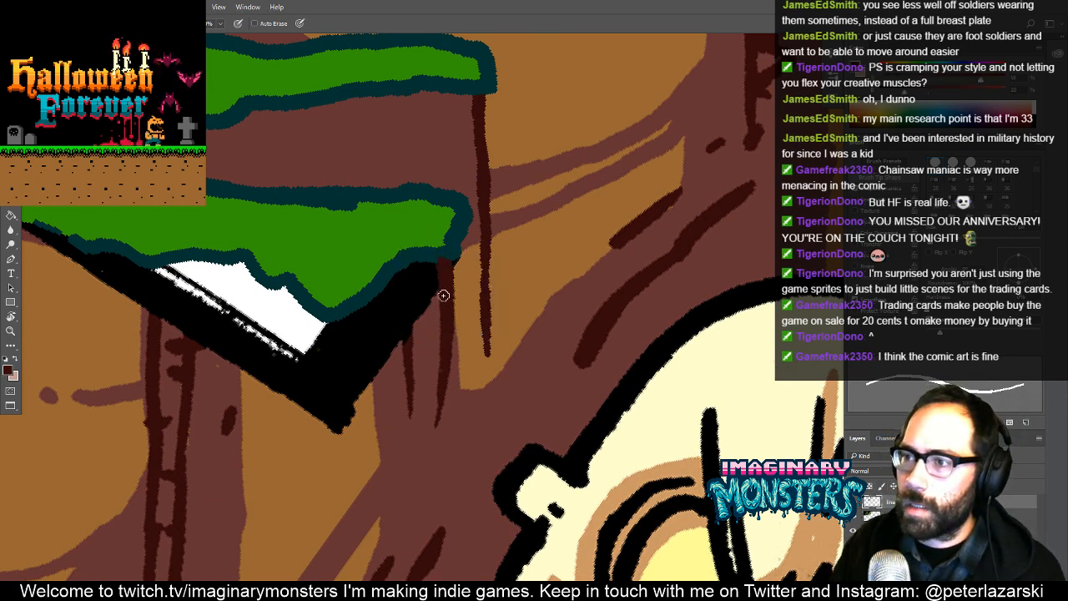
left_click_drag(467, 248, 453, 267)
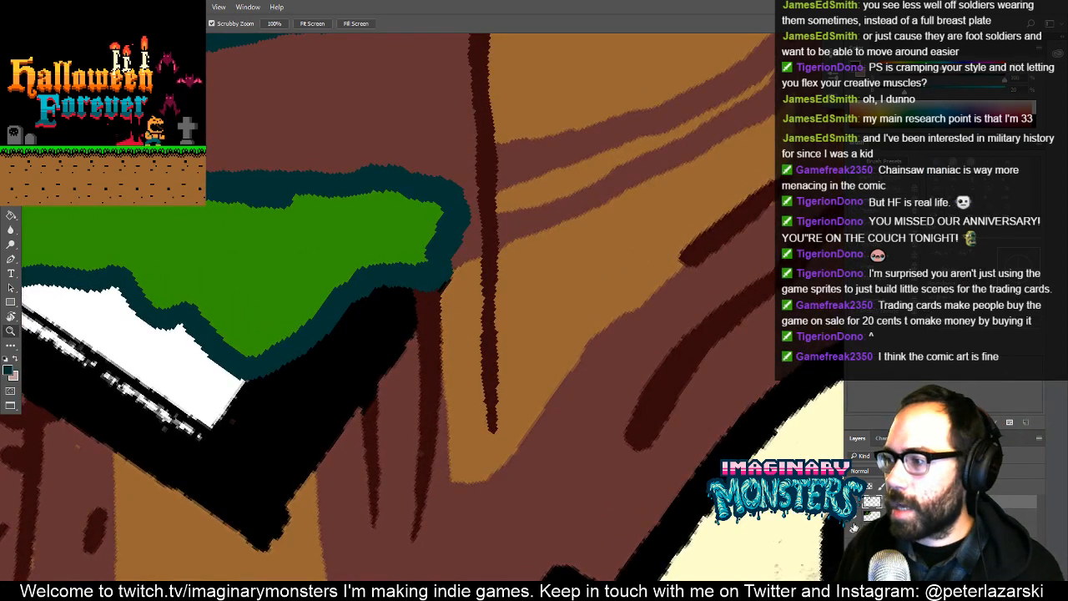
left_click(452, 344, "alt")
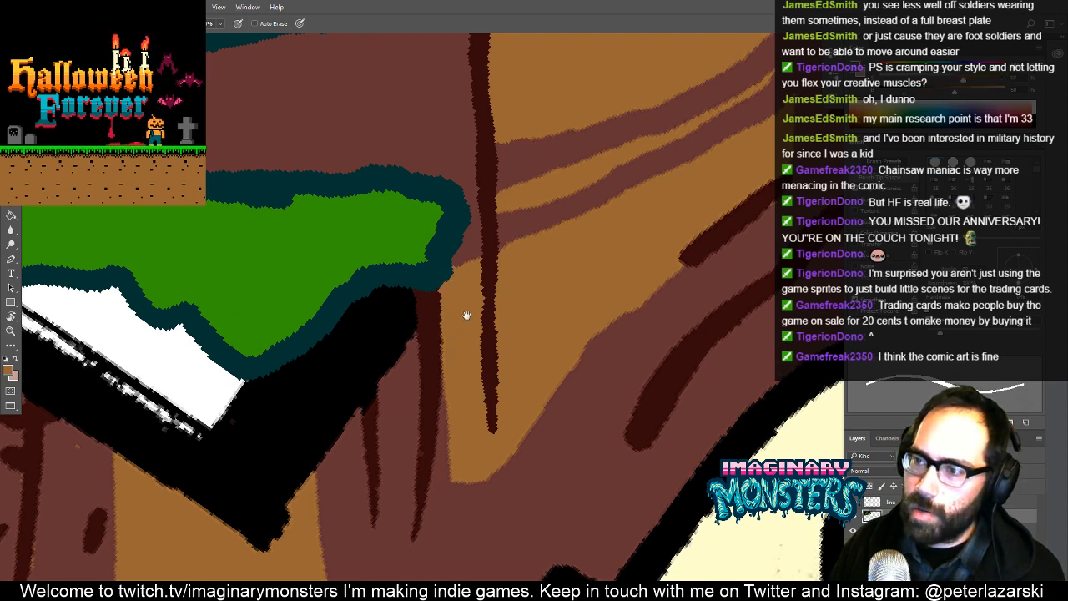
left_click_drag(466, 315, 518, 315)
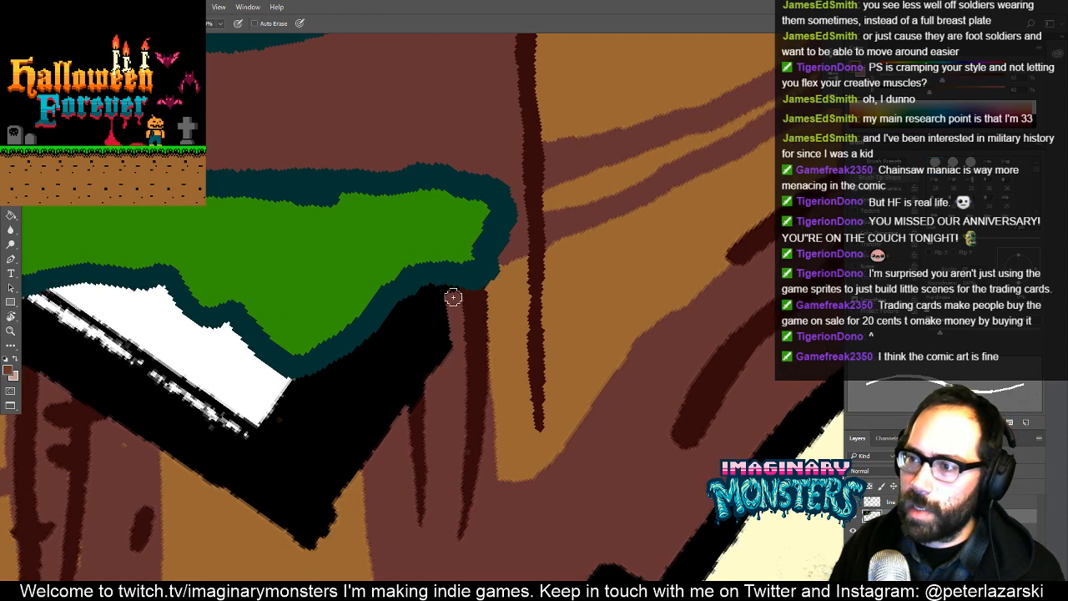
- Cover the black beneath the third ledge's end with reddish brown and extend the second dark brown crack up to the ledge
mouse_move(455, 289)
left_mouse_down()
mouse_move(412, 296)
mouse_move(356, 356)
mouse_move(369, 477)
mouse_move(378, 385)
mouse_move(391, 380)
mouse_move(401, 405)
mouse_move(420, 388)
mouse_move(447, 333)
mouse_move(439, 302)
mouse_move(392, 339)
mouse_move(419, 365)
left_mouse_up()
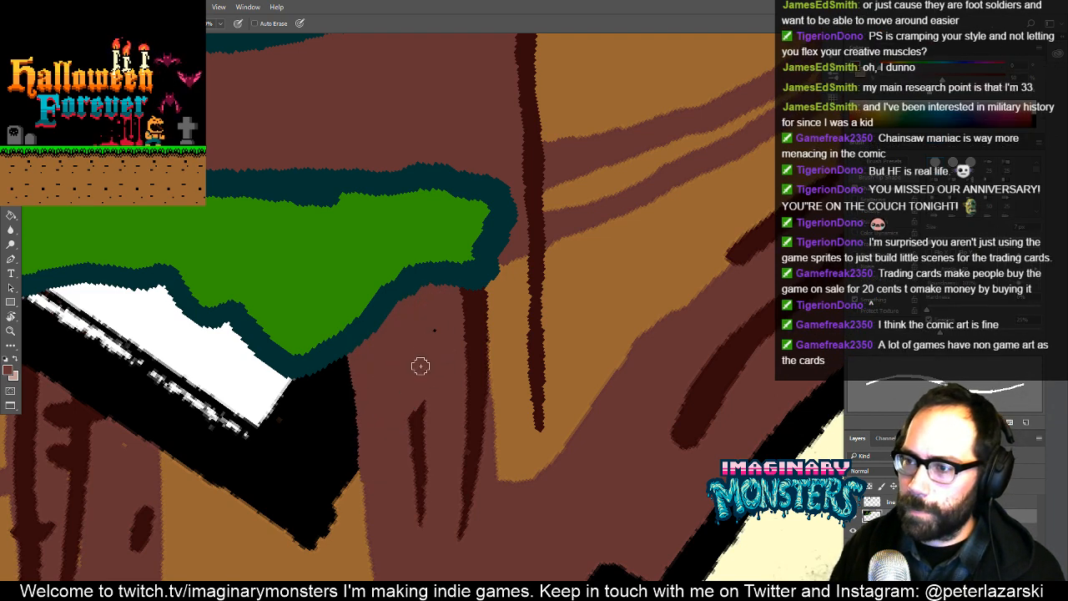
left_click_drag(506, 397, 574, 394)
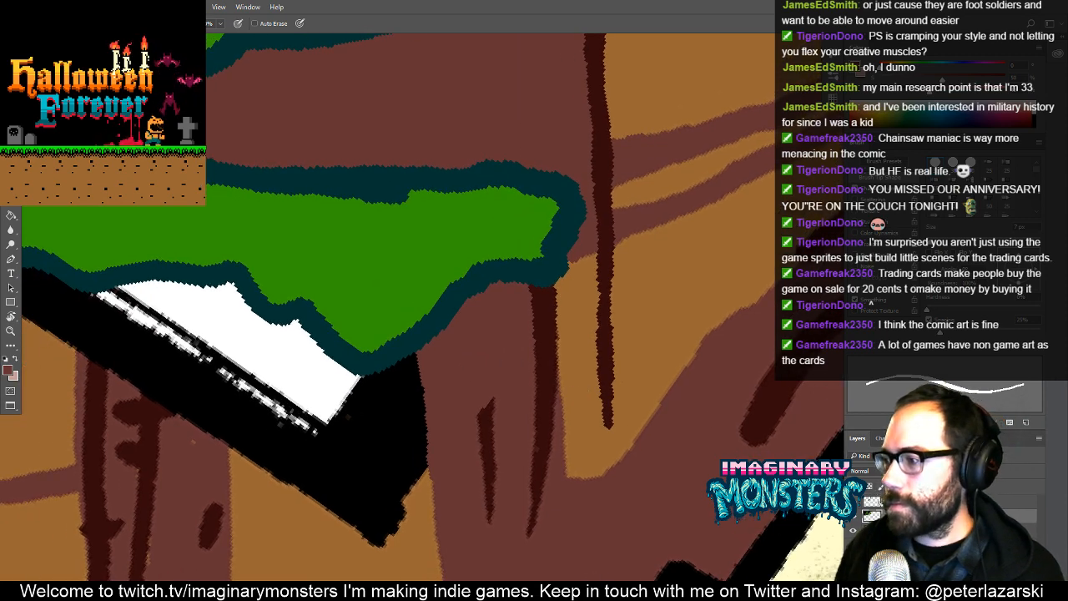
left_click(544, 334, "alt")
mouse_move(483, 427)
left_mouse_down()
mouse_move(477, 292)
mouse_move(493, 414)
mouse_move(572, 335)
left_mouse_up()
- Fill the black and white wedge beneath the third ledge's lowest drip with light brown, between the two shaded rock columns
left_click(518, 429, "alt")
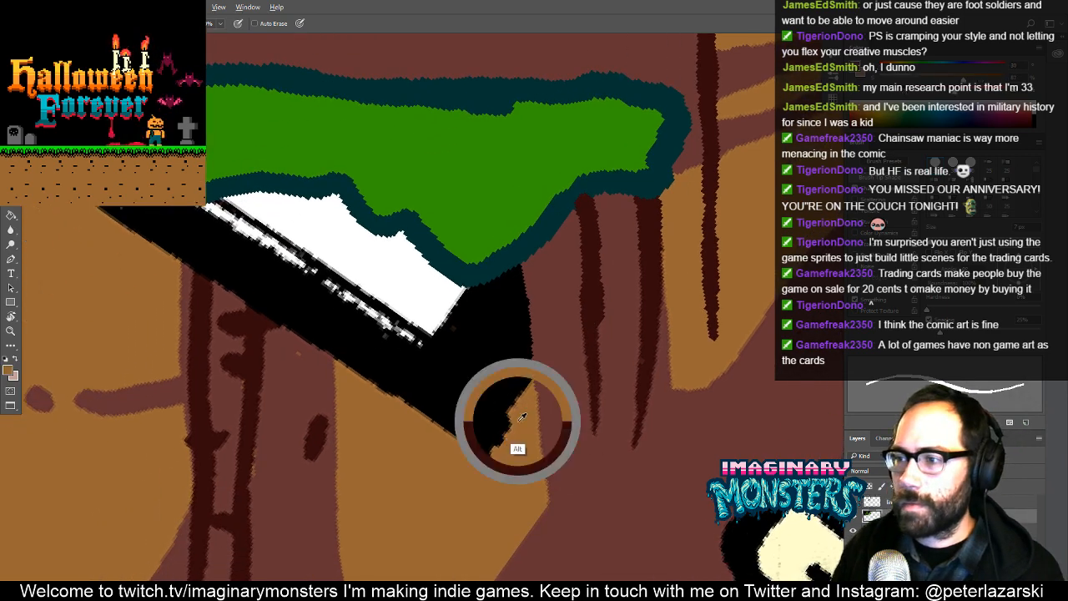
mouse_move(526, 417)
left_mouse_down()
mouse_move(518, 269)
mouse_move(476, 289)
mouse_move(540, 317)
mouse_move(550, 349)
mouse_move(516, 351)
mouse_move(550, 315)
mouse_move(525, 318)
mouse_move(454, 265)
mouse_move(425, 262)
mouse_move(394, 227)
mouse_move(398, 433)
left_mouse_up()
left_click_drag(589, 429, 577, 329)
key("g")
left_click(546, 366)
key("b")
- Paint a reddish-brown strip up to the third ledge as the edge of the shaded rock column beside the light brown fill
mouse_move(400, 319)
left_mouse_down()
mouse_move(497, 318)
mouse_move(503, 328)
mouse_move(473, 358)
mouse_move(478, 238)
mouse_move(477, 388)
left_mouse_up()
left_click_drag(484, 328, 532, 353)
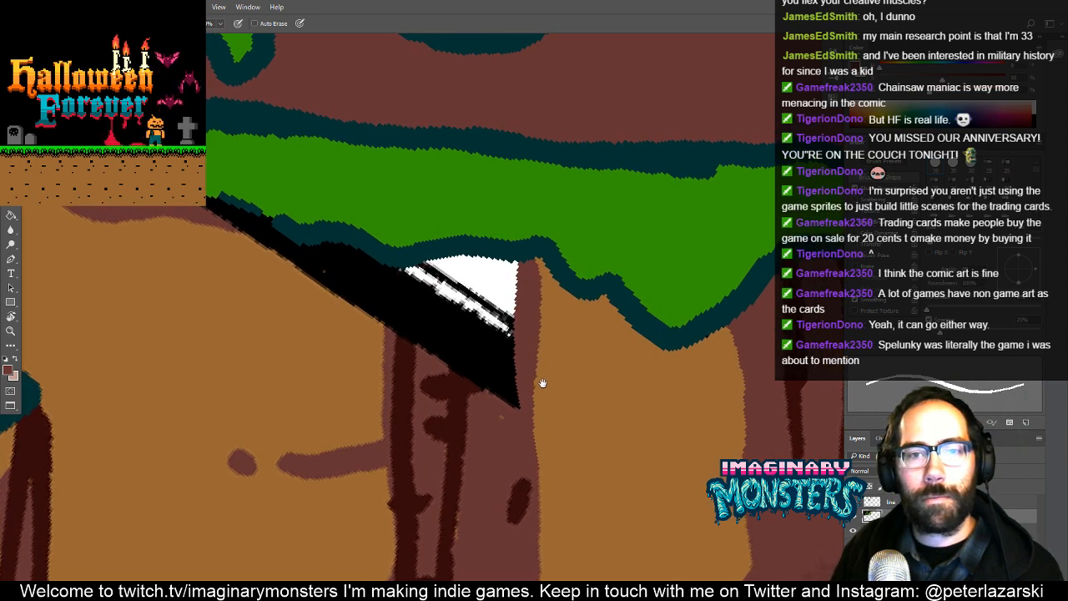
mouse_move(554, 351)
left_mouse_down()
mouse_move(599, 344)
mouse_move(529, 366)
left_mouse_up()
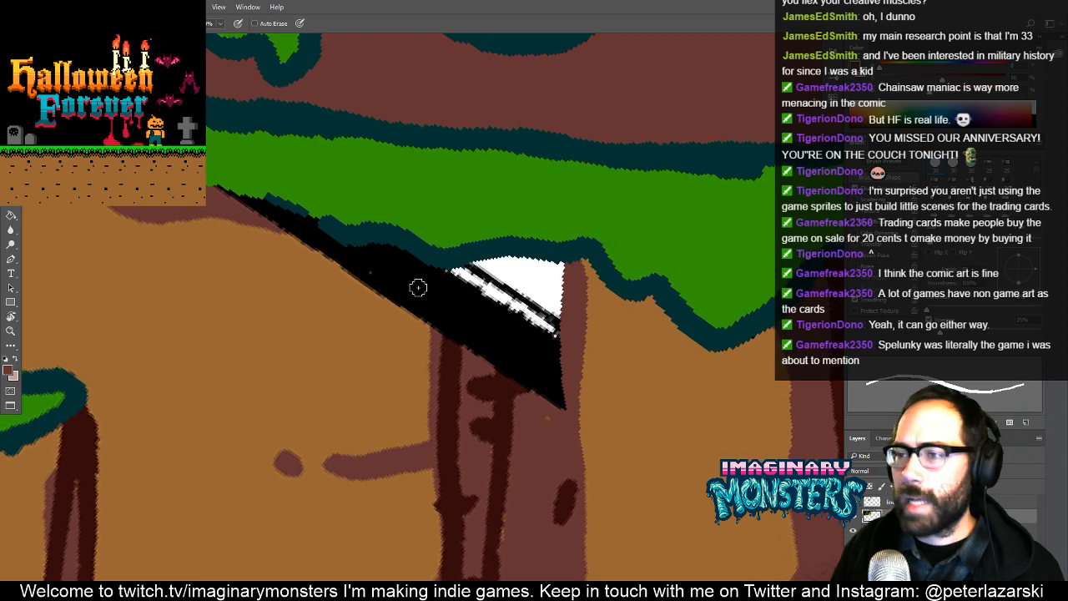
- Extend the reddish-brown shadow strip along the third ledge's underside over the black, and touch up the green along the ledge's lower edge
left_click_drag(319, 253, 395, 293)
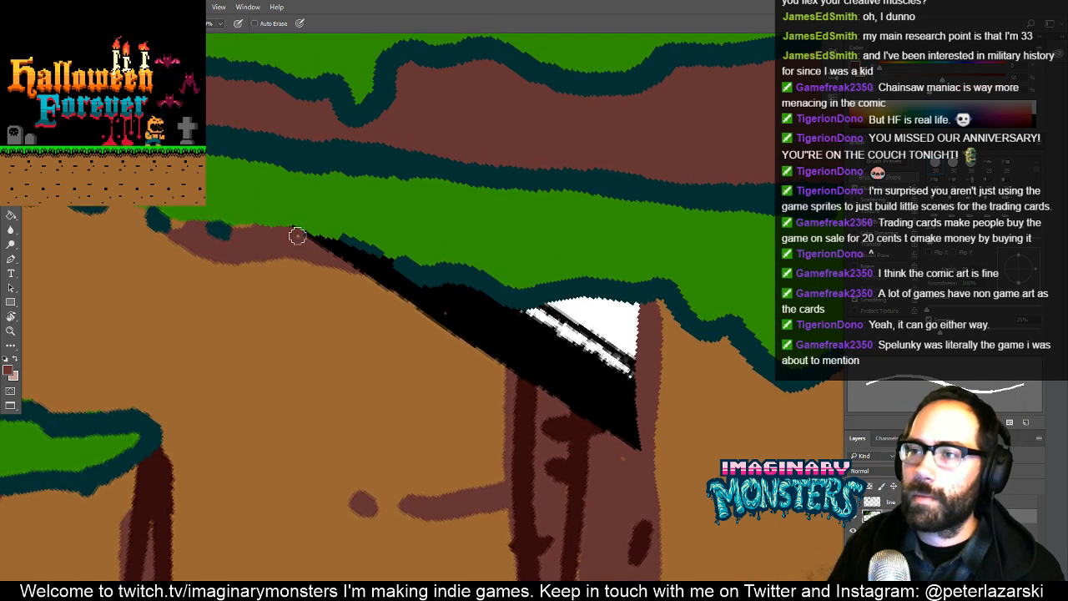
mouse_move(297, 237)
left_mouse_down()
mouse_move(427, 286)
mouse_move(374, 267)
left_mouse_up()
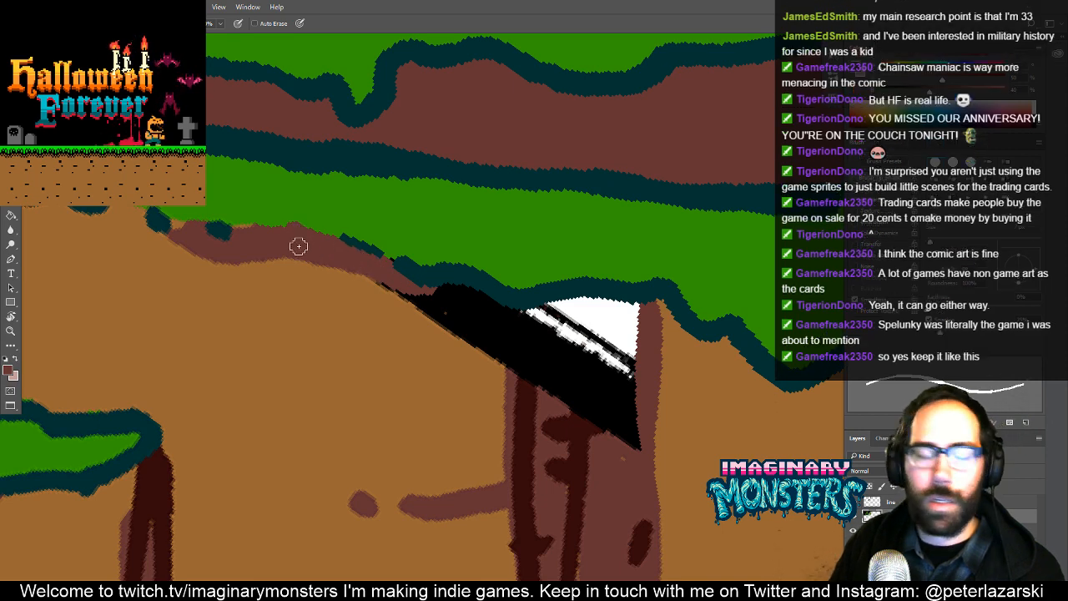
left_click_drag(357, 250, 363, 272)
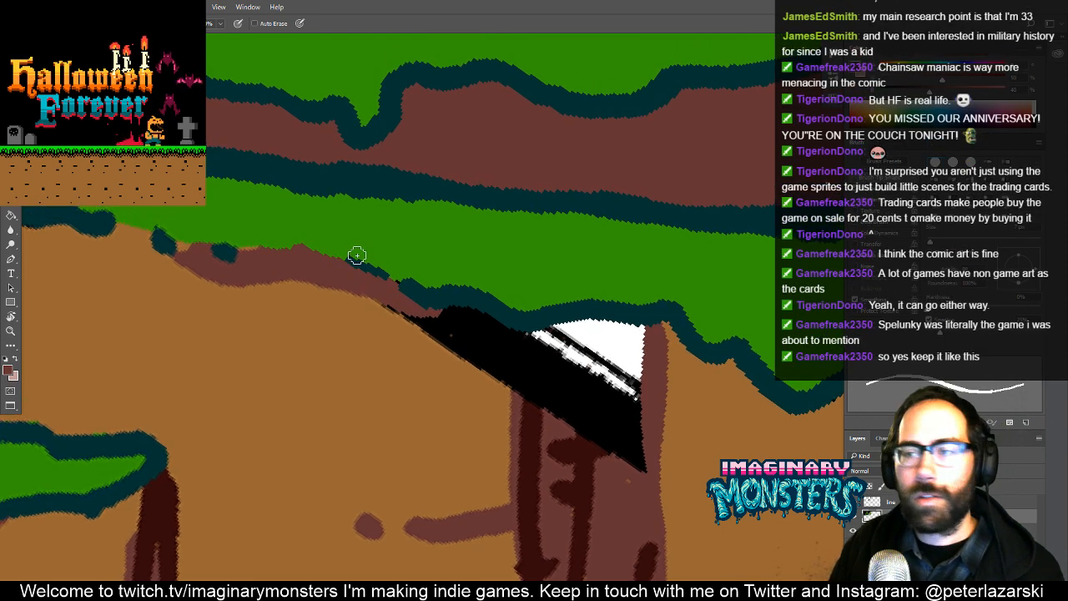
left_click(375, 251, "alt")
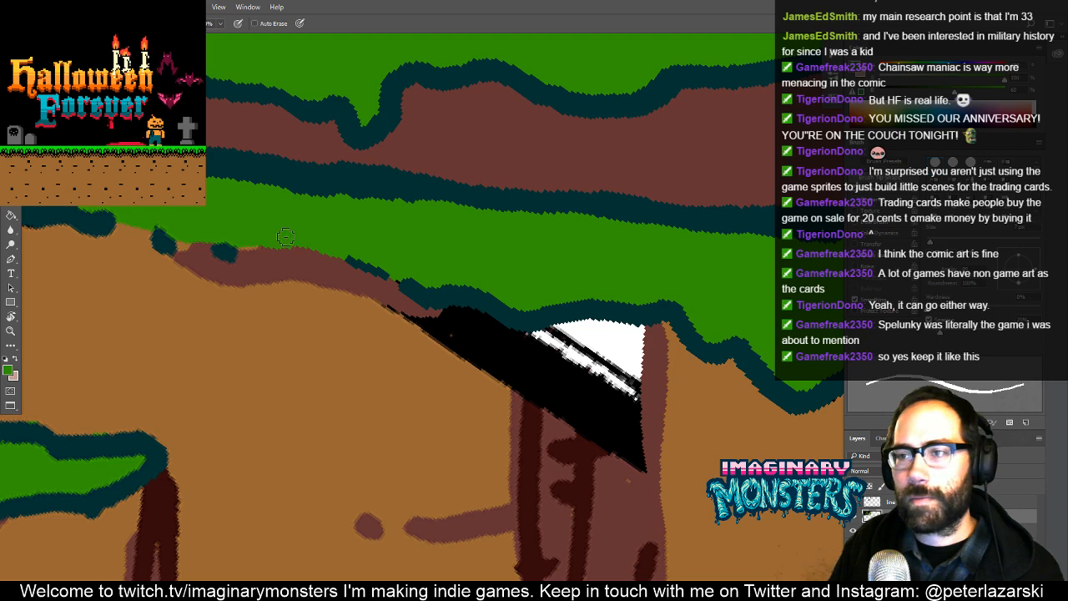
left_click_drag(299, 280, 238, 269)
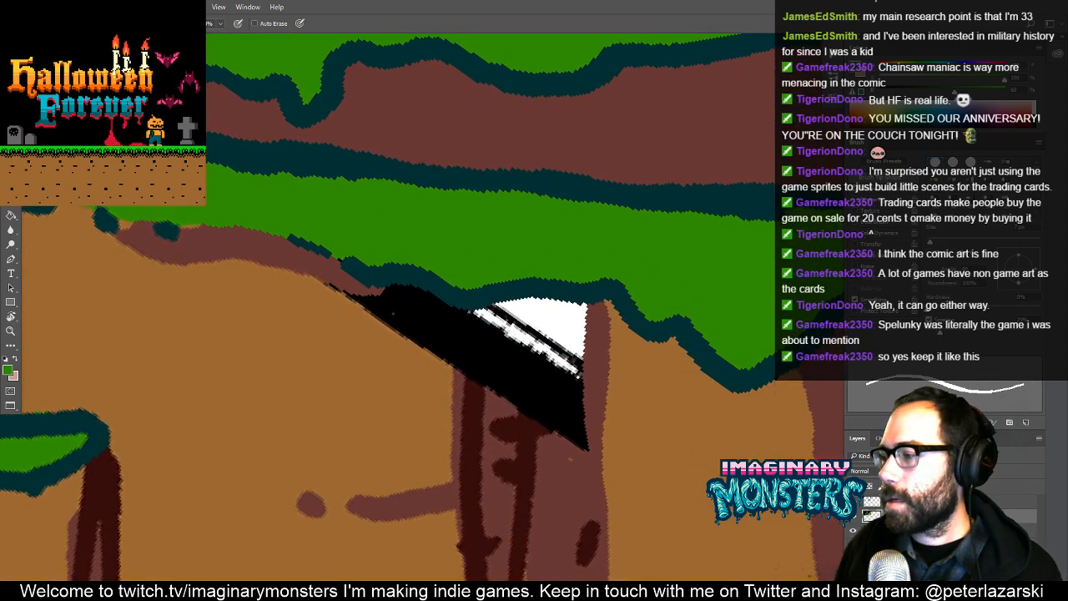
left_click_drag(449, 379, 459, 390)
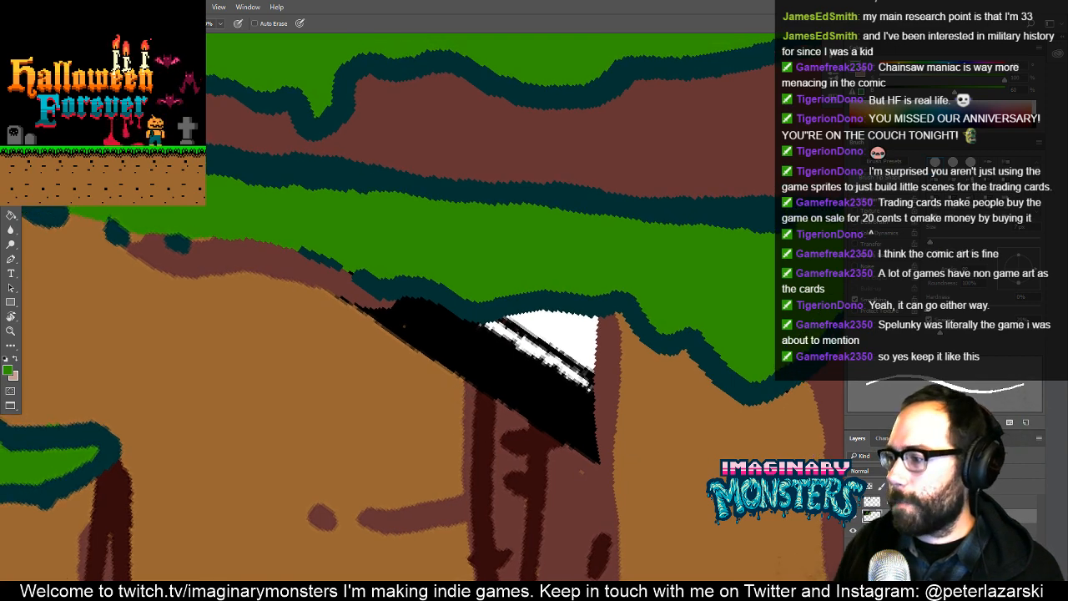
- Extend the column's two dark brown cracks up through the black and white to the third ledge
left_click(529, 438, "alt")
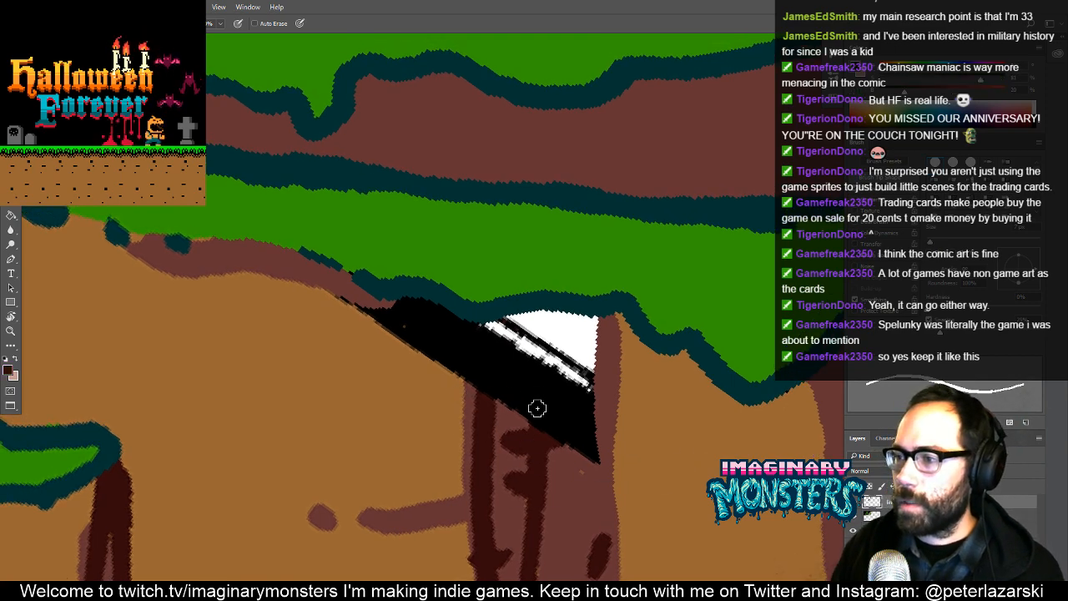
left_click_drag(539, 436, 538, 323)
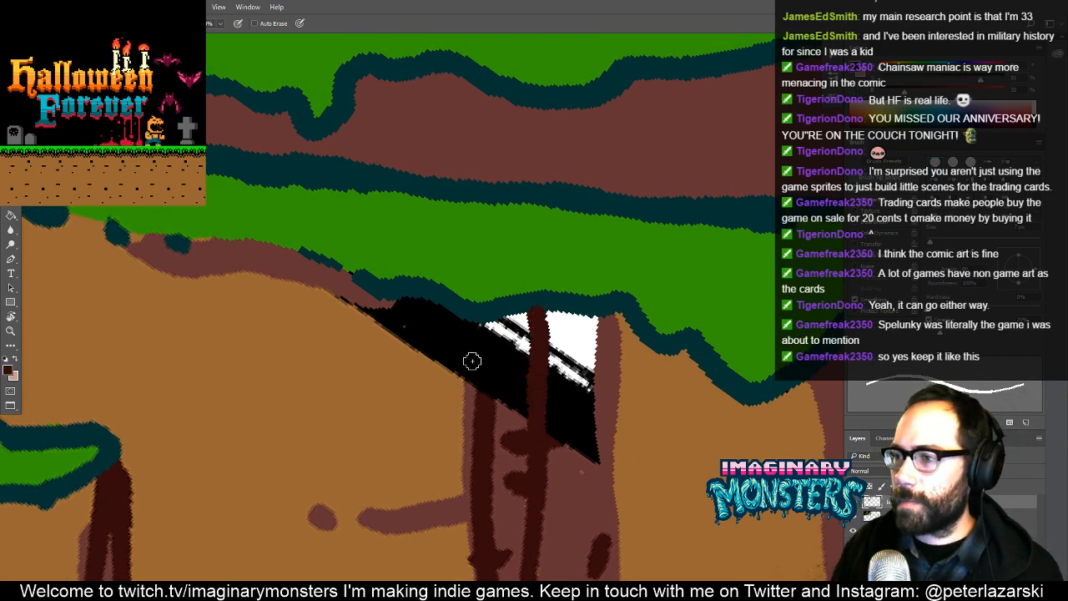
left_click_drag(481, 386, 489, 346)
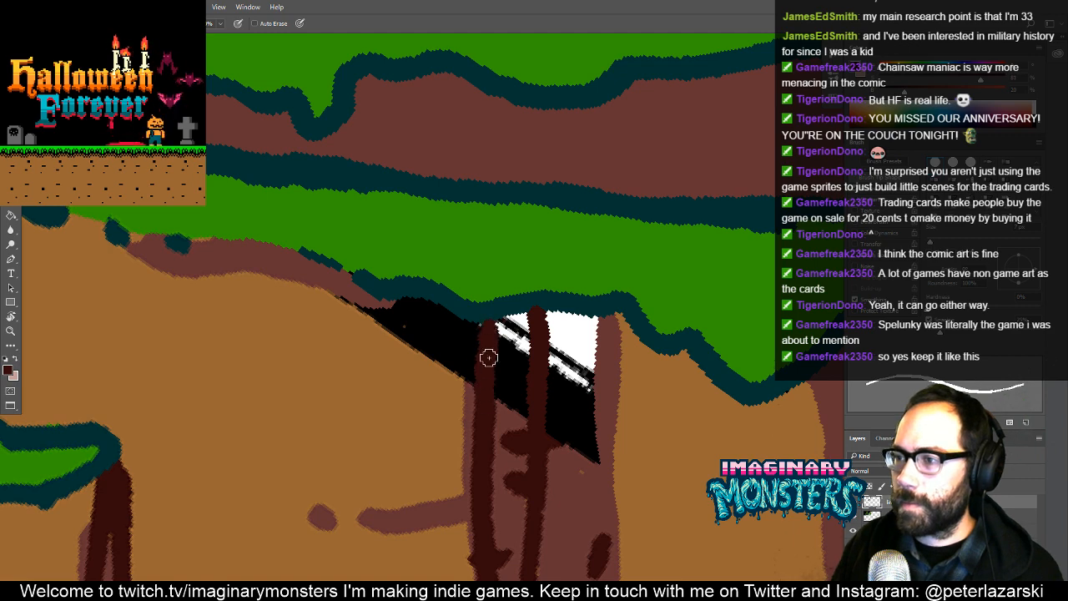
- Tidy the teal outline above the cracks and cover the black and white left inside the shaded rock column with reddish brown
left_click(494, 309, "alt")
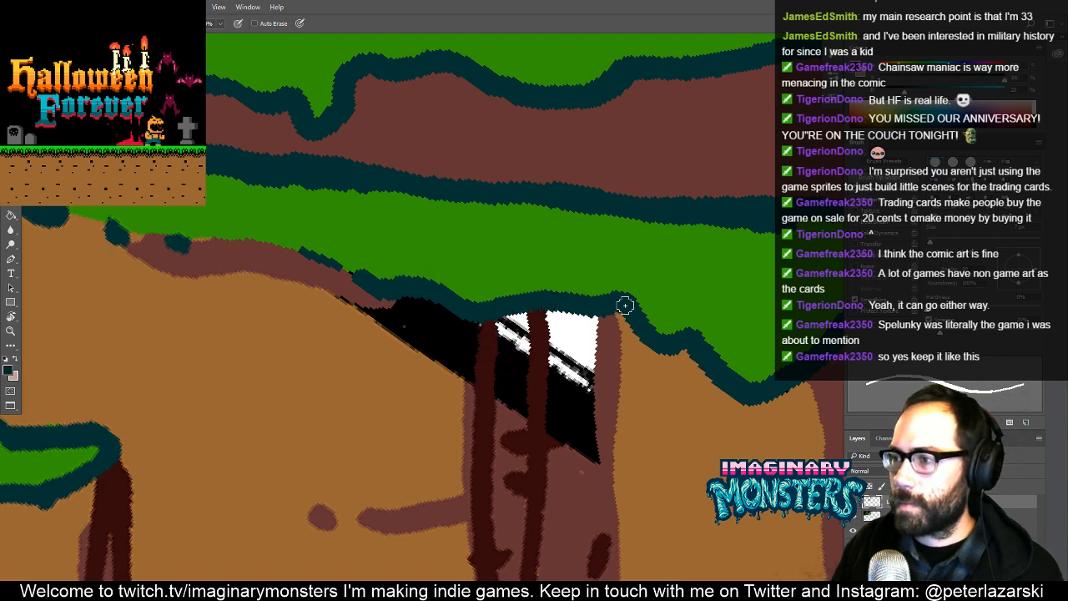
mouse_move(614, 343)
left_mouse_down()
mouse_move(558, 337)
mouse_move(537, 313)
mouse_move(426, 318)
mouse_move(418, 369)
mouse_move(467, 378)
mouse_move(450, 361)
left_mouse_up()
left_click(552, 326, "alt")
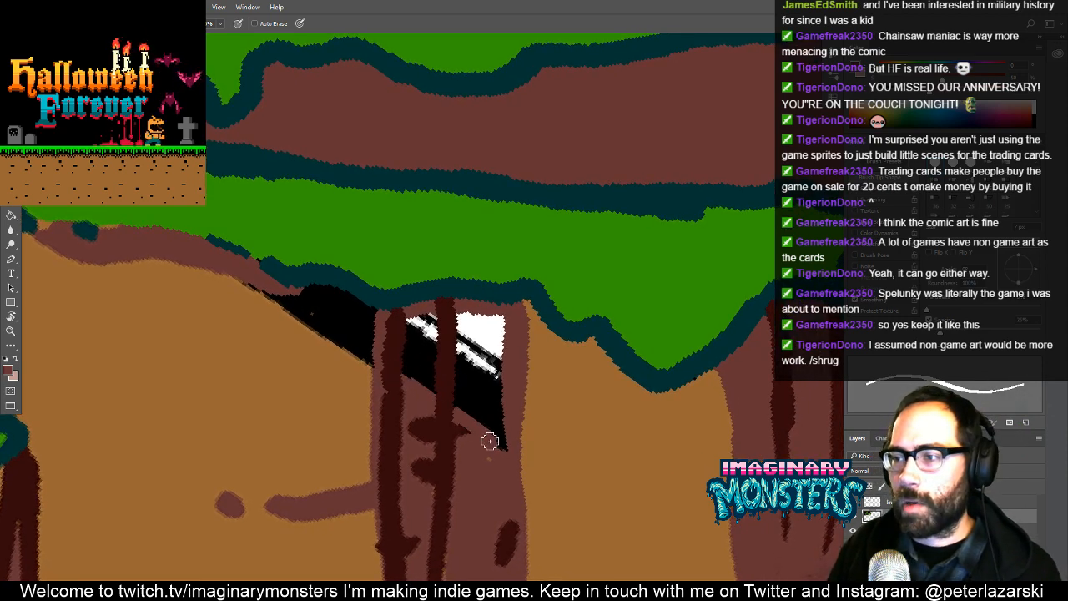
mouse_move(507, 449)
left_mouse_down()
mouse_move(498, 322)
mouse_move(408, 322)
mouse_move(409, 374)
mouse_move(414, 334)
mouse_move(437, 392)
mouse_move(499, 431)
mouse_move(458, 337)
mouse_move(491, 346)
left_mouse_up()
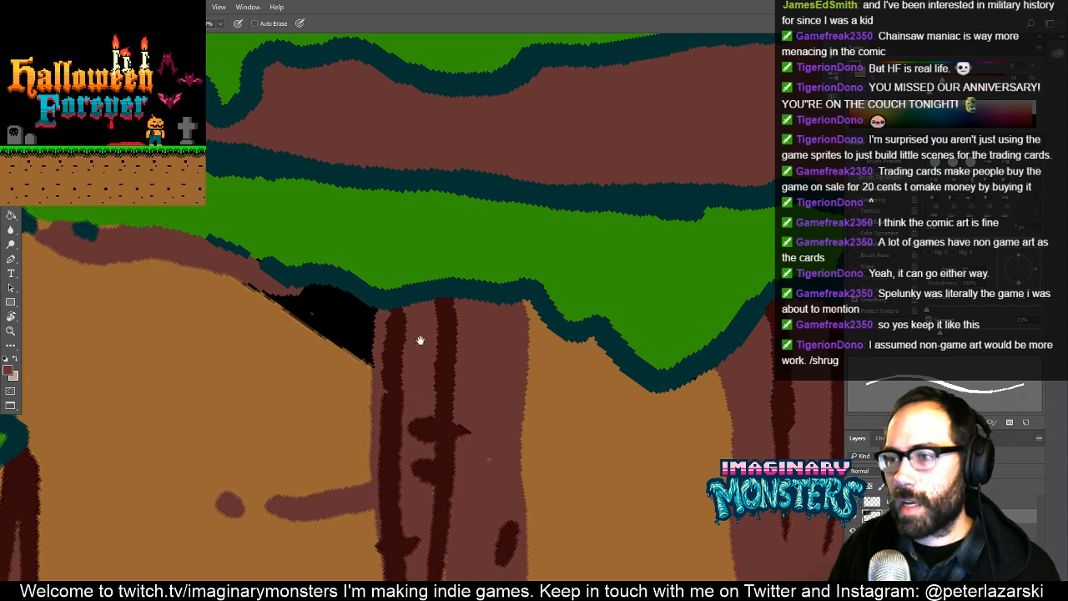
- Cover the last black wedge beside the shaded column with light brown and touch up the green where the ledge outline breaks
left_click_drag(419, 339, 503, 359)
left_click(422, 375, "alt")
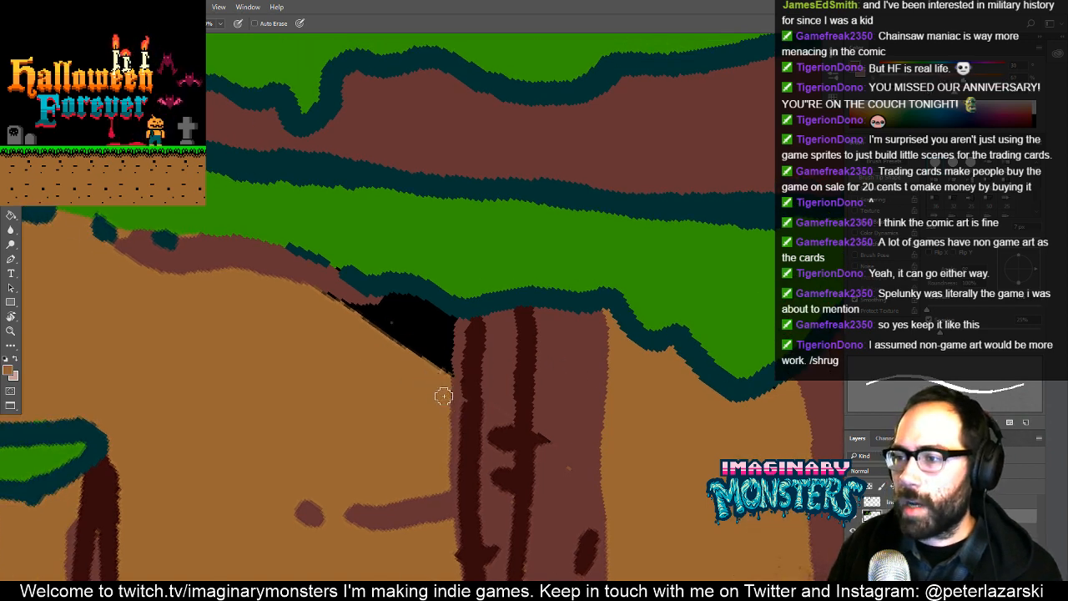
mouse_move(443, 396)
left_mouse_down()
mouse_move(445, 318)
mouse_move(390, 296)
mouse_move(352, 309)
mouse_move(313, 297)
mouse_move(417, 367)
left_mouse_up()
left_click(340, 263, "alt")
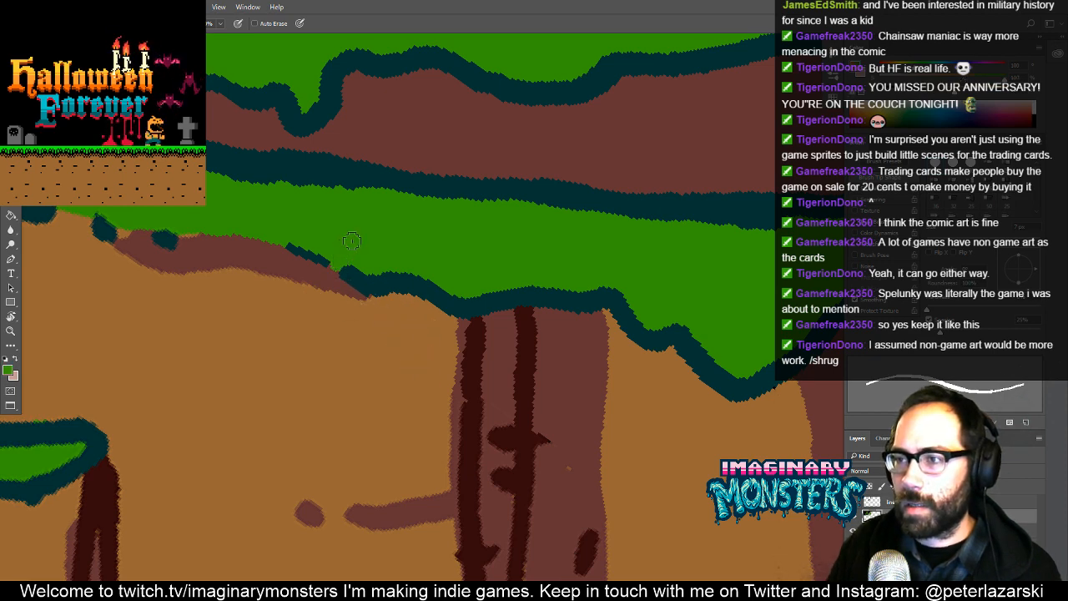
- Reshape the rounded upper tip of the tree foliage's dark green shadow into a narrow point
mouse_move(441, 327)
left_mouse_down()
mouse_move(528, 360)
mouse_move(544, 393)
mouse_move(545, 480)
left_mouse_up()
left_click(592, 394, "alt")
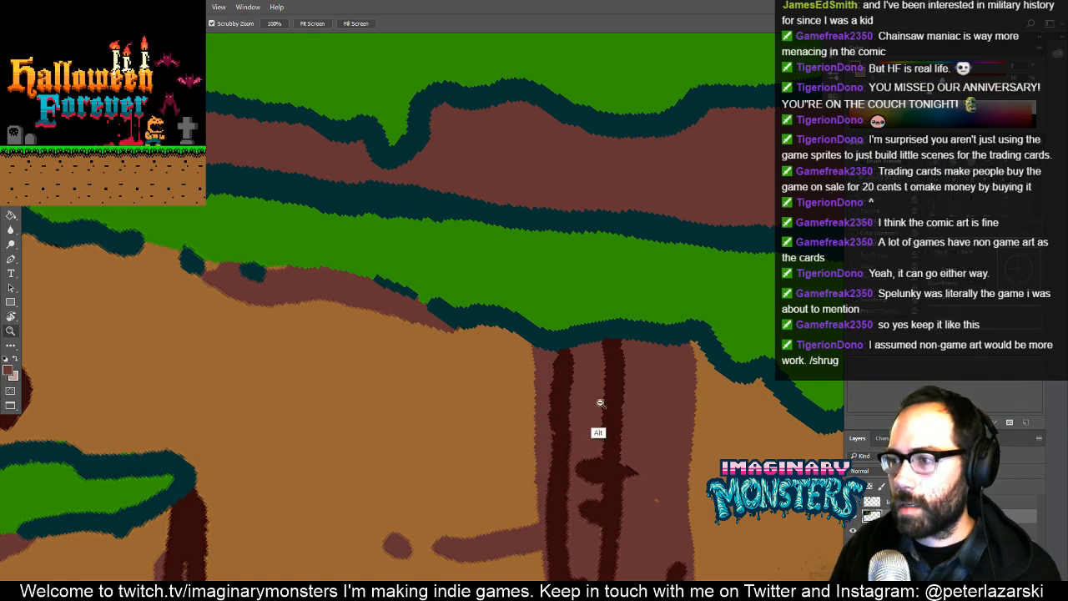
mouse_move(600, 403)
left_mouse_down()
mouse_move(552, 373)
mouse_move(511, 387)
left_mouse_up()
key("Escape")
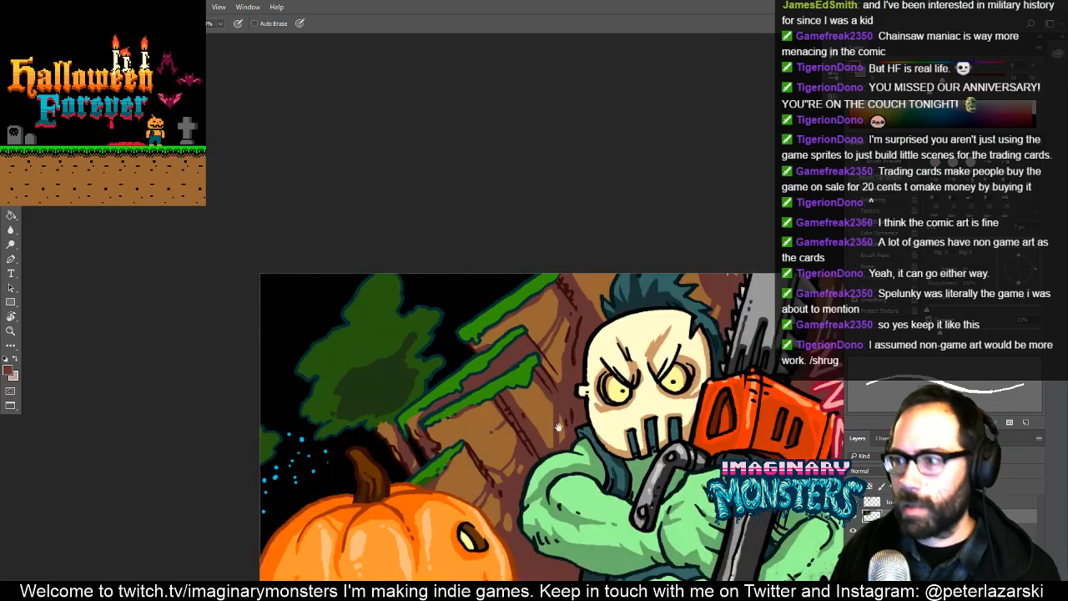
left_click_drag(559, 427, 580, 374)
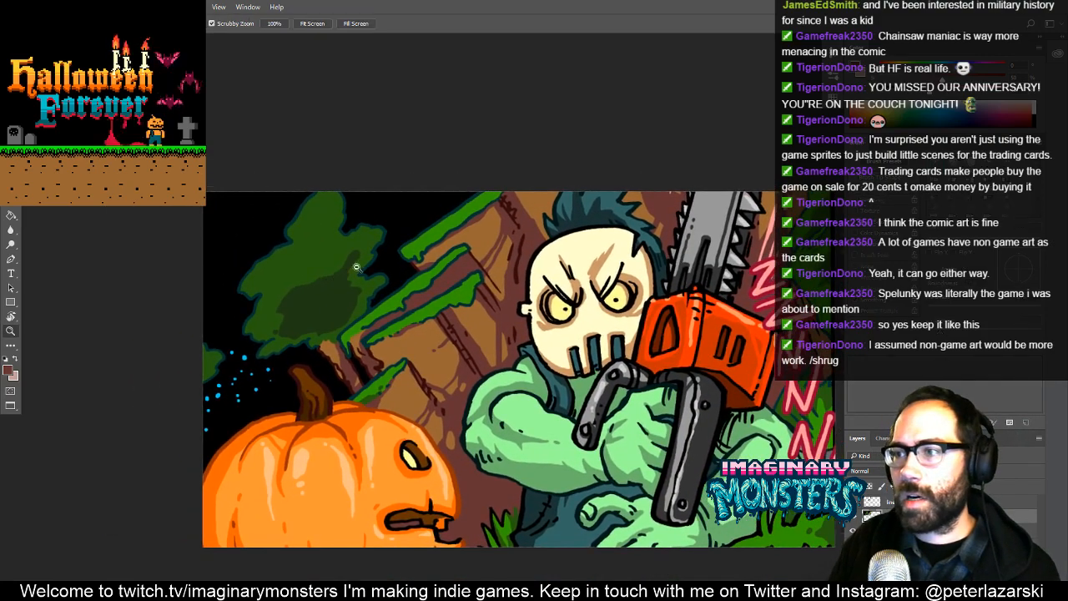
left_click_drag(357, 267, 412, 239)
left_click_drag(322, 288, 448, 339)
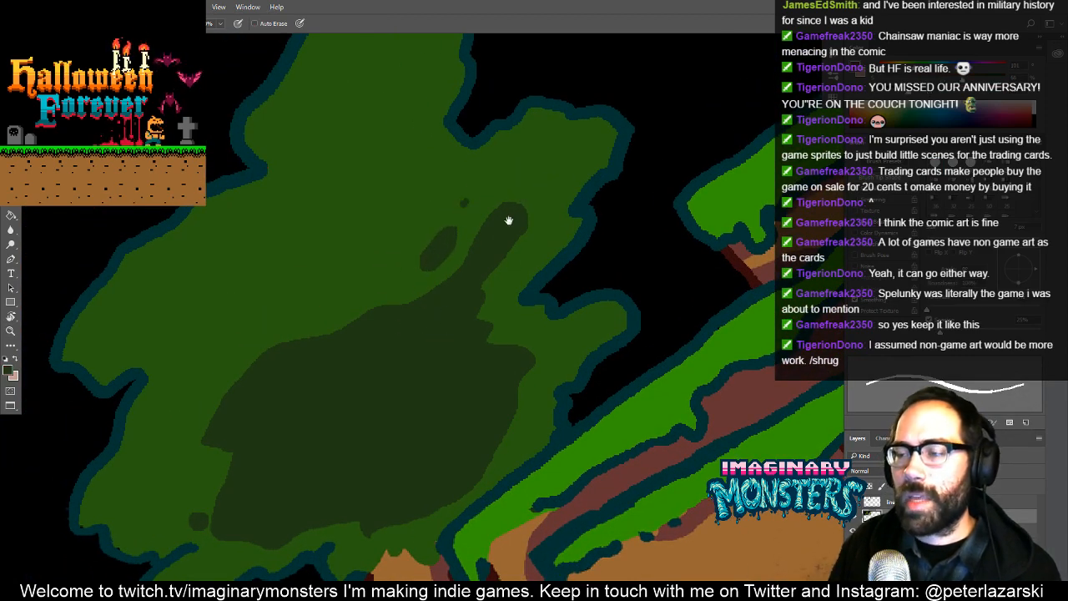
left_click_drag(508, 220, 472, 256)
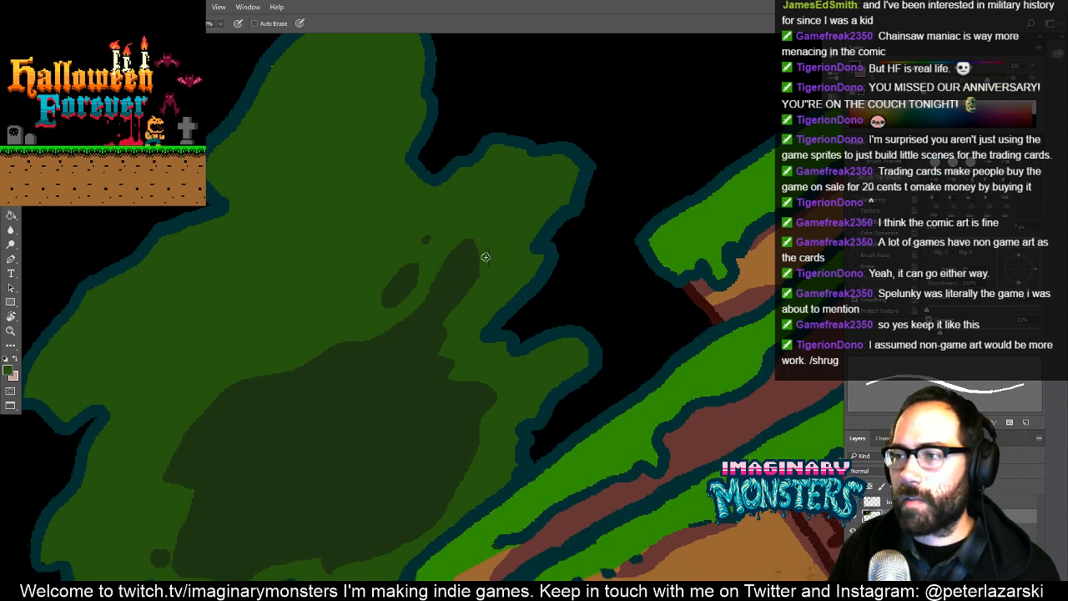
left_click(462, 284, "alt")
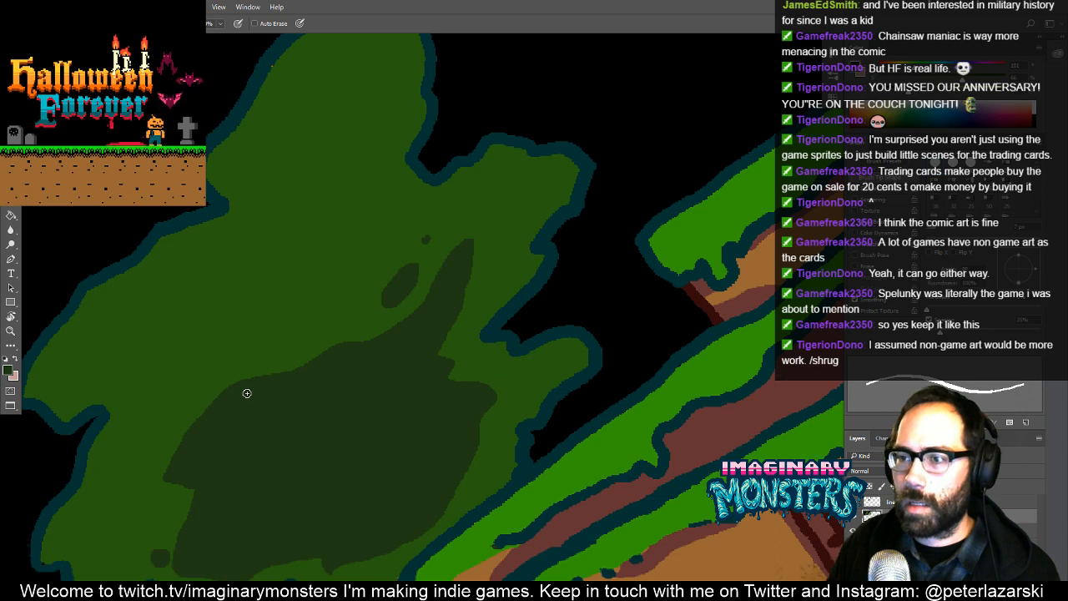
- Add a filled dark green bump to the upper side of the foliage shadow and a small oval blob beside it
mouse_move(246, 376)
left_mouse_down()
mouse_move(322, 310)
mouse_move(317, 366)
left_mouse_up()
key("g")
left_click(302, 357)
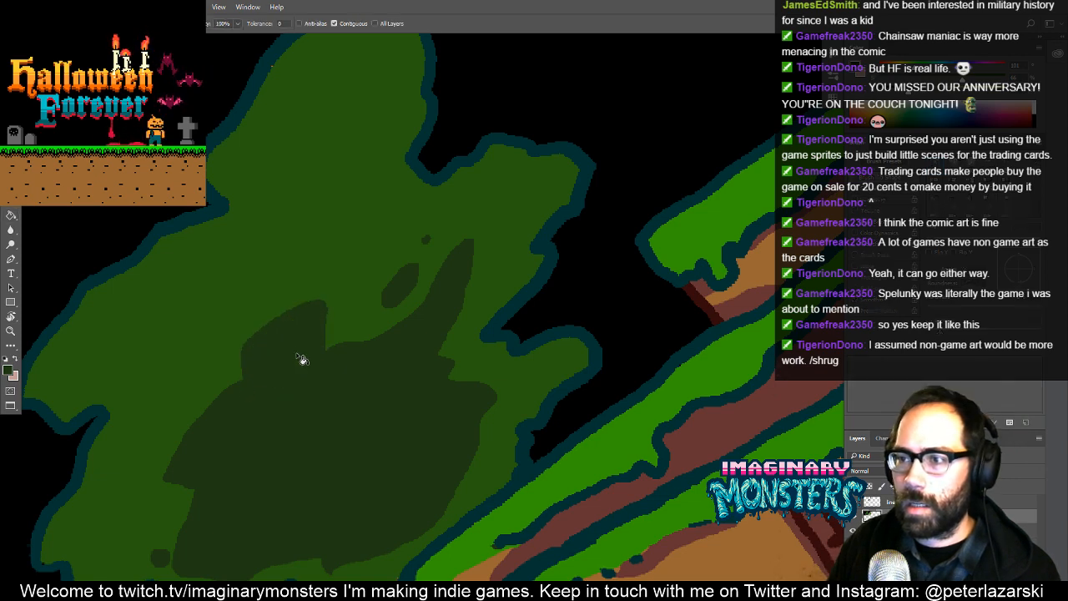
key("b")
left_click_drag(209, 380, 227, 363)
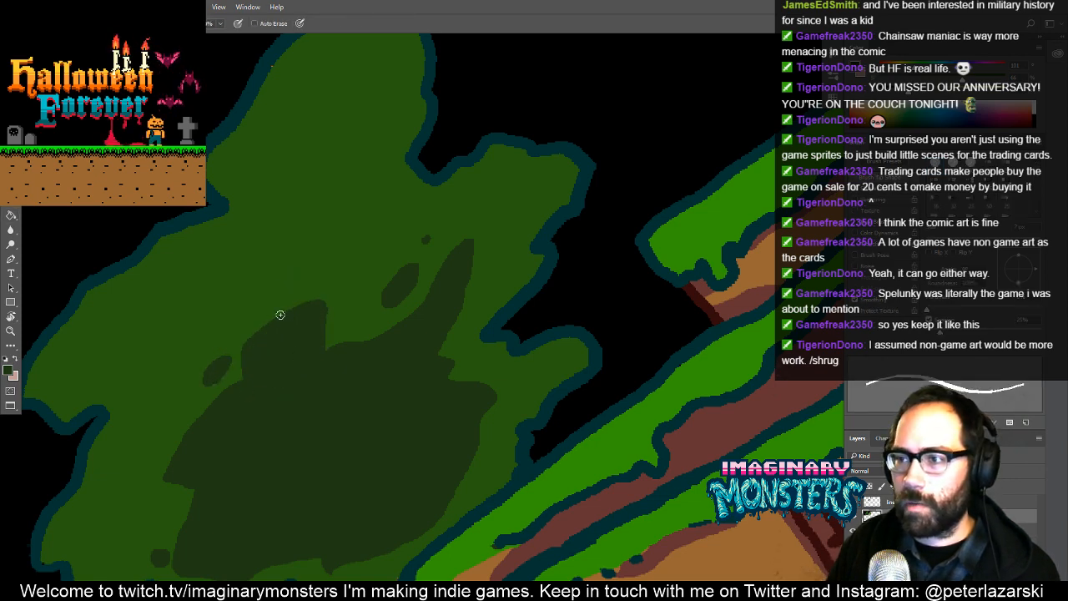
- Review the whole artwork, and examine the black strip beside the green foliage at the image's far edge
key("z")
left_click_drag(496, 291, 392, 355)
mouse_move(533, 354)
left_mouse_down()
mouse_move(468, 382)
mouse_move(425, 366)
left_mouse_up()
key("b")
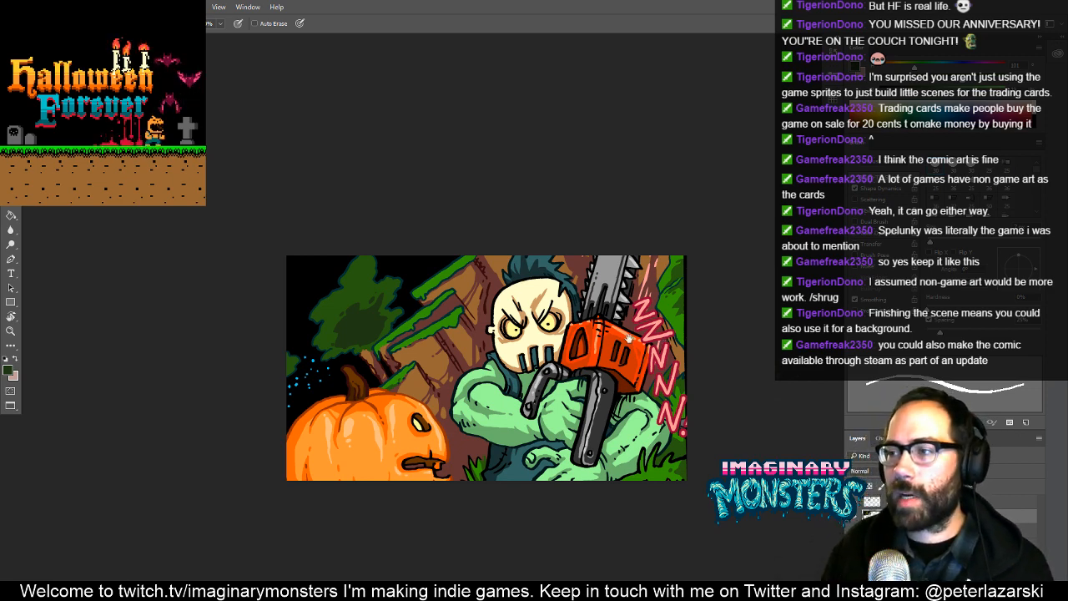
left_click_drag(629, 339, 476, 348)
left_click_drag(524, 285, 602, 229)
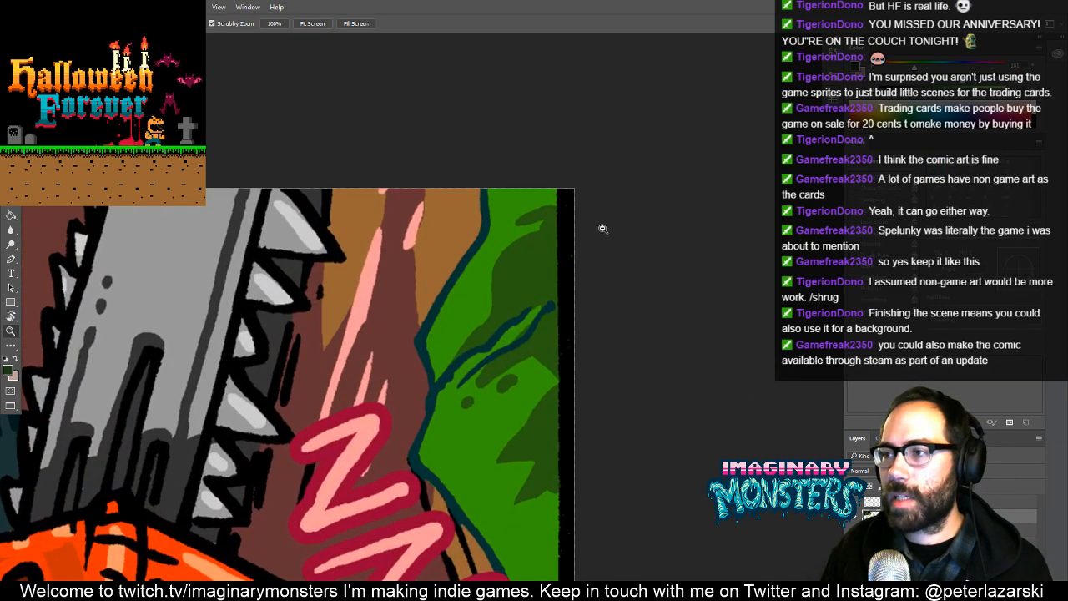
left_click_drag(554, 271, 521, 291)
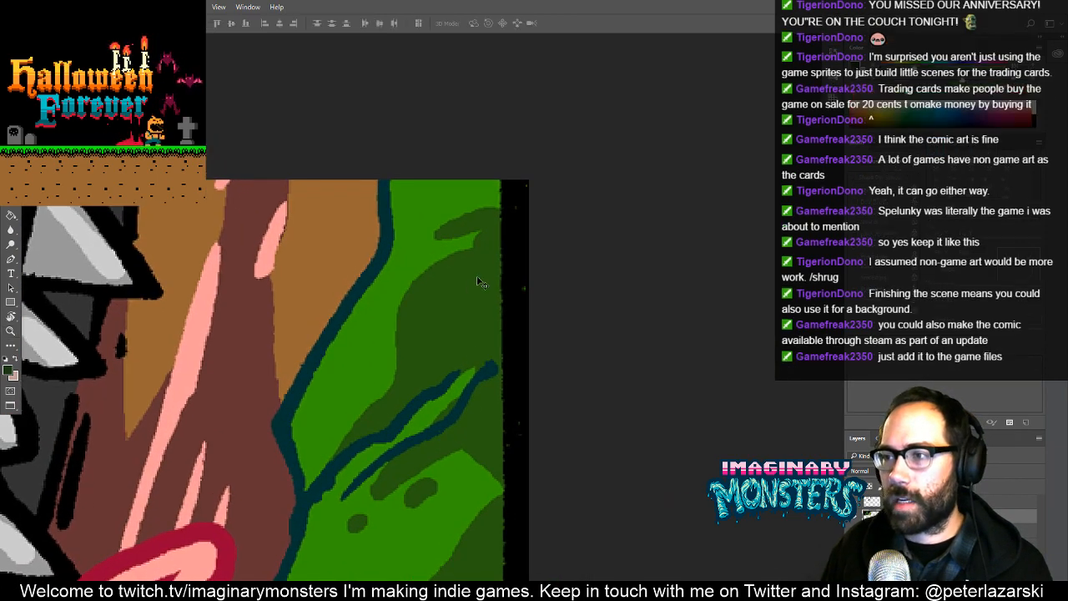
- Paint light and dark green over the black strip beside the upper foliage, carrying its shadow shapes out to the image edge
key("alt+v")
key("Escape")
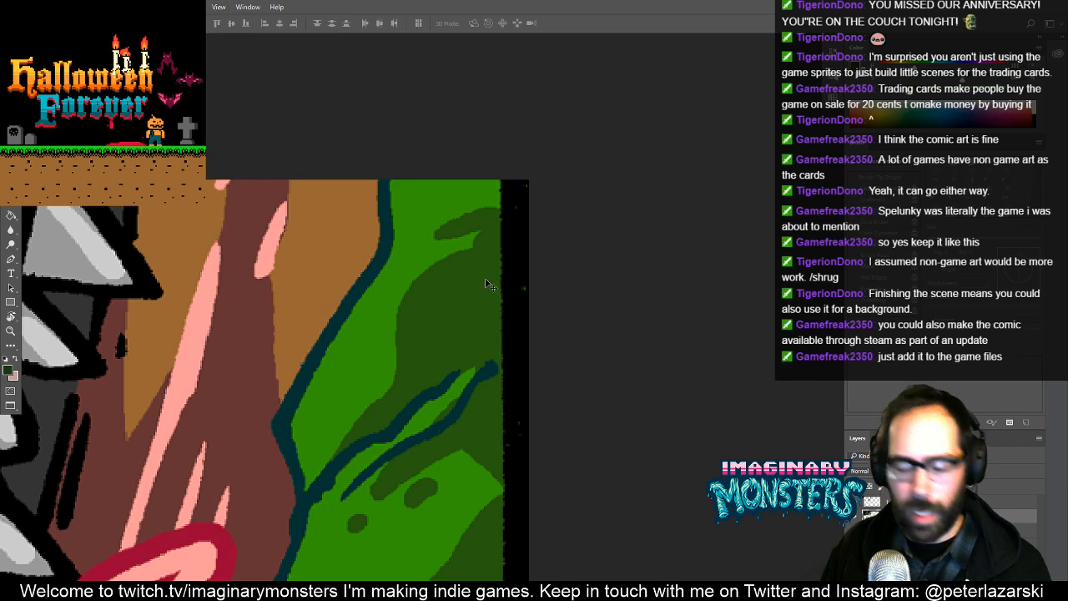
left_click(471, 286, "alt")
left_click_drag(467, 255, 431, 283)
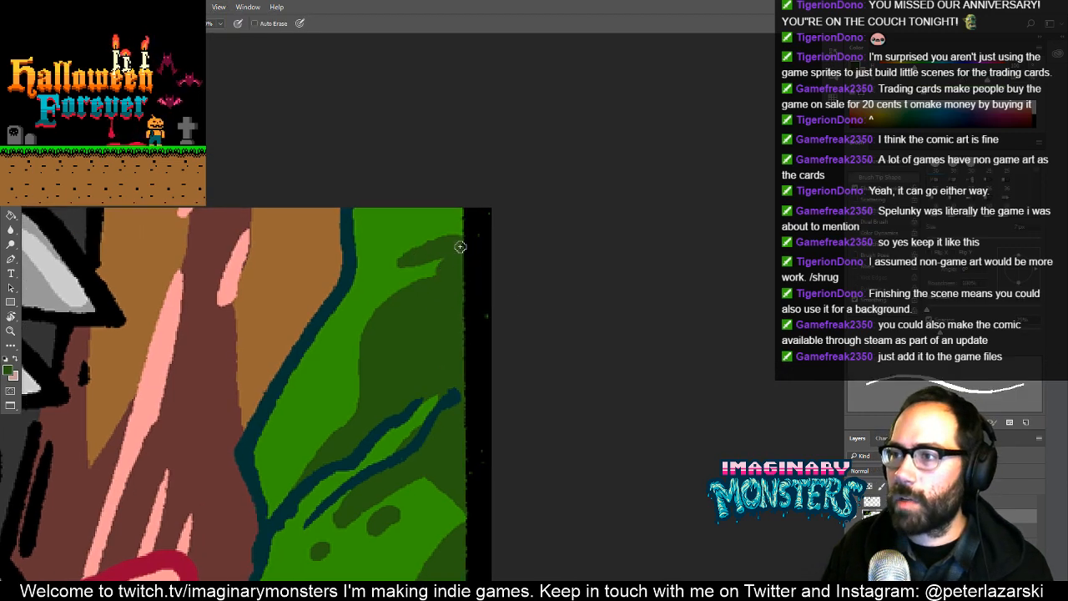
mouse_move(463, 247)
left_mouse_down()
mouse_move(507, 230)
mouse_move(513, 241)
mouse_move(491, 250)
mouse_move(508, 270)
mouse_move(451, 239)
mouse_move(503, 224)
mouse_move(461, 211)
mouse_move(455, 186)
left_mouse_up()
left_click(450, 247, "alt")
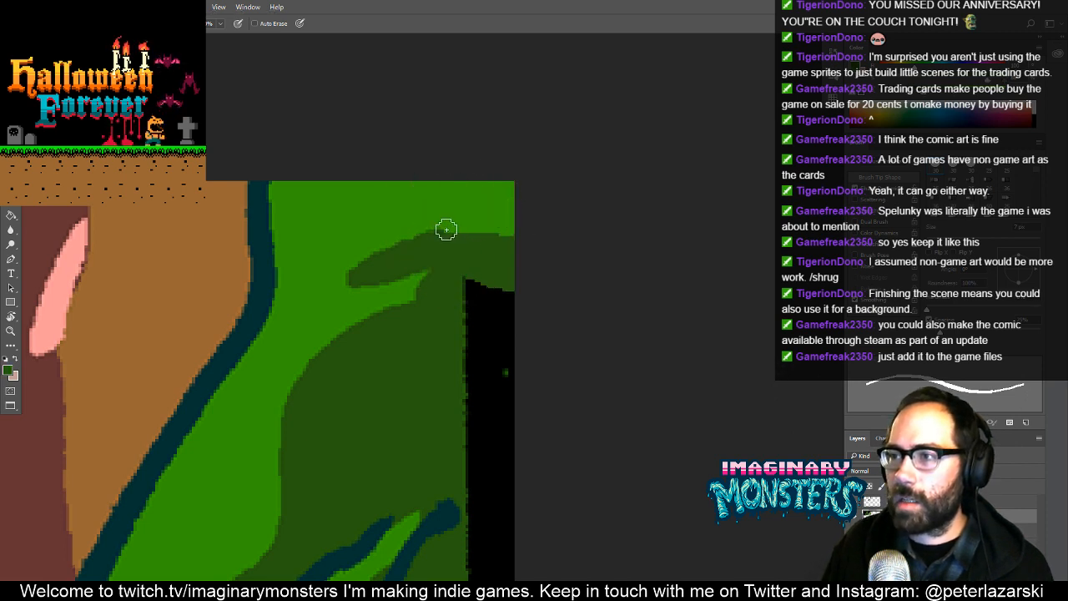
mouse_move(474, 291)
left_mouse_down()
mouse_move(406, 215)
mouse_move(443, 238)
mouse_move(418, 351)
mouse_move(437, 417)
mouse_move(437, 494)
mouse_move(429, 262)
mouse_move(445, 458)
mouse_move(417, 422)
mouse_move(453, 508)
mouse_move(460, 293)
mouse_move(437, 317)
mouse_move(453, 301)
mouse_move(432, 358)
mouse_move(460, 498)
mouse_move(506, 260)
left_mouse_up()
mouse_move(485, 286)
left_mouse_down()
mouse_move(506, 307)
mouse_move(494, 317)
mouse_move(507, 323)
mouse_move(524, 284)
mouse_move(493, 321)
mouse_move(491, 312)
mouse_move(512, 275)
left_mouse_up()
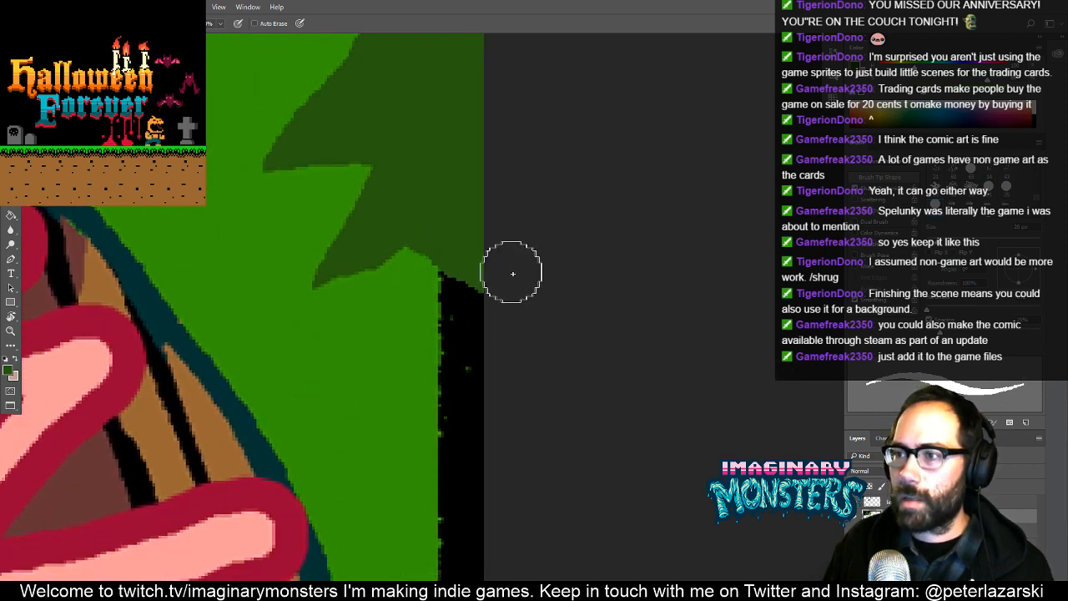
- Fill the black strip beside the lower foliage with light green down to the dark teal outline
left_click(429, 295, "alt")
mouse_move(432, 291)
left_mouse_down()
mouse_move(484, 312)
mouse_move(496, 353)
mouse_move(470, 313)
mouse_move(436, 409)
mouse_move(452, 499)
left_mouse_up()
mouse_move(436, 546)
left_mouse_down()
mouse_move(400, 260)
mouse_move(410, 197)
left_mouse_up()
mouse_move(429, 212)
left_mouse_down()
mouse_move(473, 249)
mouse_move(468, 199)
mouse_move(461, 254)
mouse_move(424, 245)
mouse_move(425, 272)
mouse_move(484, 399)
mouse_move(449, 387)
mouse_move(413, 353)
mouse_move(475, 398)
left_mouse_up()
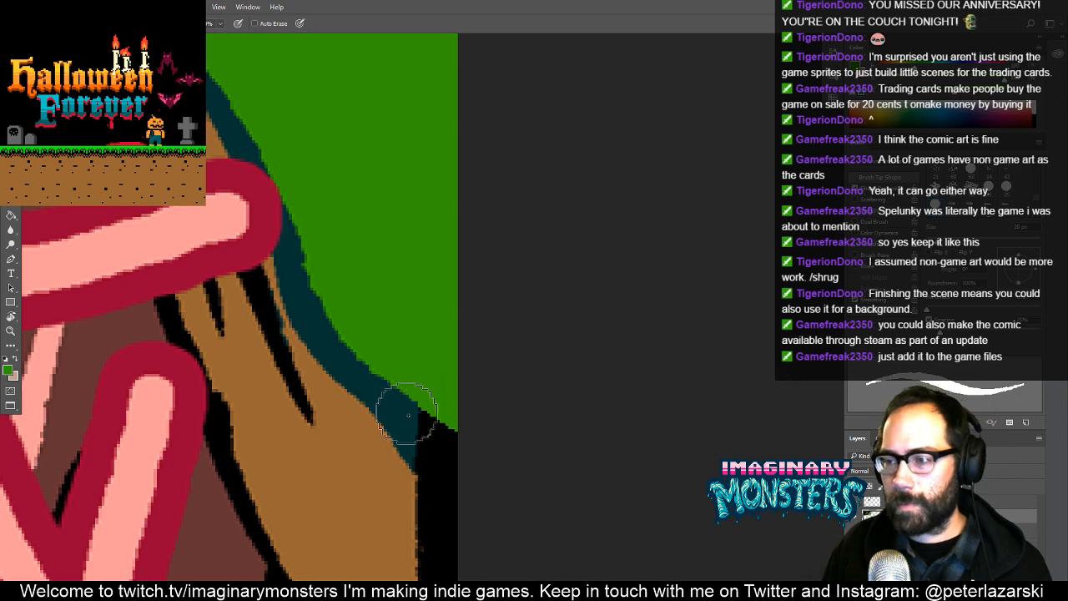
- Extend the foliage's dark teal lower outline diagonally across the black strip to the image edge with a smaller brush
key("bracketleft")
key("bracketleft")
left_click(401, 420, "alt")
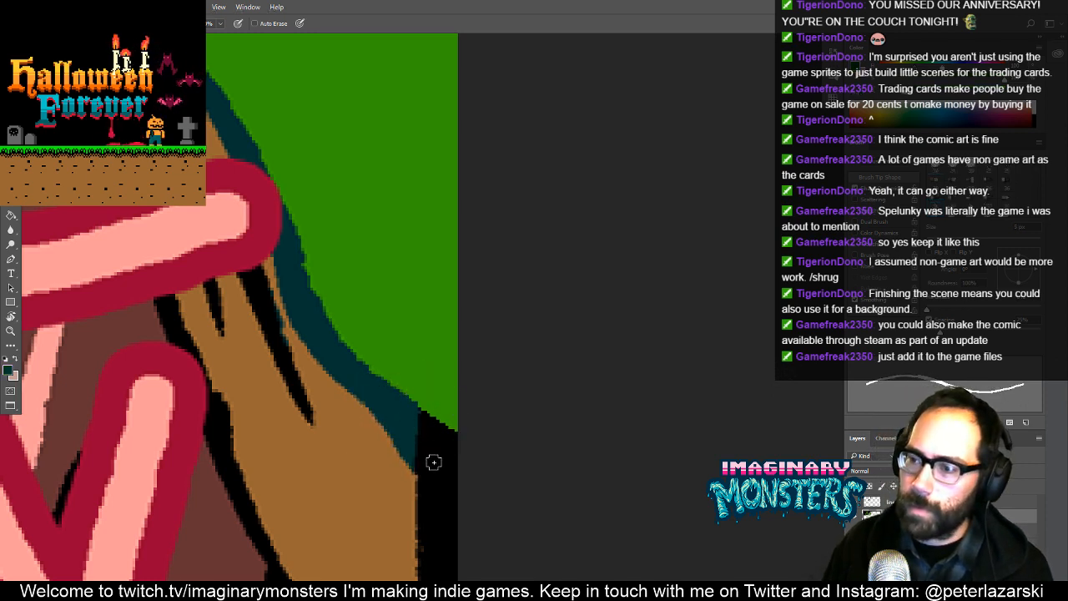
mouse_move(431, 460)
left_mouse_down()
mouse_move(466, 504)
mouse_move(407, 449)
mouse_move(467, 494)
mouse_move(401, 411)
mouse_move(463, 453)
mouse_move(410, 413)
mouse_move(459, 447)
mouse_move(437, 384)
mouse_move(458, 198)
left_mouse_up()
- Fill the black strip below the teal outline with light brown down to the lower foliage's pointed tip
left_click(422, 394, "alt")
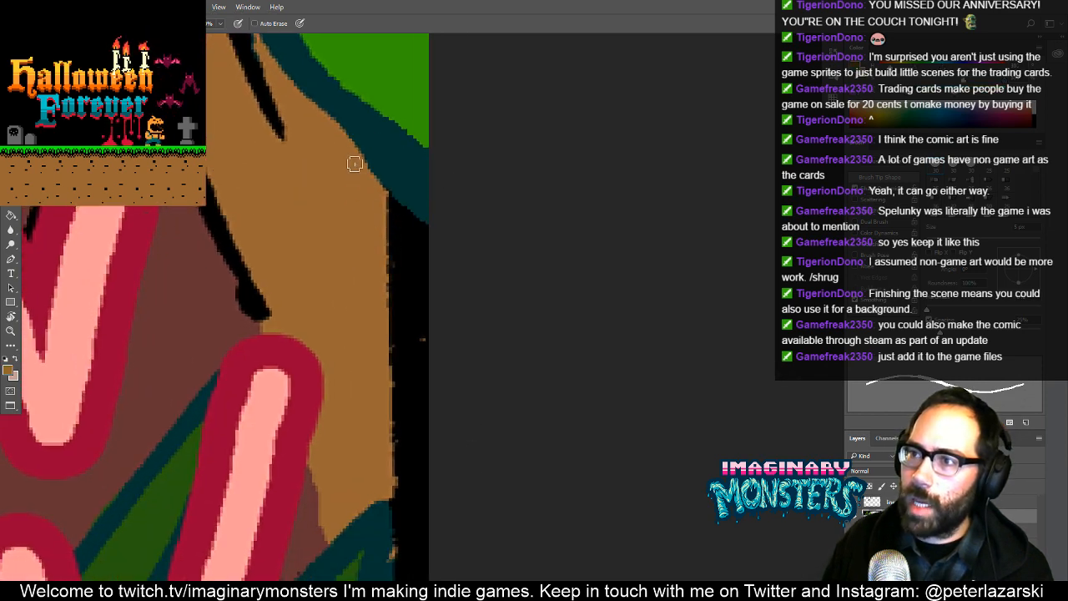
mouse_move(355, 163)
left_mouse_down()
mouse_move(470, 265)
mouse_move(363, 181)
left_mouse_up()
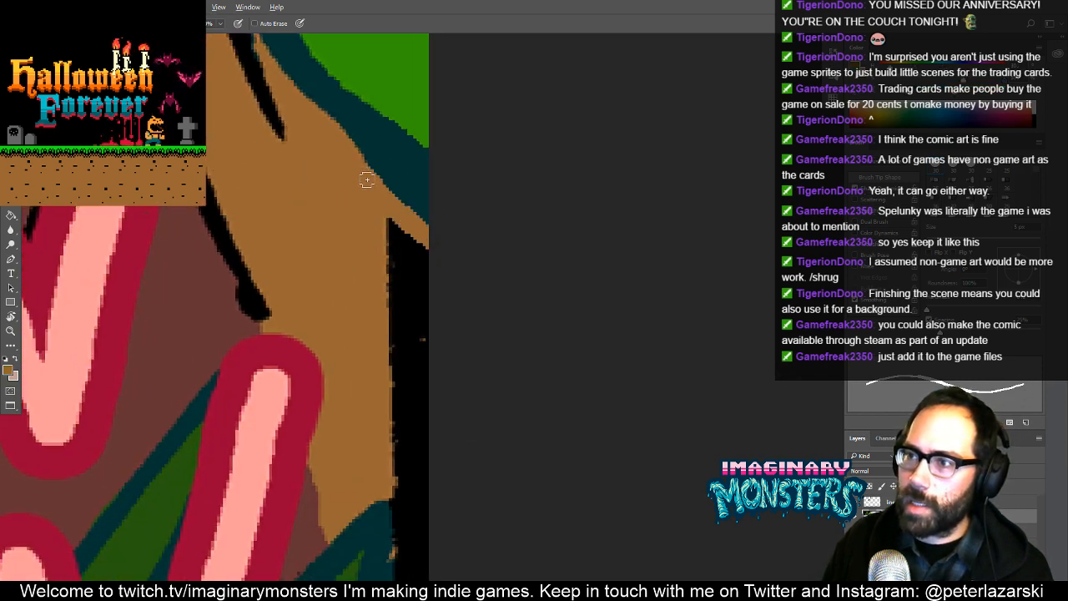
left_click(381, 200, "alt")
left_click_drag(396, 223, 431, 301)
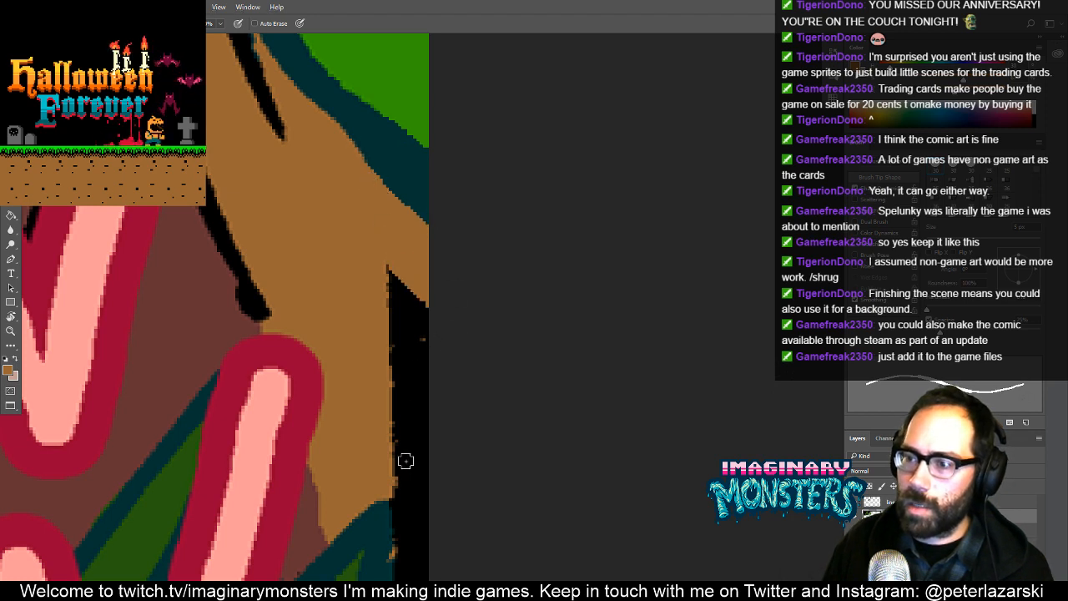
left_click_drag(401, 496, 439, 498)
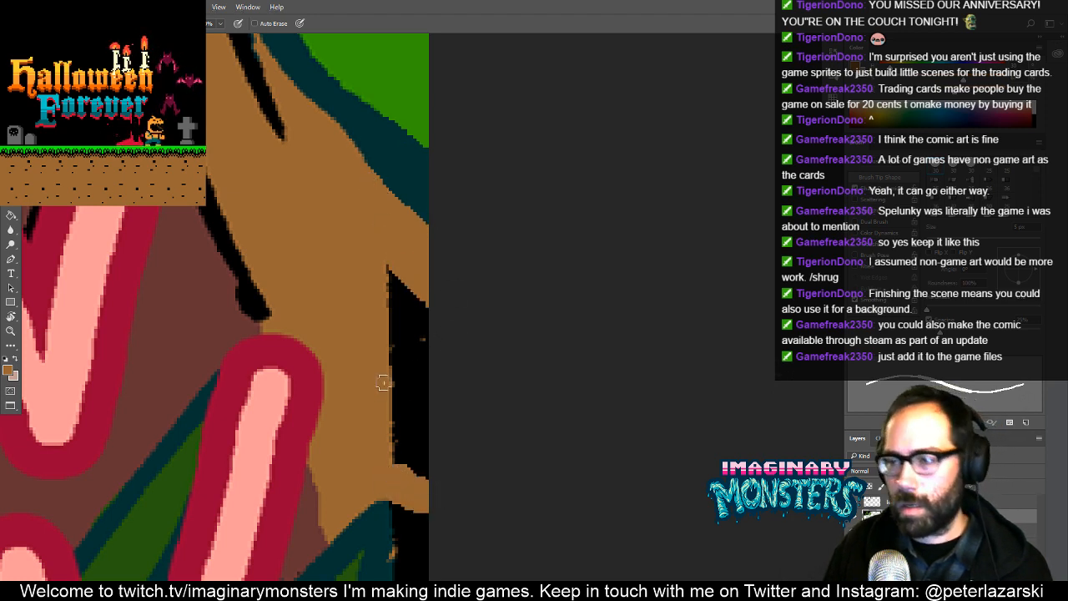
mouse_move(389, 274)
left_mouse_down()
mouse_move(422, 406)
mouse_move(406, 437)
left_mouse_up()
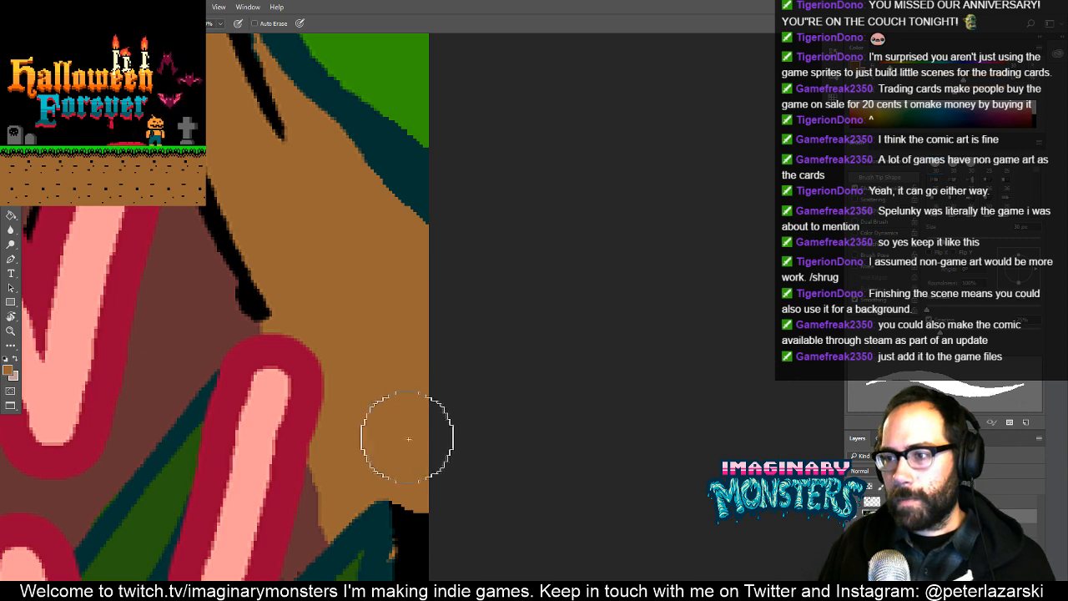
mouse_move(397, 482)
left_mouse_down()
mouse_move(500, 162)
mouse_move(489, 161)
mouse_move(462, 271)
left_mouse_up()
- Clean up the teal tip of the lower foliage outline and paint light brown over the black beside it
key("bracketleft")
key("bracketleft")
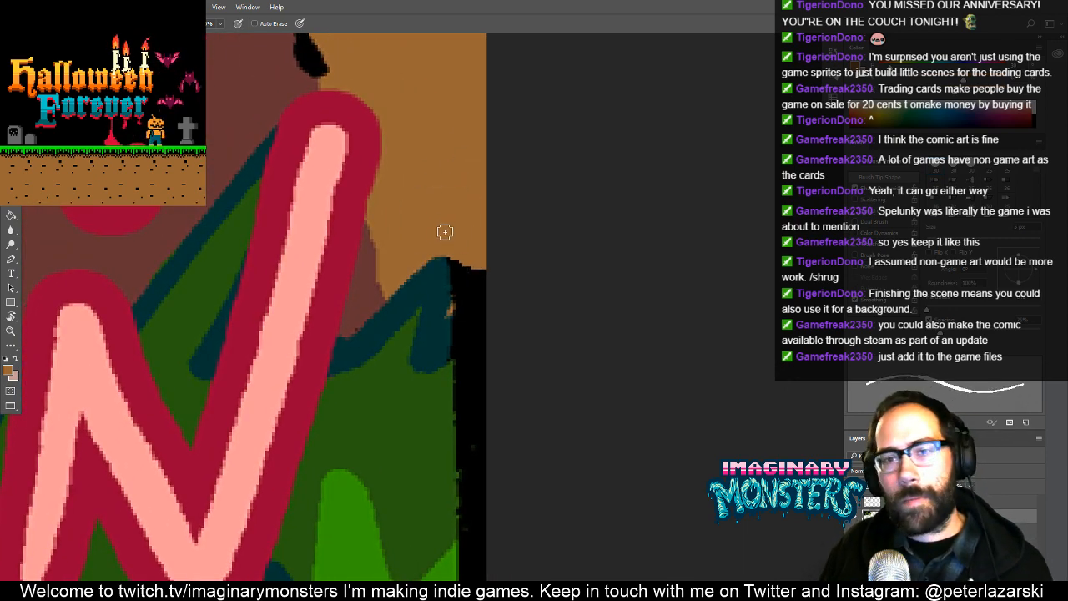
mouse_move(455, 218)
left_mouse_down()
mouse_move(460, 262)
mouse_move(446, 309)
mouse_move(406, 300)
left_mouse_up()
left_click(384, 346, "alt")
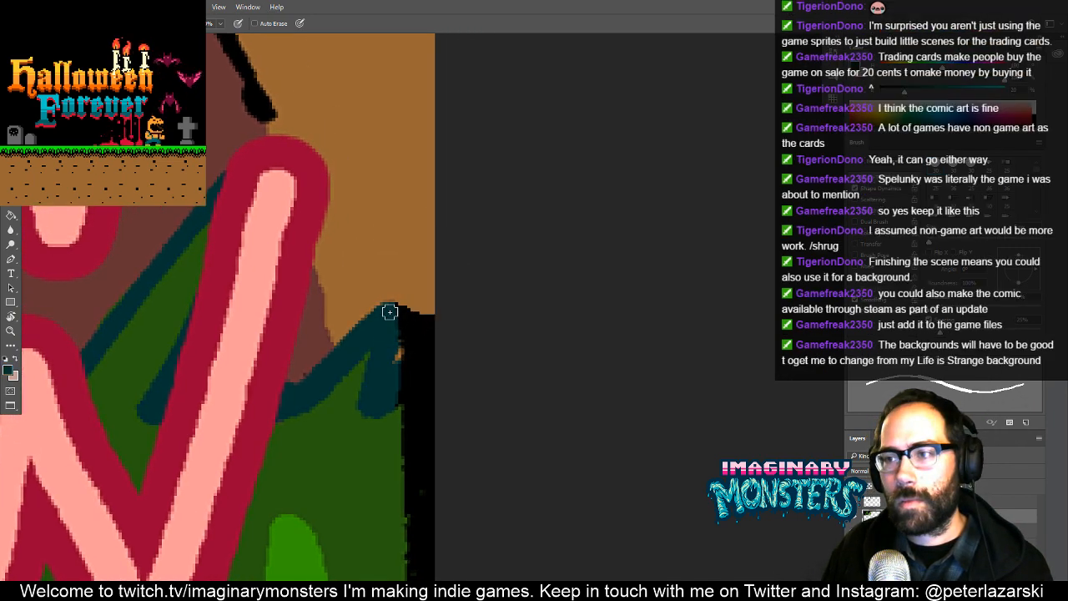
left_click(392, 337, "alt")
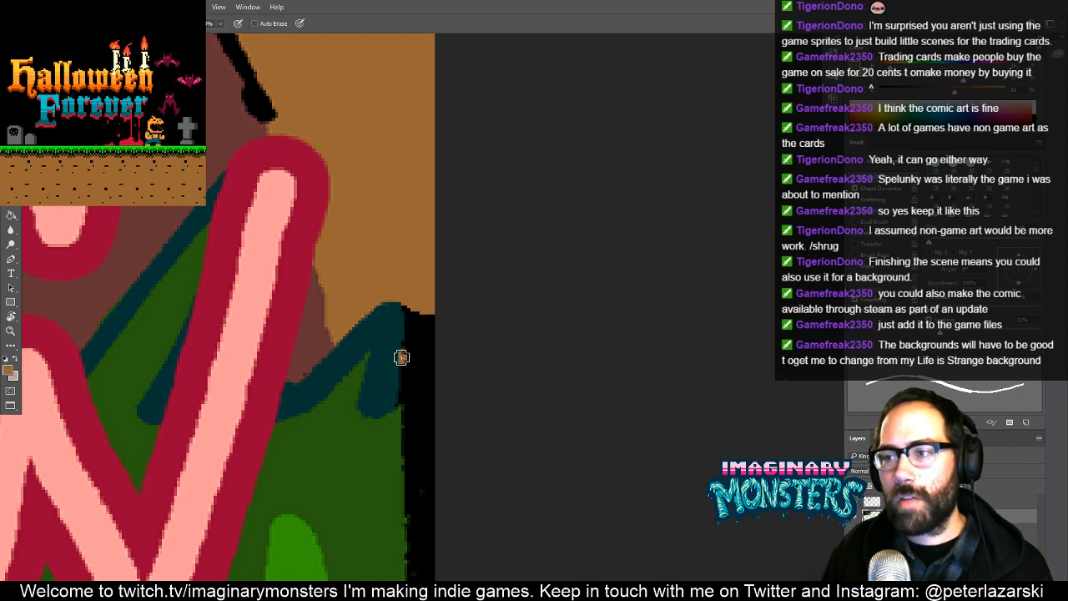
left_click_drag(402, 357, 400, 296)
left_click(387, 321, "alt")
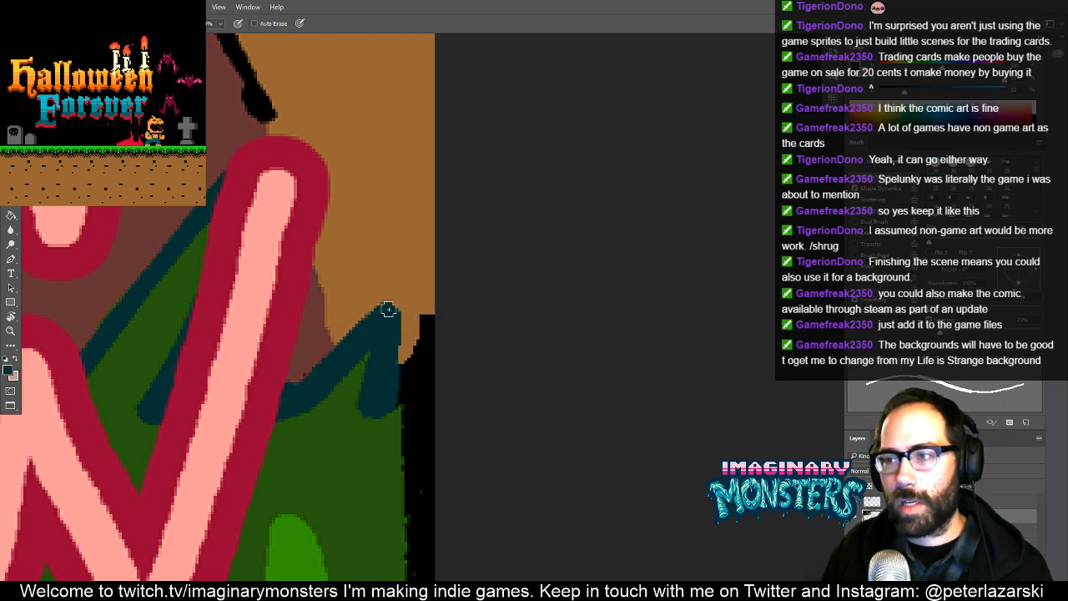
left_click_drag(384, 356, 420, 342)
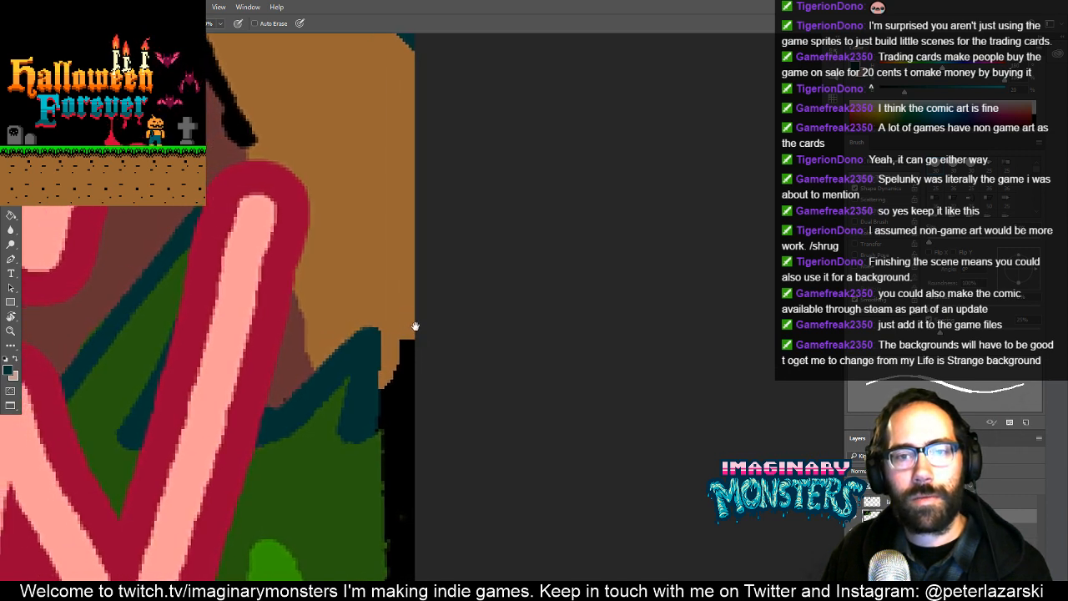
- Continue the teal outline as a zigzag up to the image edge and touch up the brown notch above it
left_click(369, 425, "alt")
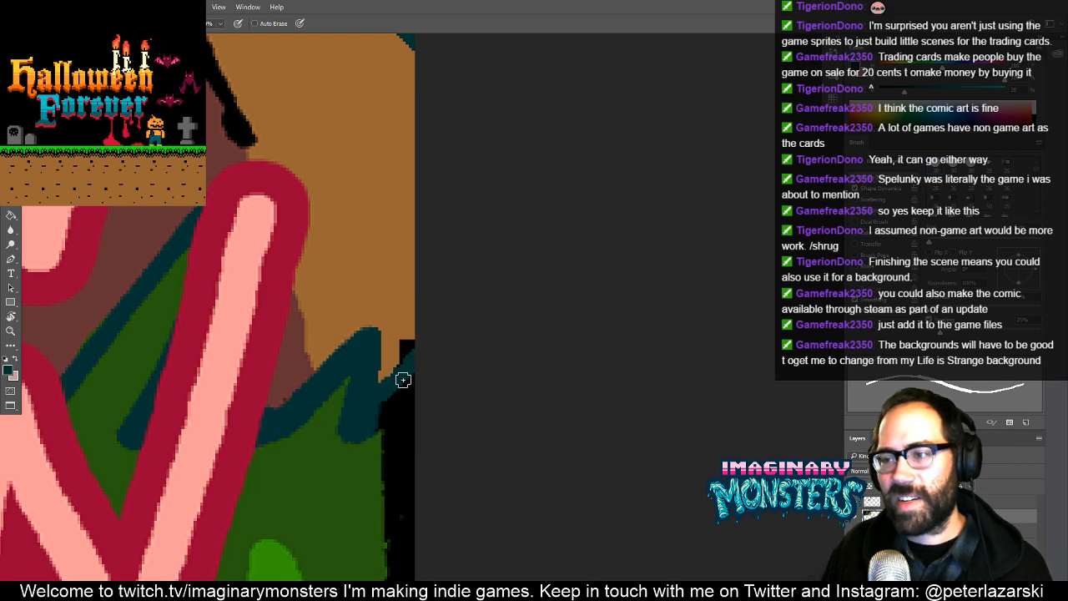
left_click_drag(403, 380, 422, 383)
left_click(397, 348, "alt")
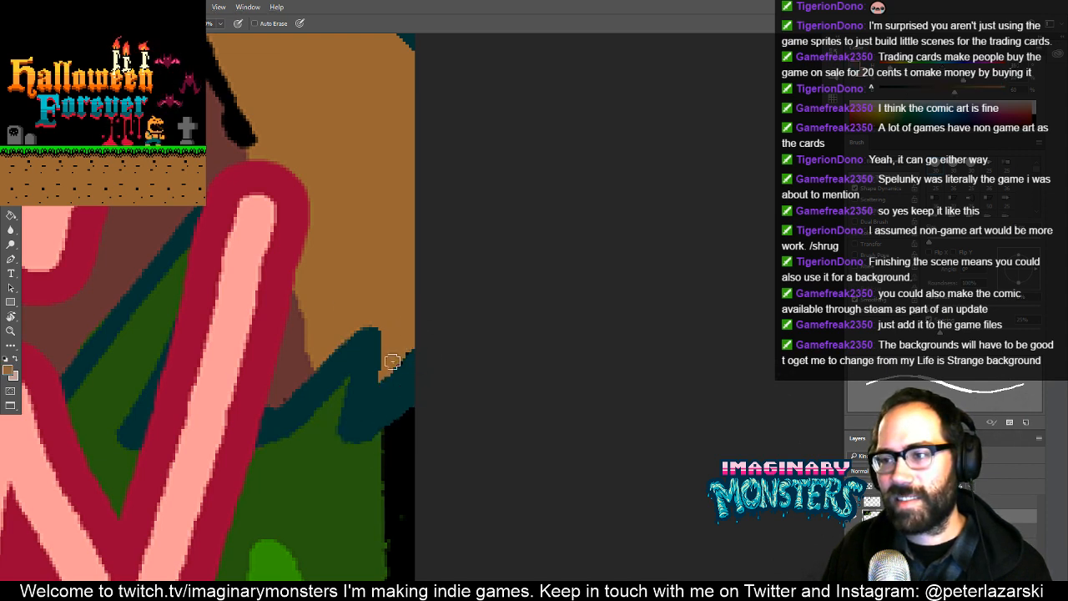
left_click(383, 400, "alt")
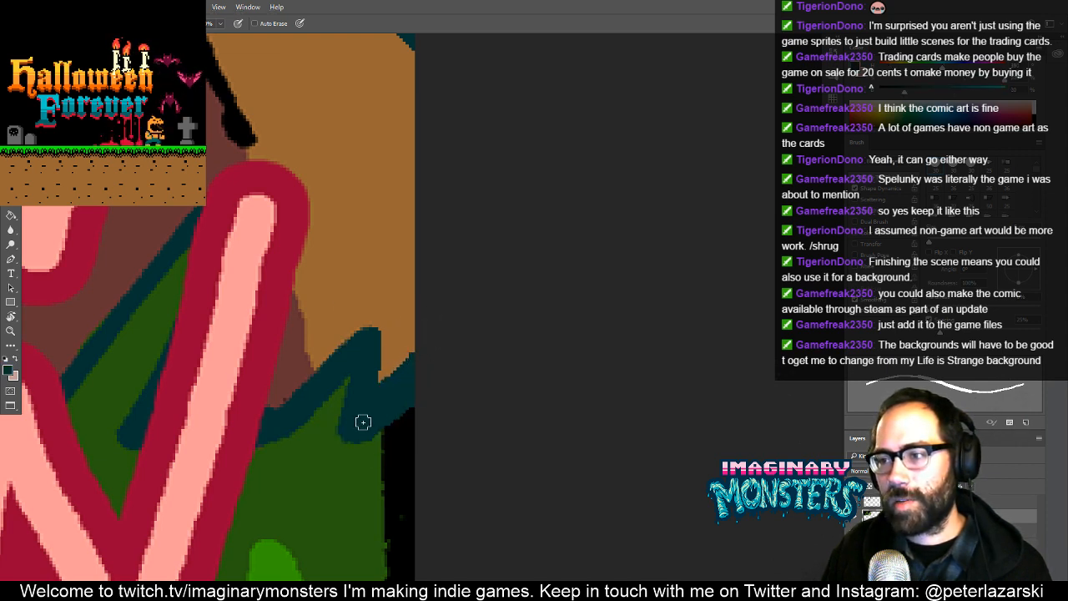
left_click_drag(417, 386, 451, 317)
left_click(450, 297, "alt")
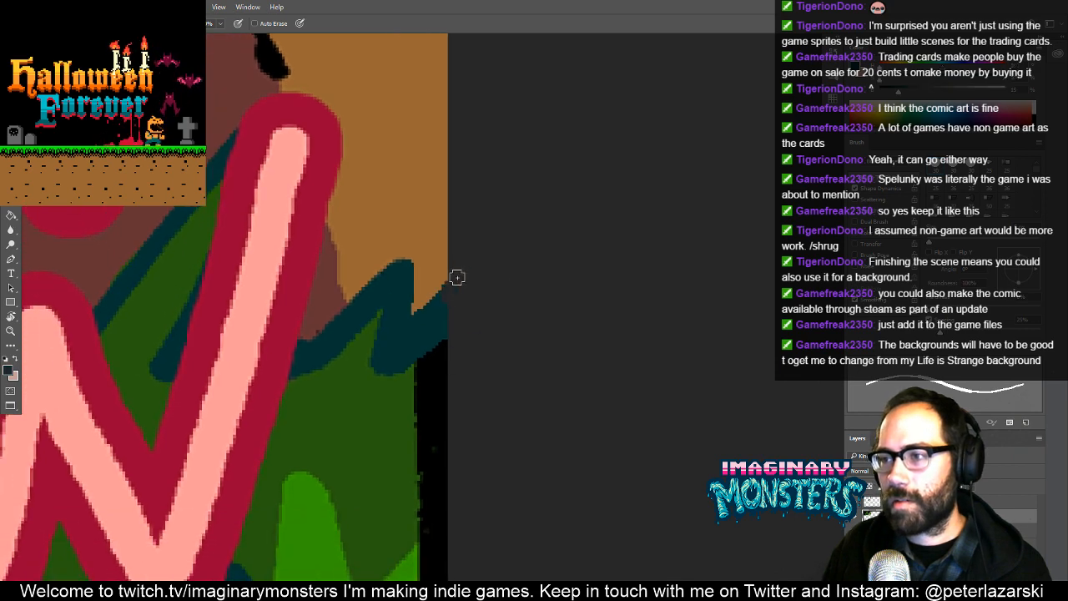
- Fill the black strip below the zigzag outline with dark green and extend the light green leaf to the image edge
left_click(436, 337, "alt")
mouse_move(431, 367)
left_mouse_down()
mouse_move(472, 253)
mouse_move(526, 202)
mouse_move(462, 277)
mouse_move(470, 298)
mouse_move(510, 297)
mouse_move(517, 338)
mouse_move(463, 419)
left_mouse_up()
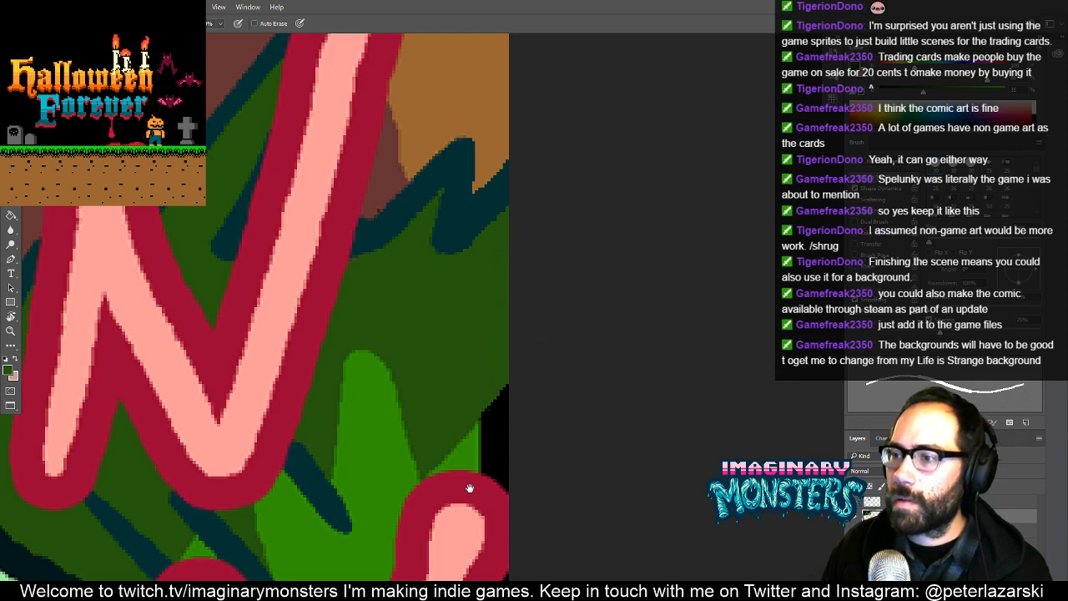
left_click_drag(470, 488, 474, 321)
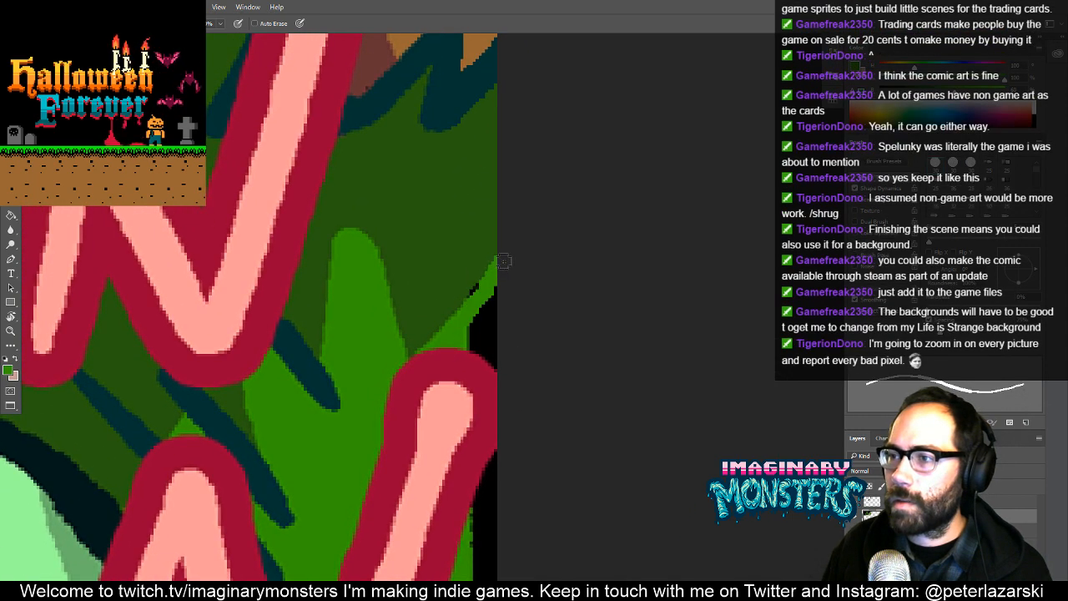
left_click(449, 307, "alt")
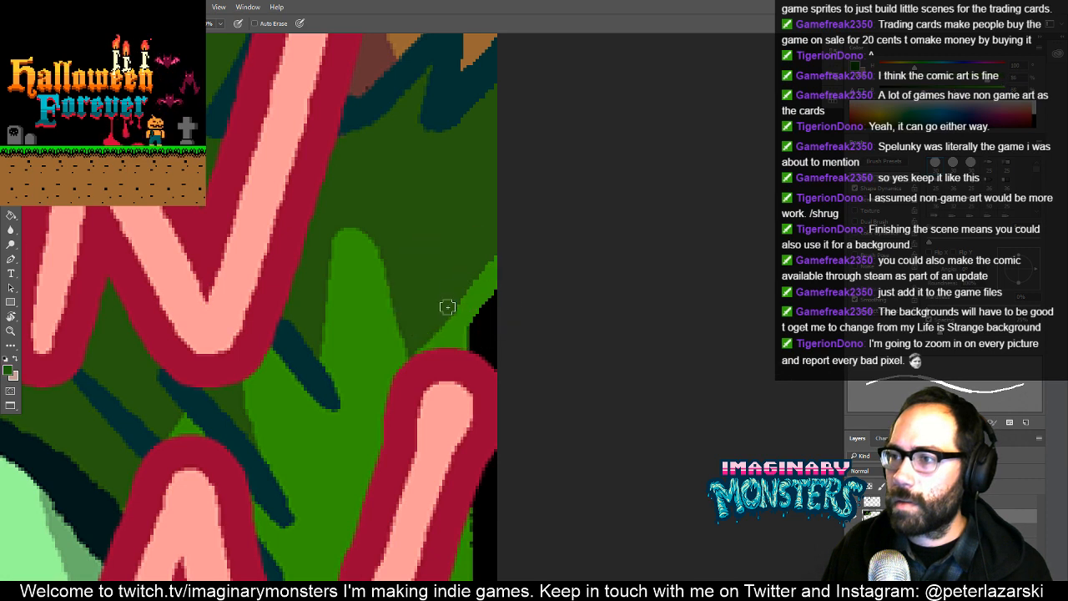
left_click_drag(447, 306, 499, 248)
left_click(466, 314, "alt")
left_click_drag(507, 286, 492, 331)
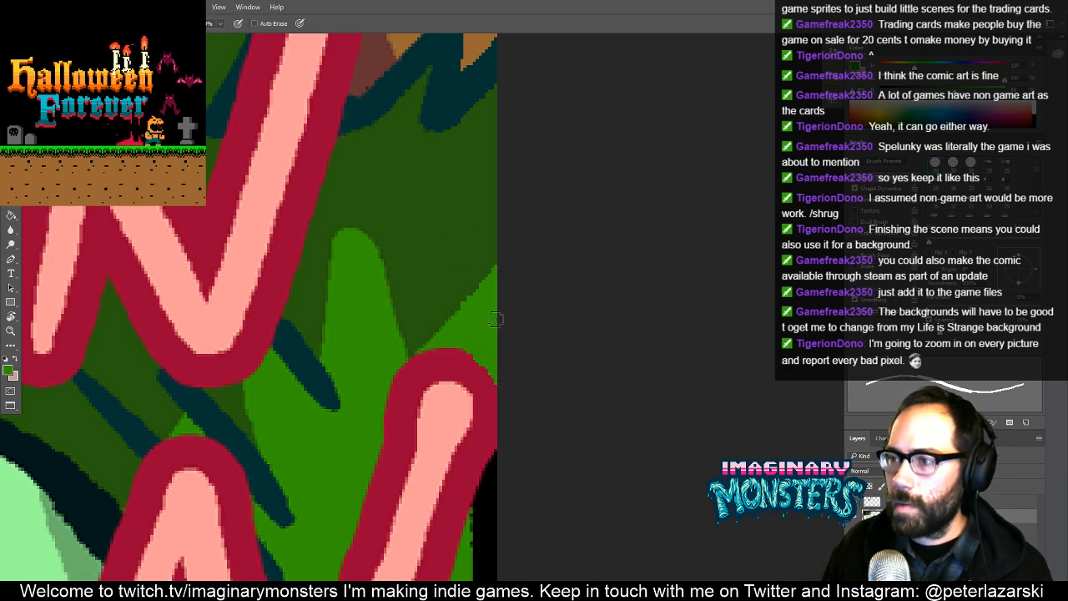
- Touch up the red lettering border and cover the black strip beside the slanted letter stroke with light green
left_click(459, 357, "alt")
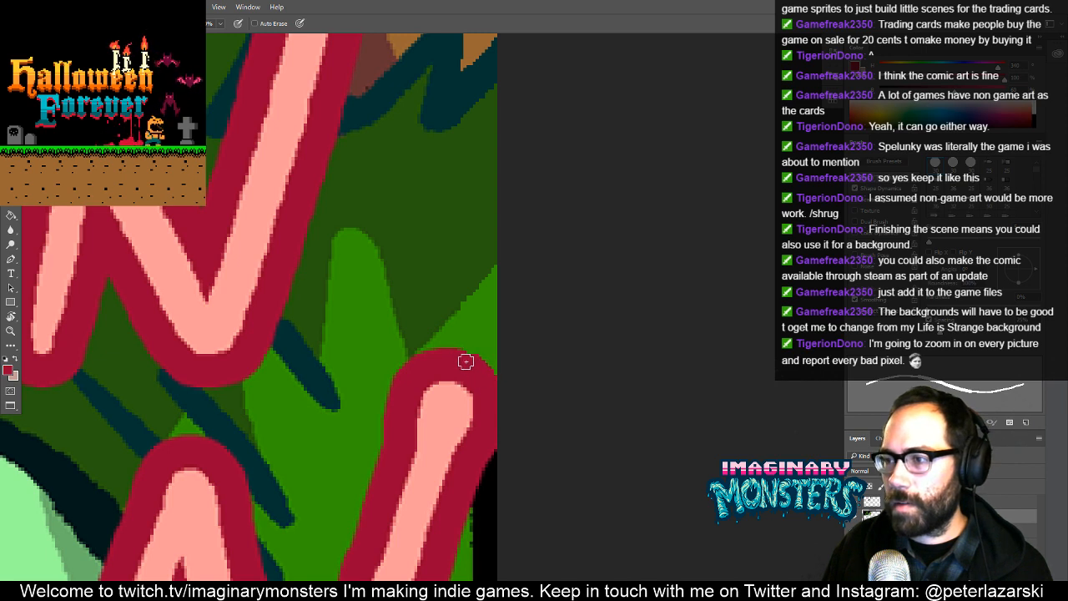
left_click(446, 286, "alt")
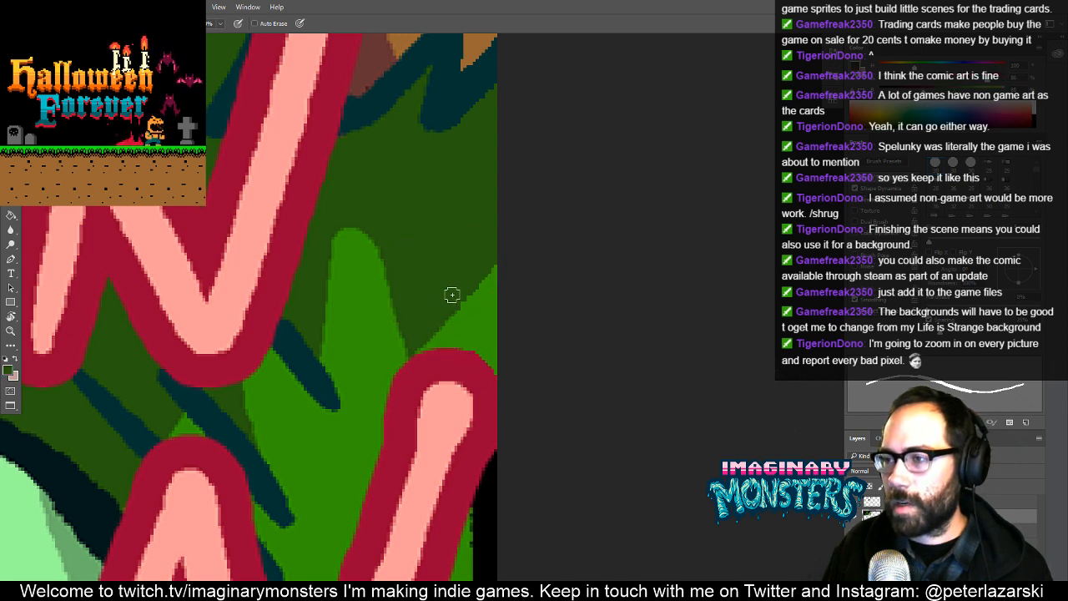
left_click_drag(447, 411, 426, 295)
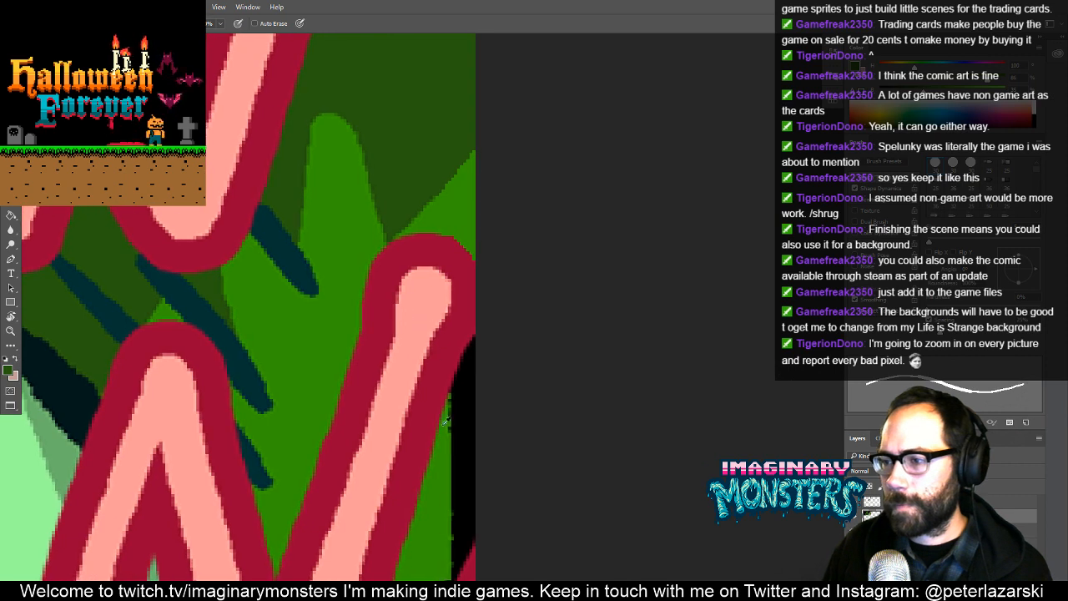
left_click_drag(459, 475, 476, 361)
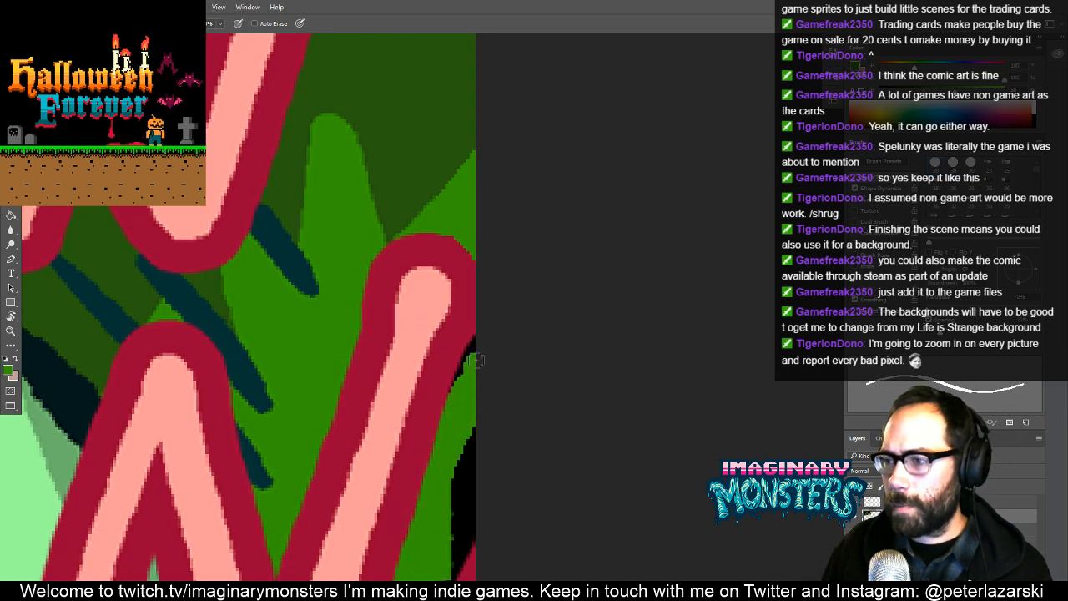
left_click_drag(456, 398, 475, 347)
left_click_drag(455, 427, 461, 551)
left_click_drag(449, 488, 422, 331)
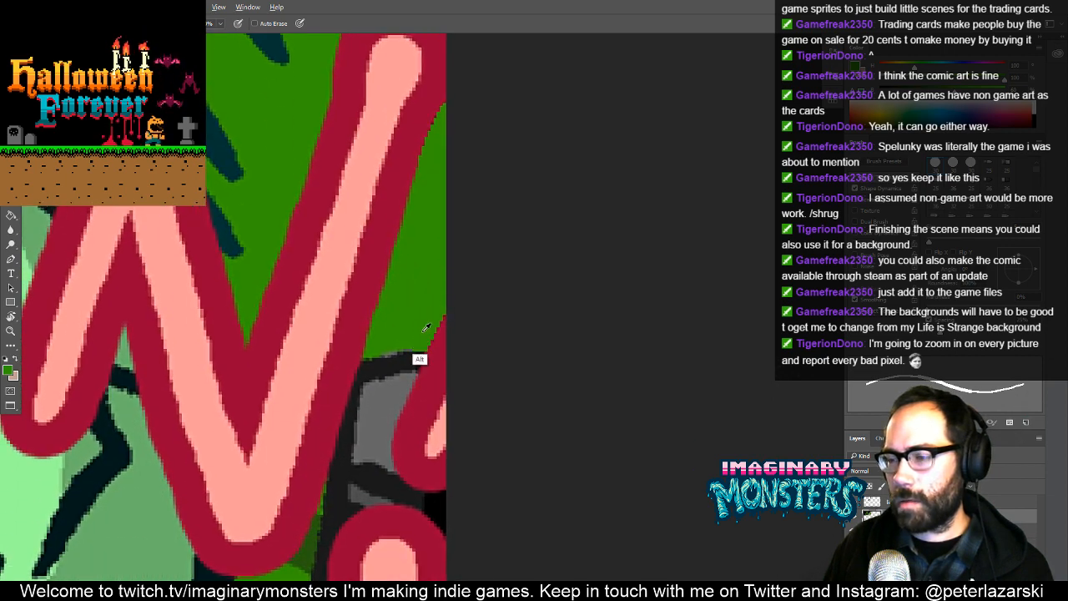
- Extend the dark green below the lettering to the image edge and paint the black wedge under the round dot dark grey
mouse_move(433, 395)
left_mouse_down()
mouse_move(419, 342)
mouse_move(439, 414)
mouse_move(424, 387)
mouse_move(437, 358)
left_mouse_up()
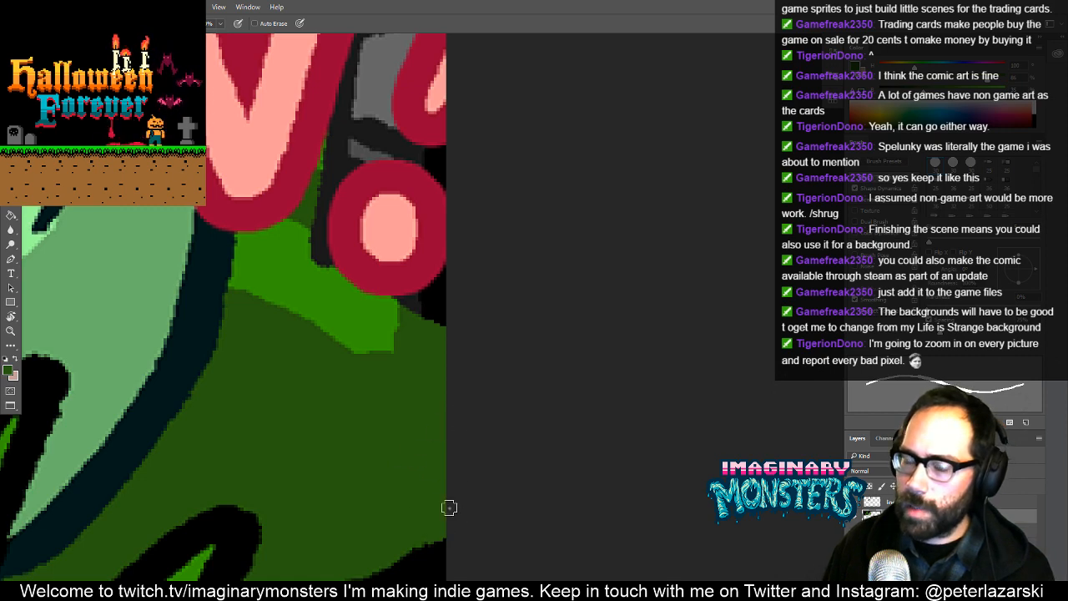
scroll(449, 507, "down", 3)
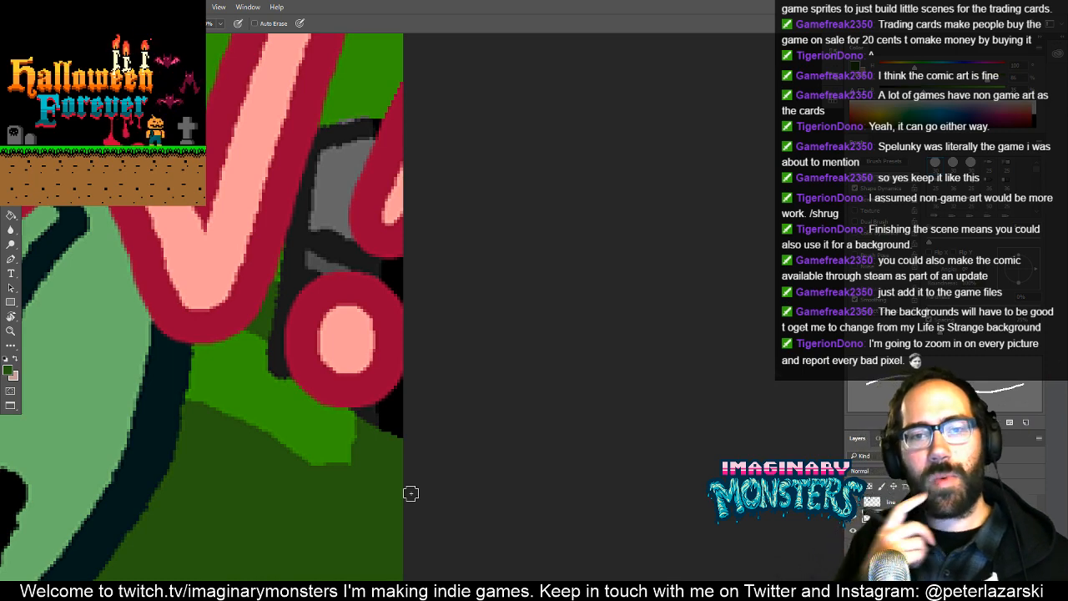
left_click(298, 267, "alt")
scroll(385, 419, "up", 2)
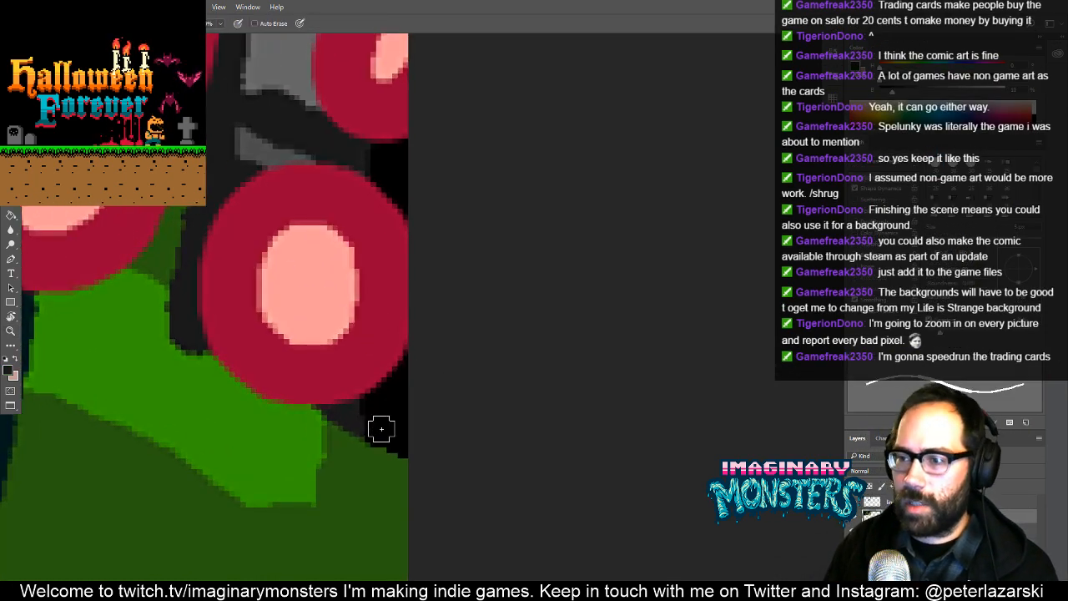
mouse_move(366, 421)
left_mouse_down()
mouse_move(414, 449)
mouse_move(367, 425)
mouse_move(408, 392)
mouse_move(365, 415)
mouse_move(424, 360)
mouse_move(403, 401)
left_mouse_up()
left_click(356, 376, "alt")
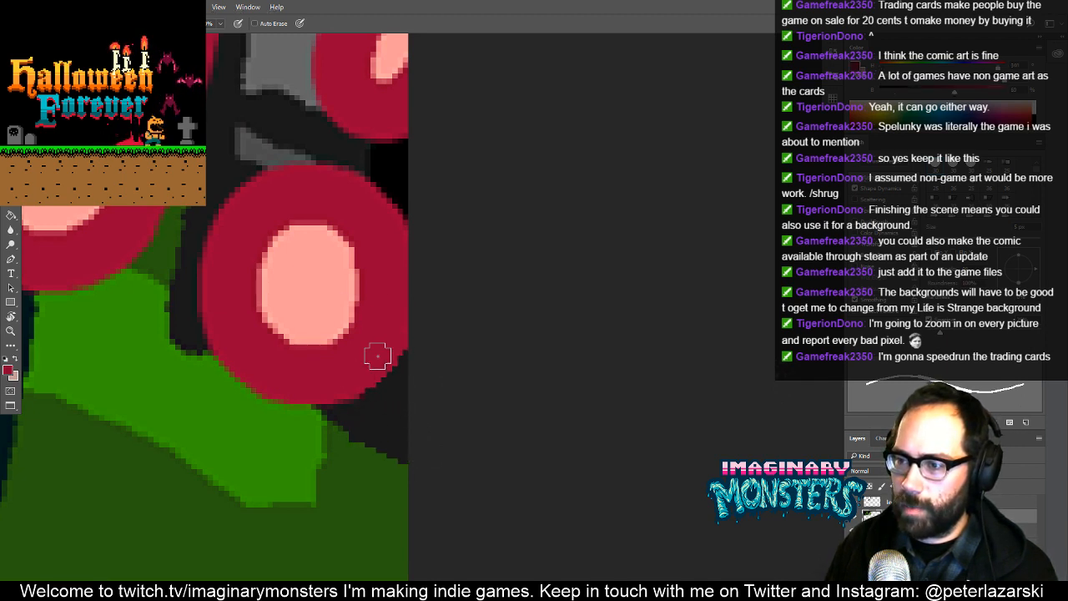
left_click(357, 459, "alt")
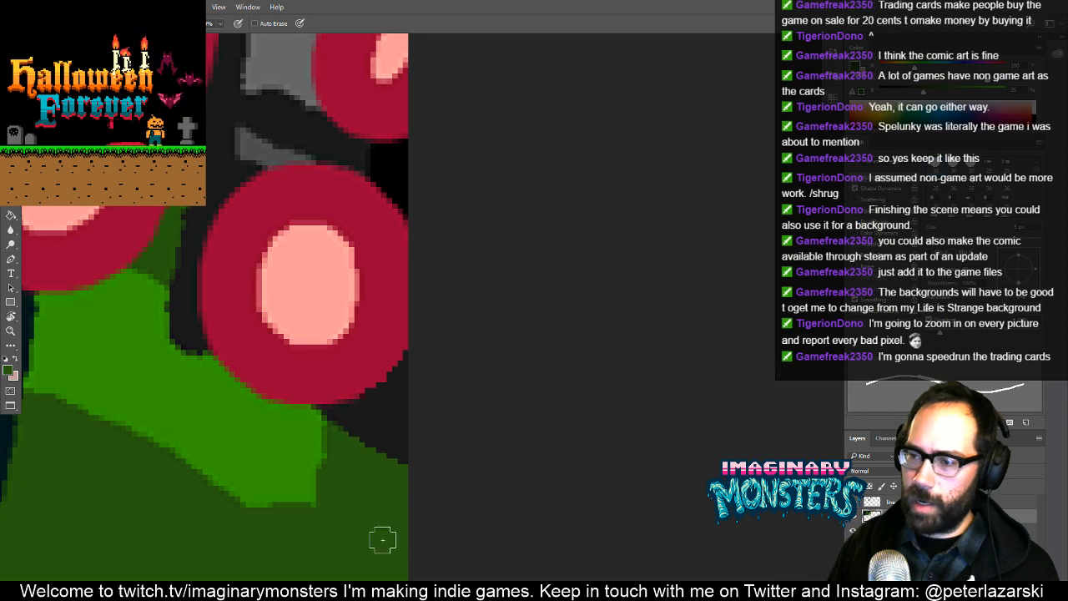
mouse_move(404, 253)
left_mouse_down()
mouse_move(417, 336)
mouse_move(353, 374)
left_mouse_up()
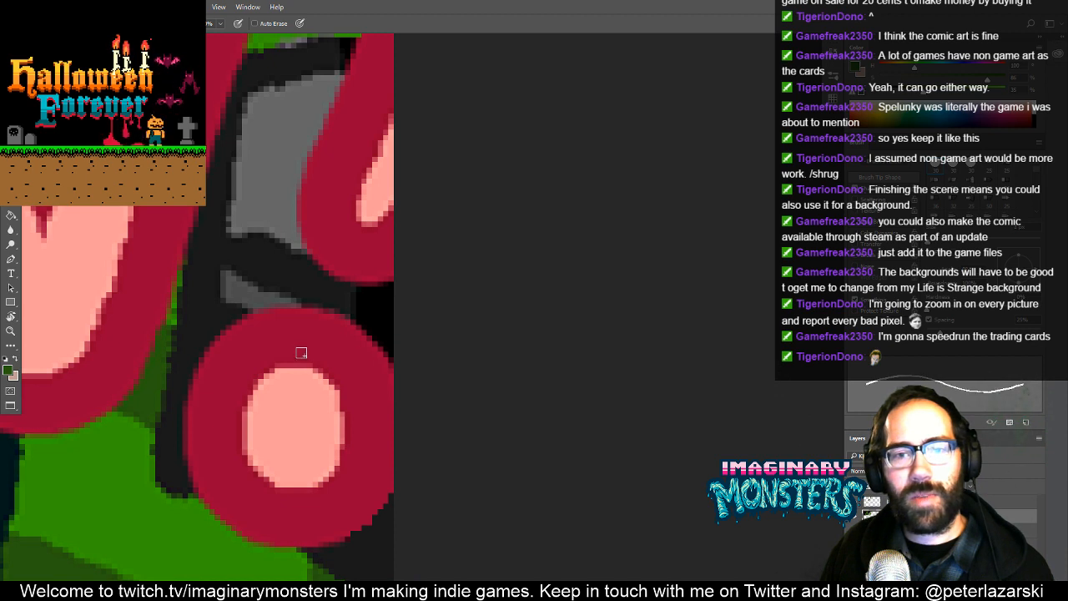
- Cover the black patch above the round dot with dark grey and the black strip along the lower image edge with dark green
left_click_drag(346, 335, 362, 341)
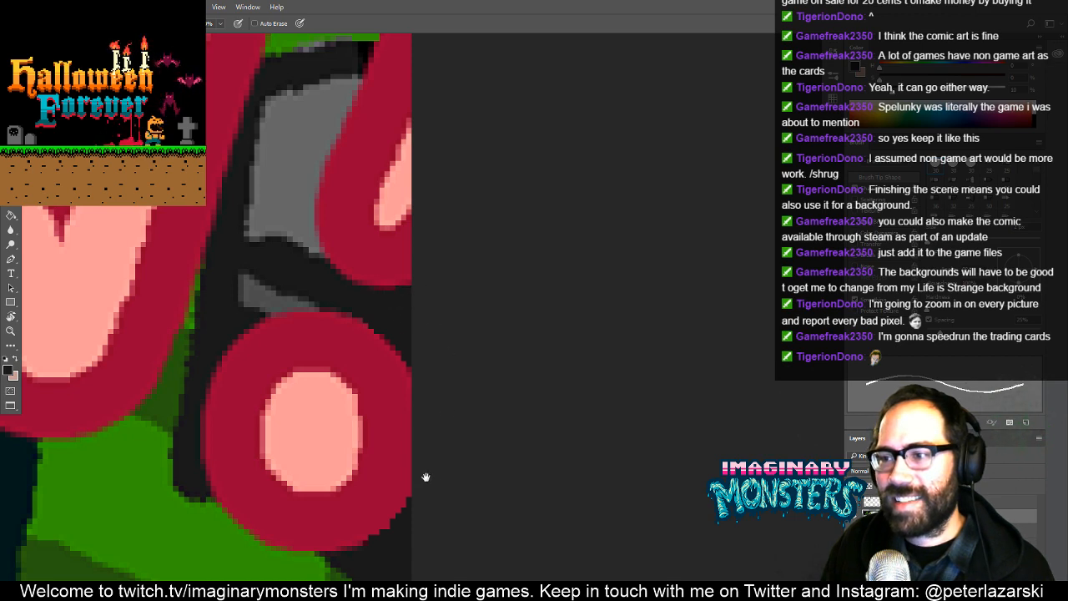
mouse_move(426, 477)
left_mouse_down()
mouse_move(439, 322)
mouse_move(434, 312)
mouse_move(389, 367)
mouse_move(406, 331)
mouse_move(380, 257)
left_mouse_up()
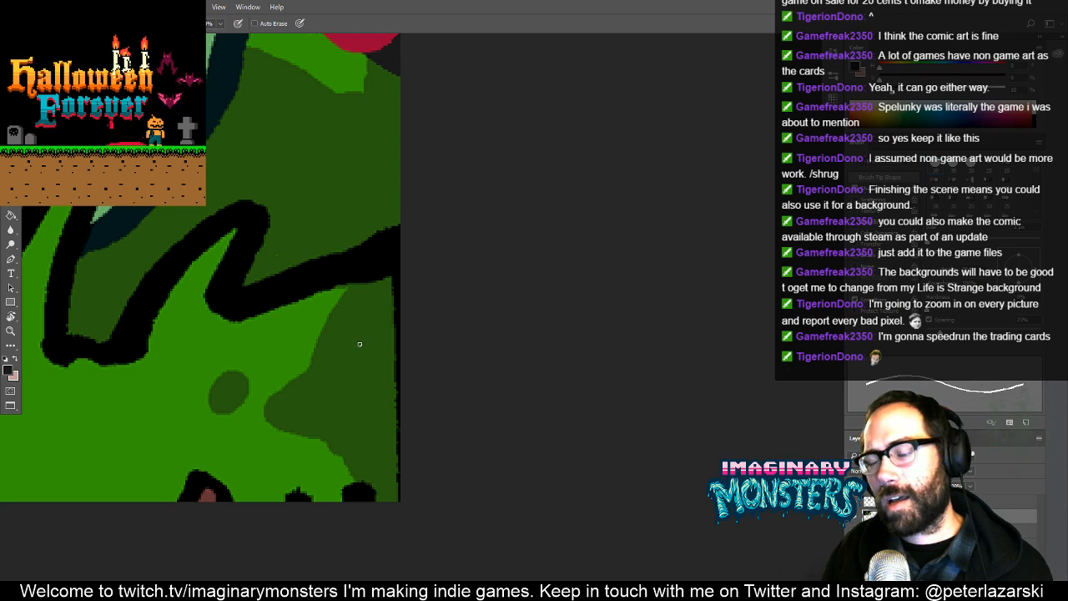
left_click(382, 294, "alt")
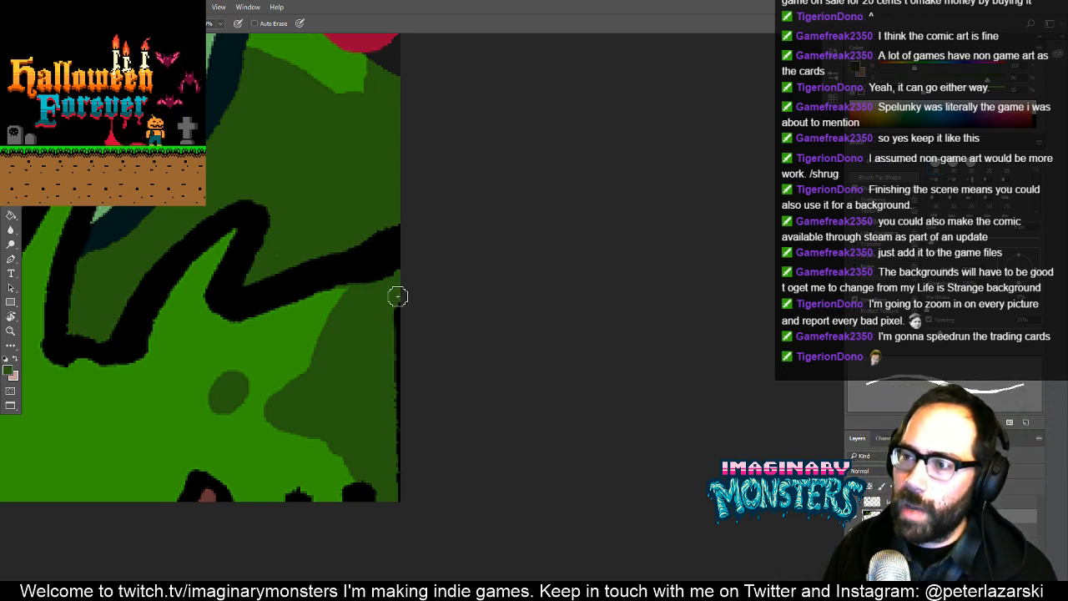
left_click_drag(397, 296, 403, 470)
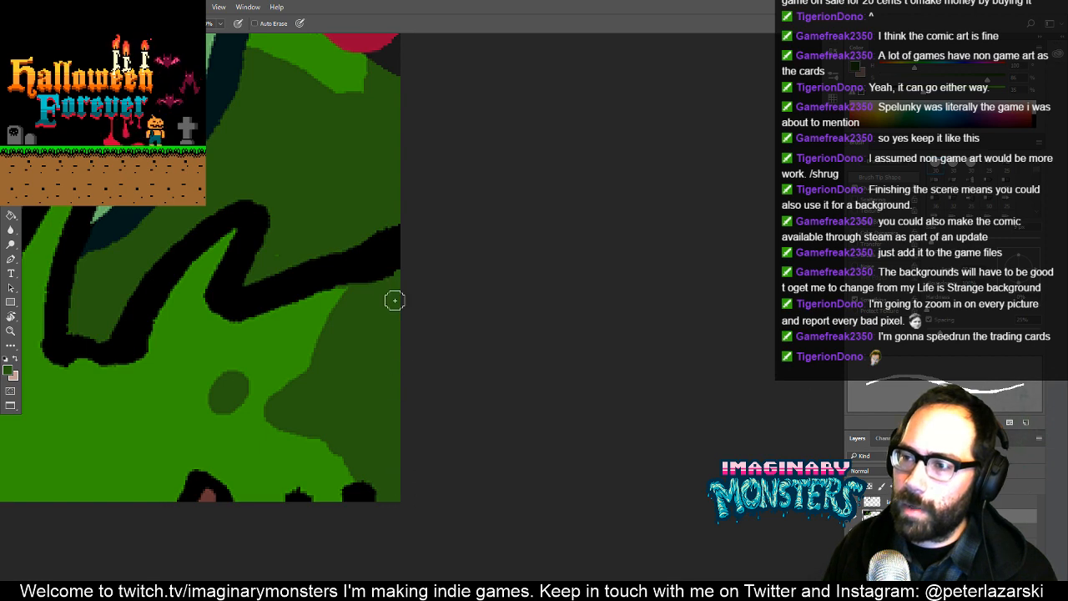
- Examine the whole chainsaw maniac and pumpkin artwork for leftover black border and areas that still need painting
left_click_drag(374, 322, 742, 389)
mouse_move(626, 300)
left_mouse_down()
mouse_move(551, 347)
mouse_move(536, 292)
left_mouse_up()
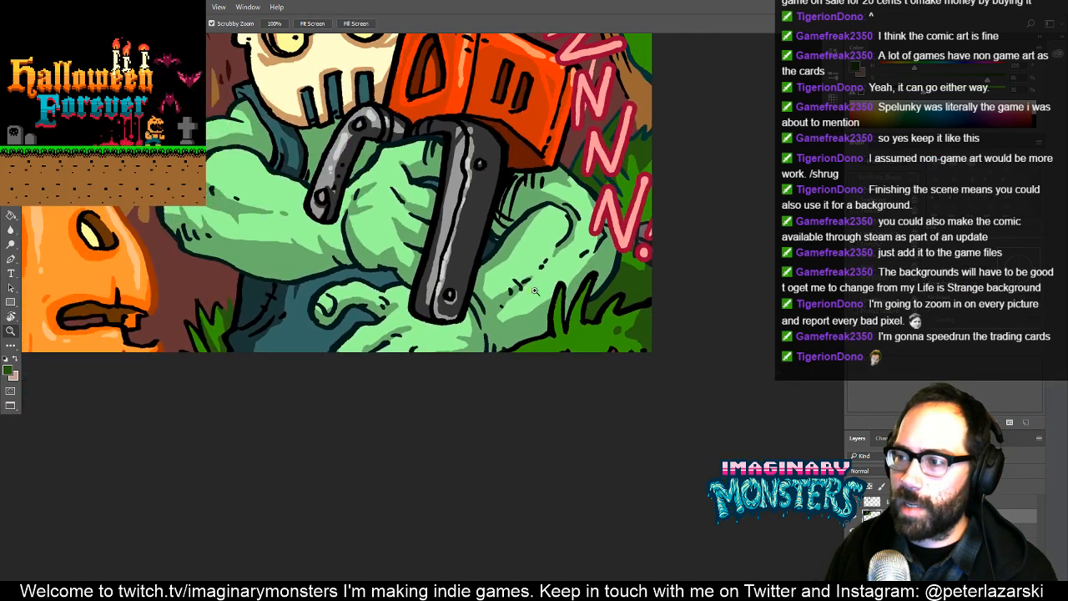
mouse_move(520, 200)
left_mouse_down()
mouse_move(526, 315)
mouse_move(545, 375)
left_mouse_up()
left_click_drag(503, 305, 541, 417)
left_click_drag(427, 294, 620, 211)
key("b")
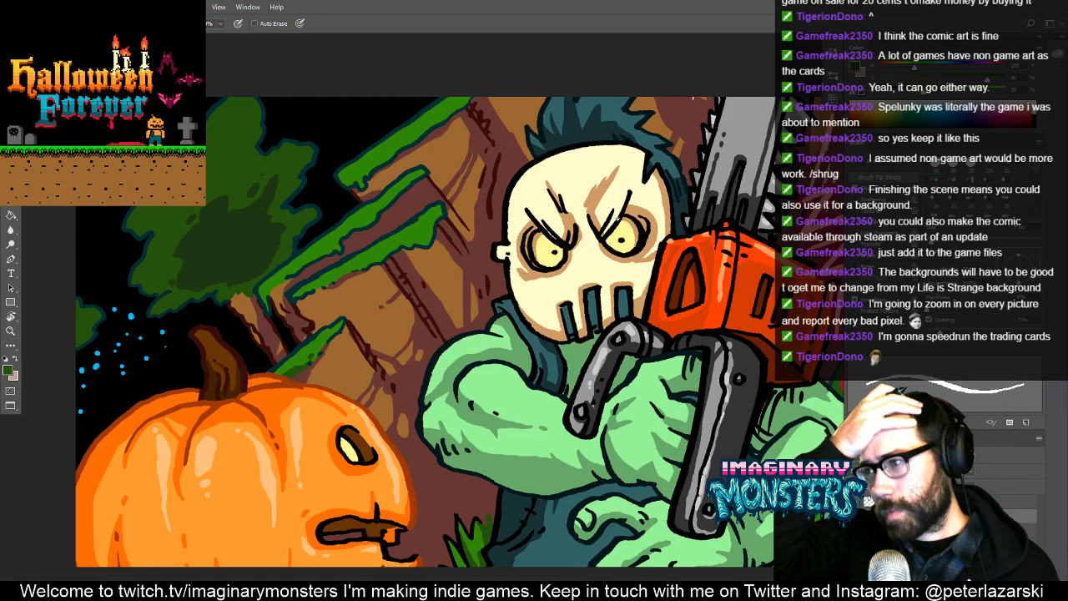
left_click_drag(624, 234, 453, 277)
left_click_drag(512, 311, 454, 287)
key("z")
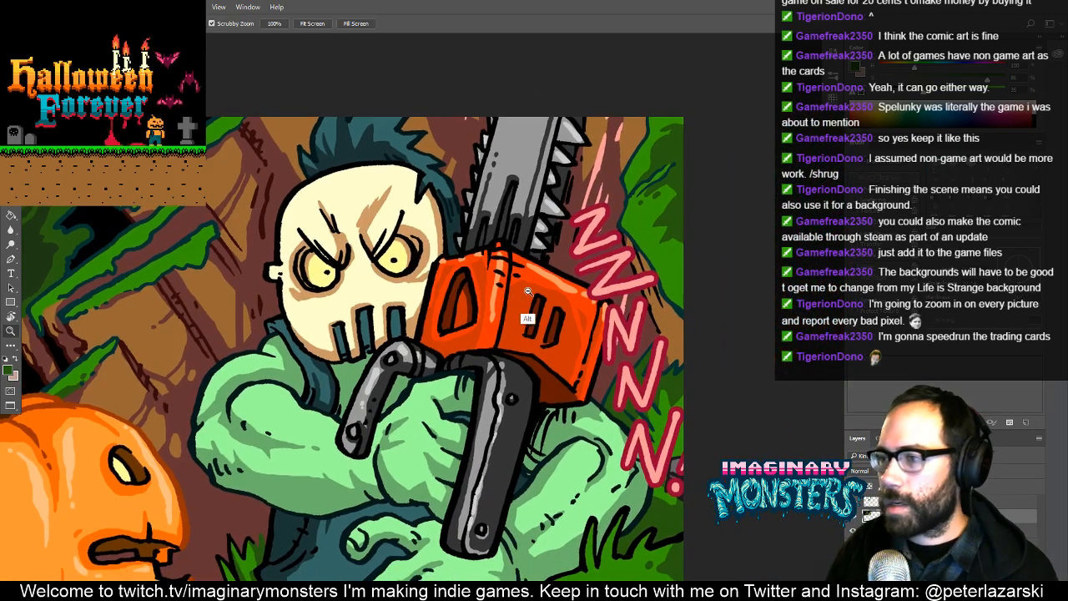
left_click_drag(529, 320, 472, 320)
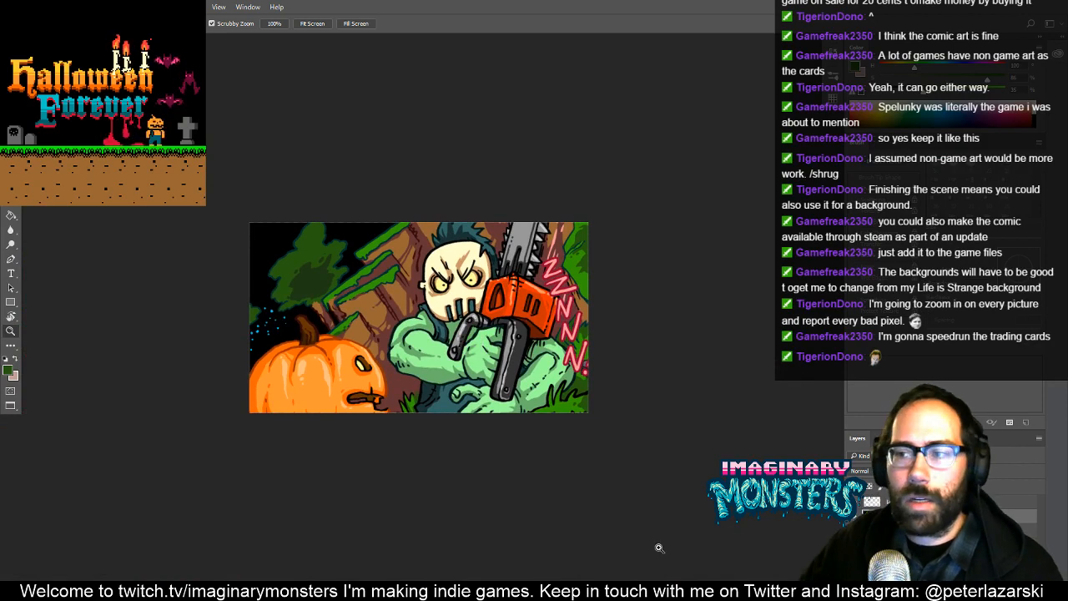
left_click_drag(573, 211, 536, 186)
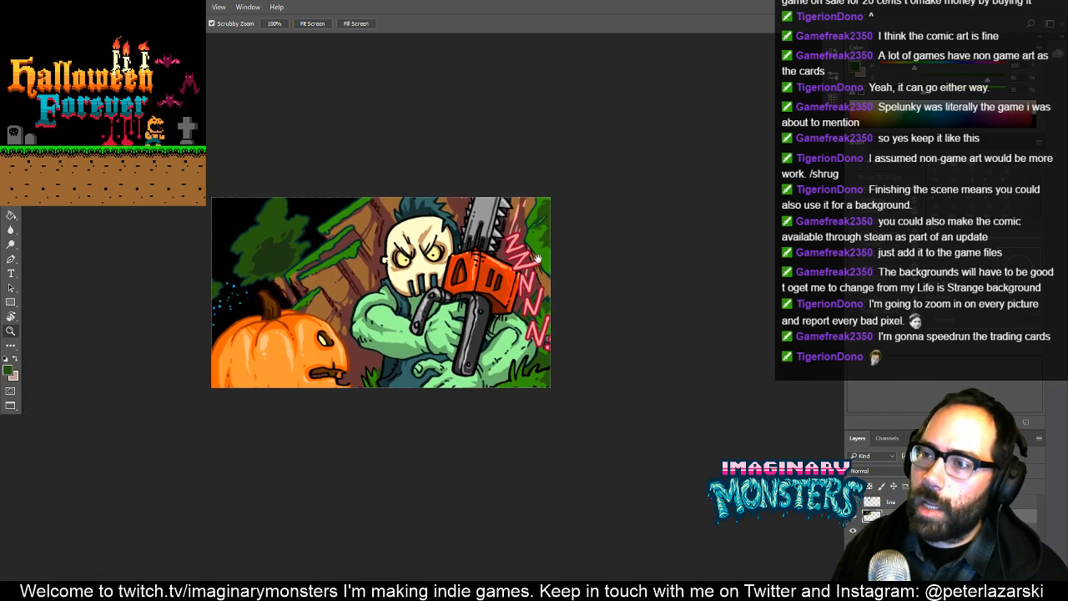
- Try selecting the light green moss on the brown ledges beside the maniac's head with the Magic Wand, and clear the selection
key("b")
key("z")
left_click_drag(363, 222, 363, 238)
key("v")
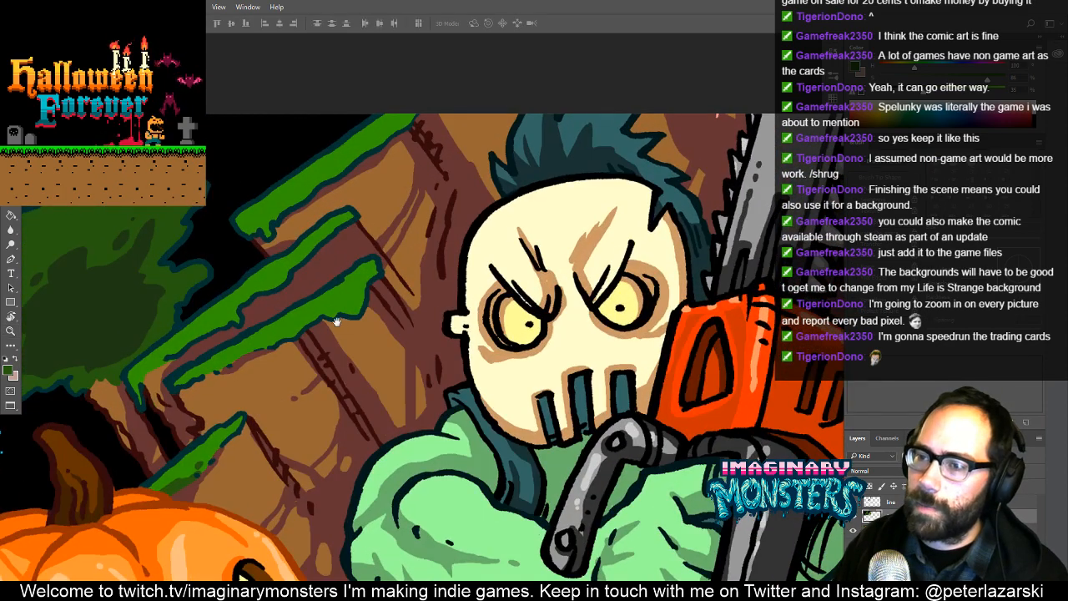
left_click_drag(337, 322, 409, 307)
key("z")
key("b")
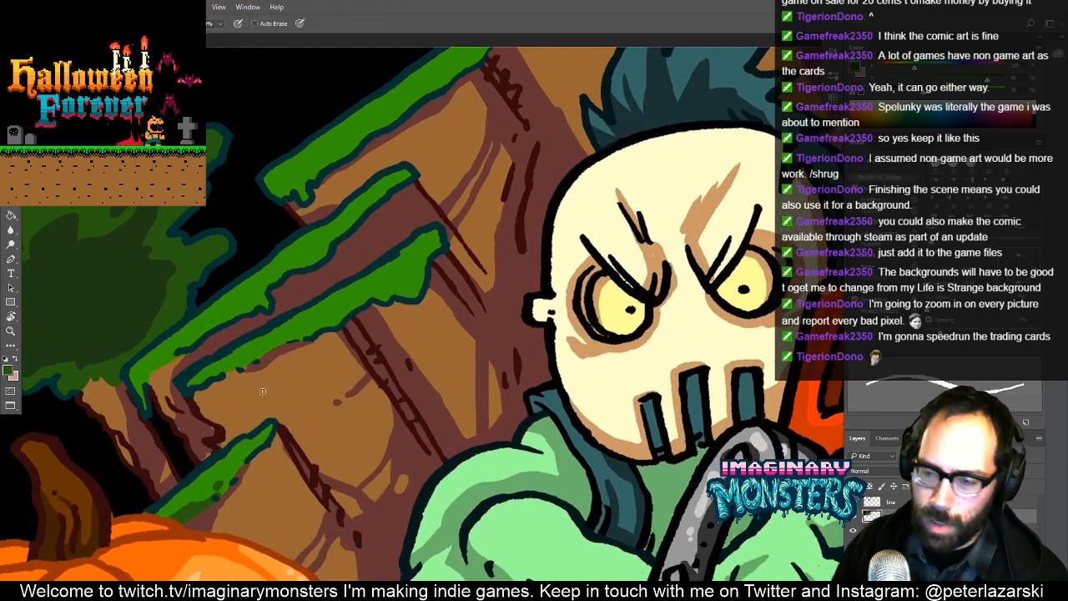
mouse_move(451, 359)
left_mouse_down()
mouse_move(465, 393)
mouse_move(495, 417)
left_mouse_up()
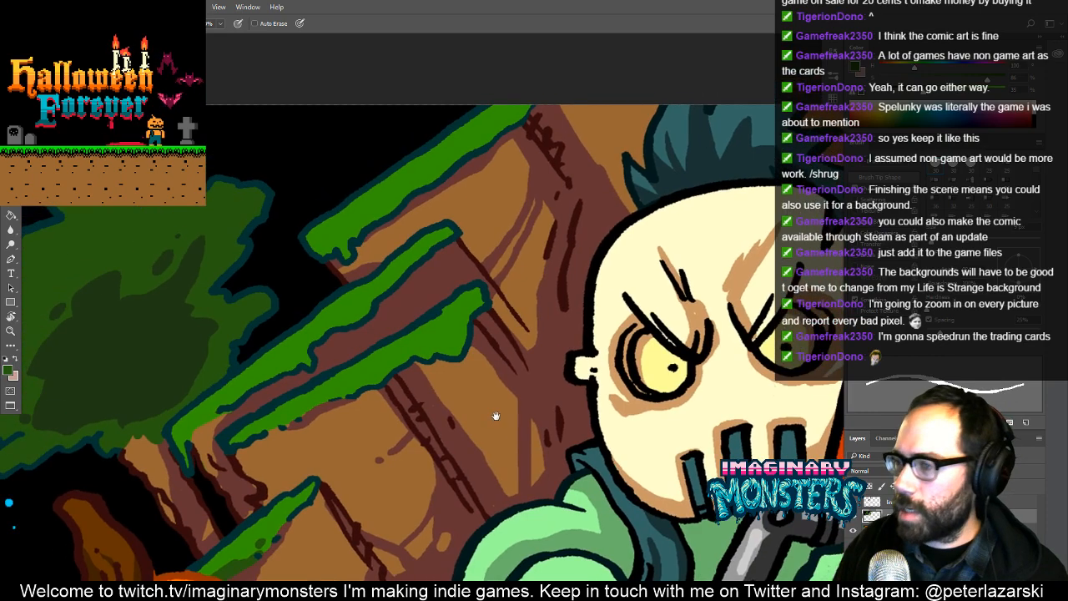
key("w")
key("b")
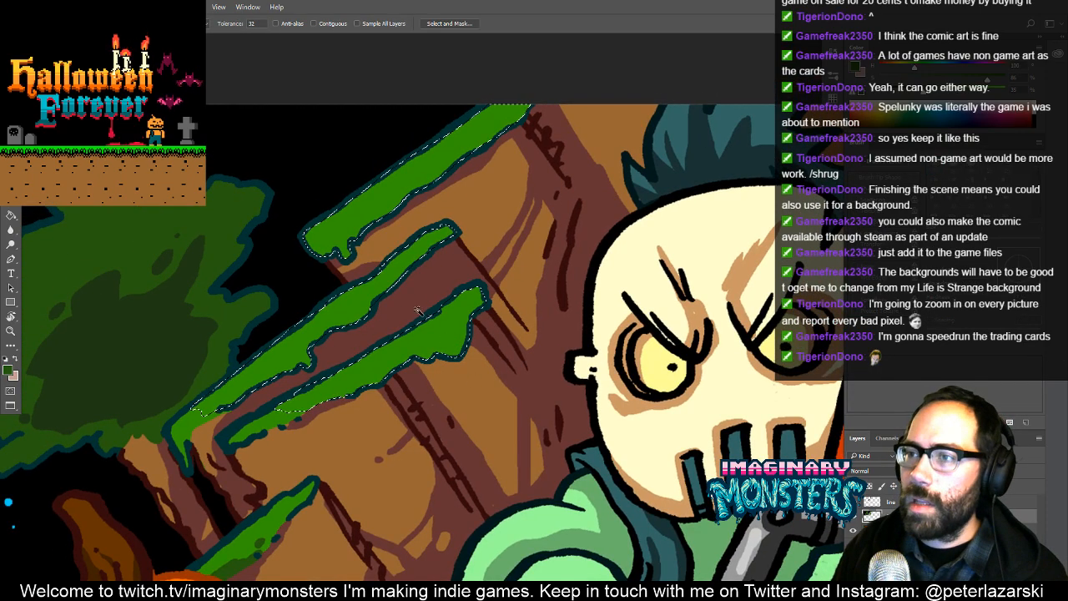
left_click_drag(441, 338, 429, 329)
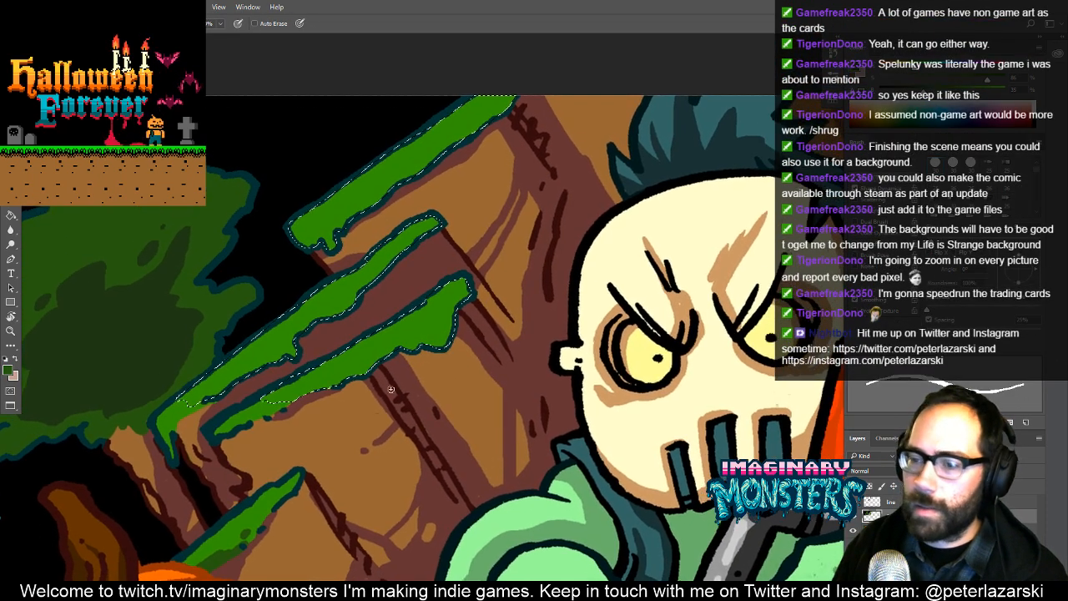
key("alt+Tab")
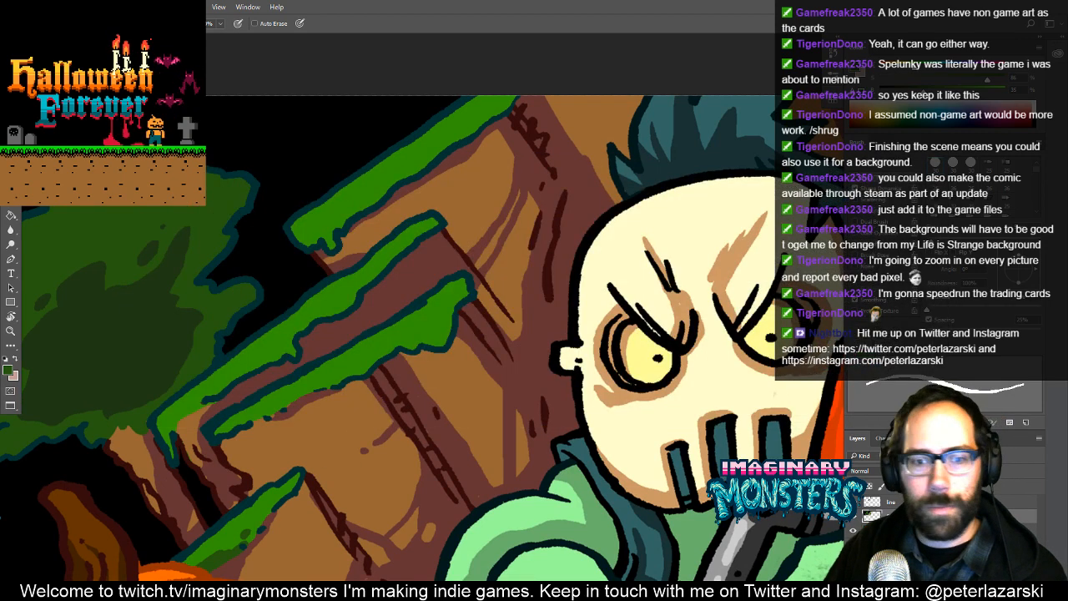
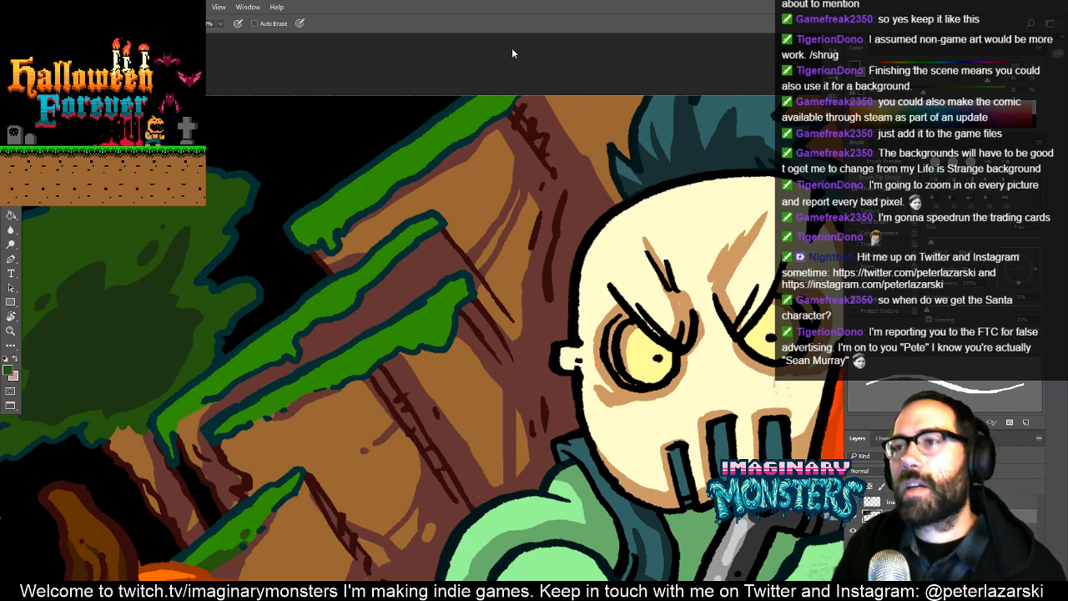
- Shade the undersides of the selected light green moss strips on the brown ledges with dark green, starting with the uppermost strip
key("ctrl+h")
left_click_drag(395, 247, 442, 323)
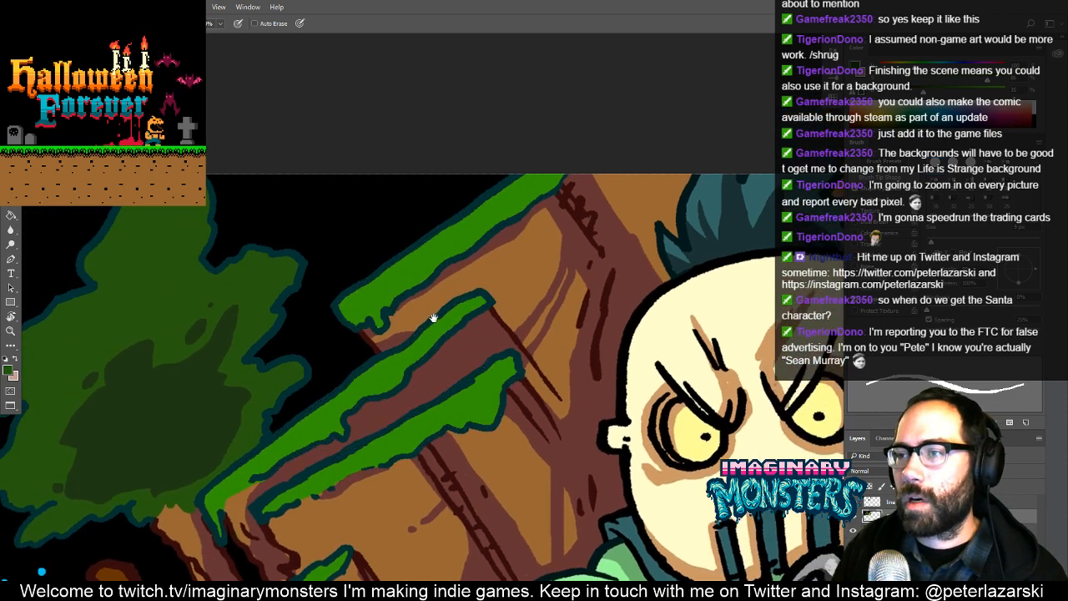
mouse_move(570, 158)
left_mouse_down()
mouse_move(508, 212)
mouse_move(437, 252)
mouse_move(396, 303)
left_mouse_up()
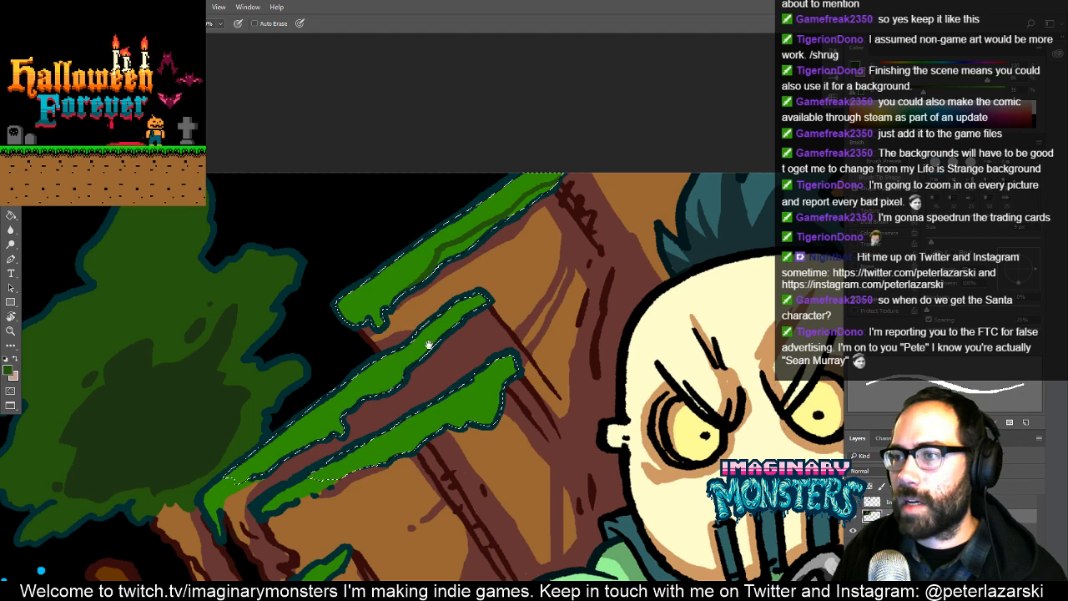
left_click_drag(428, 345, 351, 356)
key("bracketright")
key("bracketright")
key("bracketright")
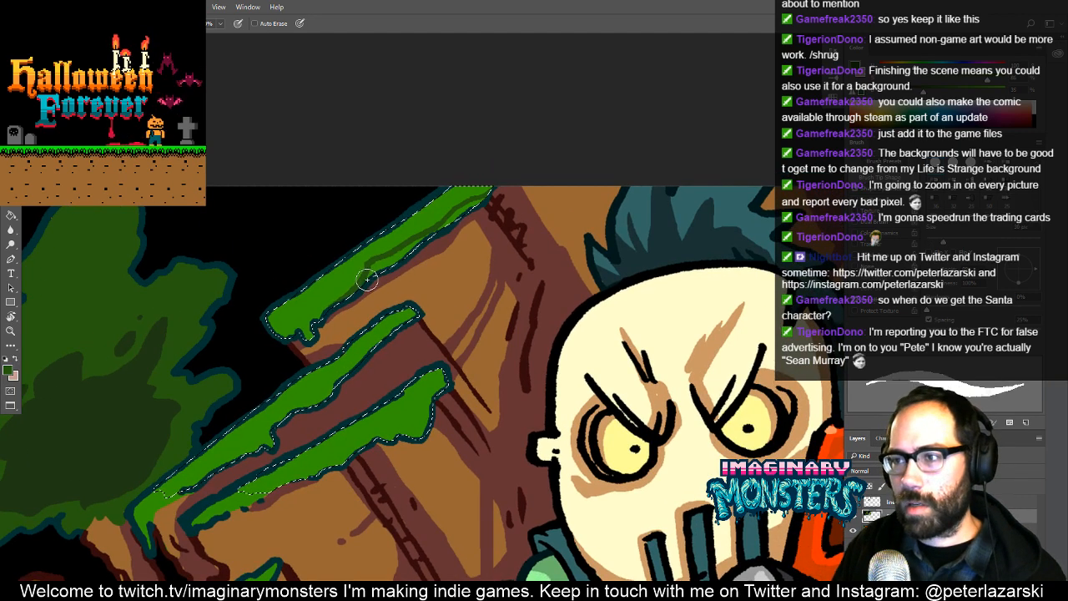
mouse_move(376, 269)
left_mouse_down()
mouse_move(489, 255)
mouse_move(518, 209)
left_mouse_up()
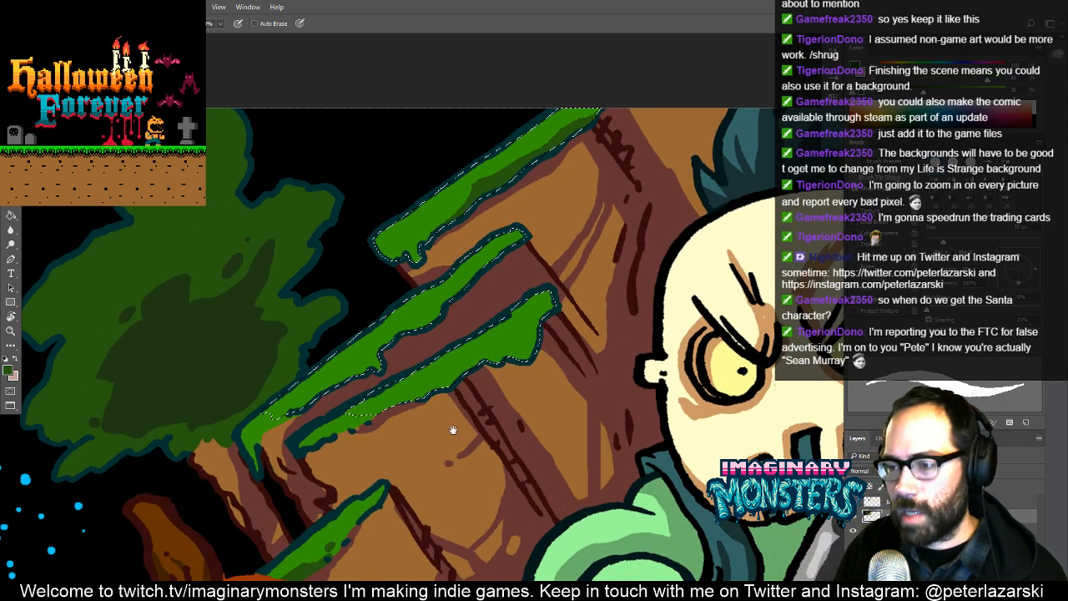
scroll(476, 267, "down", 3)
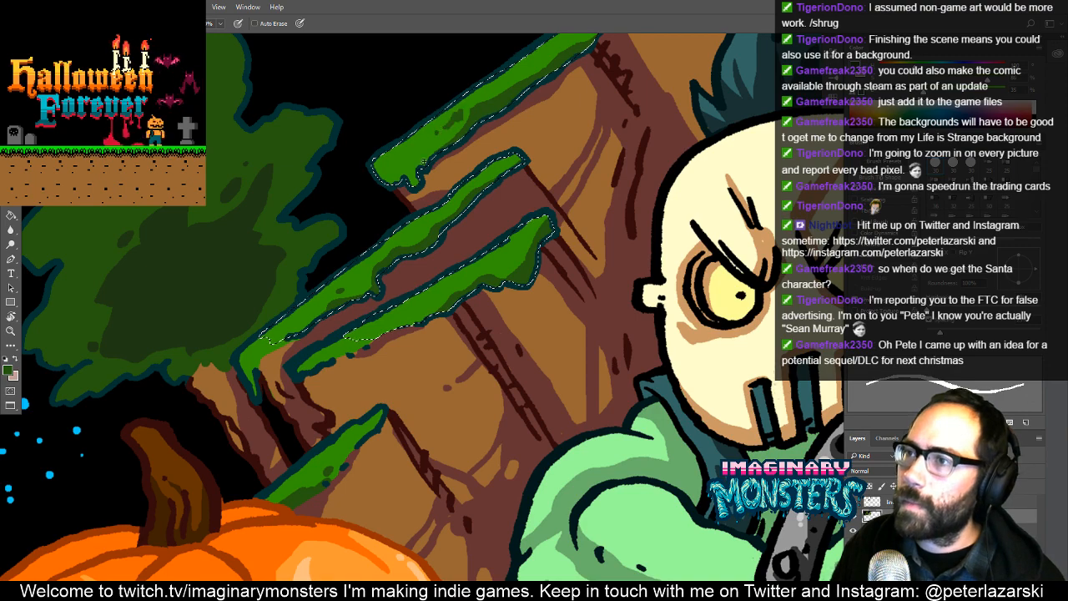
- Paint small dark green spots on the upper and middle moss strips and extend the dark shading along their lower edges
left_click_drag(484, 232, 408, 308)
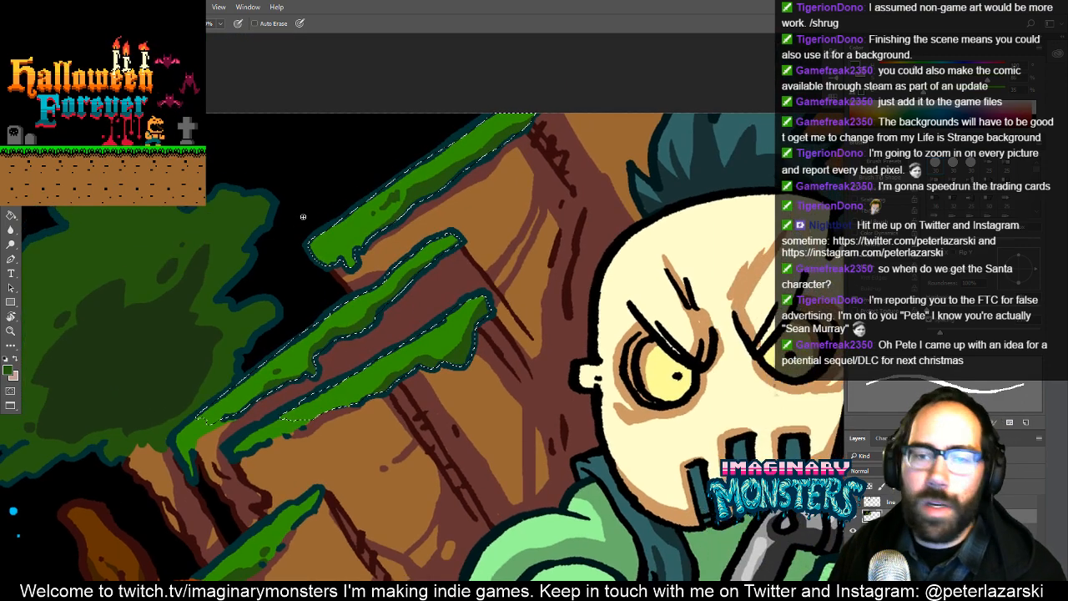
left_click_drag(400, 249, 420, 288)
key("z")
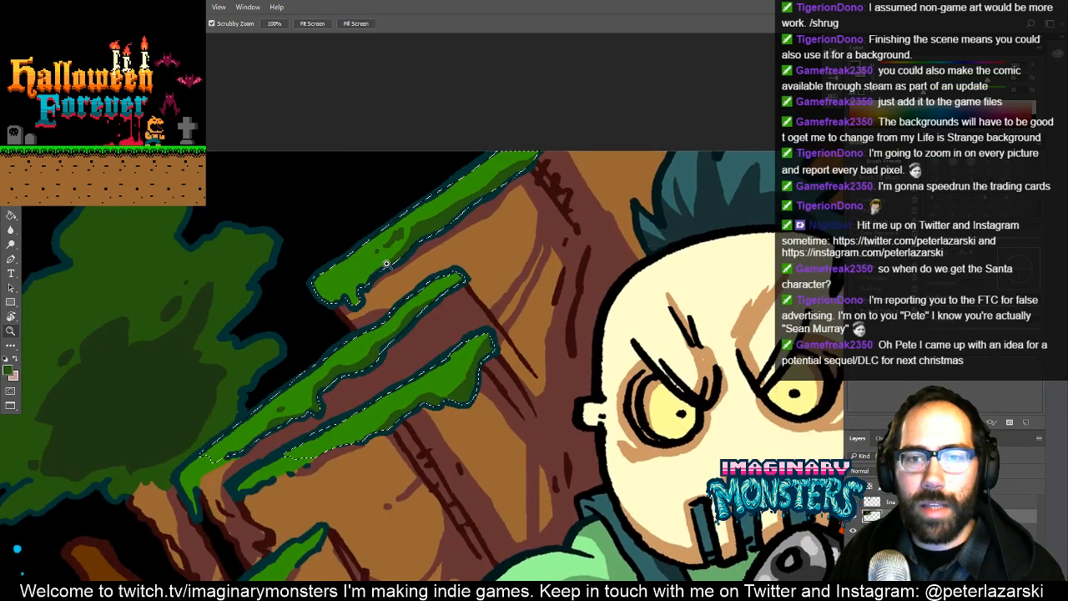
left_click_drag(401, 248, 425, 218)
key("b")
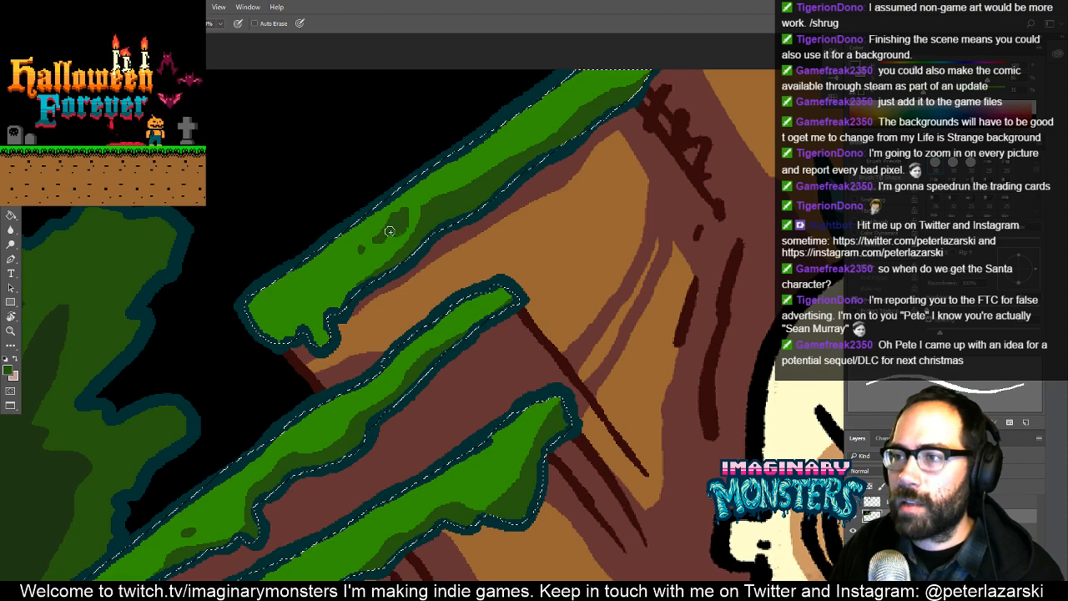
left_click_drag(412, 309, 479, 180)
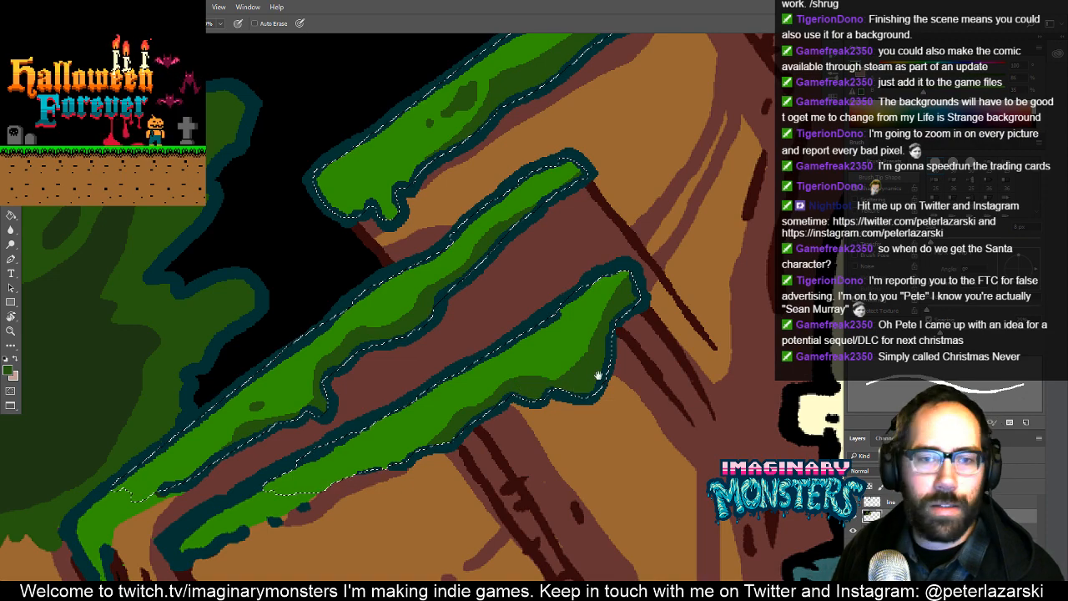
- Refine the shading at the tip of the lower moss strip with light and dark green, and clear the selection
left_click_drag(597, 375, 548, 398)
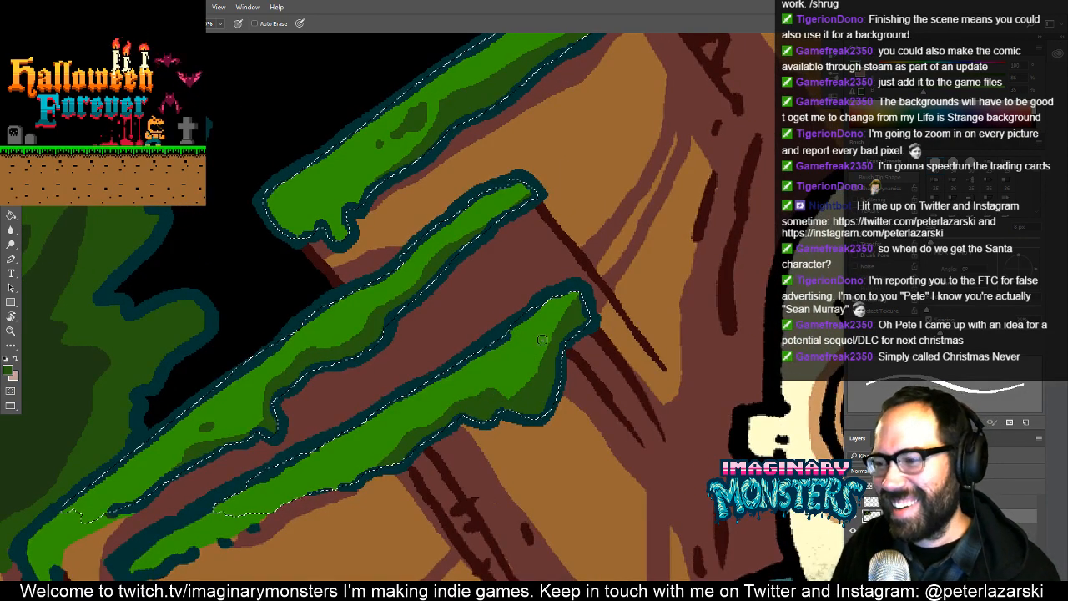
left_click_drag(581, 301, 568, 302)
left_click(560, 306, "alt")
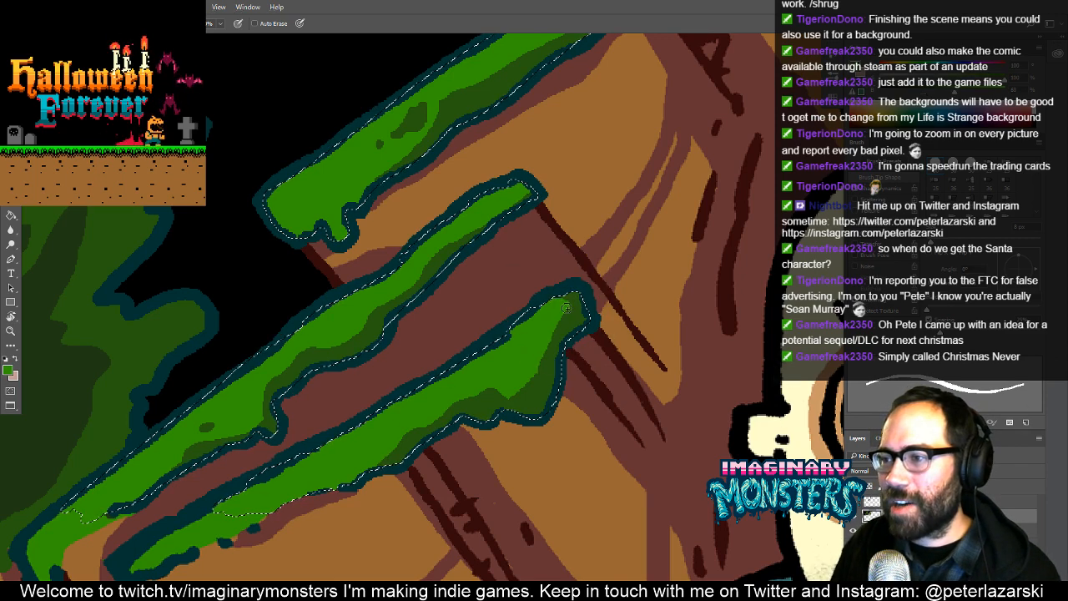
left_click_drag(529, 358, 508, 372)
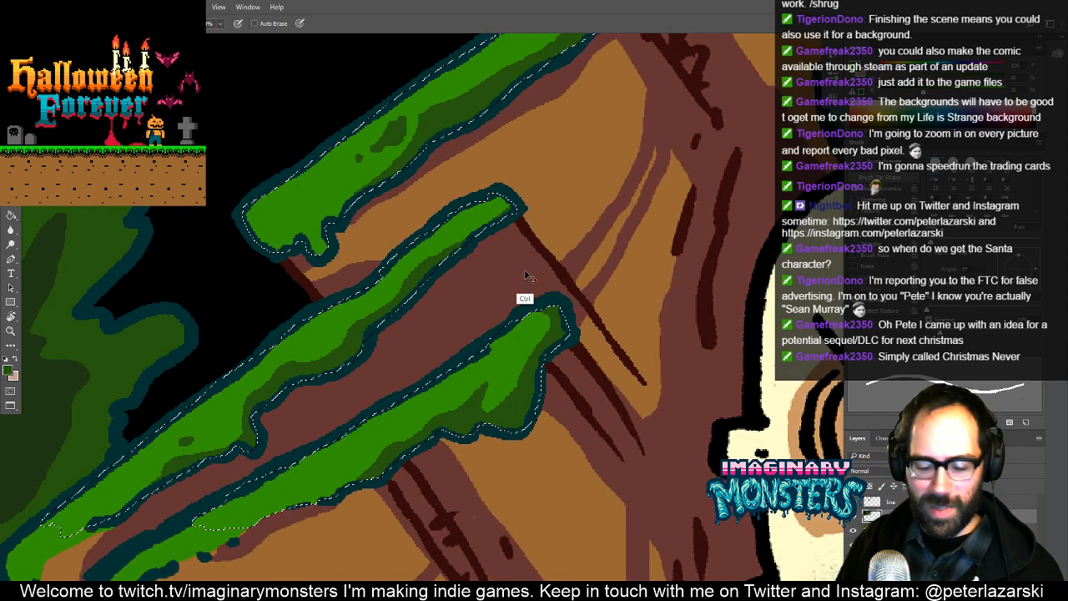
key("ctrl+d")
- Copy the whole chainsaw maniac artwork and paste it into template_trading_card_chainsawmaniac_small.psd
key("z")
left_click_drag(624, 240, 537, 296)
left_click_drag(617, 296, 461, 347)
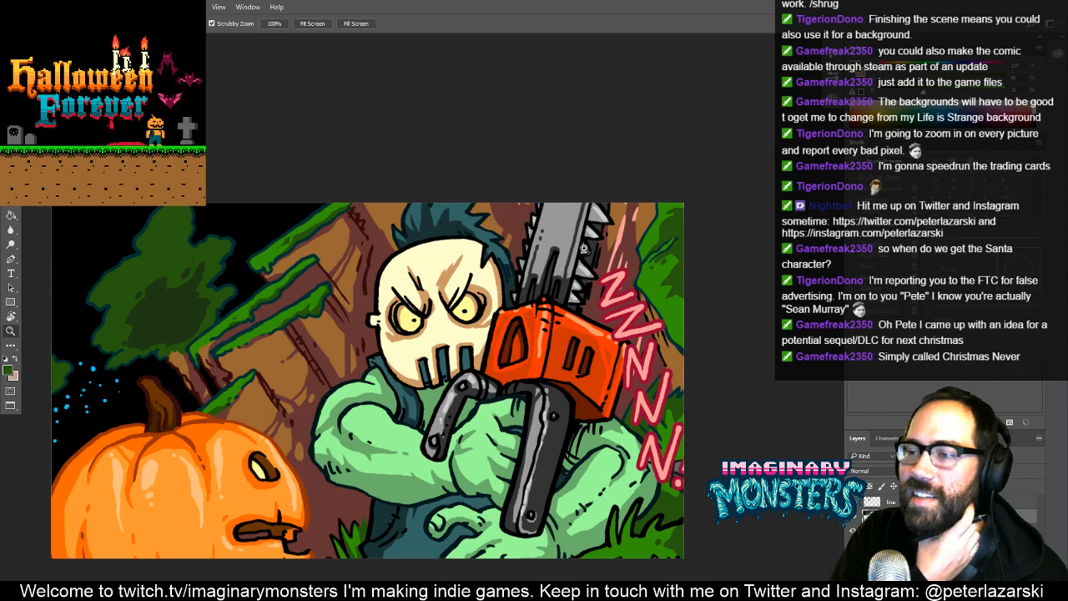
left_click_drag(583, 248, 624, 263)
key("f")
key("f")
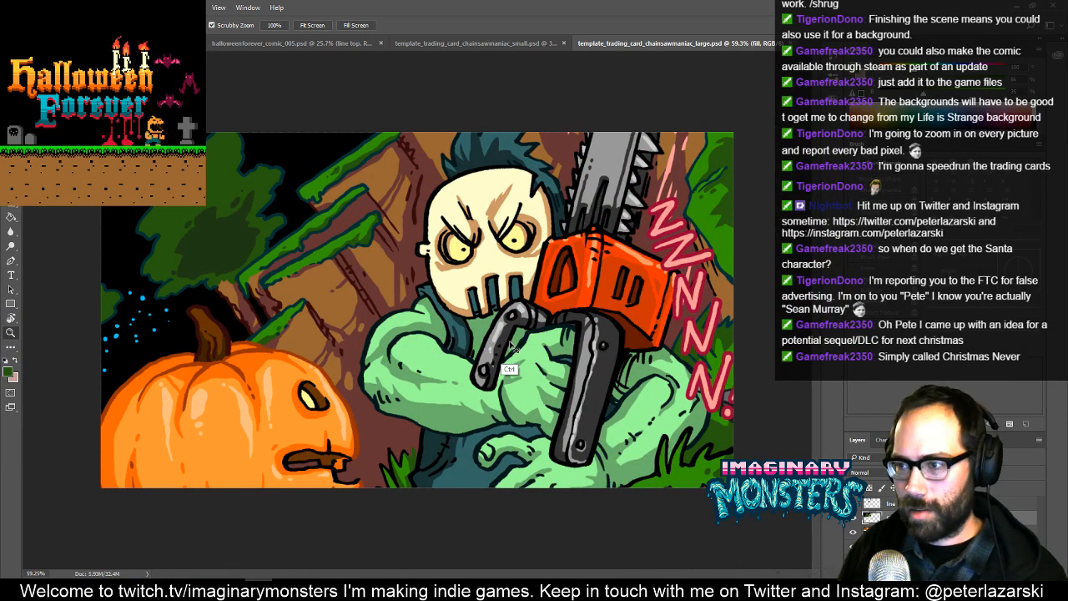
key("ctrl+a")
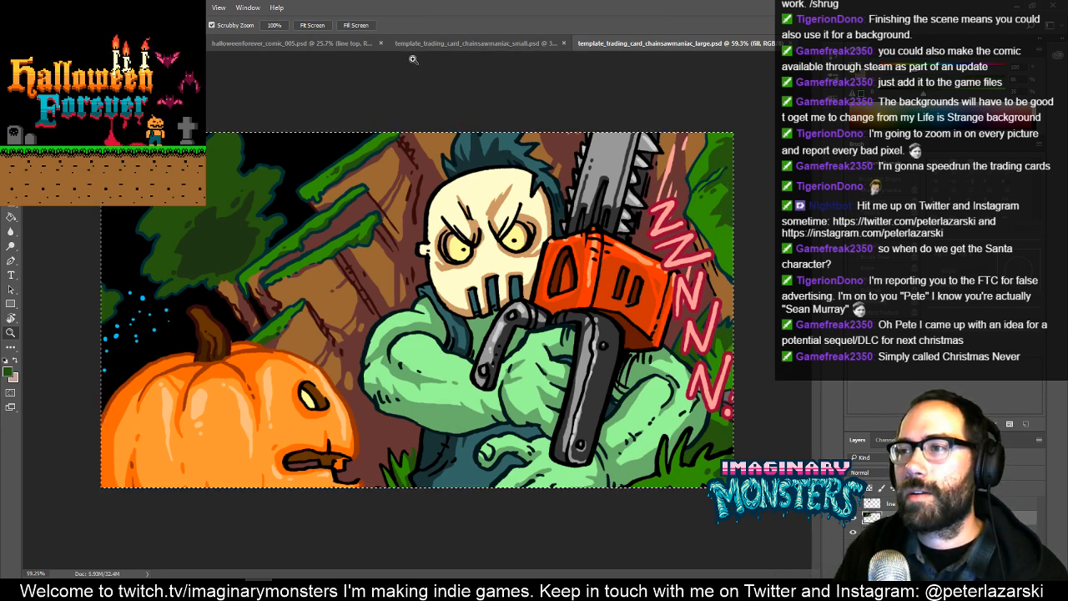
left_click(462, 43)
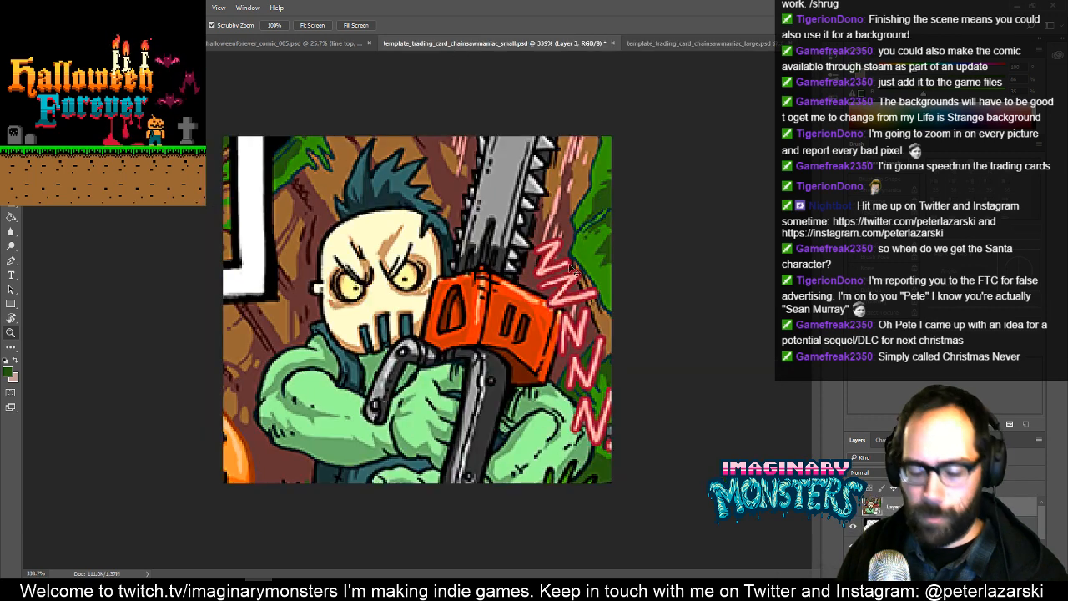
key("v")
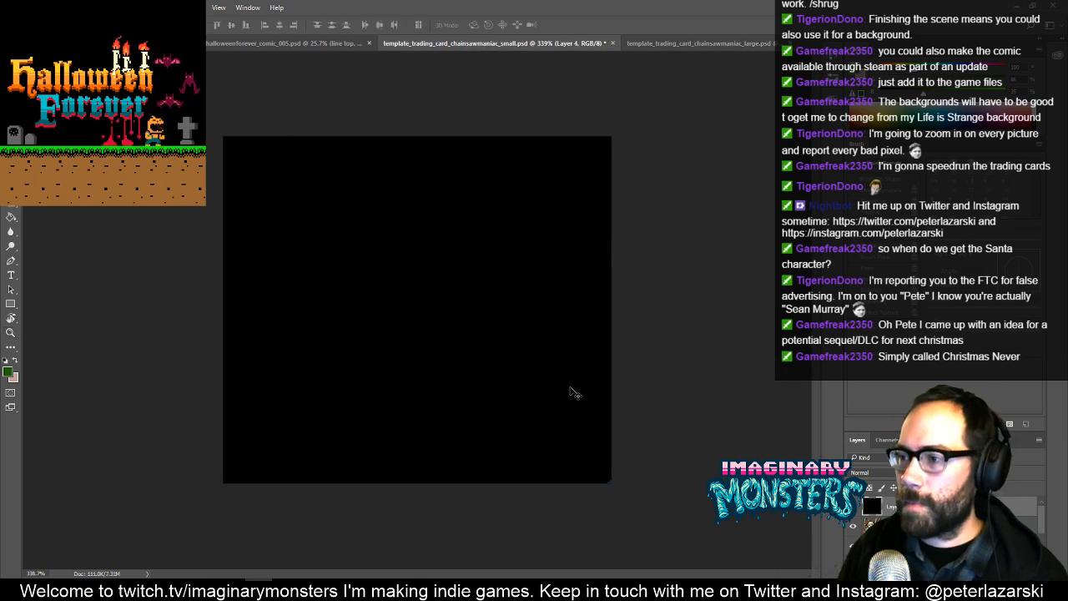
- Shift the pasted artwork on the small card canvas and convert its layer to a smart object
left_click_drag(570, 387, 380, 243)
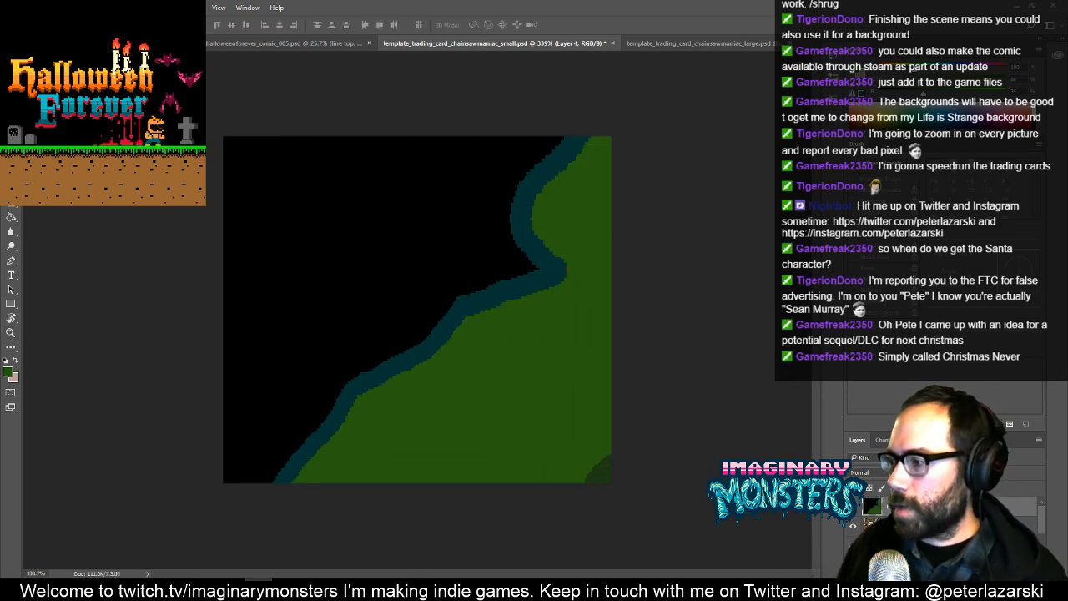
right_click(906, 507)
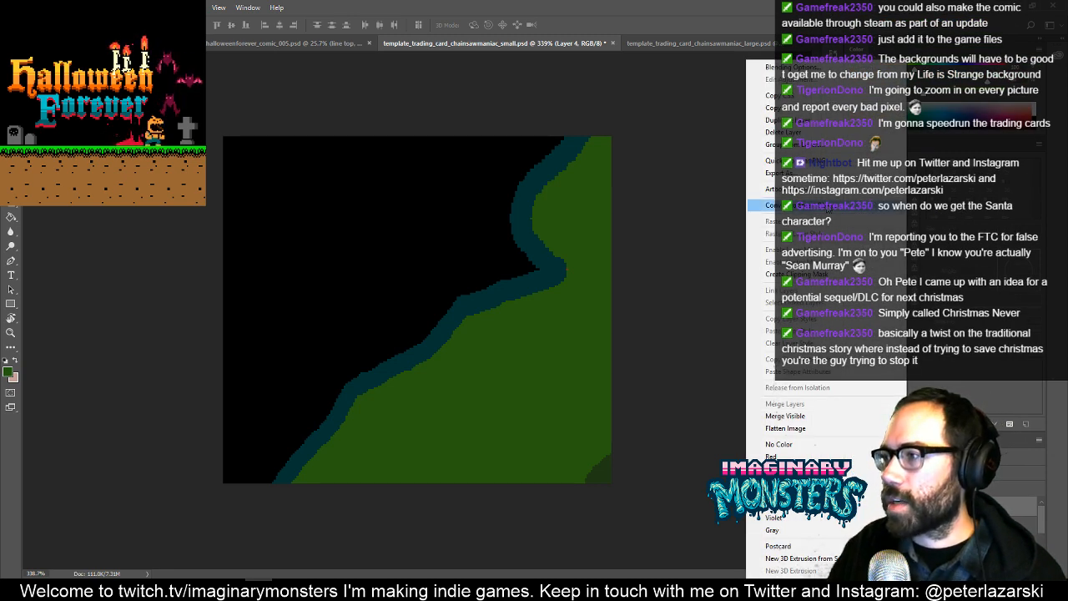
left_click(781, 205)
- Scale the pasted artwork down proportionally and position it so the maniac's mask and chainsaw fill the small card
key("ctrl+space")
left_click_drag(567, 279, 296, 231)
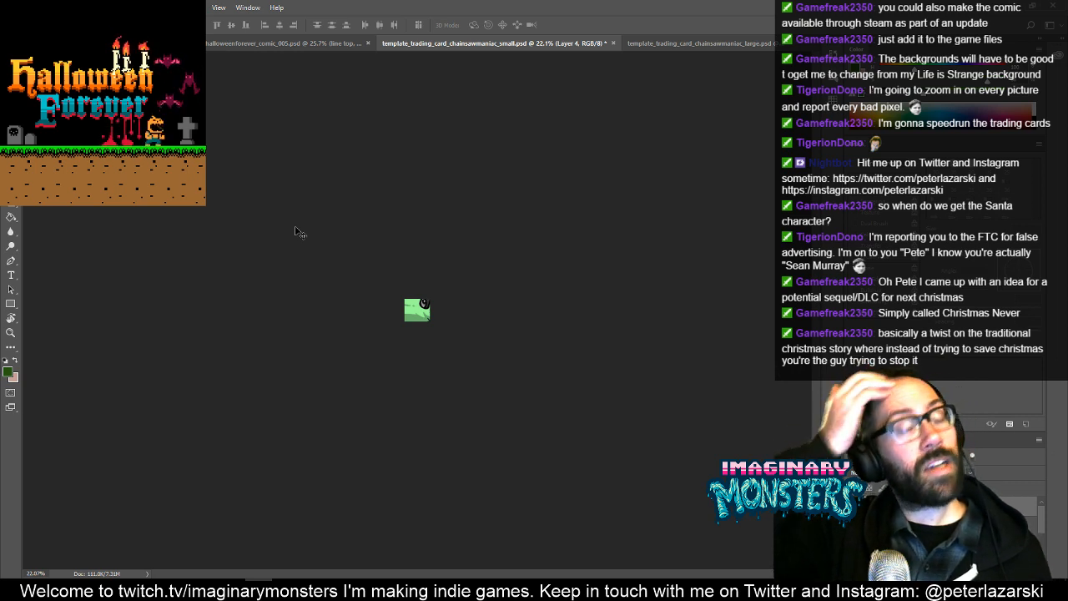
key("ctrl+t")
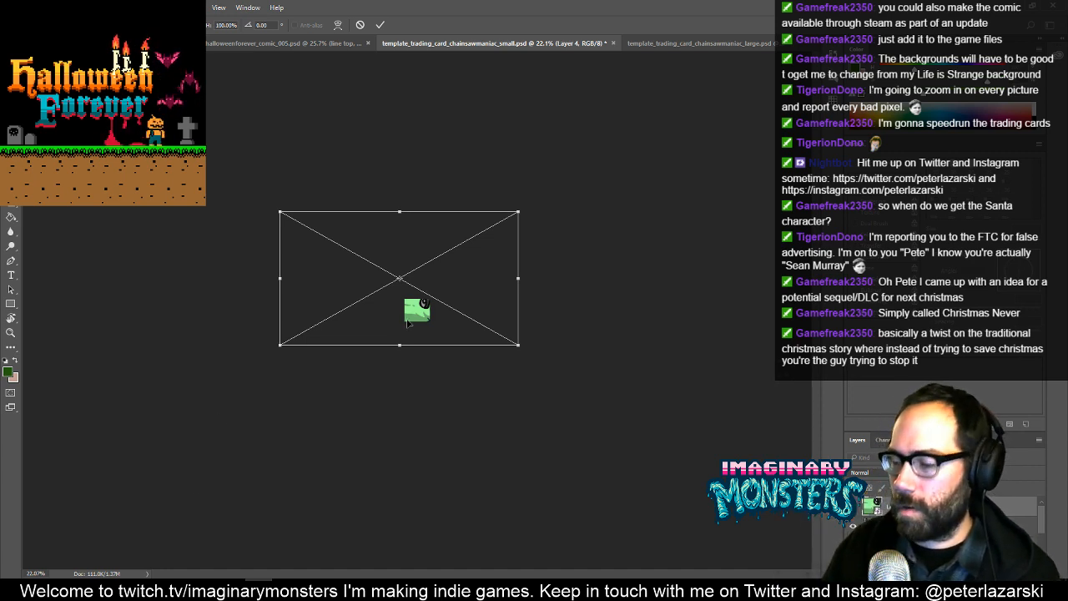
scroll(408, 322, "up", 3)
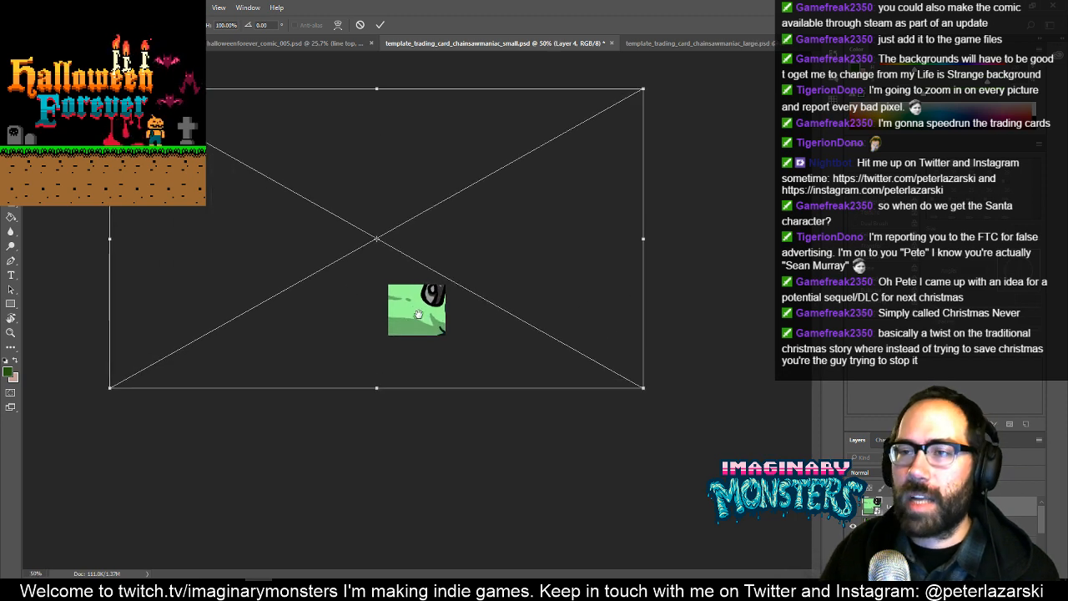
left_click_drag(109, 89, 346, 228)
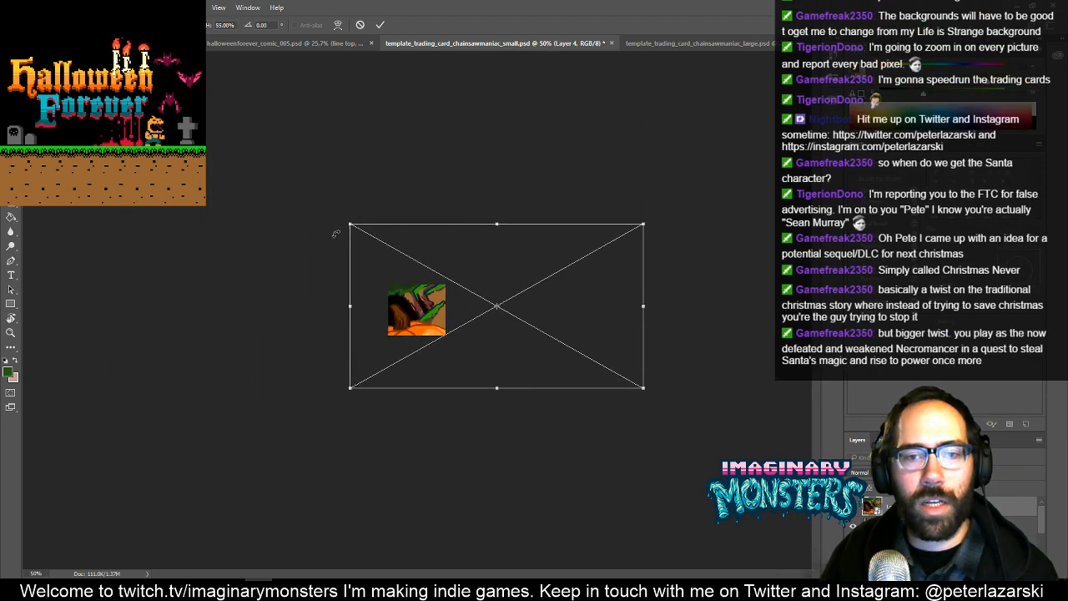
left_click_drag(646, 392, 537, 354)
left_click_drag(500, 324, 440, 356)
key("ctrl+plus")
key("ctrl+plus")
key("ctrl+plus")
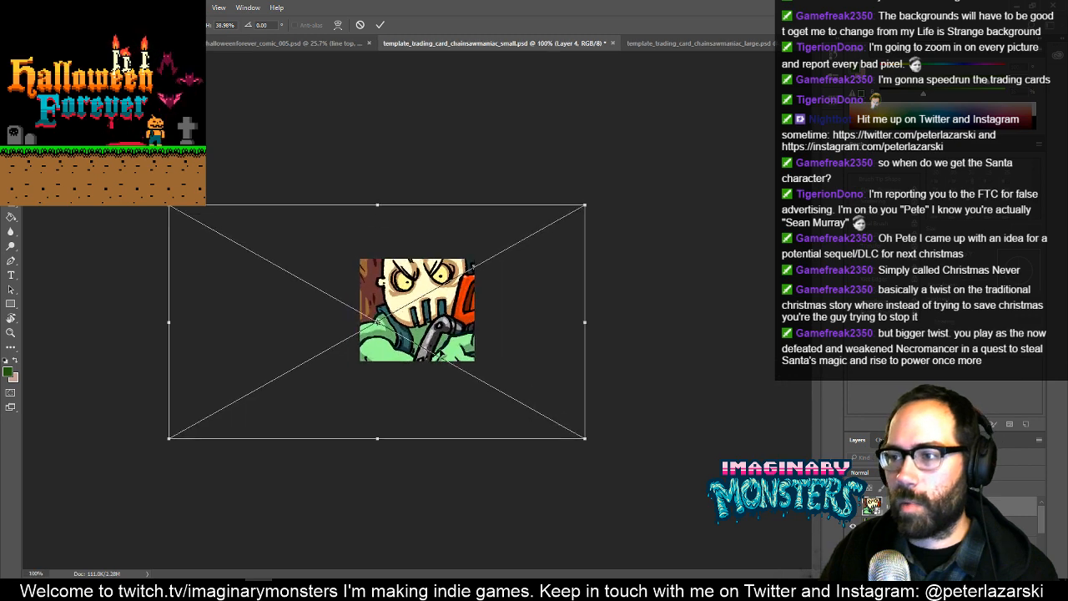
left_click_drag(755, 101, 587, 203)
key("Return")
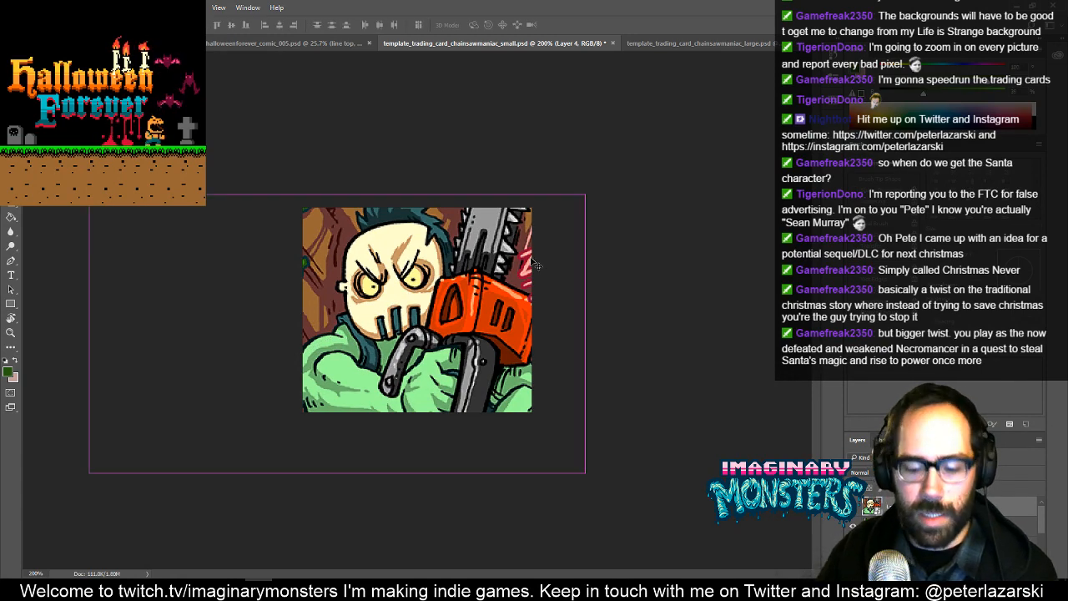
- Shrink the artwork further and reposition it so the maniac's arms and the whole chainsaw handle fit on the small card
key("ctrl+t")
left_click_drag(89, 194, 107, 204)
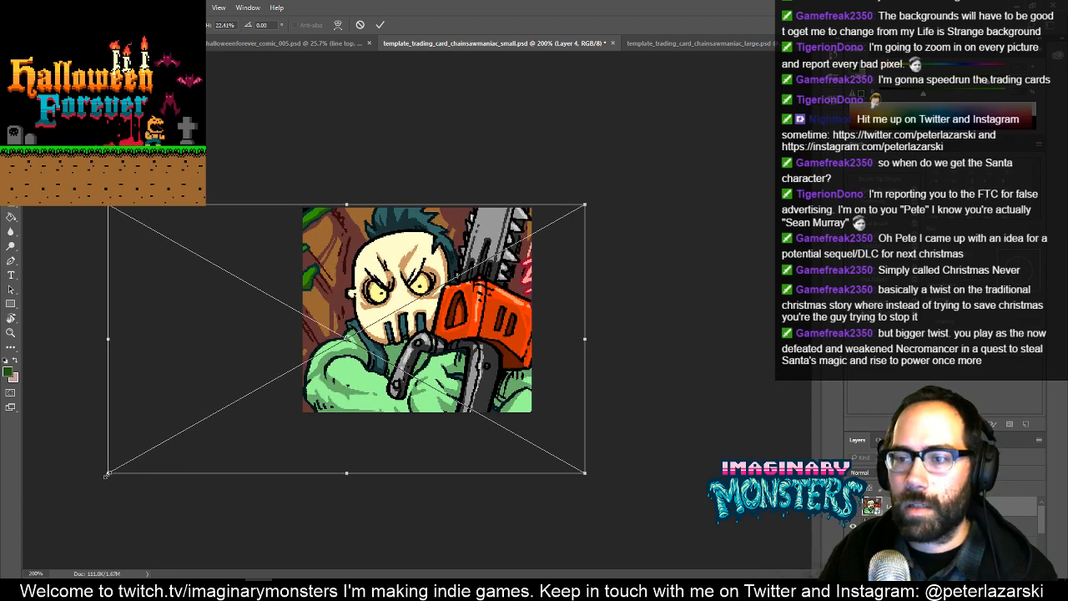
left_click_drag(108, 474, 209, 432)
left_click_drag(412, 382, 381, 370)
key("Return")
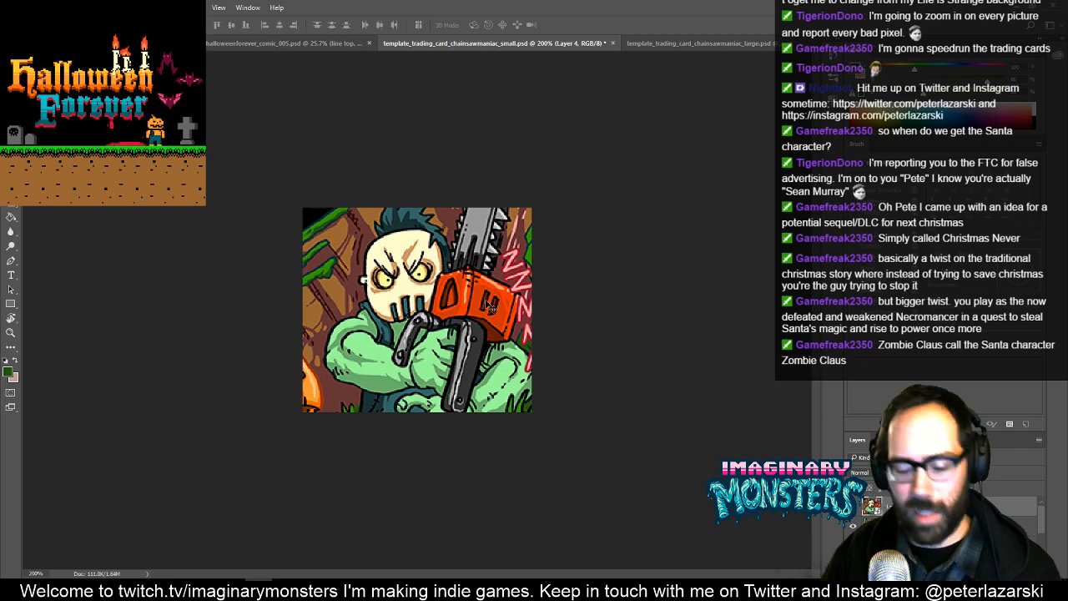
- Check the small chainsaw maniac card in the different screen modes and save the file
key("f")
key("f")
key("f")
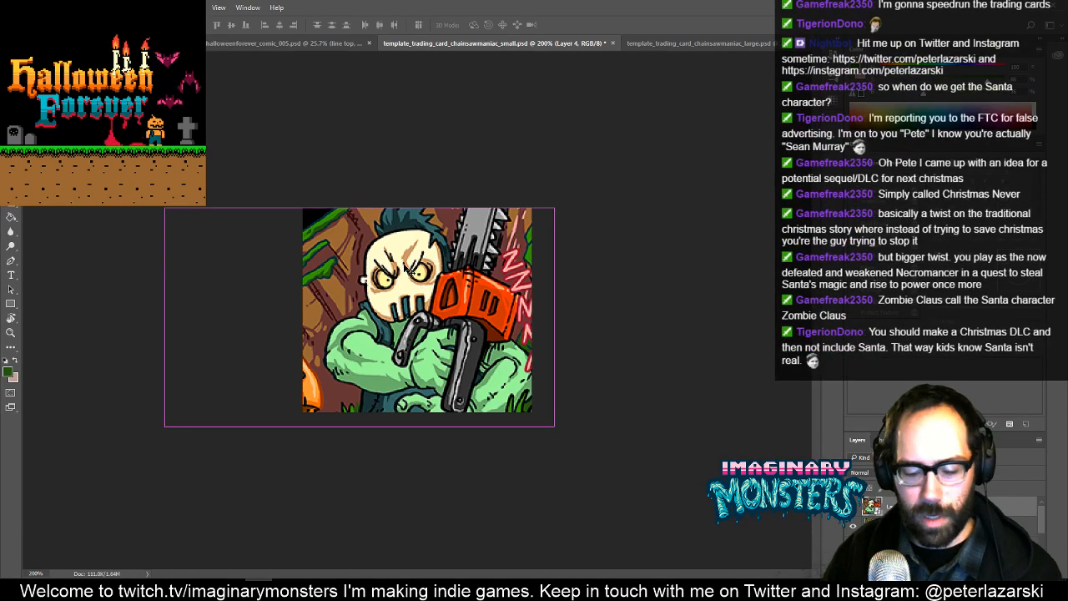
key("ctrl+s")
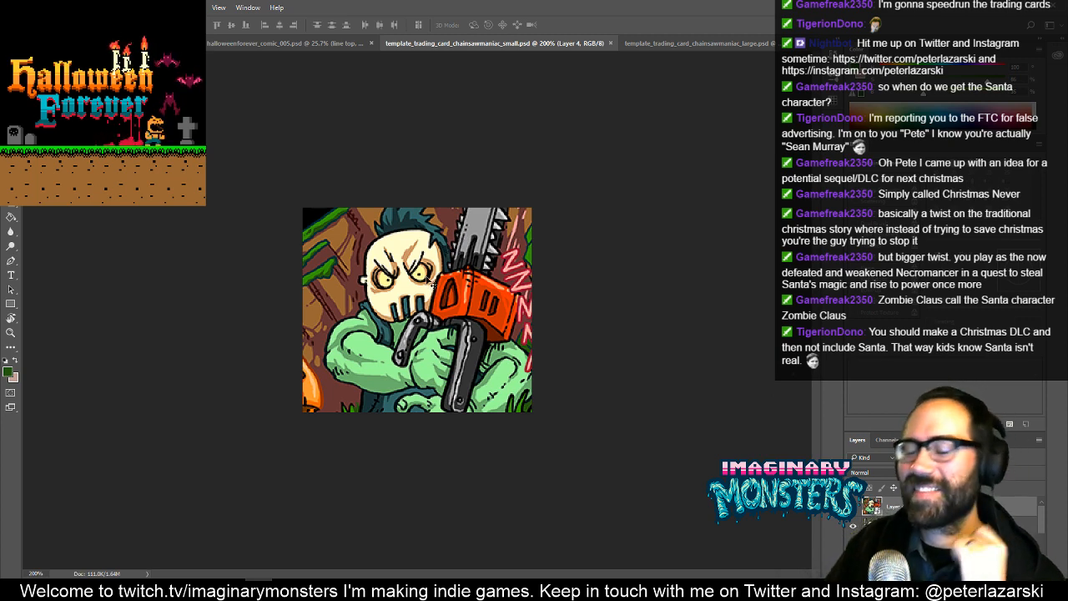
- Check the large chainsaw maniac card, and close both the large and small card files
left_click(675, 44)
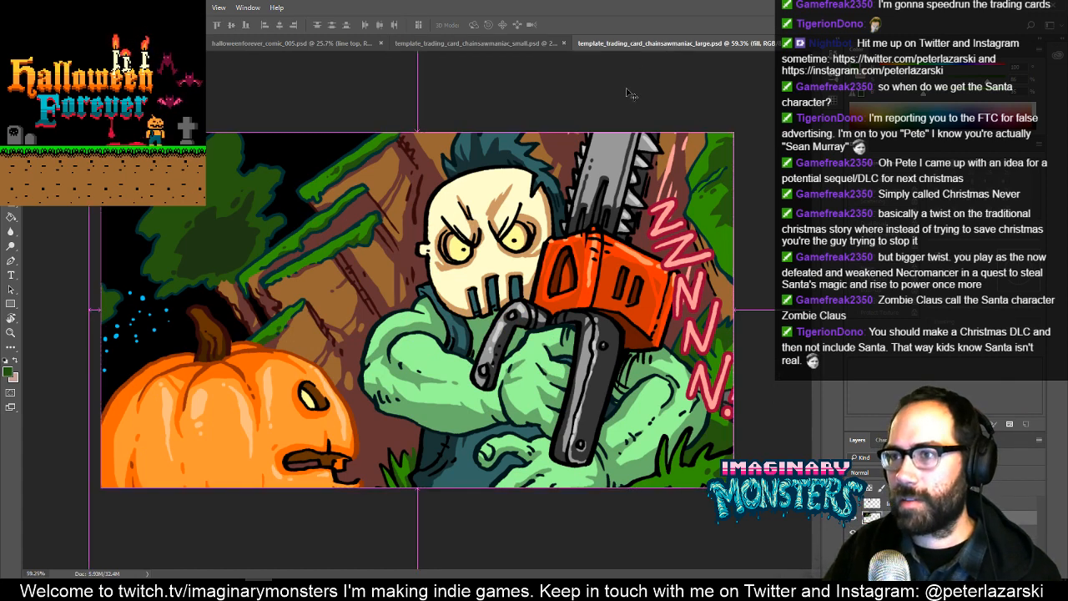
key("ctrl+h")
key("ctrl+h")
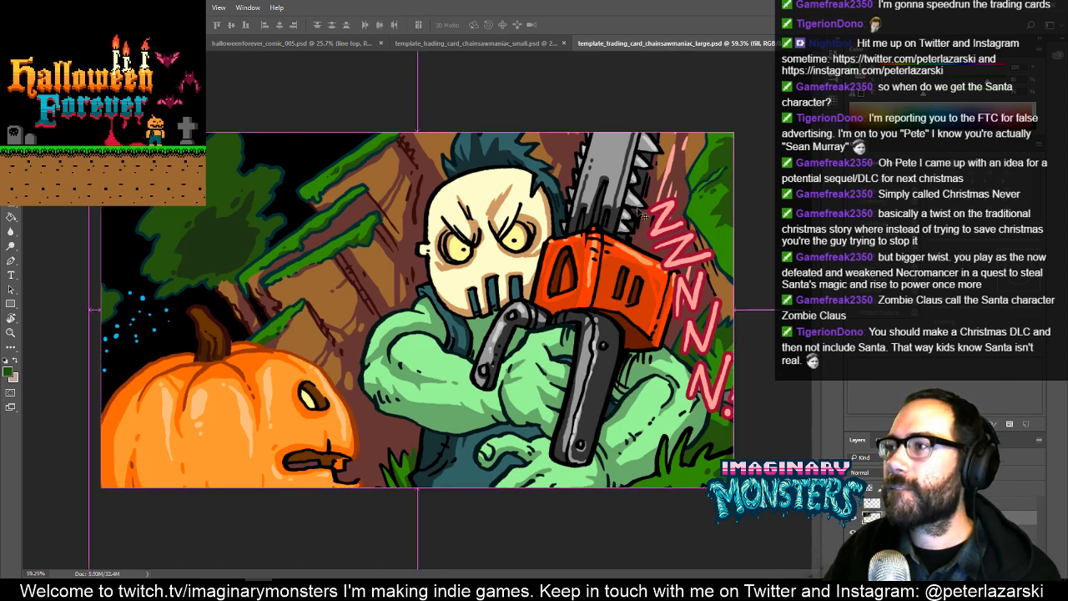
key("ctrl+w")
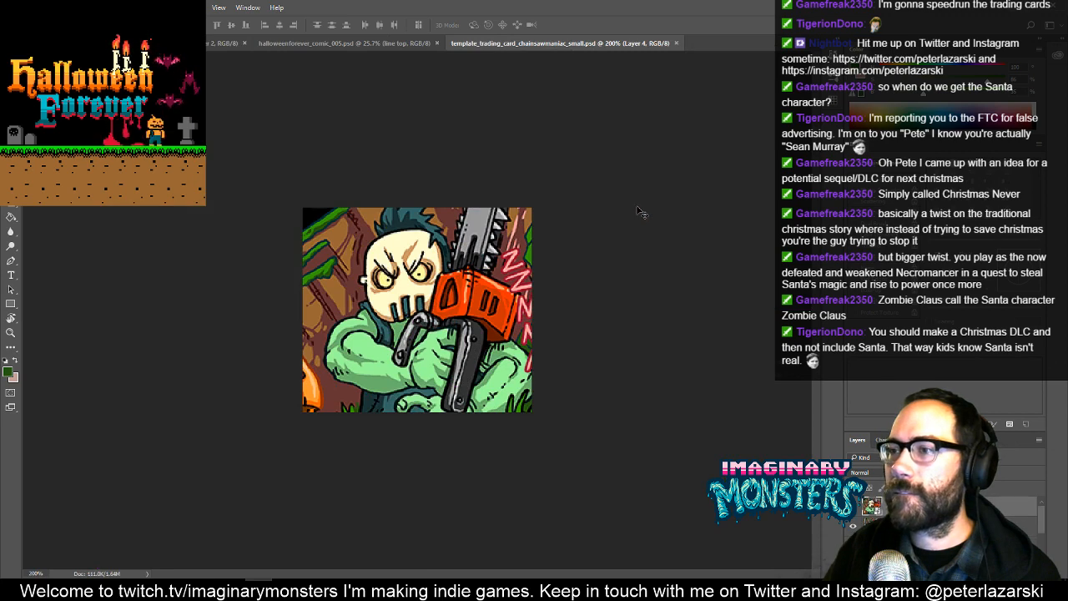
key("ctrl+w")
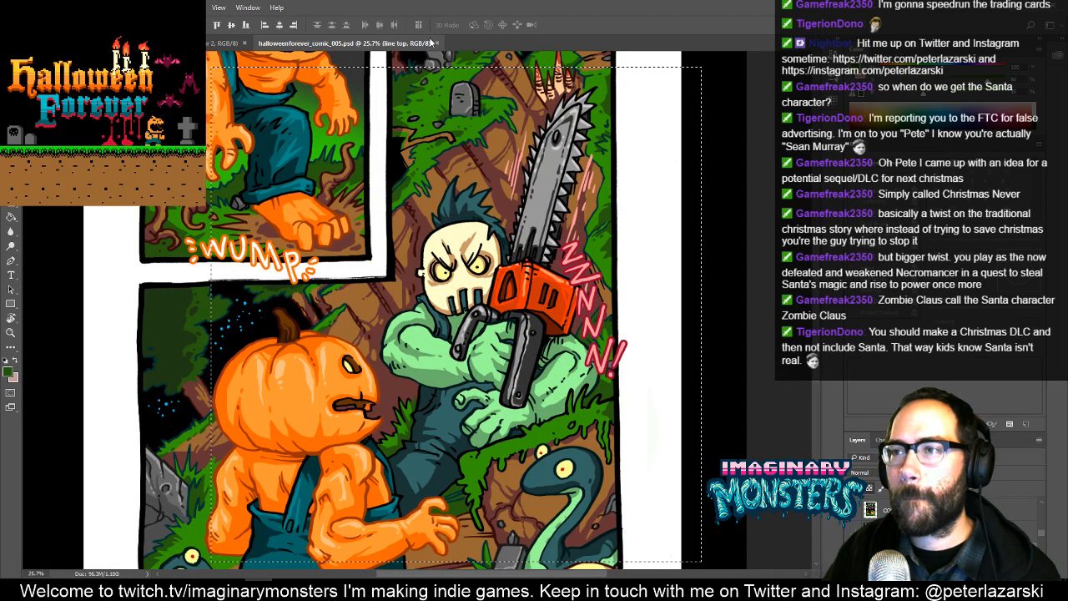
- Close halloweenforever_comic_005.psd and open halloweenforever_comic_001.psd without resolving its missing fonts
left_click(437, 43)
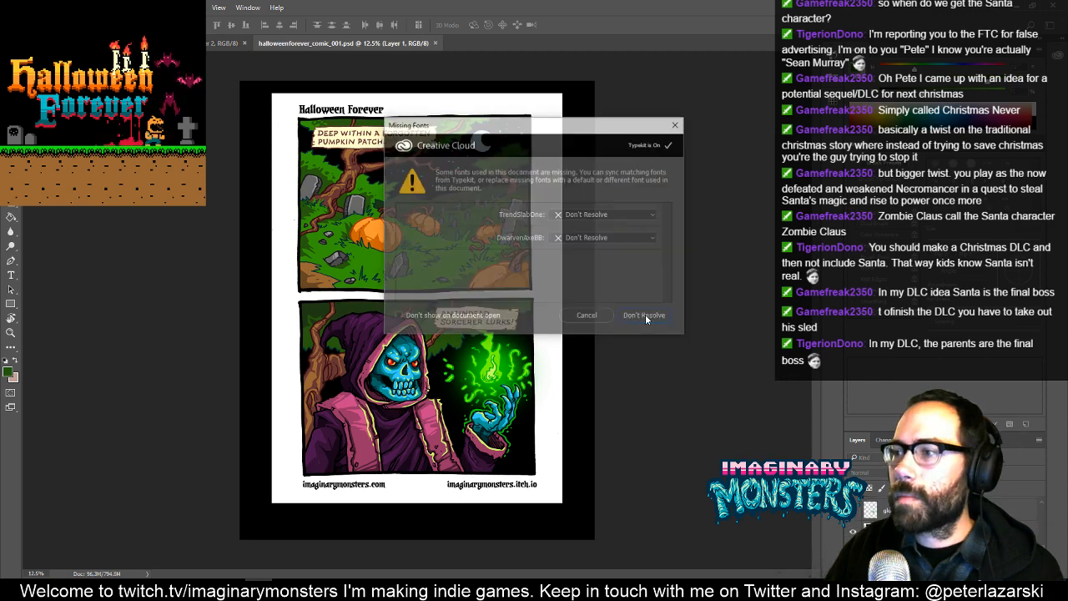
left_click(645, 315)
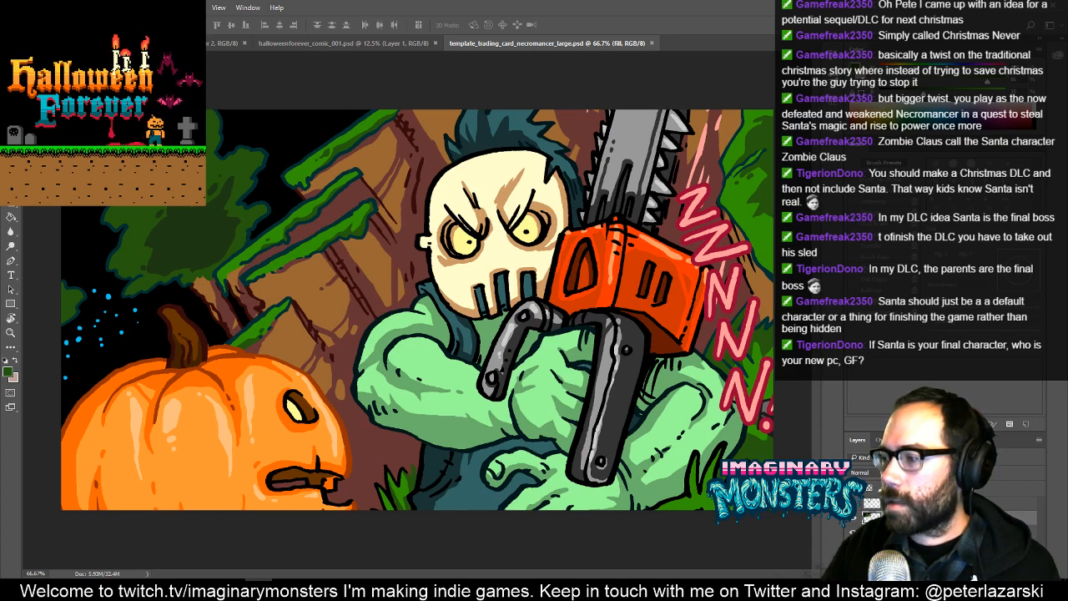
- Merge the old maniac artwork's line and fill layers in the large necromancer card
left_click(918, 504)
left_click(918, 531, "shift")
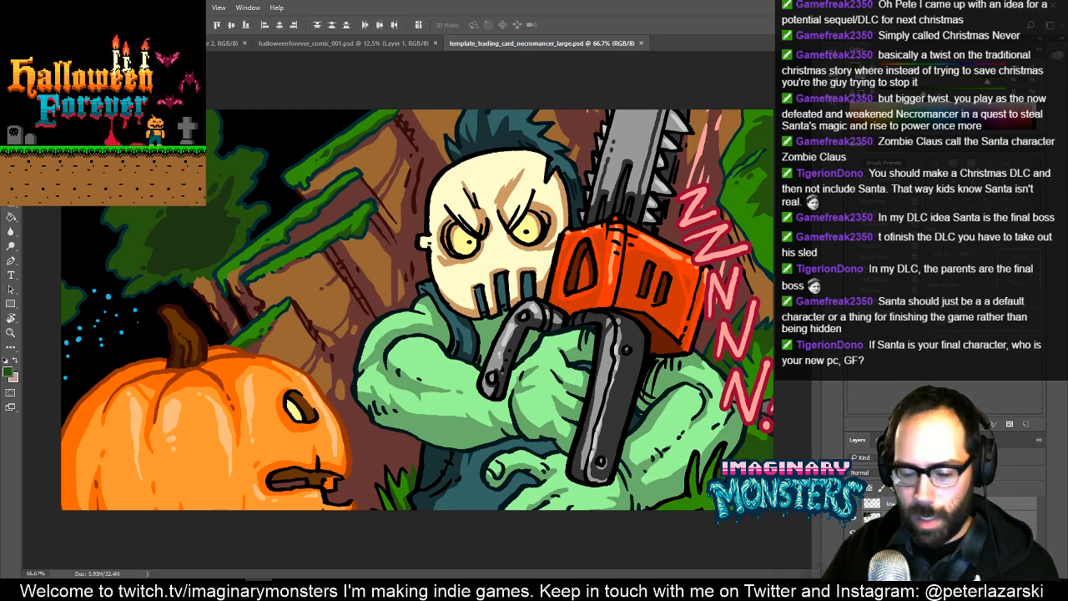
- Marquee-select the lower sorcerer panel in halloweenforever_comic_001.psd
left_click(338, 43)
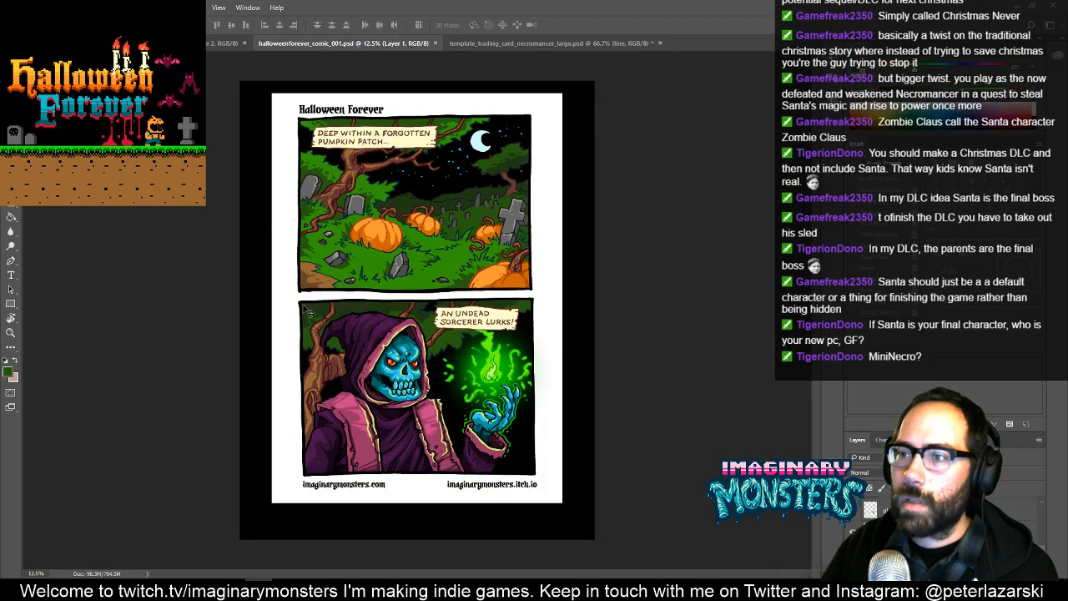
key("m")
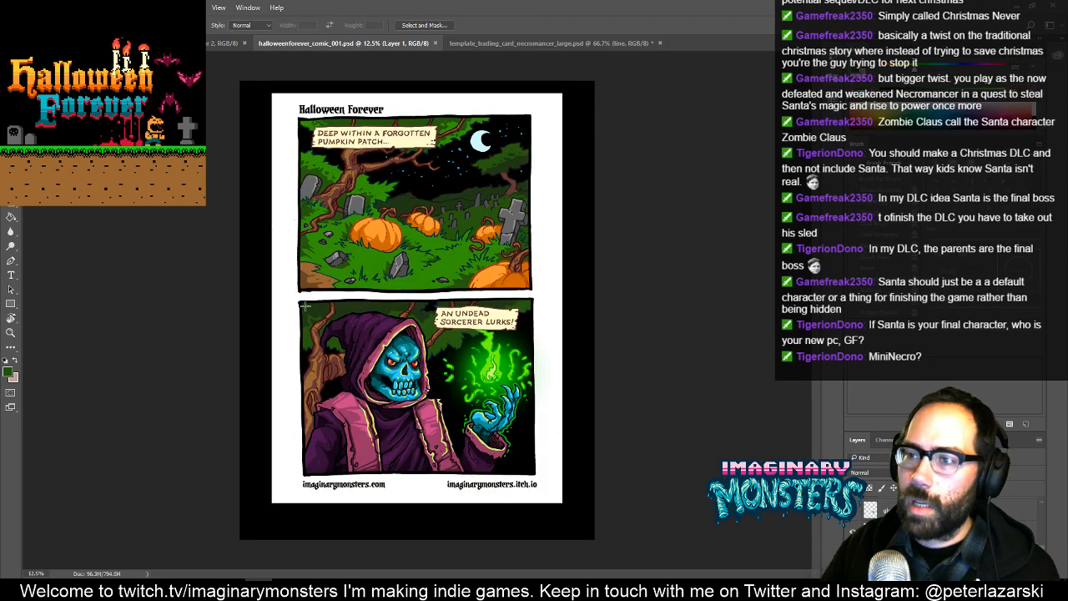
left_click_drag(298, 299, 544, 478)
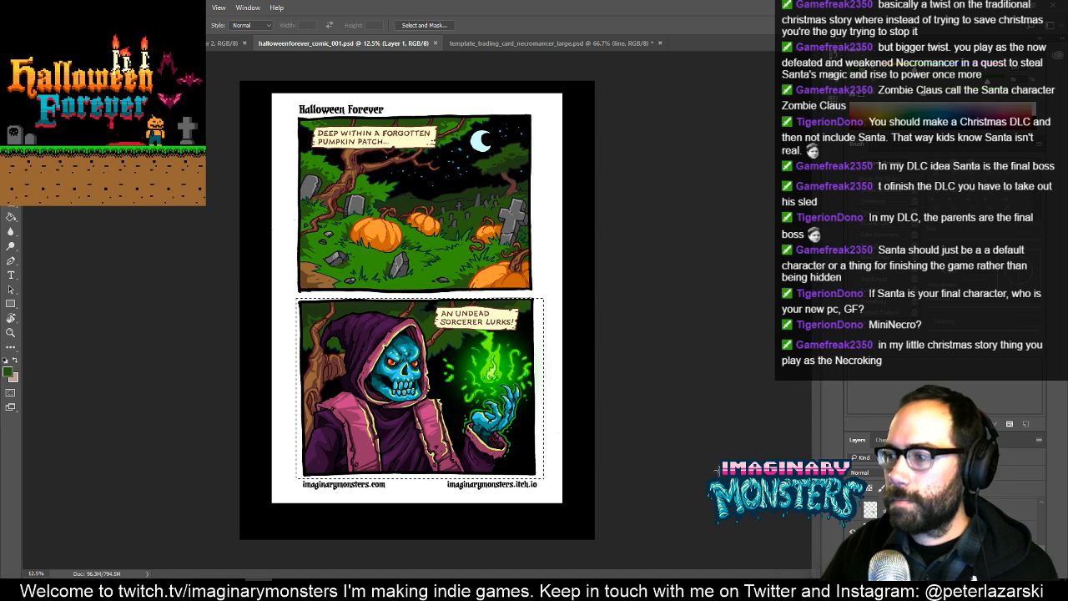
- Hide the caption lettering and the parchment caption frames on the comic page
scroll(943, 521, "down", 3)
scroll(943, 522, "up", 5)
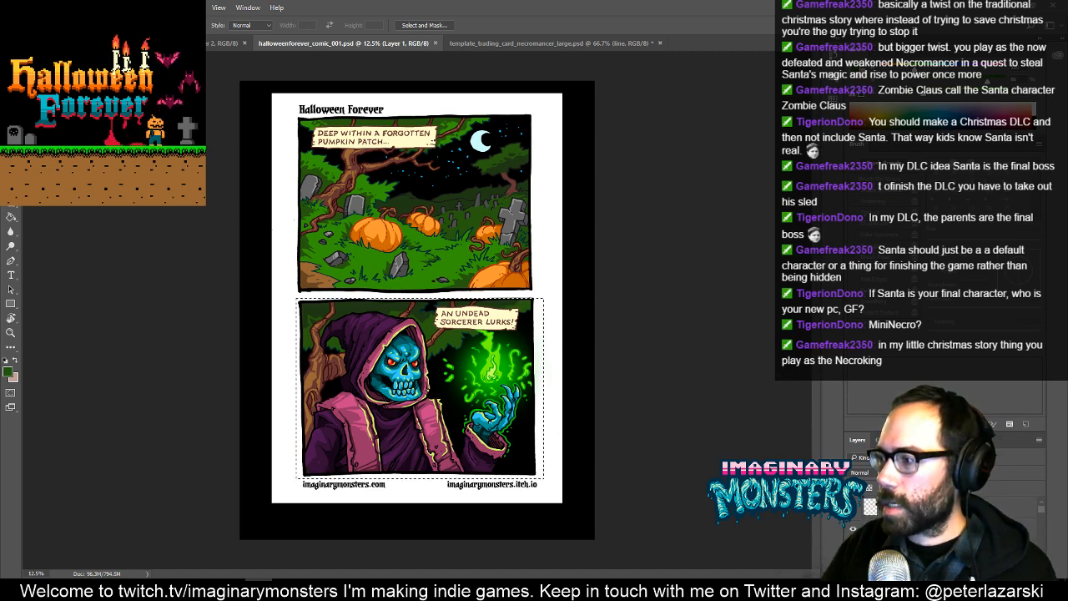
left_click_drag(943, 432, 943, 412)
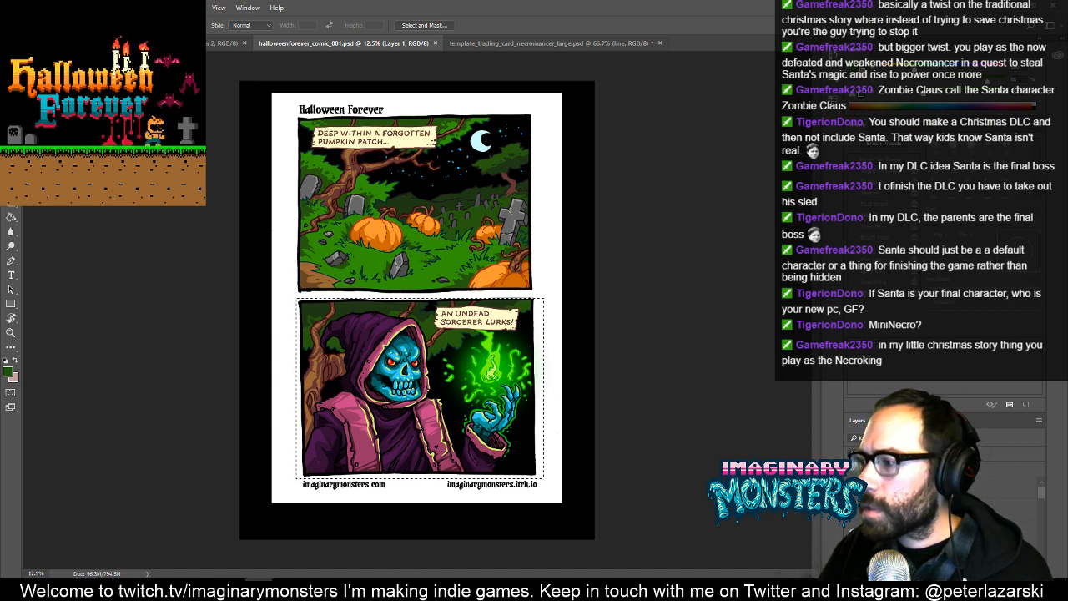
left_click(852, 510)
scroll(943, 513, "down", 2)
scroll(943, 513, "up", 2)
scroll(943, 513, "down", 1)
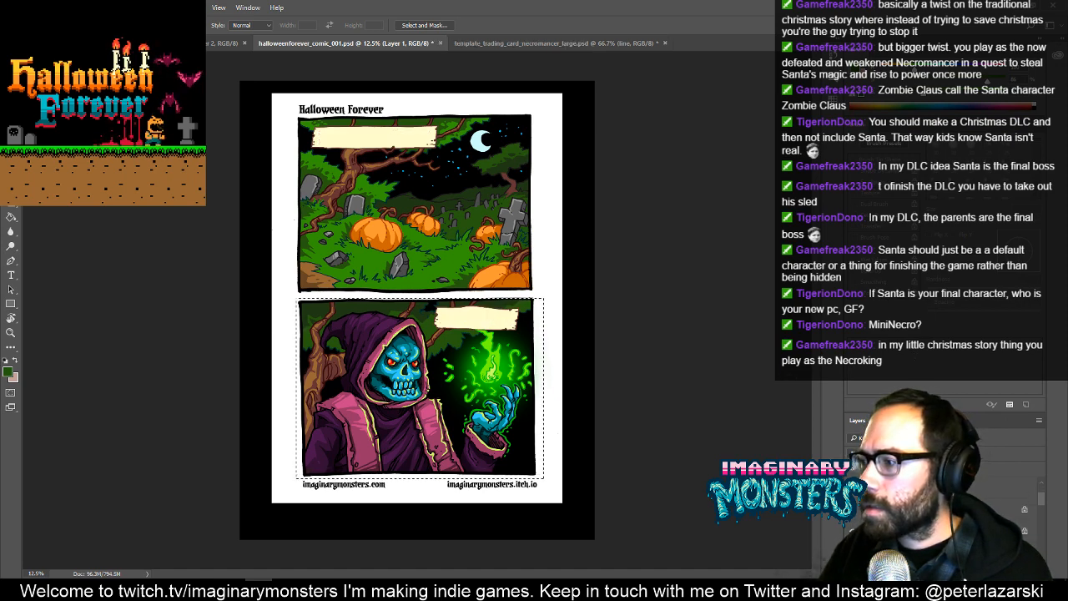
scroll(942, 513, "down", 1)
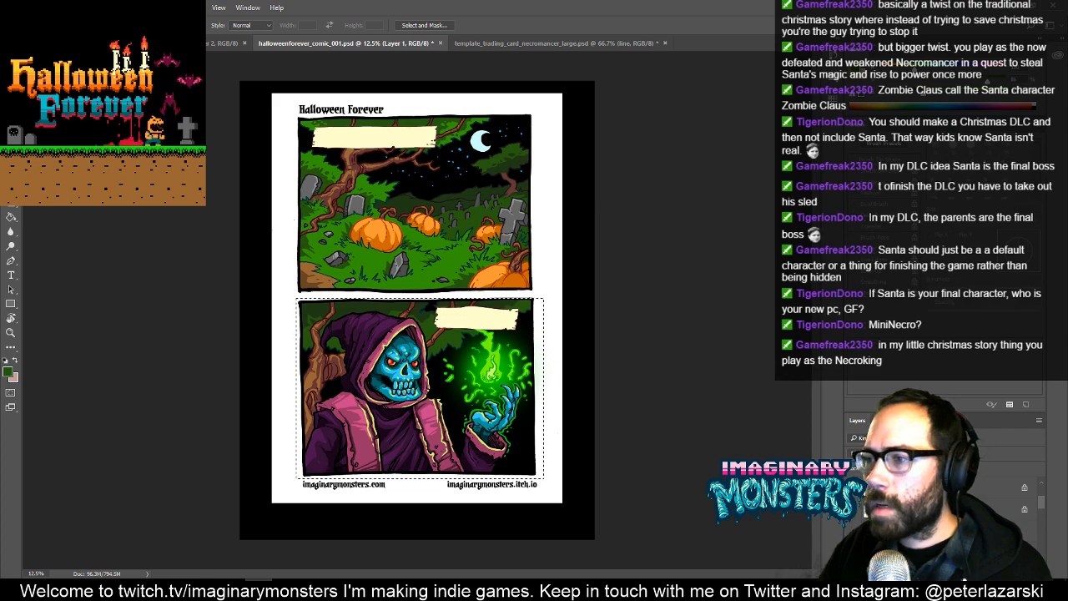
left_click(852, 509)
- Inspect the sorcerer panel's background behind the hidden caption up close and at full-page view
key("z")
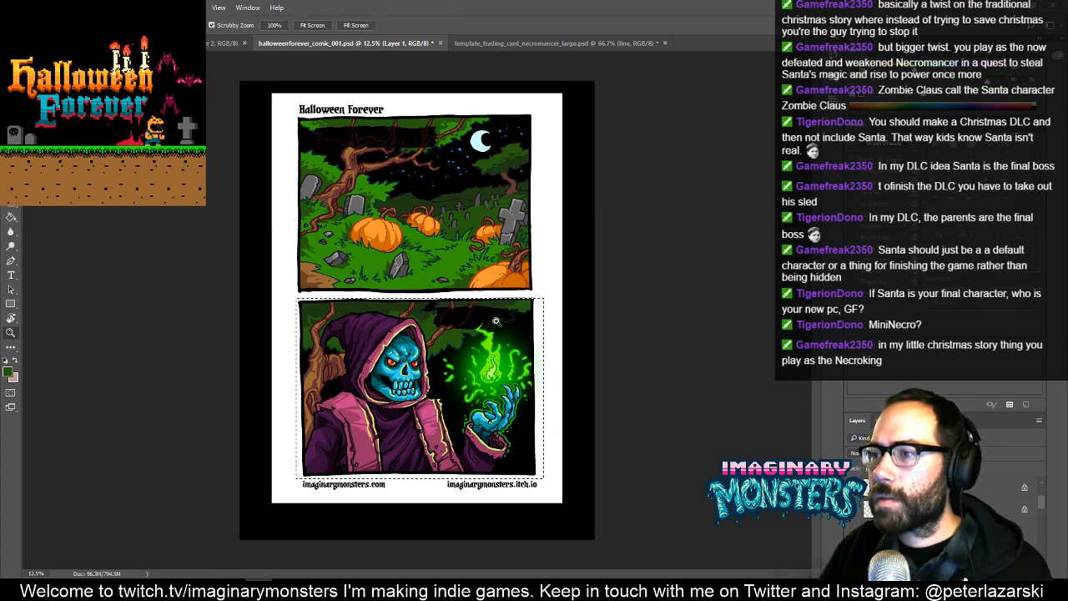
left_click_drag(510, 341, 539, 349)
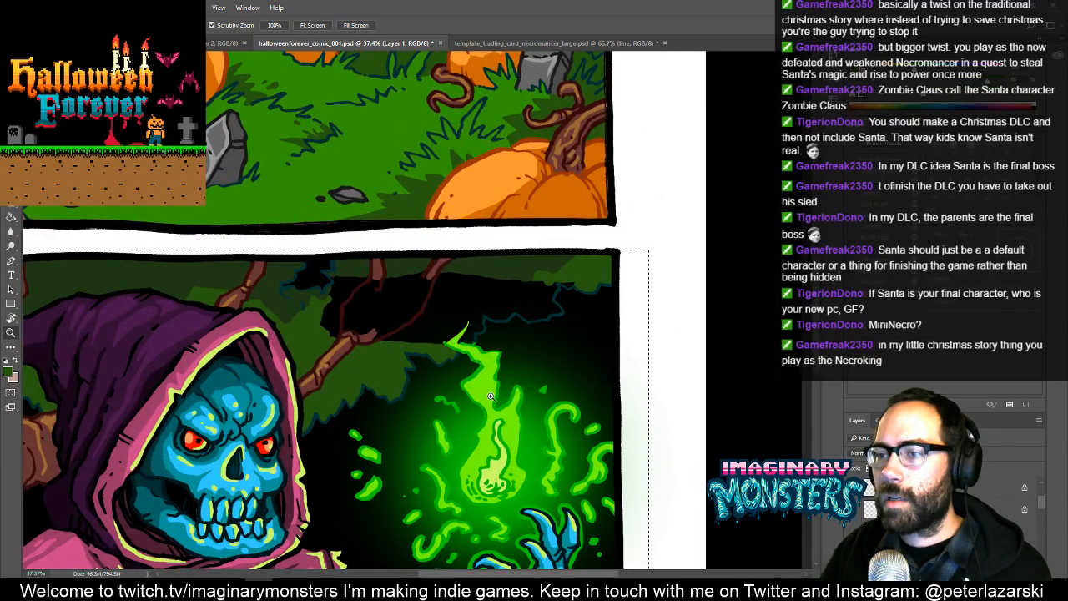
left_click_drag(487, 423, 634, 273)
key("ctrl+d")
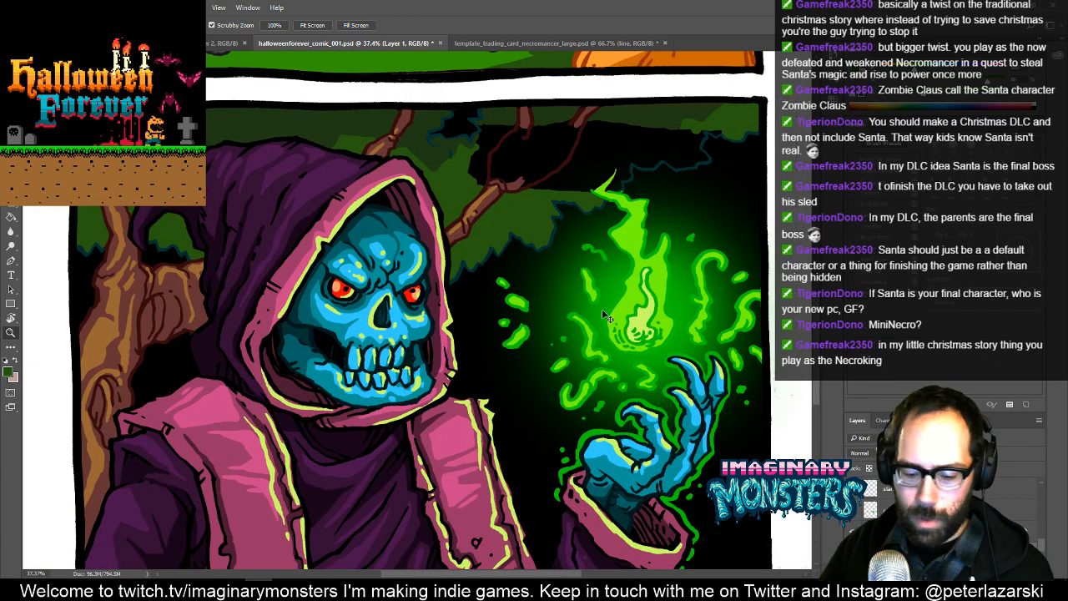
key("ctrl+shift+d")
left_click_drag(622, 304, 572, 329)
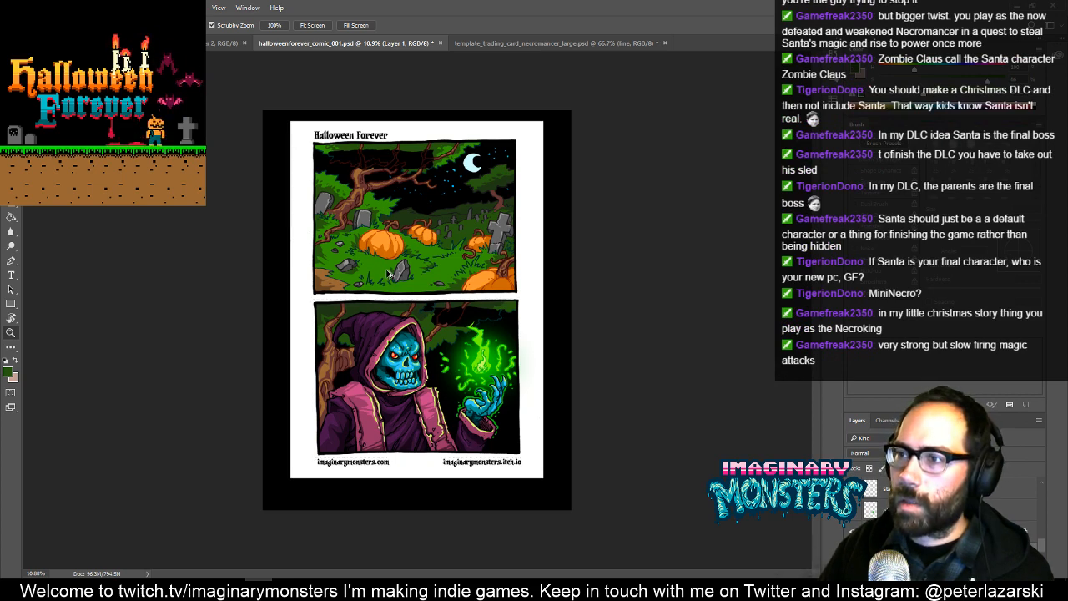
key("ctrl+shift+d")
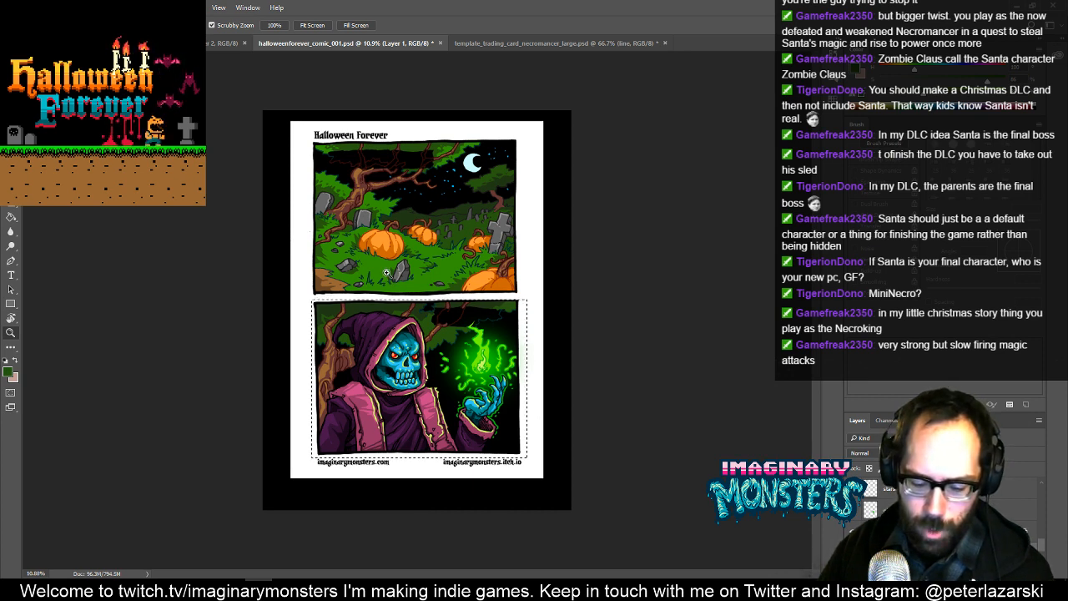
key("alt+shift+z")
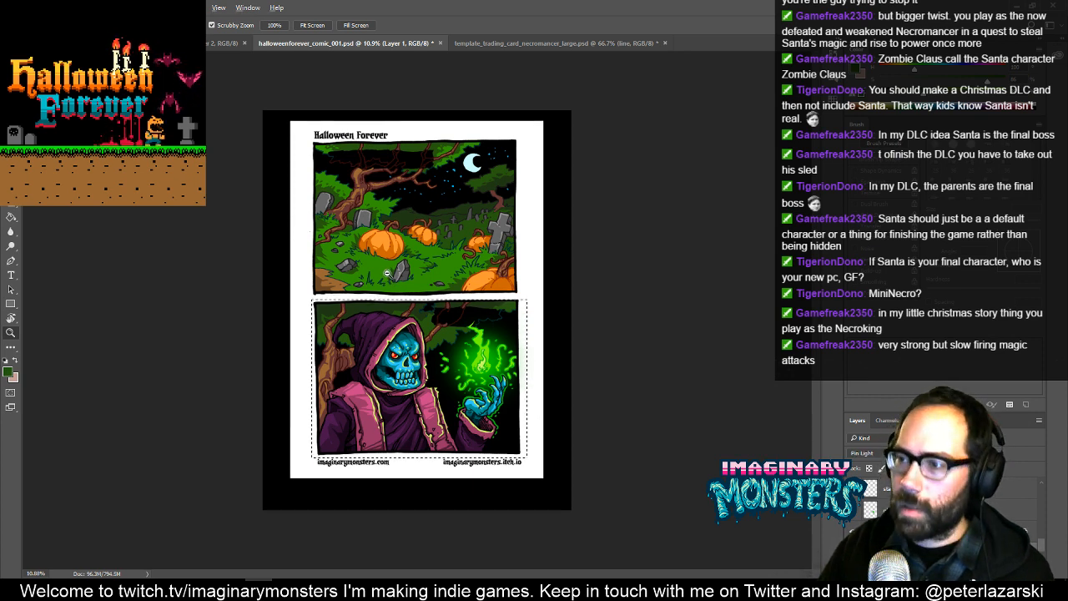
key("alt+shift+n")
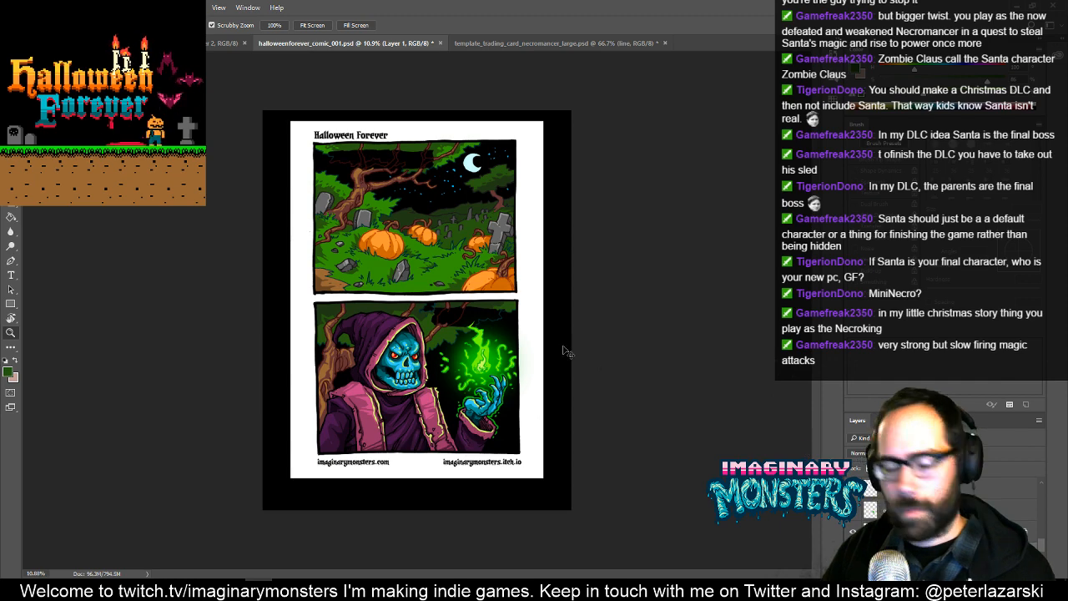
- Close halloweenforever_comic_001.psd without saving and reopen it without resolving its missing fonts
left_click(441, 43)
left_click(536, 223)
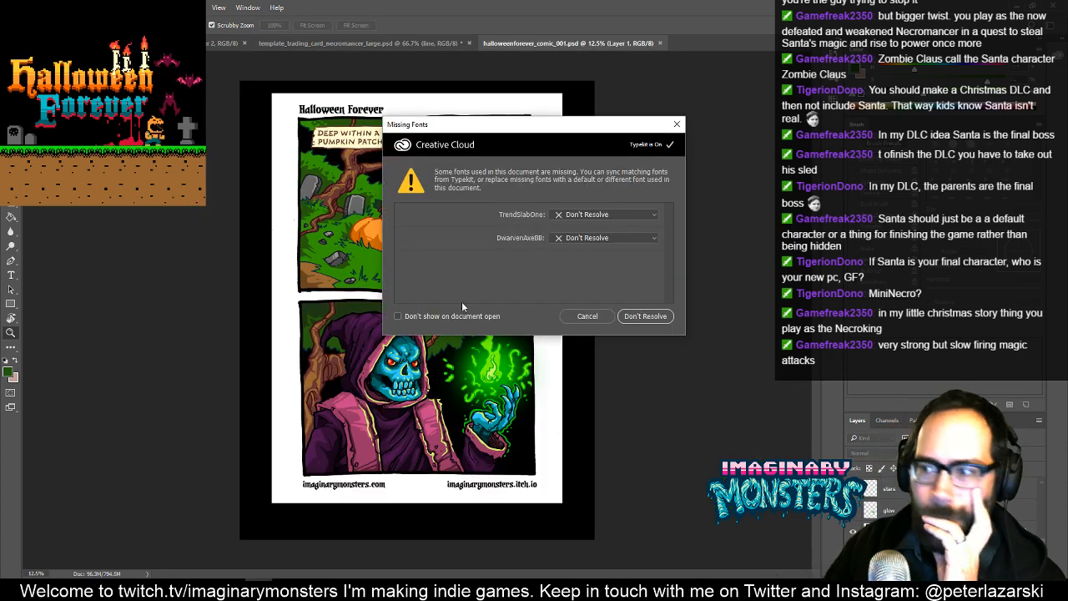
left_click(645, 316)
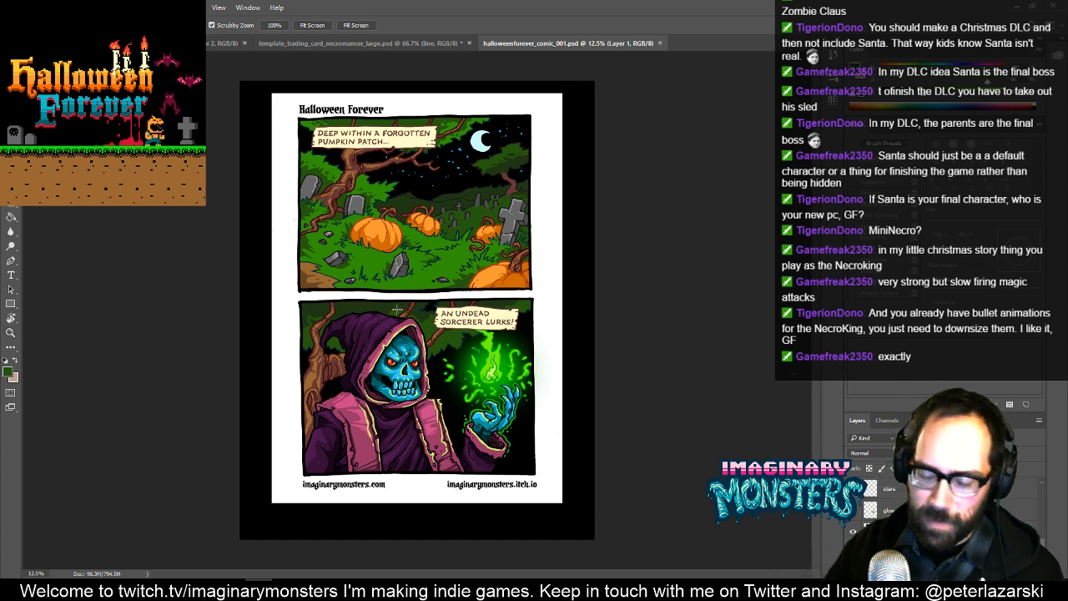
- Copy the lower sorcerer panel from the comic page and paste it into template_trading_card_necromancer_large.psd
key("m")
left_click_drag(294, 298, 543, 478)
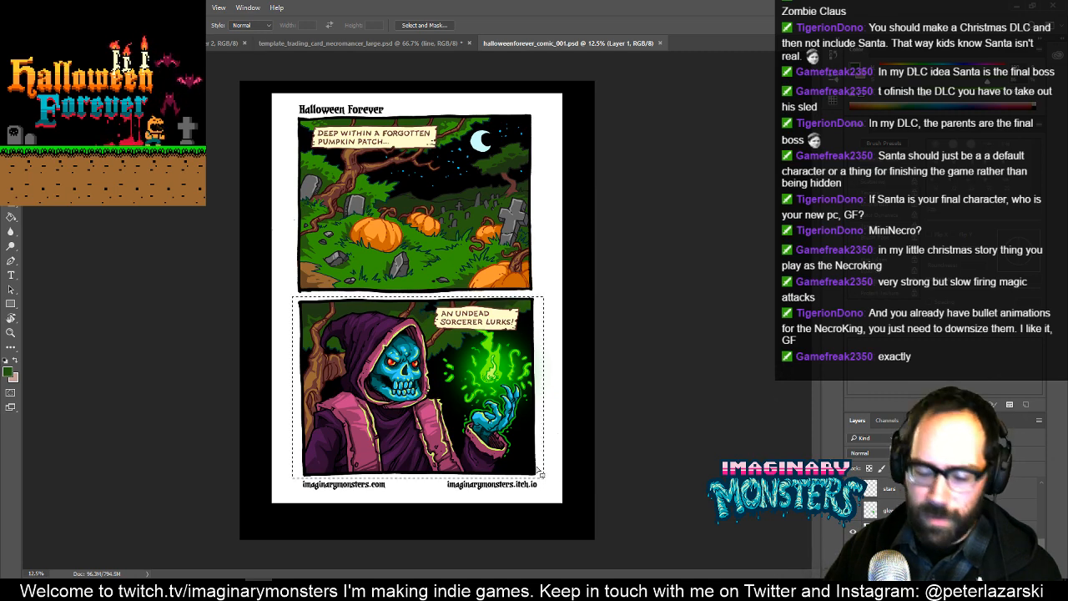
left_click(326, 43)
key("ctrl+v")
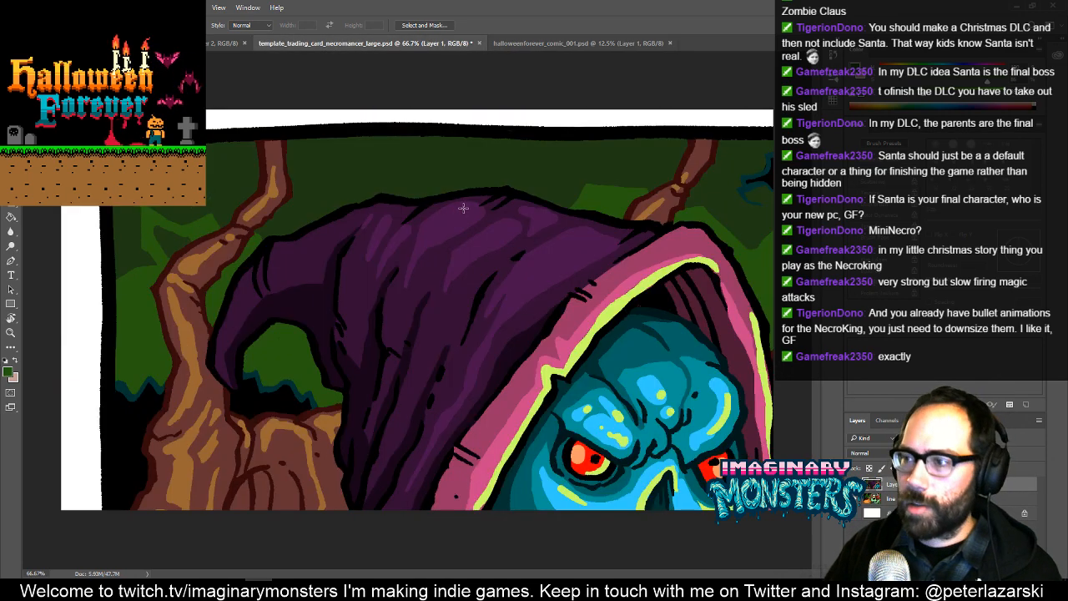
- Scale the pasted sorcerer panel to 62.61%, position the hood, skull, green flame and raised hand on the card, and apply the transformation
key("v")
left_click_drag(548, 273, 364, 83)
key("z")
left_click_drag(499, 248, 483, 254)
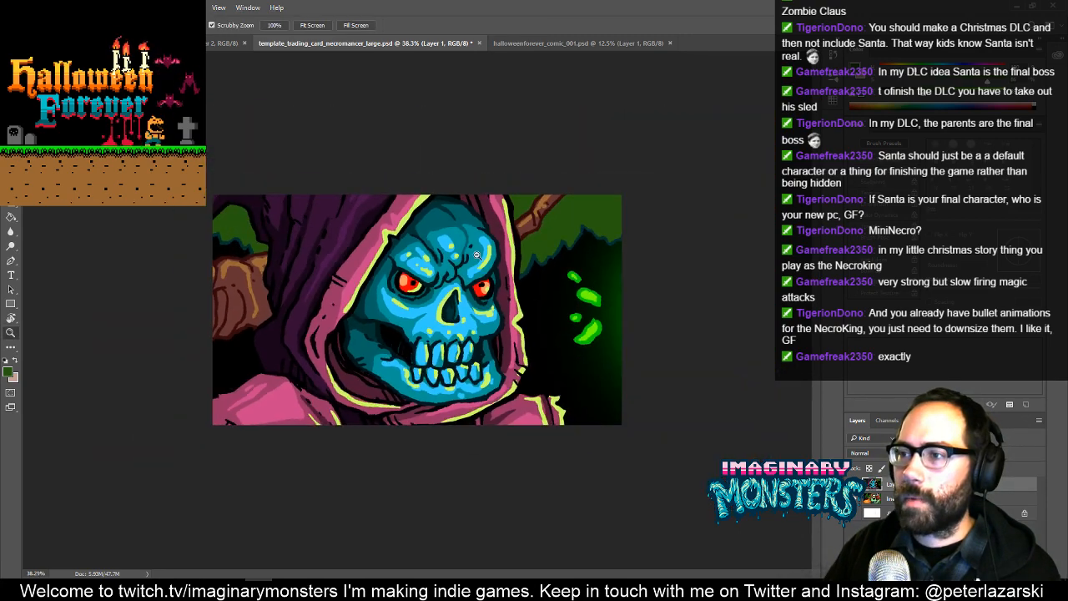
key("ctrl+t")
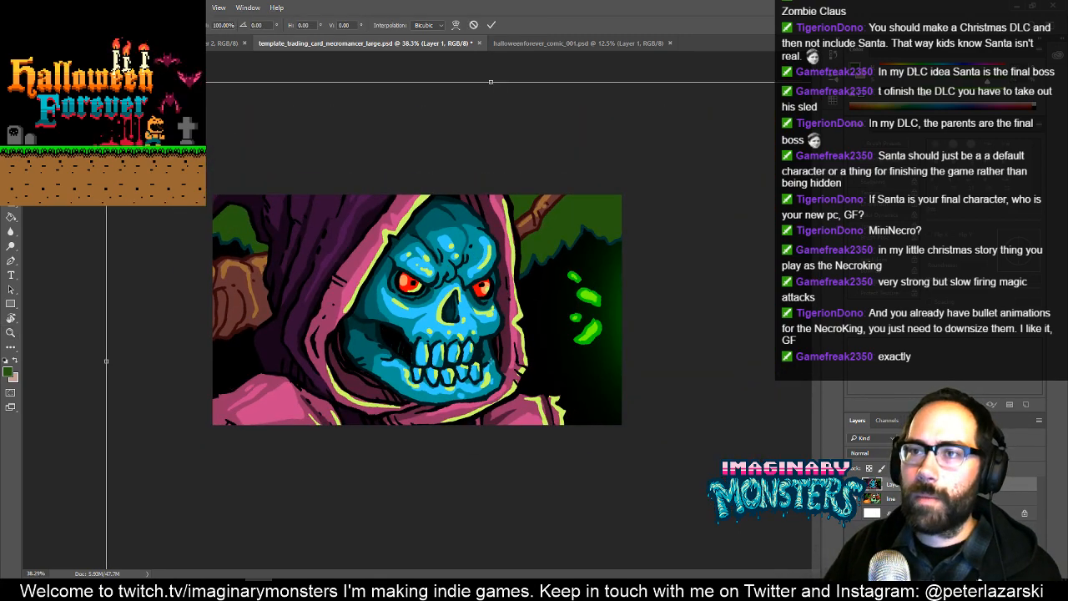
left_click_drag(106, 81, 224, 157)
left_click_drag(356, 244, 305, 252)
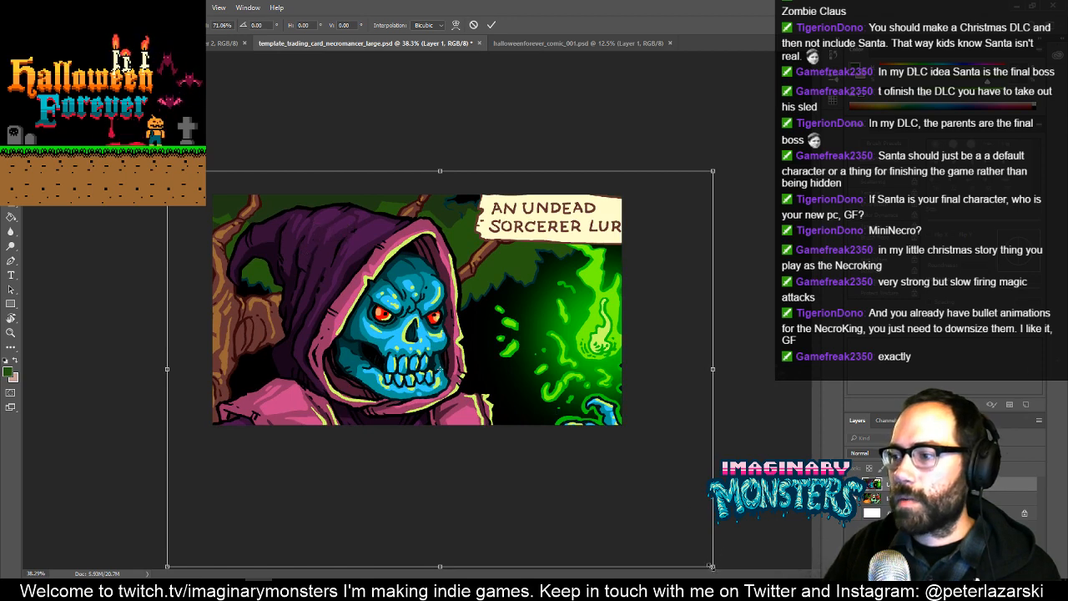
left_click_drag(712, 564, 647, 519)
left_click_drag(574, 417, 580, 416)
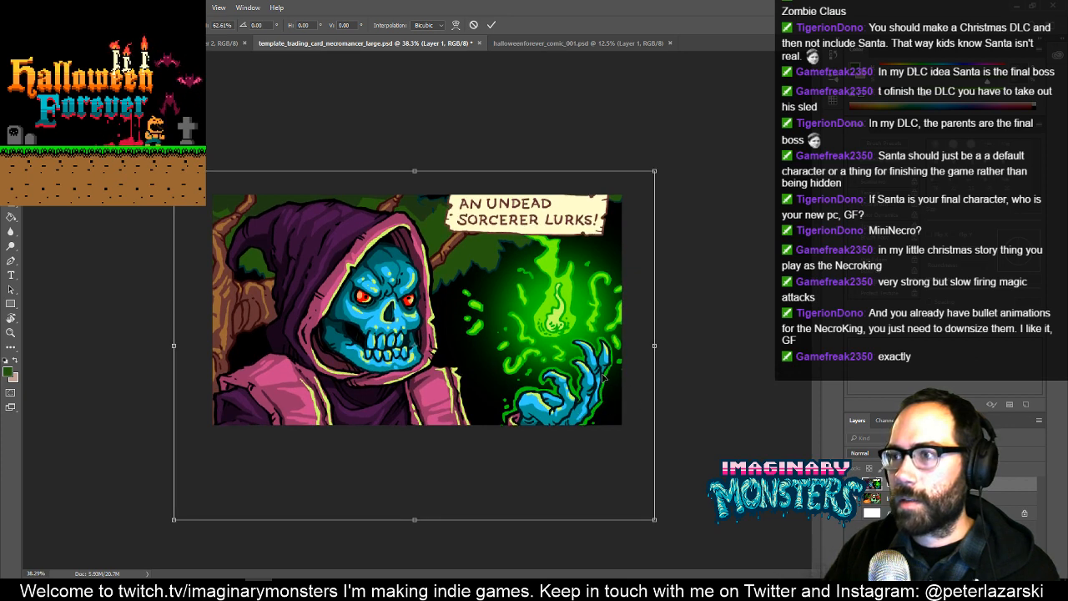
key("ctrl+s")
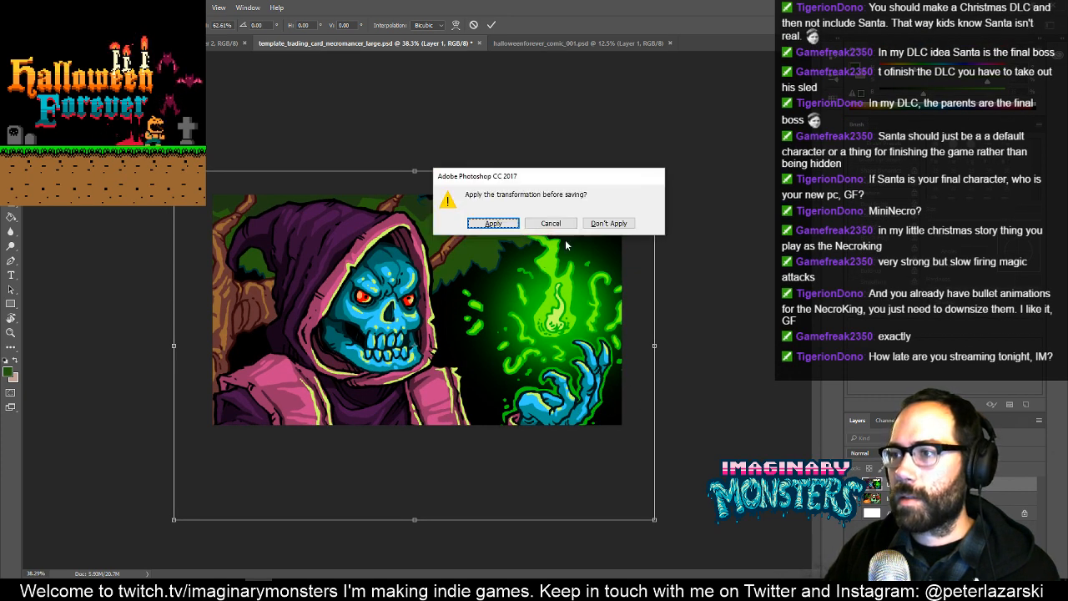
left_click(510, 223)
key("Escape")
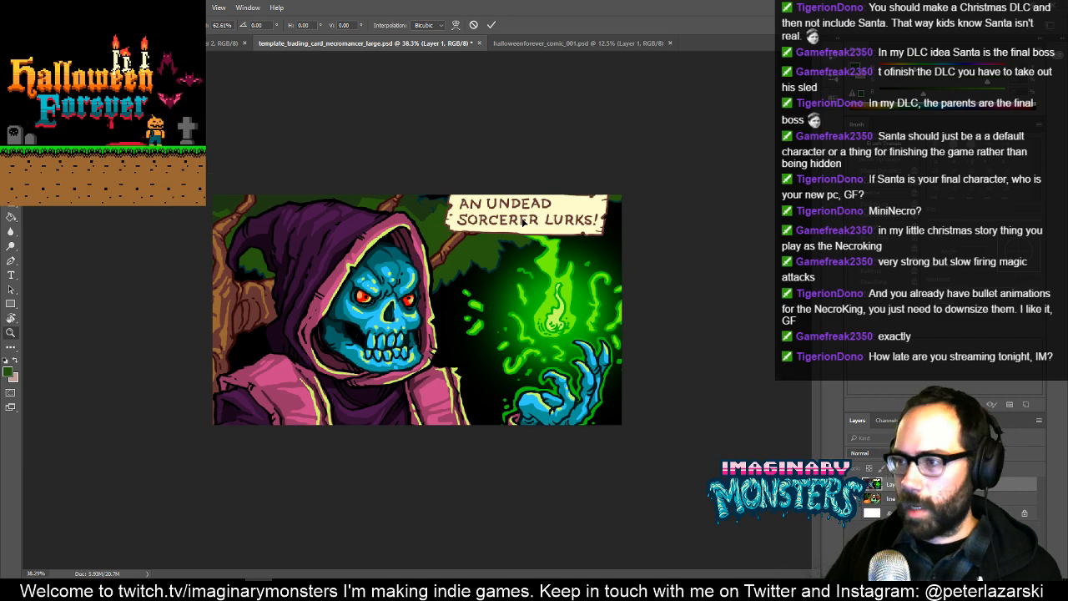
- Deselect the sorcerer panel in the comic and save it as halloweenforever_comic_001_edit_tradingcard.psd with maximized compatibility
left_click(240, 42)
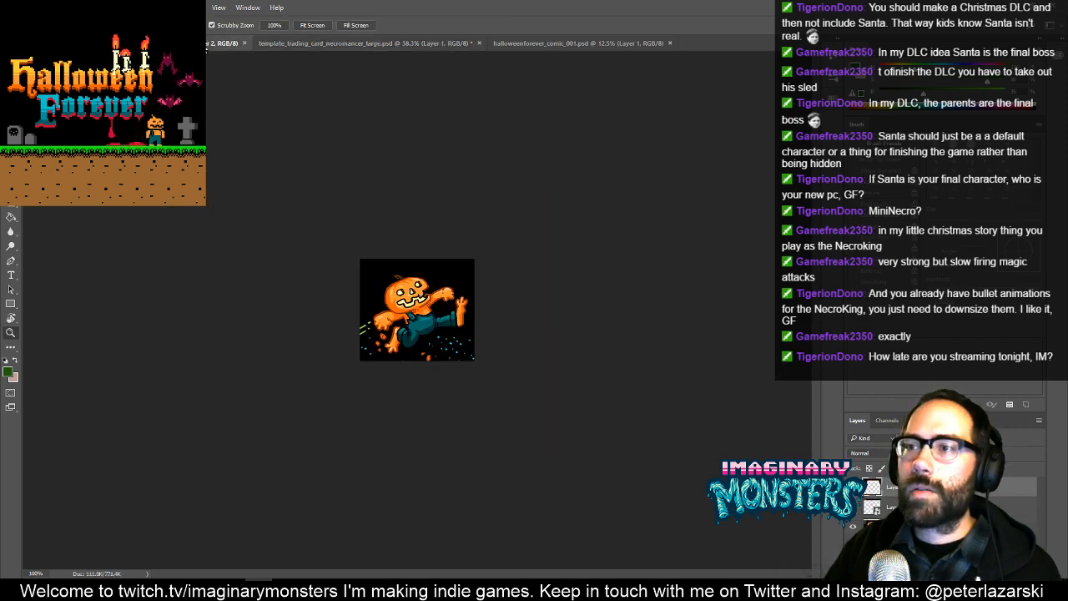
left_click(504, 43)
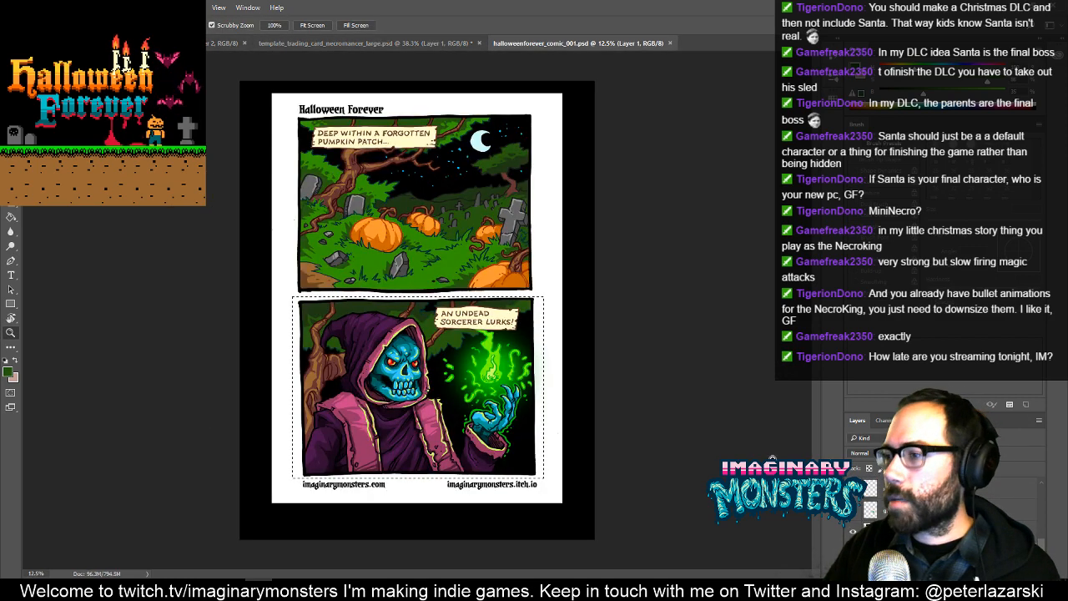
key("ctrl+d")
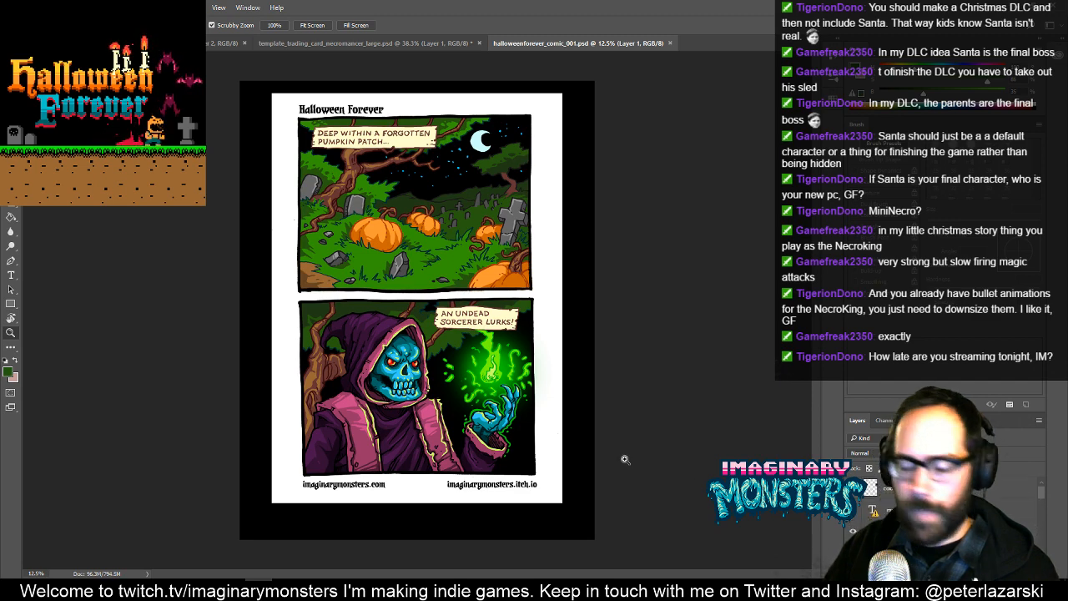
key("ctrl+shift+s")
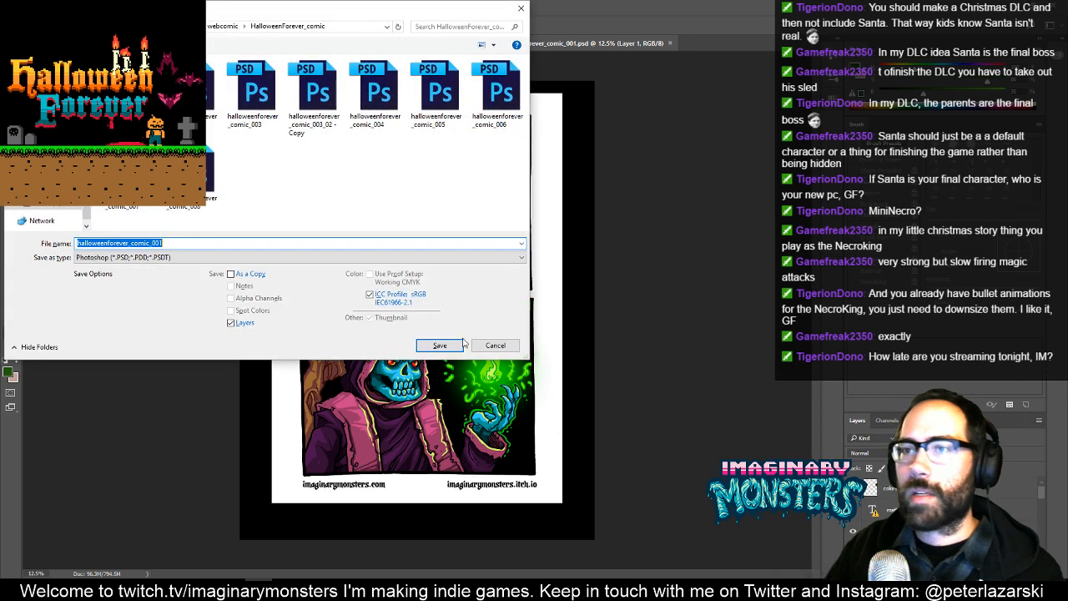
key("End")
type("_")
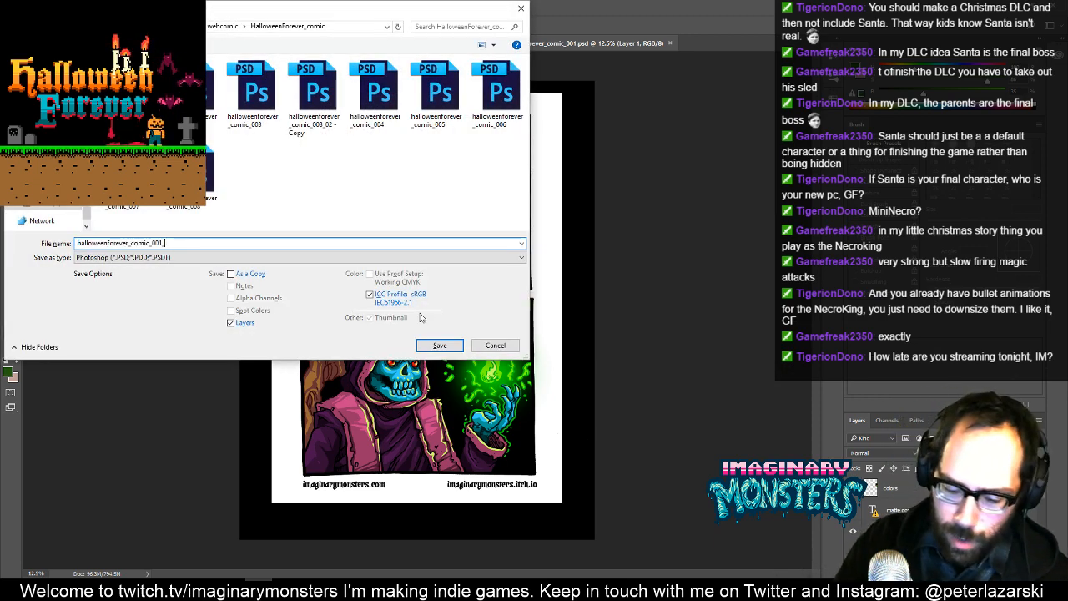
type("edit.")
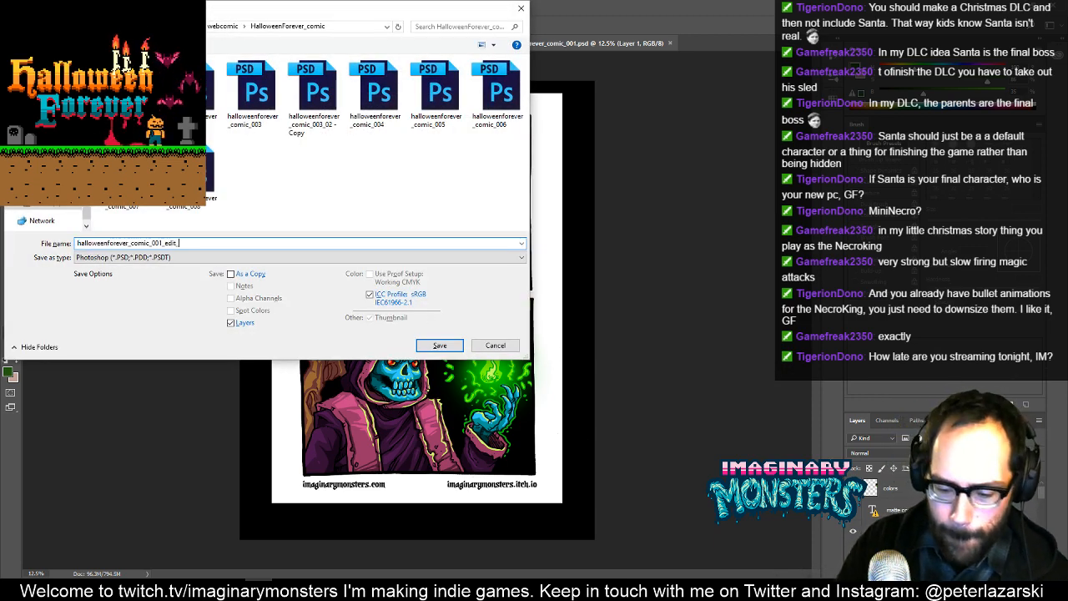
type("trac")
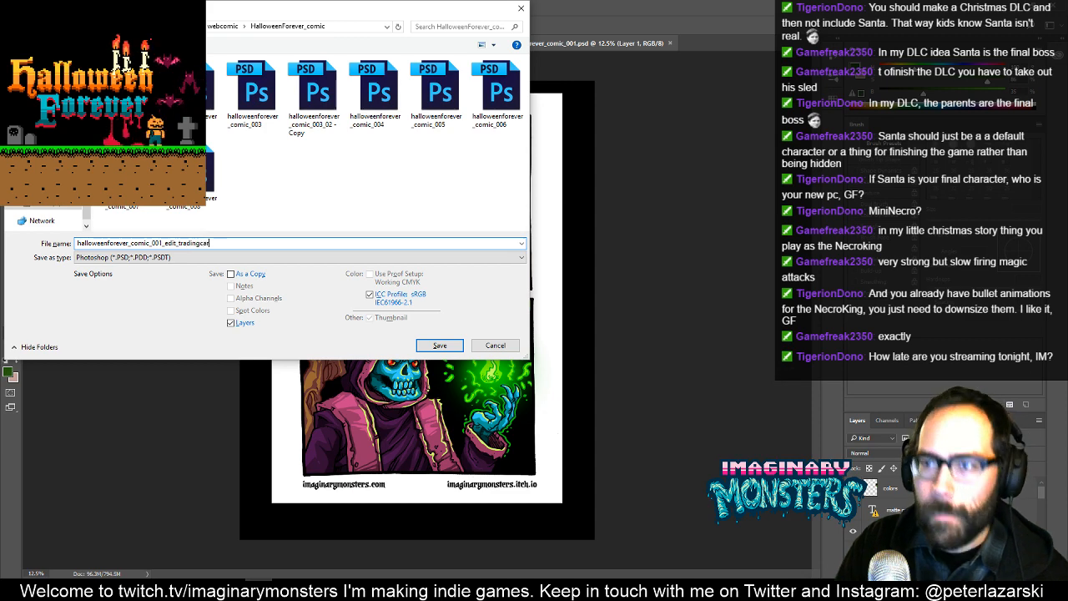
left_click(459, 346)
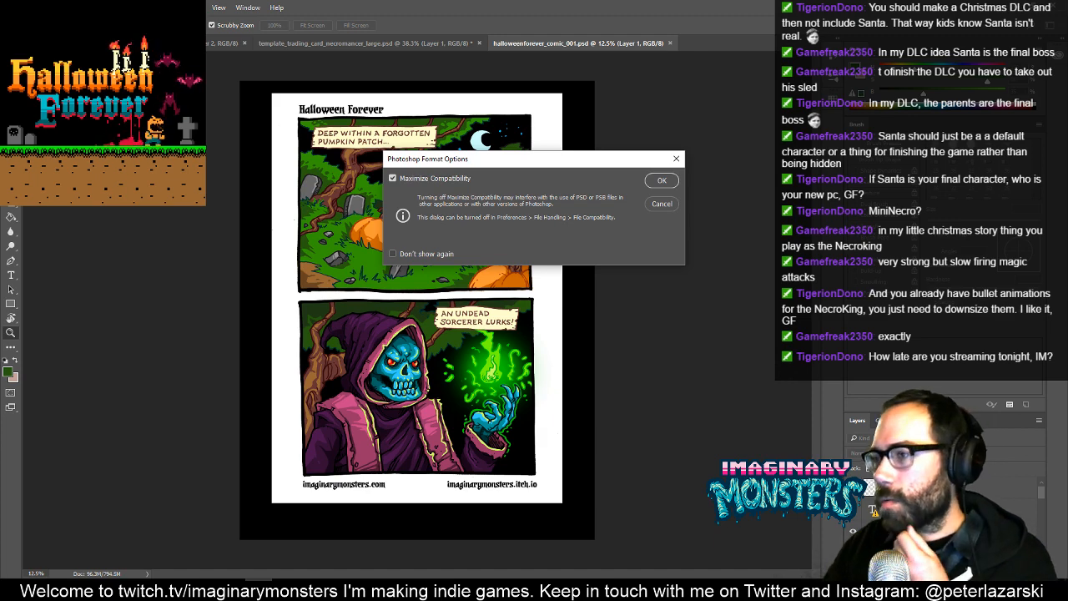
left_click(661, 181)
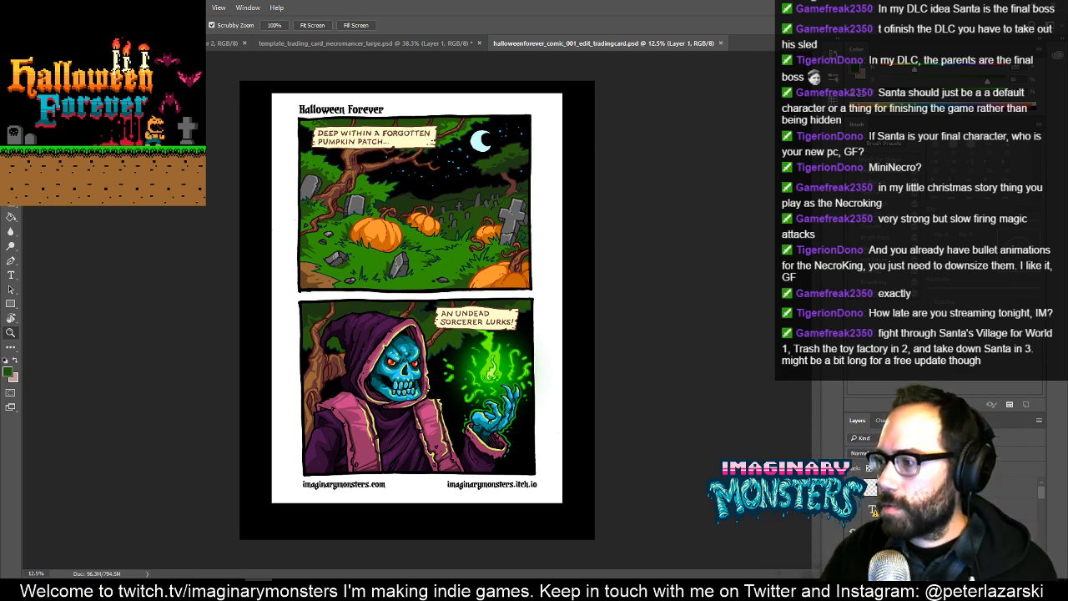
- Detach the layer list and float it, widened, beside the comic page
left_click_drag(853, 422, 704, 113)
left_click_drag(758, 209, 851, 209)
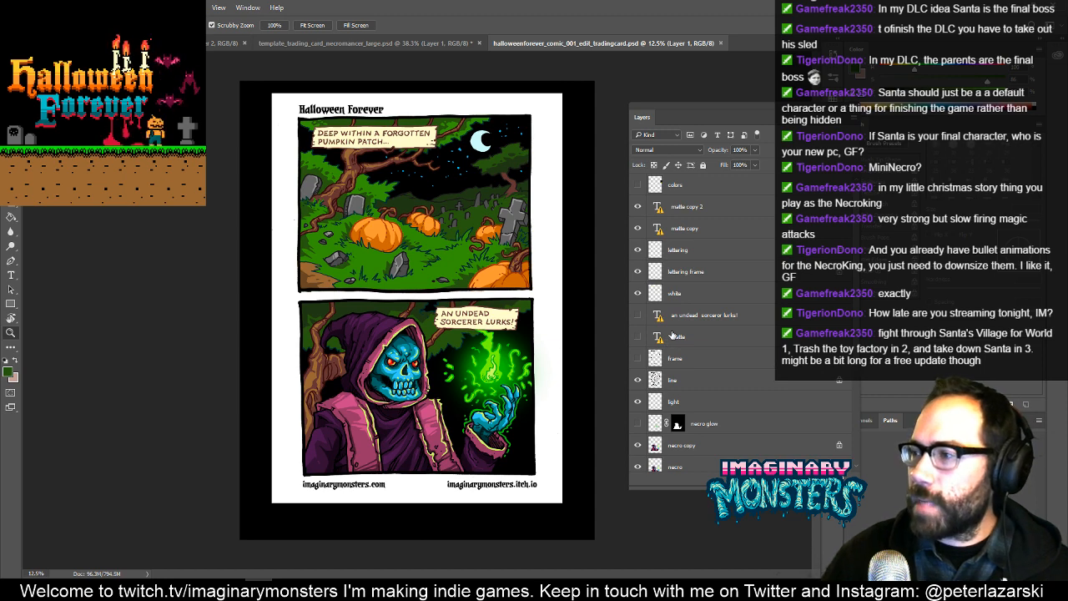
- Hide the matte copy 2, matte copy, lettering, lettering frame and white layers to clear the captions from both comic panels
left_click(639, 207)
left_click(637, 228)
left_click(638, 251)
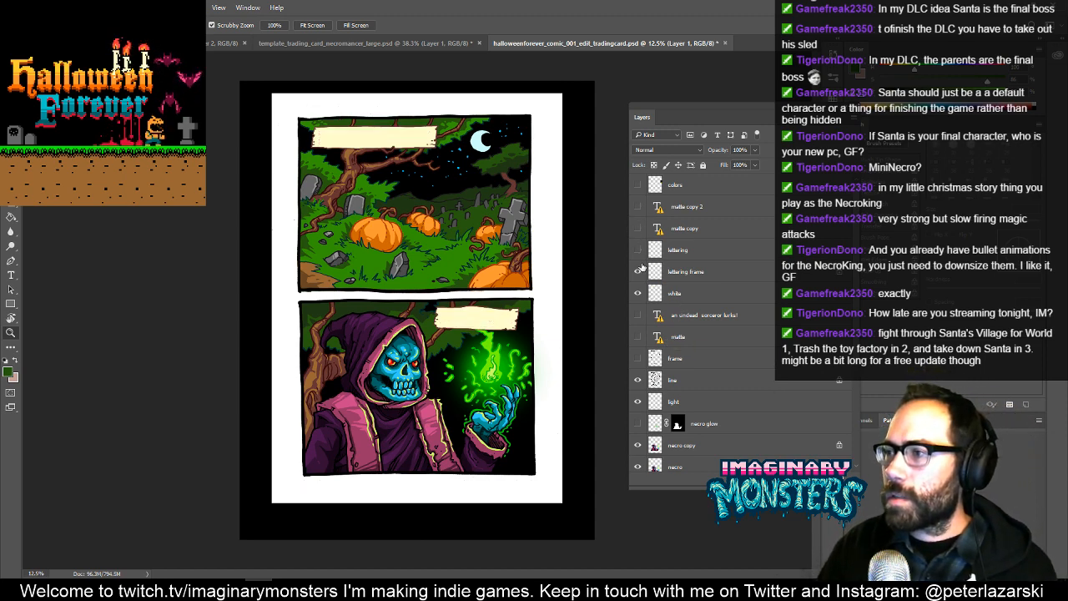
left_click(638, 272)
left_click(637, 294)
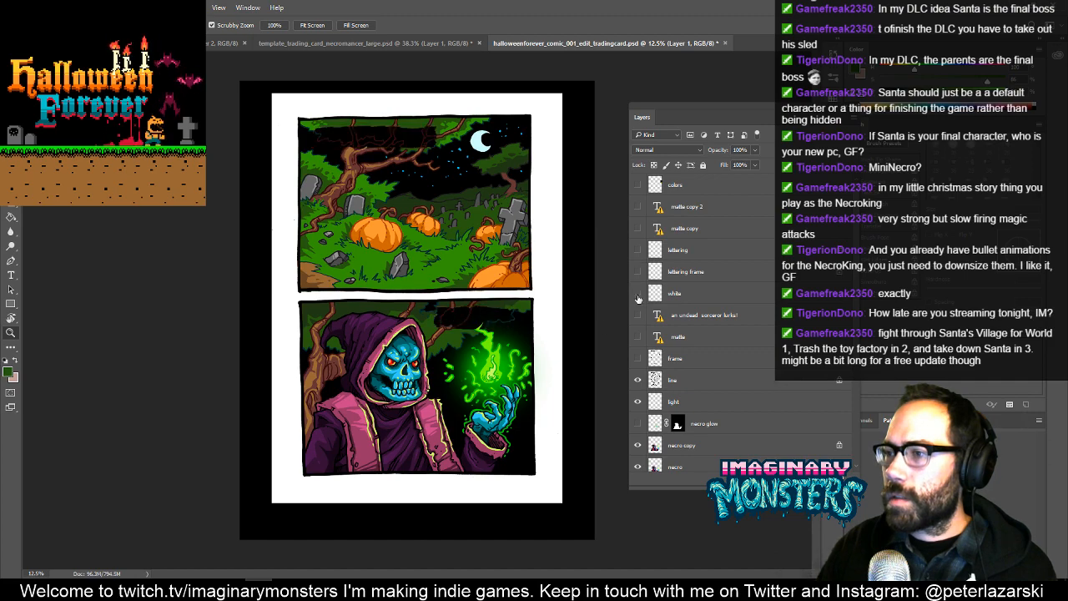
- Select the line layer at the foliage outline beside the green flame in the sorcerer panel
left_click_drag(464, 331, 429, 287)
key("v")
left_click(456, 338, "ctrl")
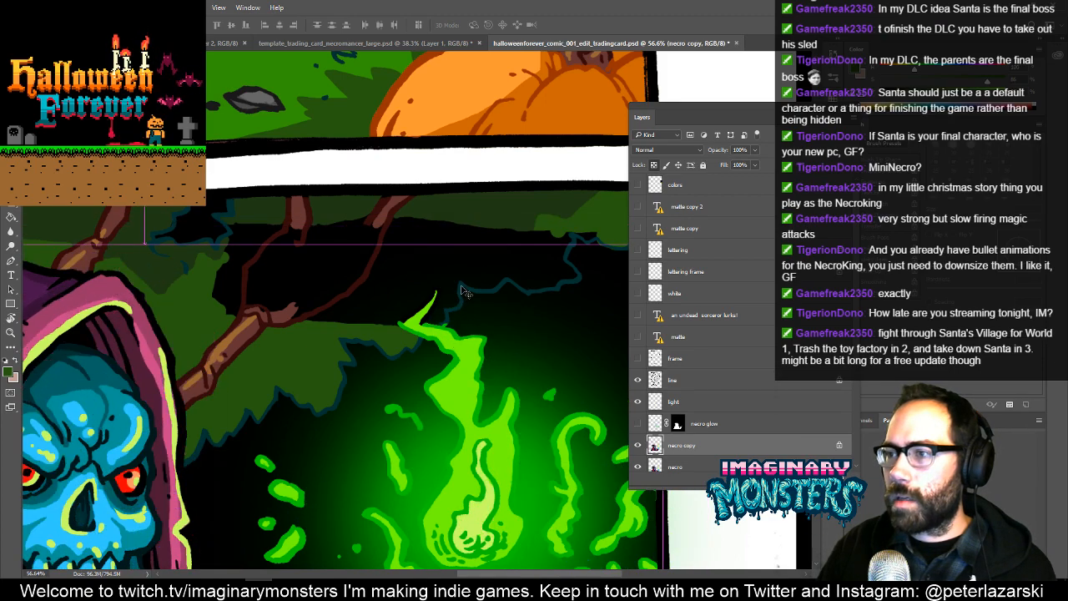
left_click(464, 292, "ctrl")
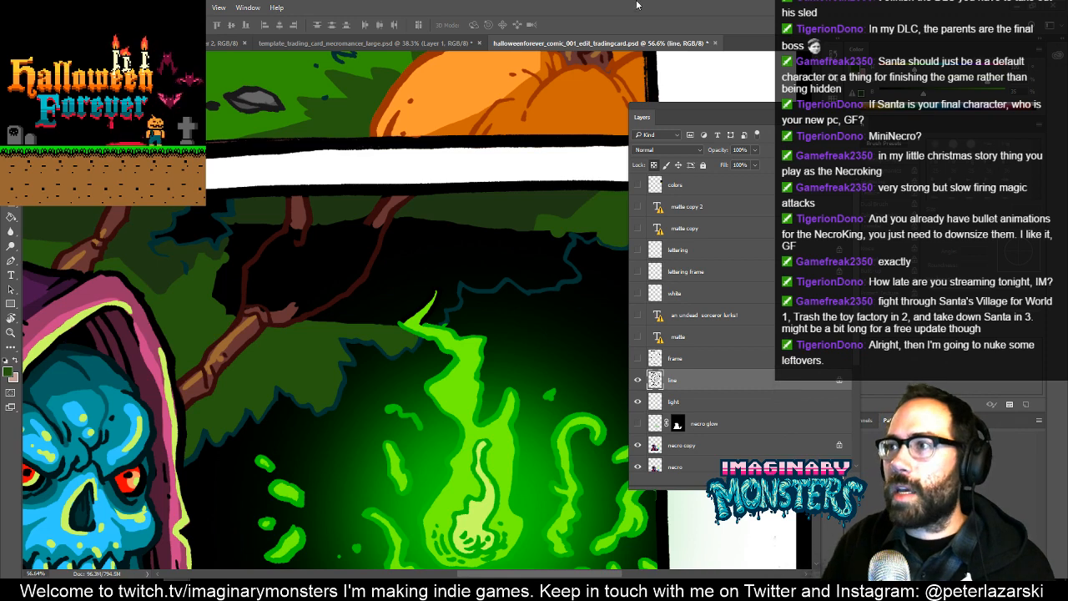
left_click_drag(428, 288, 478, 308)
- Unlock the line layer's transparent pixels for brushwork on the unfinished branches above the sorcerer's hood
key("b")
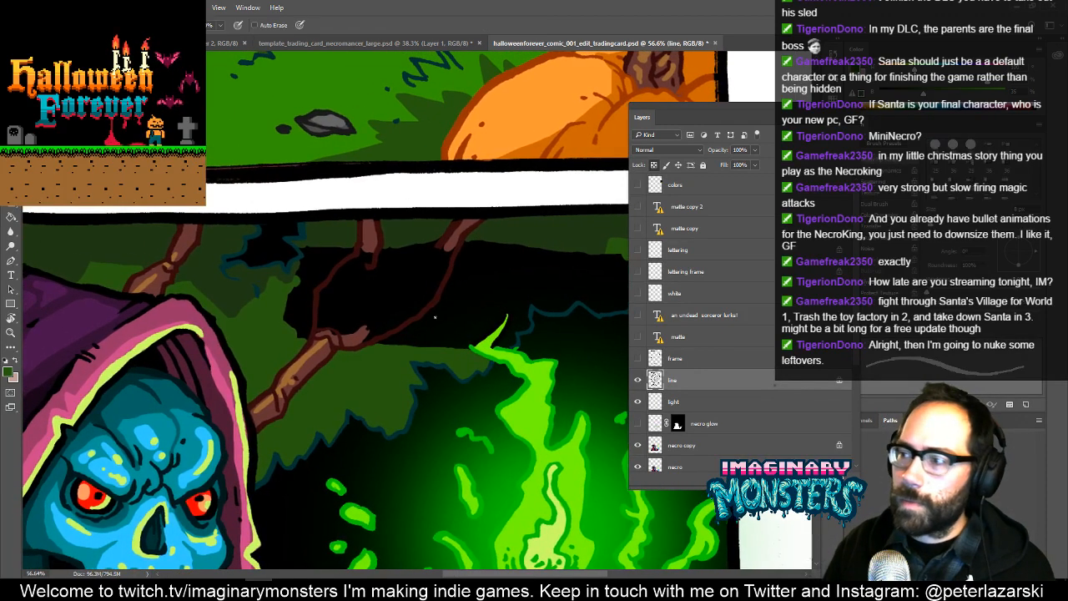
key("z")
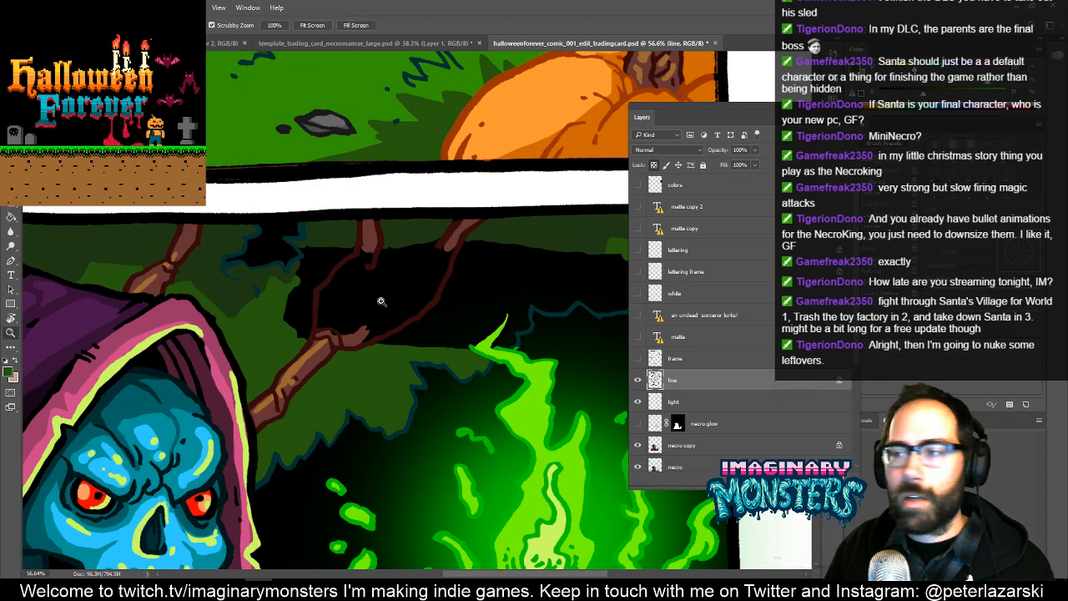
left_click_drag(385, 305, 425, 279)
left_click_drag(424, 324, 476, 327)
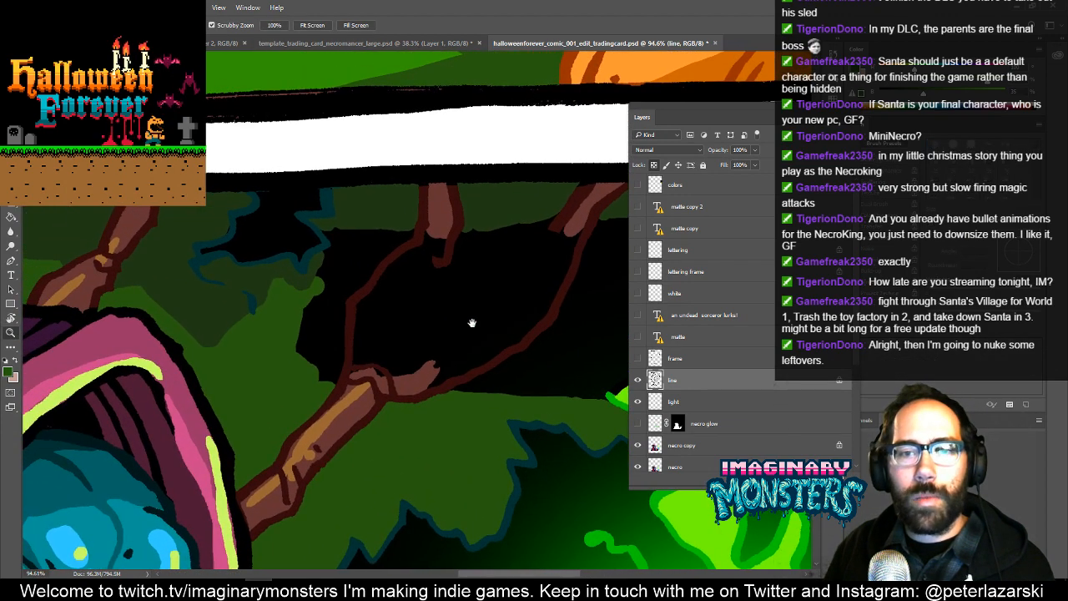
key("b")
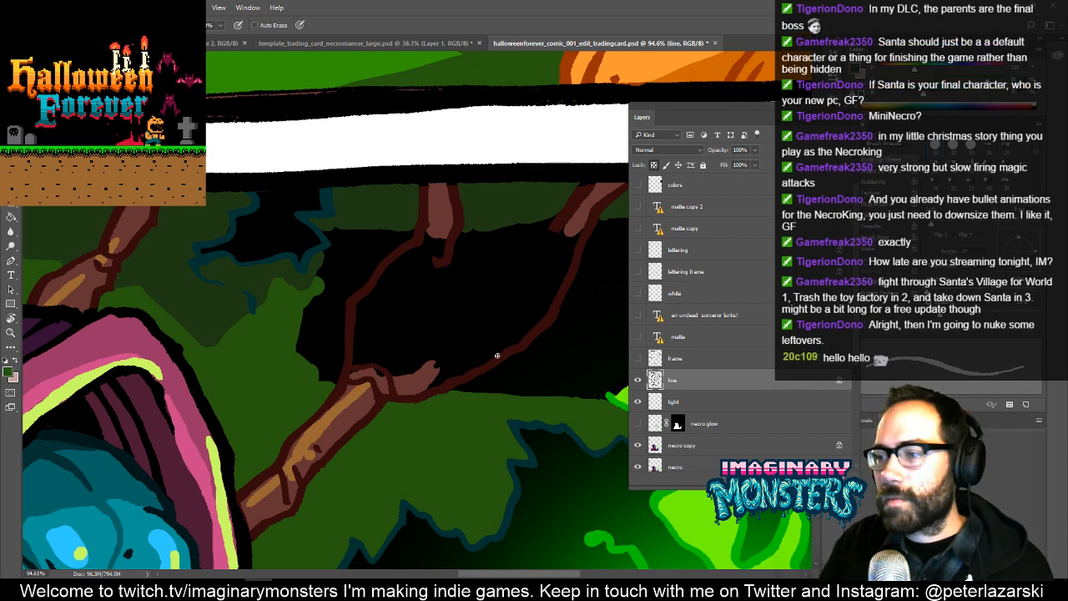
left_click_drag(529, 346, 580, 358)
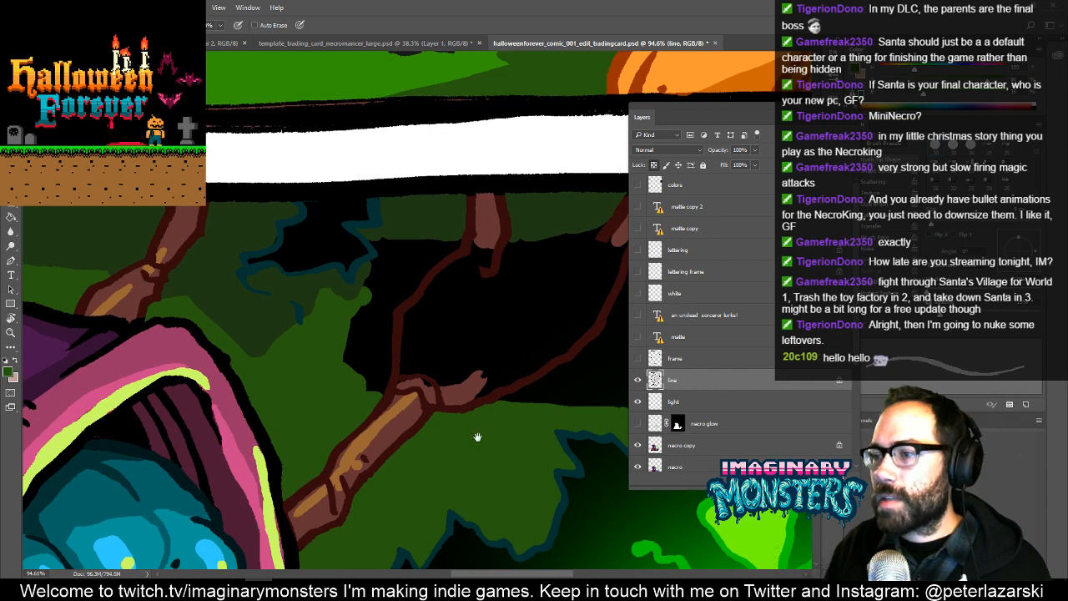
left_click_drag(477, 436, 434, 425)
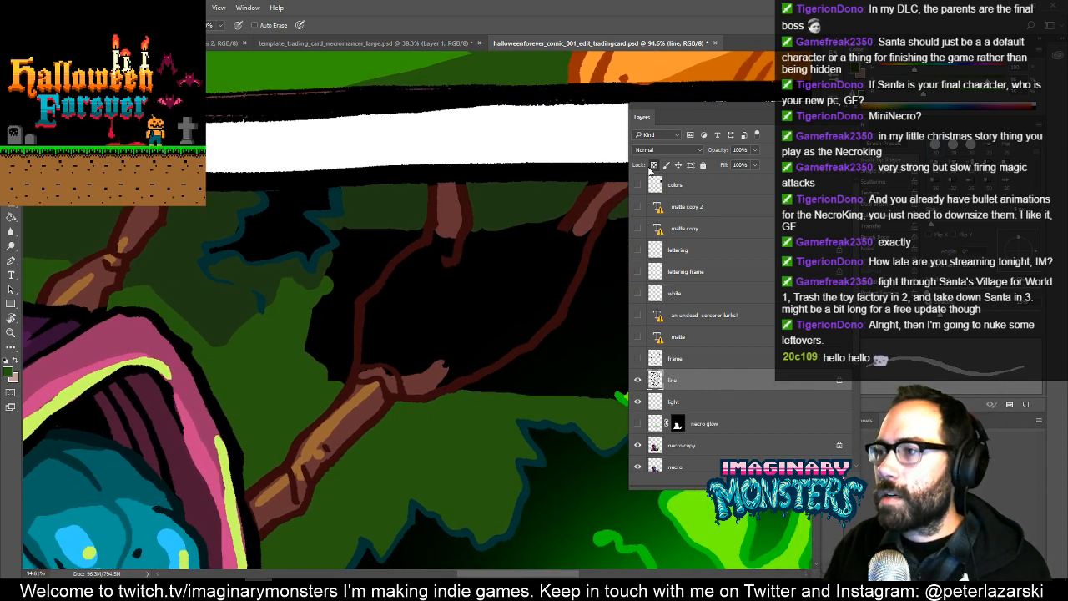
left_click(638, 380)
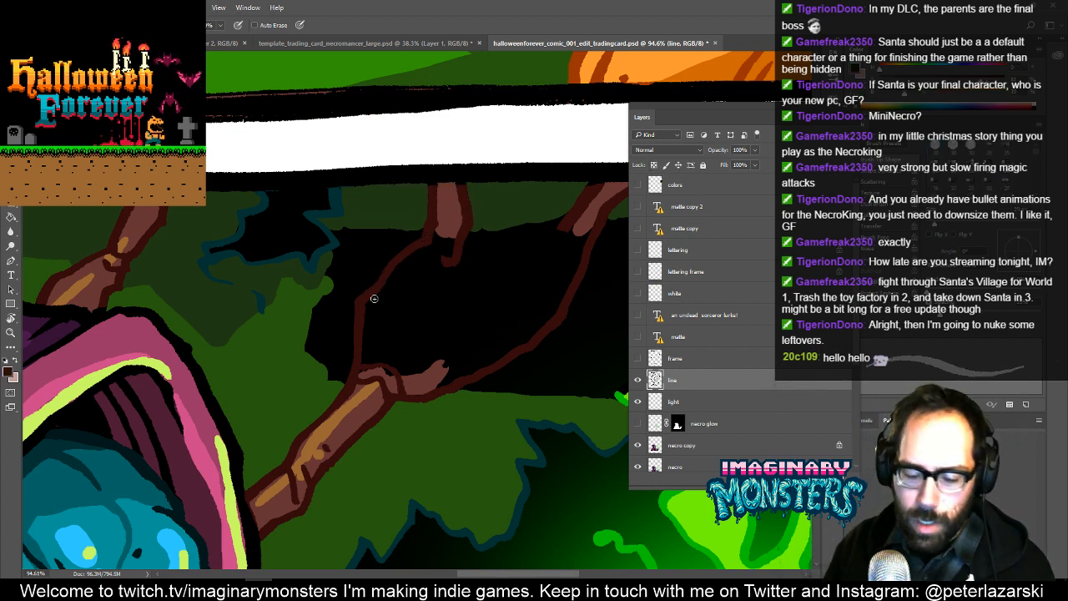
- Draw a dark brown outline from the hanging branch stub down into a small fork on the line layer
key("super")
key("Escape")
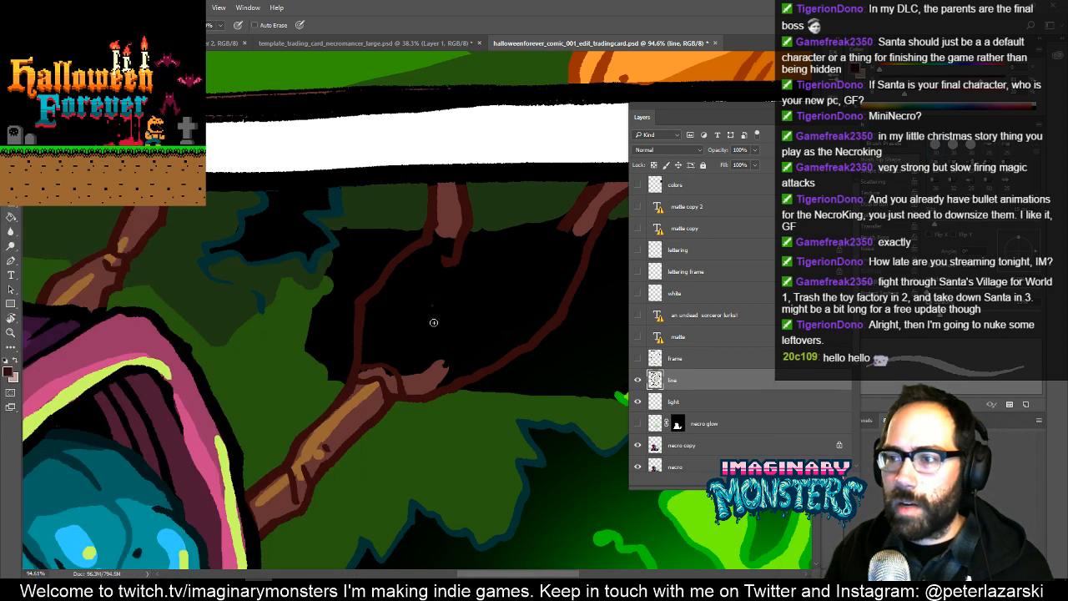
key("z")
left_click(402, 342)
key("b")
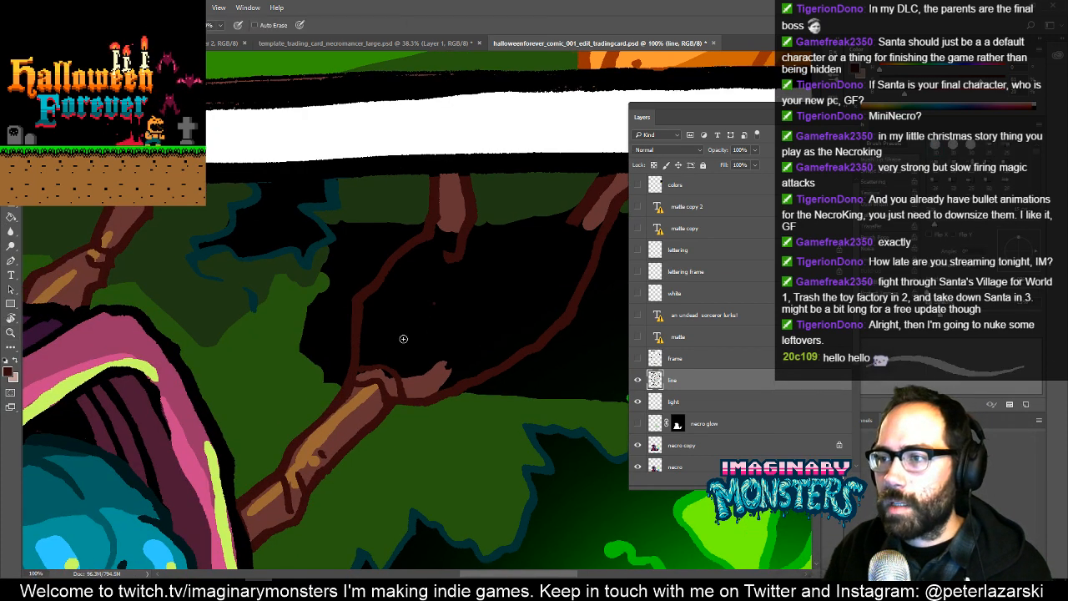
mouse_move(411, 354)
left_mouse_down()
mouse_move(399, 287)
mouse_move(415, 309)
mouse_move(468, 245)
mouse_move(464, 276)
mouse_move(419, 313)
left_mouse_up()
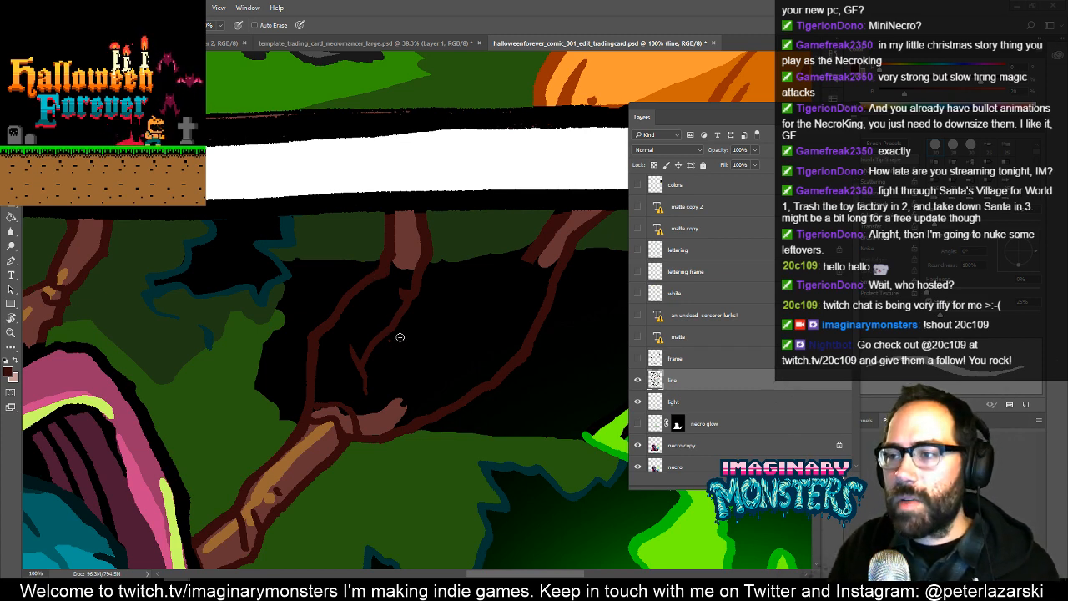
- Erase the stray brown specks beside the forked branch outline with a smaller eraser
key("e")
scroll(400, 337, "up", 5)
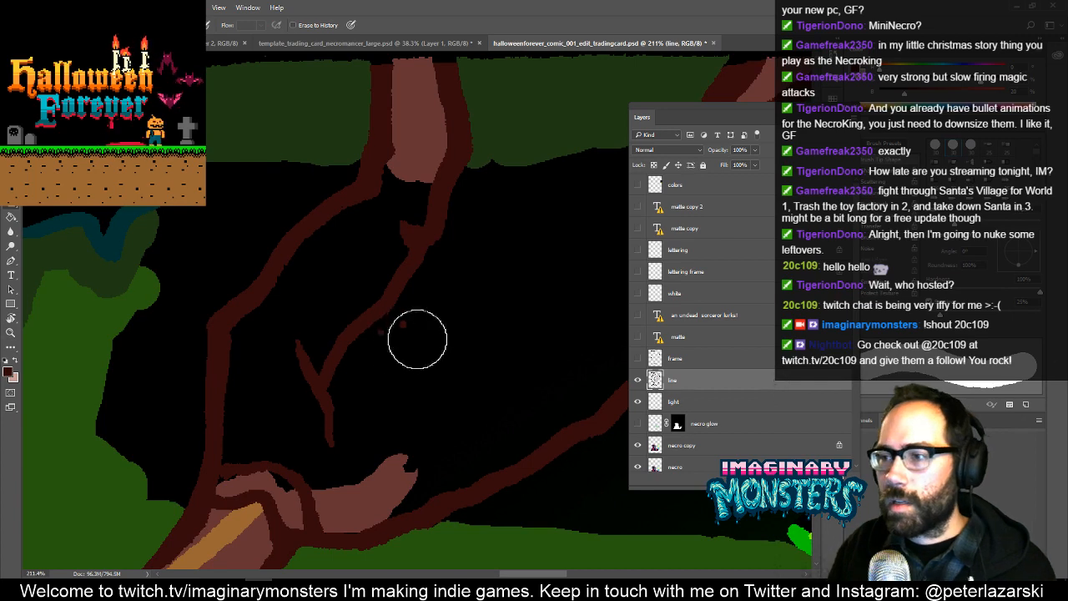
key("bracketleft")
key("bracketleft")
key("bracketleft")
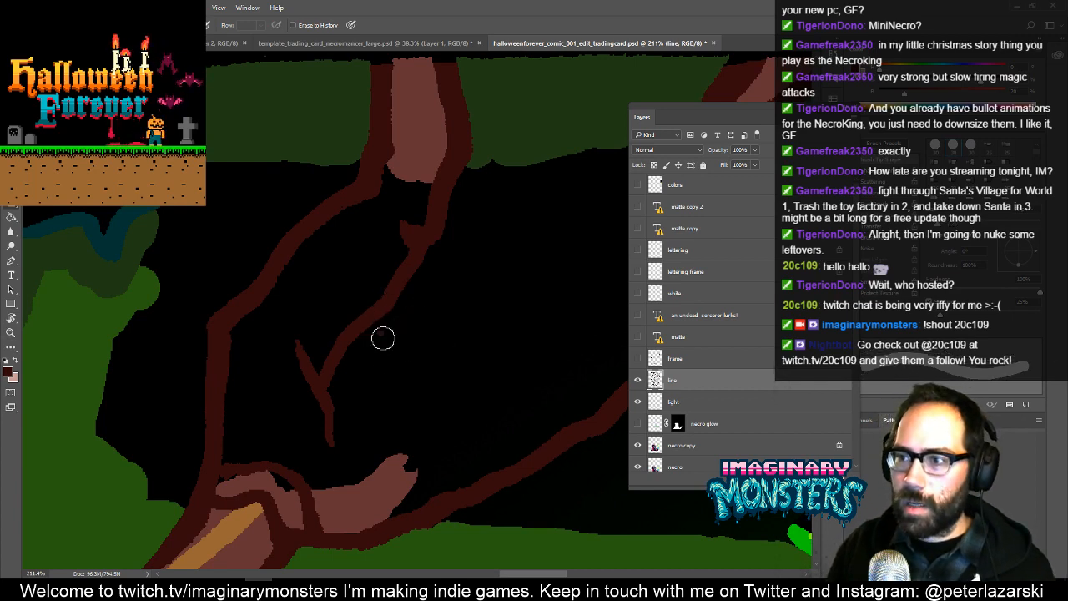
mouse_move(437, 431)
left_mouse_down()
mouse_move(277, 300)
mouse_move(202, 280)
left_mouse_up()
- Draw dark brown outlines joining the fork to the lower branch stub and along the inner edge of the long curved branch
key("b")
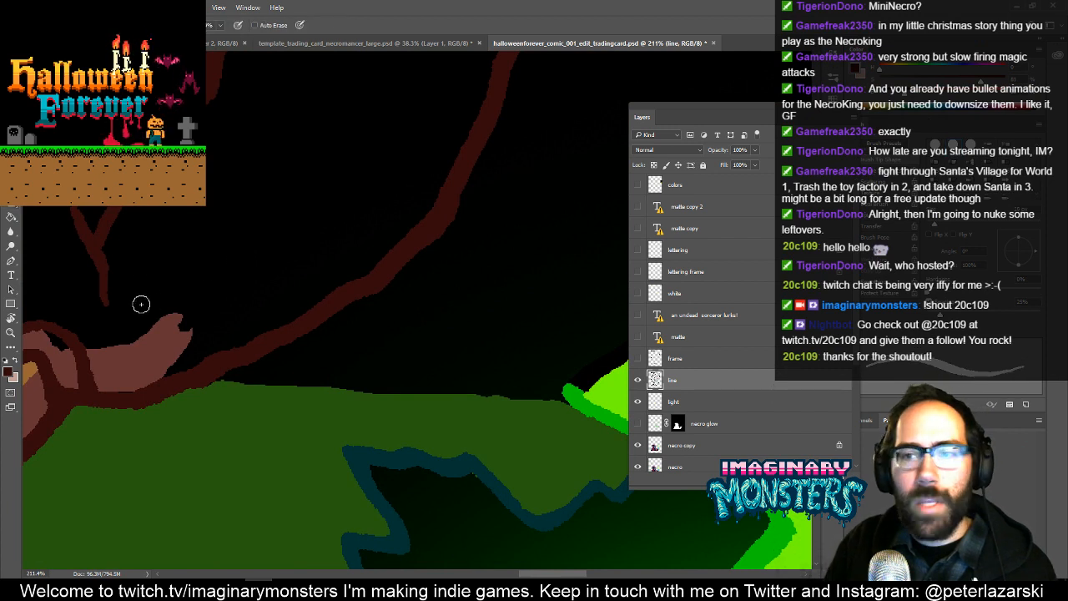
mouse_move(119, 269)
left_mouse_down()
mouse_move(185, 309)
mouse_move(164, 304)
mouse_move(256, 377)
left_mouse_up()
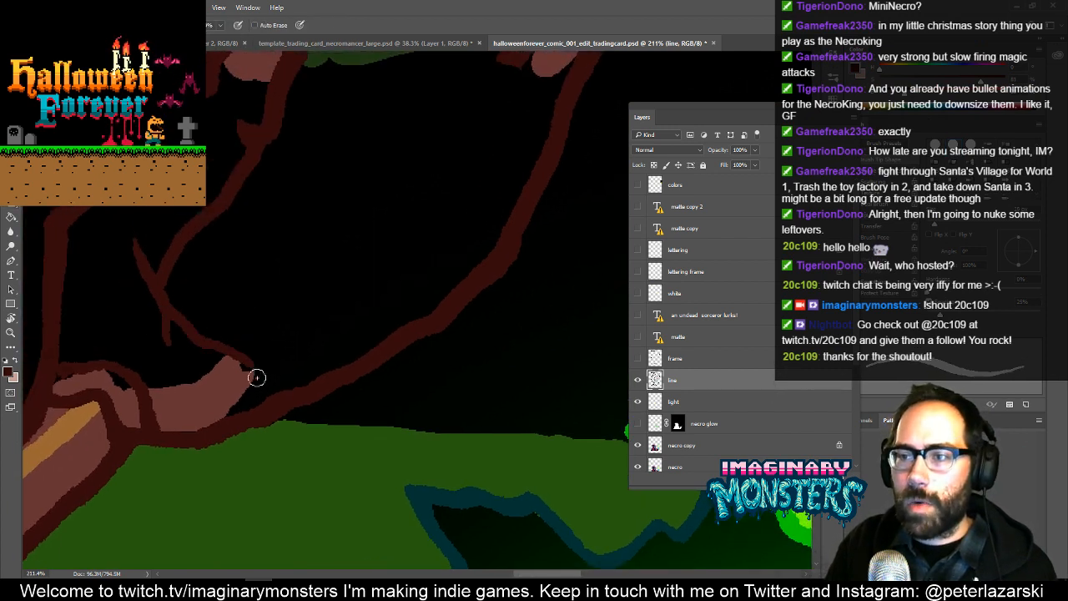
mouse_move(262, 329)
left_mouse_down()
mouse_move(434, 245)
mouse_move(514, 162)
left_mouse_up()
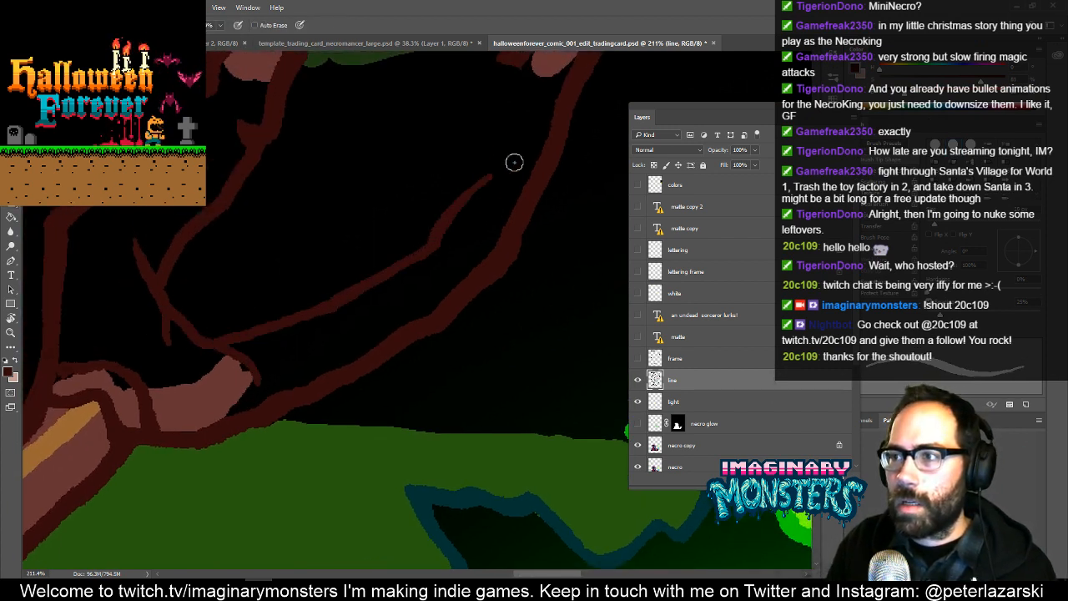
scroll(460, 287, "up", 3)
mouse_move(417, 322)
left_mouse_down()
mouse_move(431, 255)
mouse_move(505, 128)
mouse_move(478, 217)
left_mouse_up()
left_click_drag(366, 265, 417, 281)
- Hide the light layer and select the tree layer at the brown branch stub
key("z")
left_click_drag(395, 351, 447, 297)
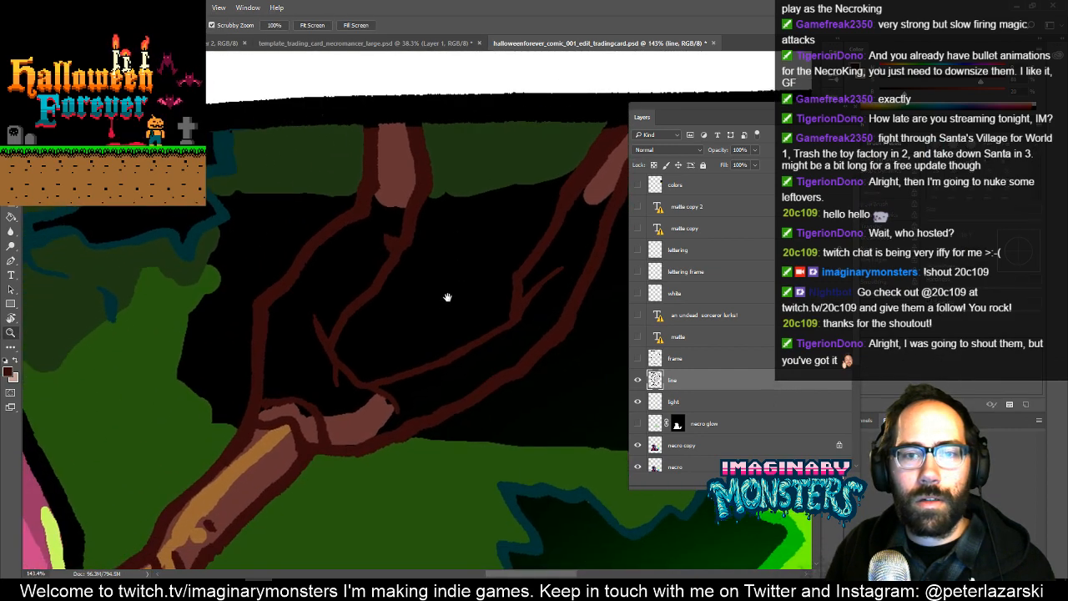
left_click_drag(409, 377, 346, 377)
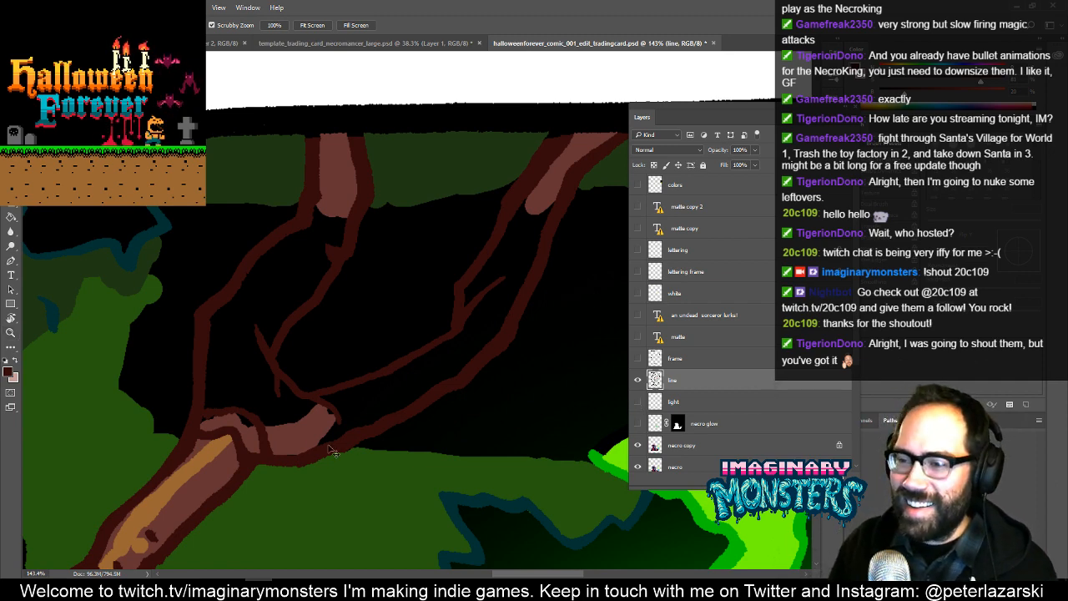
left_click(298, 439, "ctrl")
left_click_drag(318, 467, 338, 498)
key("ctrl+z")
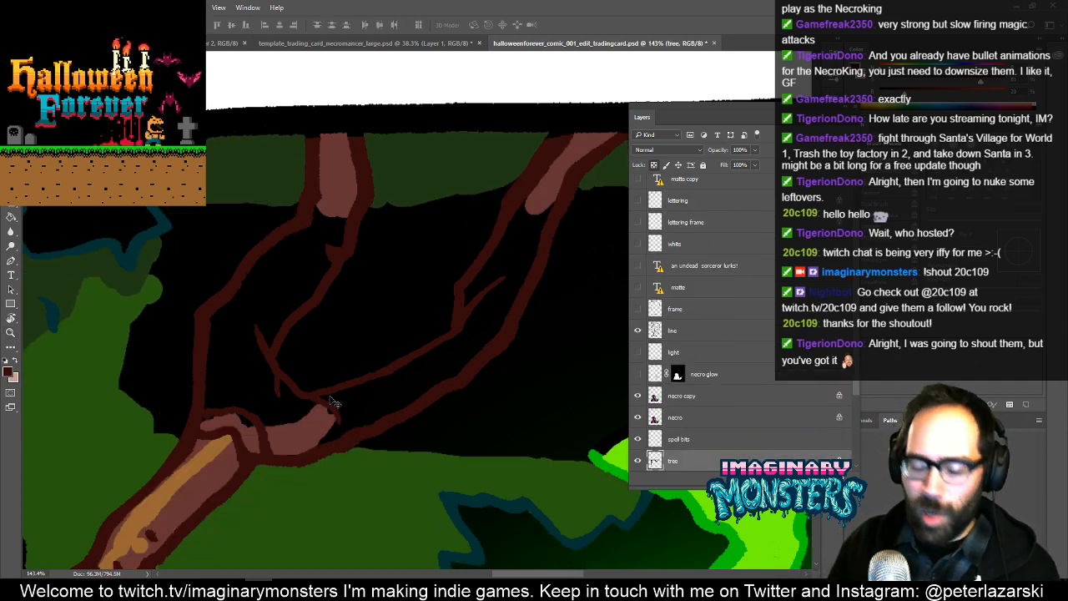
- Paint both branches reddish brown between their outlines on the tree layer with an enlarged brush
key("b")
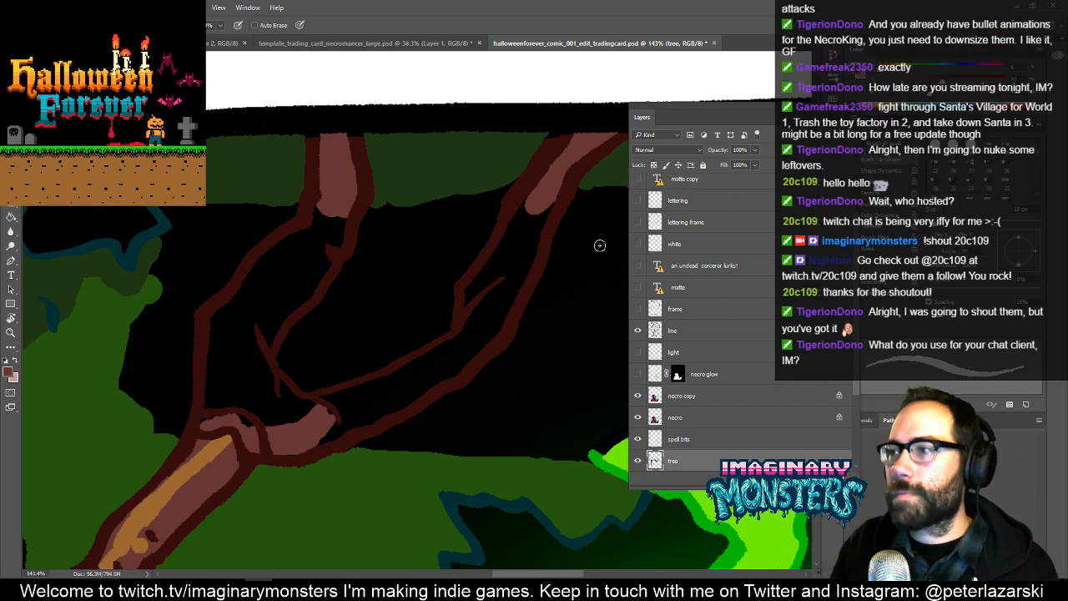
left_click_drag(406, 409, 348, 420)
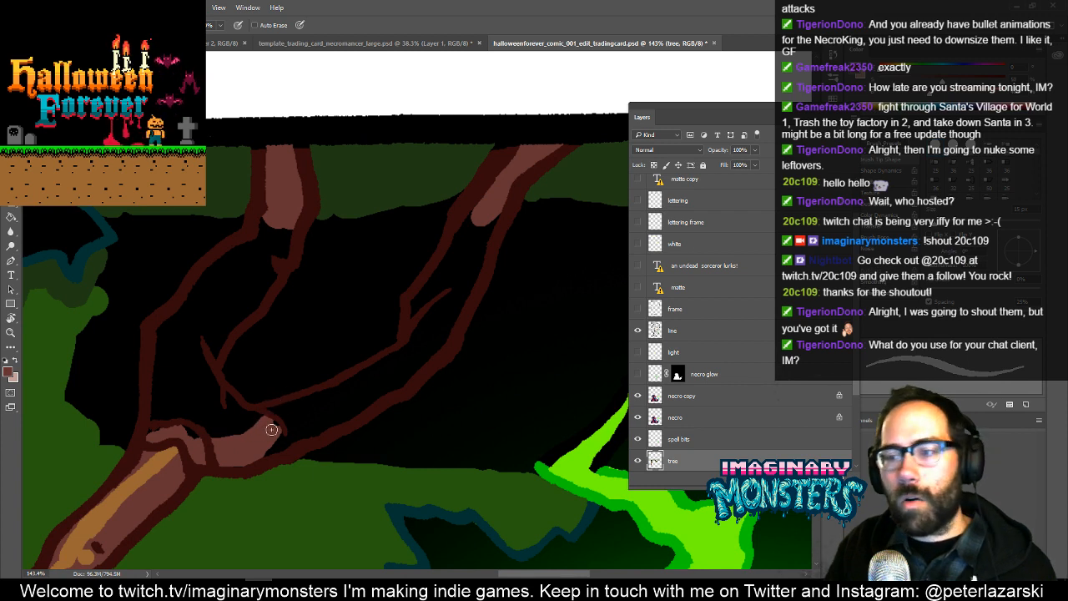
key("]")
key("]")
key("]")
key("]")
mouse_move(257, 452)
left_mouse_down()
mouse_move(404, 384)
mouse_move(445, 333)
mouse_move(492, 214)
mouse_move(473, 239)
mouse_move(474, 218)
mouse_move(440, 289)
mouse_move(469, 223)
mouse_move(457, 238)
mouse_move(454, 285)
mouse_move(479, 255)
mouse_move(446, 323)
mouse_move(444, 289)
mouse_move(392, 377)
mouse_move(402, 356)
mouse_move(259, 426)
mouse_move(336, 409)
mouse_move(341, 399)
mouse_move(236, 431)
mouse_move(259, 418)
mouse_move(217, 443)
mouse_move(180, 416)
mouse_move(152, 430)
mouse_move(163, 327)
mouse_move(283, 214)
mouse_move(287, 230)
mouse_move(267, 284)
mouse_move(221, 334)
left_mouse_up()
mouse_move(207, 369)
left_mouse_down()
mouse_move(218, 410)
mouse_move(214, 393)
mouse_move(228, 407)
mouse_move(213, 416)
mouse_move(184, 402)
mouse_move(191, 332)
mouse_move(169, 377)
mouse_move(217, 288)
mouse_move(207, 294)
mouse_move(211, 309)
mouse_move(230, 298)
mouse_move(261, 257)
mouse_move(189, 341)
mouse_move(251, 285)
left_mouse_up()
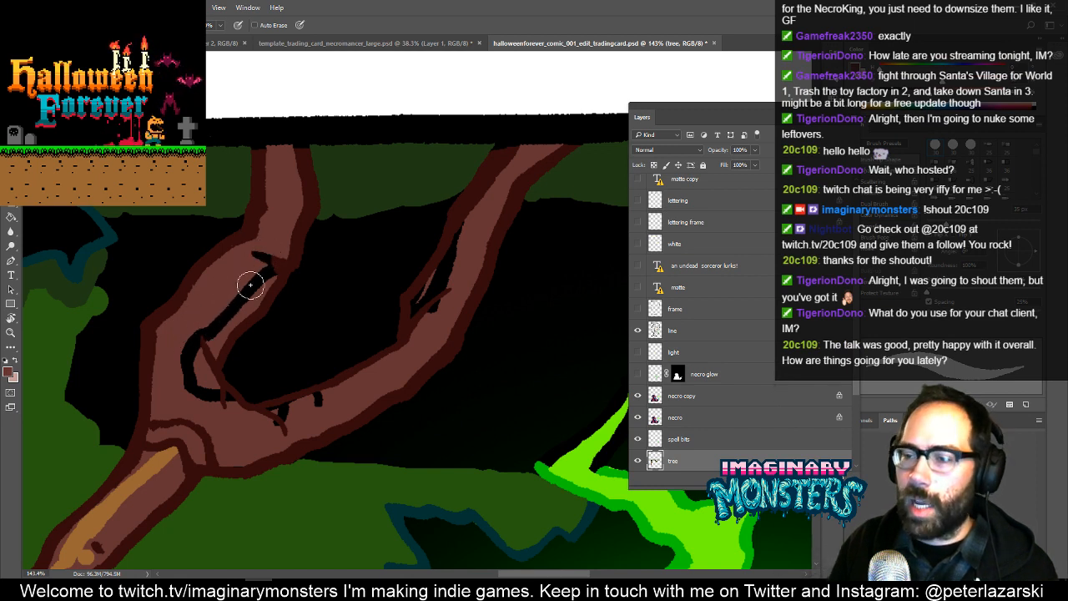
- Undo the brown branch fill and the newly drawn inner branch outlines
key("ctrl+alt+z")
key("ctrl+alt+z")
key("ctrl+alt+z")
key("ctrl+alt+z")
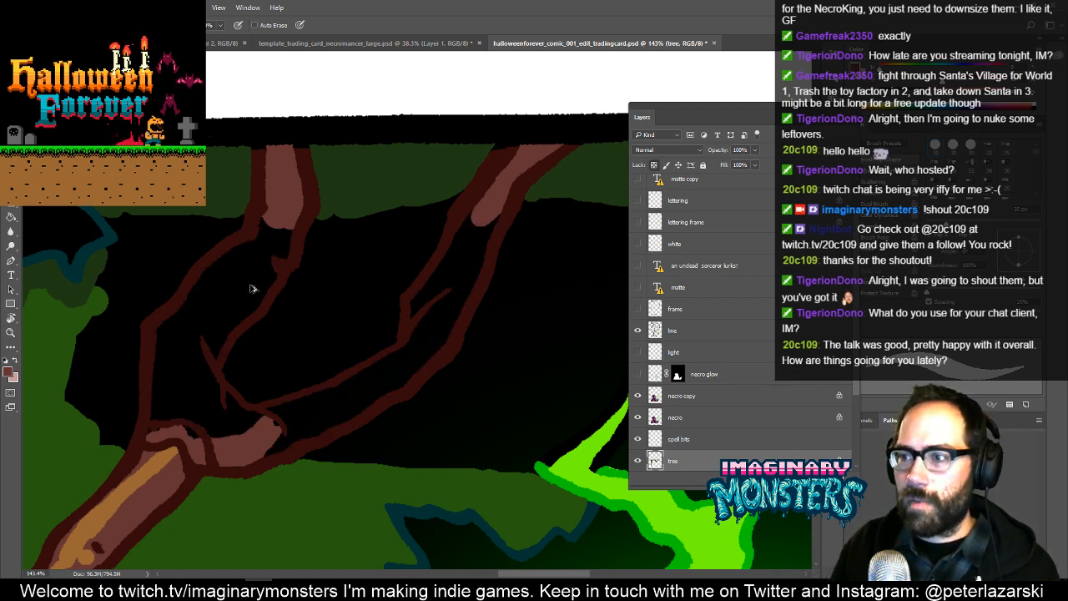
key("ctrl+alt+z")
key("ctrl+alt+z")
key("ctrl+alt+z")
key("ctrl+alt+z")
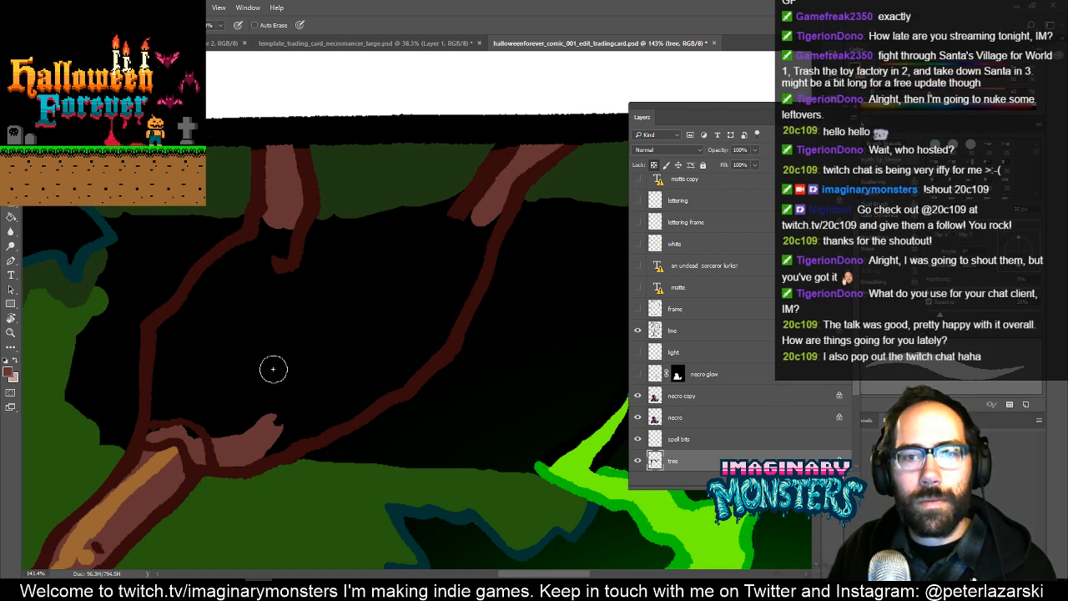
- Redraw the inner outlines of both branches on the line layer, using the dark brown sampled from the existing branch outline
left_click_drag(279, 369, 331, 377)
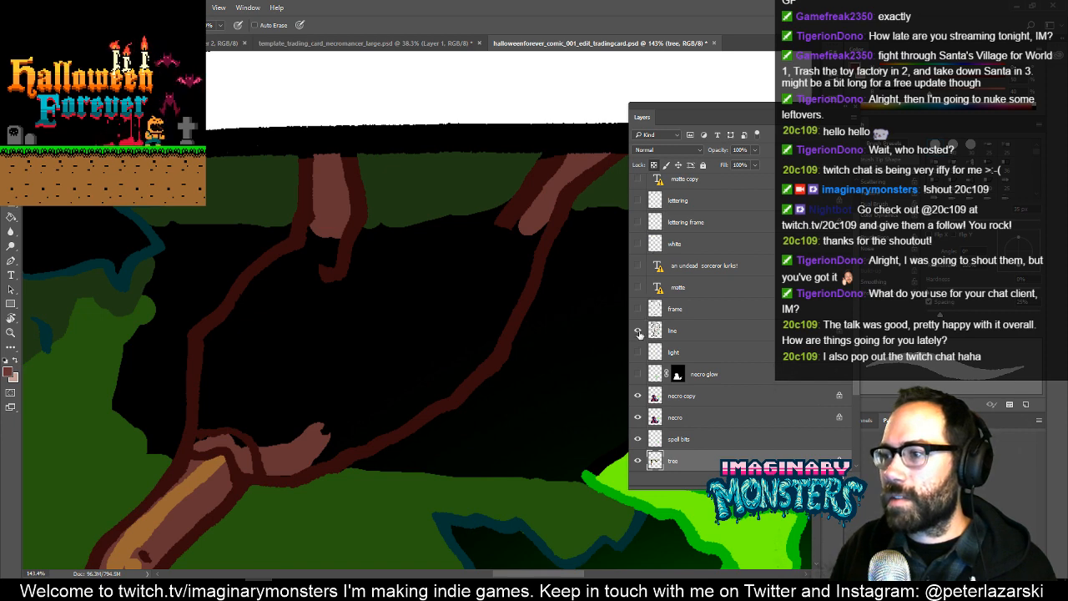
left_click(639, 333)
left_click(639, 333)
left_click(658, 333)
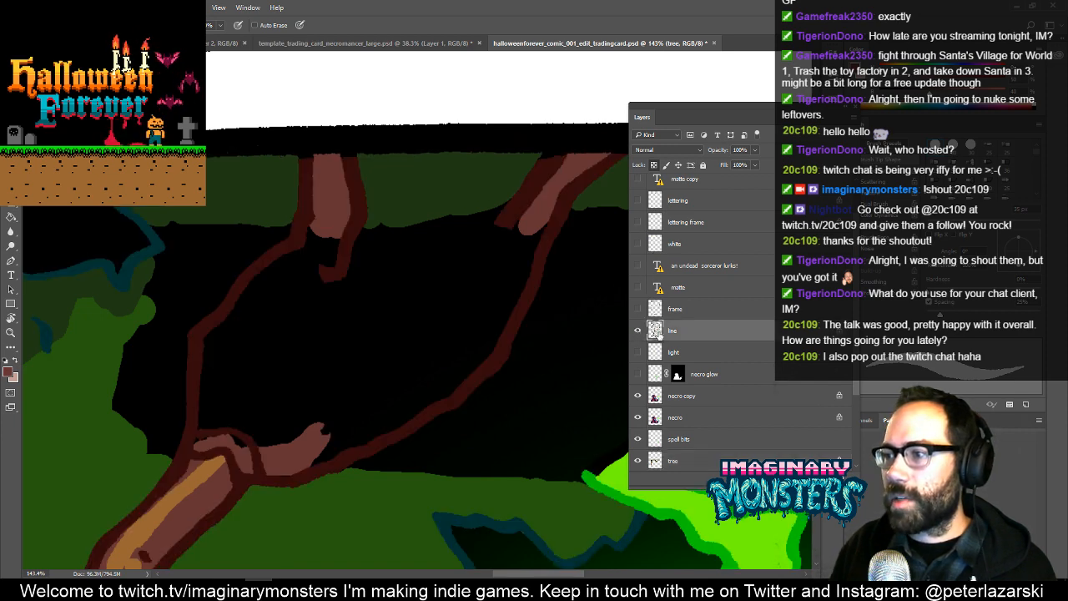
left_click(500, 353, "alt")
mouse_move(502, 228)
left_mouse_down()
mouse_move(514, 261)
mouse_move(481, 311)
mouse_move(498, 271)
mouse_move(459, 325)
mouse_move(429, 321)
mouse_move(442, 333)
mouse_move(430, 345)
mouse_move(333, 410)
mouse_move(350, 399)
mouse_move(261, 355)
mouse_move(251, 333)
mouse_move(358, 232)
mouse_move(328, 286)
left_mouse_up()
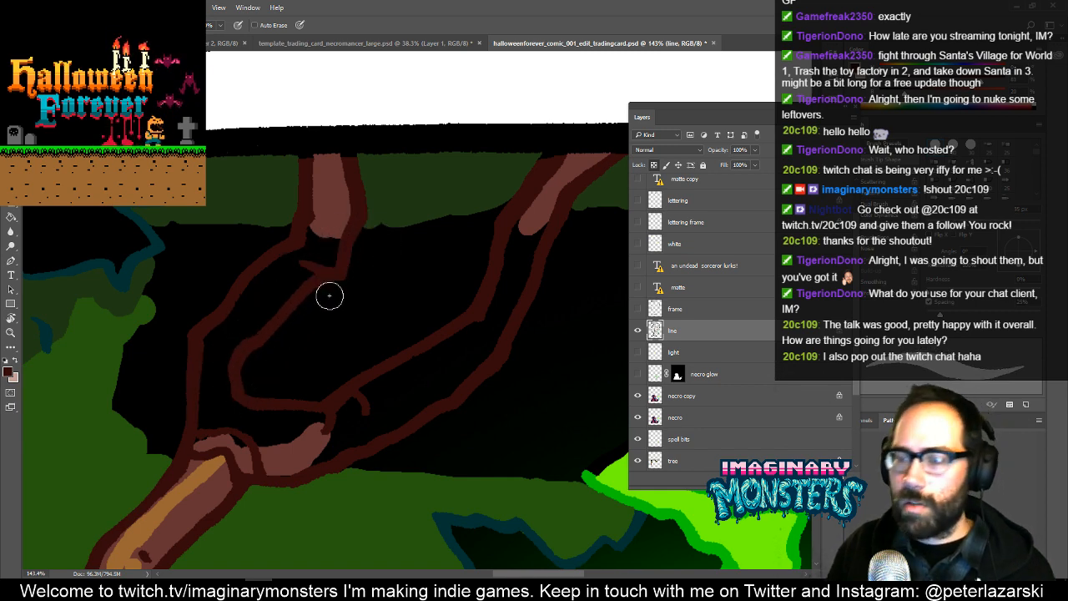
- Select the matte layer and paint the branch interiors reddish brown between the redrawn outlines
key("v")
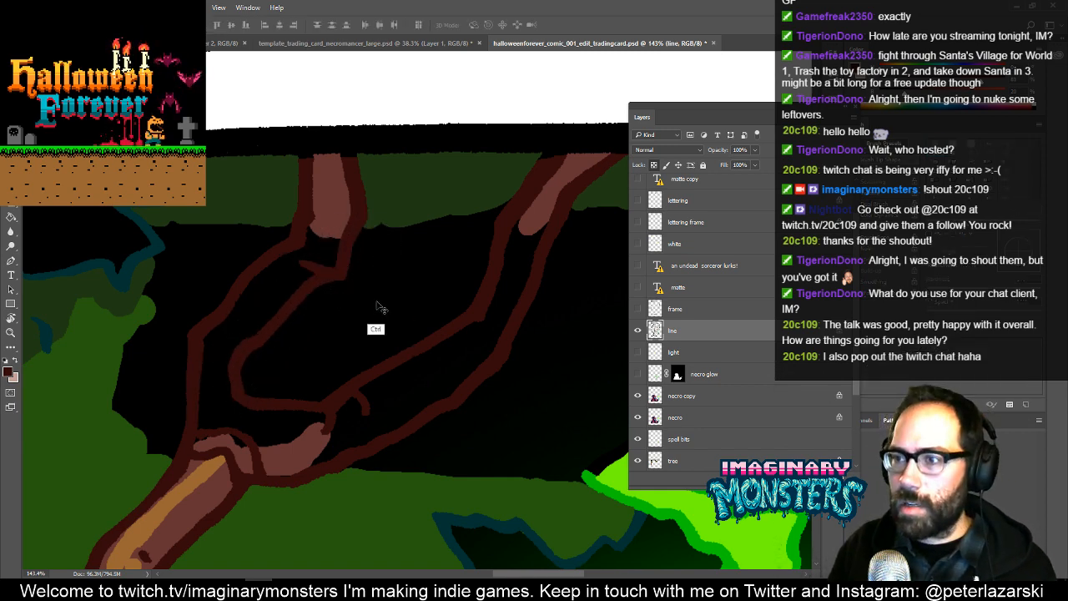
left_click(377, 306, "ctrl")
key("b")
mouse_move(317, 266)
left_mouse_down()
mouse_move(325, 288)
mouse_move(339, 289)
left_mouse_up()
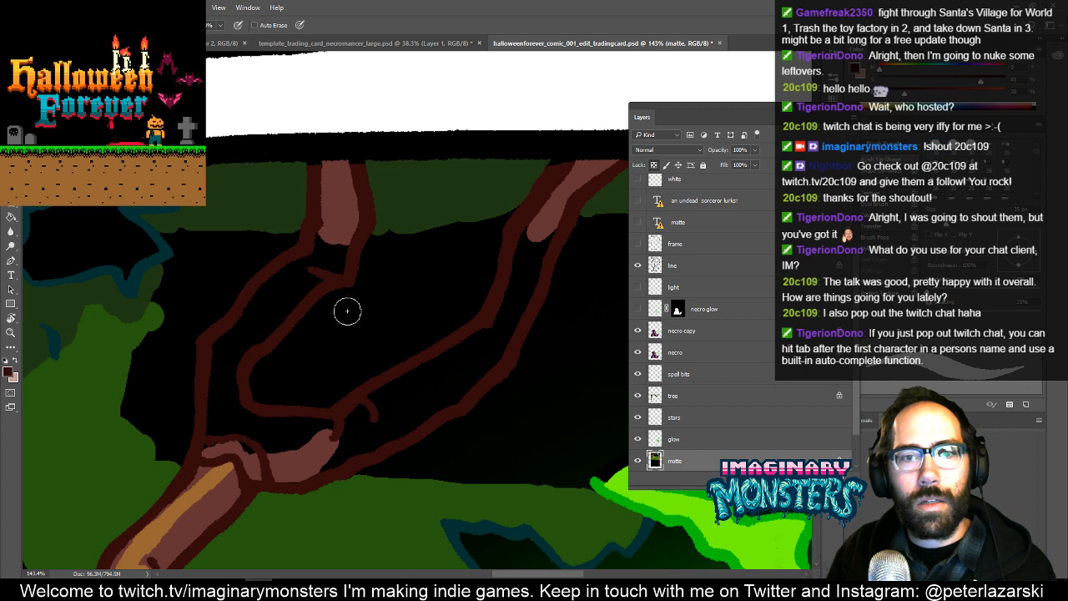
mouse_move(338, 208)
left_mouse_down()
mouse_move(326, 243)
mouse_move(326, 230)
mouse_move(340, 232)
mouse_move(334, 272)
mouse_move(238, 363)
mouse_move(279, 282)
mouse_move(316, 251)
mouse_move(228, 353)
mouse_move(218, 344)
mouse_move(209, 428)
mouse_move(251, 439)
mouse_move(246, 447)
mouse_move(215, 377)
mouse_move(246, 424)
mouse_move(308, 438)
mouse_move(321, 422)
mouse_move(283, 428)
mouse_move(275, 451)
mouse_move(327, 455)
mouse_move(467, 387)
mouse_move(518, 320)
mouse_move(550, 222)
mouse_move(543, 209)
mouse_move(509, 313)
mouse_move(477, 352)
mouse_move(458, 348)
mouse_move(340, 430)
mouse_move(449, 367)
mouse_move(429, 386)
mouse_move(389, 357)
mouse_move(371, 298)
mouse_move(395, 281)
mouse_move(399, 331)
left_mouse_up()
key("alt+space")
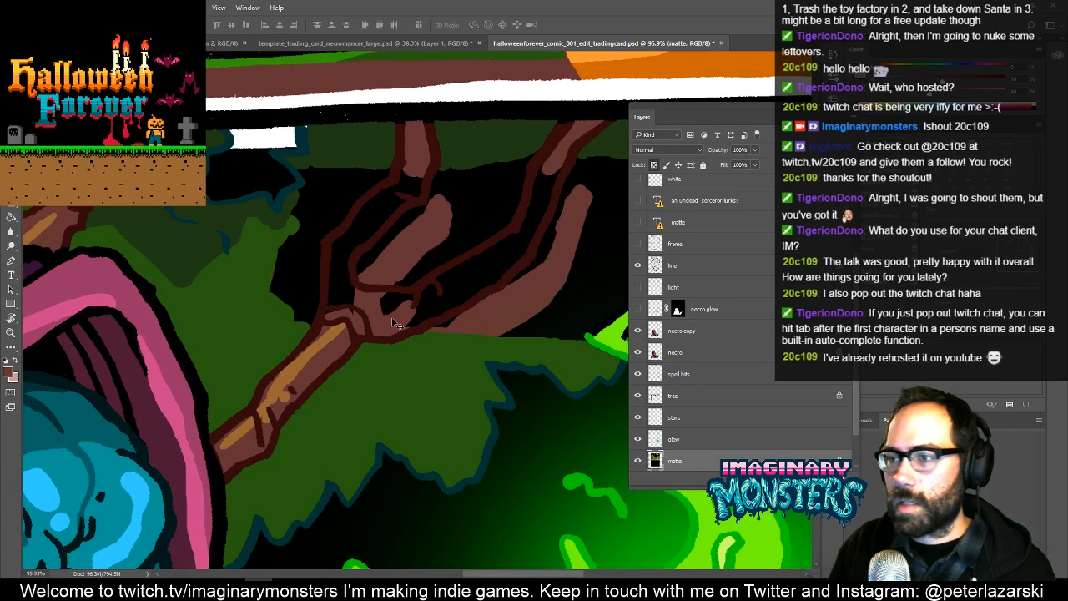
- Undo the shift of the painted matte artwork, the brown branch fill and the redrawn inner branch outlines
key("ctrl+alt+z")
key("ctrl+alt+z")
key("ctrl+alt+z")
key("ctrl+alt+z")
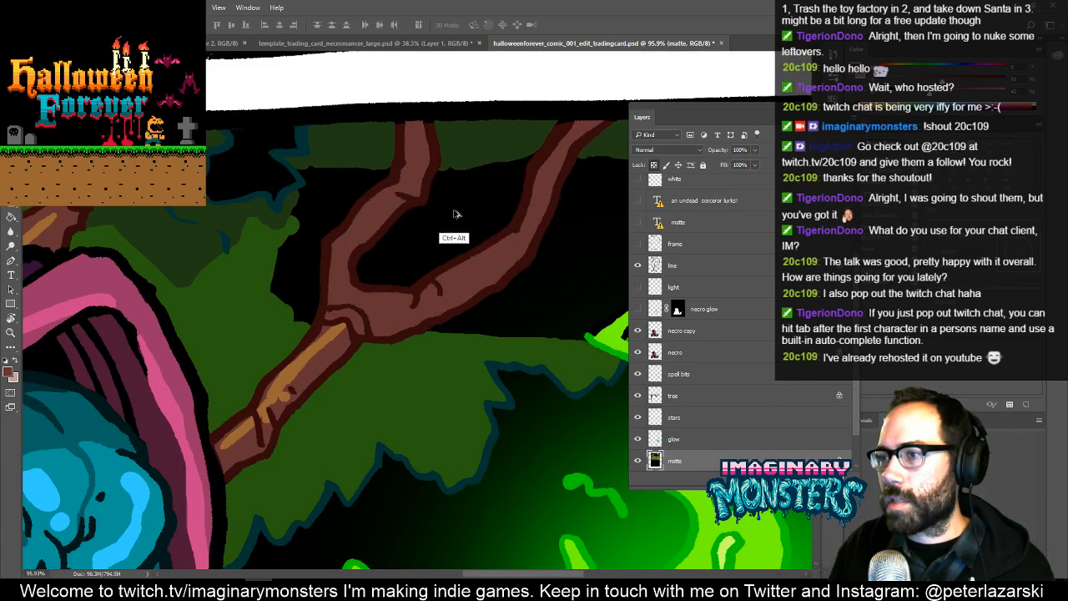
key("ctrl+alt+z")
key("ctrl+alt+z")
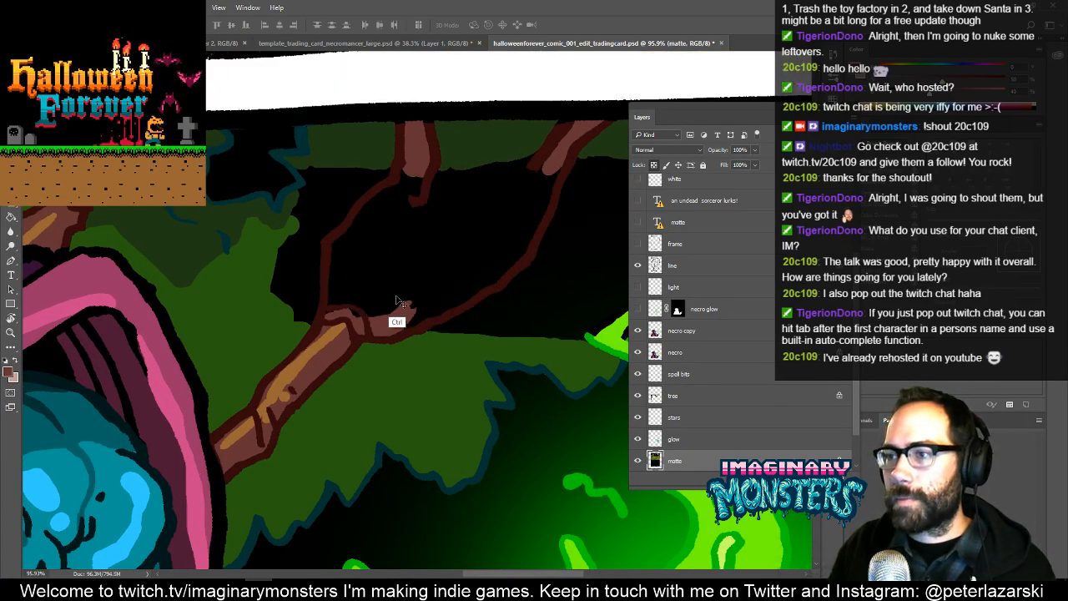
- Restore the redrawn inner branch outlines without the brown matte fill, and select the tree layer
key("ctrl+alt+z")
key("ctrl+alt+z")
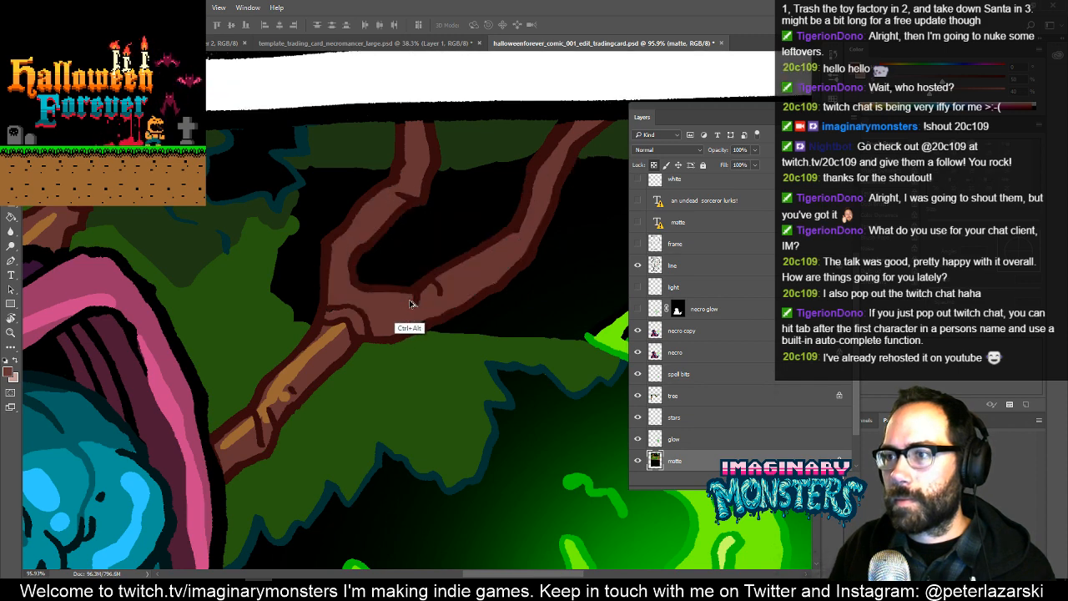
key("ctrl+alt+z")
left_click_drag(391, 323, 413, 398)
key("ctrl+alt+z")
left_click_drag(507, 418, 505, 478)
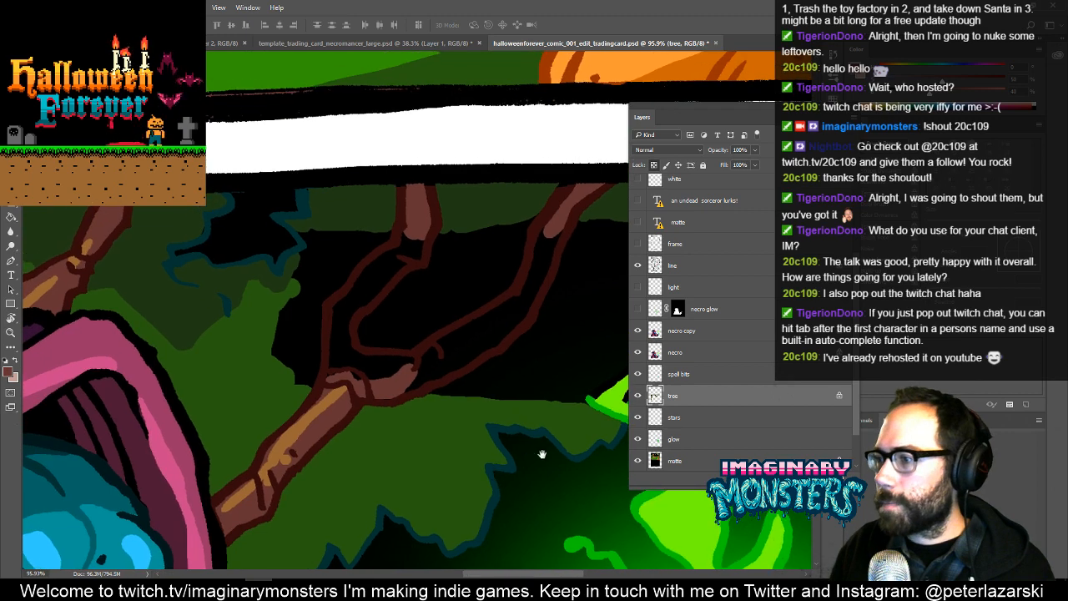
- With the tree layer unlocked, paint both branch interiors reddish brown using the colour sampled from the existing branch stub
key("b")
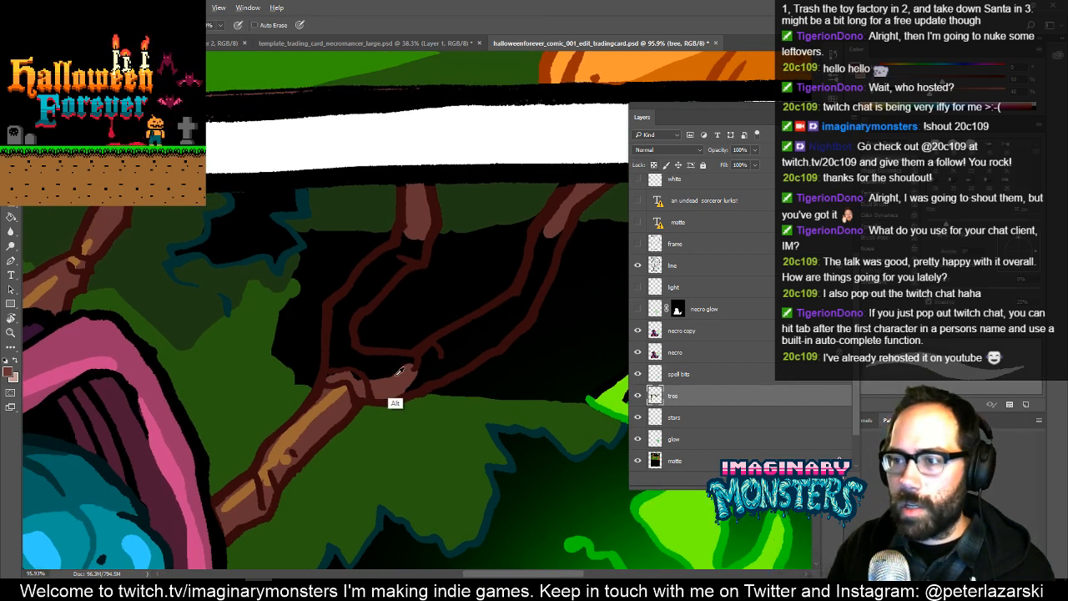
left_click_drag(423, 388, 333, 400)
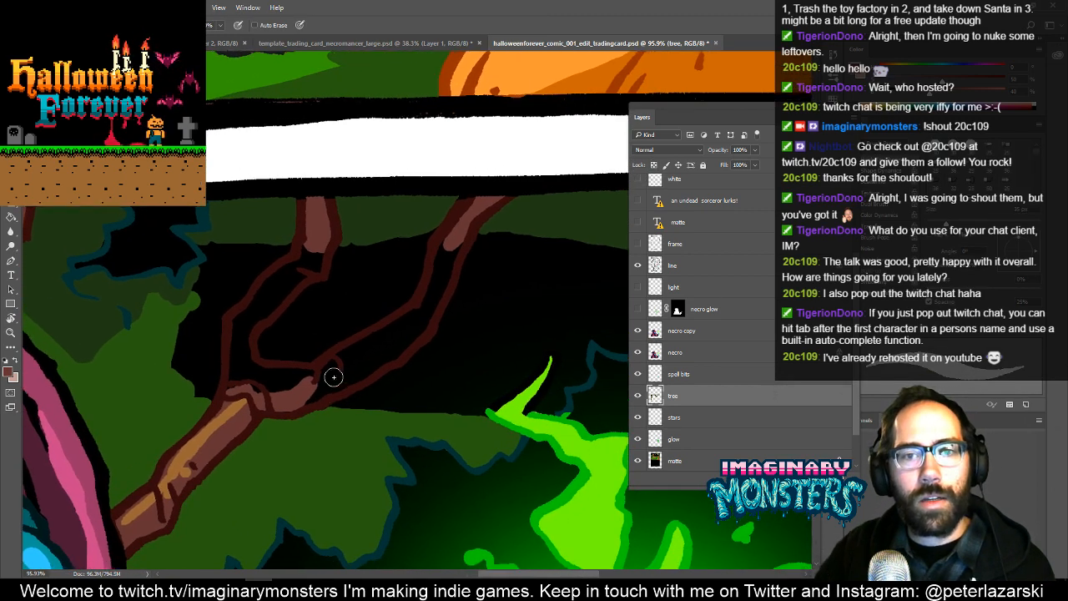
mouse_move(324, 393)
left_mouse_down()
mouse_move(297, 402)
mouse_move(389, 356)
left_mouse_up()
mouse_move(432, 309)
left_mouse_down()
mouse_move(456, 237)
mouse_move(415, 330)
mouse_move(438, 263)
mouse_move(416, 322)
mouse_move(422, 310)
mouse_move(321, 379)
left_mouse_up()
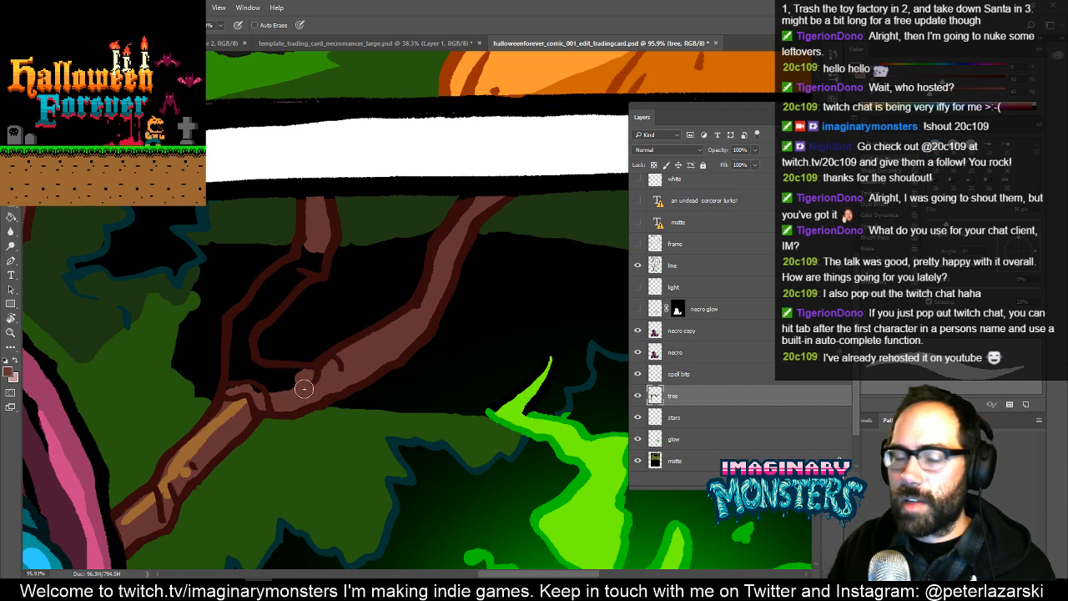
scroll(275, 375, "up", 3)
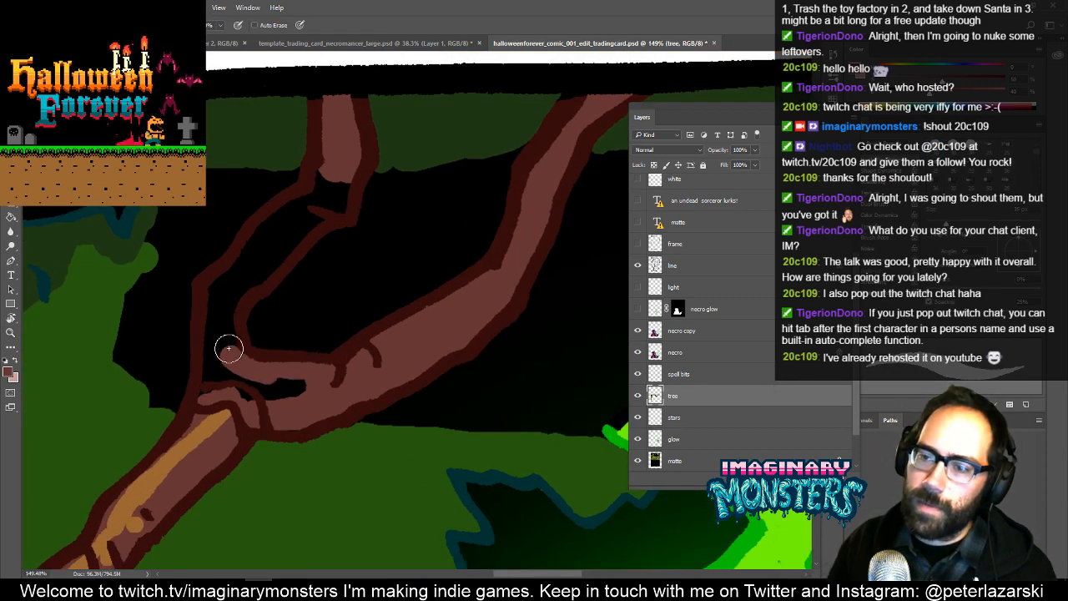
mouse_move(228, 348)
left_mouse_down()
mouse_move(247, 282)
mouse_move(329, 201)
mouse_move(323, 215)
mouse_move(341, 192)
mouse_move(338, 176)
mouse_move(241, 264)
mouse_move(277, 236)
left_mouse_up()
mouse_move(236, 265)
left_mouse_down()
mouse_move(218, 288)
mouse_move(206, 398)
mouse_move(219, 302)
mouse_move(237, 388)
mouse_move(228, 381)
mouse_move(344, 381)
left_mouse_up()
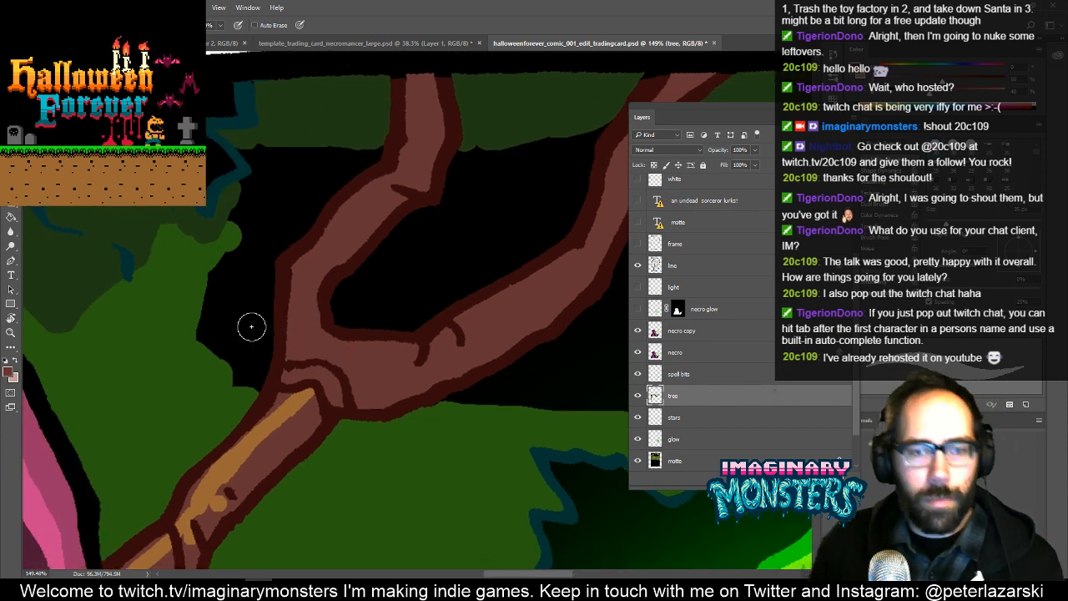
- Sample the golden brown from the lower branch and paint highlight strokes along both upper branches
left_click(287, 432, "alt")
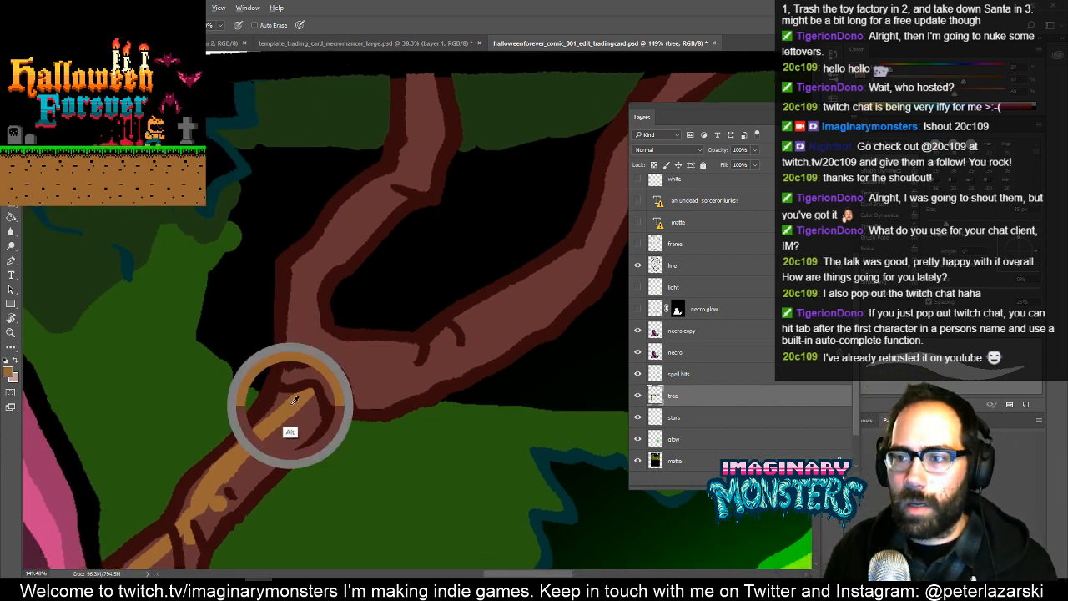
mouse_move(321, 375)
left_mouse_down()
mouse_move(265, 401)
mouse_move(281, 275)
mouse_move(357, 208)
mouse_move(322, 289)
mouse_move(305, 291)
mouse_move(317, 198)
left_mouse_up()
mouse_move(442, 378)
left_mouse_down()
mouse_move(353, 322)
mouse_move(368, 286)
left_mouse_up()
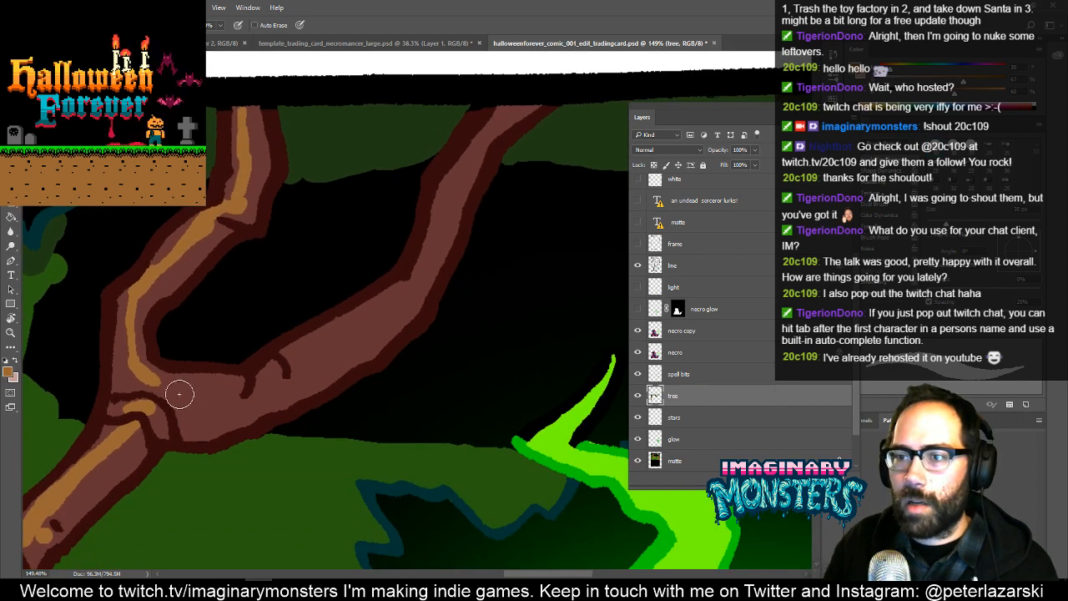
mouse_move(174, 393)
left_mouse_down()
mouse_move(270, 380)
mouse_move(417, 279)
left_mouse_up()
mouse_move(417, 279)
left_mouse_down()
mouse_move(350, 348)
mouse_move(323, 404)
mouse_move(365, 270)
mouse_move(415, 214)
left_mouse_up()
scroll(426, 225, "down", 8)
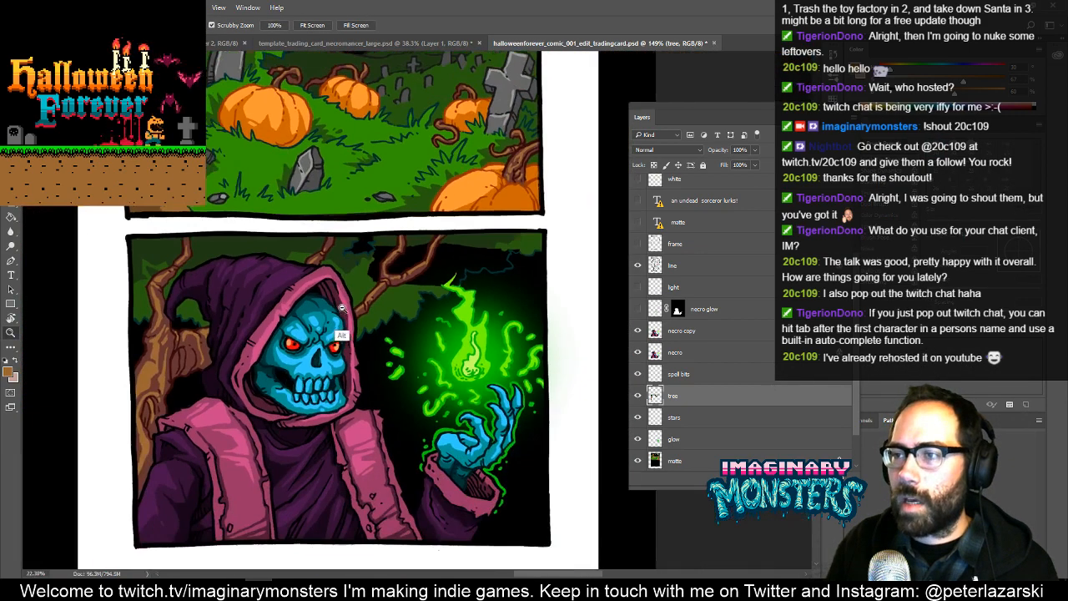
key("z")
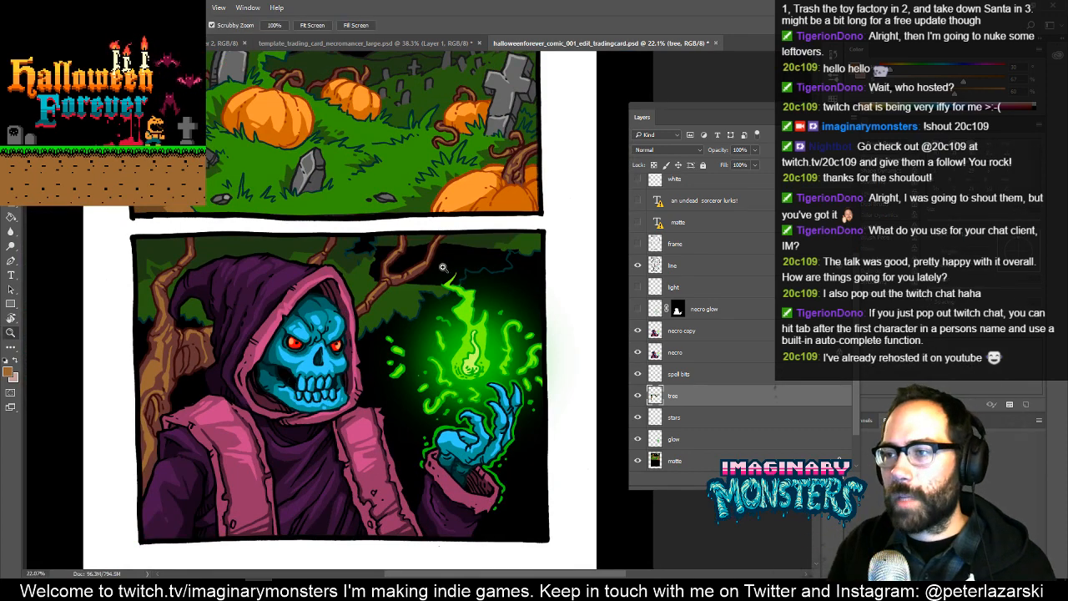
left_click_drag(497, 245, 502, 236)
left_click_drag(471, 276, 386, 324)
key("v")
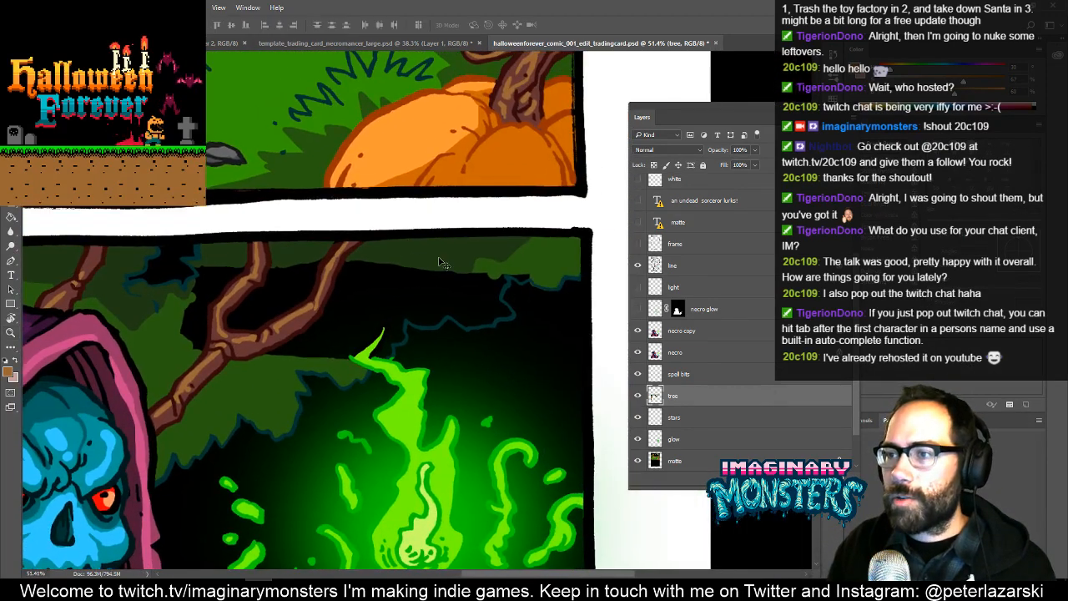
left_click_drag(457, 255, 445, 301)
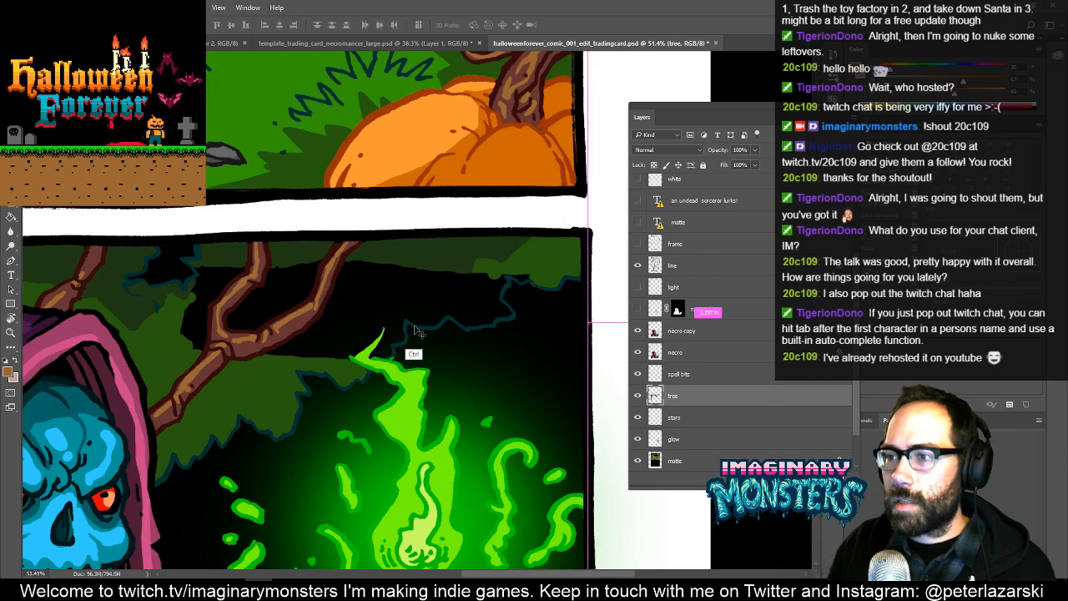
mouse_move(426, 342)
left_mouse_down()
mouse_move(430, 376)
mouse_move(455, 399)
left_mouse_up()
key("ctrl+z")
- On the line layer, outline the upper tip of the green flame with the green sampled from its existing outline
key("z")
left_click_drag(379, 355, 410, 325)
key("b")
left_click(375, 396, "alt")
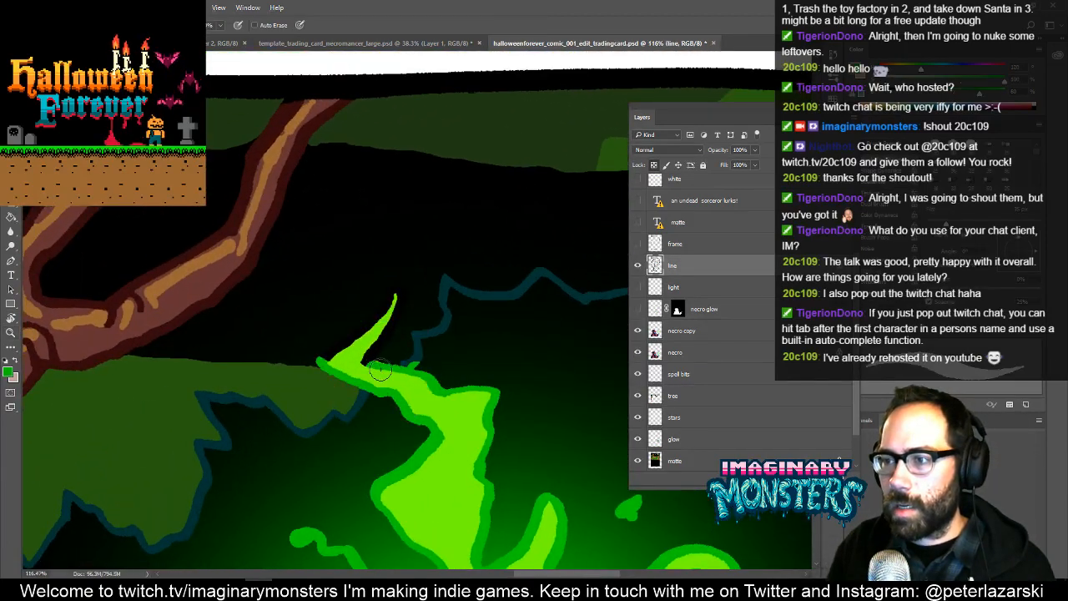
mouse_move(373, 365)
left_mouse_down()
mouse_move(400, 295)
mouse_move(378, 309)
left_mouse_up()
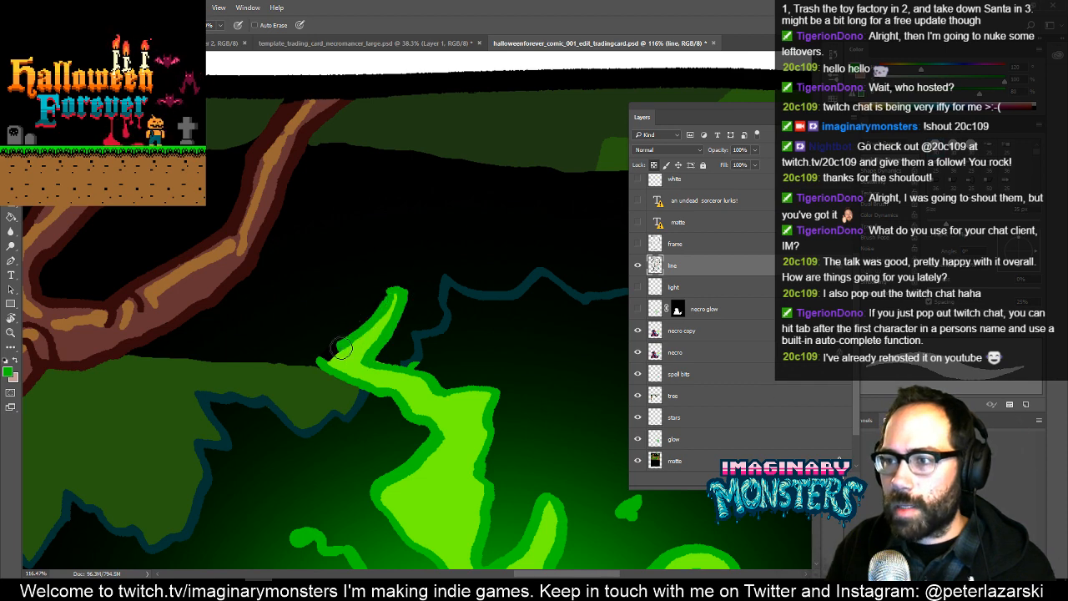
key("z")
left_click_drag(434, 355, 465, 334)
key("b")
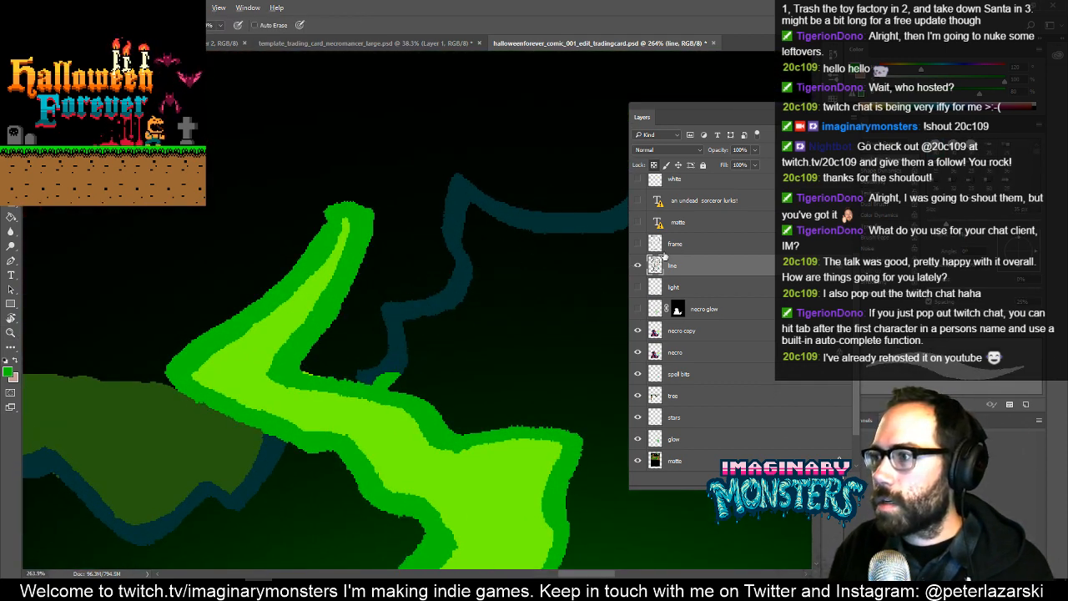
- Sample the dark teal of the foliage outline and paint over the stray green mark where it meets the flame
key("space")
mouse_move(477, 106)
left_mouse_down()
mouse_move(250, 272)
mouse_move(142, 310)
left_mouse_up()
left_click_drag(536, 101, 96, 264)
left_click(215, 336, "alt")
key("space")
mouse_move(206, 388)
left_mouse_down()
mouse_move(230, 354)
mouse_move(422, 305)
left_mouse_up()
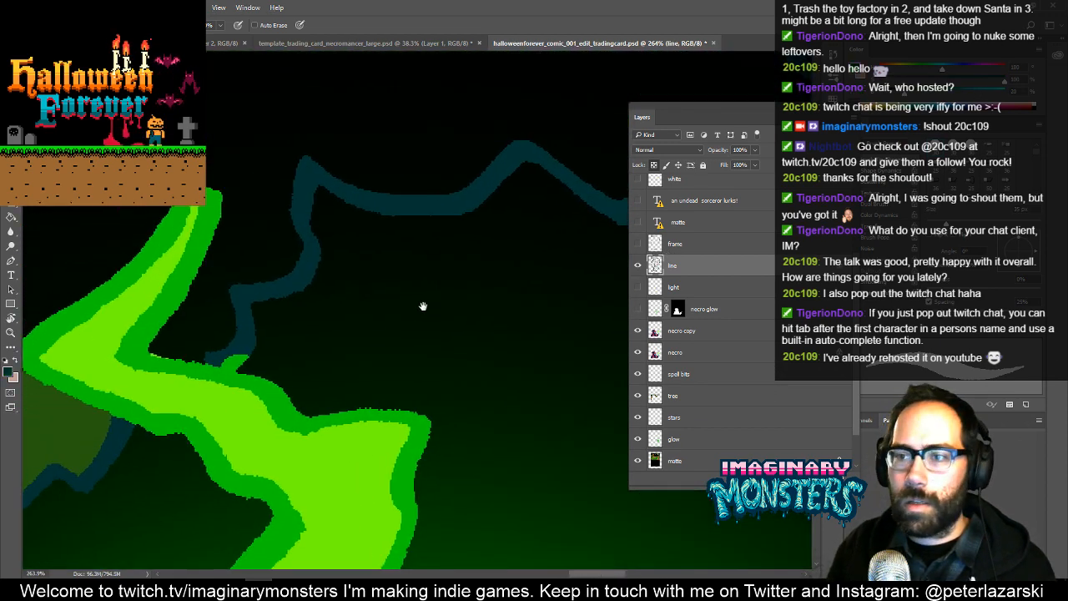
left_click(229, 353)
key("space")
left_click_drag(395, 322, 403, 345)
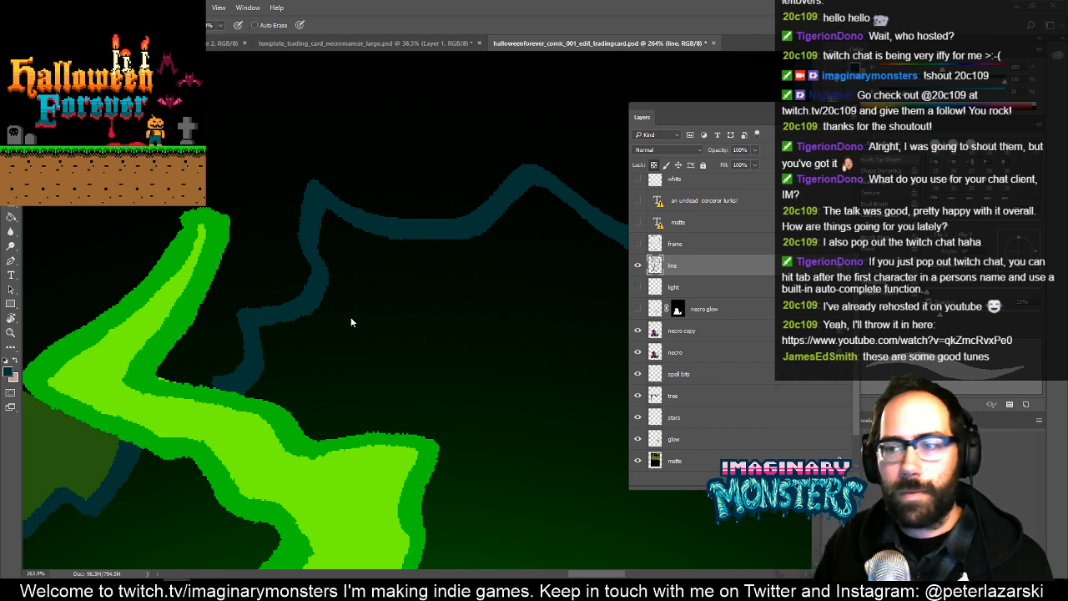
- On the tree layer, paint a band of sampled medium green along the inside of the teal foliage outline and around the flame
left_click_drag(313, 346, 445, 372)
mouse_move(439, 298)
left_mouse_down()
mouse_move(355, 334)
mouse_move(326, 389)
mouse_move(250, 401)
left_mouse_up()
left_click_drag(389, 332, 362, 370)
mouse_move(319, 309)
left_mouse_down()
mouse_move(372, 336)
mouse_move(278, 339)
mouse_move(252, 325)
left_mouse_up()
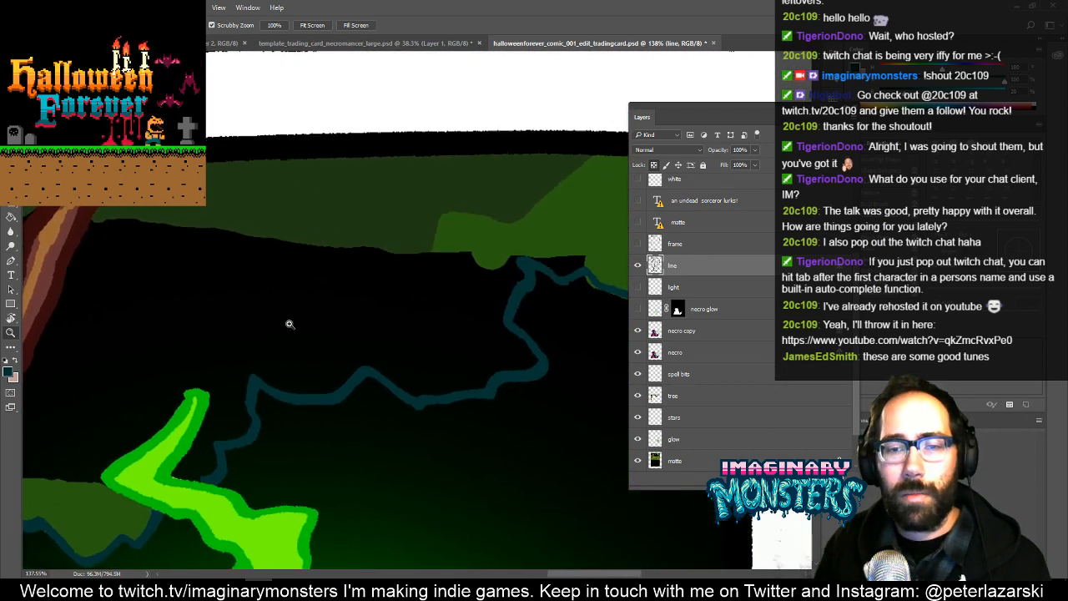
key("b")
mouse_move(542, 280)
left_mouse_down()
mouse_move(382, 289)
mouse_move(402, 287)
left_mouse_up()
left_click_drag(547, 349, 582, 351)
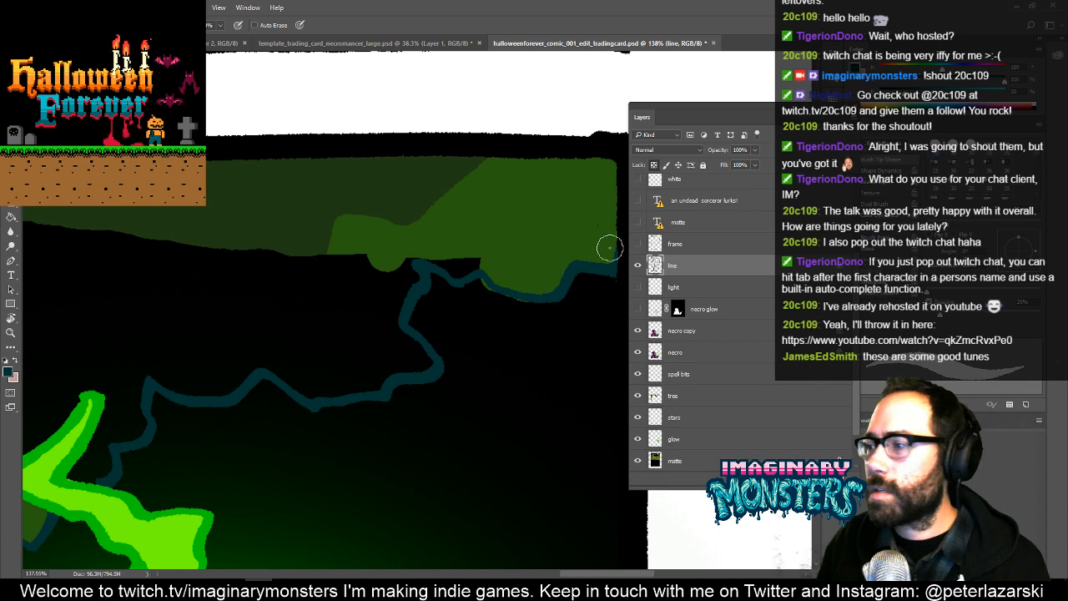
left_click(518, 237, "ctrl")
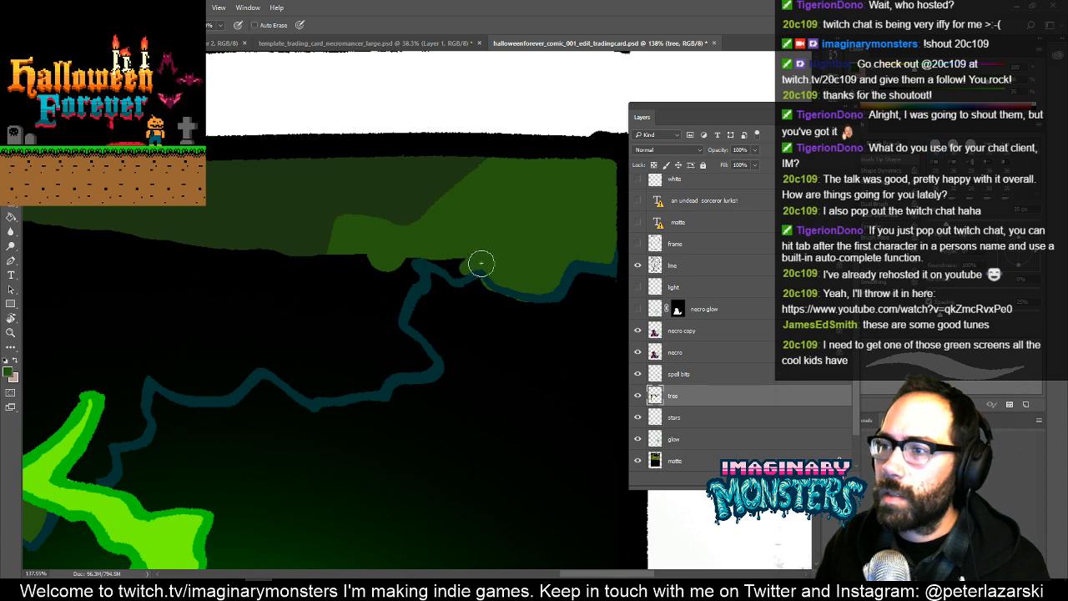
mouse_move(481, 264)
left_mouse_down()
mouse_move(399, 274)
mouse_move(389, 321)
mouse_move(411, 349)
mouse_move(375, 380)
mouse_move(311, 391)
mouse_move(264, 361)
mouse_move(337, 294)
mouse_move(448, 260)
mouse_move(422, 278)
mouse_move(427, 271)
left_mouse_up()
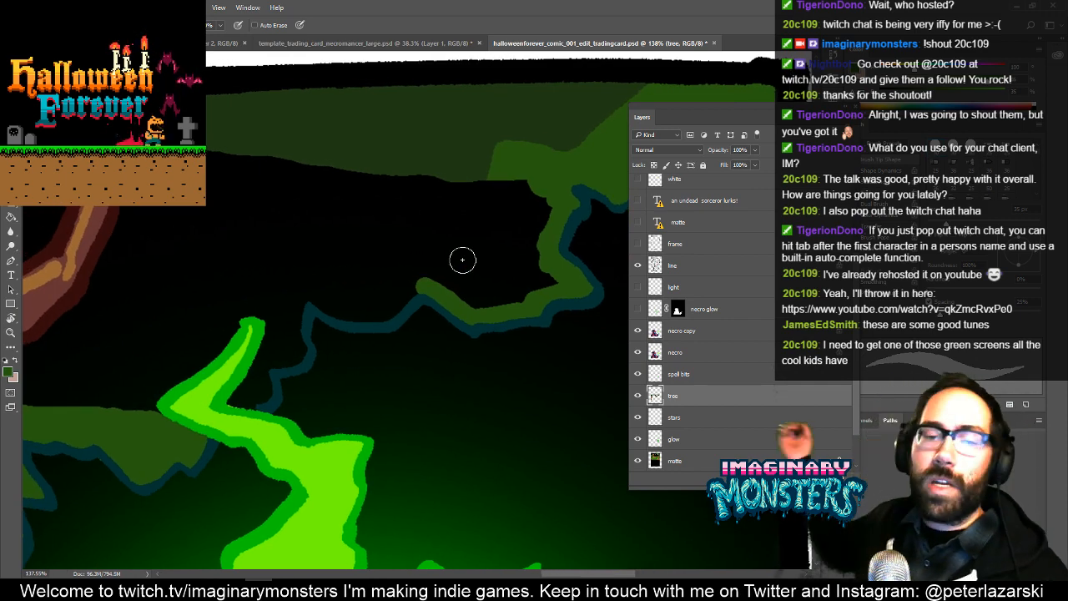
mouse_move(423, 286)
left_mouse_down()
mouse_move(370, 316)
mouse_move(316, 300)
mouse_move(297, 311)
mouse_move(300, 354)
mouse_move(249, 386)
mouse_move(267, 375)
mouse_move(259, 402)
mouse_move(231, 401)
mouse_move(276, 336)
mouse_move(286, 349)
mouse_move(272, 301)
mouse_move(274, 317)
mouse_move(238, 313)
mouse_move(211, 352)
mouse_move(143, 400)
mouse_move(154, 391)
mouse_move(168, 429)
left_mouse_up()
left_click_drag(129, 400, 299, 350)
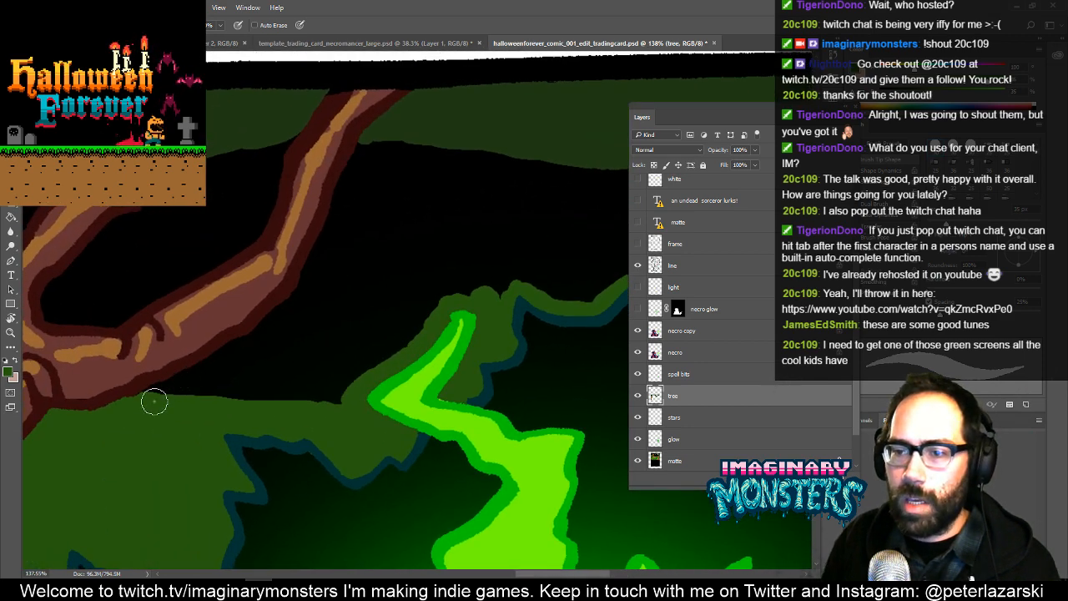
- Trace the outer edge of the right branch in medium green and fill the enclosed foliage area with it
mouse_move(153, 402)
left_mouse_down()
mouse_move(290, 305)
mouse_move(331, 236)
mouse_move(364, 141)
mouse_move(298, 234)
mouse_move(318, 207)
left_mouse_up()
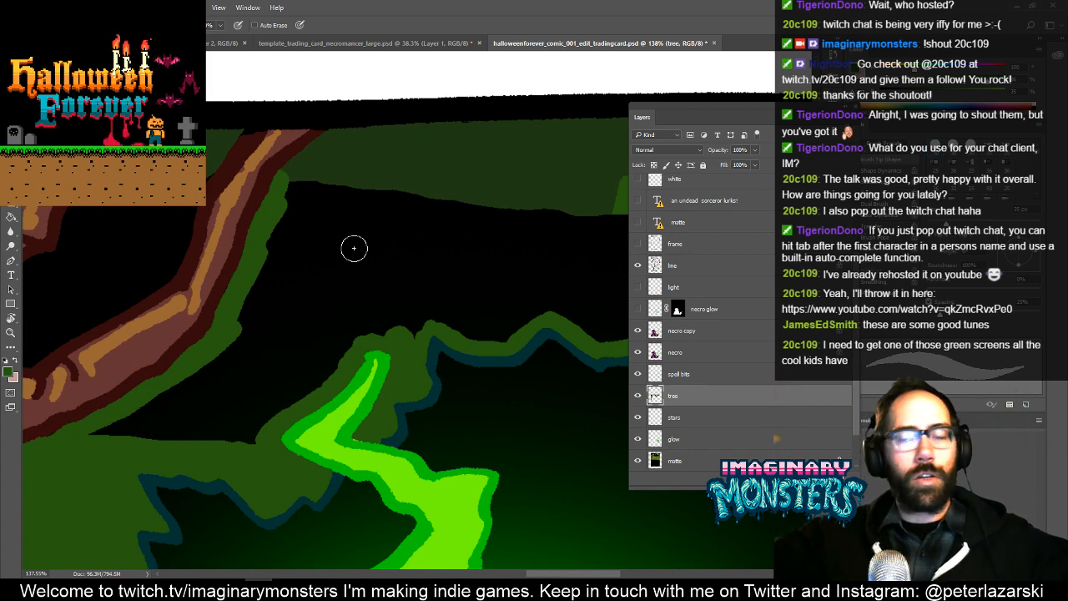
left_click_drag(321, 229, 243, 244)
left_click_drag(212, 190, 559, 228)
key("g")
left_click(567, 260)
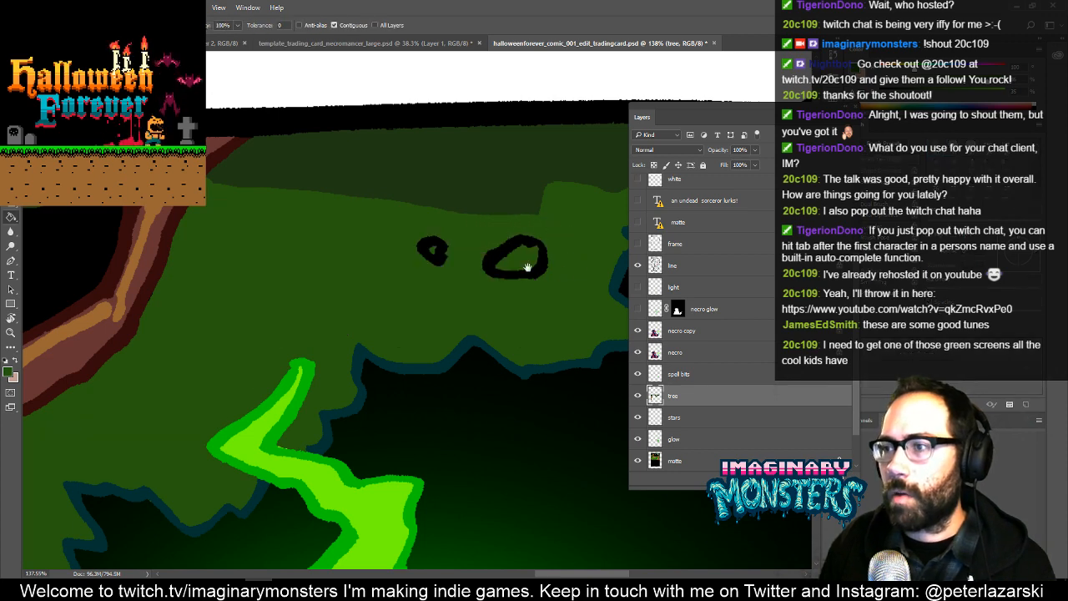
- Erase the green left inside the two small holes in the foliage
mouse_move(527, 267)
left_mouse_down()
mouse_move(439, 301)
mouse_move(471, 282)
left_mouse_up()
key("e")
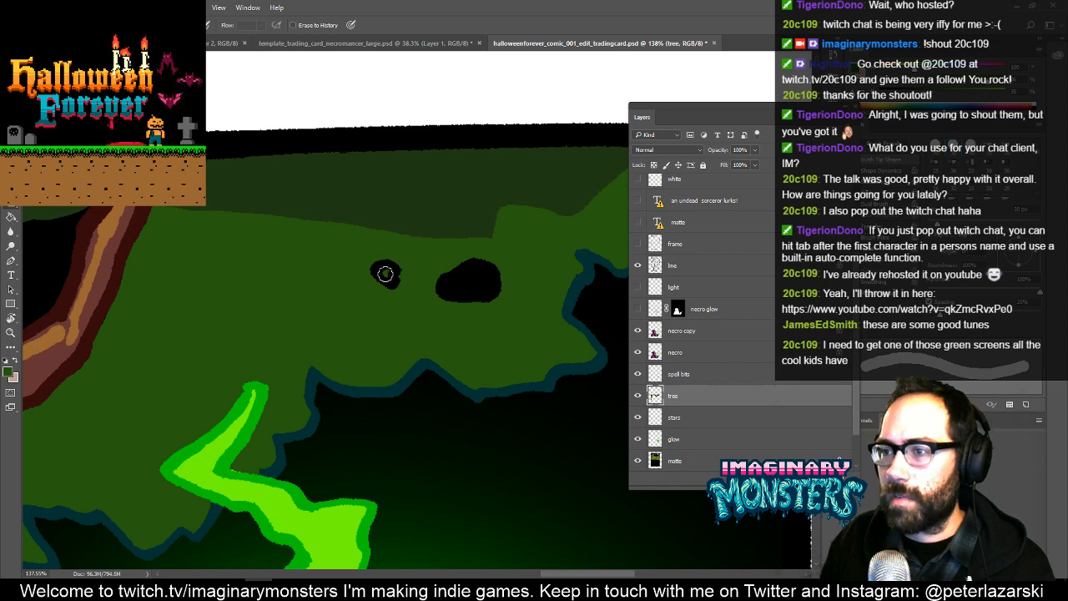
left_click_drag(357, 296, 534, 288)
left_click_drag(292, 310, 474, 294)
- Paint the black gap beside the left branch with sampled dark green foliage above and medium green below
key("b")
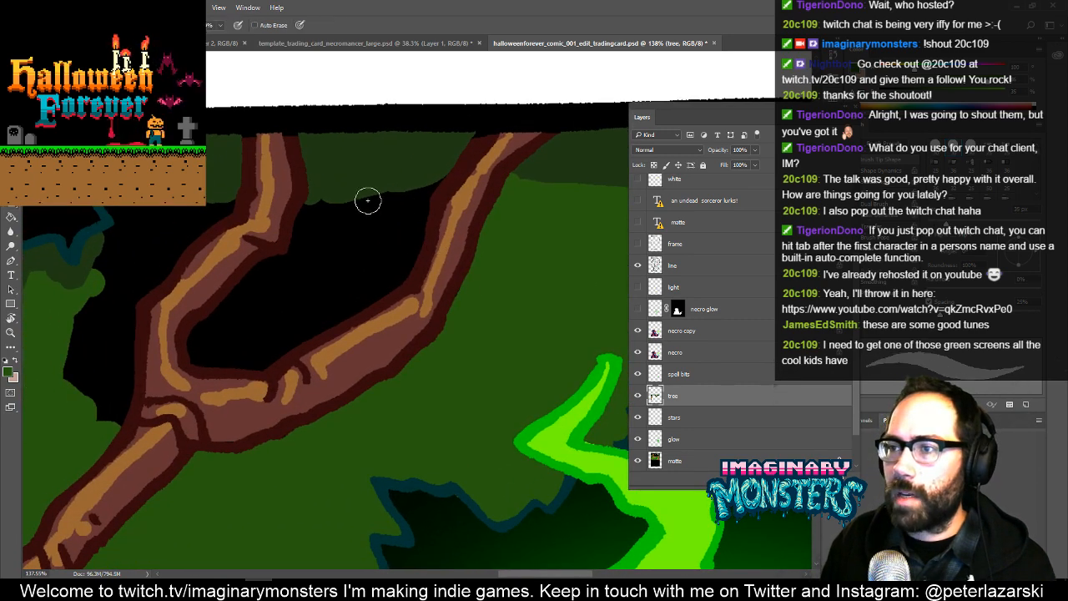
mouse_move(338, 248)
left_mouse_down()
mouse_move(493, 279)
mouse_move(514, 265)
left_mouse_up()
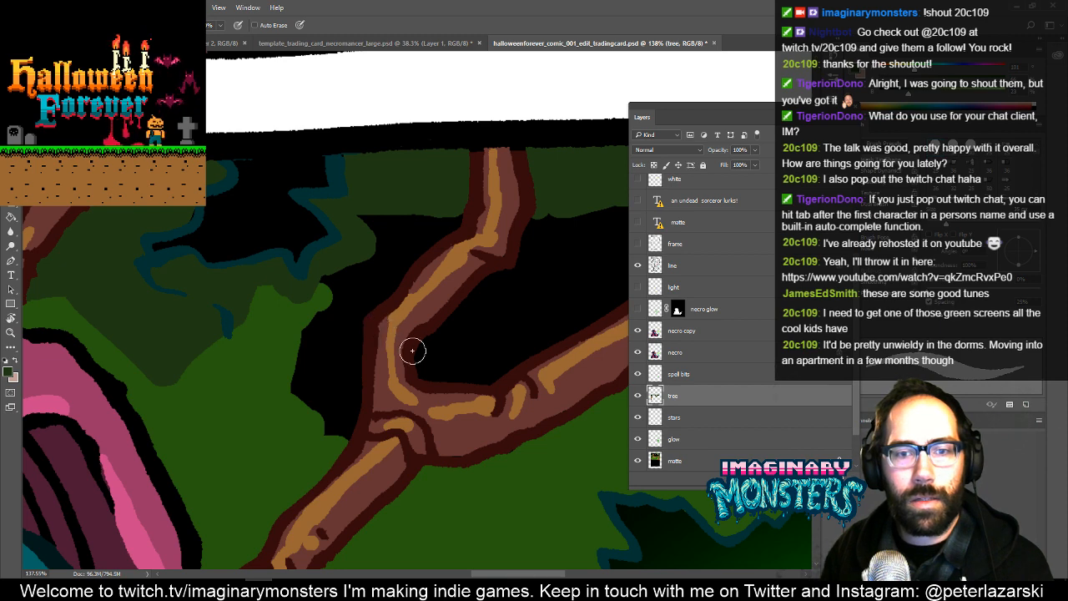
left_click_drag(392, 315, 326, 353)
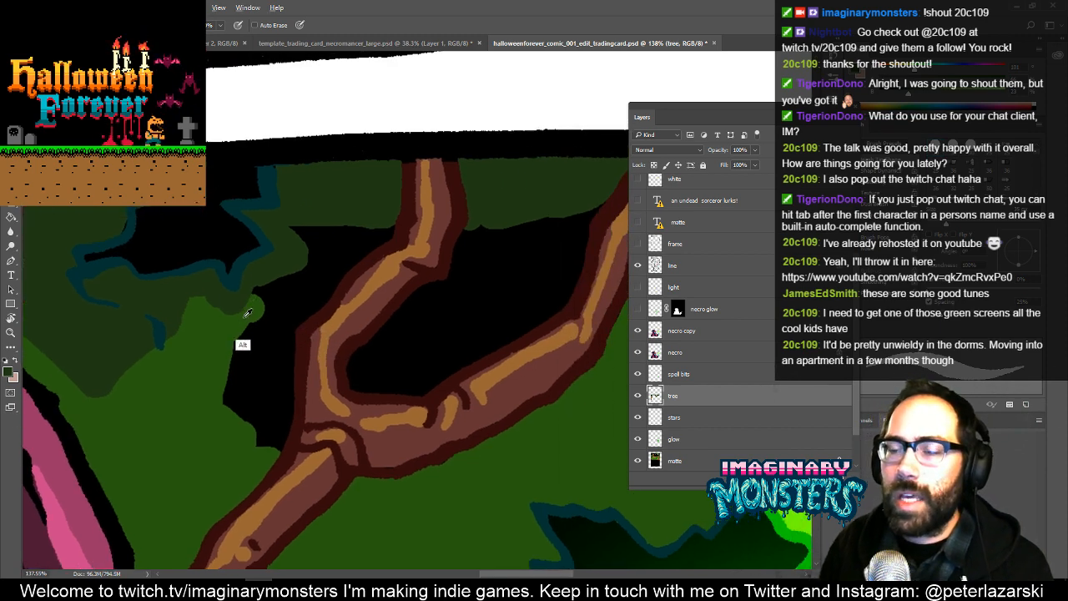
mouse_move(257, 292)
left_mouse_down()
mouse_move(309, 268)
mouse_move(292, 230)
mouse_move(393, 228)
mouse_move(289, 326)
mouse_move(271, 383)
mouse_move(323, 298)
mouse_move(283, 361)
mouse_move(277, 450)
mouse_move(283, 427)
mouse_move(250, 464)
mouse_move(250, 387)
mouse_move(239, 382)
mouse_move(257, 322)
mouse_move(246, 325)
mouse_move(297, 283)
mouse_move(270, 322)
left_mouse_up()
mouse_move(302, 262)
left_mouse_down()
mouse_move(288, 340)
mouse_move(269, 299)
mouse_move(258, 343)
mouse_move(279, 282)
mouse_move(331, 277)
left_mouse_up()
- Draw a jagged lower edge for the dark green foliage between the two branches and fill the area above it
mouse_move(404, 310)
left_mouse_down()
mouse_move(291, 326)
mouse_move(284, 303)
left_mouse_up()
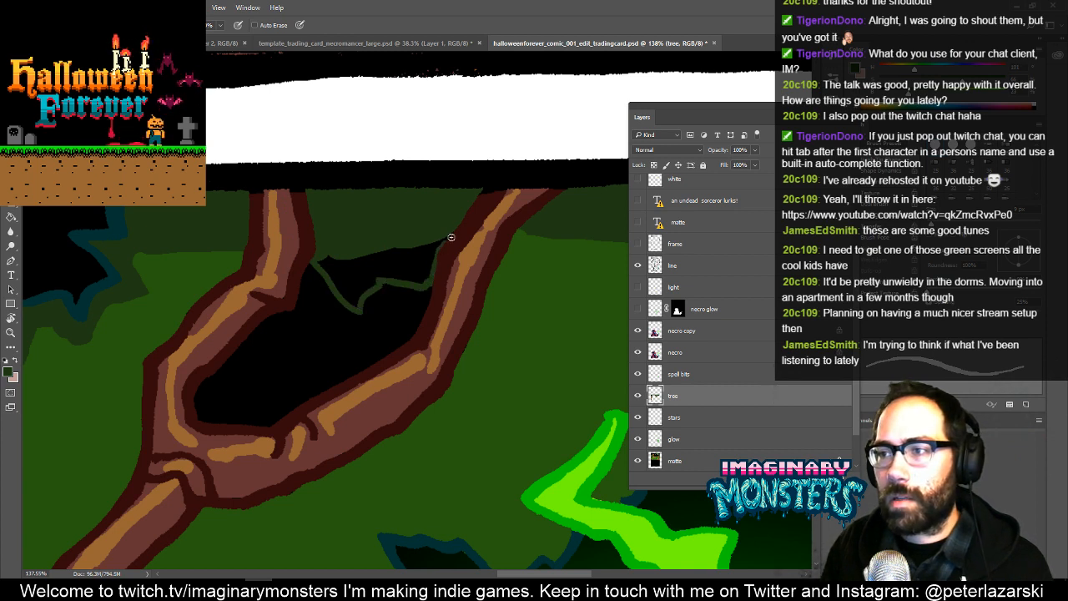
key("g")
left_click(347, 276)
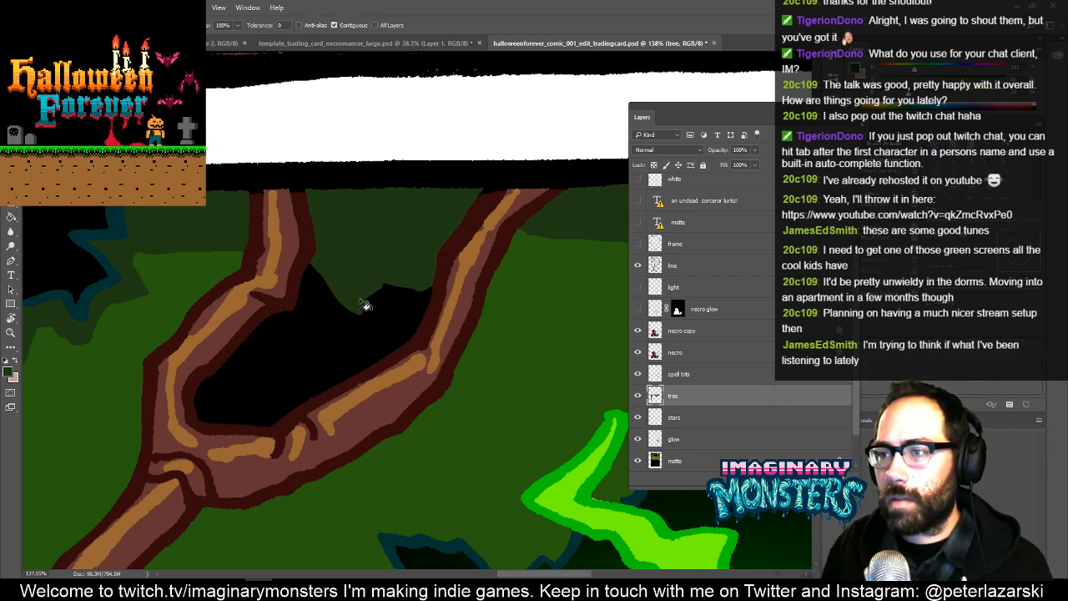
- Sample the medium green, trace the remaining black gap between the branches and fill it
key("b")
left_click(509, 348, "alt")
mouse_move(380, 358)
left_mouse_down()
mouse_move(410, 339)
mouse_move(393, 340)
mouse_move(376, 310)
left_mouse_up()
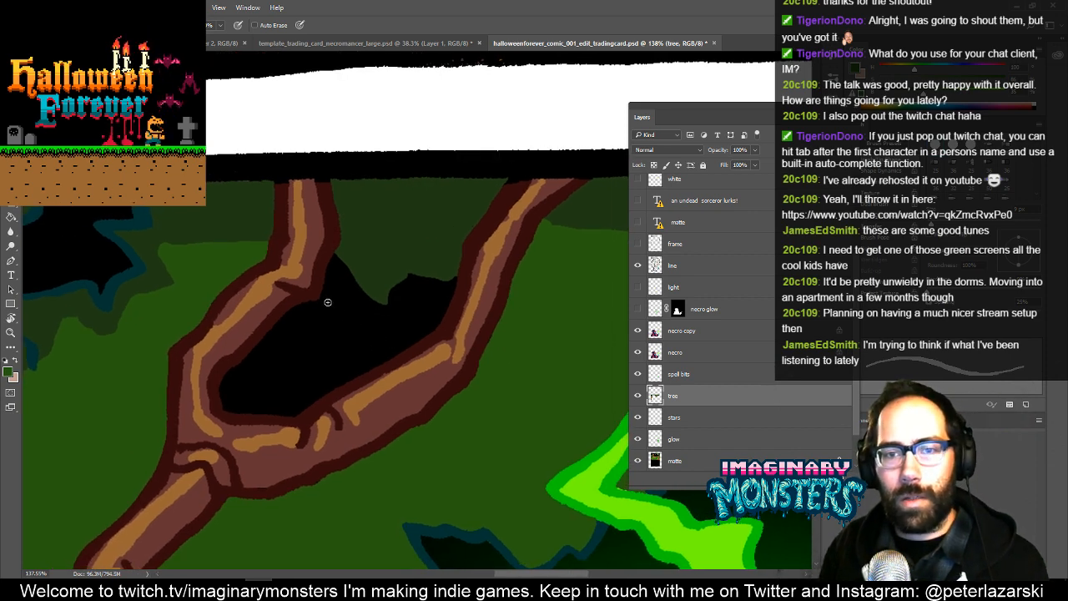
mouse_move(334, 253)
left_mouse_down()
mouse_move(385, 319)
mouse_move(396, 300)
mouse_move(373, 309)
mouse_move(393, 303)
mouse_move(381, 308)
mouse_move(411, 277)
mouse_move(454, 286)
mouse_move(419, 333)
mouse_move(290, 412)
mouse_move(221, 404)
mouse_move(232, 369)
mouse_move(318, 298)
mouse_move(332, 264)
left_mouse_up()
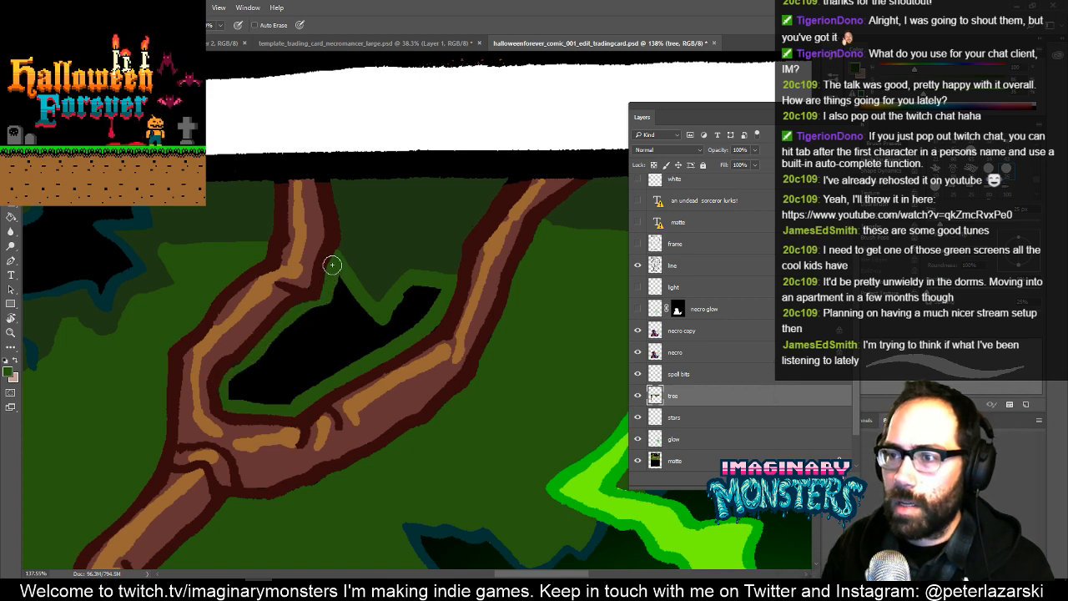
key("g")
left_click(393, 330)
left_click_drag(457, 302, 277, 347)
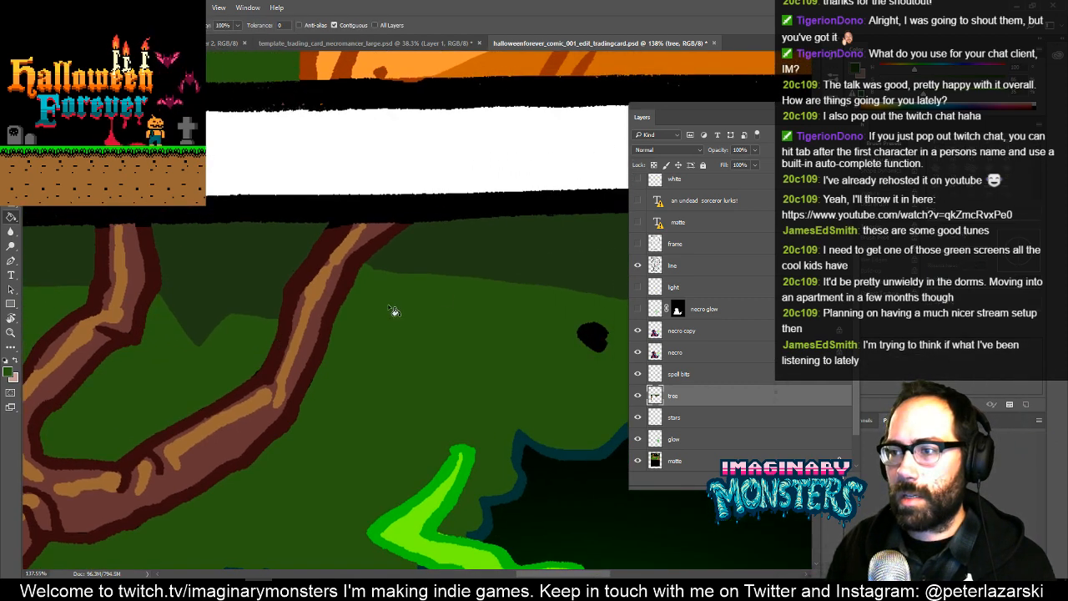
key("b")
mouse_move(355, 308)
left_mouse_down()
mouse_move(481, 306)
mouse_move(450, 296)
left_mouse_up()
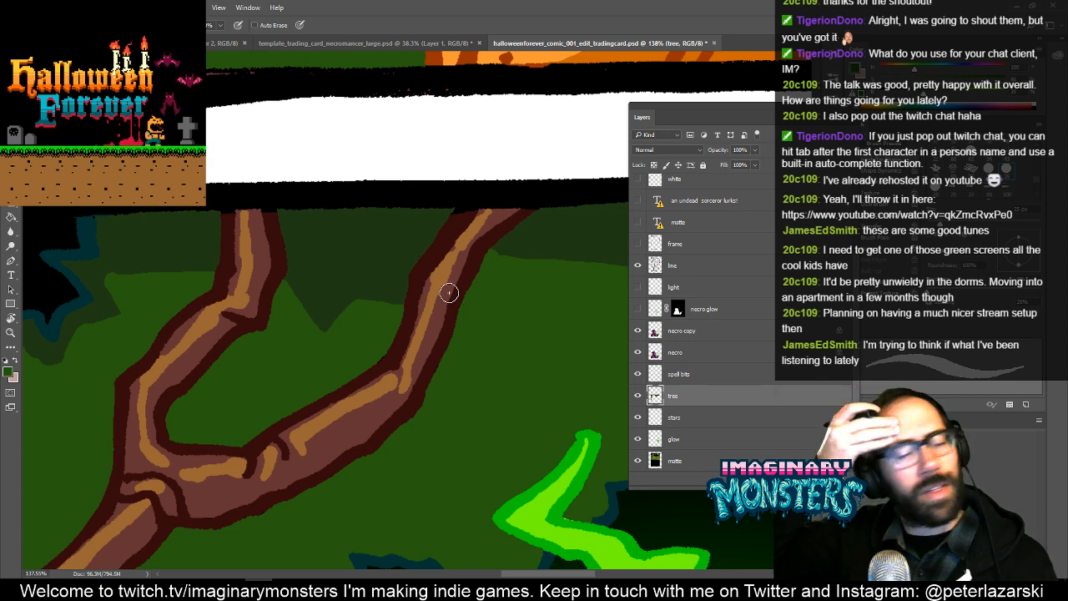
- Extend the dark green foliage with jagged points beside the black hole, on the near side of the left branch
mouse_move(309, 374)
left_mouse_down()
mouse_move(426, 367)
mouse_move(477, 316)
left_mouse_up()
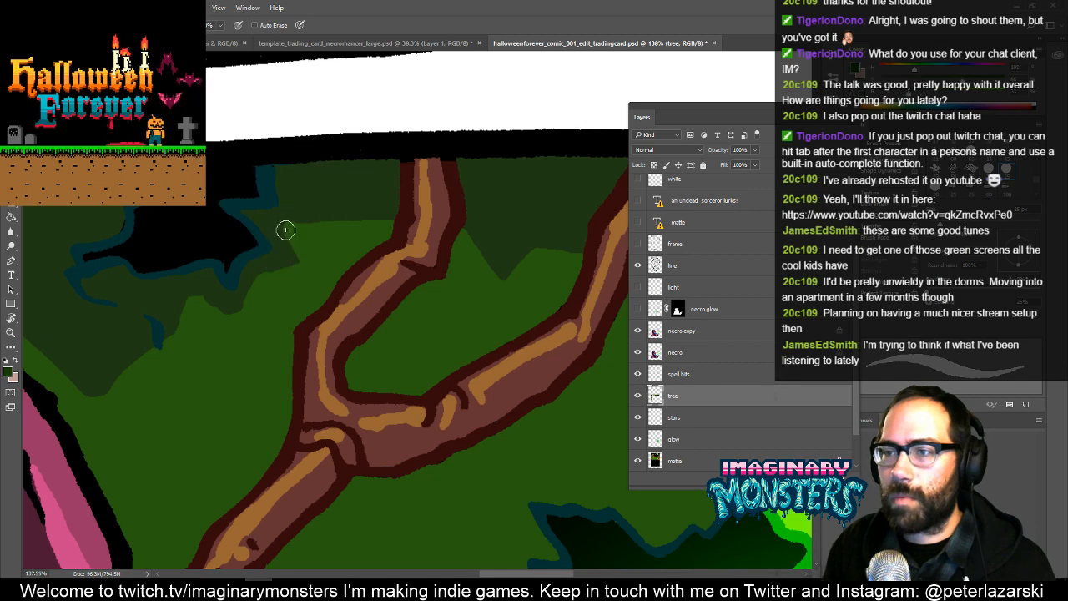
mouse_move(299, 259)
left_mouse_down()
mouse_move(312, 281)
mouse_move(263, 271)
mouse_move(290, 268)
left_mouse_up()
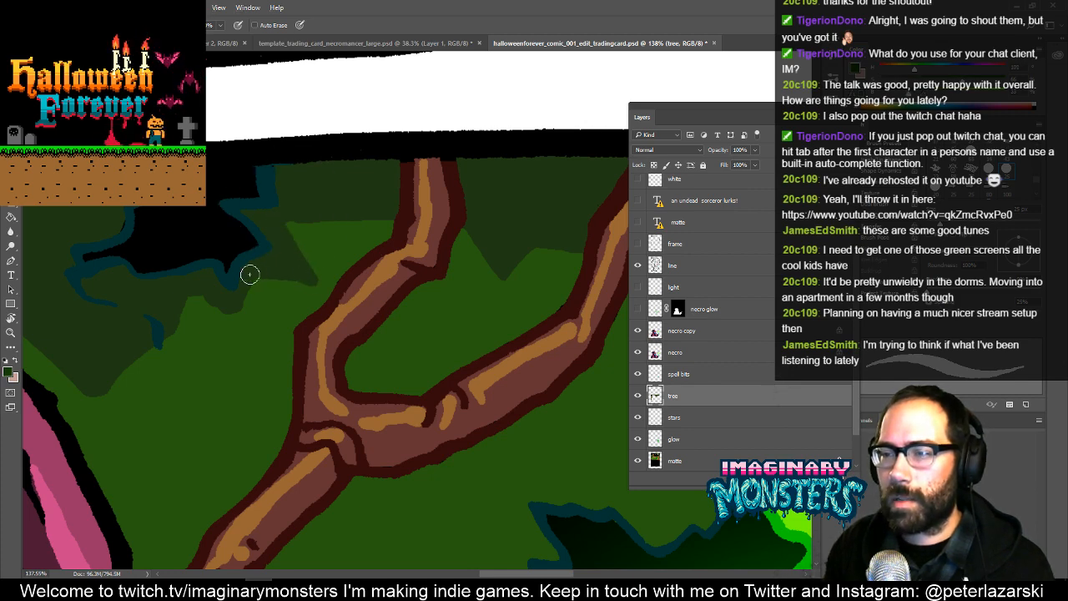
mouse_move(256, 275)
left_mouse_down()
mouse_move(238, 323)
mouse_move(210, 301)
left_mouse_up()
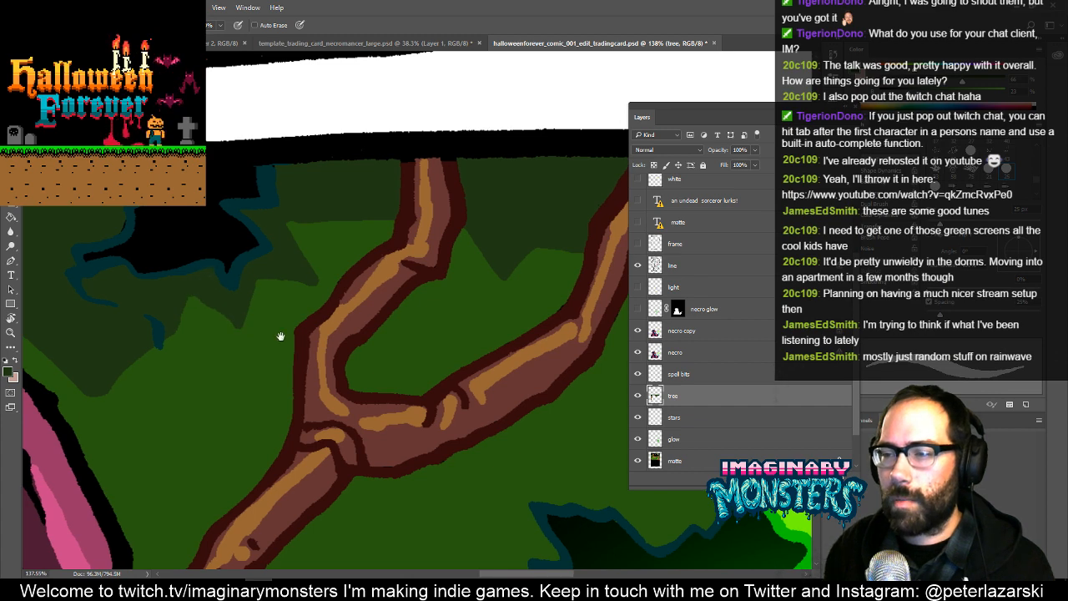
- Outline a jagged dark green foliage shape beside the right branch and fill it with the same dark green
left_click_drag(346, 293, 229, 292)
left_click_drag(513, 305, 325, 316)
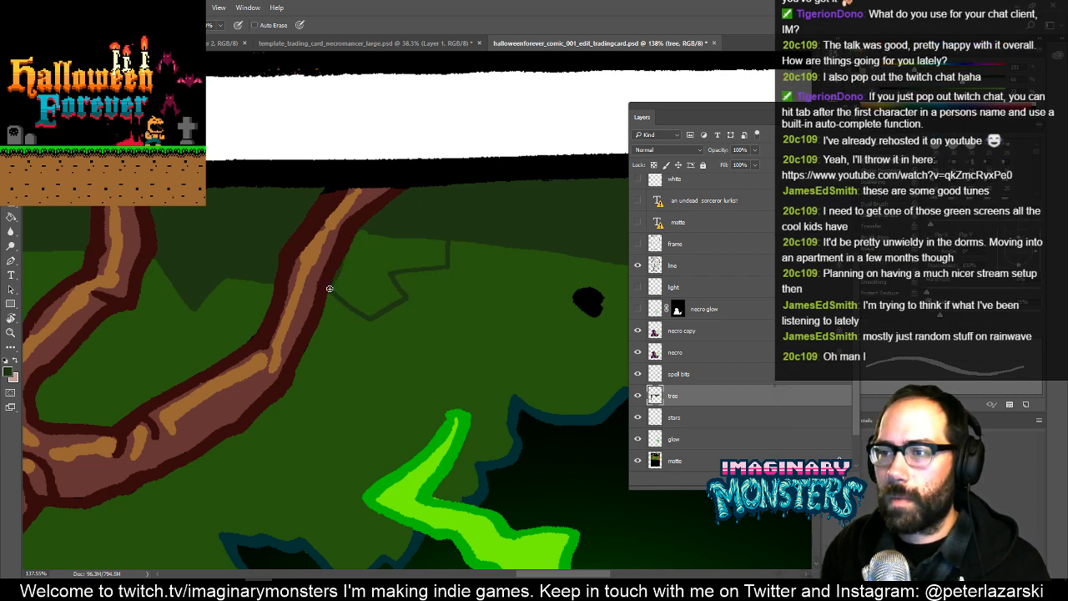
key("g")
left_click(367, 286)
- Check the whole necromancer panel at reduced size and save the comic file
key("z")
left_click_drag(422, 279, 318, 364)
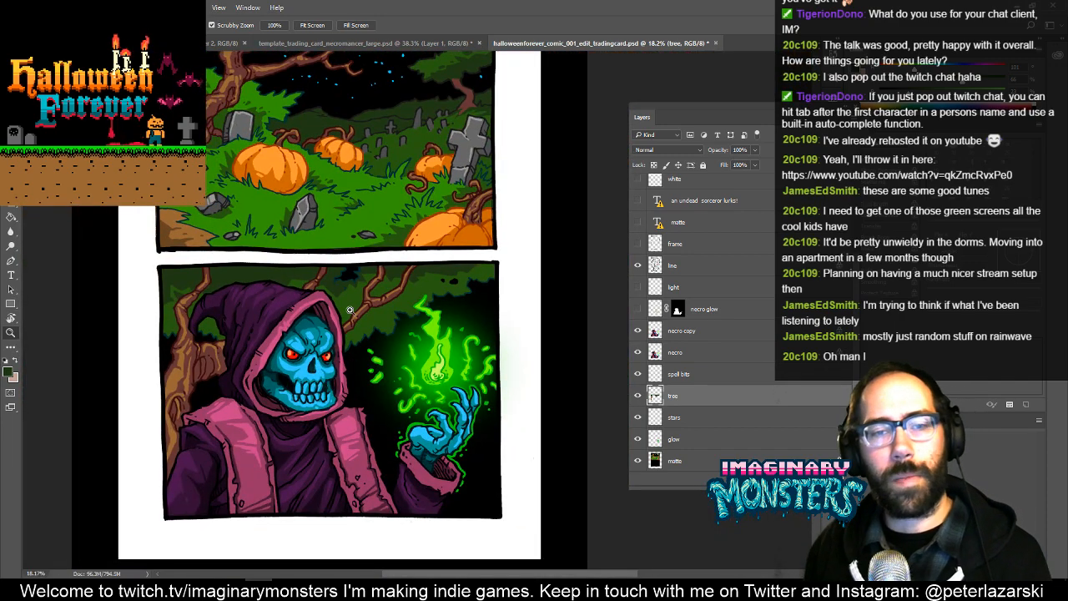
left_click_drag(411, 407, 410, 375)
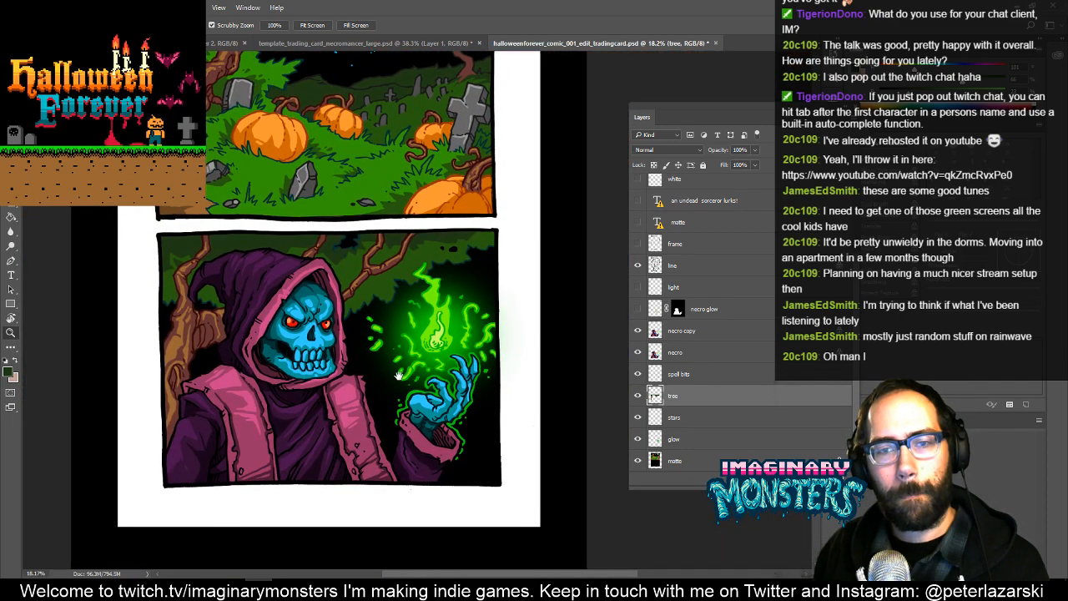
left_click_drag(392, 378, 419, 371)
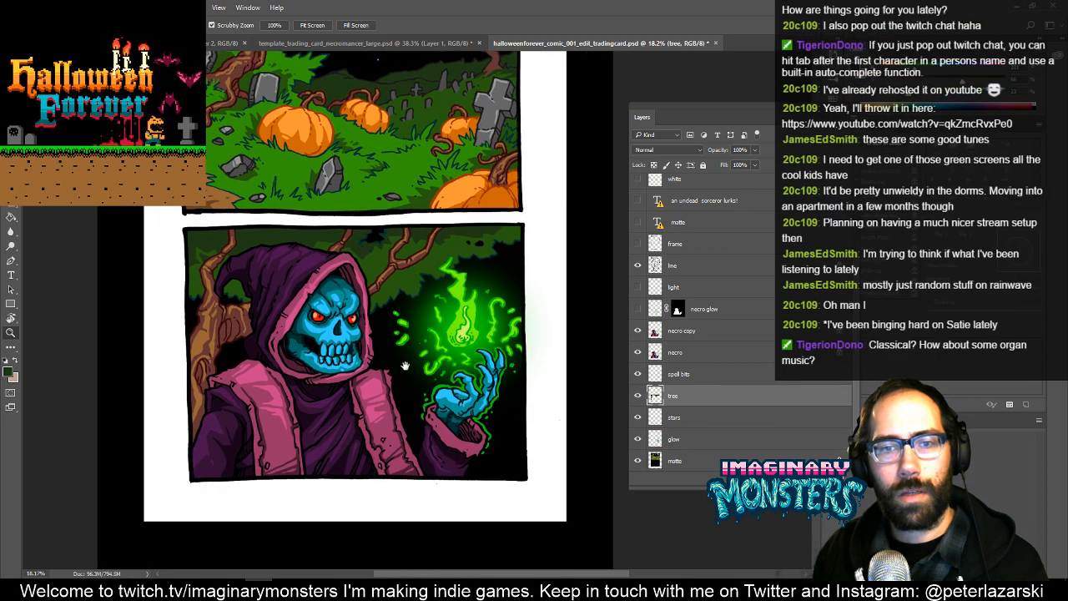
left_click_drag(416, 373, 411, 378)
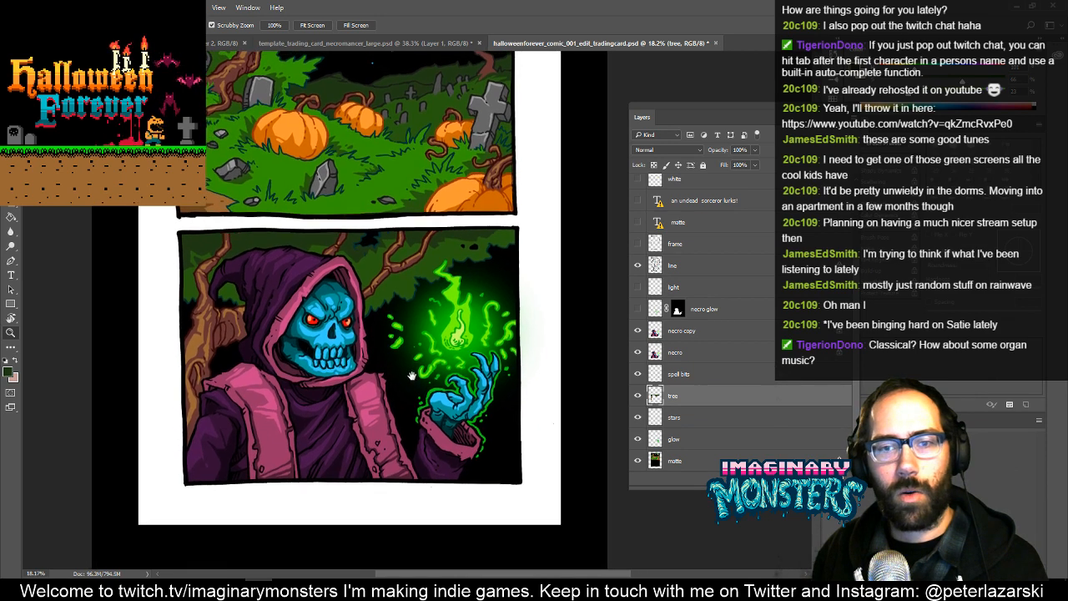
key("ctrl+s")
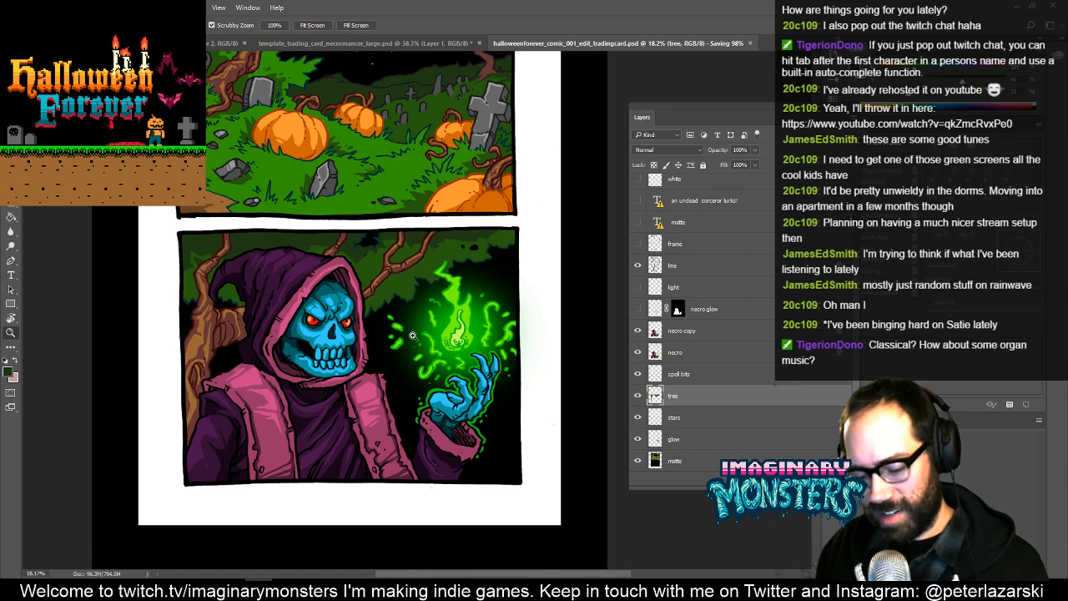
- Select the whole necromancer panel with a rectangular marquee just outside its black border and copy its merged artwork
key("m")
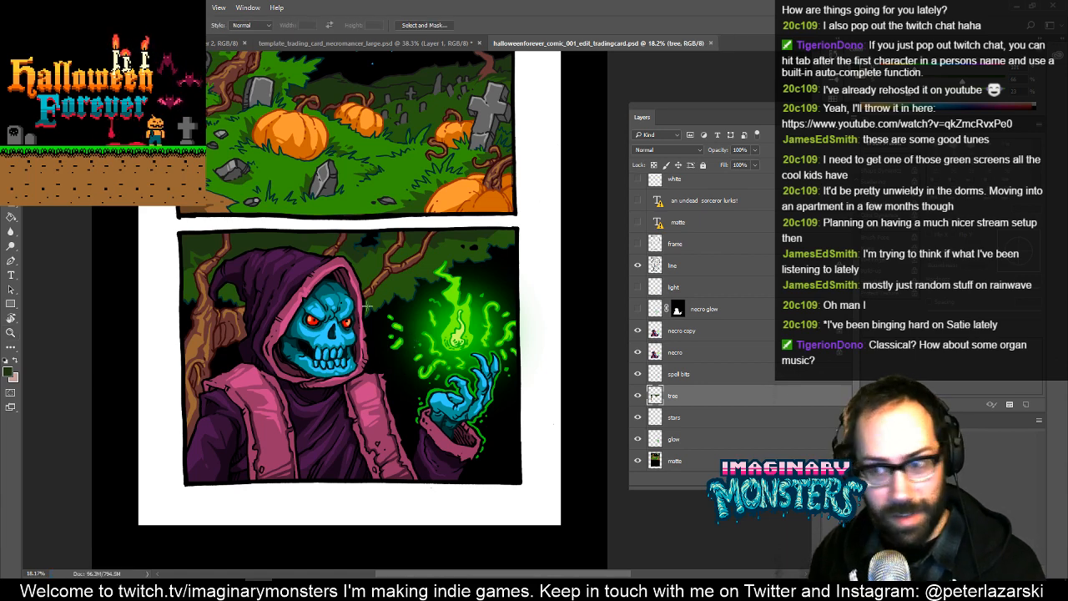
left_click_drag(169, 227, 531, 494)
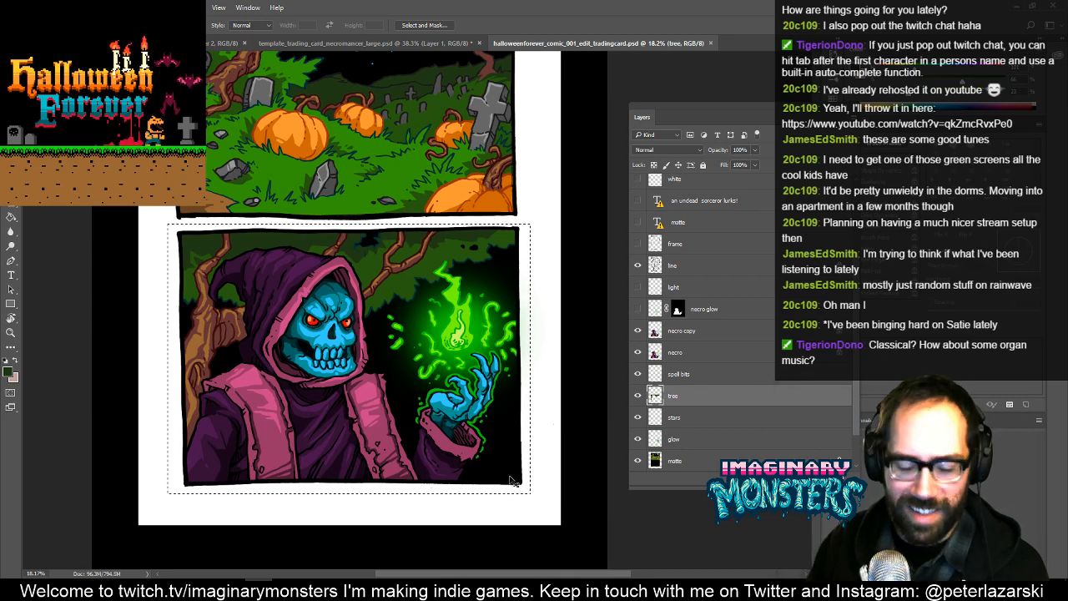
- Switch to template_trading_card_necromancer_large.psd and delete the old necromancer artwork on Layer 1
left_click(408, 43)
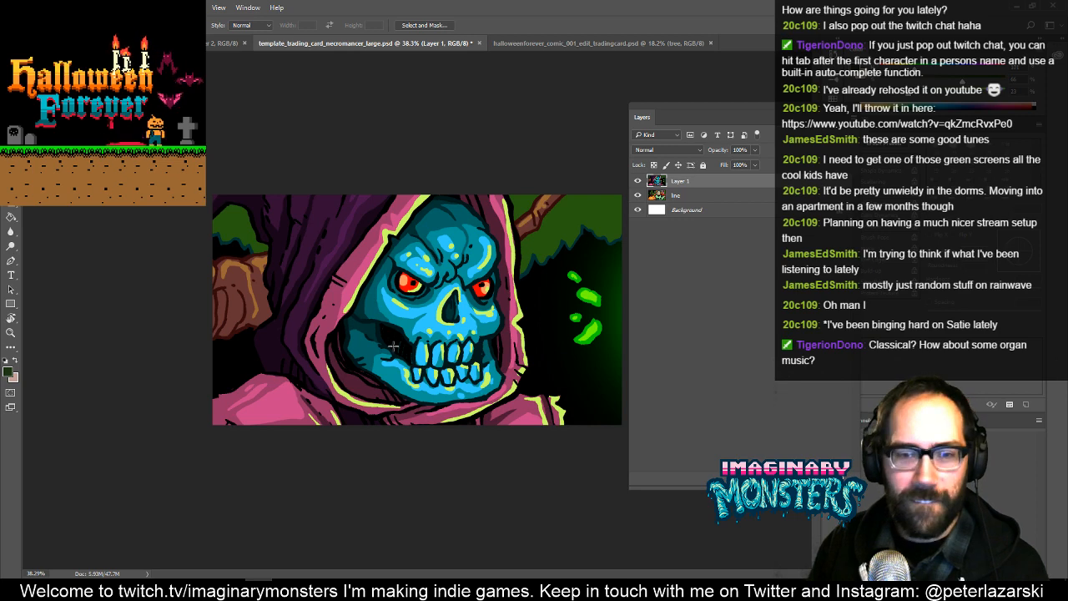
left_click(639, 182)
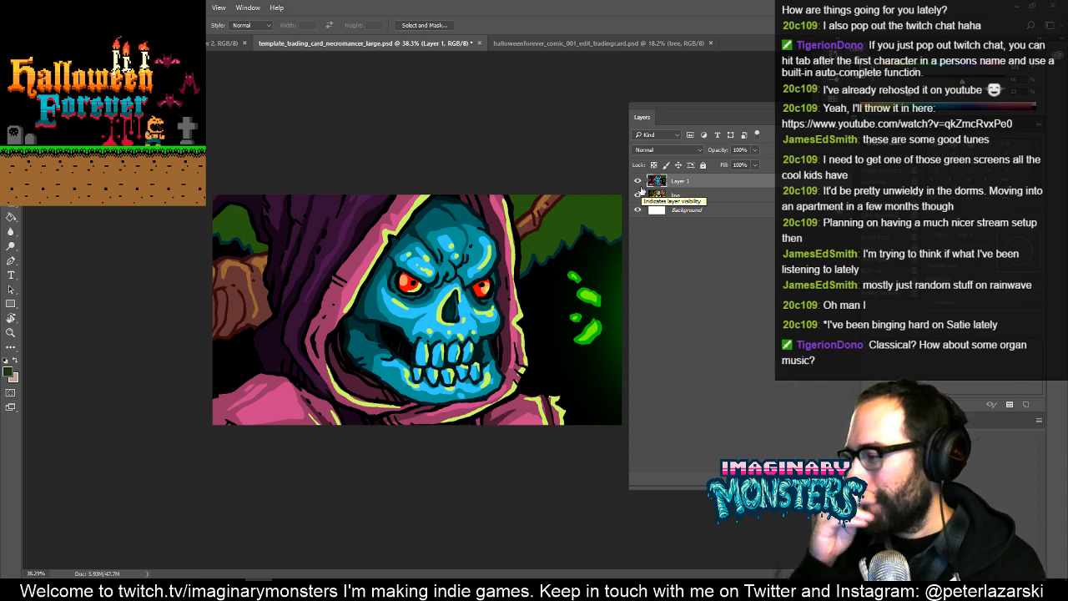
key("Delete")
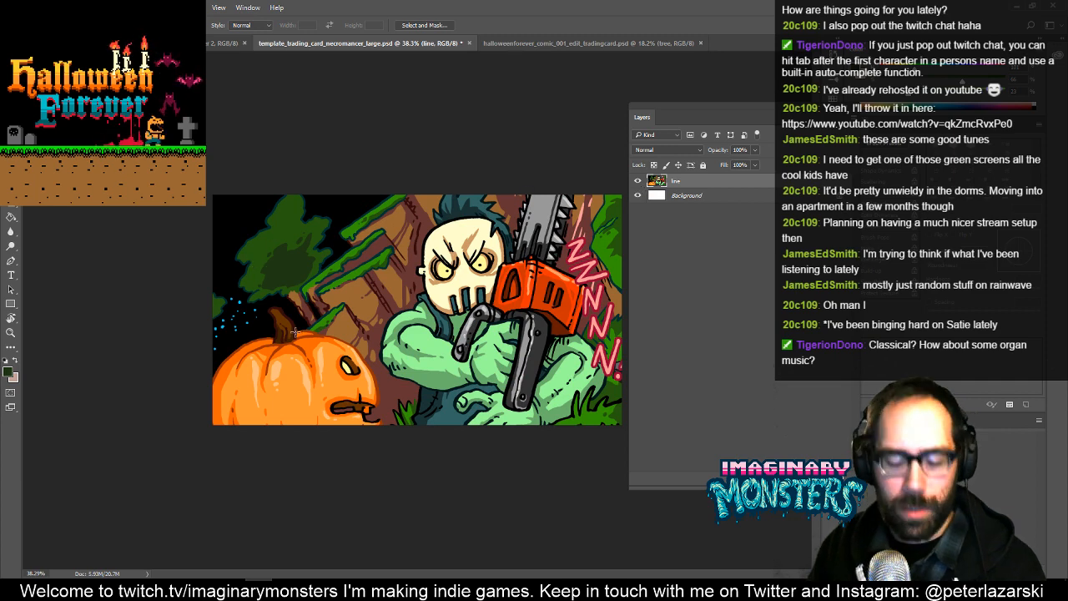
- Paste the copied necromancer panel into the large card as a new layer
key("f")
left_click_drag(318, 320, 248, 316)
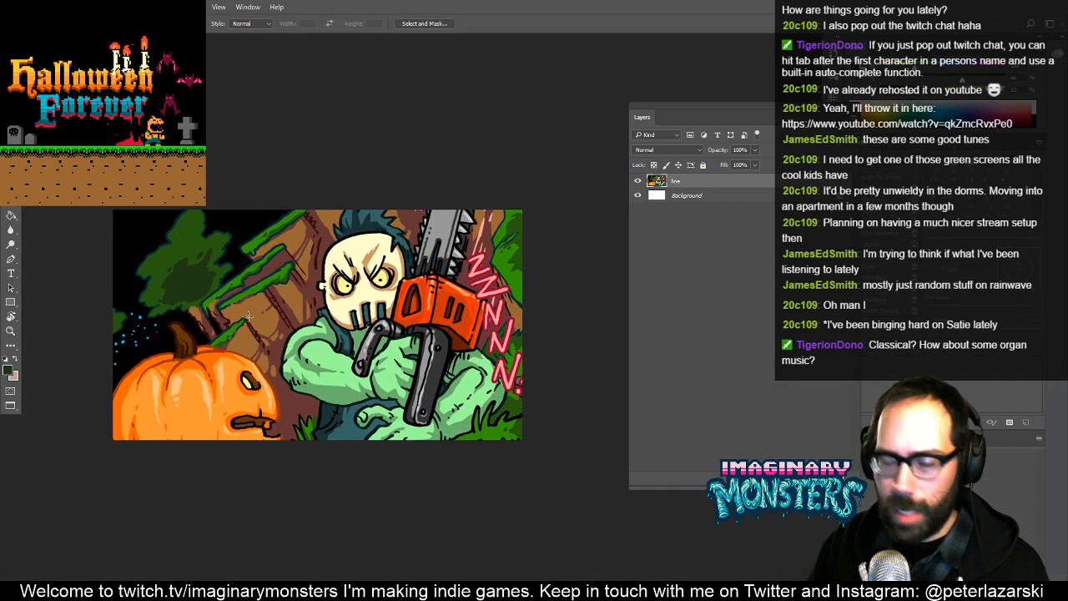
key("ctrl+v")
left_click_drag(351, 339, 277, 273)
key("v")
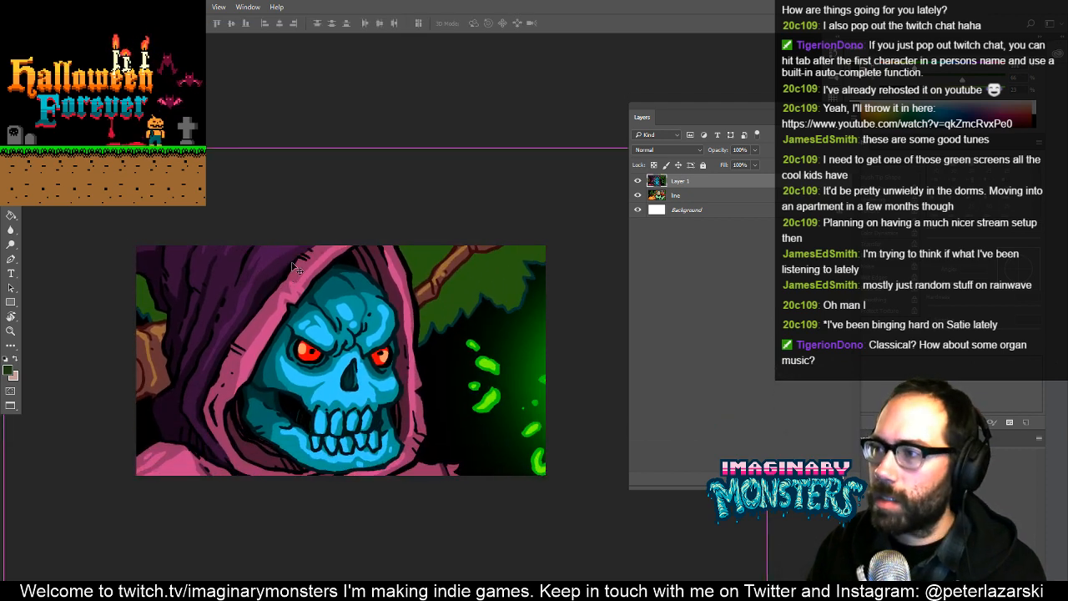
- Scale the pasted panel to about 63% and position it so hood, green flame and hand fill the large card
key("ctrl+t")
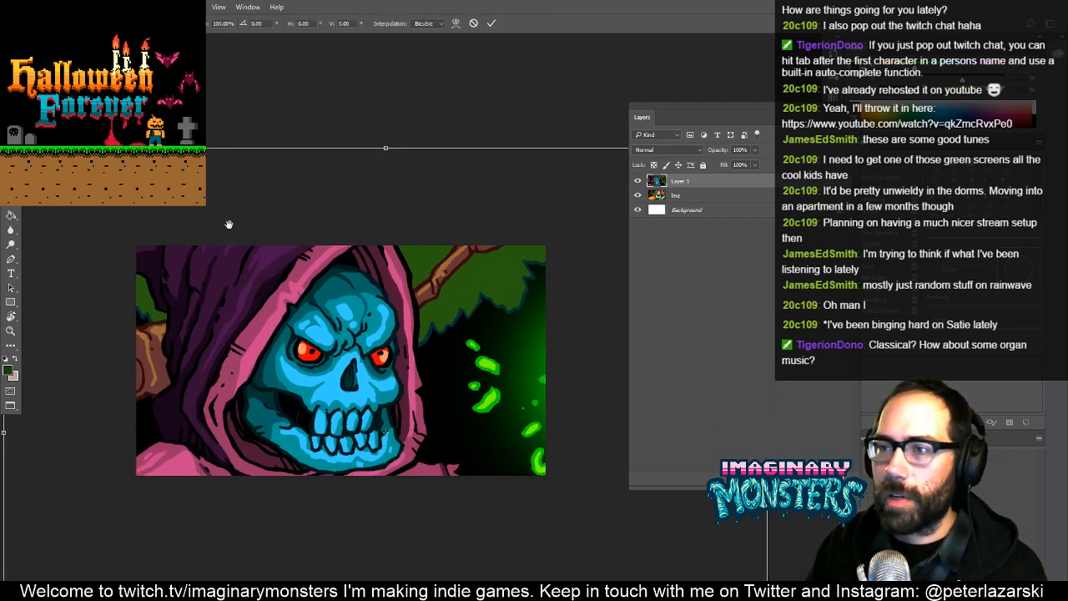
left_click_drag(228, 224, 132, 169)
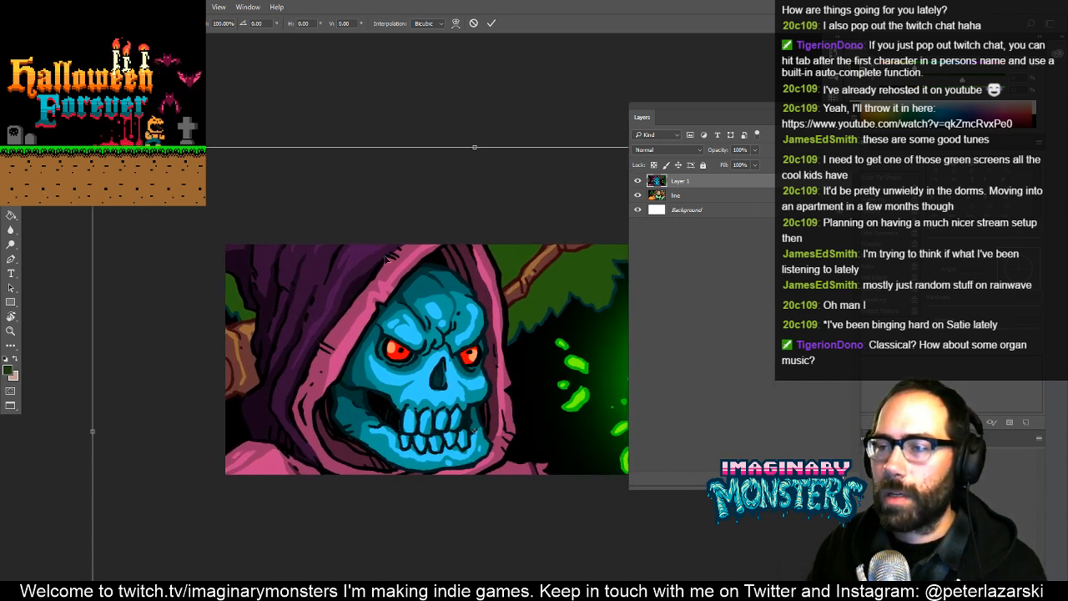
left_click_drag(386, 258, 124, 247)
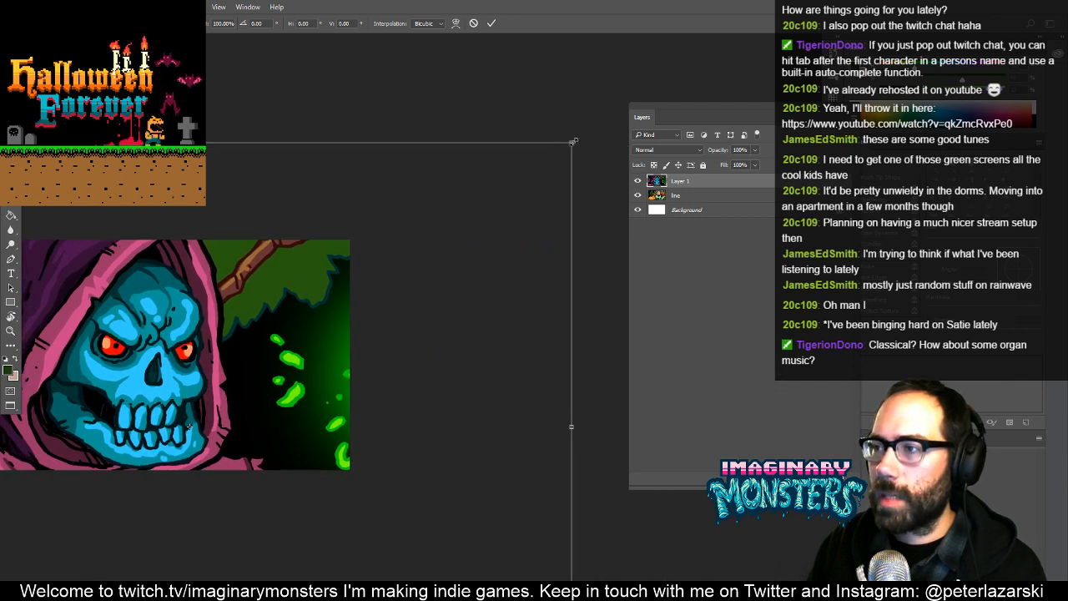
left_click_drag(574, 142, 438, 244)
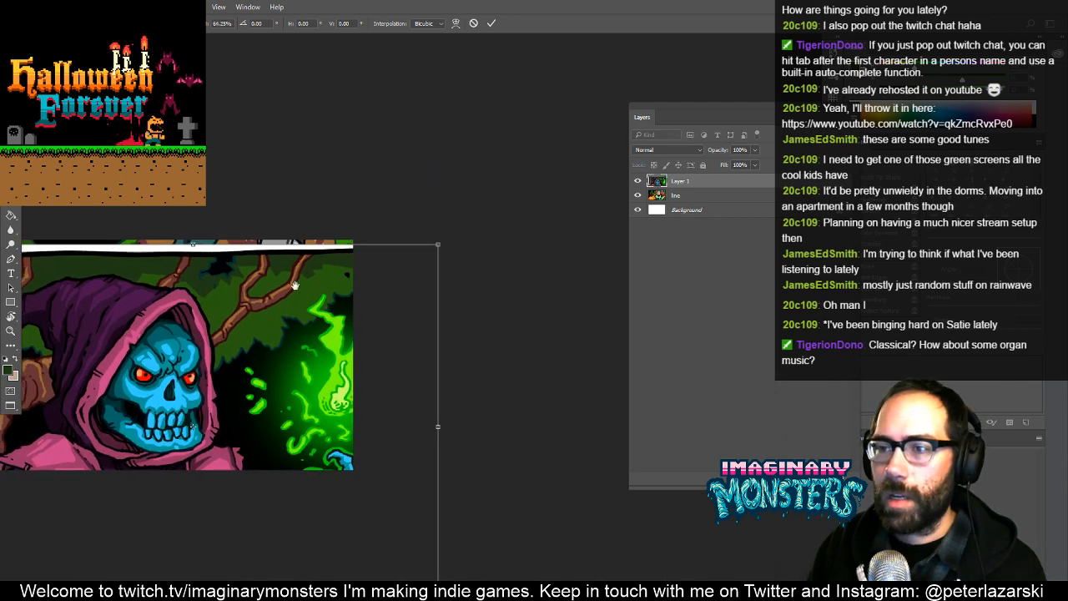
left_click_drag(295, 286, 395, 275)
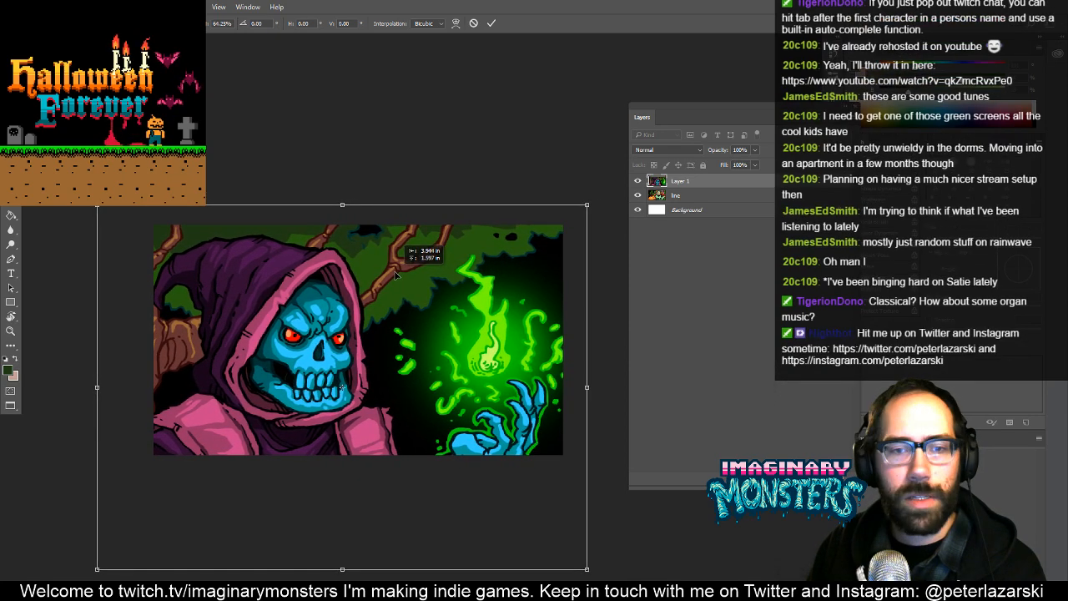
left_click_drag(393, 314, 332, 284)
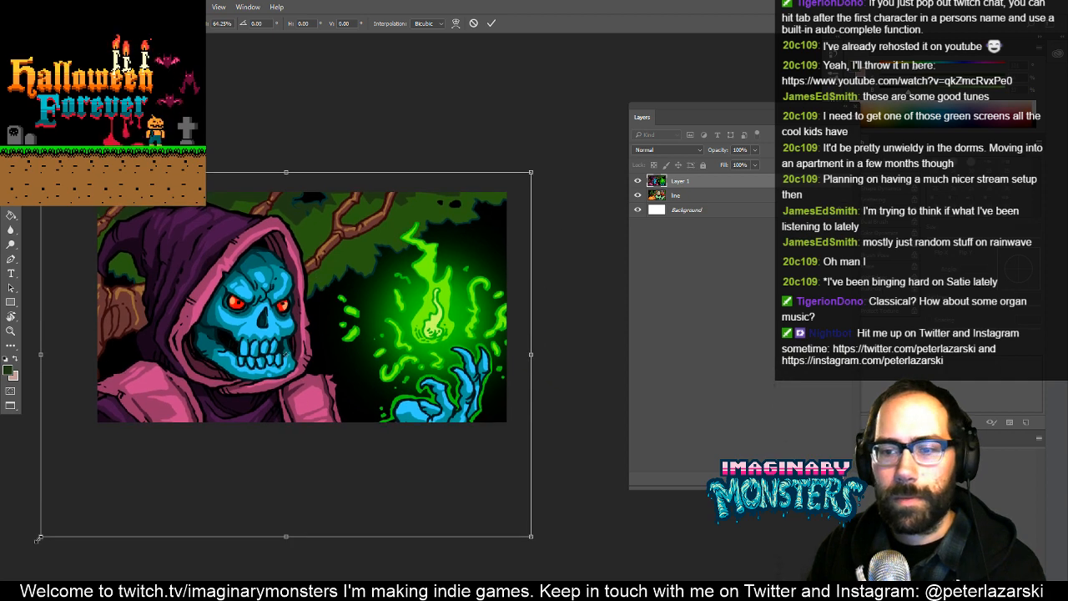
left_click_drag(41, 538, 53, 527)
left_click_drag(52, 529, 50, 530)
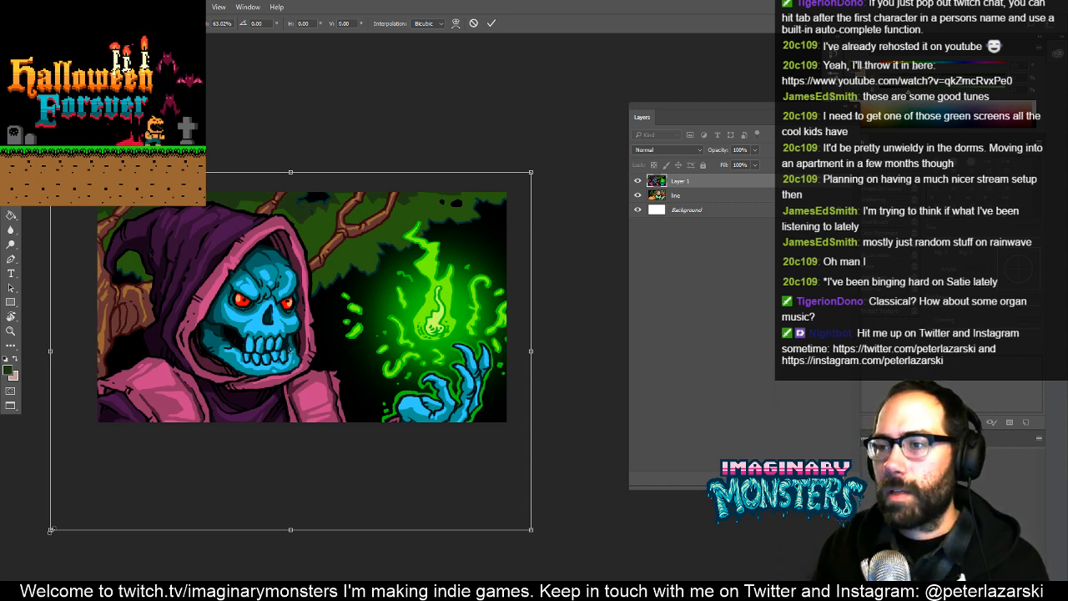
key("Return")
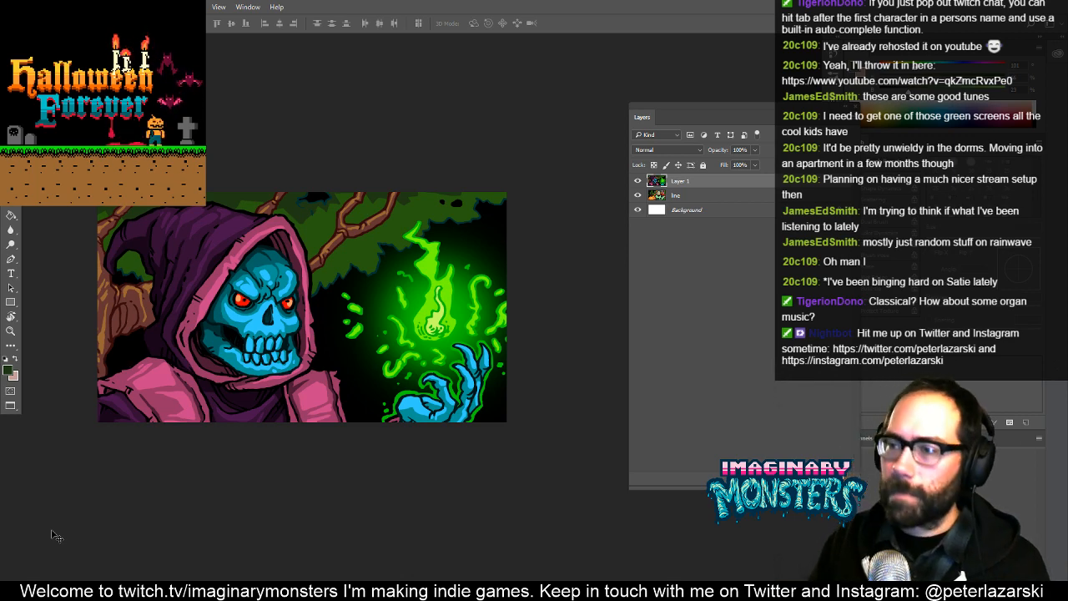
- Save the large necromancer card file and leave its canvas without a selection
key("f")
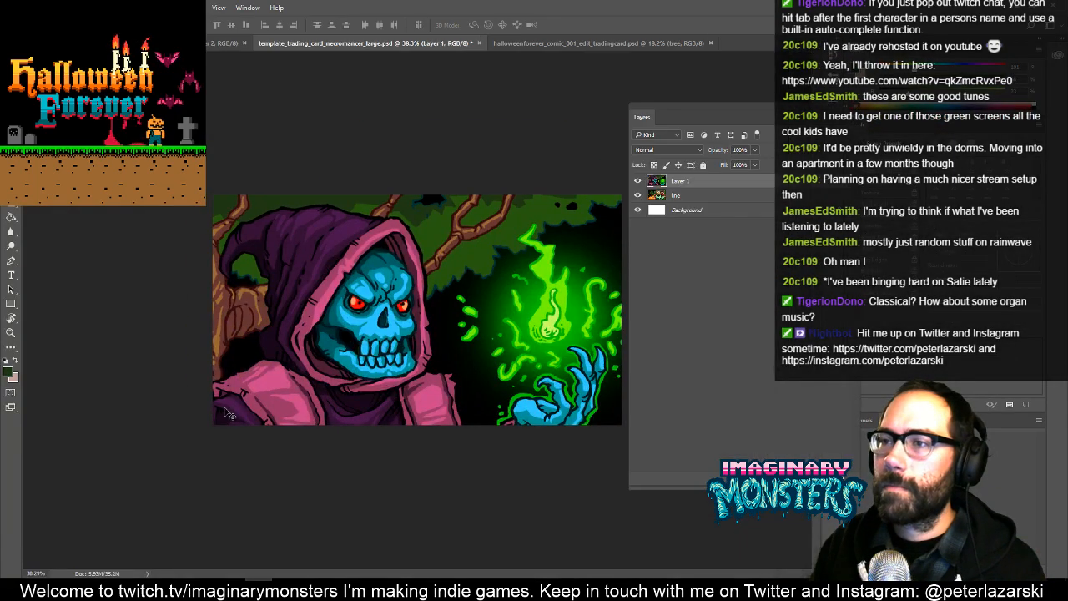
key("ctrl+s")
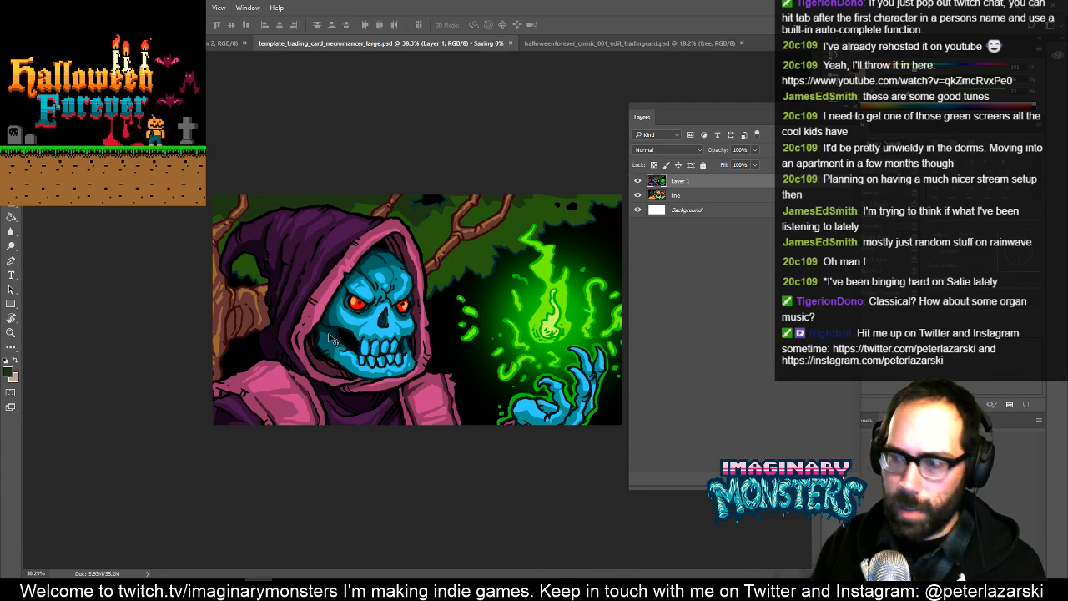
key("ctrl+a")
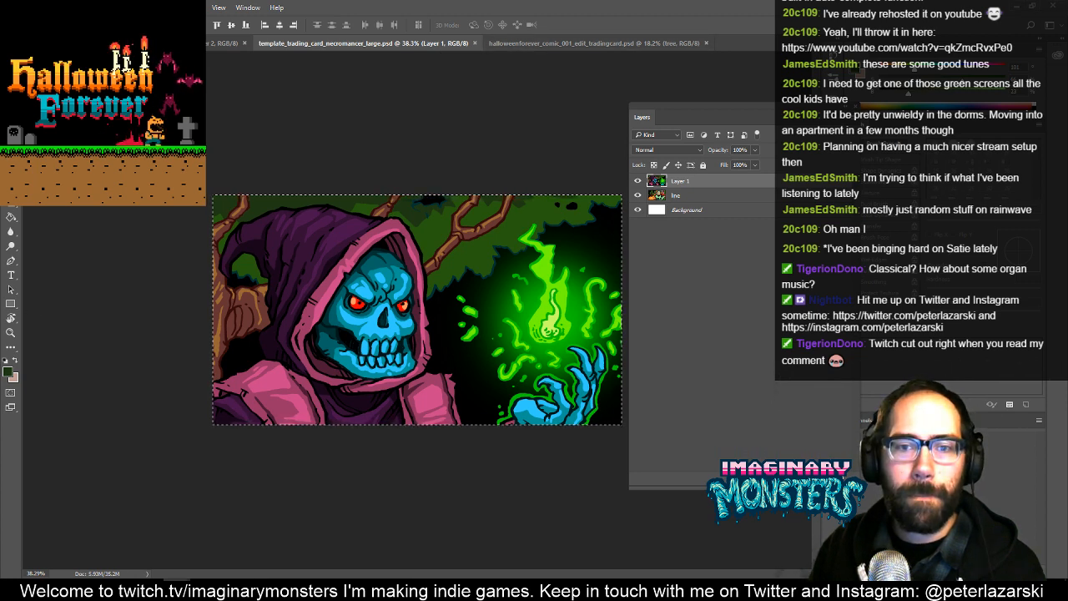
key("ctrl+d")
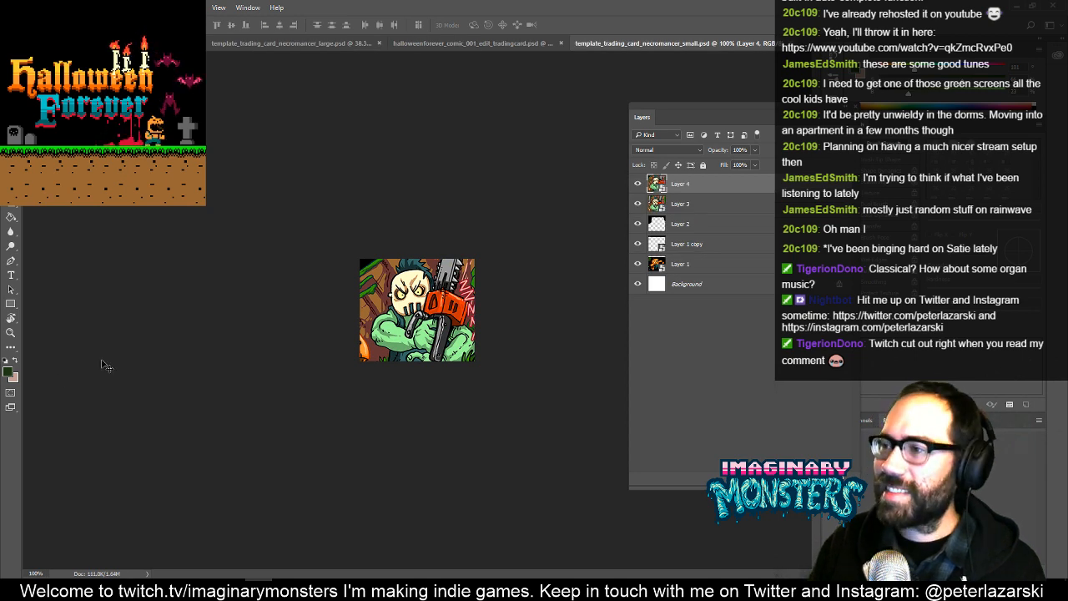
- Paste the copied panel into template_trading_card_necromancer_small.psd and delete all the old artwork layers above the background
key("ctrl+v")
left_click(683, 204)
left_click(681, 228, "shift")
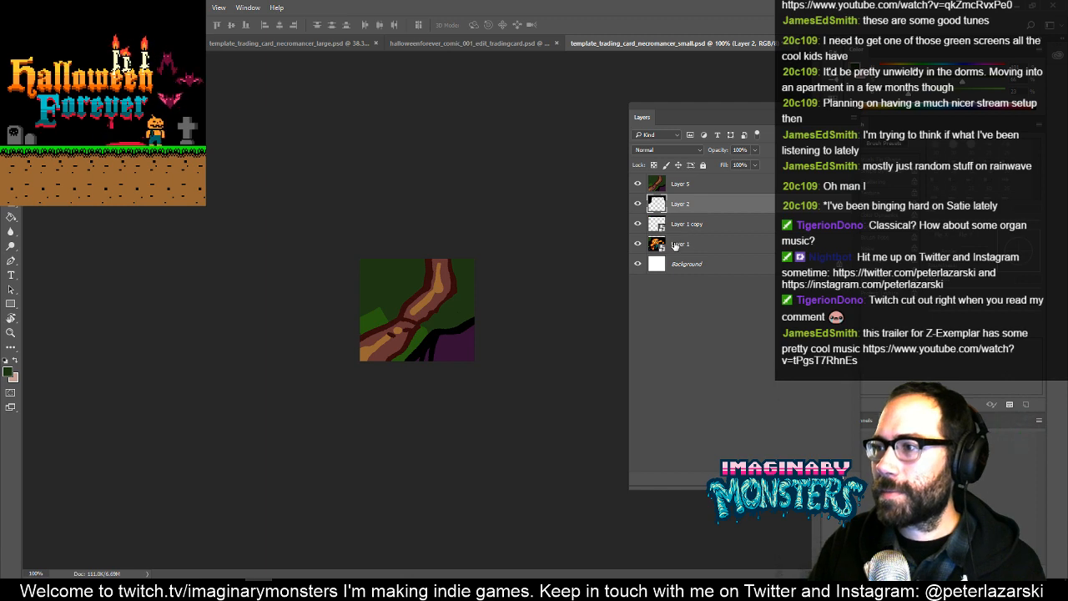
key("Delete")
key("Delete")
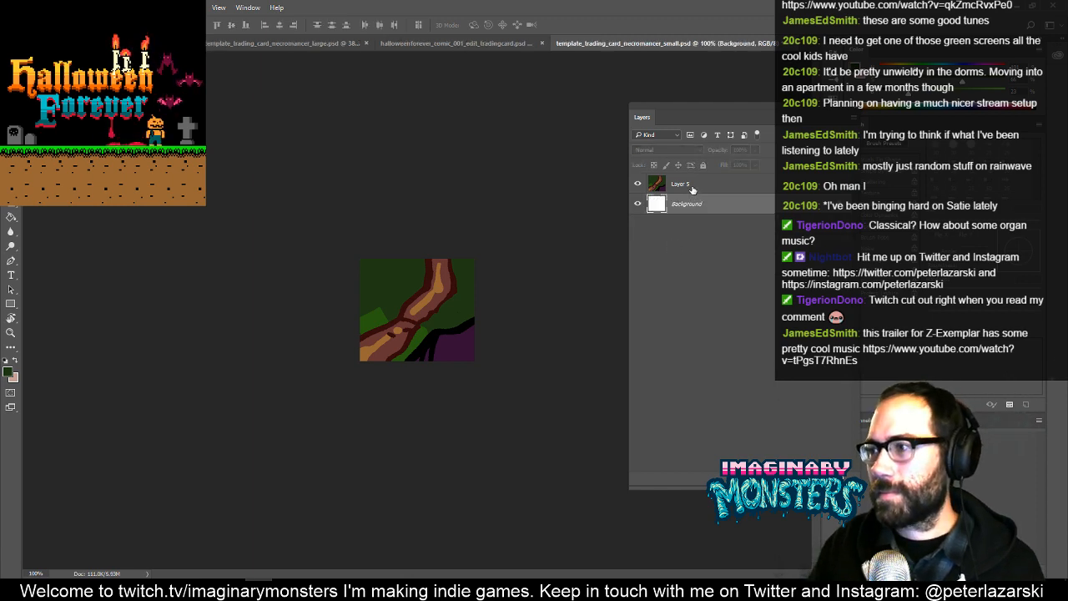
- Convert the pasted panel to a smart object, scale it to about 18% and frame the hooded skull in the small card
right_click(714, 190)
left_click(726, 204)
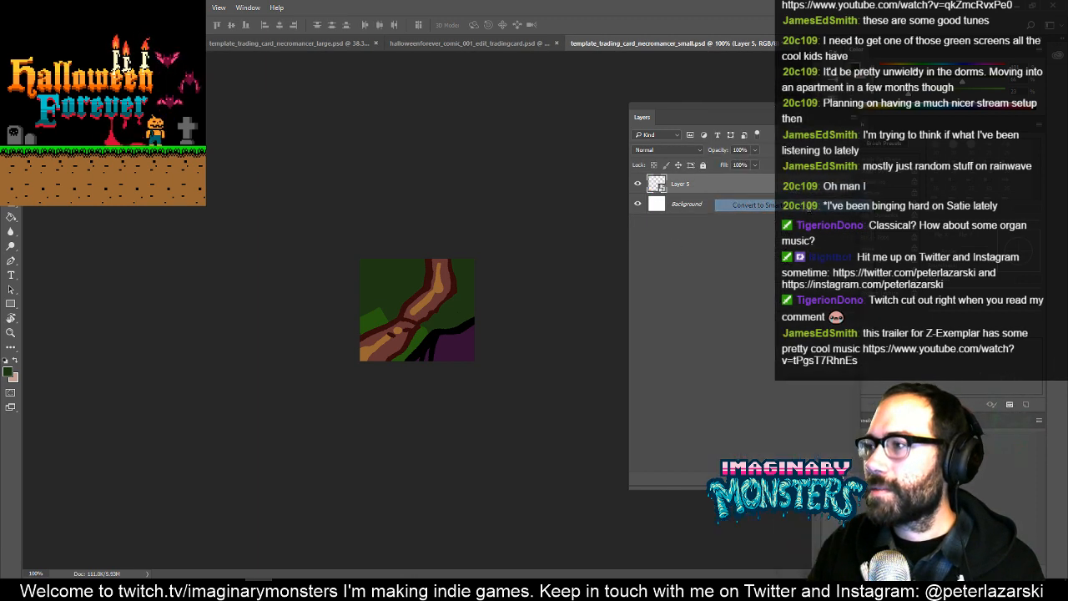
key("ctrl+t")
left_click_drag(416, 314, 41, 140)
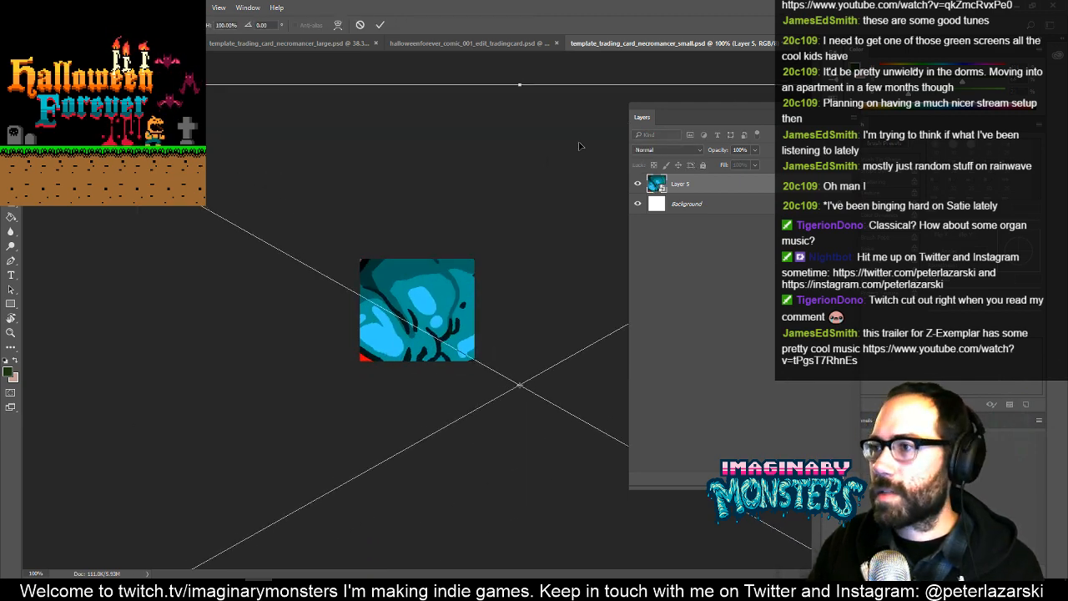
left_click_drag(526, 171, 138, 173)
left_click_drag(663, 89, 372, 239)
left_click_drag(267, 305, 588, 229)
left_click_drag(200, 171, 349, 266)
scroll(401, 286, "up", 2)
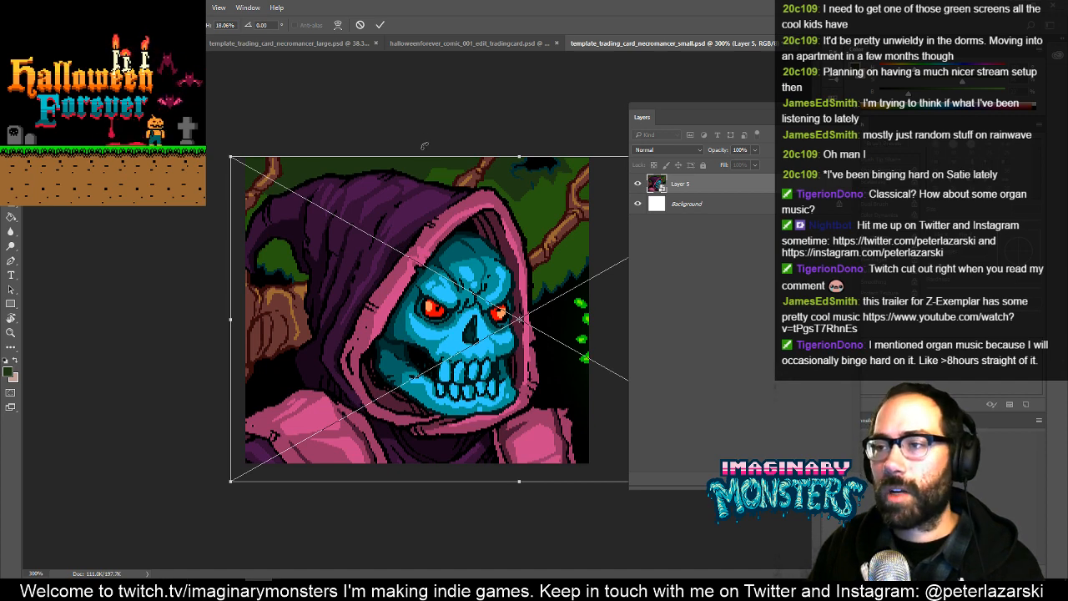
key("Return")
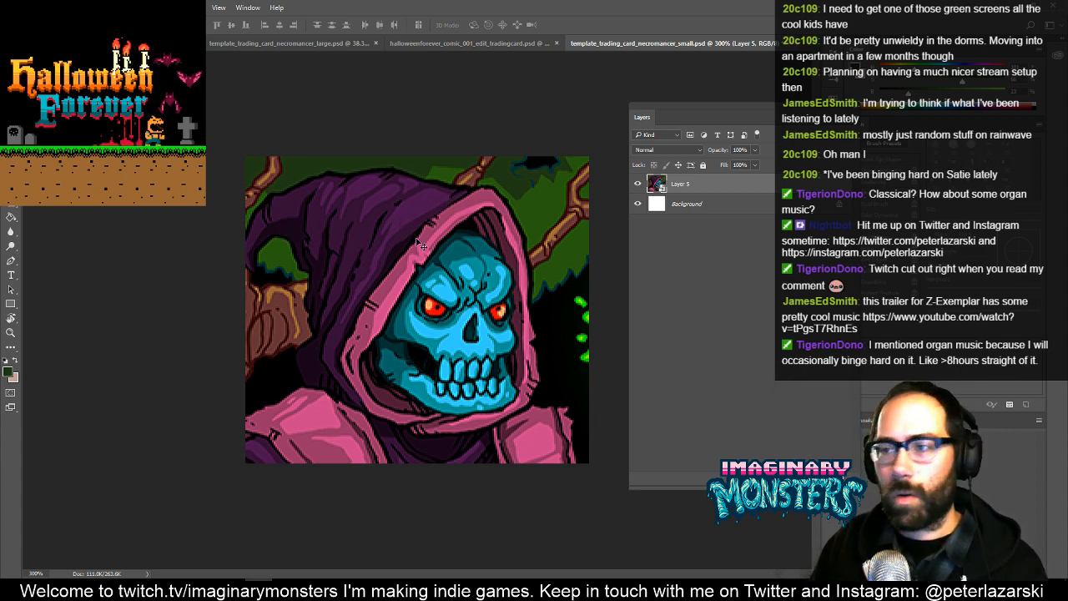
key("f")
key("f")
key("f")
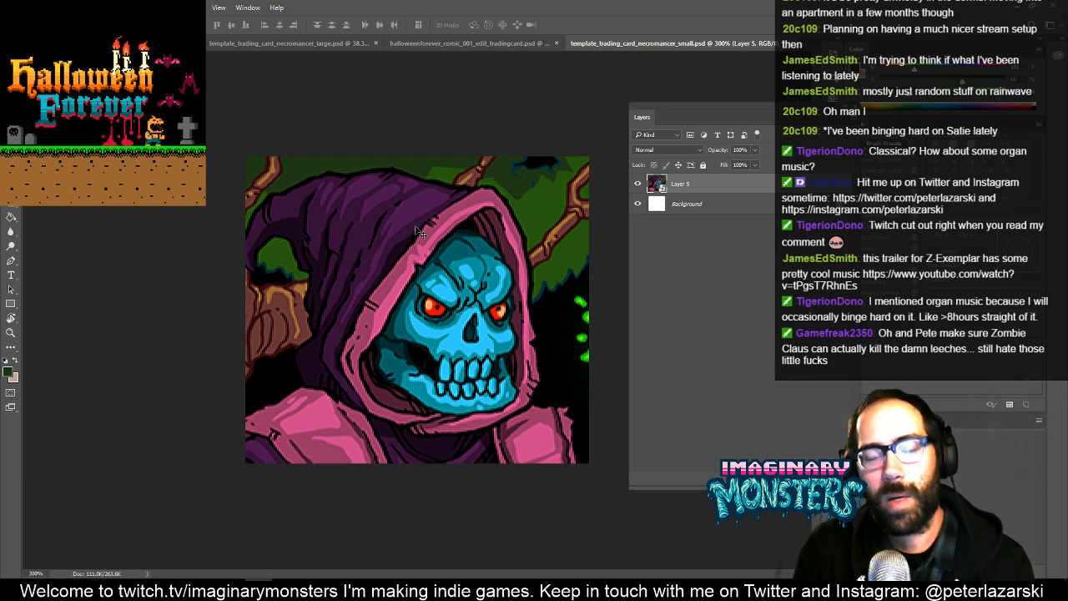
- Nudge the hooded skull artwork left in the small card and check the framing in full-screen view
key("Left")
key("Left")
key("Left")
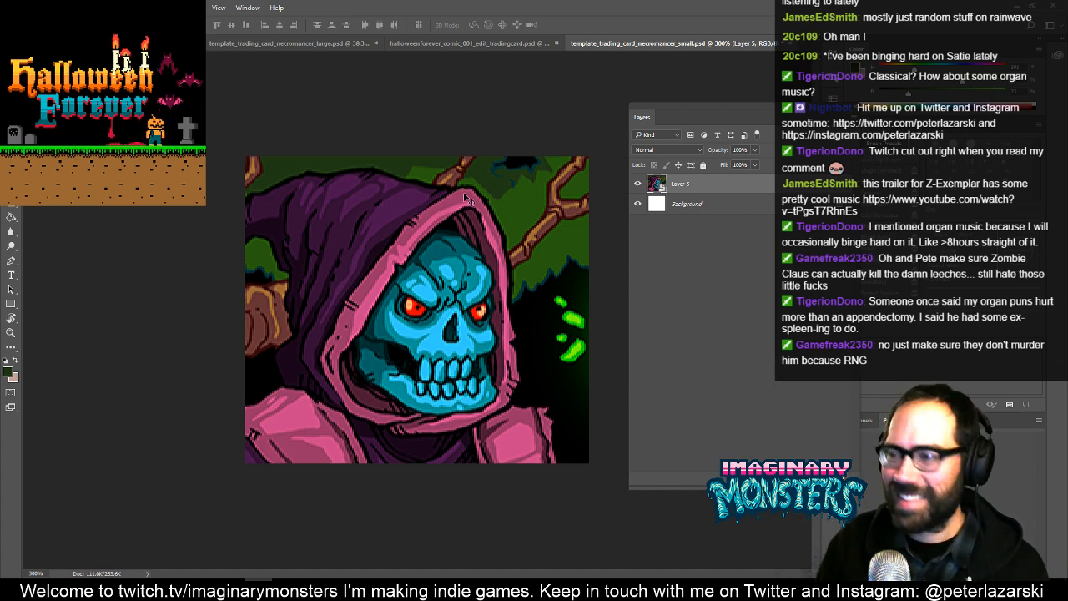
key("f")
key("f")
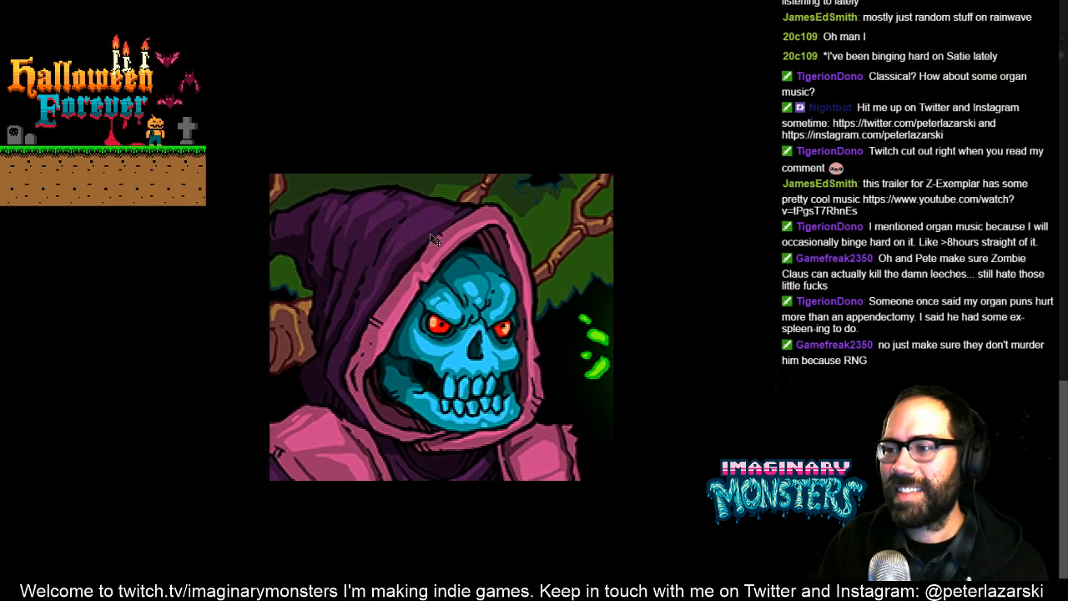
key("f")
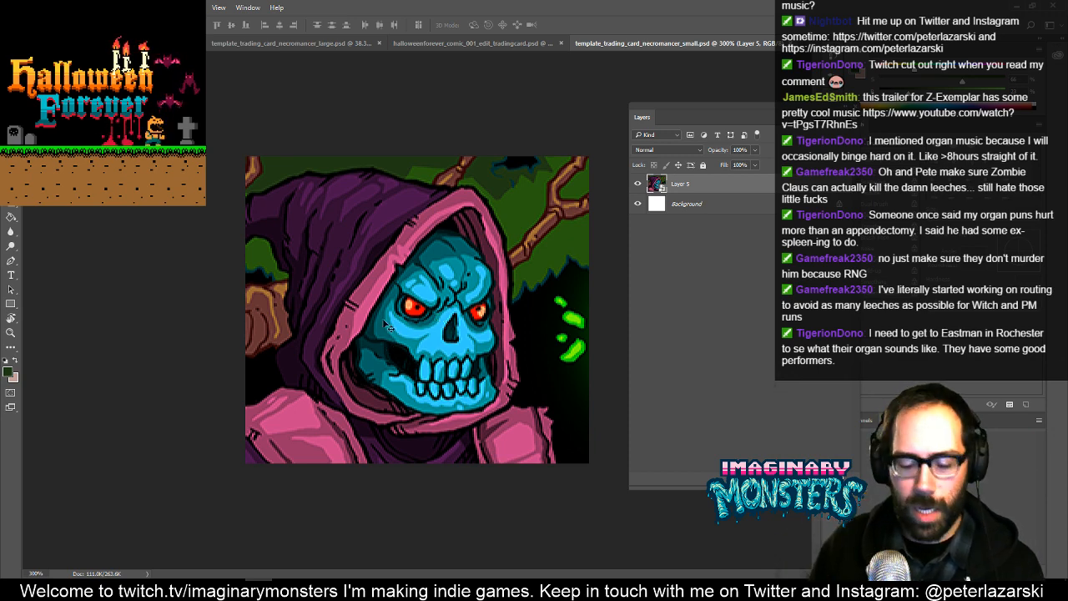
key("f")
key("f")
key("f")
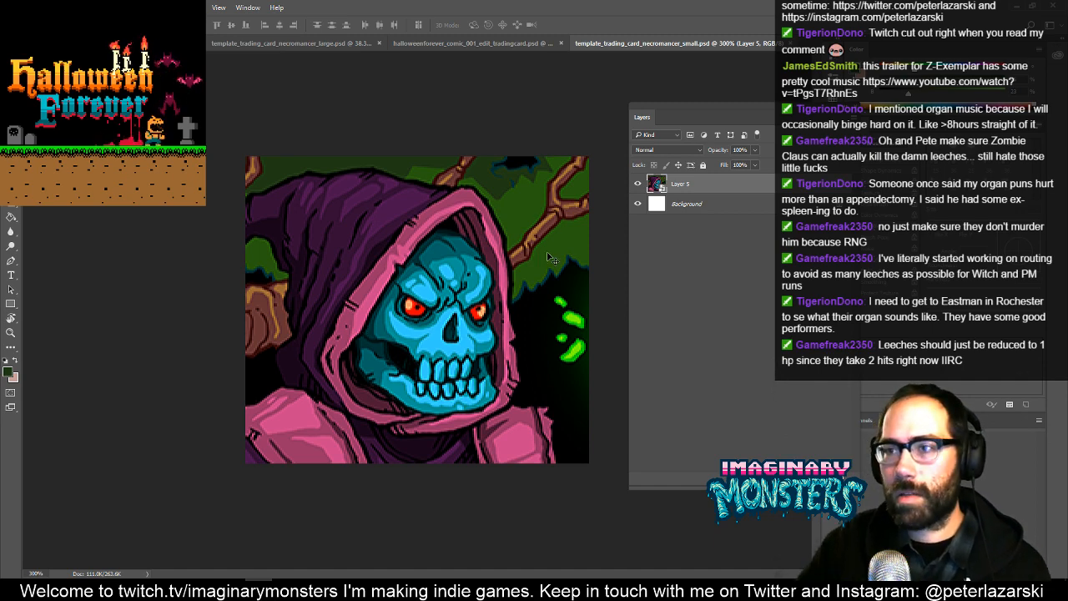
- Nudge the skull artwork slightly further left, try small vertical shifts and recheck the small card in full-screen view
key("Left")
key("Left")
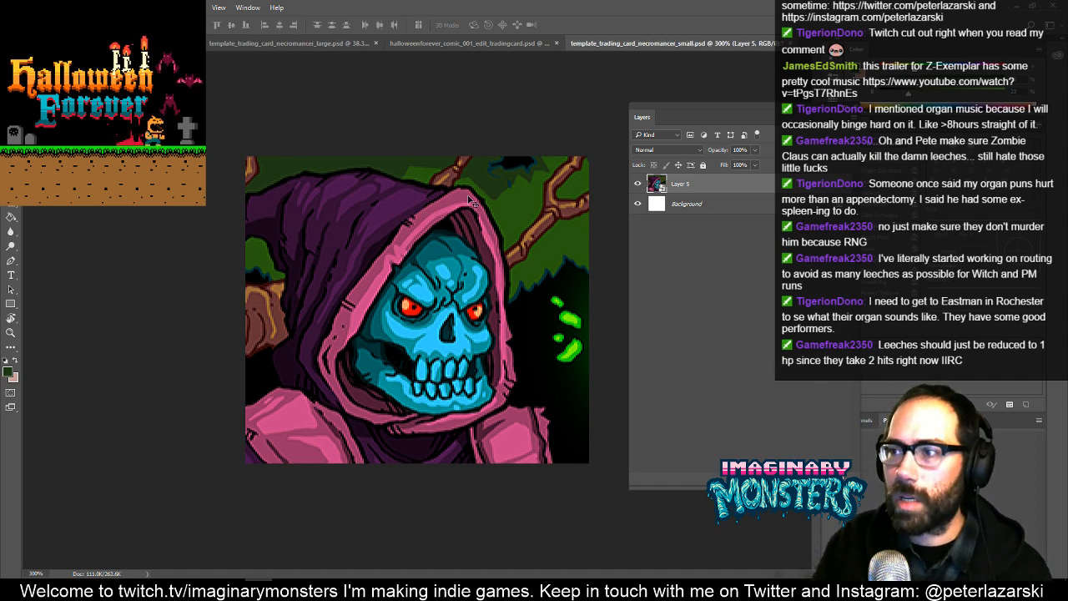
key("Up")
key("Down")
key("Up")
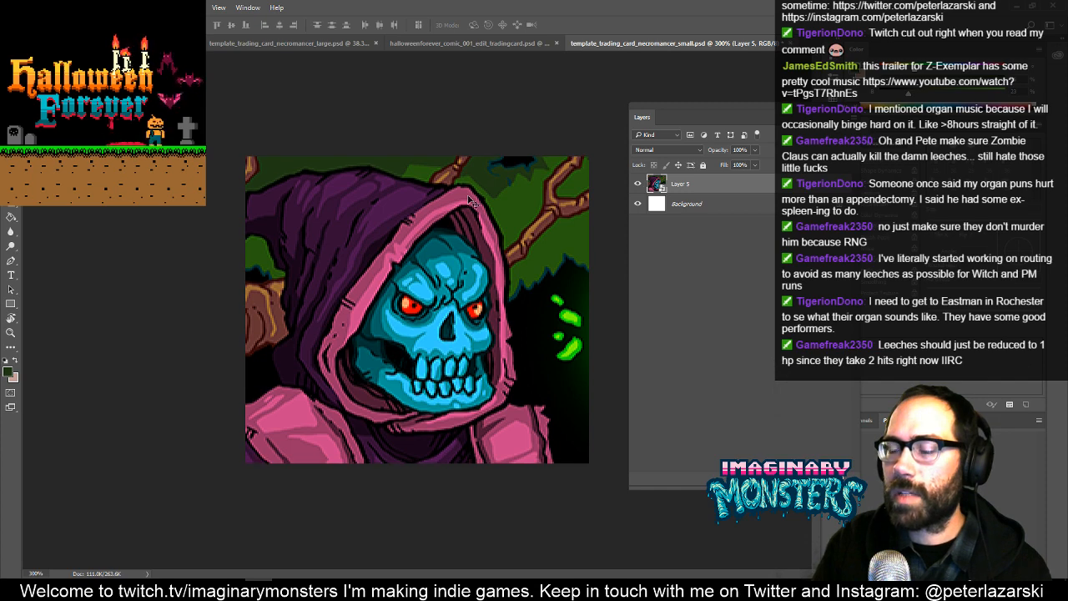
key("Down")
key("f")
key("f")
key("f")
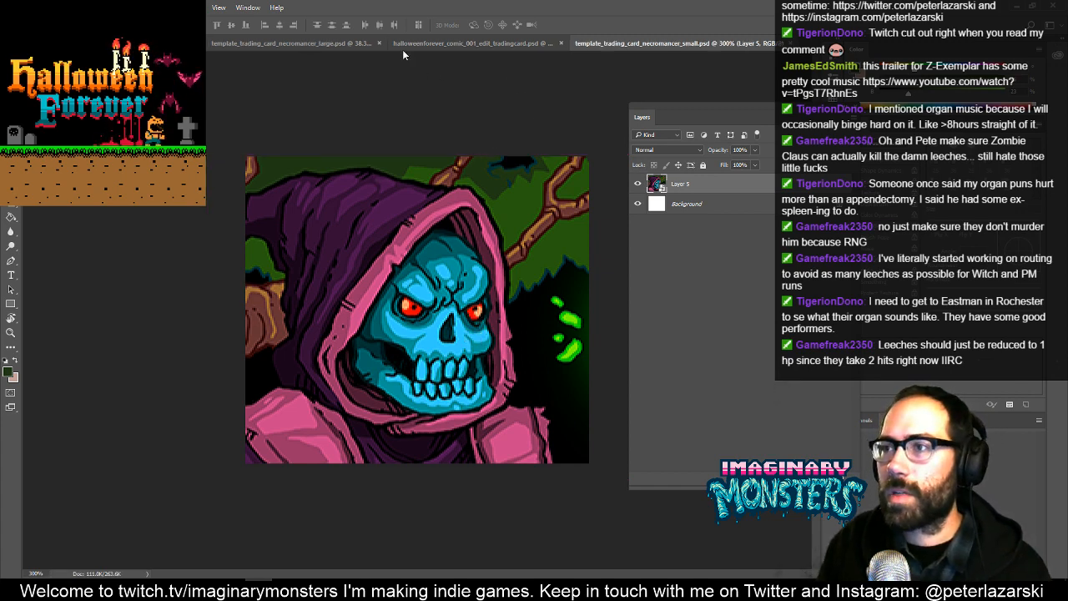
- Close the large and small necromancer card files and halloweenforever_comic_001_edit_tradingcard.psd
left_click(332, 43)
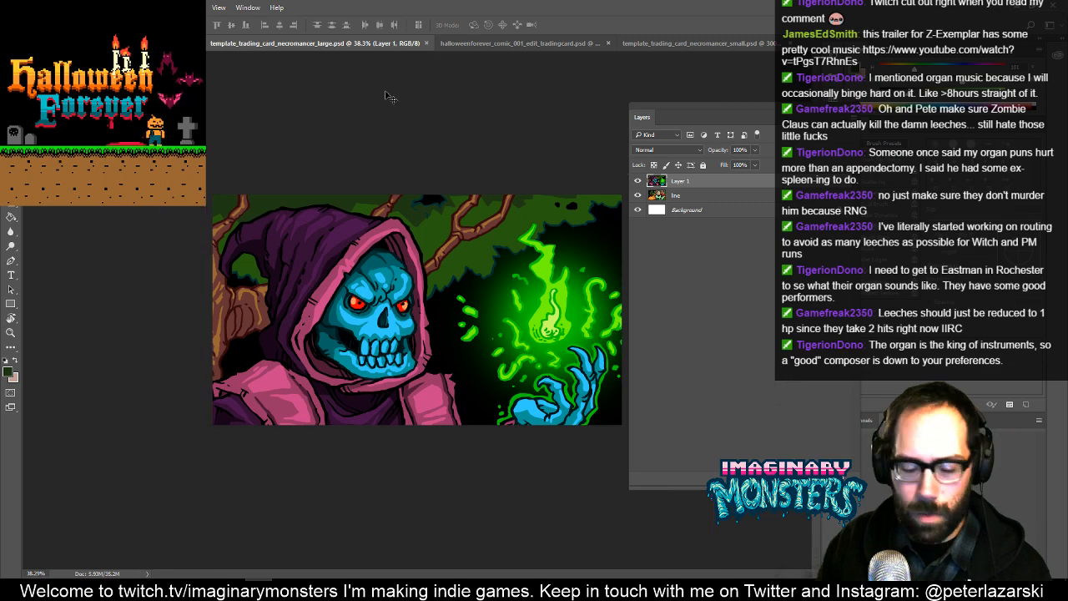
key("ctrl+Tab")
key("ctrl+Tab")
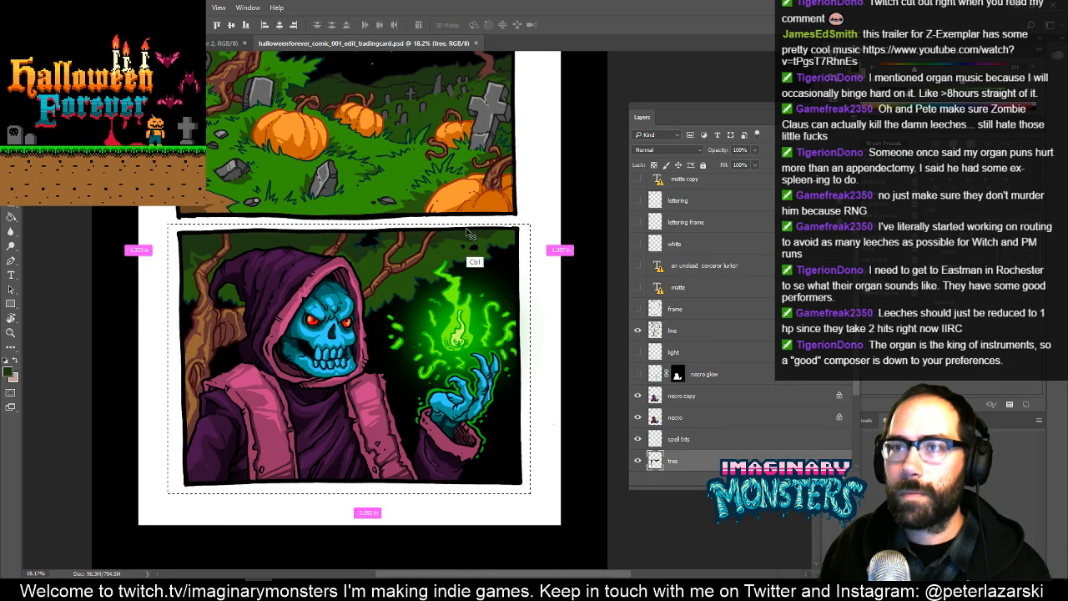
key("ctrl+w")
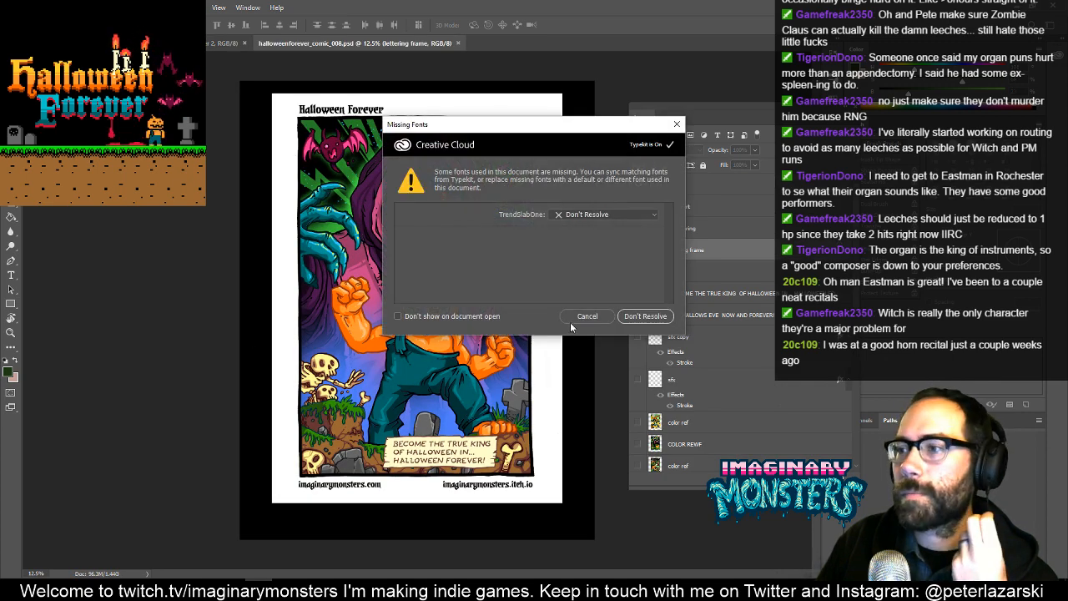
- Open halloweenforever_comic_008.psd with missing fonts unresolved and examine the skeletons and pumpkin-headed figure up close
left_click(643, 315)
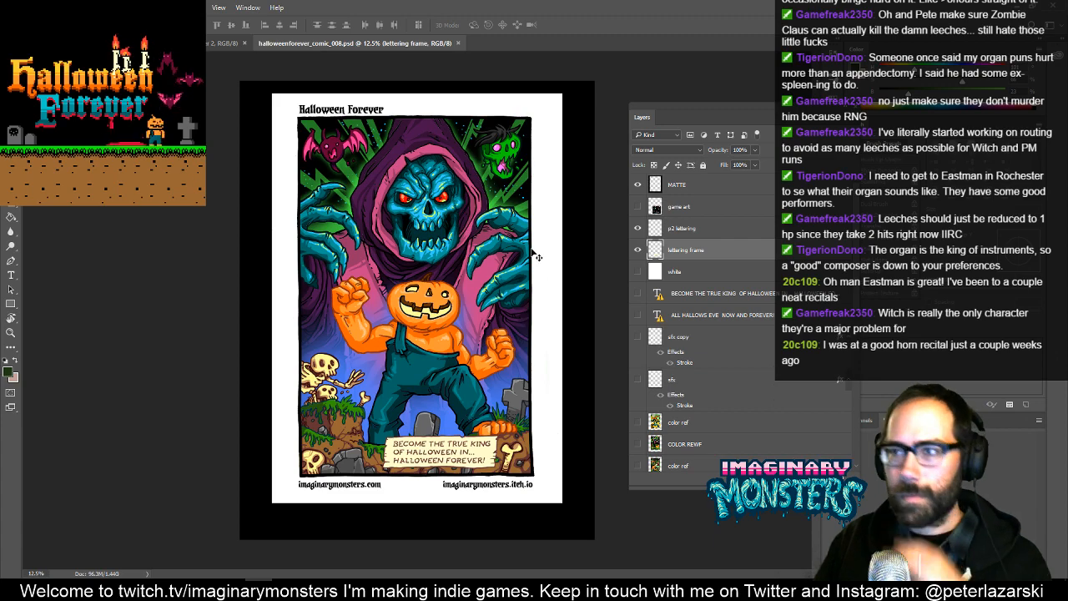
key("z")
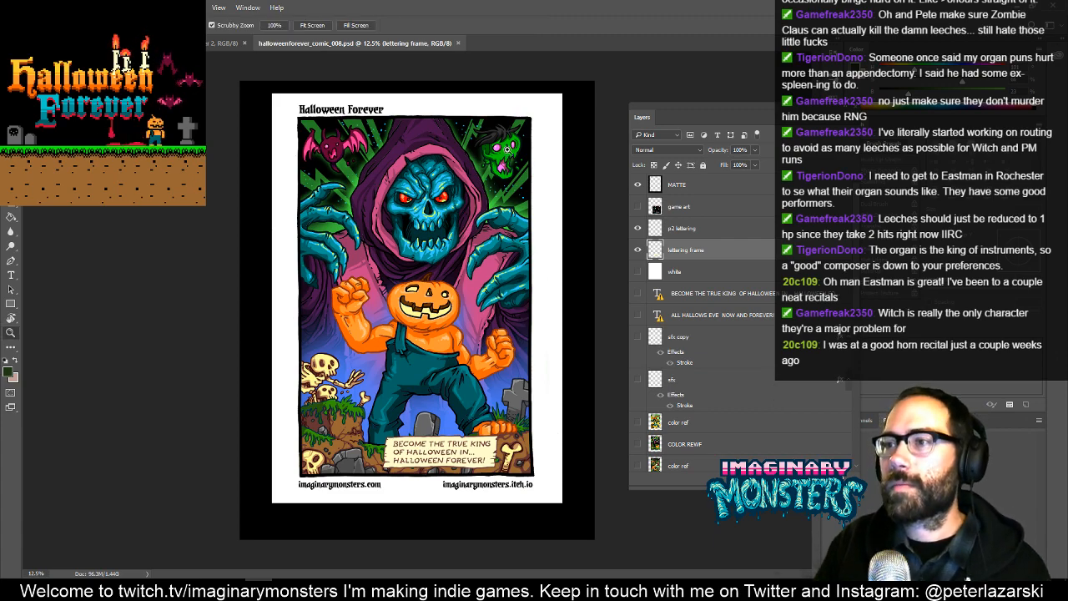
left_click_drag(505, 151, 534, 152)
left_click_drag(483, 238, 490, 204)
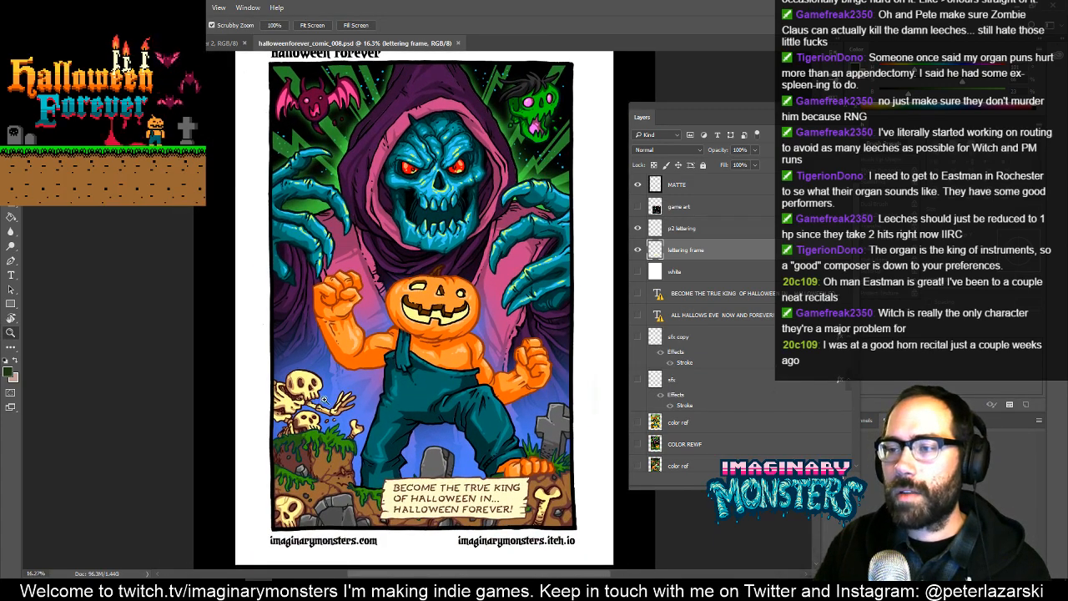
left_click_drag(320, 384, 357, 404)
left_click_drag(356, 419, 245, 142)
left_click_drag(316, 211, 294, 307)
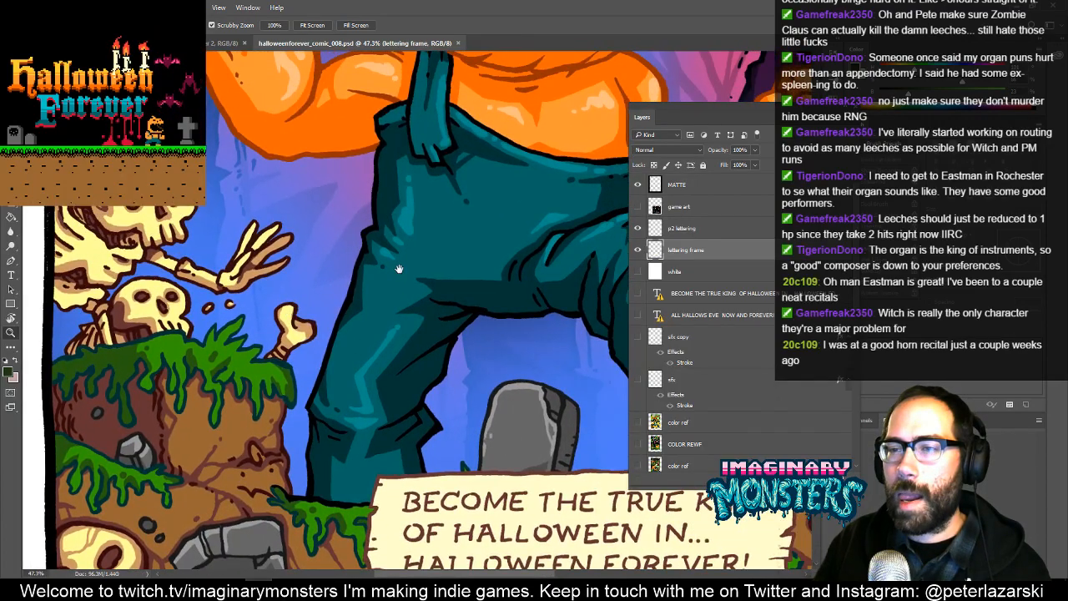
left_click_drag(414, 271, 160, 317)
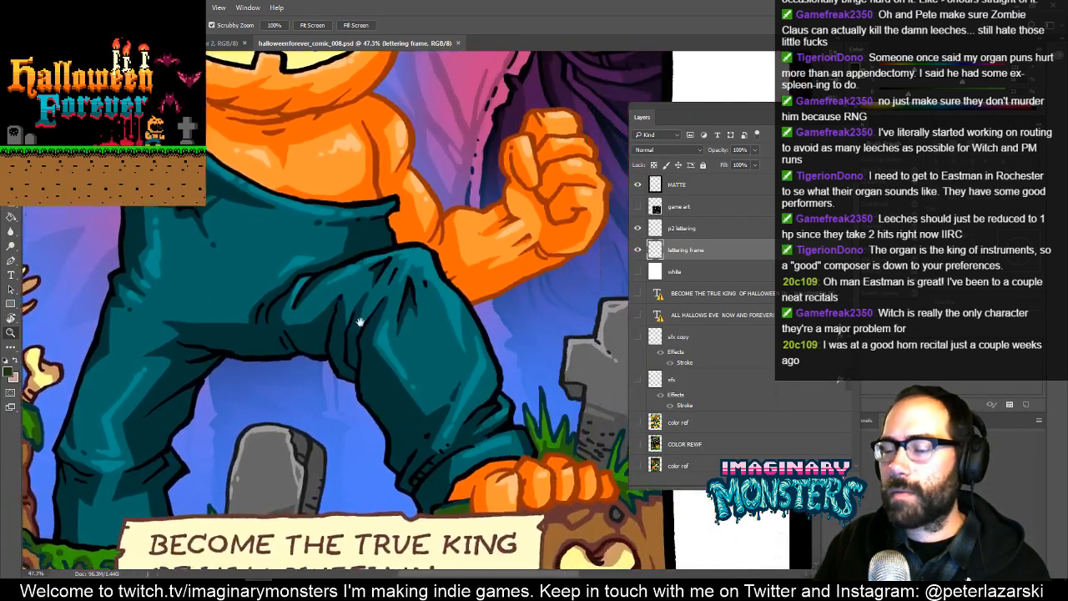
left_click_drag(432, 313, 507, 435)
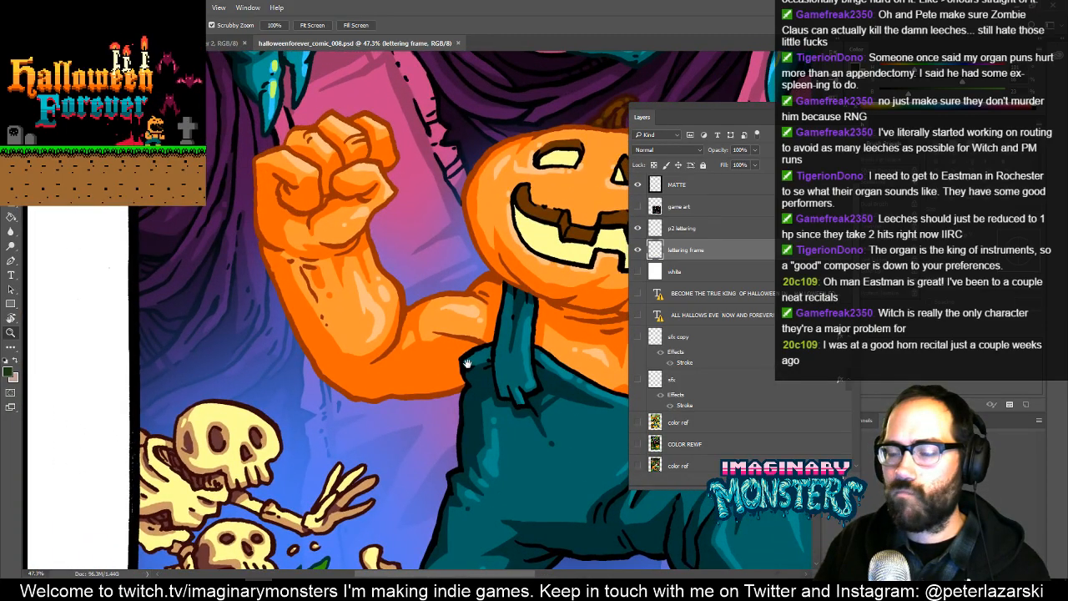
left_click_drag(457, 346, 278, 318)
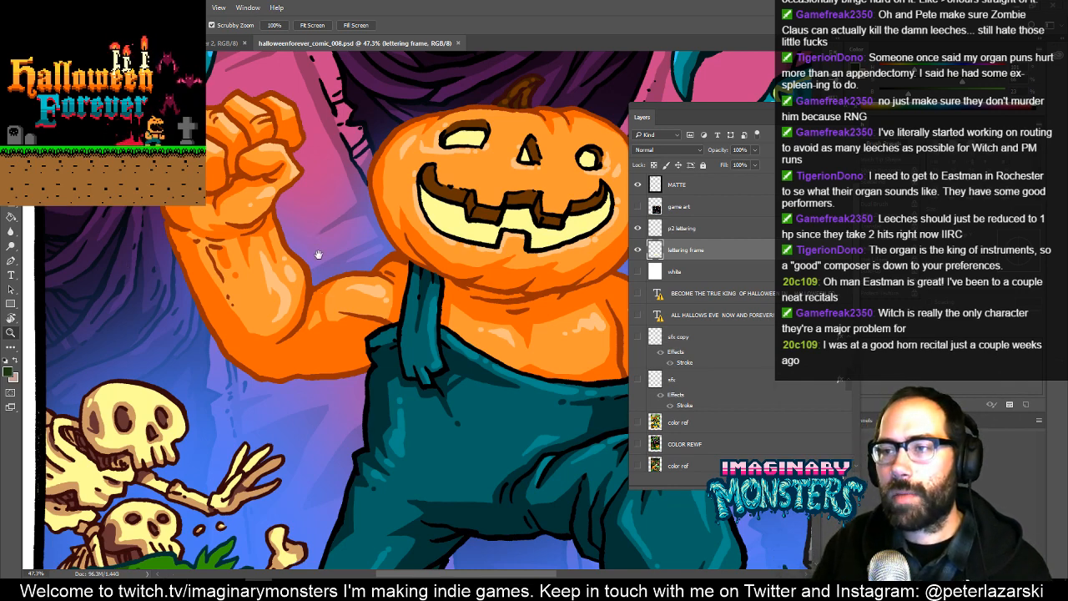
- Examine the large necromancer skull, pink bat and green zombie head on comic page 008 as possible card art
scroll(317, 250, "up", 10)
scroll(269, 336, "up", 6)
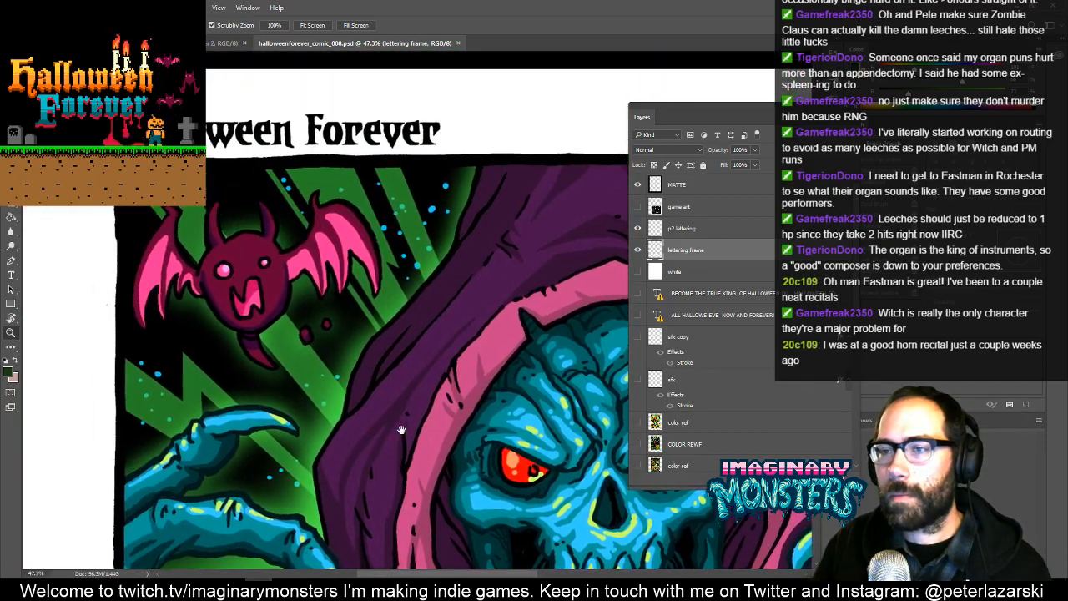
left_click_drag(401, 430, 513, 431)
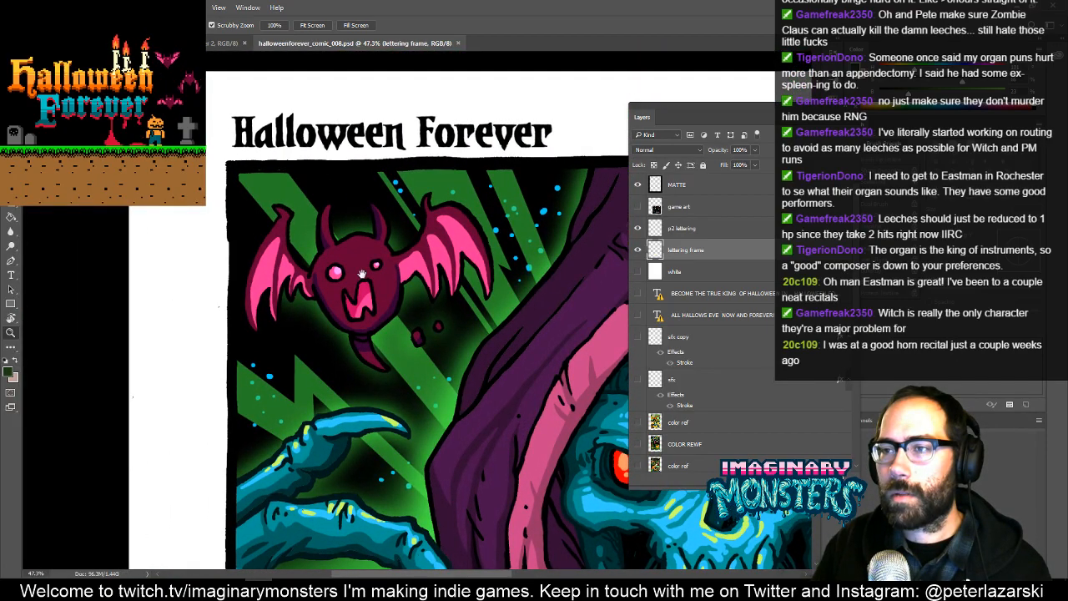
key("m")
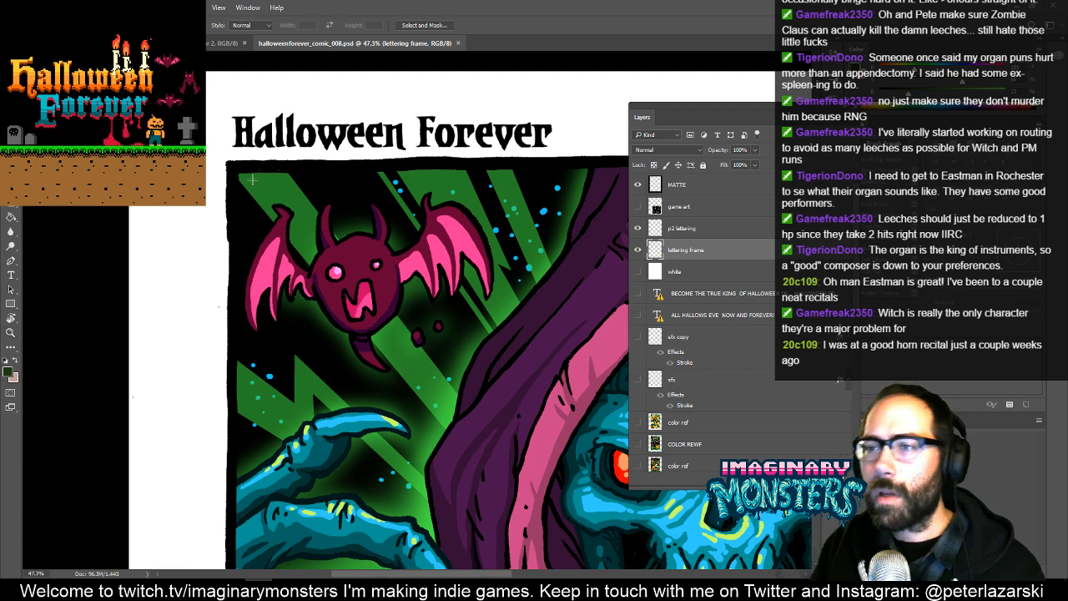
left_click_drag(240, 174, 7, 328)
left_click_drag(194, 202, 337, 229)
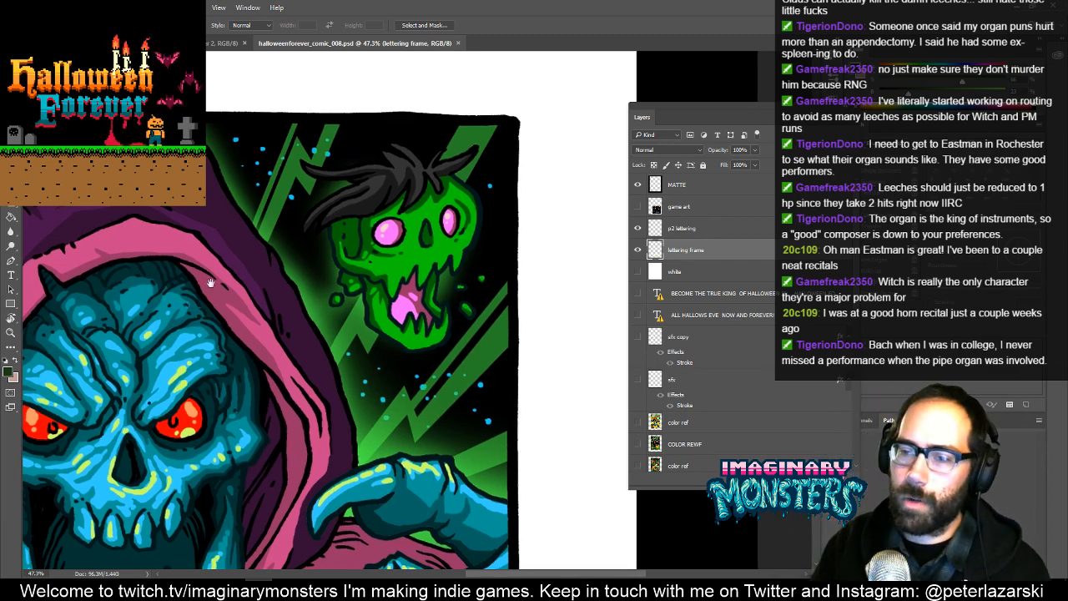
left_click_drag(209, 281, 536, 76)
left_click_drag(312, 339, 305, 172)
left_click_drag(284, 309, 104, 261)
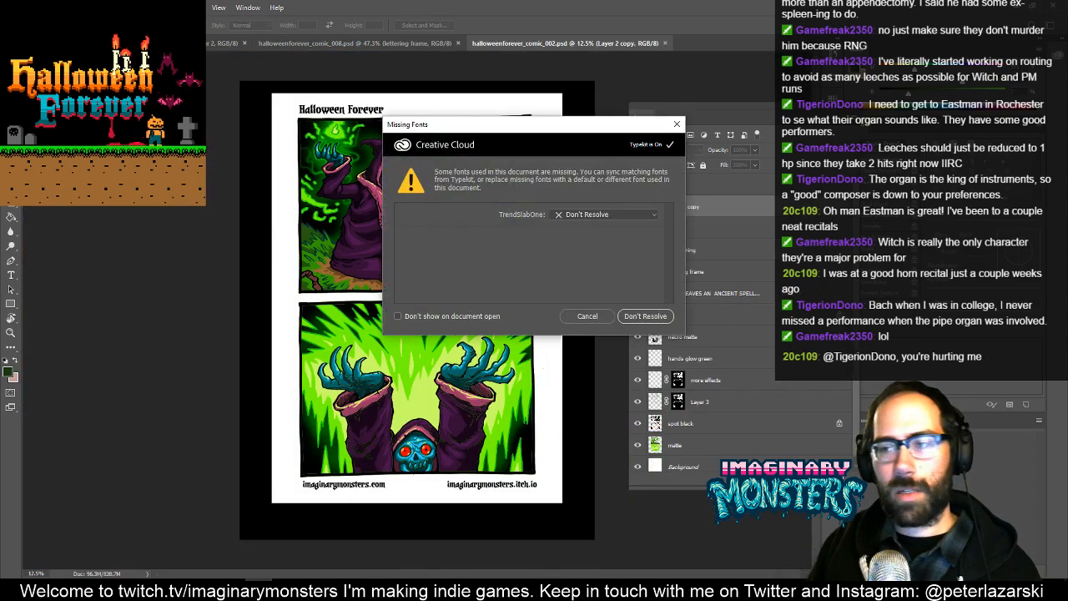
- Open halloweenforever_comic_002.psd with missing fonts unresolved, examine the spell-casting necromancer panel and close the file
left_click(634, 317)
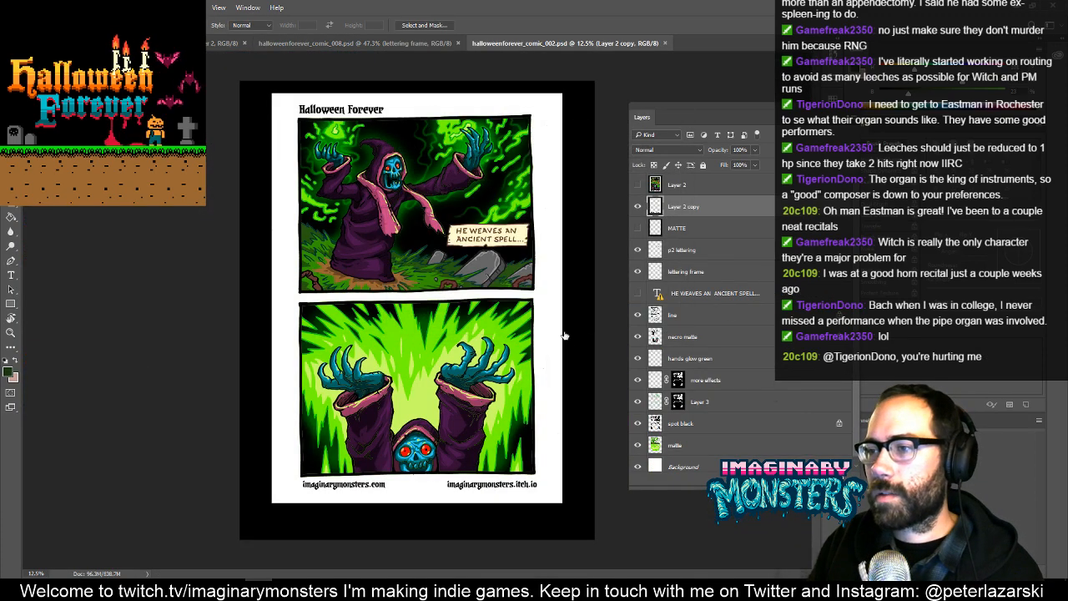
key("z")
left_click_drag(487, 181, 541, 179)
left_click_drag(506, 219, 470, 410)
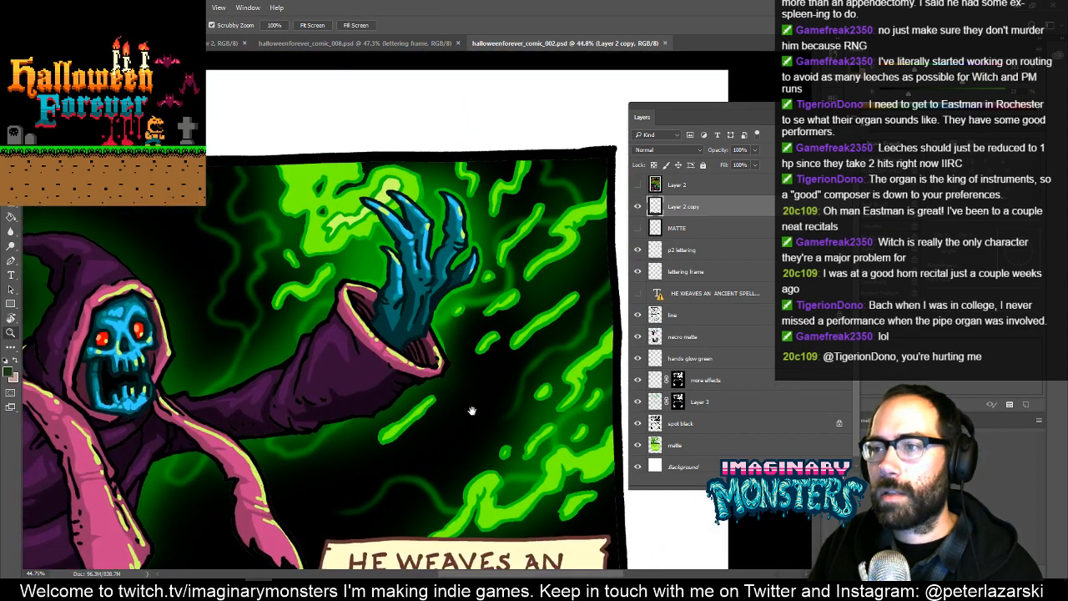
left_click_drag(313, 394, 484, 400)
left_click_drag(396, 348, 292, 270)
key("ctrl+w")
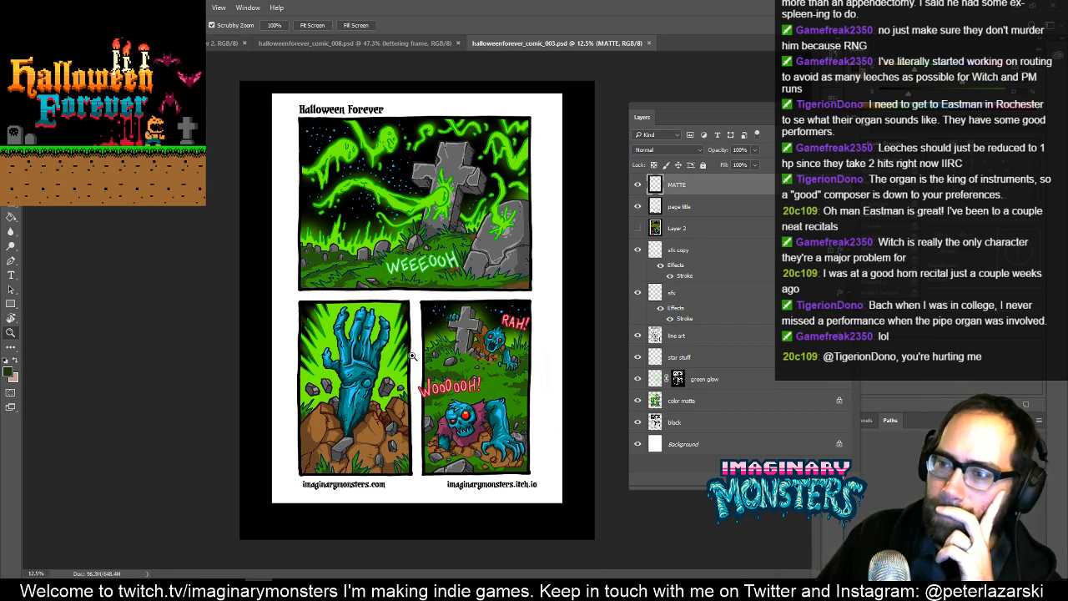
- Examine the rising hand, zombie and graveyard spirit panels in halloweenforever_comic_003.psd
left_click_drag(491, 415, 538, 478)
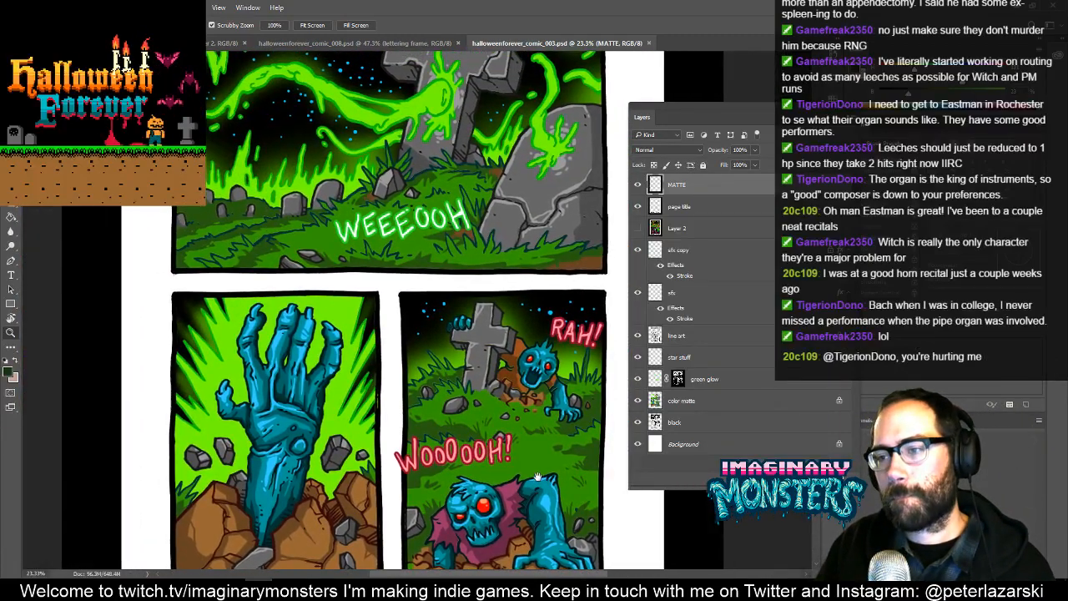
left_click_drag(479, 374, 489, 203)
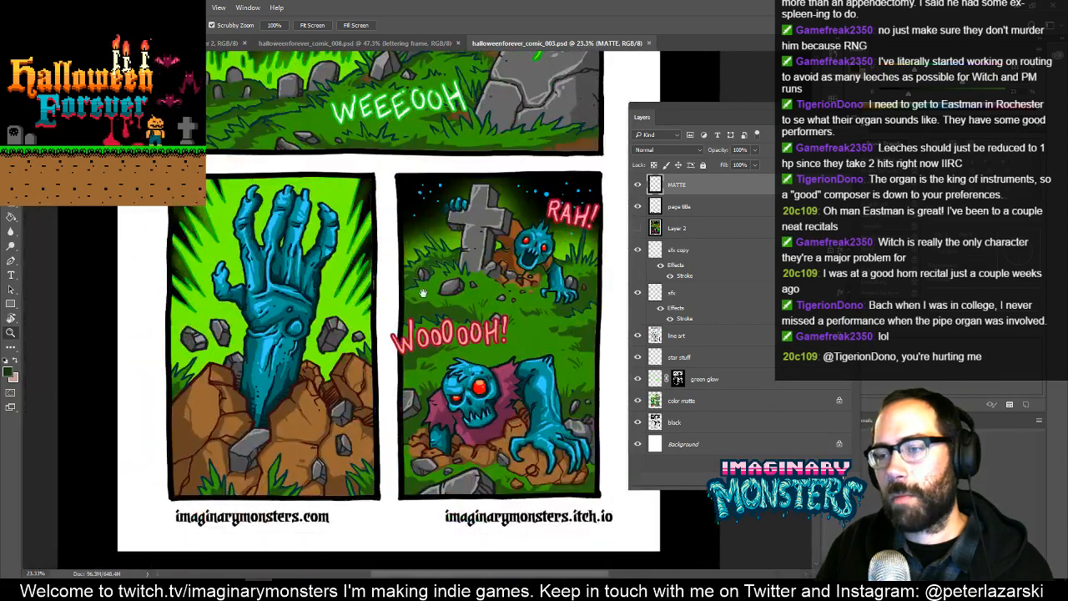
left_click_drag(424, 294, 425, 377)
left_click_drag(301, 364, 359, 336)
left_click_drag(367, 340, 439, 367)
left_click_drag(504, 382, 346, 403)
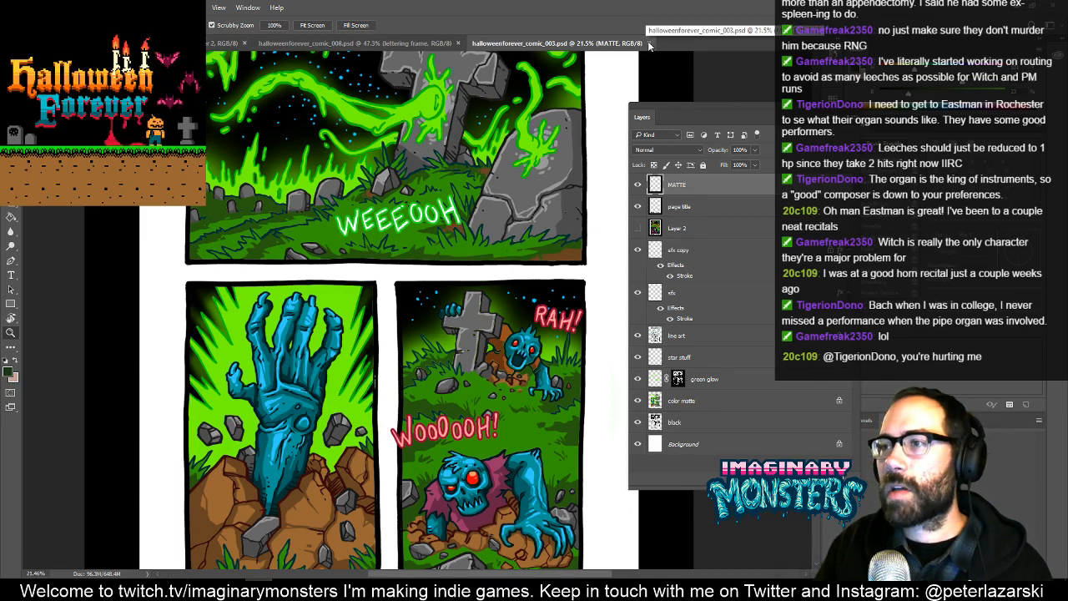
- Close halloweenforever_comic_003.psd, and view and close halloweenforever_comic_003_02 - Copy.psd with its missing fonts unresolved
left_click(649, 43)
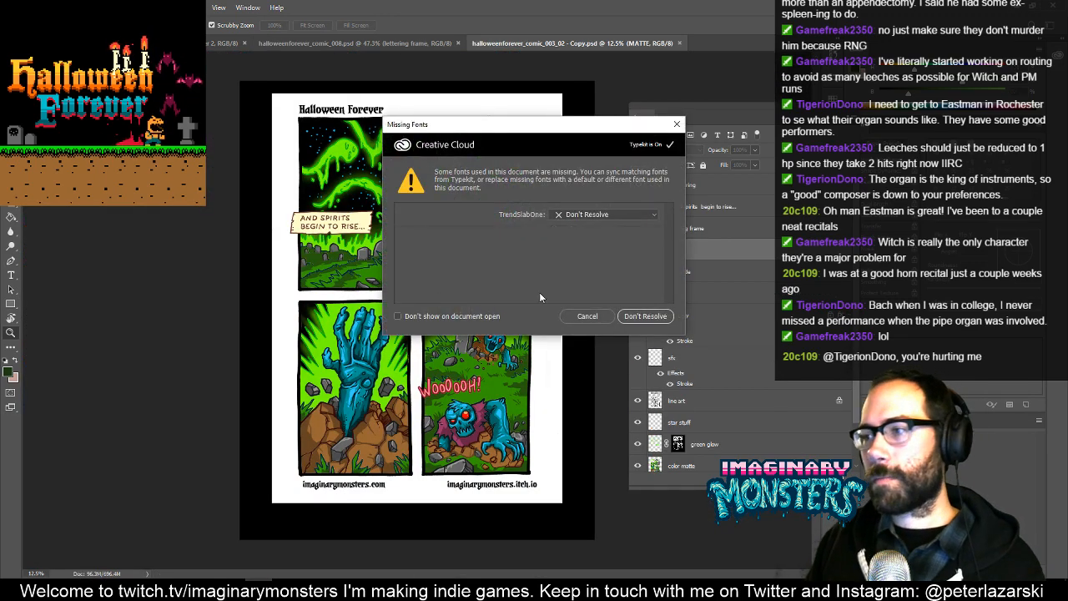
left_click(645, 315)
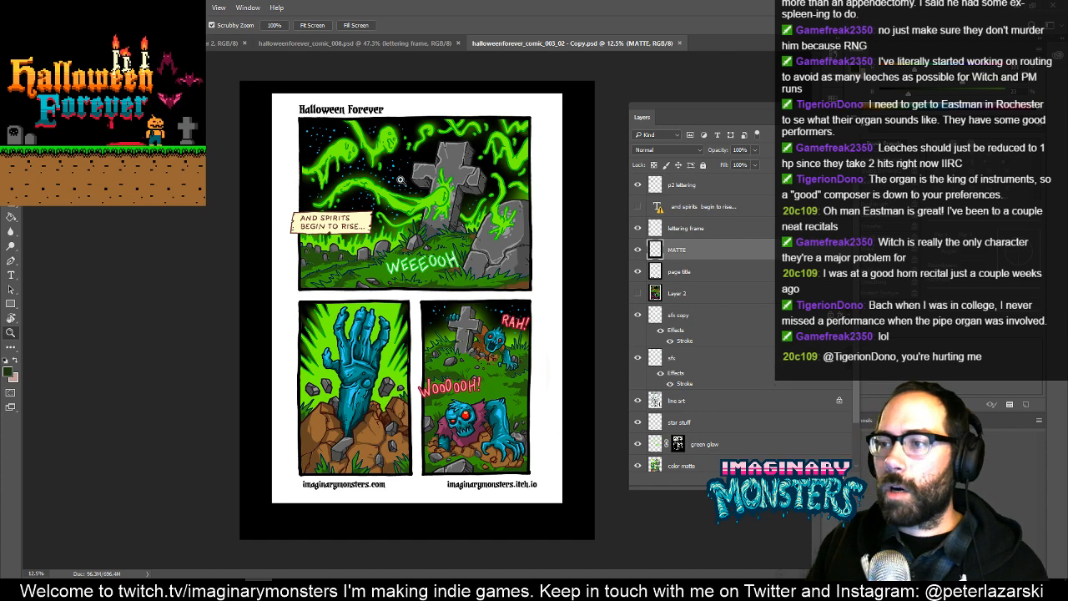
left_click(681, 43)
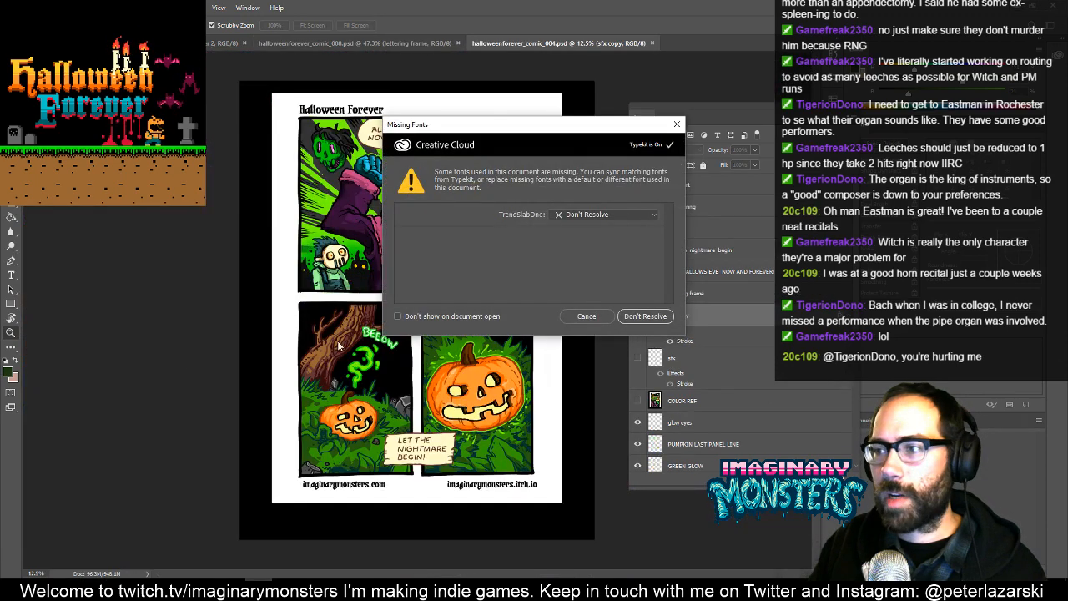
- Open halloweenforever_comic_004.psd with missing fonts unresolved and examine its bat, necromancer, masked creature and pumpkin panels
left_click(644, 316)
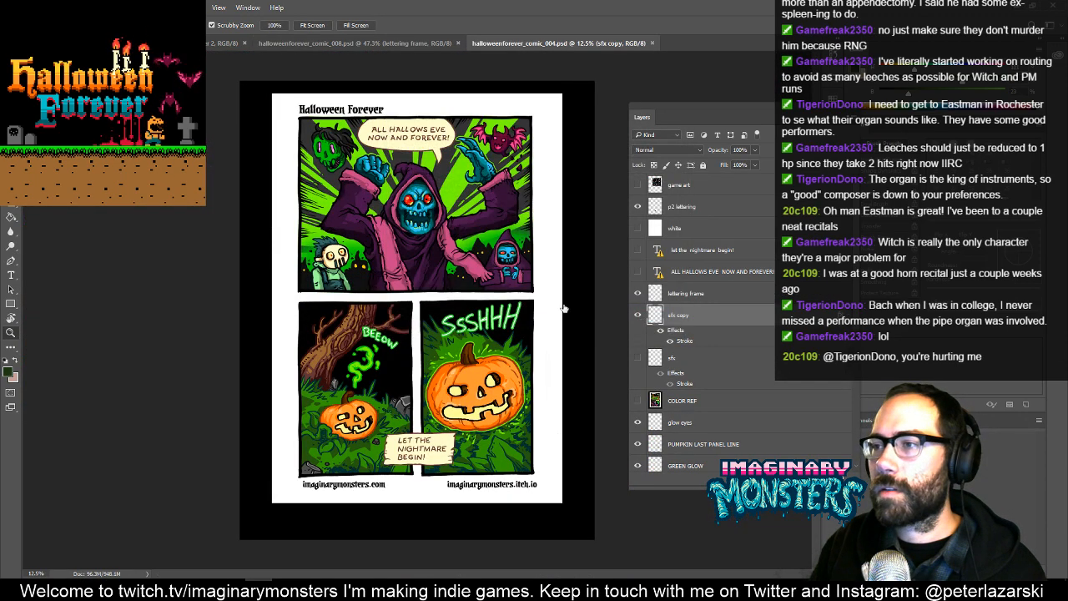
left_click_drag(527, 267, 571, 187)
left_click_drag(563, 134, 425, 469)
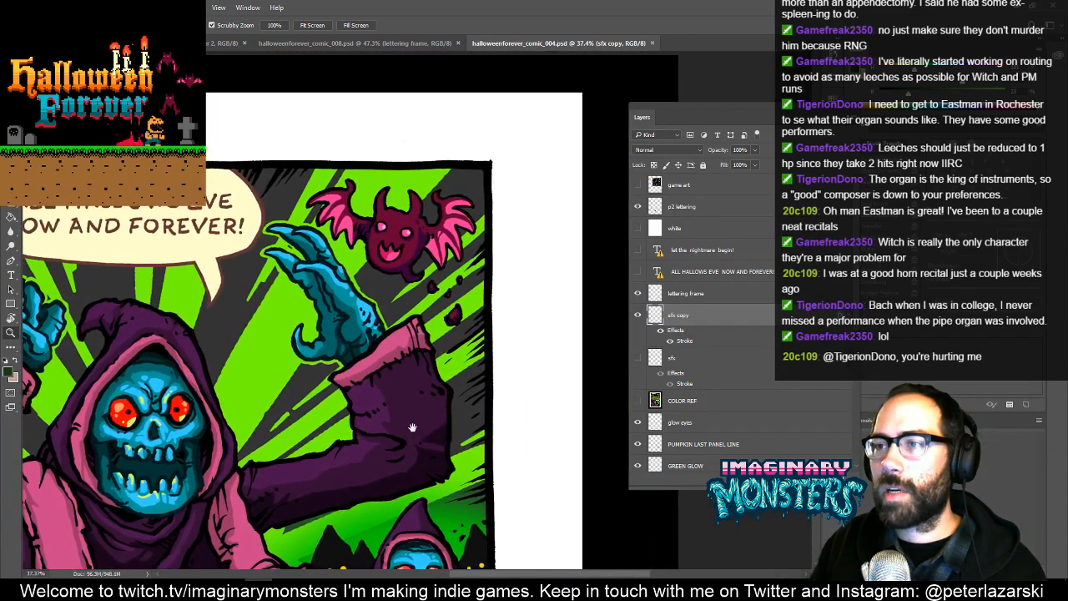
left_click_drag(410, 423, 549, 322)
left_click_drag(323, 318, 478, 345)
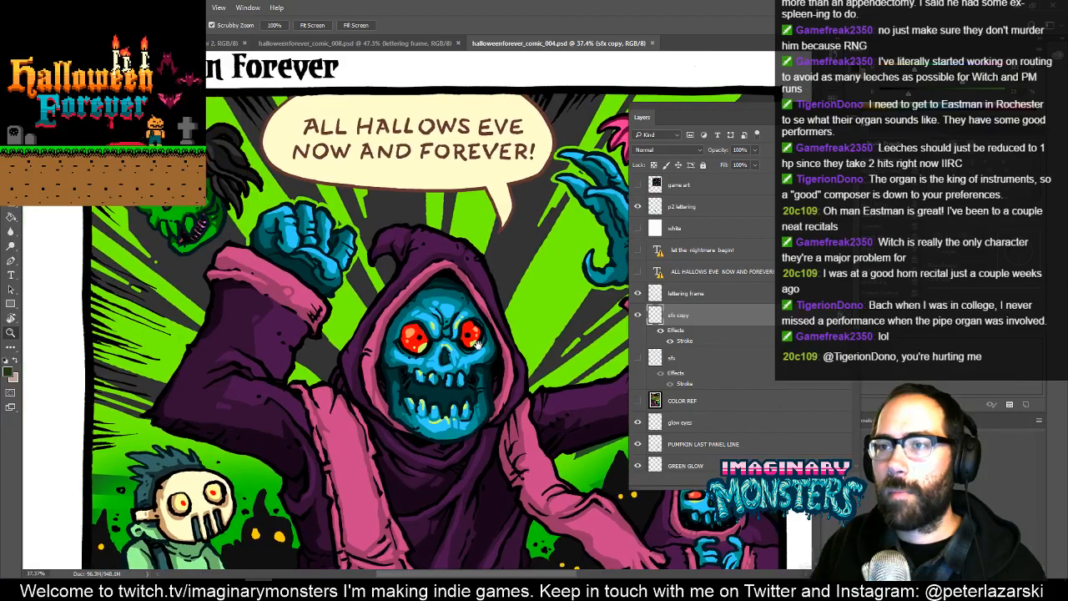
left_click_drag(452, 390, 422, 177)
left_click_drag(328, 468, 291, 234)
left_click_drag(289, 287, 267, 115)
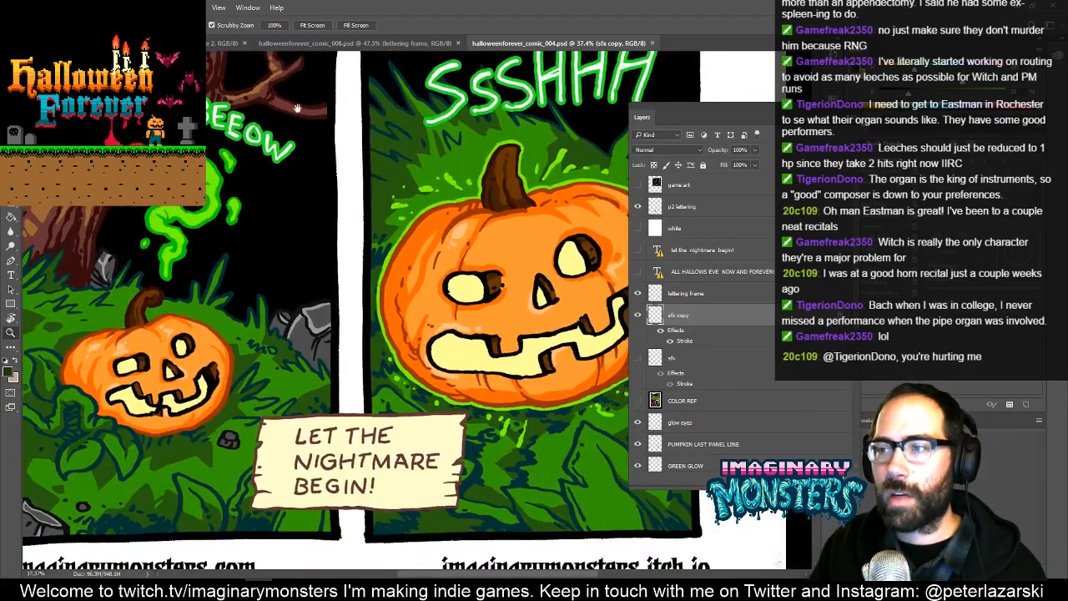
- Examine the large grinning pumpkin panel and the small hooded skeleton in the necromancer panel of halloweenforever_comic_004.psd
left_click_drag(254, 166, 176, 193)
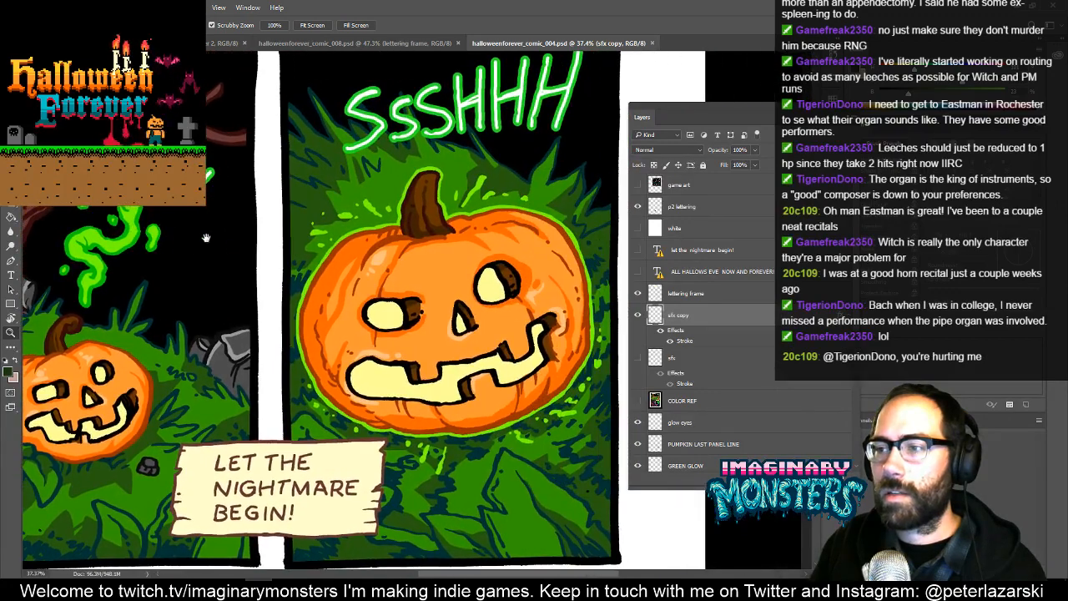
left_click_drag(393, 211, 284, 467)
left_click_drag(404, 190, 377, 388)
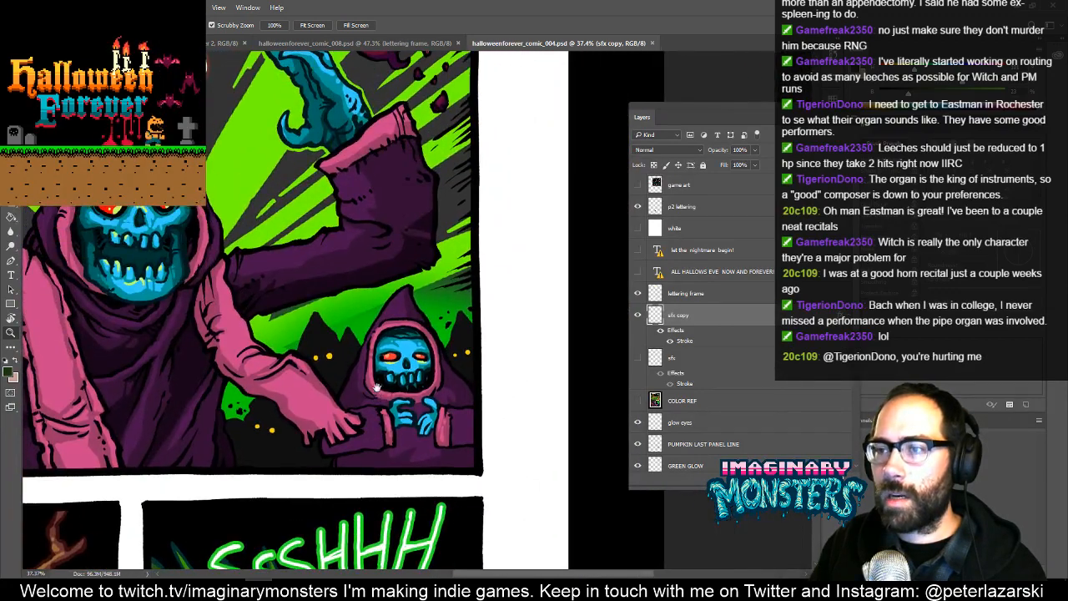
key("m")
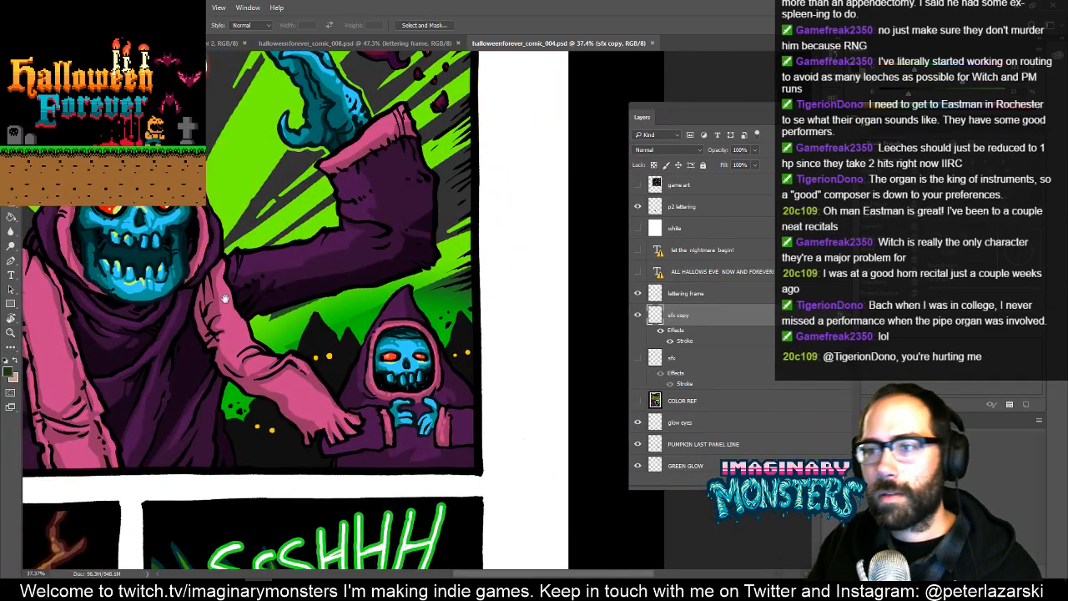
left_click_drag(223, 298, 352, 361)
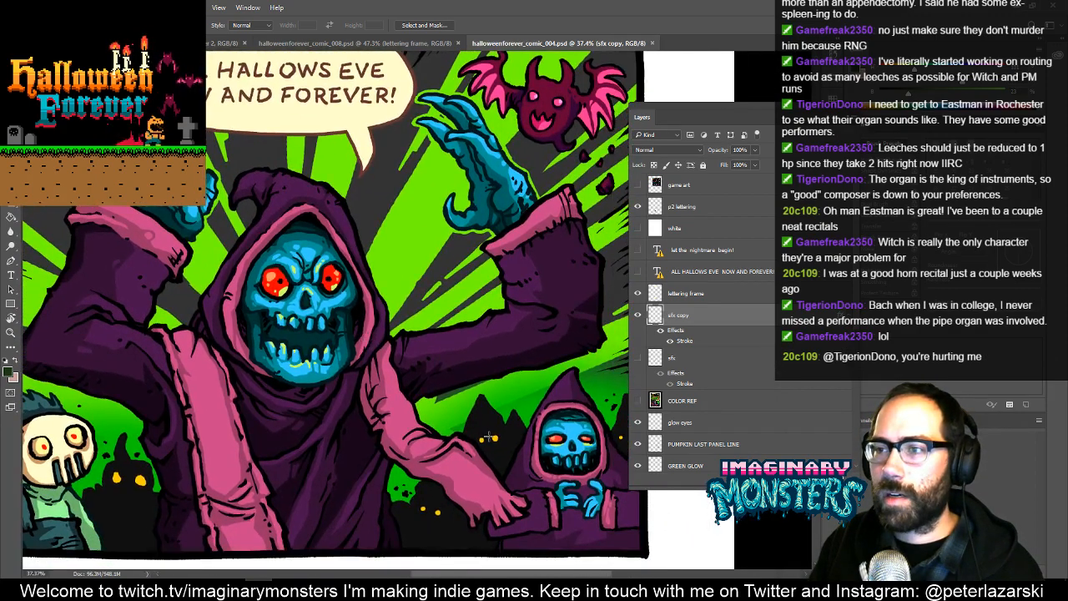
left_click_drag(489, 437, 262, 237)
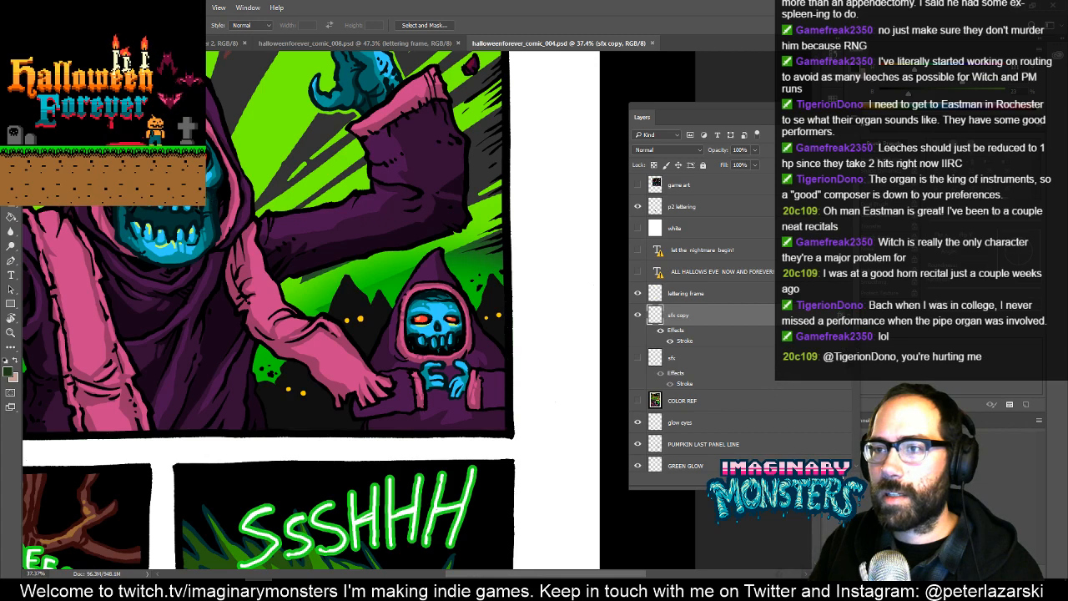
left_click_drag(192, 199, 529, 449)
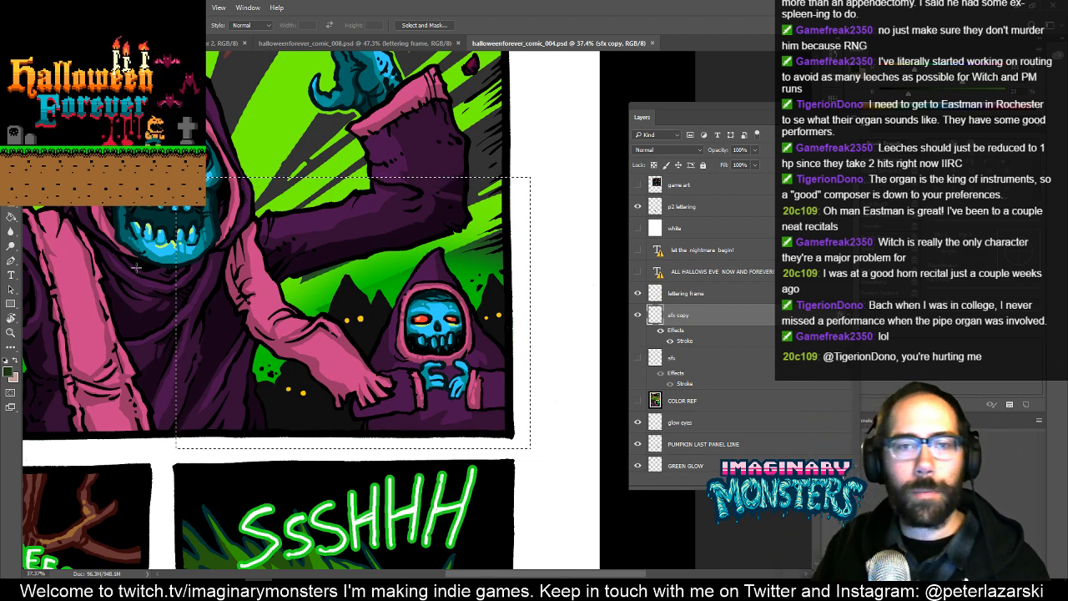
key("ctrl+d")
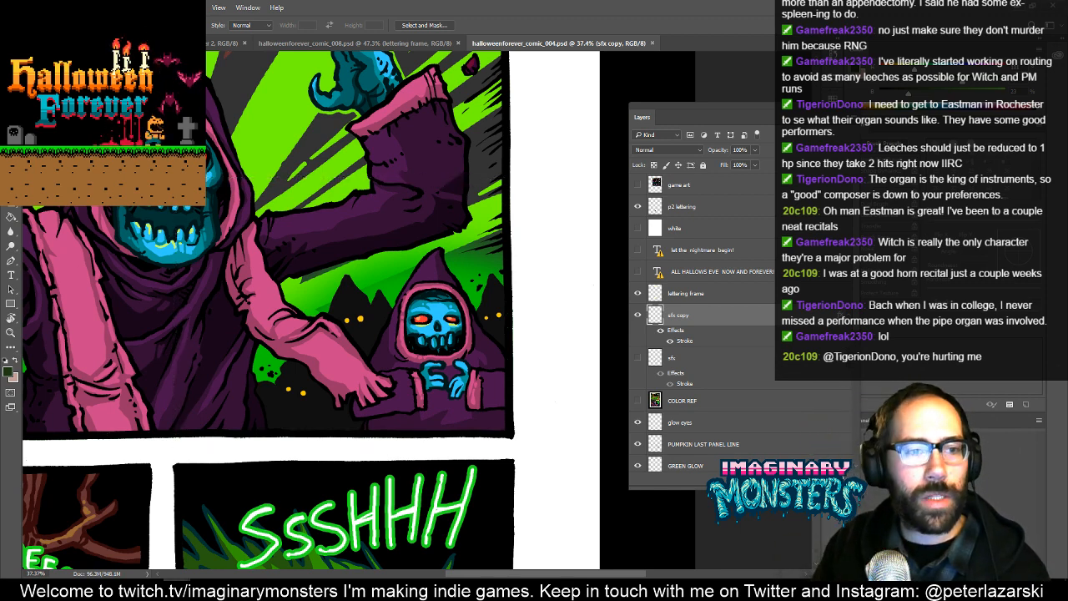
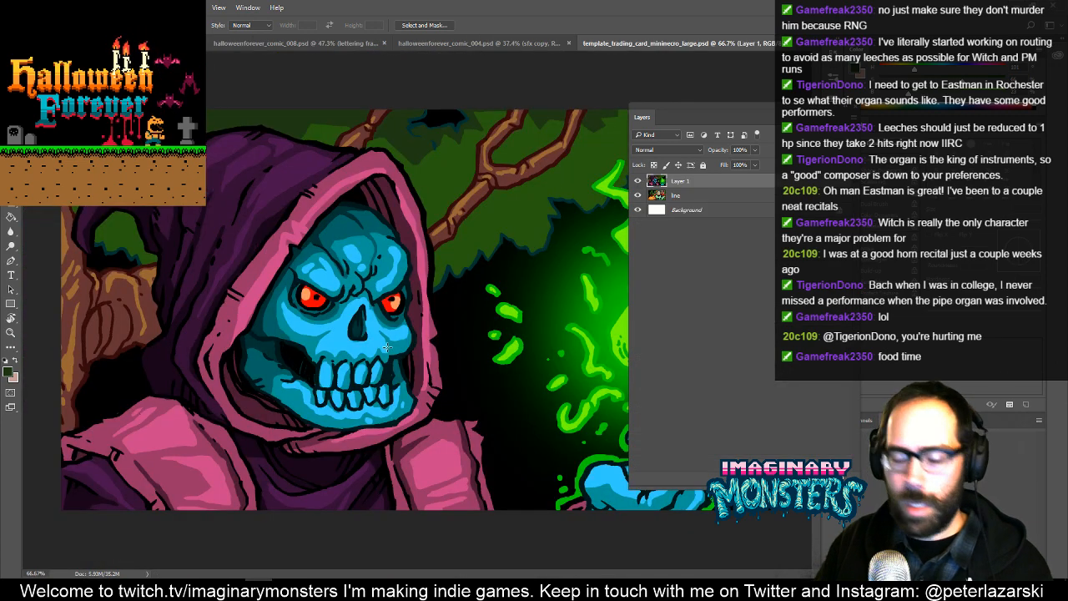
- Paste the copied small hooded skeleton art as a new layer in template_trading_card_mininecro_large.psd and position it over the canvas
key("z")
key("f")
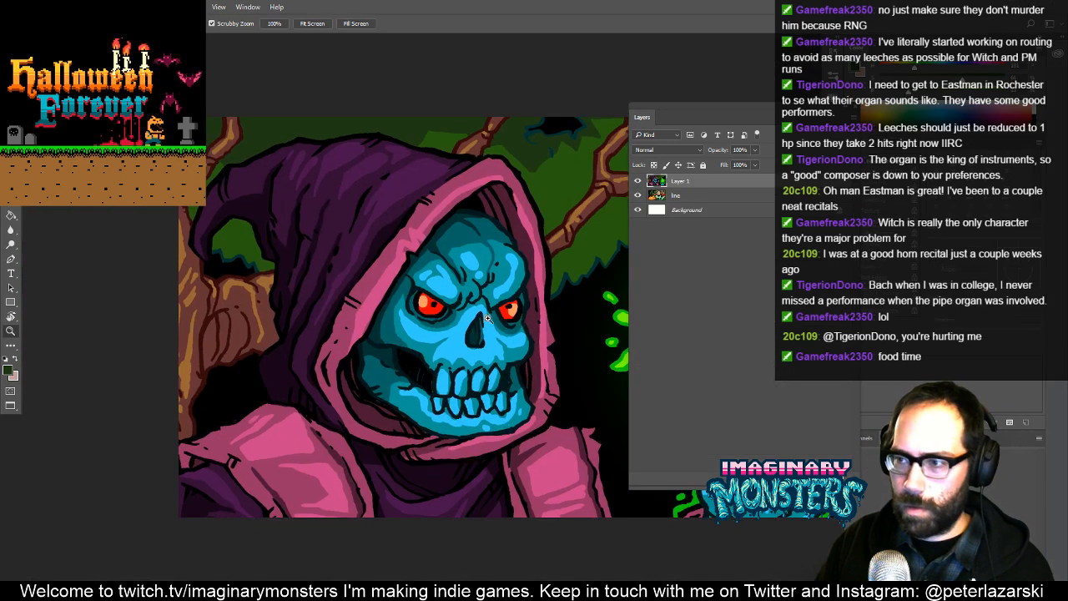
left_click_drag(570, 297, 466, 292)
left_click(424, 317, "alt")
key("ctrl+v")
key("v")
left_click_drag(442, 326, 425, 351)
key("z")
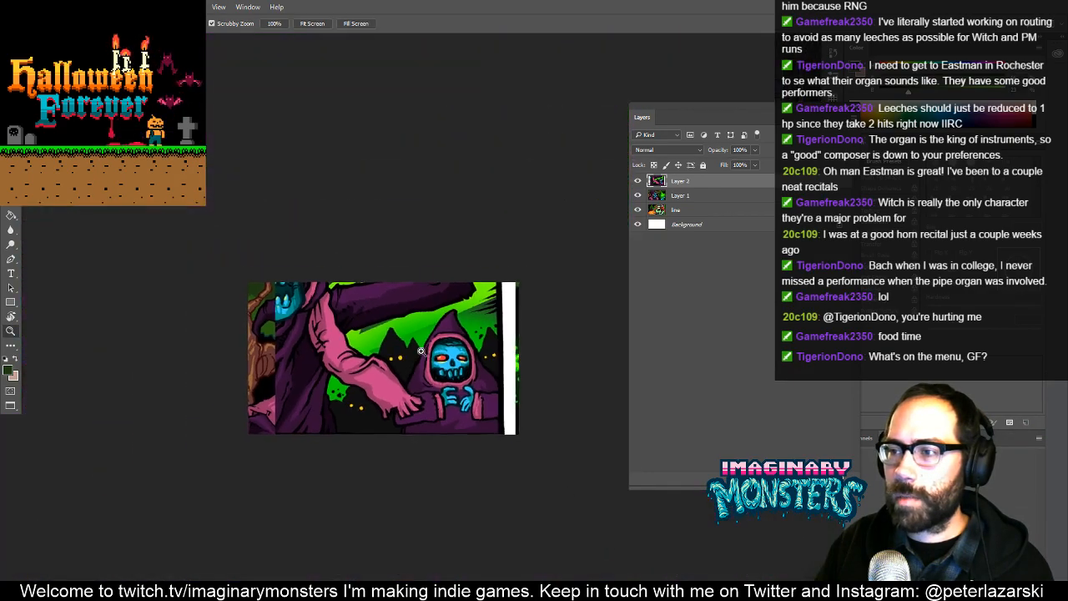
- Scale the pasted art up to about 162% with Nearest Neighbor interpolation, bringing the small skeleton's face into the frame
key("ctrl+t")
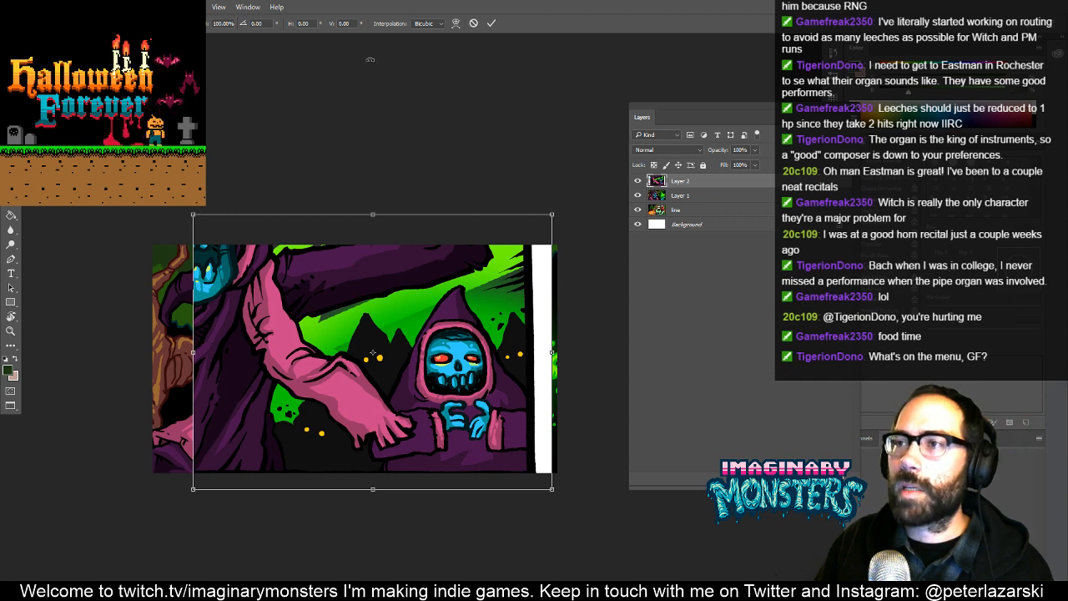
left_click(424, 24)
left_click(427, 25)
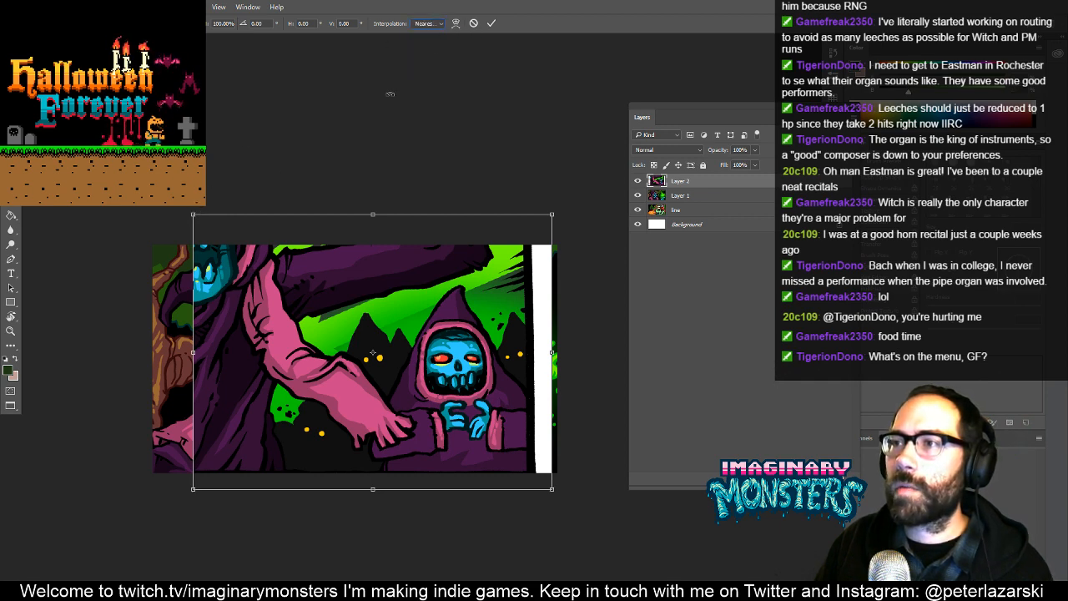
left_click_drag(195, 214, 100, 2)
left_click_drag(367, 247, 106, 242)
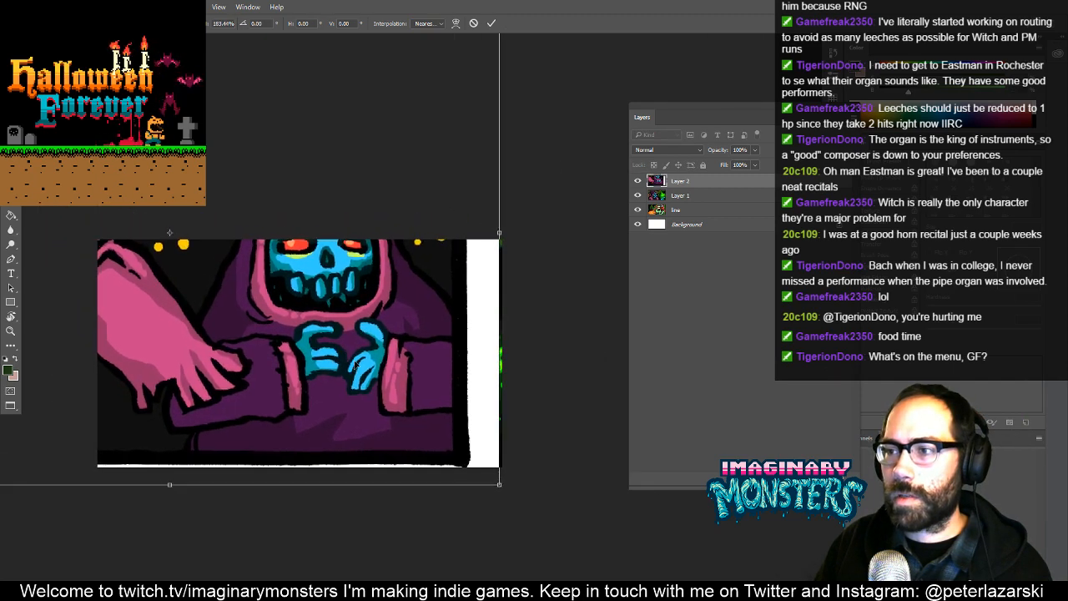
left_click_drag(341, 353, 383, 446)
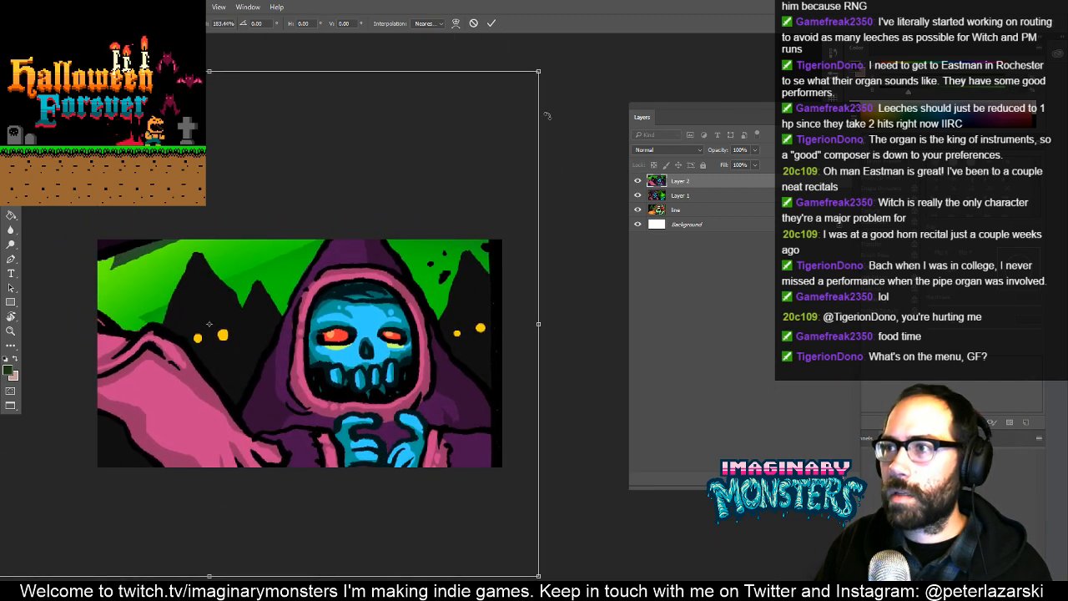
left_click_drag(539, 72, 484, 221)
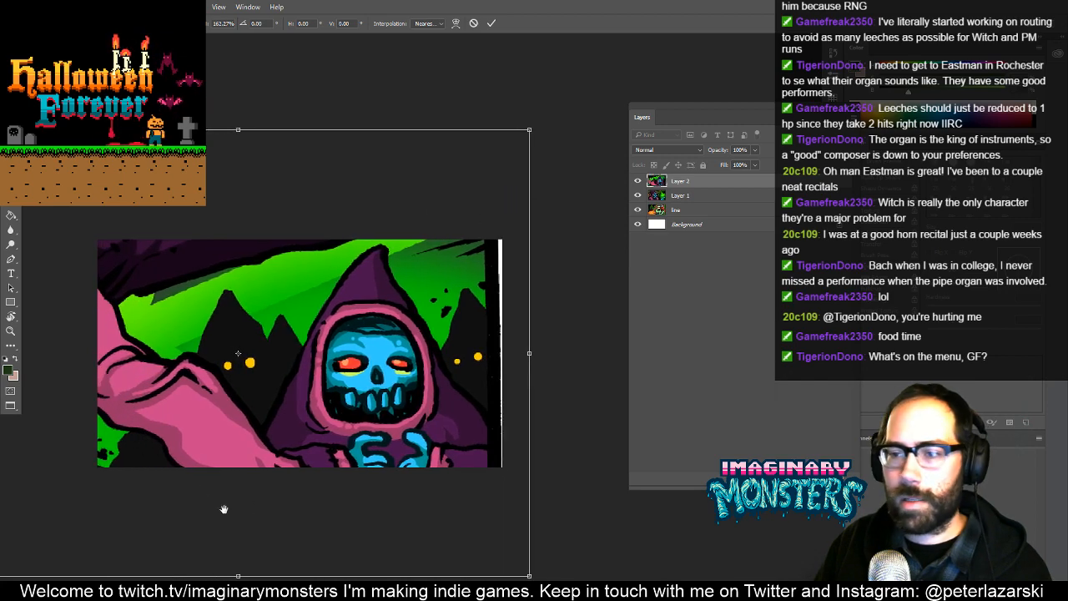
- Scale the pasted art down to about 128% and shift it so the small skeleton sits right of the canvas centre
left_click_drag(210, 481, 303, 429)
left_click_drag(38, 524, 120, 459)
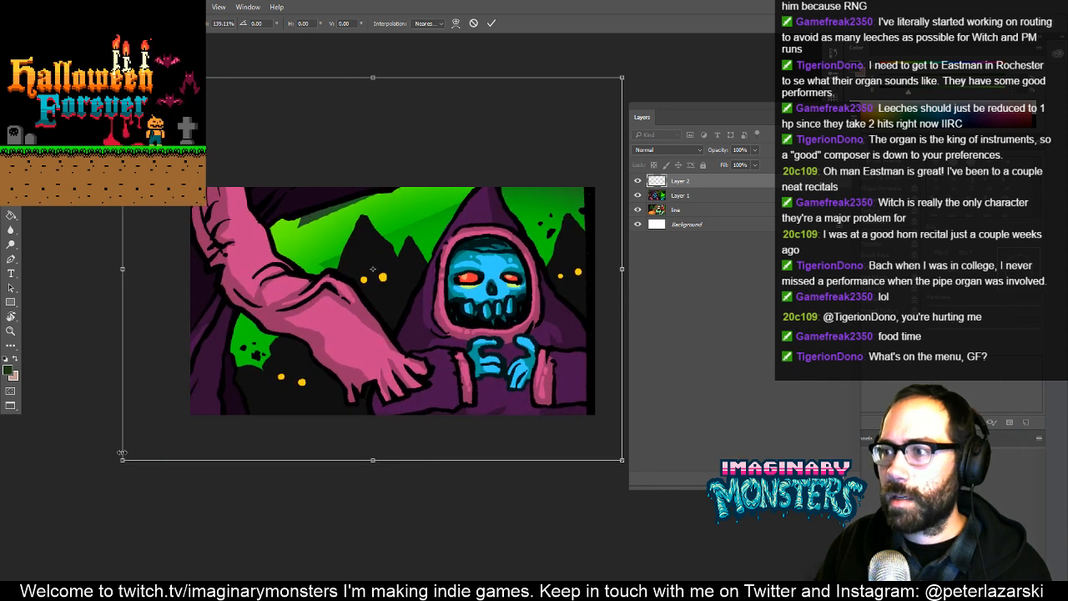
left_click_drag(511, 343, 409, 360)
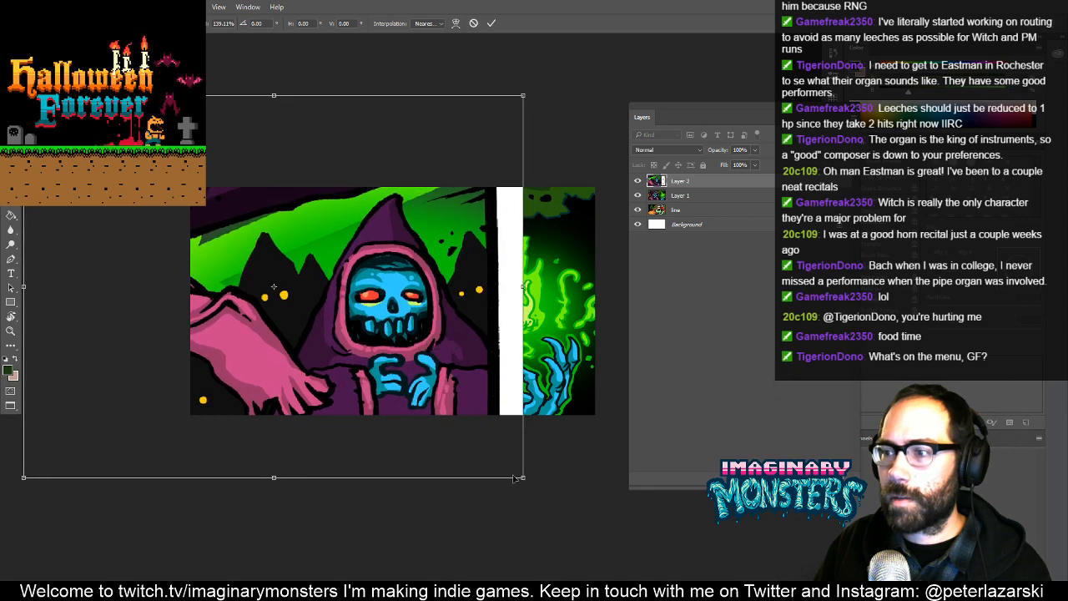
left_click_drag(522, 476, 483, 446)
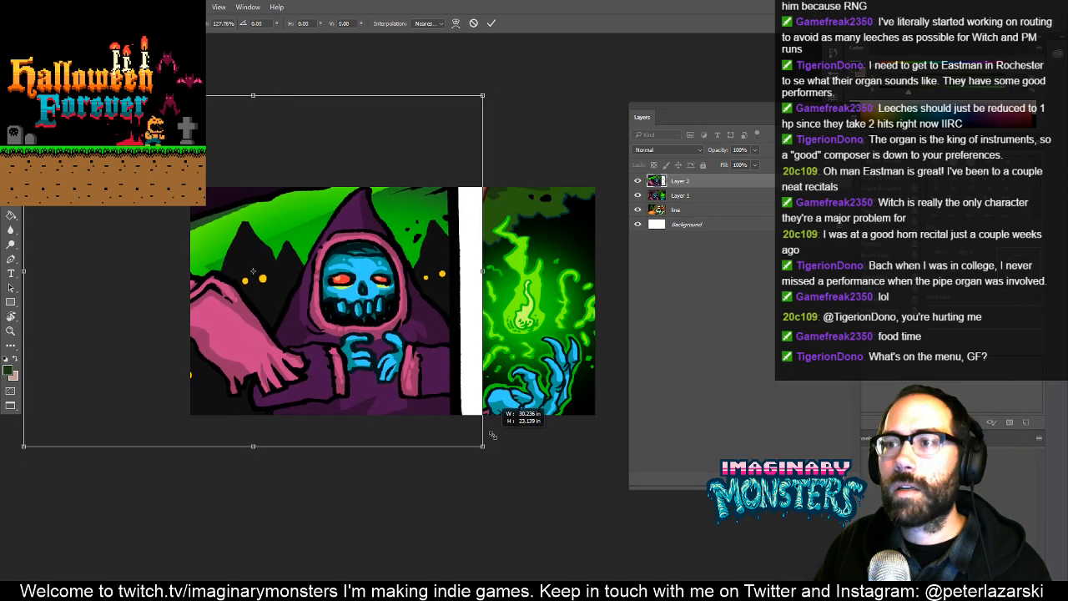
left_click_drag(428, 369, 489, 372)
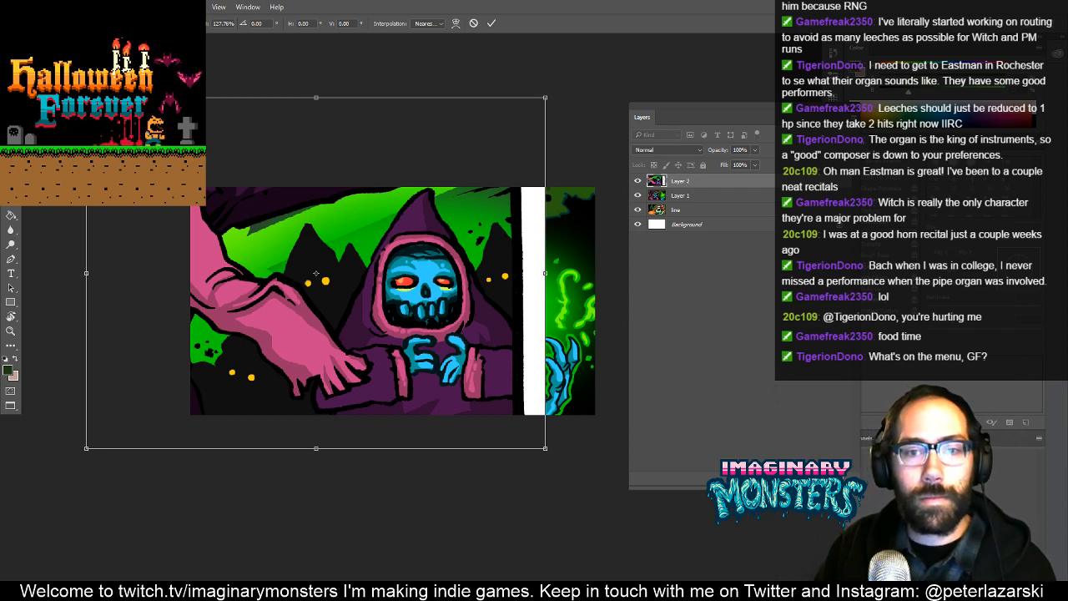
- Enlarge the pasted art to about 140%, place the small skeleton near the middle of the canvas, and apply the transform
left_click_drag(448, 342, 514, 384)
left_click_drag(326, 377, 358, 375)
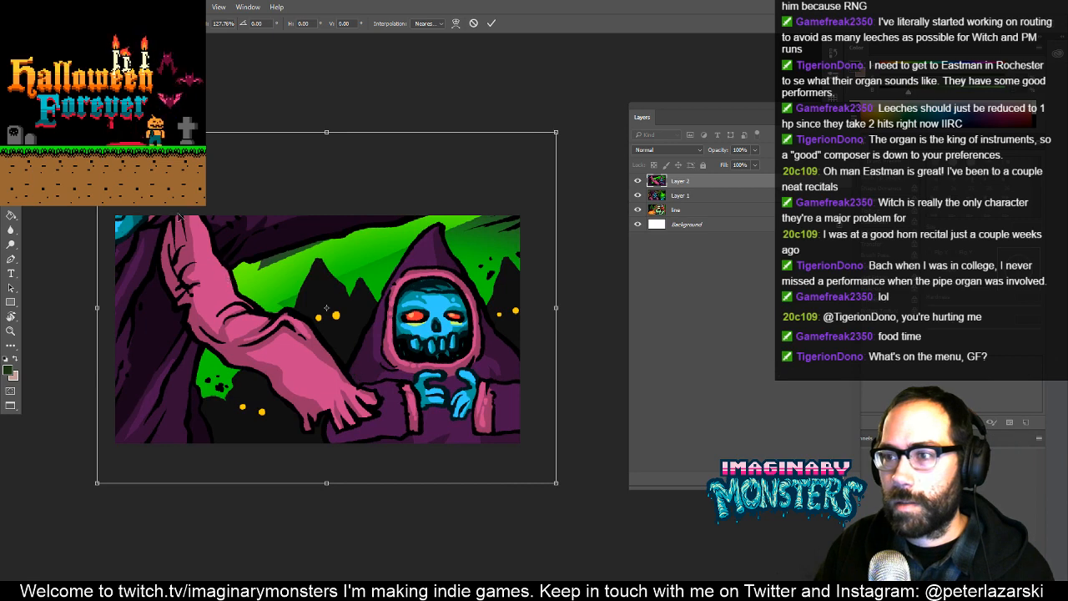
left_click_drag(97, 132, 88, 125)
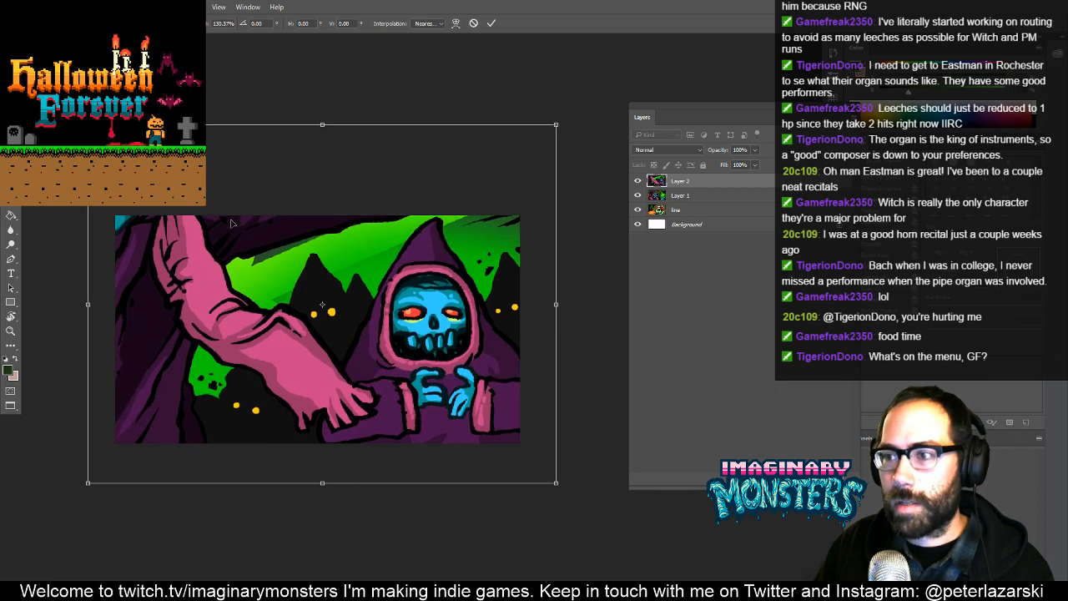
left_click_drag(232, 223, 233, 243)
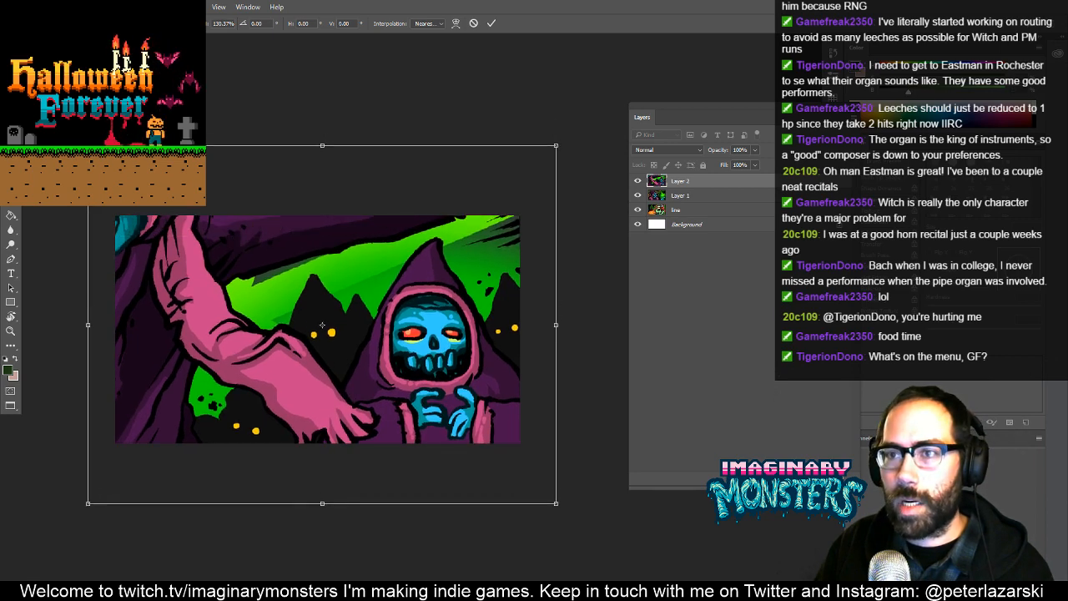
left_click_drag(88, 145, 53, 119)
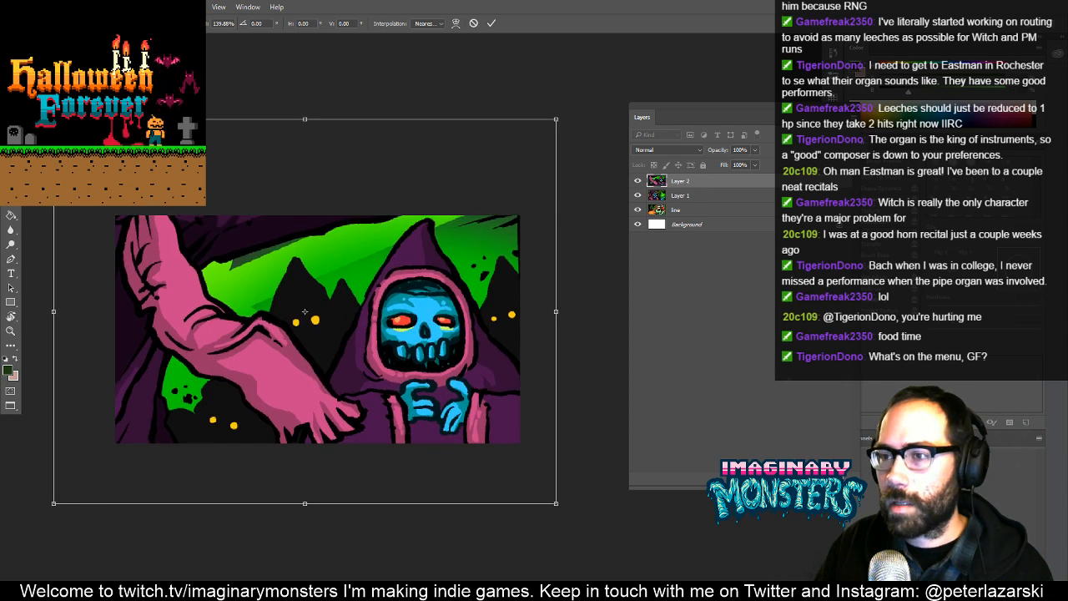
left_click_drag(321, 247, 257, 248)
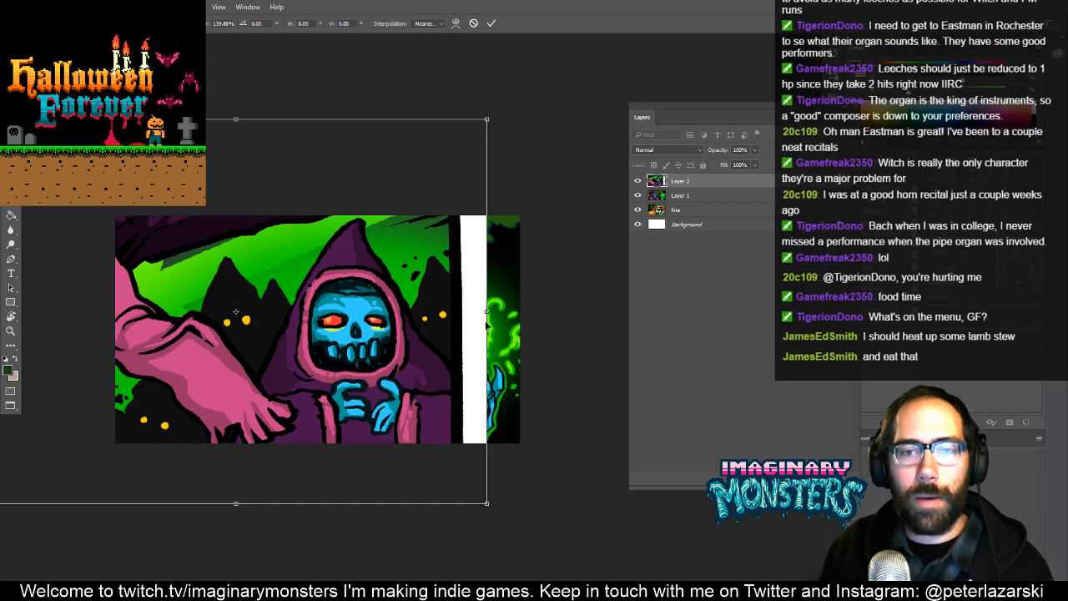
left_click_drag(401, 288, 415, 309)
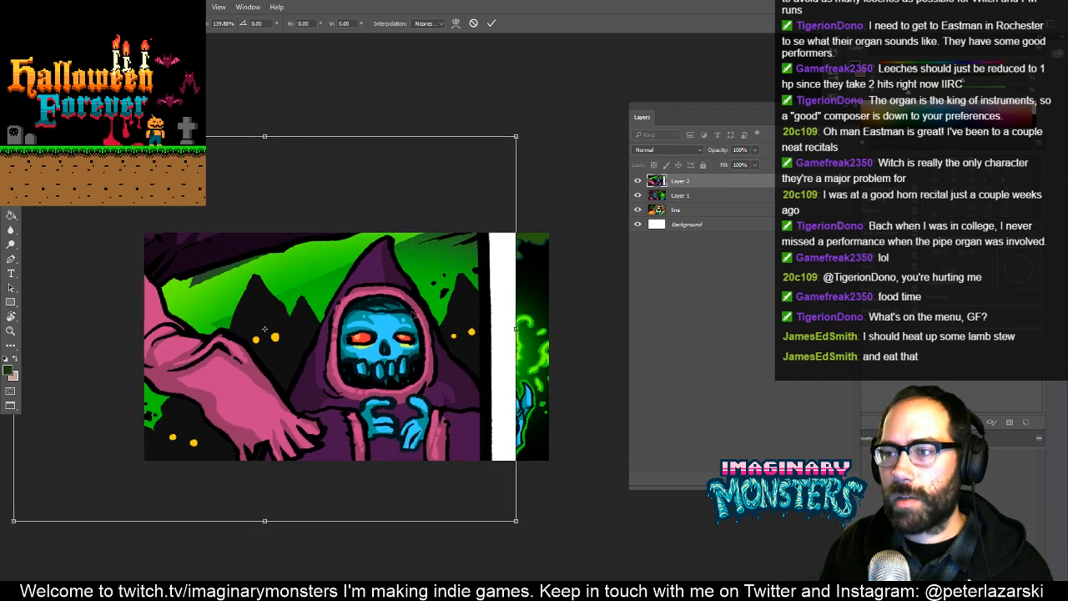
mouse_move(443, 348)
left_mouse_down()
mouse_move(426, 307)
mouse_move(439, 333)
left_mouse_up()
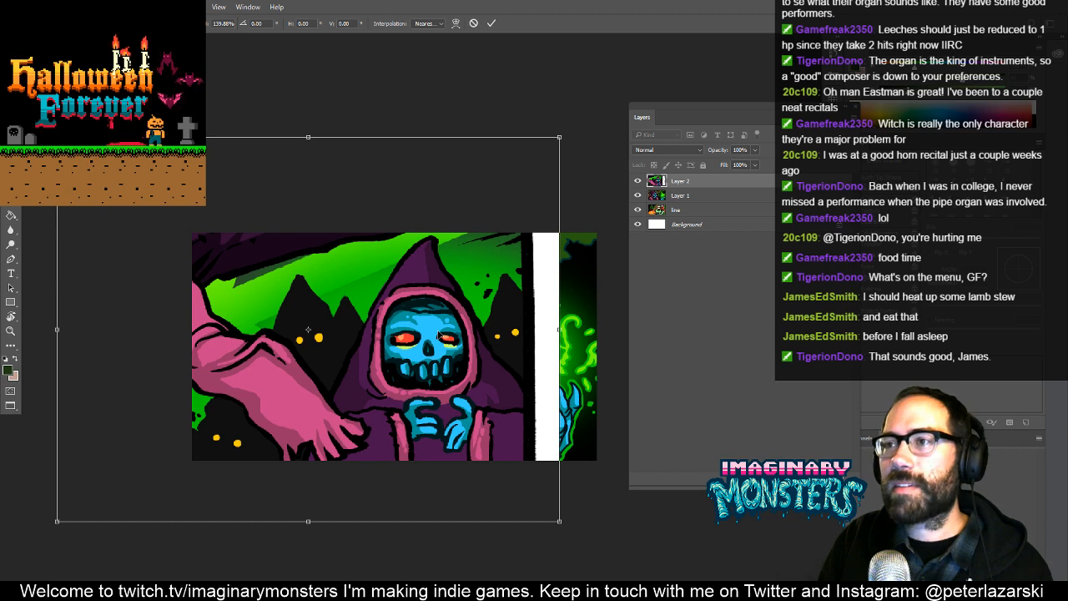
key("Return")
- Add a new layer named matte above the pasted art and save the trading card document
key("z")
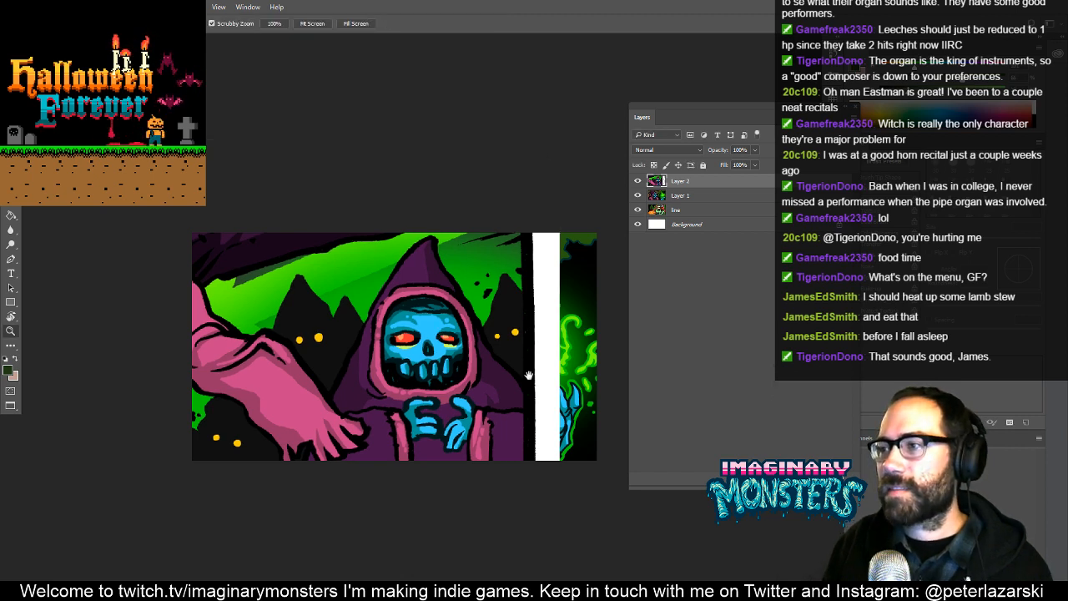
key("ctrl+shift+alt+n")
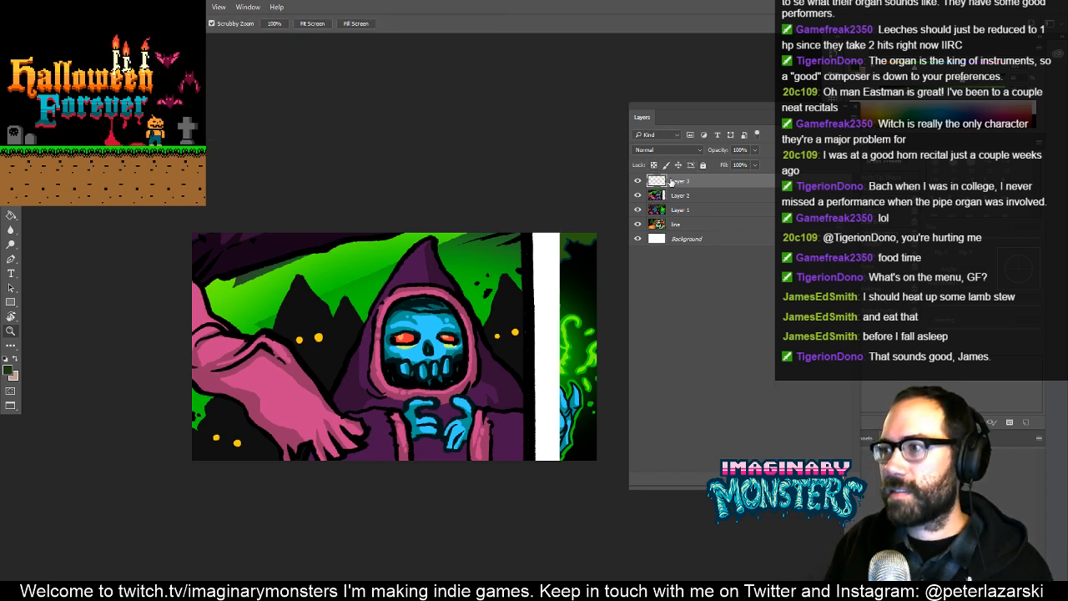
type("frame")
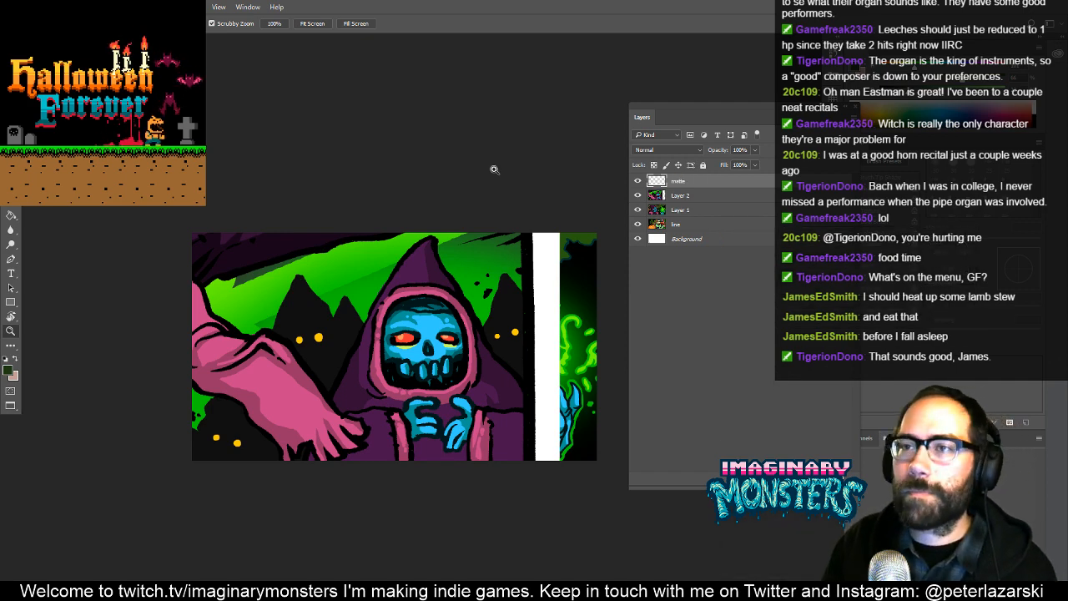
left_click_drag(403, 224, 385, 239)
key("f")
key("f")
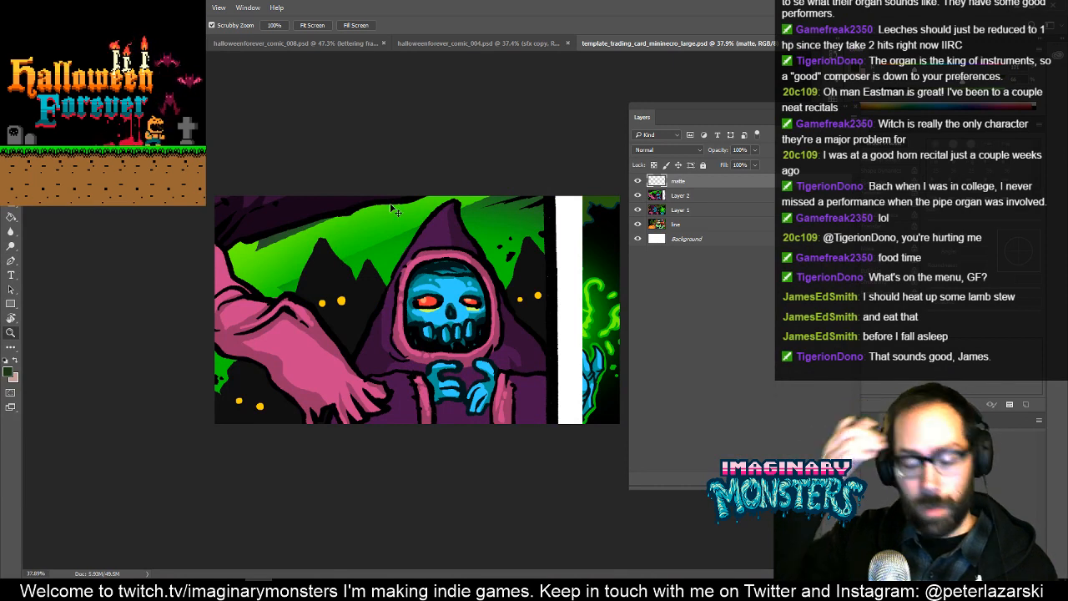
key("ctrl+s")
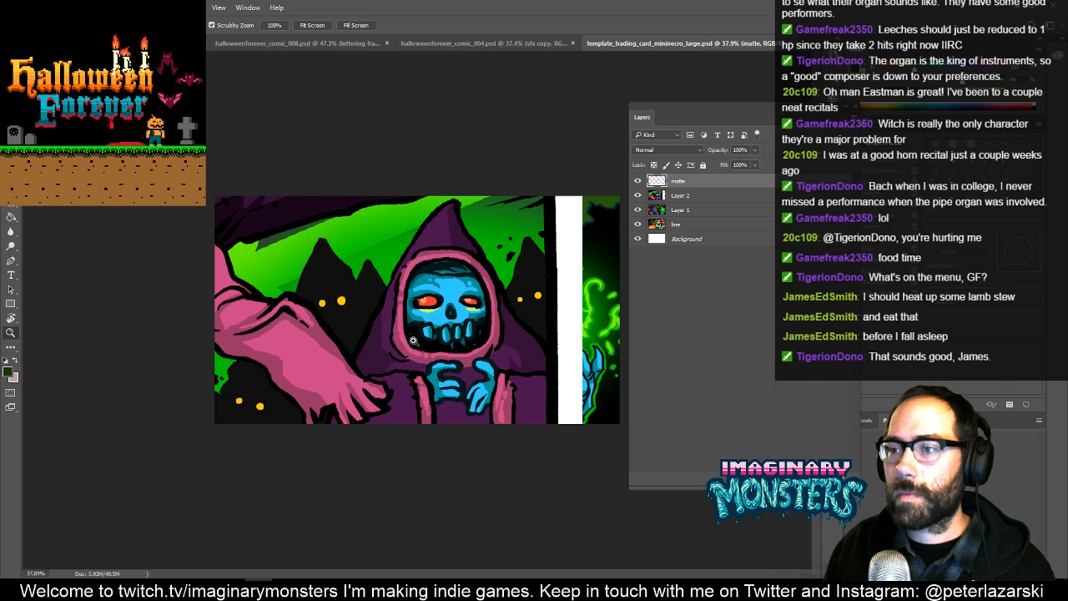
- Examine the enlarged skeleton art up close, including its line quality, the reaching hand, the hood and the panel border
key("f")
mouse_move(348, 379)
left_mouse_down()
mouse_move(462, 381)
mouse_move(423, 373)
mouse_move(486, 361)
mouse_move(527, 317)
left_mouse_up()
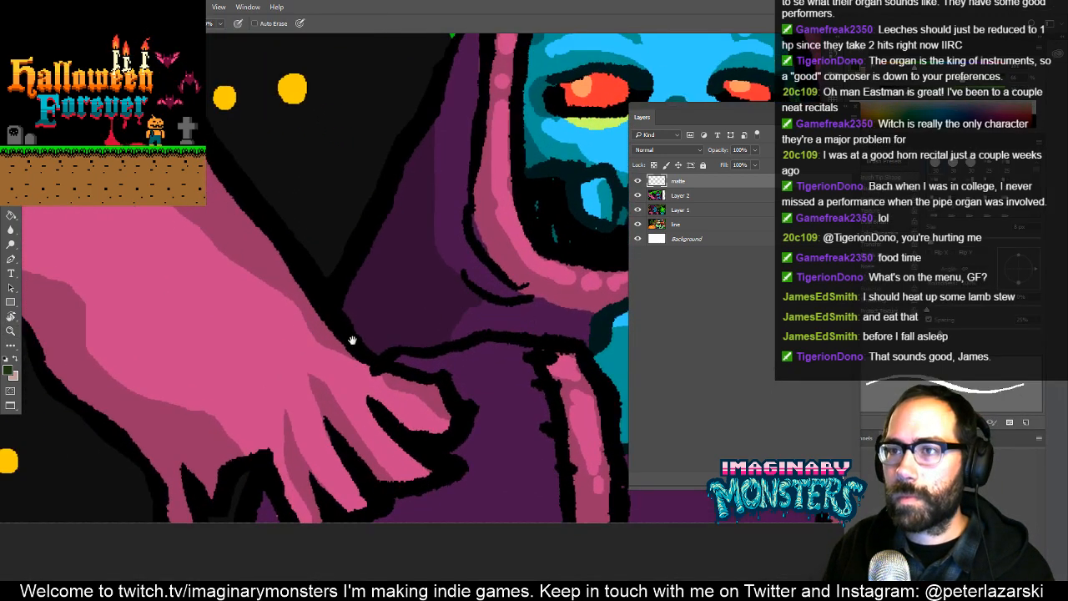
left_click_drag(353, 341, 416, 364)
left_click_drag(406, 269, 223, 453)
left_click_drag(490, 350, 214, 401)
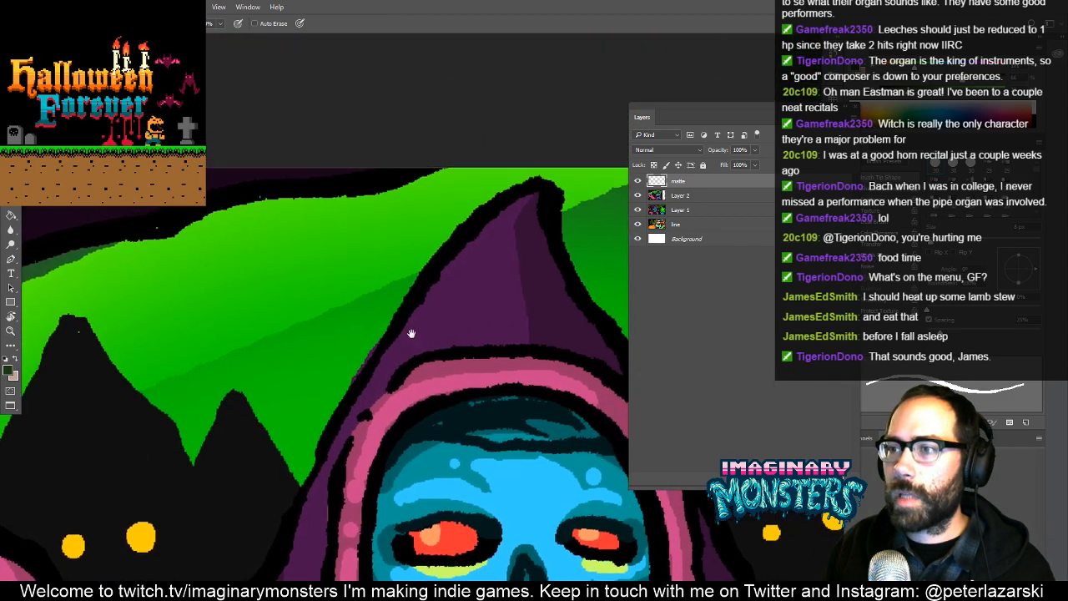
left_click_drag(410, 331, 115, 377)
left_click_drag(360, 320, 242, 337)
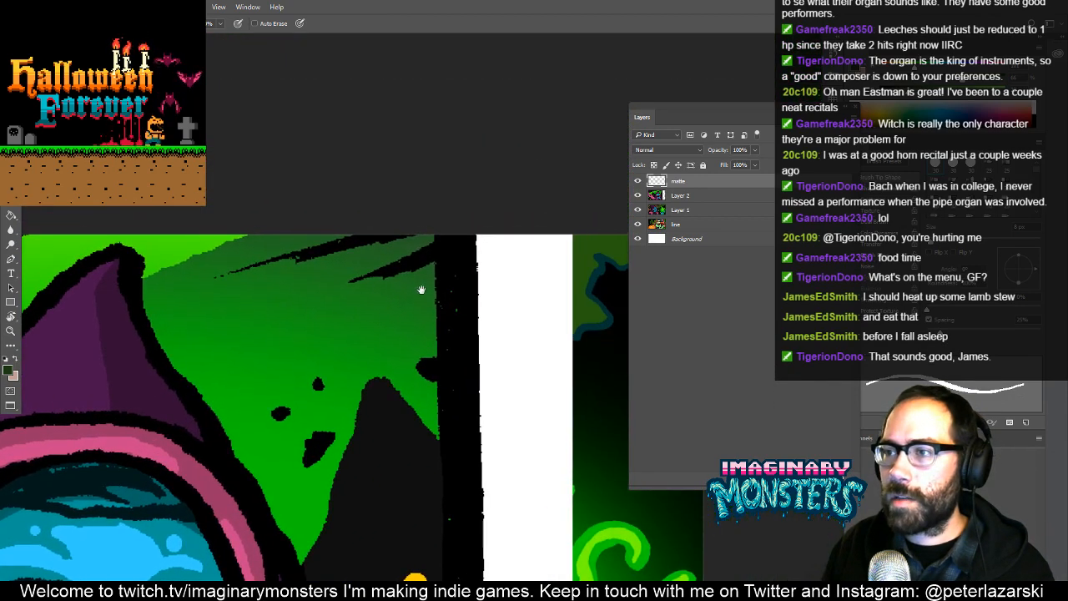
left_click_drag(420, 288, 370, 290)
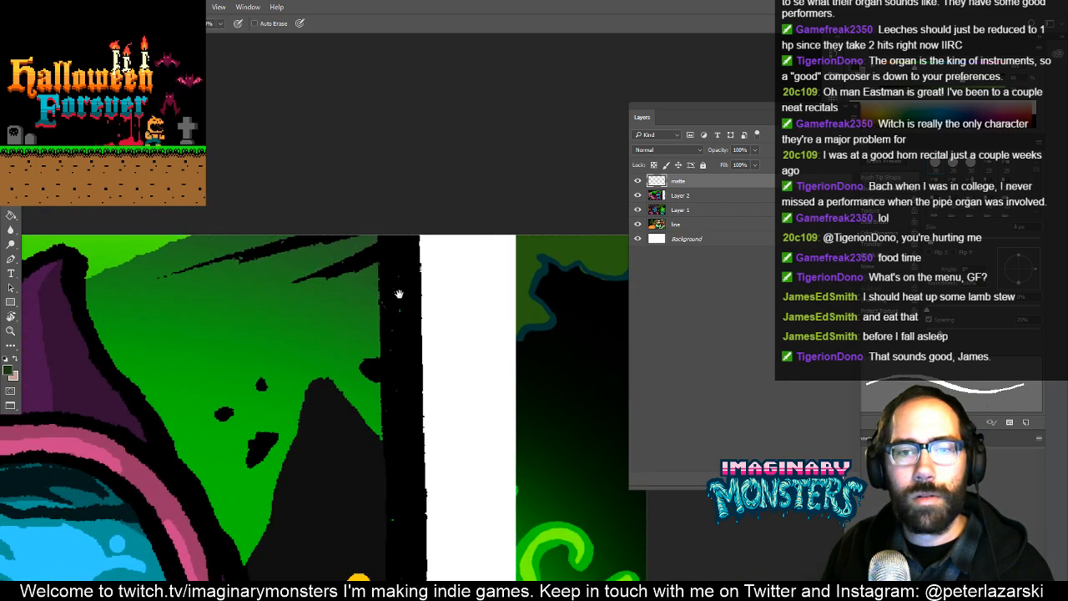
left_click_drag(395, 332, 521, 259)
key("z")
left_click(445, 313, "alt")
left_click(435, 320, "alt")
left_click_drag(436, 320, 444, 322)
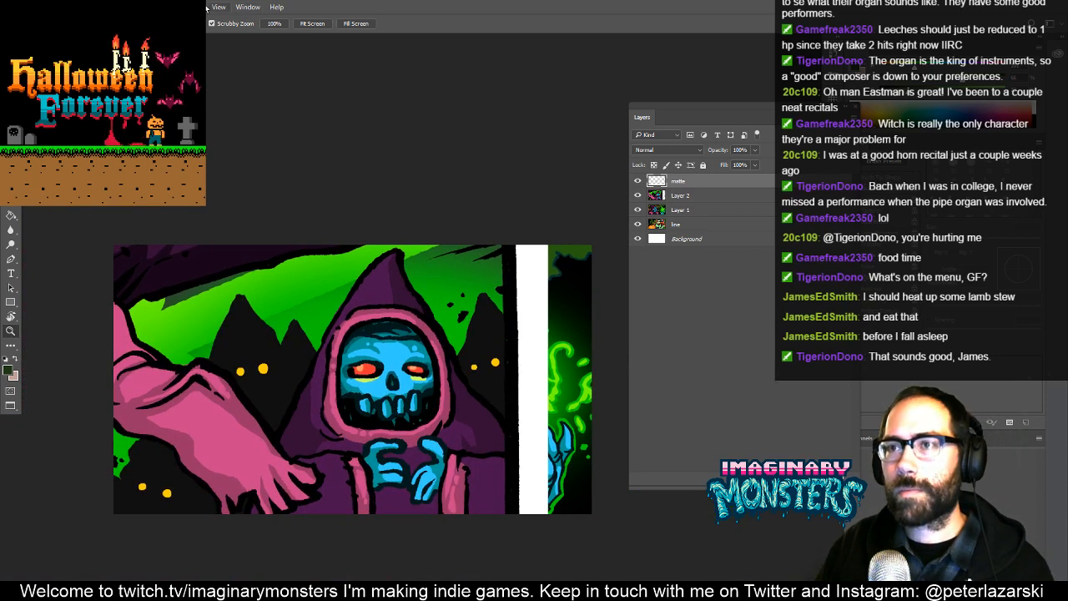
key("b")
key("f")
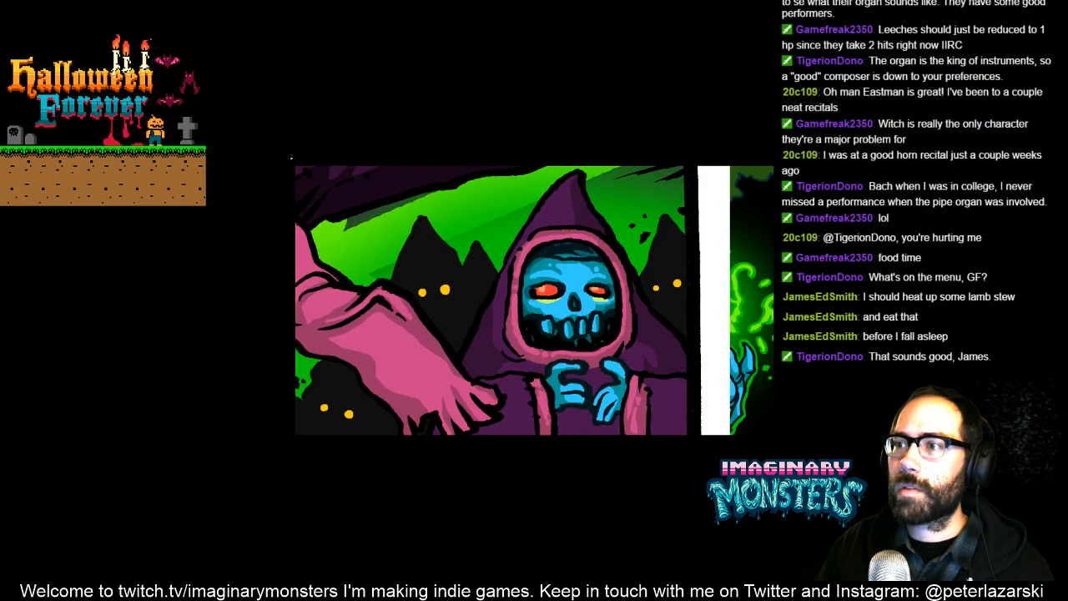
- Save halloweenforever_comic_004.psd as a separate Photoshop file named halloweenforever_comic_004_edit_tradingcard
key("f")
left_click(463, 42)
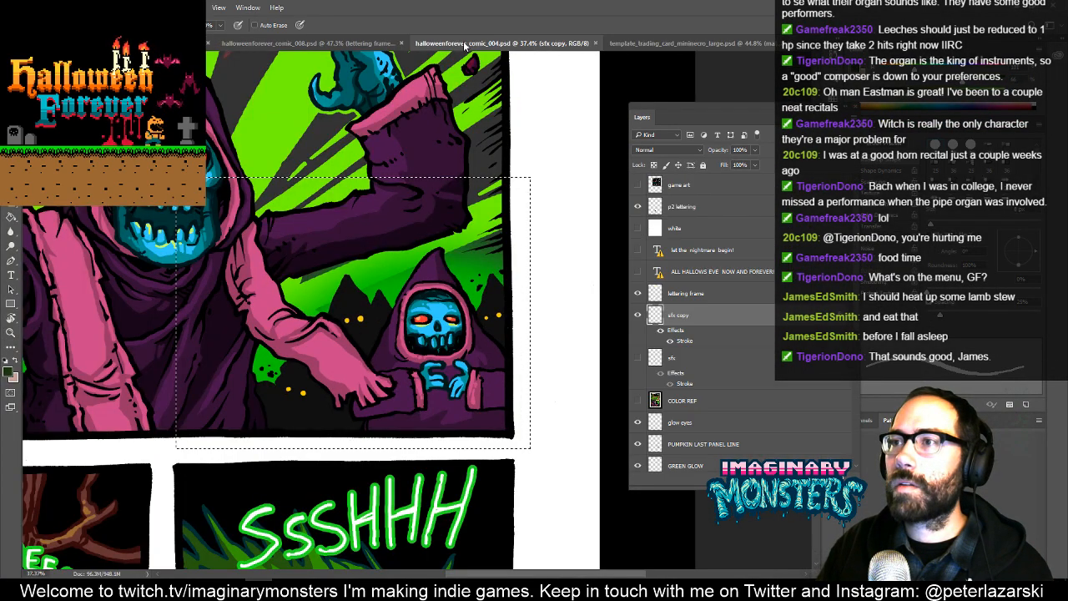
left_click_drag(363, 251, 448, 307)
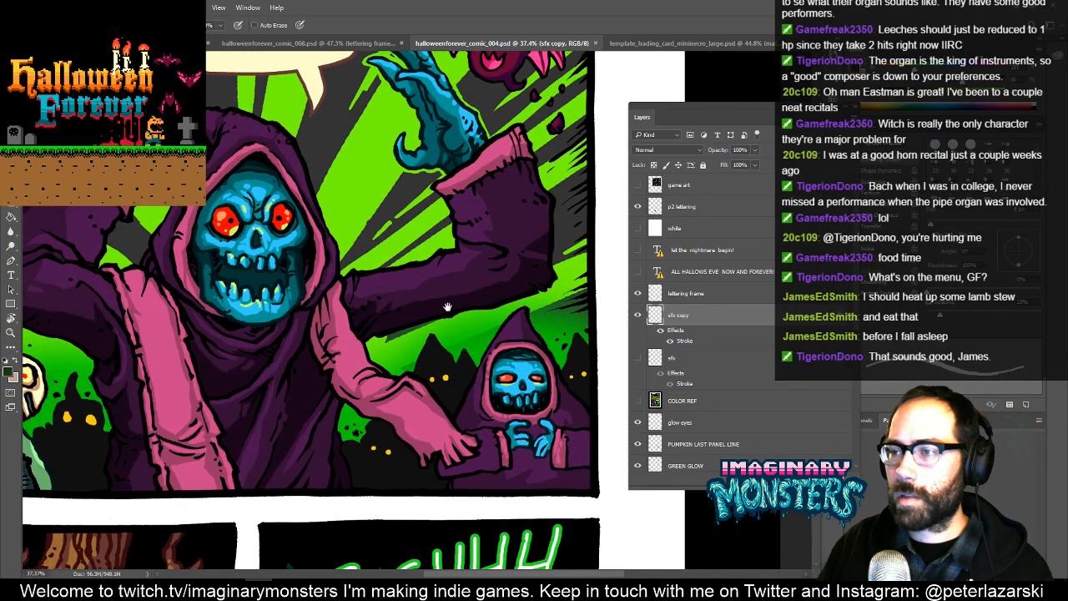
key("v")
key("z")
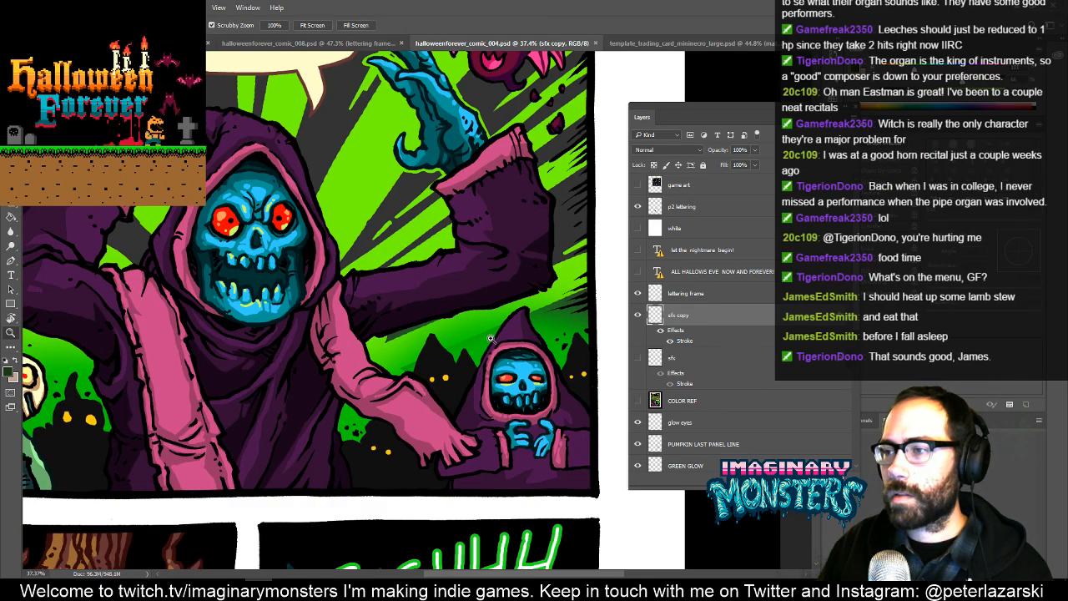
left_click(449, 335, "alt")
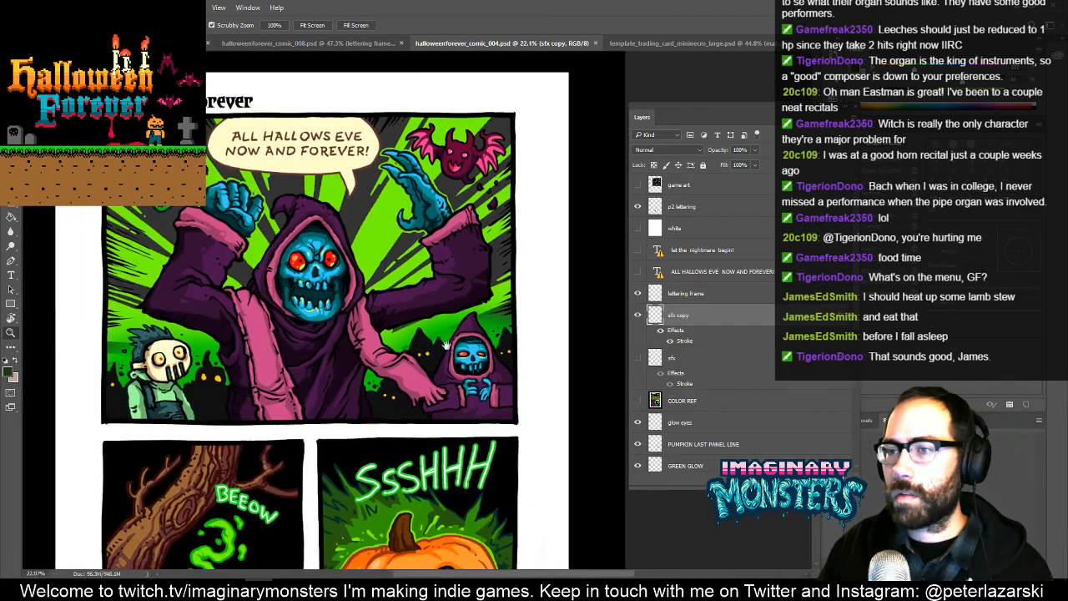
left_click_drag(446, 342, 427, 320)
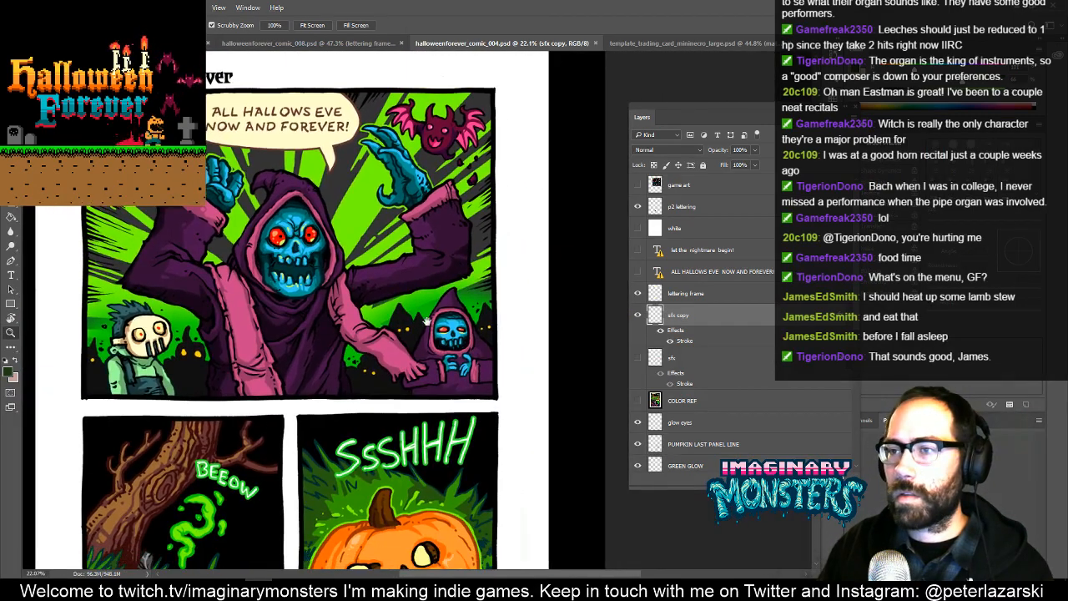
key("ctrl+shift+s")
key("End")
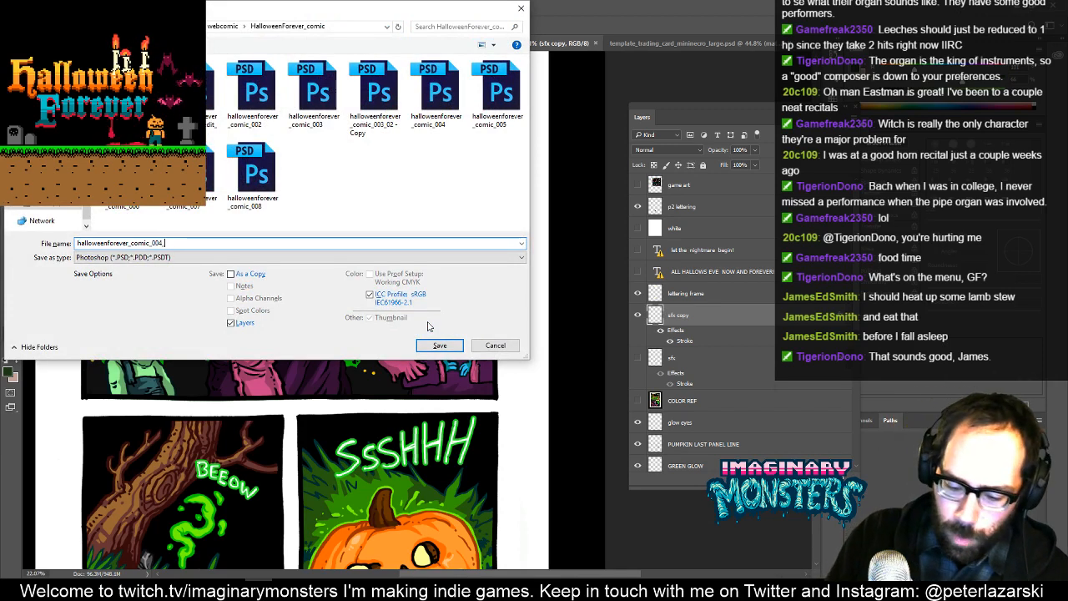
type("_edit_trad")
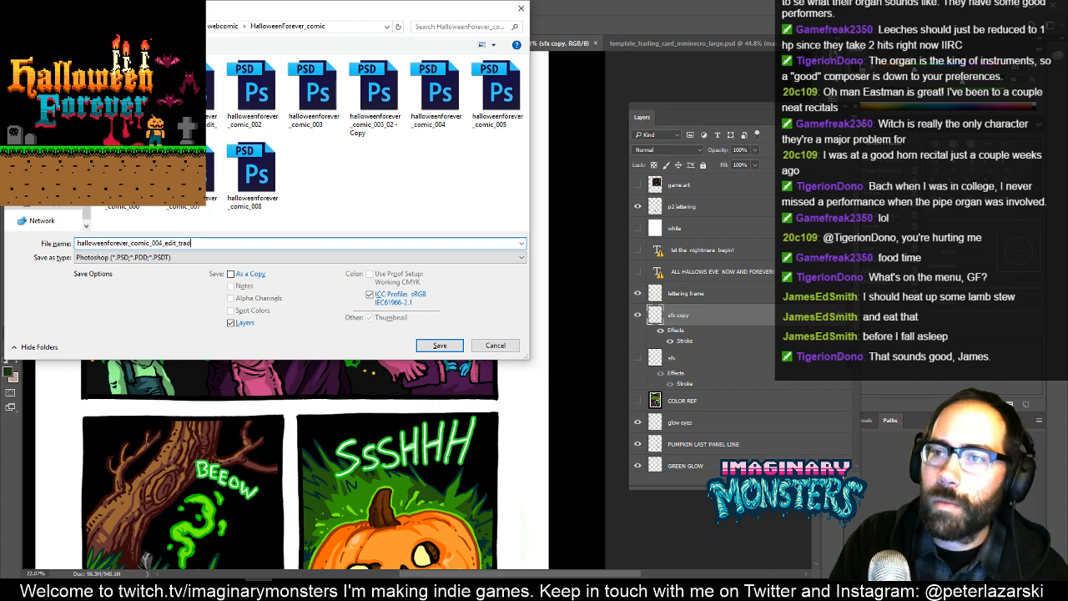
type("ingcard")
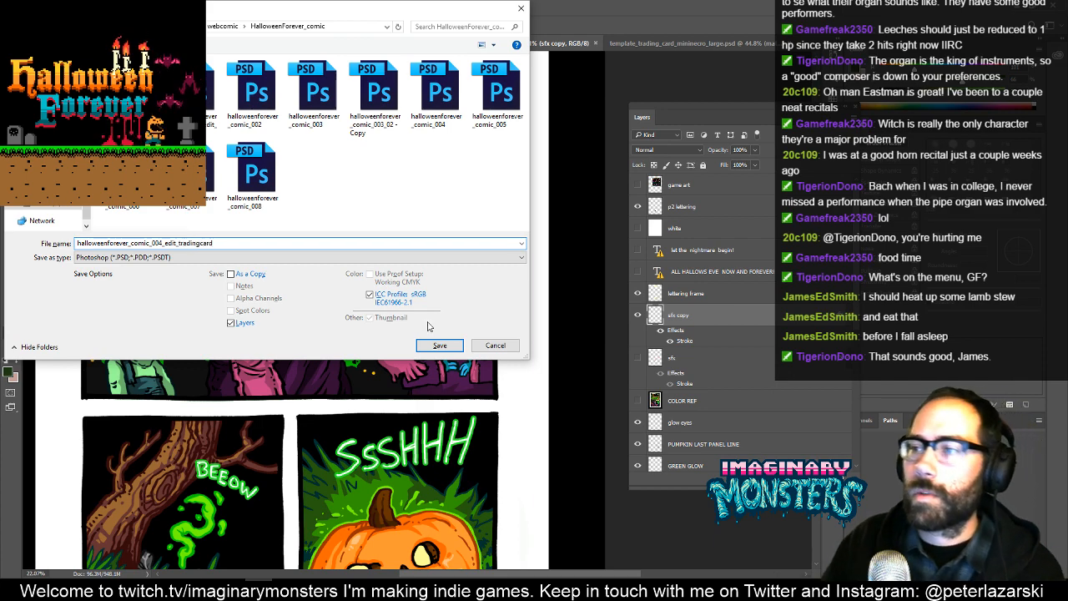
left_click(438, 345)
key("Return")
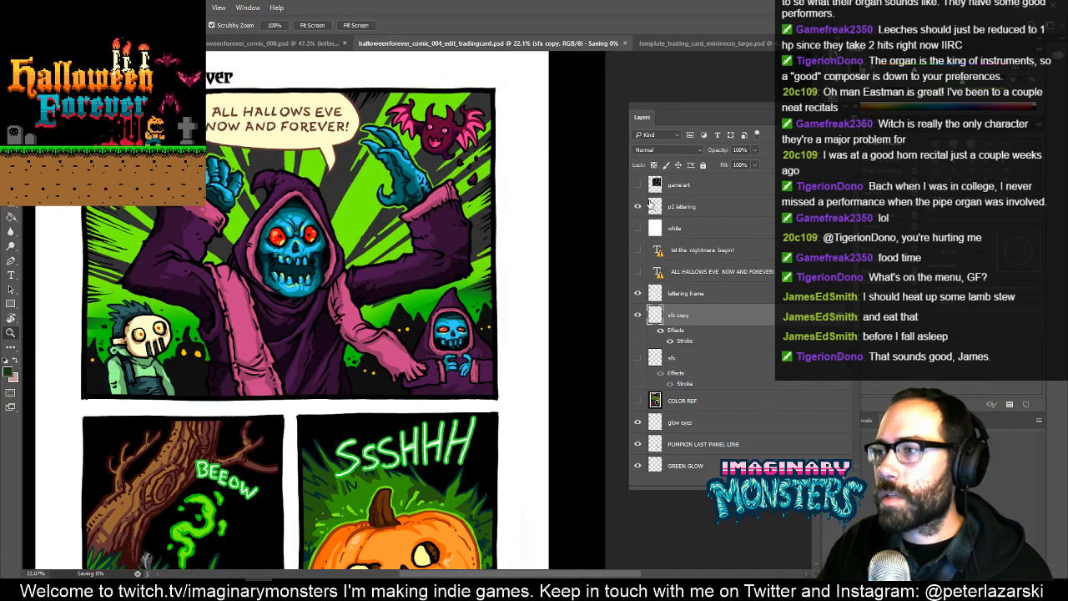
- Compare the top comic panel with and without the TOP PANEL MASK layer, and leave that layer hidden
left_click(476, 280, "ctrl")
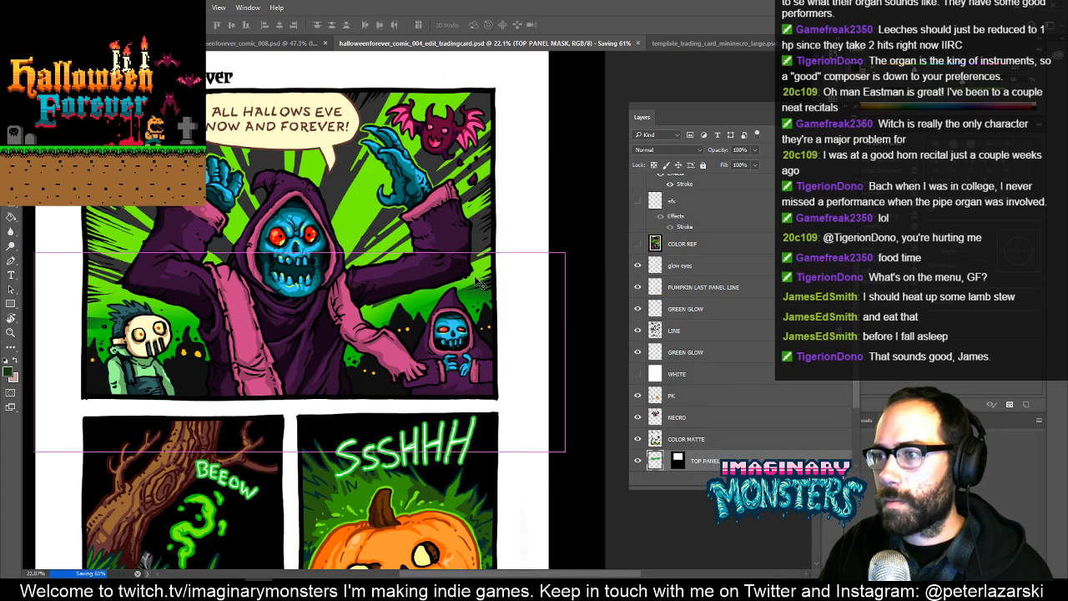
scroll(643, 455, "down", 2)
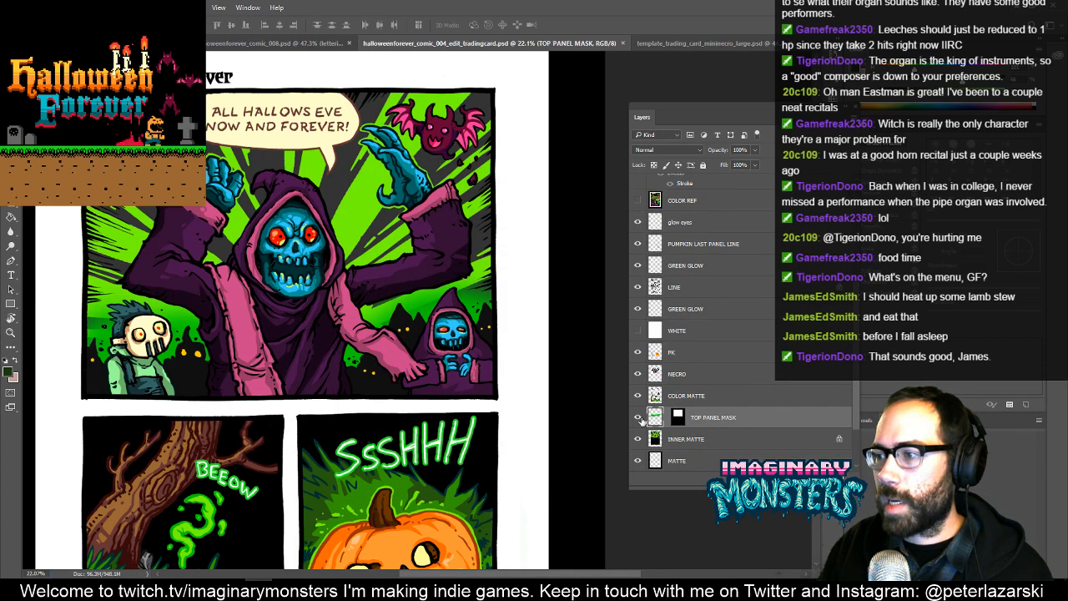
left_click(638, 417)
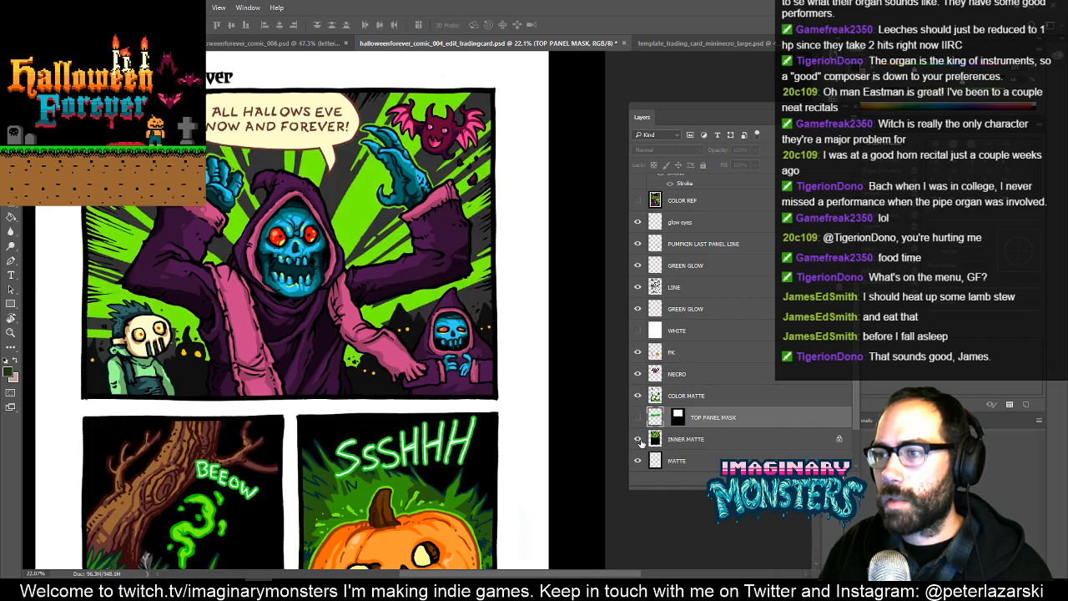
key("z")
left_click_drag(455, 301, 475, 287)
left_click(638, 417)
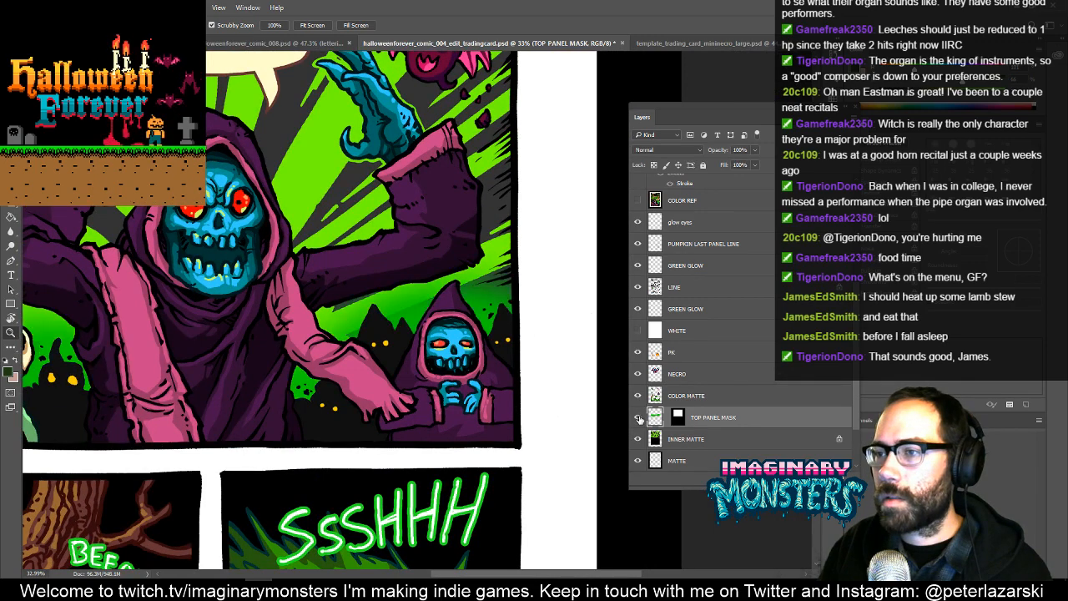
left_click(638, 417)
left_click(638, 417)
left_click(637, 417)
left_click(638, 417)
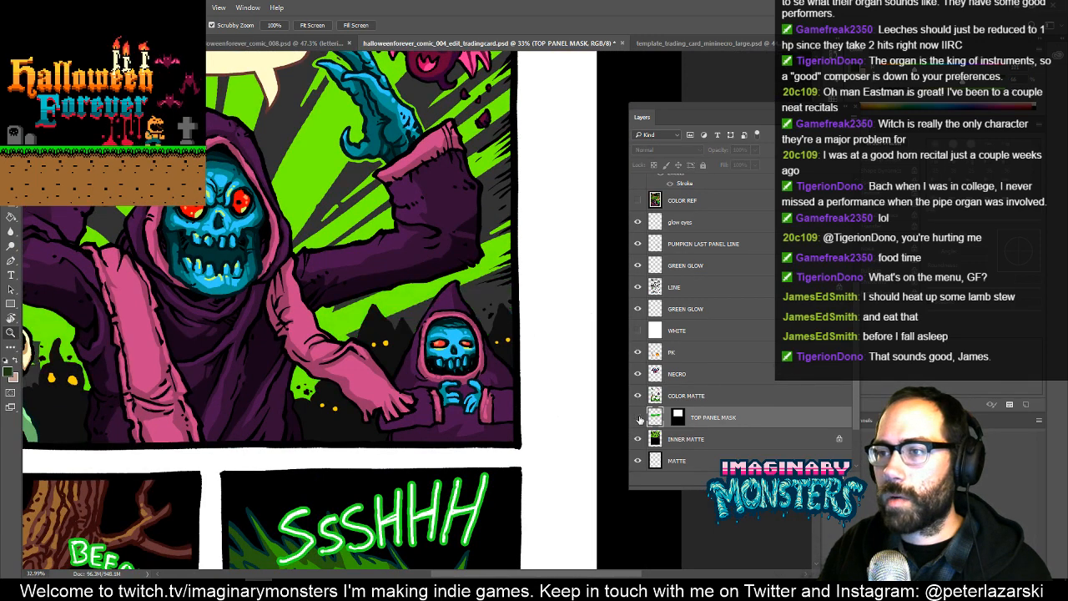
left_click(638, 418)
left_click_drag(373, 370, 428, 359)
left_click(637, 417)
- Replace Layer 2 in template_trading_card_mininecro_large.psd with a fresh copy of the small skeleton's panel area, and hide Layer 1 and line
left_click_drag(230, 286, 619, 459)
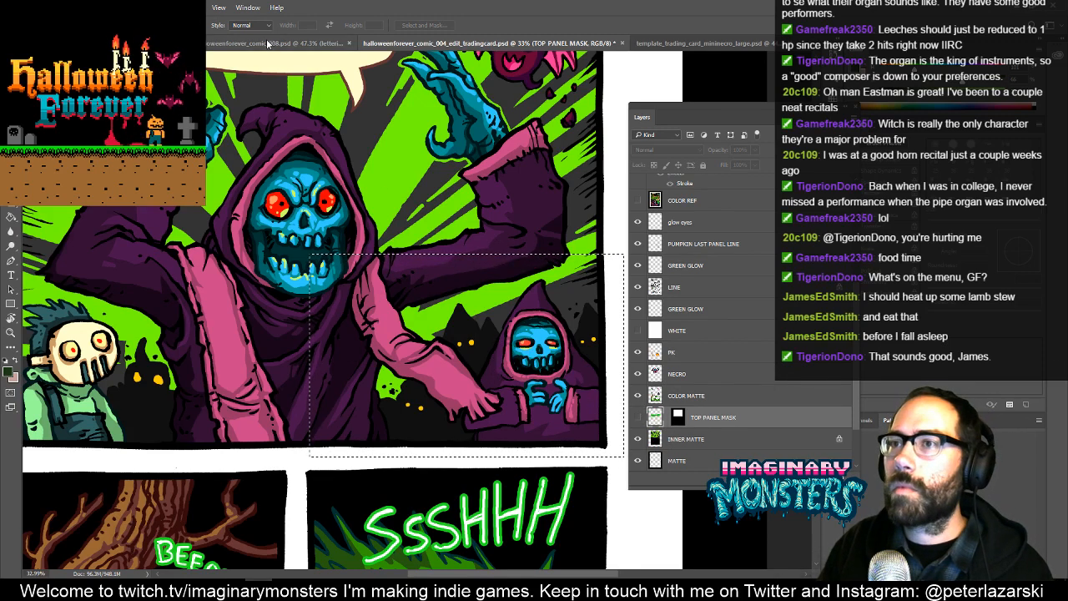
left_click(666, 45)
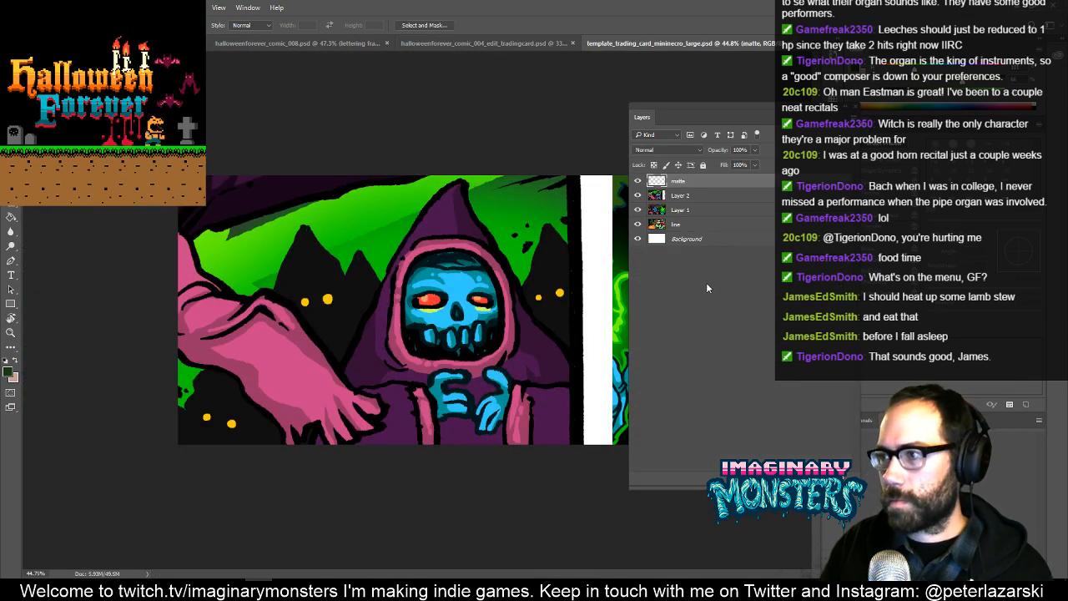
left_click(670, 197)
key("Delete")
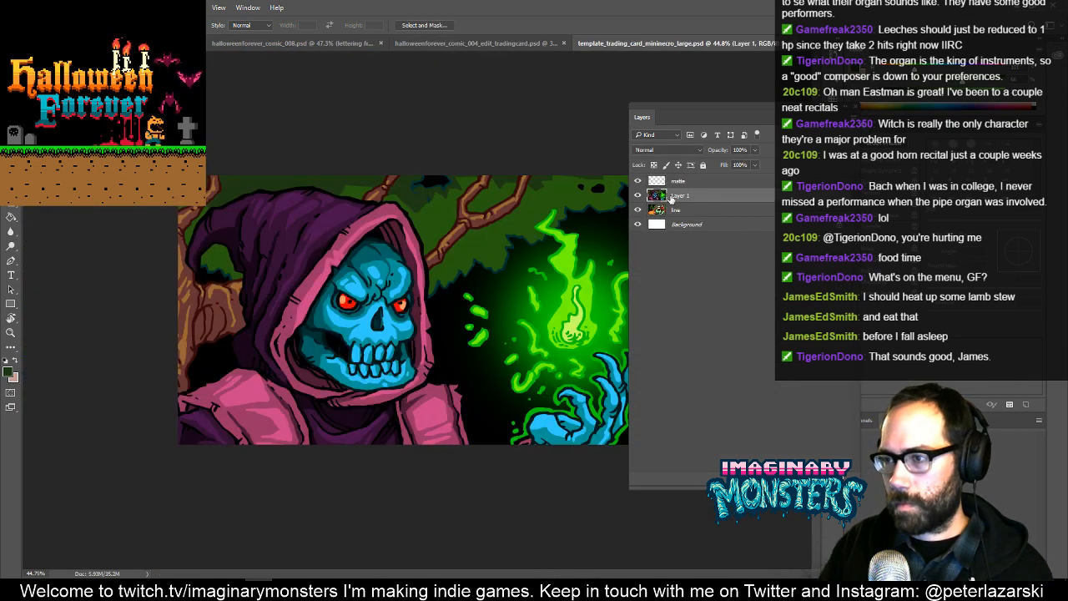
left_click(637, 196)
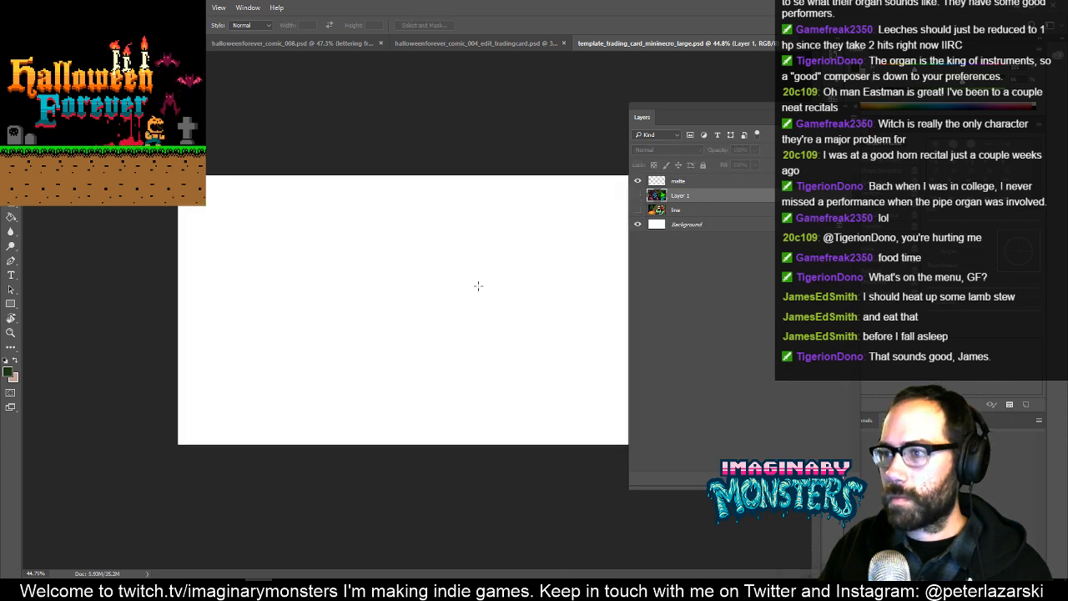
key("ctrl+v")
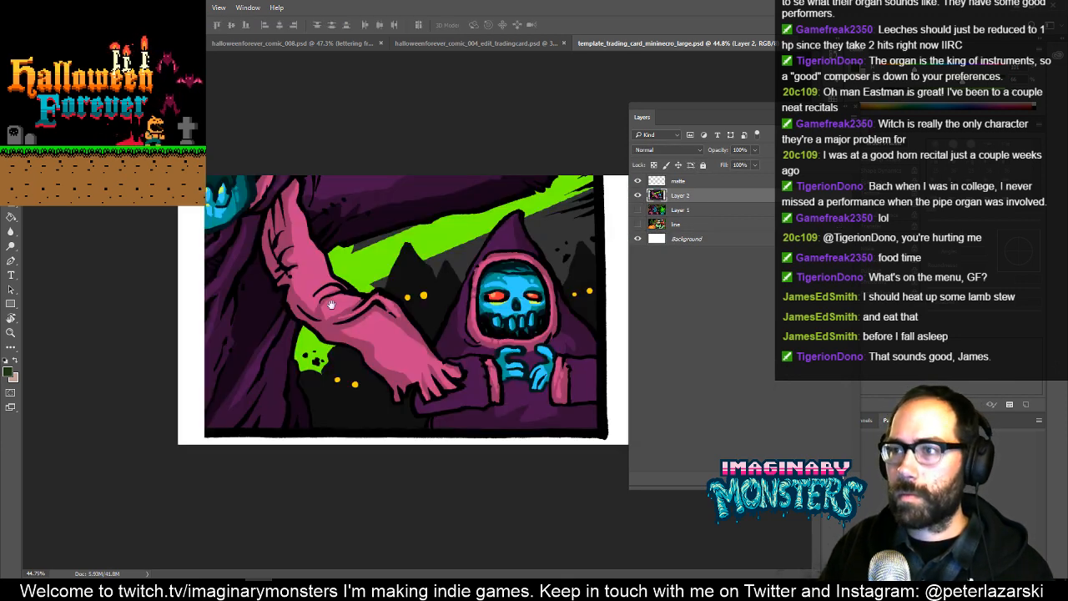
- Scale the pasted art up to about 143%, position the small skeleton near the middle of the canvas, and apply the transform
key("f")
left_click_drag(327, 288, 179, 283)
key("ctrl+t")
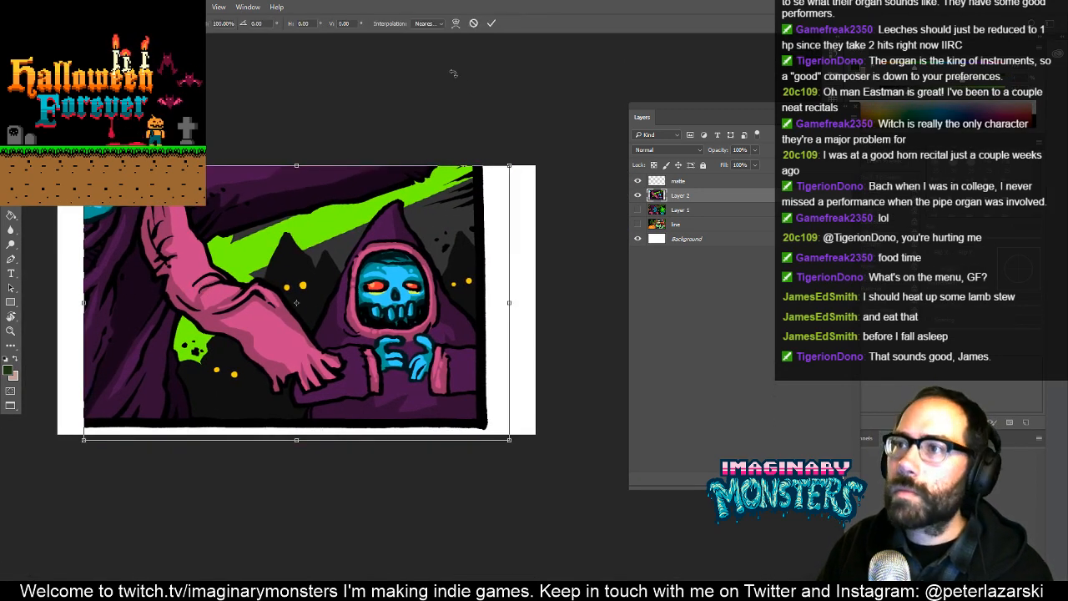
left_click_drag(511, 165, 608, 114)
mouse_move(495, 201)
left_mouse_down()
mouse_move(432, 240)
mouse_move(408, 233)
mouse_move(474, 235)
mouse_move(481, 191)
mouse_move(482, 208)
left_mouse_up()
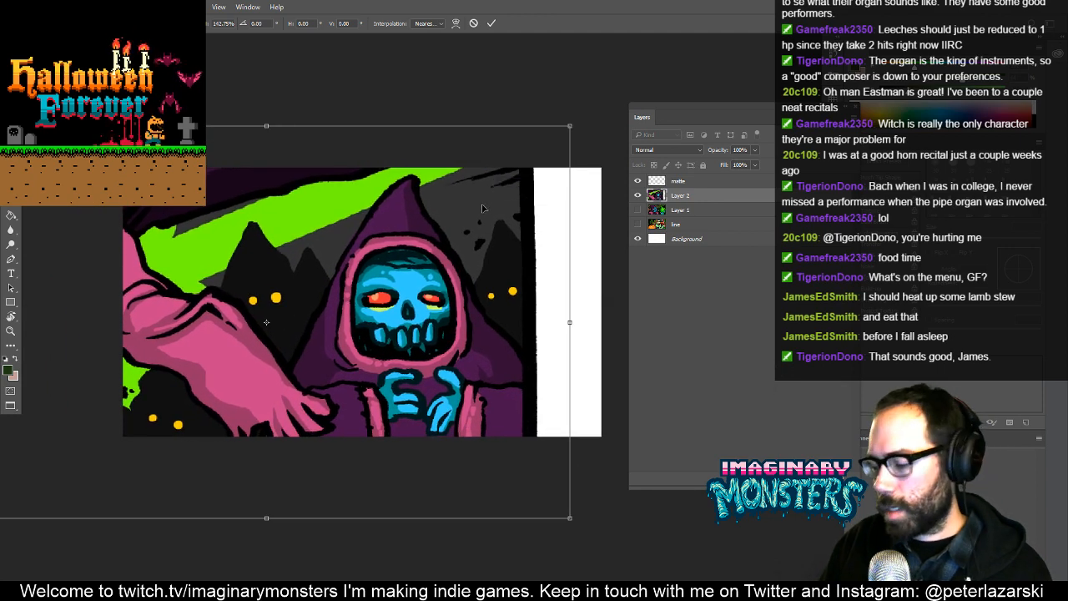
key("Return")
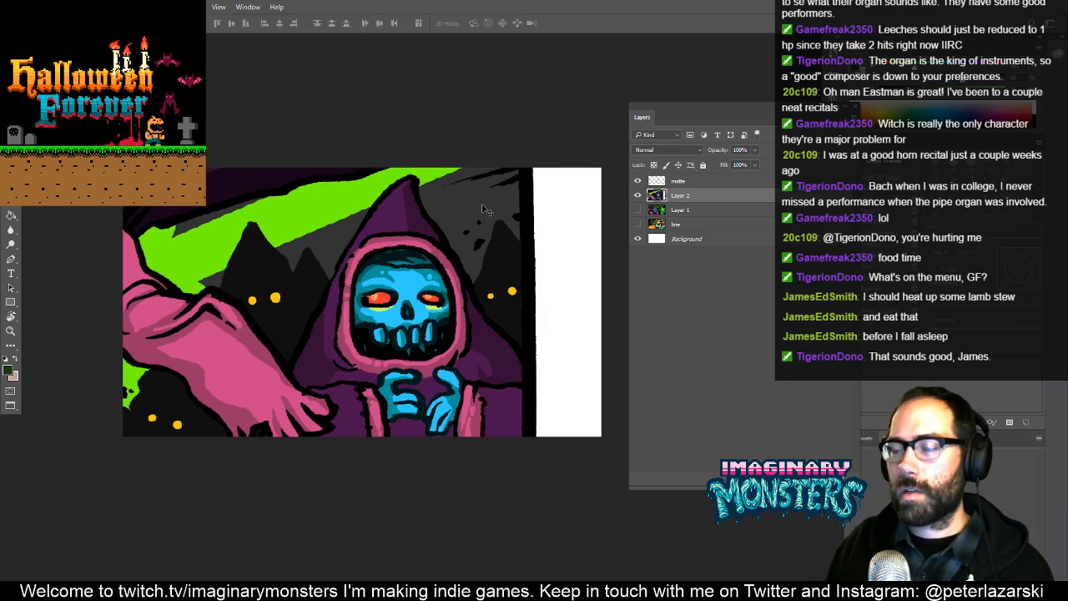
- Draw a black mountain ridge line from the existing peak across the panel border and the white area to the canvas edge
left_click_drag(494, 298, 457, 316)
key("z")
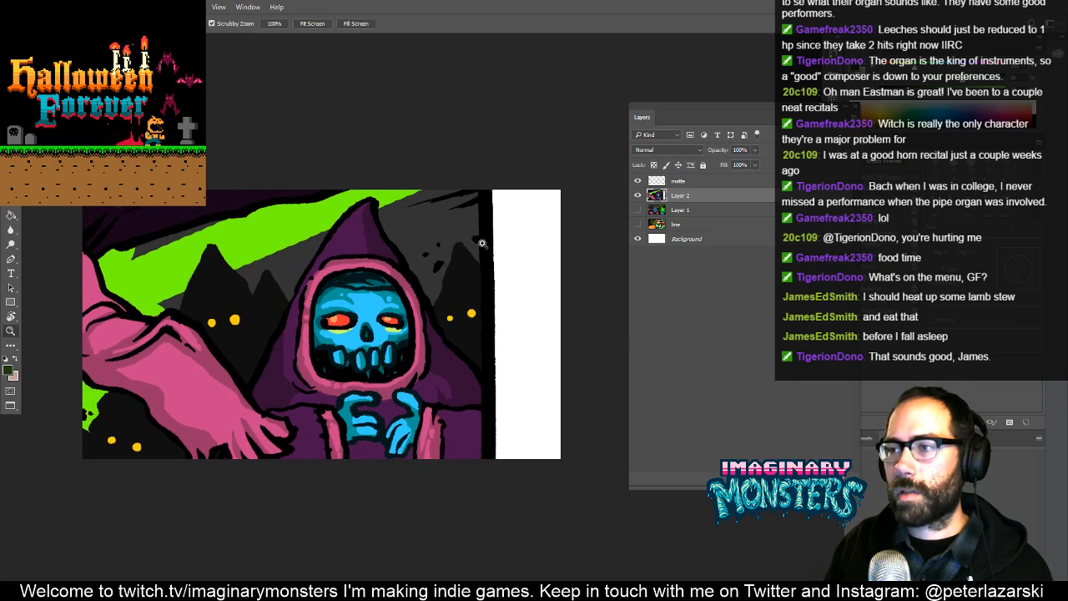
left_click_drag(482, 244, 494, 265)
left_click(494, 264)
left_click(493, 276)
left_click_drag(476, 301, 397, 304)
key("b")
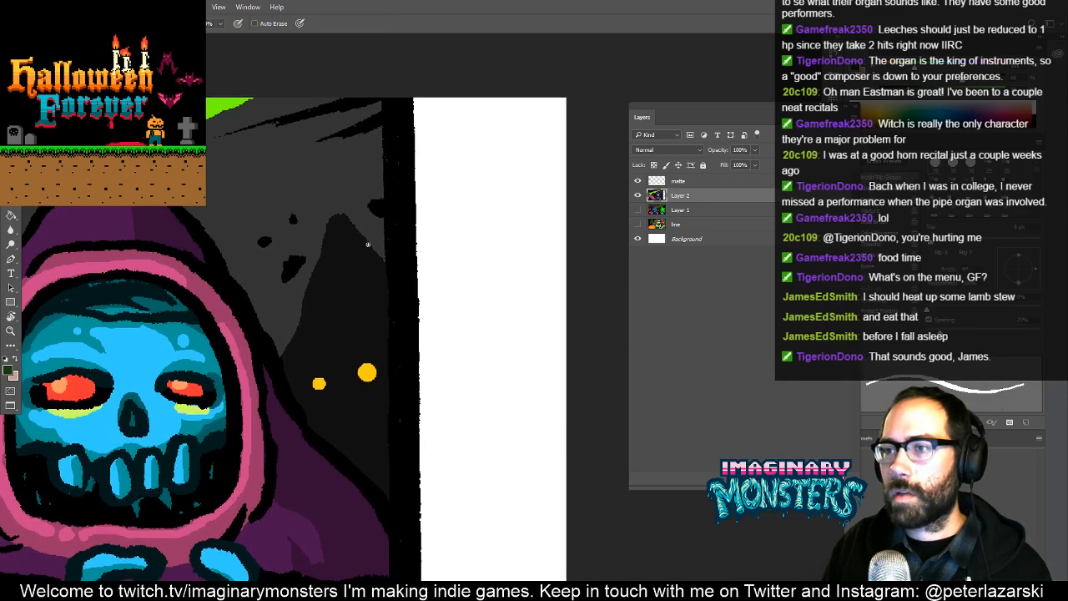
key("z")
left_click(402, 285)
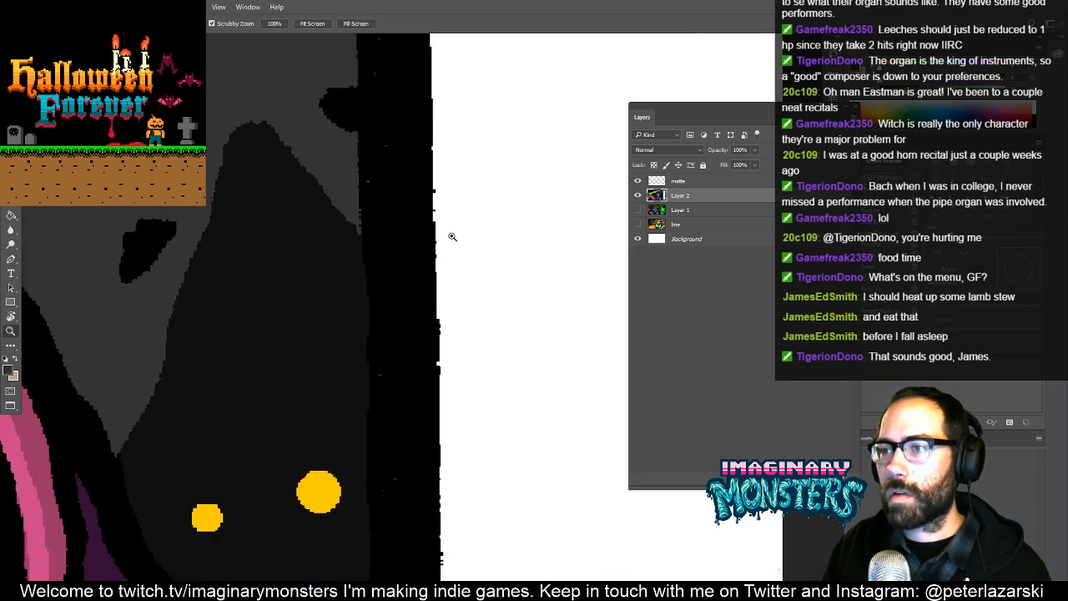
key("v")
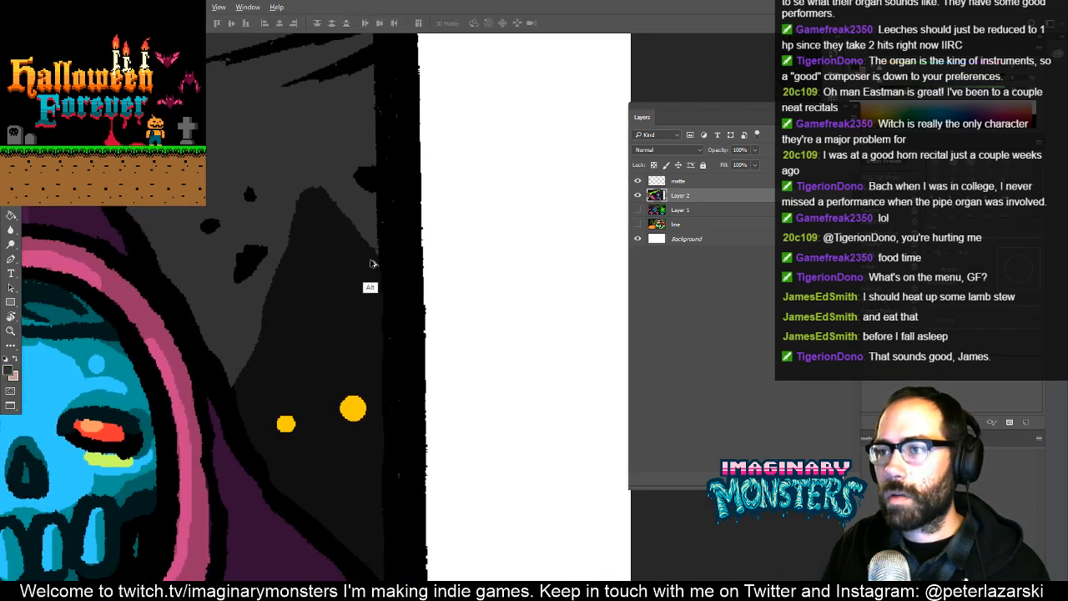
key("b")
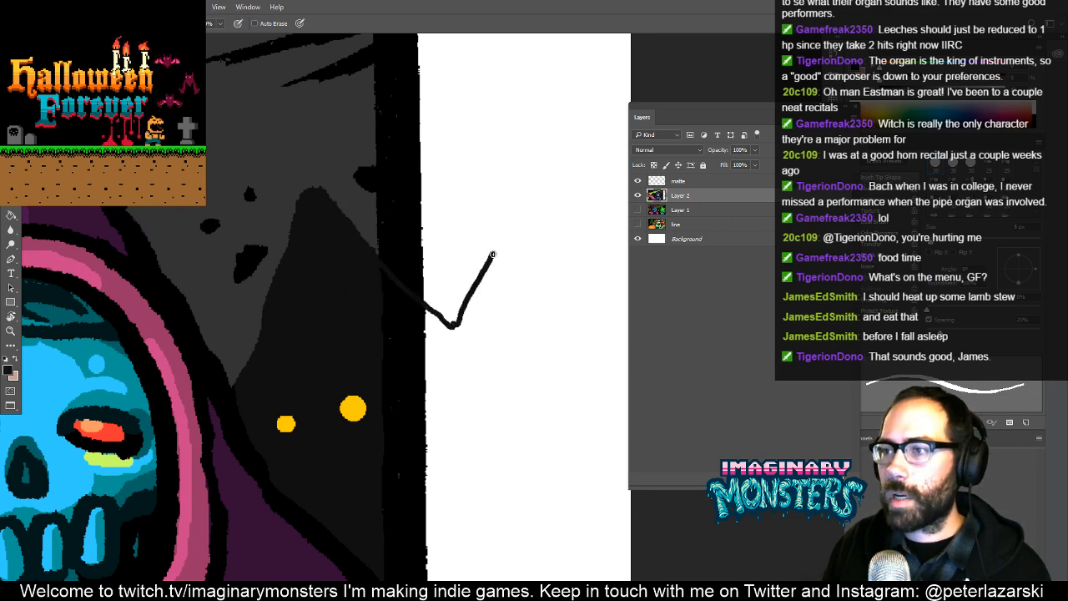
left_click_drag(523, 272, 627, 369)
- Fill the border and white areas around the new ridge line with the background's dark sky and mountain colours
key("z")
left_click(577, 442, "alt")
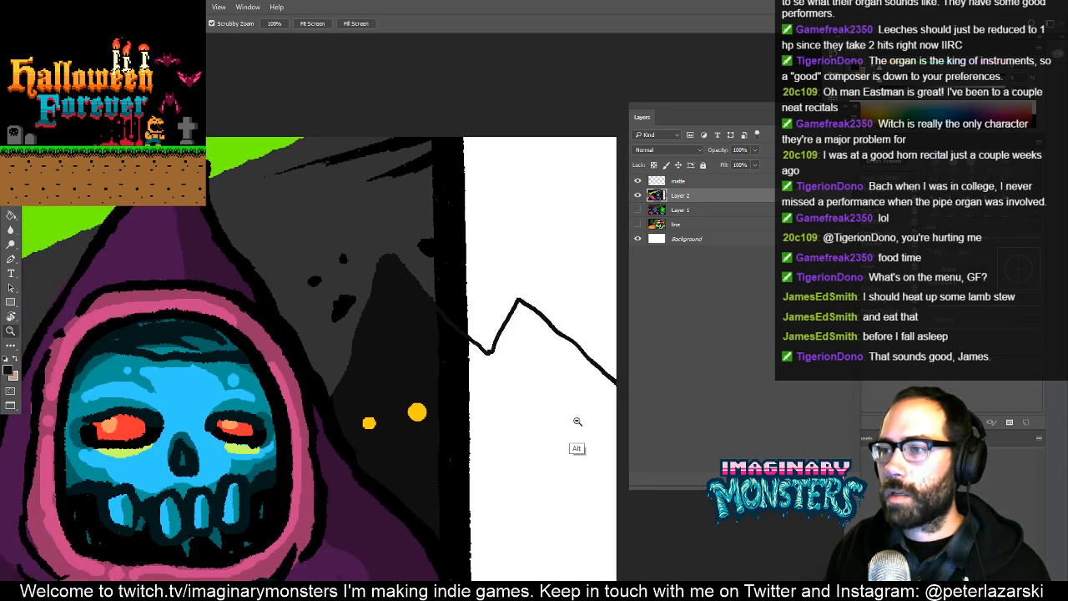
left_click(558, 415, "alt")
left_click_drag(519, 407, 429, 430)
mouse_move(441, 350)
left_mouse_down()
mouse_move(561, 259)
mouse_move(617, 242)
left_mouse_up()
key("g")
left_click(365, 298, "alt")
left_click(400, 317)
- Draw two black lines down across the large pink hand from the small skeleton's robe edge and fill the gap between them with black
left_click_drag(417, 317, 456, 223)
left_click_drag(344, 367, 366, 341)
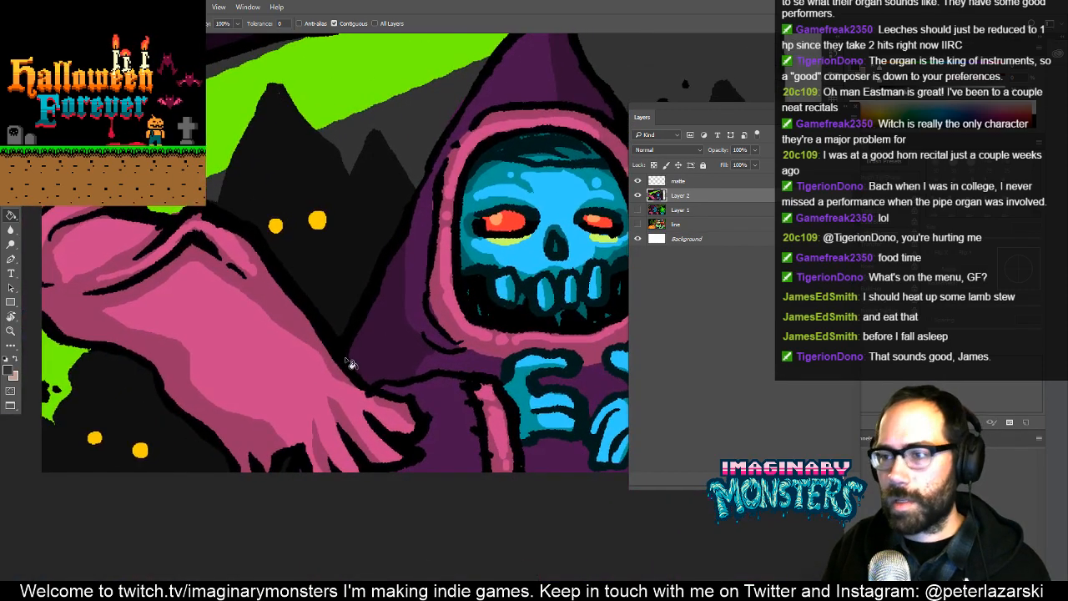
key("b")
scroll(343, 353, "up", 2)
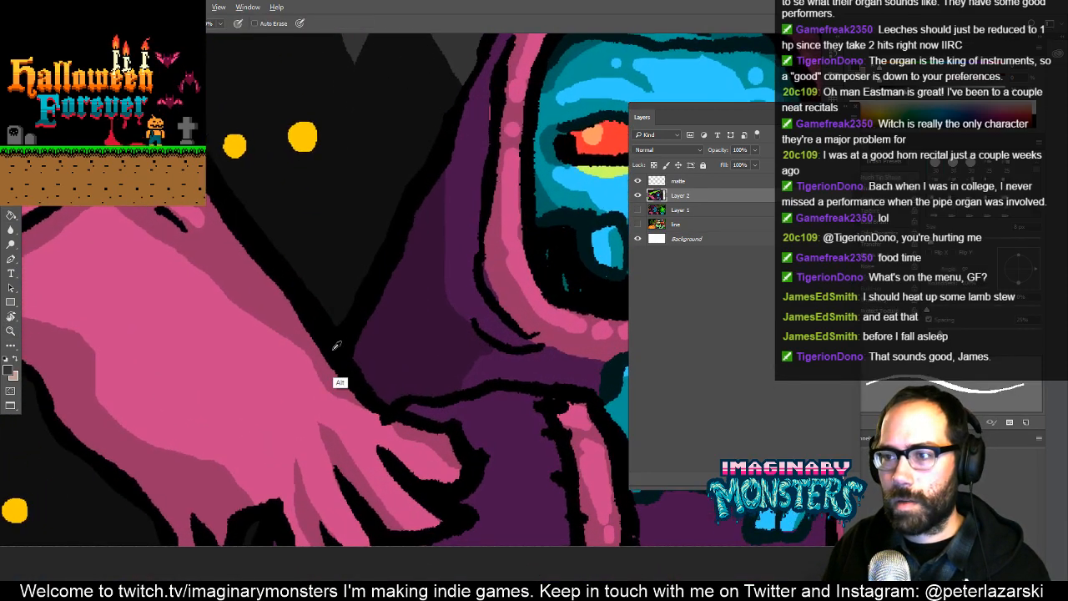
left_click(336, 345, "alt")
mouse_move(305, 386)
left_mouse_down()
mouse_move(372, 282)
mouse_move(378, 294)
mouse_move(335, 408)
left_mouse_up()
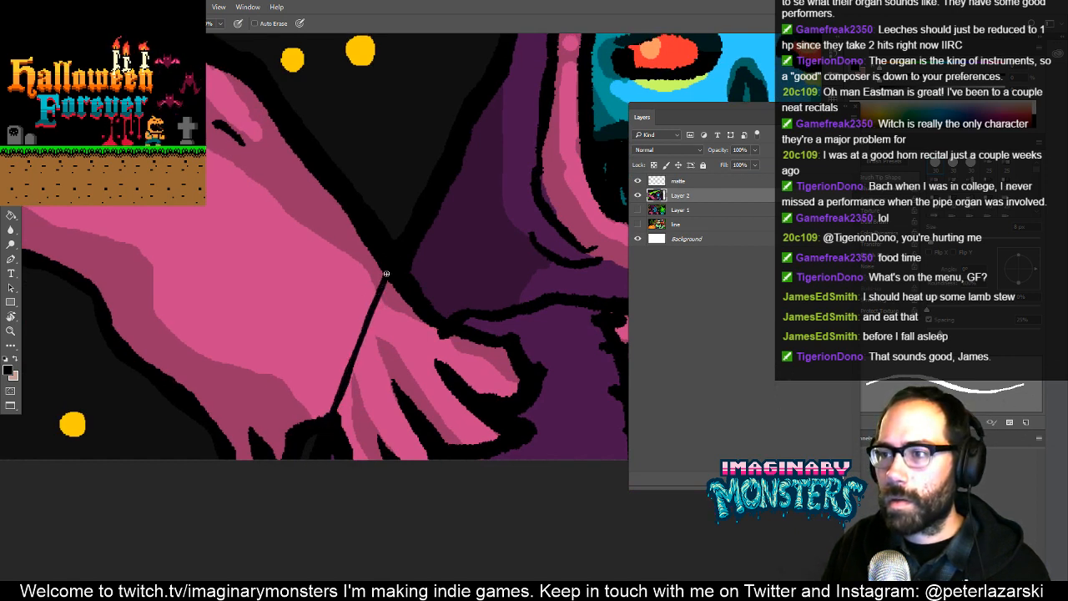
left_click_drag(395, 293, 357, 389)
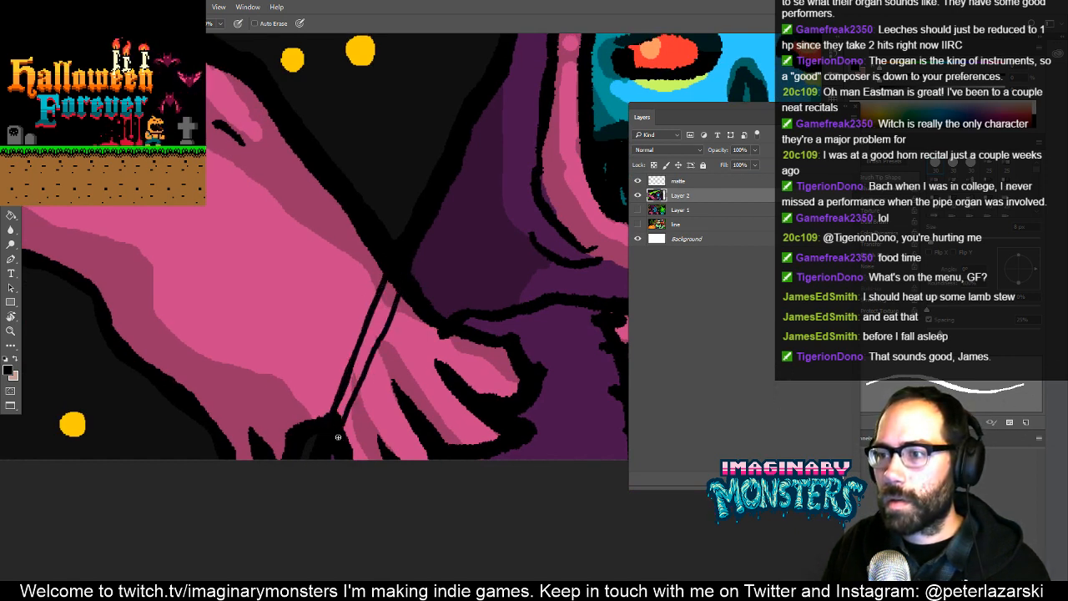
key("g")
left_click(351, 398)
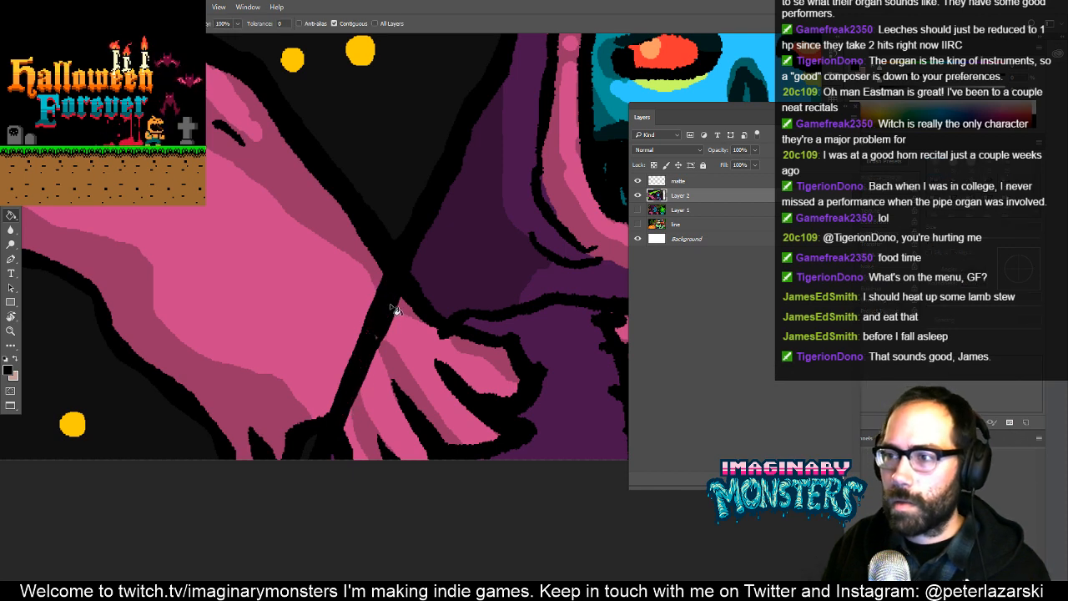
- Outline and fill the pink area between the black robe edge line and the sleeve with the robe's dark purple
key("b")
left_click_drag(366, 342, 319, 374)
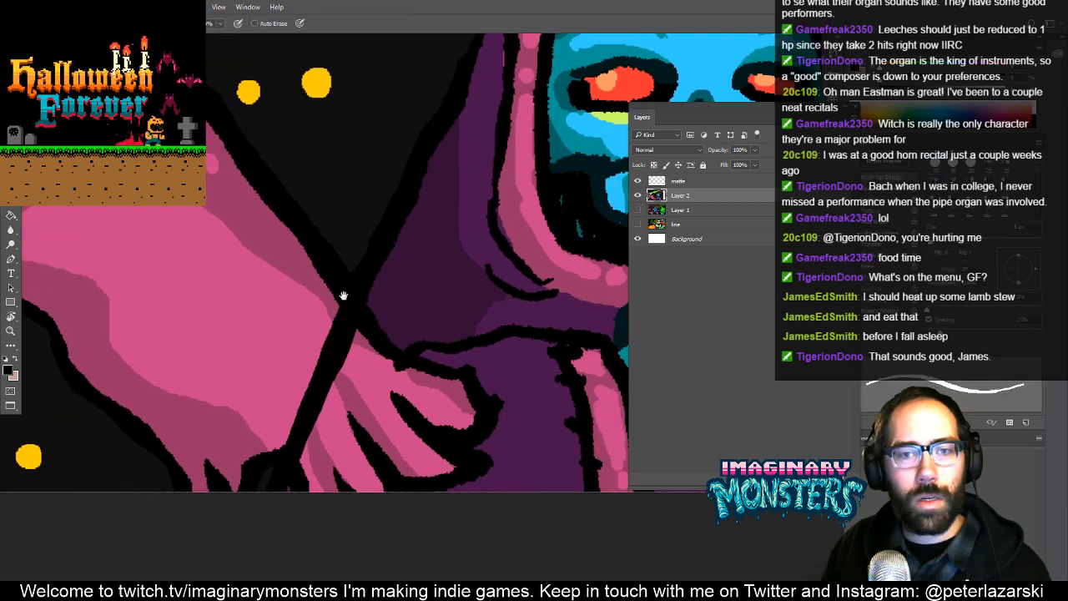
left_click_drag(419, 359, 453, 331)
left_click(400, 332, "alt")
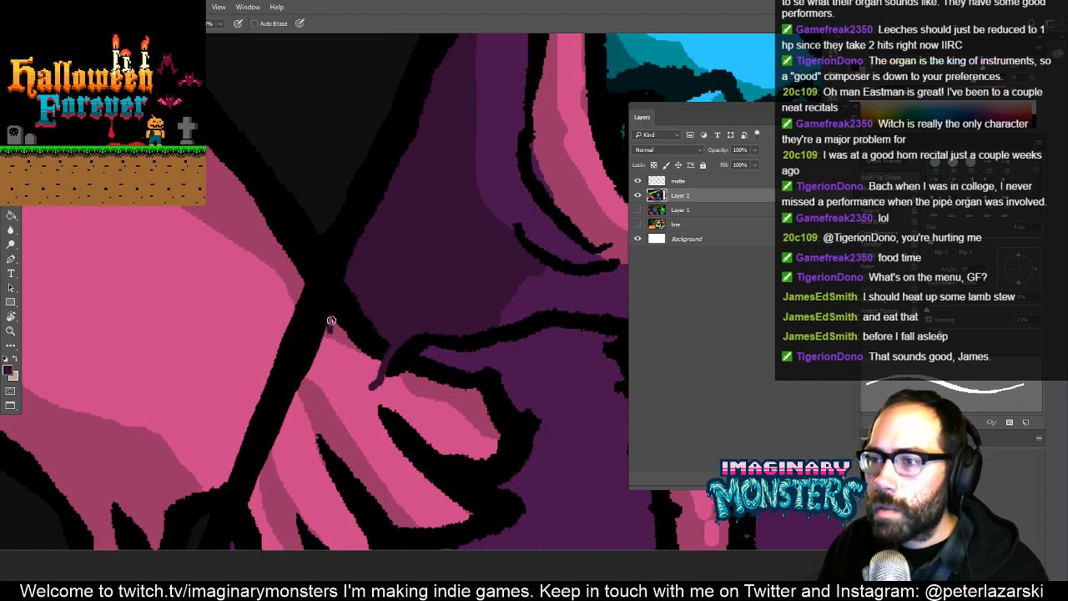
key("g")
left_click(358, 324)
left_click_drag(355, 384, 287, 304)
- Paint purple across the gap in the sleeve outline and fill the pink fingers beside it with the robe's medium purple
key("b")
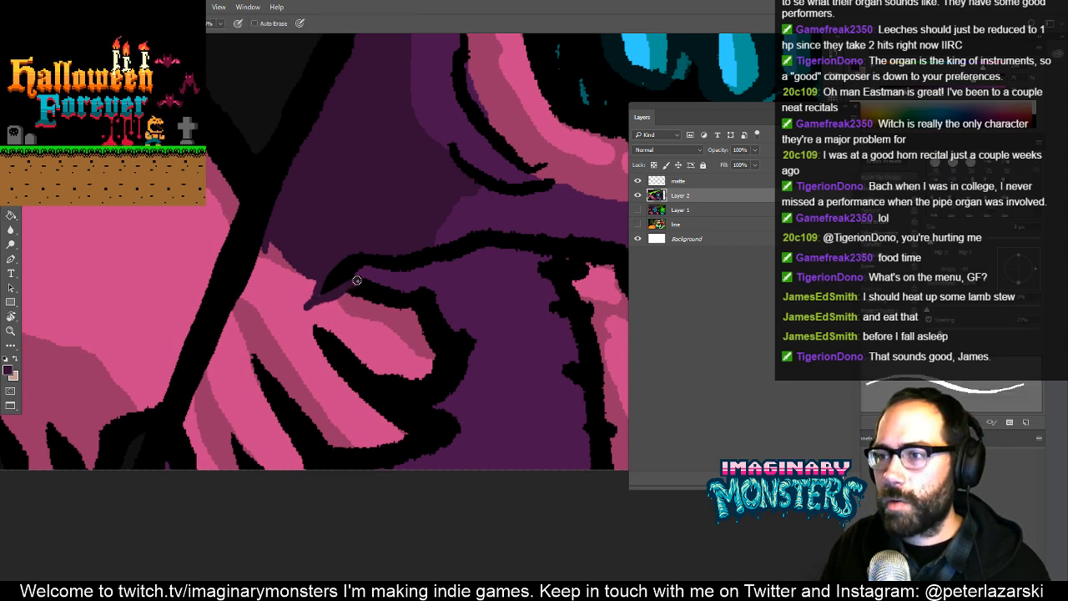
scroll(365, 275, "up", 2)
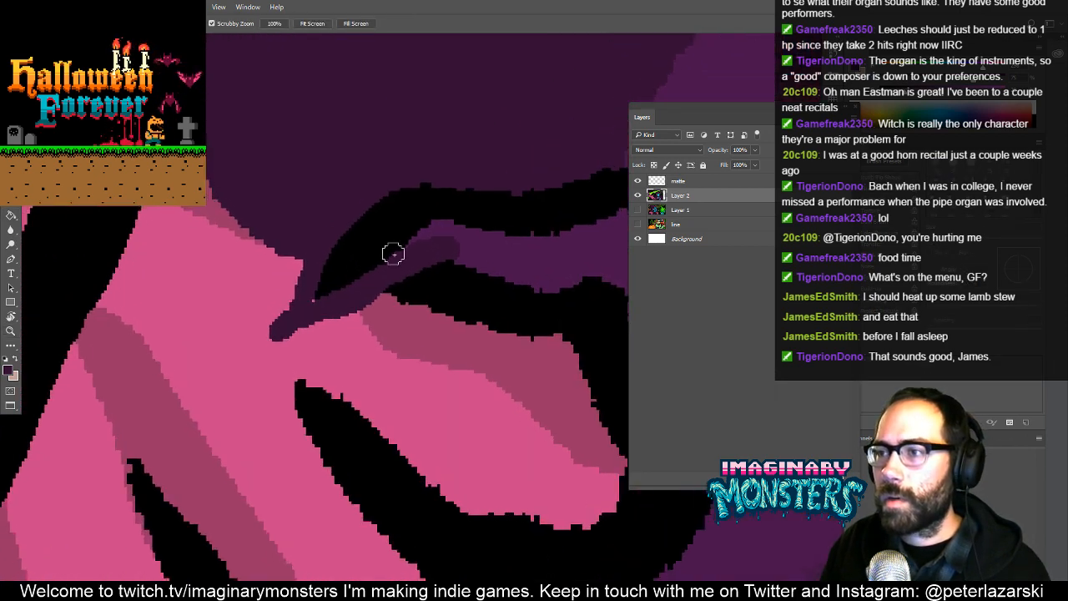
mouse_move(420, 259)
left_mouse_down()
mouse_move(414, 248)
mouse_move(274, 346)
mouse_move(415, 277)
mouse_move(291, 317)
mouse_move(287, 329)
left_mouse_up()
key("g")
left_click(441, 351)
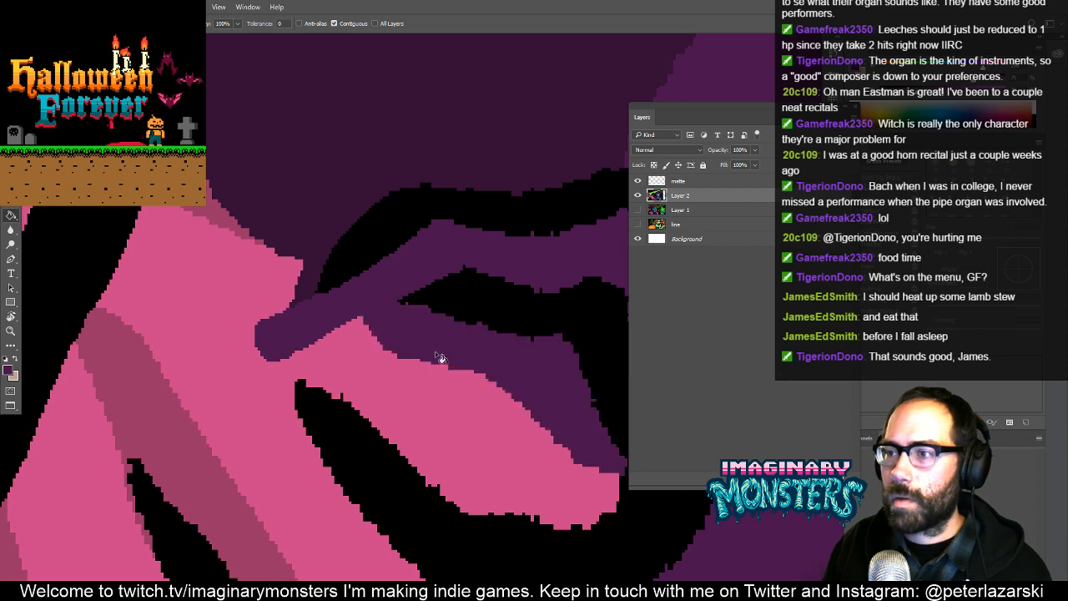
left_click(410, 438)
left_click_drag(418, 431, 352, 446)
left_click(353, 445, "alt")
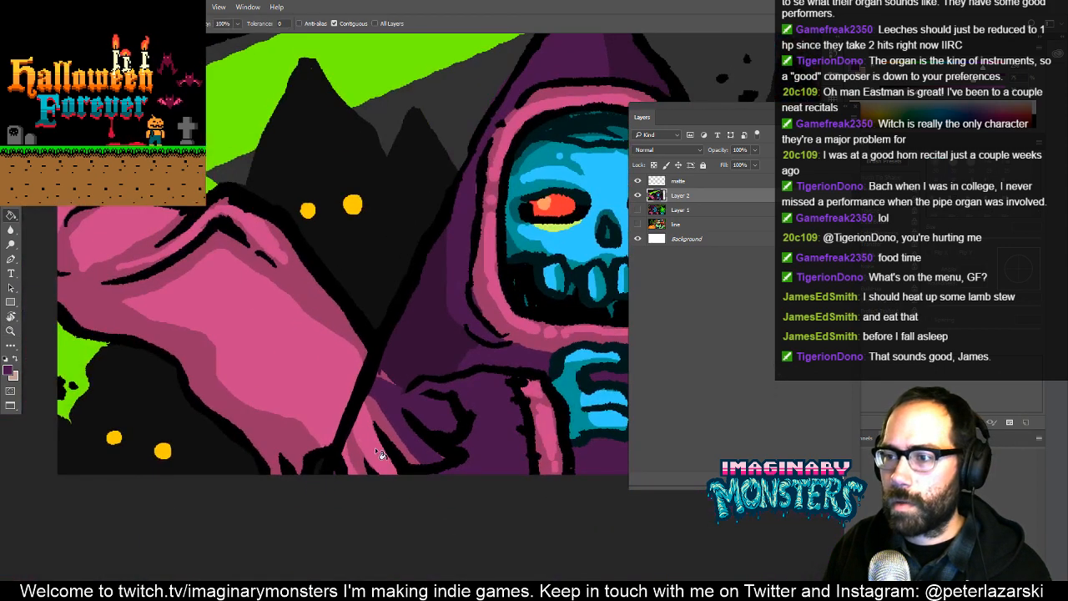
left_click(364, 465)
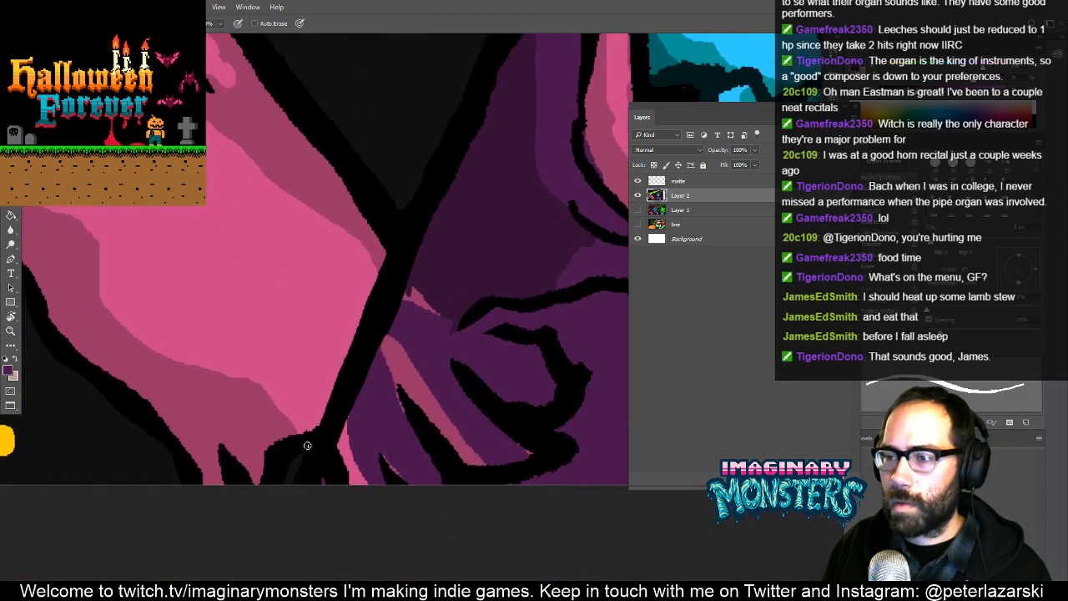
- Paint the mountain's near-black colour with a larger brush over the pink hand along the outer side of the black robe line
left_click_drag(248, 450, 325, 435)
left_click(216, 467, "alt")
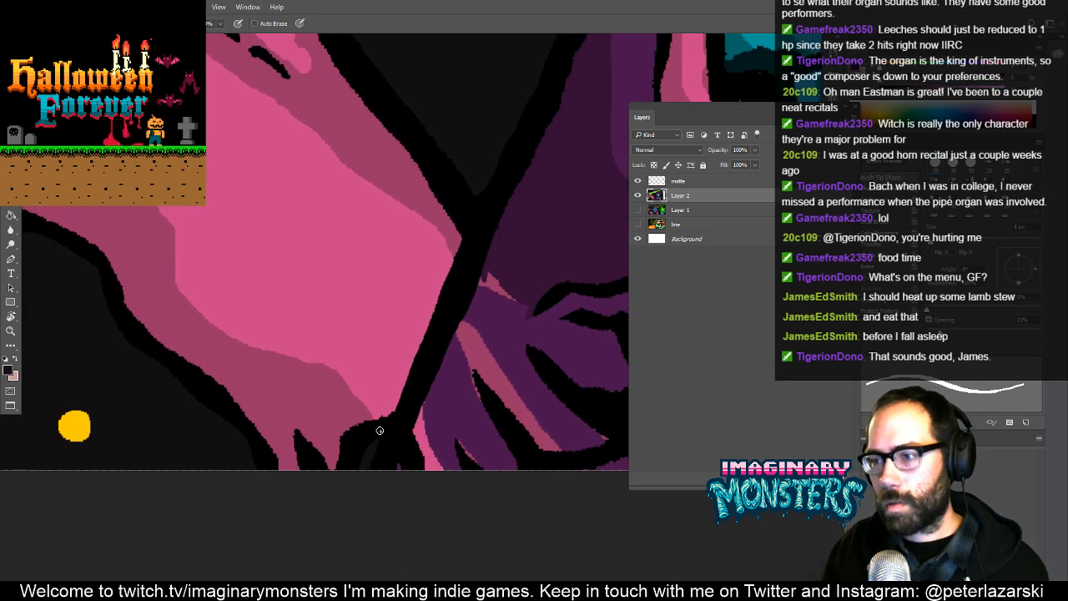
key("bracketright")
key("bracketright")
key("bracketright")
left_click(379, 424)
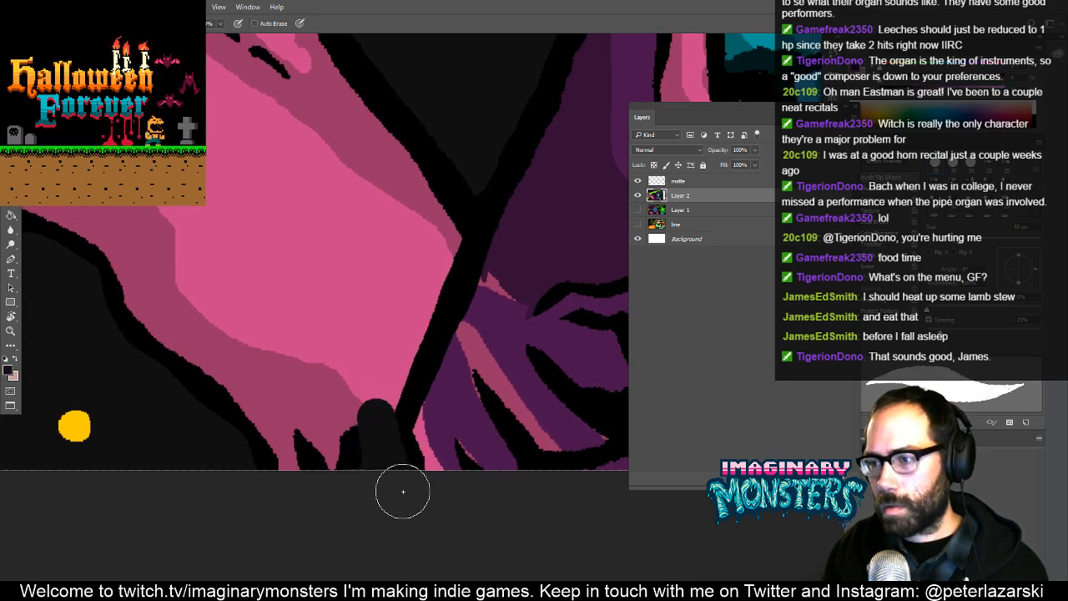
left_click_drag(380, 420, 375, 378)
mouse_move(430, 174)
left_mouse_down()
mouse_move(413, 238)
mouse_move(342, 345)
mouse_move(320, 450)
mouse_move(351, 371)
mouse_move(320, 457)
mouse_move(353, 353)
left_mouse_up()
key("space")
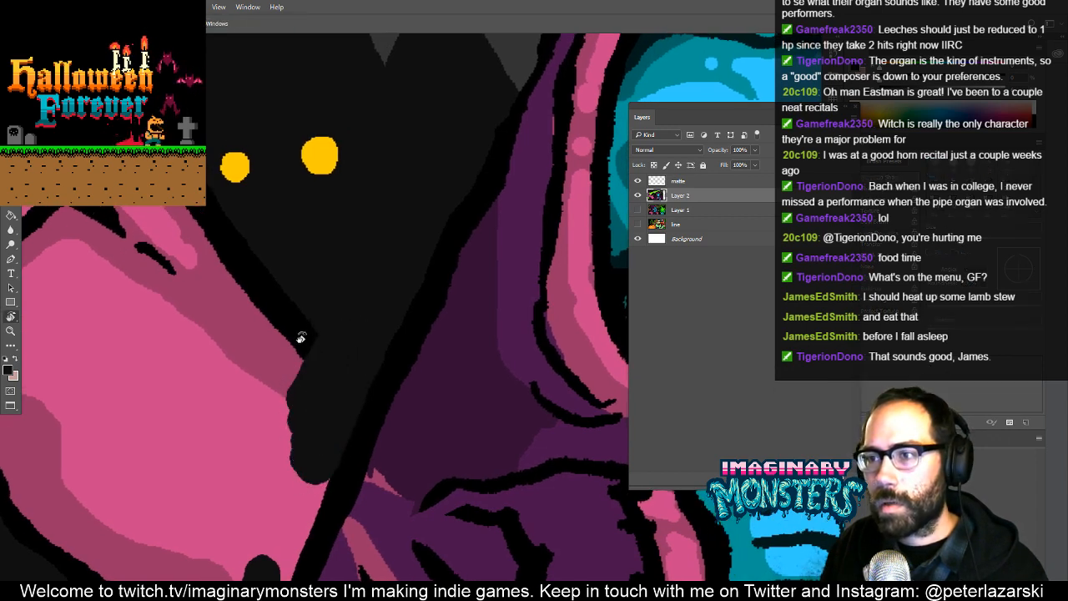
key("t")
left_click_drag(279, 335, 476, 423)
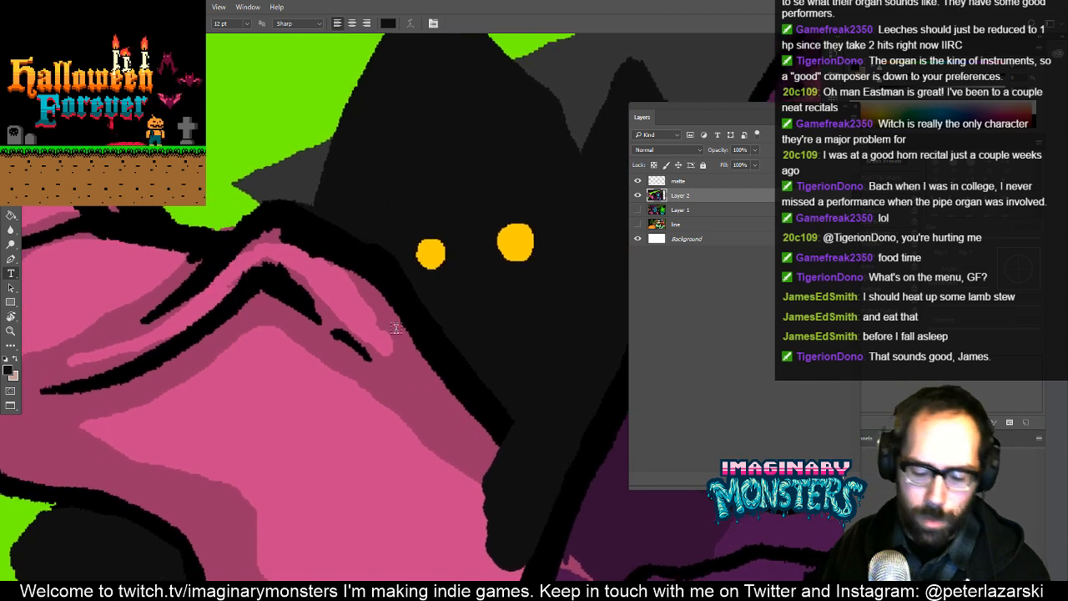
key("ctrl+space")
left_click_drag(400, 374, 421, 414)
key("v")
left_click_drag(487, 381, 489, 425)
key("ctrl+z")
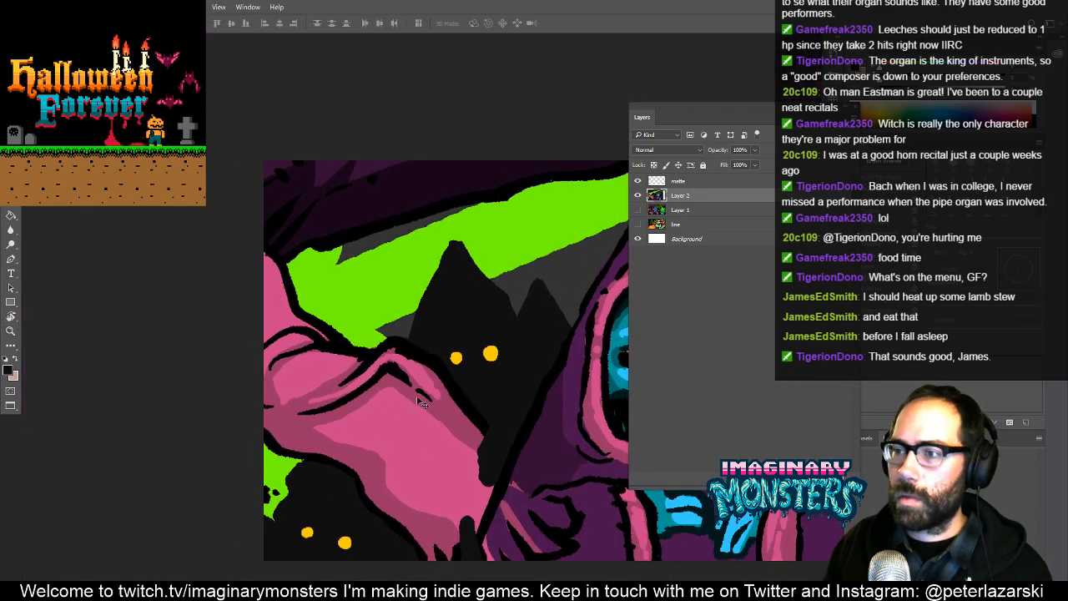
- Draw bright green boundary strokes across the dark purple cape and above the pink sleeve in the canvas corner
mouse_move(400, 397)
left_mouse_down()
mouse_move(460, 312)
mouse_move(493, 308)
left_mouse_up()
key("ctrl+space")
key("b")
left_click(418, 262, "alt")
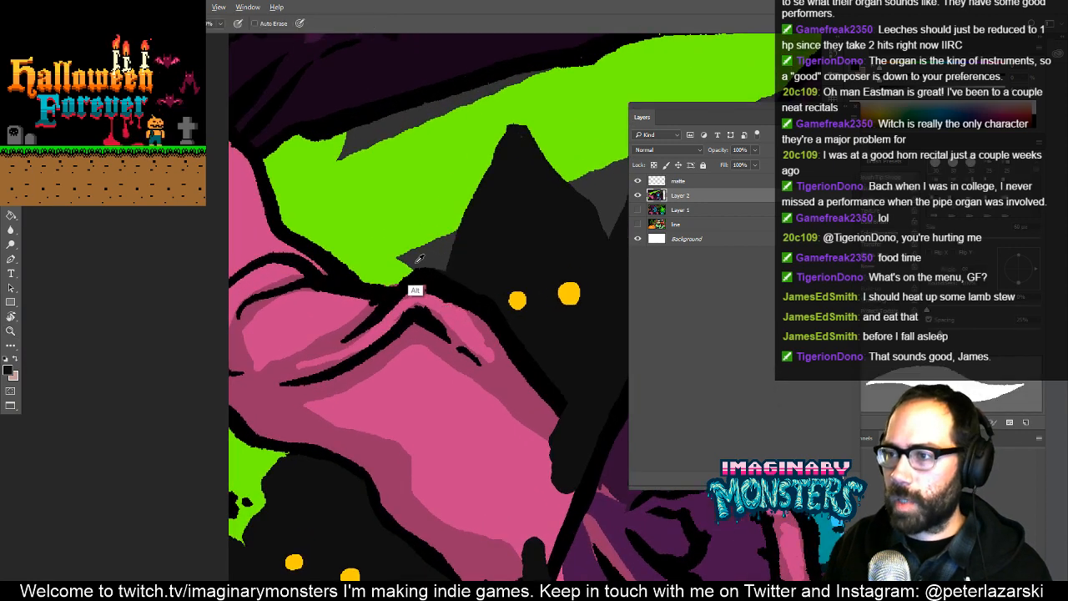
left_click_drag(426, 225, 276, 440)
left_click_drag(325, 462, 341, 457)
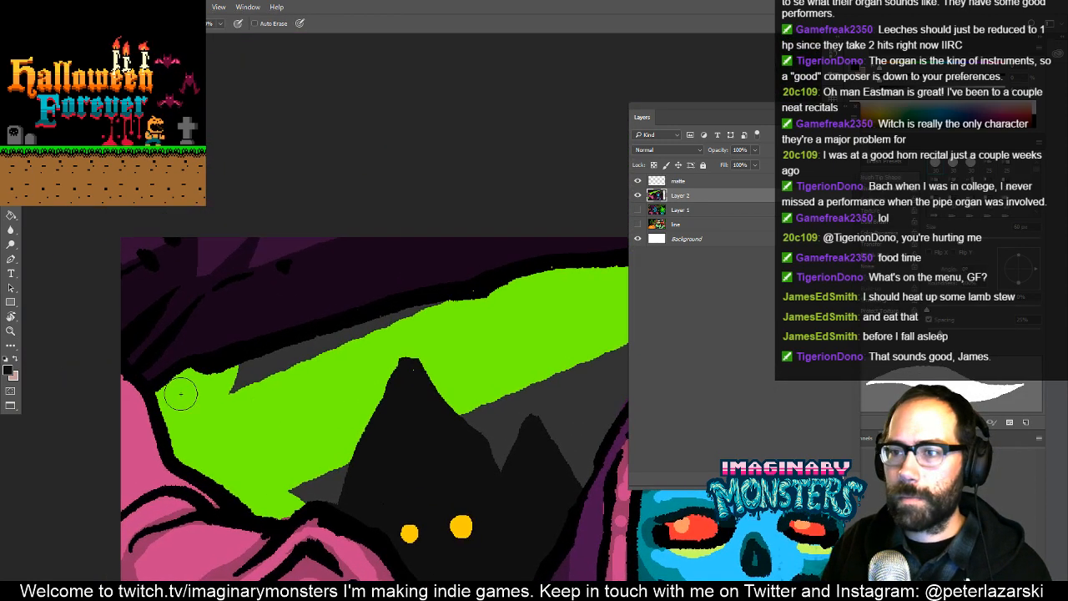
left_click(198, 376, "alt")
mouse_move(211, 402)
left_mouse_down()
mouse_move(276, 219)
mouse_move(221, 385)
left_mouse_up()
left_click_drag(189, 434, 138, 376)
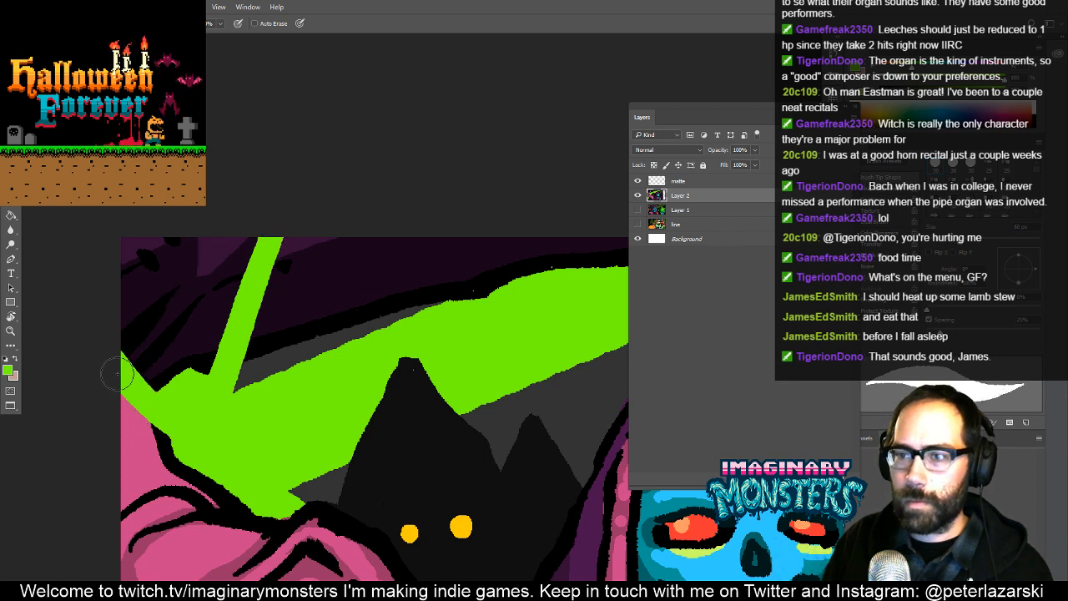
- Fill the enclosed cape corner and its black fold lines with the sky's green and paint over the leftover marks
key("g")
left_click(143, 283)
left_click(223, 281)
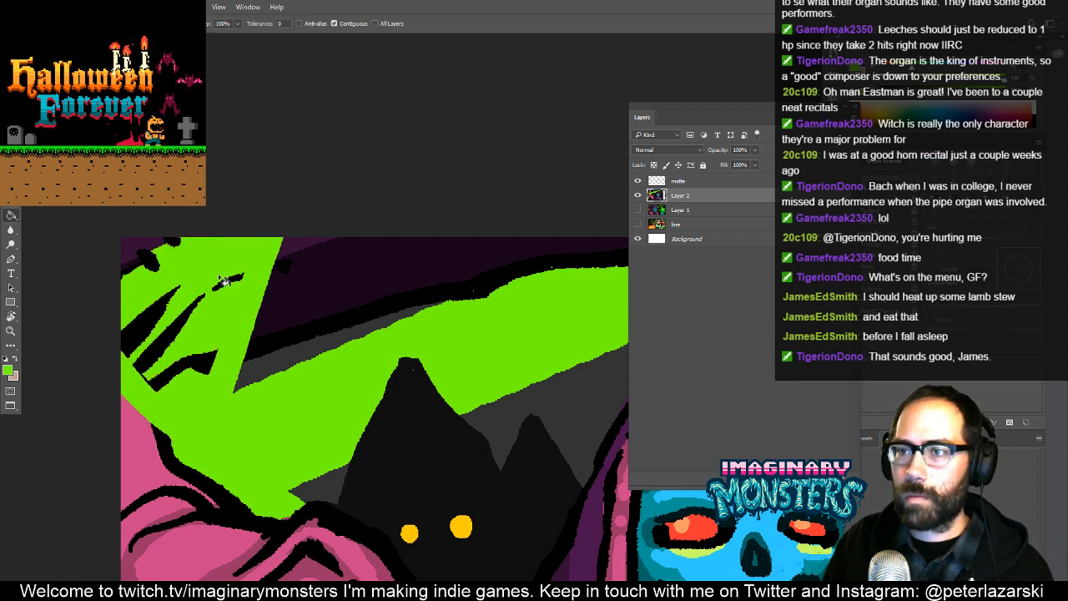
left_click(171, 330)
left_click(194, 363)
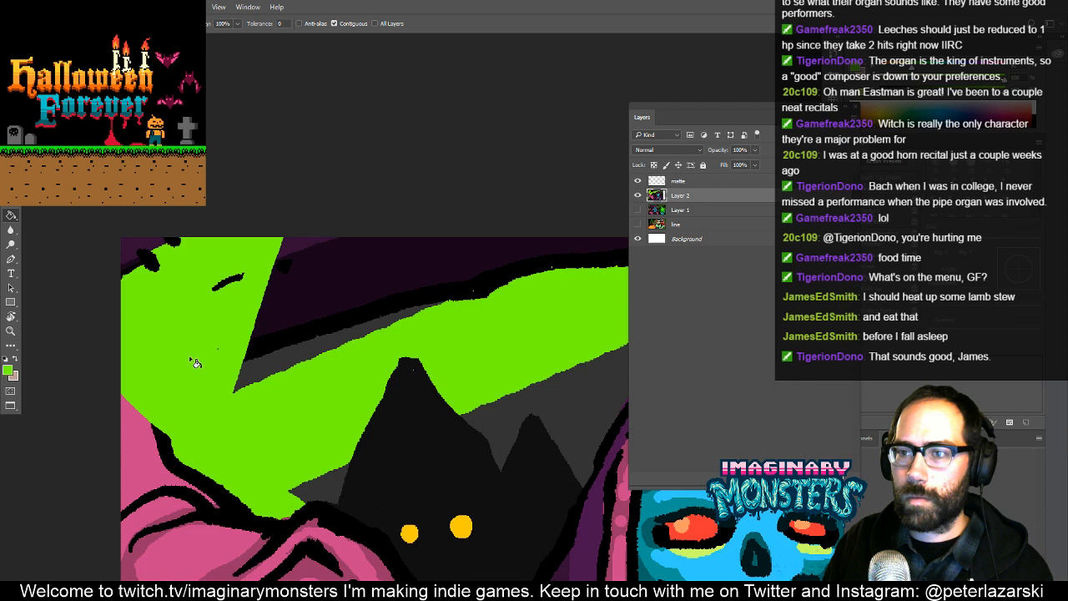
left_click(231, 289)
key("b")
left_click_drag(183, 223, 109, 286)
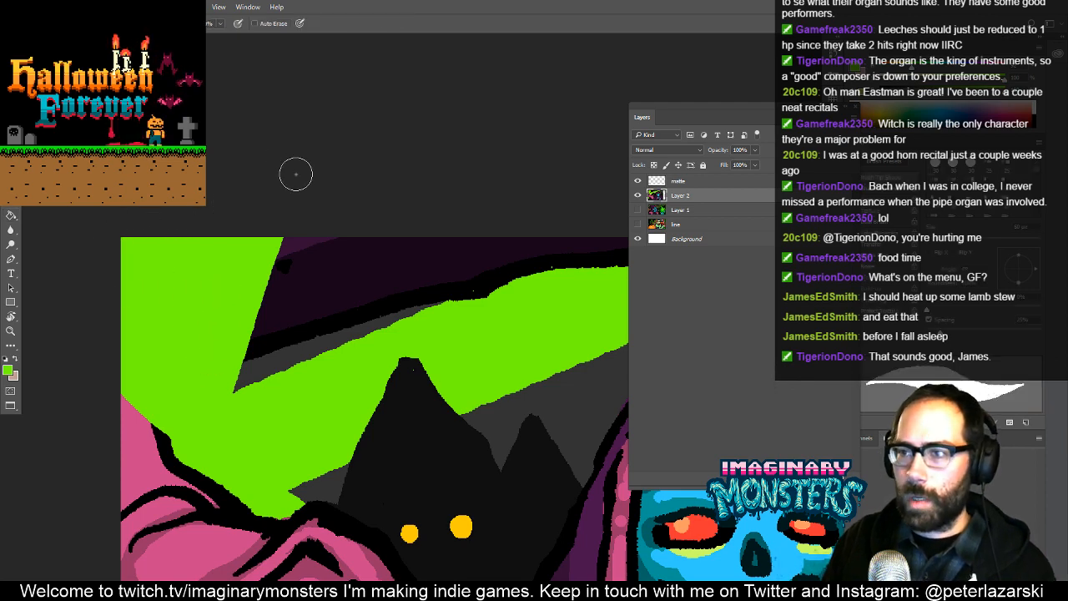
left_click_drag(346, 291, 207, 317)
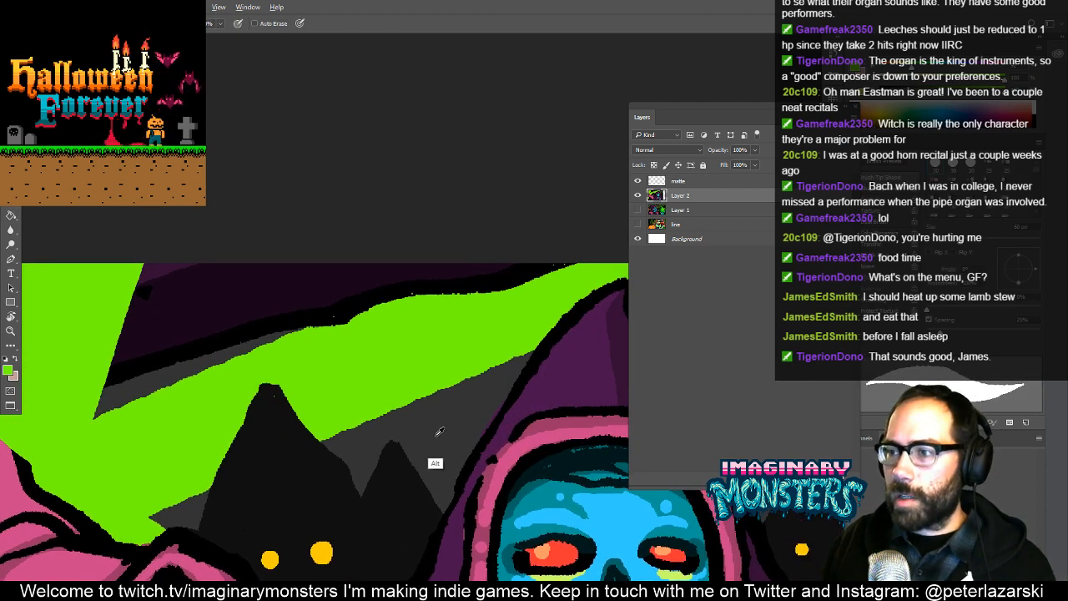
key("t")
left_click(161, 271)
key("Escape")
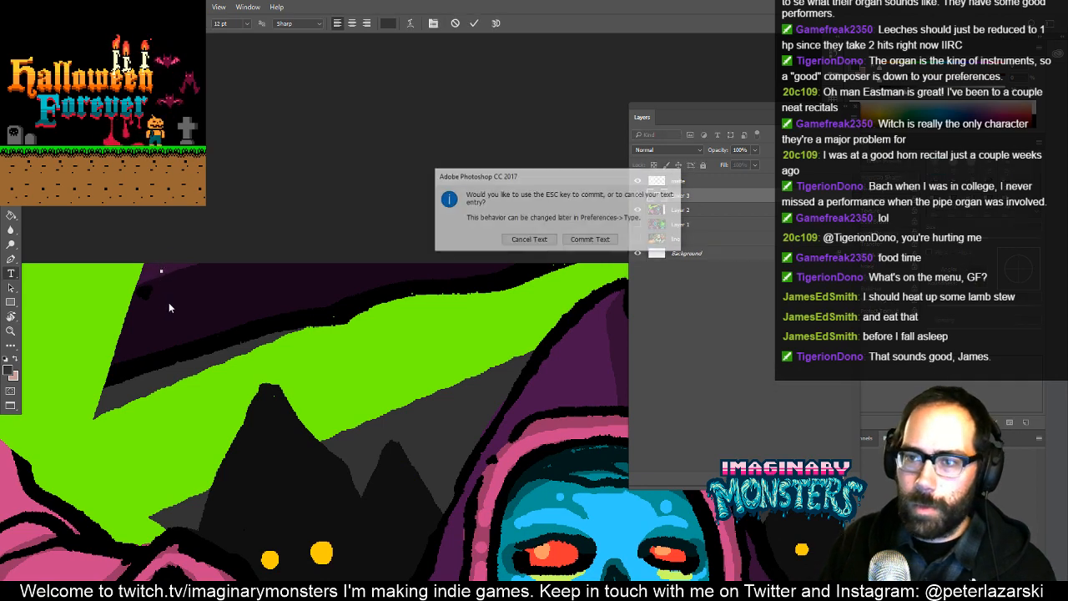
left_click(543, 240)
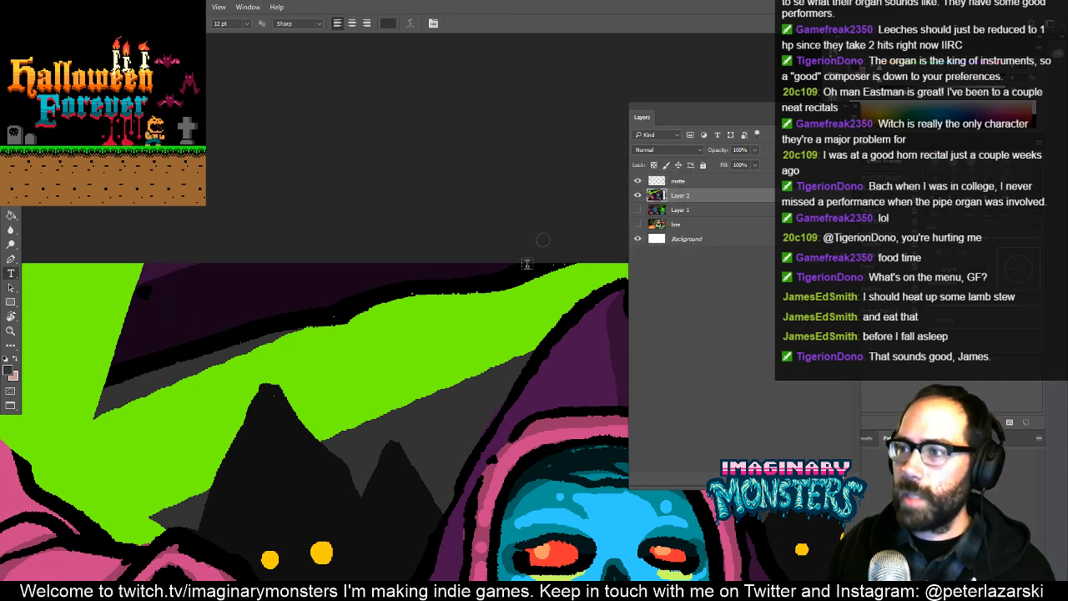
- Fill the remaining purple cape and its black outline with the background's dark grey
key("g")
left_click(175, 304)
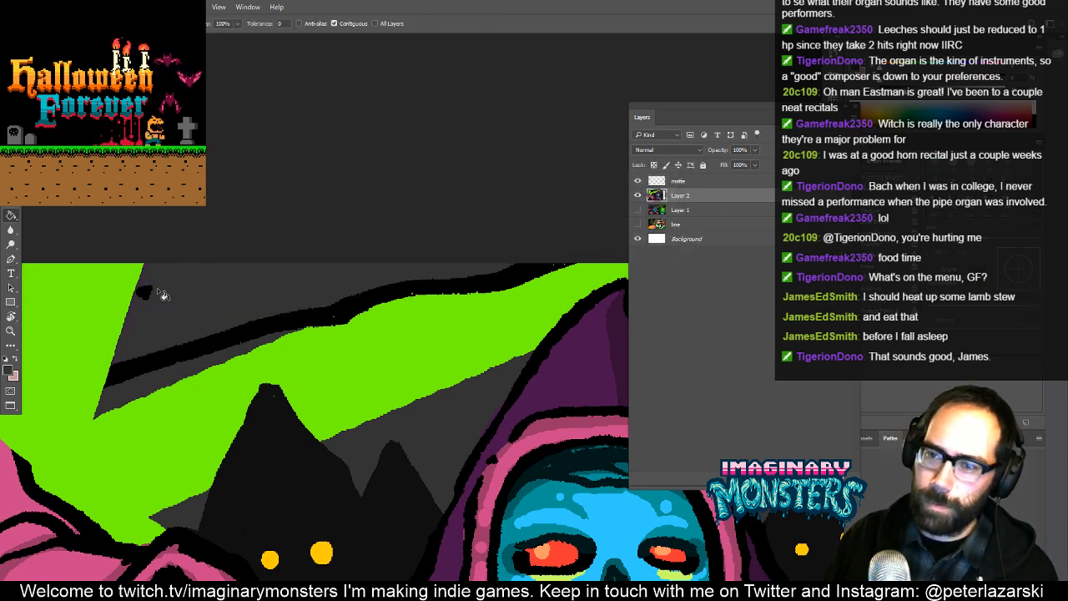
left_click(163, 381)
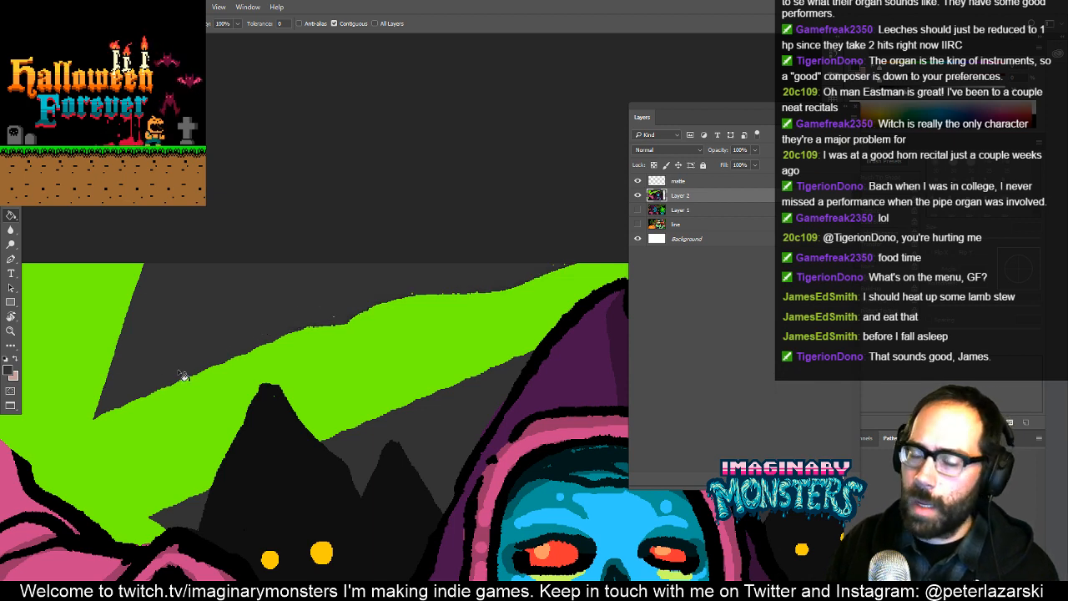
- Paint the green sky band's upper edge over the leftover outline specks and extend the band to the canvas edge
key("b")
left_click(333, 384, "alt")
mouse_move(304, 344)
left_mouse_down()
mouse_move(451, 277)
mouse_move(282, 351)
mouse_move(263, 330)
mouse_move(311, 326)
left_mouse_up()
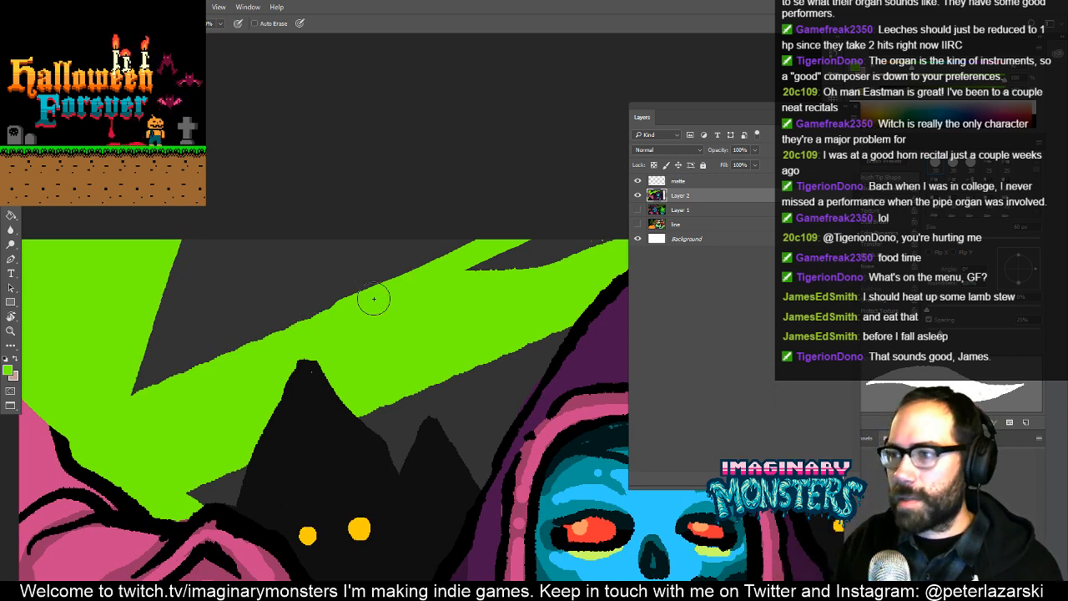
mouse_move(510, 250)
left_mouse_down()
mouse_move(490, 282)
mouse_move(590, 250)
left_mouse_up()
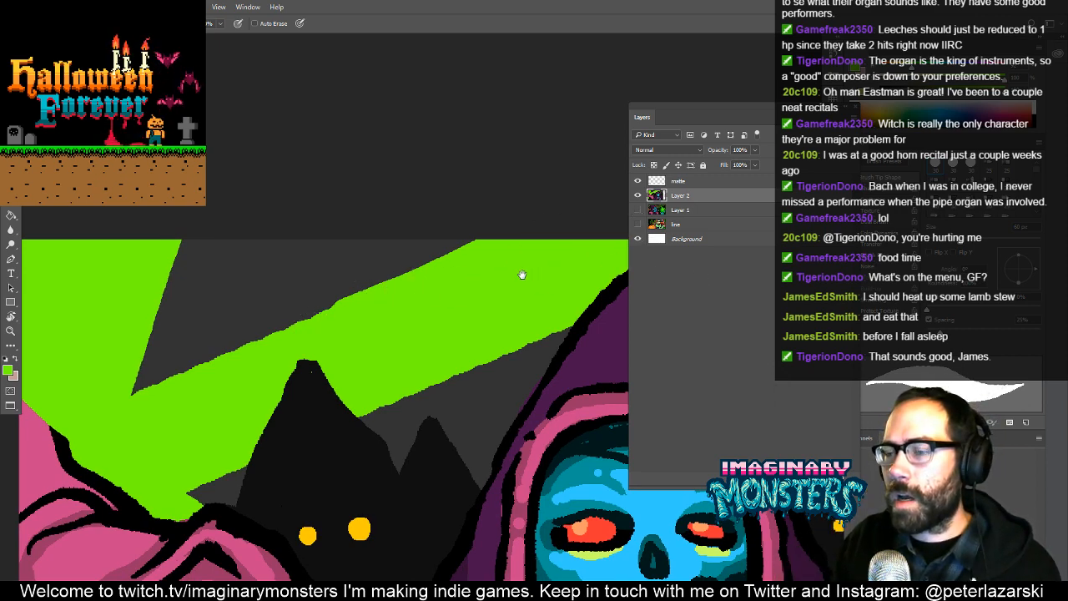
- Paint out the specks on the mountain peak and smooth the green band's upper edge and its end beside the hood's tip
left_click_drag(522, 275, 574, 253)
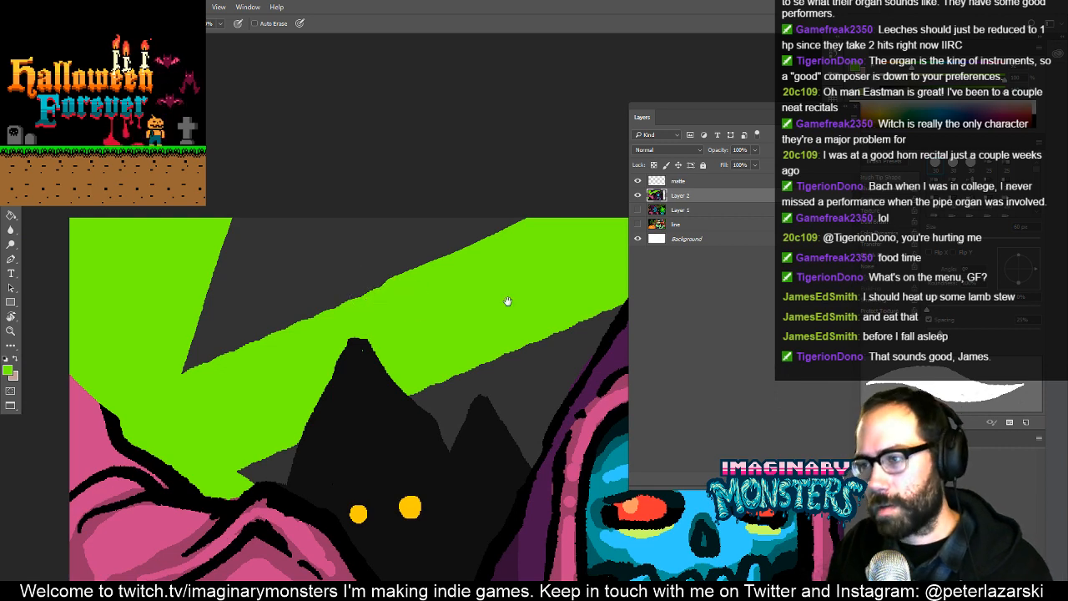
left_click_drag(507, 301, 521, 285)
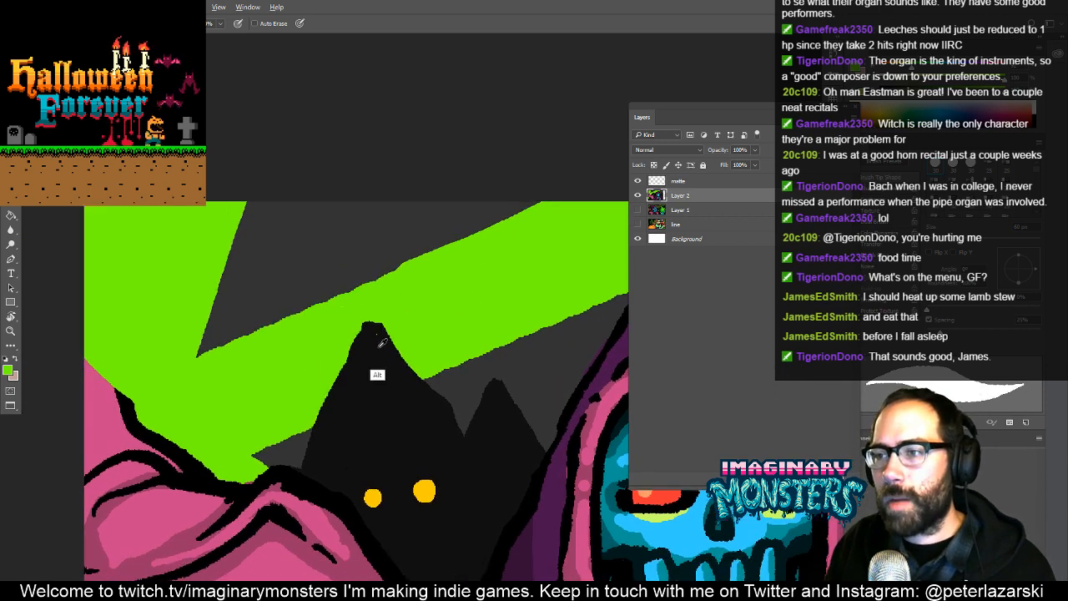
left_click(377, 341, "alt")
left_click(214, 364, "alt")
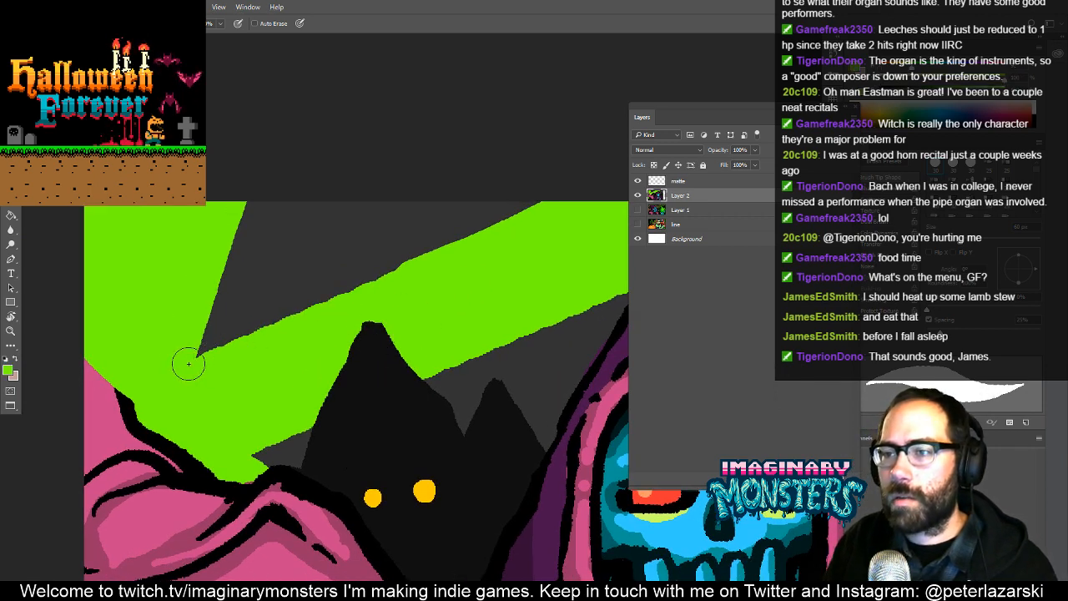
left_click_drag(186, 358, 376, 284)
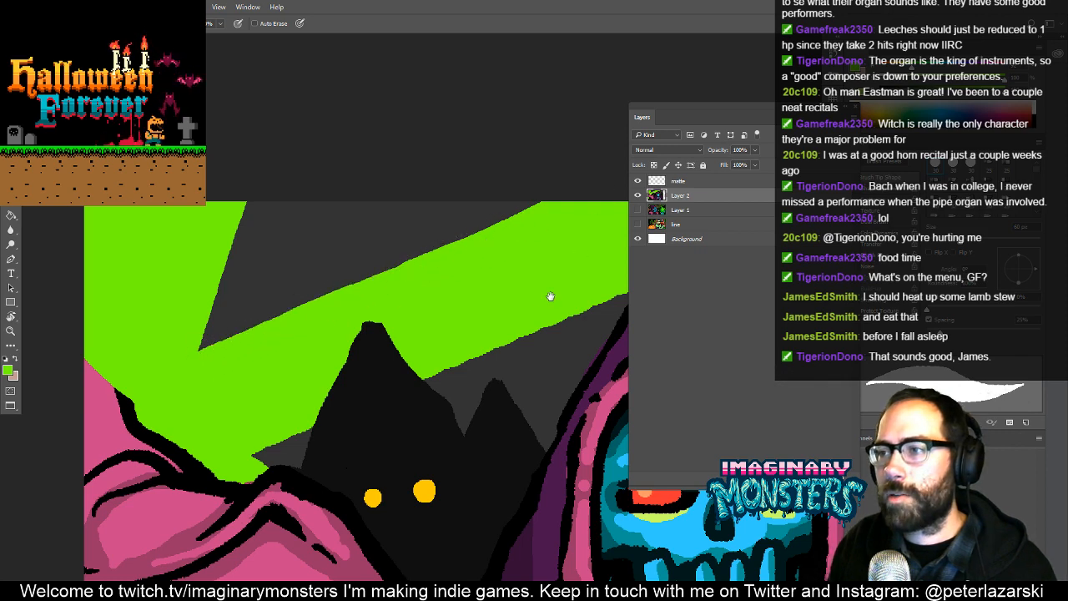
left_click_drag(549, 297, 360, 307)
left_click(349, 272, "alt")
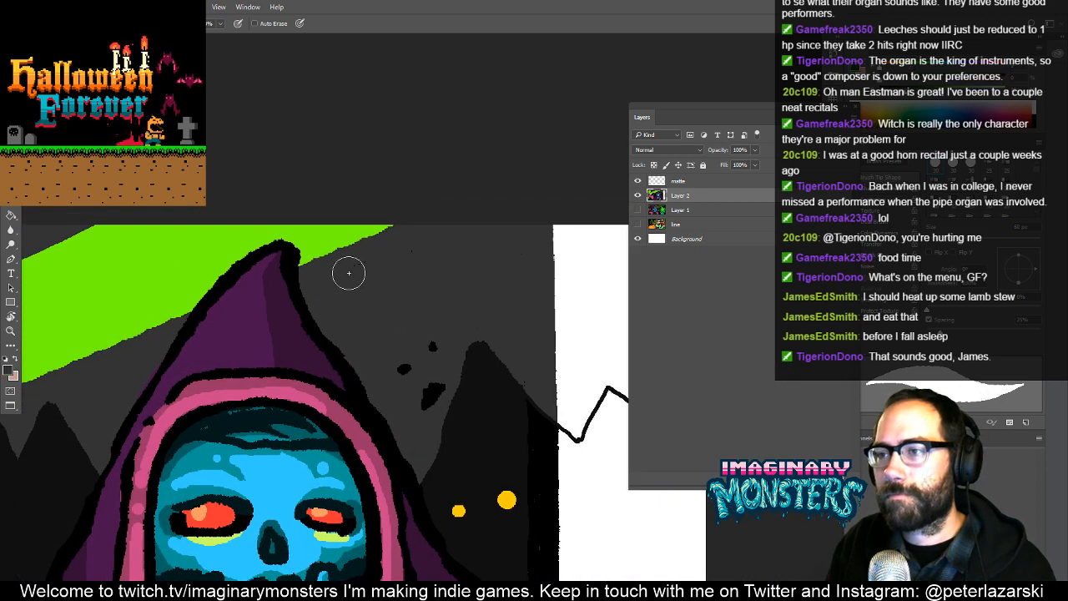
left_click(339, 241, "alt")
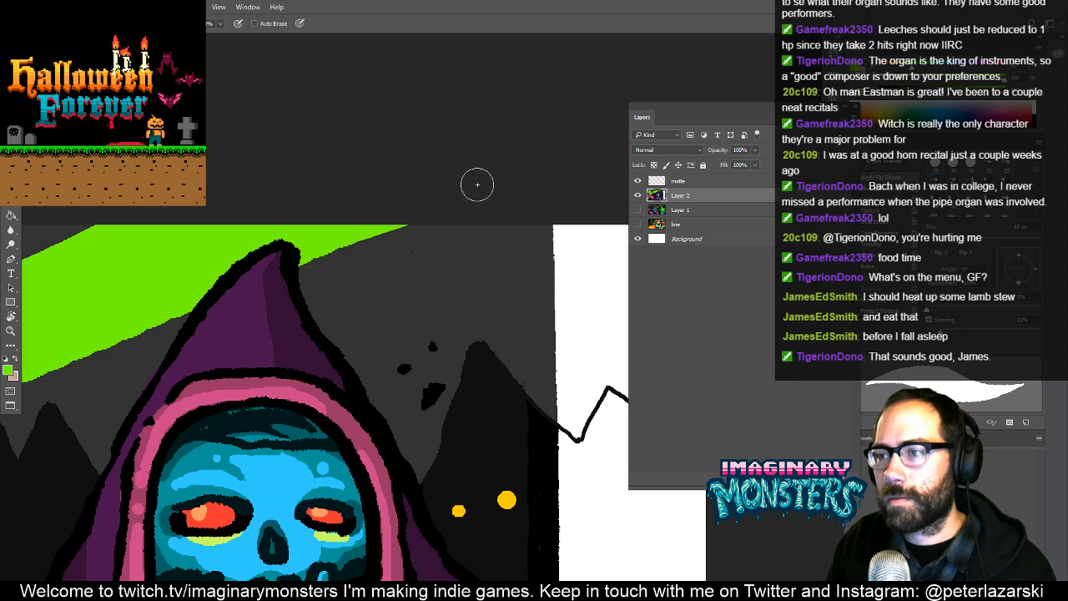
- Fill the white area above the new mountain ridge line with the sky's dark grey
left_click_drag(494, 362, 362, 318)
left_click(411, 273, "alt")
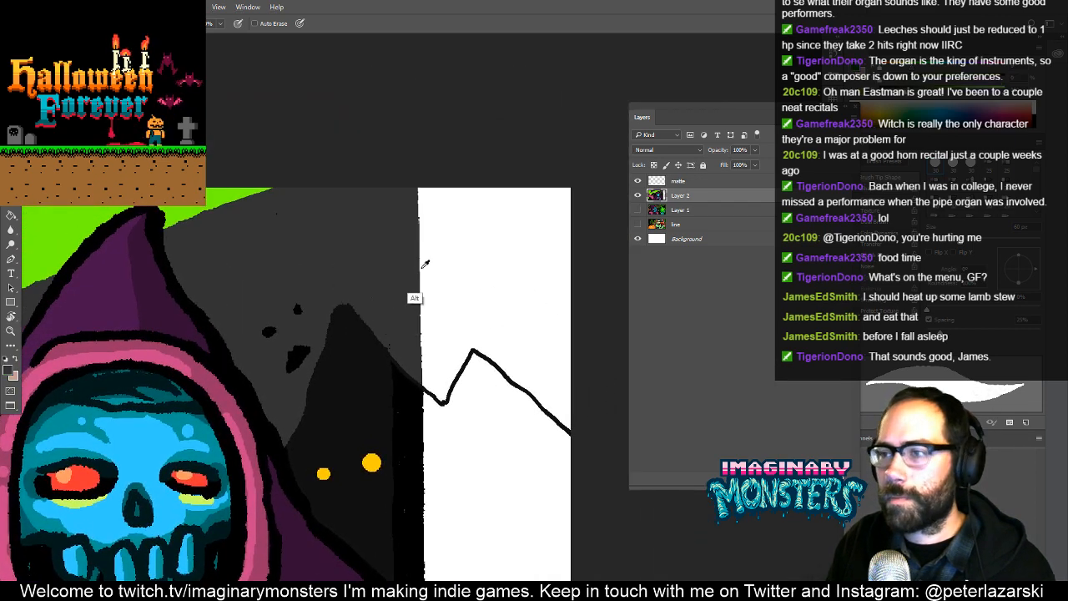
key("g")
left_click(464, 276)
left_click_drag(339, 354, 281, 367)
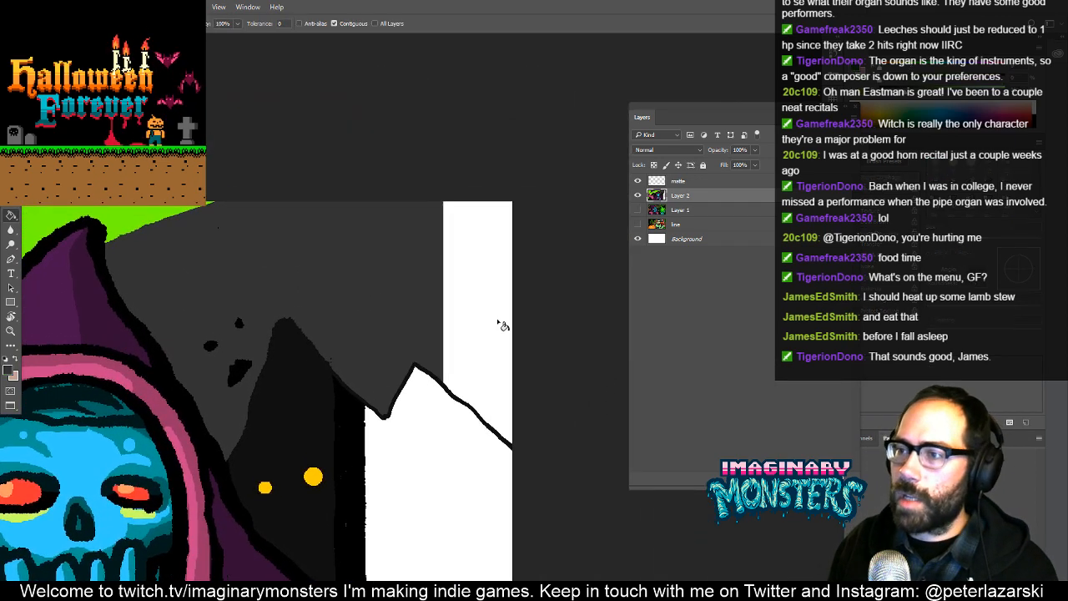
left_click(498, 322)
- Fill the large pink hand's light pink area beside the cloak with the mountains' near-black
left_click_drag(404, 486, 931, 225)
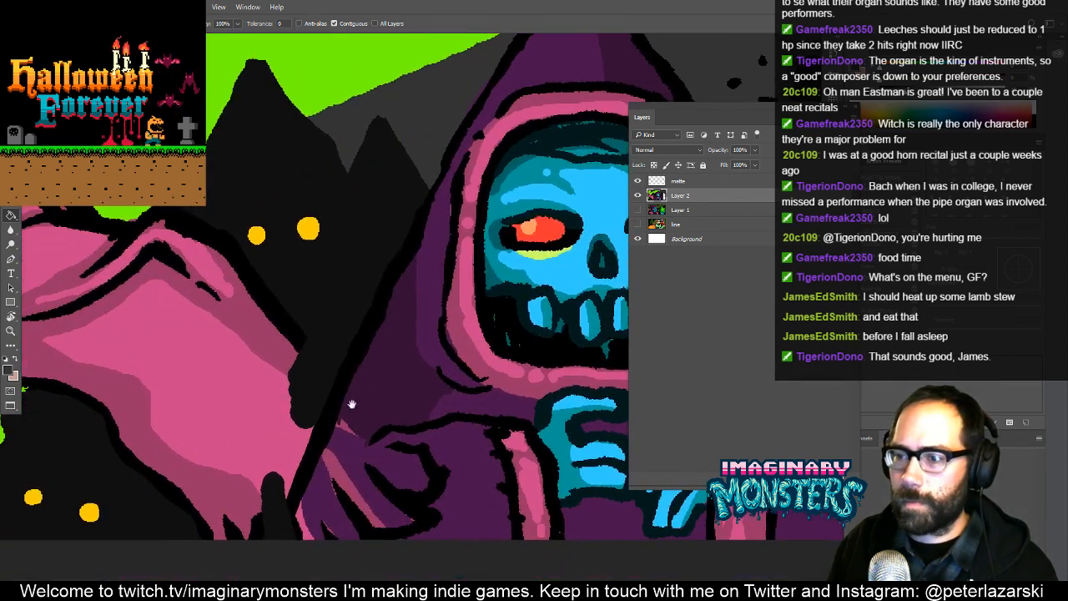
left_click_drag(351, 404, 386, 368)
key("b")
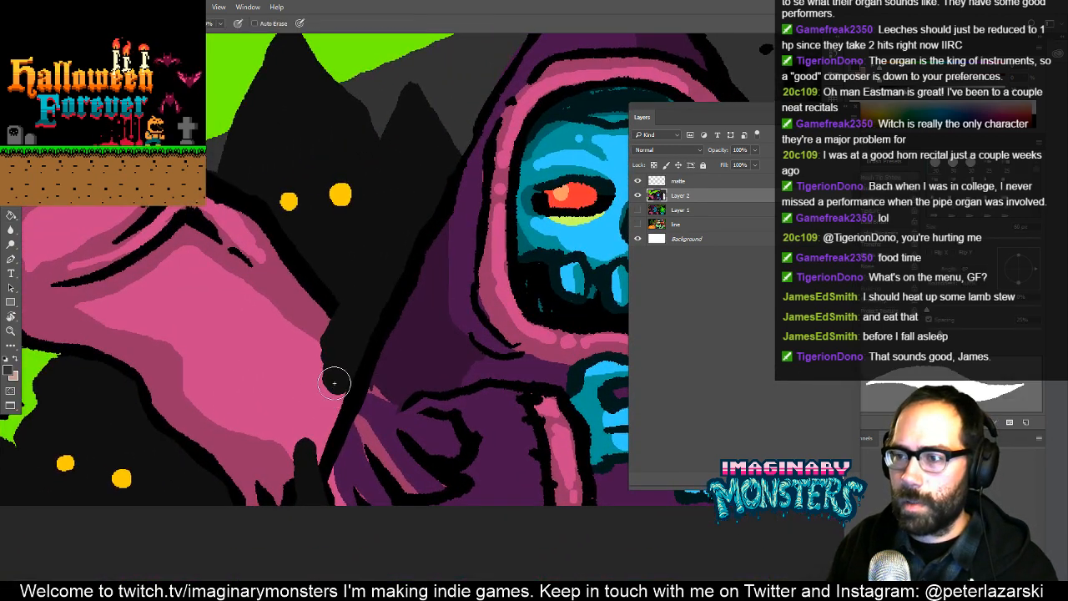
key("g")
left_click(317, 396)
left_click_drag(310, 410, 421, 417)
key("b")
scroll(451, 392, "up", 3)
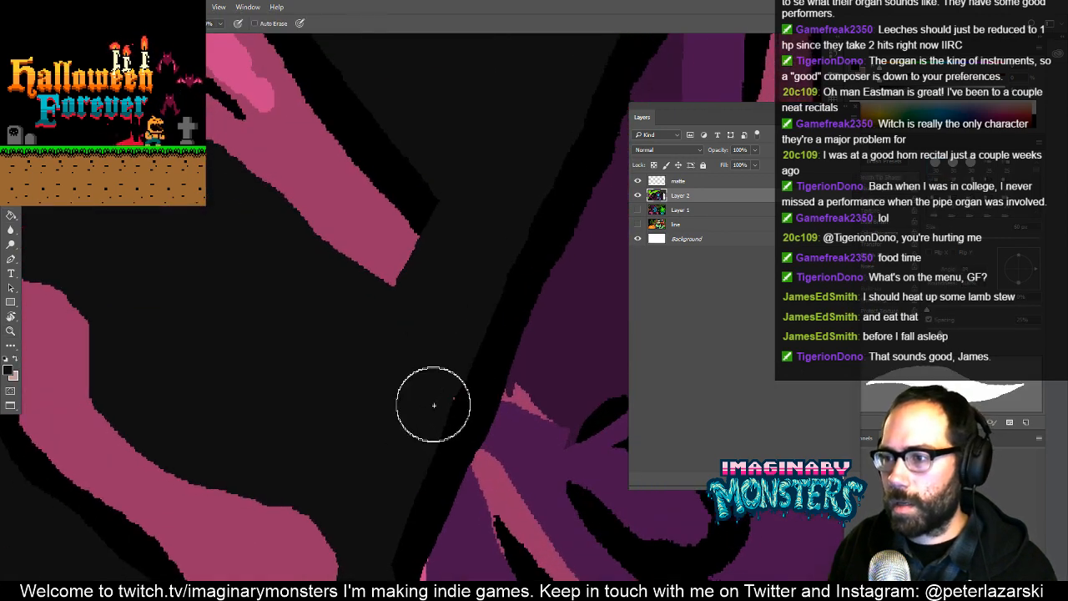
- Paint the lower end of the cloak's left black outline down to the canvas edge with a smaller brush
mouse_move(398, 457)
left_mouse_down()
mouse_move(405, 348)
mouse_move(388, 347)
left_mouse_up()
key("bracketleft")
key("bracketleft")
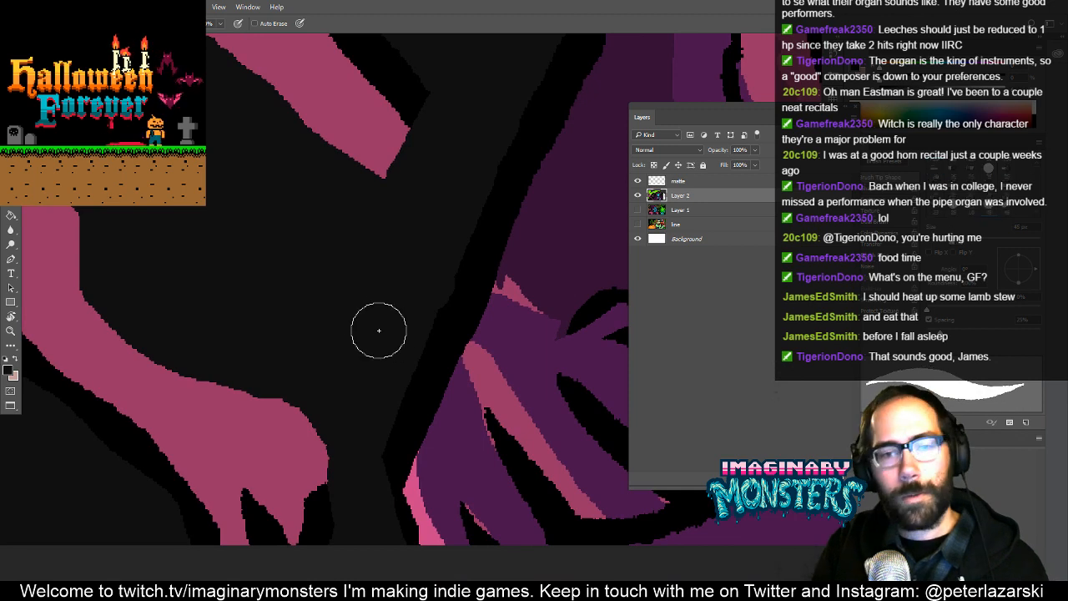
key("bracketleft")
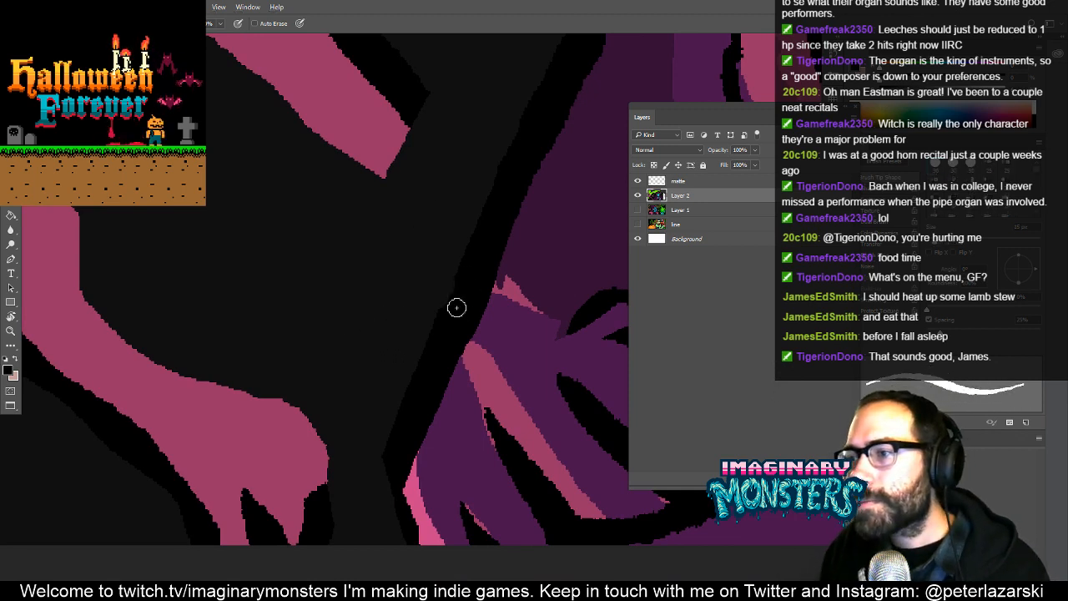
left_click_drag(426, 377, 447, 273)
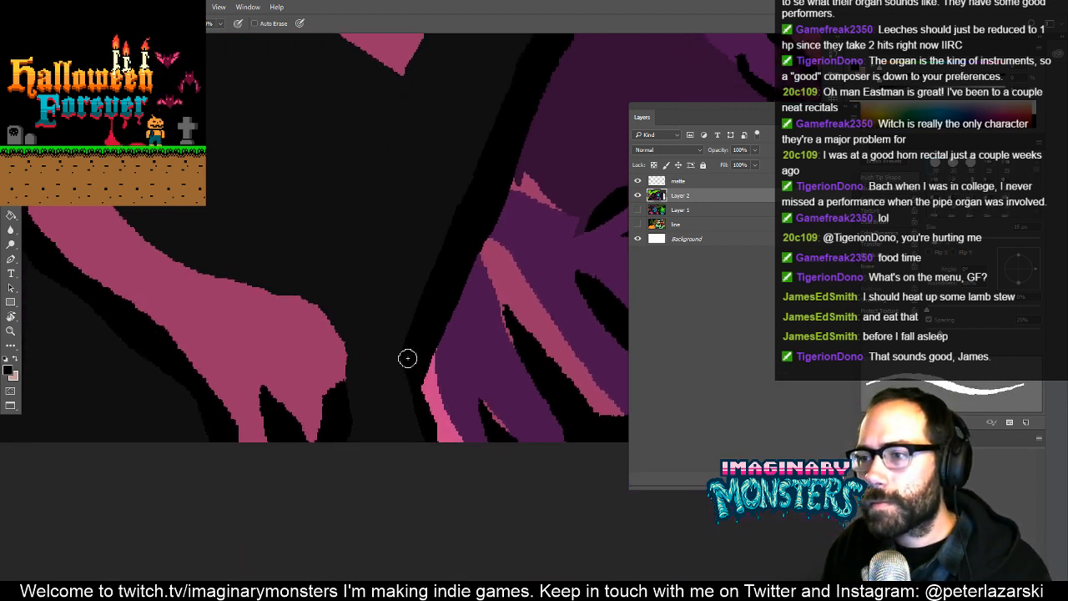
left_click_drag(407, 436, 407, 405)
- Fill the pink strips and black finger outlines on the cloak's lower left with its mid purple, painting out the leftover specks
left_click_drag(474, 365, 229, 439)
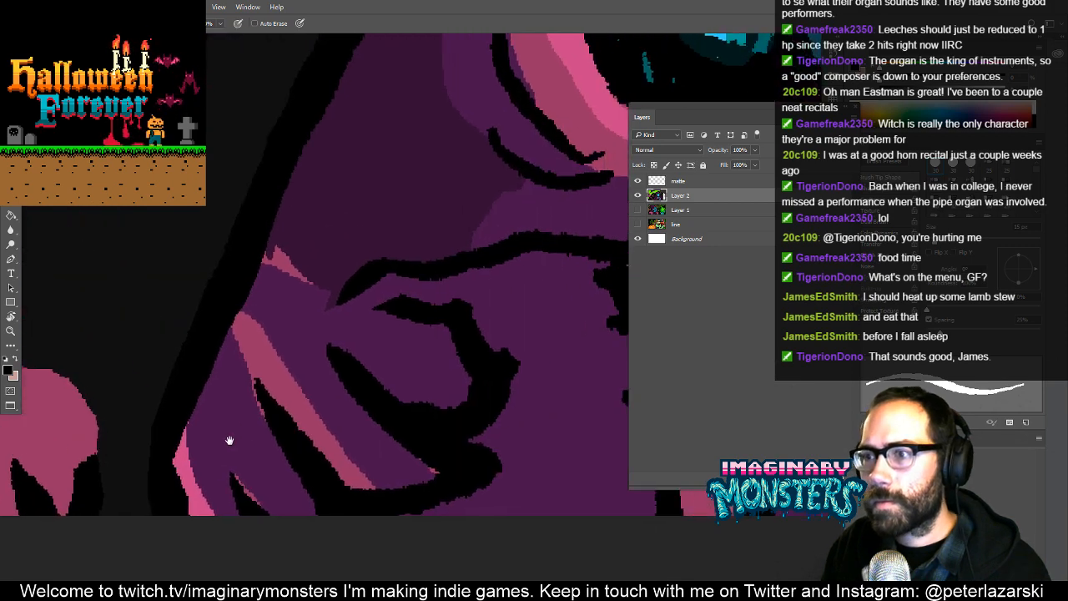
left_click(309, 325, "alt")
key("g")
left_click(283, 380)
left_click(196, 482)
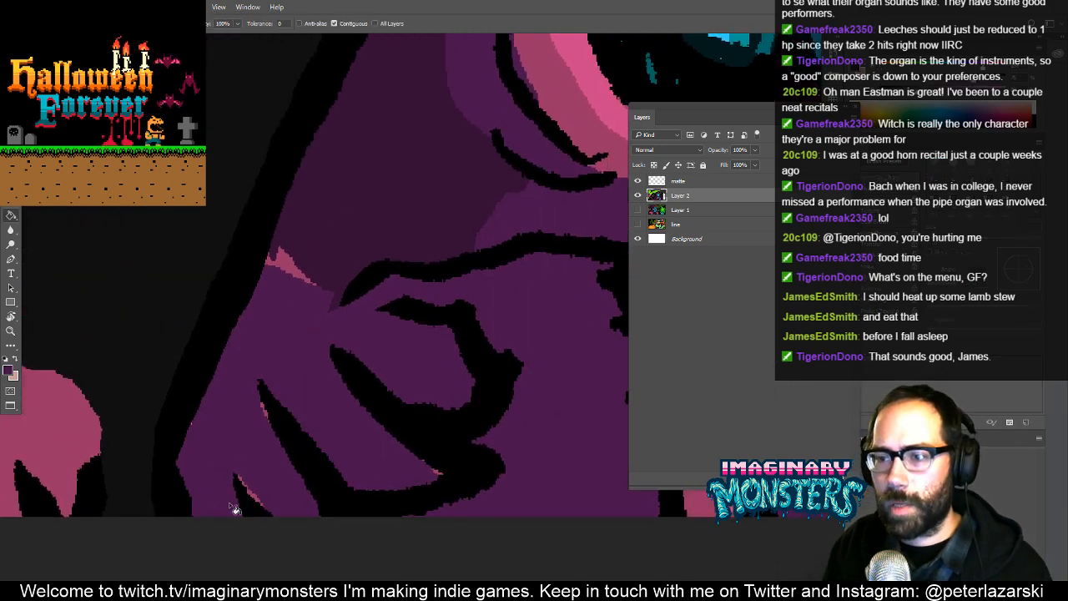
key("b")
left_click_drag(243, 484, 262, 529)
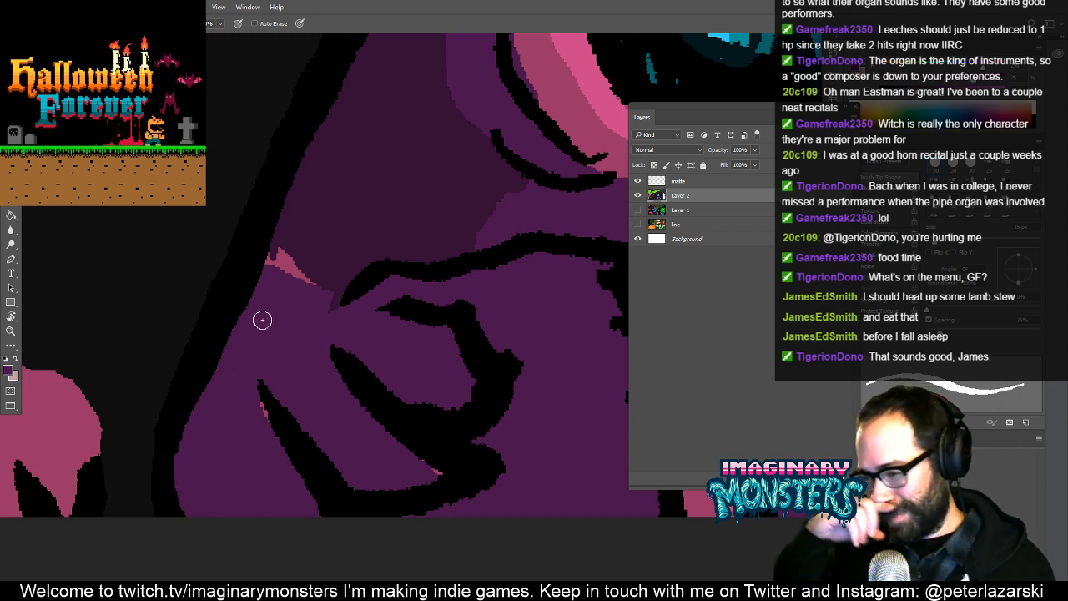
left_click(457, 431)
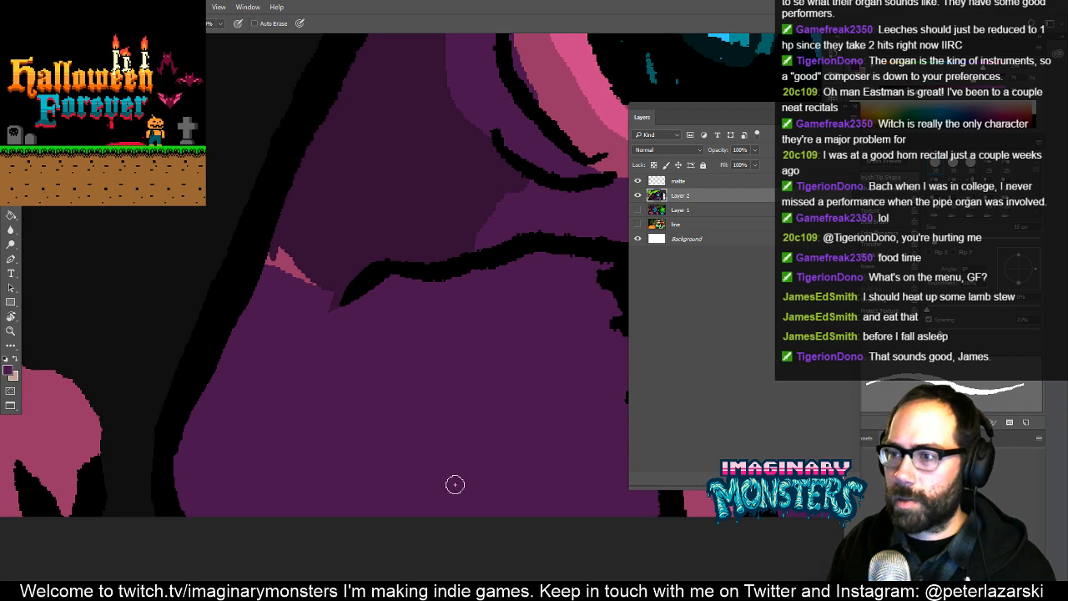
- Extend the dark purple shoulder on the cloak's right side into the black panel border, tapering it to a point
left_click_drag(476, 304, 342, 382)
key("z")
left_click_drag(413, 395, 318, 410)
left_click_drag(451, 365, 367, 388)
left_click_drag(446, 418, 518, 336)
mouse_move(416, 374)
left_mouse_down()
mouse_move(313, 331)
mouse_move(375, 282)
mouse_move(346, 309)
mouse_move(267, 222)
left_mouse_up()
key("b")
left_click(276, 216, "alt")
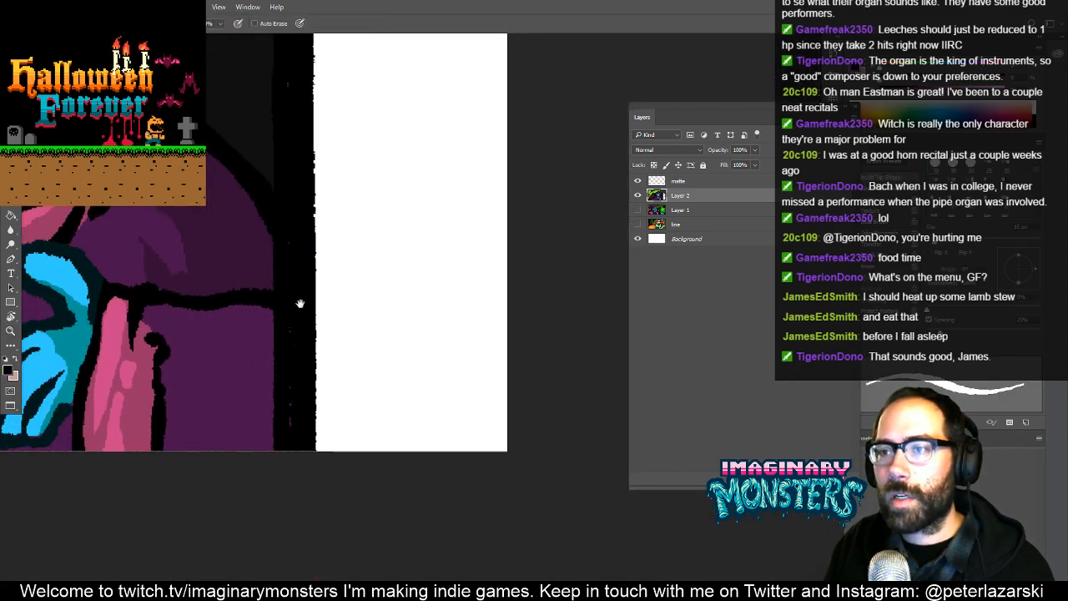
left_click_drag(300, 303, 408, 303)
left_click(343, 342, "alt")
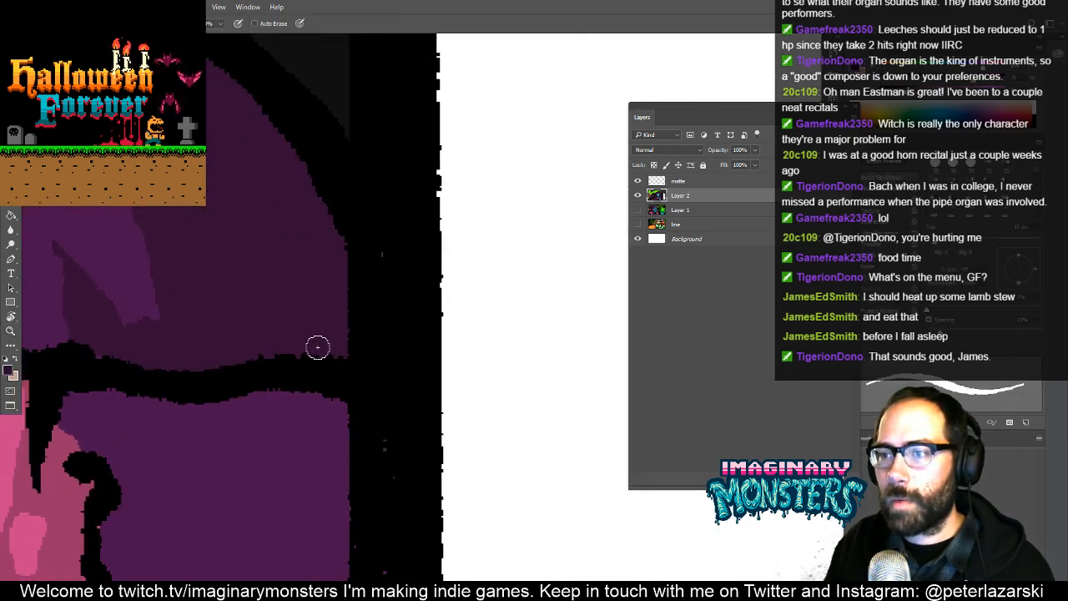
mouse_move(318, 347)
left_mouse_down()
mouse_move(404, 393)
mouse_move(348, 253)
mouse_move(340, 256)
mouse_move(348, 337)
left_mouse_up()
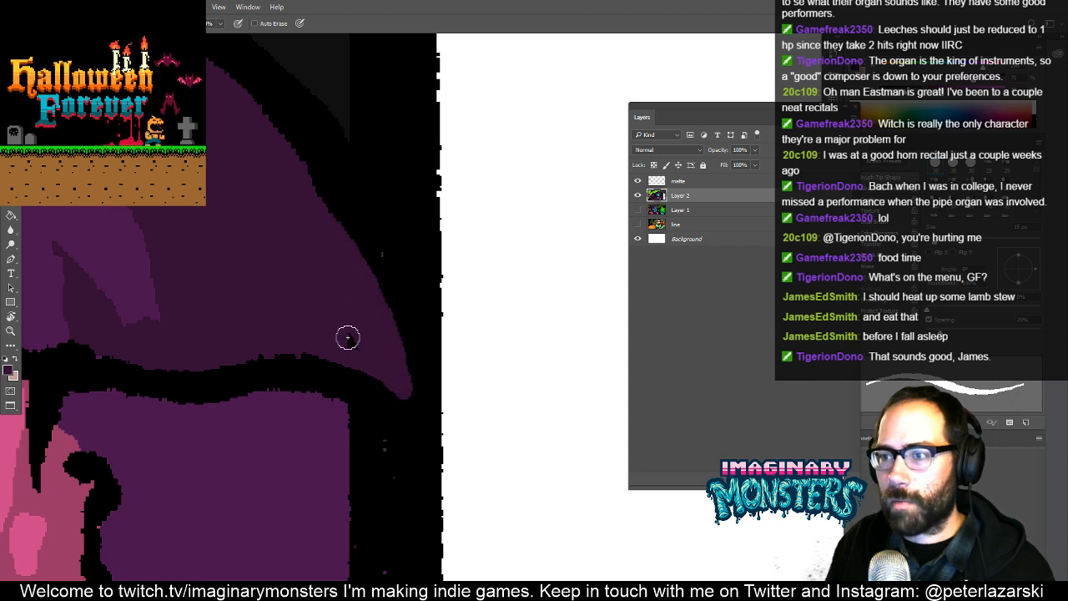
- Draw the cloak's outer black outline as a curve from the panel border through the white area to the canvas's lower edge
left_click_drag(363, 242, 332, 146)
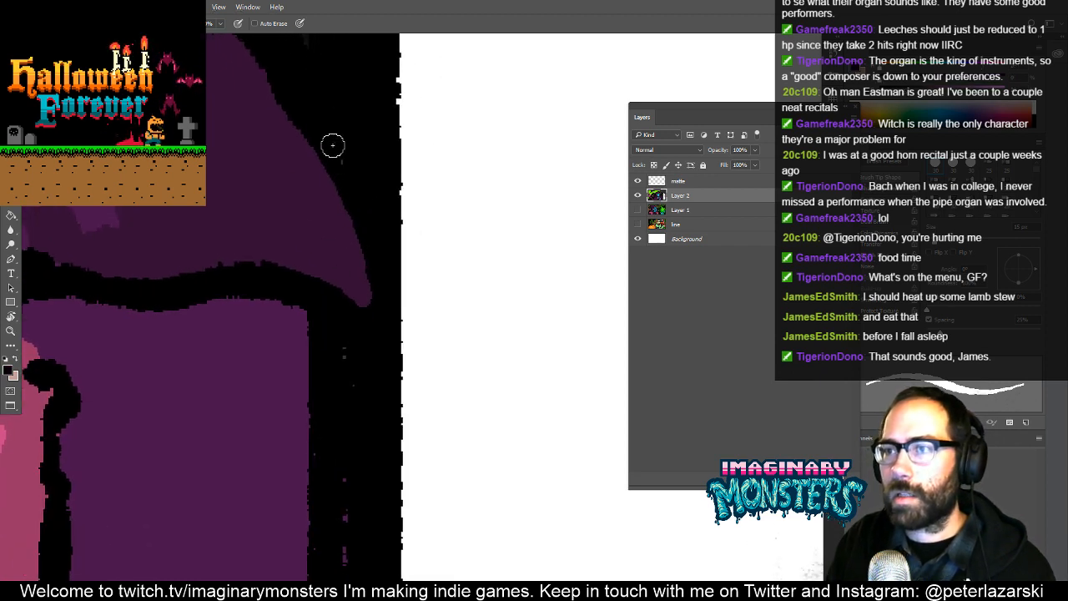
mouse_move(361, 196)
left_mouse_down()
mouse_move(469, 362)
mouse_move(521, 514)
left_mouse_up()
mouse_move(486, 468)
left_mouse_down()
mouse_move(447, 251)
mouse_move(431, 464)
left_mouse_up()
mouse_move(469, 275)
left_mouse_down()
mouse_move(506, 408)
mouse_move(499, 400)
left_mouse_up()
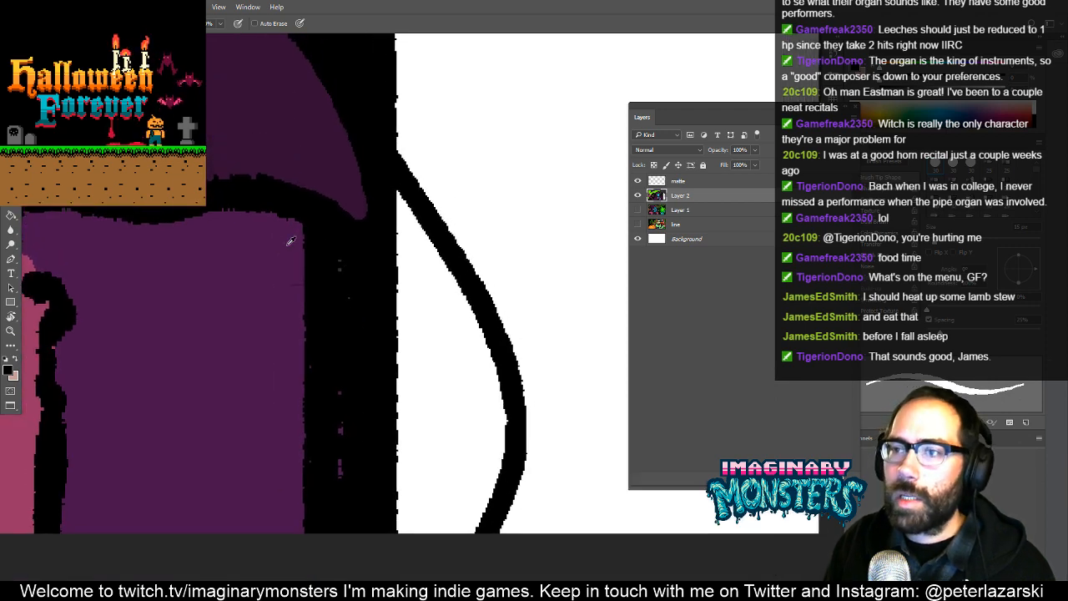
- Extend the mid purple sleeve's top edge and the dark purple shoulder's tip across the black panel border
left_click(291, 238, "alt")
left_click_drag(307, 240, 426, 338)
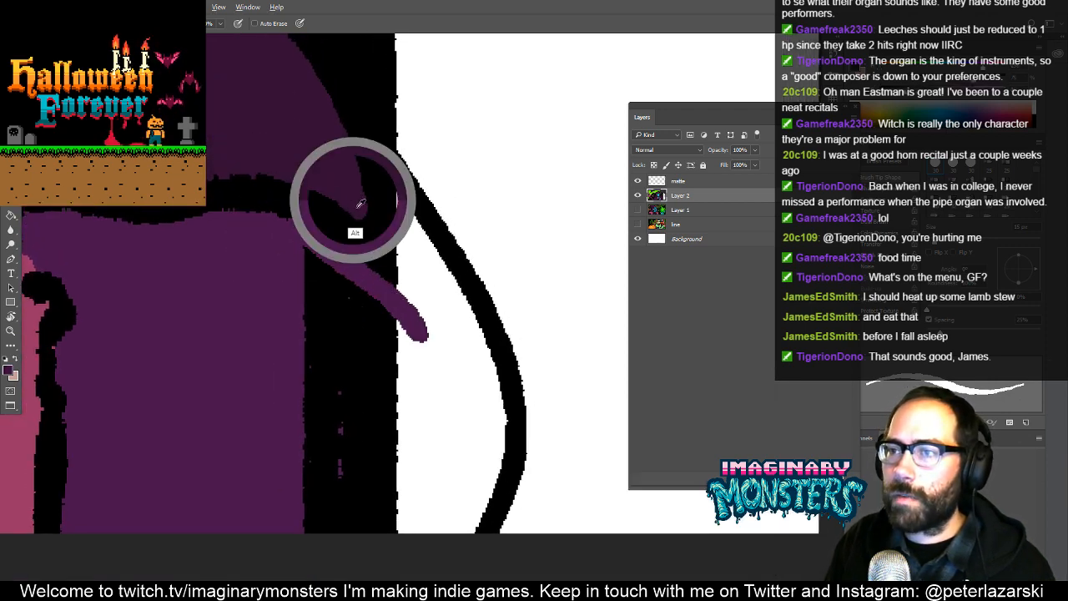
left_click_drag(355, 200, 403, 304)
left_click_drag(384, 224, 397, 316)
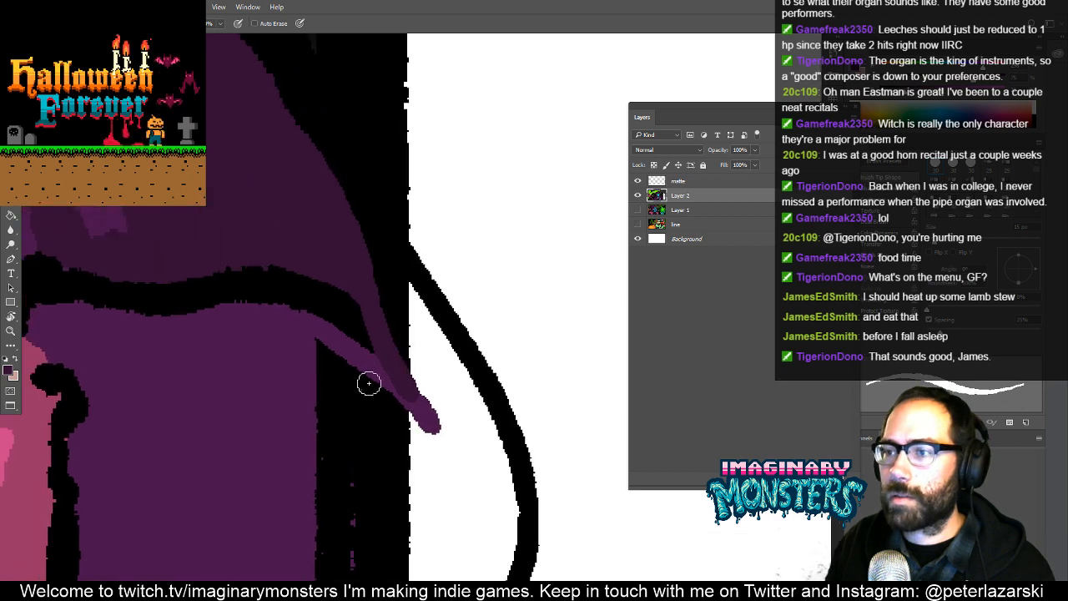
- Fill the black border strip below the shoulder and the white area inside the new cloak outline with dark purple
key("g")
left_click(385, 430)
key("b")
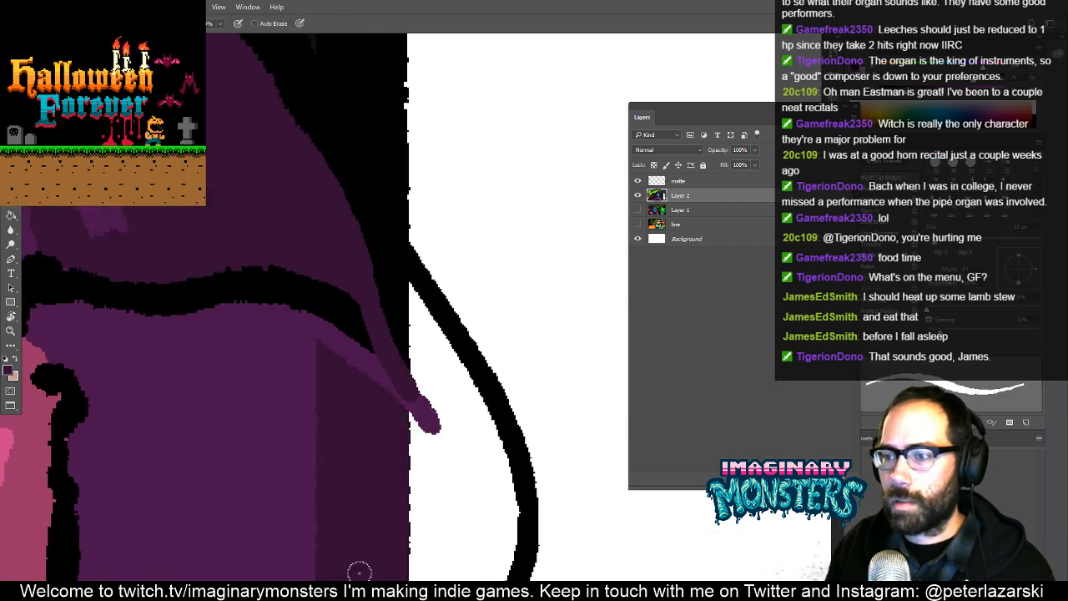
mouse_move(366, 523)
left_mouse_down()
mouse_move(296, 445)
mouse_move(317, 436)
left_mouse_up()
key("g")
left_click(395, 377)
- Paint dark purple over the black gap and mid purple tip below the shoulder, and smooth the cloak's black outline
left_click_drag(386, 298, 367, 418)
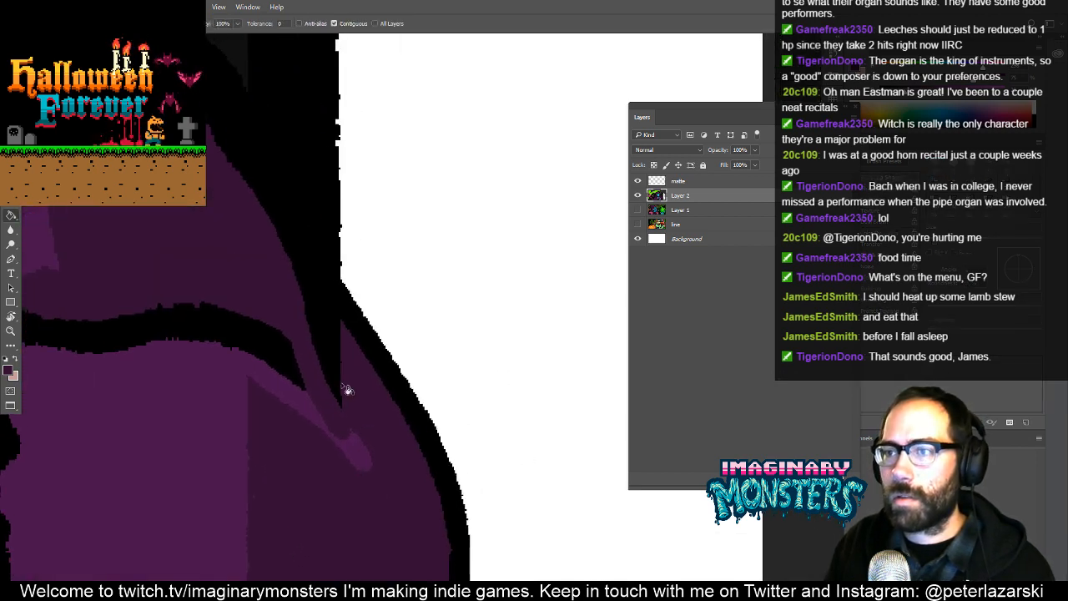
key("b")
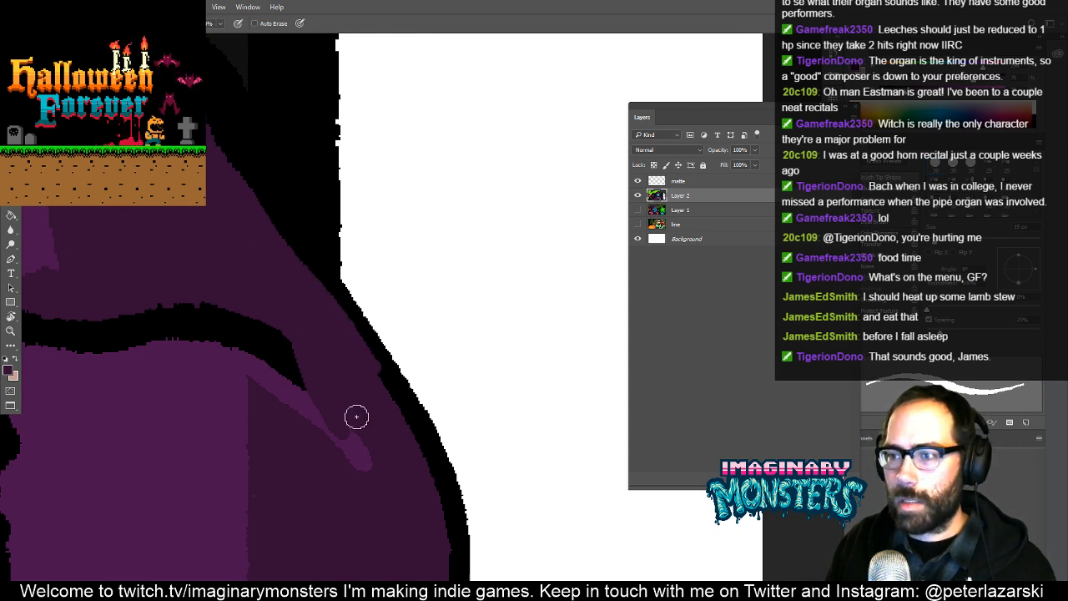
left_click_drag(363, 458, 328, 379)
left_click_drag(347, 457, 236, 267)
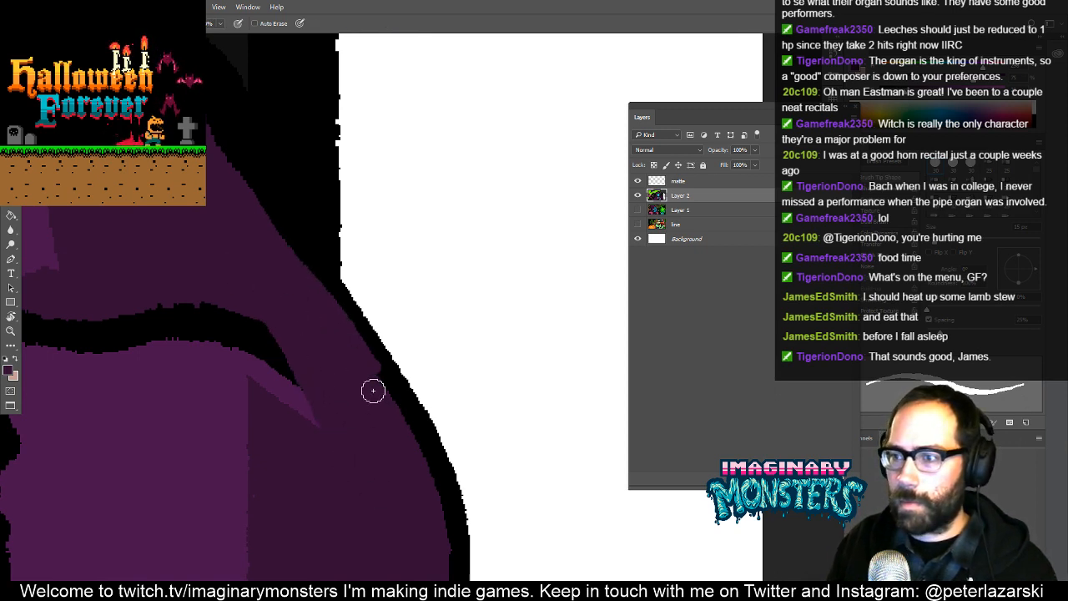
left_click(390, 366, "alt")
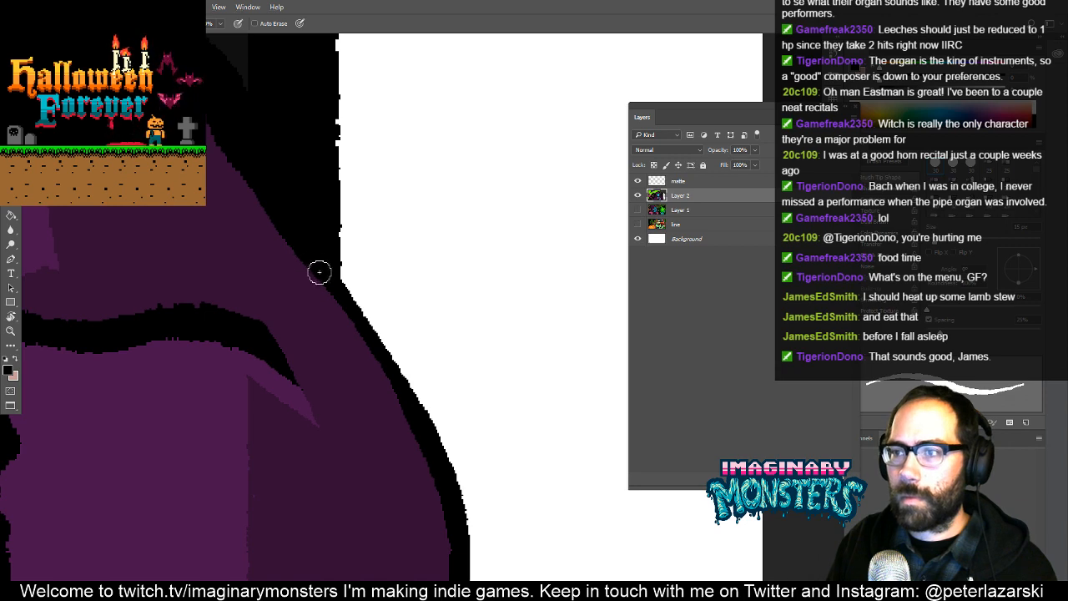
left_click_drag(318, 271, 392, 378)
- Extend the sleeve's mid purple area to a point over the dark purple, and paint a dark purple shadow beneath it
mouse_move(415, 498)
left_mouse_down()
mouse_move(442, 362)
mouse_move(484, 348)
left_mouse_up()
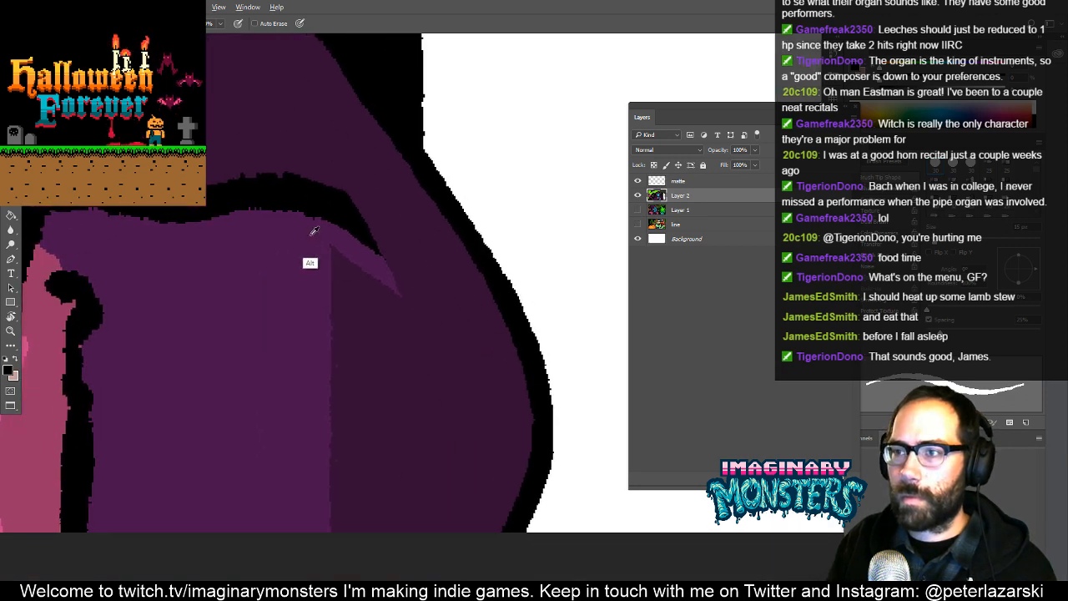
mouse_move(374, 272)
left_mouse_down()
mouse_move(440, 354)
mouse_move(429, 381)
mouse_move(317, 399)
left_mouse_up()
key("g")
left_click(379, 379)
key("b")
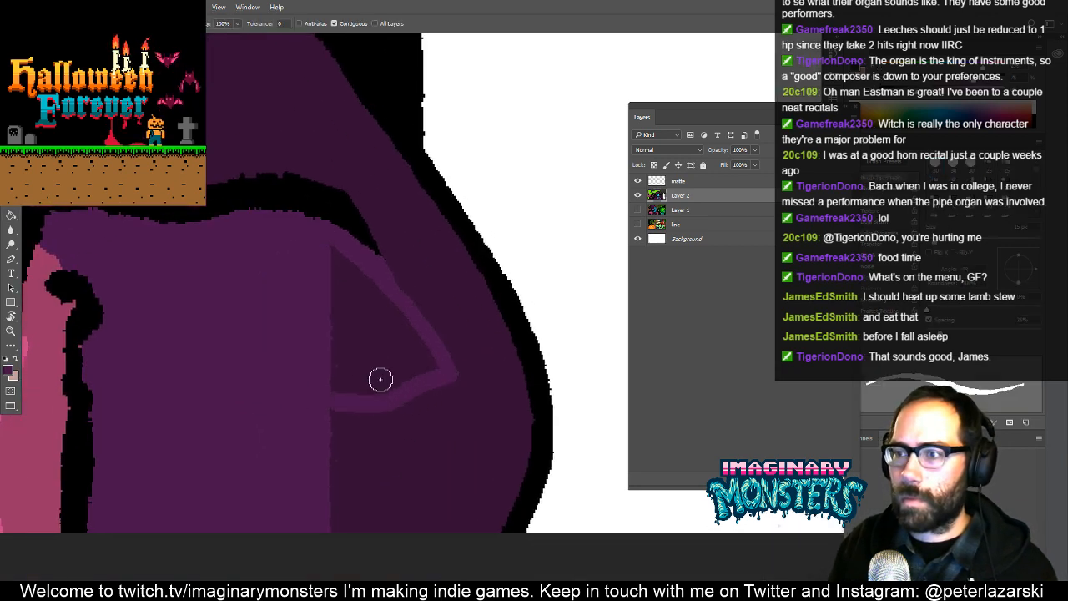
left_click_drag(388, 387, 311, 478)
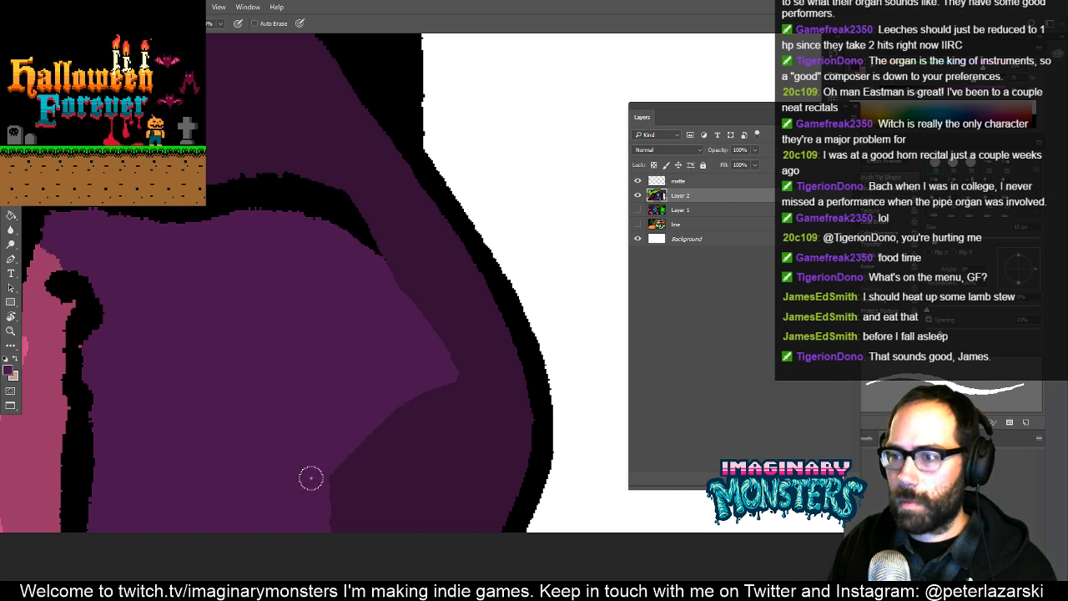
left_click(373, 472, "alt")
mouse_move(368, 462)
left_mouse_down()
mouse_move(274, 513)
mouse_move(190, 516)
mouse_move(209, 563)
mouse_move(285, 544)
mouse_move(211, 524)
mouse_move(342, 520)
mouse_move(276, 523)
left_mouse_up()
- Outline a shadow along the cloak's lower left side in dark purple, cover the pink speck and fill the shadow
key("z")
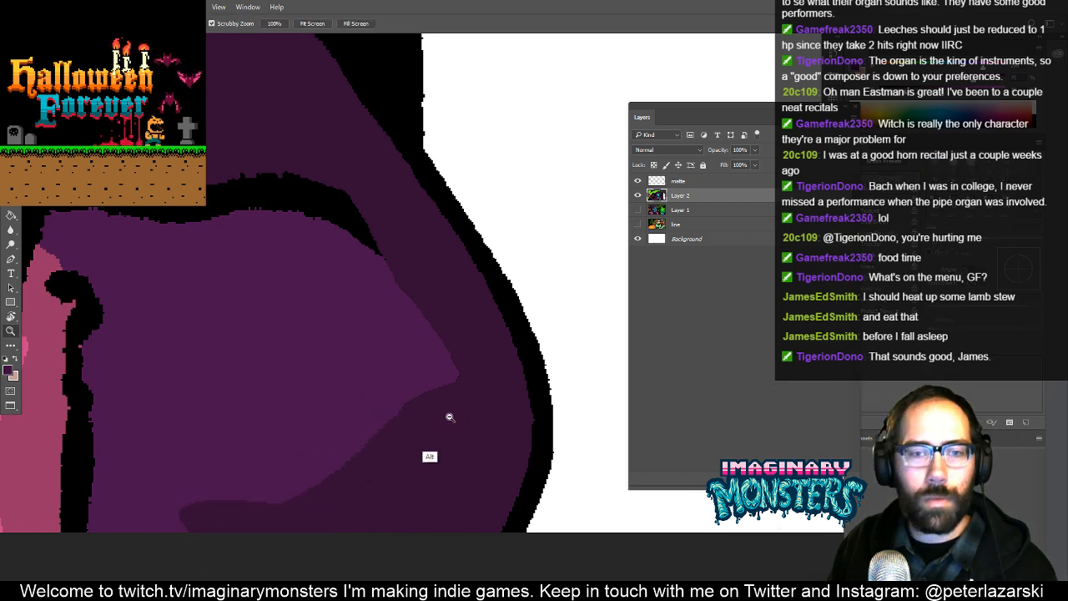
left_click_drag(448, 417, 327, 480)
key("space")
left_click_drag(470, 376, 577, 326)
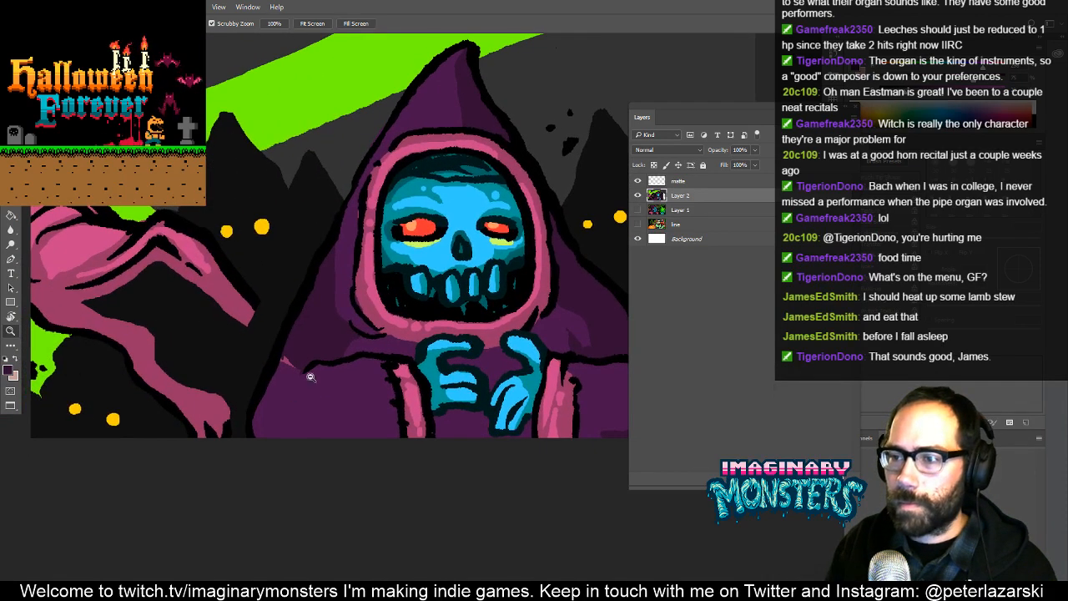
key("g")
mouse_move(310, 377)
left_mouse_down()
mouse_move(340, 353)
mouse_move(328, 324)
mouse_move(290, 331)
mouse_move(295, 347)
mouse_move(322, 310)
mouse_move(291, 356)
mouse_move(296, 370)
mouse_move(256, 465)
mouse_move(271, 484)
mouse_move(411, 479)
mouse_move(448, 543)
left_mouse_up()
key("b")
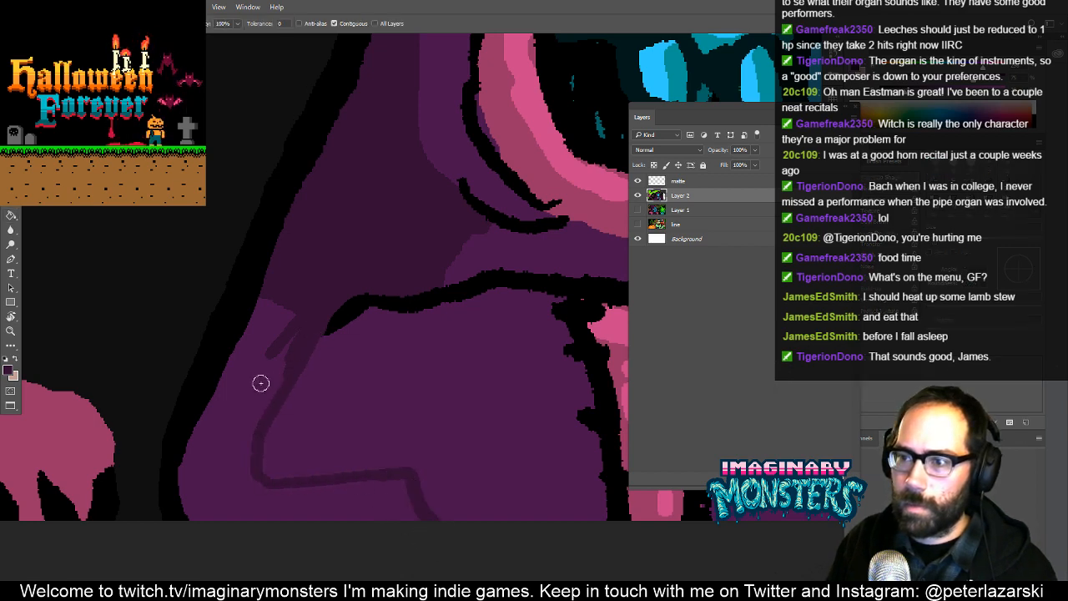
left_click(262, 386)
- Extend the lower left dark purple shadow into a peaked fold along the canvas's lower edge
left_click_drag(487, 331, 258, 399)
left_click_drag(185, 532, 237, 576)
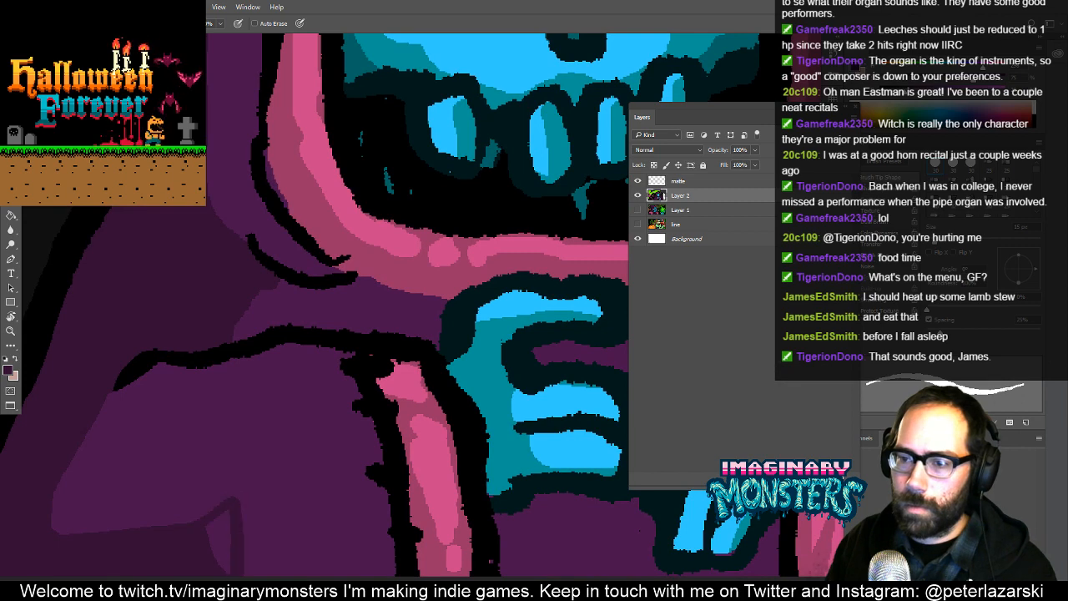
left_click(229, 536)
left_click_drag(229, 536, 307, 578)
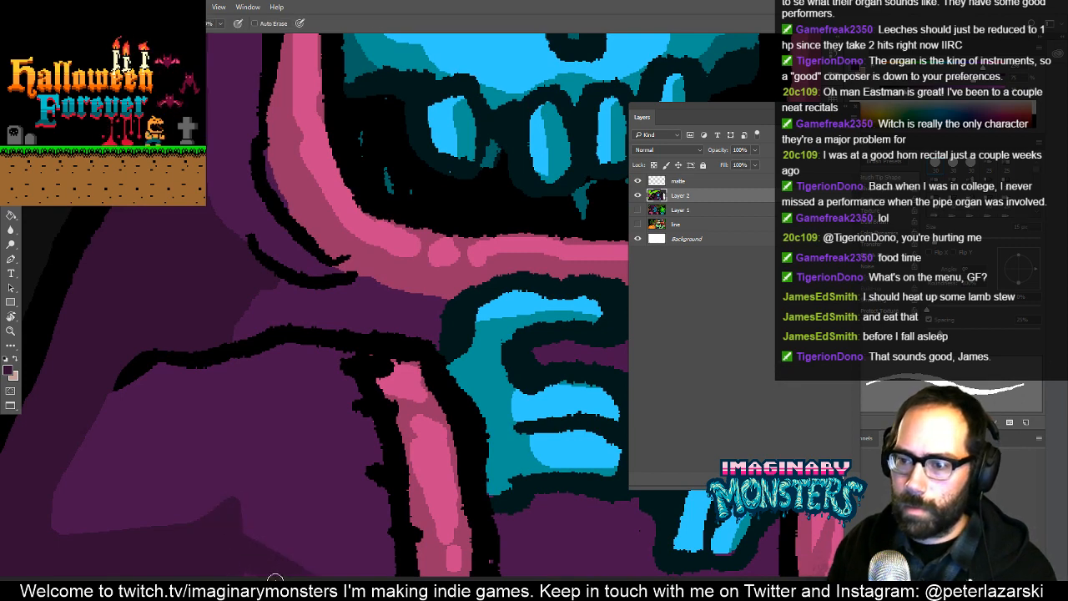
- Paint a near-black edge along the cloak's right outline and fill the white area beside the black panel border with near-black
key("z")
left_click_drag(401, 443, 304, 467)
mouse_move(459, 396)
left_mouse_down()
mouse_move(398, 421)
mouse_move(418, 429)
mouse_move(369, 450)
mouse_move(498, 345)
left_mouse_up()
mouse_move(443, 431)
left_mouse_down()
mouse_move(389, 353)
mouse_move(378, 366)
left_mouse_up()
key("b")
key("alt")
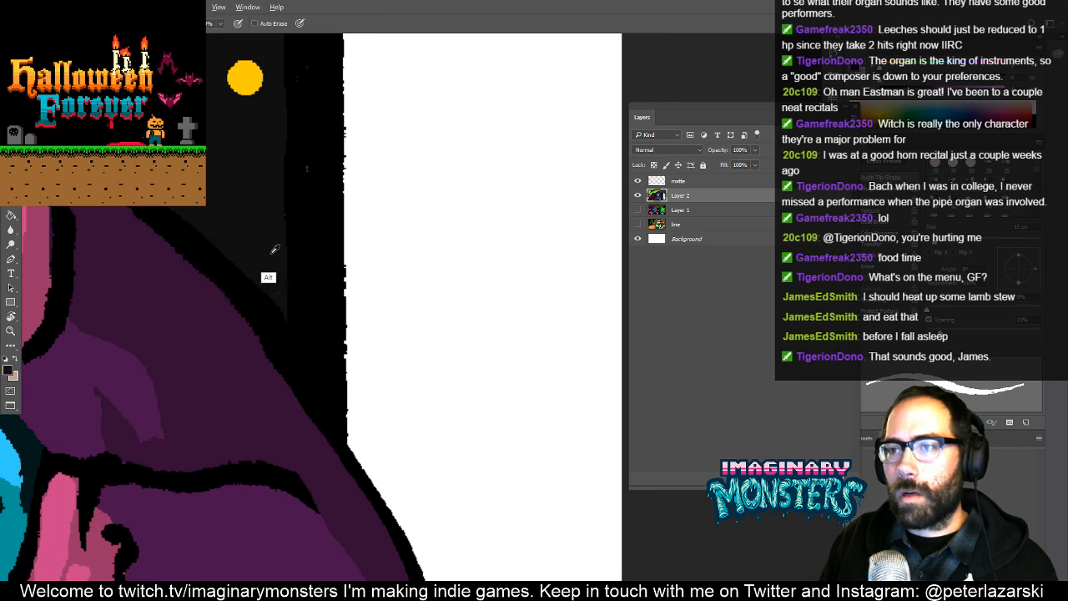
left_click_drag(288, 311, 311, 365)
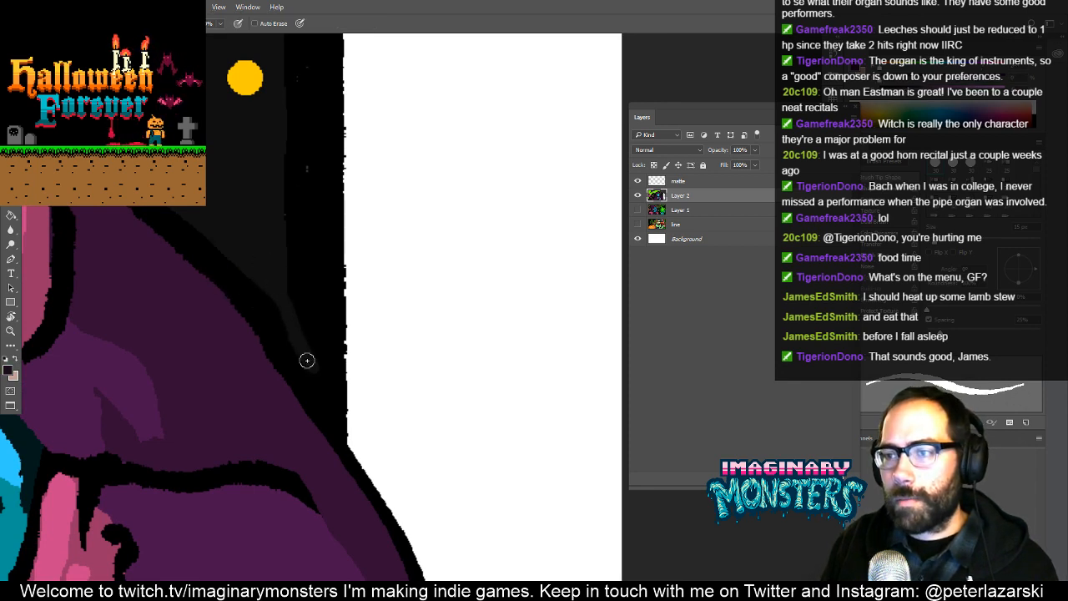
left_click_drag(342, 424, 390, 479)
key("g")
left_click(404, 445)
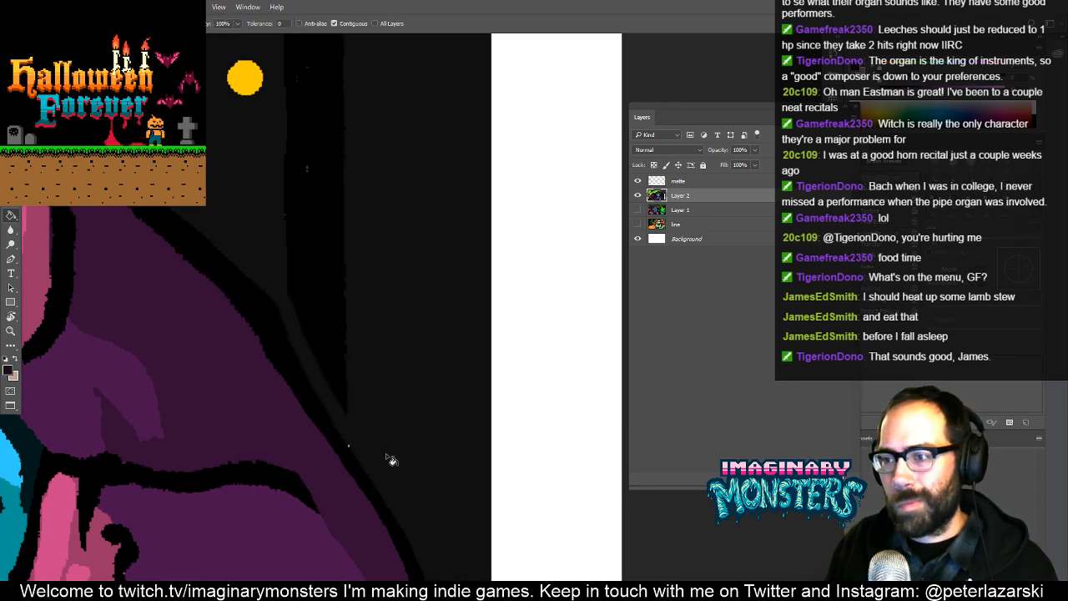
- Fill the remaining black panel border strip and the mountain ridge line with the mountains' near-black
key("b")
left_click_drag(388, 332, 378, 422)
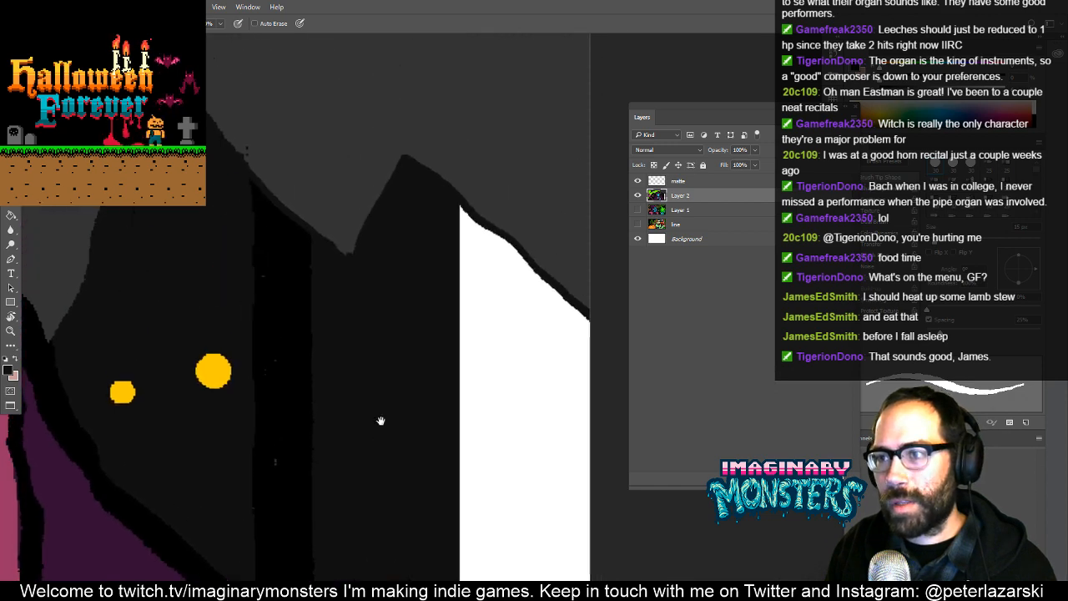
key("z")
left_click_drag(285, 285, 376, 280)
key("b")
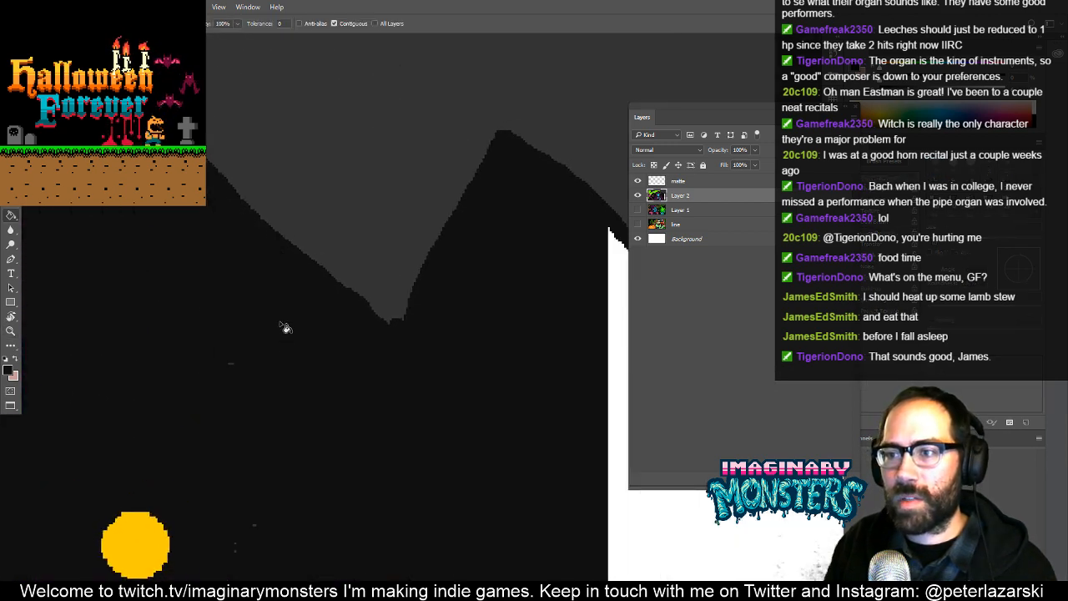
- Paint over the stray specks in the mountains and fill the white strip beneath the ridge at the canvas's right edge with near-black
left_click_drag(277, 517, 345, 341)
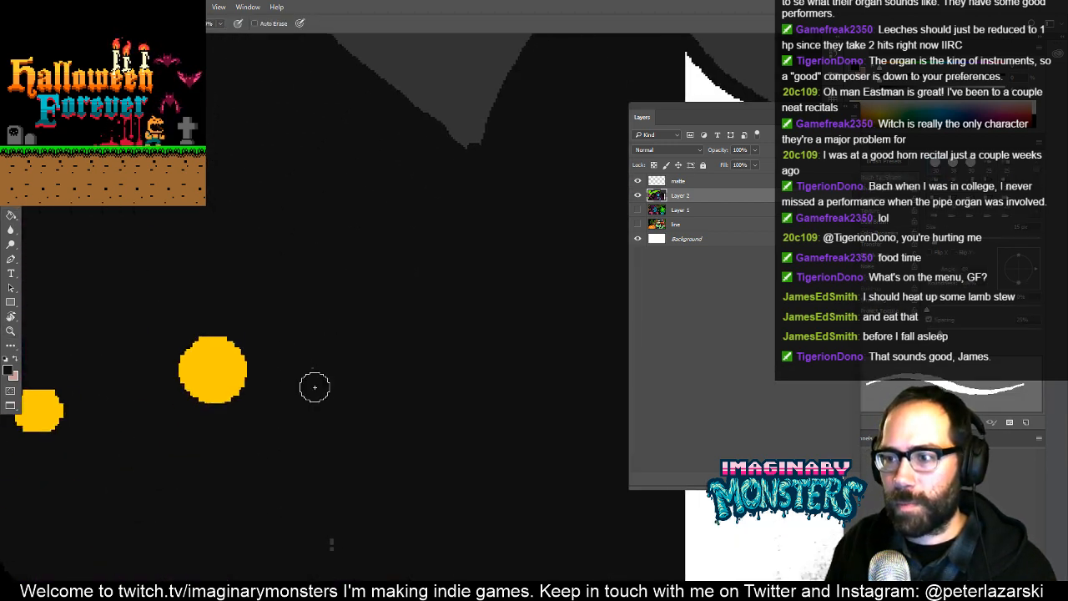
left_click_drag(461, 334, 328, 404)
key("z")
mouse_move(273, 357)
left_mouse_down()
mouse_move(364, 289)
mouse_move(277, 358)
left_mouse_up()
mouse_move(420, 354)
left_mouse_down()
mouse_move(346, 358)
mouse_move(466, 328)
left_mouse_up()
key("g")
left_click(353, 252, "alt")
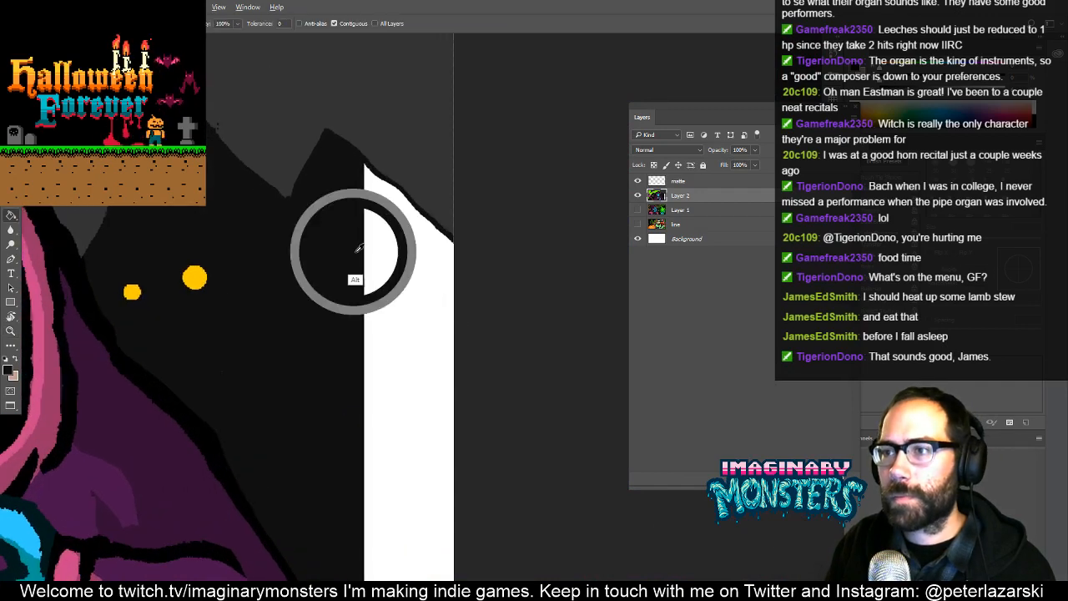
left_click(395, 286)
left_click_drag(439, 279, 404, 333)
key("z")
mouse_move(383, 282)
left_mouse_down()
mouse_move(453, 207)
mouse_move(365, 284)
left_mouse_up()
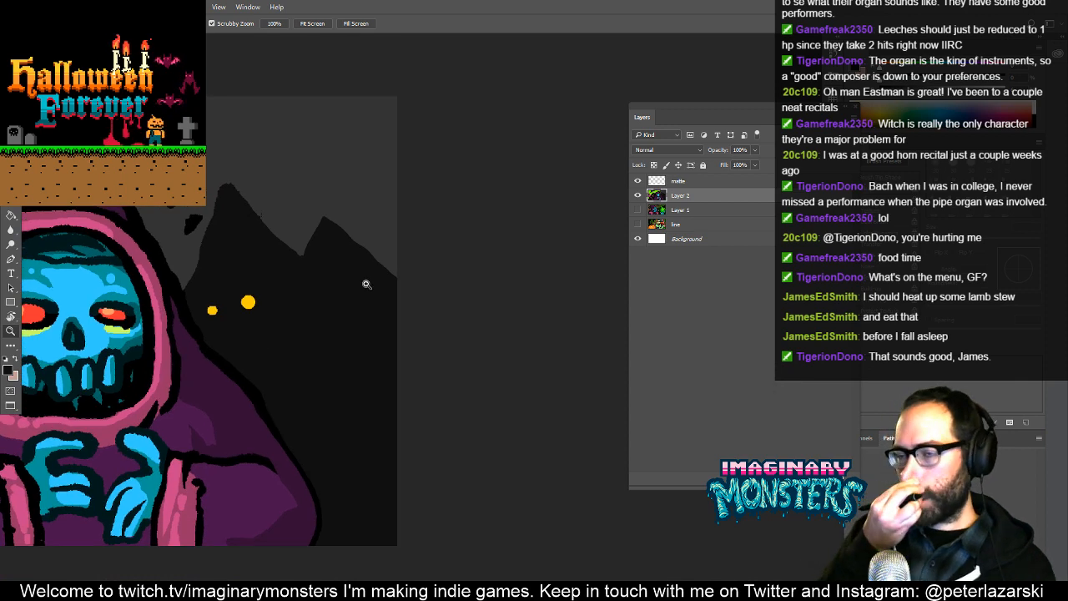
- Fill the large pink hand's outlines and skin areas with the sky's bright green
left_click_drag(131, 346, 719, 374)
left_click_drag(395, 388, 475, 352)
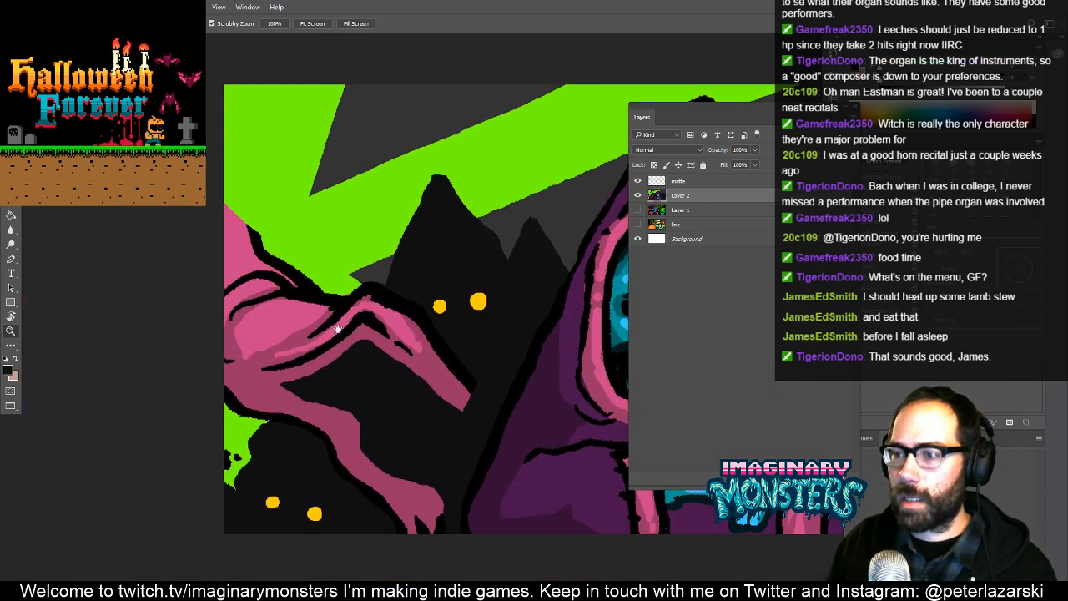
left_click(420, 292, "alt")
key("g")
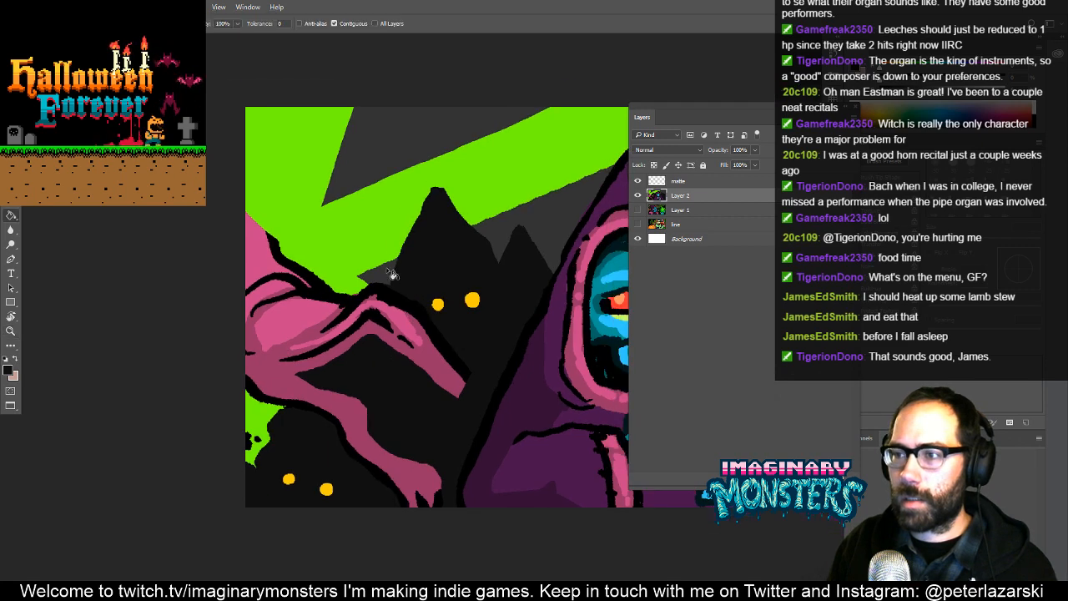
left_click(347, 248, "alt")
left_click(268, 310)
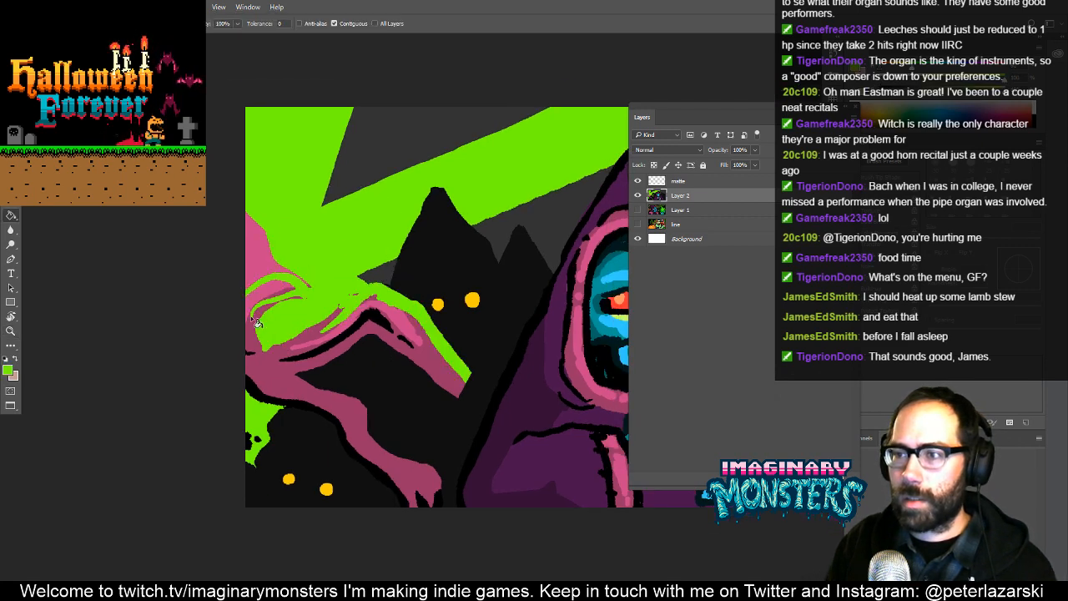
left_click(267, 374)
left_click(258, 397)
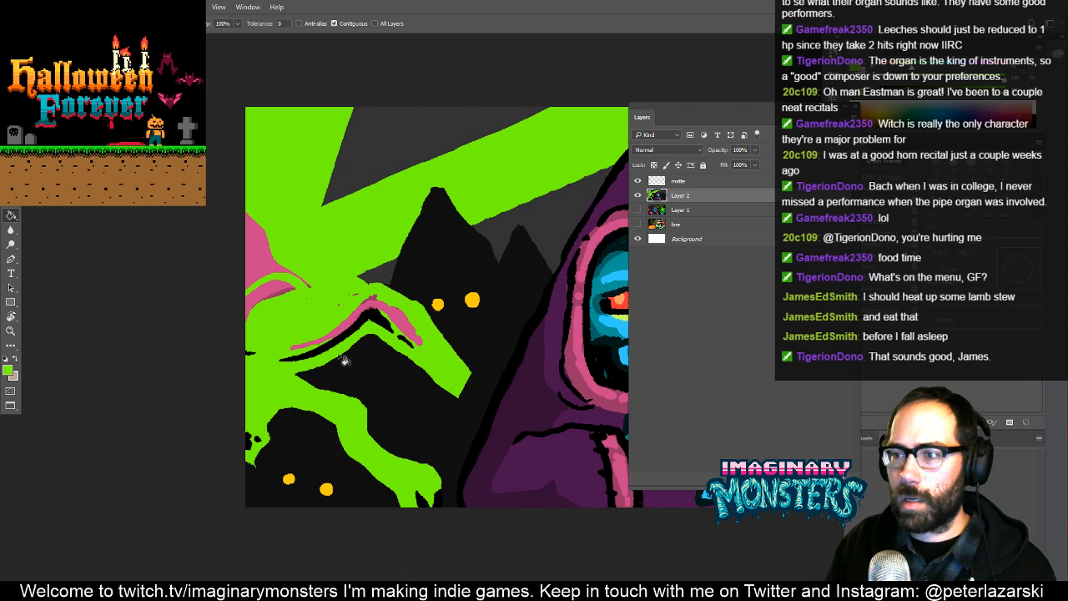
left_click(382, 313)
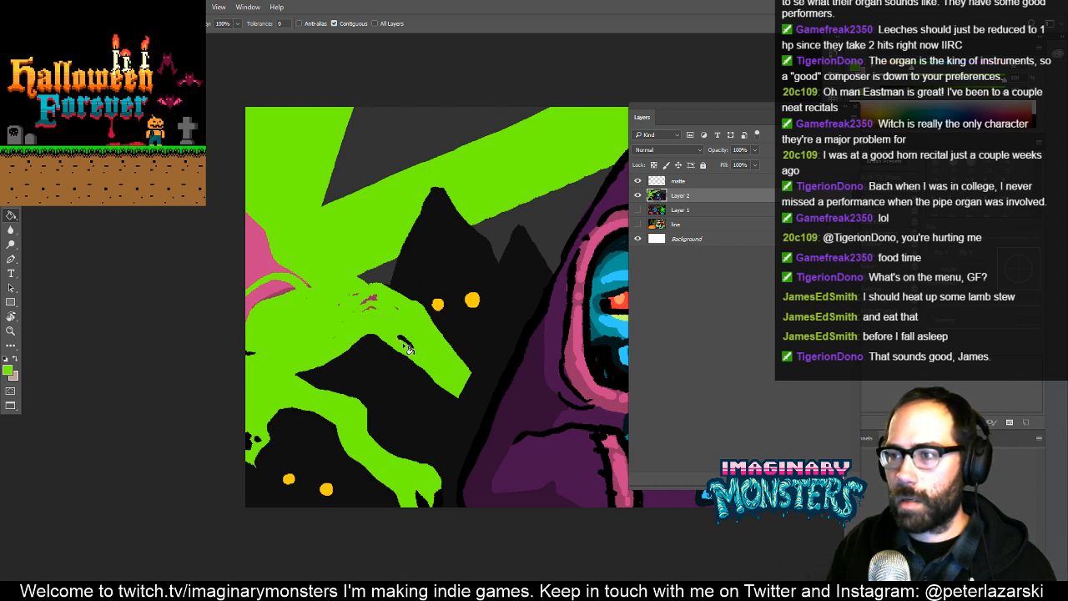
- Paint over the remaining pink and dark fragments of the large hand with bright green
key("b")
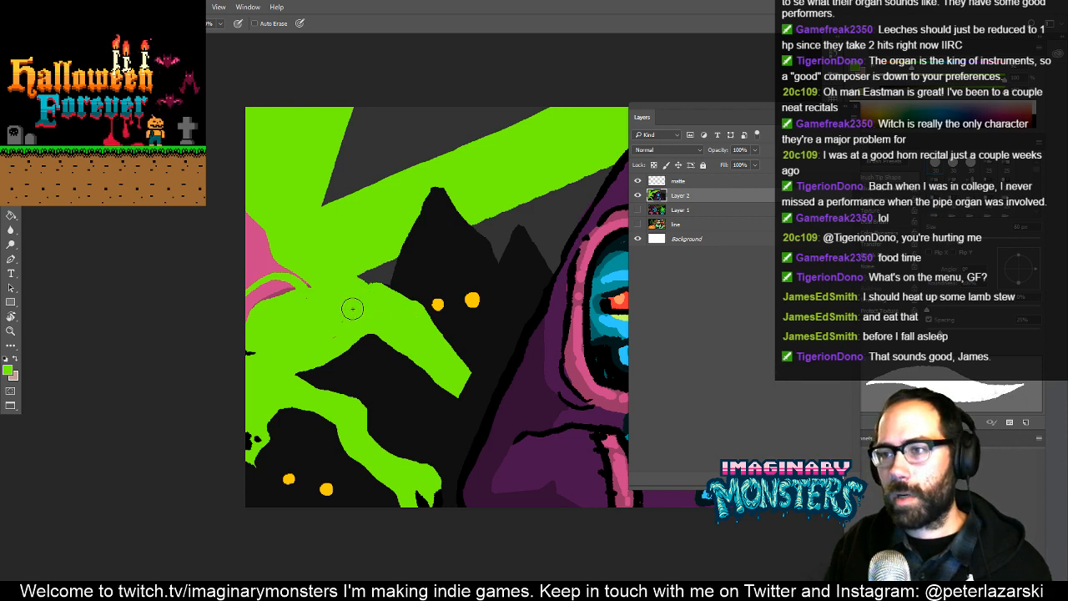
left_click_drag(275, 234, 243, 330)
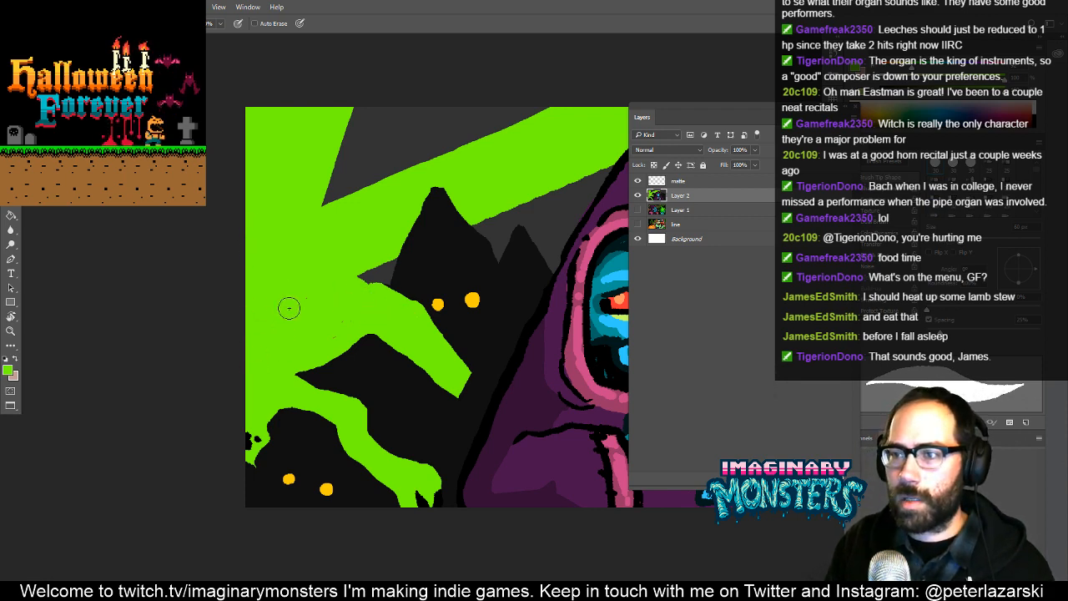
left_click_drag(362, 340, 300, 358)
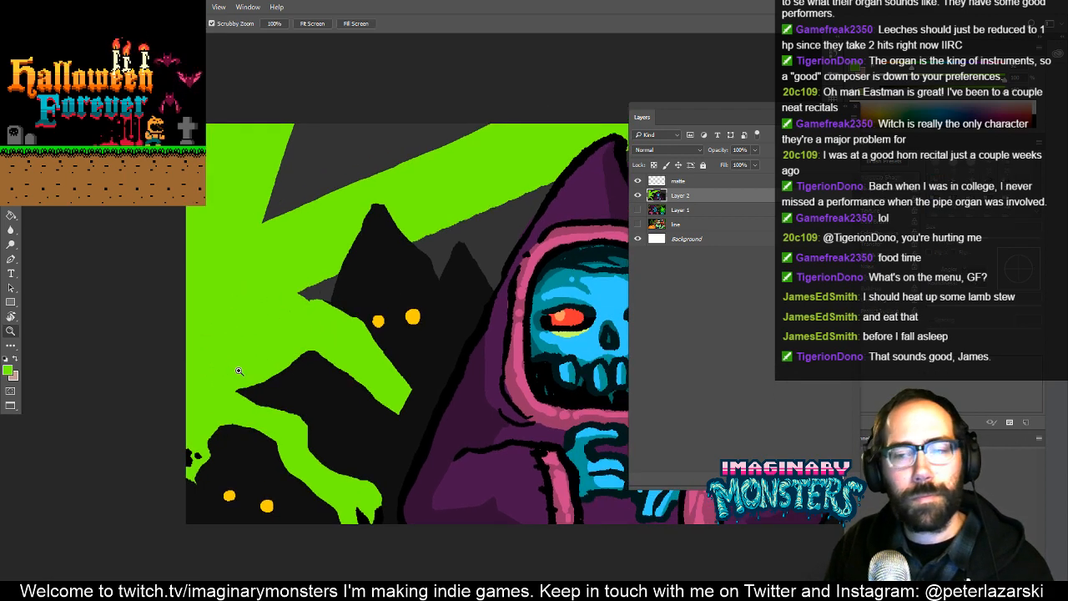
- Outline a small pointed mountain peak over the hand's lower fingers in near-black and fill it
left_click_drag(241, 371, 275, 348)
left_click(205, 491, "alt")
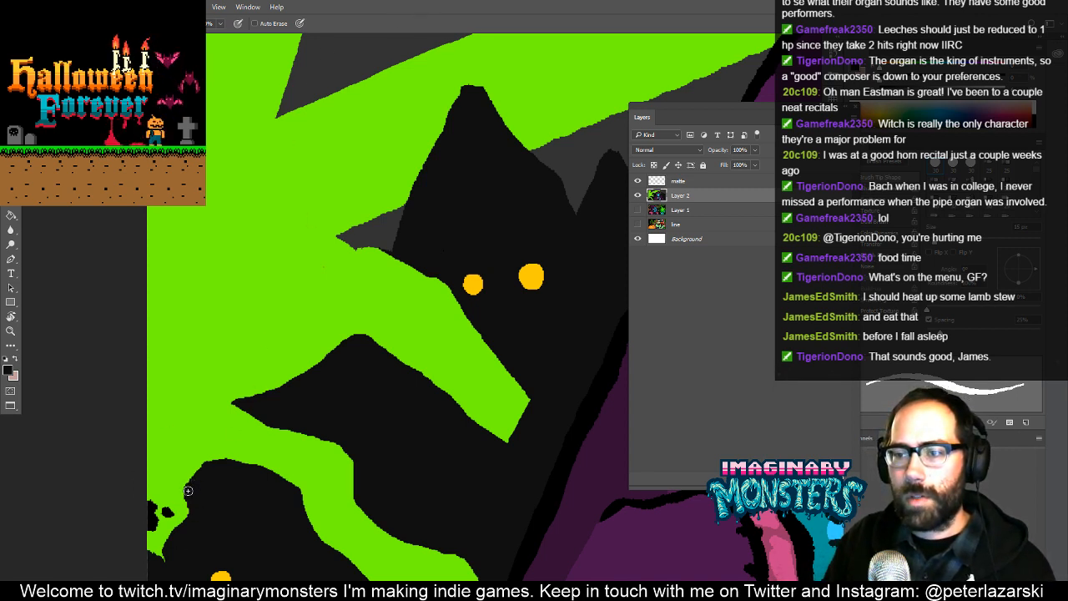
left_click_drag(188, 491, 268, 307)
left_click_drag(306, 354, 313, 374)
mouse_move(333, 445)
left_mouse_down()
mouse_move(312, 372)
mouse_move(328, 476)
left_mouse_up()
key("g")
left_click(317, 405)
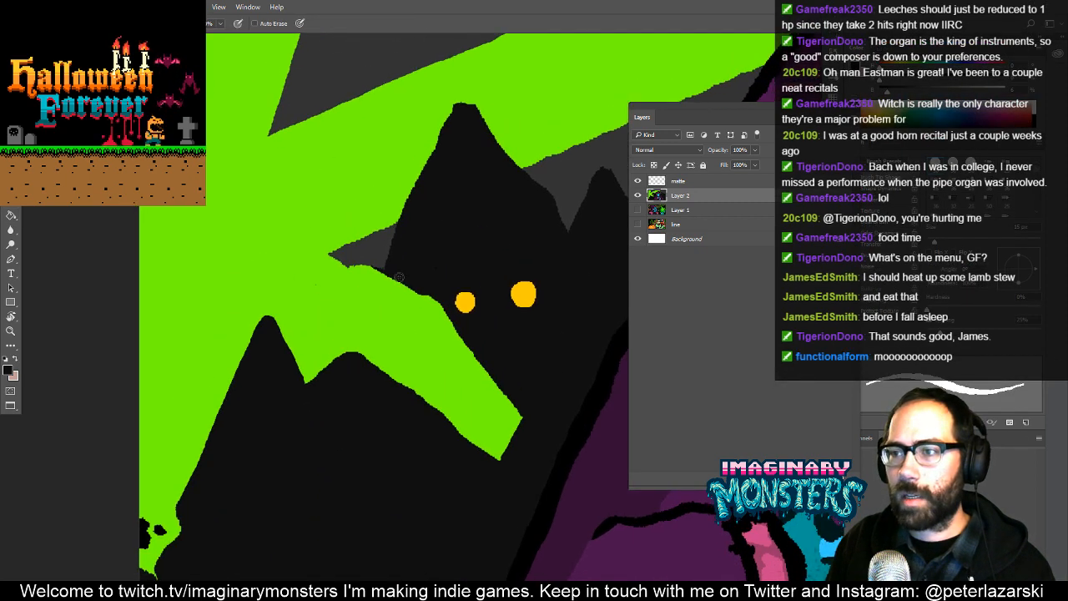
- Extend the tall mountain's left slope down to the small peak and fill the enclosed green finger with near-black
left_click_drag(389, 259, 365, 341)
key("g")
left_click(422, 363)
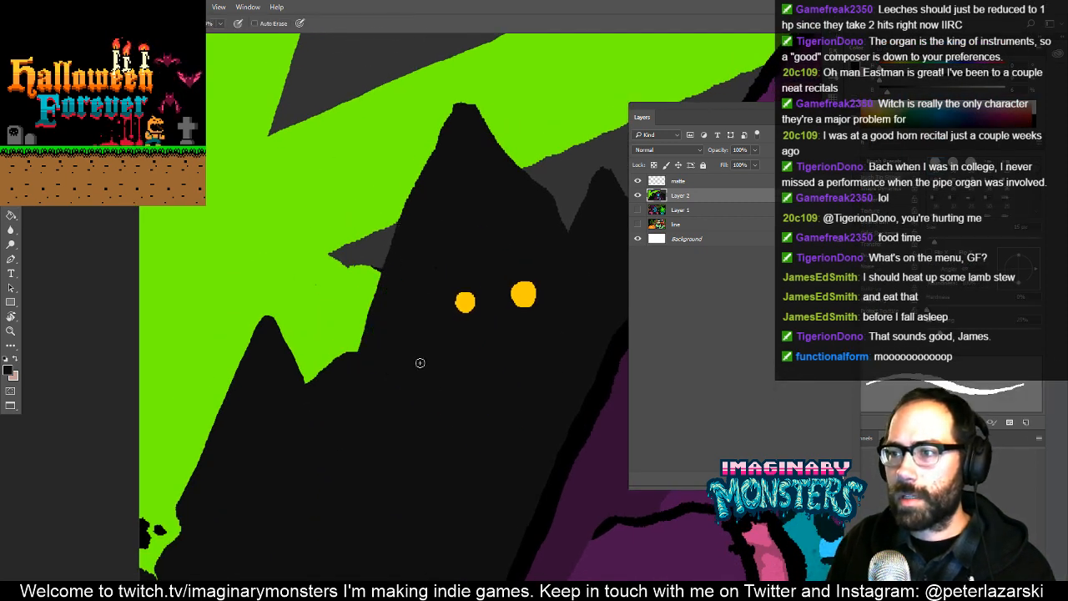
- Cover the pink speck with green and repaint the dark gray sky wedge's underside as a diagonal meeting the mountain slope
left_click_drag(438, 411, 357, 496)
left_click_drag(379, 402, 418, 398)
key("z")
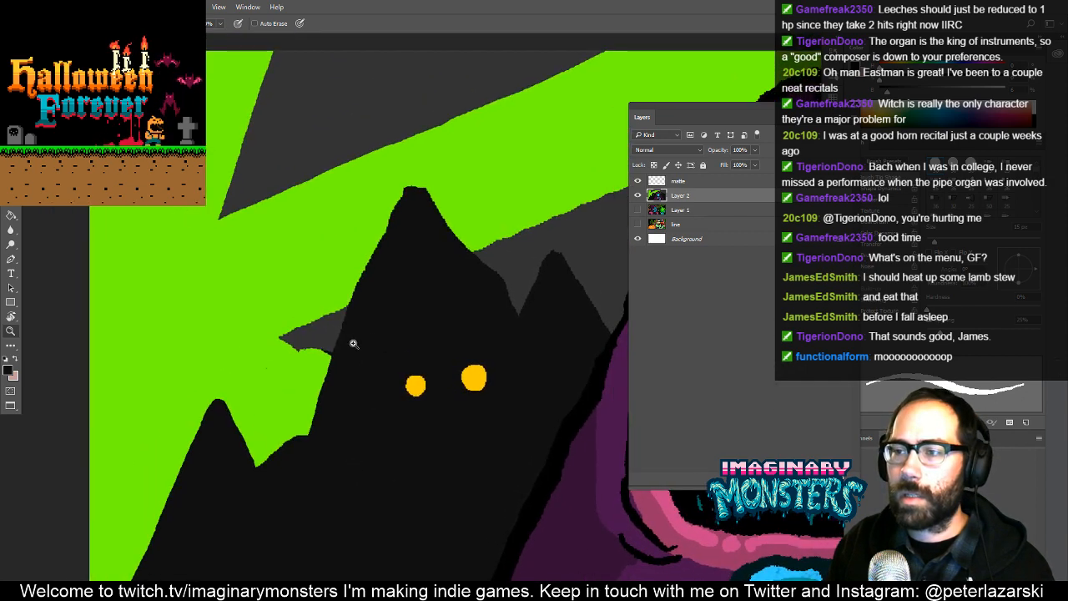
left_click_drag(326, 357, 408, 296)
left_click_drag(282, 357, 470, 334)
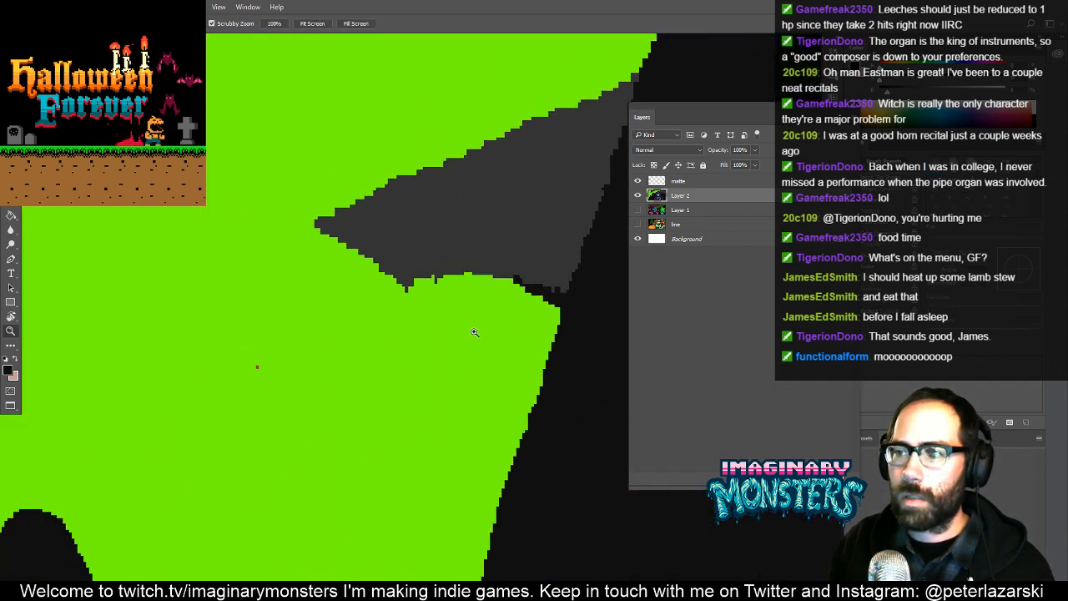
key("b")
left_click(322, 353, "alt")
left_click(404, 223, "alt")
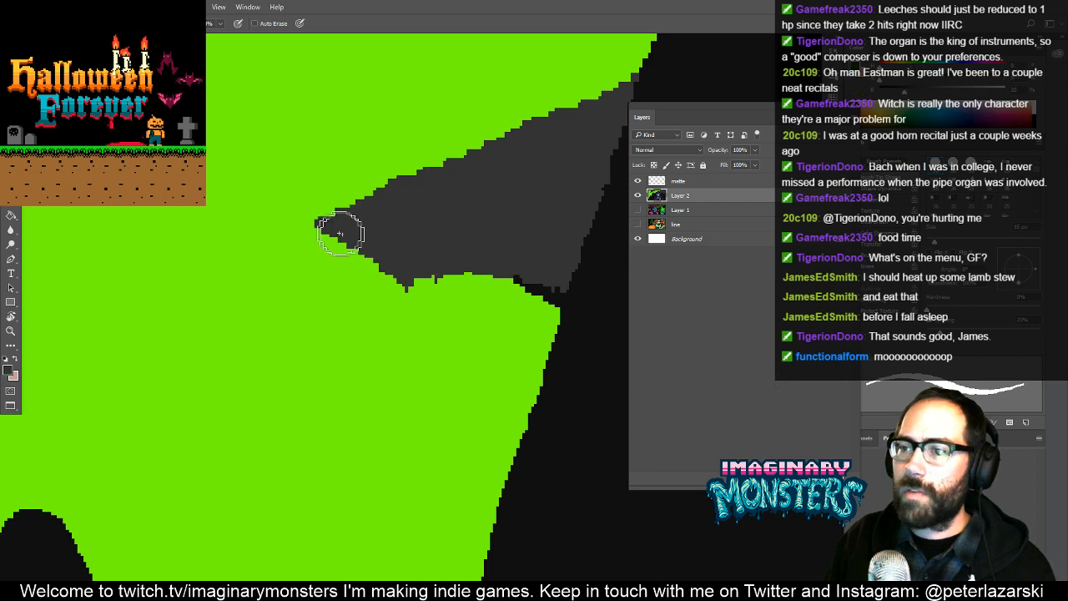
mouse_move(367, 248)
left_mouse_down()
mouse_move(542, 334)
mouse_move(557, 278)
mouse_move(521, 289)
mouse_move(465, 267)
left_mouse_up()
left_click_drag(508, 337, 394, 395)
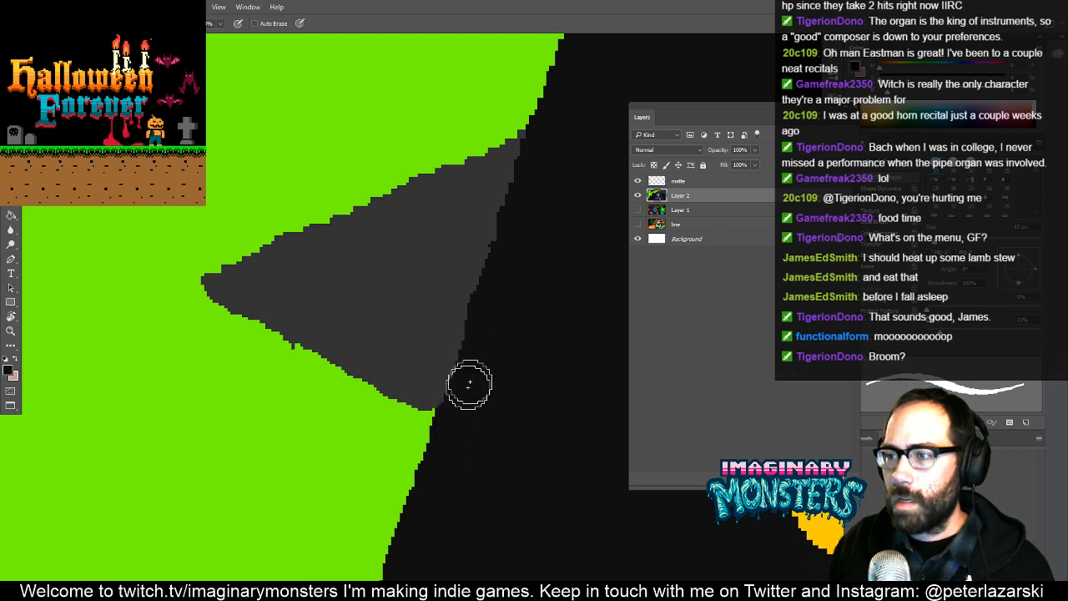
- Smooth the tip and lower edge of the dark gray sky wedge with bright green
left_click(281, 413, "alt")
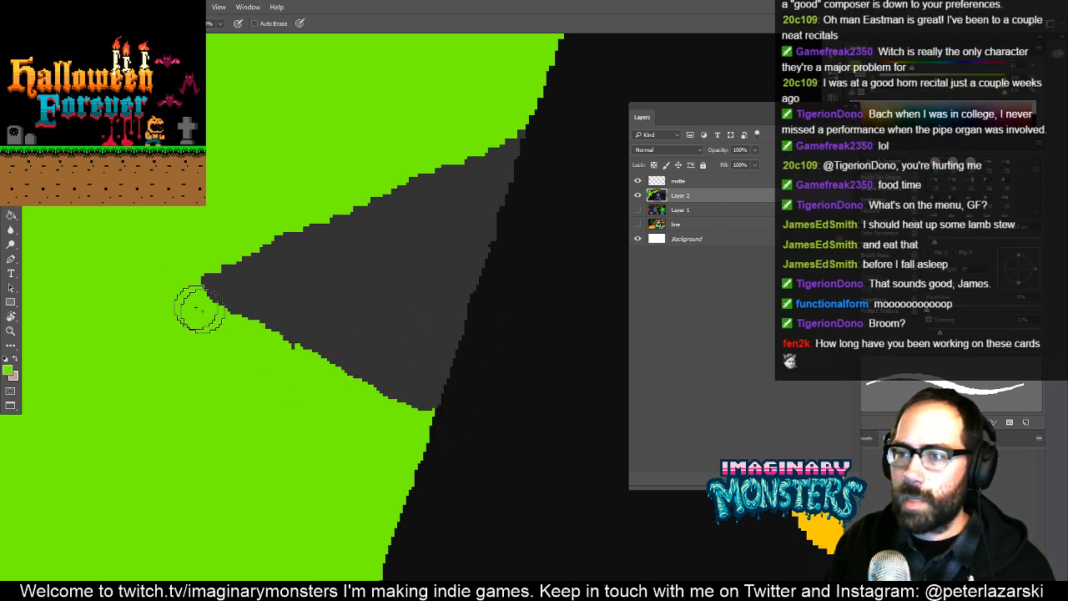
mouse_move(198, 305)
left_mouse_down()
mouse_move(333, 381)
mouse_move(370, 414)
left_mouse_up()
key("z")
left_click_drag(406, 339, 292, 450)
left_click_drag(482, 319, 366, 367)
key("b")
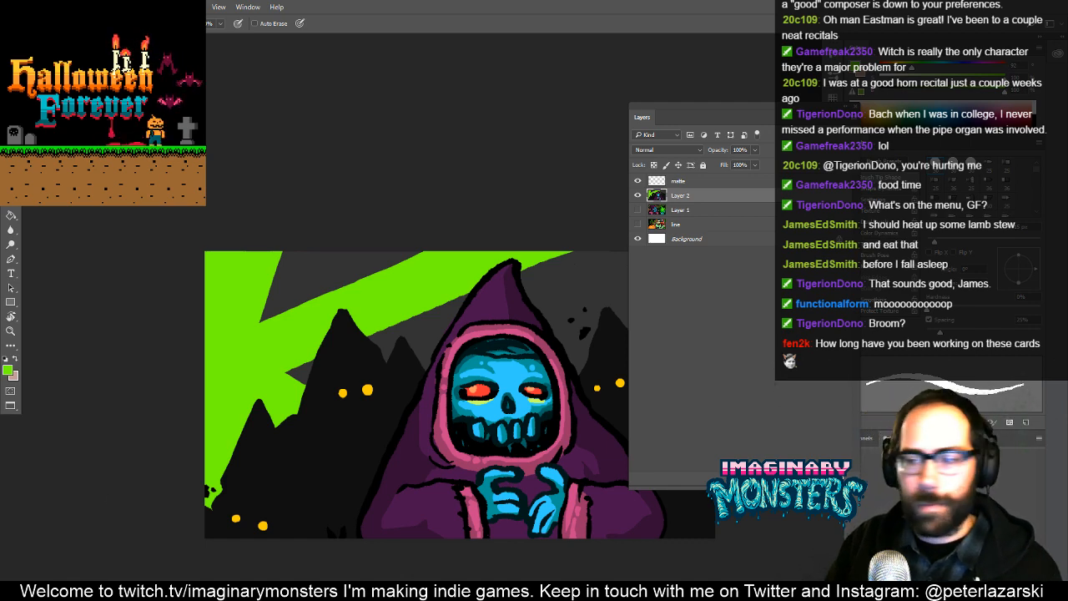
key("alt+Tab")
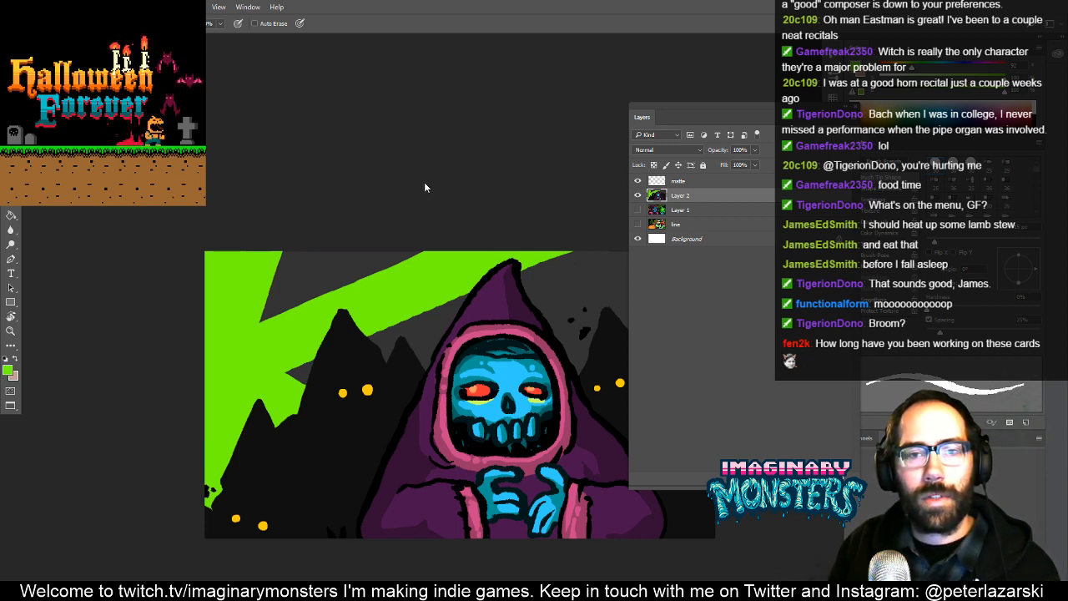
left_click_drag(436, 273, 346, 232)
key("z")
mouse_move(586, 232)
left_mouse_down()
mouse_move(469, 272)
mouse_move(534, 239)
left_mouse_up()
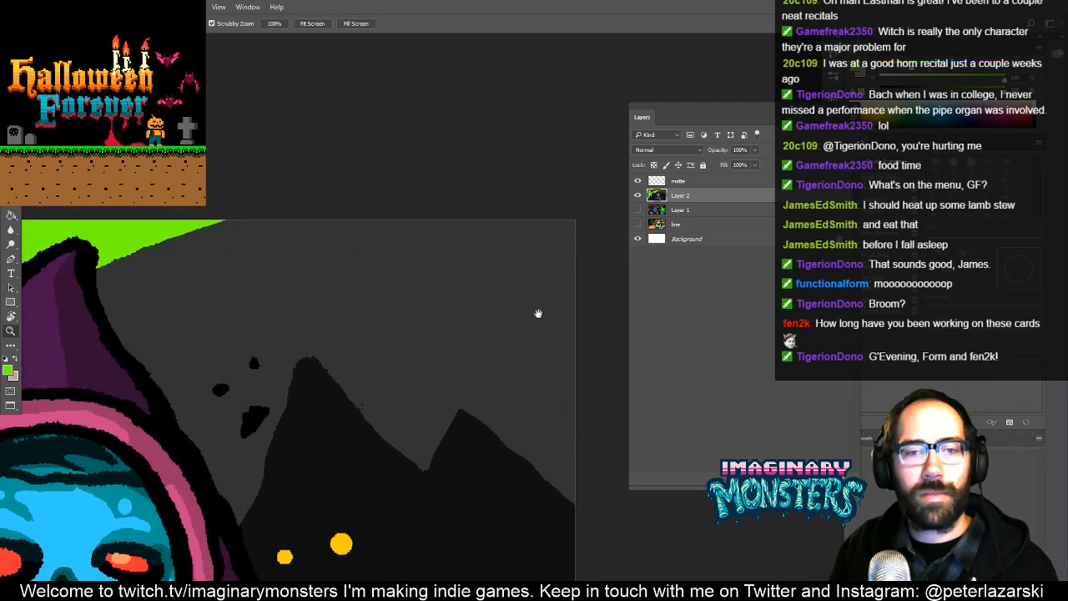
mouse_move(539, 312)
left_mouse_down()
mouse_move(531, 266)
mouse_move(467, 324)
mouse_move(532, 329)
left_mouse_up()
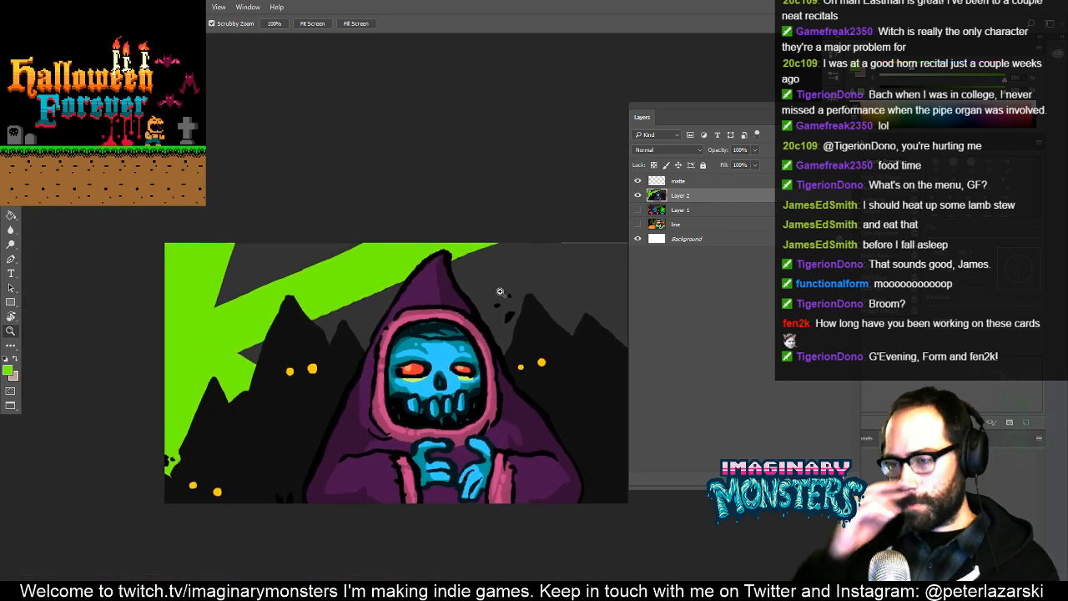
left_click_drag(278, 418, 349, 391)
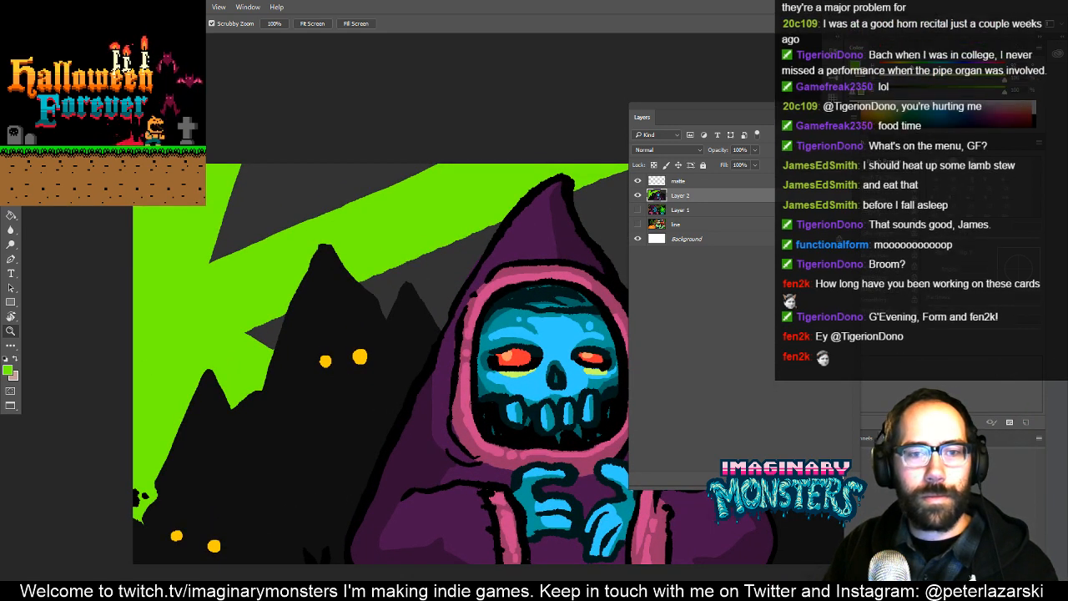
- Fill the stray pink sliver beside the hood's left outline with the cloak's purple
left_click(310, 123)
left_click(327, 341, "alt")
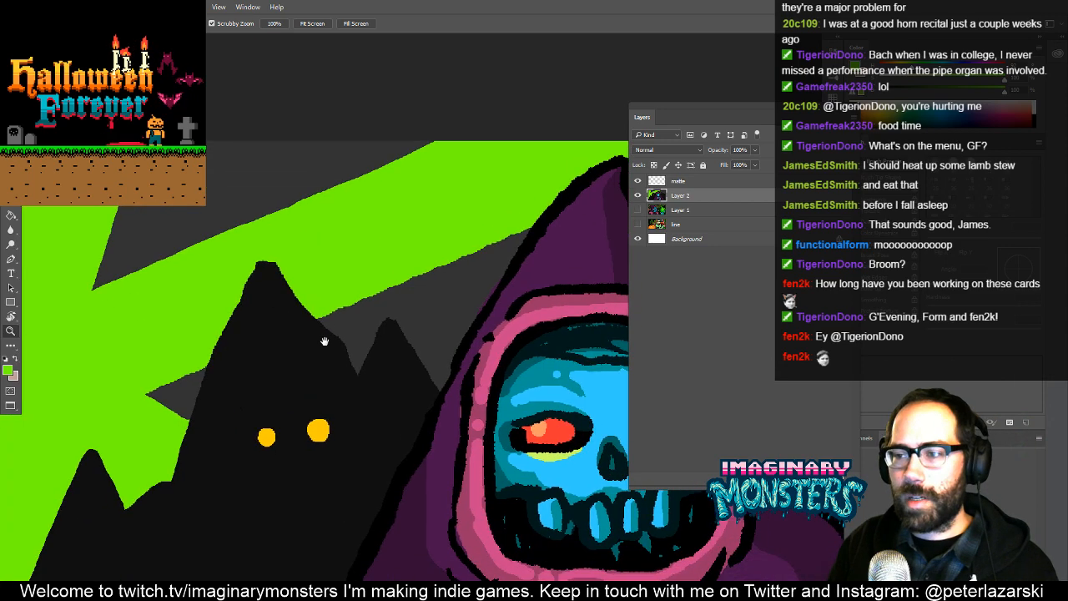
left_click(398, 314, "alt")
left_click_drag(443, 368, 531, 332)
left_click_drag(372, 309, 443, 244)
key("g")
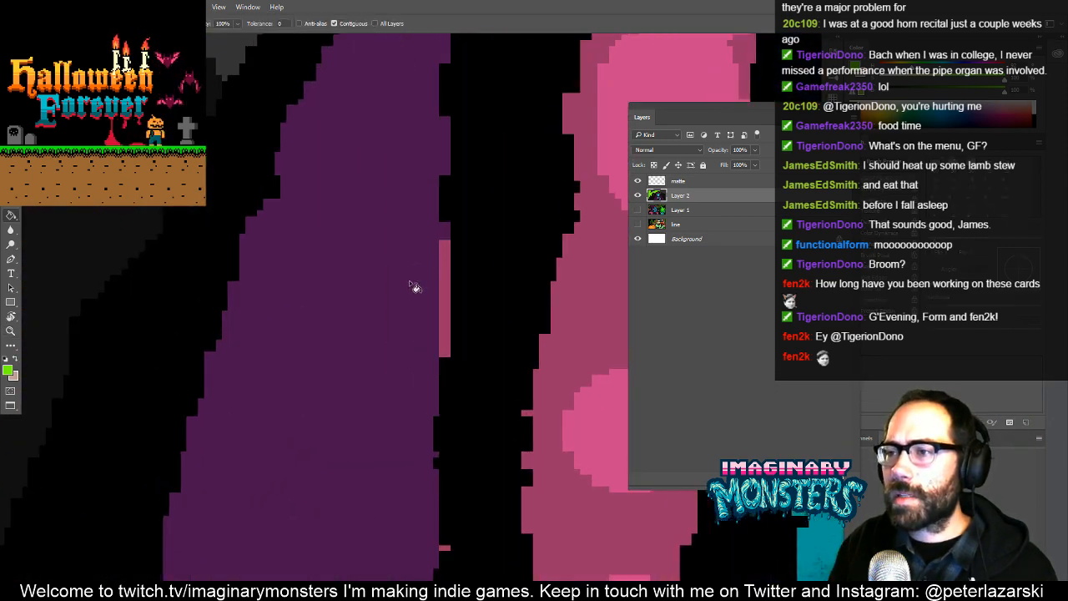
left_click(441, 293)
key("z")
left_click_drag(484, 283, 374, 398, "alt")
left_click_drag(614, 367, 417, 391)
left_click_drag(410, 301, 525, 257)
- Fill the leftover black marks along the canvas's lower edge beside the cloak with the mountains' near-black
key("b")
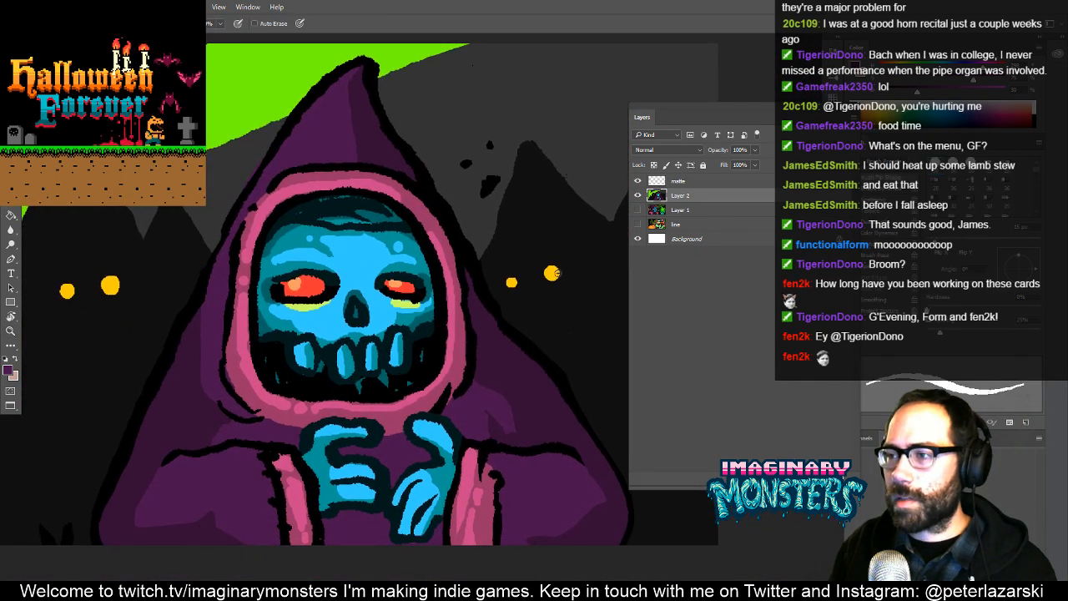
left_click_drag(253, 419, 169, 398)
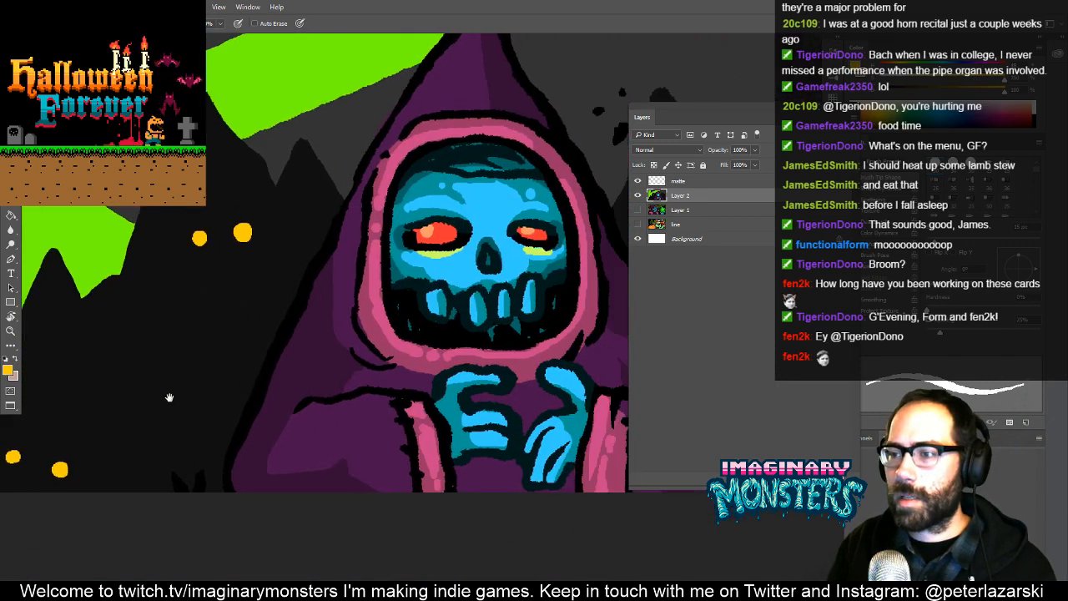
left_click_drag(43, 431, 389, 388)
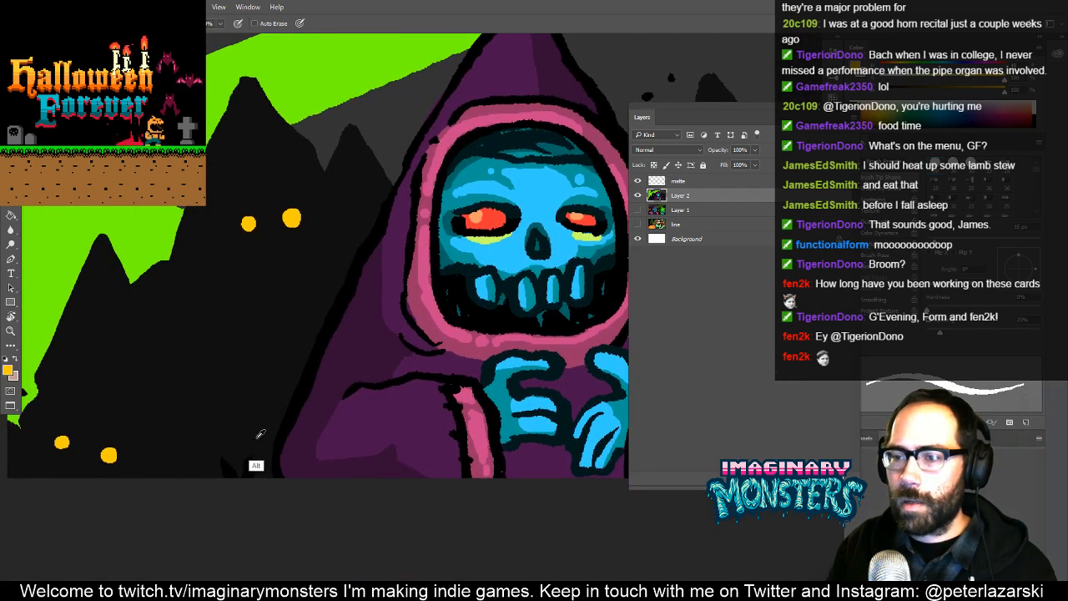
left_click(256, 462, "alt")
key("g")
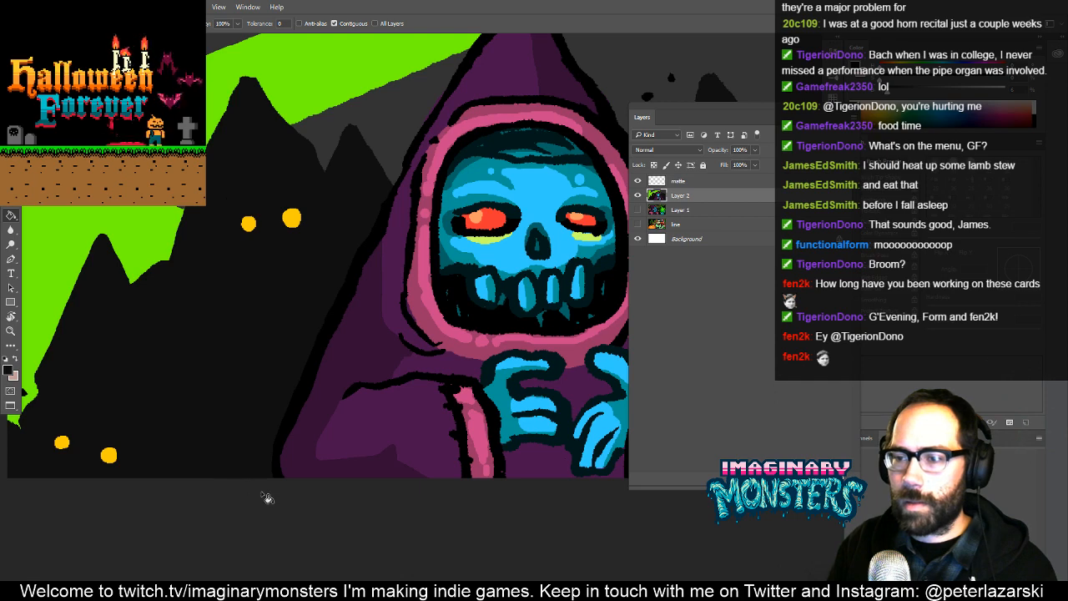
- Paint two more pairs of yellow eyes, one lower on the right mountain and a smaller one on the left mountains
key("b")
left_click_drag(476, 332, 178, 349)
left_click_drag(619, 300, 290, 321)
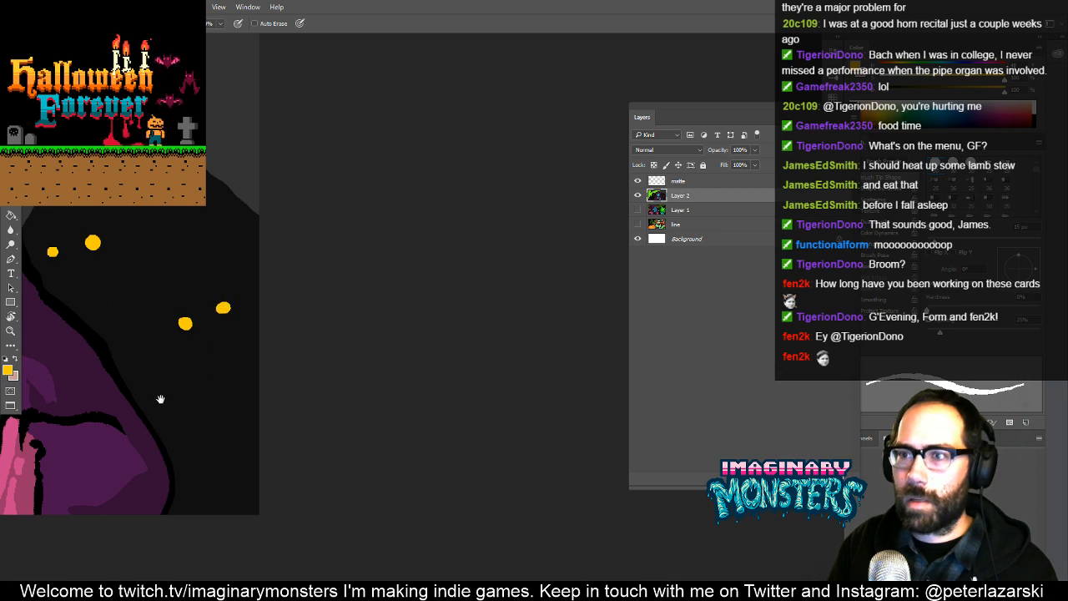
left_click_drag(160, 399, 618, 354)
left_click_drag(150, 377, 424, 359)
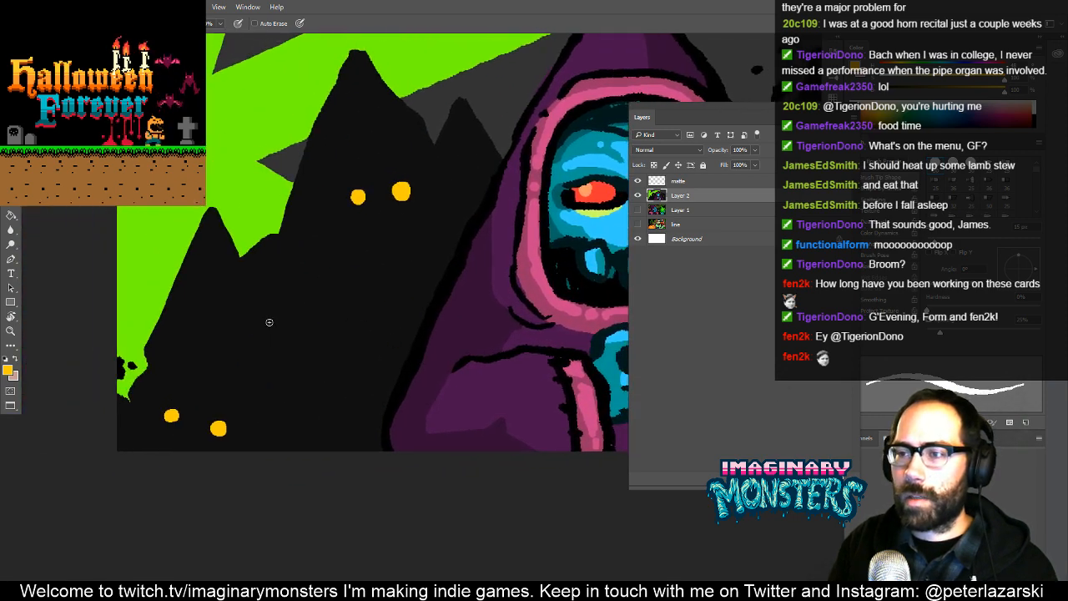
key("z")
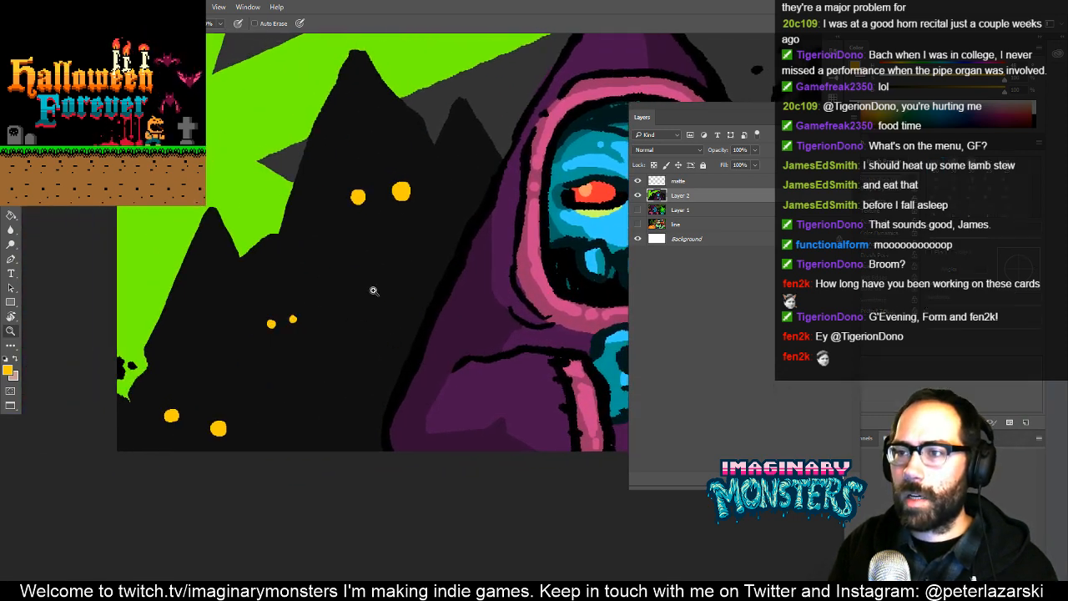
left_click_drag(421, 265, 331, 318)
left_click_drag(434, 286, 500, 246)
left_click_drag(325, 274, 471, 317)
left_click_drag(390, 312, 400, 308)
left_click_drag(402, 318, 473, 358)
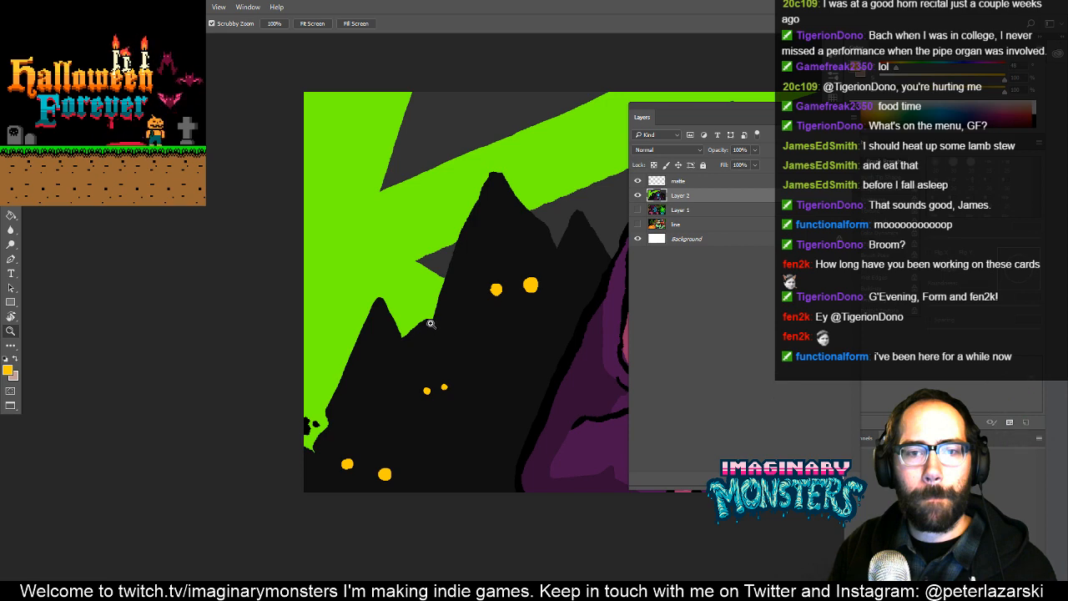
key("e")
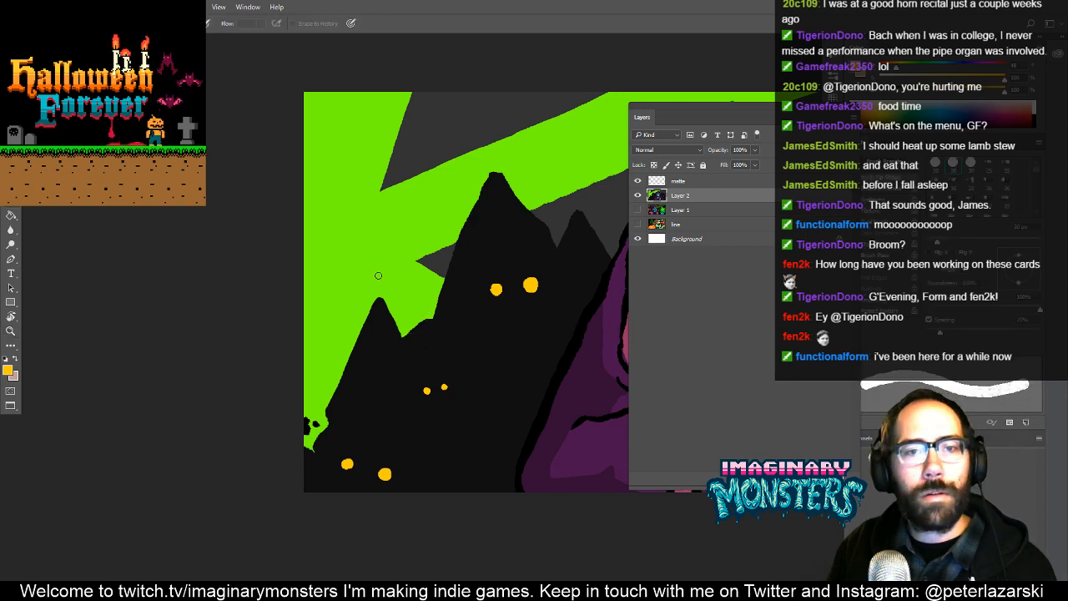
- Try to repaint the lower-left corner of the bright green sky dark gray within a selection of the green area
left_click(381, 279)
key("b")
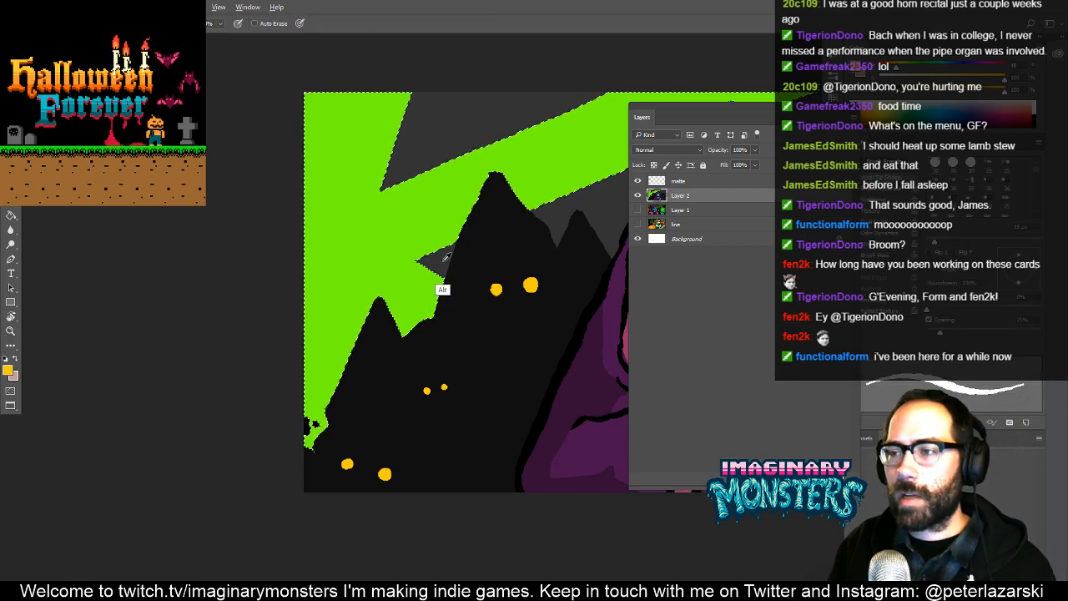
mouse_move(300, 328)
left_mouse_down()
mouse_move(244, 344)
mouse_move(285, 389)
left_mouse_up()
key("g")
left_click(274, 404)
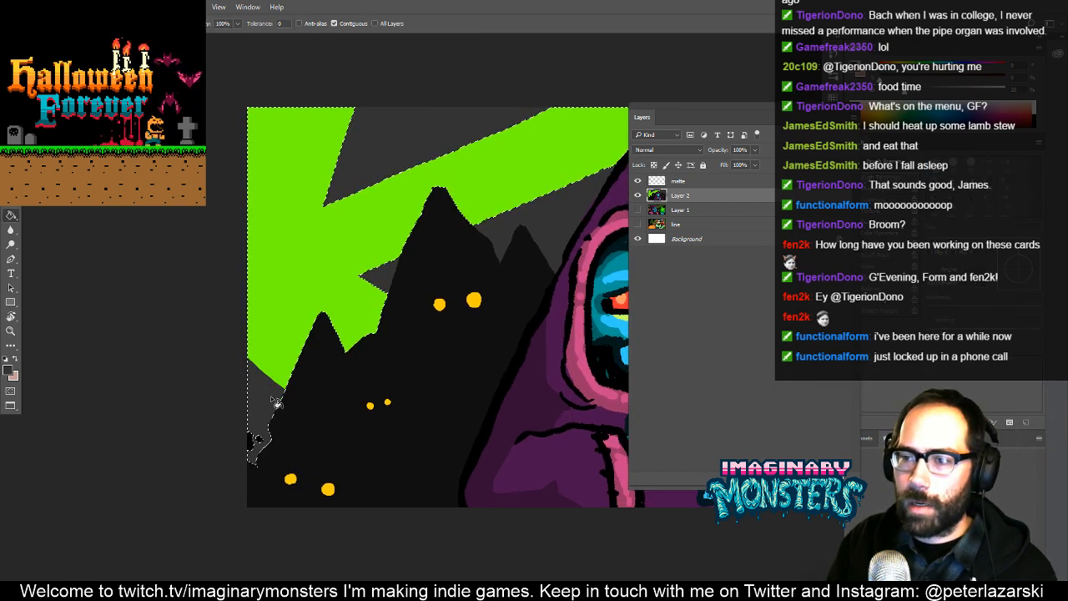
key("ctrl+d")
left_click_drag(344, 380, 200, 454)
key("ctrl+alt+z")
key("ctrl+alt+z")
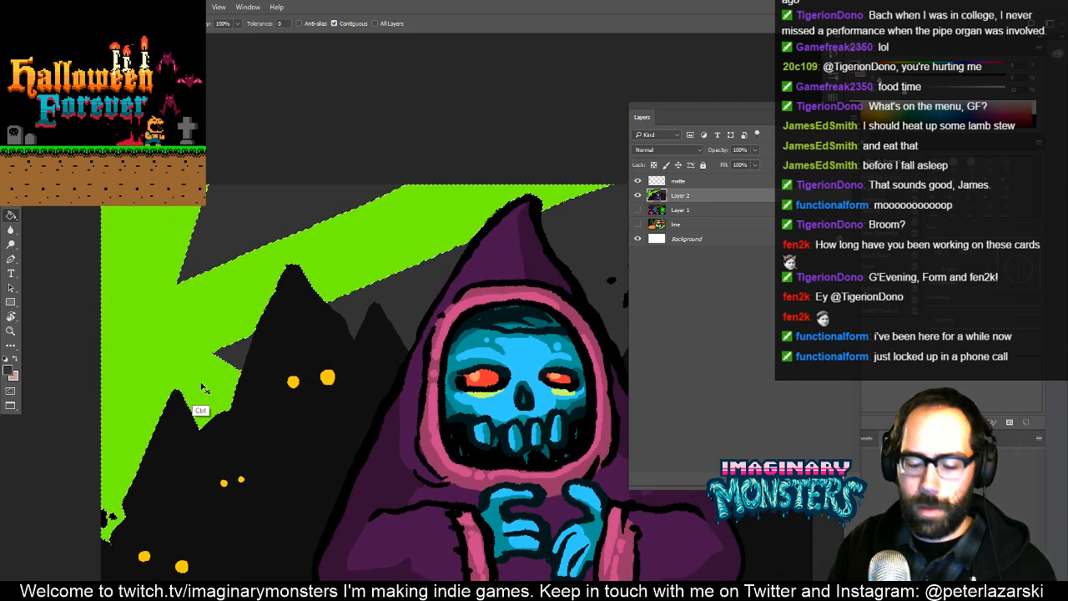
key("ctrl+d")
key("z")
left_click_drag(366, 337, 283, 371)
left_click_drag(418, 345, 503, 329)
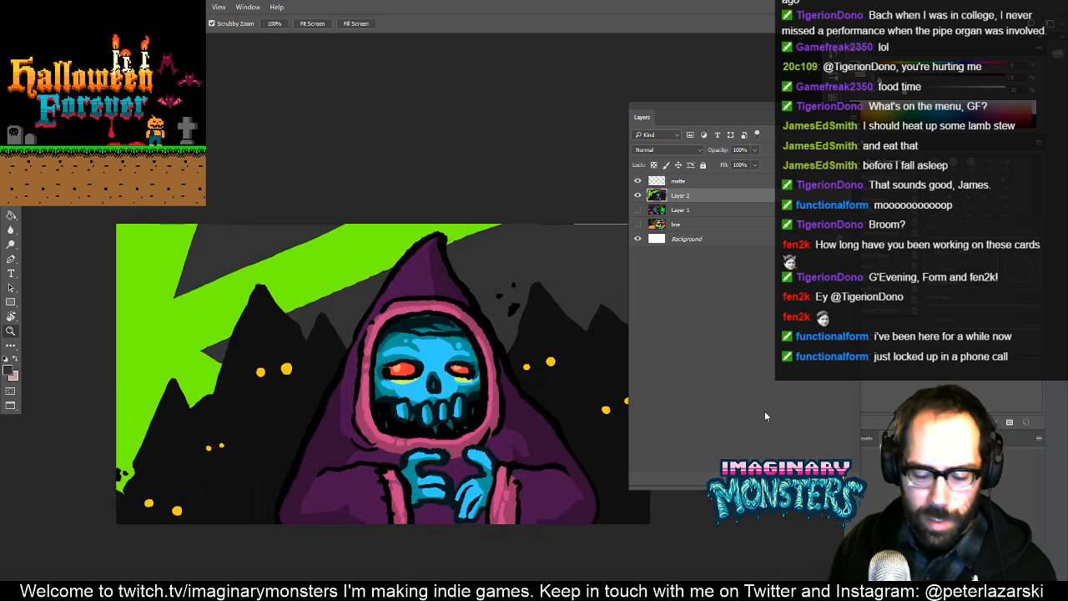
key("w")
left_click(465, 239)
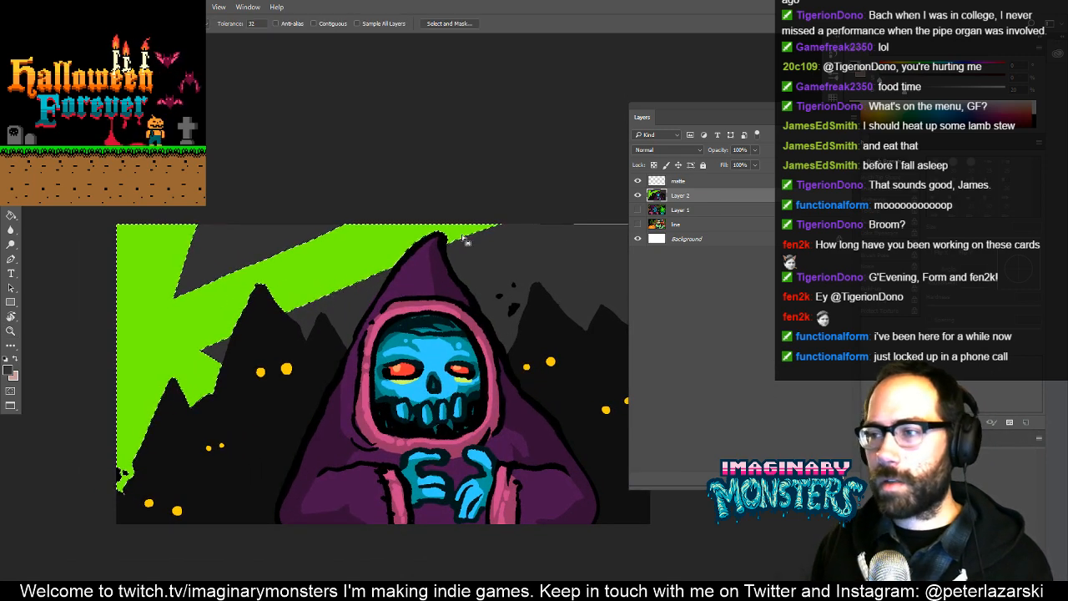
left_click(322, 23)
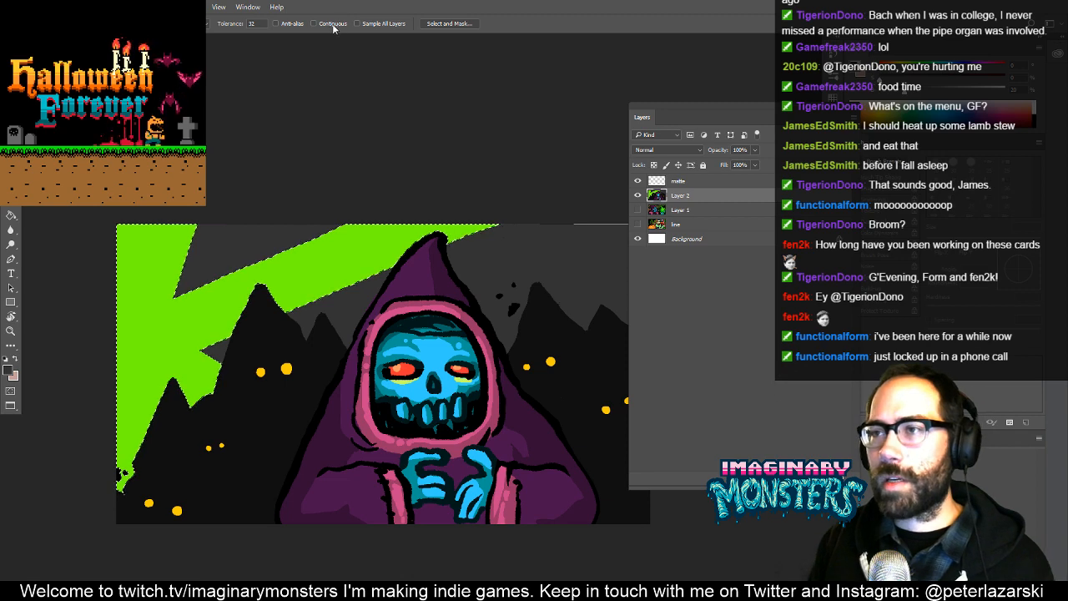
left_click(347, 322)
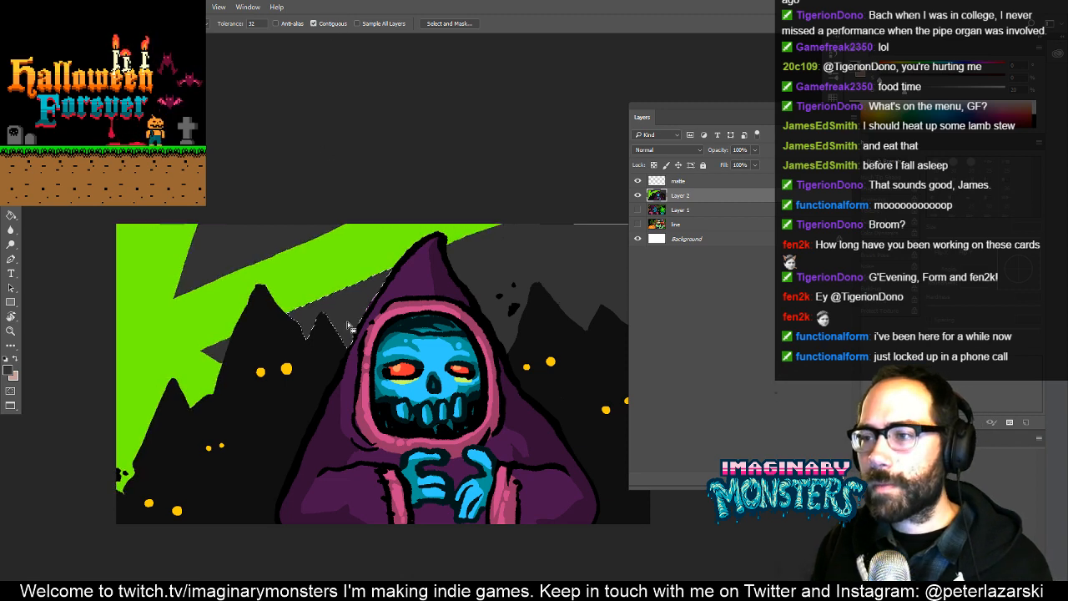
left_click(343, 276, "shift")
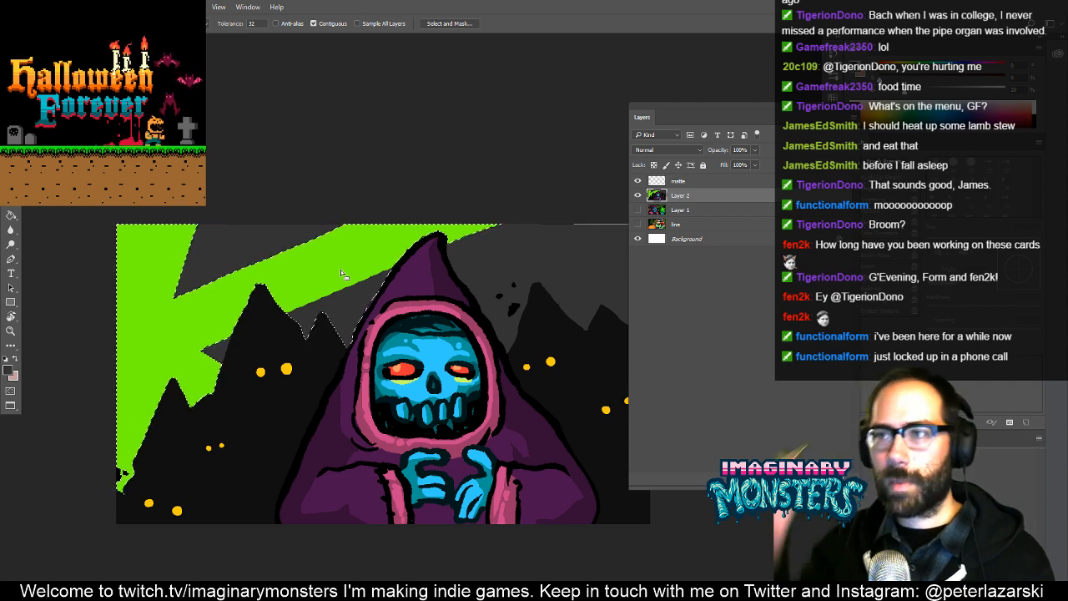
key("ctrl+d")
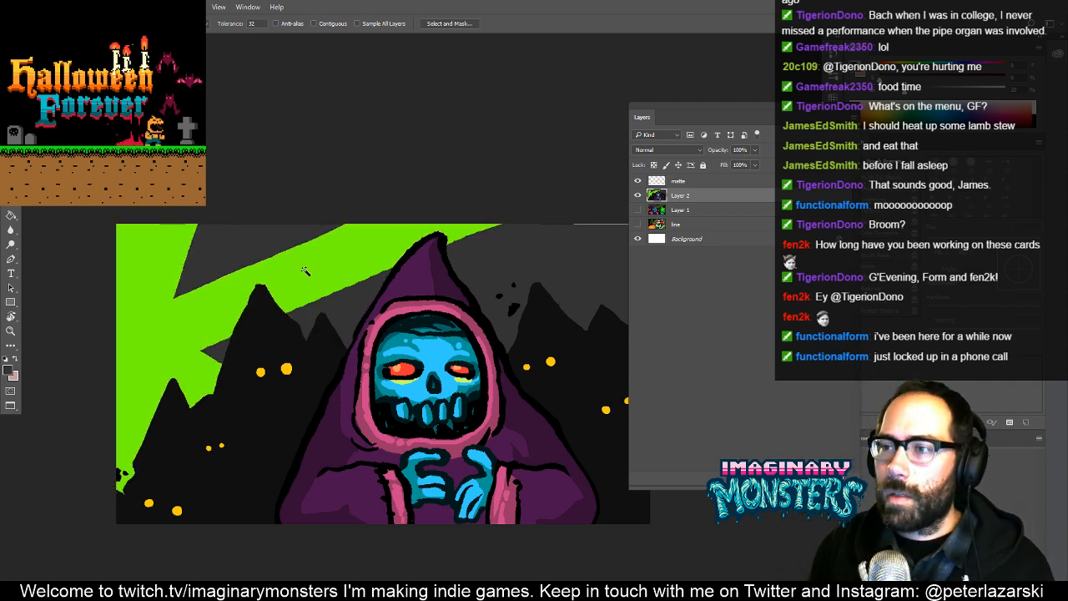
- Select all the green and dark gray sky areas and create a new layer above Layer 2 masked to that selection
scroll(346, 316, "right", 3)
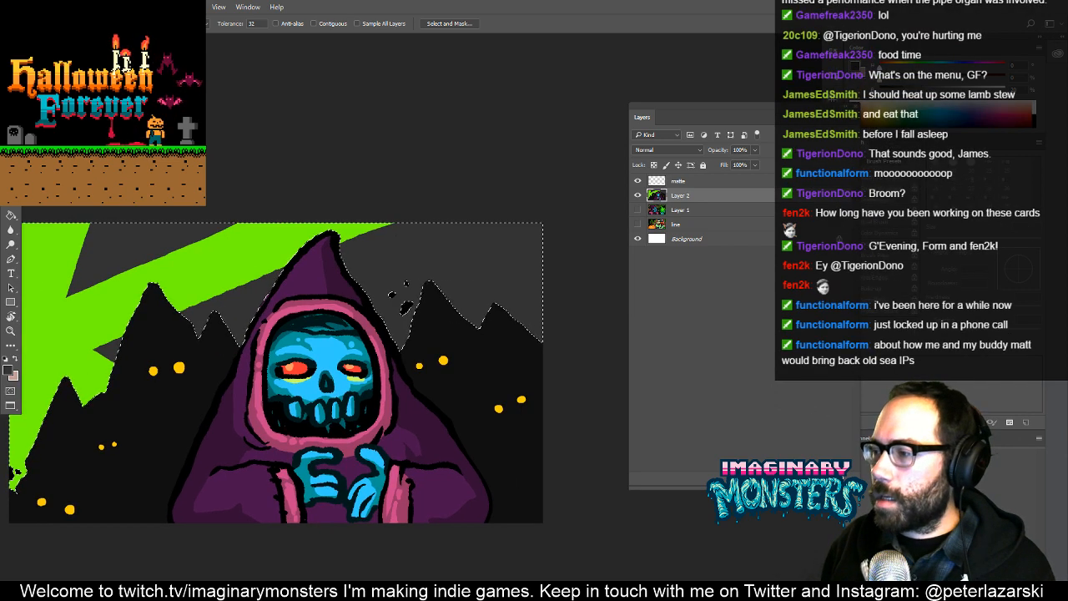
left_click(827, 481)
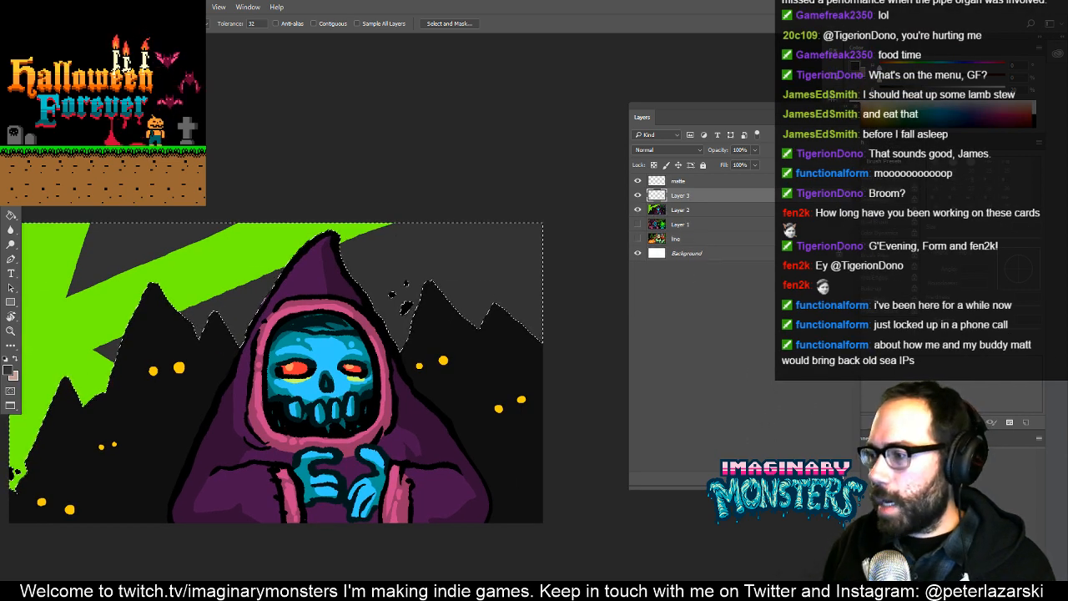
left_click(783, 481)
left_click_drag(531, 435, 615, 446)
- Switch to the Brush tool with a soft round tip at 464 px and 0% hardness
key("b")
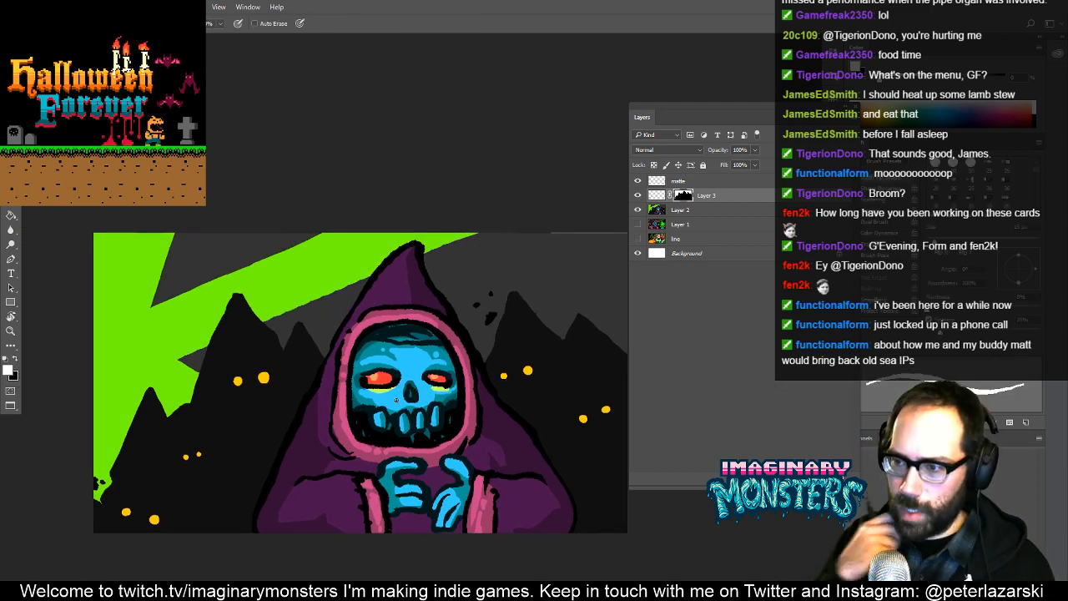
left_click_drag(375, 338, 404, 347)
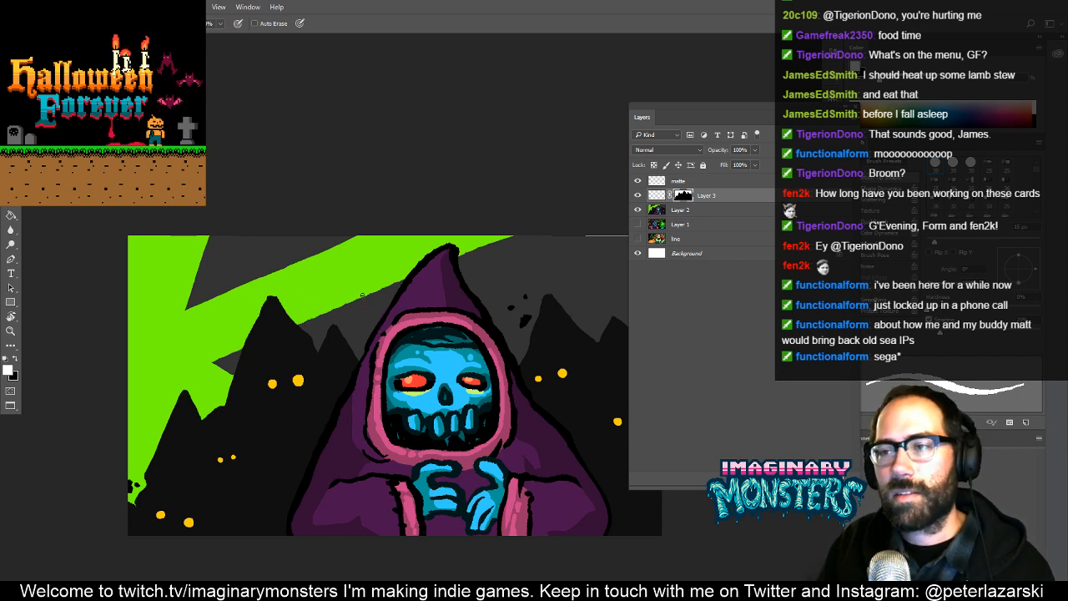
key("e")
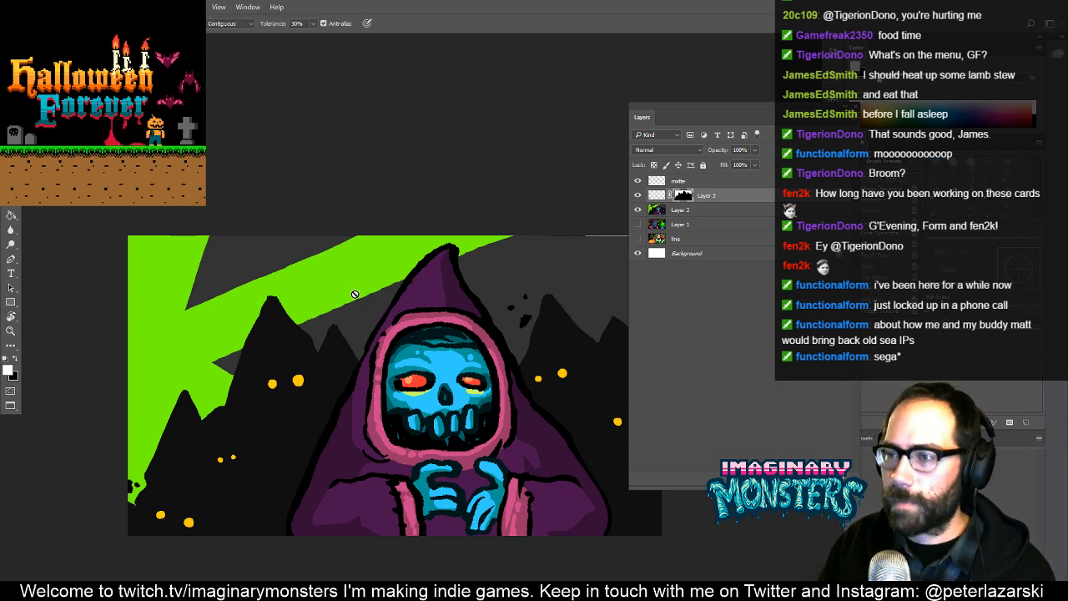
key("shift+b")
key("shift+b")
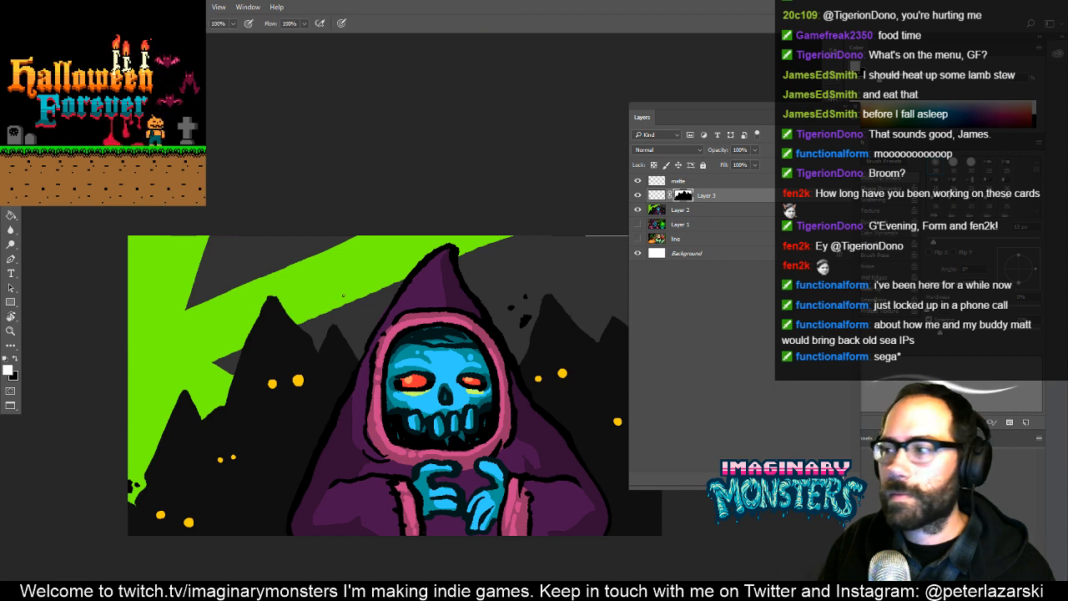
right_click(344, 295)
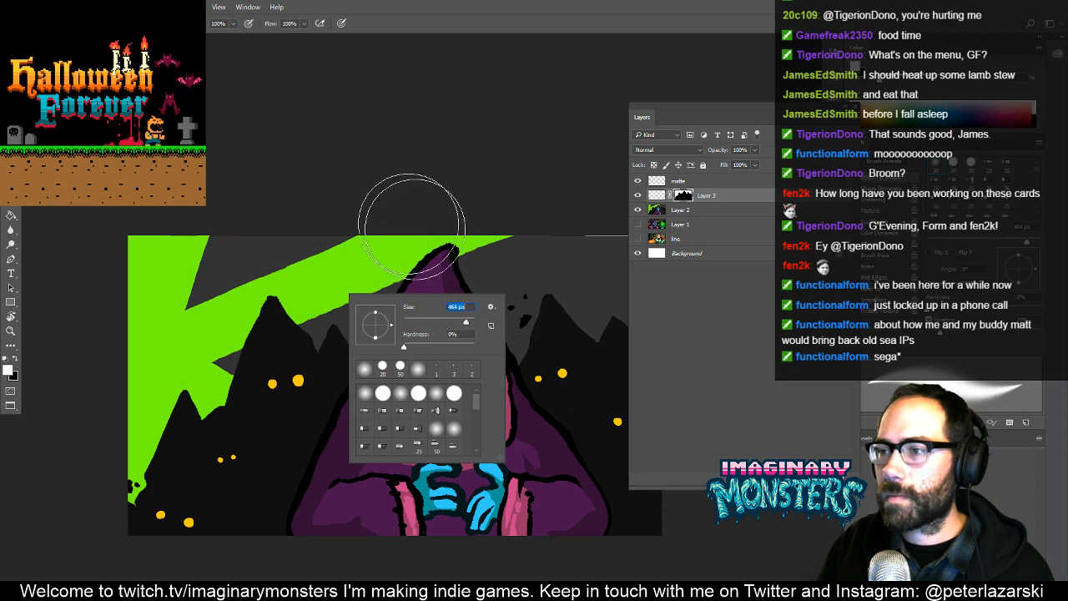
key("Return")
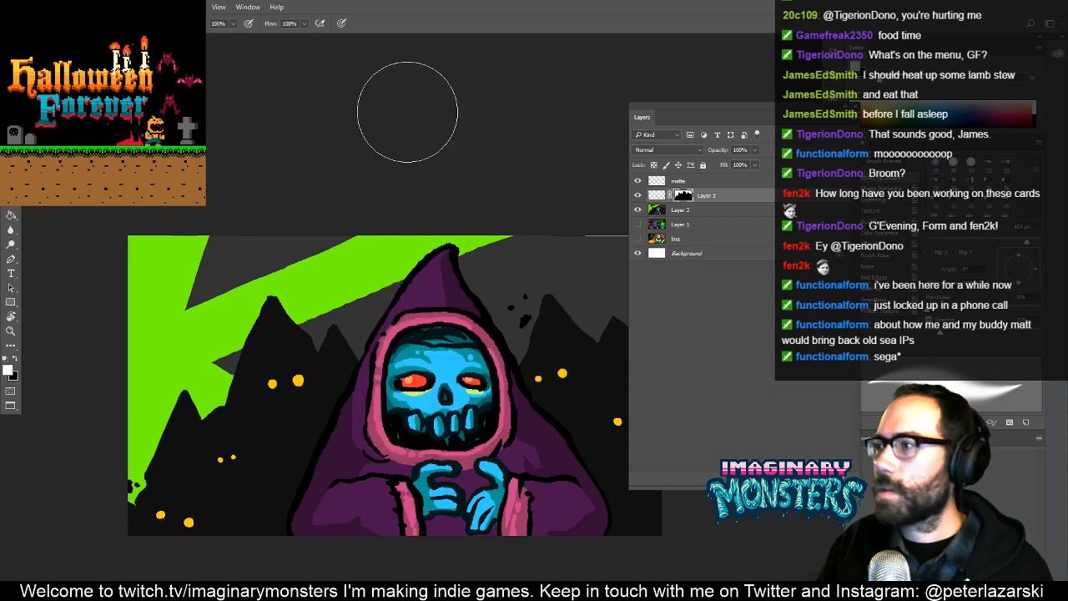
- Make the masked sky layer's artwork active instead of its mask, and dock the Layers panel beside Channels
left_click_drag(737, 107, 671, 88)
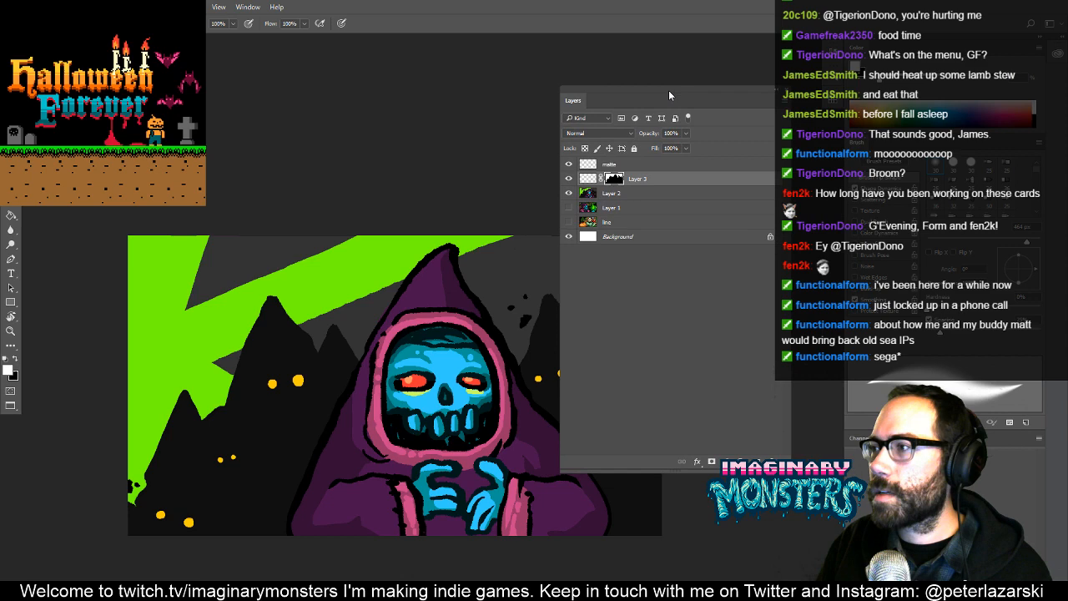
left_click(833, 102)
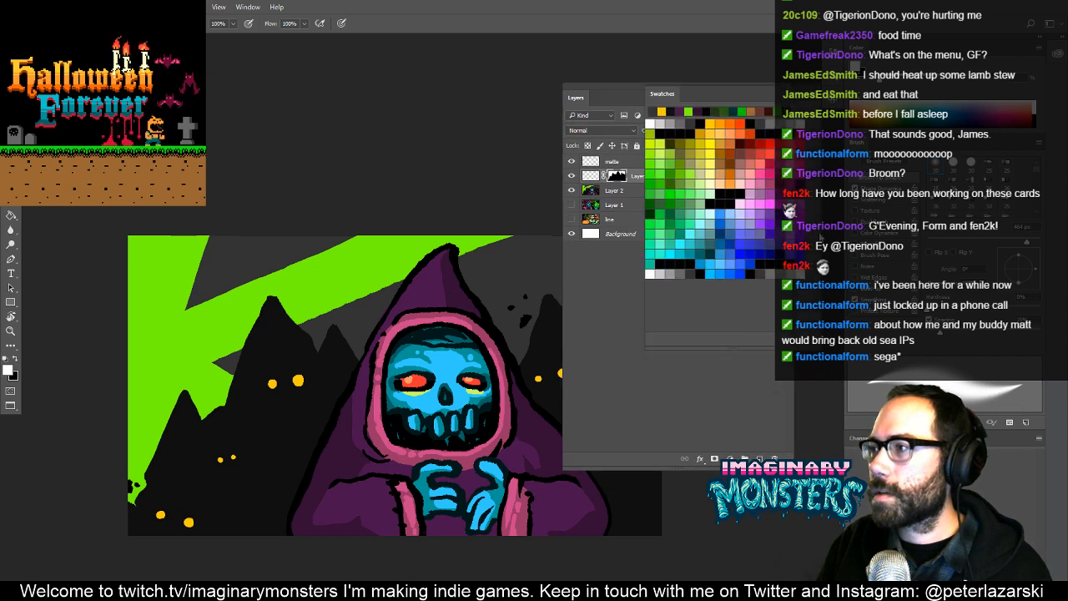
left_click(676, 197)
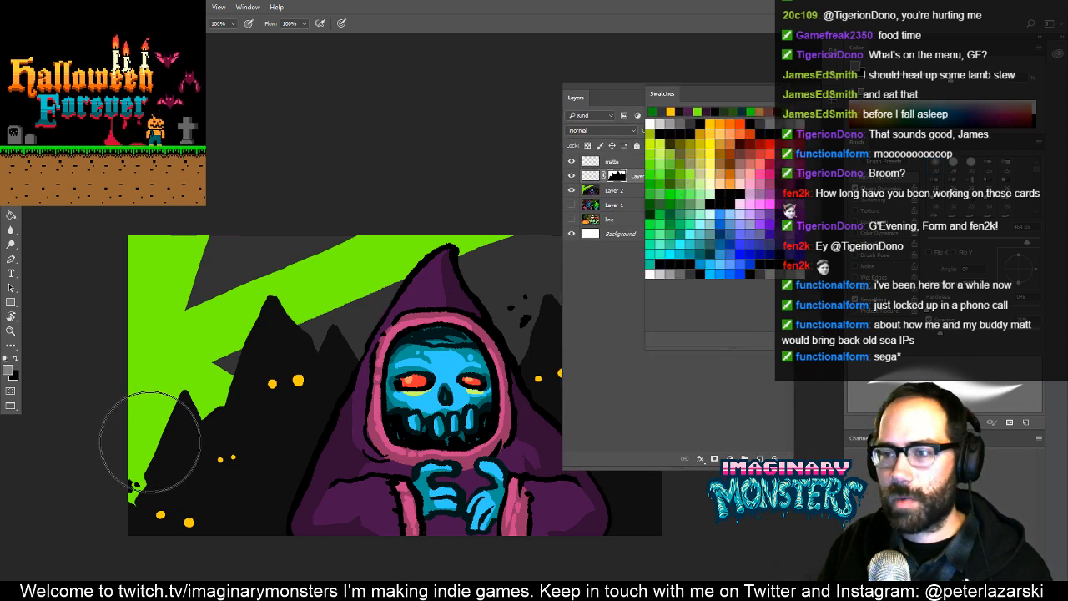
left_click(585, 314)
left_click(598, 176)
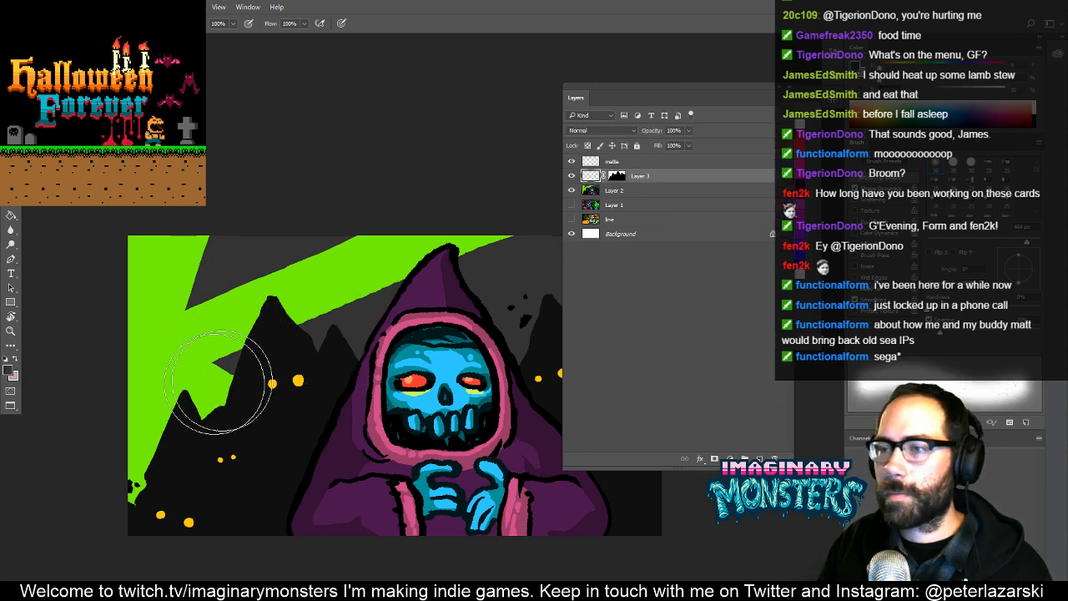
mouse_move(224, 395)
left_mouse_down()
mouse_move(234, 389)
mouse_move(175, 420)
left_mouse_up()
key("ctrl+z")
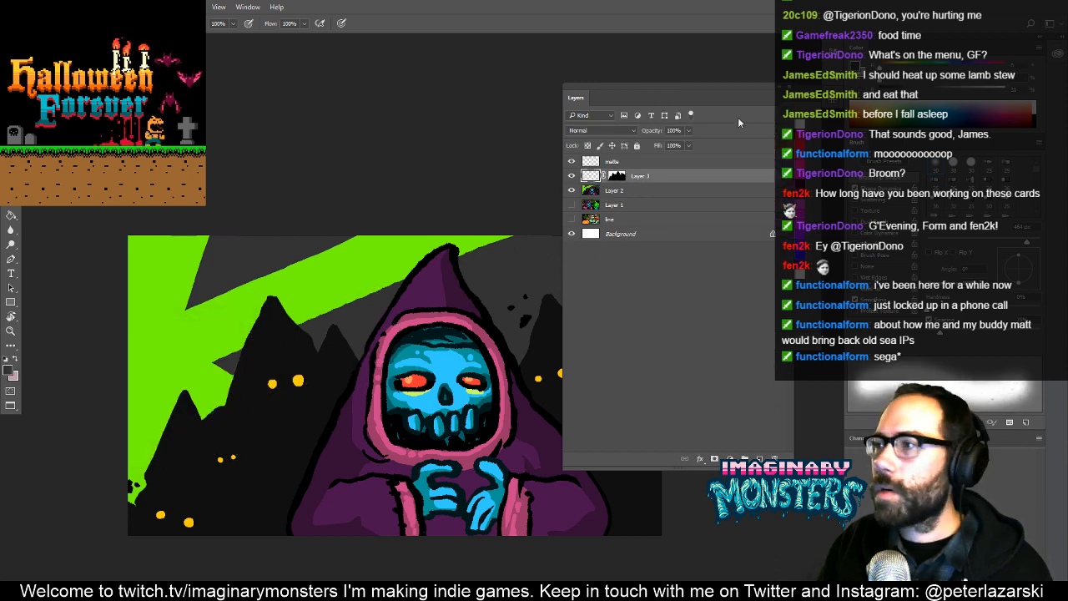
left_click_drag(748, 92, 1023, 438)
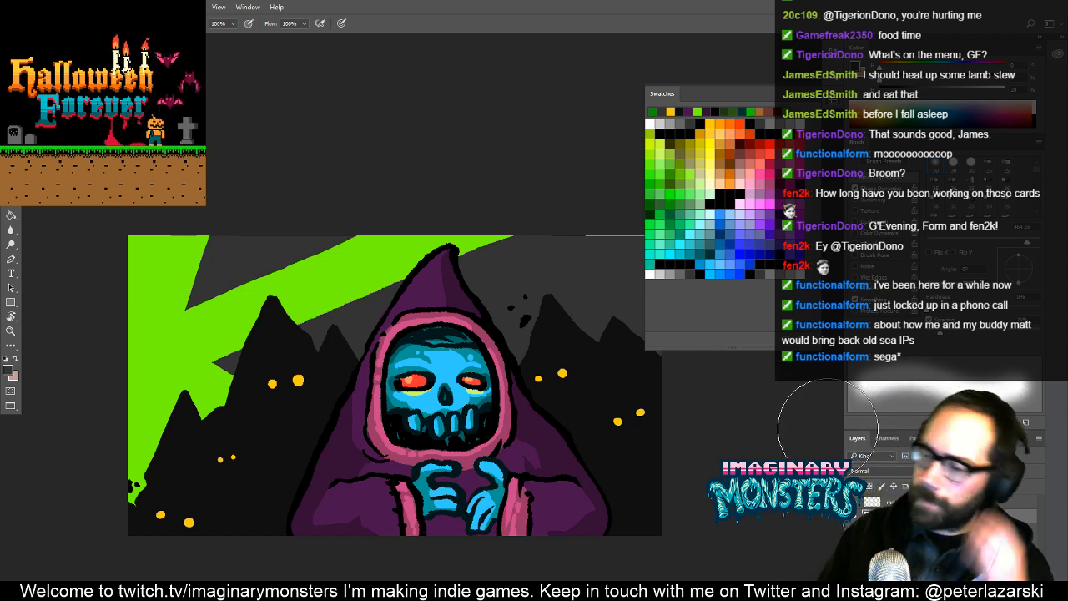
- Try shading the sky above the mountains with a large soft brush in a darker green
left_click(665, 186)
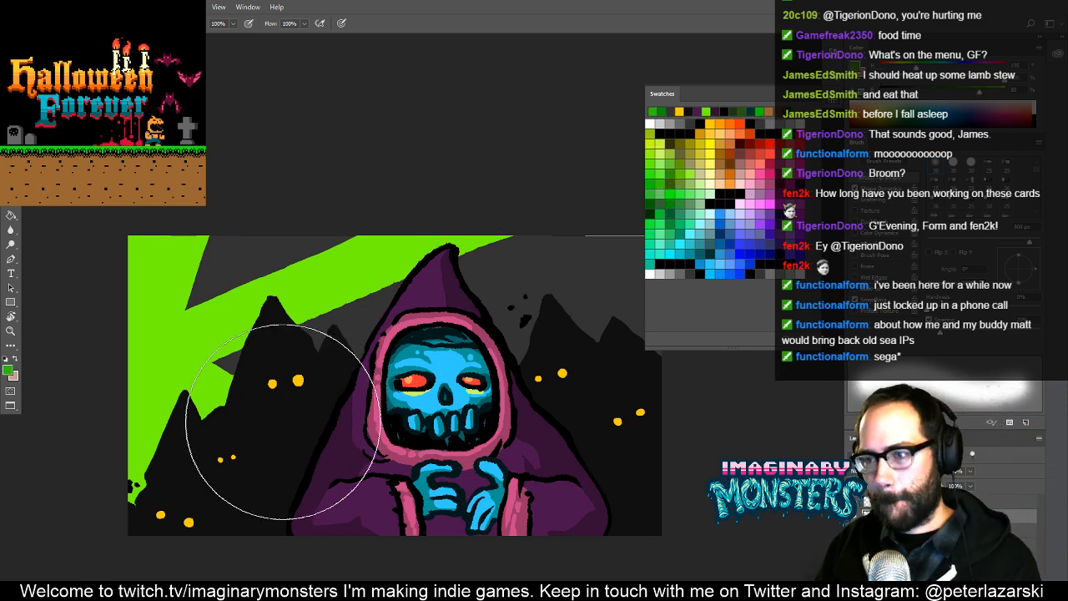
mouse_move(230, 467)
left_mouse_down()
mouse_move(365, 448)
mouse_move(468, 415)
mouse_move(591, 414)
left_mouse_up()
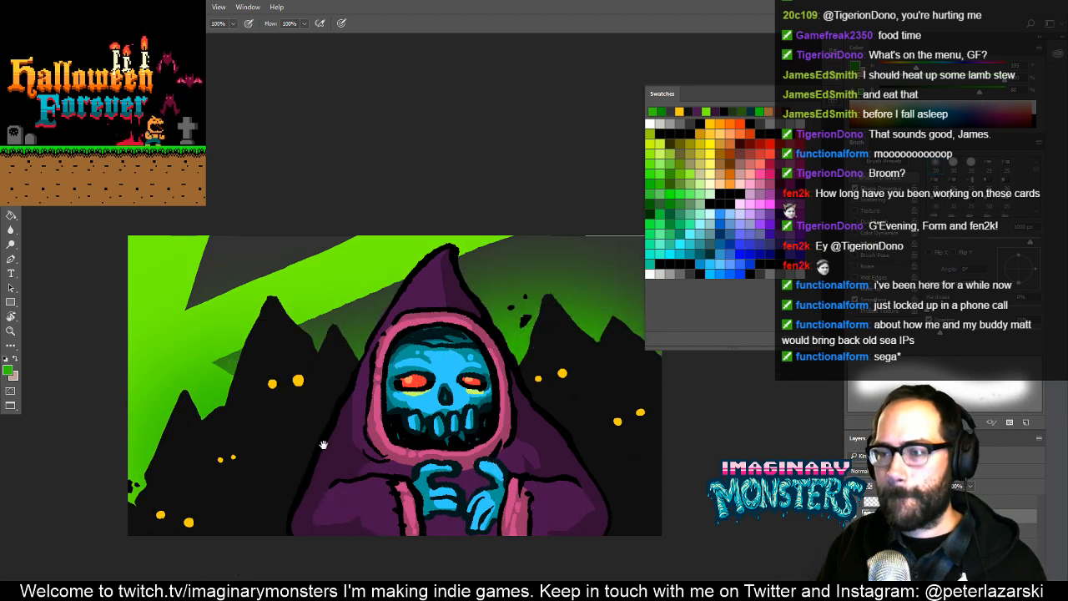
mouse_move(266, 467)
left_mouse_down()
mouse_move(300, 451)
mouse_move(251, 454)
left_mouse_up()
key("z")
left_click(439, 399, "alt")
left_click(439, 399, "alt")
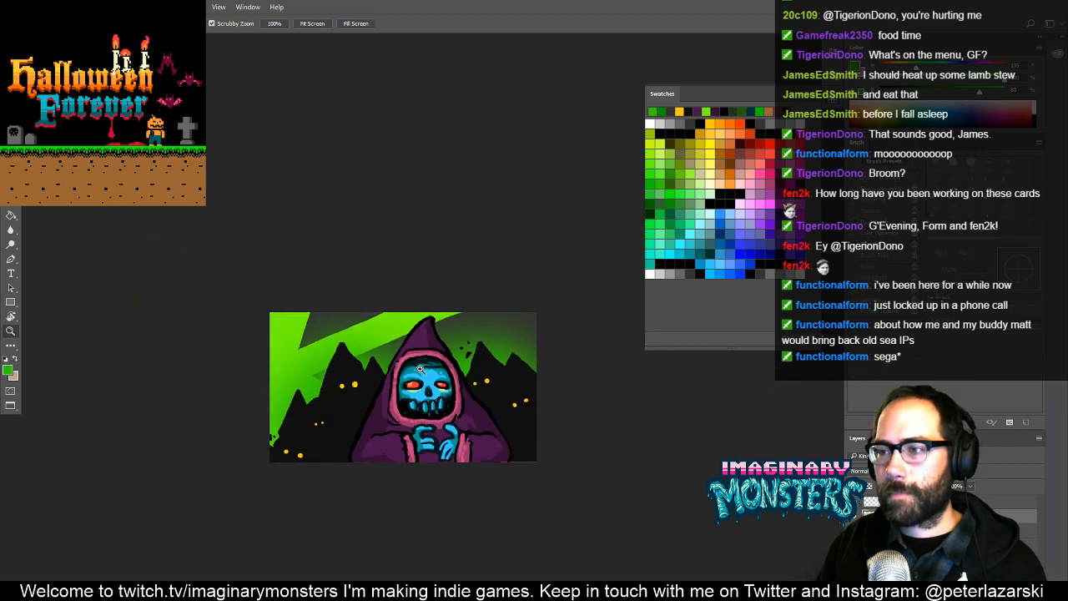
left_click(420, 368)
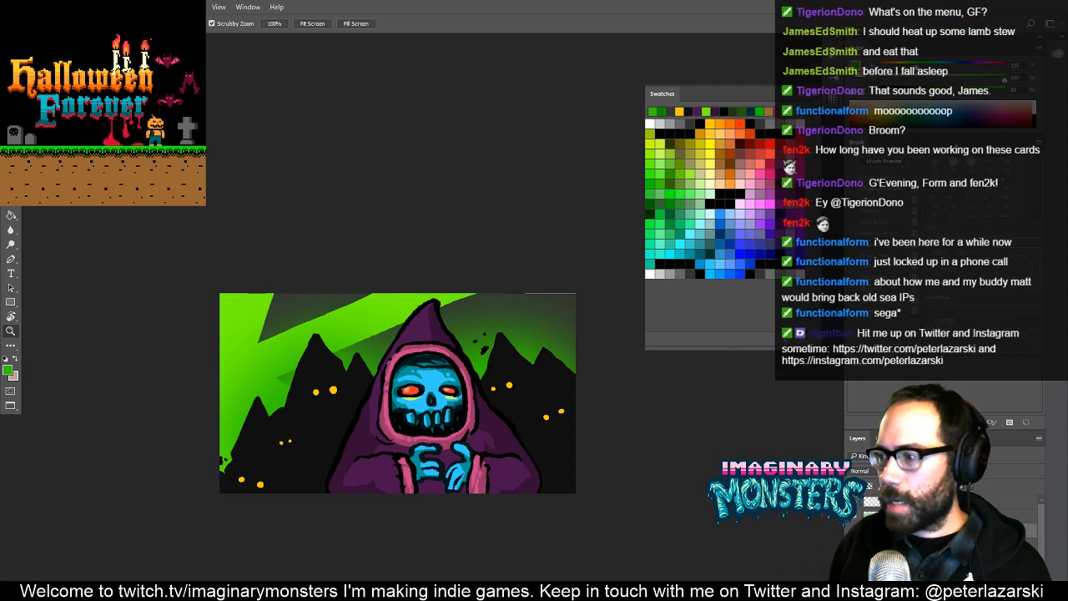
key("ctrl+z")
- Sample the sky's bright green as the painting colour and switch to the Pencil tool
left_click_drag(286, 350, 368, 289)
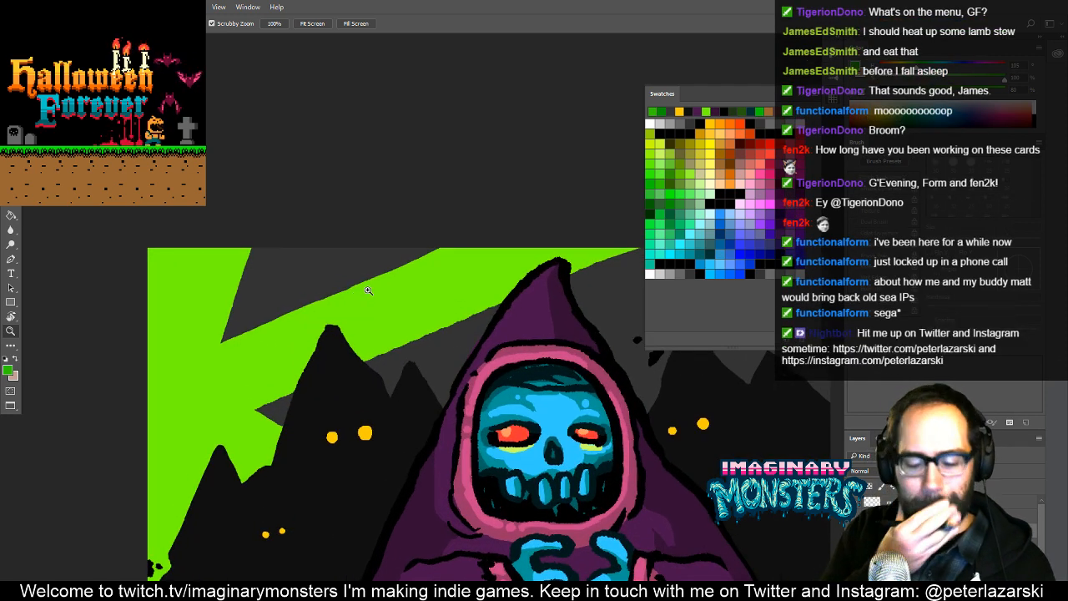
key("b")
left_click(207, 267, "alt")
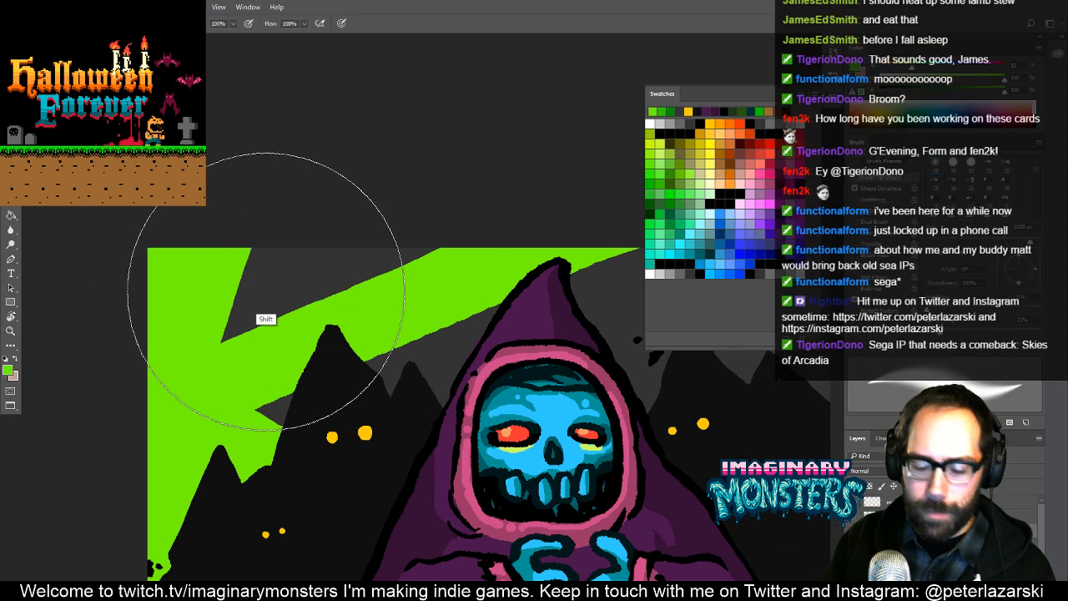
key("shift+b")
key("shift+b")
key("shift+b")
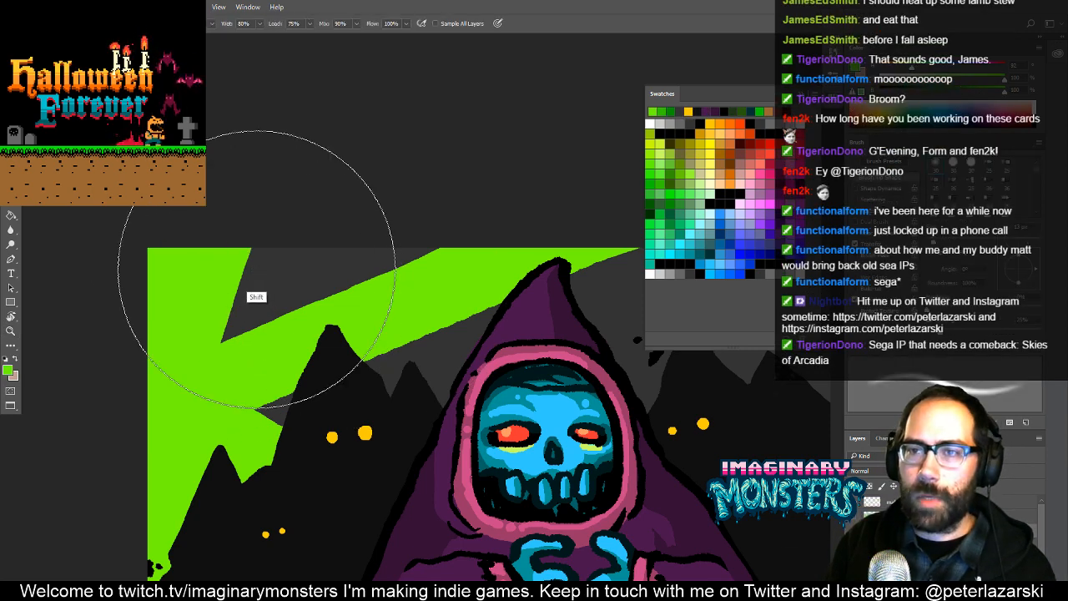
key("shift+b")
key("shift+b")
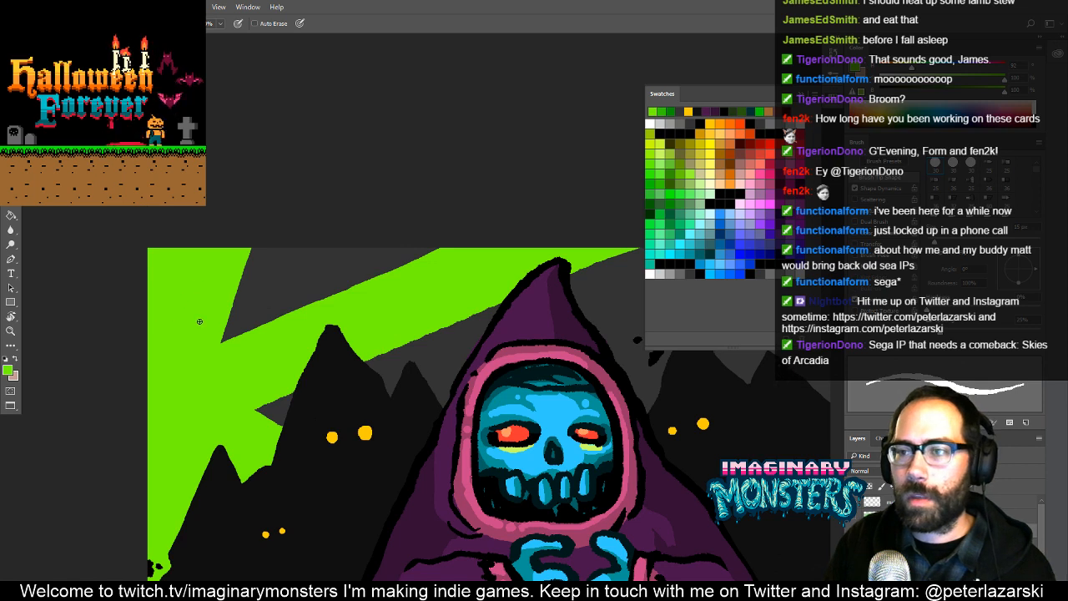
- Outline a new light beam with straight bright-green pencil lines across the grey shard in the sky's upper-left area
left_click(177, 336)
left_click(372, 189, "shift")
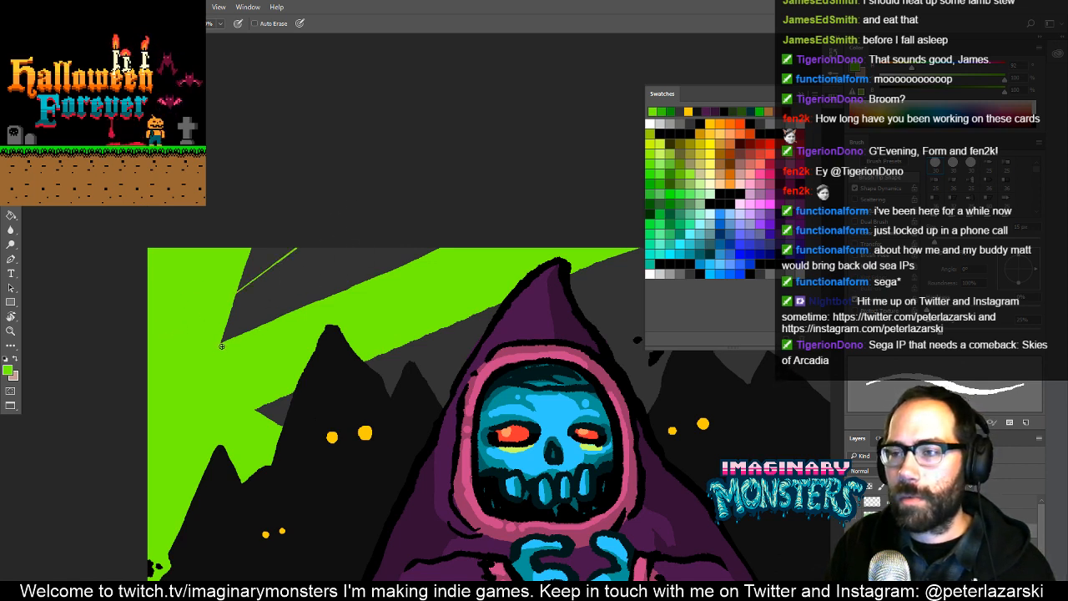
left_click(212, 347)
left_click(404, 213, "shift")
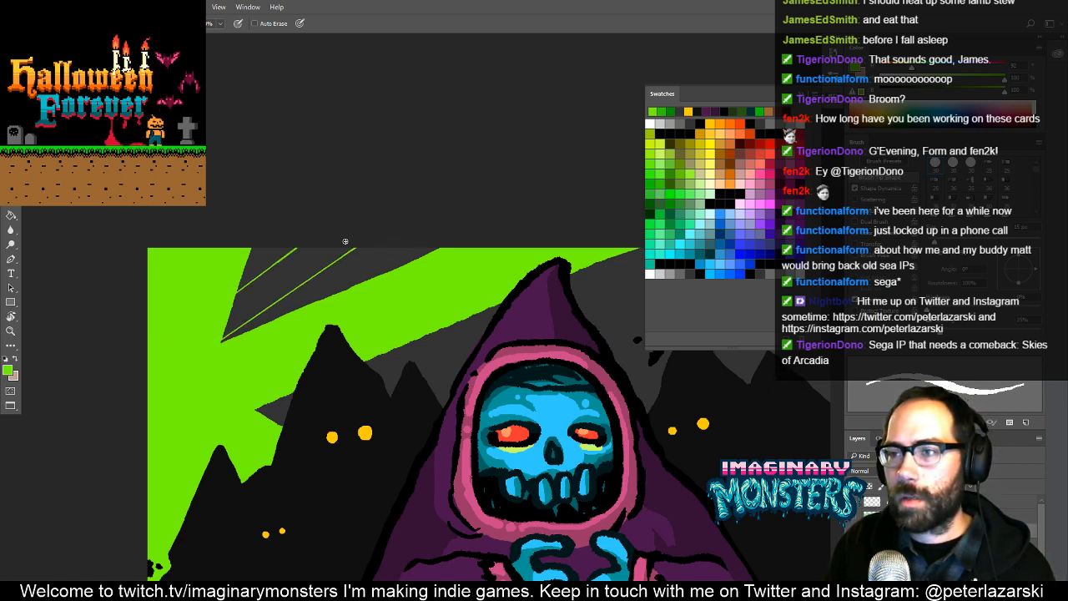
left_click_drag(355, 248, 300, 259)
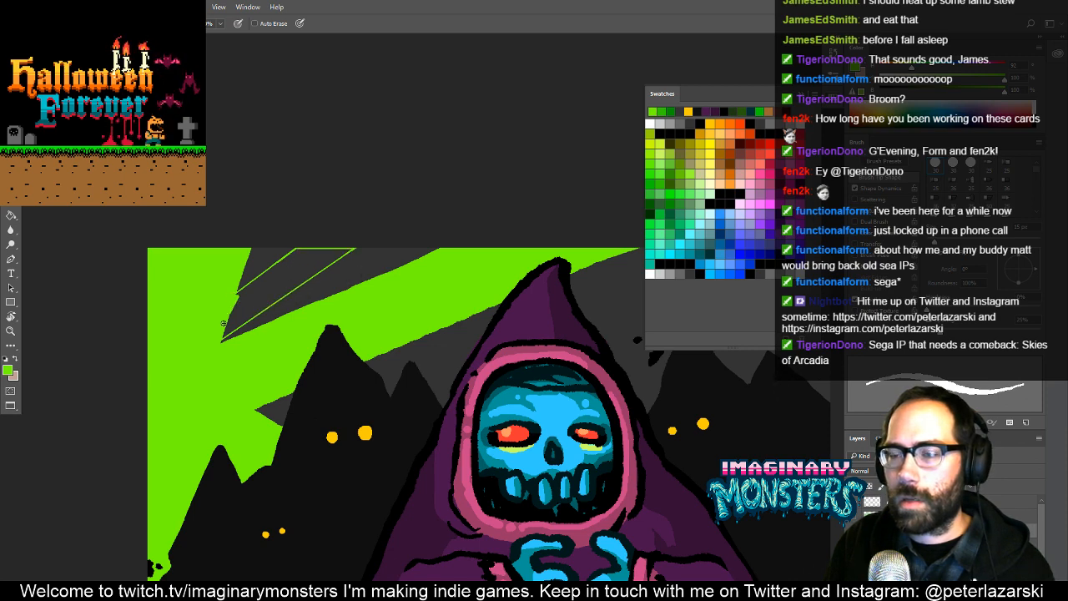
- Try filling the outlined light beam with bright green
key("g")
left_click(267, 296)
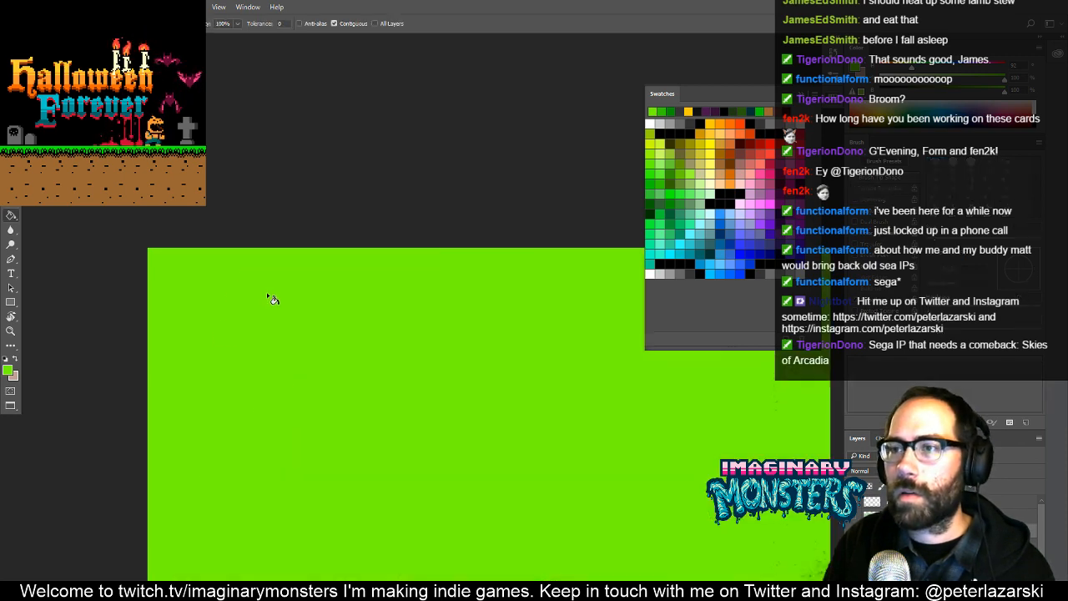
key("ctrl+z")
- Close the gaps at the narrow ends of the beam outline and fill the beam with bright green
key("ctrl+space")
left_click_drag(245, 302, 306, 253)
key("b")
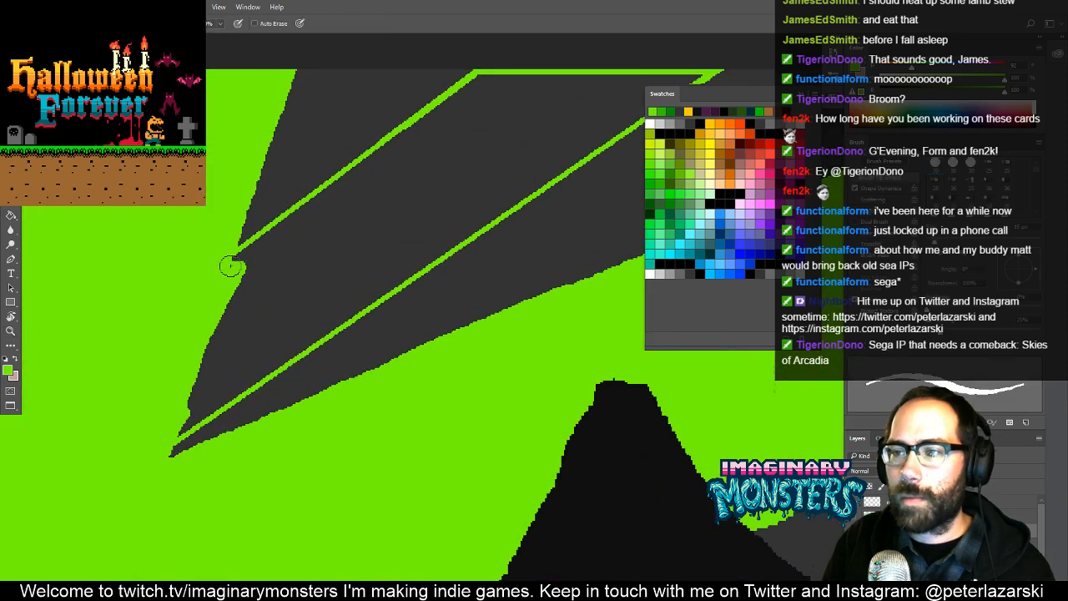
left_click_drag(233, 262, 249, 252)
left_click_drag(173, 439, 182, 429)
key("g")
left_click(289, 343)
- Straighten the new beam's lower edge with a bright-green pencil line running to the canvas's upper edge
key("alt+space")
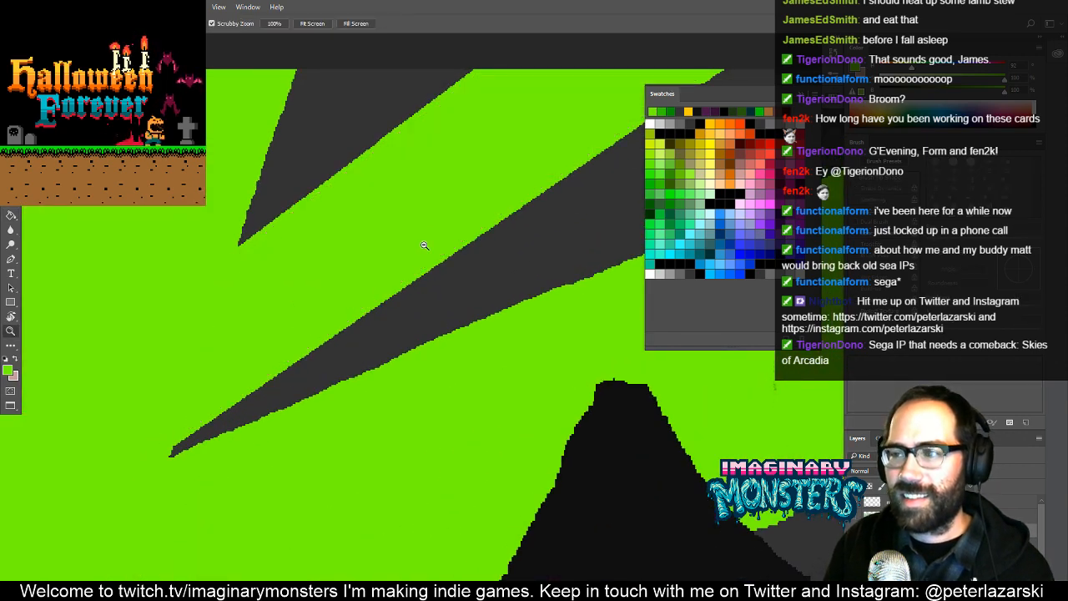
mouse_move(425, 243)
left_mouse_down()
mouse_move(315, 314)
mouse_move(341, 305)
left_mouse_up()
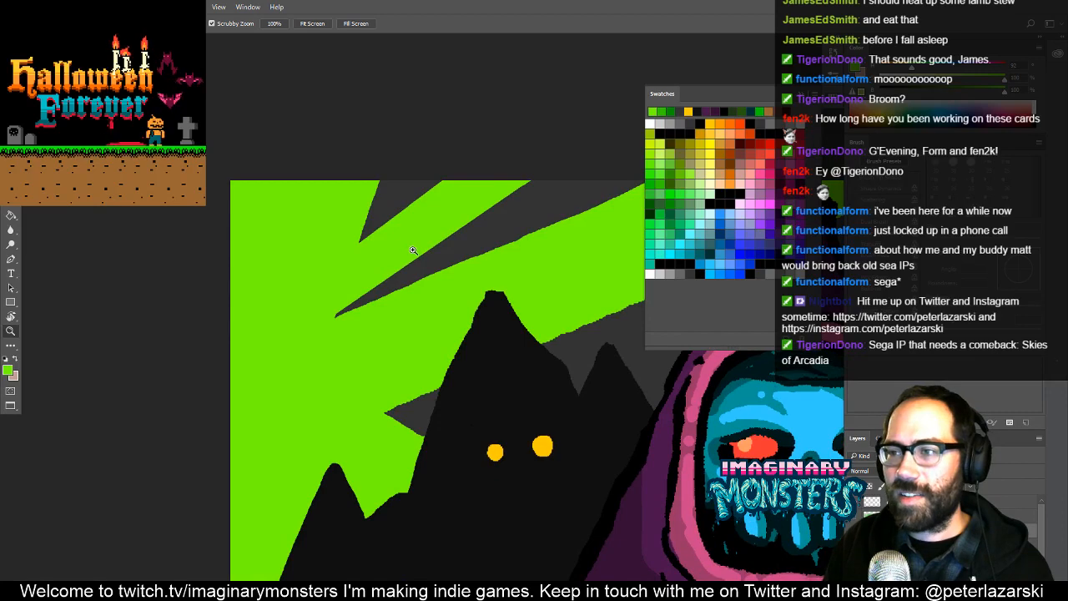
left_click_drag(413, 251, 420, 252)
key("space")
left_click_drag(419, 252, 349, 310)
key("b")
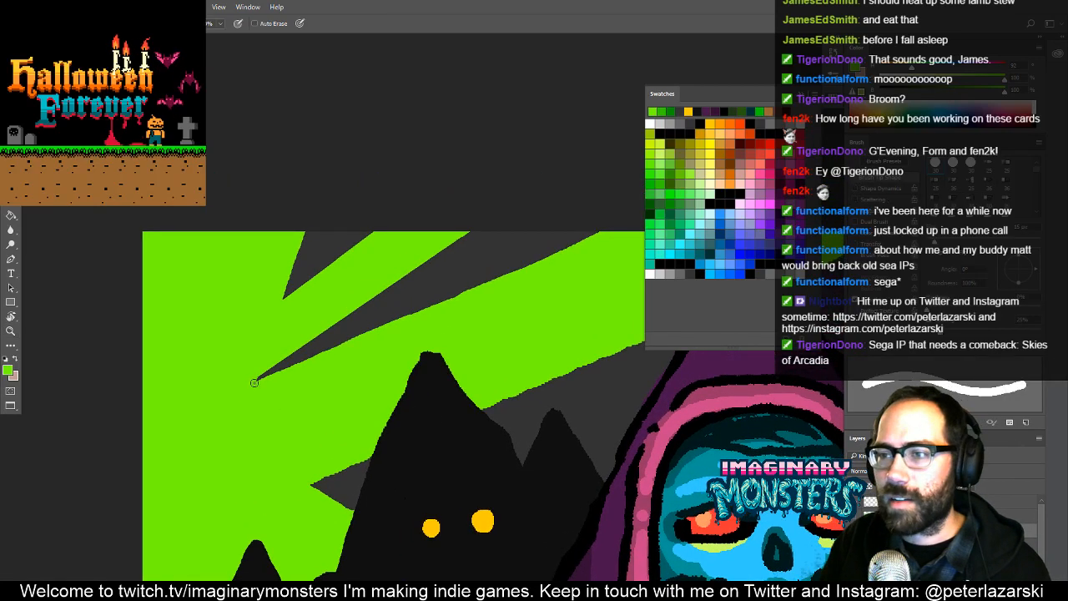
left_click(474, 227, "shift")
- Clear the selection around the sky and make the masked sky layer's artwork active for painting
left_click_drag(543, 255, 187, 268)
left_click_drag(463, 298, 392, 323)
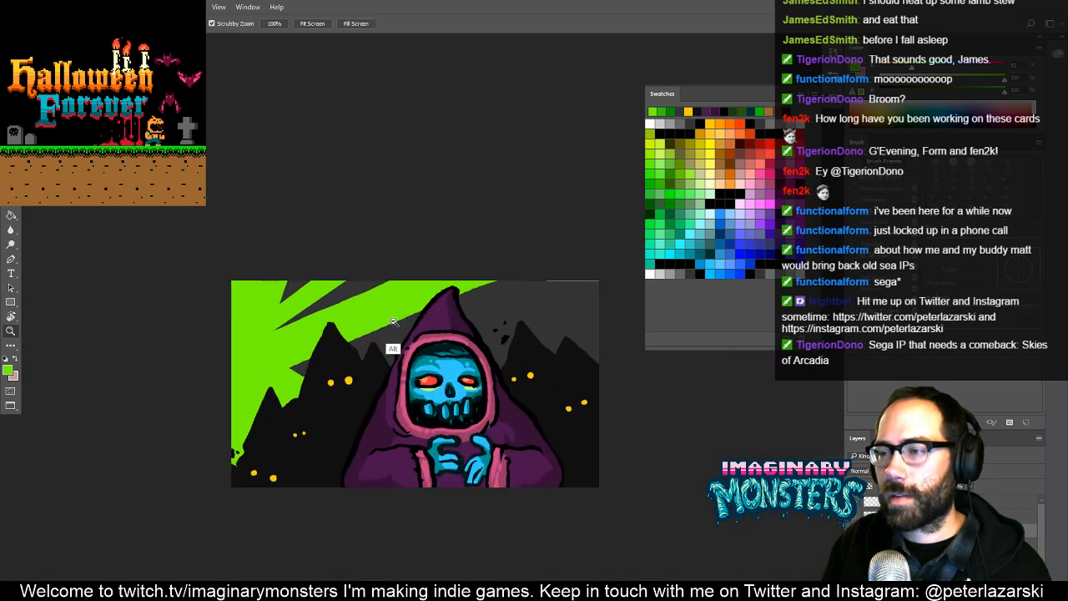
mouse_move(500, 338)
left_mouse_down()
mouse_move(453, 349)
mouse_move(483, 327)
left_mouse_up()
key("b")
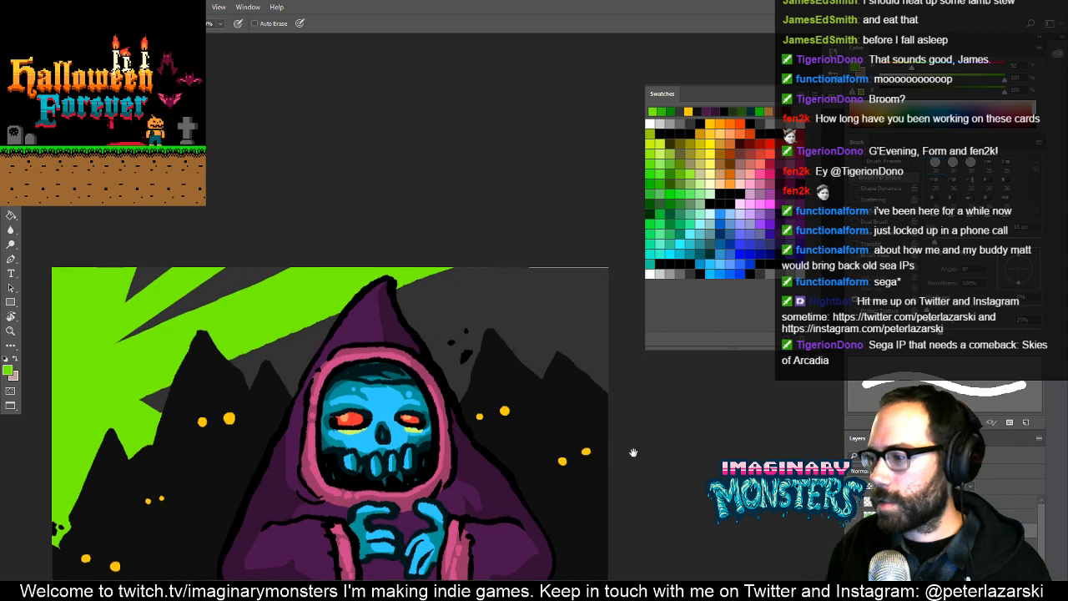
left_click_drag(632, 451, 669, 459)
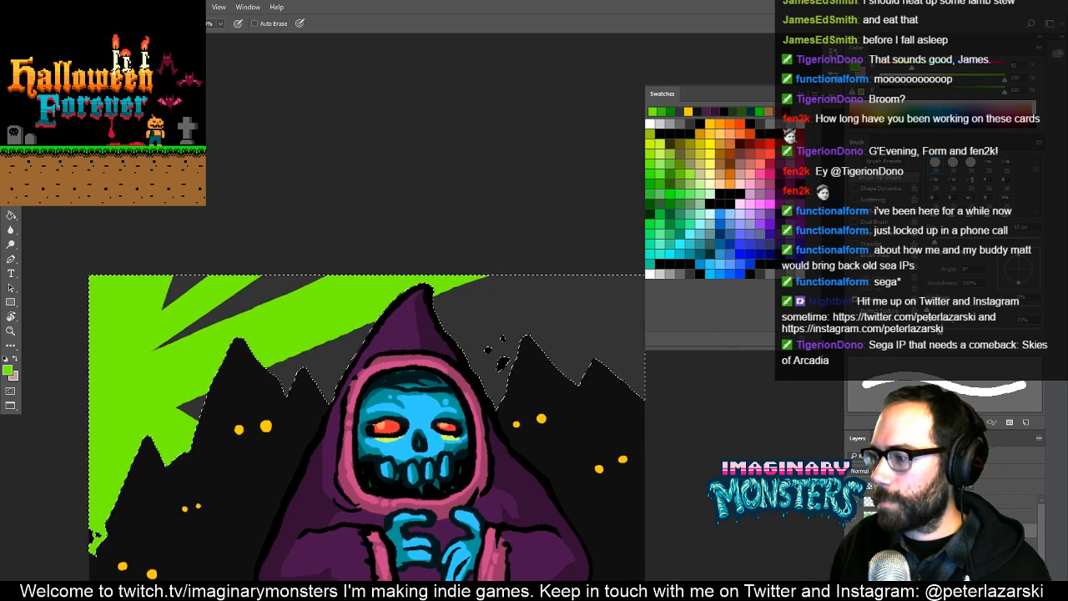
key("ctrl+d")
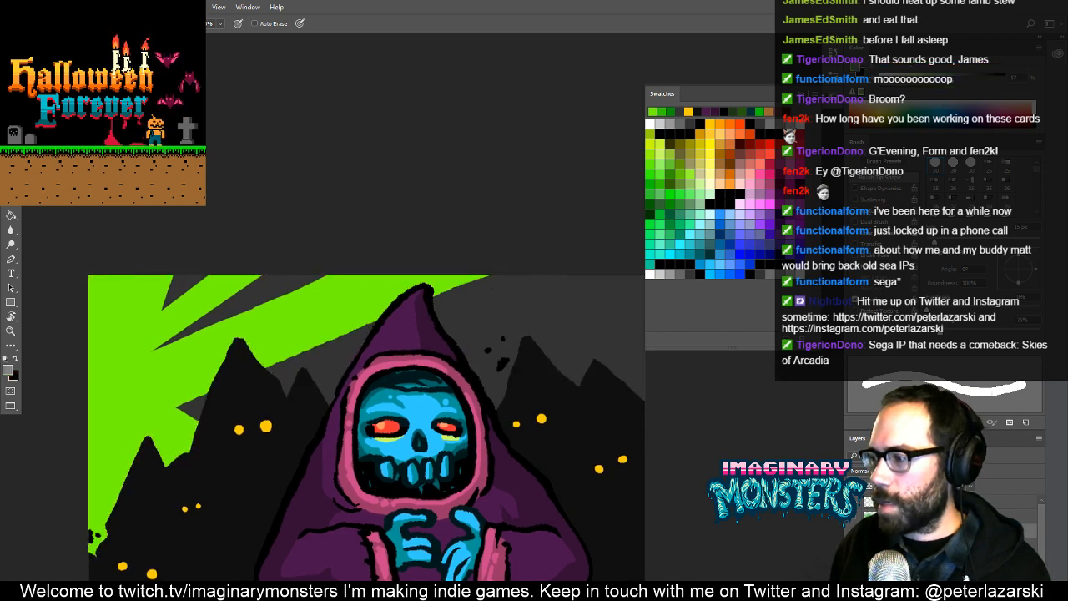
left_click(872, 530)
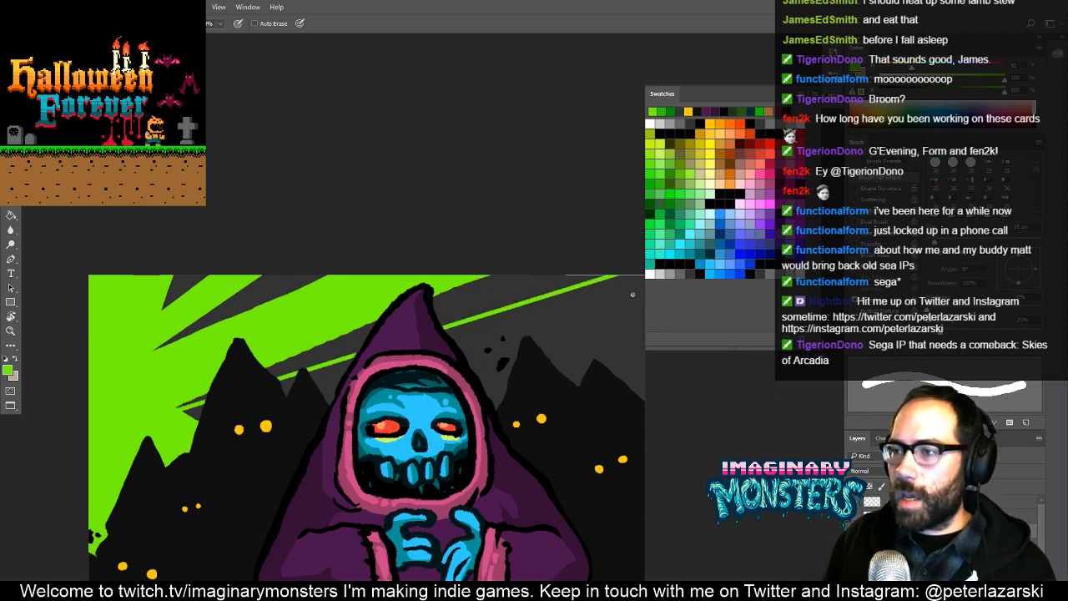
- Outline a wide diagonal beam behind the necromancer's hood to the canvas's right edge and fill it bright green
left_click_drag(475, 343, 416, 312)
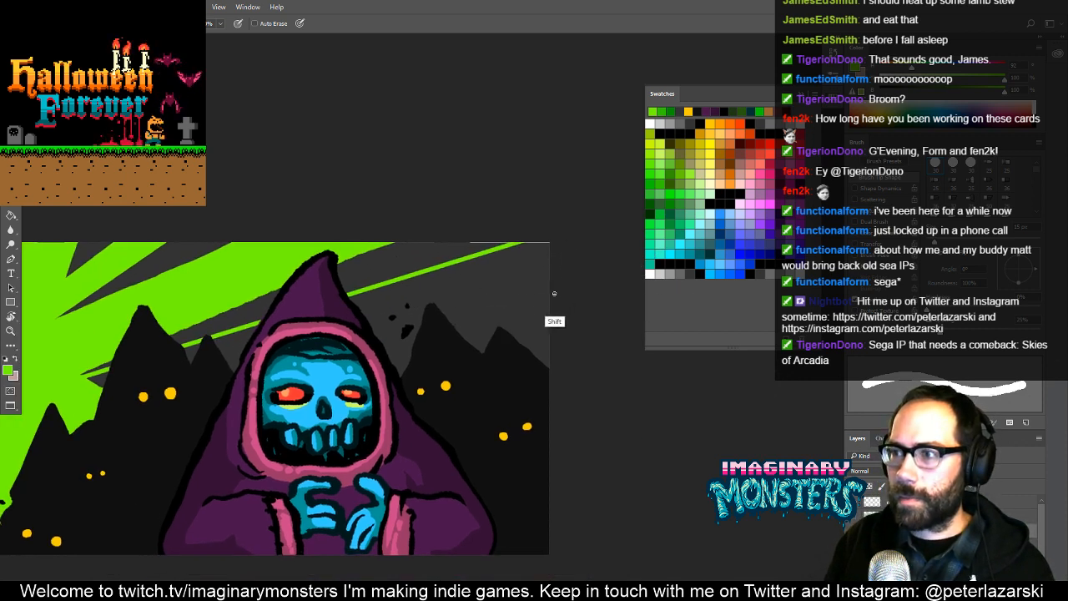
left_click(90, 386, "shift")
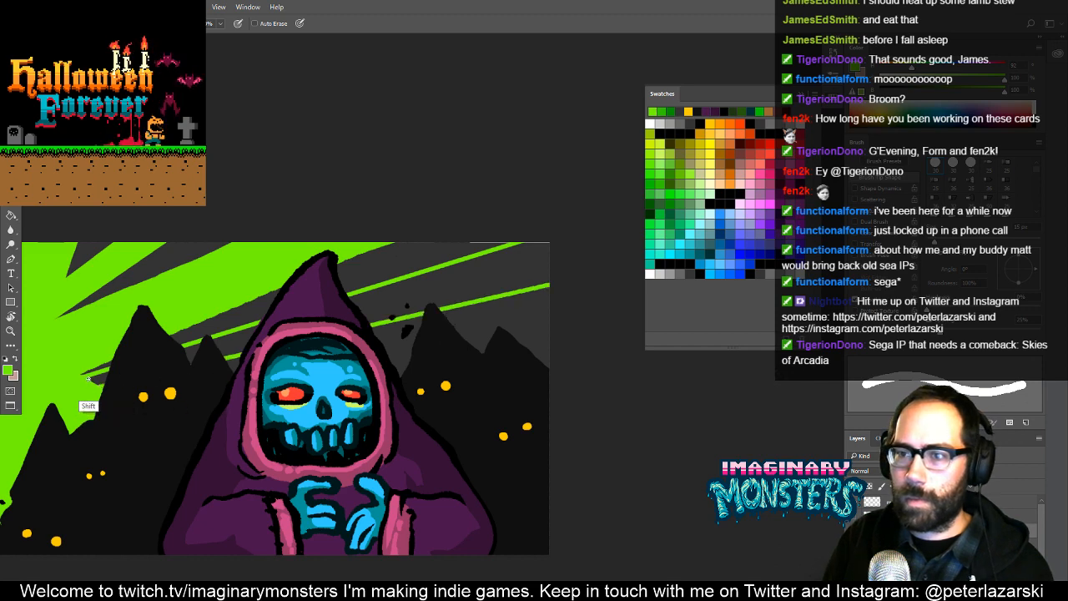
key("z")
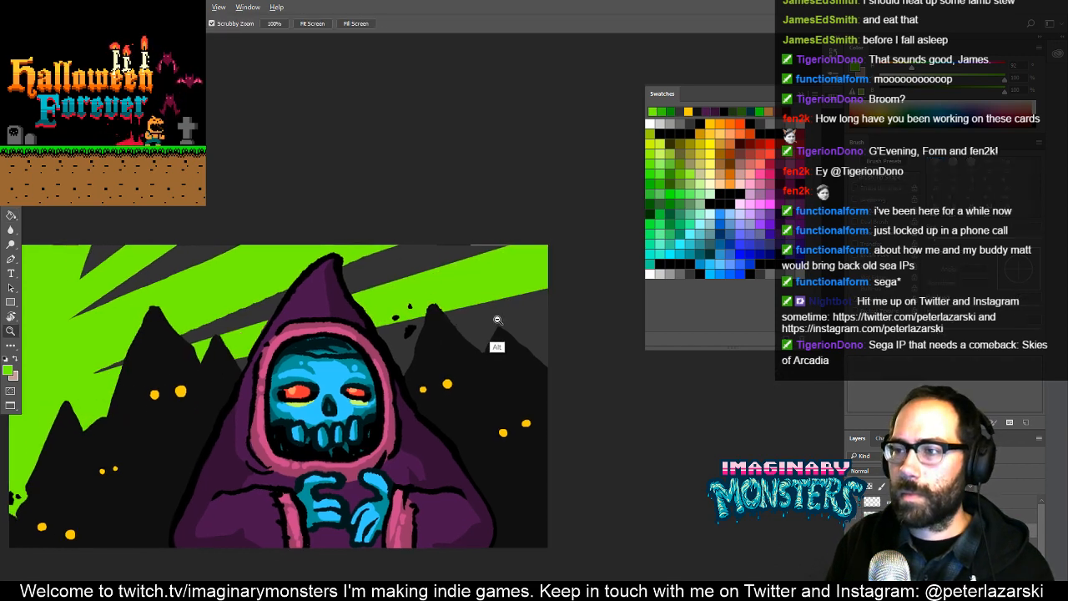
- Draw another bright-green beam low behind the right-hand mountains and fill the sky area it encloses
left_click(508, 327, "alt")
left_click(508, 327, "alt")
left_click_drag(505, 327, 588, 275)
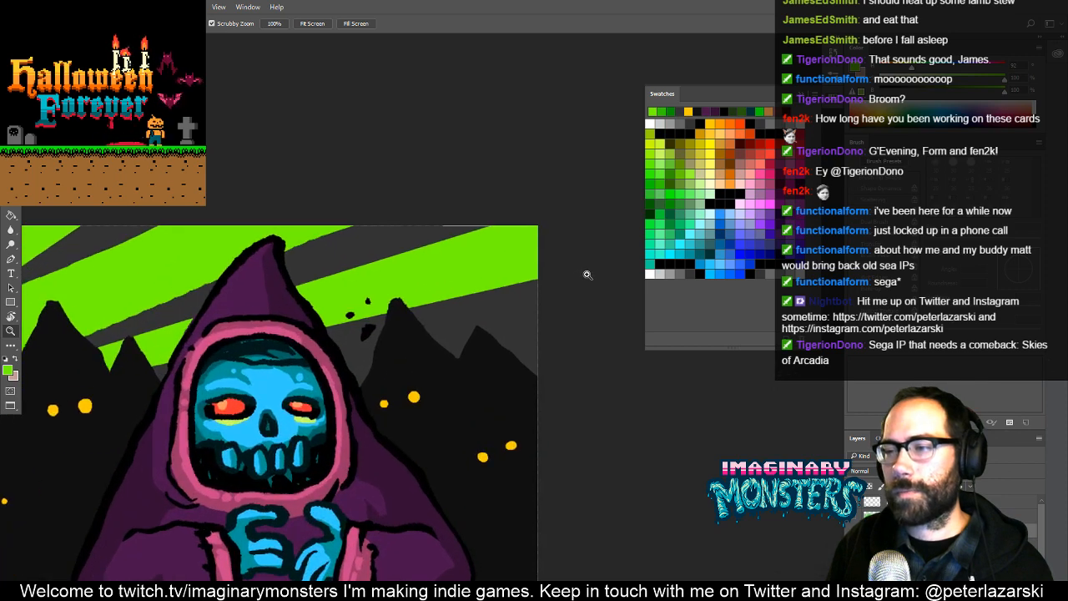
key("b")
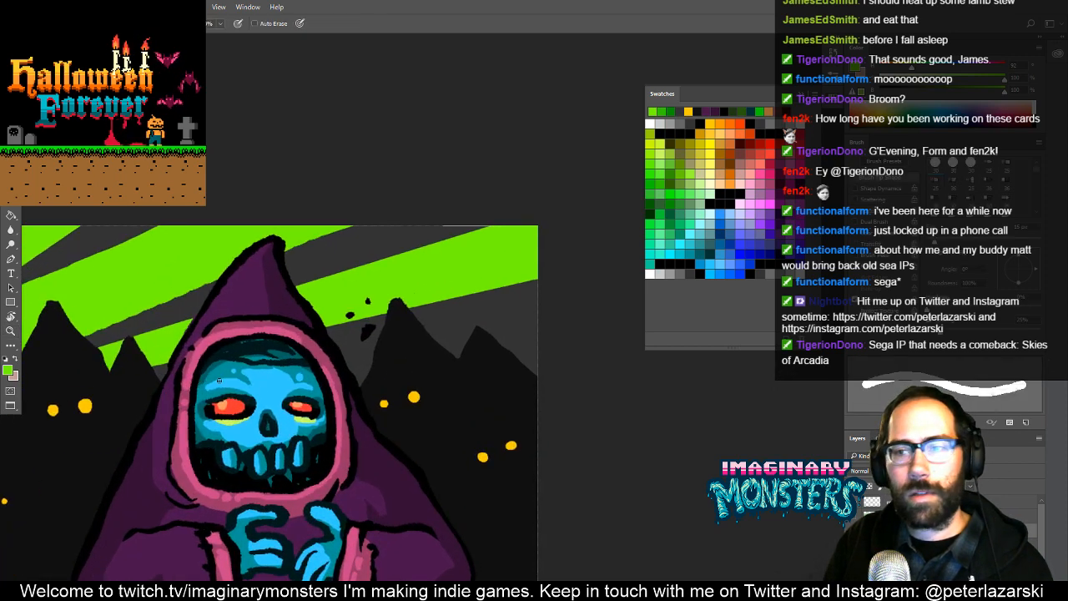
left_click(623, 327, "shift")
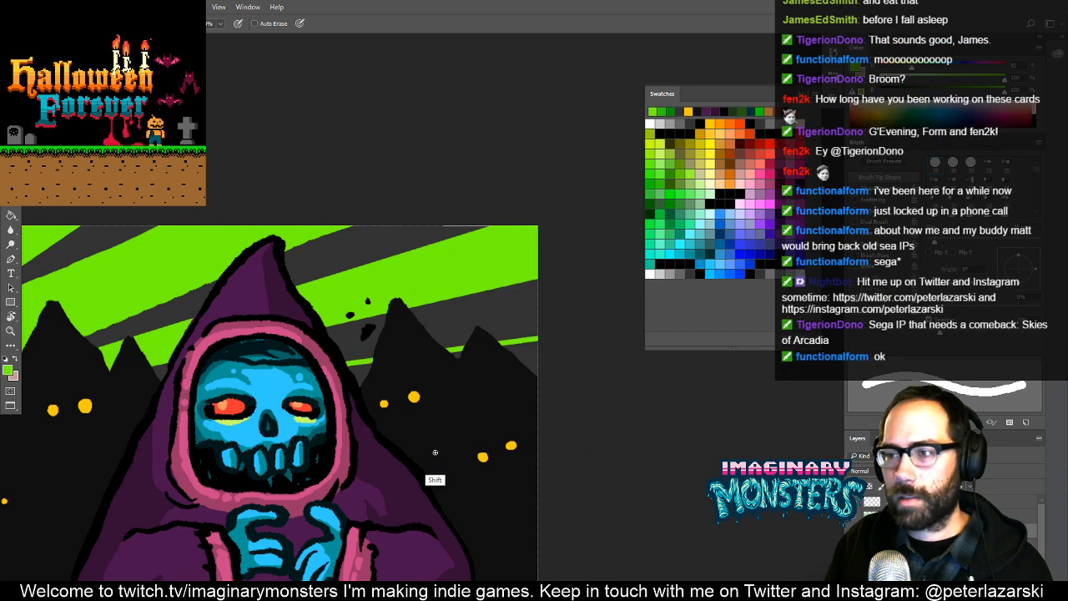
key("g")
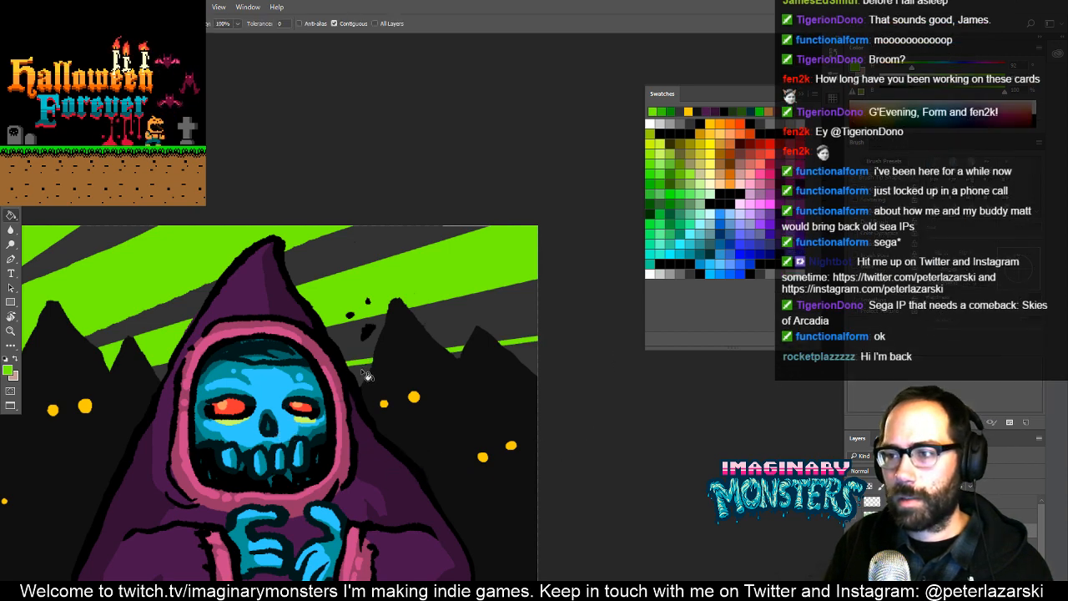
- Show the darker-green shading layer over the sky and view the whole card artwork
key("z")
left_click_drag(475, 395, 399, 414)
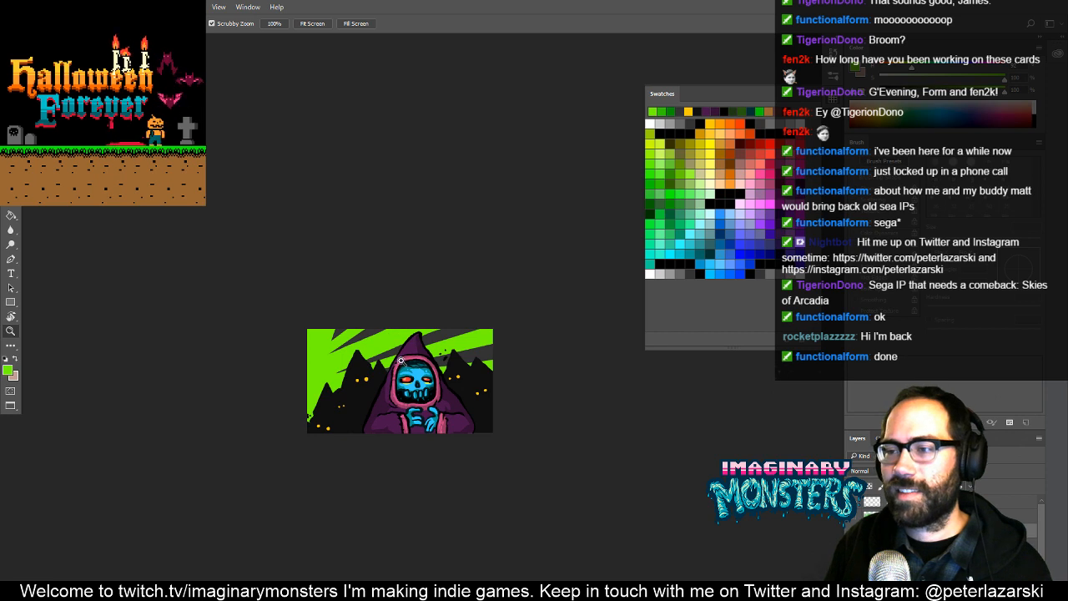
left_click(400, 359)
left_click(855, 521)
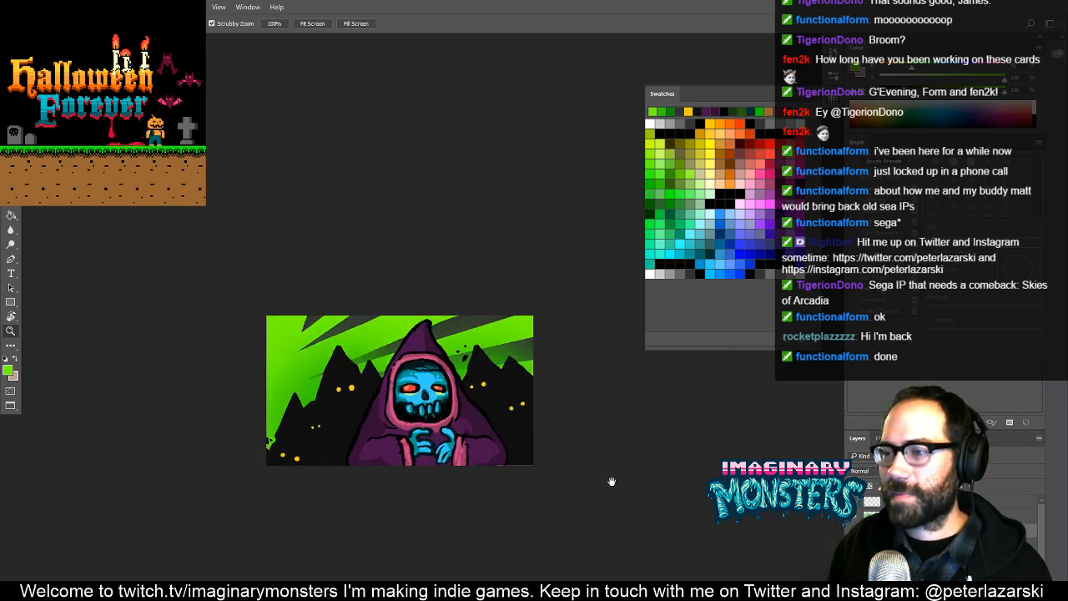
left_click_drag(468, 404, 485, 421)
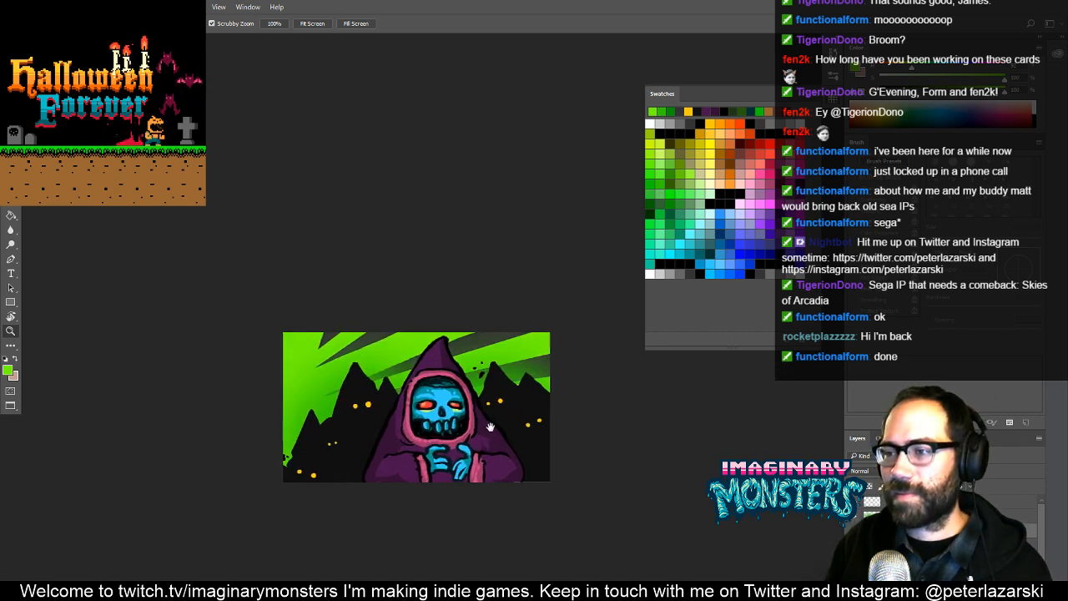
- Switch to the Pencil tool and sample the dark mountain colour near the stray speck beside the necromancer
left_click(432, 358)
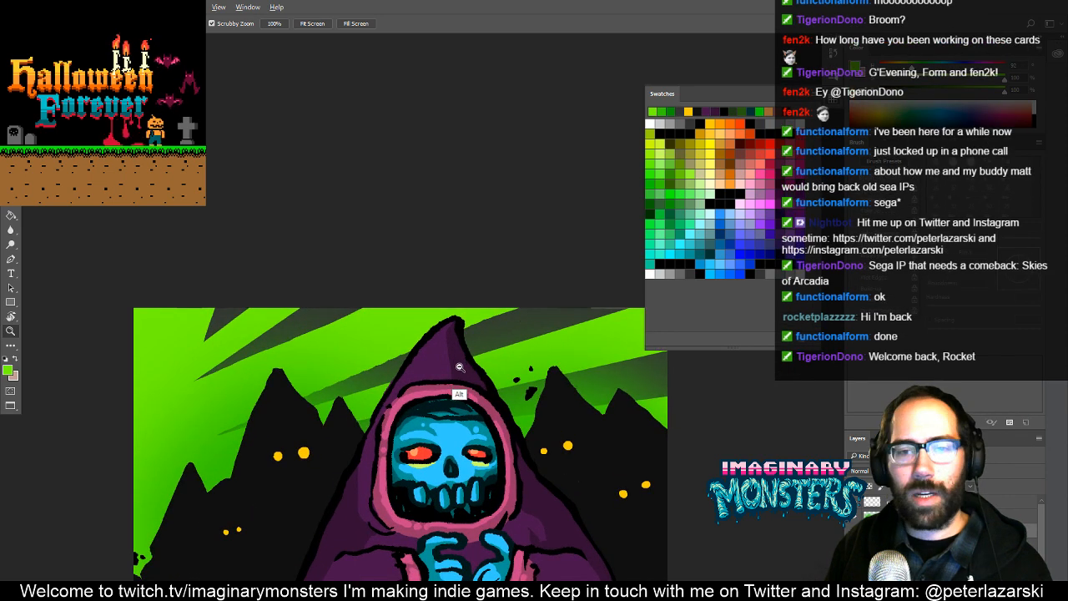
left_click_drag(472, 407, 447, 383)
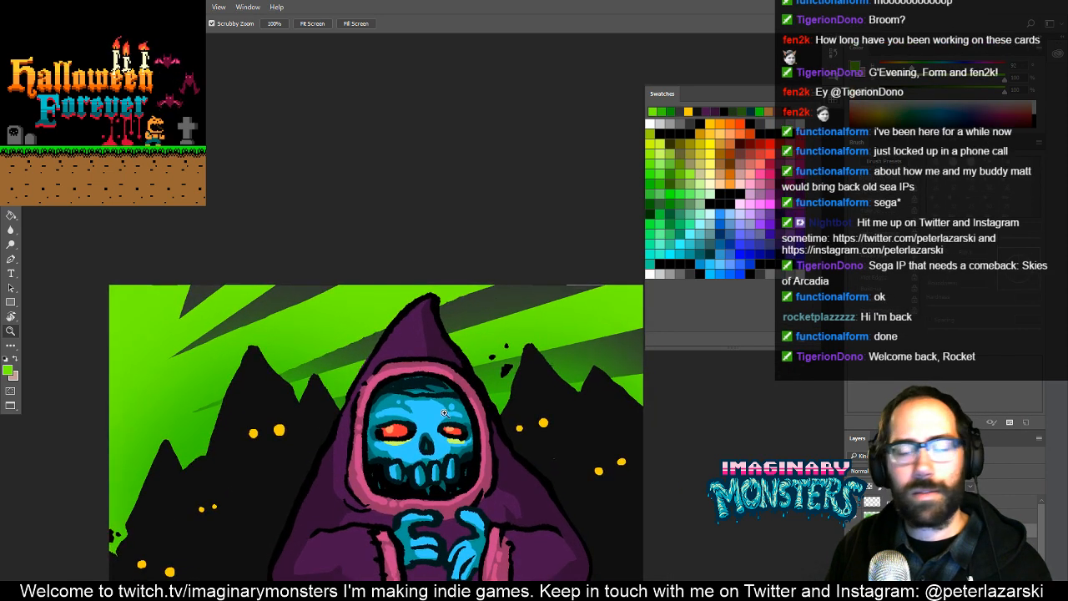
left_click_drag(523, 449, 481, 416)
left_click(518, 436)
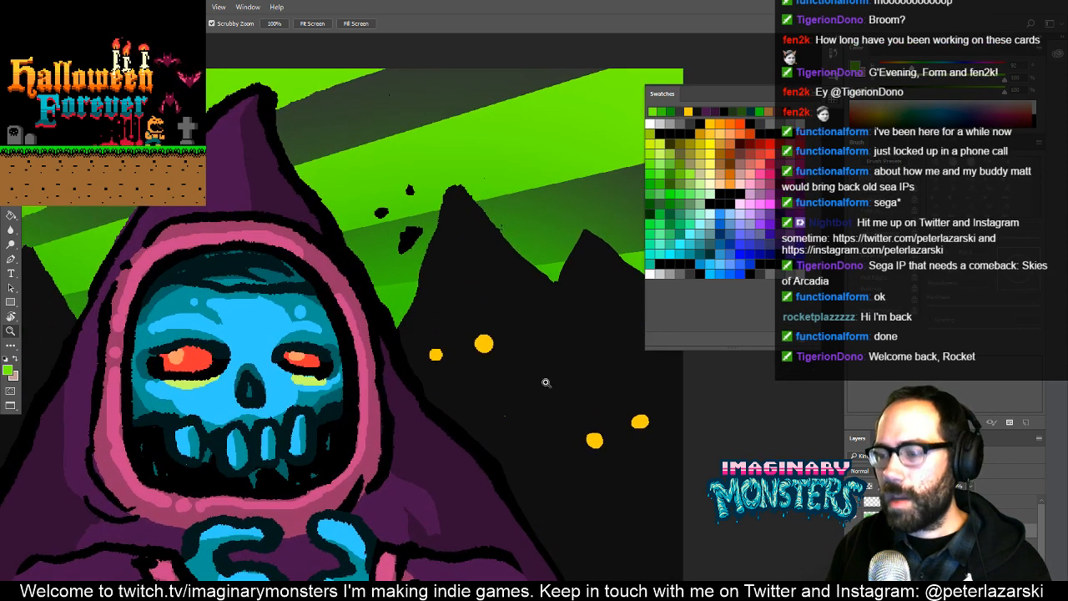
key("b")
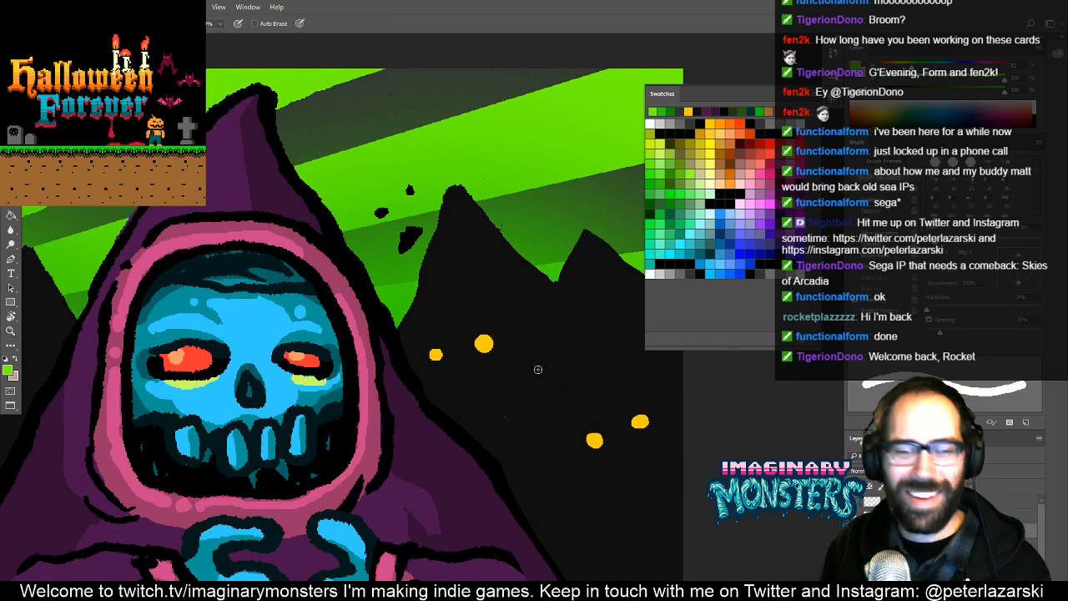
left_click(520, 423, "alt")
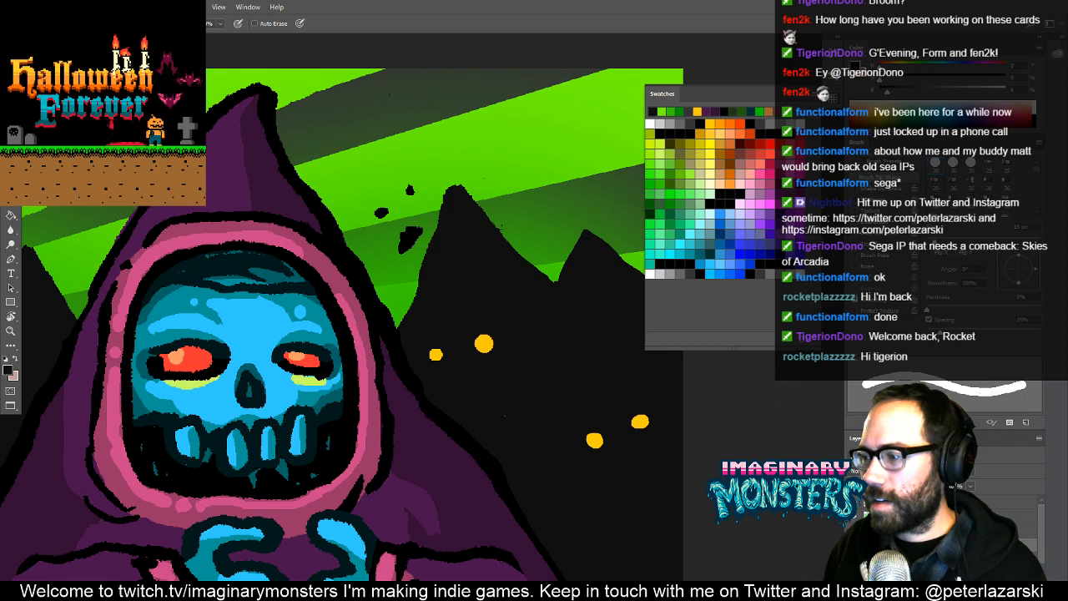
- Examine the stray green speck on the right-hand mountain up close, toggling layer visibility to find which layer holds it
left_click(853, 512, "alt")
left_click(853, 512, "alt")
left_click(852, 512, "alt")
key("z")
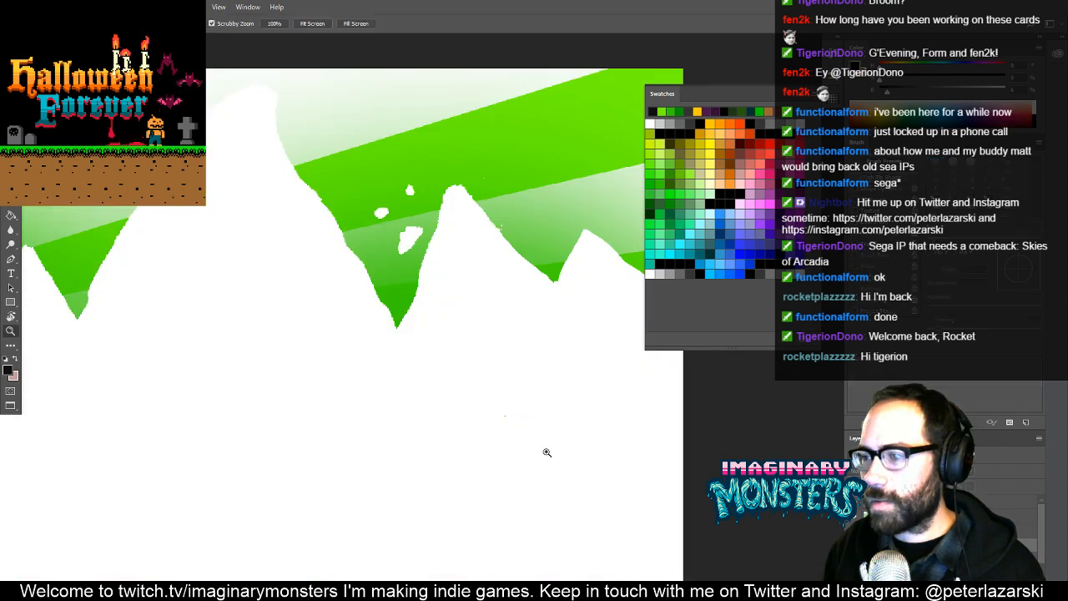
left_click_drag(497, 425, 624, 340)
left_click_drag(738, 480, 693, 500)
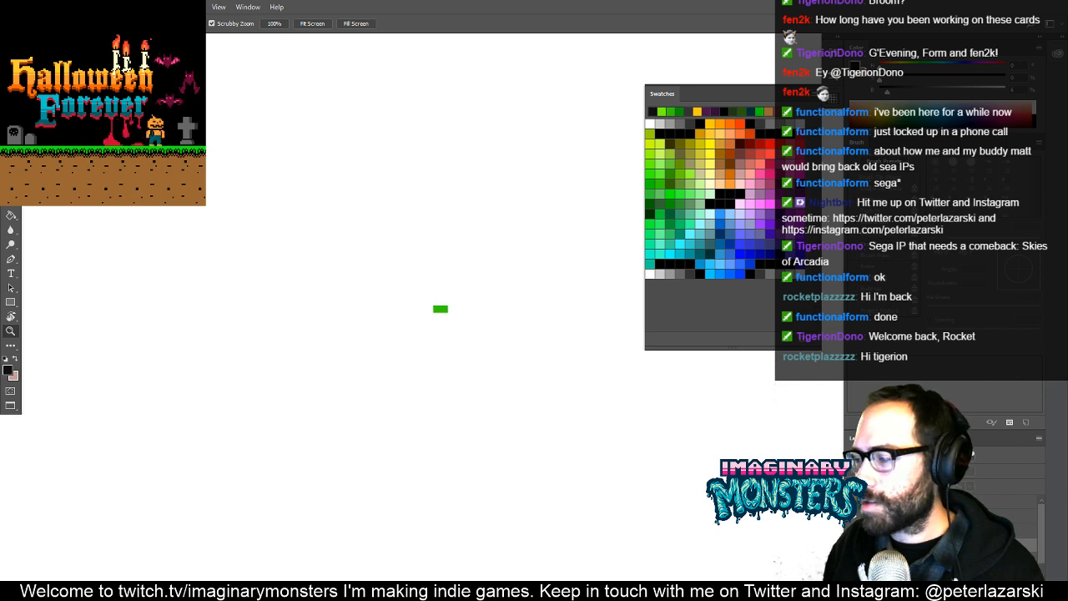
left_click(853, 512, "alt")
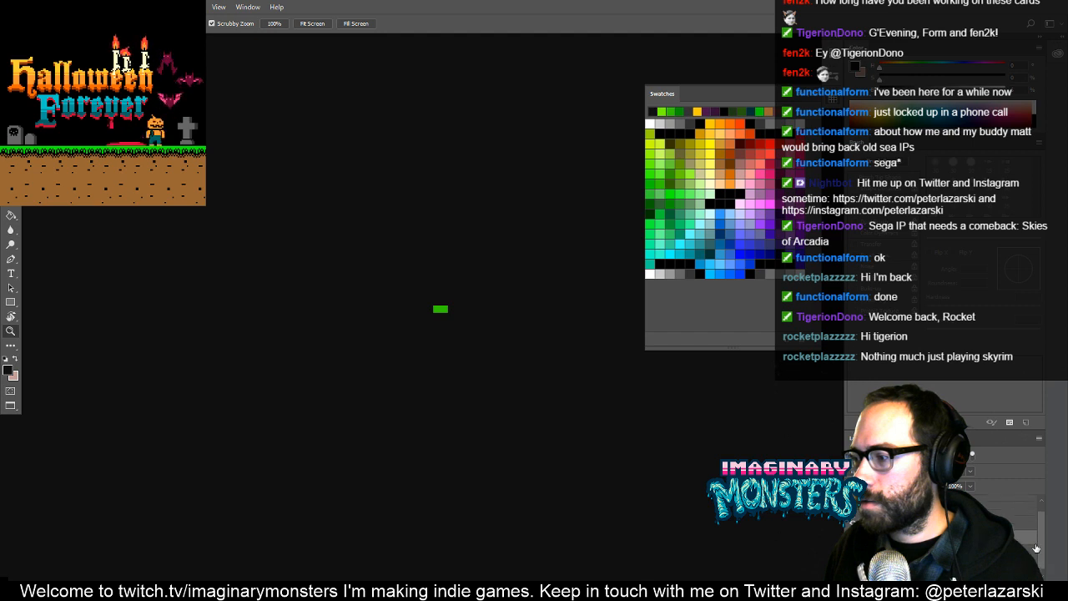
left_click(853, 548)
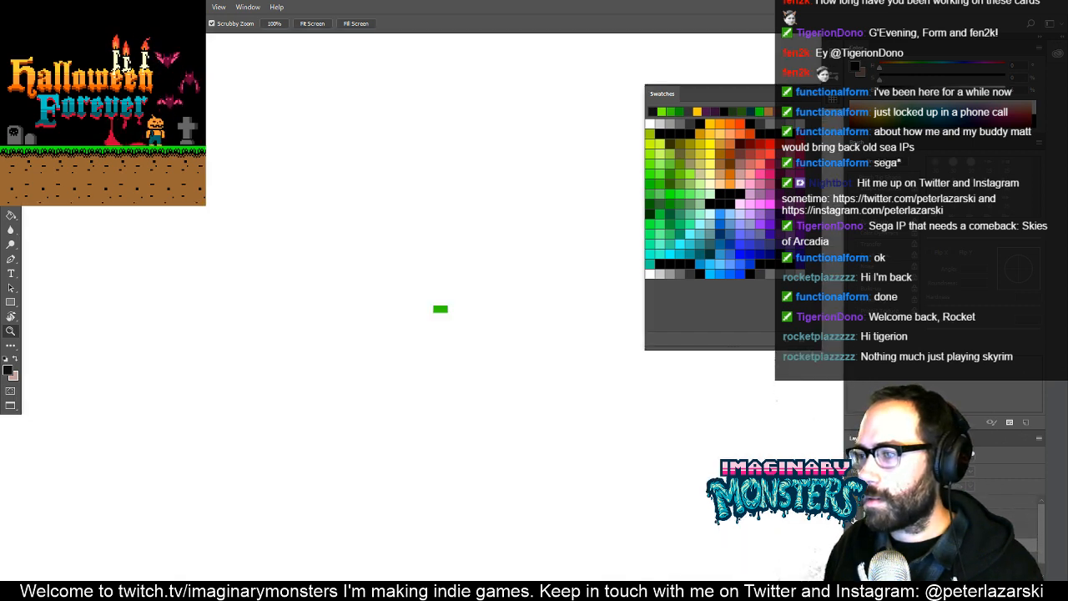
left_click(853, 548)
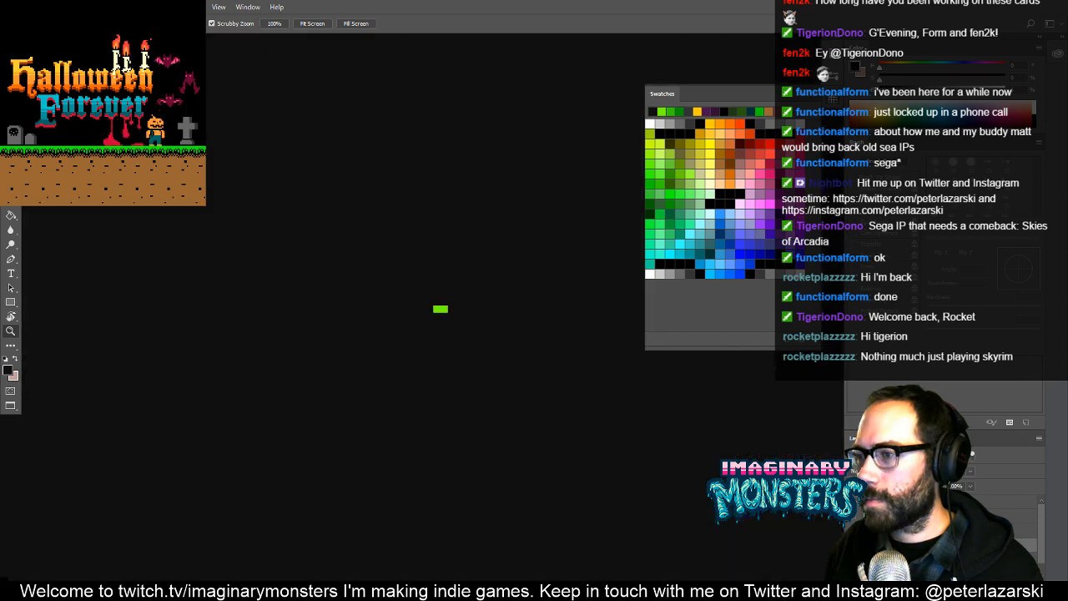
left_click(853, 546)
left_click(852, 517)
- Paint out the stray green speck on the right-hand mountain with the Pencil tool on the layers that hold it
left_click(918, 516)
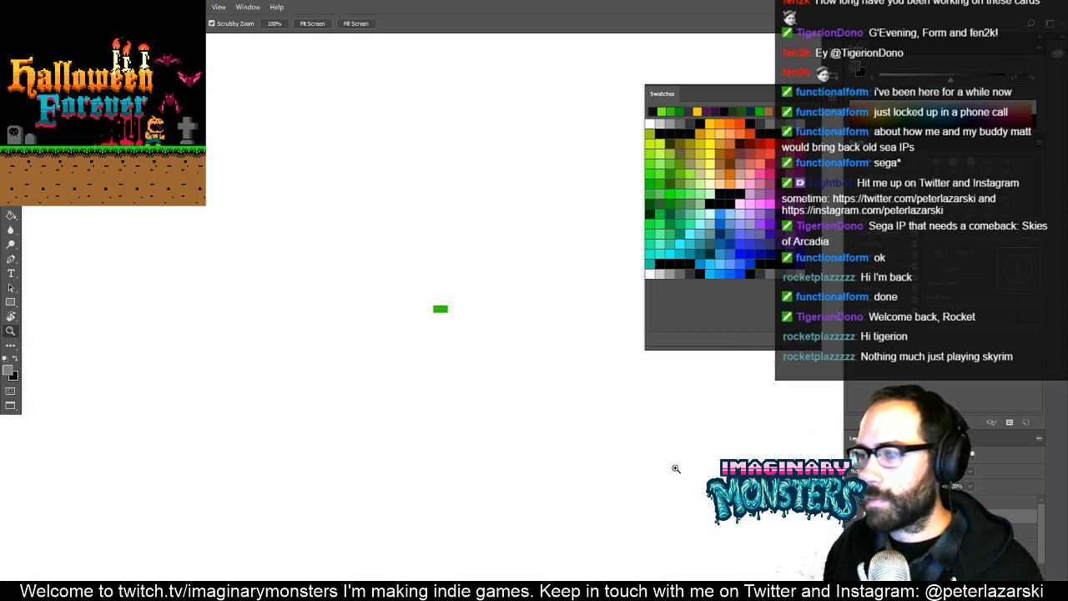
key("b")
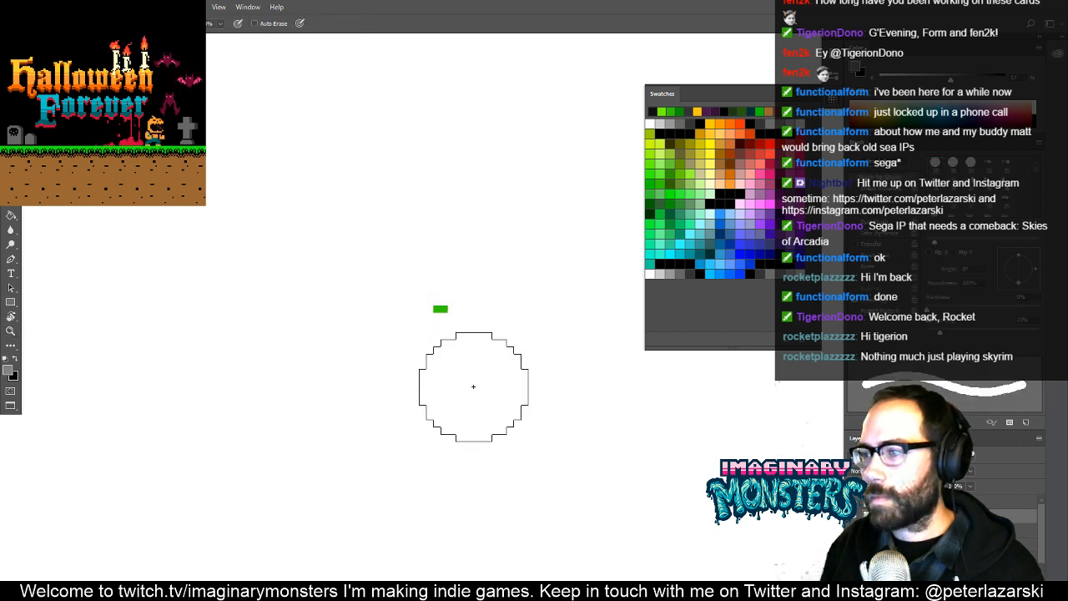
left_click_drag(469, 383, 448, 345)
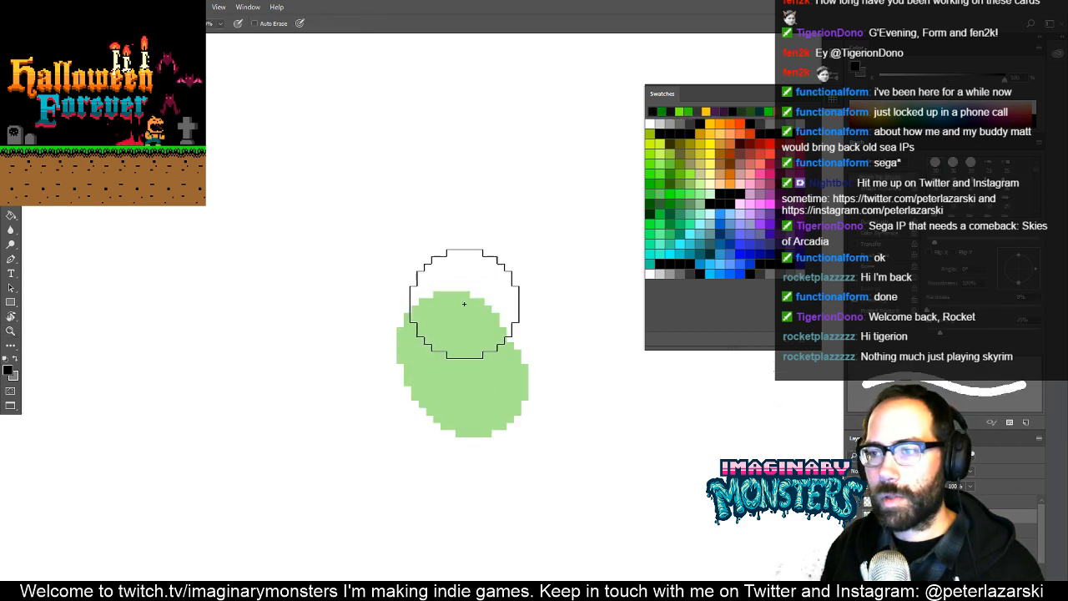
mouse_move(454, 298)
left_mouse_down()
mouse_move(458, 358)
mouse_move(518, 365)
mouse_move(512, 417)
left_mouse_up()
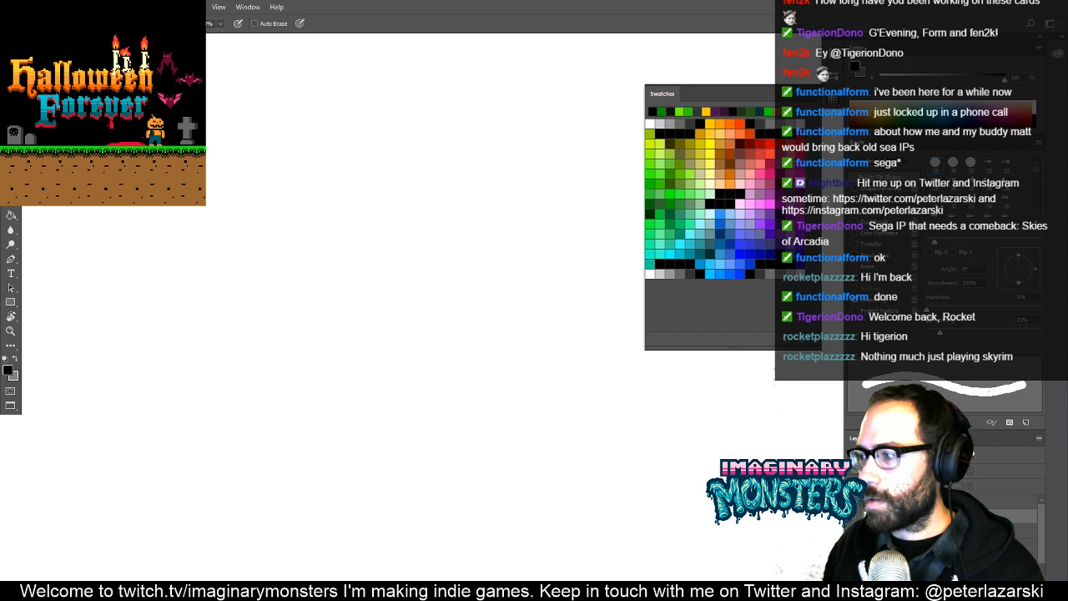
left_click(462, 326)
key("Return")
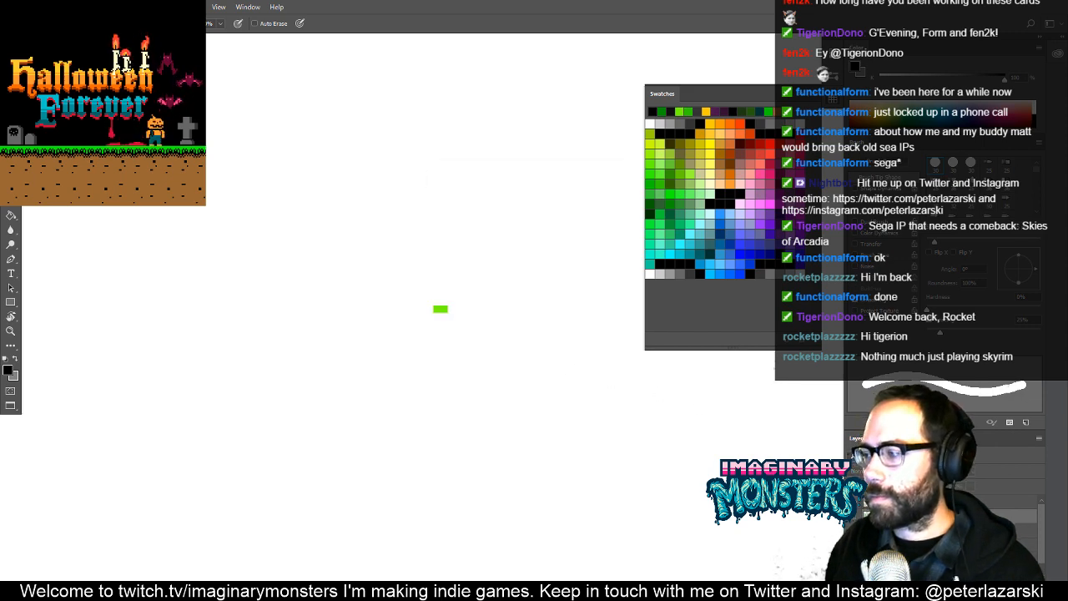
left_click(433, 312)
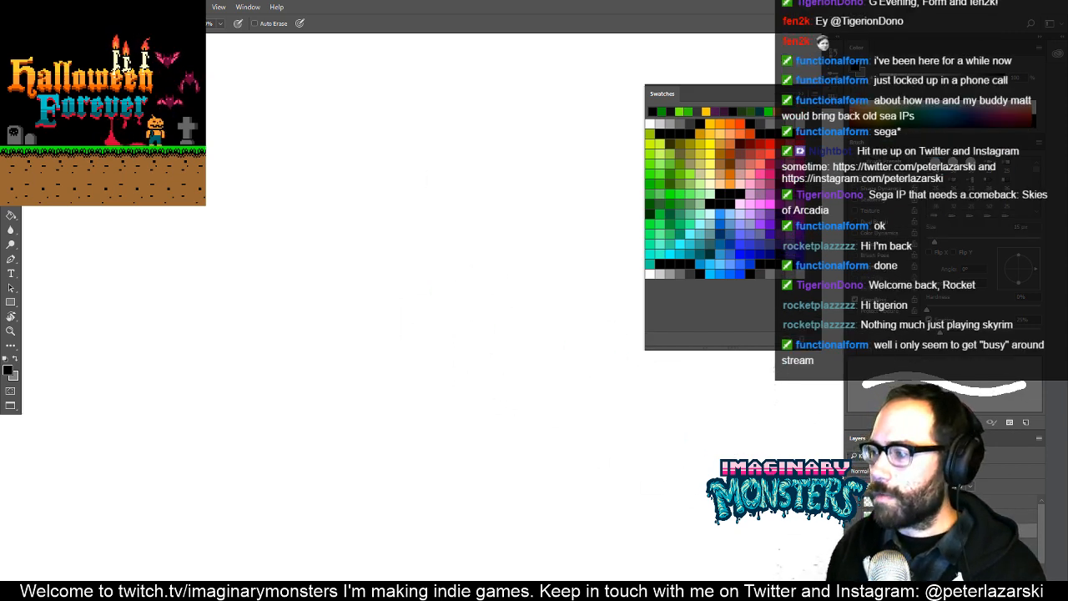
left_click(853, 530)
- Select the whole large mini necromancer artwork, copy it merged from all layers, and clear the selection
key("ctrl+space")
mouse_move(519, 337)
left_mouse_down()
mouse_move(475, 367)
mouse_move(401, 392)
left_mouse_up()
left_click_drag(475, 380, 418, 405)
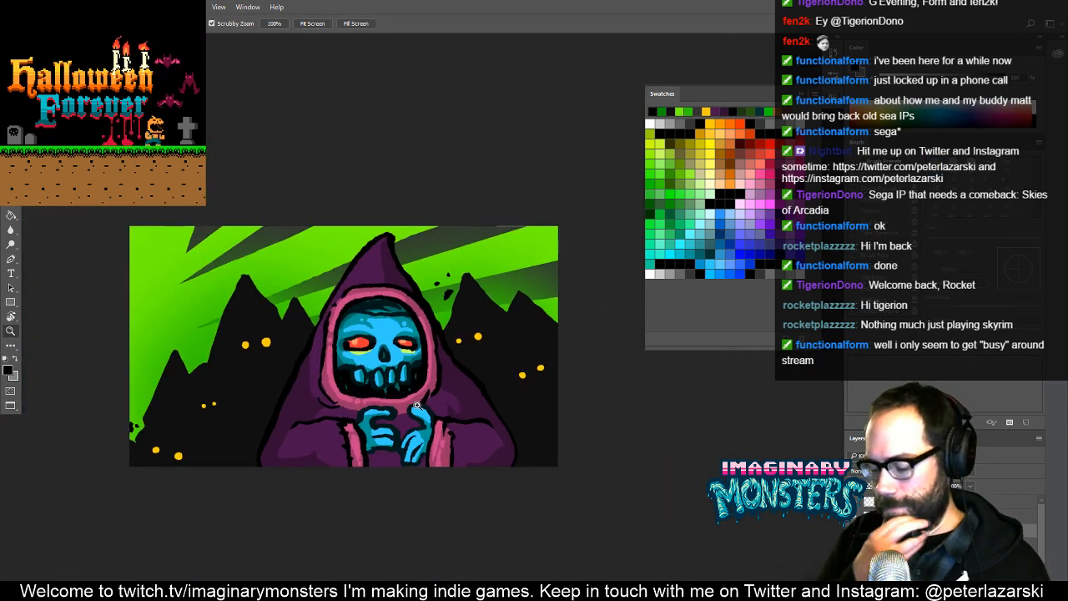
left_click_drag(398, 370, 466, 368)
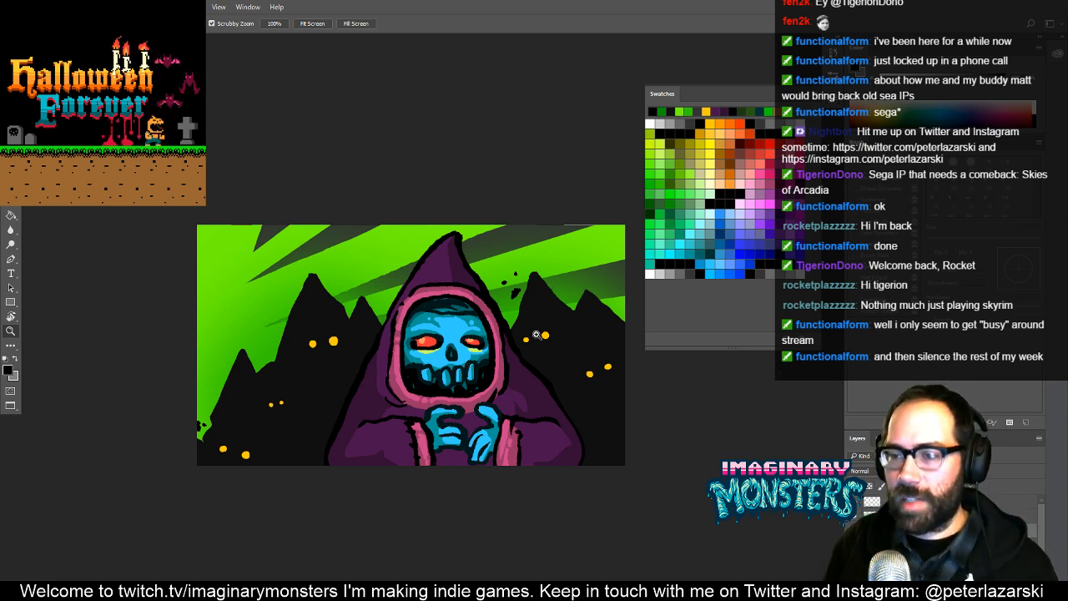
left_click_drag(527, 334, 496, 347)
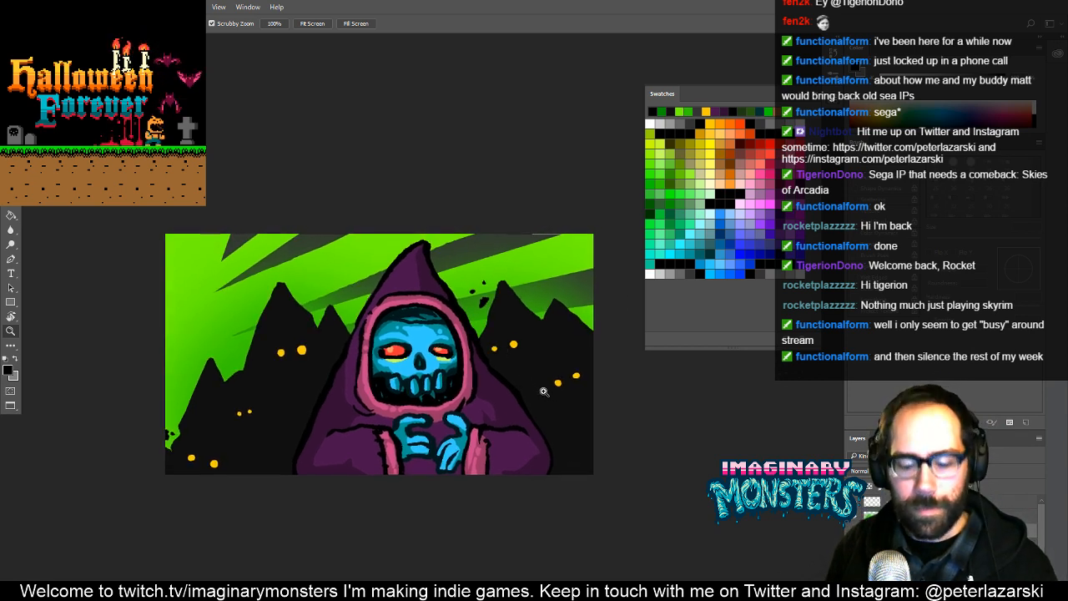
key("f")
key("f")
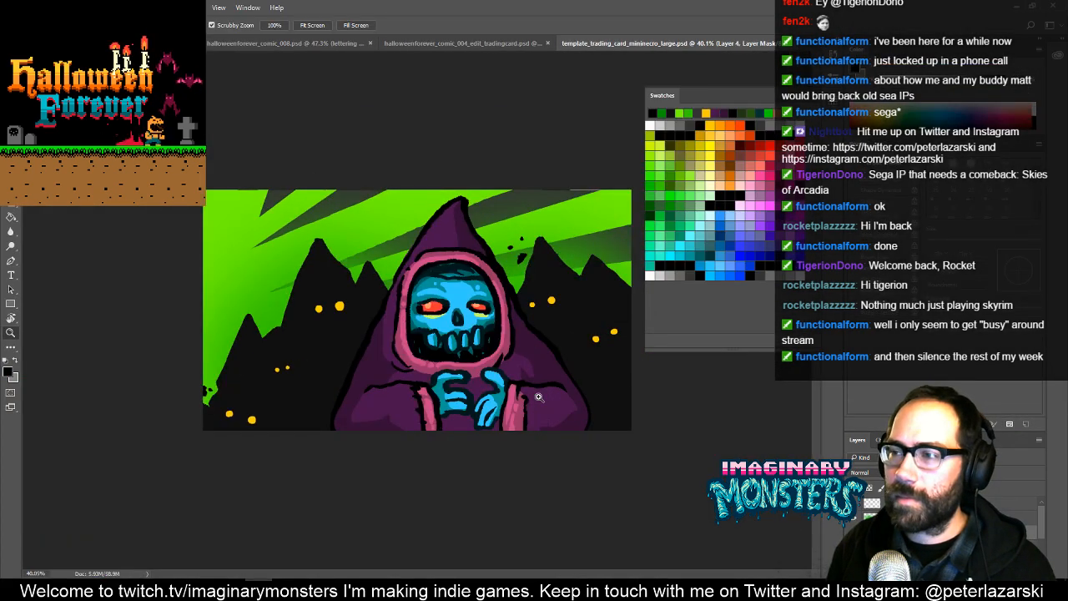
key("ctrl+a")
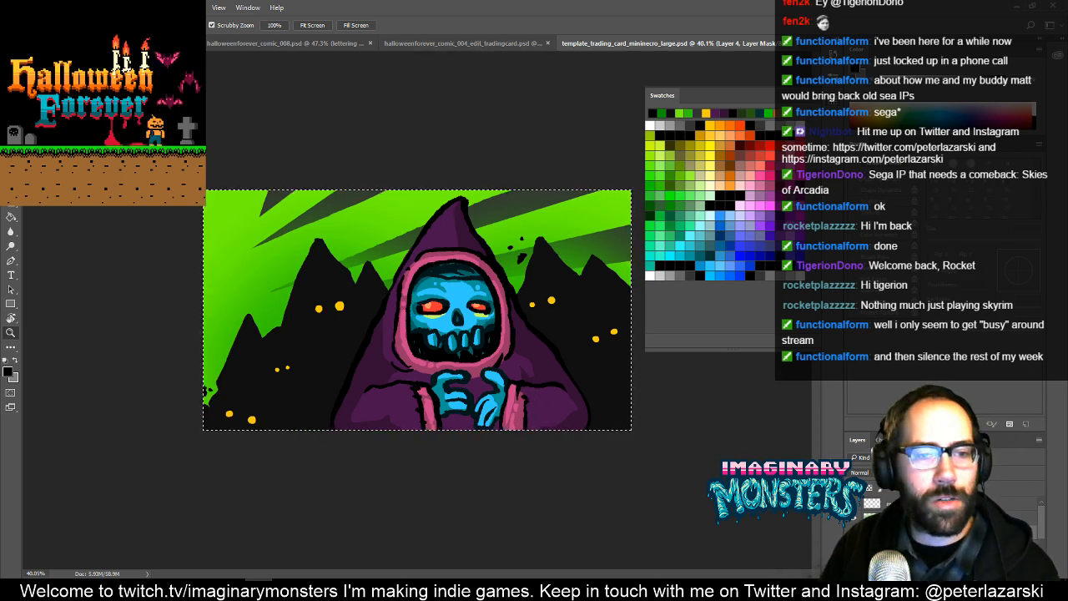
key("ctrl+d")
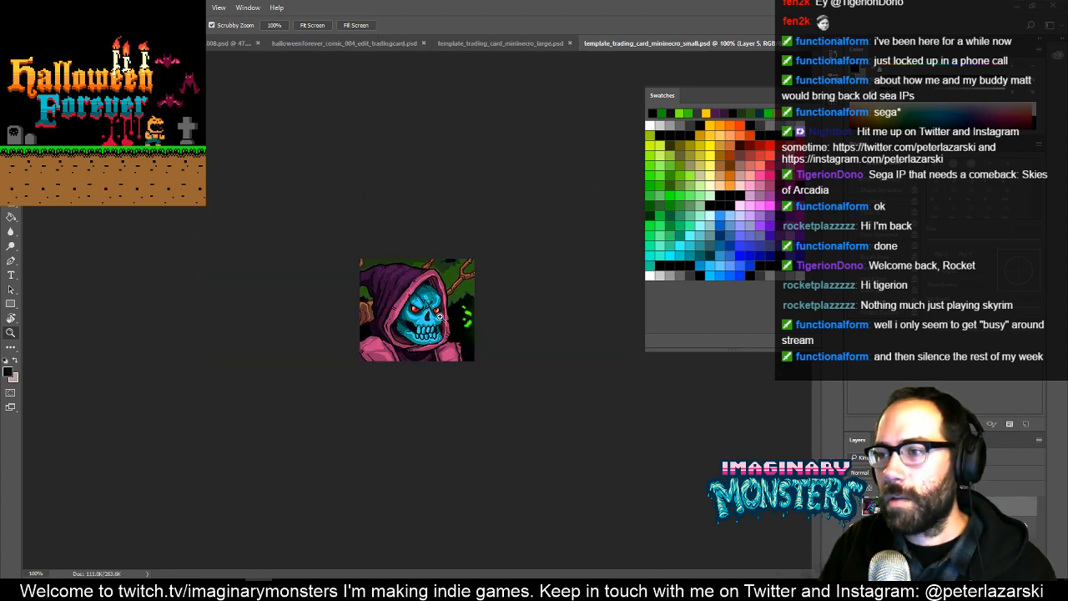
- Paste the copied artwork into template_trading_card_mininecro_small.psd and convert the pasted layer to a smart object
left_click_drag(440, 316, 496, 298)
key("ctrl+v")
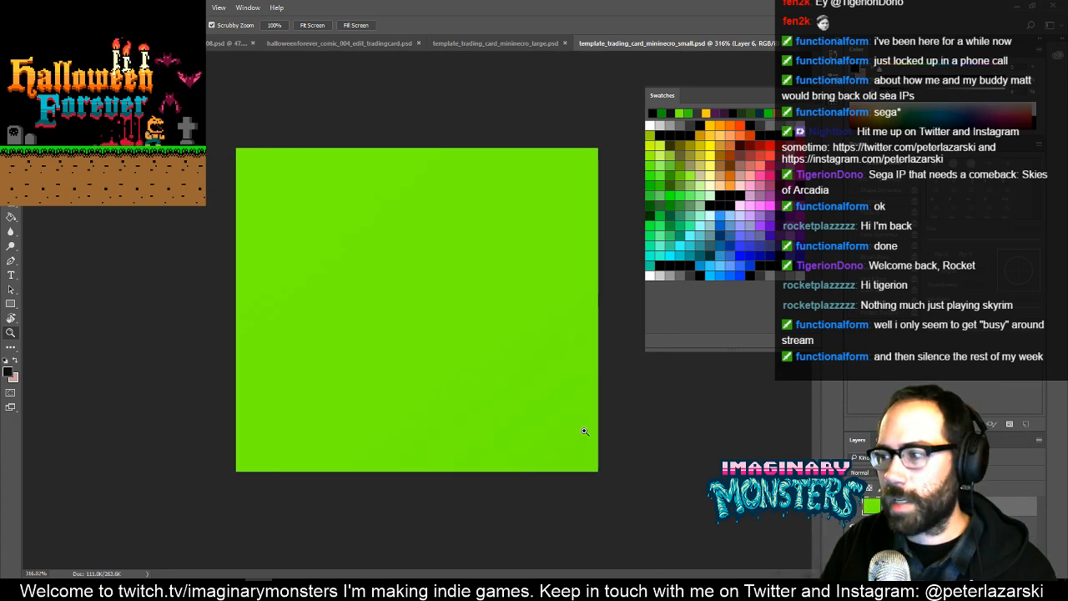
right_click(909, 505)
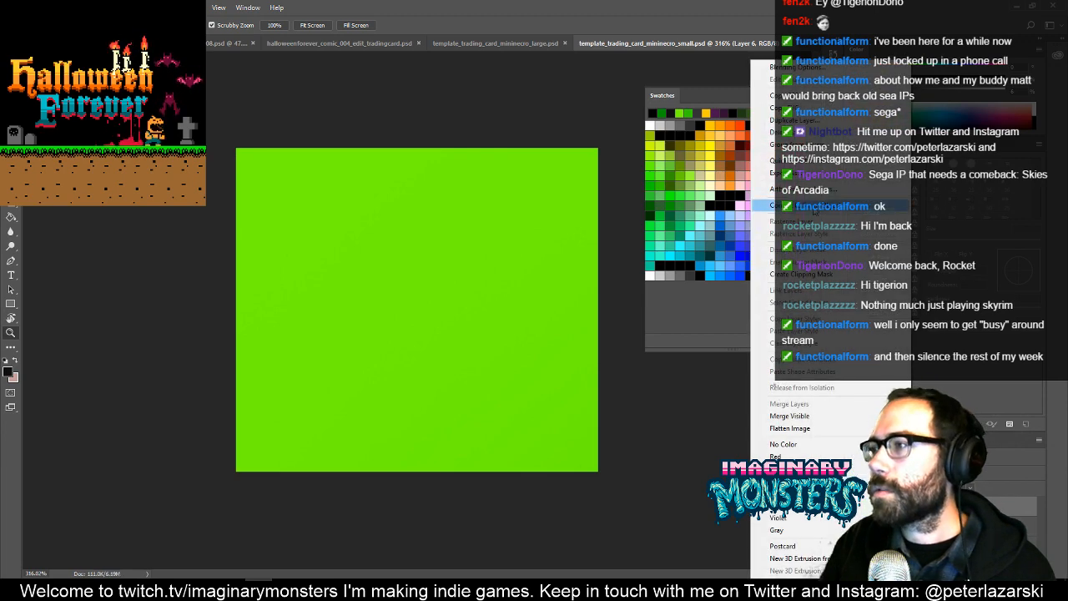
left_click(814, 207)
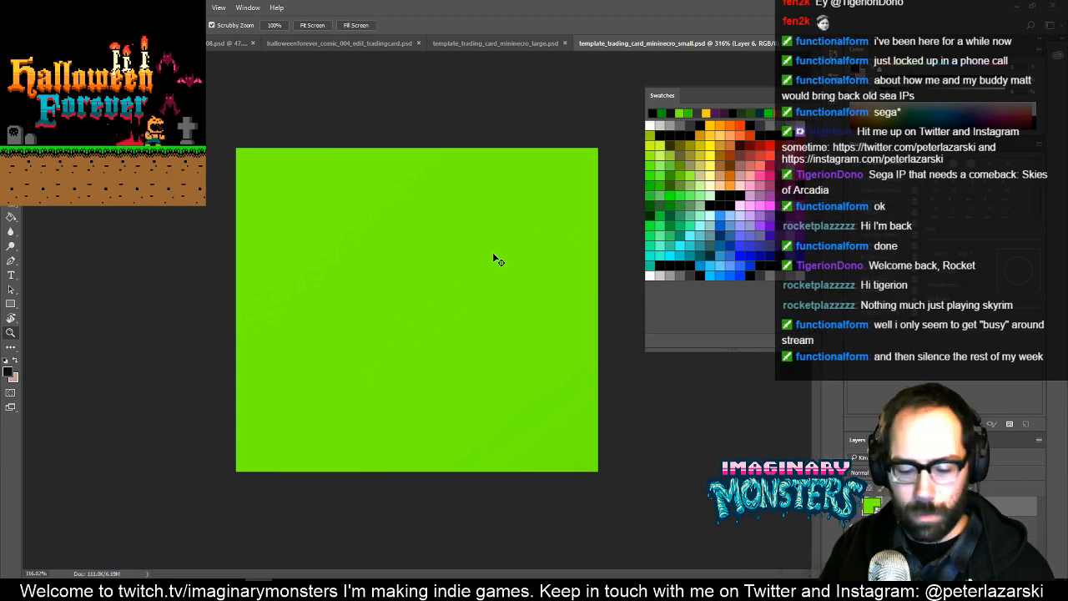
key("ctrl+t")
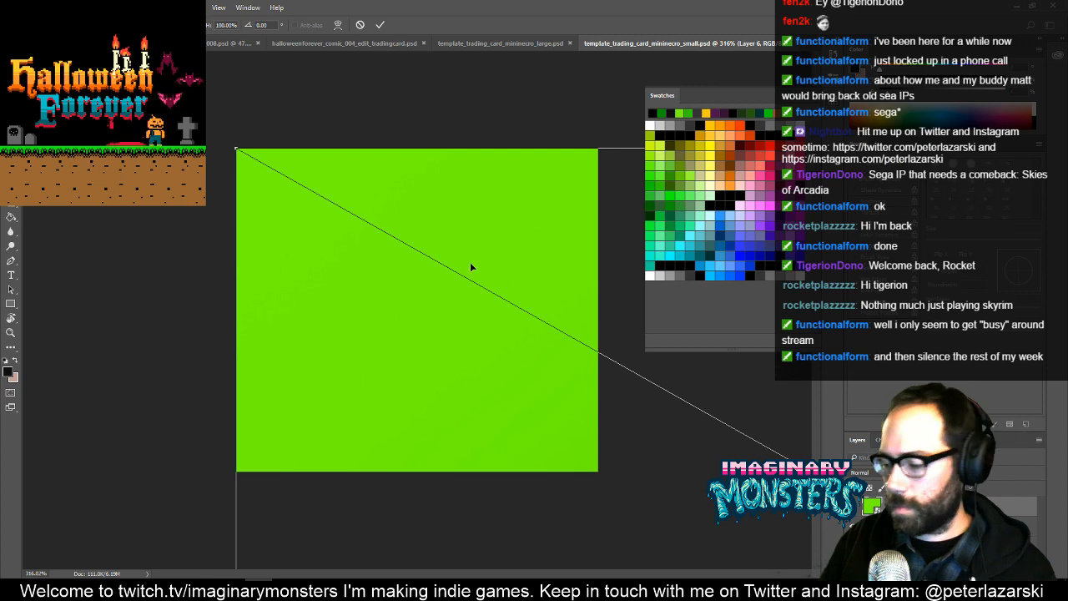
key("ctrl+minus")
key("ctrl+minus")
key("ctrl+minus")
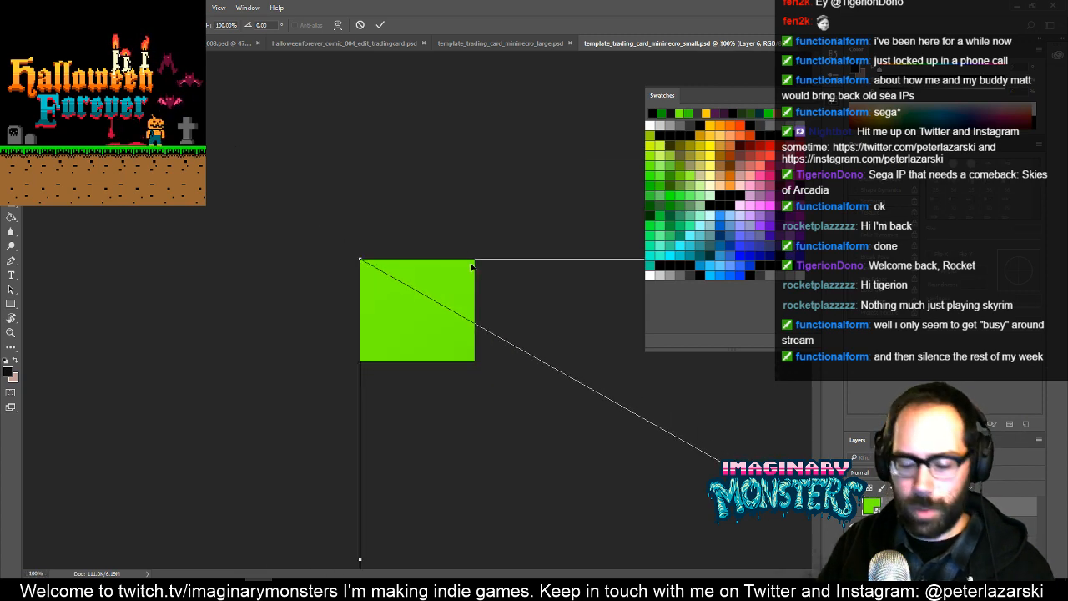
key("z")
key("f")
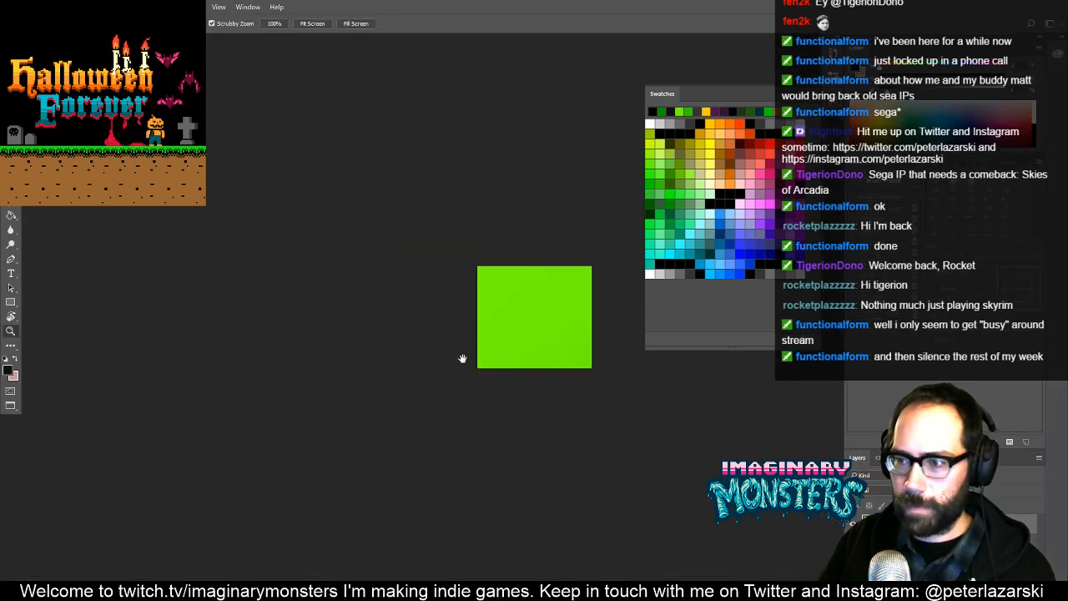
- Scale the pasted artwork down to about 20% and position the necromancer's face and hood within the small card canvas
left_click_drag(462, 359, 327, 353)
key("ctrl+t")
left_click_drag(436, 362, 63, 150)
left_click_drag(216, 203, 455, 266)
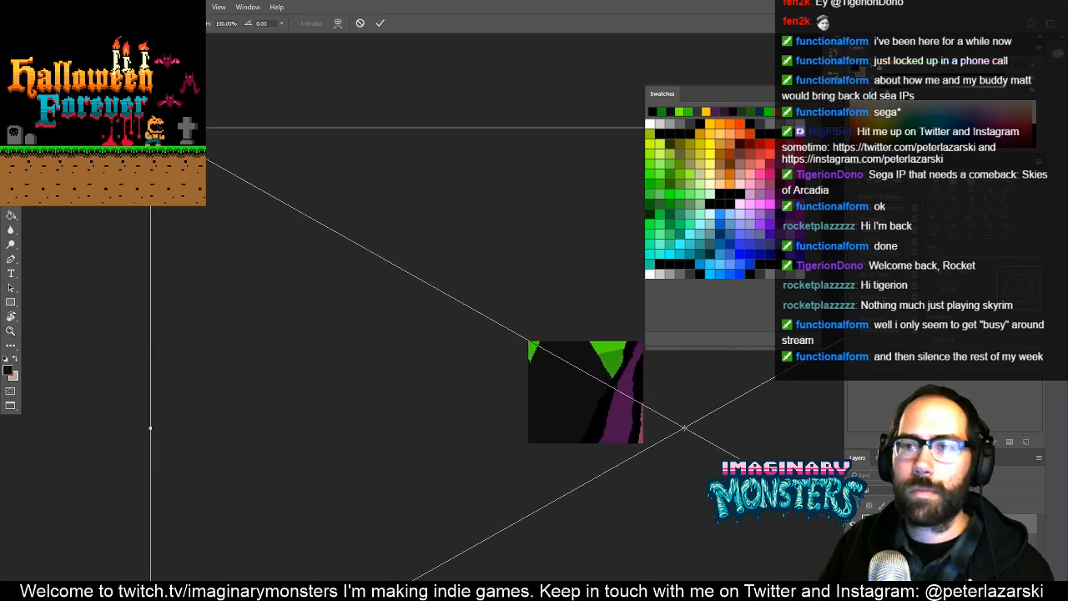
left_click_drag(150, 128, 470, 366)
left_click_drag(573, 384, 442, 361)
left_click_drag(359, 295, 429, 335)
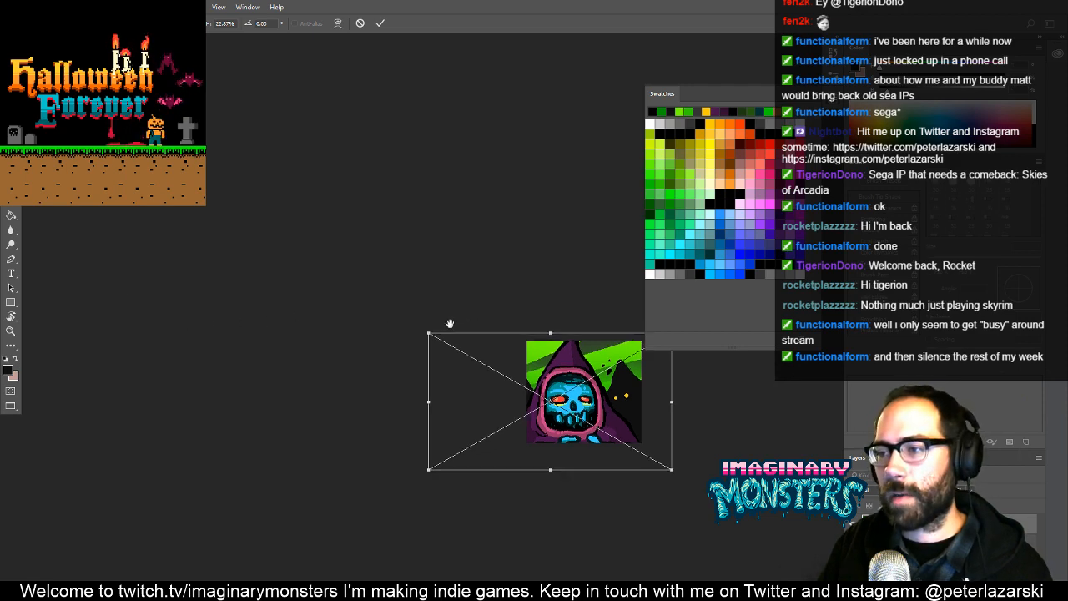
left_click_drag(448, 321, 397, 339)
left_click_drag(517, 464, 488, 447)
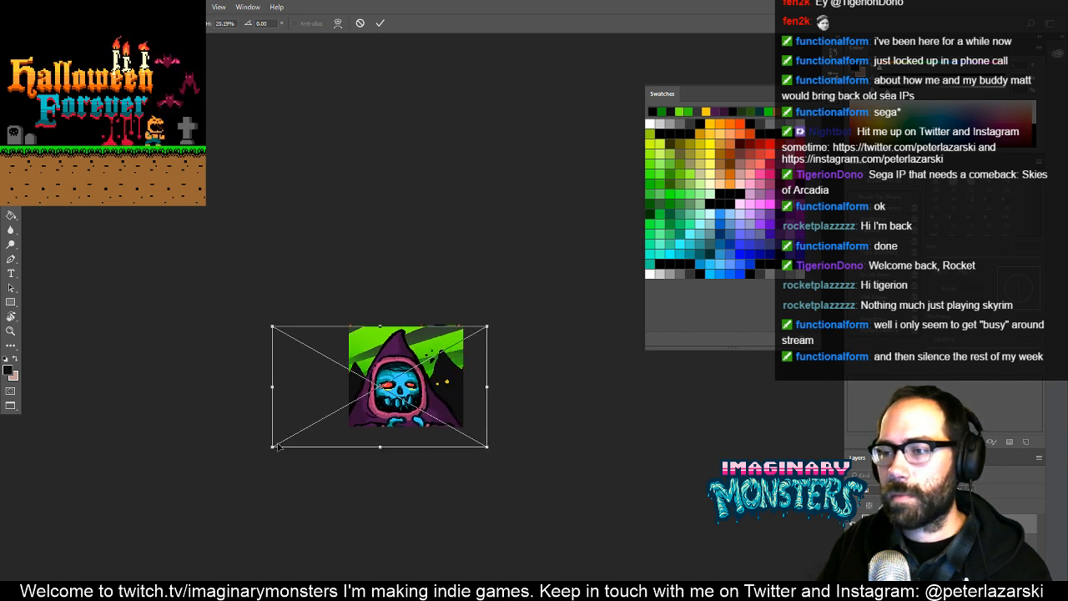
key("Return")
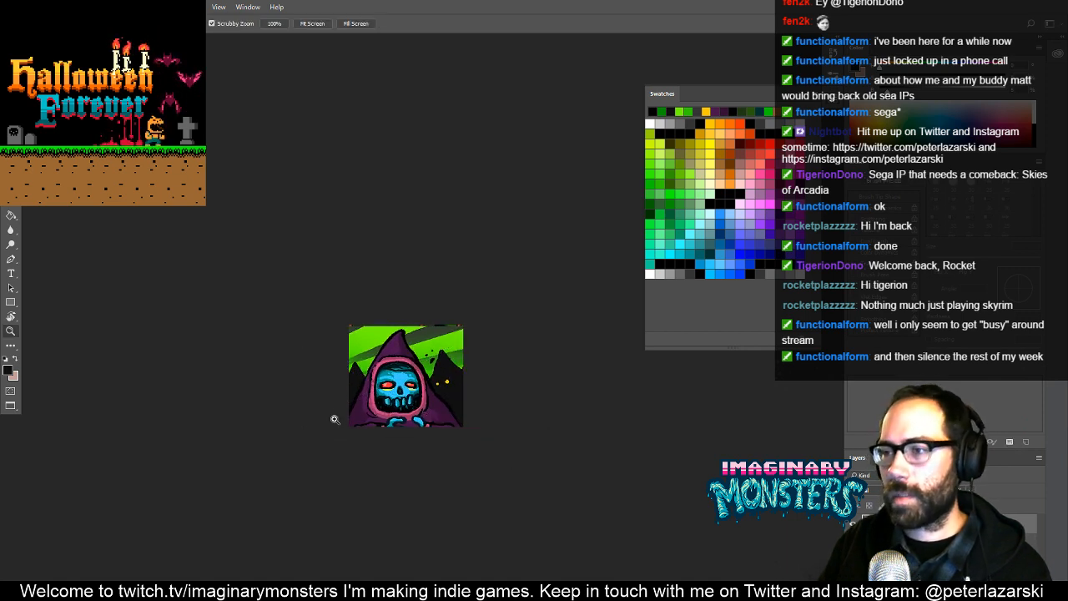
- Shrink the pasted artwork slightly from its lower-left corner so the necromancer's hands fit inside the small card
scroll(421, 388, "up", 2)
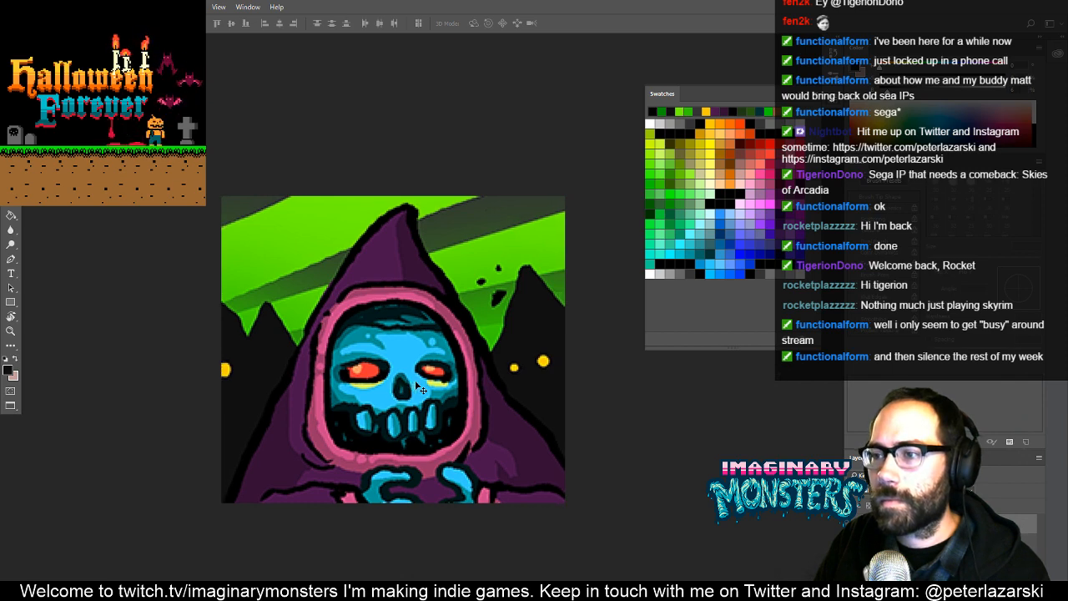
key("z")
left_click(361, 384, "alt")
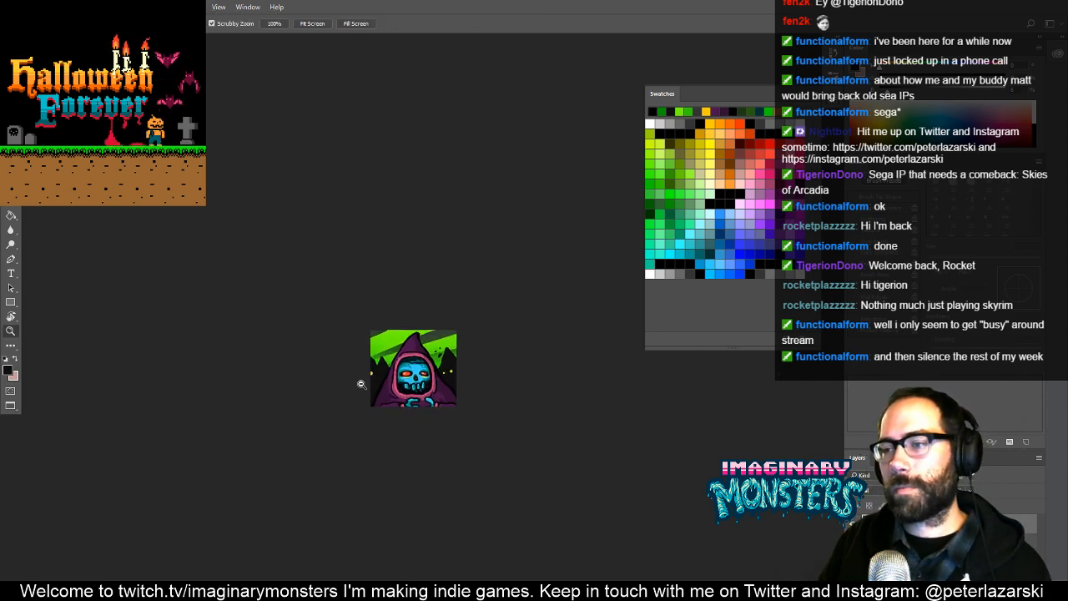
left_click(451, 387)
left_click(449, 387)
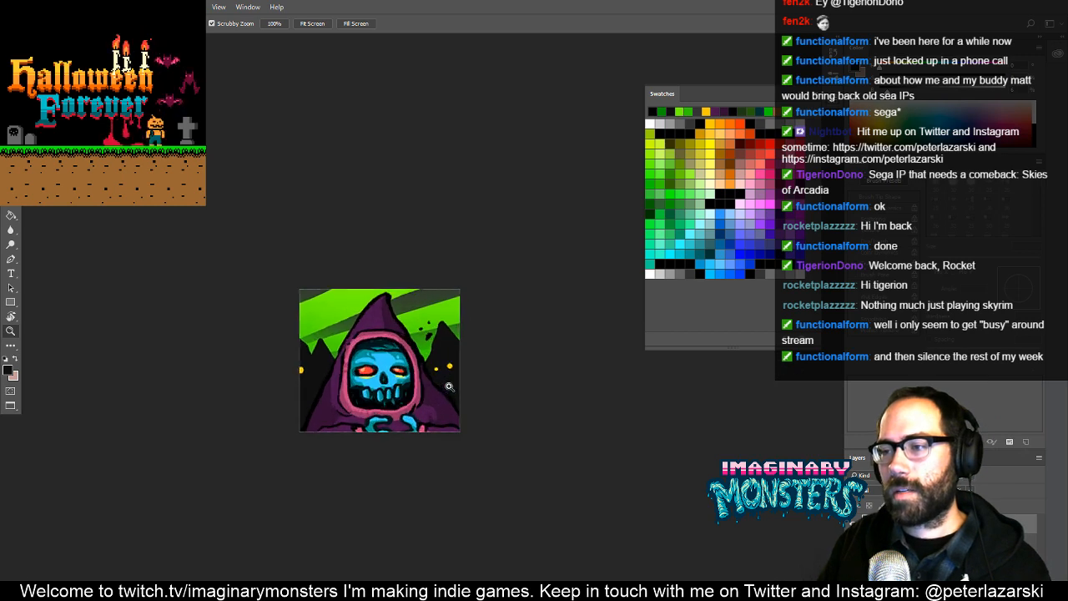
mouse_move(449, 386)
left_mouse_down()
mouse_move(476, 375)
mouse_move(467, 379)
left_mouse_up()
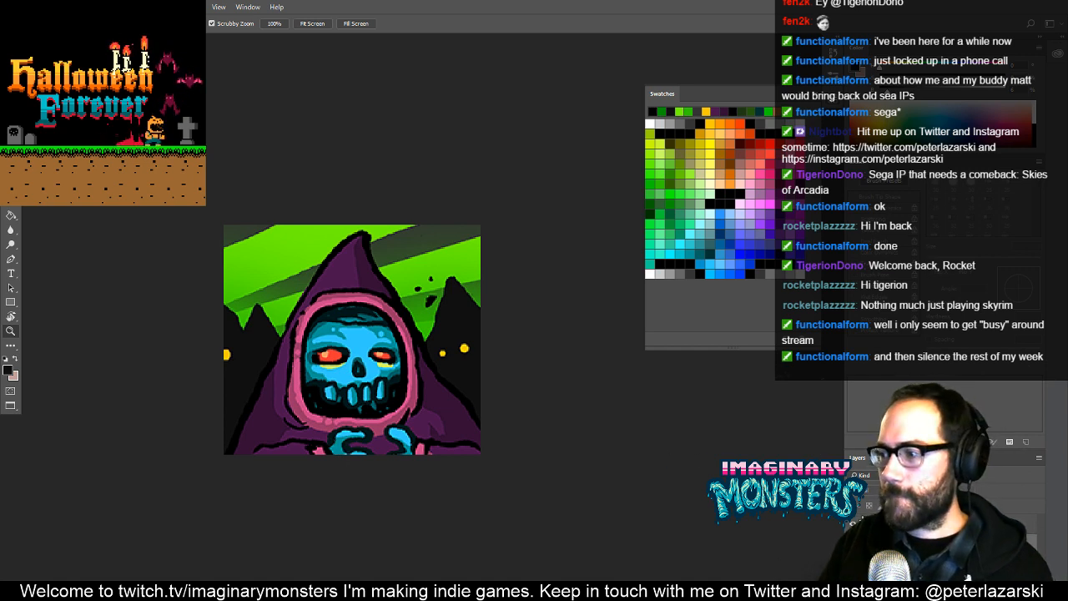
key("ctrl+t")
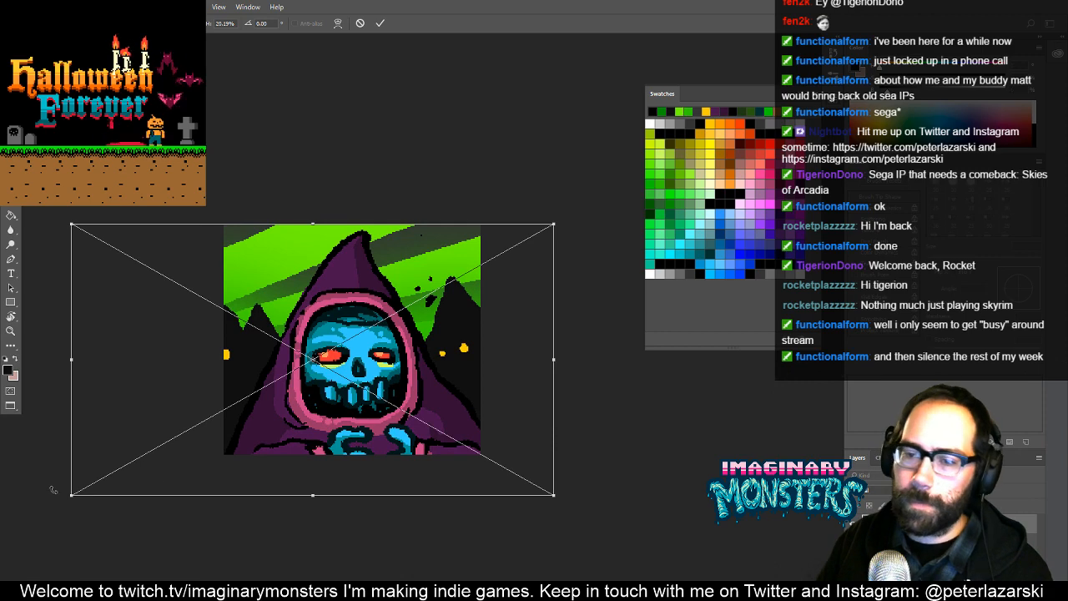
left_click_drag(70, 496, 129, 476)
key("Return")
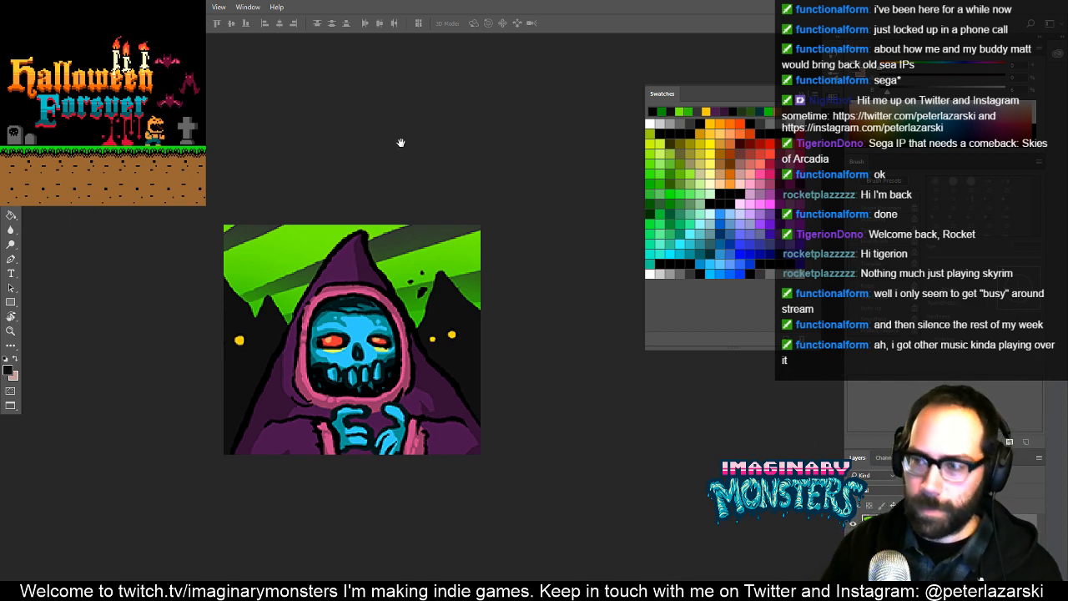
- Close the large and small mini necromancer card files and view the top panel of halloweenforever_comic_004_edit_tradingcard.psd
key("f")
key("f")
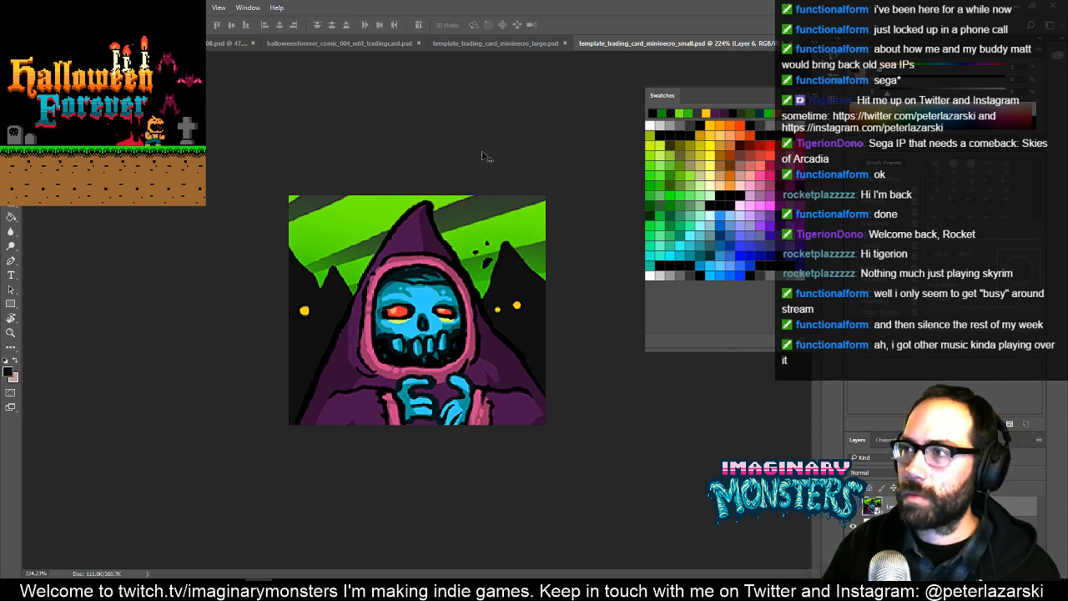
left_click(544, 43)
key("ctrl+d")
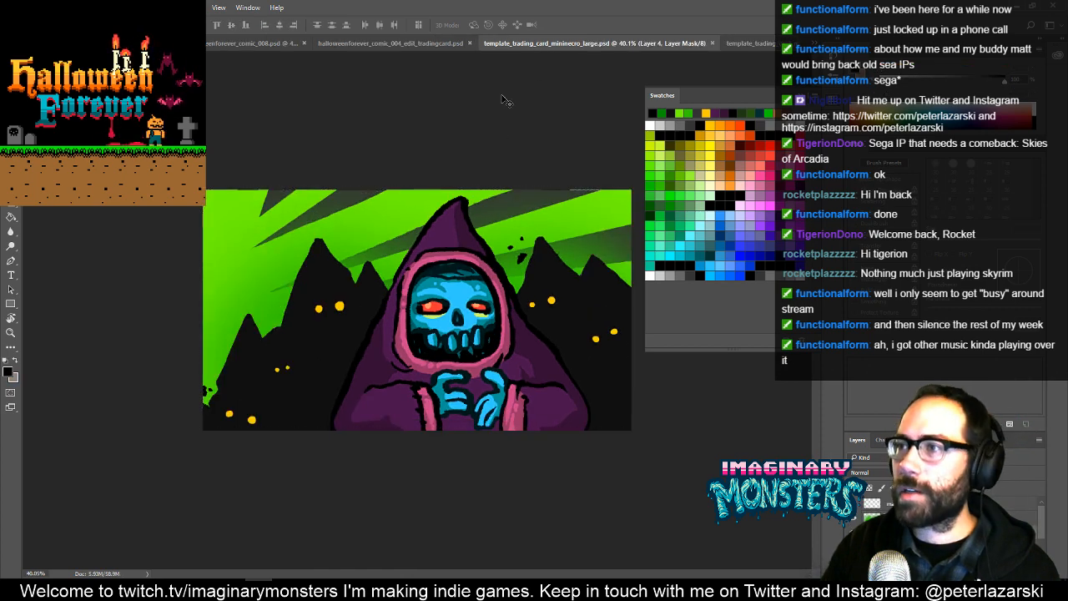
key("ctrl+Tab")
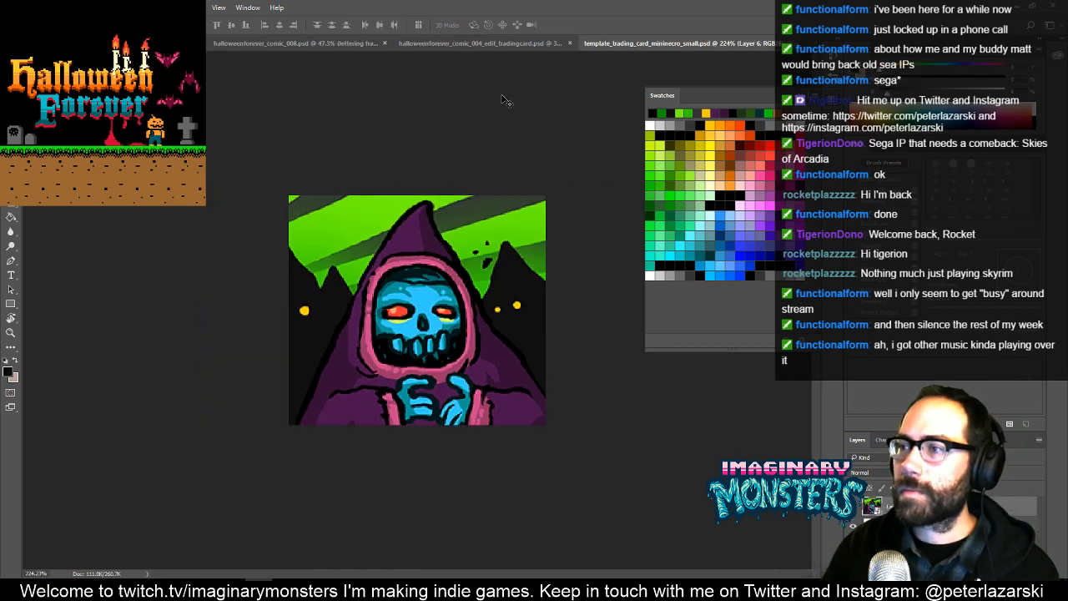
key("ctrl+shift+Tab")
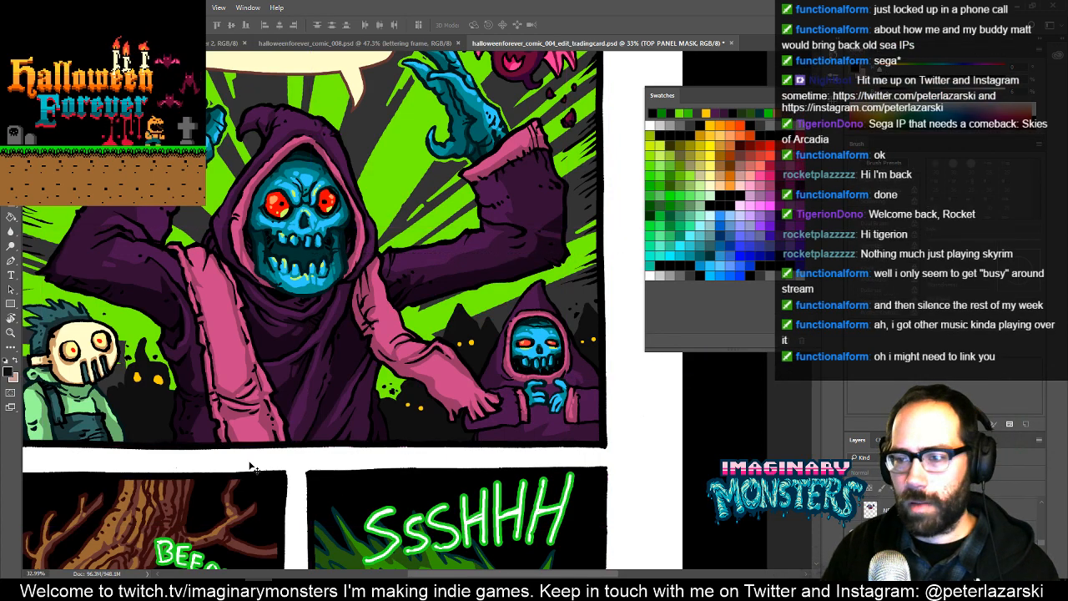
left_click_drag(267, 469, 327, 441)
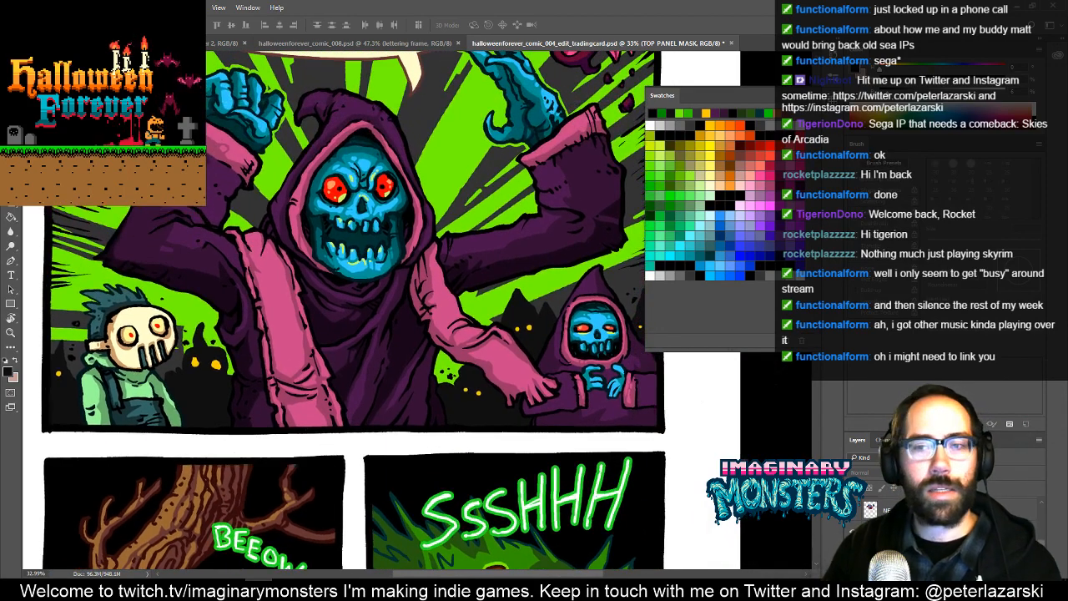
left_click_drag(208, 318, 250, 484)
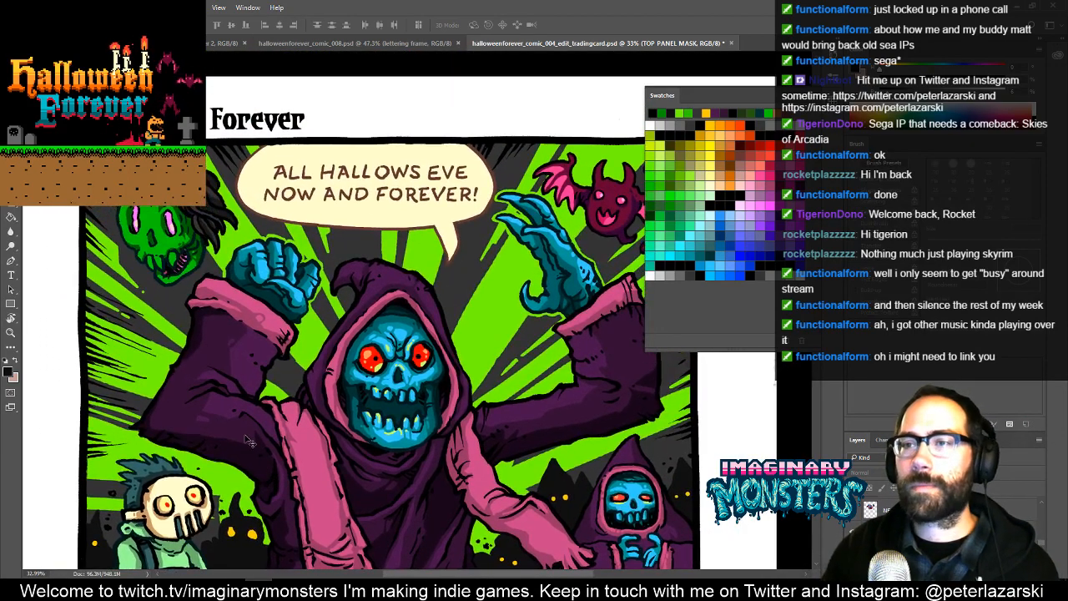
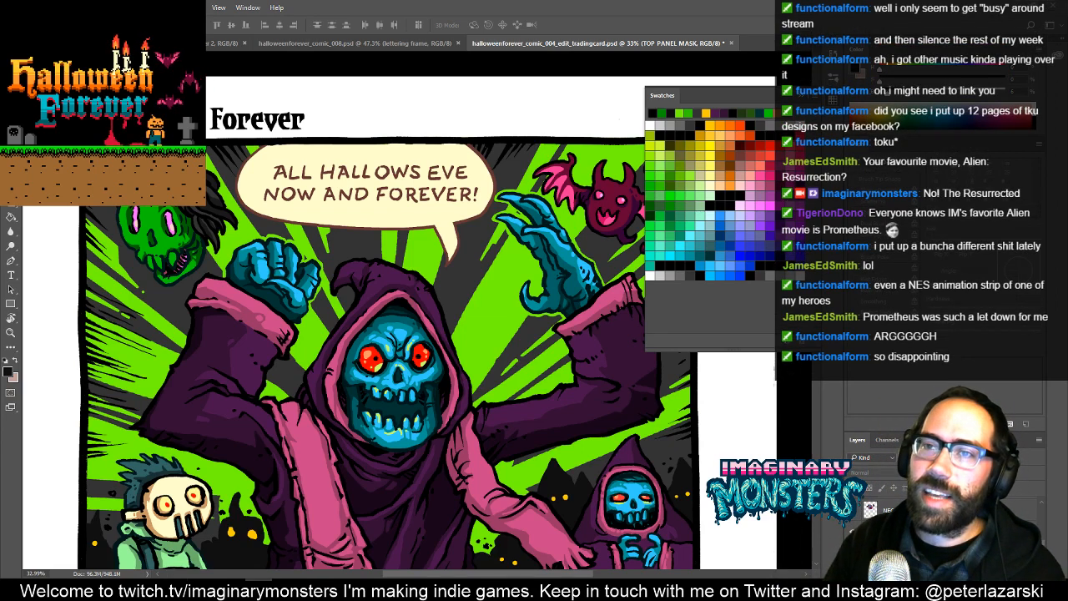
key("space")
left_click_drag(156, 173, 337, 211)
key("space")
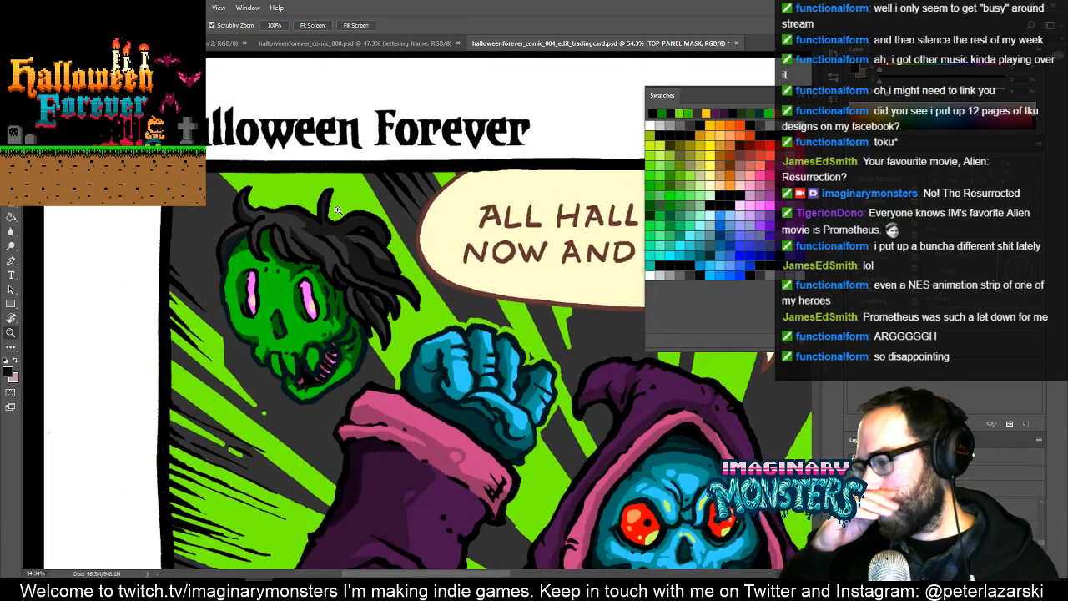
key("ctrl+shift+s")
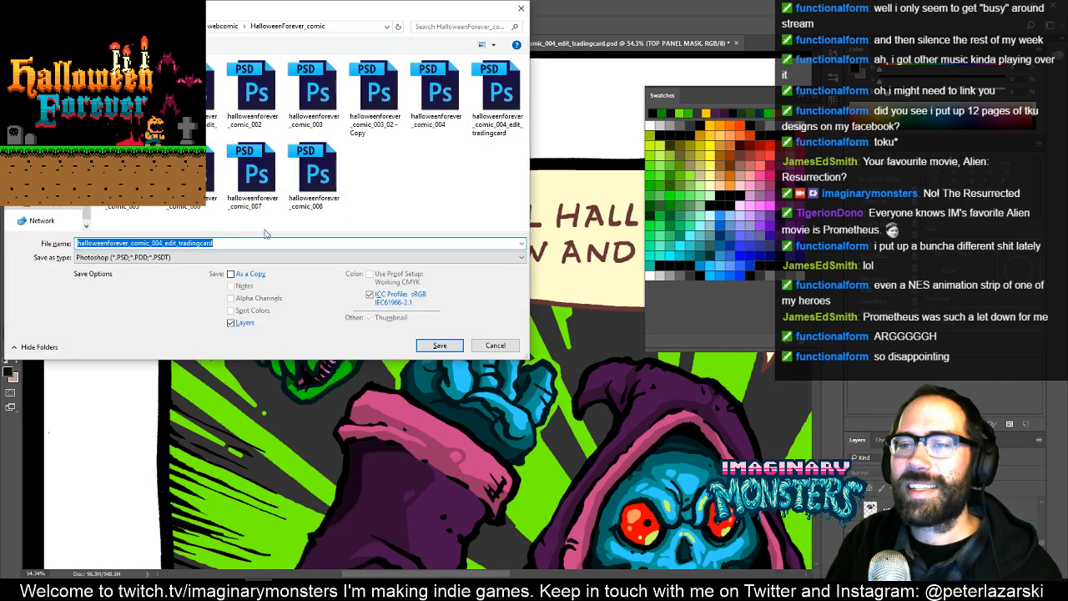
key("Escape")
- Delete the lettering "ALL HALLOWS EVE NOW AND FOREVER!" from the top panel and hide the empty speech bubble
left_click_drag(501, 290, 353, 298)
key("v")
left_click(347, 267, "ctrl")
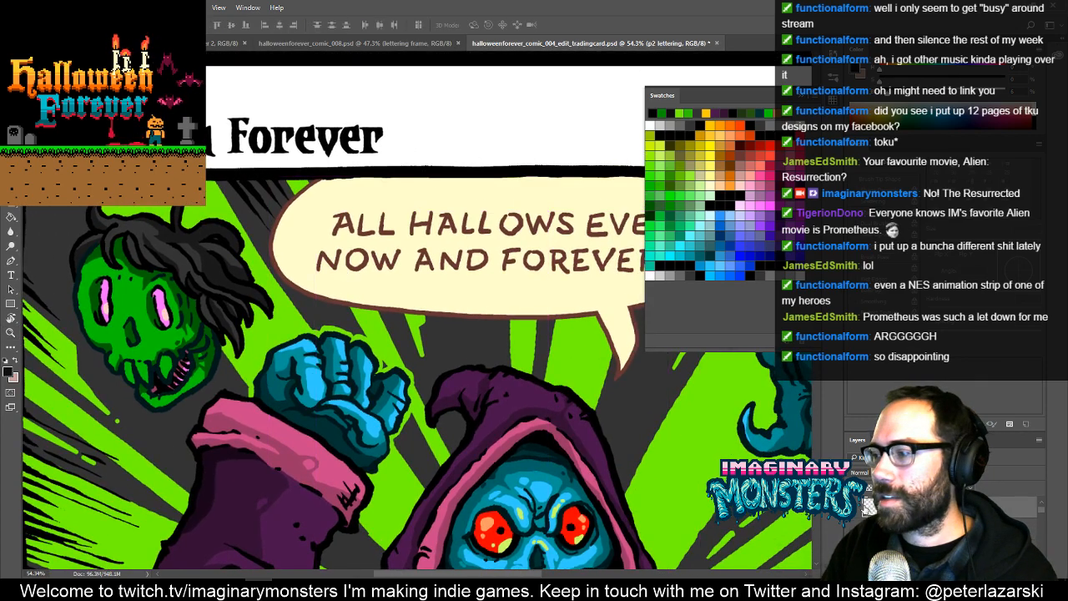
key("Delete")
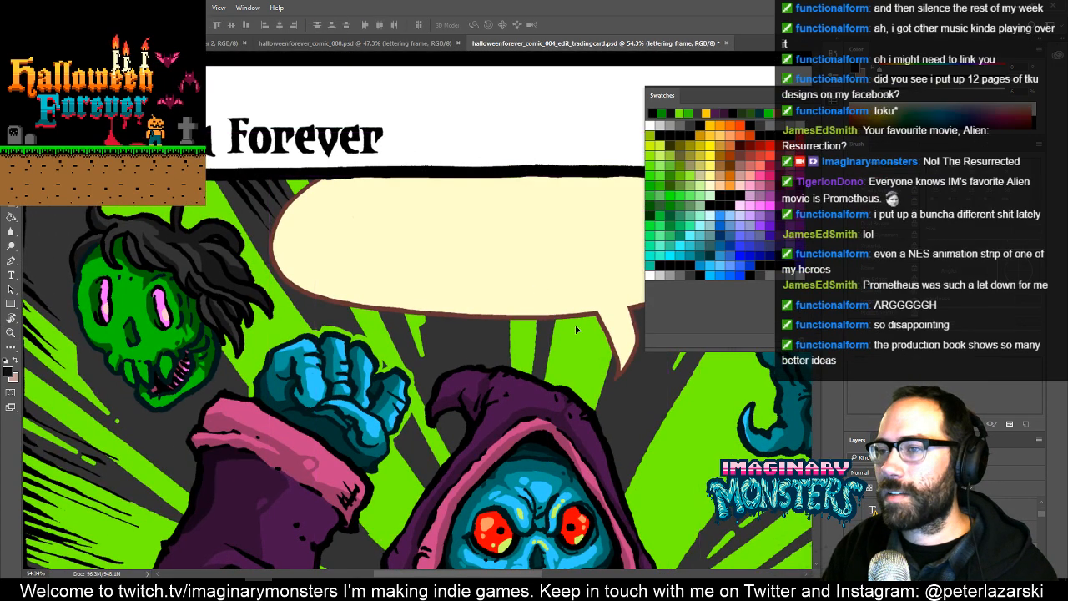
left_click_drag(575, 324, 665, 460)
key("ctrl+z")
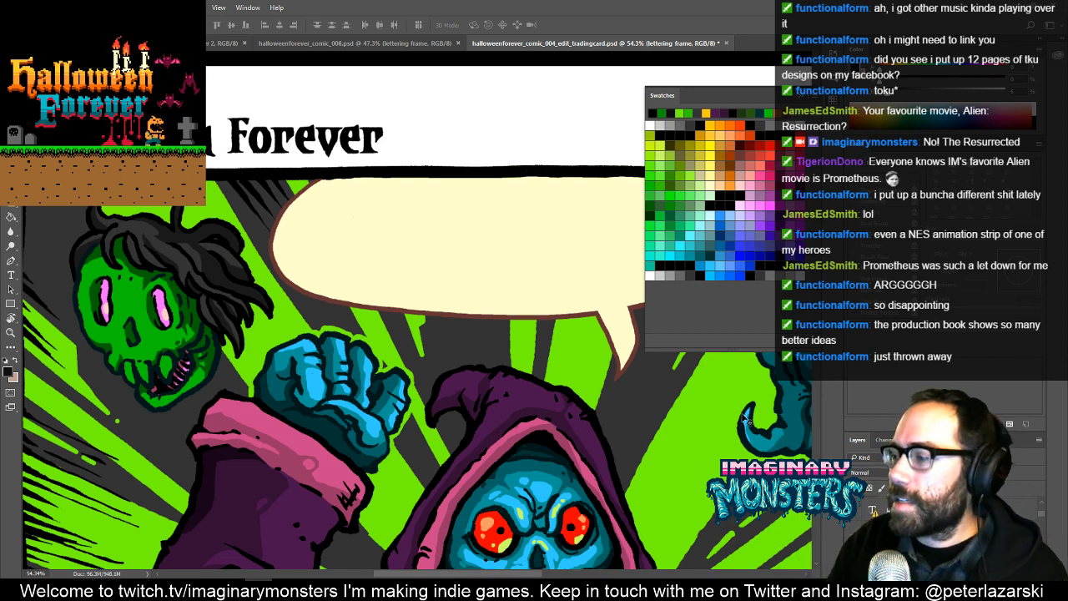
left_click(854, 530)
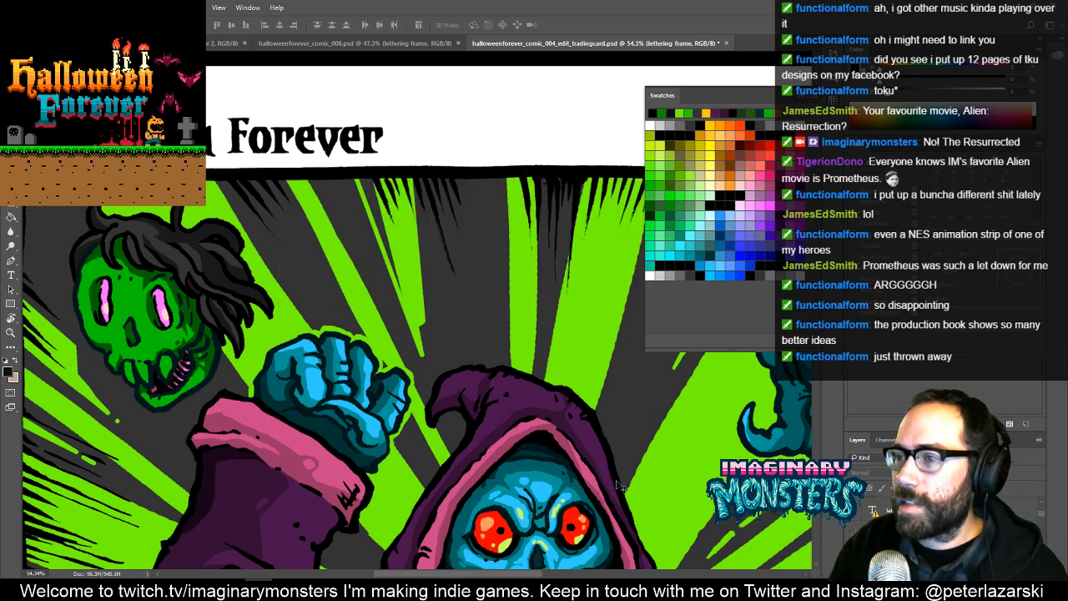
- Select a rectangular area of the top panel around the green zombie head and the necromancer's raised fist, and copy it
left_click_drag(524, 401, 641, 386)
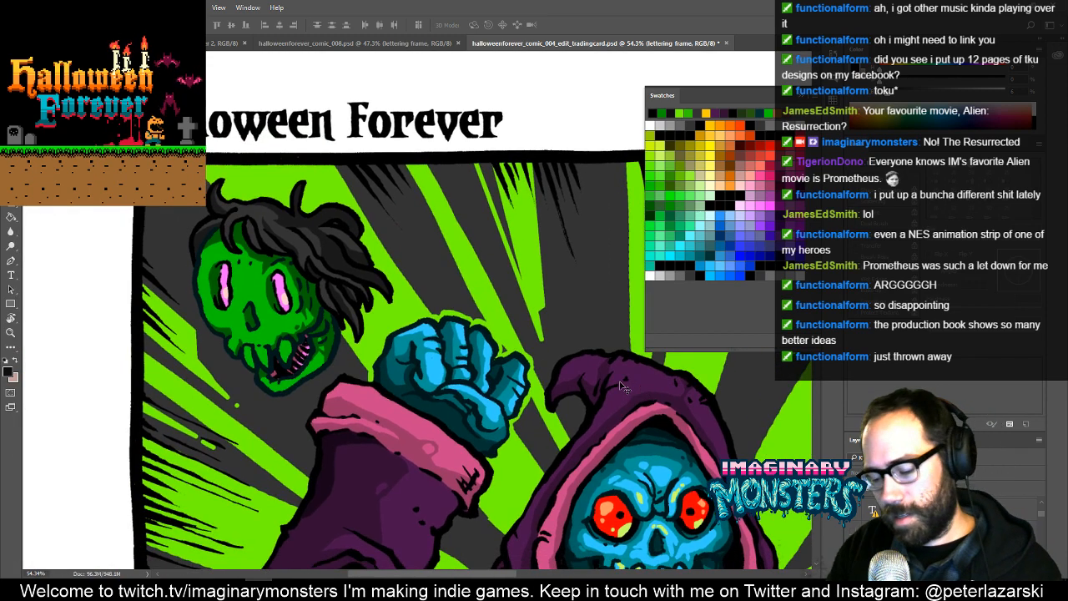
key("m")
left_click_drag(123, 143, 674, 490)
left_click_drag(493, 399, 380, 406)
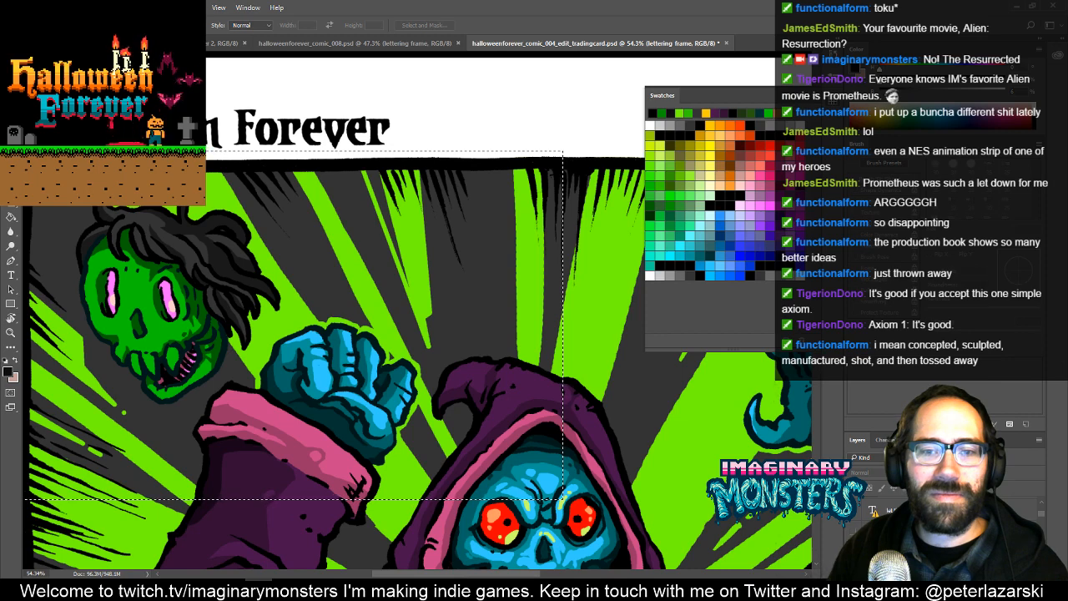
key("ctrl+d")
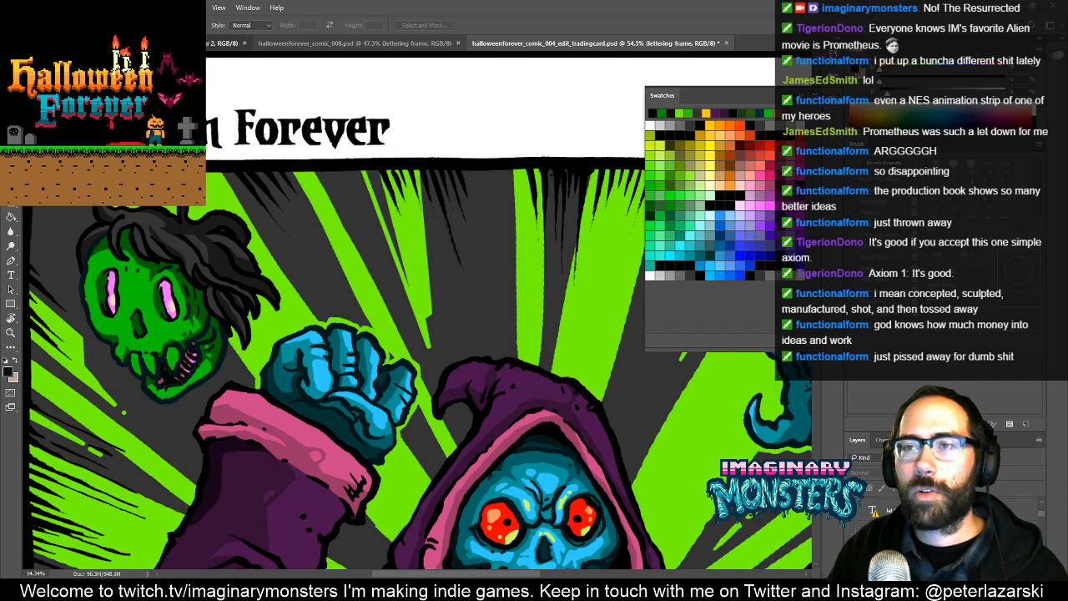
- Clear the selection in the comic page and switch to template_trading_card_mininecro_large.psd
left_click(210, 43)
left_click(316, 42)
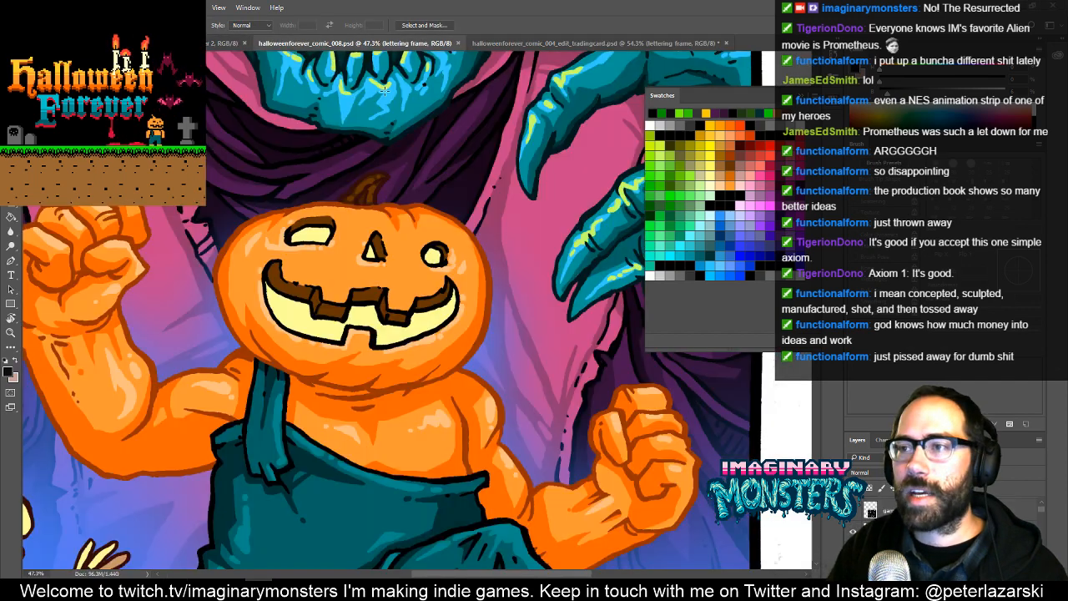
left_click(492, 44)
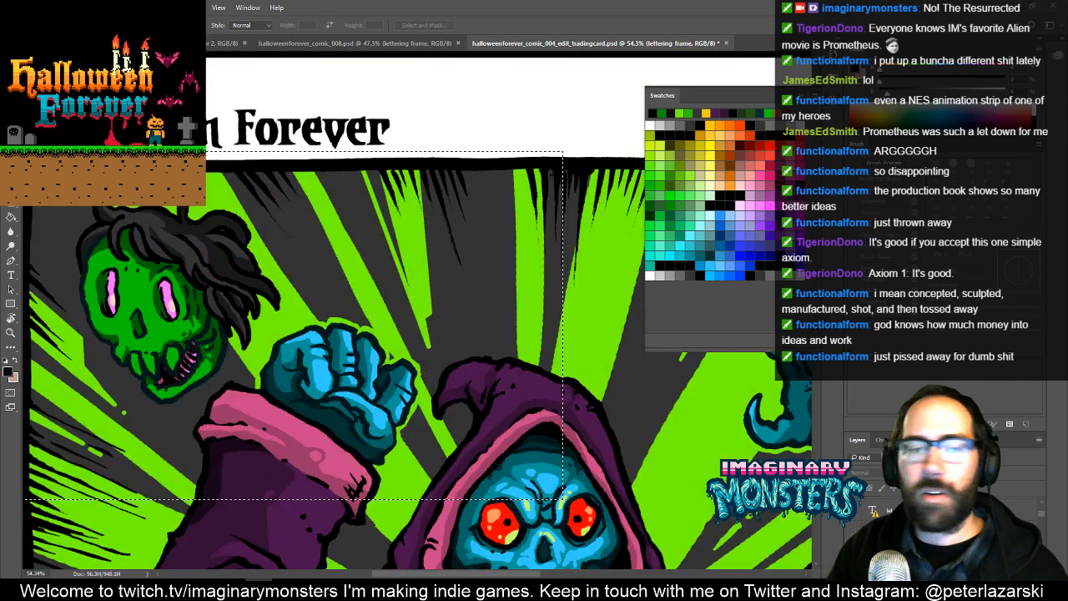
key("ctrl+d")
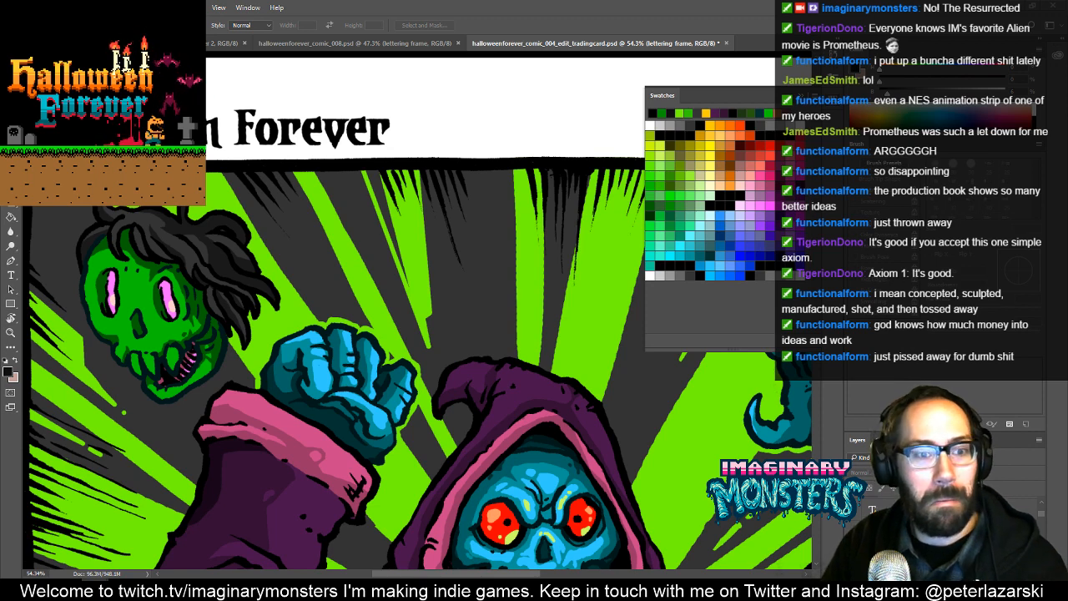
key("ctrl+Tab")
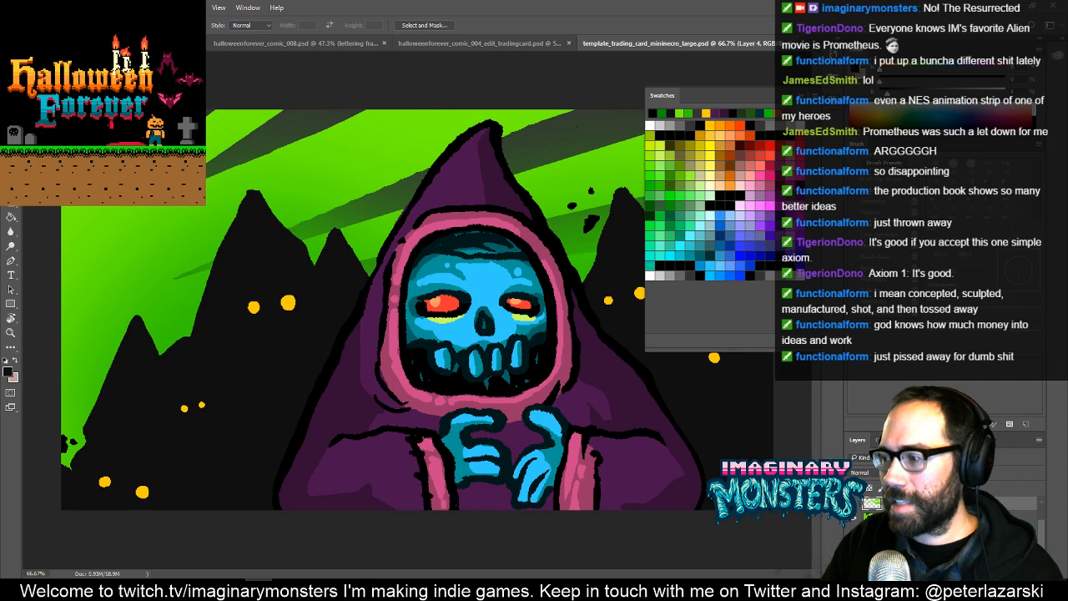
- Delete the mini necromancer artwork and the green gradient layer from the large card, leaving only the white background
key("ctrl+alt+a")
key("Delete")
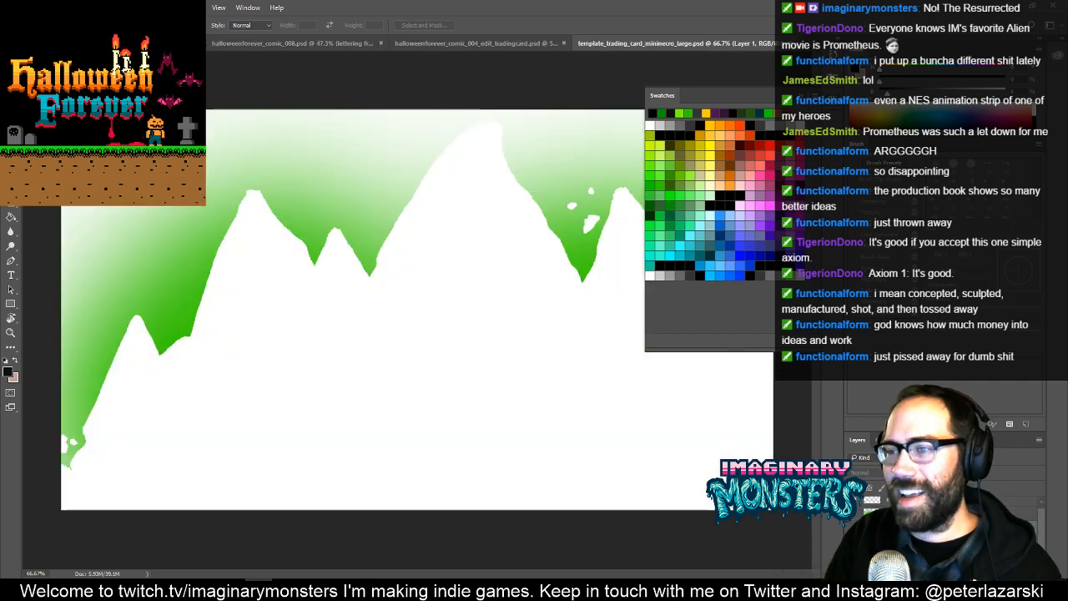
key("ctrl+a")
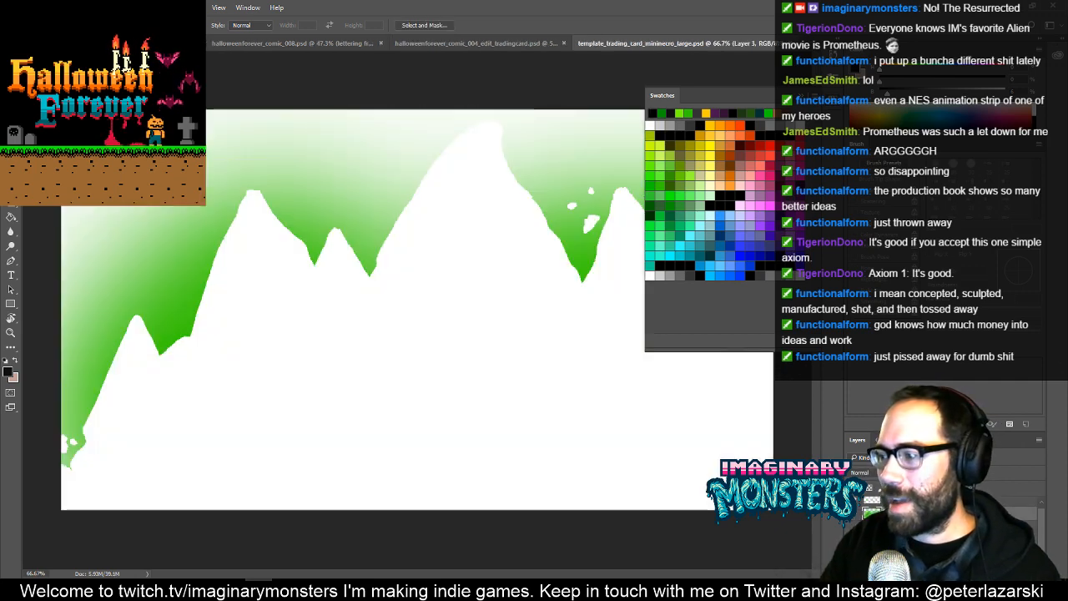
key("Delete")
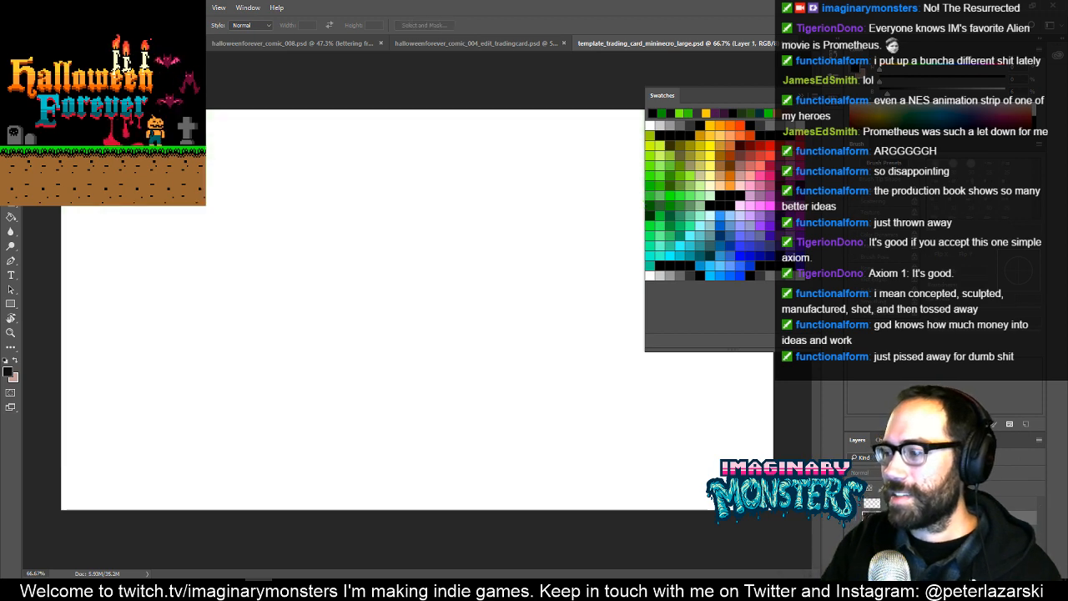
- Paste the copied panel artwork into the large card and shift it right to bring the zombie head nearer the centre
key("ctrl+alt+z")
key("ctrl+alt+z")
key("ctrl+alt+z")
key("ctrl+alt+z")
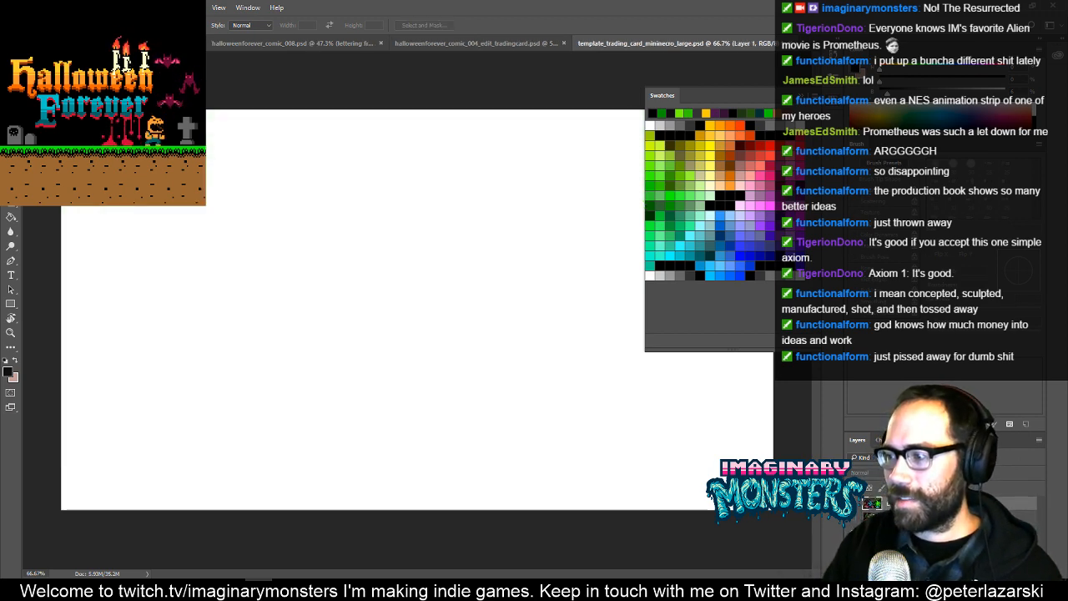
key("v")
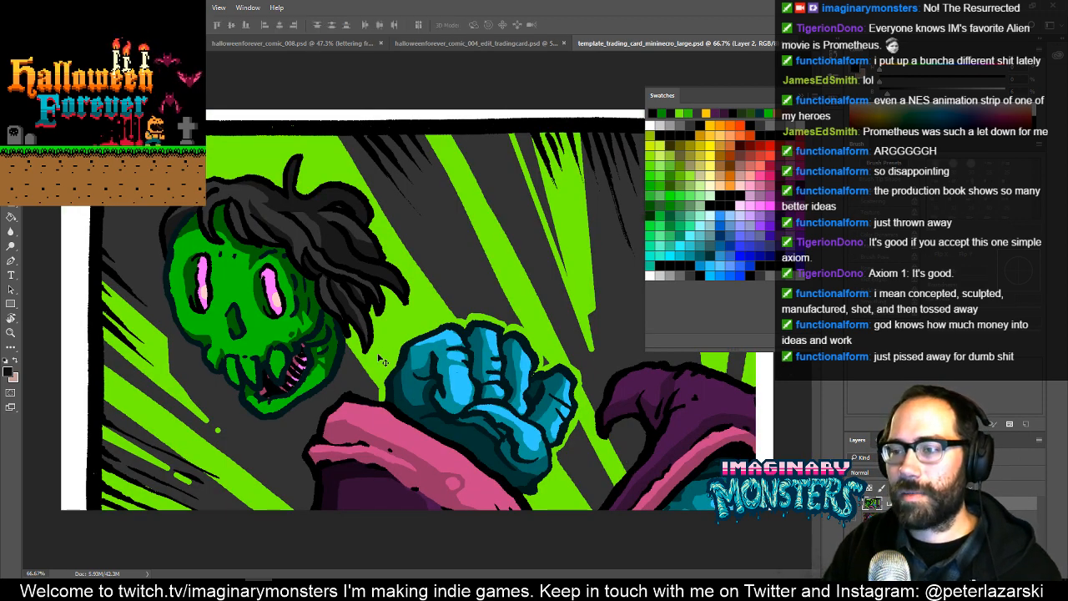
left_click_drag(380, 338, 512, 346)
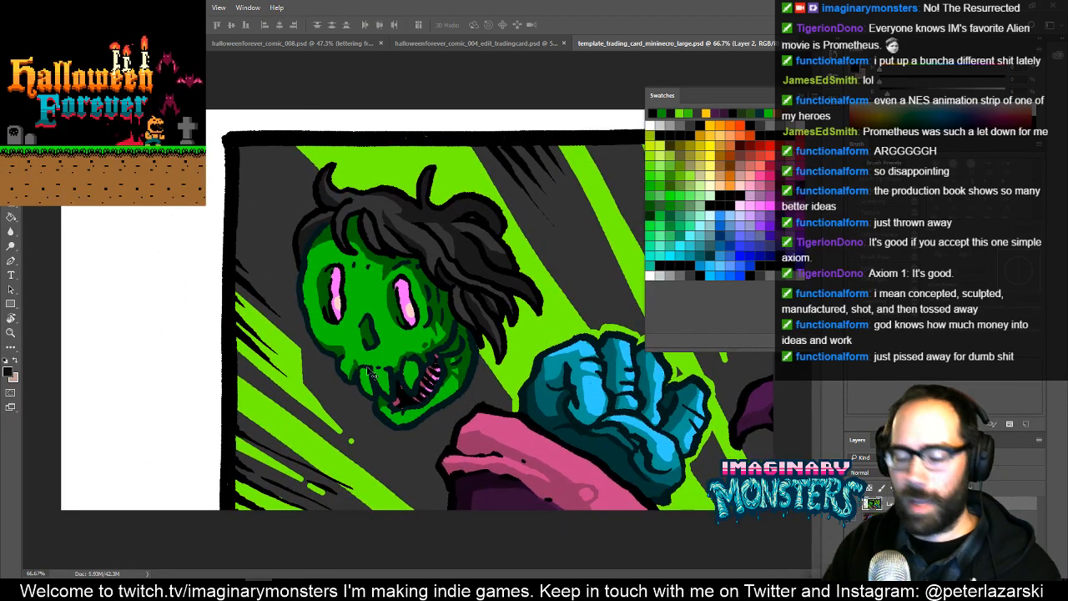
- Examine the pasted artwork in full-screen view, including the green rays above the fist and the overall card composition
key("f")
left_click_drag(559, 308, 440, 351)
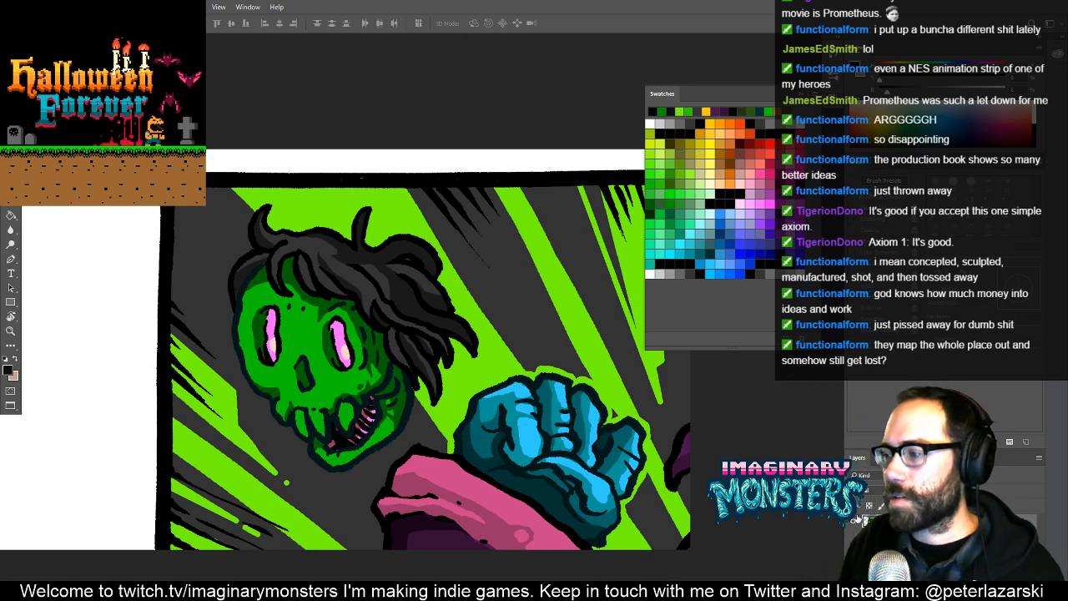
left_click_drag(559, 390, 650, 398)
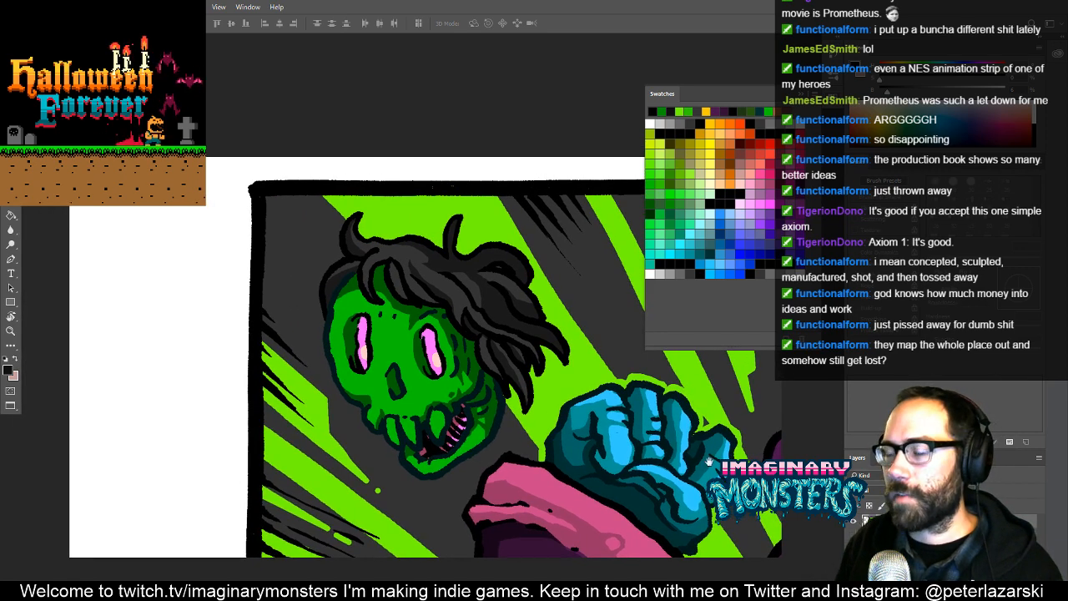
left_click_drag(508, 351, 419, 345)
left_click_drag(573, 352, 466, 388)
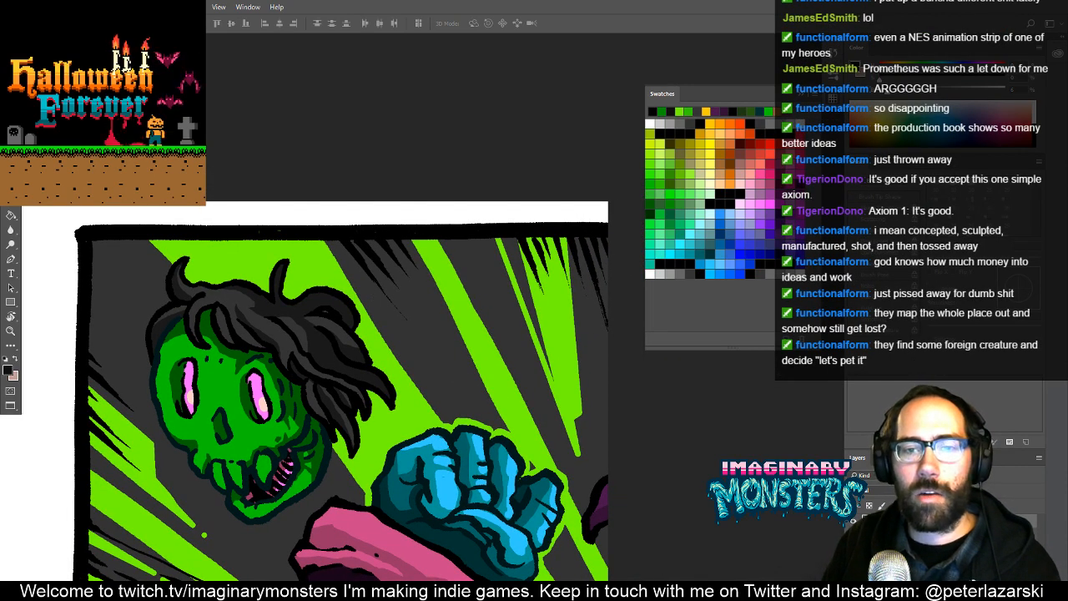
left_click_drag(394, 260, 381, 233)
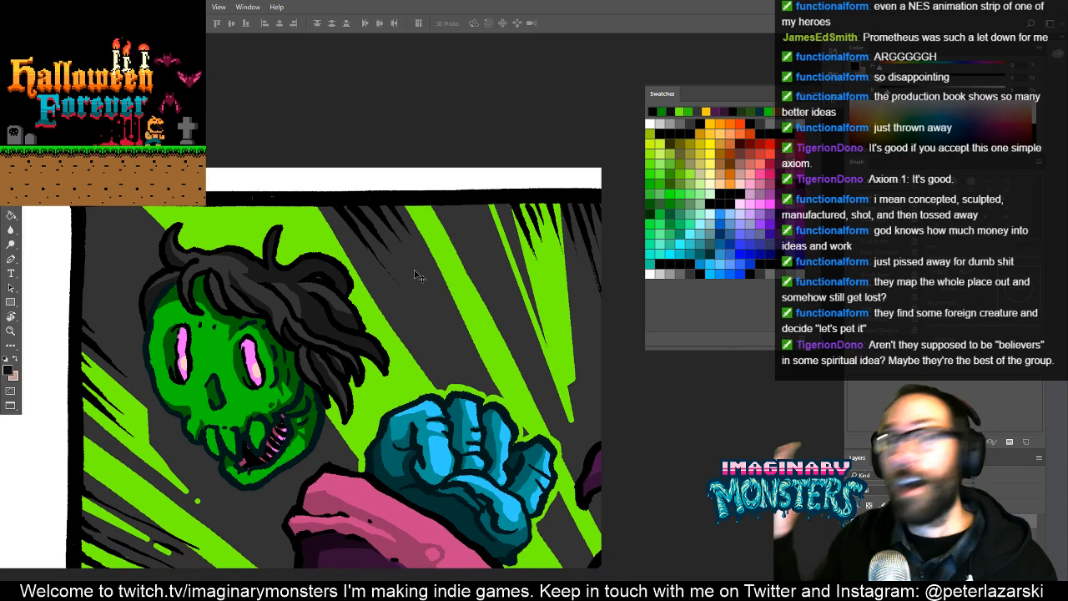
mouse_move(448, 342)
left_mouse_down()
mouse_move(459, 351)
mouse_move(431, 351)
left_mouse_up()
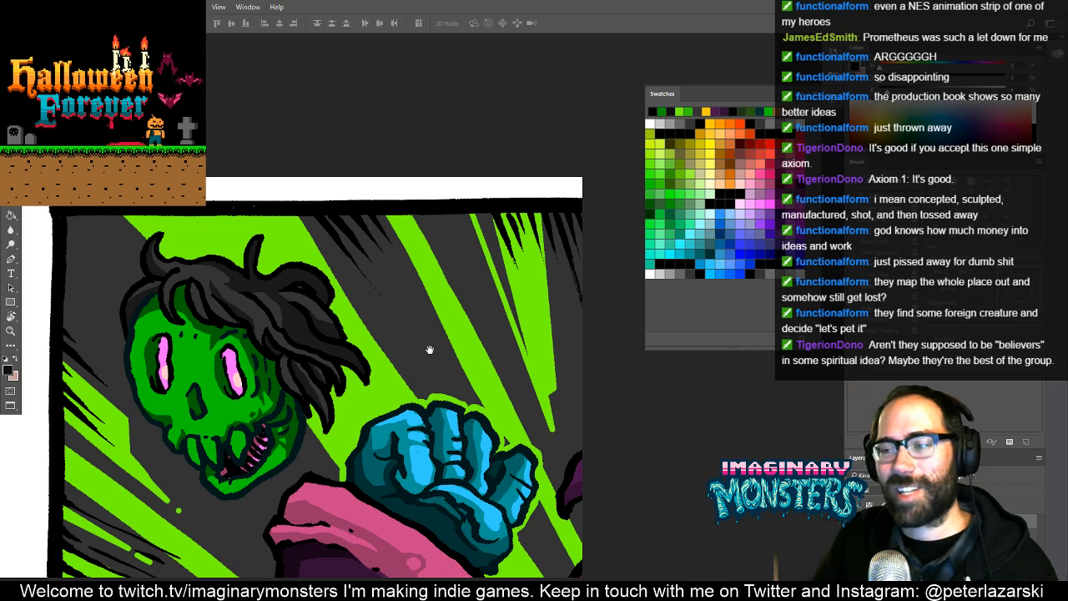
left_click_drag(577, 370, 468, 380)
key("z")
left_click(464, 417)
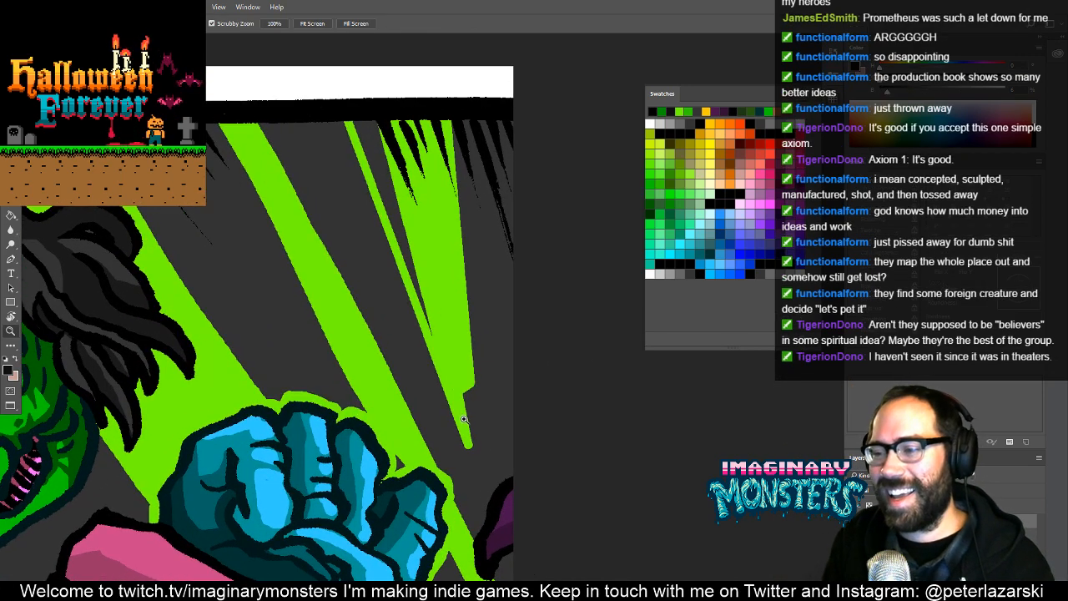
key("b")
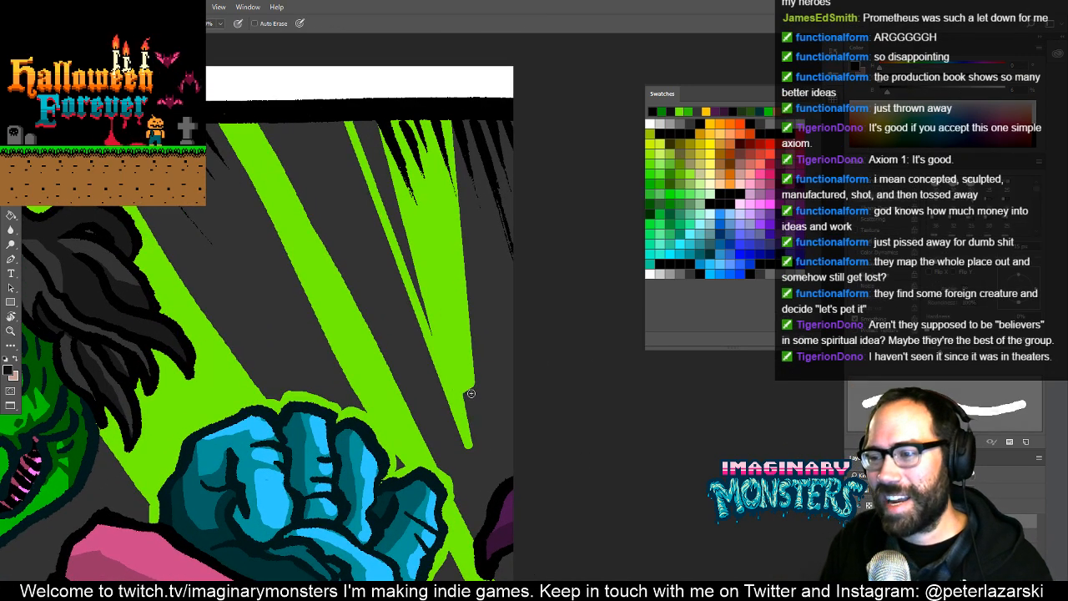
key("z")
left_click(459, 357, "alt")
left_click(458, 357, "alt")
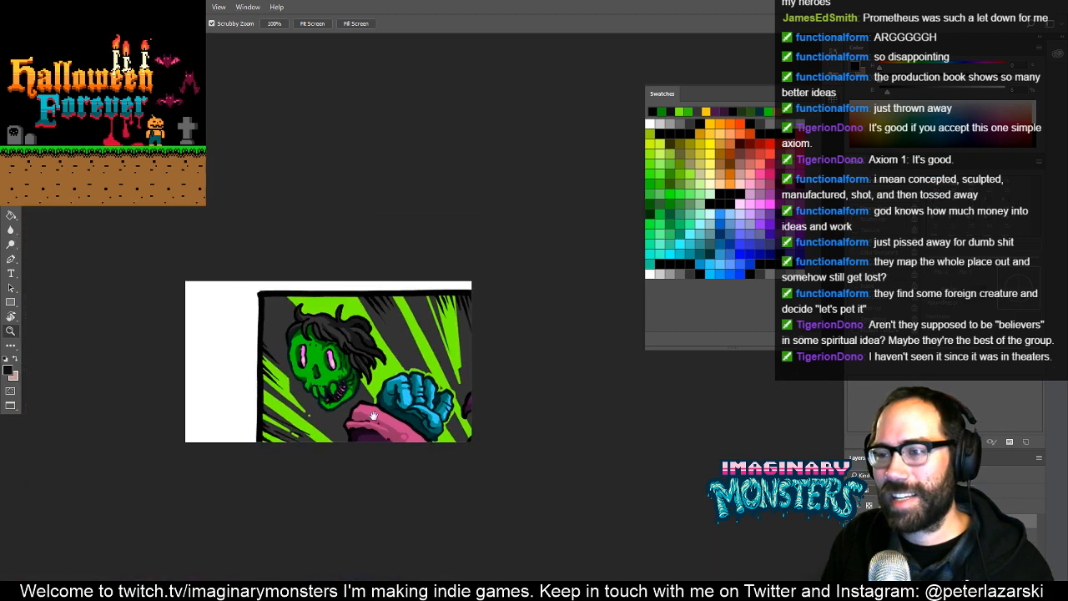
- Scale the pasted artwork up to about 124% and position the zombie head near the middle of the card
key("ctrl+t")
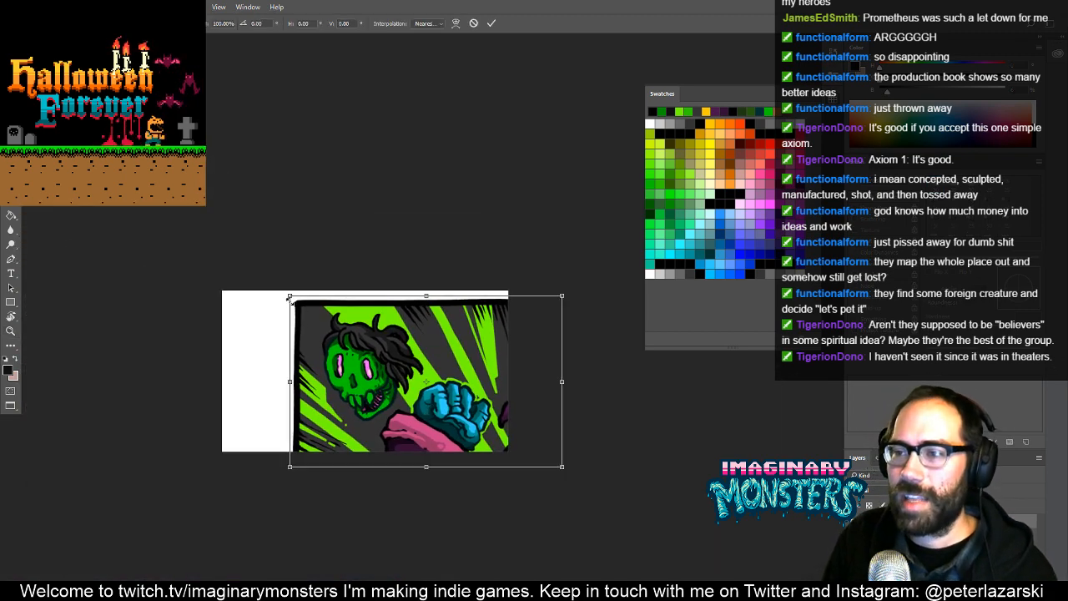
left_click_drag(289, 295, 258, 277)
left_click_drag(338, 351, 357, 349)
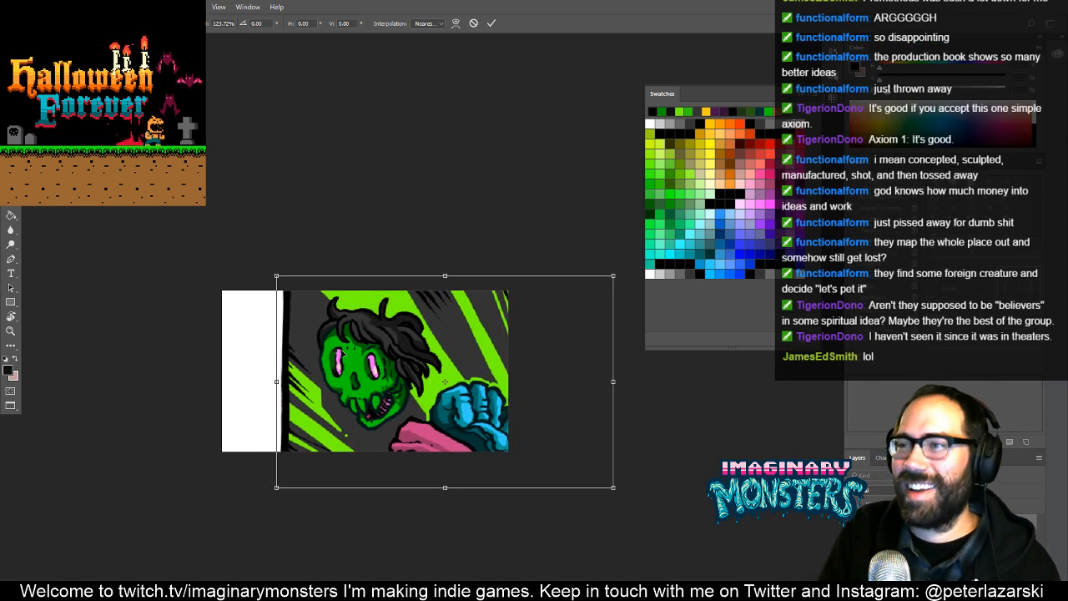
key("Return")
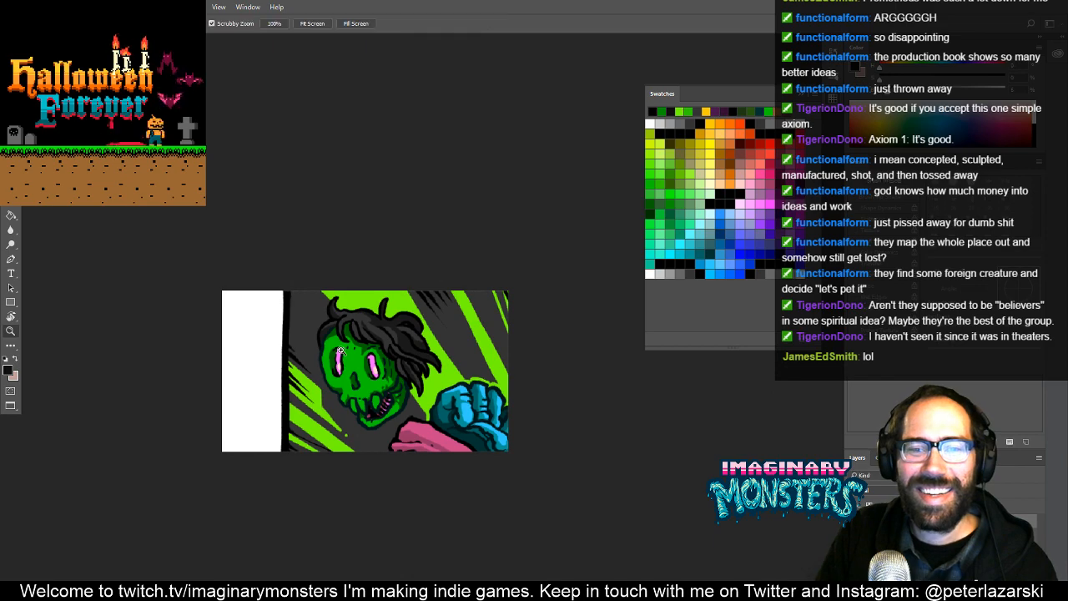
- Lasso the strip beside the zombie head, covering the black panel border and the green rays
left_click_drag(369, 358, 477, 346)
left_click_drag(612, 422, 586, 434)
key("v")
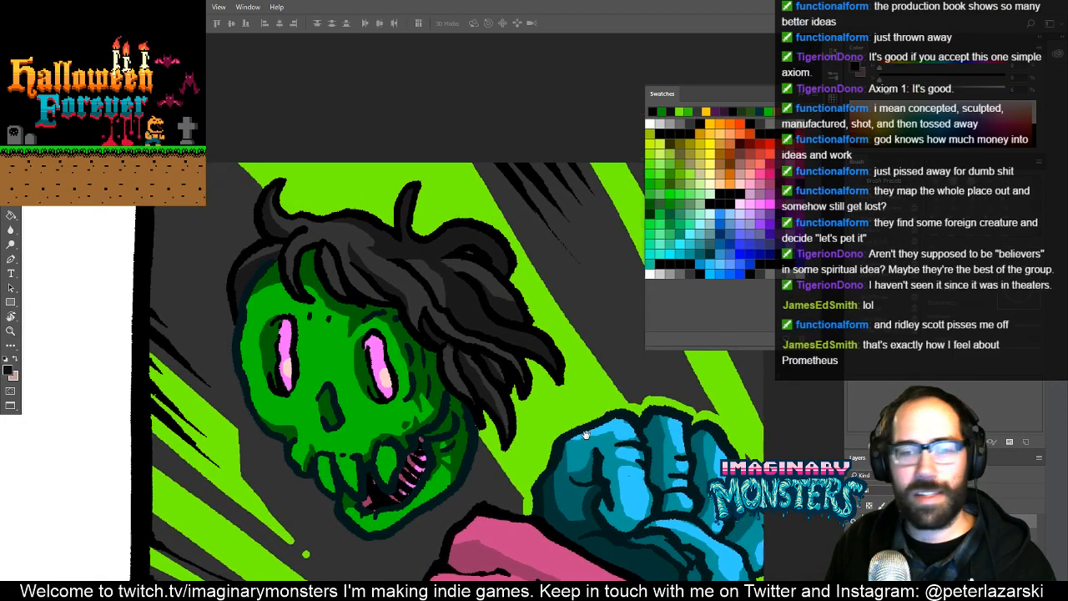
left_click_drag(239, 292, 396, 323)
left_click_drag(351, 364, 370, 310)
key("l")
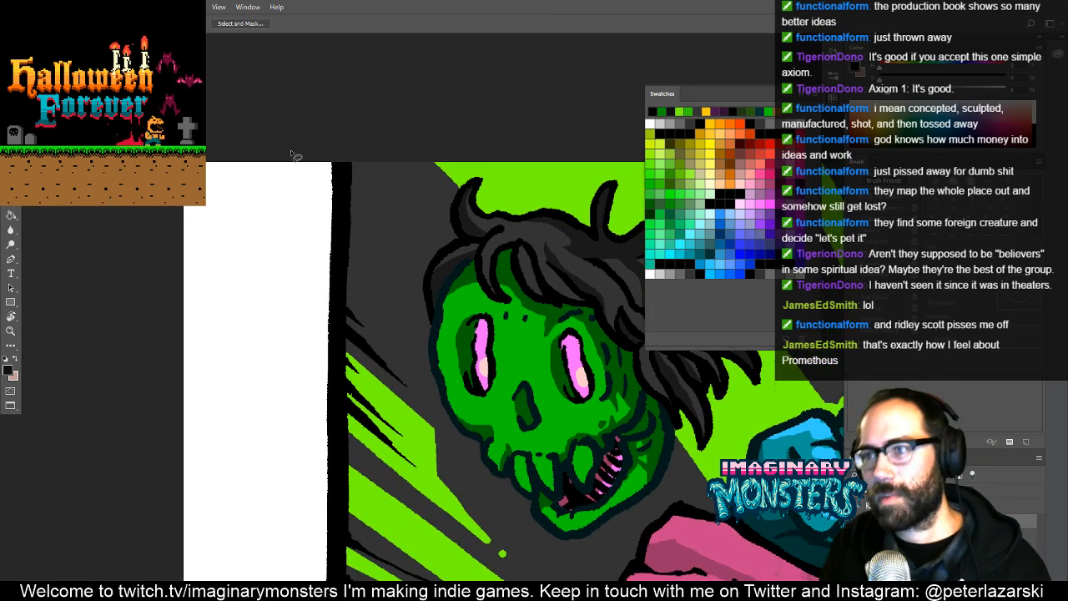
mouse_move(277, 170)
left_mouse_down()
mouse_move(331, 134)
mouse_move(402, 267)
mouse_move(419, 372)
mouse_move(477, 494)
mouse_move(553, 575)
mouse_move(255, 598)
left_mouse_up()
left_click_drag(383, 511, 361, 368)
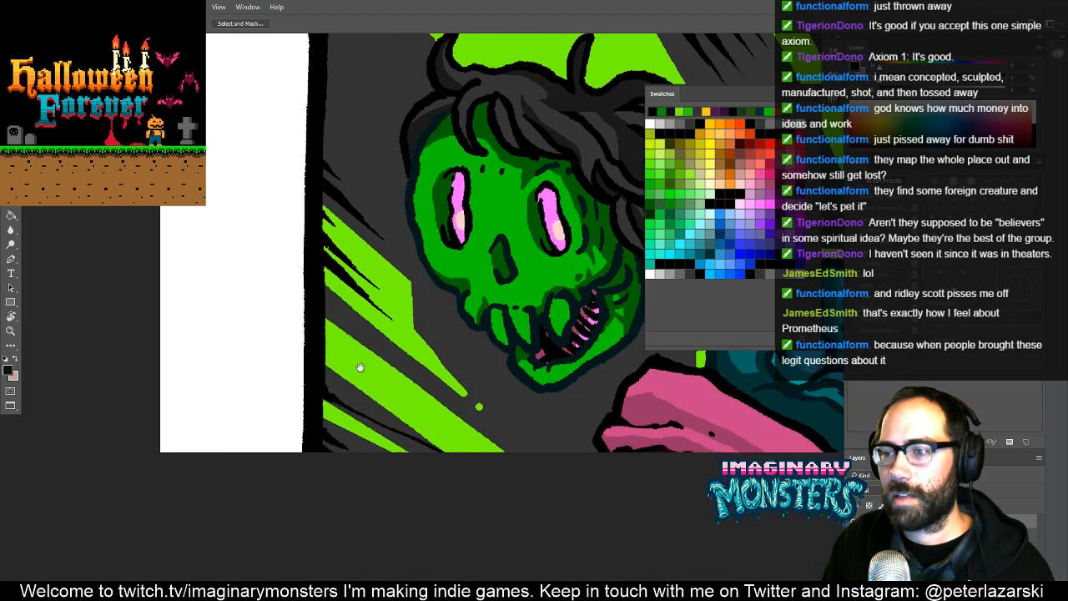
left_click_drag(402, 266, 432, 324)
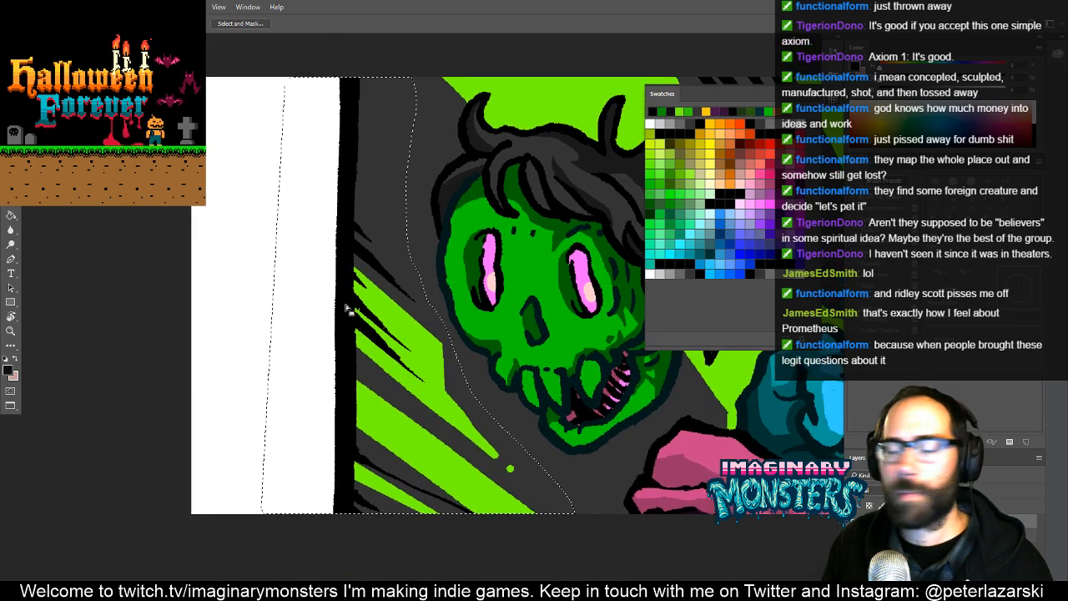
- Move the selected strip left until the green rays meet the card's left edge and the black border is off the card
key("v")
left_click_drag(346, 307, 346, 279)
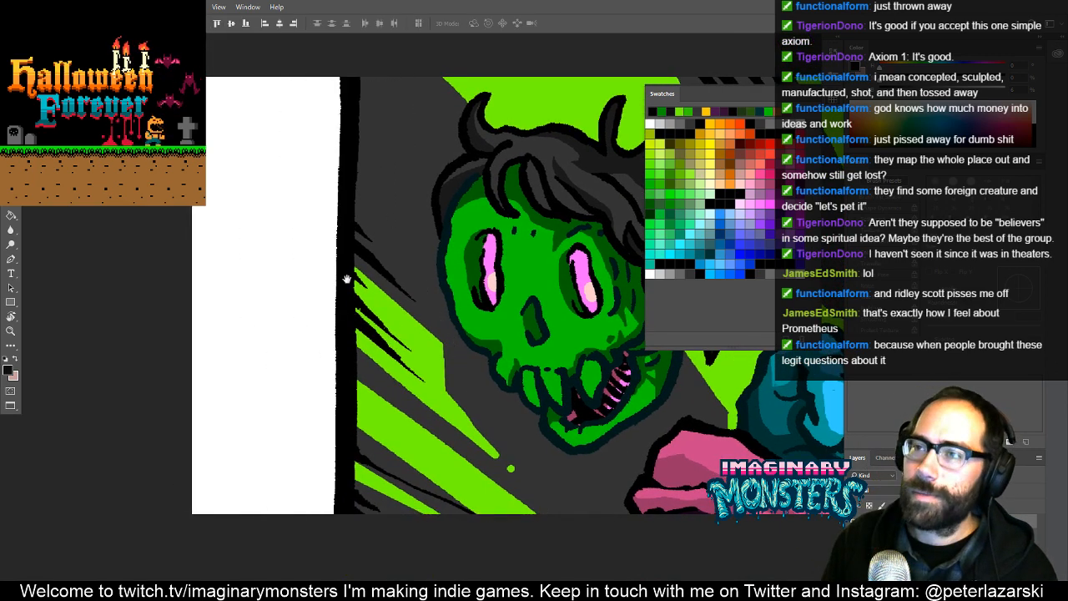
left_click_drag(313, 215, 337, 234)
key("ctrl+z")
left_click_drag(377, 322, 210, 333)
mouse_move(329, 352)
left_mouse_down()
mouse_move(306, 368)
mouse_move(336, 346)
left_mouse_up()
- Sample the dark grey background, enlarge the brush, and paint along the top, right and bottom edges of the white gap
key("b")
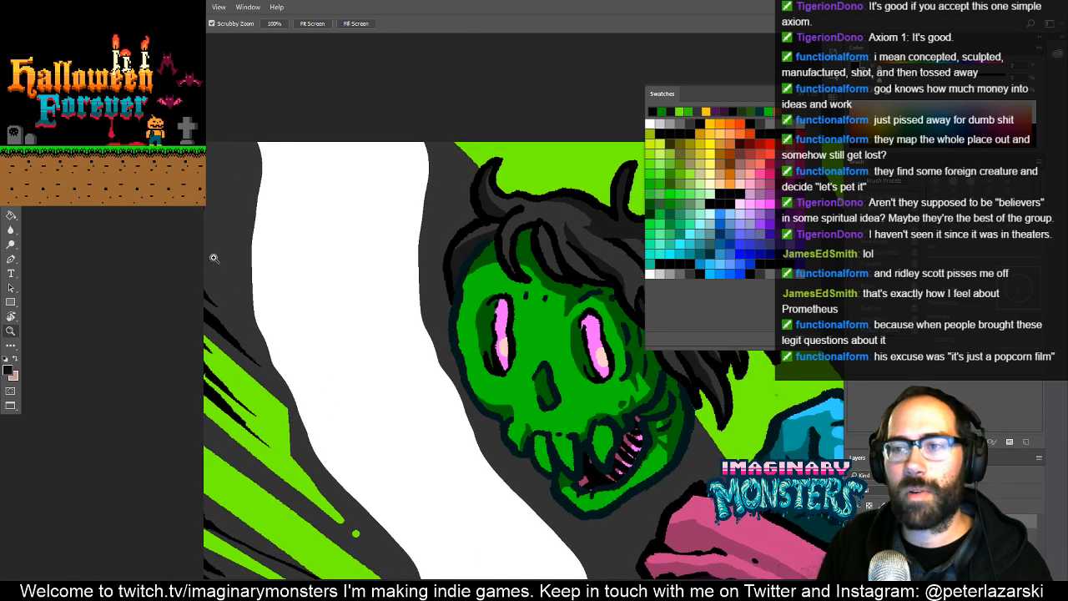
scroll(216, 216, "up", 2)
left_click(214, 276, "alt")
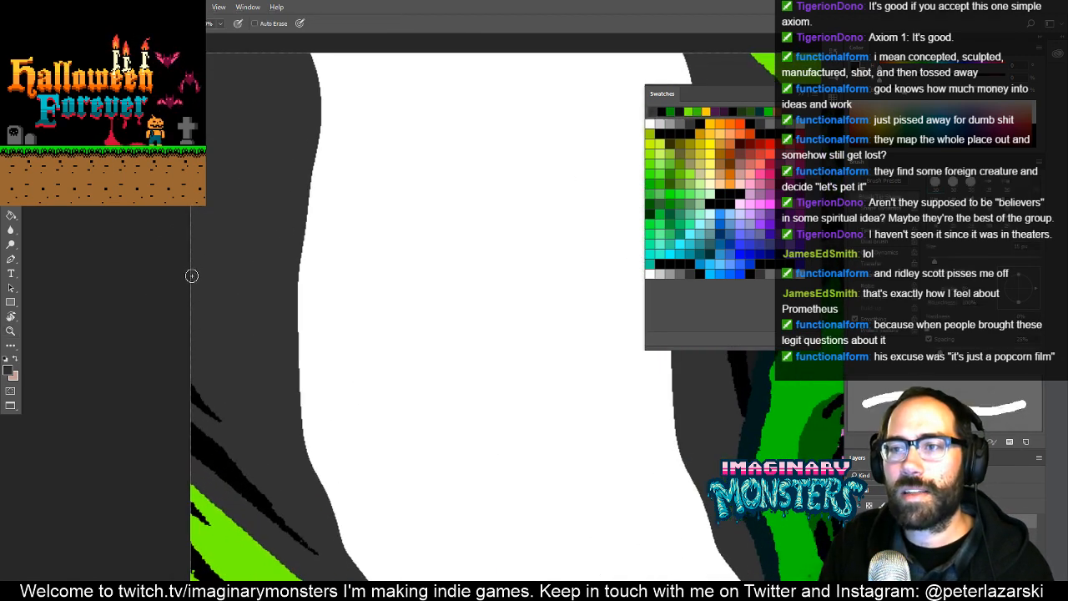
scroll(254, 224, "up", 5)
left_click_drag(338, 365, 242, 268)
key("z")
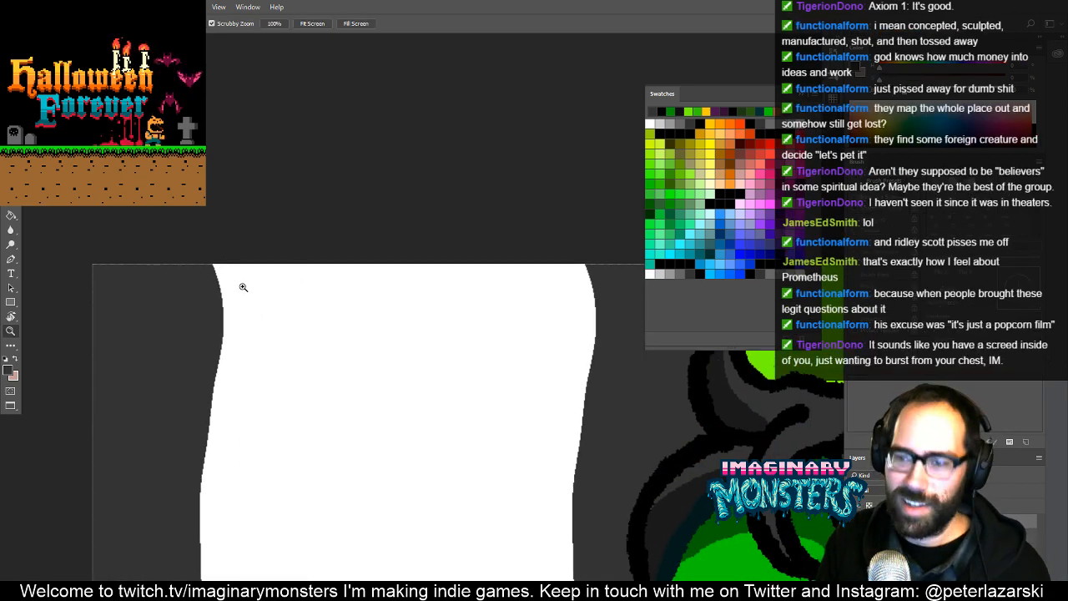
key("b")
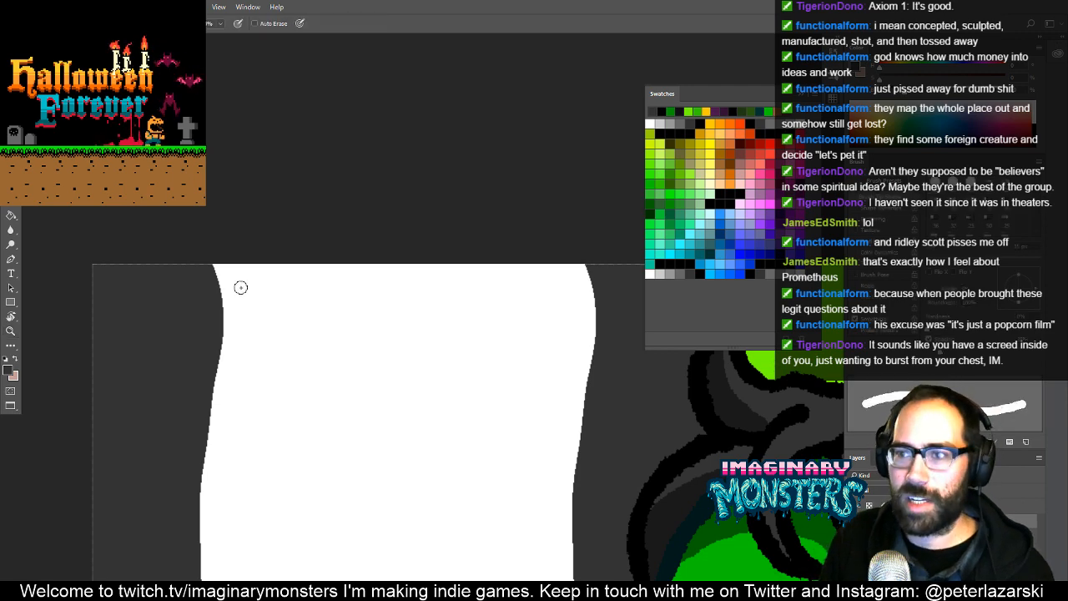
key("bracketright")
key("bracketright")
key("bracketright")
key("bracketright")
mouse_move(203, 274)
left_mouse_down()
mouse_move(442, 262)
mouse_move(587, 289)
mouse_move(558, 476)
mouse_move(517, 520)
left_mouse_up()
left_click_drag(510, 488, 494, 325)
mouse_move(492, 277)
left_mouse_down()
mouse_move(553, 548)
mouse_move(398, 346)
mouse_move(515, 551)
left_mouse_up()
left_click_drag(482, 528, 335, 360)
mouse_move(390, 408)
left_mouse_down()
mouse_move(547, 564)
mouse_move(412, 393)
mouse_move(439, 415)
mouse_move(460, 465)
mouse_move(391, 449)
mouse_move(212, 480)
mouse_move(82, 472)
mouse_move(336, 461)
mouse_move(425, 483)
left_mouse_up()
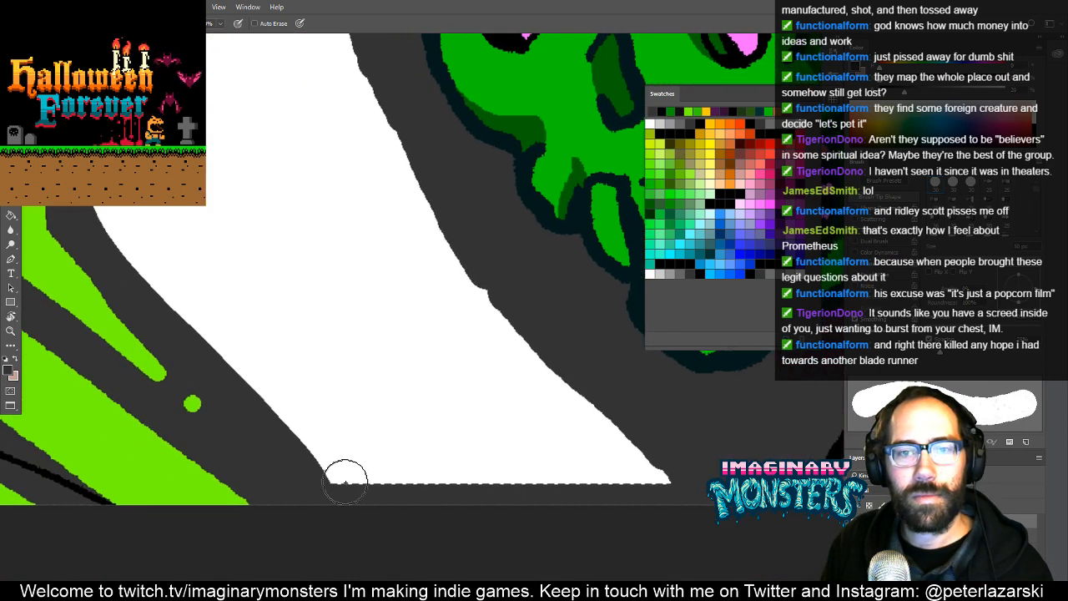
- Paint dark grey along the white gap's left edge and fill the rest of the gap with the same grey
mouse_move(335, 461)
left_mouse_down()
mouse_move(118, 219)
mouse_move(97, 173)
left_mouse_up()
mouse_move(129, 207)
left_mouse_down()
mouse_move(369, 449)
mouse_move(331, 399)
mouse_move(223, 183)
mouse_move(270, 325)
mouse_move(258, 302)
mouse_move(242, 247)
mouse_move(241, 109)
left_mouse_up()
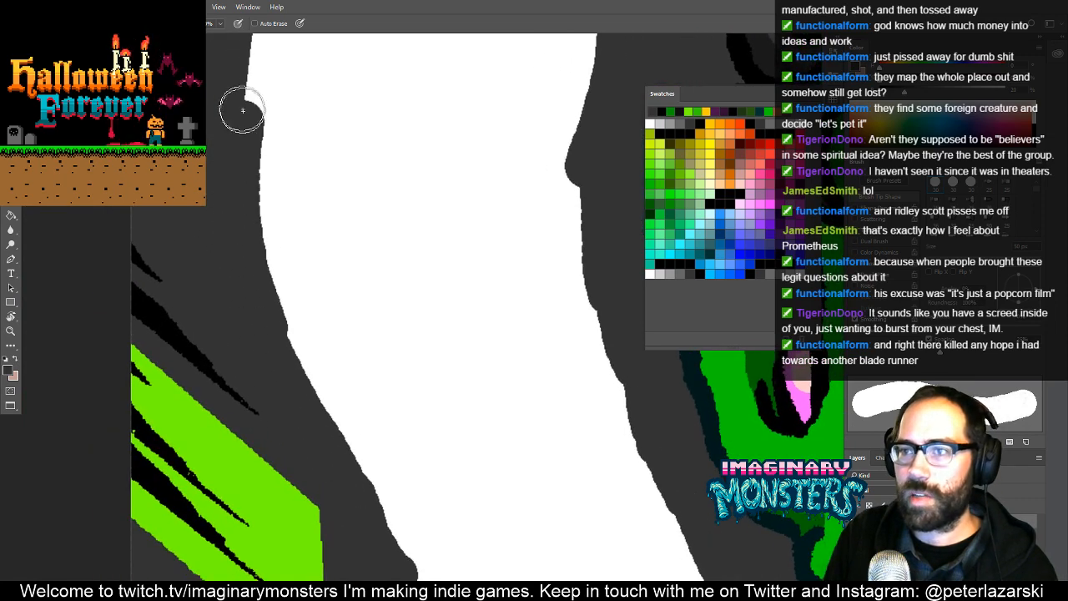
mouse_move(257, 154)
left_mouse_down()
mouse_move(275, 355)
mouse_move(271, 344)
left_mouse_up()
mouse_move(267, 316)
left_mouse_down()
mouse_move(272, 154)
mouse_move(290, 91)
left_mouse_up()
key("g")
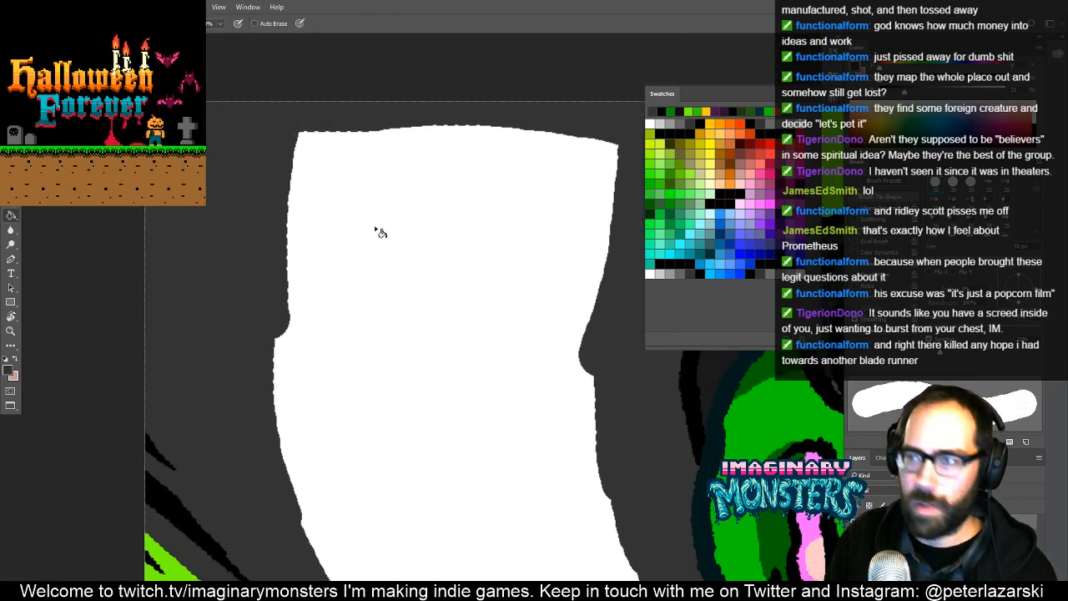
left_click(400, 269)
- Examine the filled background and the overall card composition at reduced and enlarged views
key("z")
left_click_drag(462, 300, 353, 312)
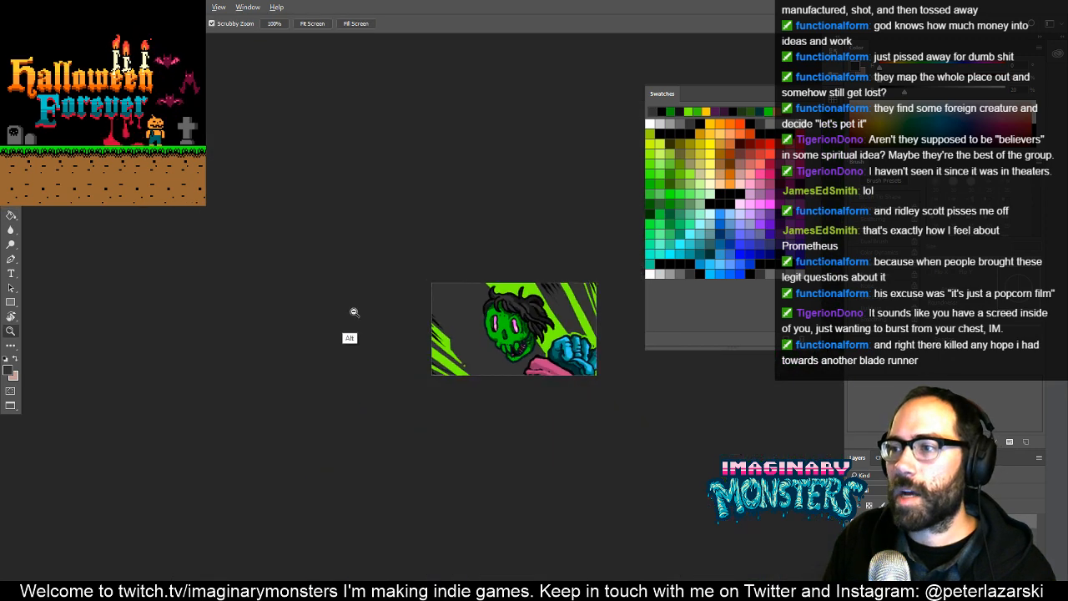
left_click_drag(456, 354, 435, 397)
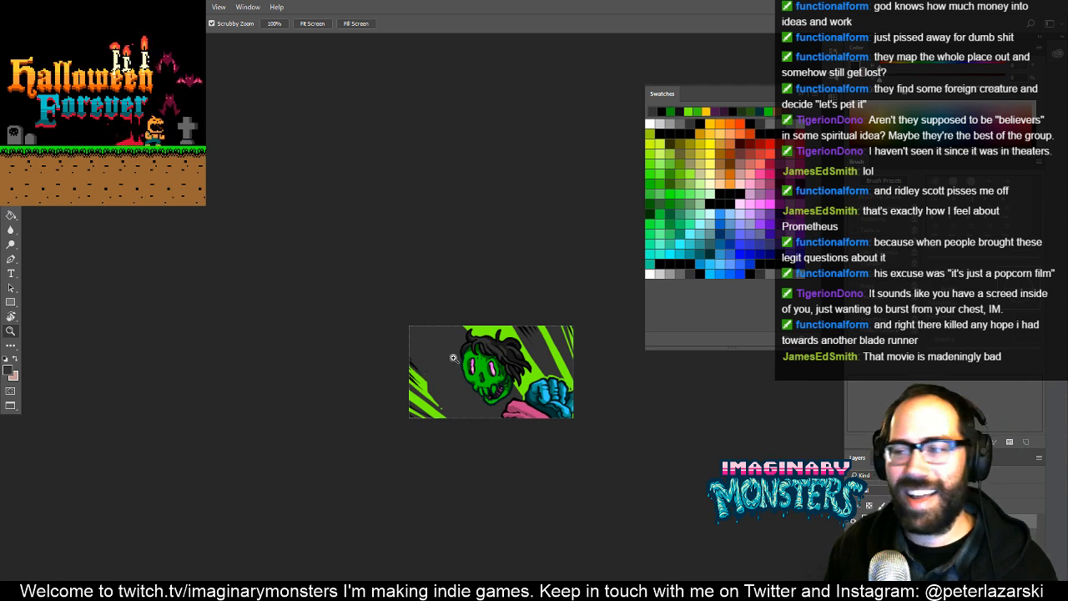
left_click_drag(453, 357, 504, 247)
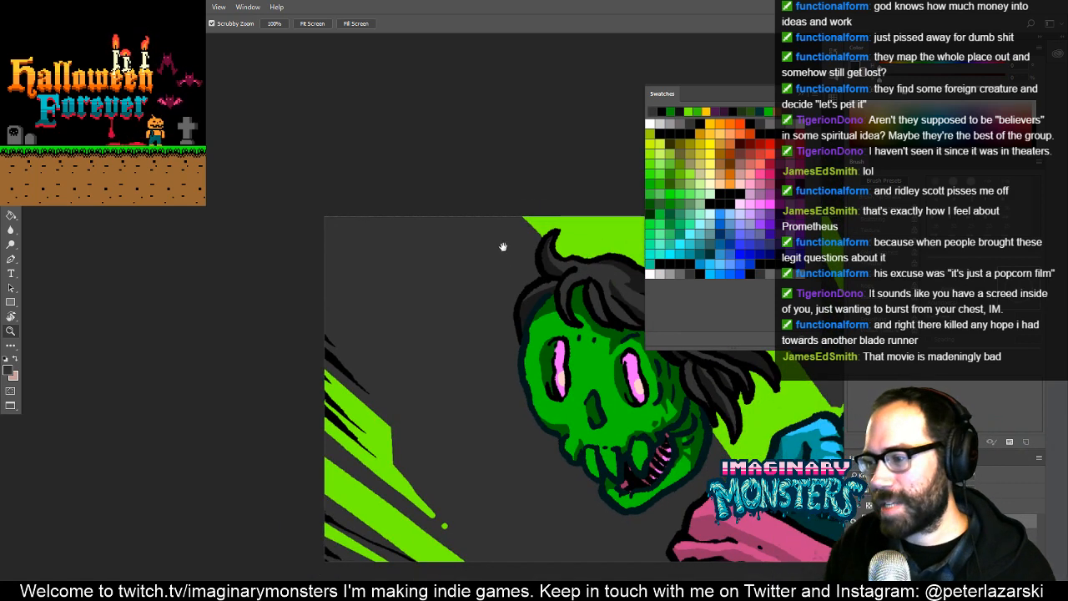
left_click_drag(719, 399, 572, 381)
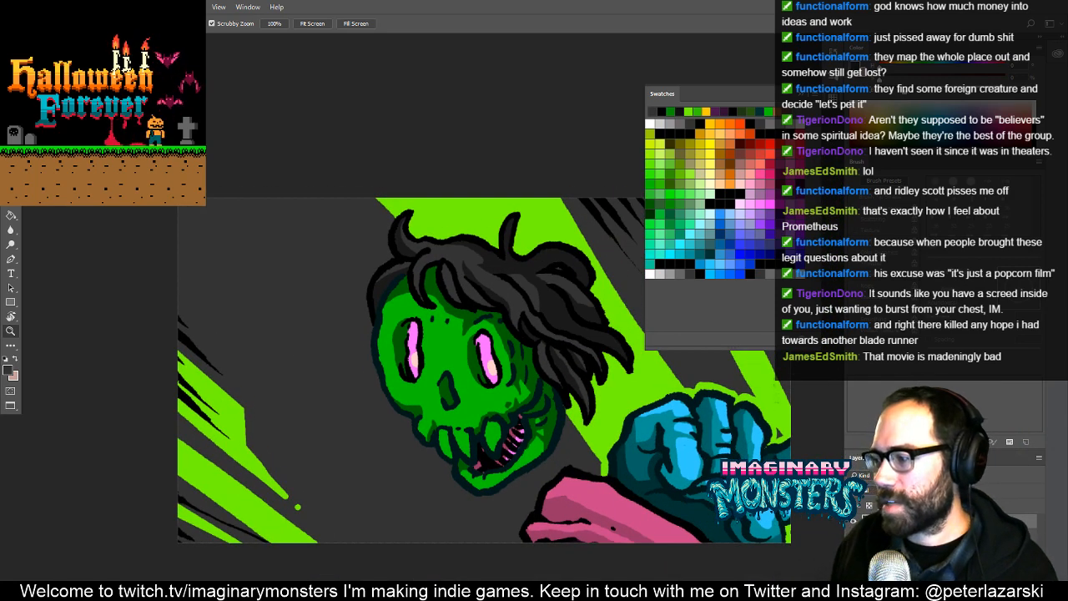
key("b")
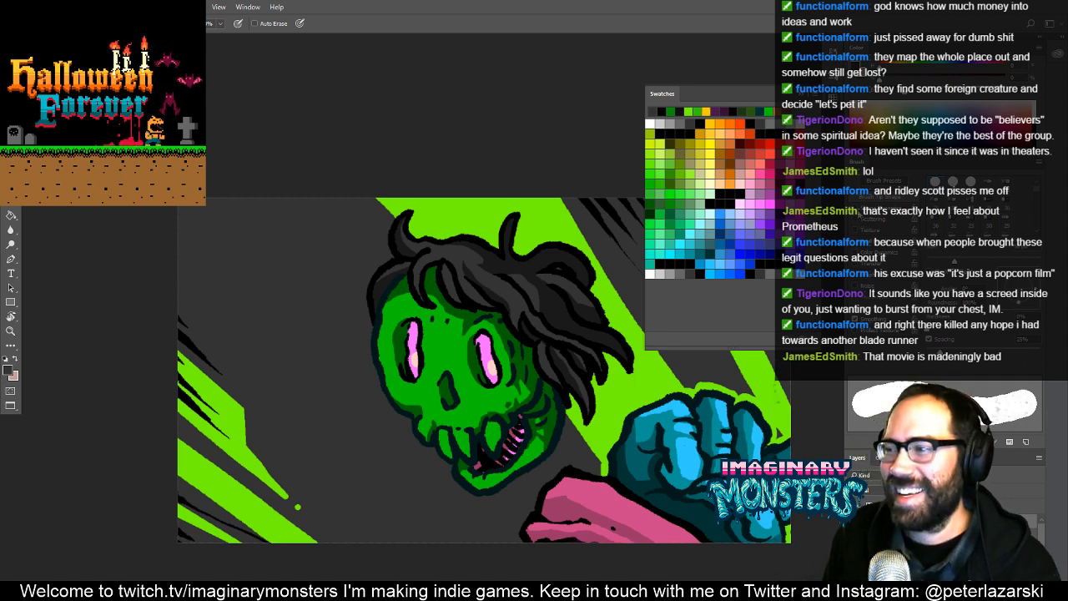
key("z")
left_click(318, 356)
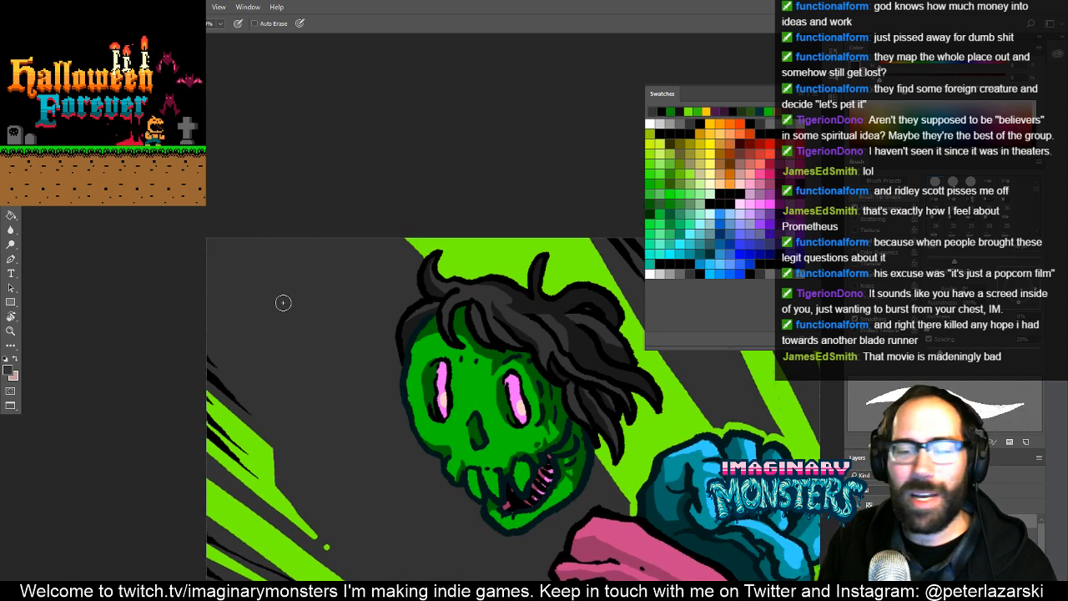
left_click(275, 346)
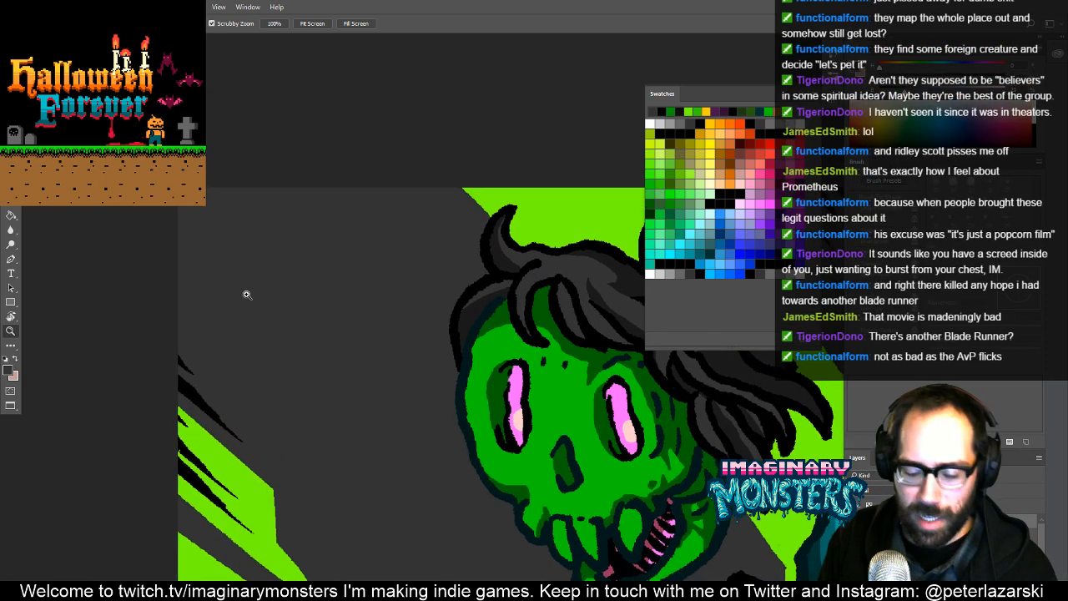
- Paint tapered black diagonal strokes on the grey background along the card's left edge, above the green rays
key("b")
left_click_drag(291, 376, 158, 316)
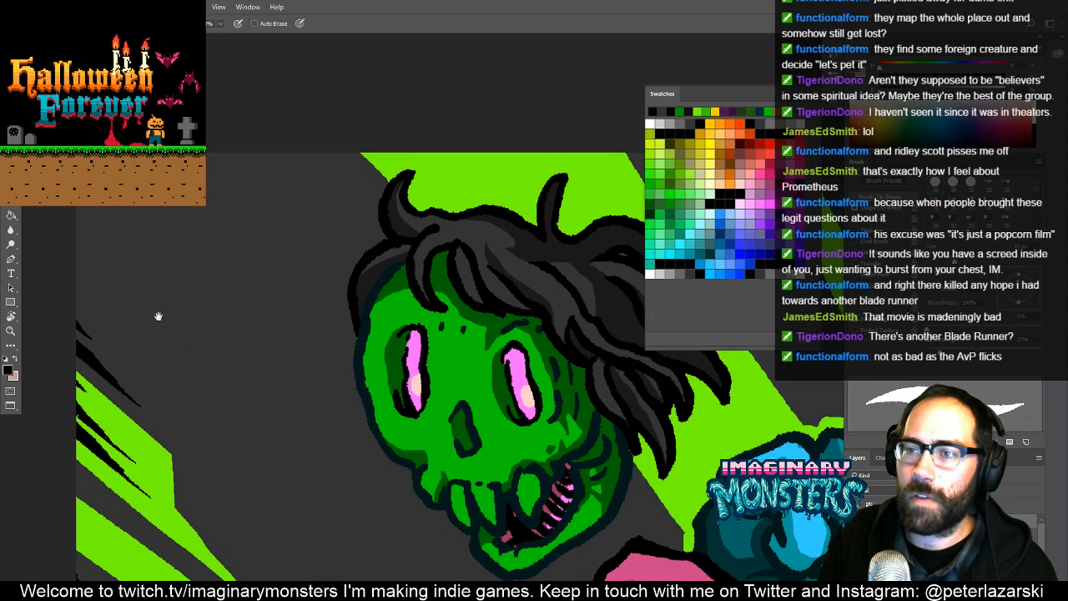
left_click_drag(97, 302, 133, 315)
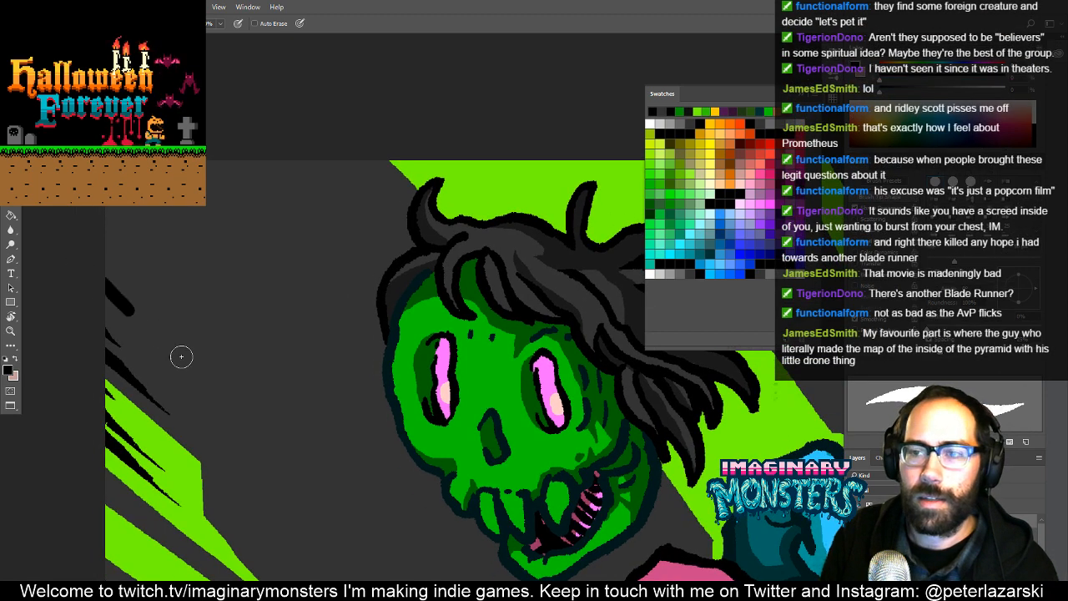
left_click_drag(181, 357, 194, 367)
left_click_drag(86, 238, 134, 268)
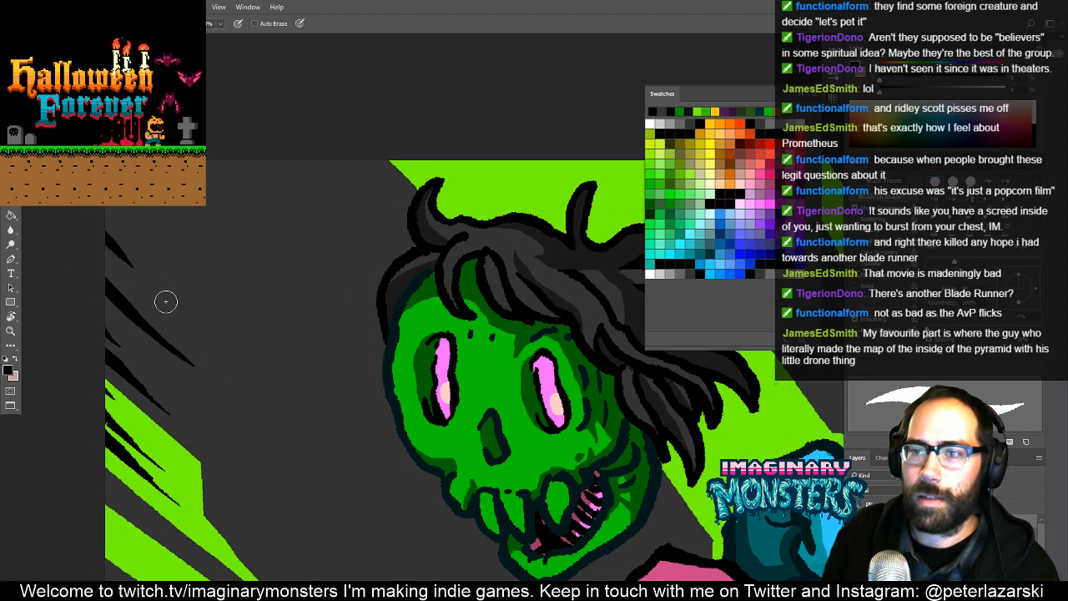
- Add short tapered black diagonal strokes descending from the card's top edge, left of the zombie's hair
mouse_move(207, 215)
left_mouse_down()
mouse_move(137, 209)
mouse_move(286, 240)
left_mouse_up()
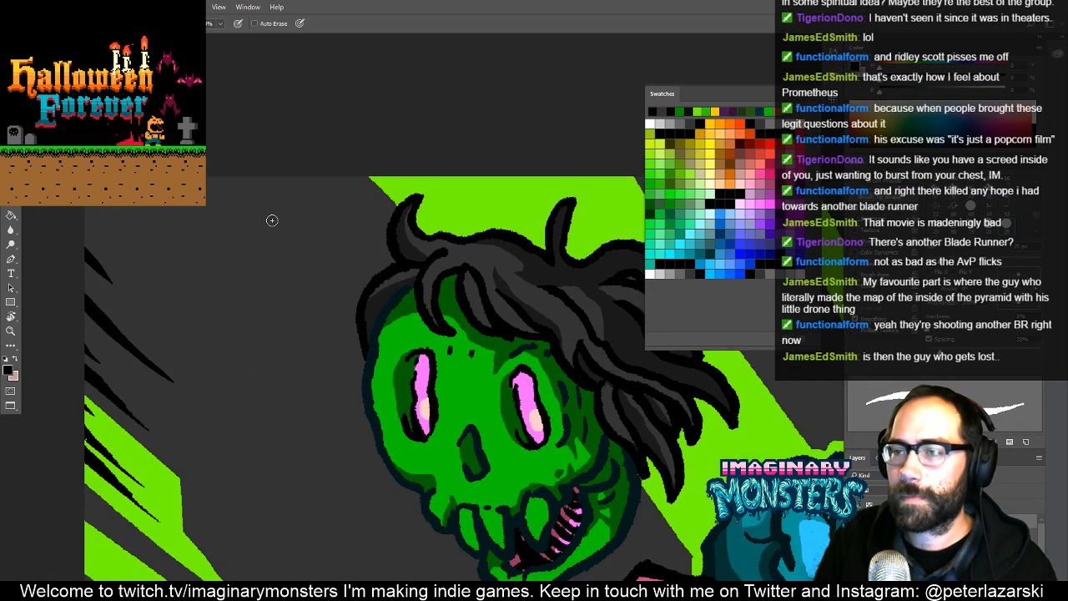
left_click_drag(299, 196, 219, 154)
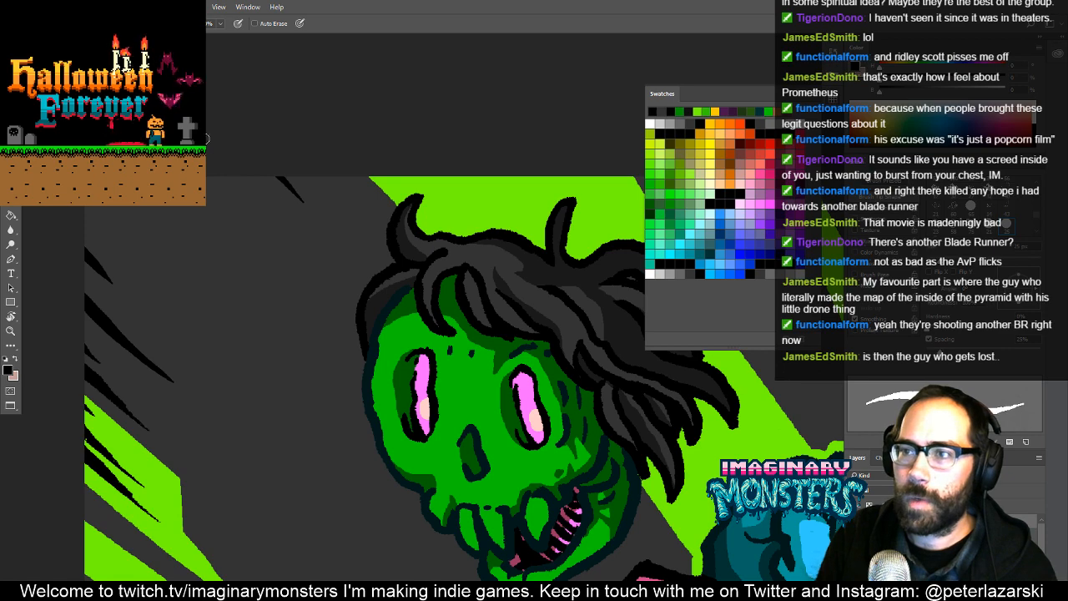
left_click_drag(313, 238, 246, 178)
mouse_move(505, 450)
left_mouse_down()
mouse_move(438, 308)
mouse_move(472, 242)
mouse_move(448, 352)
left_mouse_up()
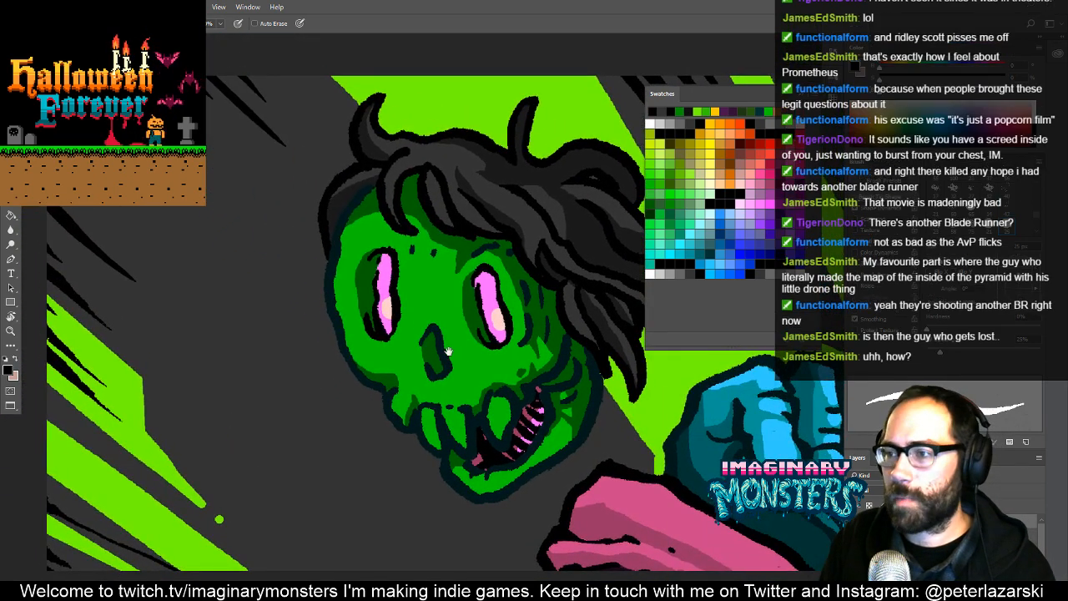
left_click_drag(533, 259, 298, 334)
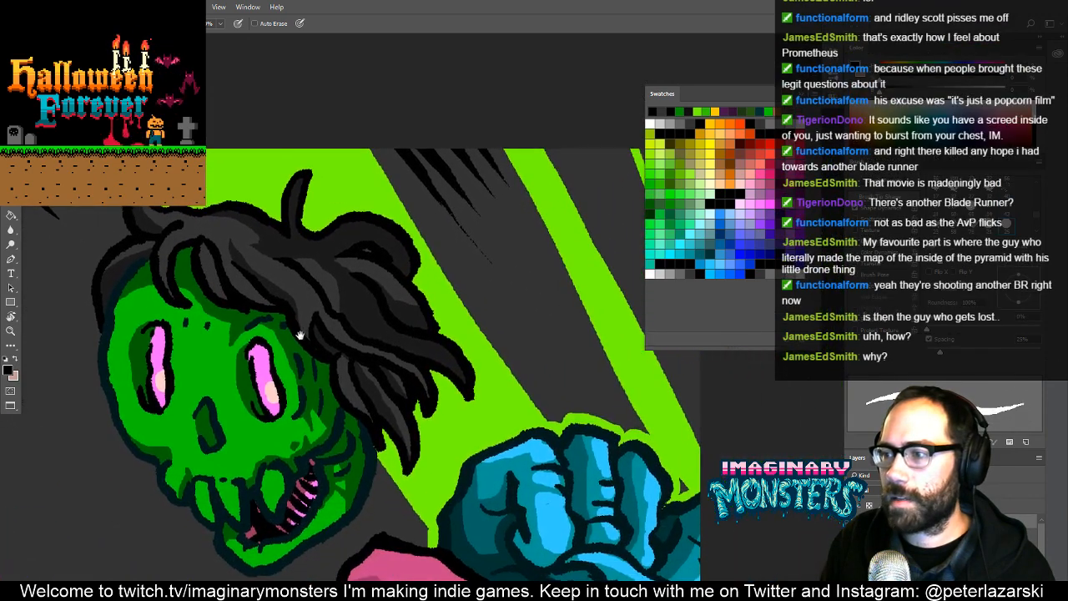
left_click_drag(356, 351, 425, 357)
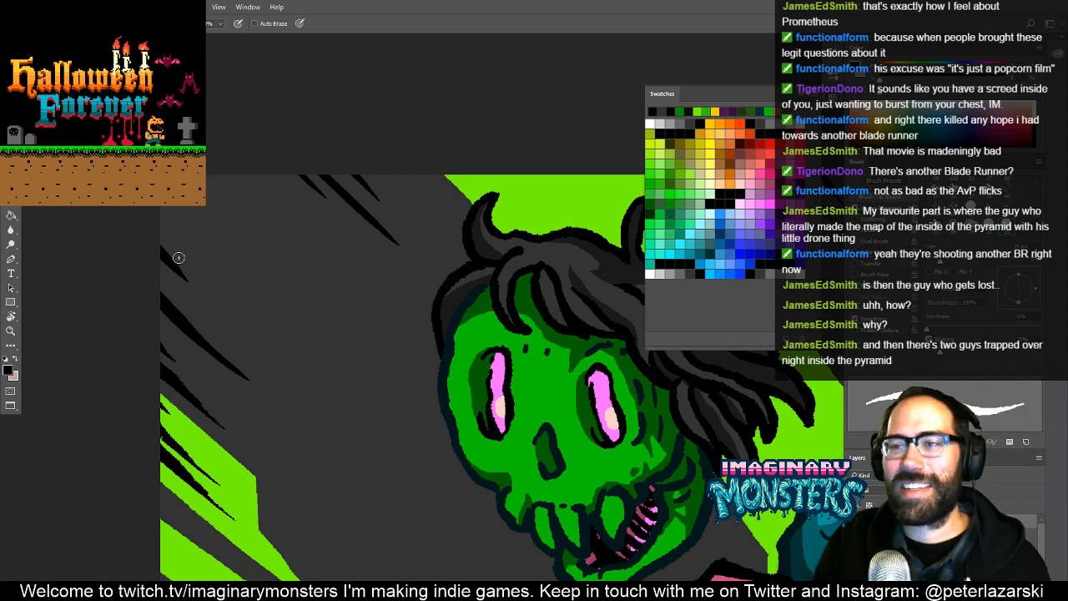
- Paint longer tapered black diagonal strokes through the card's upper-left corner, between the existing left-edge and top-edge strokes
left_click_drag(197, 252, 156, 198)
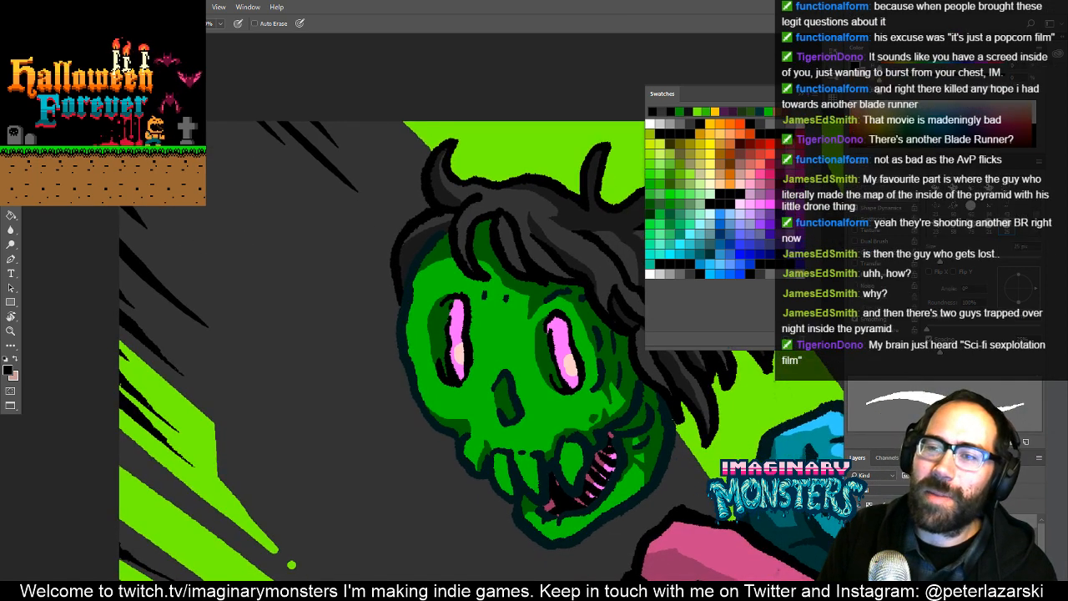
left_click_drag(223, 271, 259, 321)
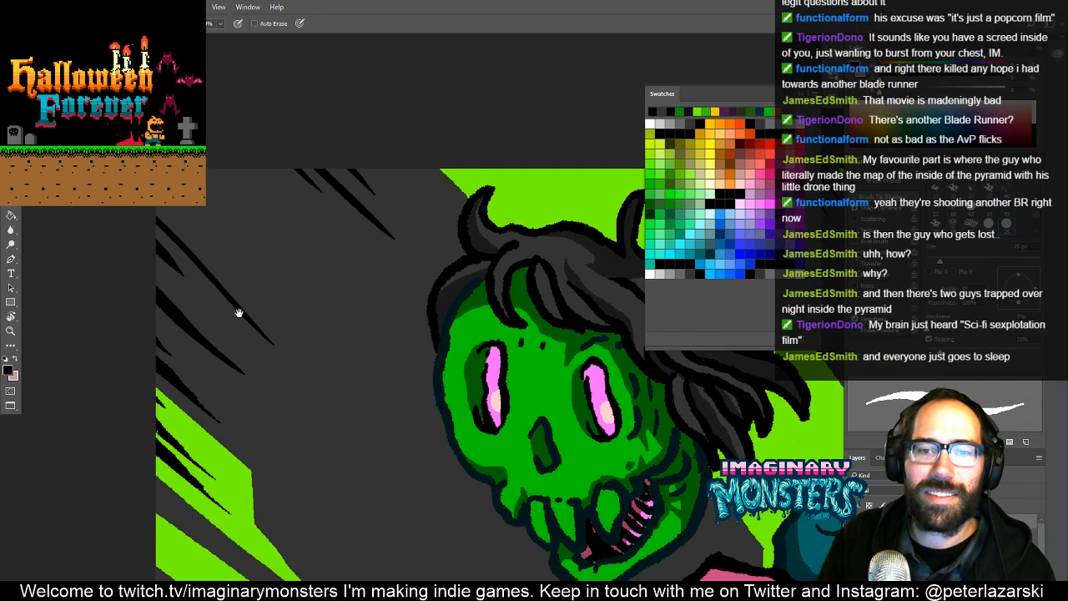
left_click_drag(258, 310, 233, 303)
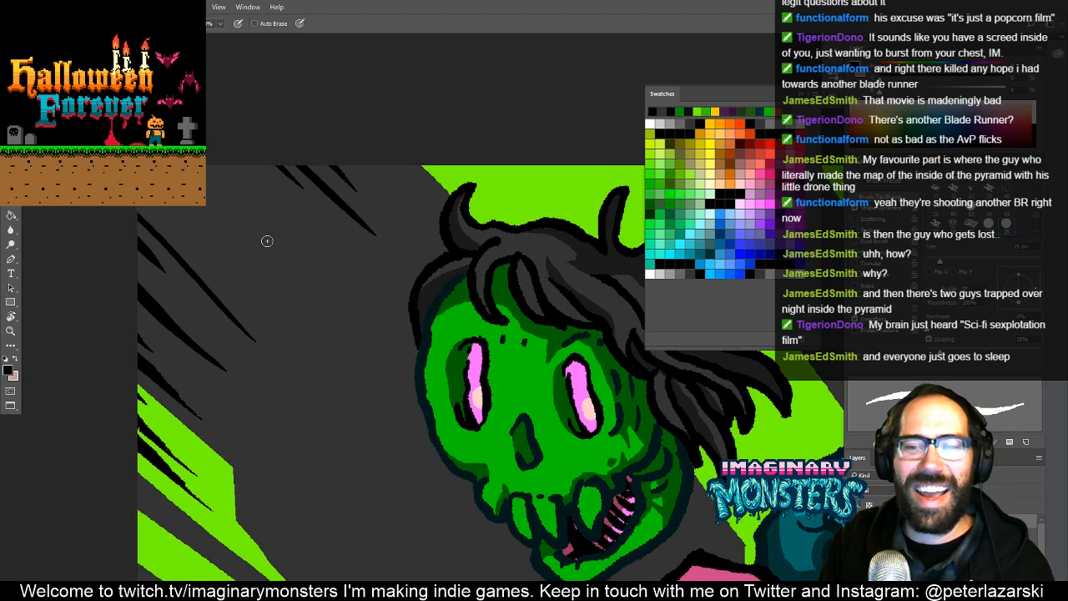
mouse_move(332, 330)
left_mouse_down()
mouse_move(297, 287)
mouse_move(356, 326)
left_mouse_up()
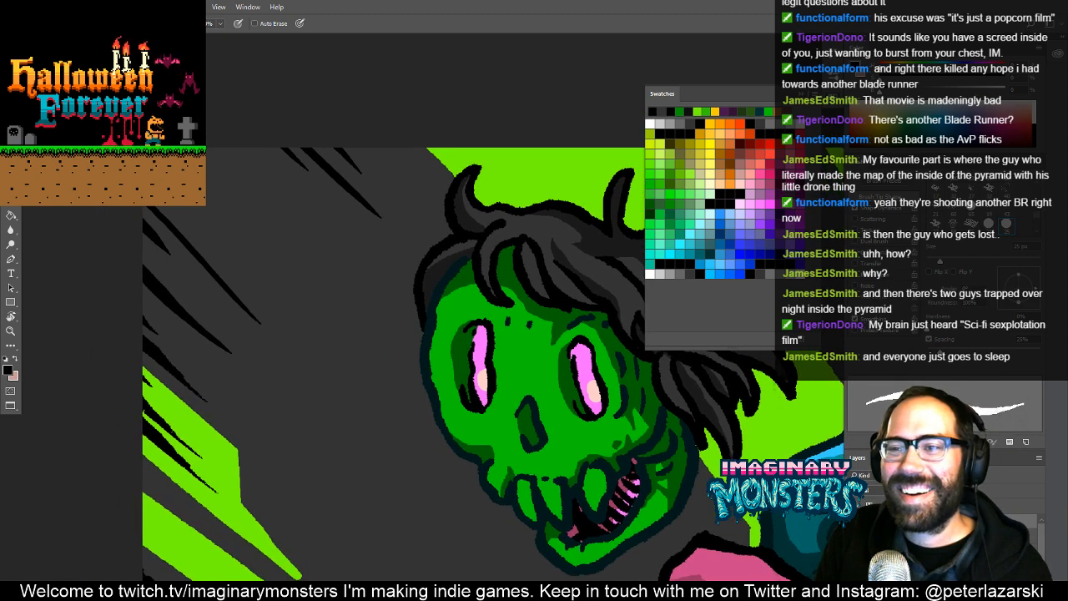
left_click_drag(213, 171, 299, 232)
left_click_drag(213, 167, 292, 234)
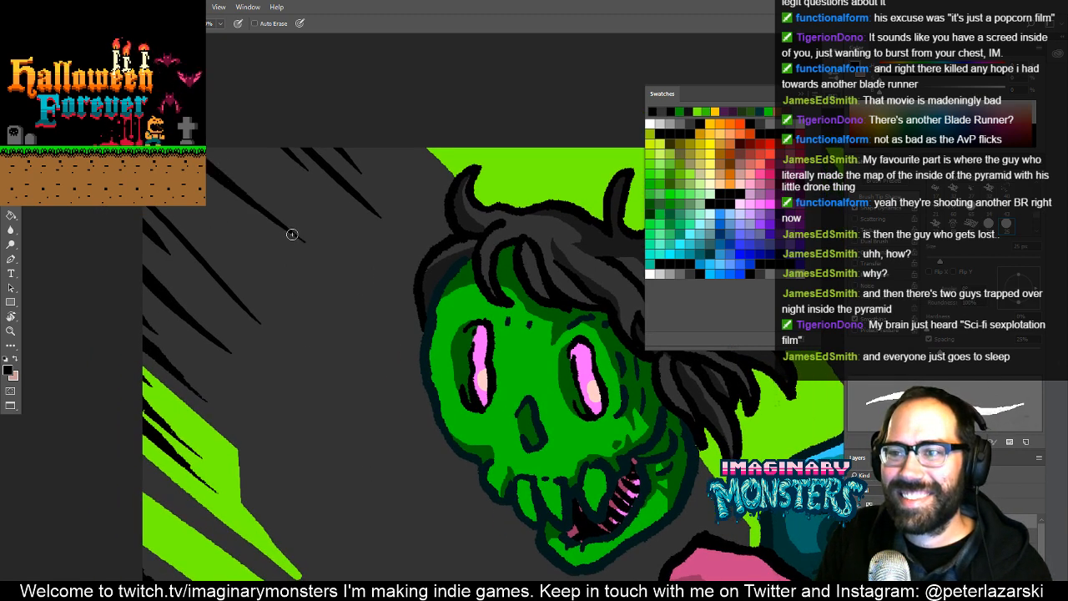
left_click_drag(402, 307, 443, 305)
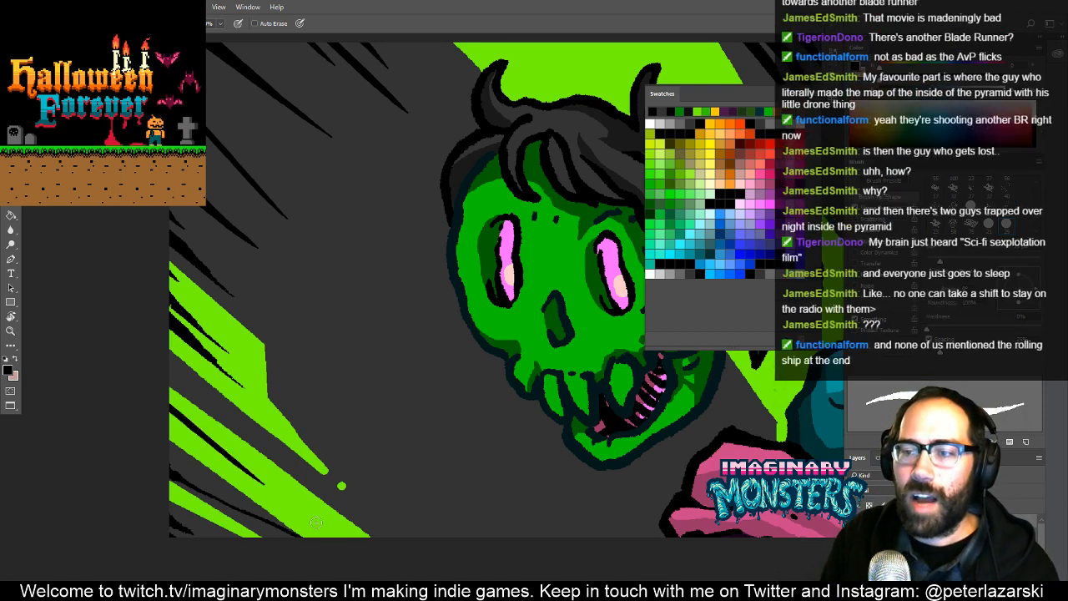
- Examine the new black strokes against the green rays and the zombie head across the card
left_click_drag(324, 382, 327, 403)
key("z")
left_click_drag(218, 456, 256, 408)
left_click_drag(426, 318, 361, 396)
left_click(384, 336, "alt")
left_click(384, 336, "alt")
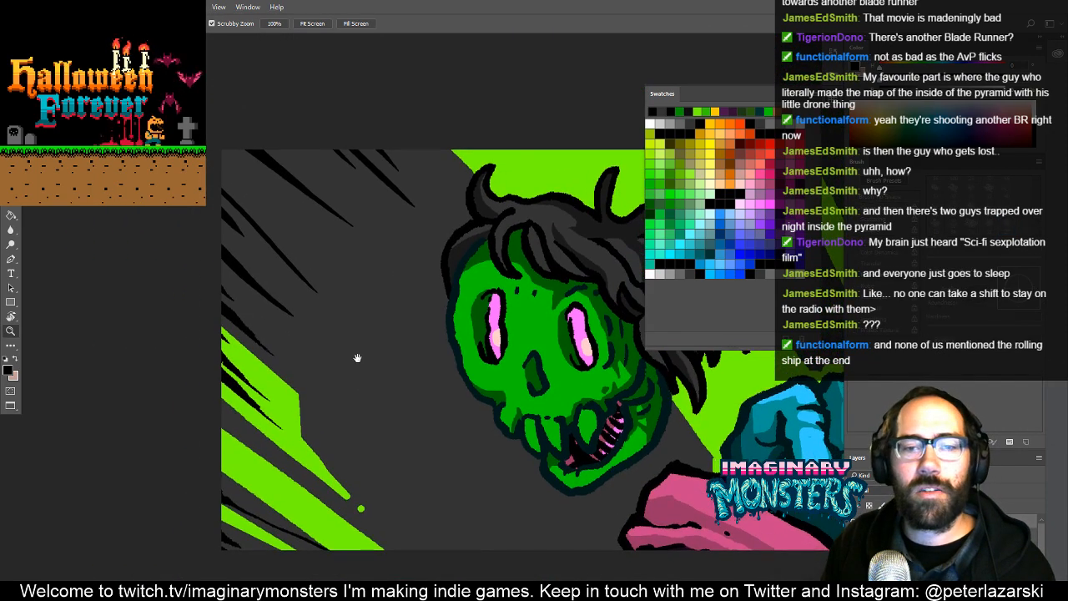
left_click_drag(321, 315, 282, 305)
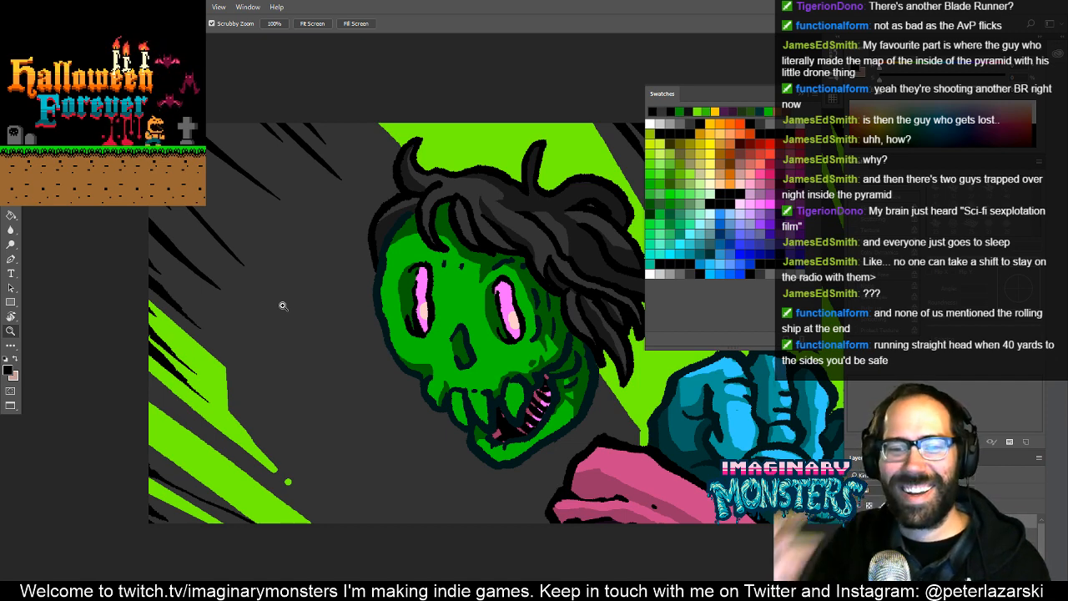
- Outline a forked two-pointed ray from the card's upper-left corner in the background's bright green and fill it with the same green
left_click_drag(339, 323, 342, 350)
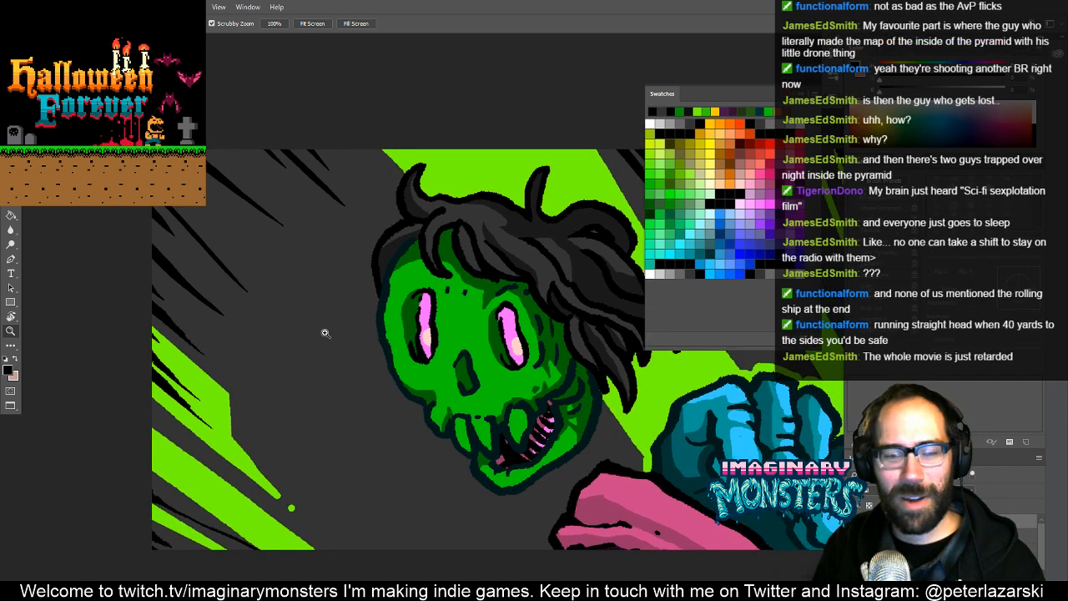
left_click_drag(322, 388, 287, 399)
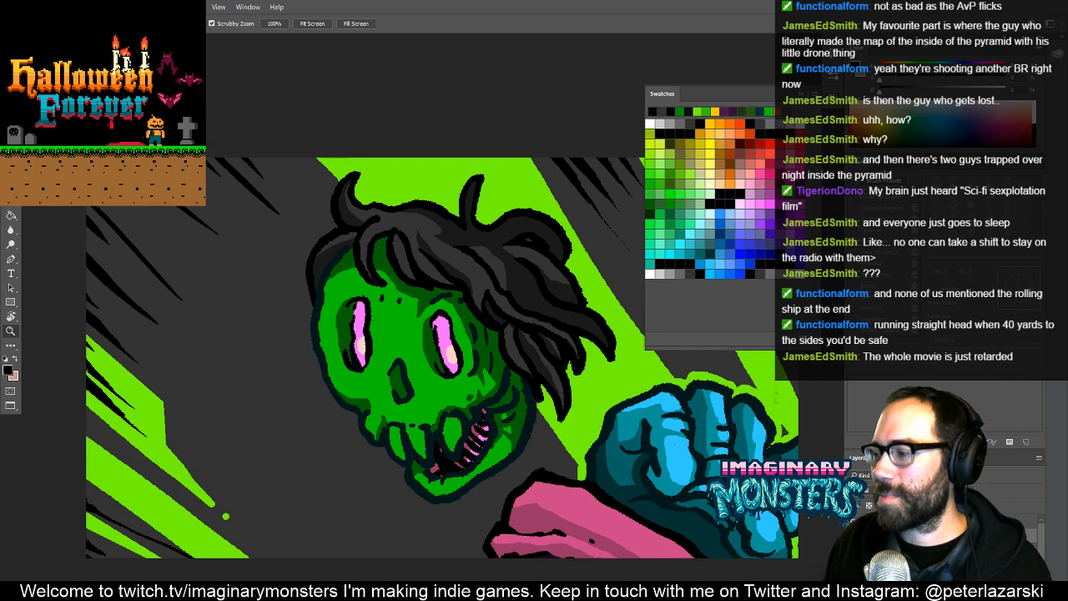
key("b")
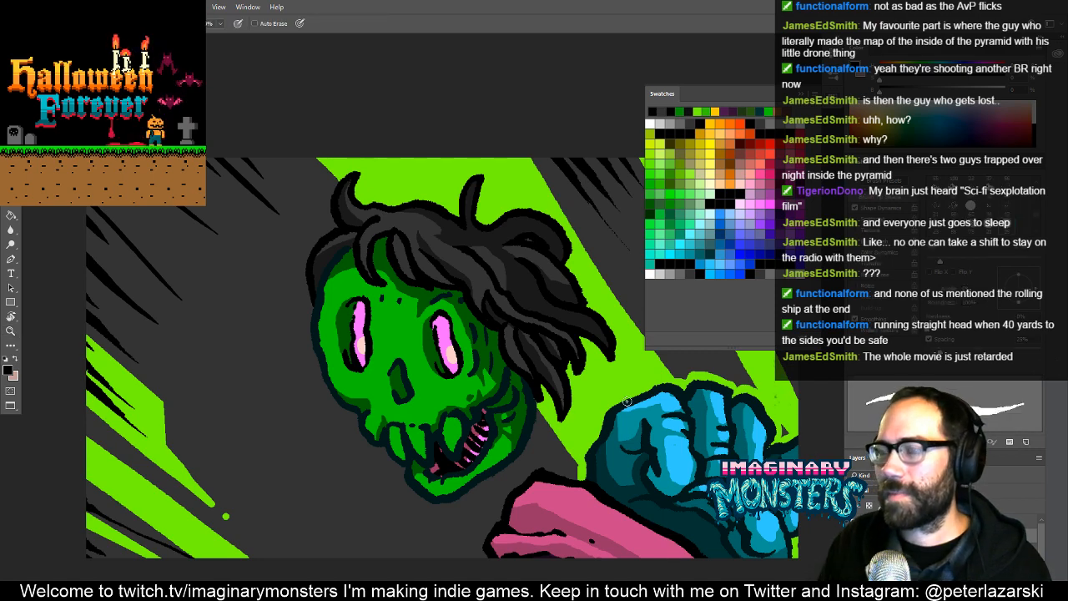
left_click(399, 186, "alt")
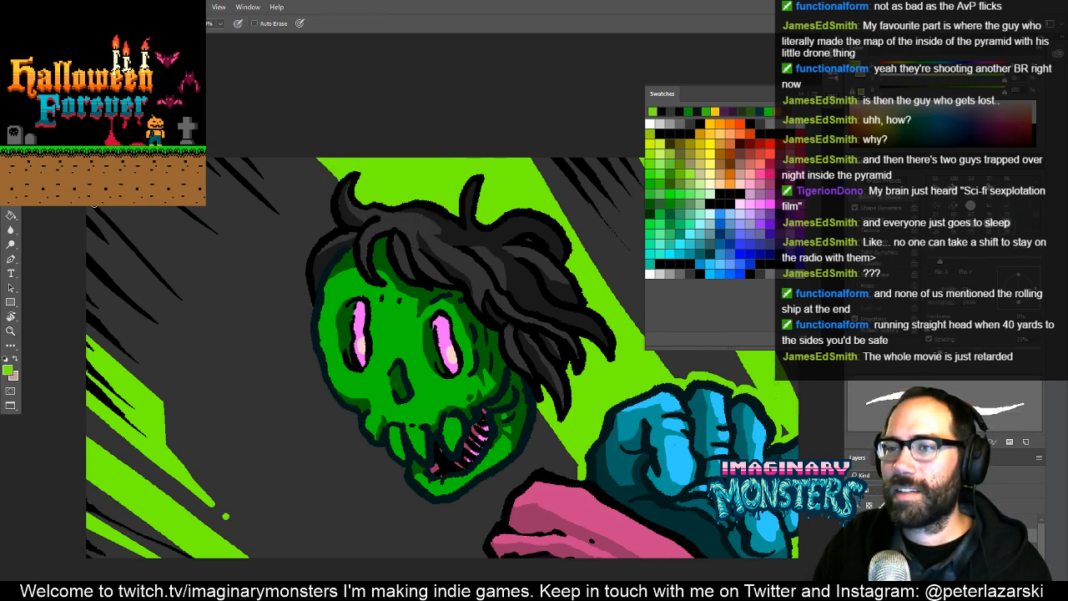
left_click_drag(103, 242, 123, 253)
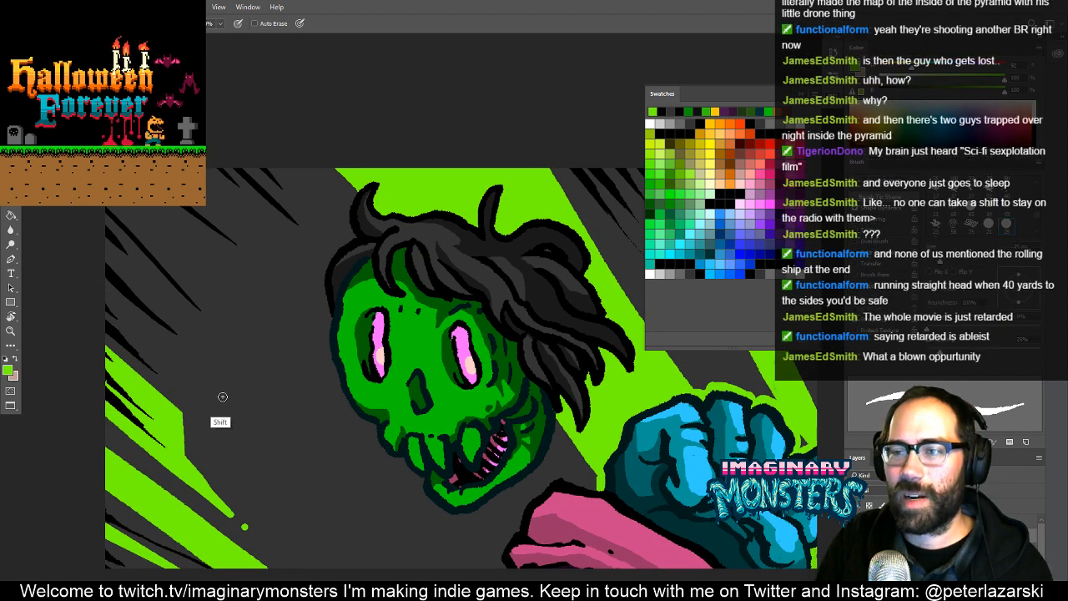
left_click(267, 432, "shift")
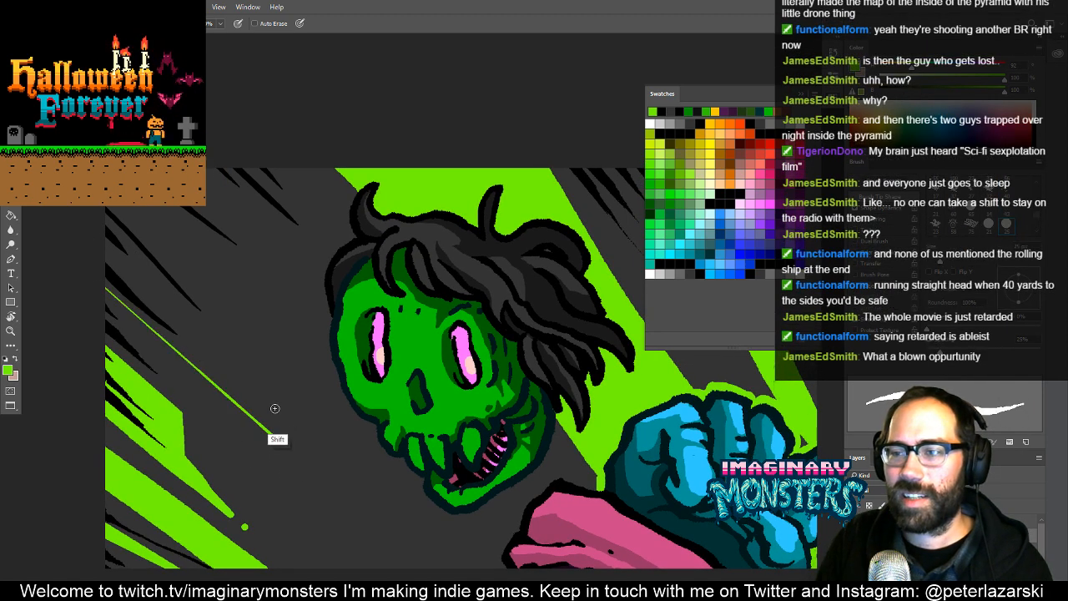
left_click(209, 338, "shift")
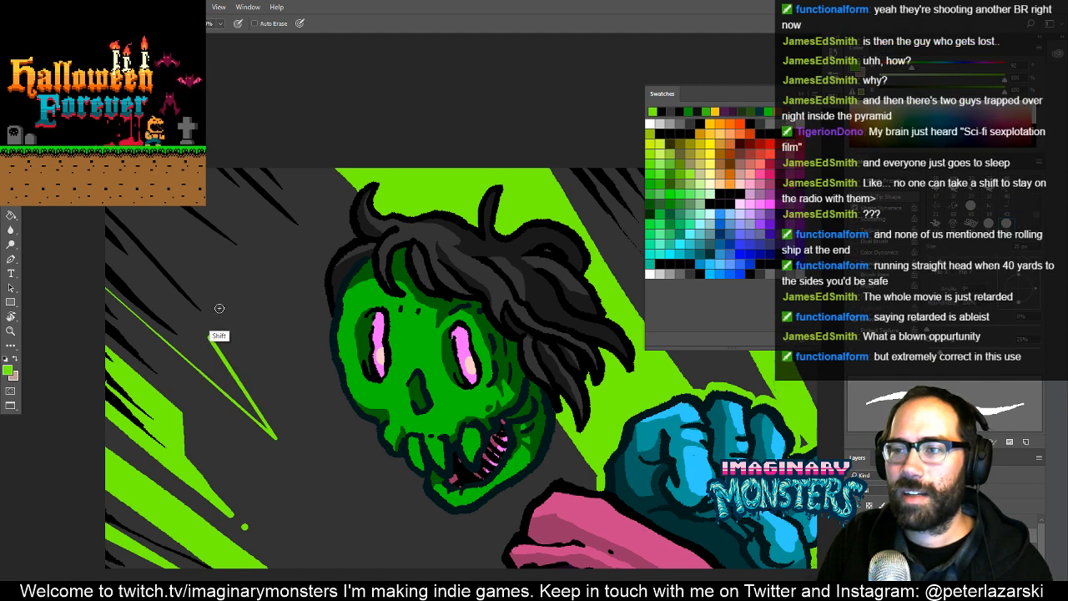
left_click(261, 380, "shift")
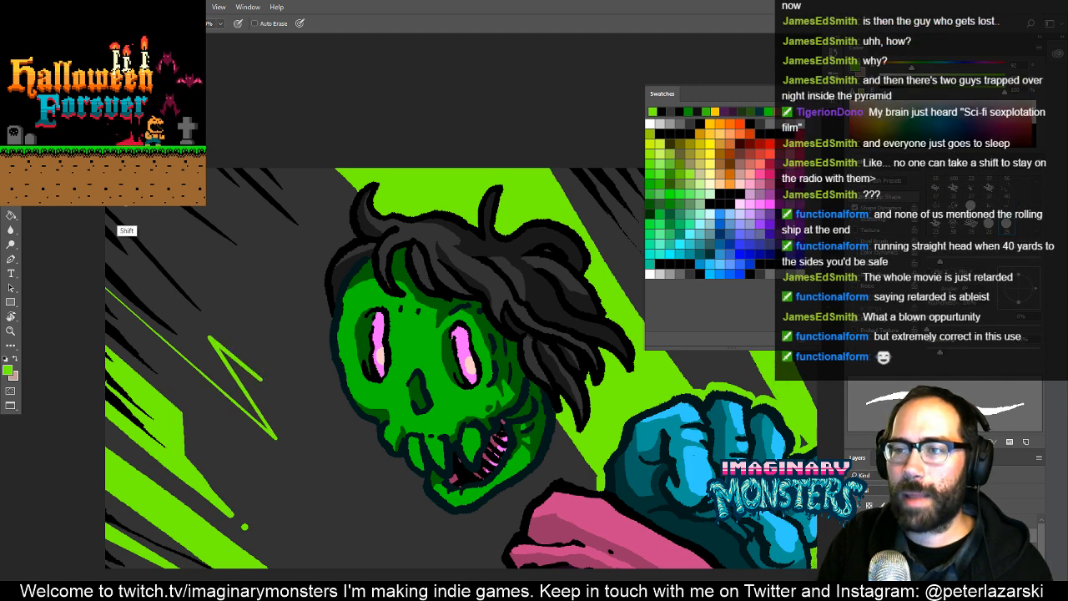
left_click(134, 207, "shift")
key("g")
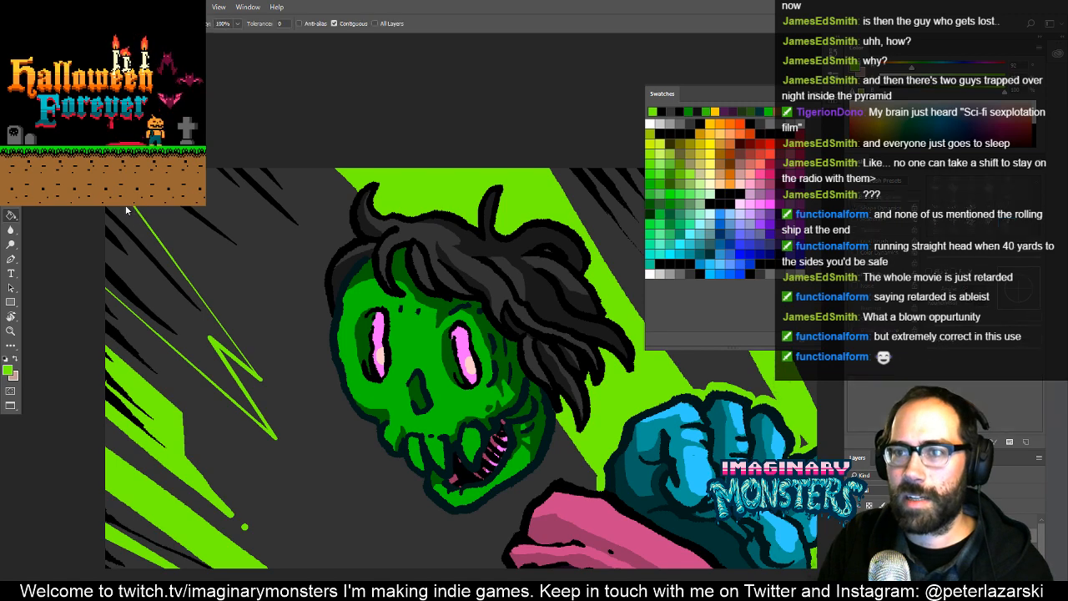
left_click(151, 241)
- Erase the rounded end of the new corner ray's shorter upper point into a sharp tip
left_click_drag(259, 324, 302, 348)
left_click_drag(306, 402, 353, 267)
key("b")
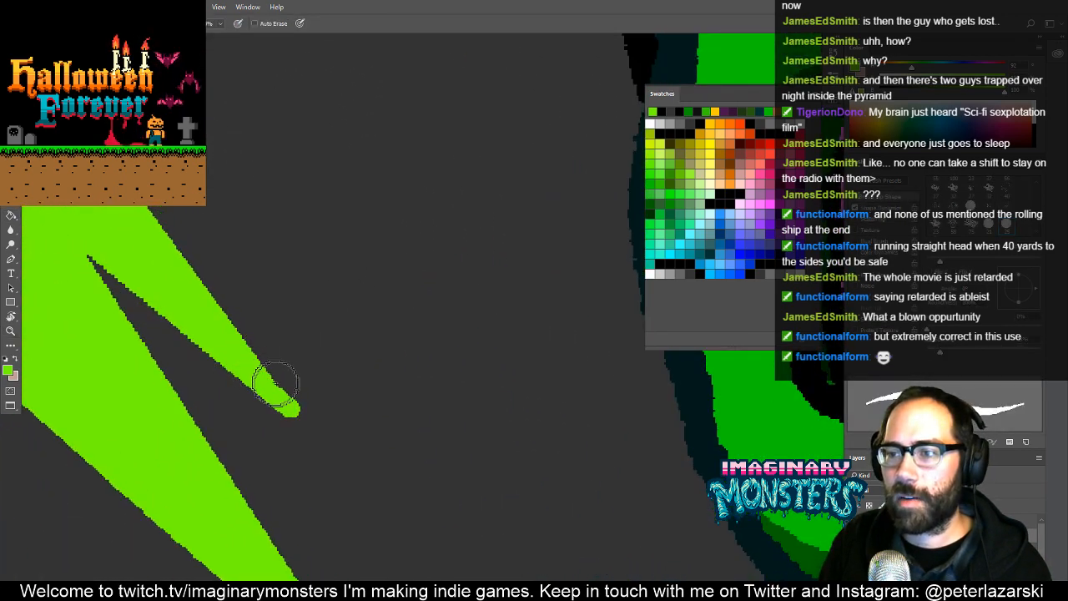
mouse_move(323, 398)
left_mouse_down()
mouse_move(346, 310)
mouse_move(345, 320)
mouse_move(323, 311)
mouse_move(312, 287)
left_mouse_up()
key("e")
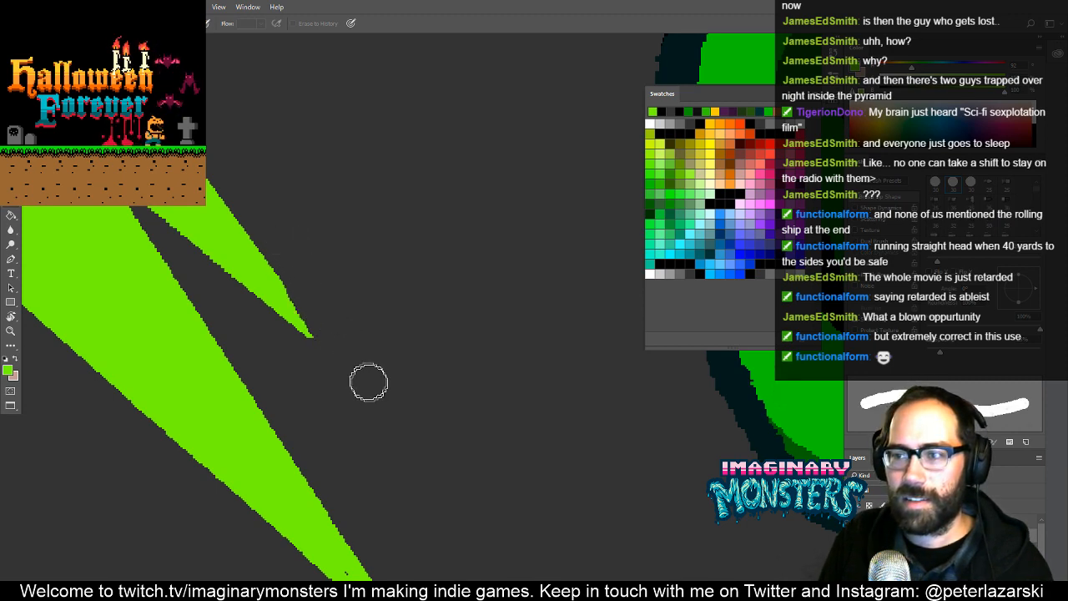
- Trim the blunt end of the corner ray's longer lower point into a sharp tapered tip
key("z")
left_click(433, 404, "alt")
left_click(433, 404, "alt")
left_click(417, 411, "alt")
left_click(411, 411, "alt")
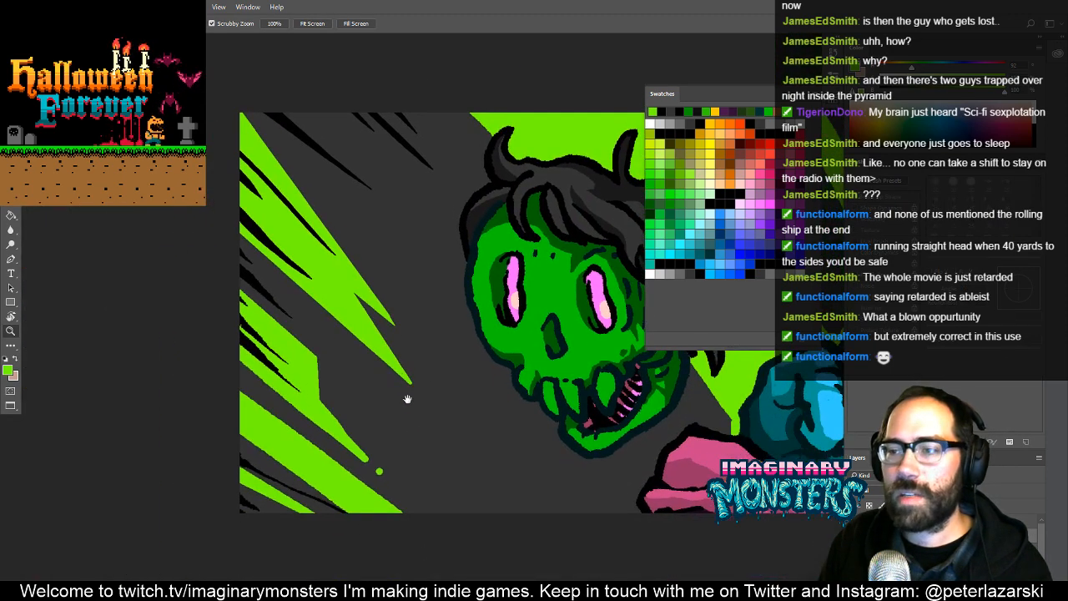
left_click(405, 372)
left_click_drag(424, 352, 465, 291)
key("e")
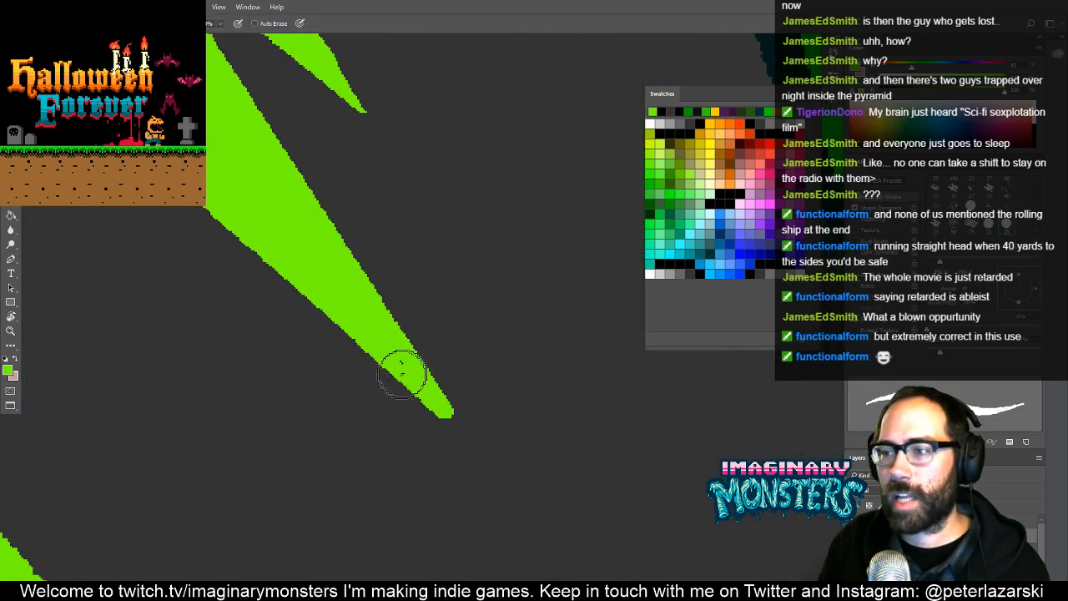
key("b")
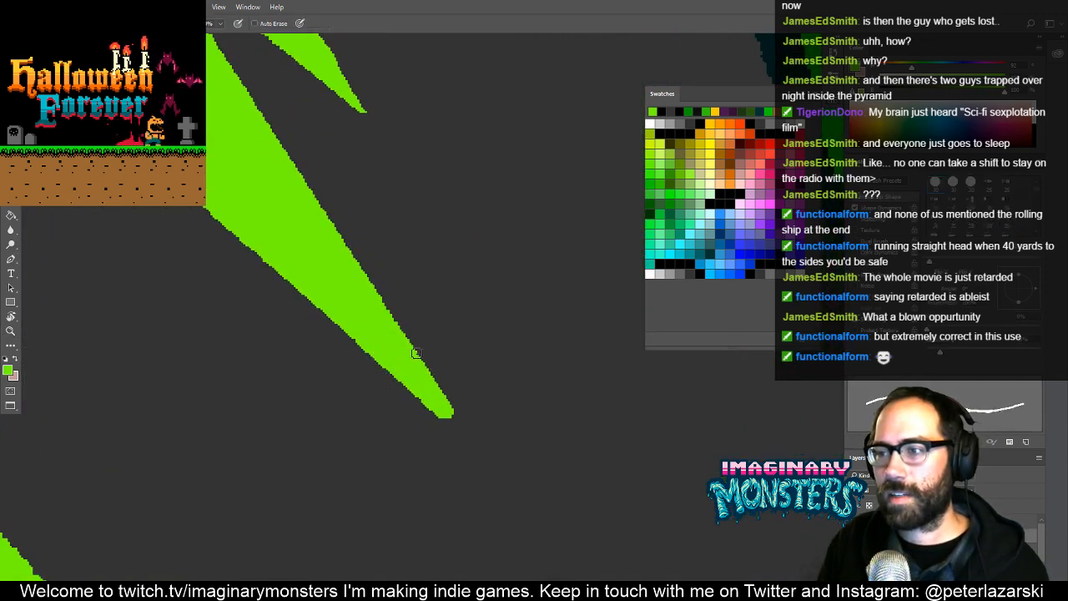
key("bracketright")
key("bracketright")
key("bracketright")
key("bracketright")
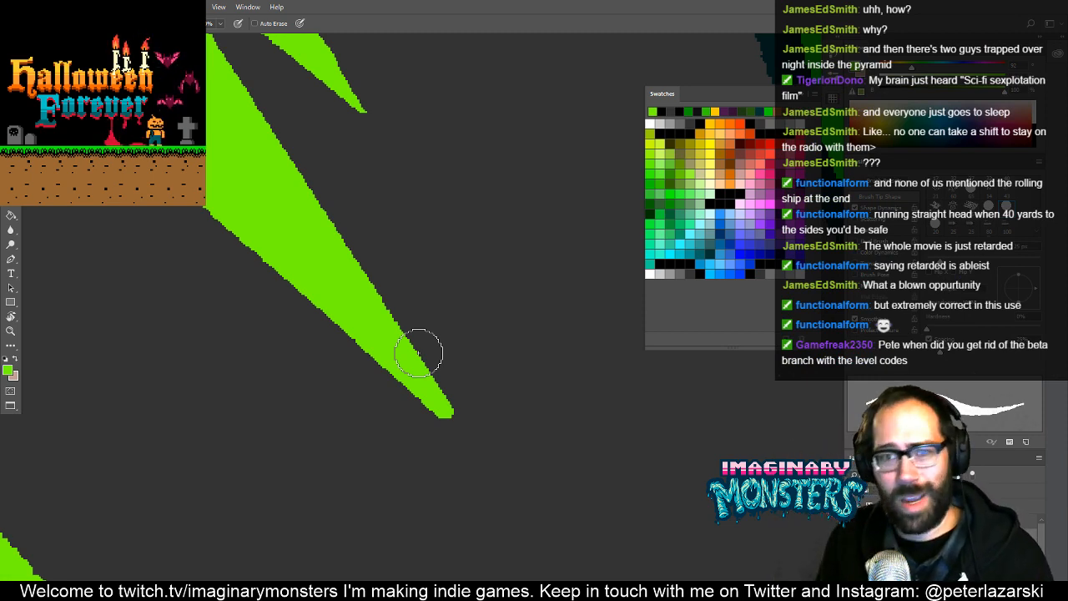
left_click_drag(429, 254, 386, 301)
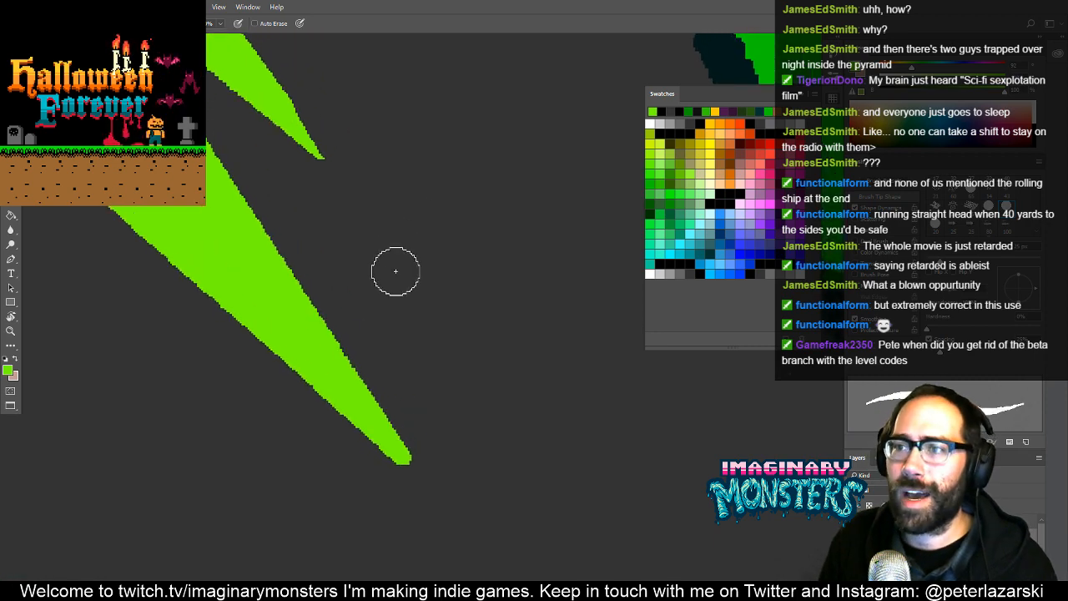
left_click_drag(389, 207, 284, 263)
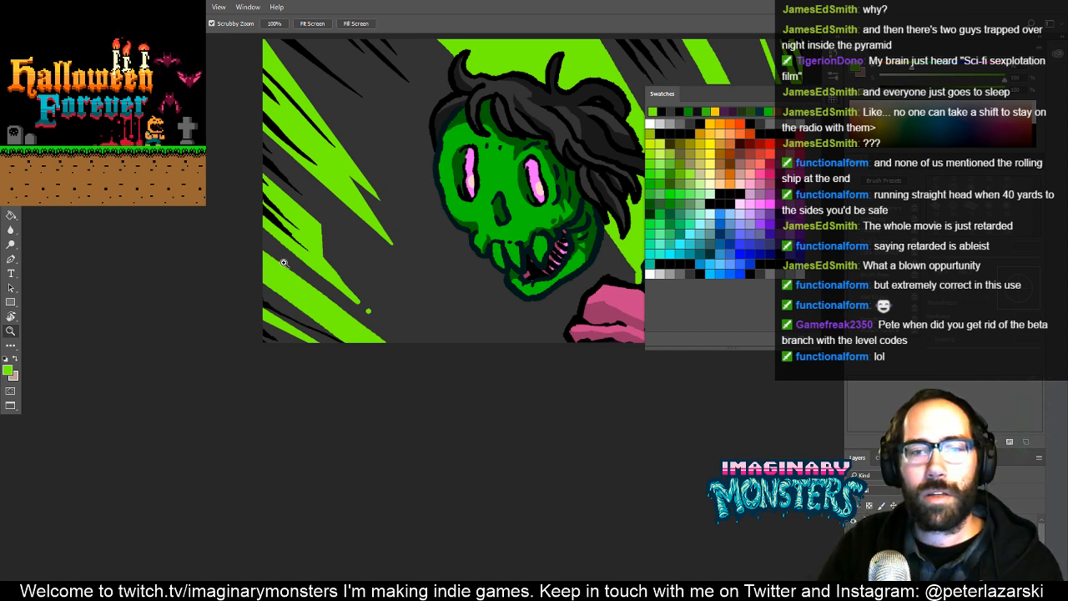
- Outline a second forked bright green ray descending from the card's top edge beside the zombie's hair and fill it with green
left_click_drag(395, 176, 384, 379)
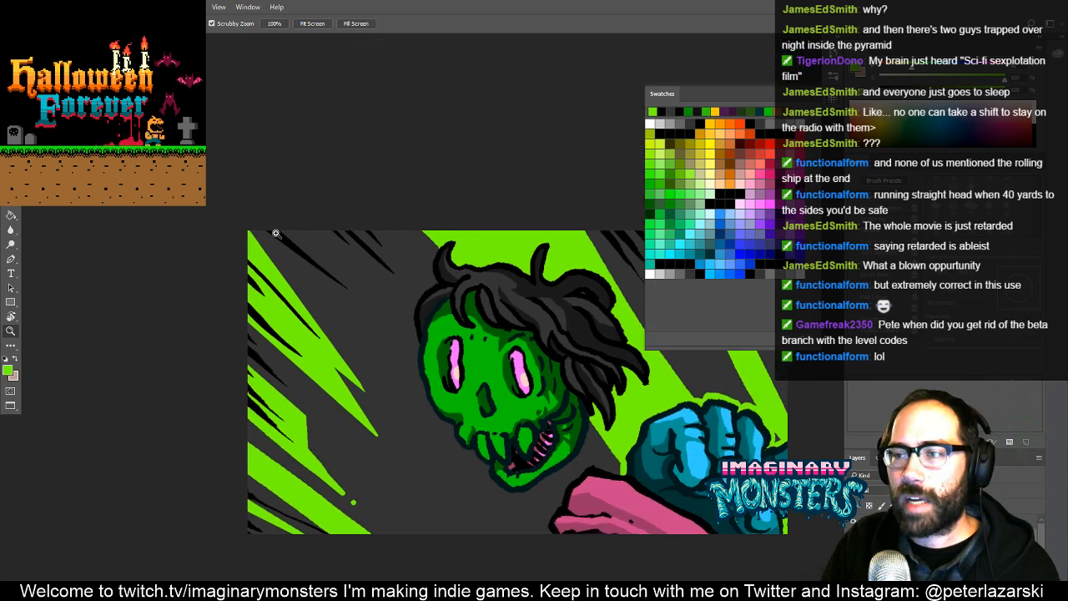
left_click(359, 268)
left_click(381, 281)
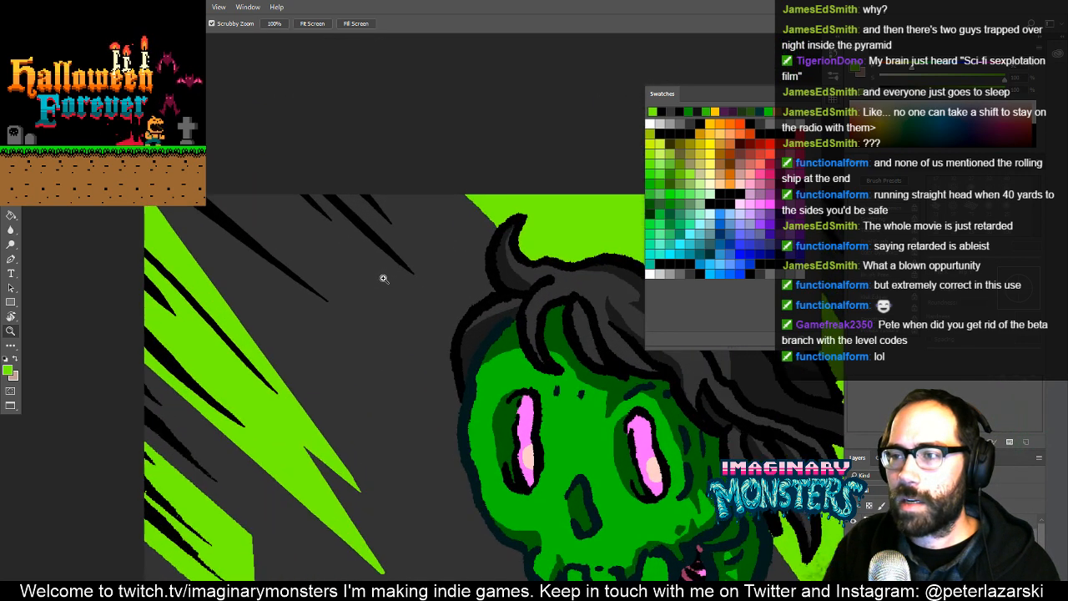
left_click_drag(381, 278, 334, 313)
key("b")
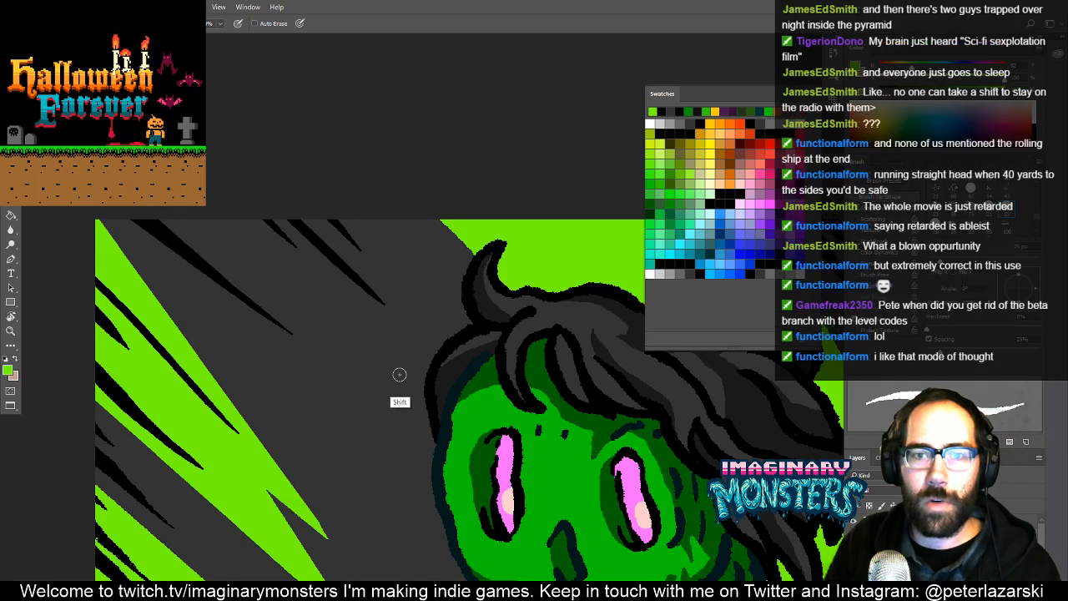
left_click(364, 346, "shift")
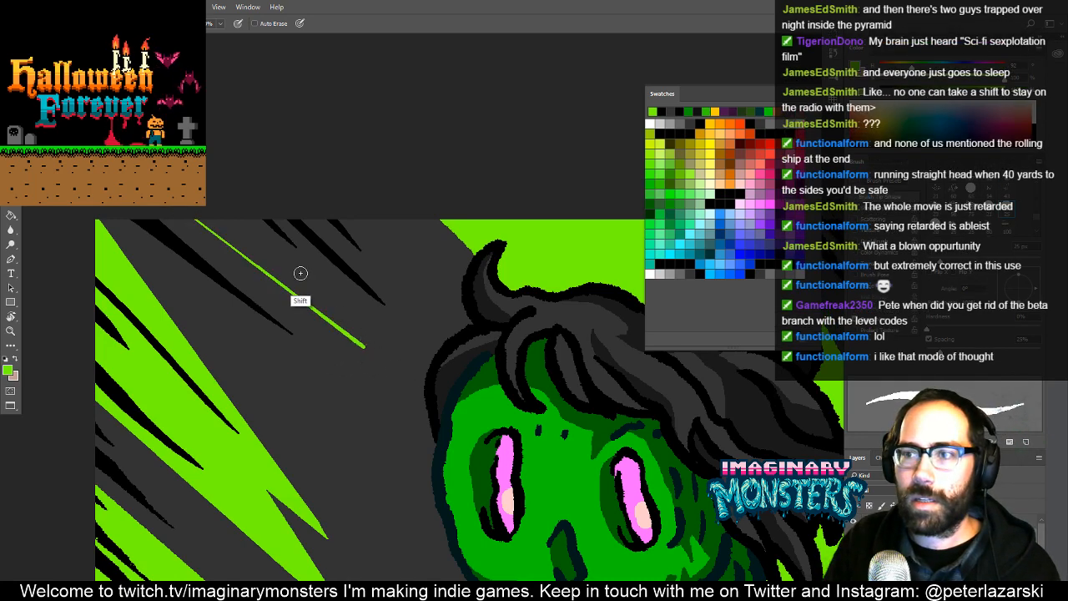
left_click(298, 269, "shift")
left_click(427, 344, "shift")
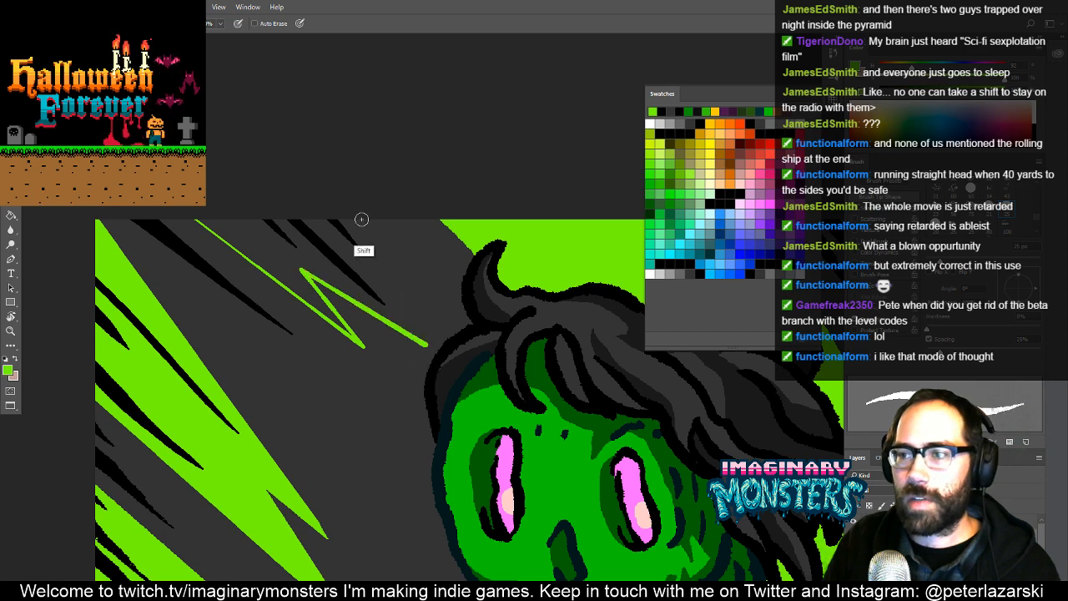
left_click(360, 223, "shift")
key("g")
left_click(273, 245)
key("z")
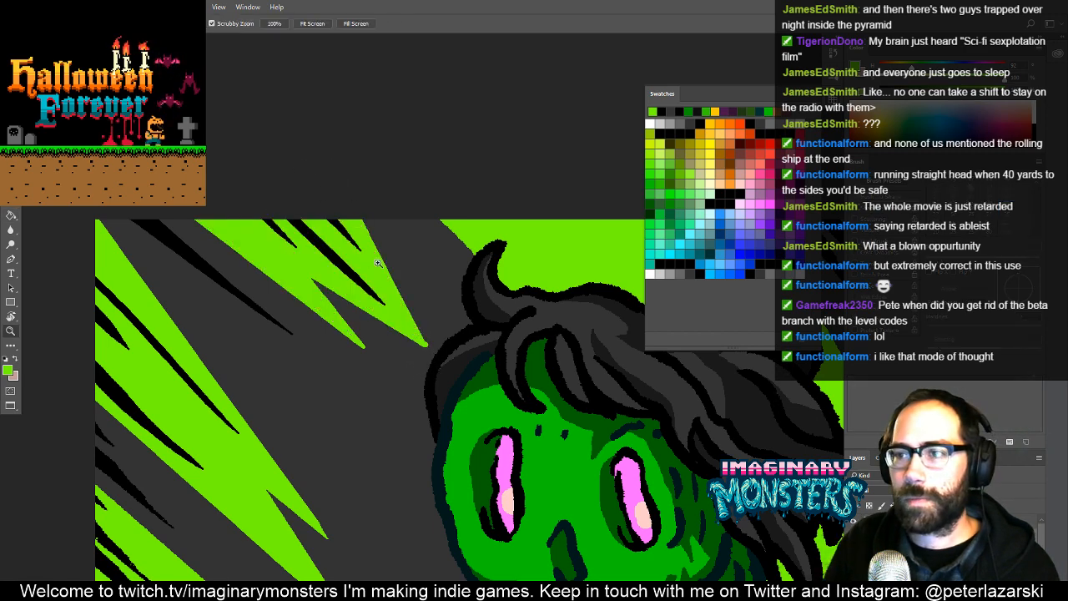
left_click(394, 261, "alt")
left_click(394, 260, "alt")
left_click(394, 260, "alt")
key("g")
left_click(444, 256)
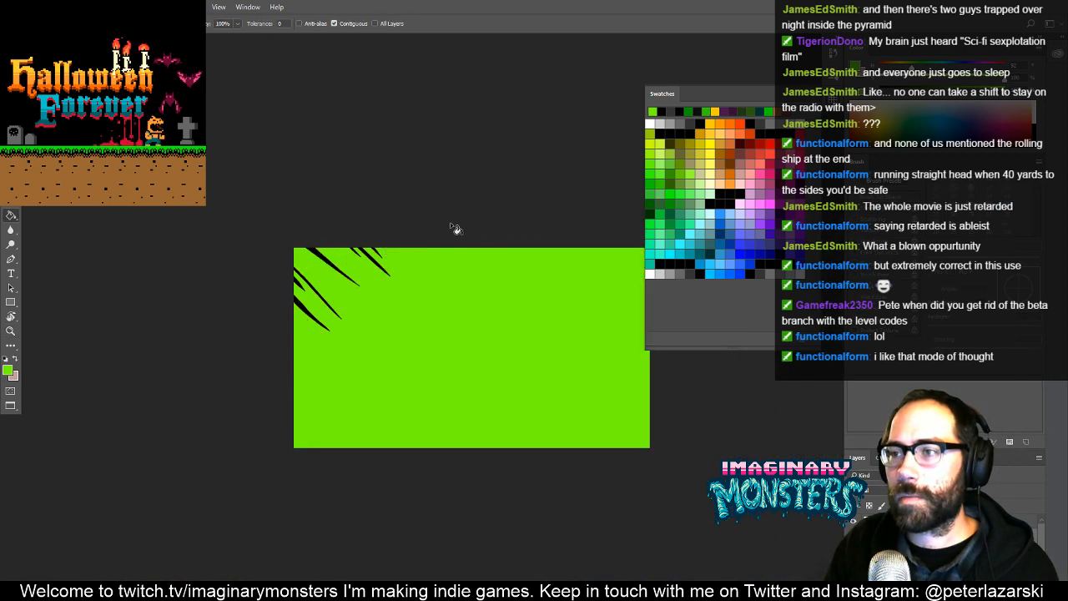
key("z")
key("ctrl+z")
- Erase in a straight line along the top-edge ray's outer side, tapering the point nearest the hair to a sharp tip
mouse_move(401, 296)
left_mouse_down()
mouse_move(487, 220)
mouse_move(406, 317)
mouse_move(380, 399)
left_mouse_up()
key("b")
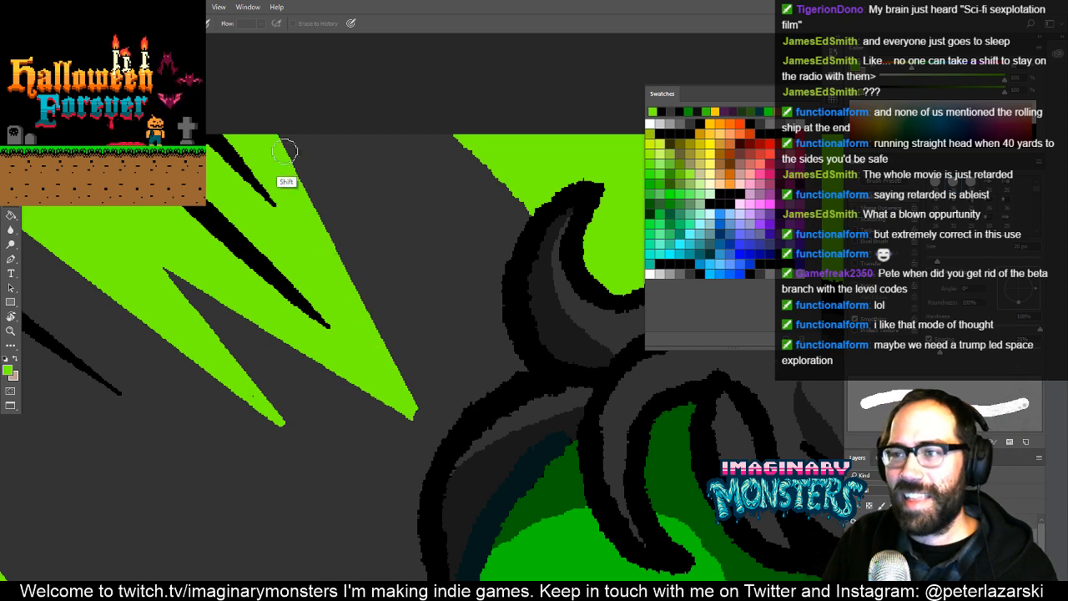
left_click(272, 130, "shift")
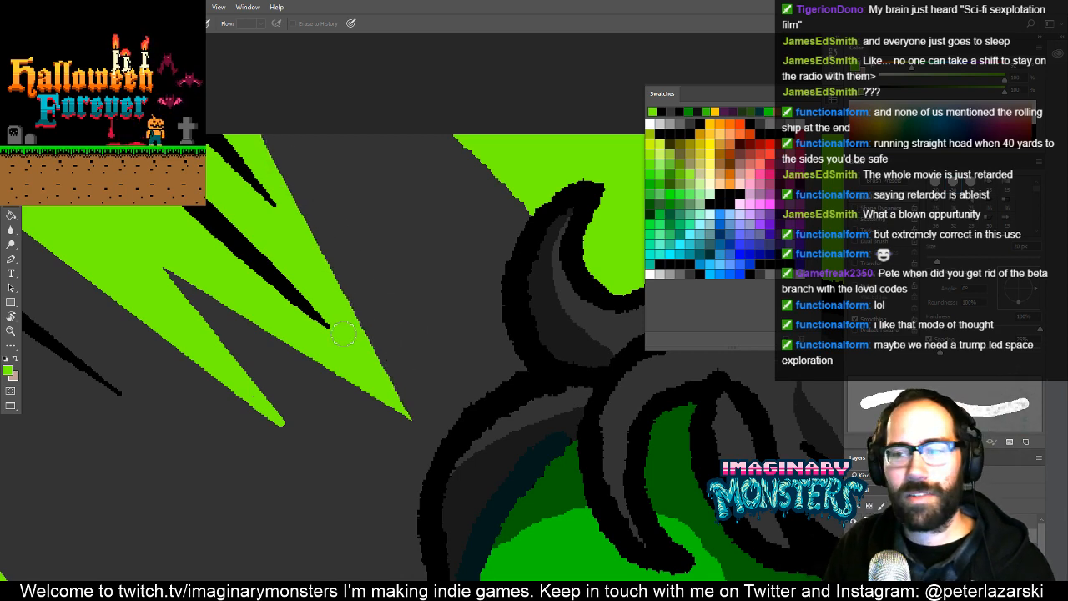
left_click_drag(288, 409, 333, 416)
- Erase the rounded end of the top-edge ray's other point, farther from the hair, into a sharp tip
key("b")
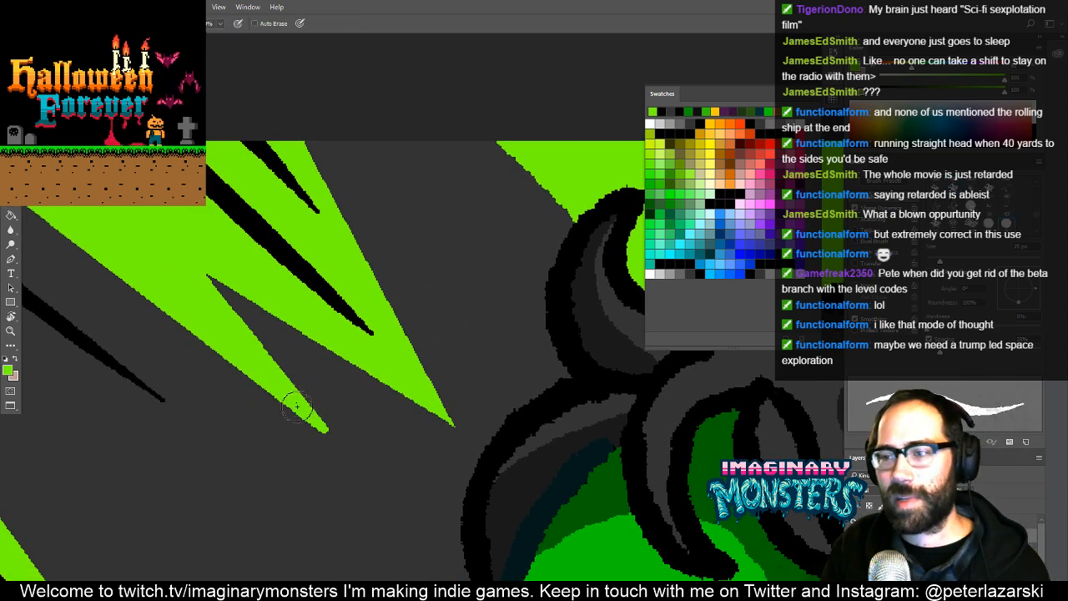
key("[")
key("]")
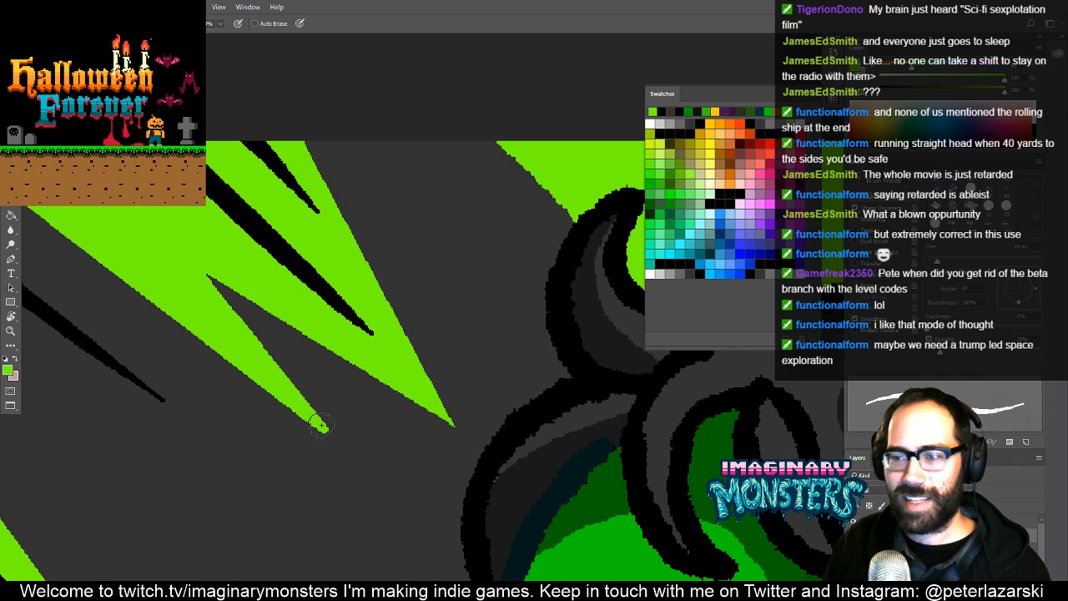
key("e")
mouse_move(330, 428)
left_mouse_down()
mouse_move(431, 386)
mouse_move(498, 436)
left_mouse_up()
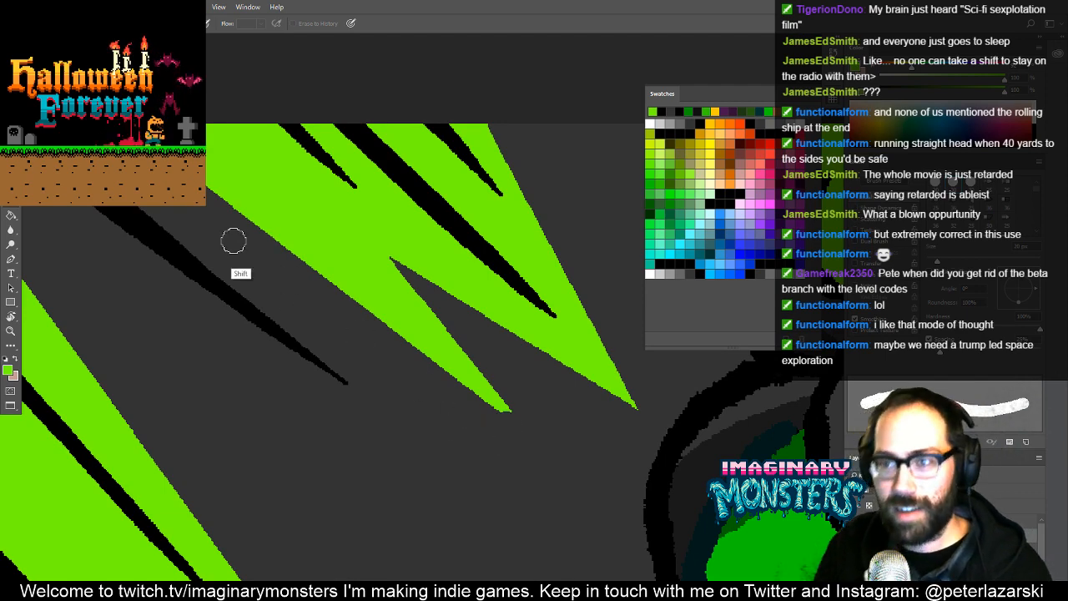
- Examine the two new forked green rays against the zombie head and the rest of the card
key("z")
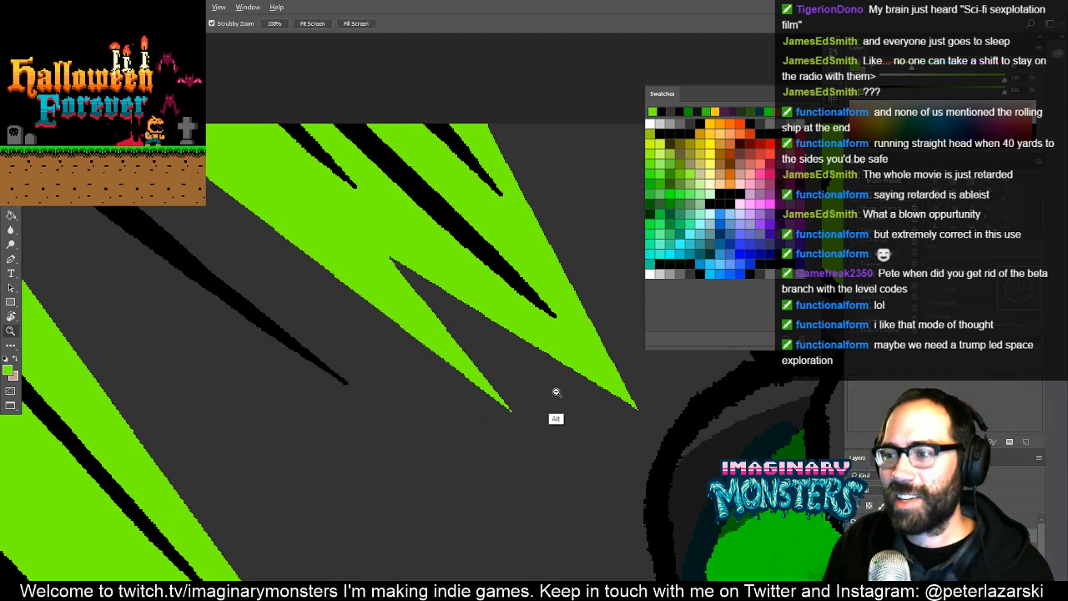
left_click(557, 395, "alt")
left_click(557, 395, "alt")
left_click(557, 395, "alt")
left_click_drag(542, 469, 406, 349)
left_click_drag(396, 396, 333, 370)
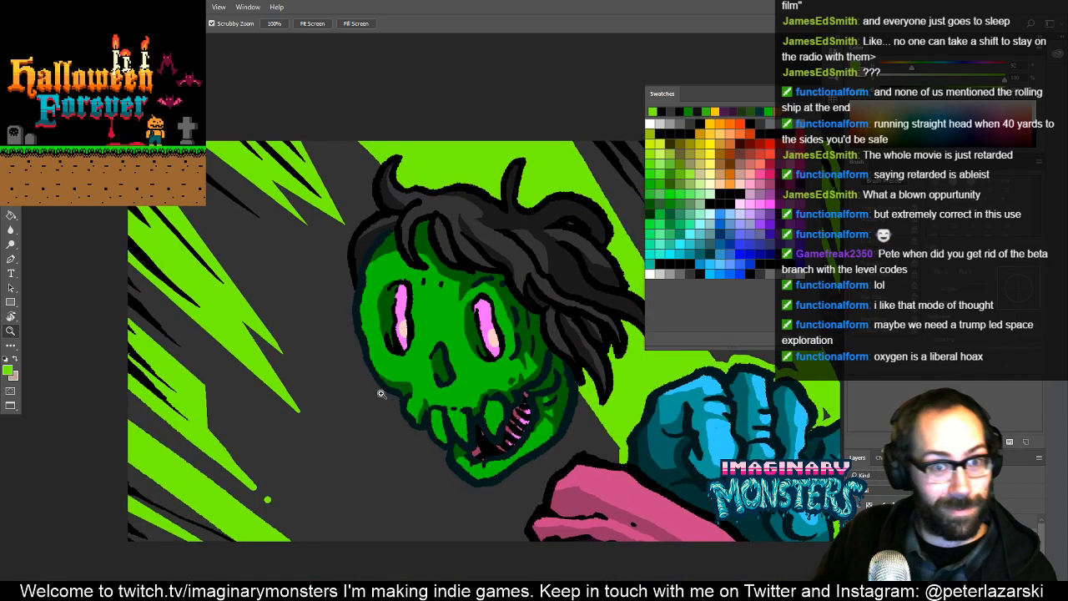
left_click_drag(388, 350, 405, 393)
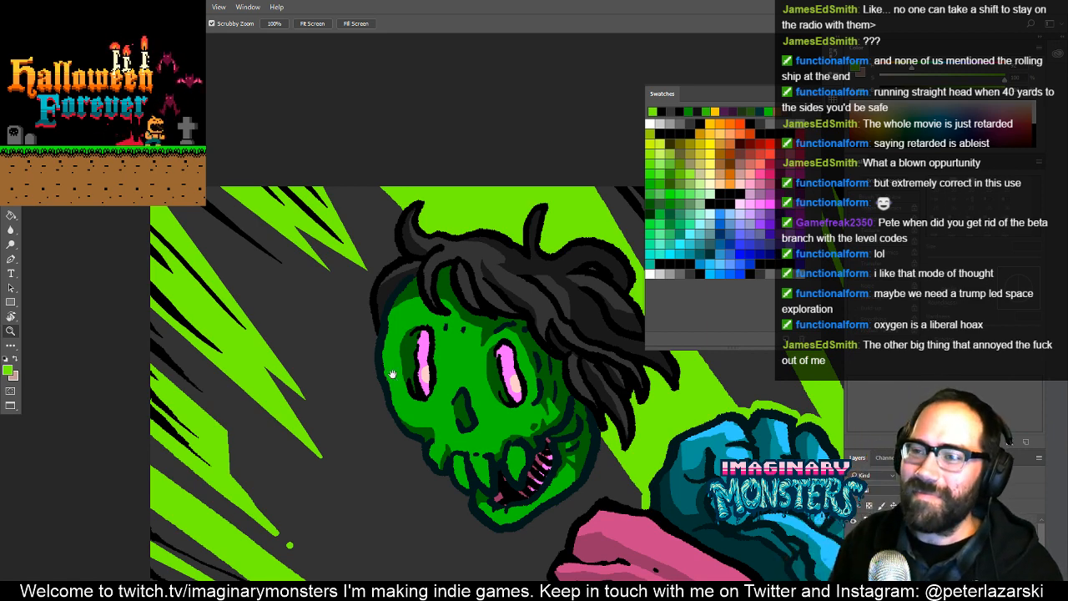
left_click_drag(358, 362, 357, 320)
- Outline a narrow bright green ray between the top-edge forked ray and the long black speed line, and fill it with green
left_click_drag(250, 223, 330, 271)
left_click(355, 245, "alt")
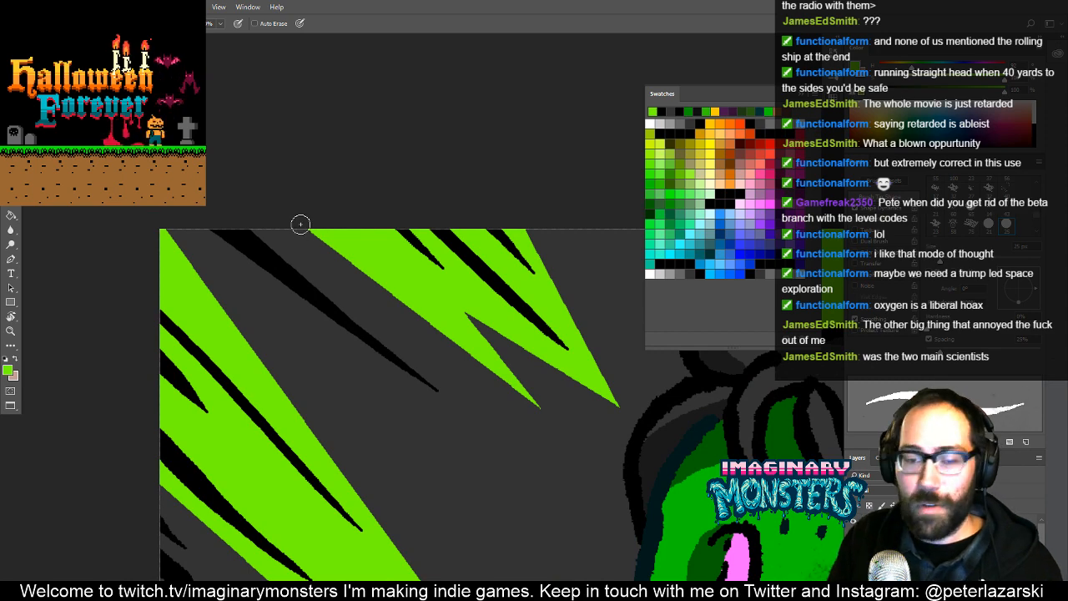
key("[")
key("[")
key("[")
key("[")
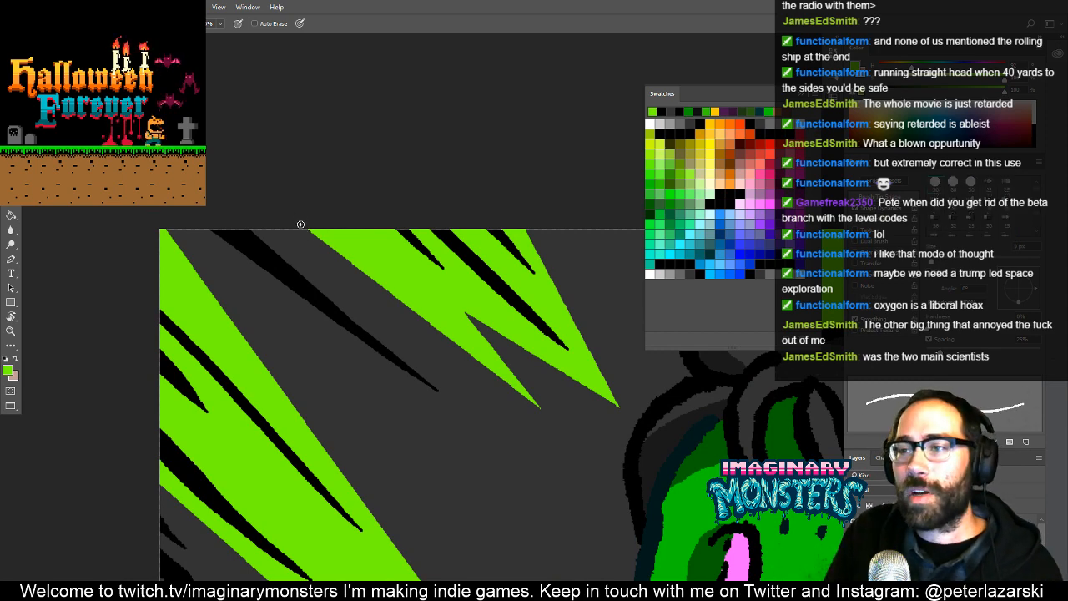
left_click_drag(375, 276, 254, 226)
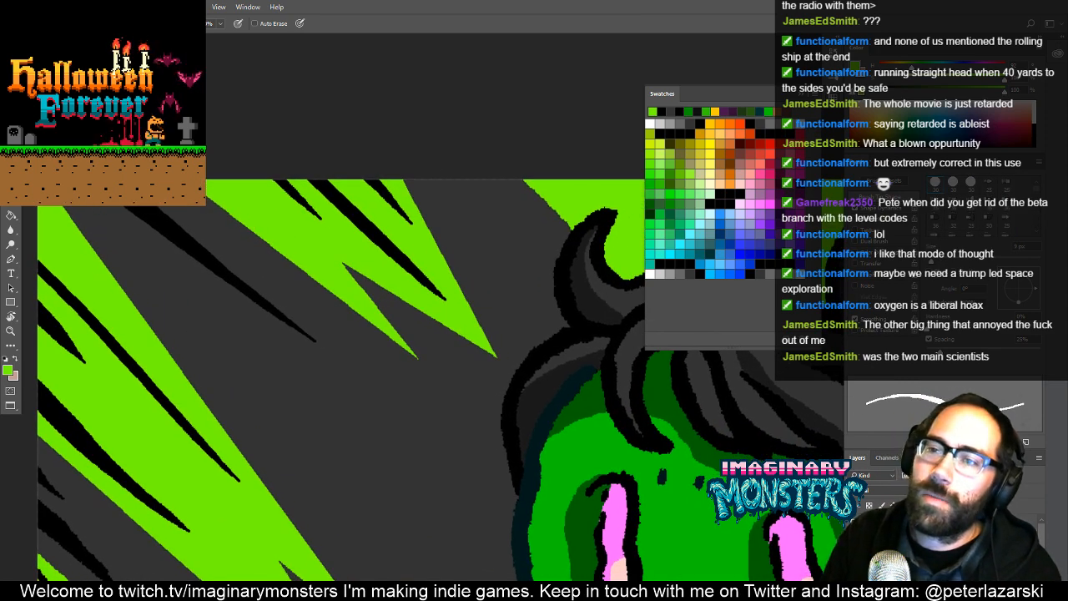
left_click(367, 358, "shift")
left_click(242, 272, "shift")
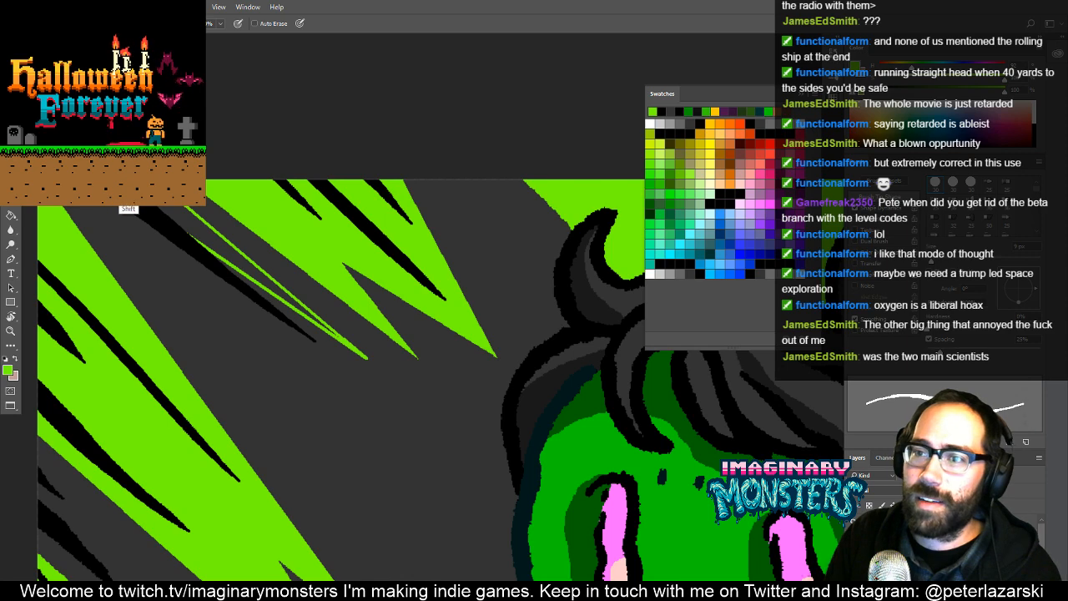
- Extend the narrow ray's rounded end with bright green and erase its edges into a sharp point
key("z")
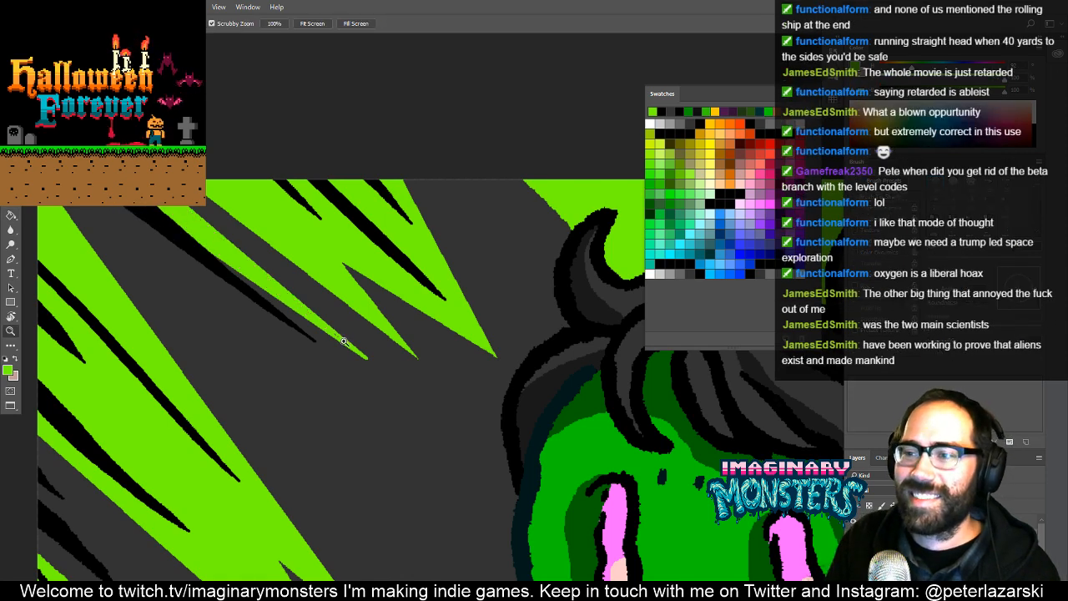
left_click(376, 295)
key("b")
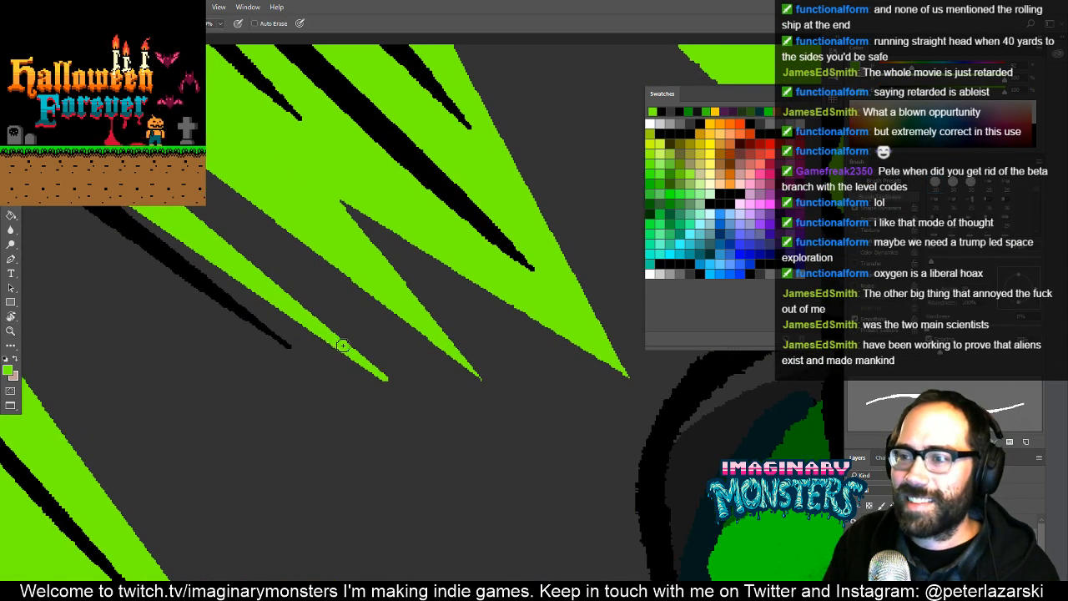
left_click_drag(405, 367, 436, 389)
key("e")
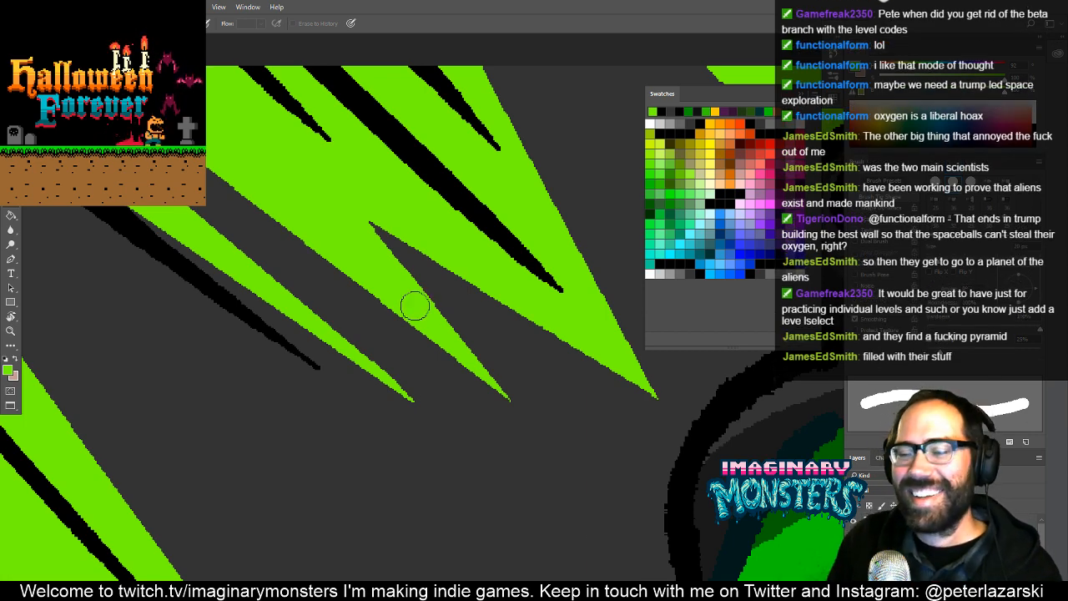
left_click_drag(486, 340, 442, 358)
- Examine the green rays and speed lines around the zombie head across the whole card, and return to the standard screen mode
key("z")
left_click_drag(509, 352, 438, 377)
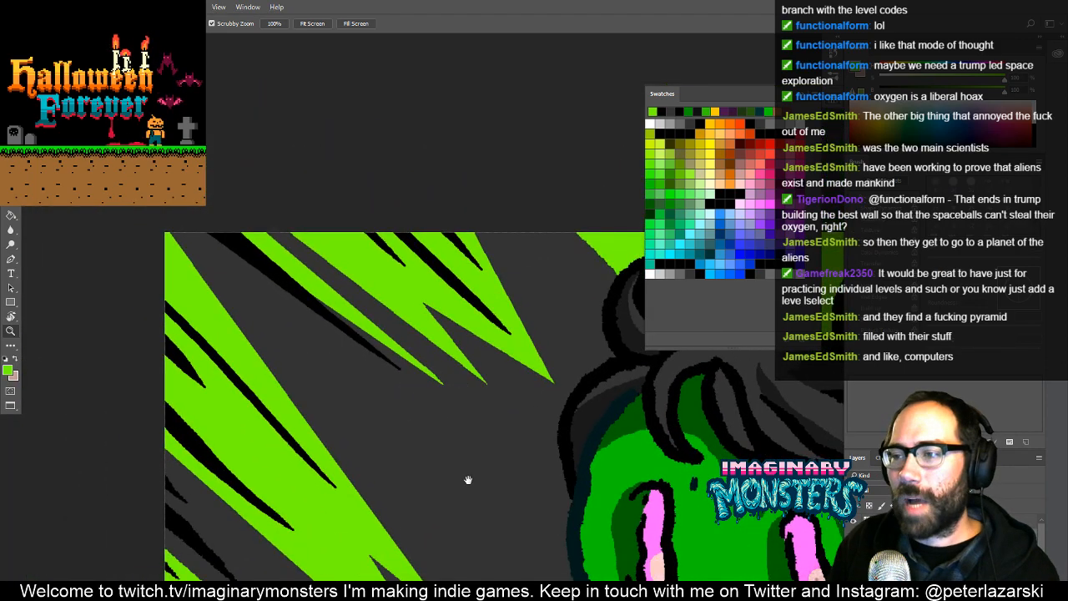
mouse_move(467, 479)
left_mouse_down()
mouse_move(392, 501)
mouse_move(393, 513)
mouse_move(439, 412)
mouse_move(357, 313)
left_mouse_up()
mouse_move(428, 400)
left_mouse_down()
mouse_move(414, 327)
mouse_move(437, 288)
mouse_move(426, 288)
left_mouse_up()
left_click_drag(401, 420, 328, 406)
left_click_drag(501, 242, 428, 352)
left_click_drag(569, 370, 466, 385)
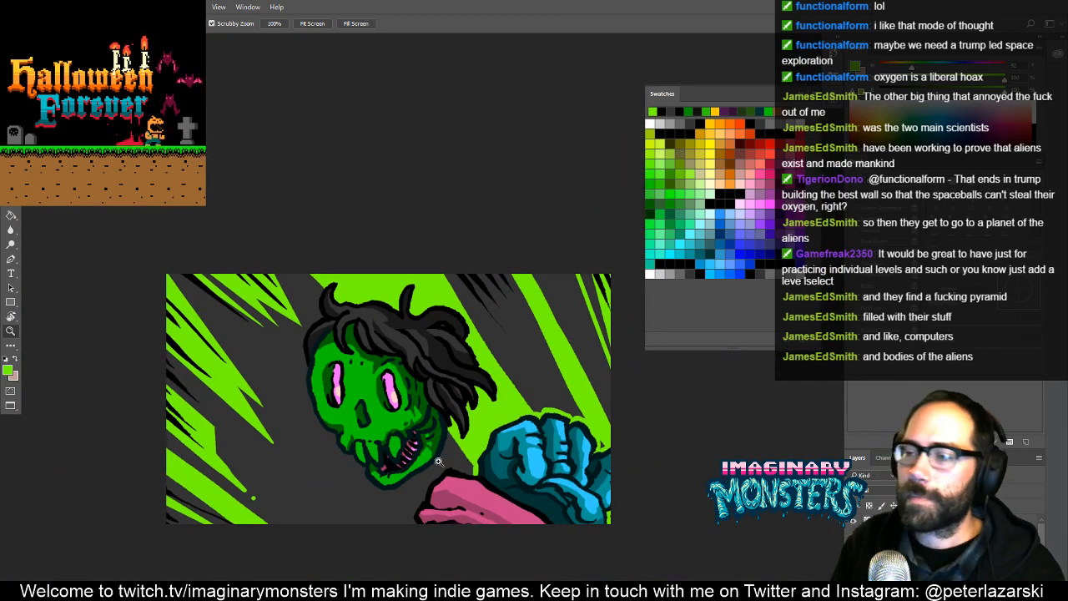
left_click_drag(493, 453, 461, 421)
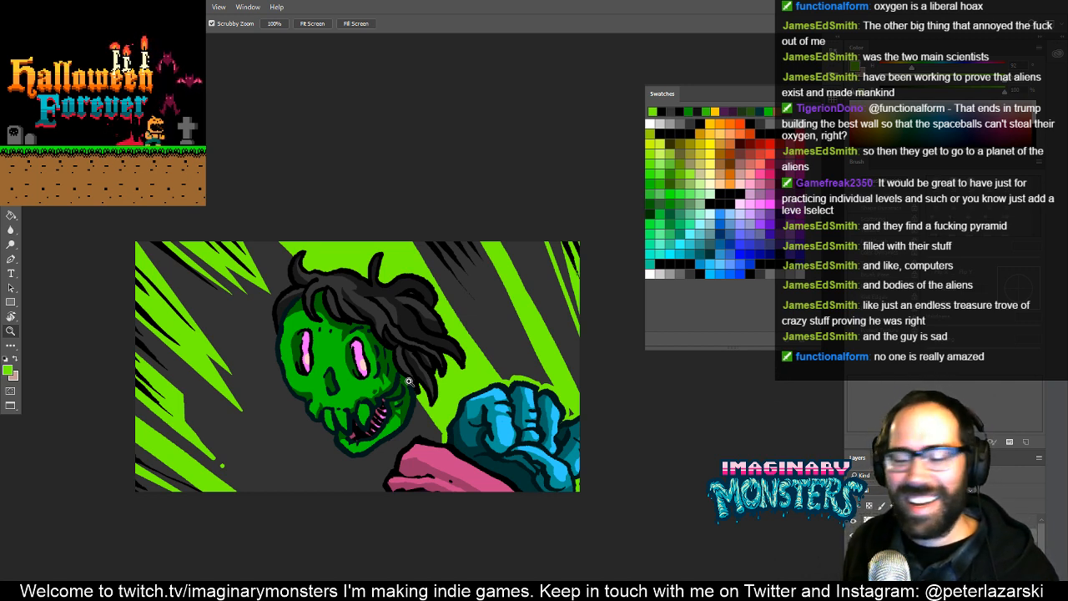
left_click_drag(391, 384, 360, 361)
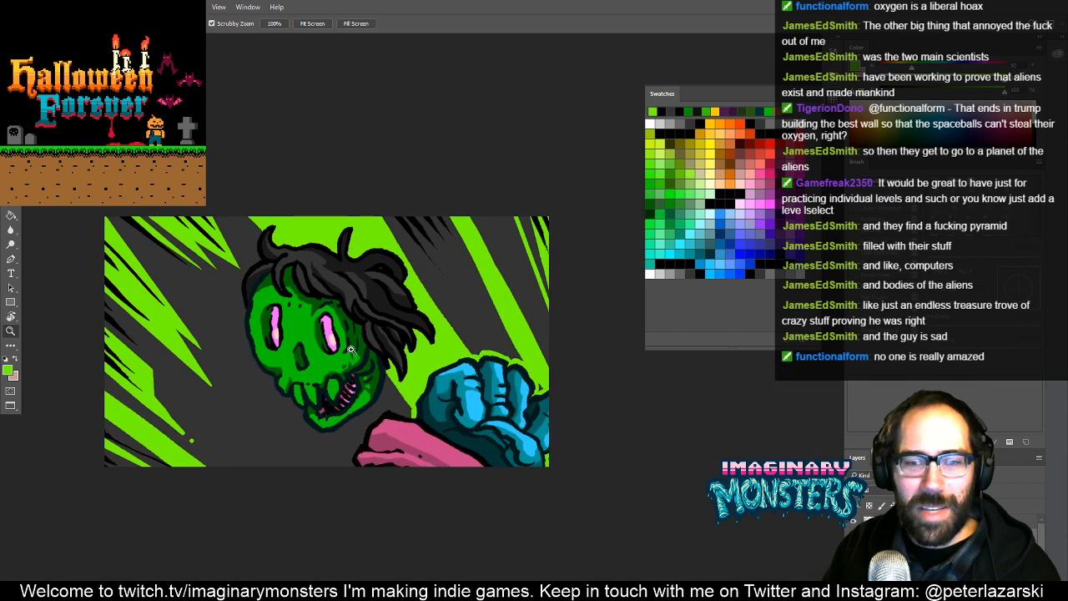
key("f")
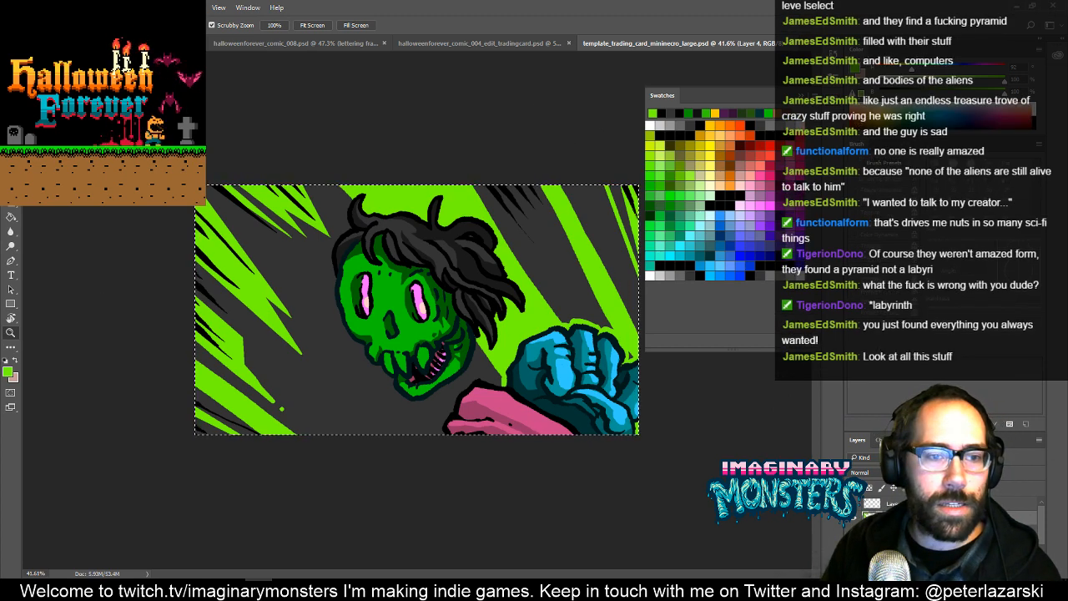
key("ctrl+d")
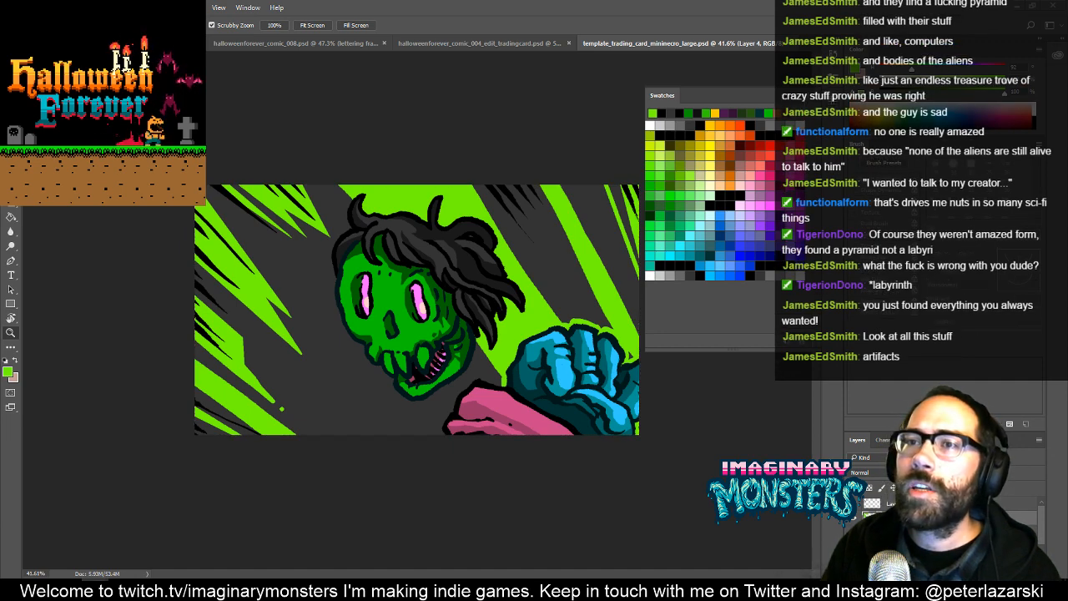
key("ctrl+a")
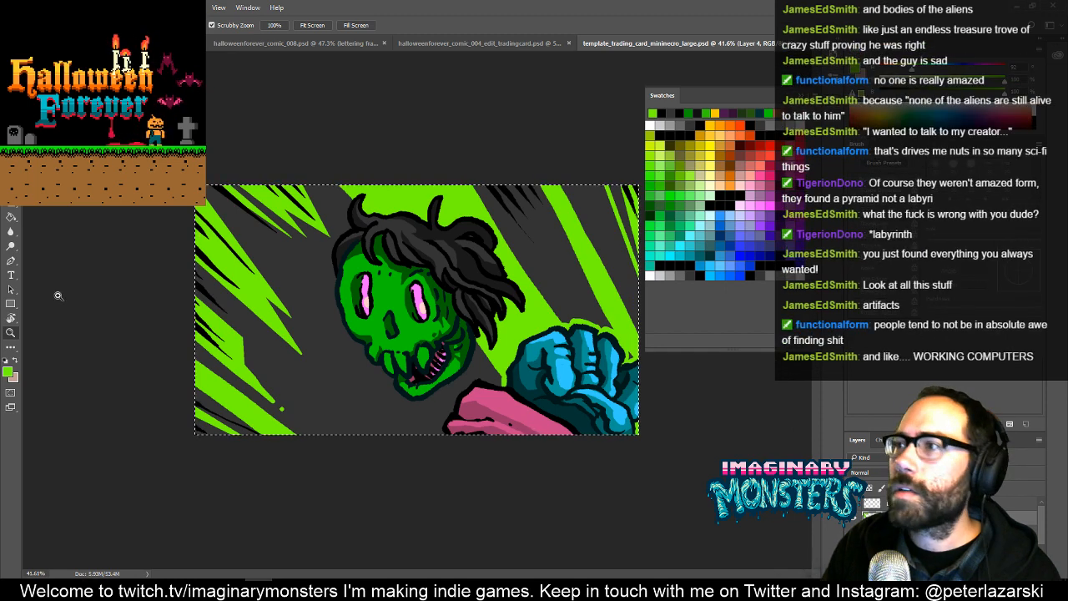
left_click(468, 43)
left_click(659, 43)
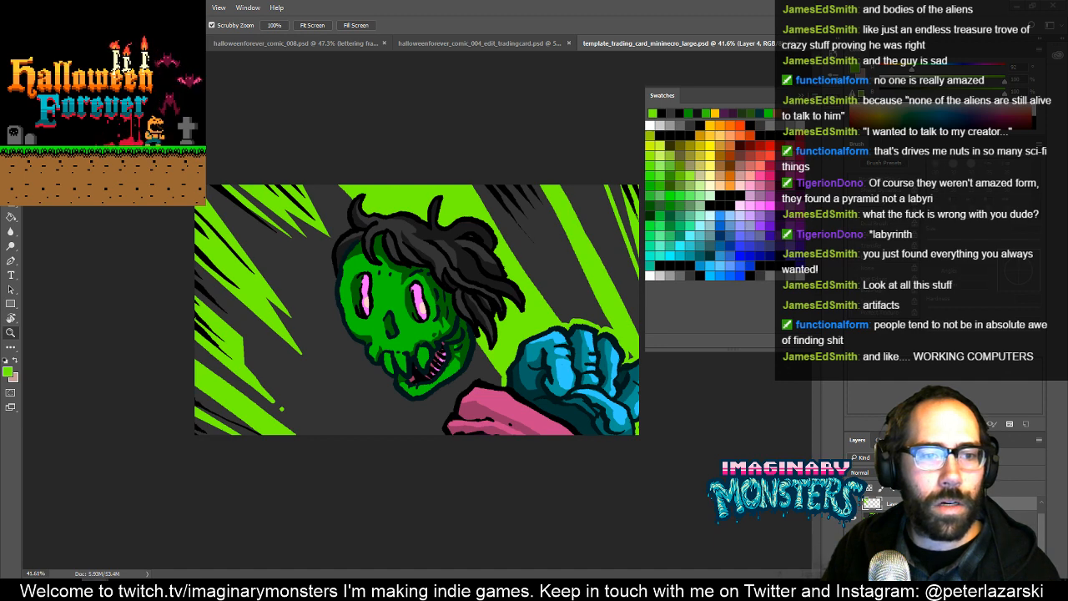
key("ctrl+a")
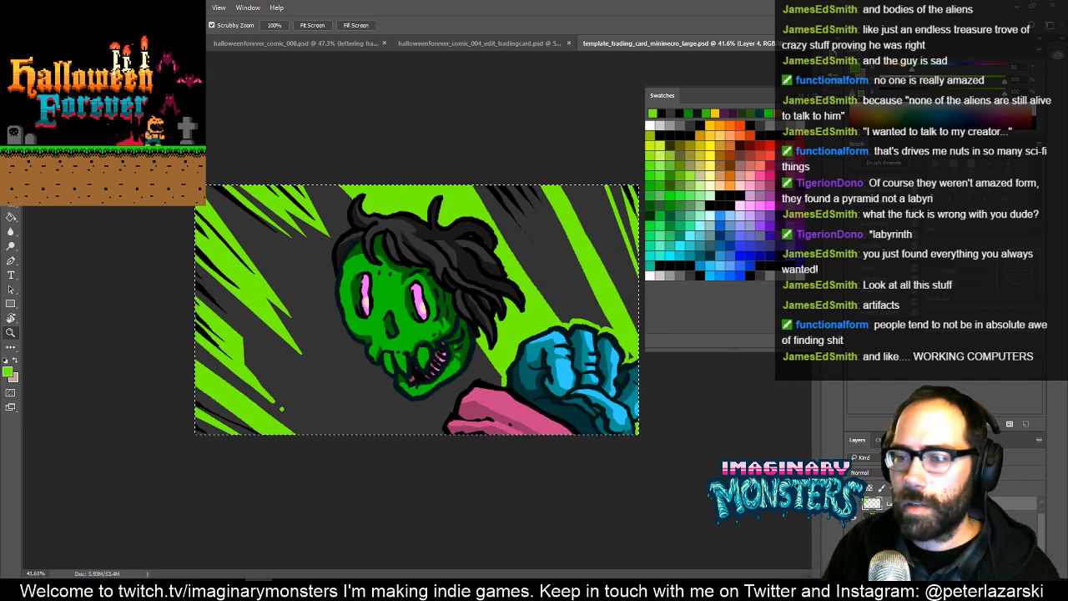
key("ctrl+d")
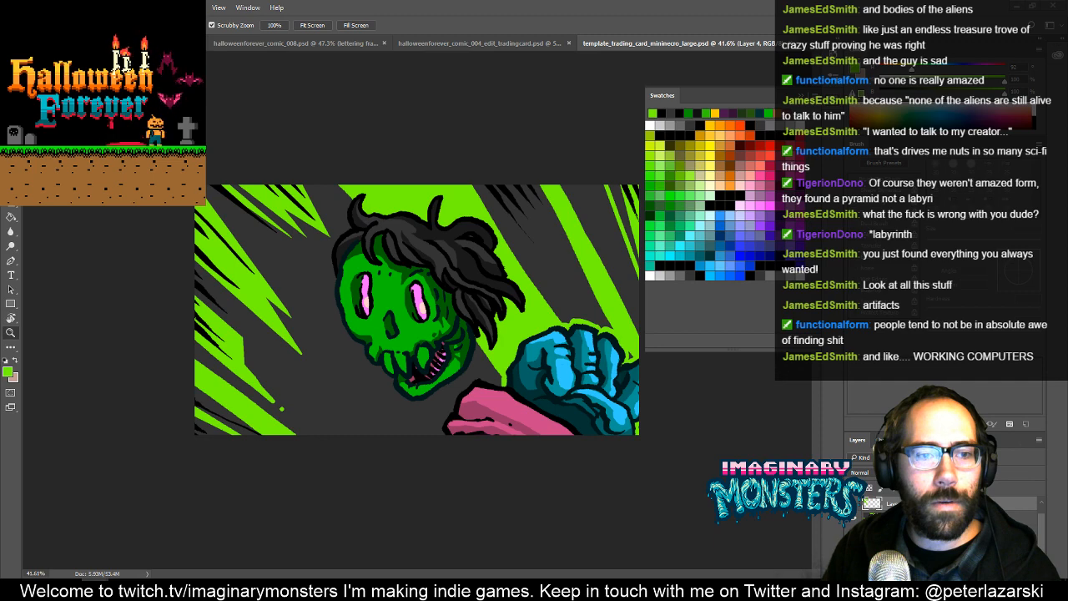
- Copy the entire merged card artwork into a new 1920 × 1080 pixel, 72 ppi RGB document
key("ctrl+a")
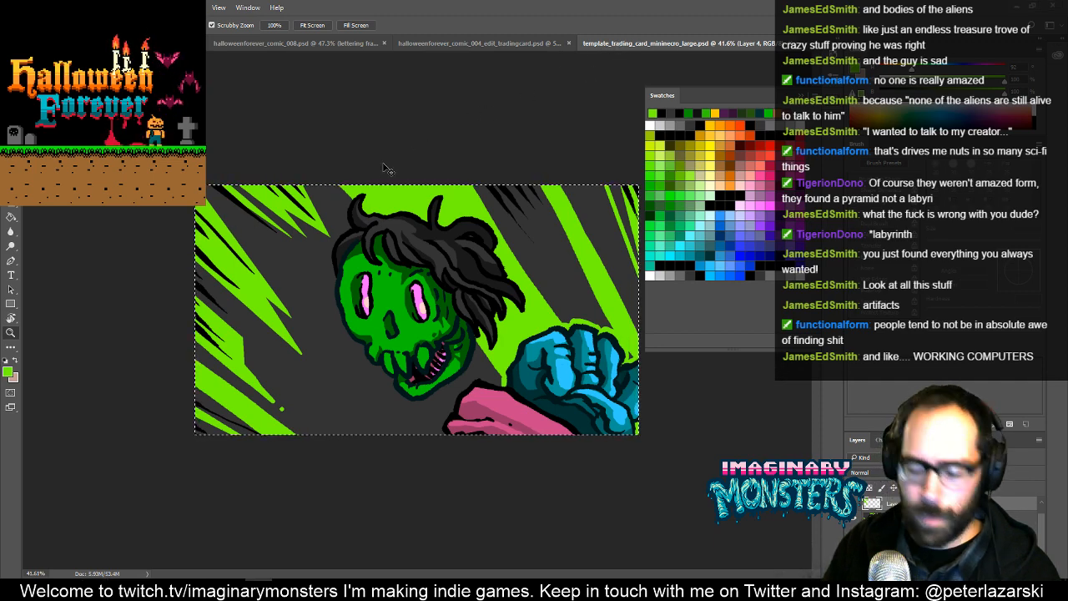
key("ctrl+n")
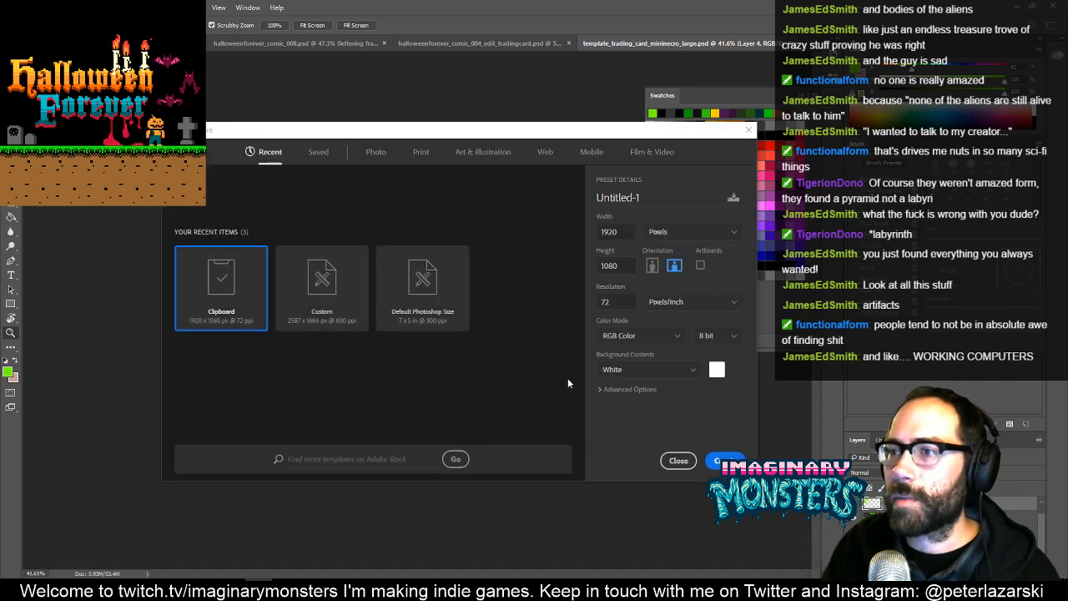
left_click(723, 460)
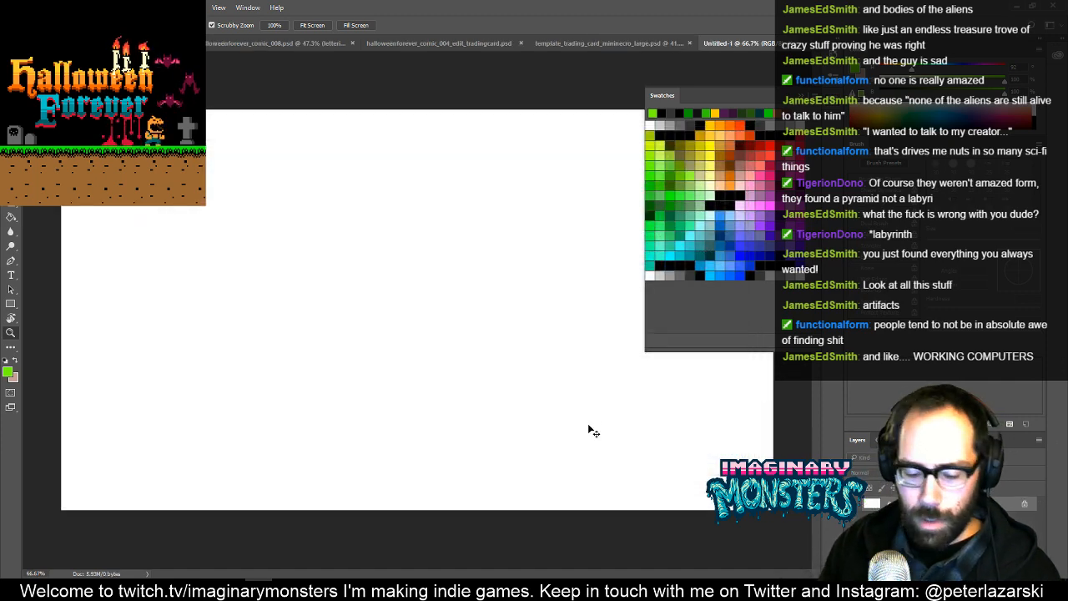
key("ctrl+v")
- In template_trading_card_mininecro_large.psd, clear the selection and undo the recent painting back through the forked green rays beside the zombie head
left_click(582, 40)
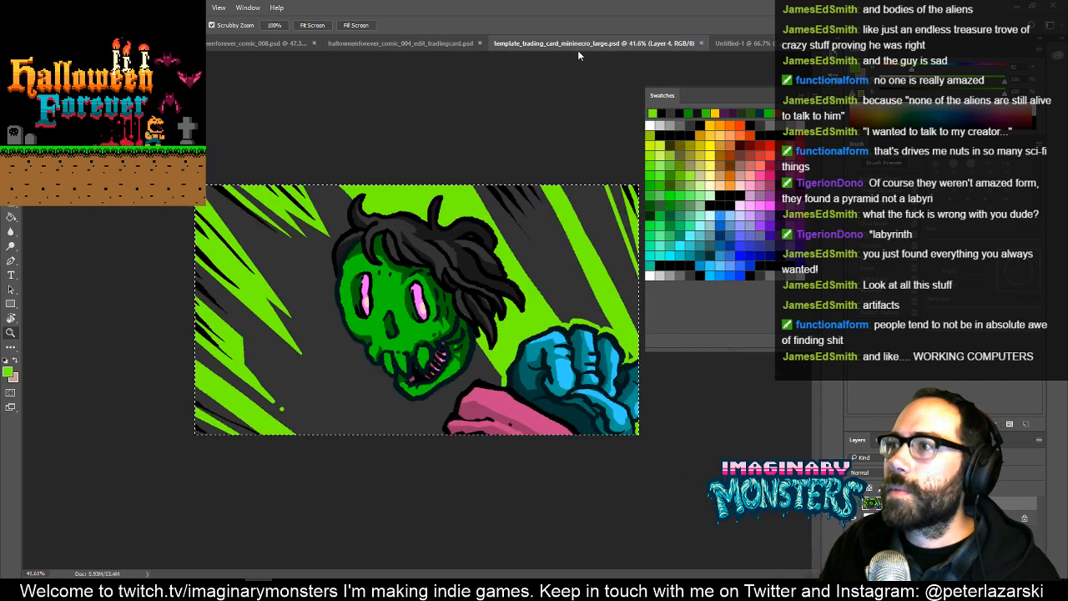
key("ctrl+d")
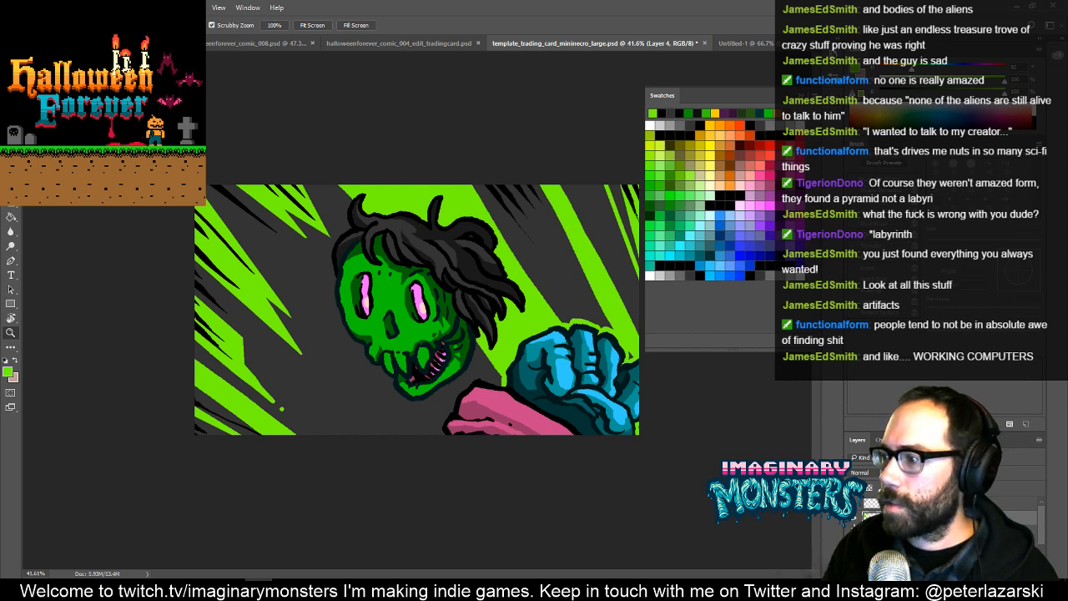
key("ctrl+alt+z")
key("ctrl+alt+z")
key("ctrl+alt+z")
key("ctrl+alt+z")
key("ctrl+alt+z")
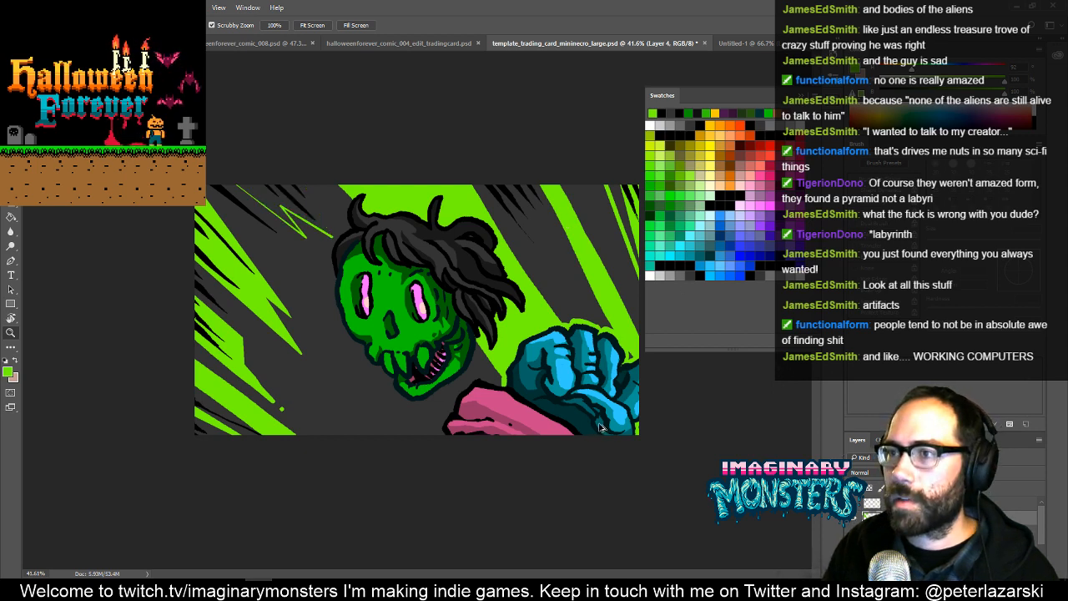
key("ctrl+alt+z")
key("ctrl+alt+z")
key("ctrl+alt+z")
key("ctrl+alt+z")
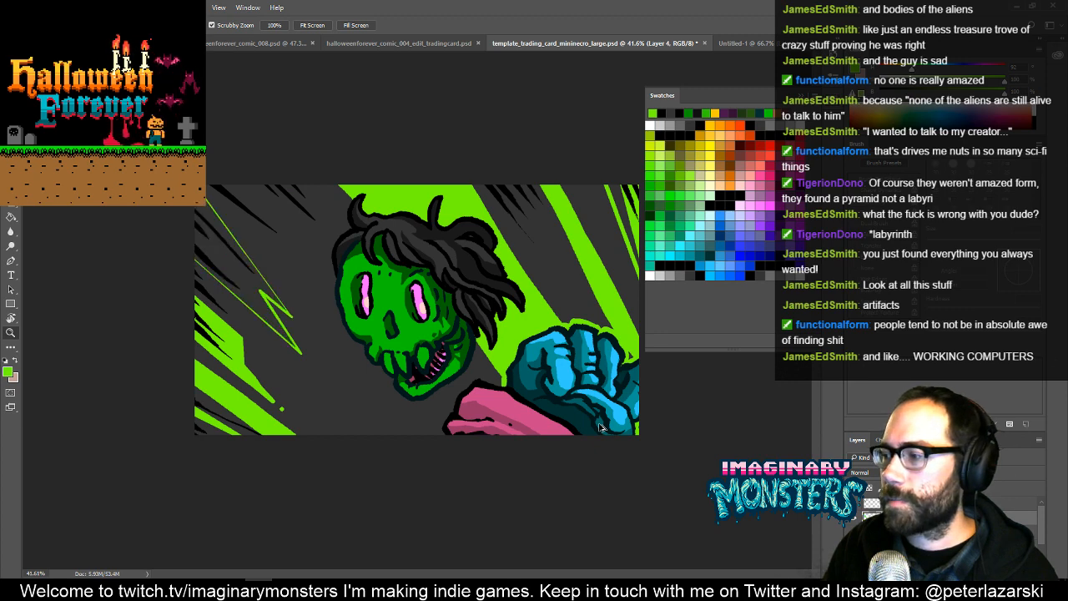
key("ctrl+alt+z")
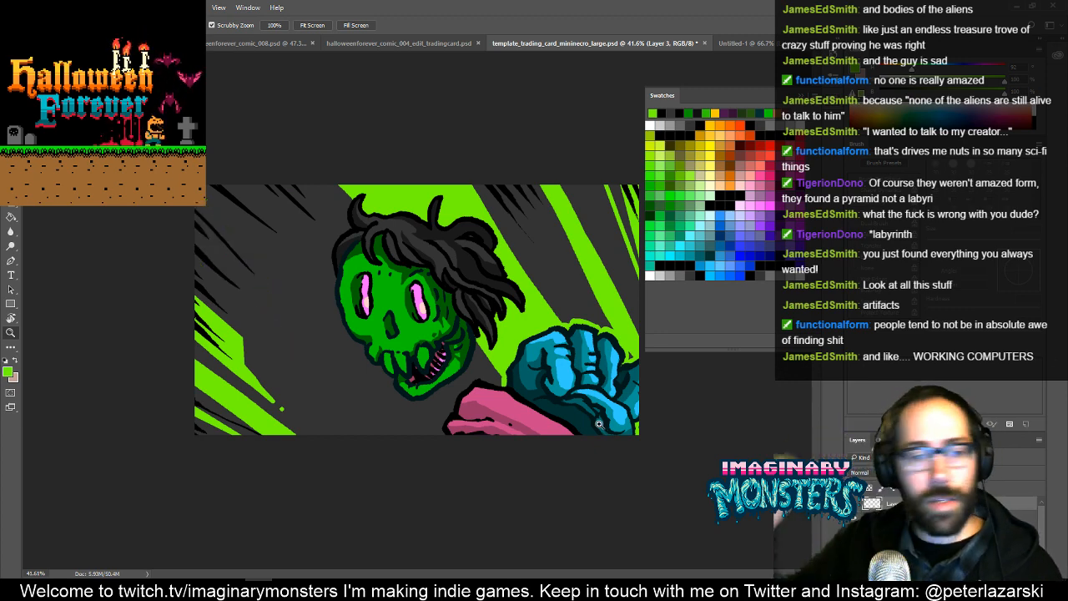
- Copy the hooded skeleton artwork from template_trading_card_mininecro_small.psd into the large card over the zombie's face, and close the small file
left_click(729, 44)
left_click(628, 47)
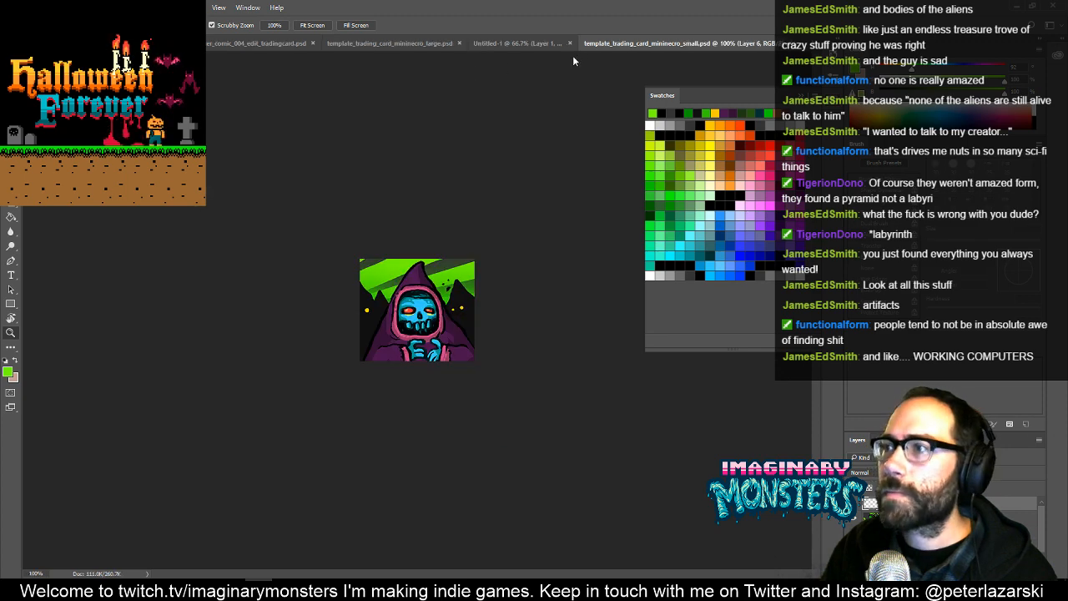
left_click_drag(613, 41, 649, 143)
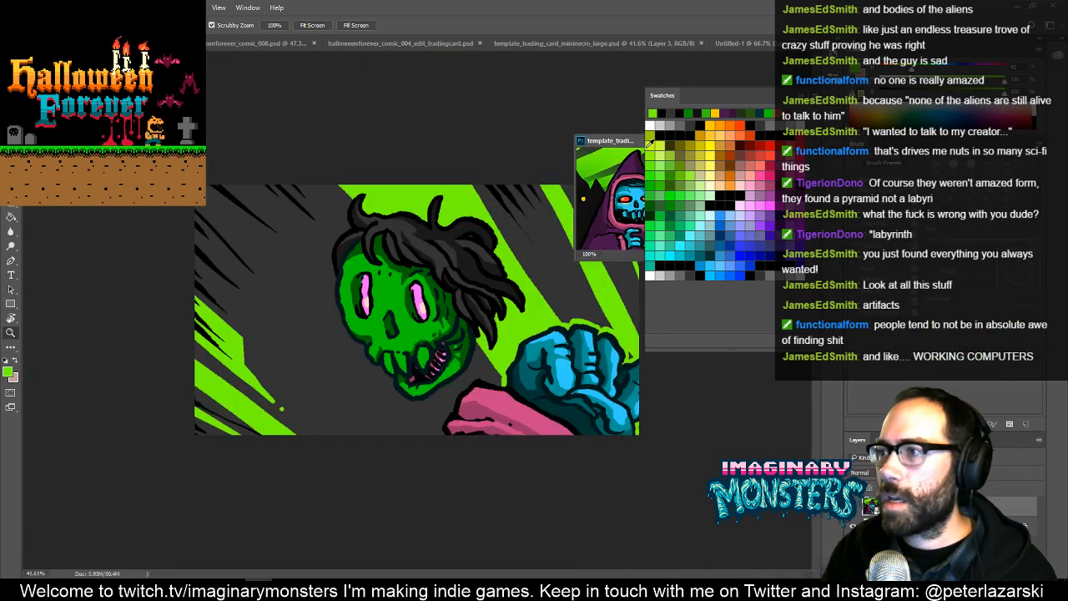
key("v")
left_click_drag(628, 207, 380, 317)
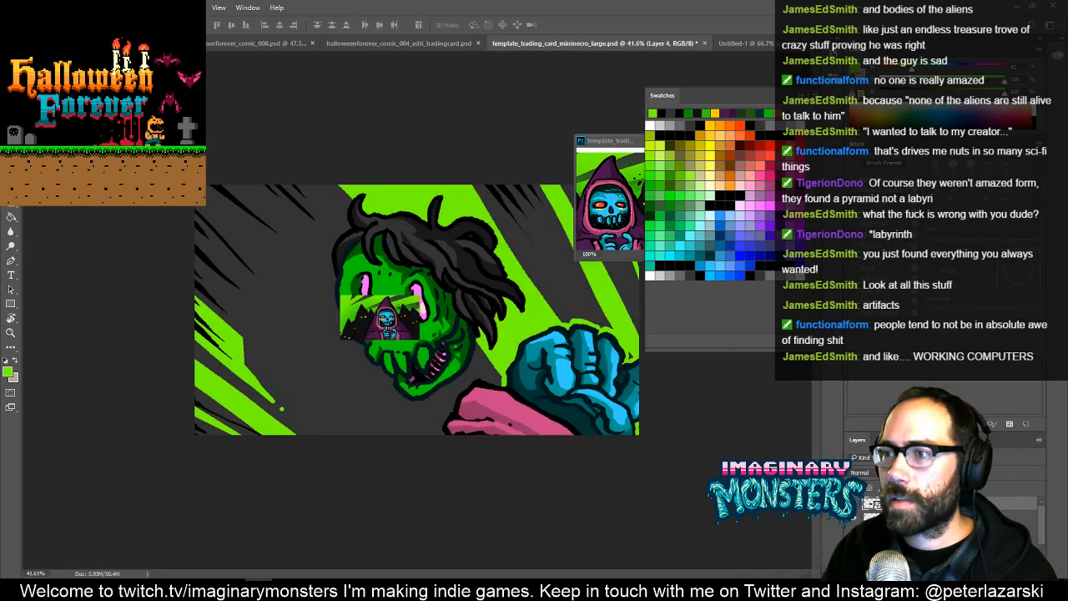
left_click_drag(604, 144, 413, 161)
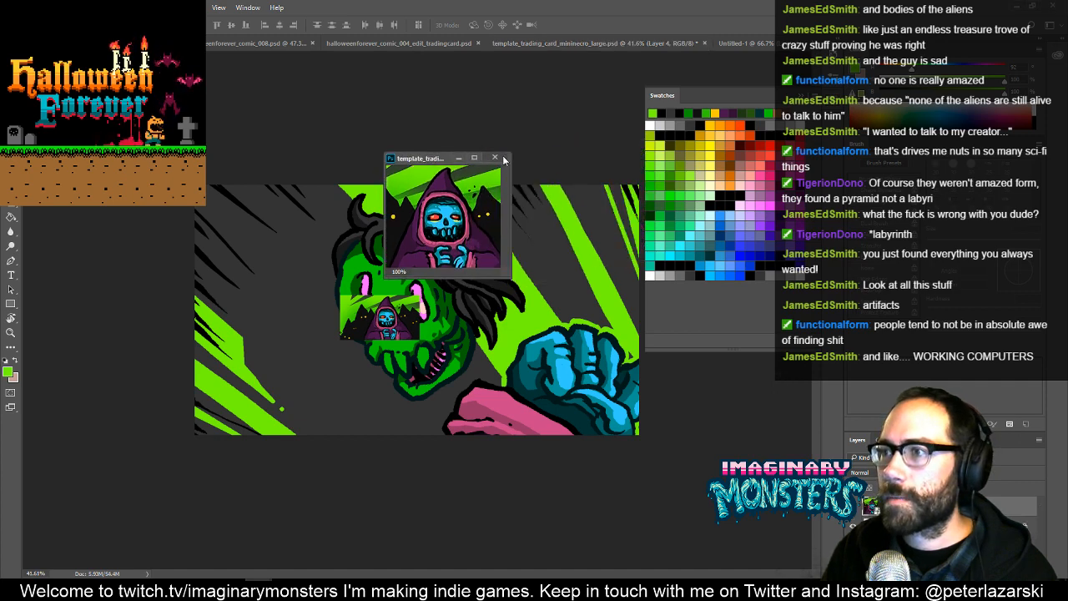
left_click(495, 157)
- Shift the small hooded skeleton artwork slightly up and to the right over the zombie's face on the large card
key("ctrl+Tab")
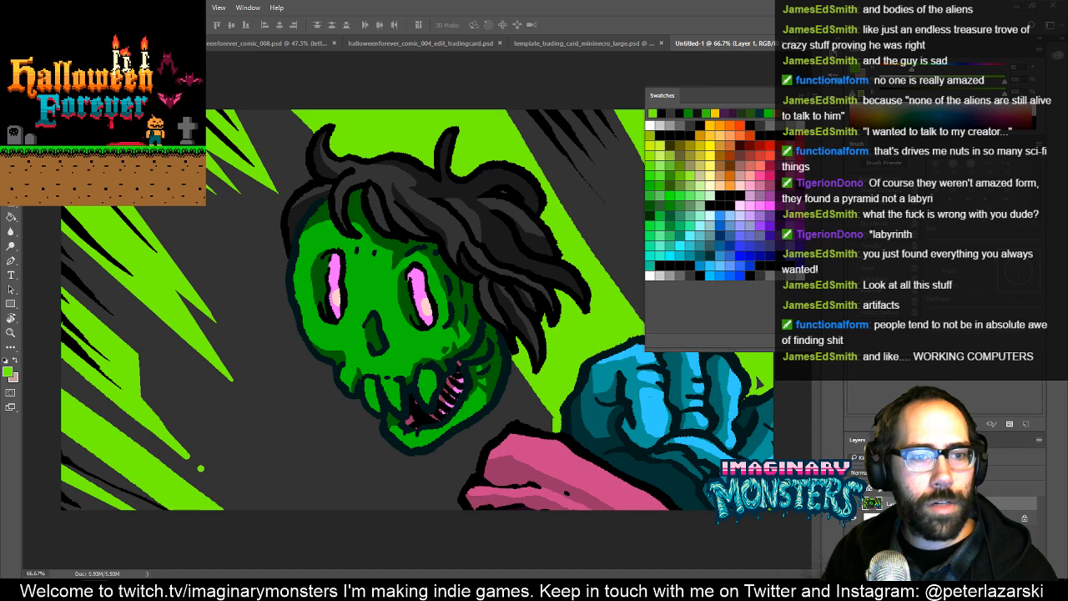
key("ctrl+shift+Tab")
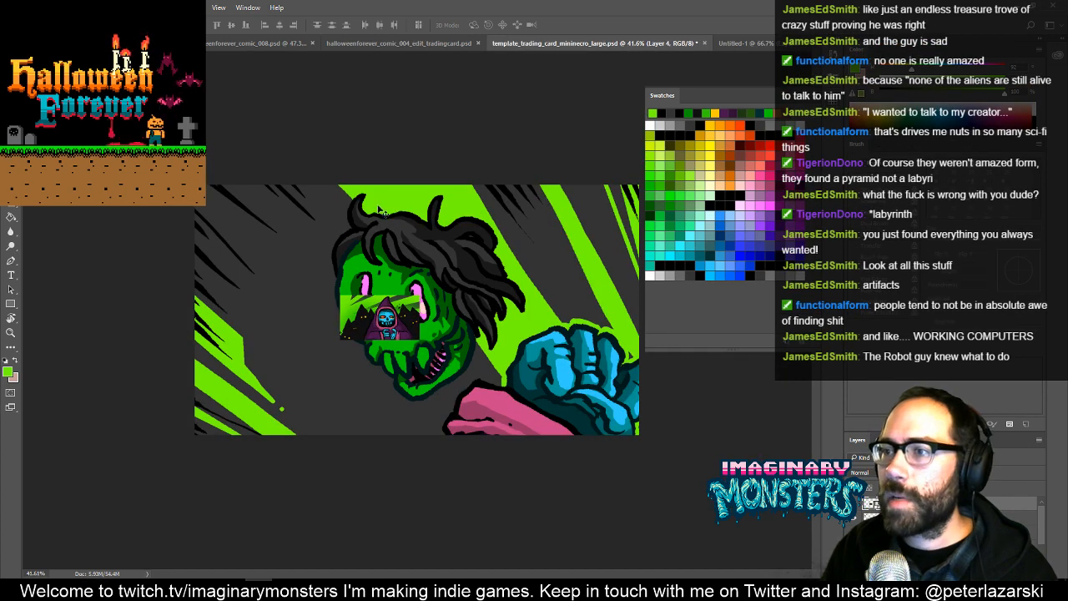
left_click_drag(394, 318, 418, 313)
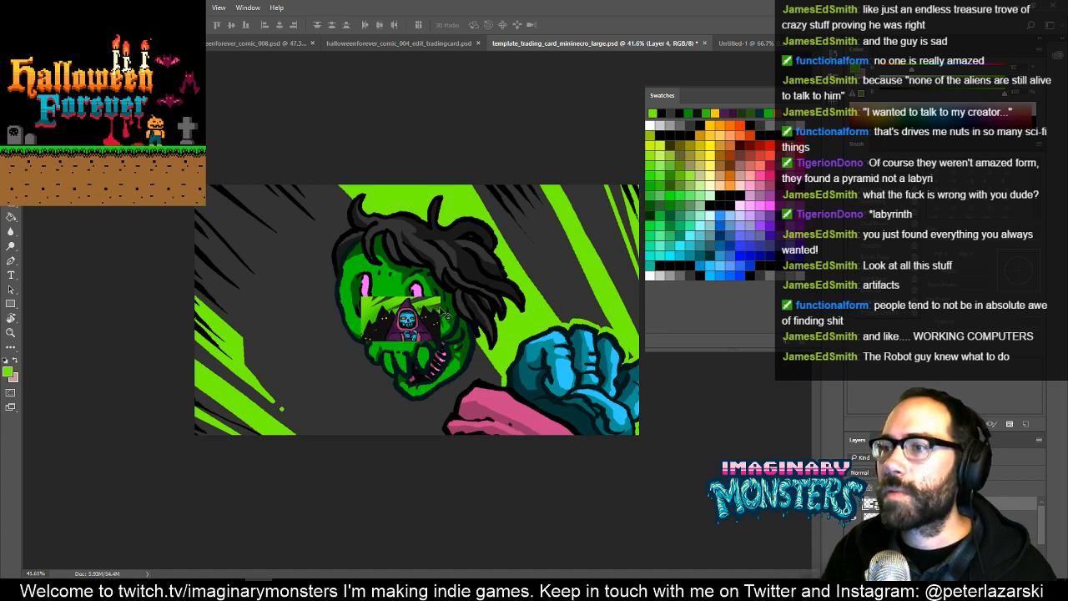
key("ctrl+t")
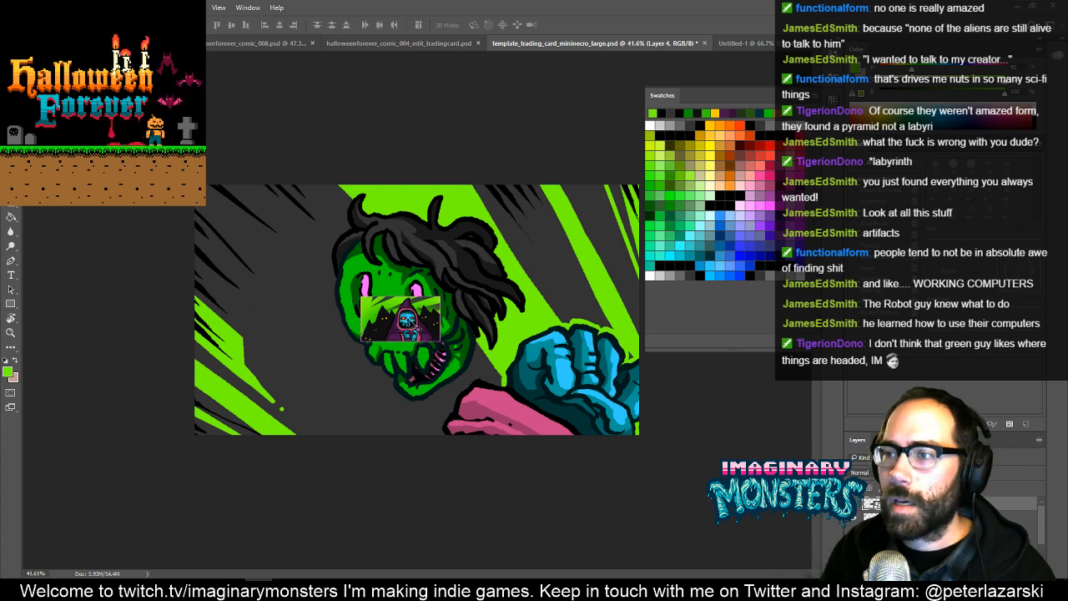
mouse_move(400, 321)
left_mouse_down()
mouse_move(332, 343)
mouse_move(427, 327)
mouse_move(421, 294)
mouse_move(413, 306)
left_mouse_up()
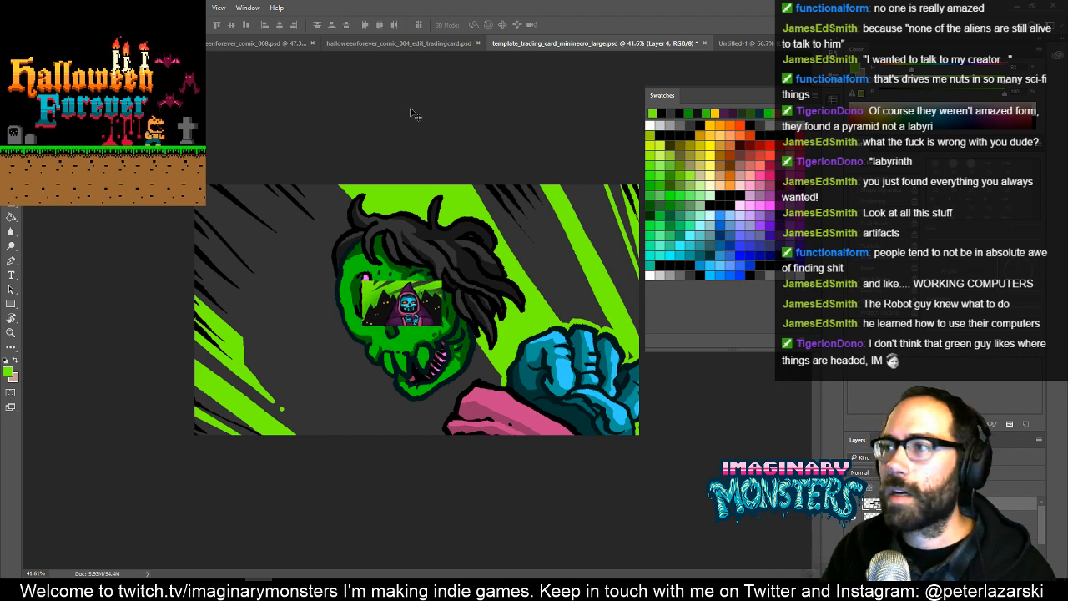
- Close template_trading_card_mininecro_large.psd without saving its changes
key("ctrl+w")
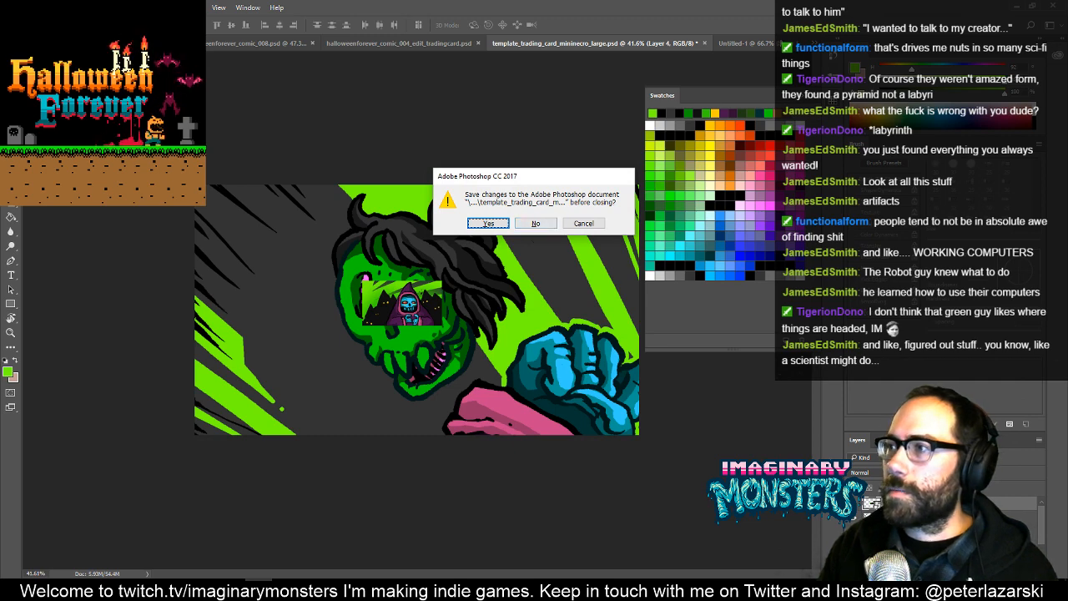
key("Escape")
left_click(755, 44)
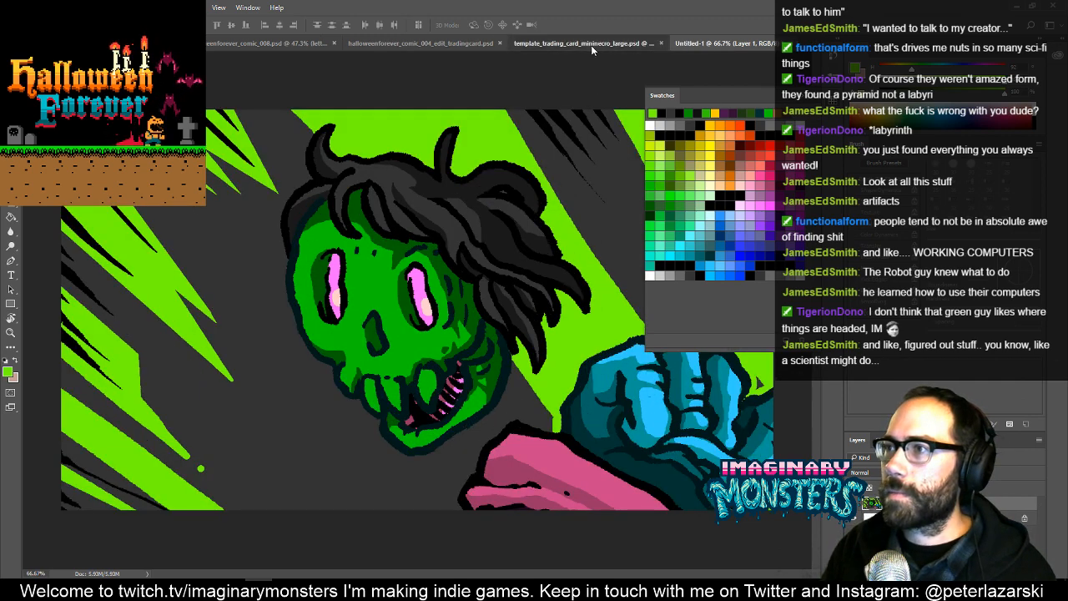
left_click(591, 45)
key("ctrl+w")
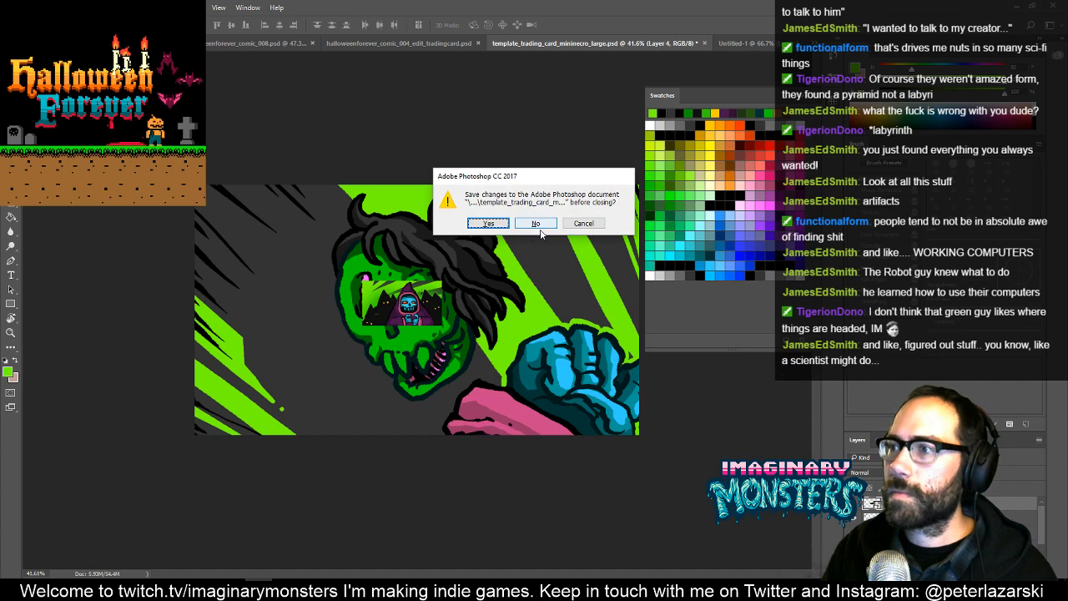
left_click(535, 224)
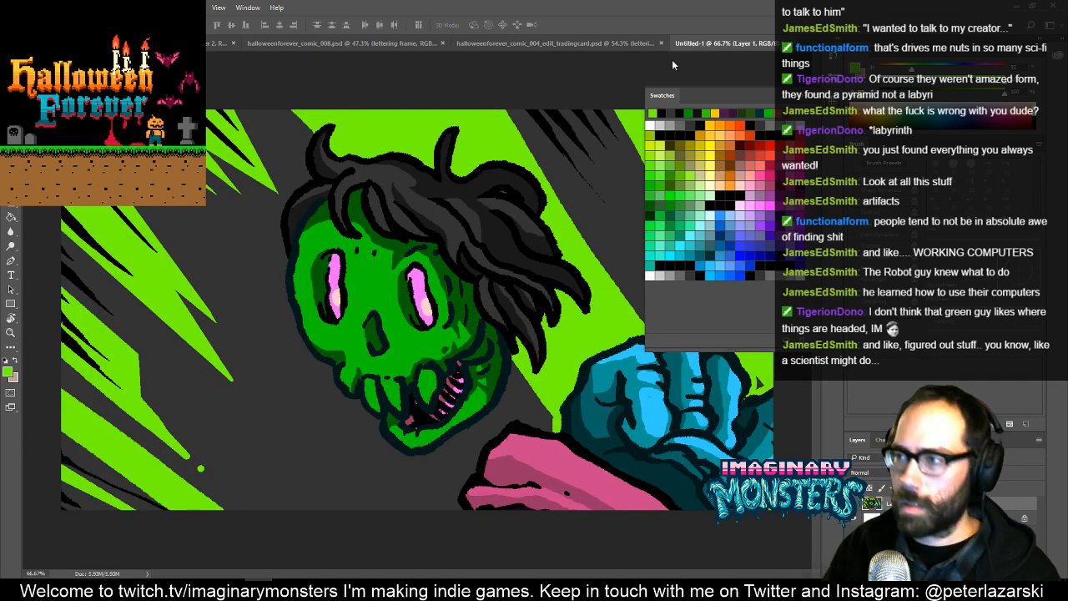
key("ctrl+s")
left_click_drag(353, 14, 408, 59)
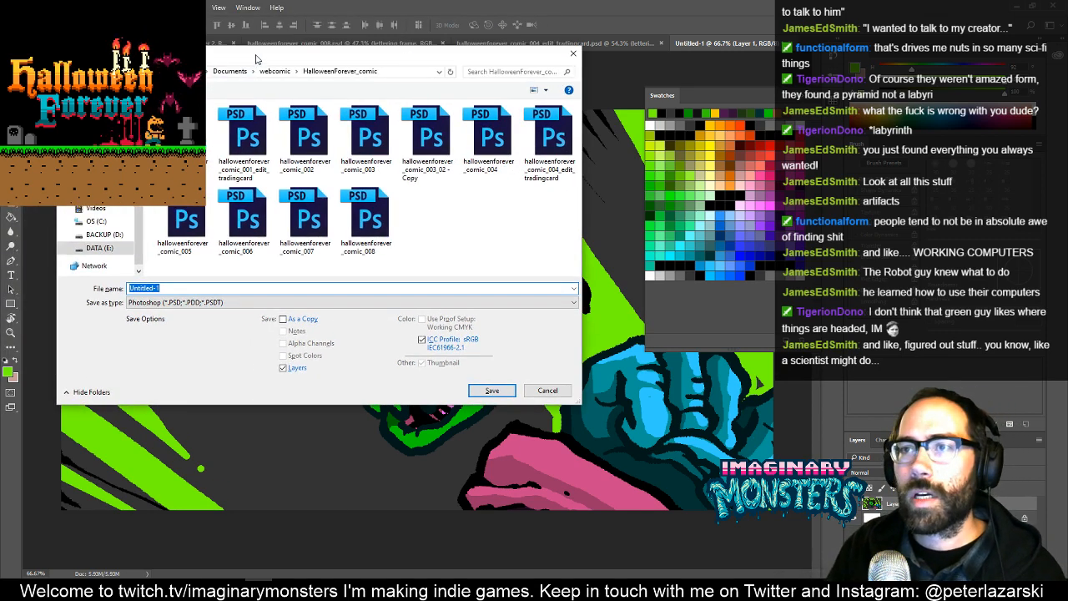
key("Escape")
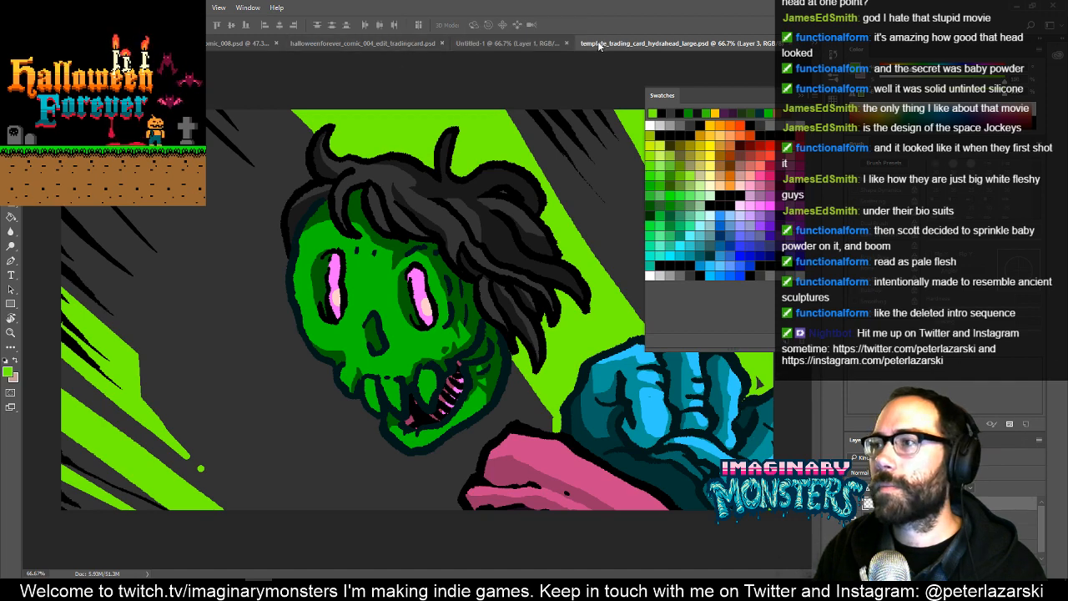
- Copy the entire zombie head artwork from Untitled-1 into template_trading_card_hydrahead_large.psd, then save and close that file
left_click(501, 42)
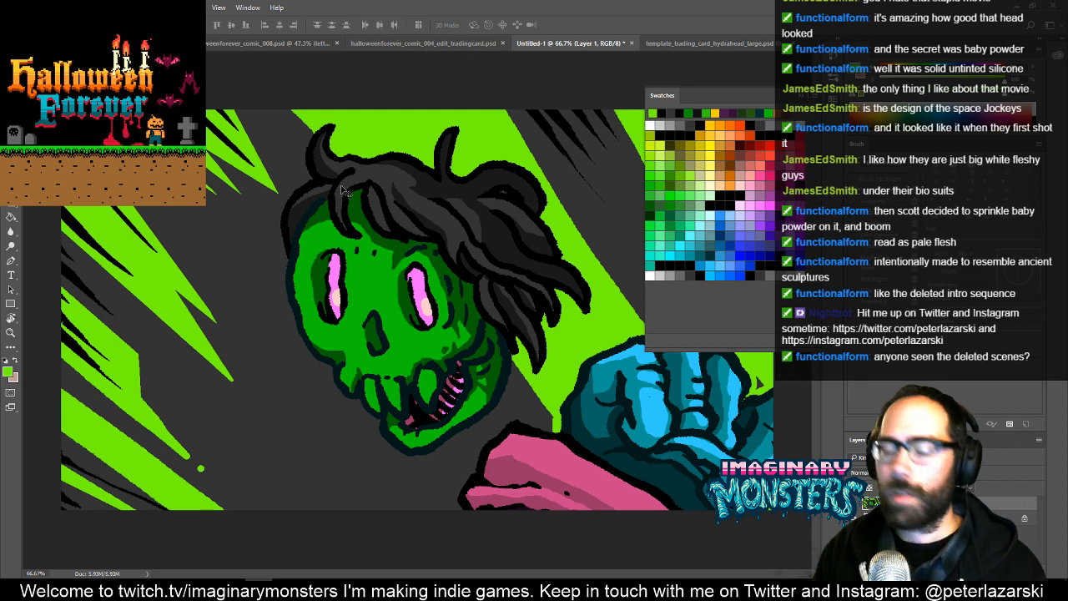
key("ctrl")
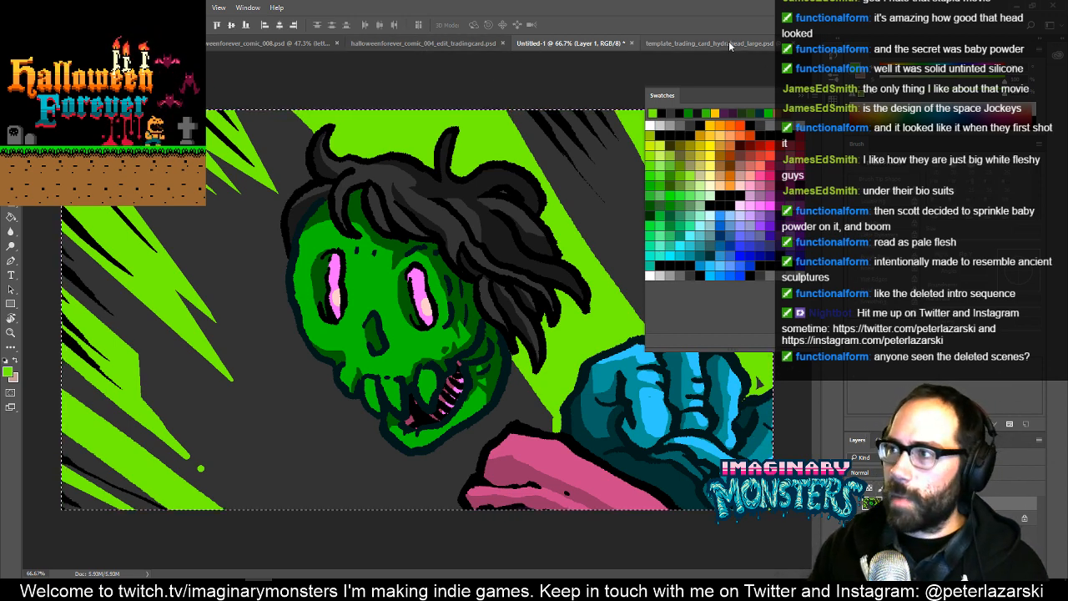
left_click(705, 42)
key("ctrl")
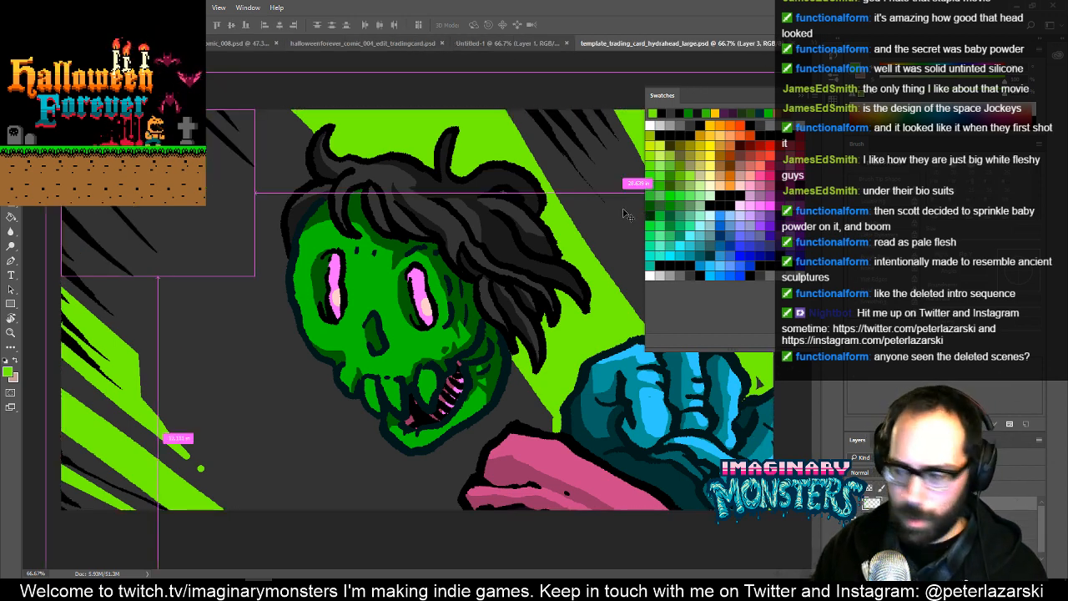
key("ctrl+v")
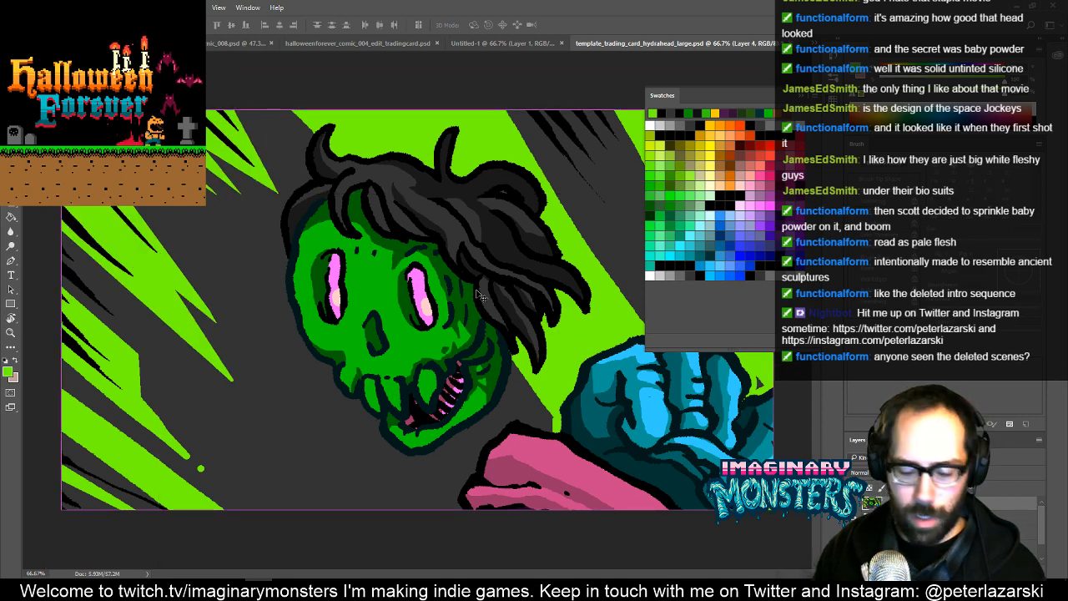
key("ctrl+s")
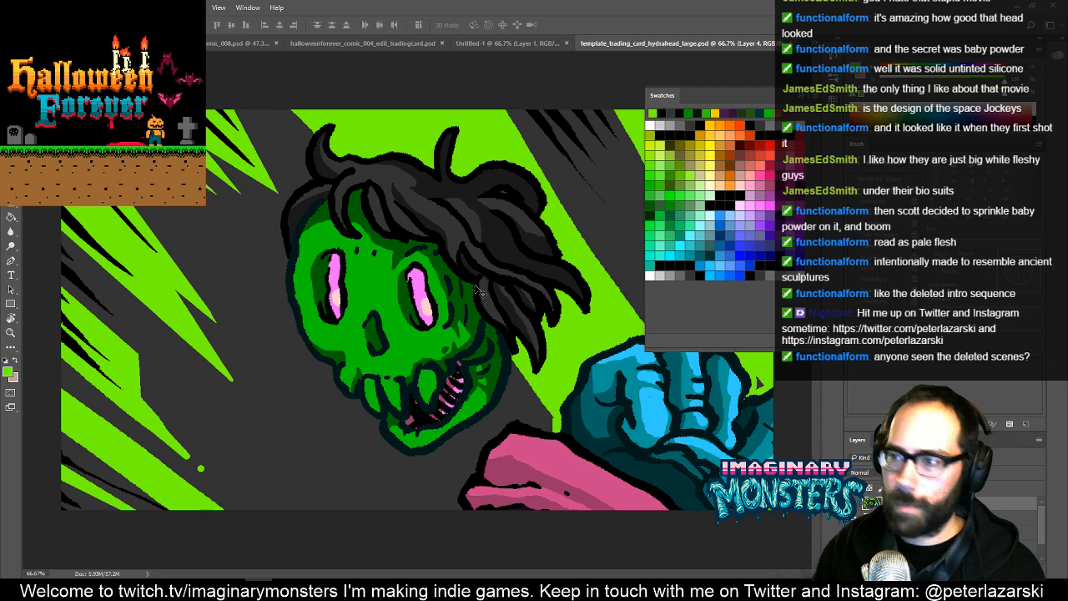
key("ctrl+w")
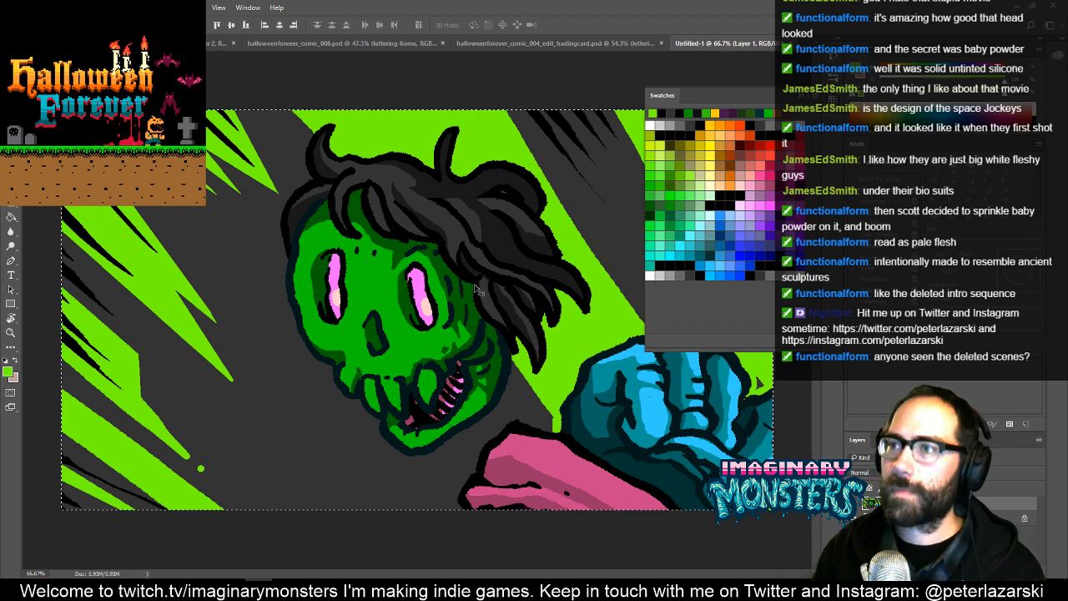
- Clear the selection in halloweenforever_comic_004_edit_tradingcard.psd and switch to template_trading_card_mininecro_large.psd
left_click(550, 44)
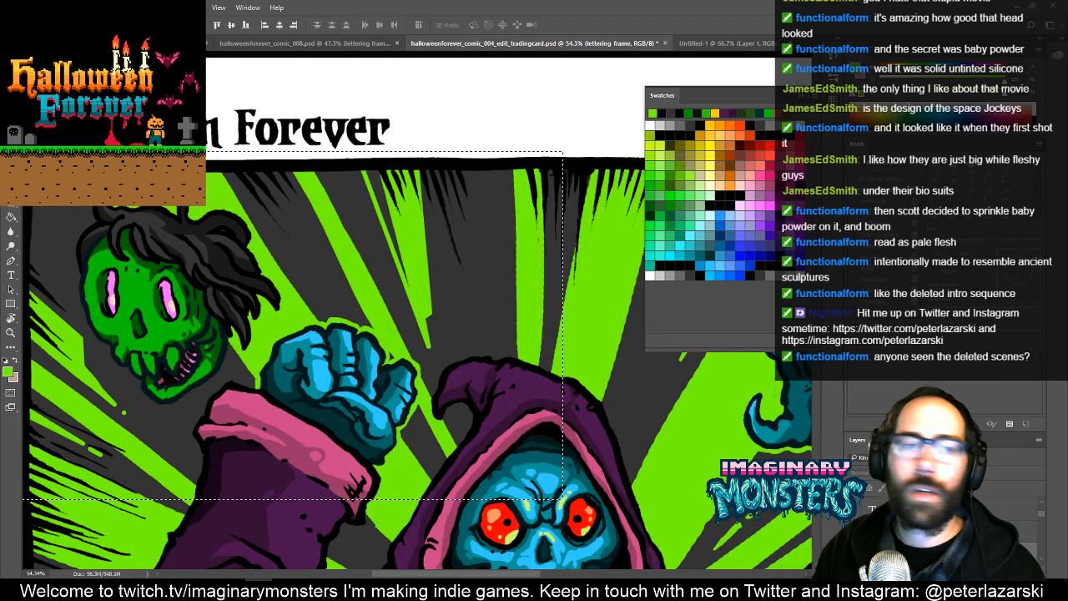
key("ctrl+d")
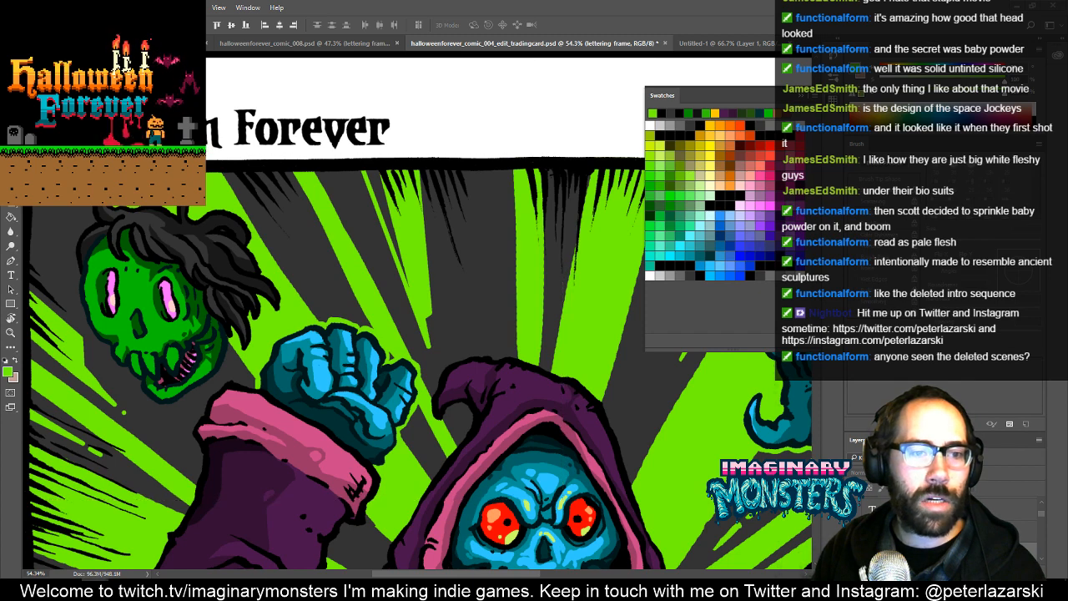
key("ctrl+Tab")
key("ctrl+Tab")
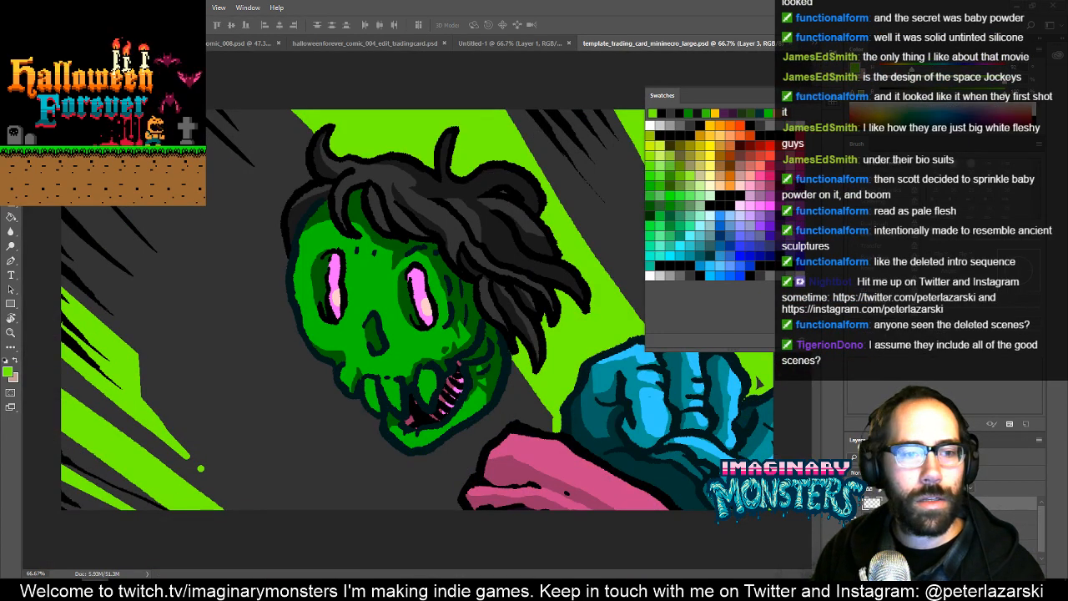
- Copy the hooded skeleton layer from template_trading_card_mininecro_small.psd onto the zombie's face in the large card, and close the small file
key("ctrl+Tab")
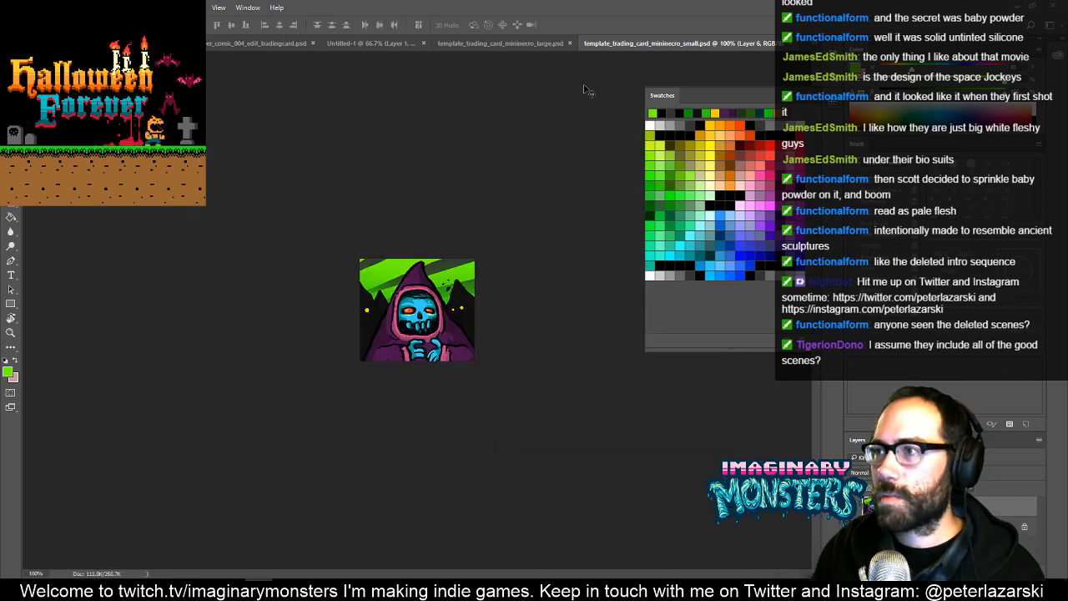
left_click_drag(601, 42, 560, 180)
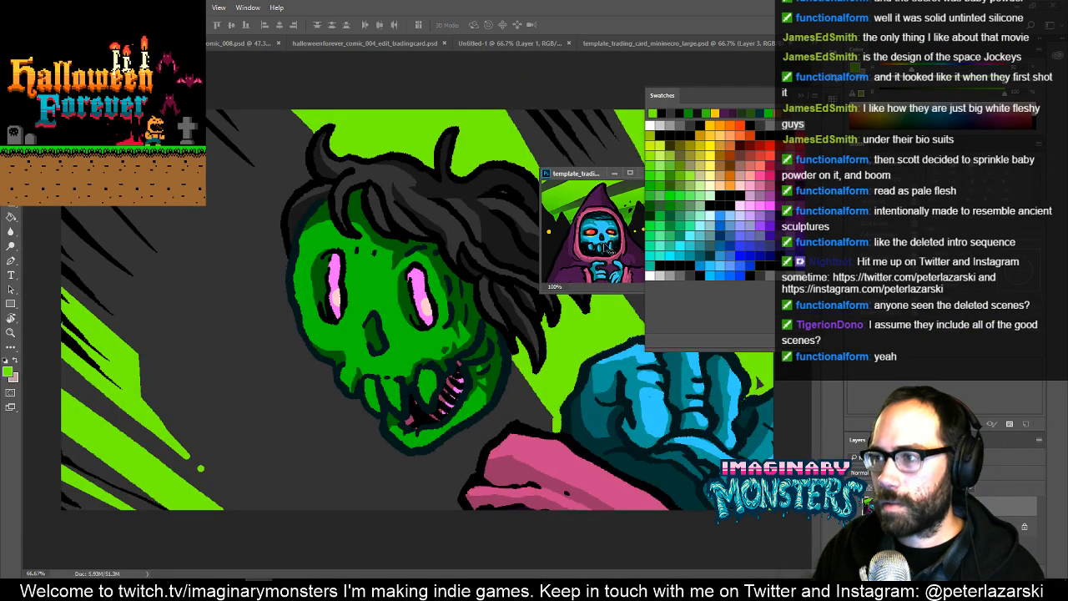
key("c")
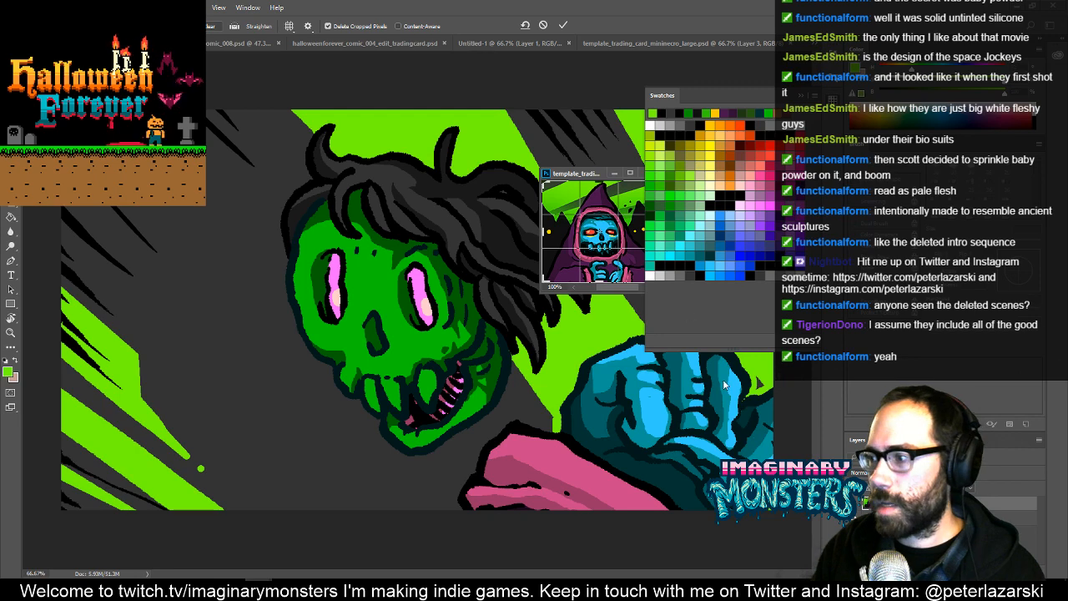
key("Return")
key("v")
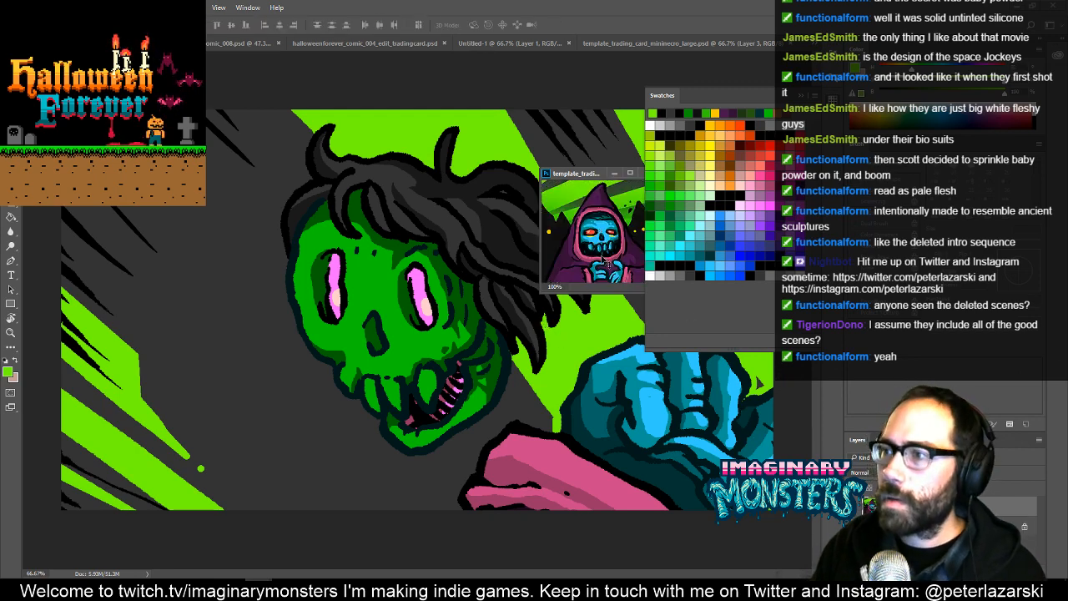
left_click_drag(608, 262, 431, 297)
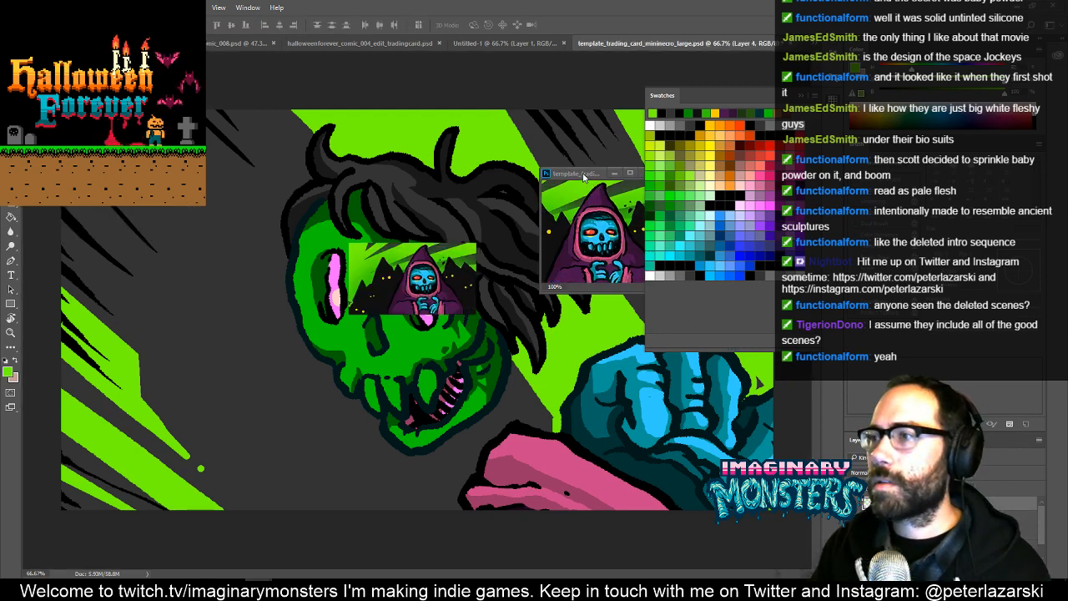
left_click_drag(584, 173, 504, 197)
left_click(579, 197)
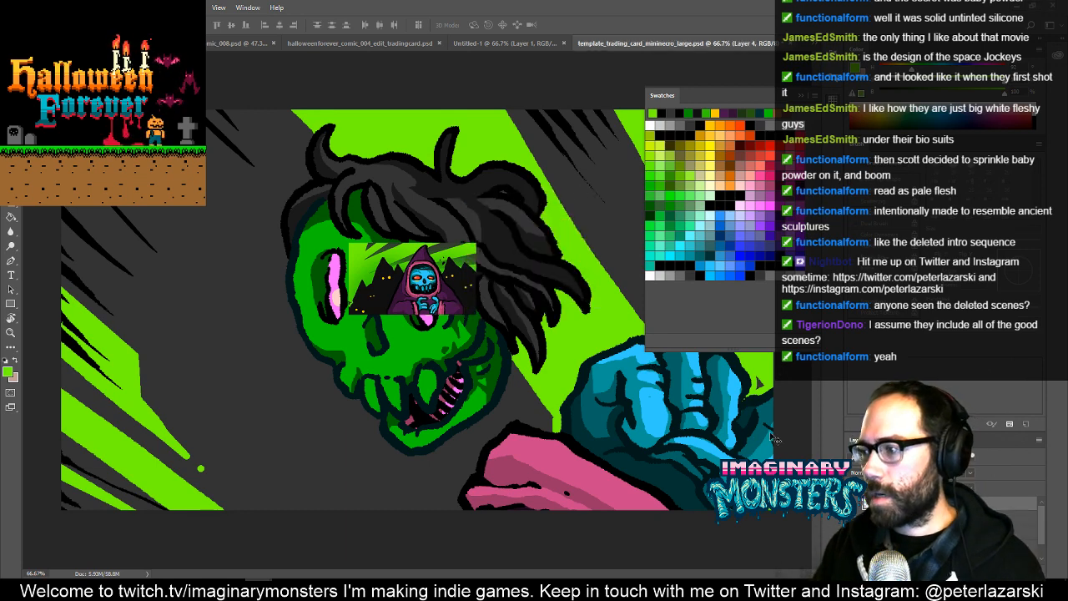
- Scale the copied hooded skeleton artwork to 100% in the large card
key("ctrl")
key("ctrl+t")
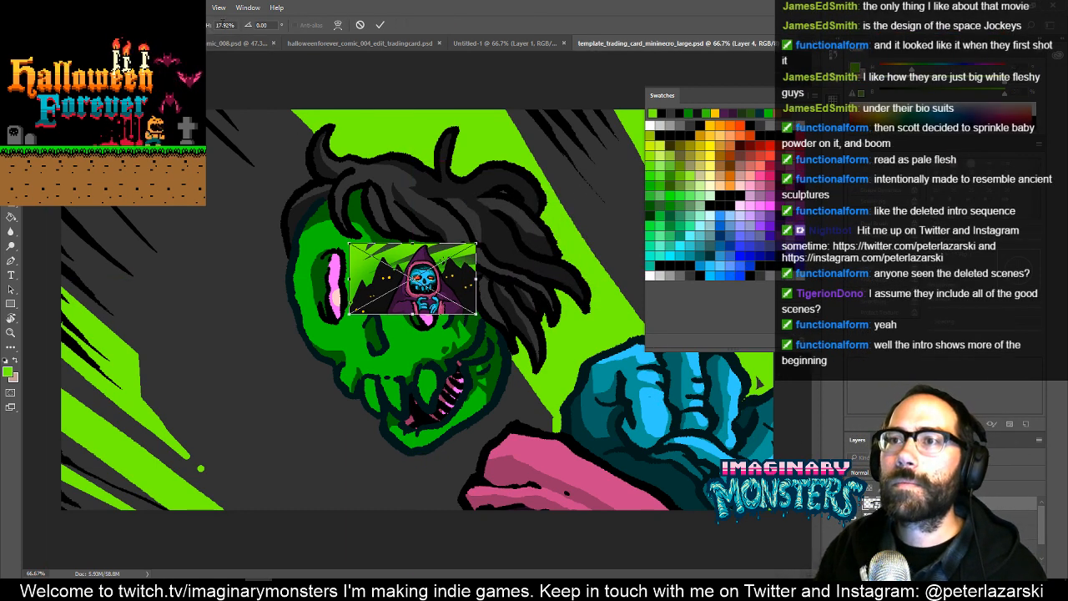
double_click(224, 25)
type("100")
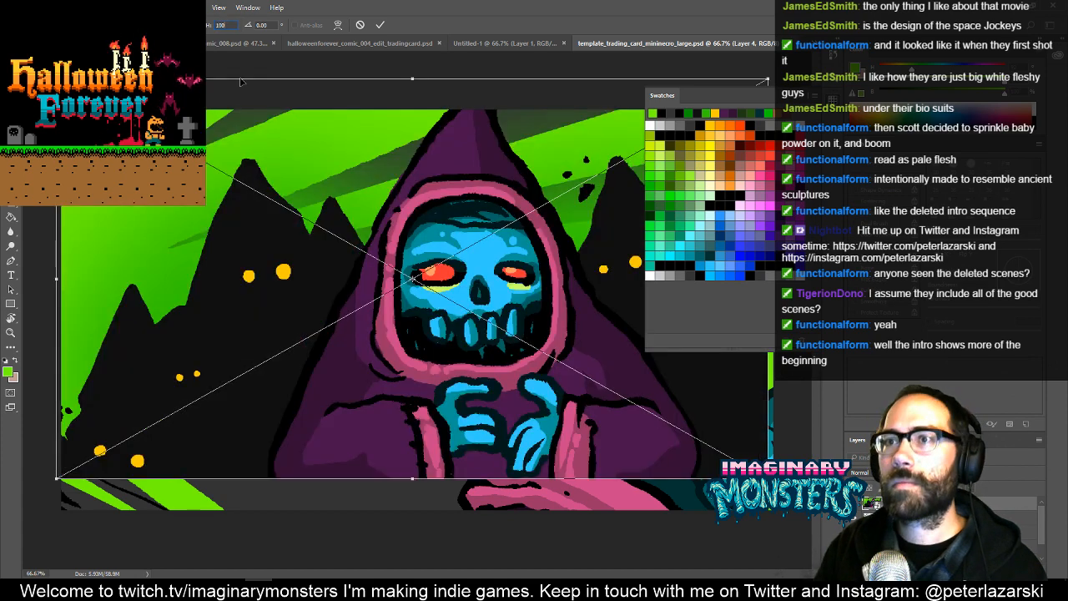
key("Return")
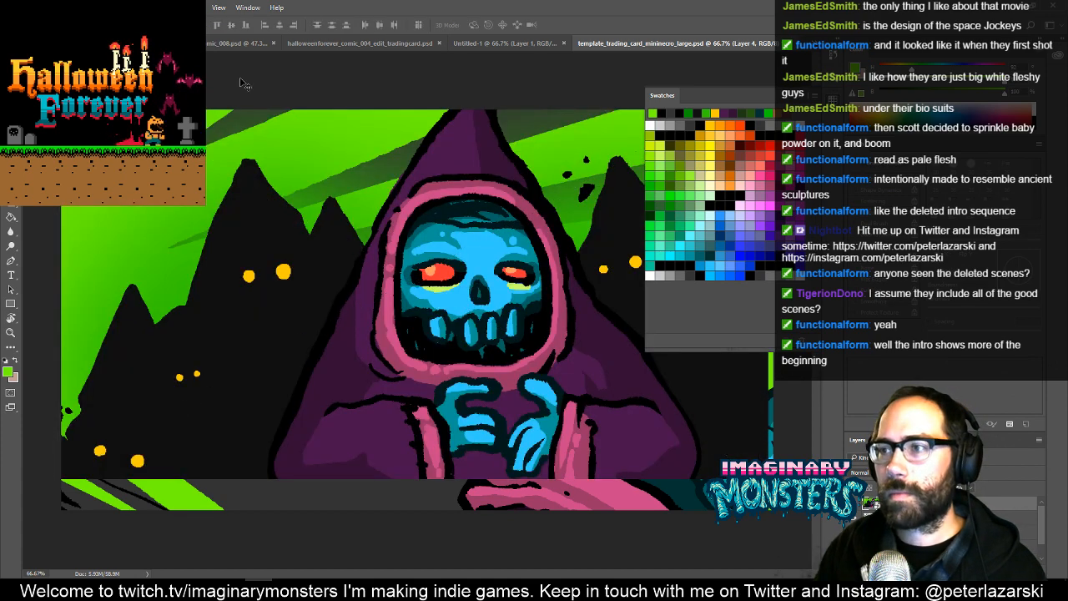
- Move the enlarged hooded skeleton artwork down to cover the strip along the canvas's bottom edge
key("z")
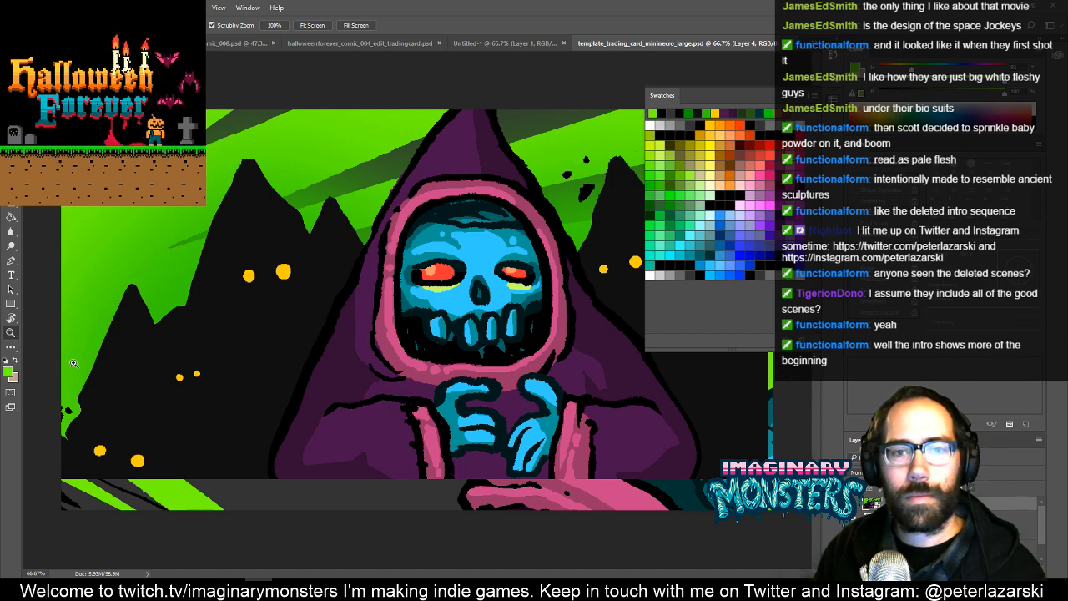
left_click(73, 449)
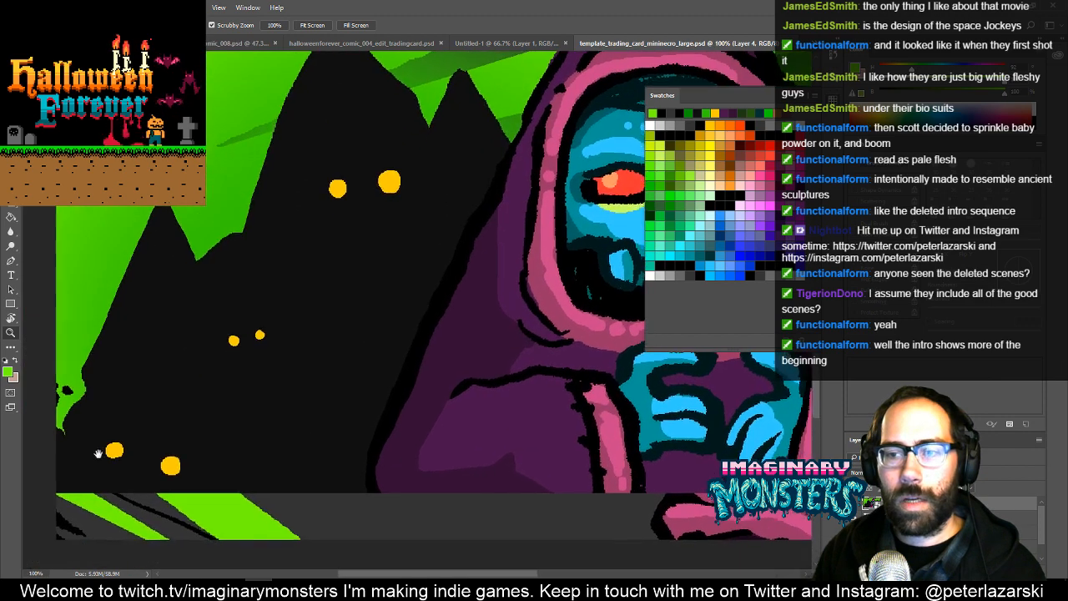
left_click_drag(97, 453, 235, 378)
left_click(307, 332)
left_click(306, 331)
key("v")
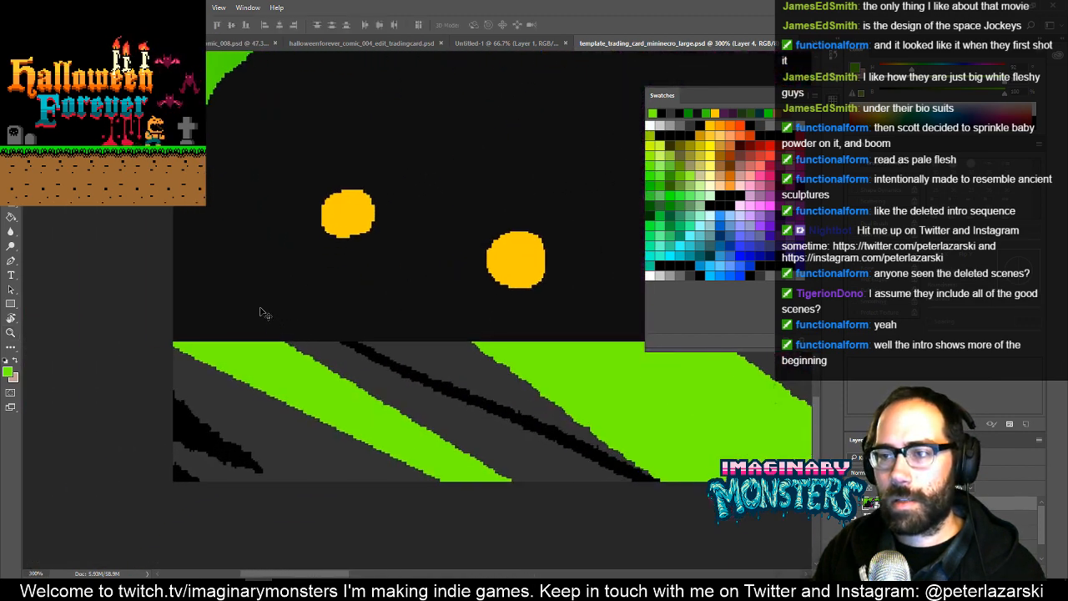
left_click_drag(241, 312, 272, 452)
- Nudge the hooded skeleton artwork left to cover the strip along the canvas's left edge
key("z")
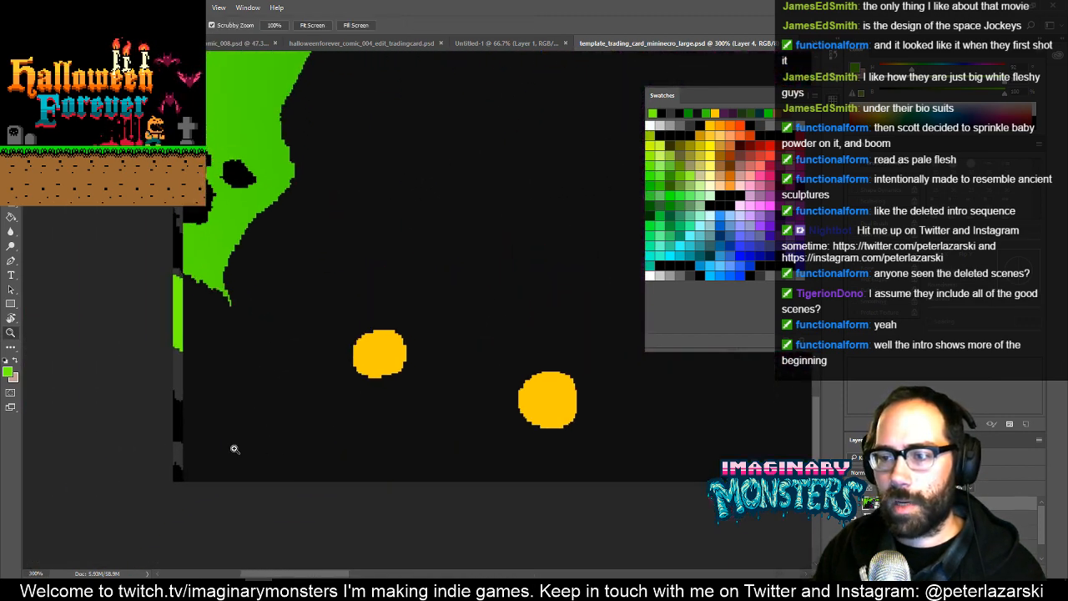
left_click_drag(202, 454, 276, 367)
key("v")
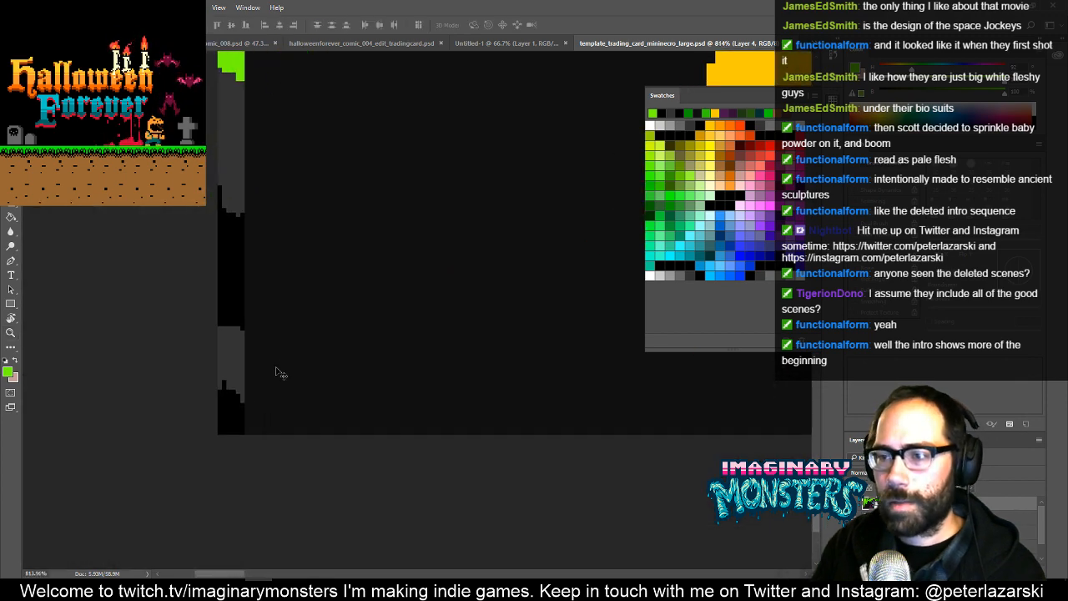
key("Left")
key("Left")
key("Left")
key("Left")
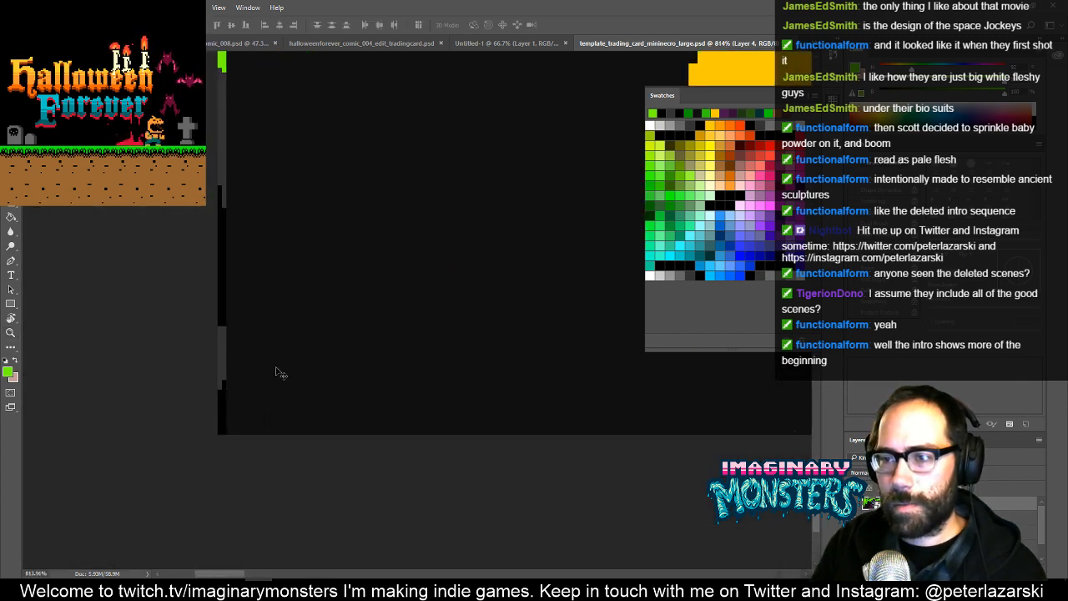
- Inspect the mininecro card's edges and overall composition, both close up and as a whole
key("ctrl+minus")
key("ctrl+minus")
key("ctrl+minus")
key("ctrl+minus")
key("ctrl+minus")
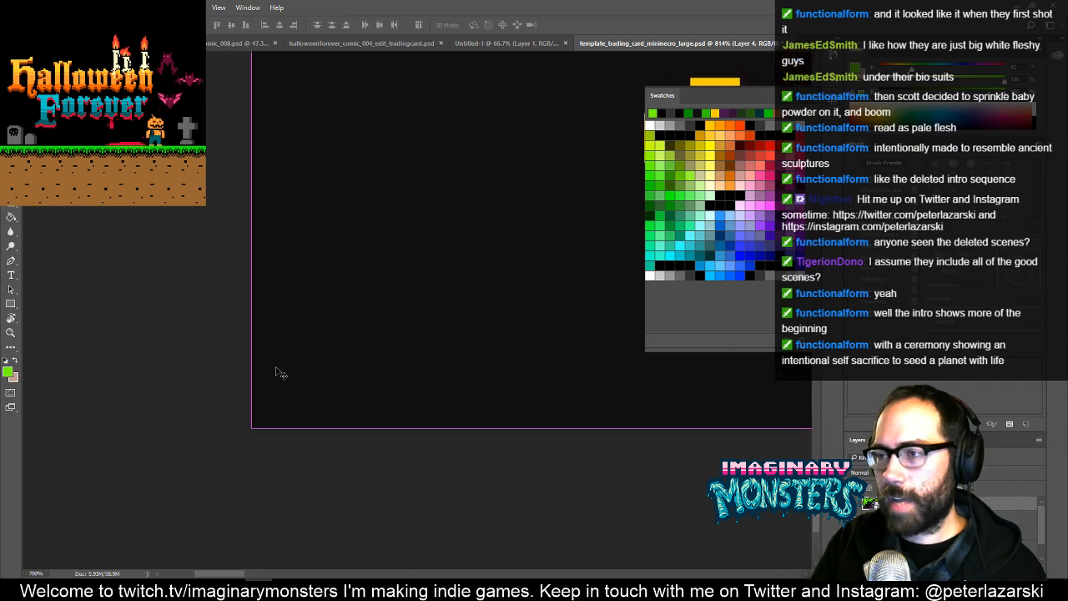
key("ctrl+minus")
key("ctrl+minus")
key("ctrl+minus")
key("ctrl+minus")
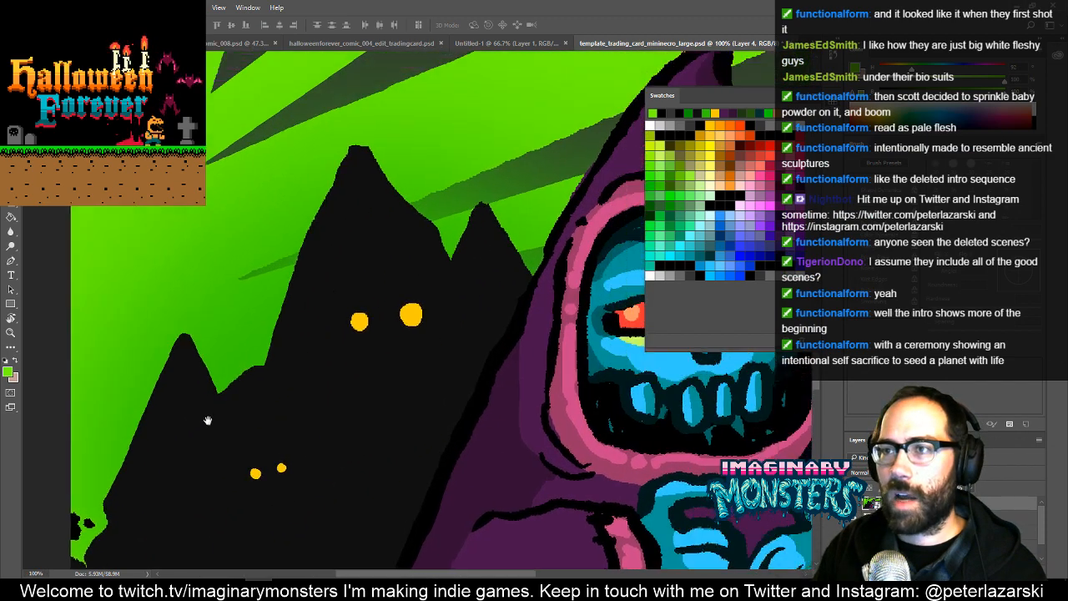
left_click_drag(207, 421, 186, 510)
left_click_drag(370, 376, 147, 327)
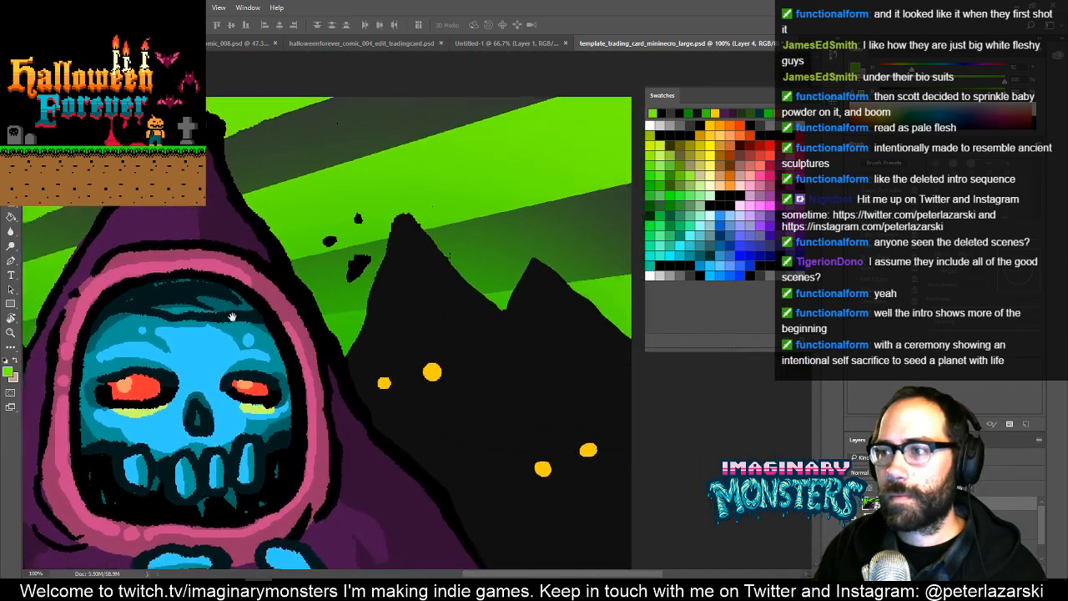
left_click_drag(302, 303, 294, 254)
key("z")
left_click_drag(417, 262, 357, 259)
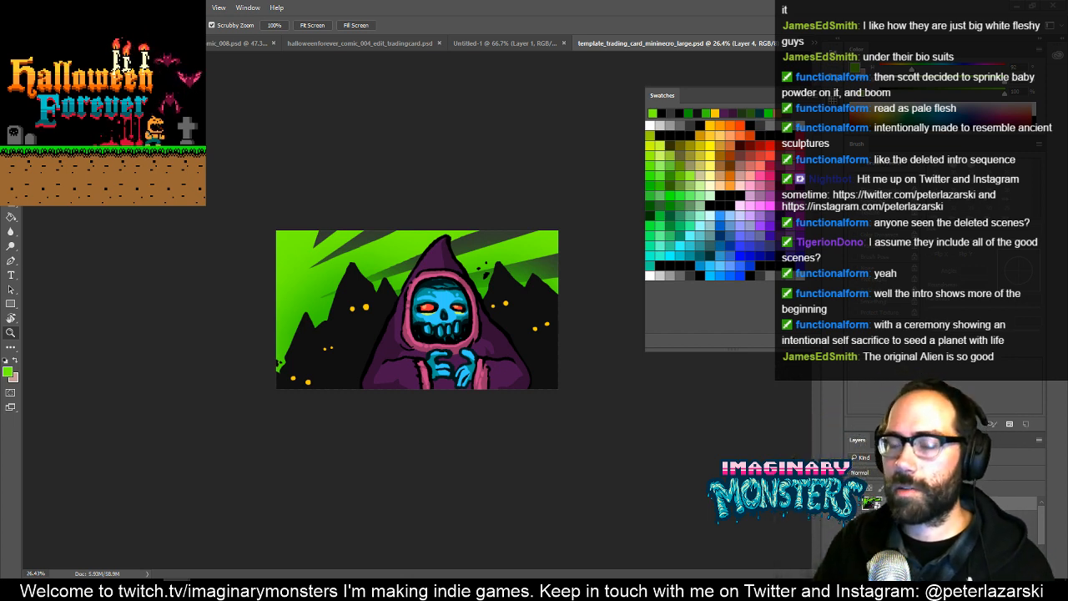
key("v")
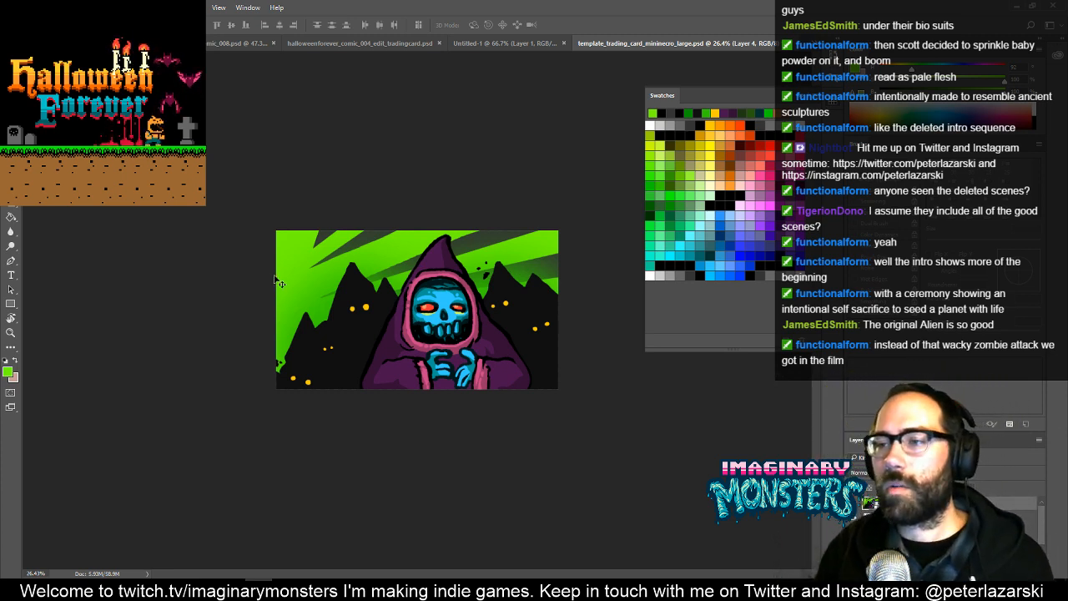
key("ctrl+space")
left_click(460, 252)
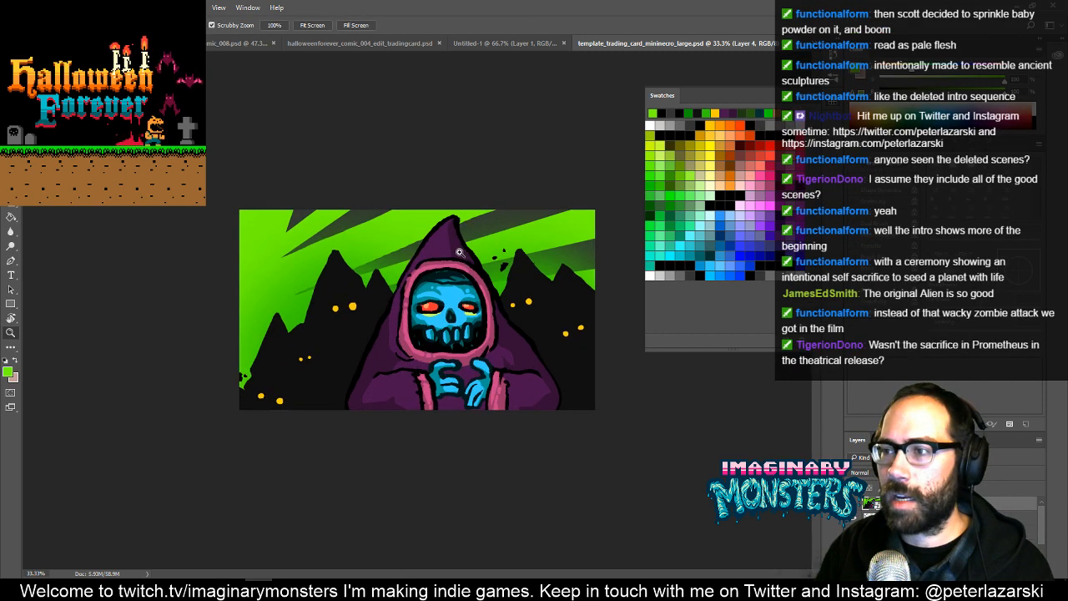
left_click(460, 252)
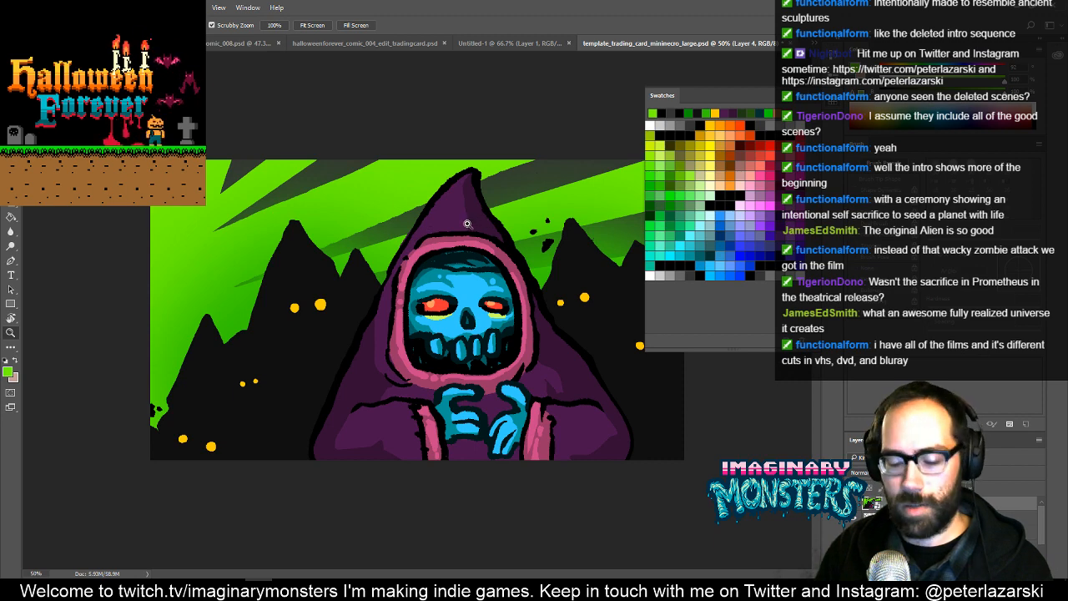
- Preview the card in the different screen modes and save template_trading_card_mininecro_large.psd
key("f")
key("f")
key("f")
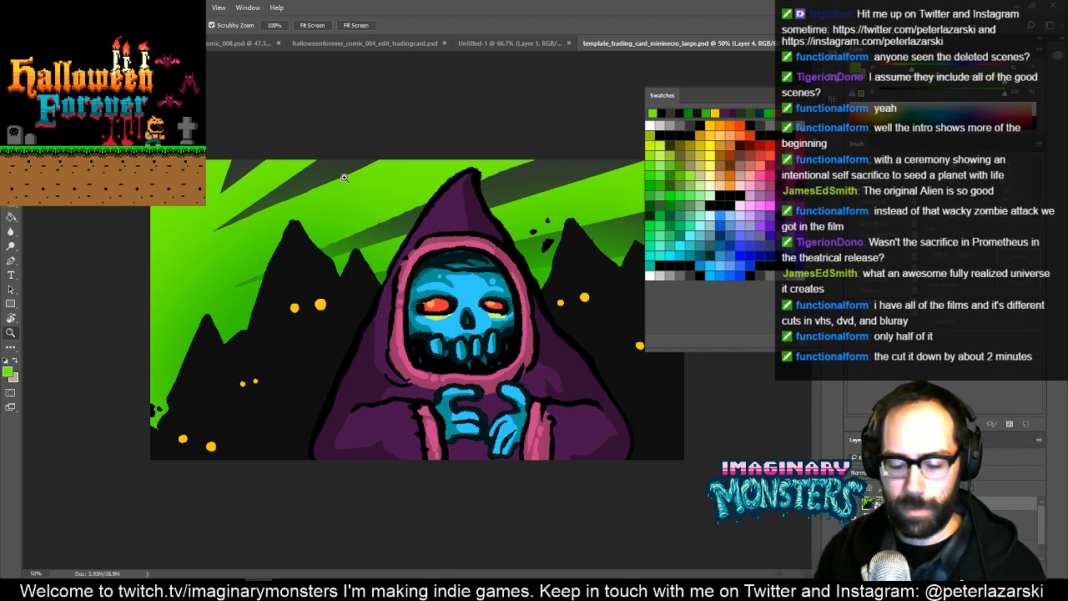
key("f")
key("f")
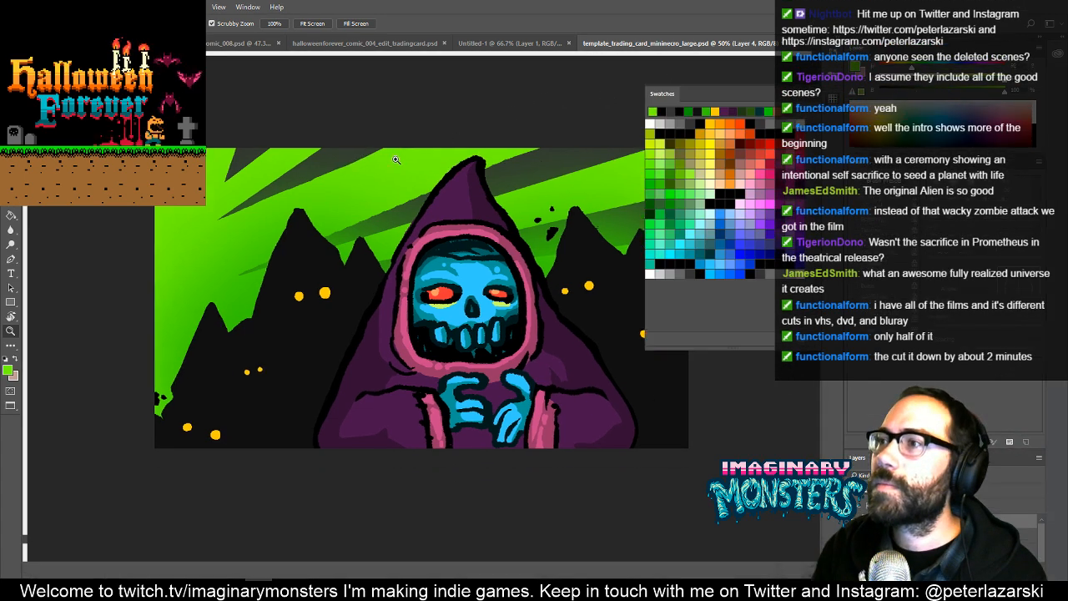
key("f")
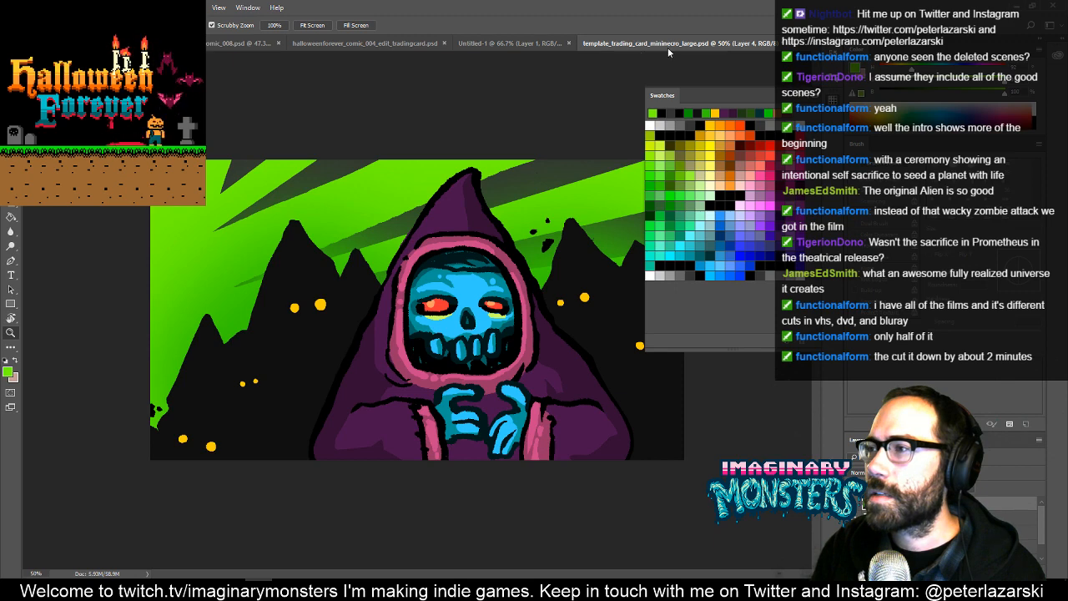
key("ctrl+s")
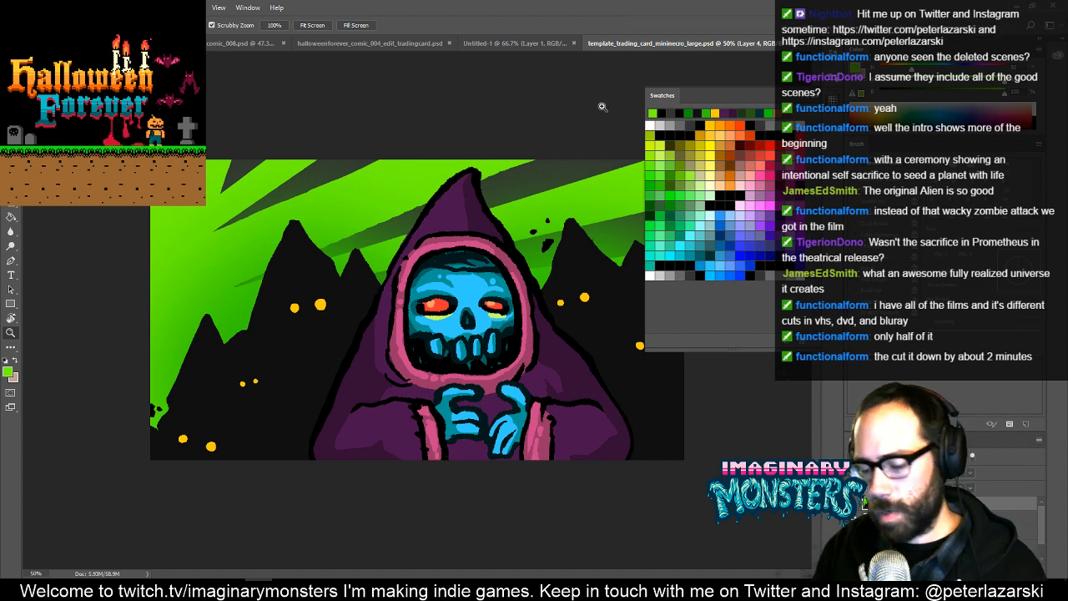
key("m")
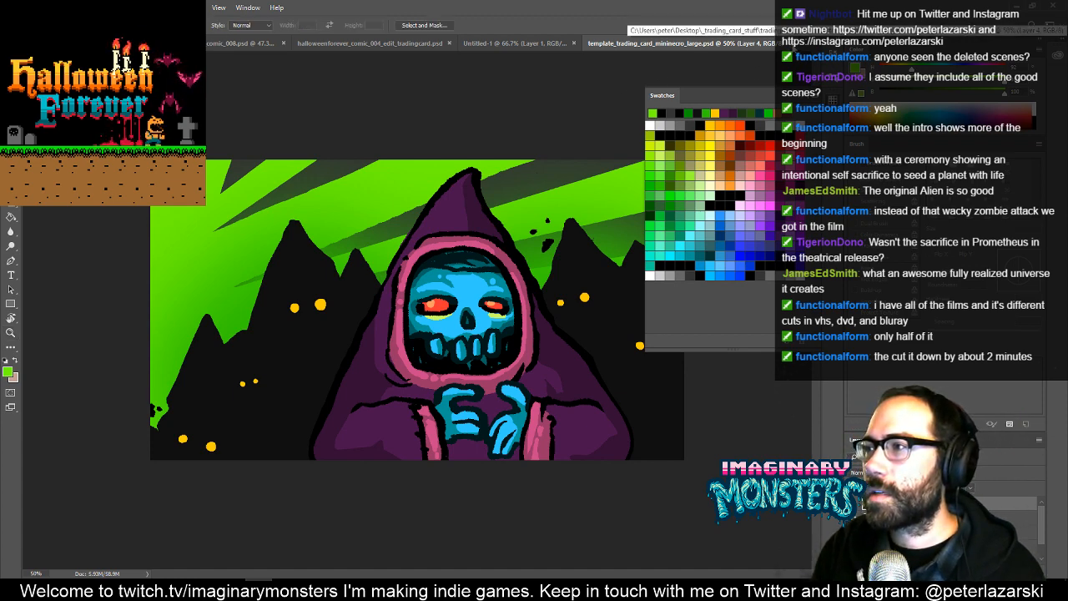
- Switch to halloweenforever_comic_004_edit_tradingcard.psd, save it and close it
left_click(370, 42)
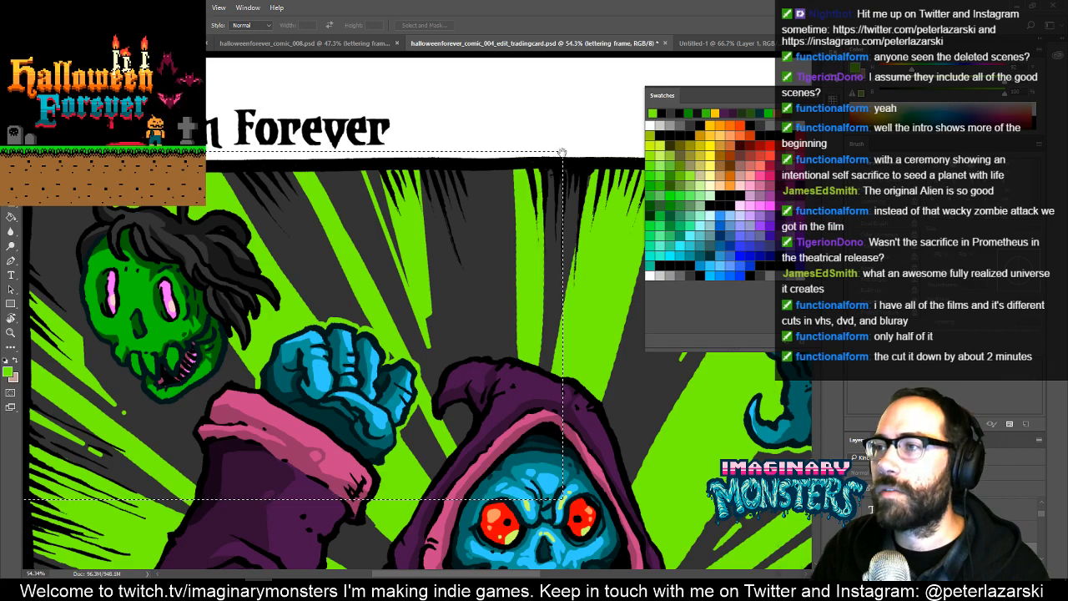
left_click_drag(538, 317, 406, 244)
key("z")
left_click_drag(466, 262, 432, 217)
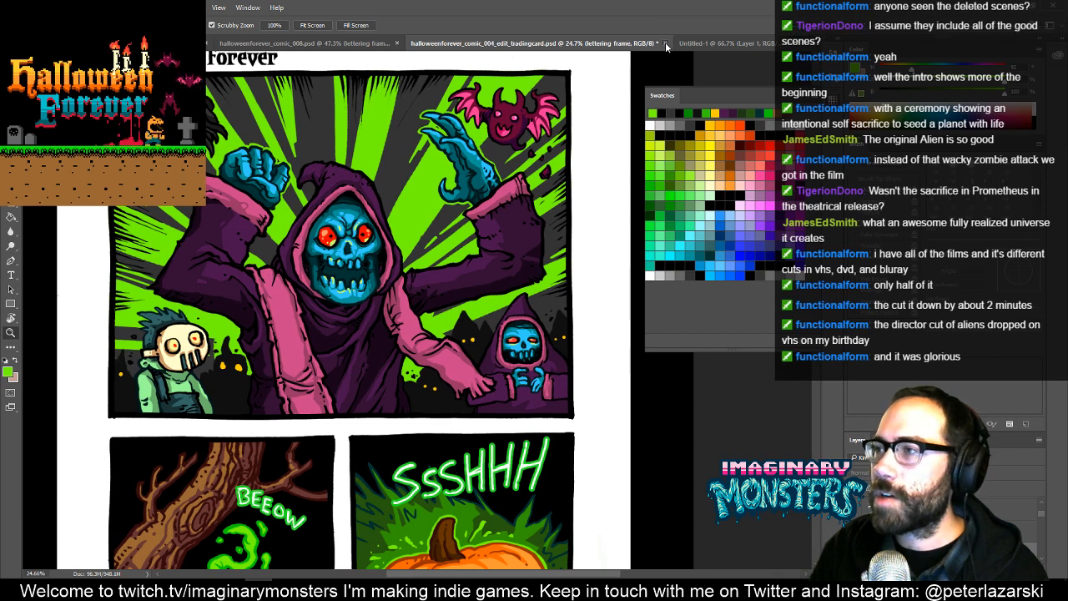
key("ctrl+s")
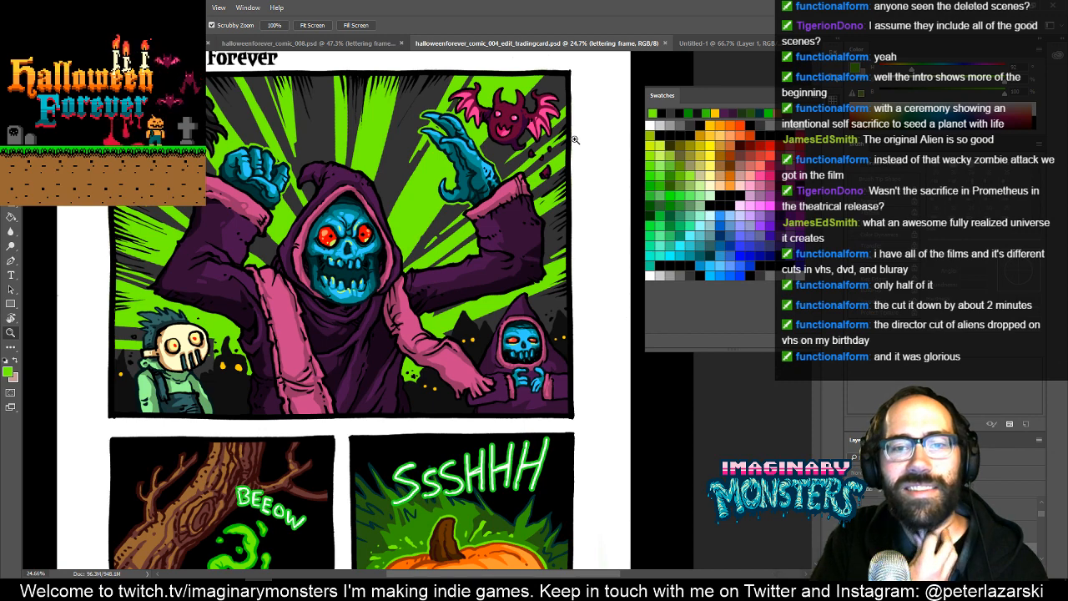
left_click(667, 42)
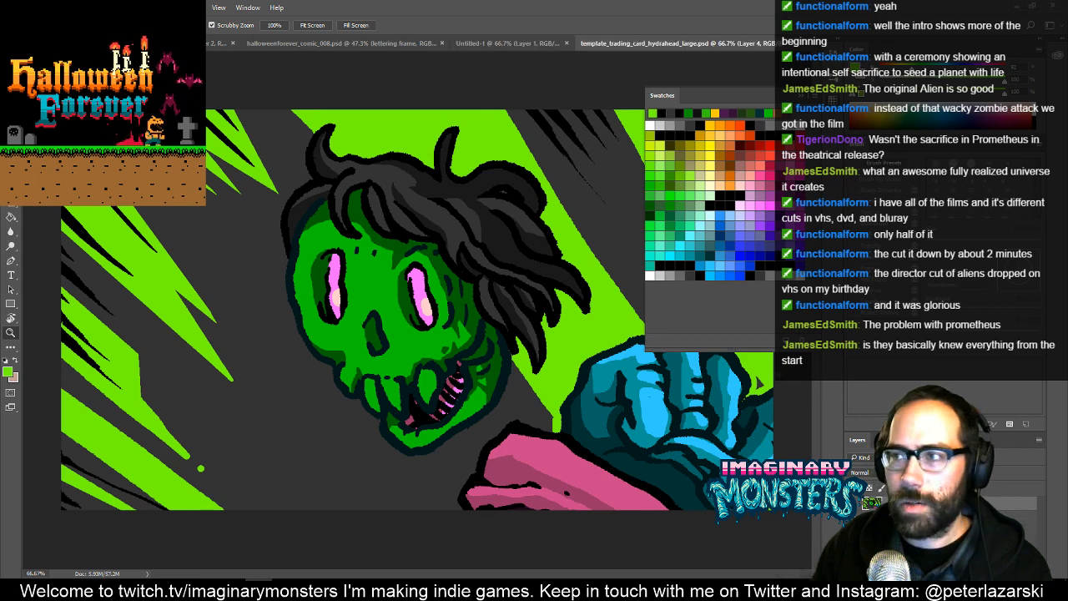
- Close template_trading_card_hydrahead_large.psd and halloweenforever_comic_008.psd, and discard the unsaved Untitled-1 document
key("ctrl+w")
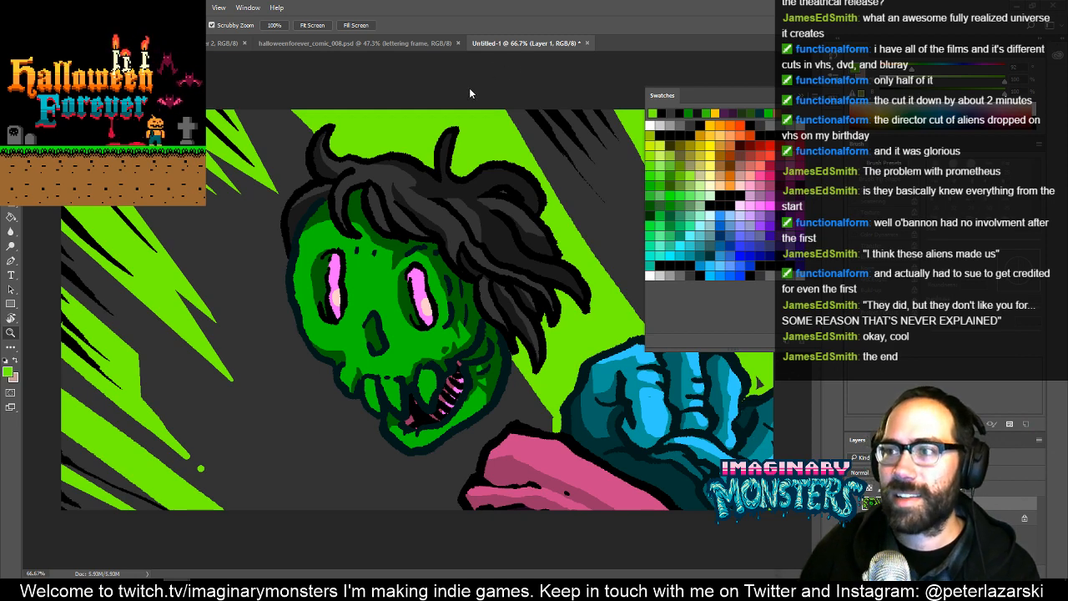
key("h")
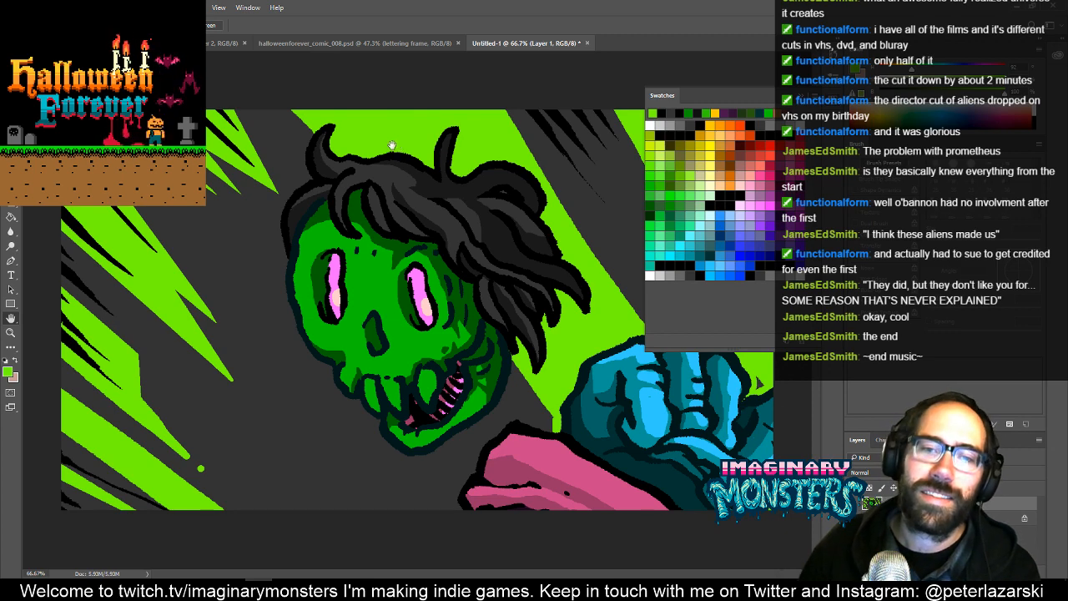
left_click(586, 42)
left_click(538, 225)
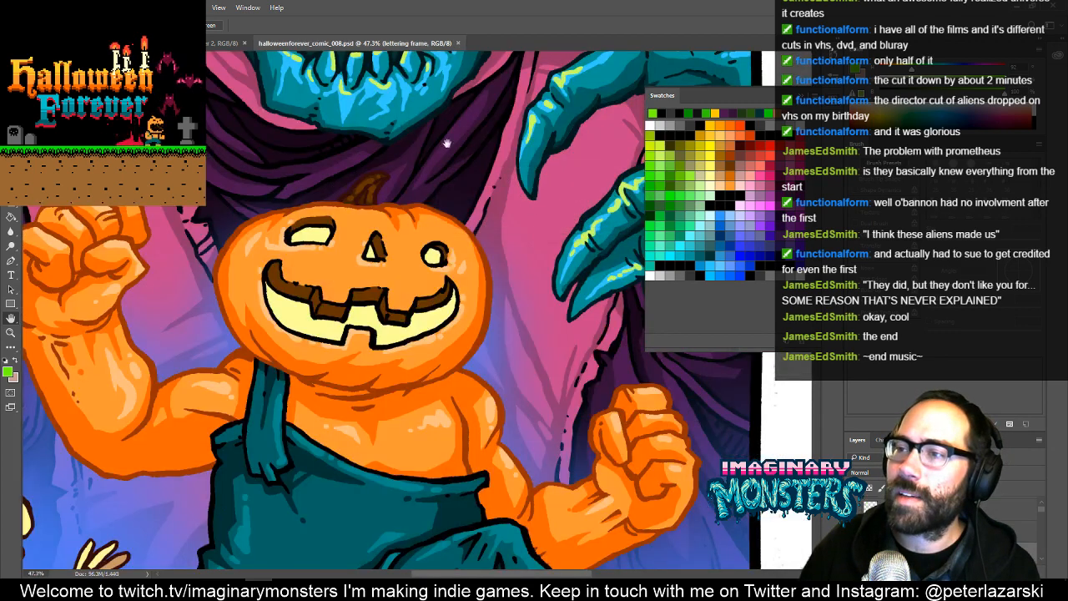
left_click(457, 42)
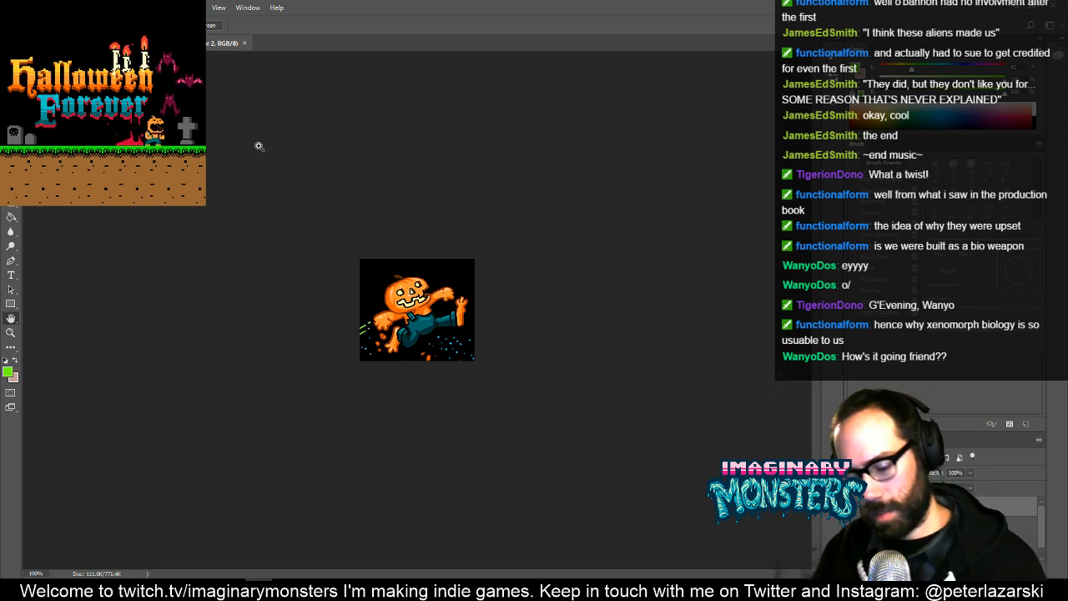
- Create a new 80 x 80 pixel RGB document at 72 pixels per inch with a white background
key("ctrl+n")
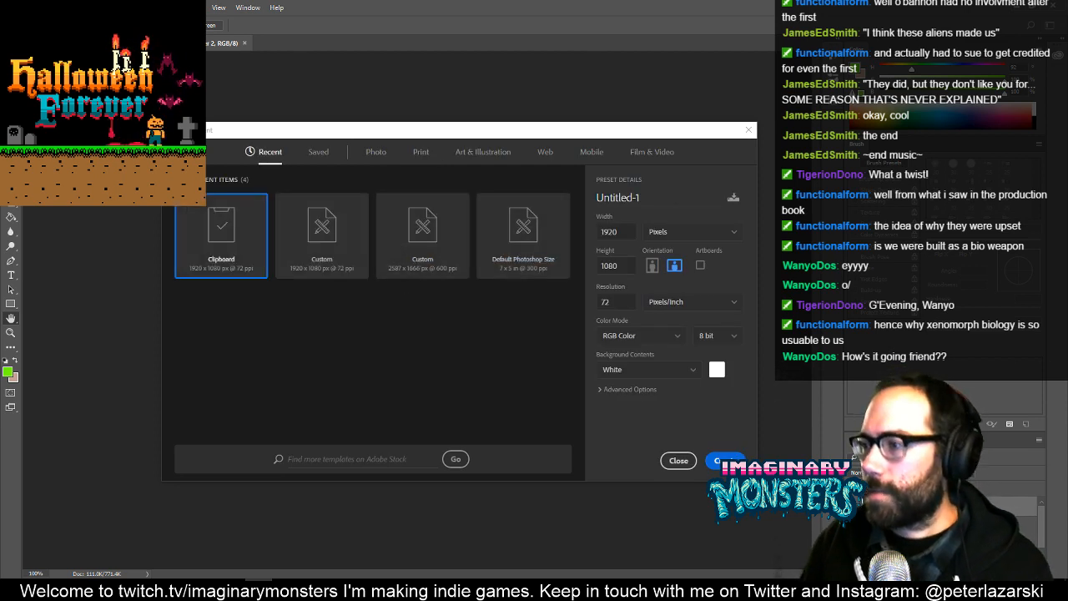
left_click_drag(624, 234, 555, 241)
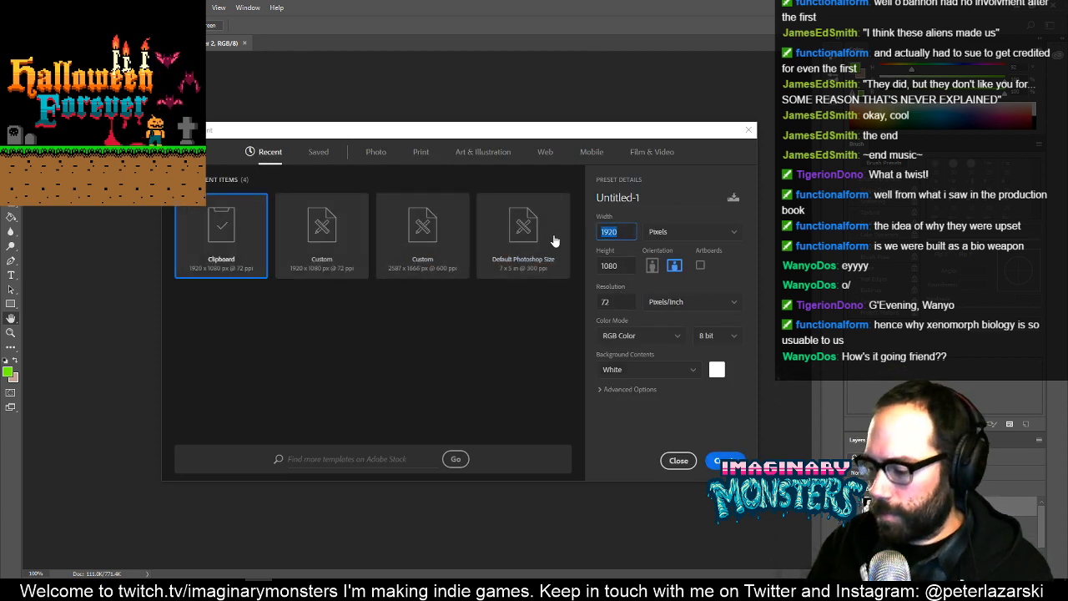
type("80")
key("Tab")
type("80")
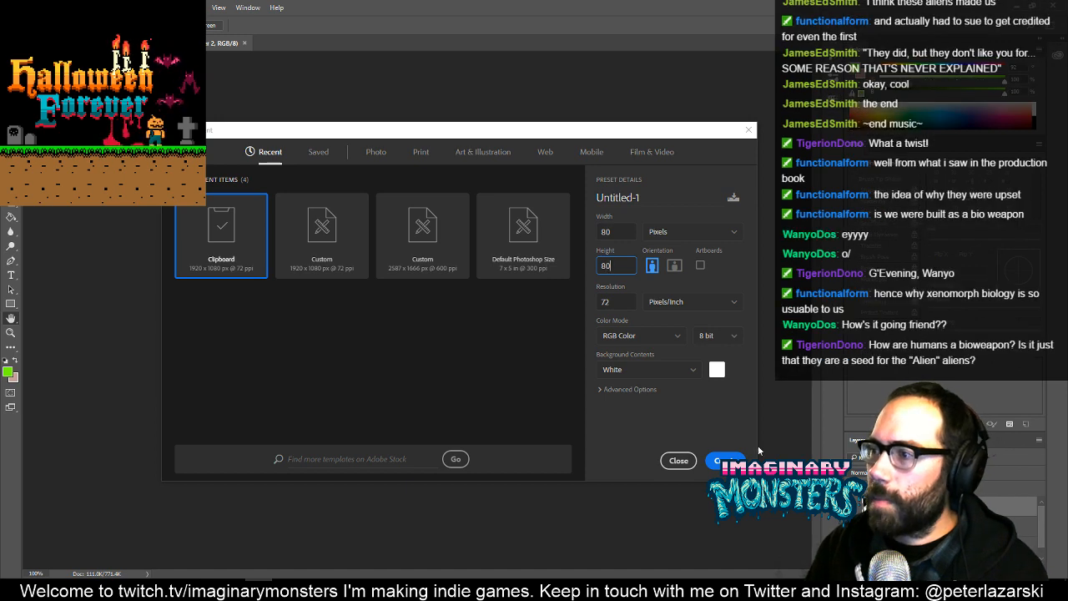
left_click(726, 461)
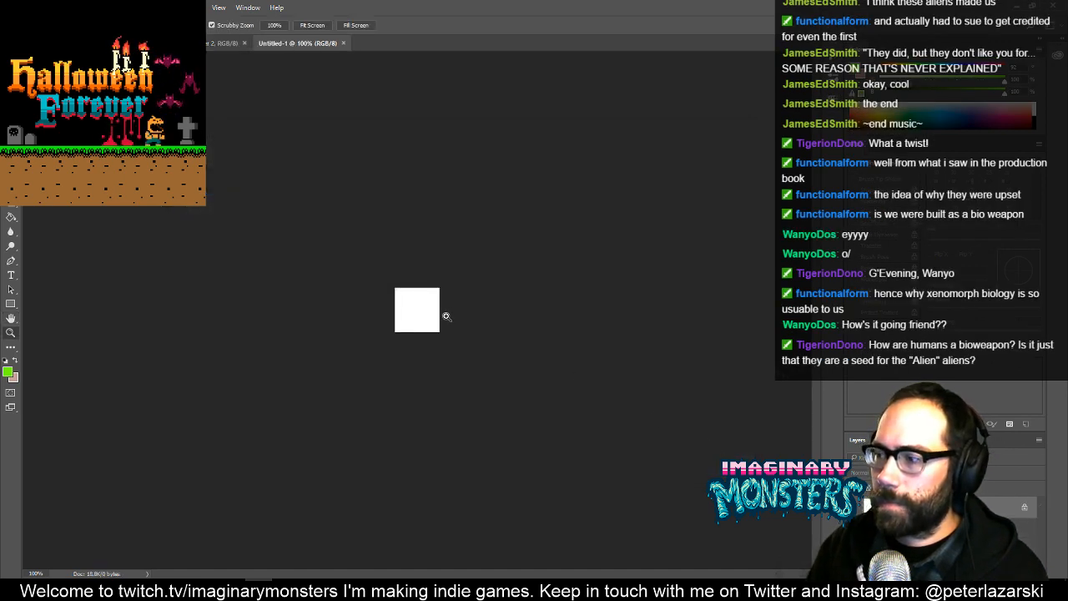
left_click_drag(447, 316, 491, 290)
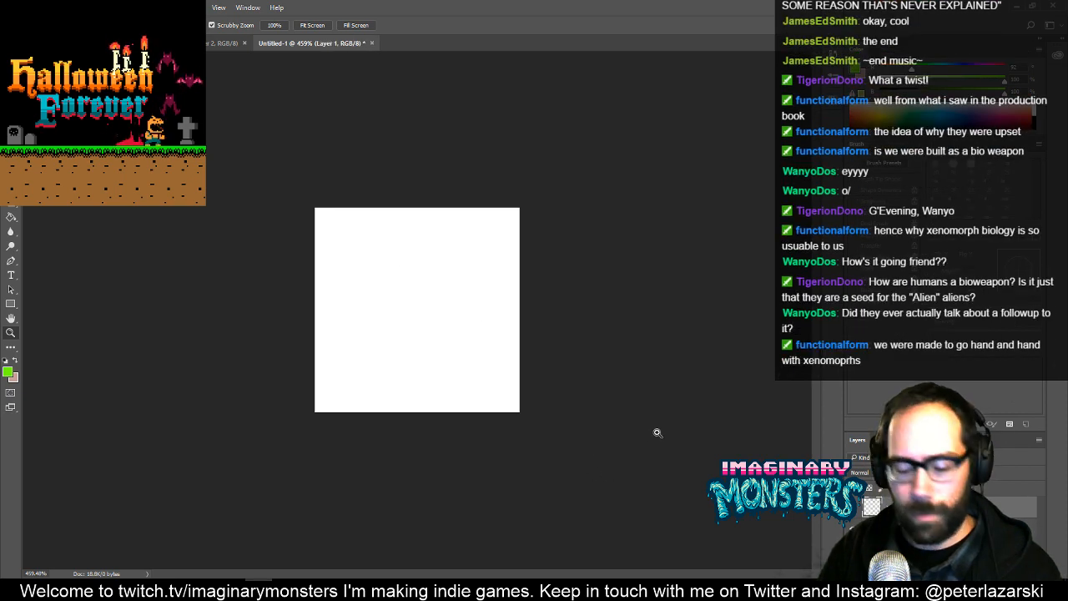
- Show the blank 80 x 80 pixel document in full-screen mode and save it in Photoshop format
key("f")
key("ctrl+s")
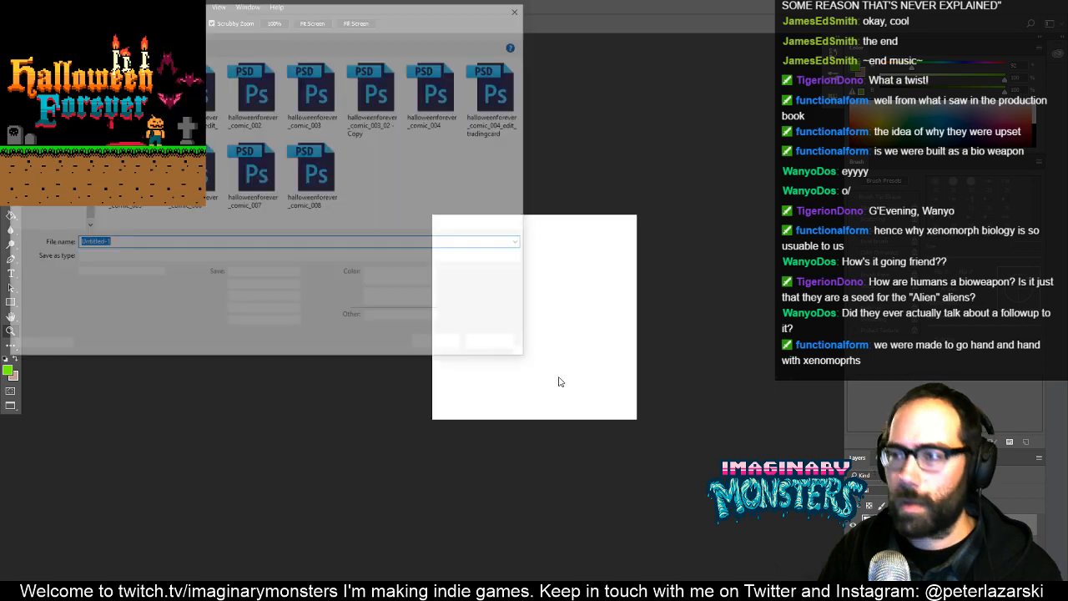
key("Escape")
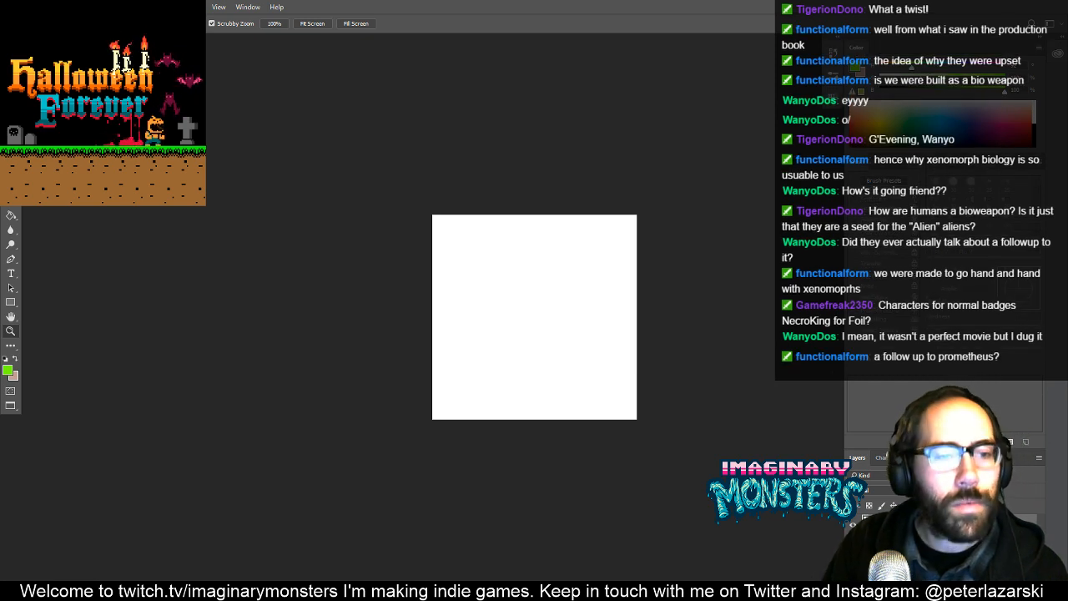
key("ctrl+s")
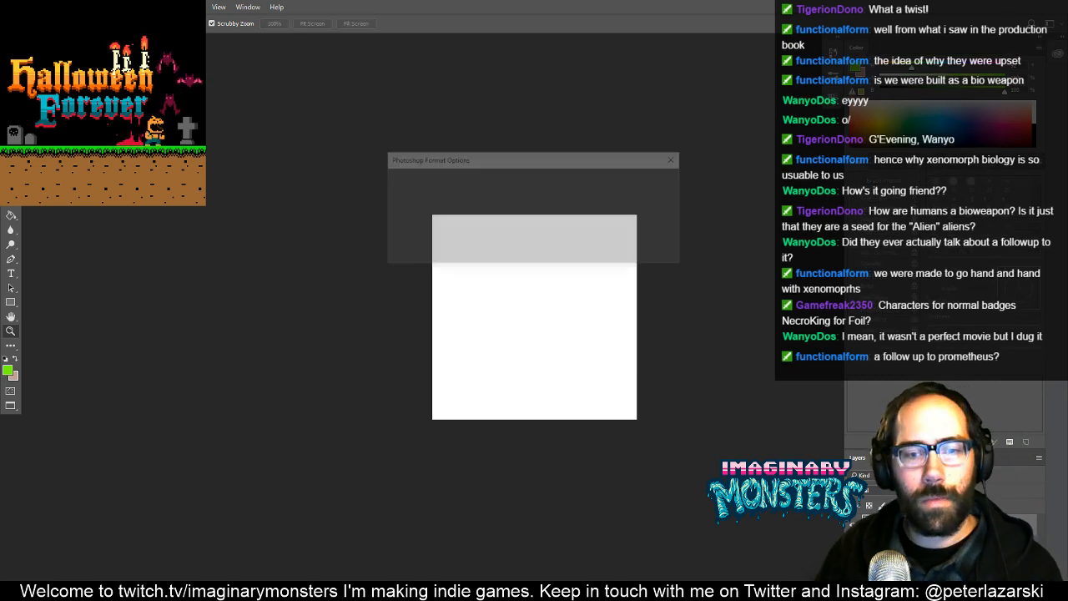
left_click(662, 181)
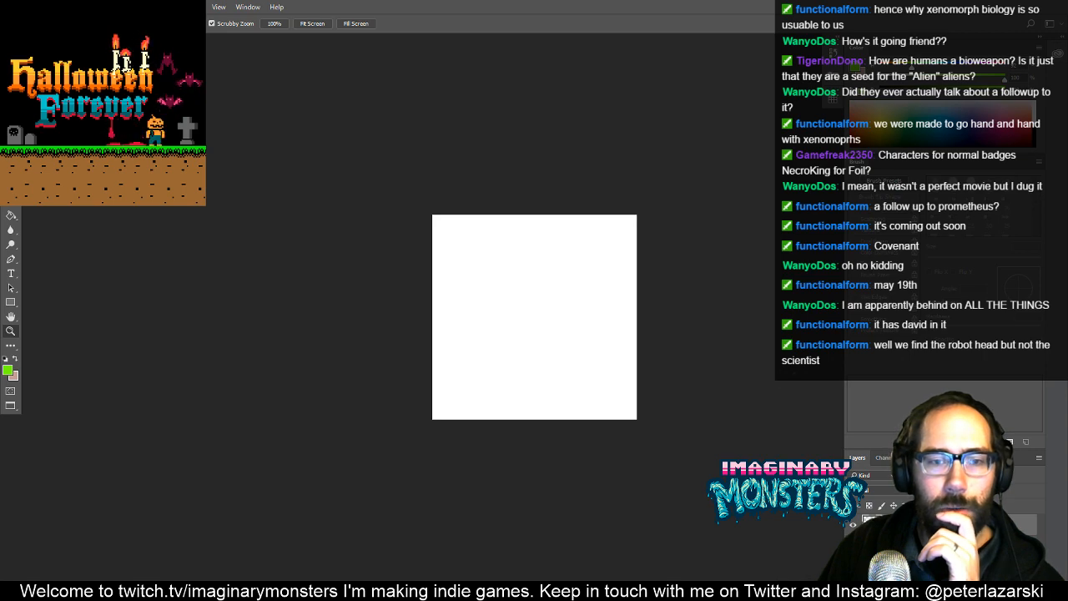
- Switch to the game's sprite sheet and look over its characters, monsters and items for badge artwork
key("ctrl+Tab")
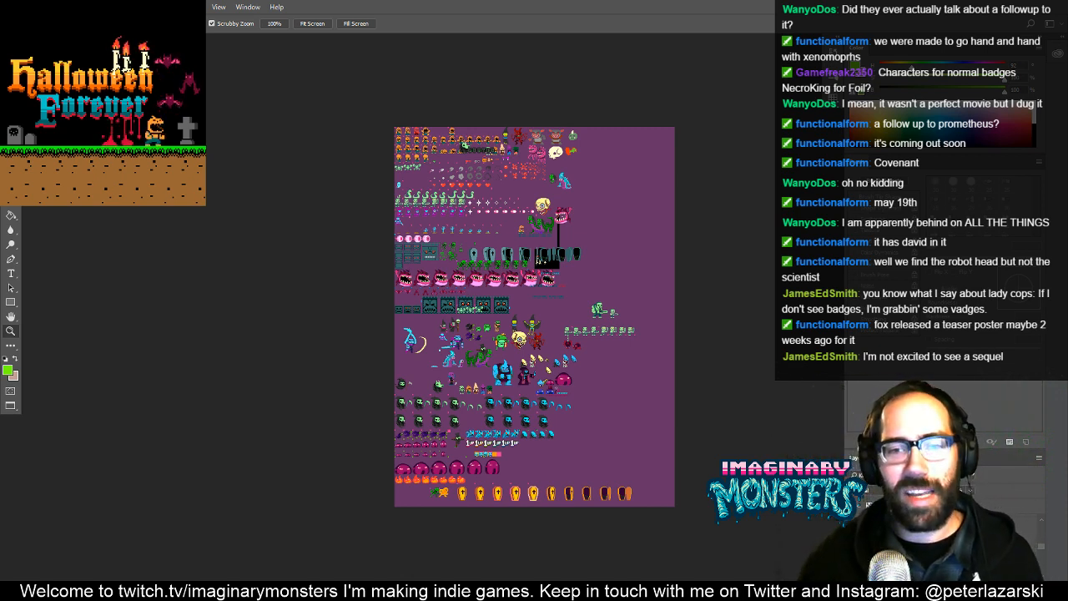
left_click(512, 112)
left_click_drag(567, 262, 474, 275)
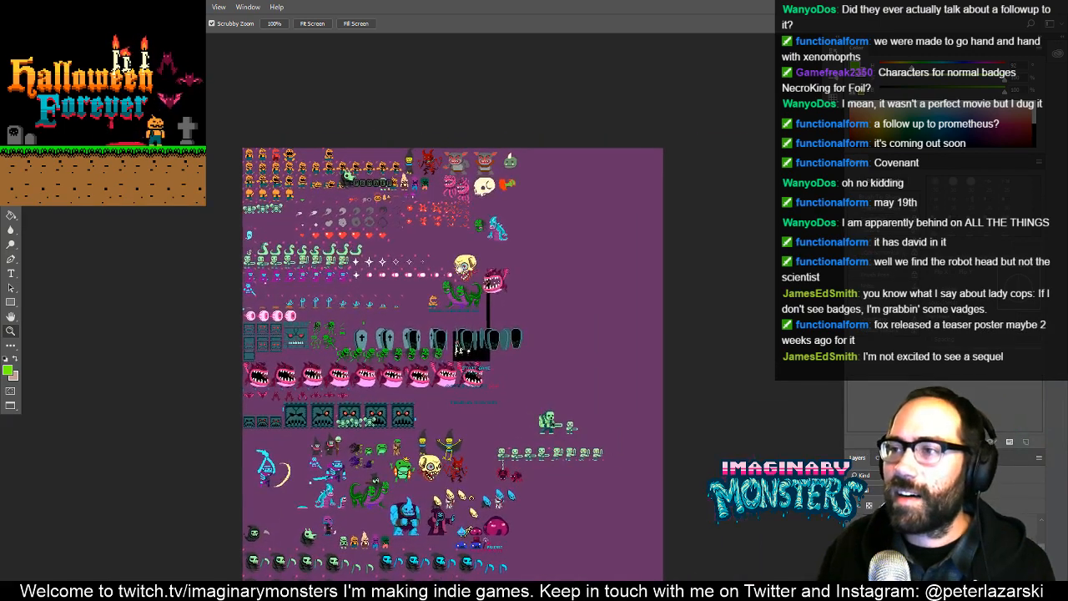
left_click(444, 240)
left_click(449, 243)
left_click_drag(344, 125, 464, 280)
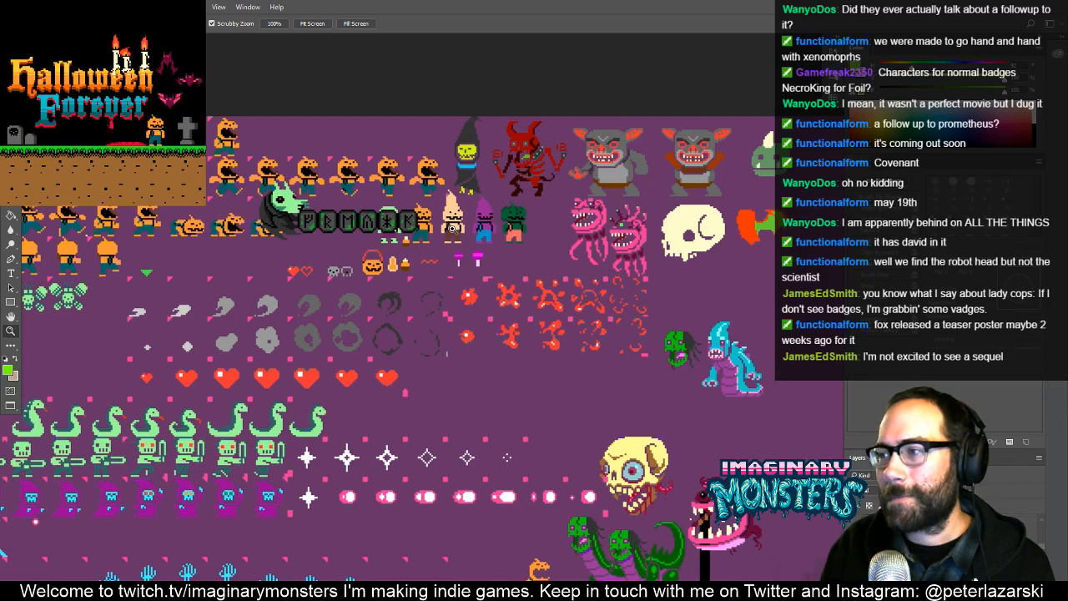
left_click_drag(425, 360, 548, 337)
left_click_drag(535, 378, 454, 230)
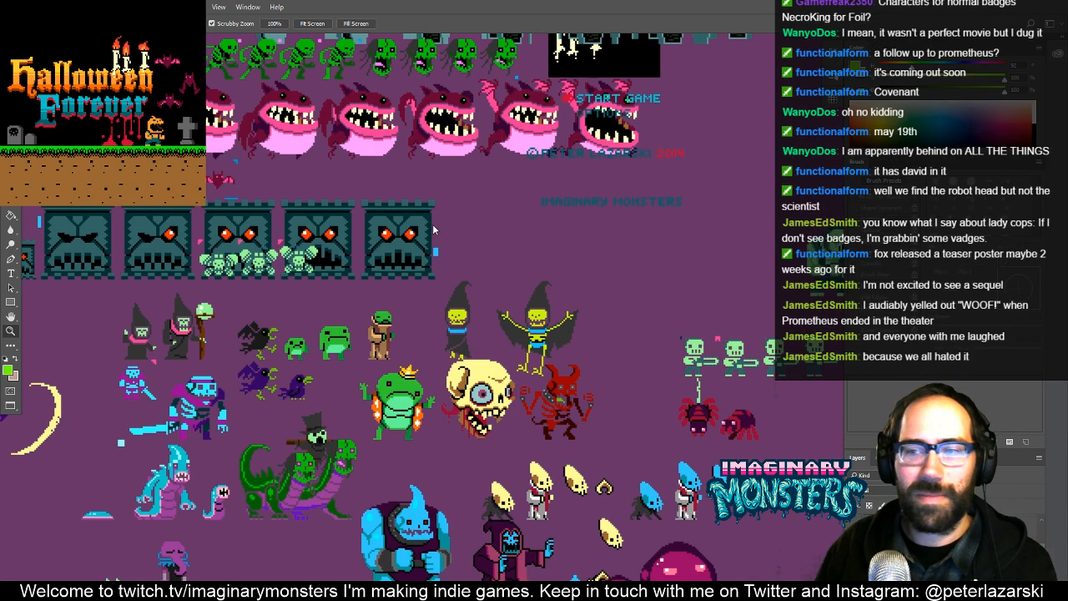
left_click_drag(452, 217, 426, 436)
left_click_drag(418, 181, 467, 366)
left_click_drag(392, 257, 378, 566)
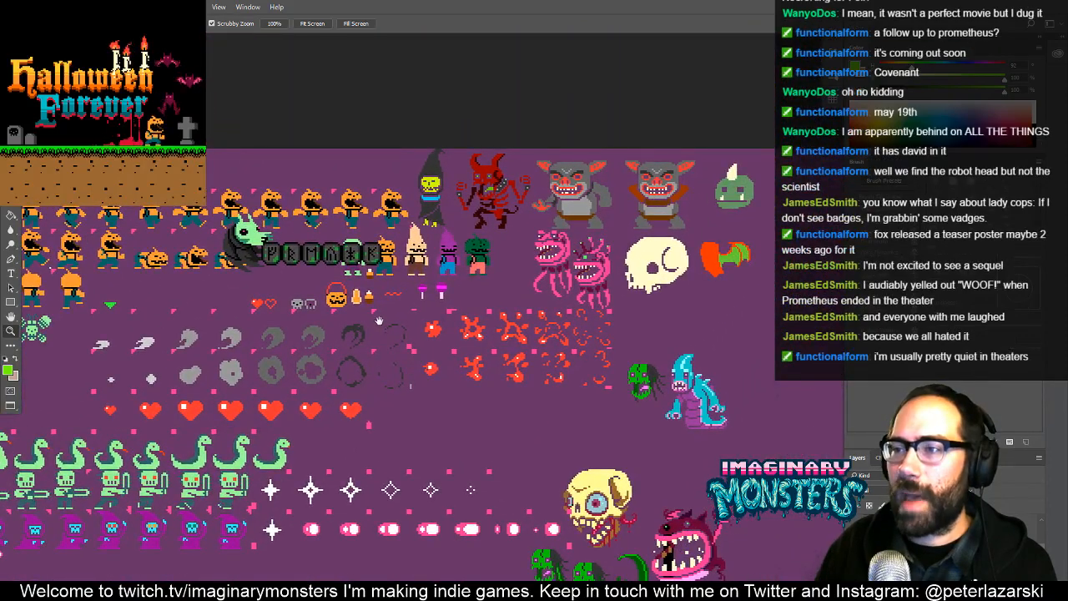
left_click_drag(378, 321, 419, 332)
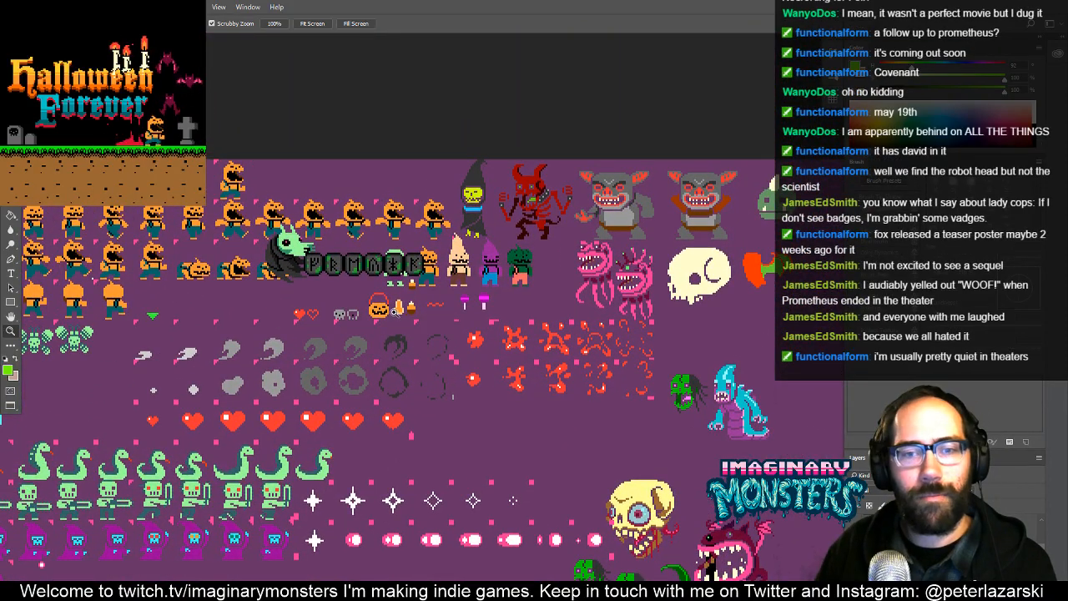
scroll(390, 311, "up", 3)
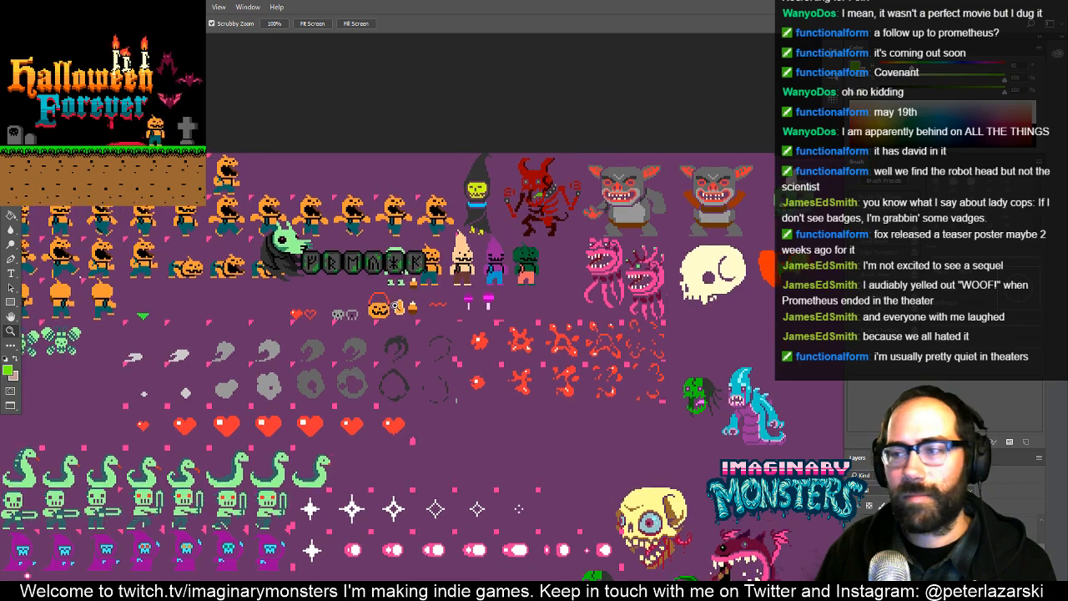
key("v")
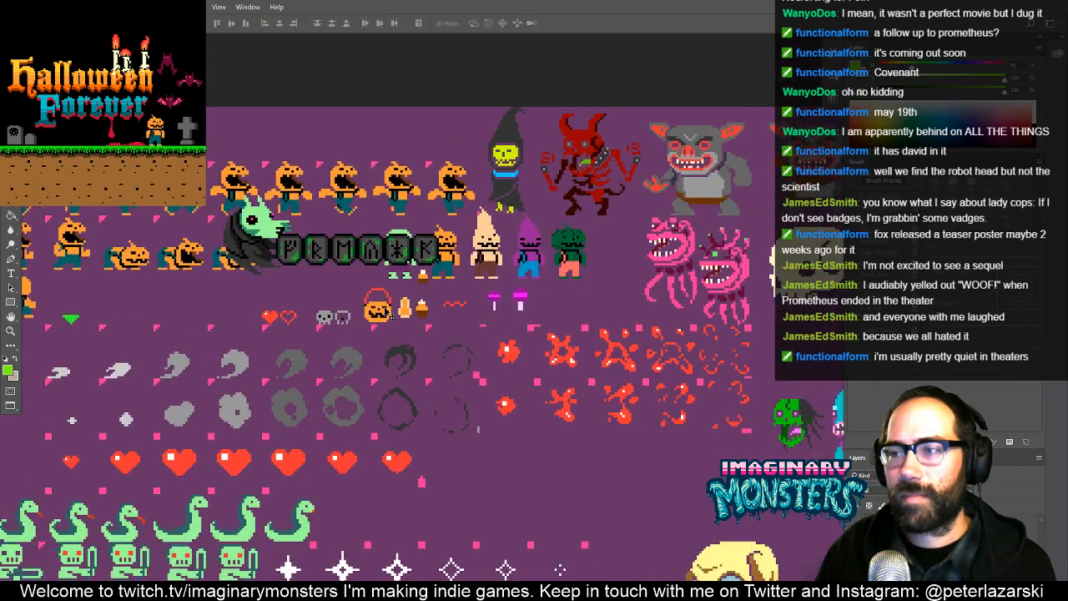
left_click_drag(402, 302, 425, 376)
key("ctrl+z")
- Copy the pumpkin bucket with the red handle from the sprite sheet into halloweenforever_badges.psd using a rectangular selection
mouse_move(401, 310)
left_mouse_down()
mouse_move(387, 326)
mouse_move(432, 322)
mouse_move(383, 318)
left_mouse_up()
key("z")
key("m")
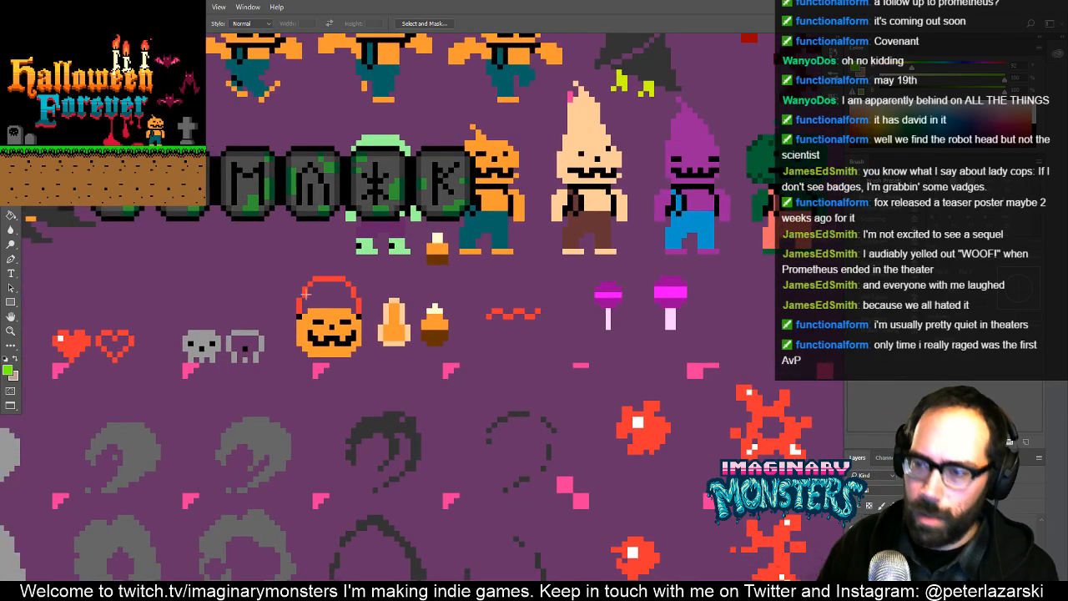
left_click_drag(281, 260, 365, 356)
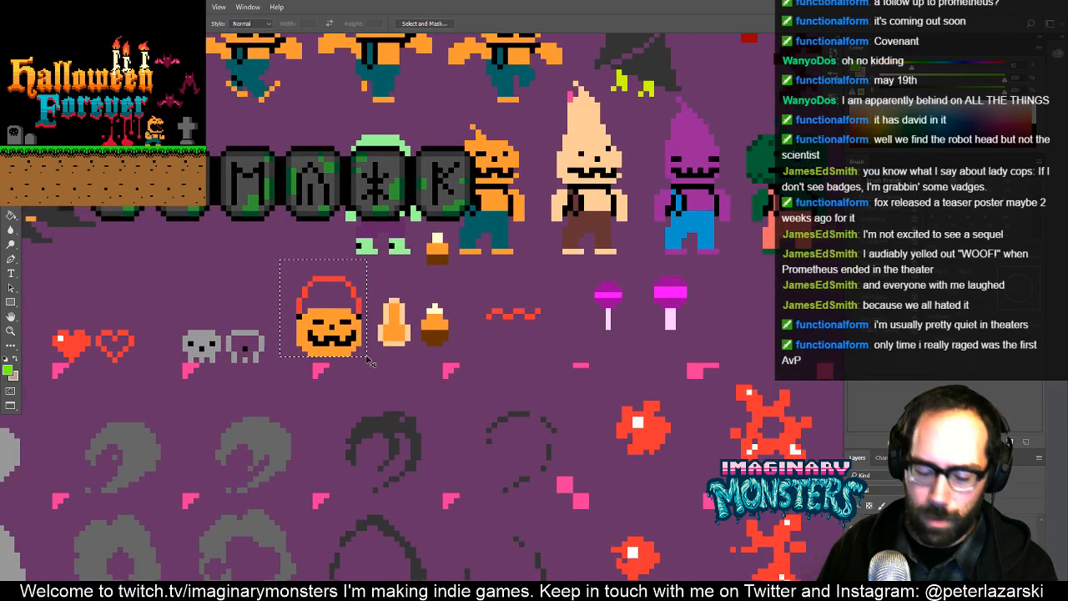
key("f")
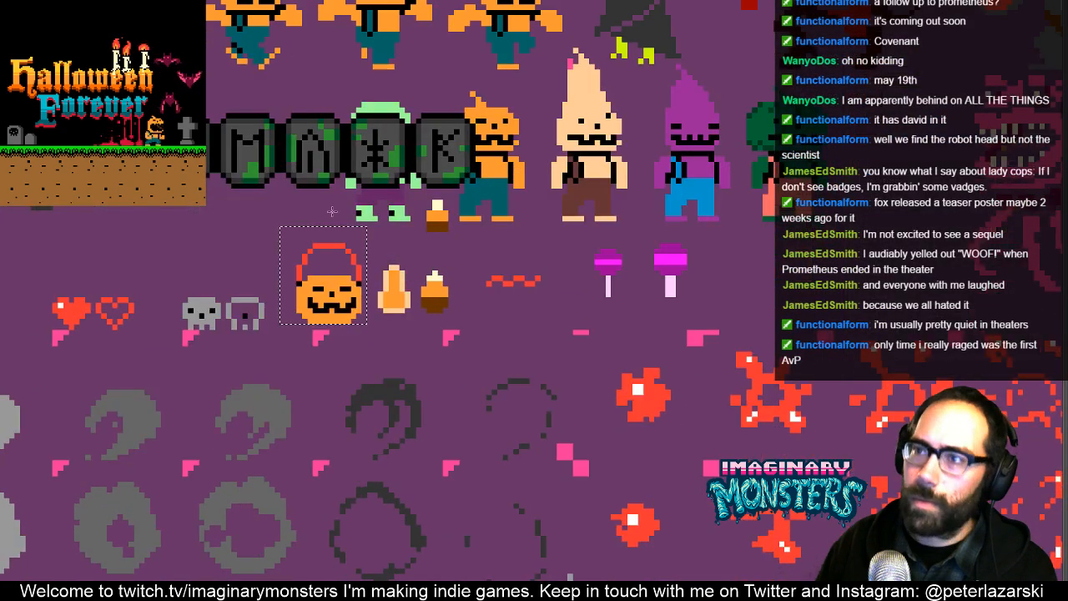
key("f")
key("ctrl+c")
left_click(294, 43)
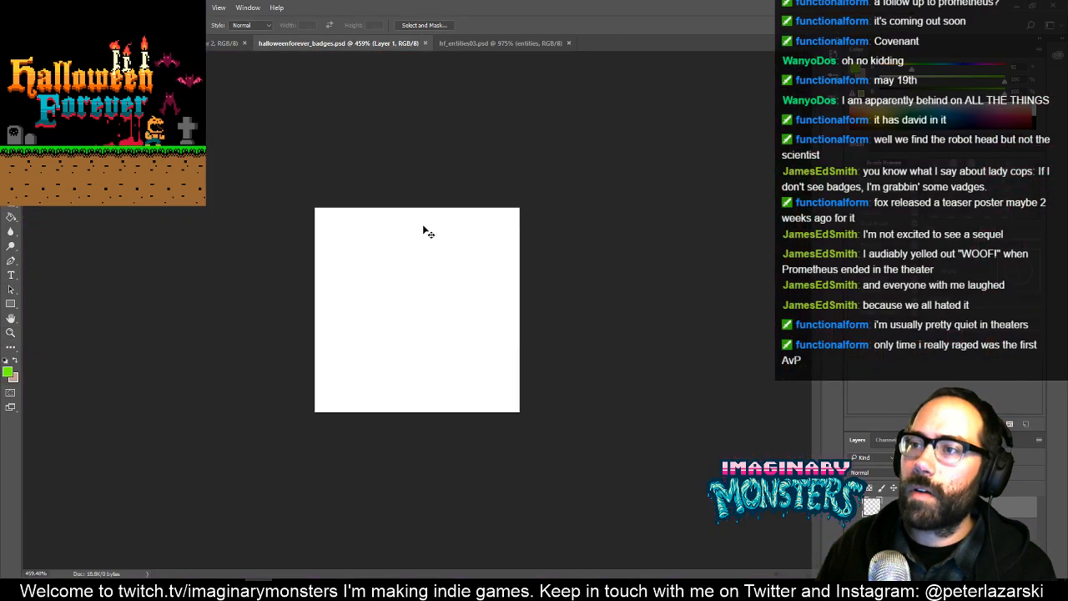
key("ctrl+v")
- Scale the pasted pumpkin bucket proportionally to 400% with Free Transform
key("ctrl+t")
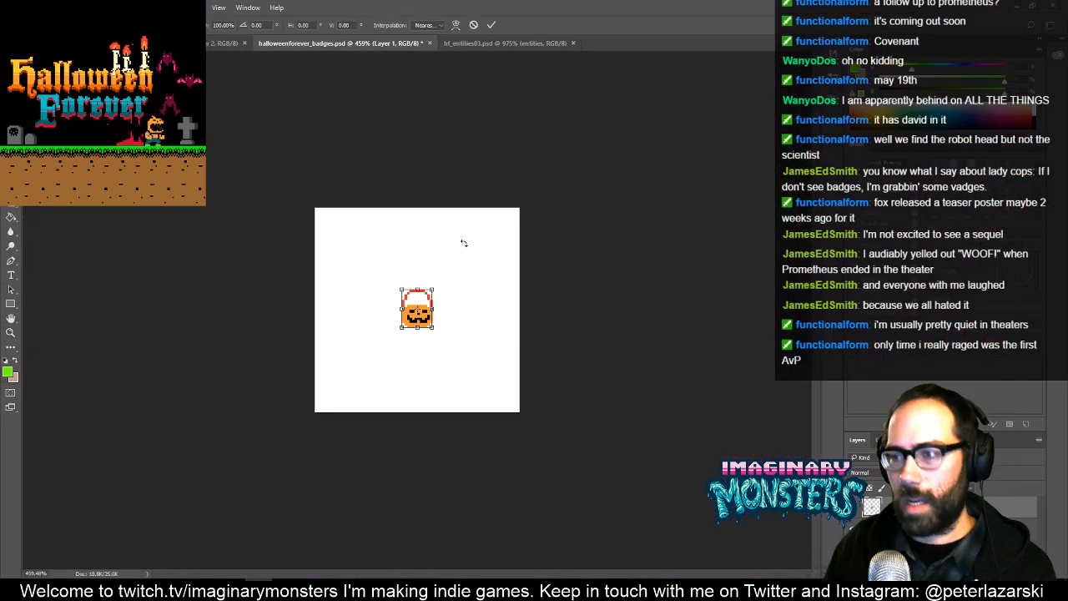
left_click(226, 24)
type("200")
key("Return")
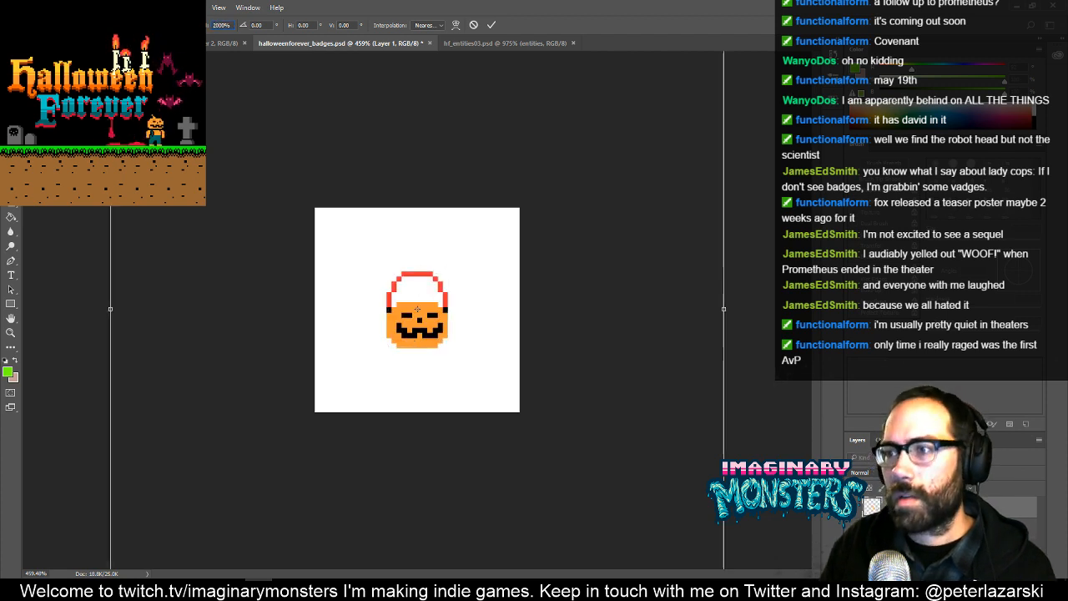
key("BackSpace")
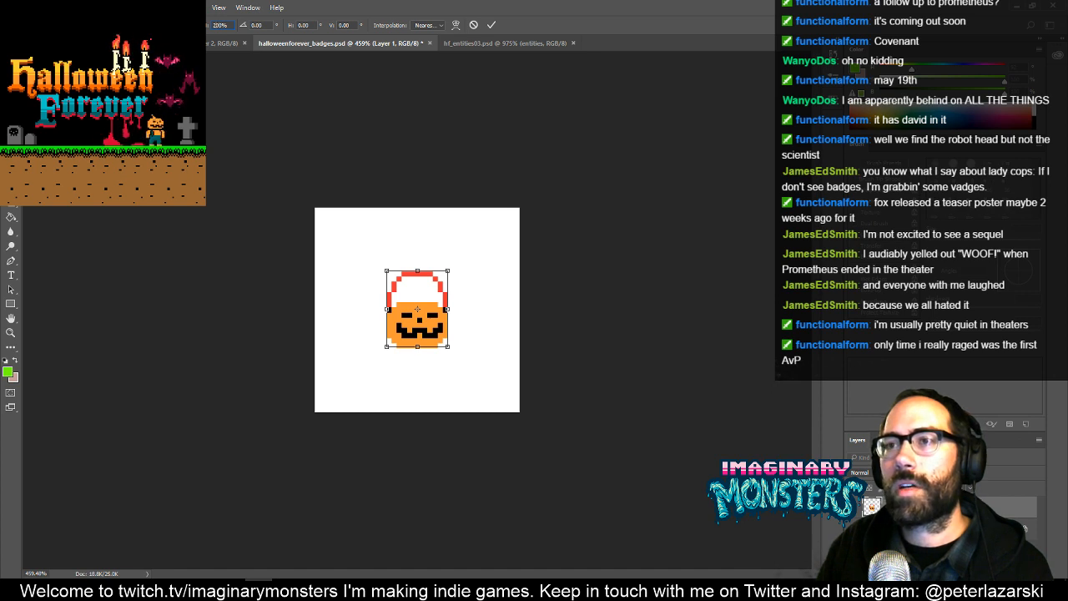
type("400")
key("Return")
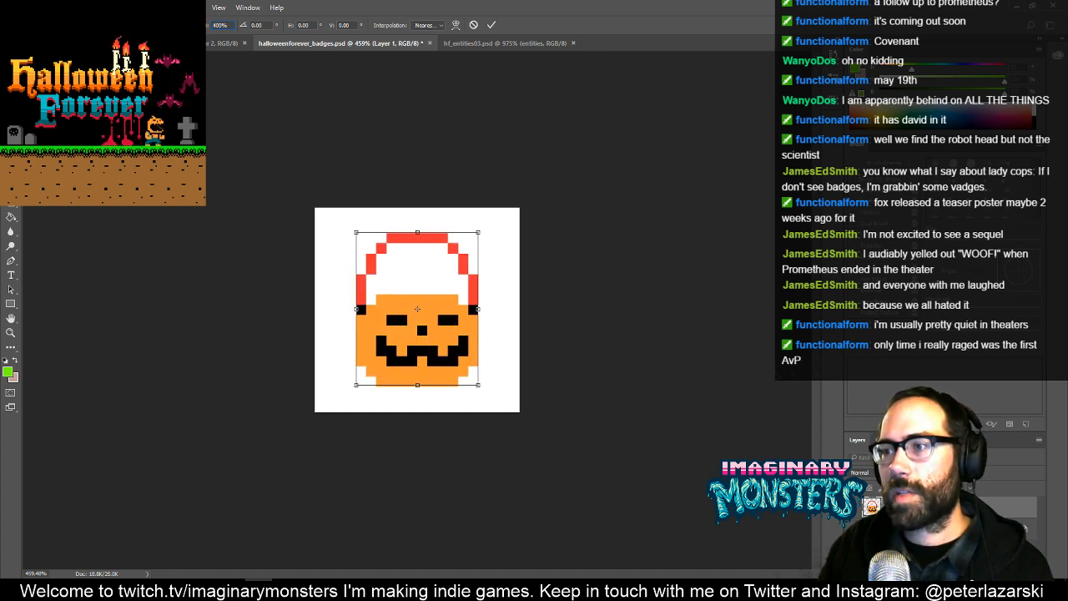
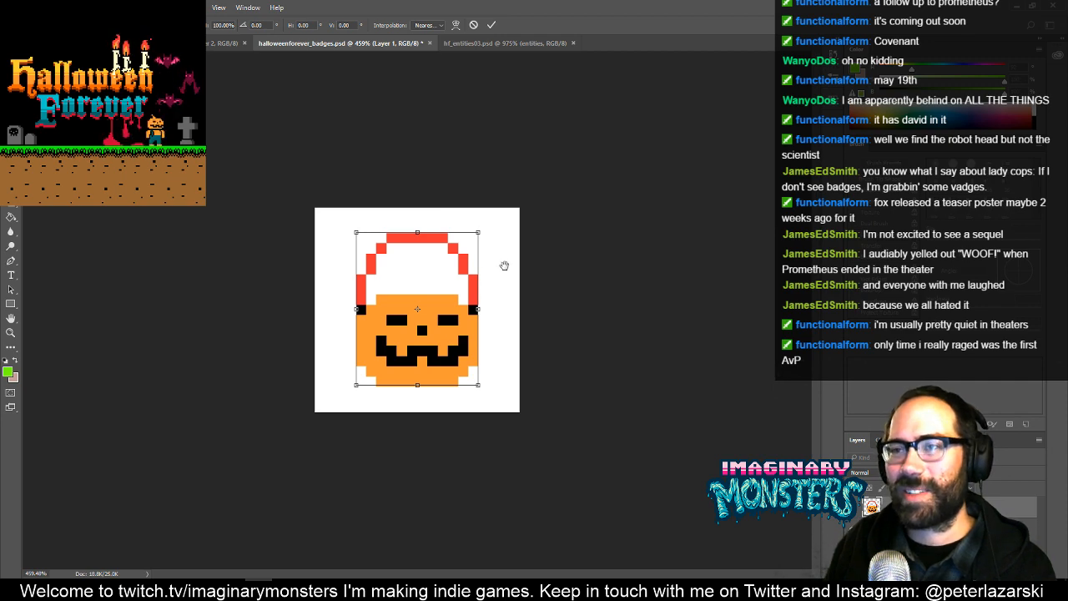
- Cancel the pumpkin bucket's enlargement in the badge document and switch to the hf_entities03.psd sprite sheet
key("Escape")
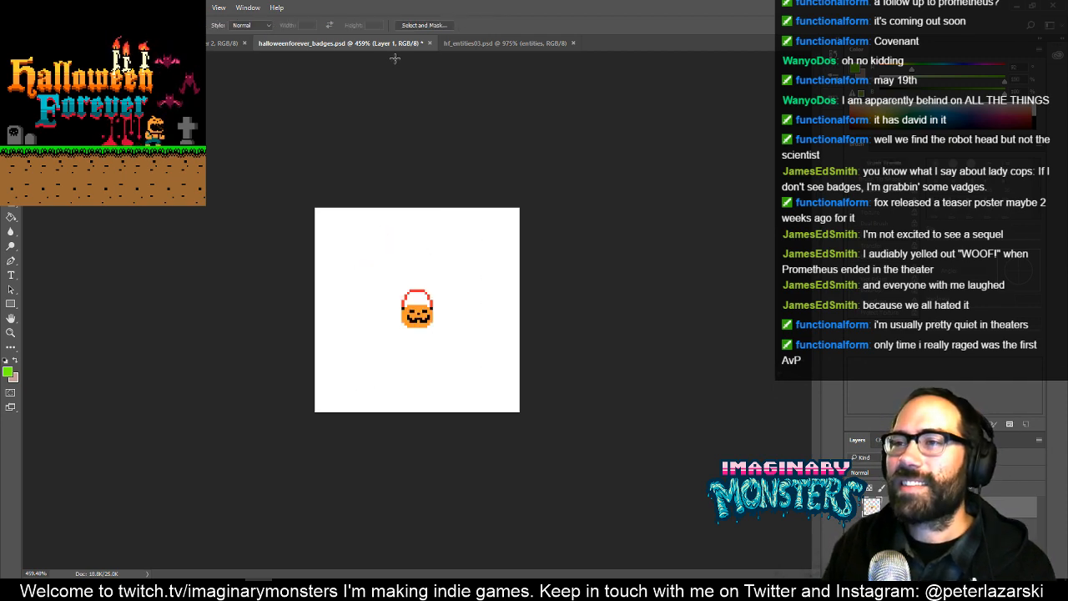
left_click(498, 42)
left_click_drag(594, 431, 426, 305)
key("v")
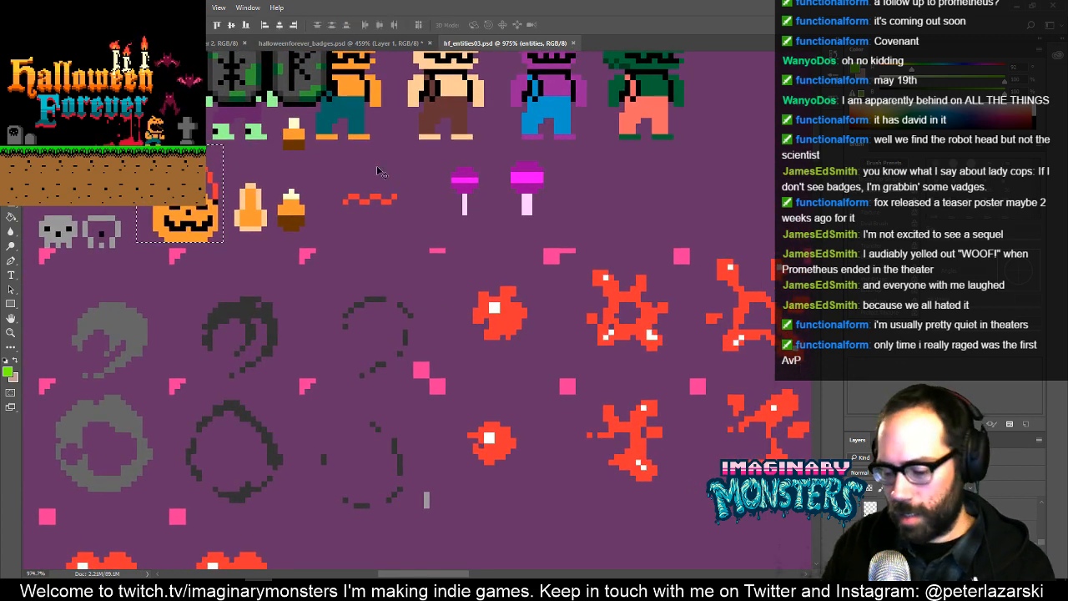
- Show the grid over the sprite sheet and set its gridline spacing to 24
key("ctrl+apostrophe")
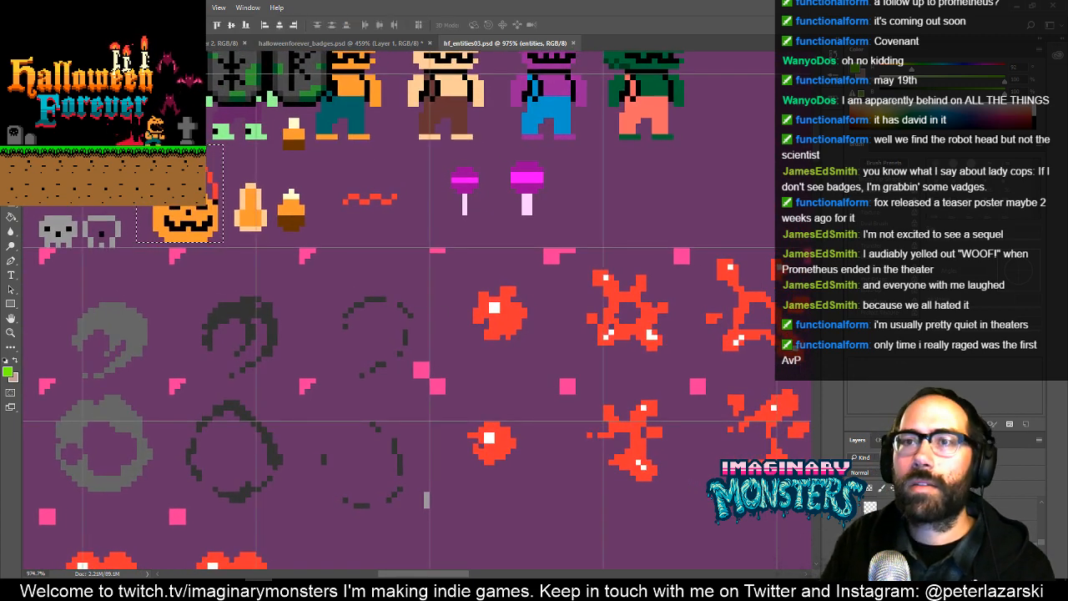
left_click(31, 7)
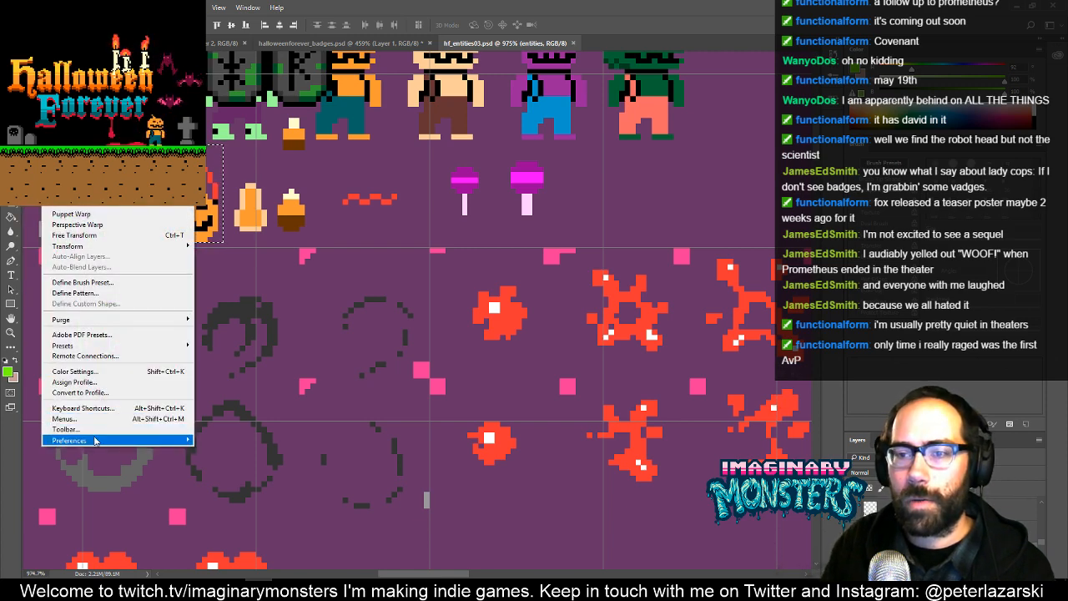
mouse_move(97, 441)
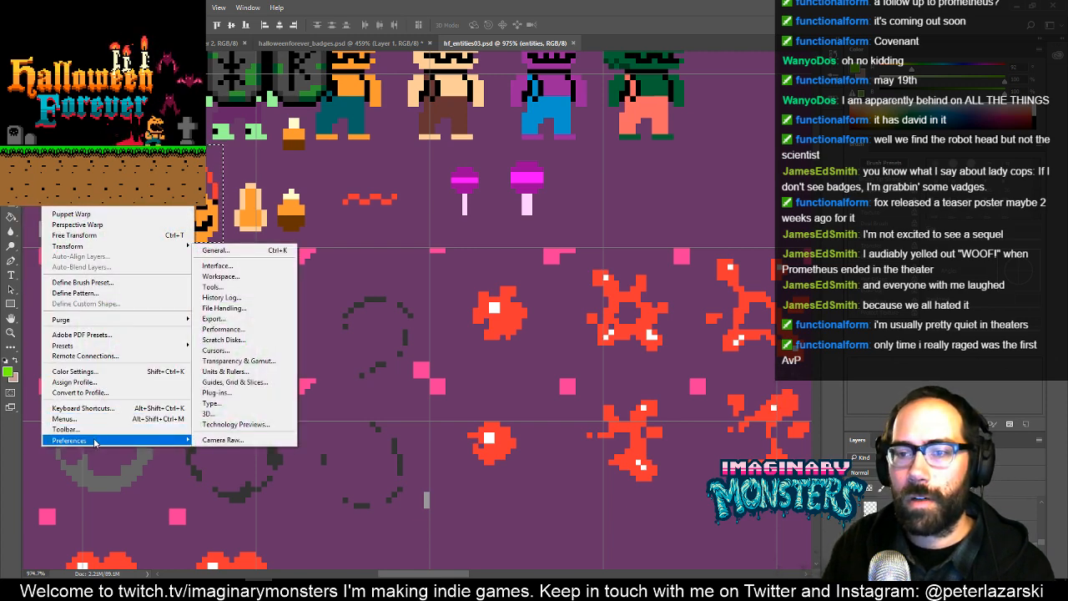
left_click(254, 384)
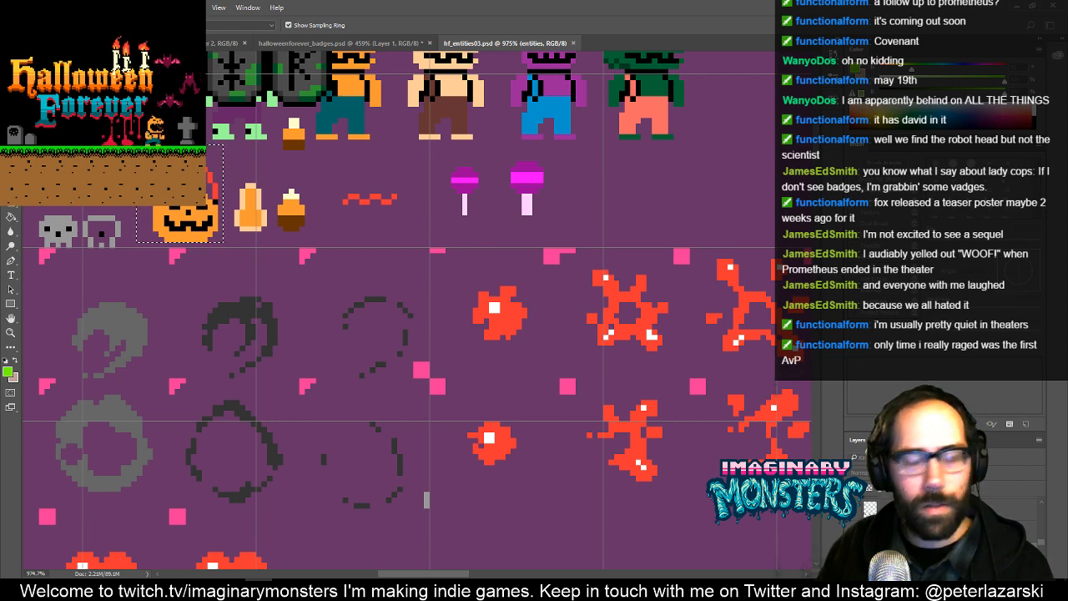
type("24")
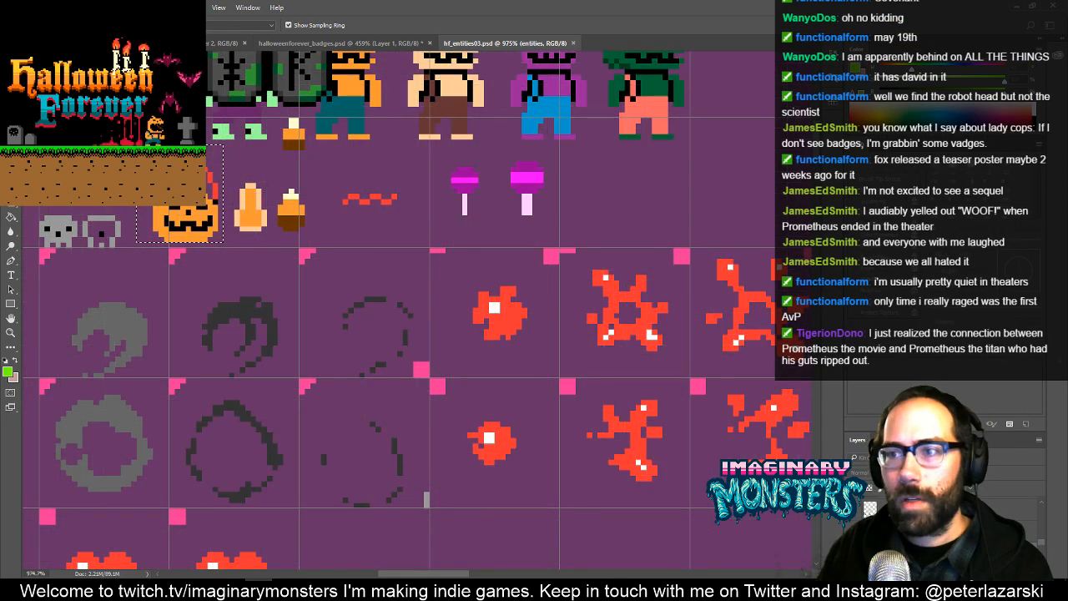
type("v")
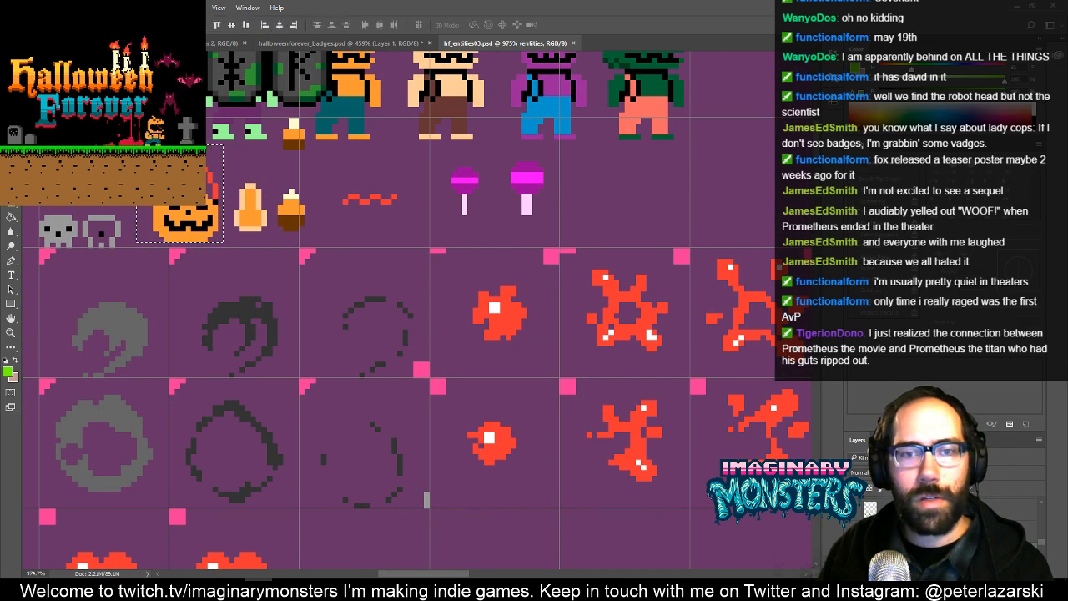
- Duplicate the selected pumpkin bucket into the empty cell beside the green pumpkin character, then clear the selection
key("ctrl+d")
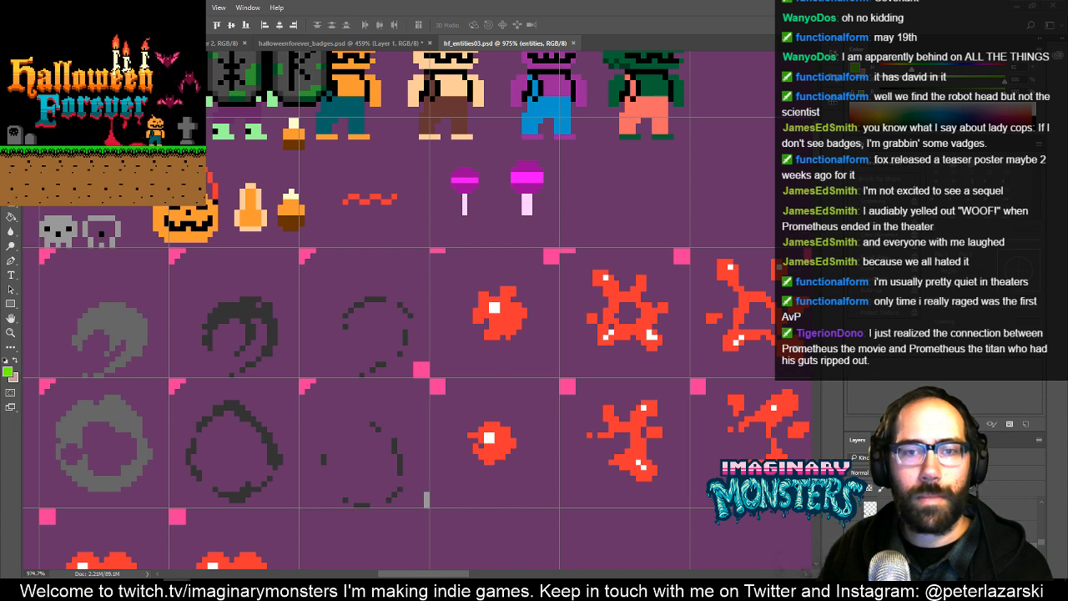
left_click(356, 222)
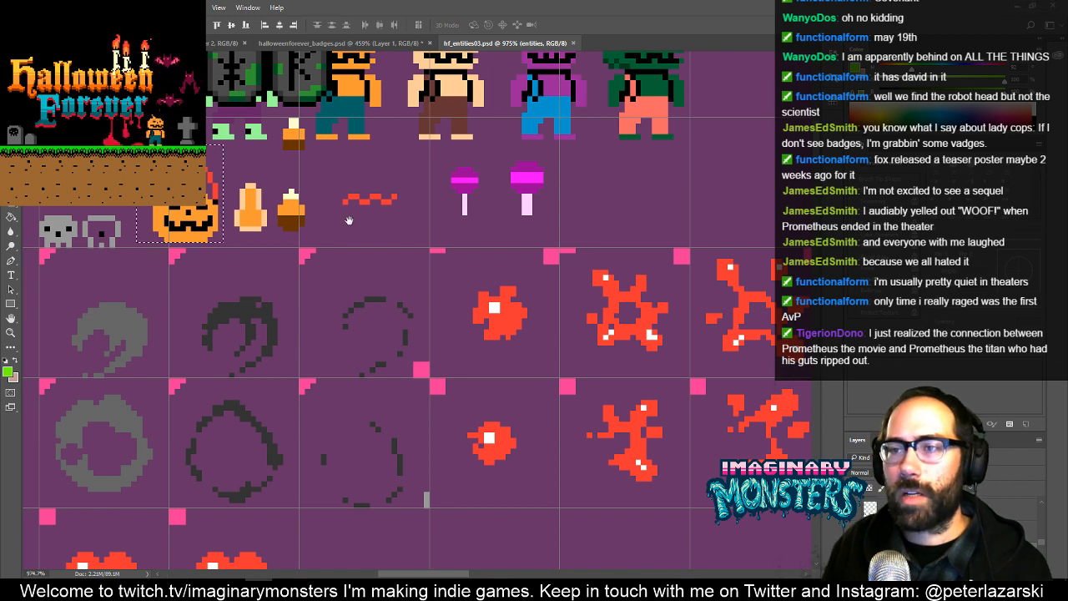
left_click_drag(354, 224, 440, 286)
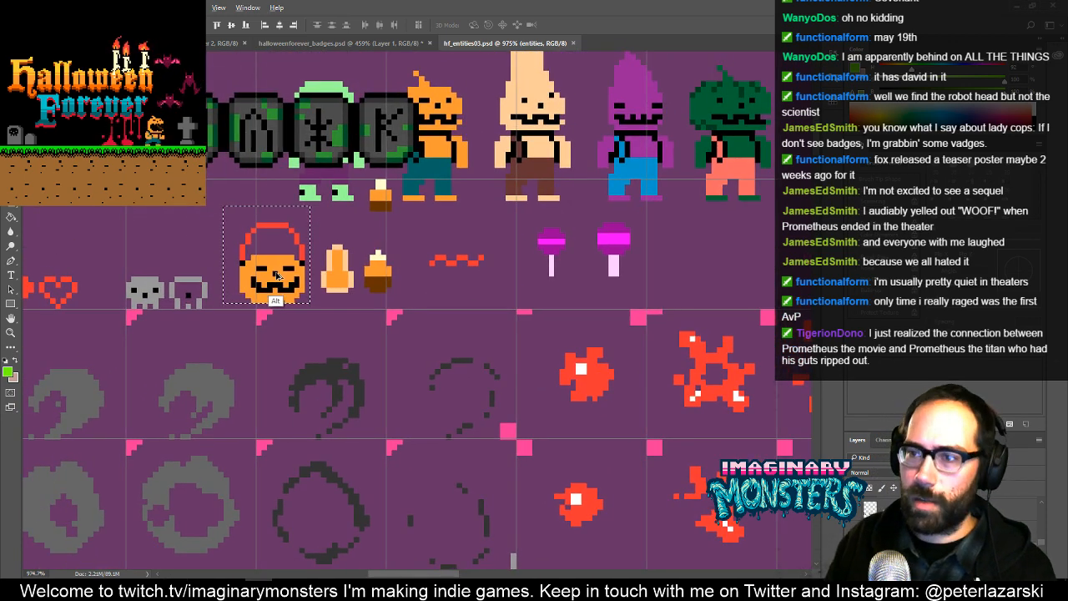
left_click_drag(278, 275, 380, 215)
key("ctrl+d")
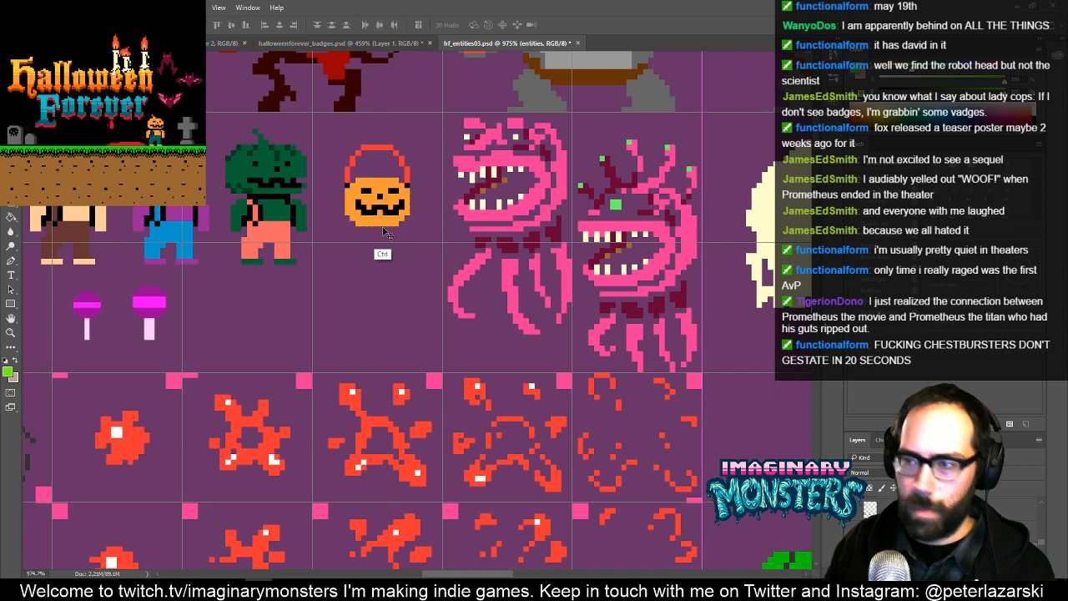
- Choose the Pencil tool and reduce its brush tip to a single pixel
key("b")
scroll(398, 302, "up", 2)
left_click_drag(330, 306, 400, 313)
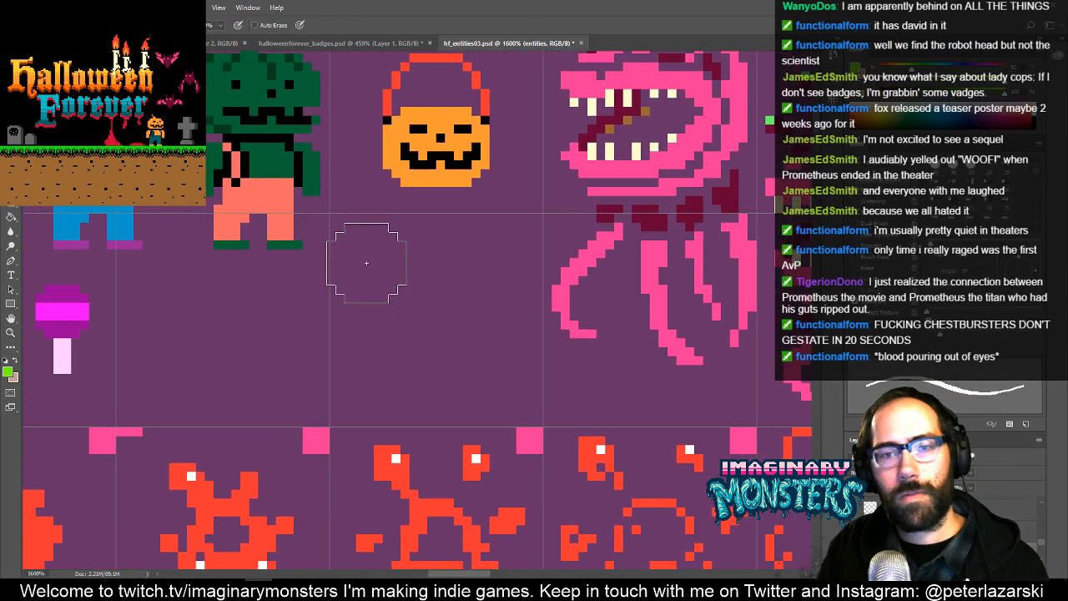
key("bracketleft")
key("bracketleft")
key("bracketleft")
key("bracketleft")
key("bracketleft")
key("bracketleft")
key("bracketleft")
key("bracketleft")
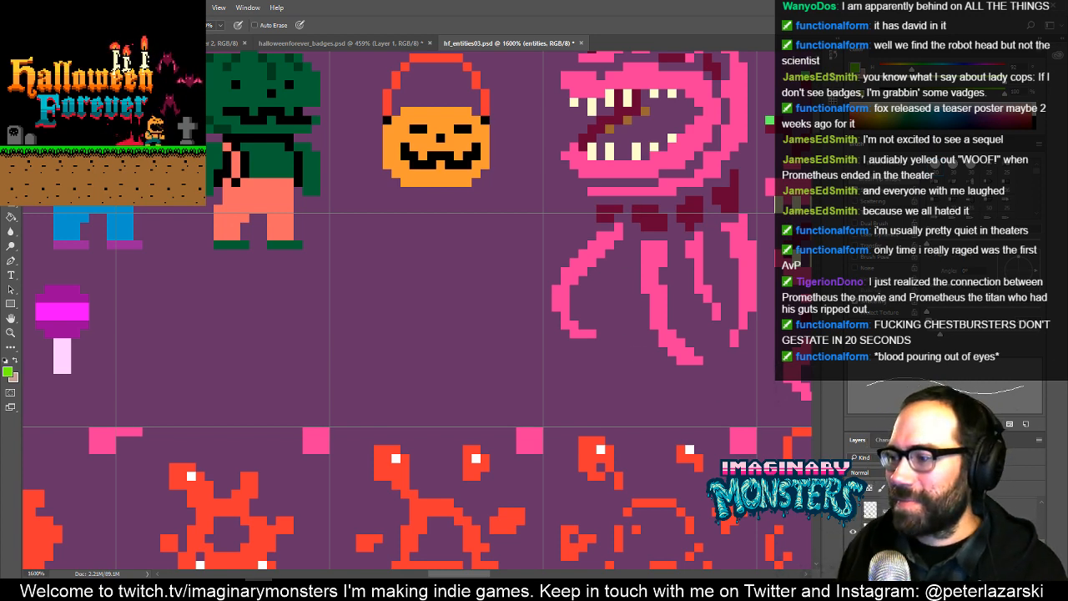
- Toggle a layer's visibility off and on and look over the free space around the copied pumpkin bucket
left_click(853, 553)
left_click(853, 554)
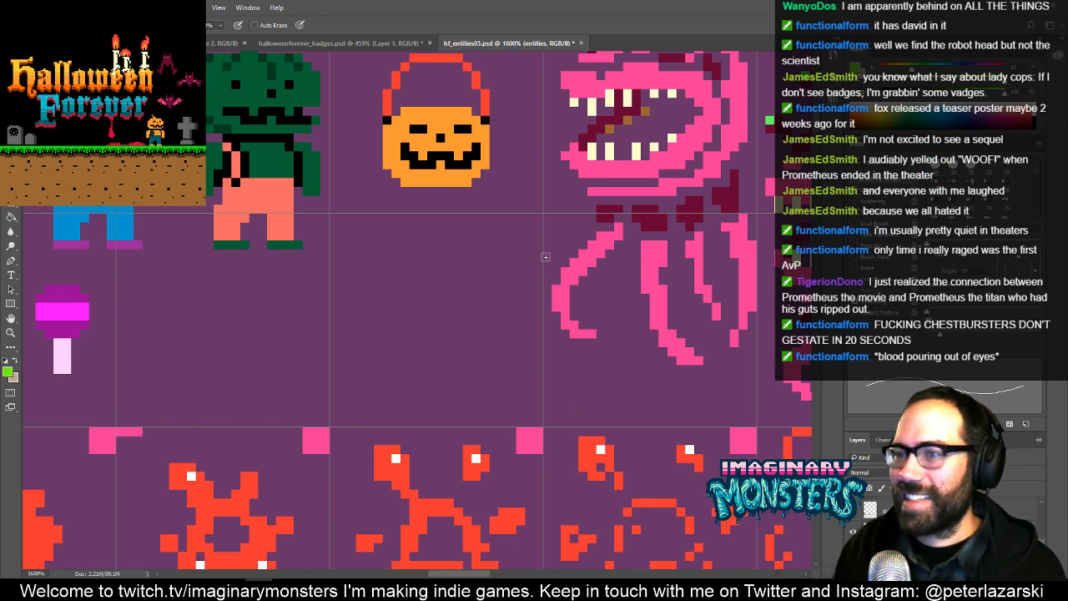
scroll(406, 315, "left", 5)
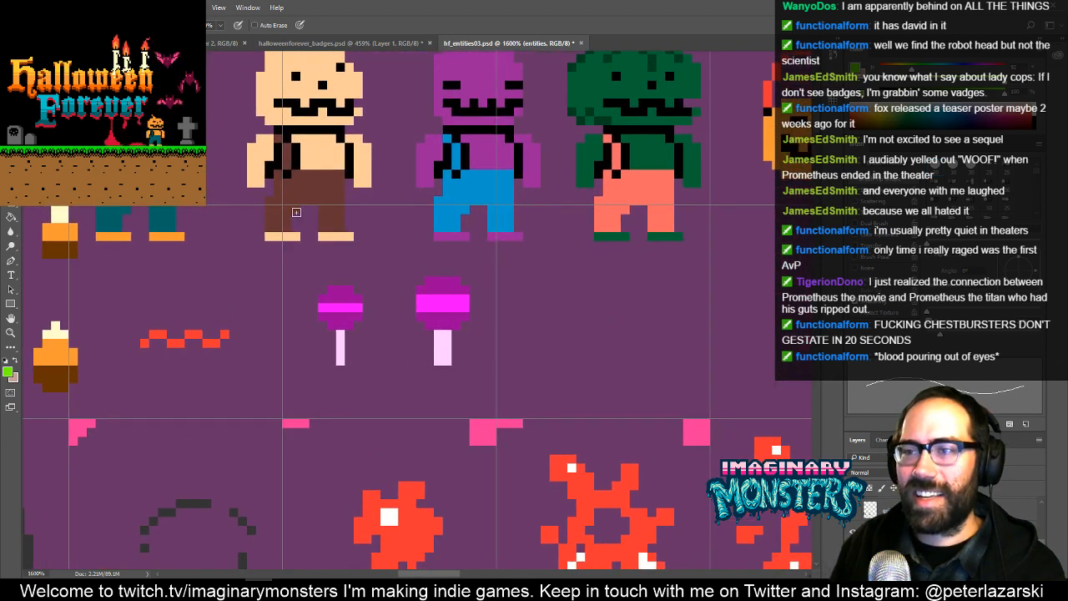
left_click_drag(511, 341, 311, 355)
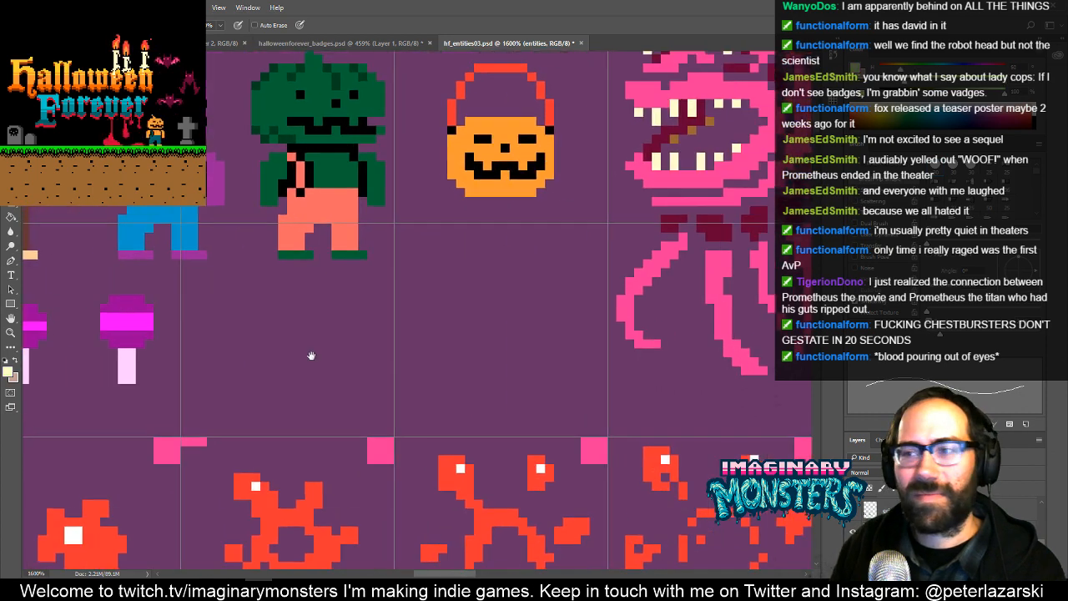
scroll(311, 356, "right", 3)
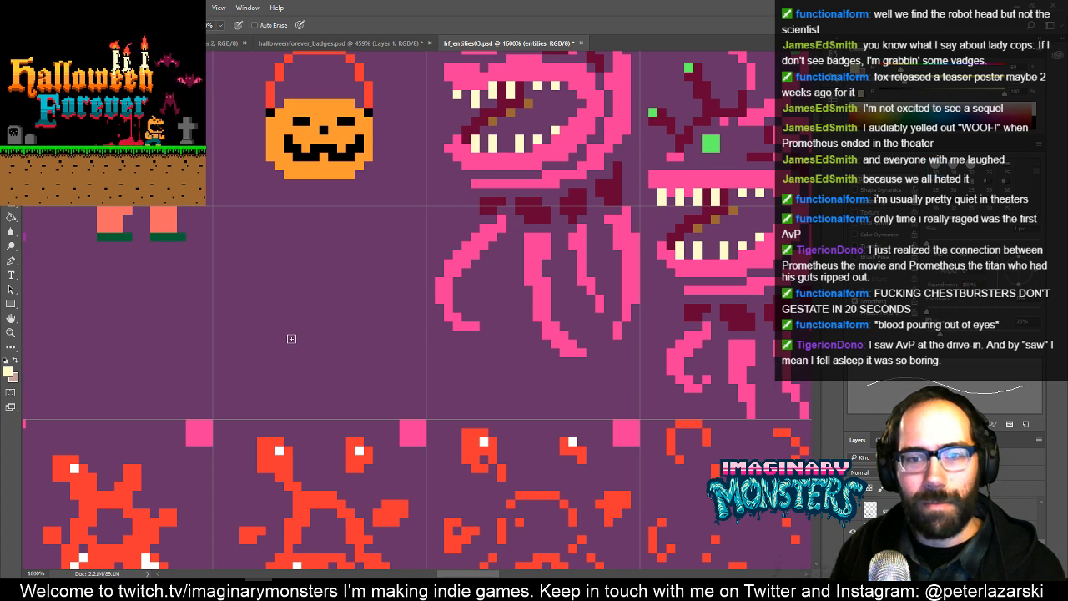
mouse_move(293, 339)
left_mouse_down()
mouse_move(322, 373)
mouse_move(338, 460)
mouse_move(331, 322)
mouse_move(359, 333)
left_mouse_up()
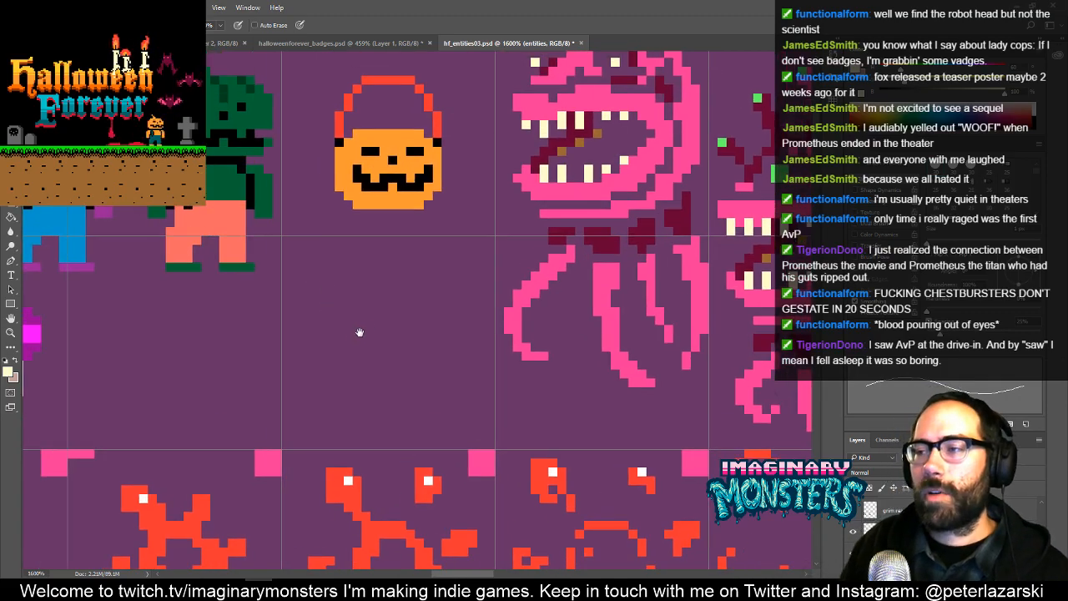
scroll(453, 288, "down", 6)
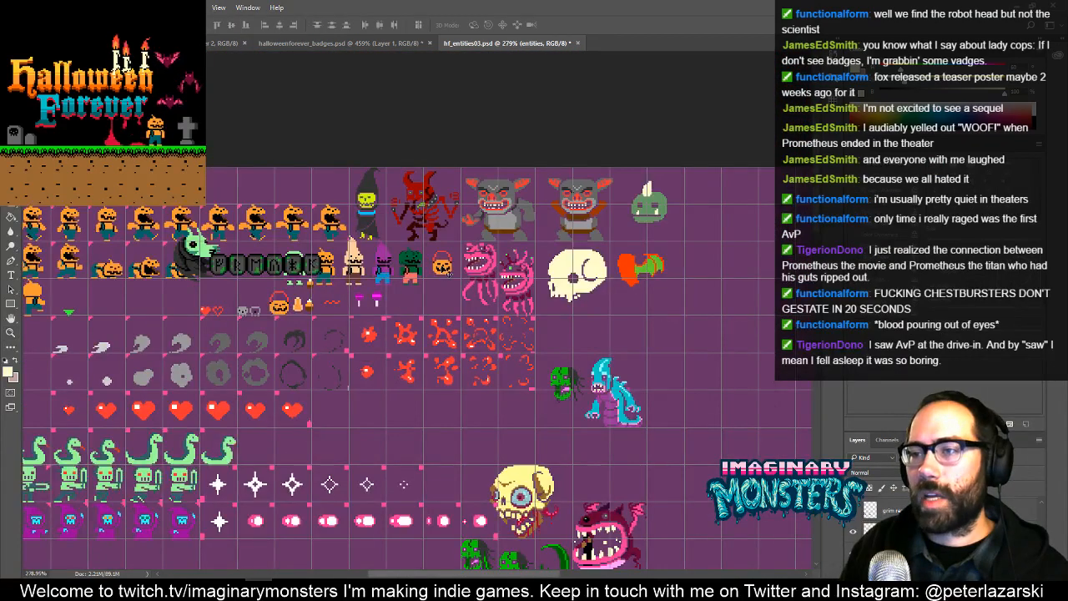
- Move the copied pumpkin bucket into an empty grid cell in the row below the red splatters and deselect it
key("ctrl+z")
key("m")
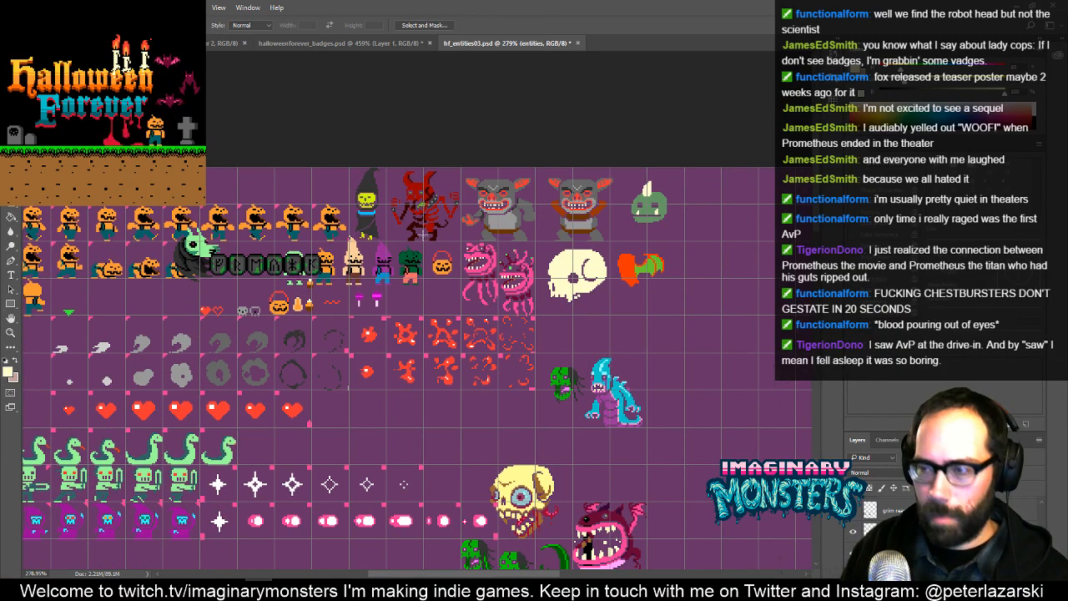
mouse_move(427, 246)
left_mouse_down()
mouse_move(459, 286)
mouse_move(382, 402)
mouse_move(361, 416)
mouse_move(439, 336)
left_mouse_up()
key("v")
key("z")
key("space")
left_click_drag(432, 399, 372, 296)
key("v")
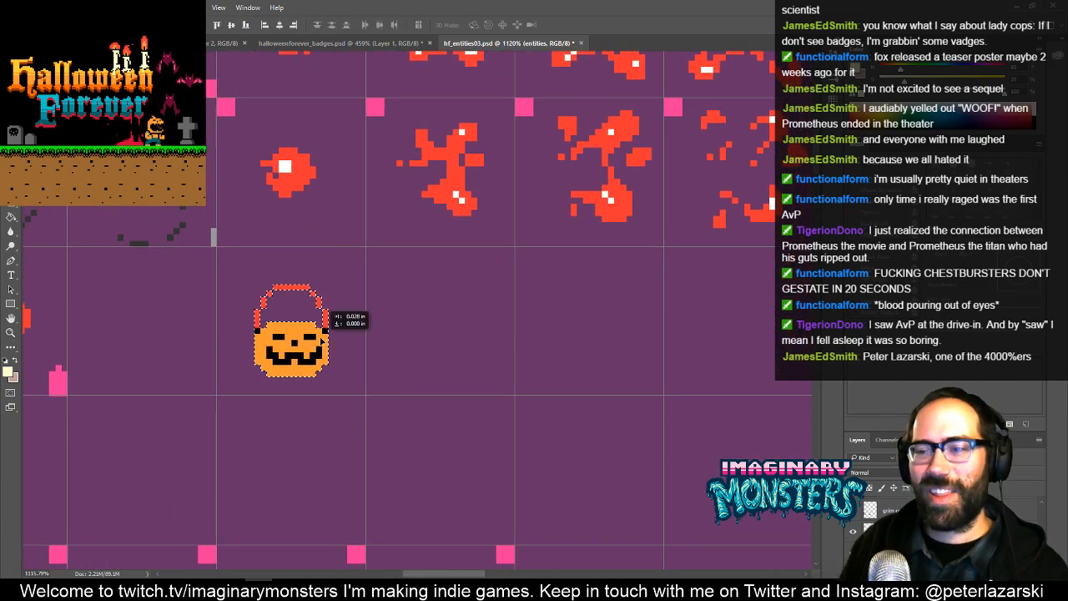
left_click_drag(326, 334, 324, 330)
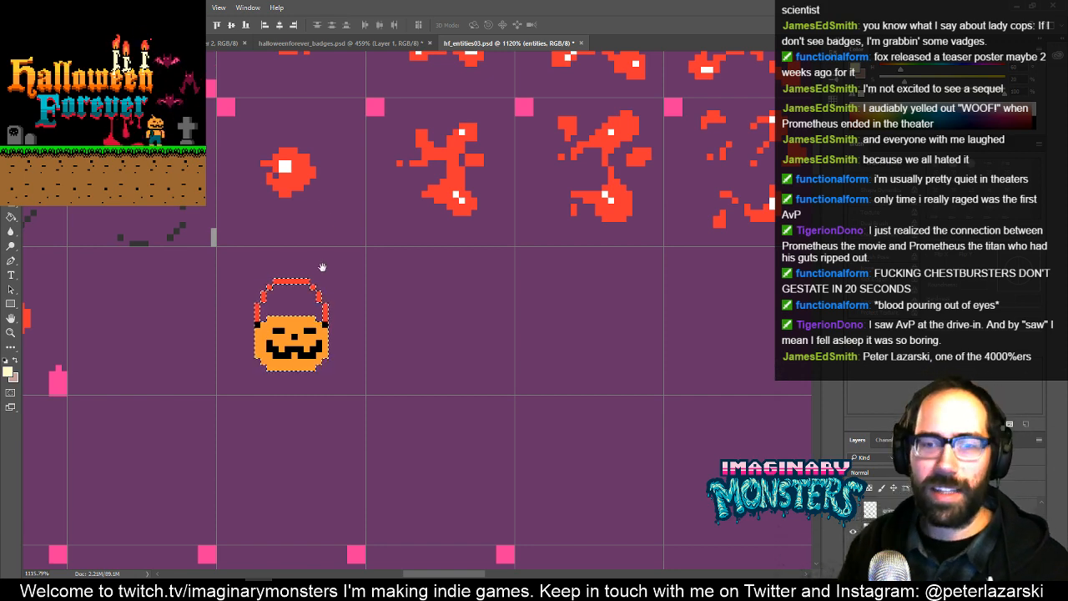
left_click_drag(338, 321, 370, 299)
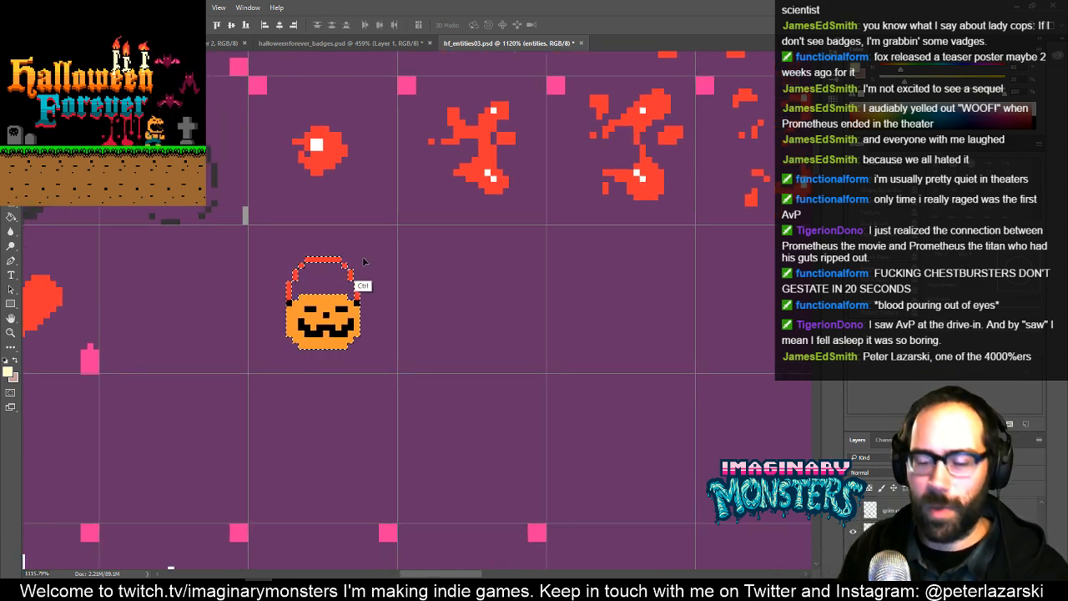
key("ctrl+d")
- Sample the peach colour from the sprites and draw an L-shaped left and bottom edge in the cell beside the copied bucket
key("z")
left_click(363, 307)
left_click(364, 309)
left_click(366, 312)
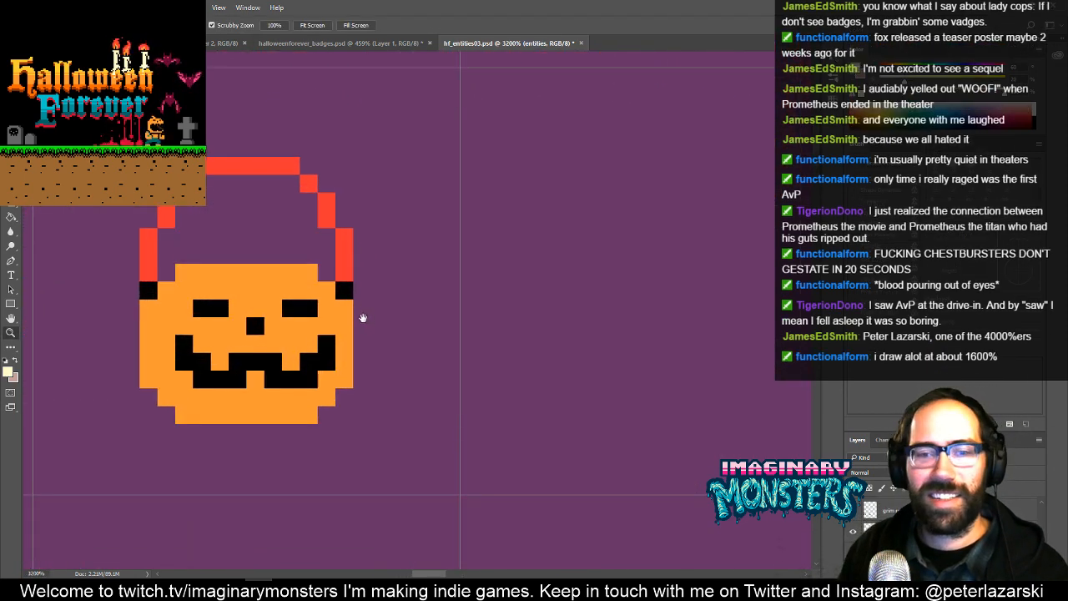
left_click_drag(363, 317, 430, 355)
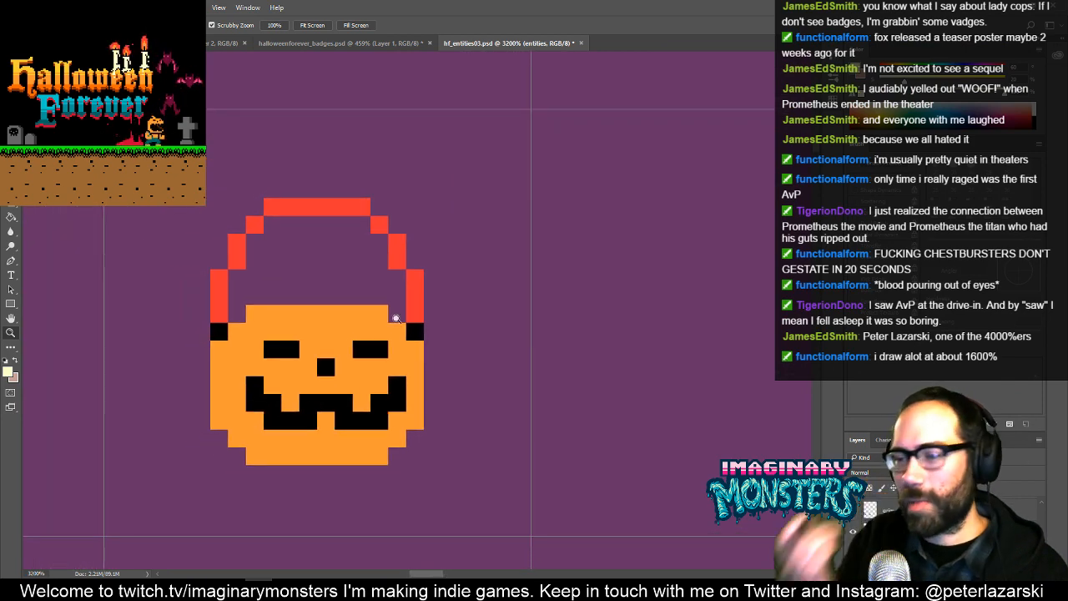
left_click(469, 322, "alt")
left_click(468, 322, "alt")
left_click_drag(472, 340, 365, 339)
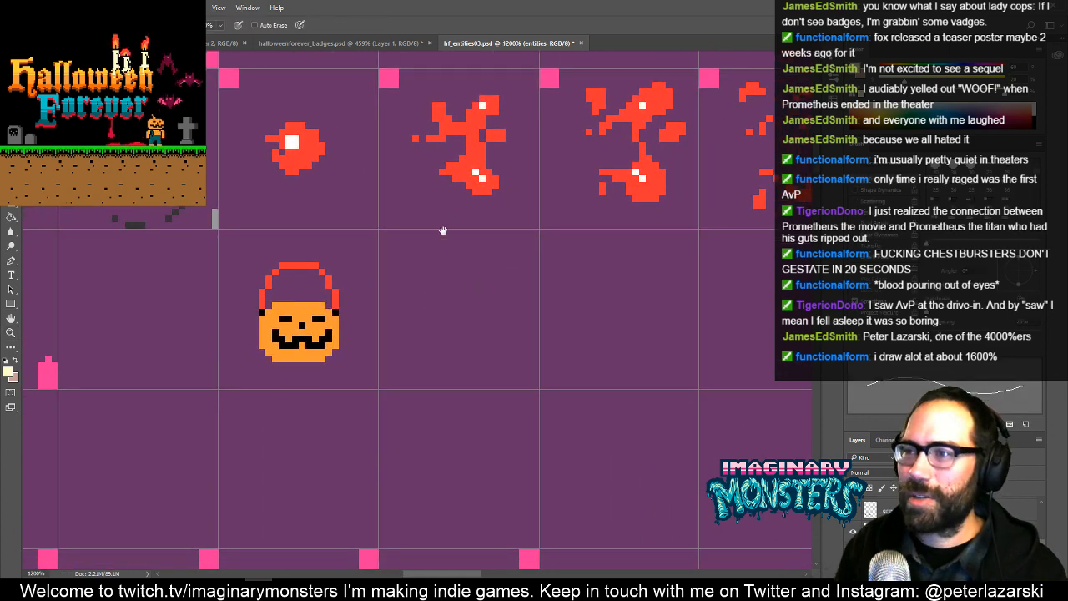
left_click_drag(443, 230, 468, 352)
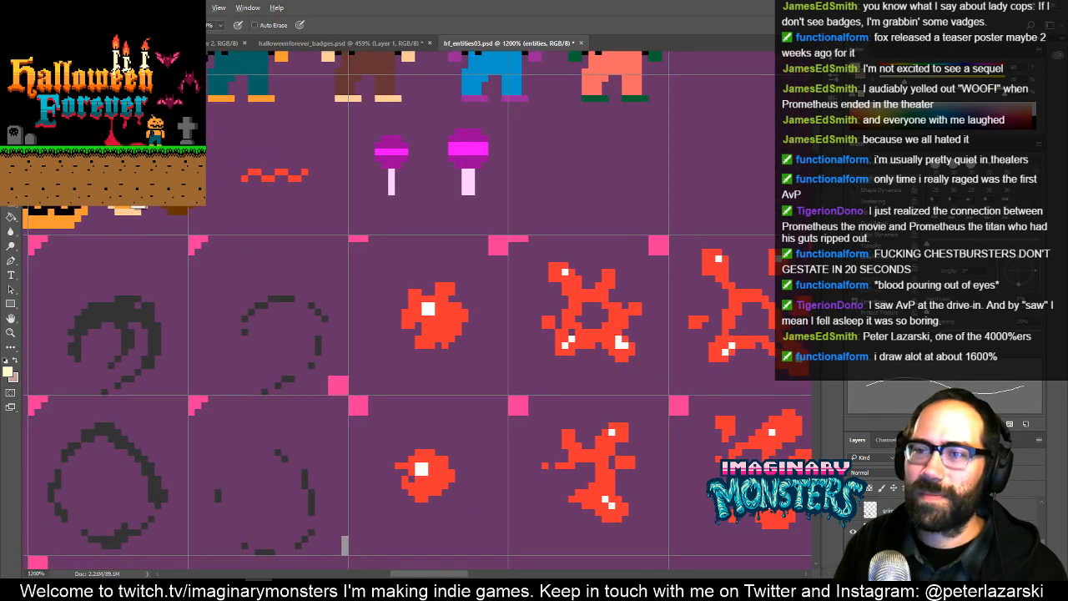
mouse_move(420, 474)
left_mouse_down()
mouse_move(389, 356)
mouse_move(446, 420)
mouse_move(417, 383)
left_mouse_up()
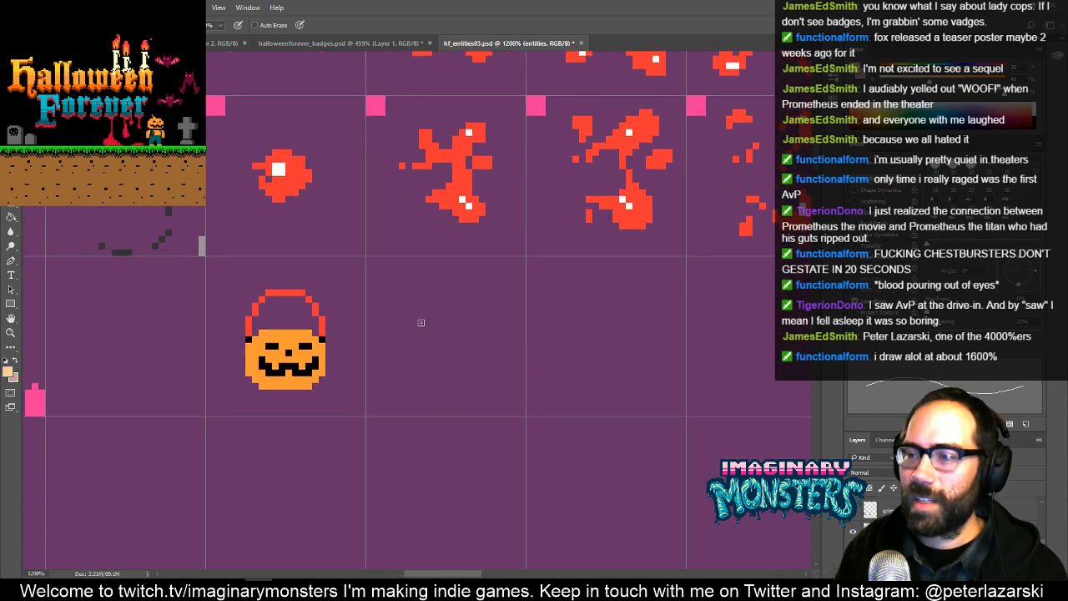
mouse_move(415, 342)
left_mouse_down()
mouse_move(418, 388)
mouse_move(497, 402)
left_mouse_up()
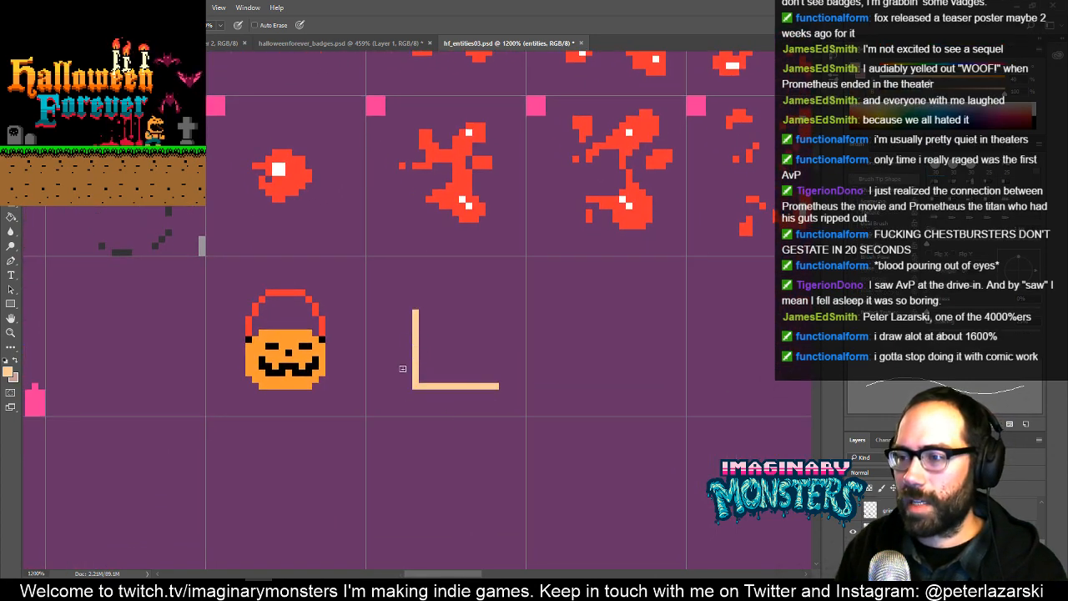
mouse_move(407, 370)
left_mouse_down()
mouse_move(406, 314)
mouse_move(380, 377)
left_mouse_up()
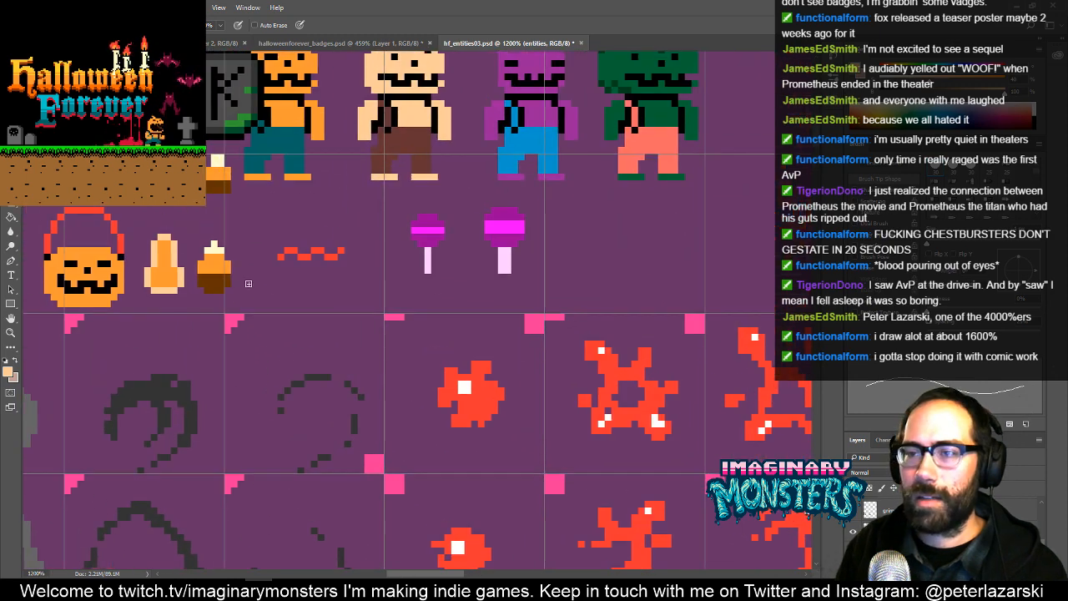
- Complete the box beside the bucket with an orange side strip and a closed peach outline, and fill its interior with peach
left_click(164, 273, "alt")
left_click_drag(417, 539, 282, 301)
mouse_move(387, 360)
left_mouse_down()
mouse_move(362, 333)
mouse_move(368, 429)
mouse_move(363, 349)
mouse_move(352, 433)
mouse_move(367, 432)
mouse_move(352, 438)
mouse_move(383, 375)
mouse_move(387, 330)
mouse_move(470, 363)
mouse_move(486, 346)
mouse_move(487, 440)
left_mouse_up()
key("g")
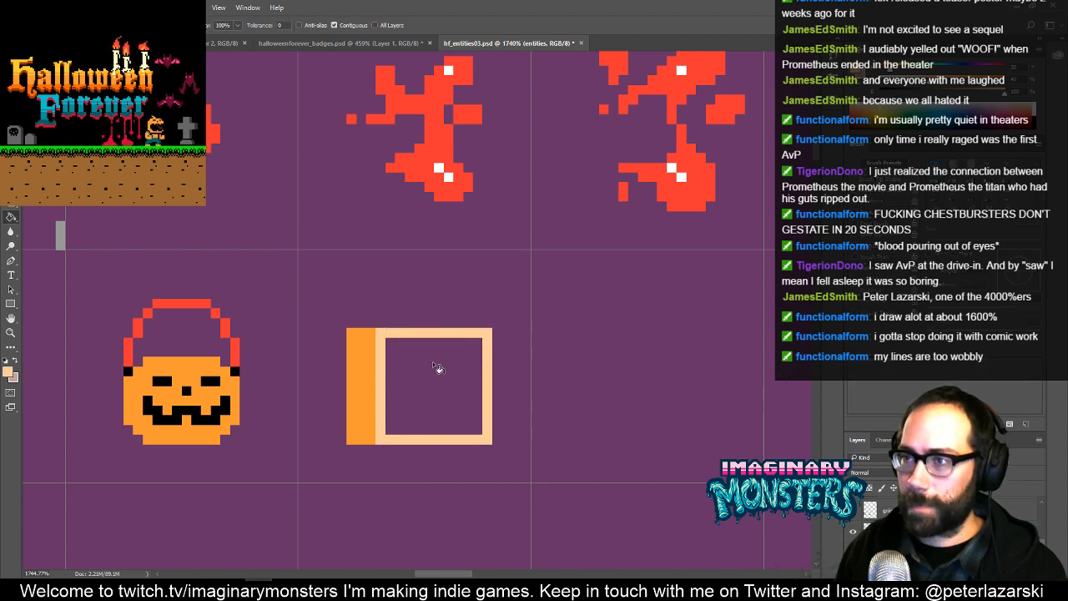
left_click(457, 408)
- Sample black from the bucket's face and draw a T on the upper part of the box's peach front
key("b")
left_click_drag(441, 387, 386, 367)
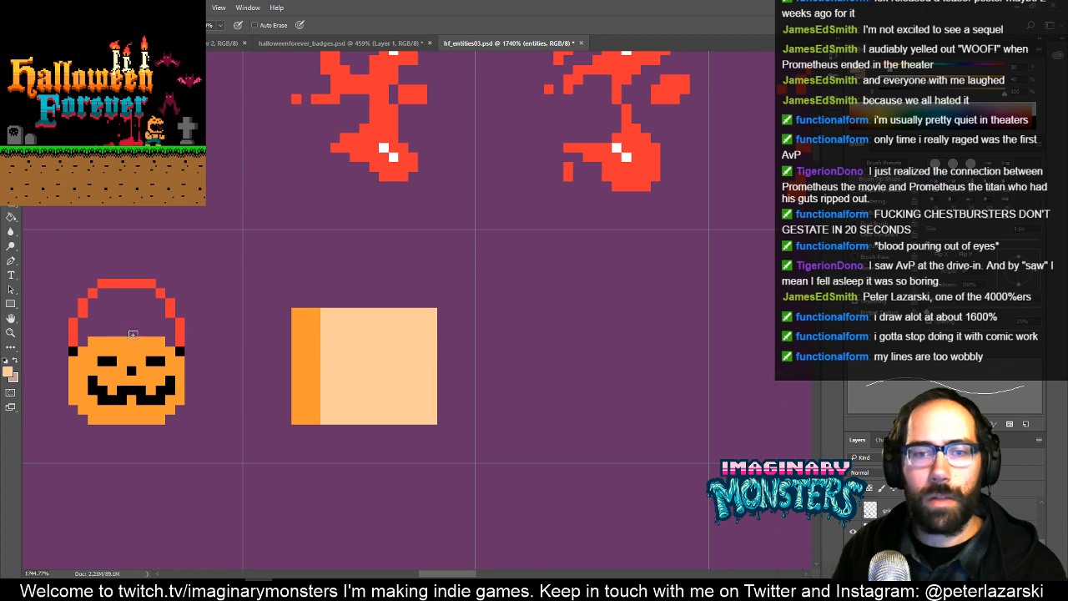
left_click_drag(159, 372, 184, 354)
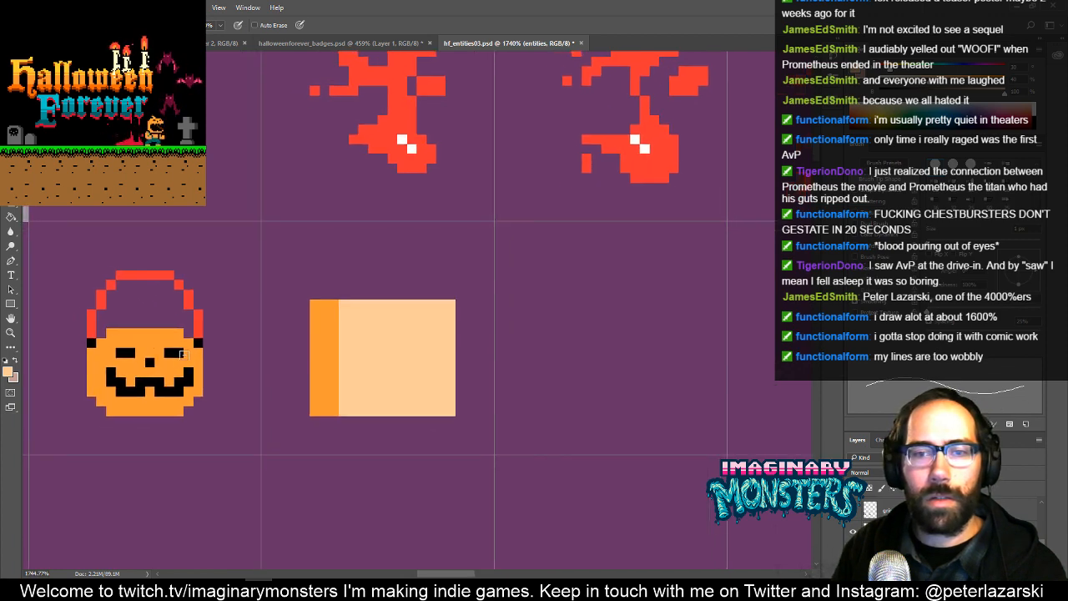
left_click(178, 352, "alt")
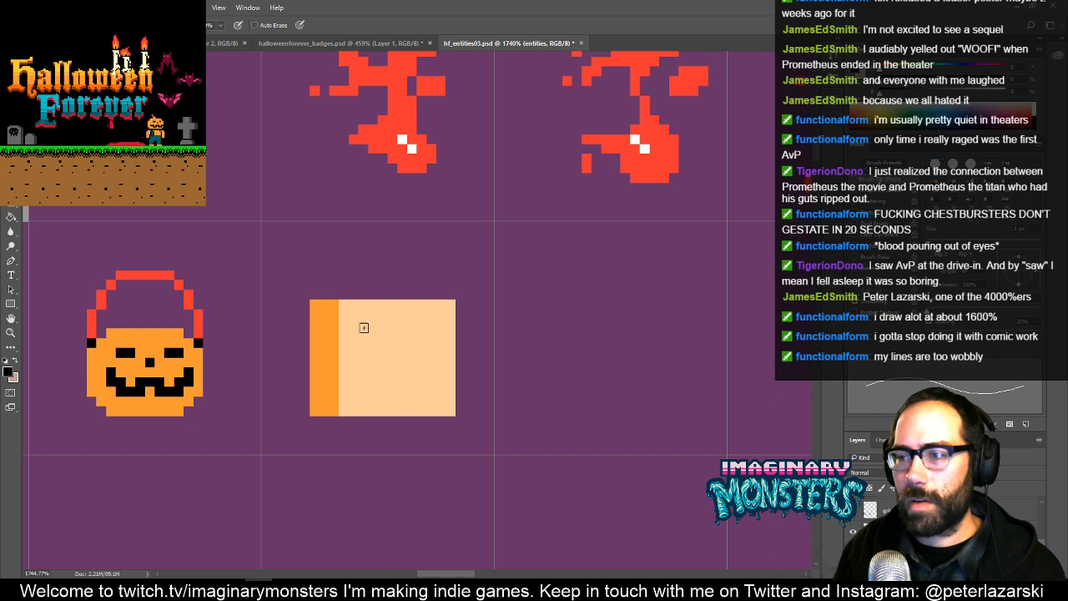
key("ctrl+alt+z")
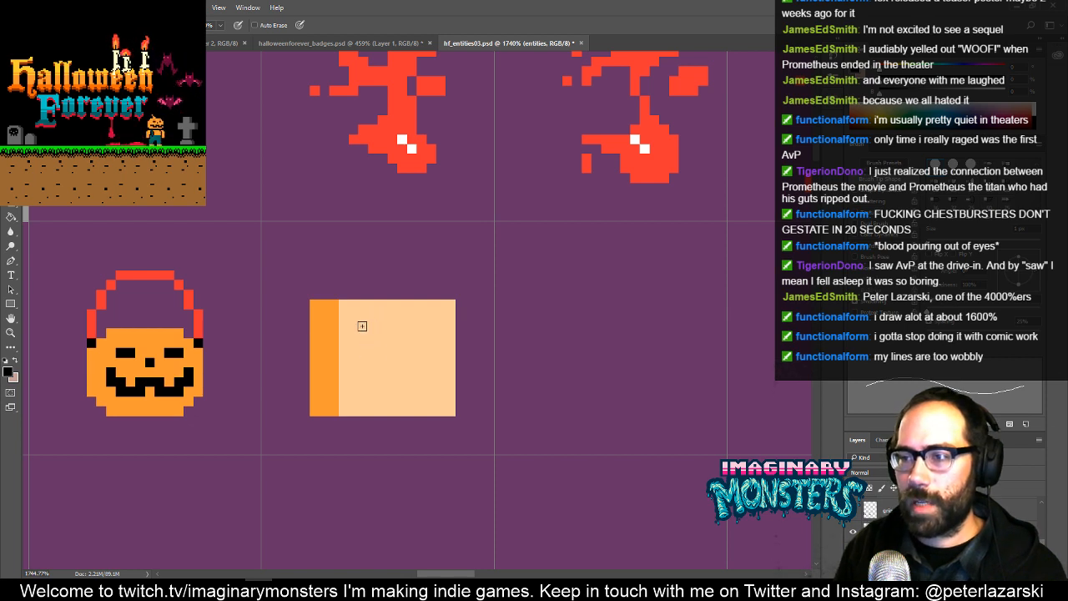
key("ctrl+alt+z")
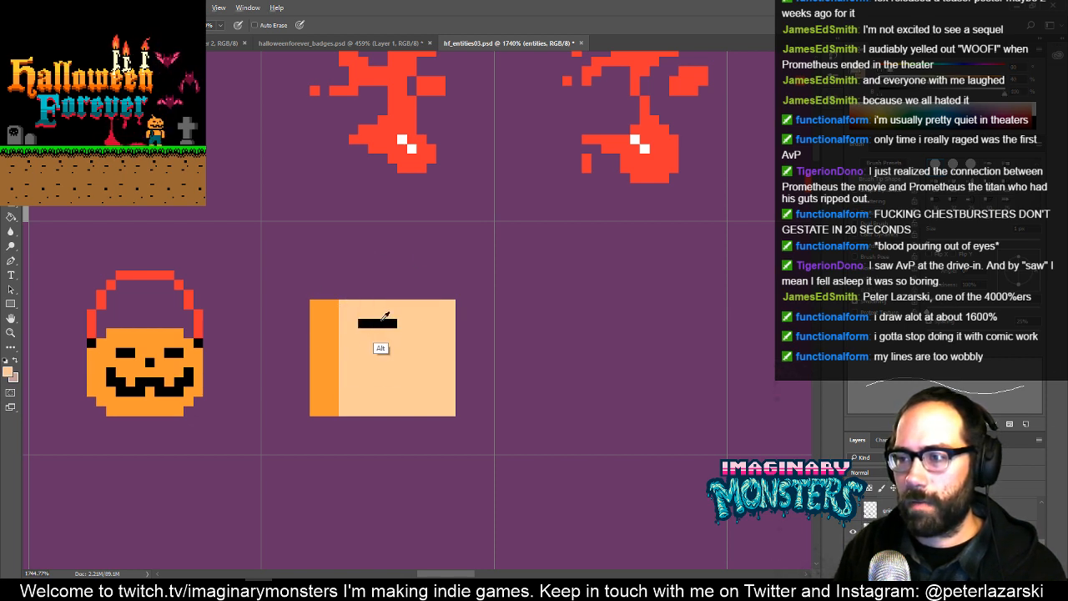
left_click(378, 332)
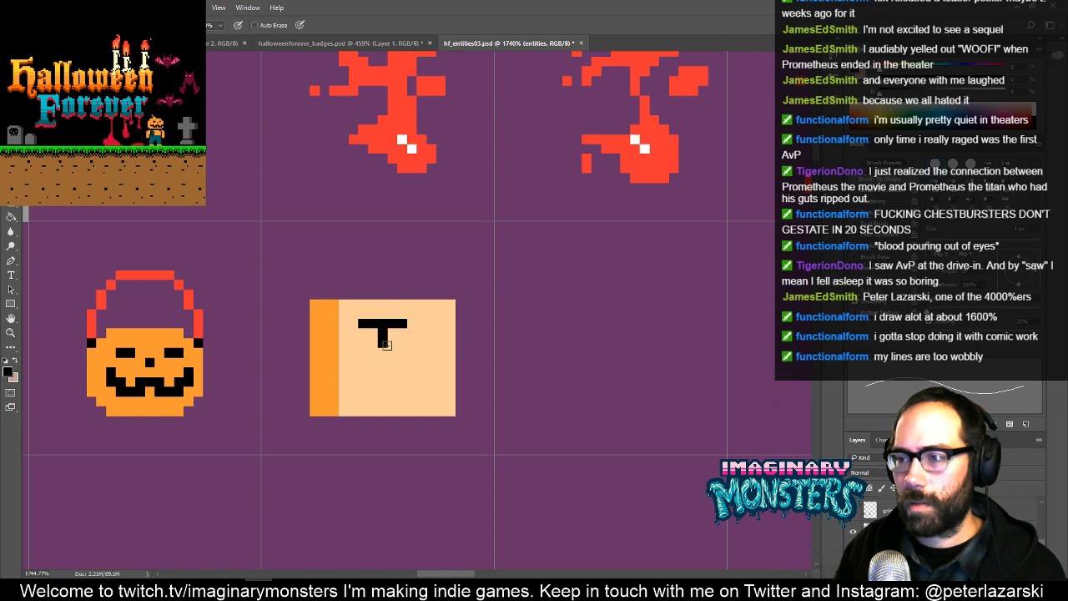
left_click(383, 351)
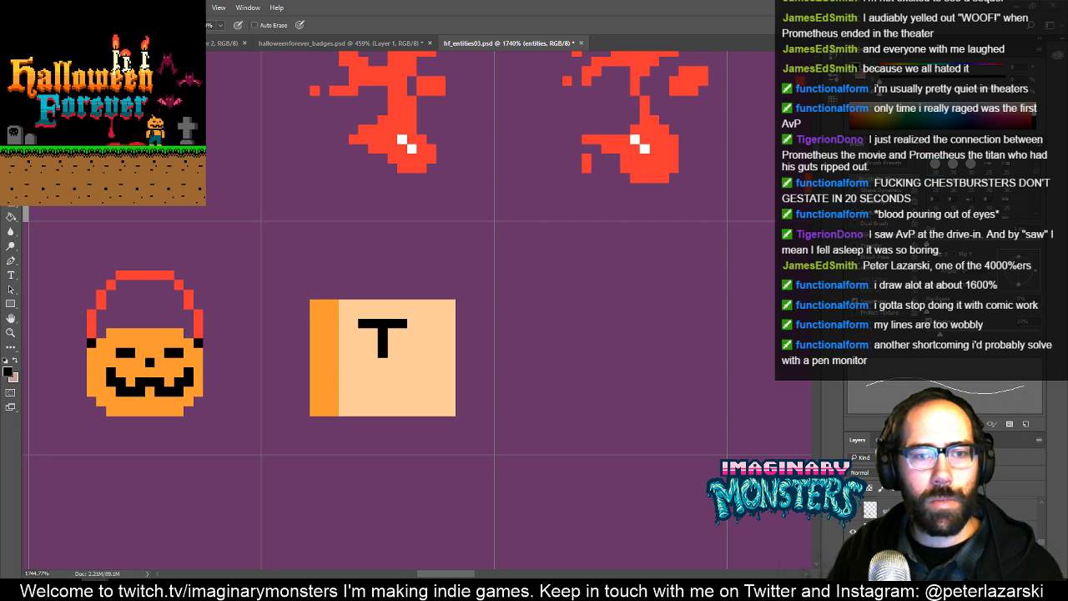
- Close the font strip image preview and place the strip_basic image into hf_entities03.psd at its original size
key("alt+Tab")
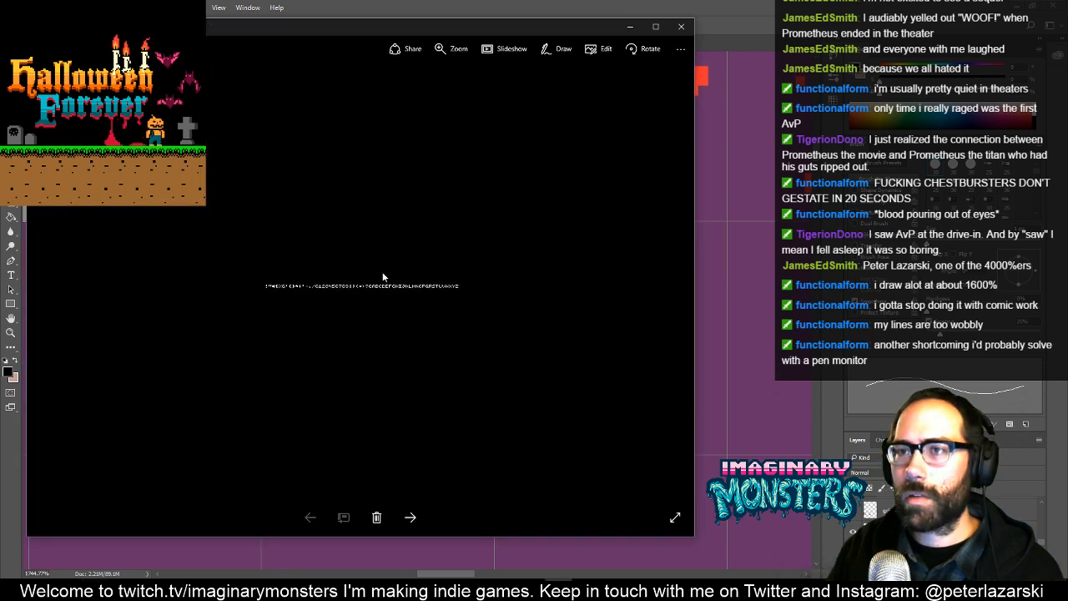
left_click(681, 27)
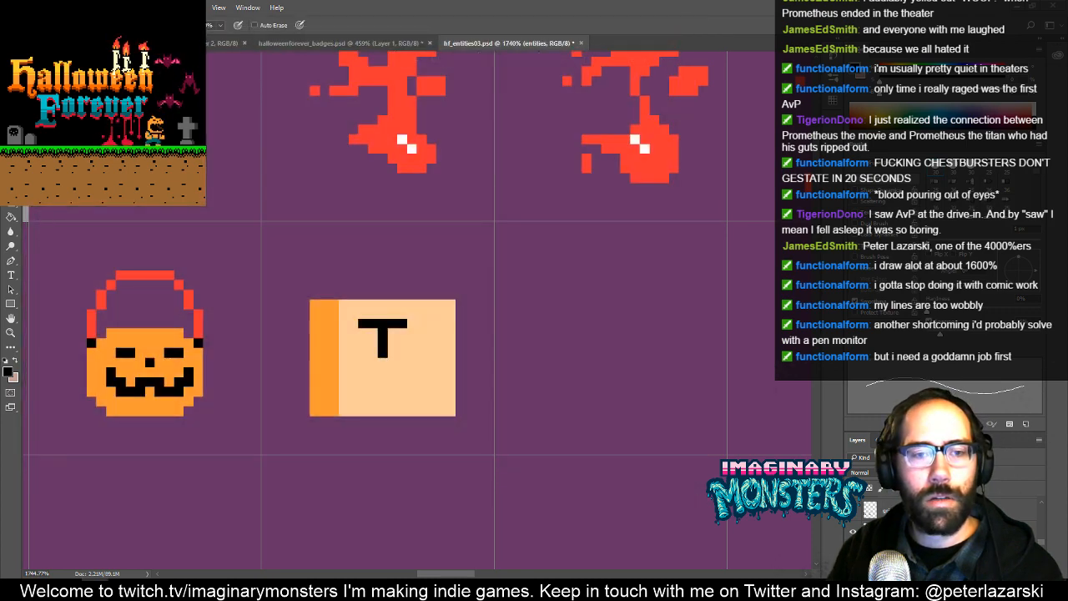
left_click_drag(340, 448, 342, 448)
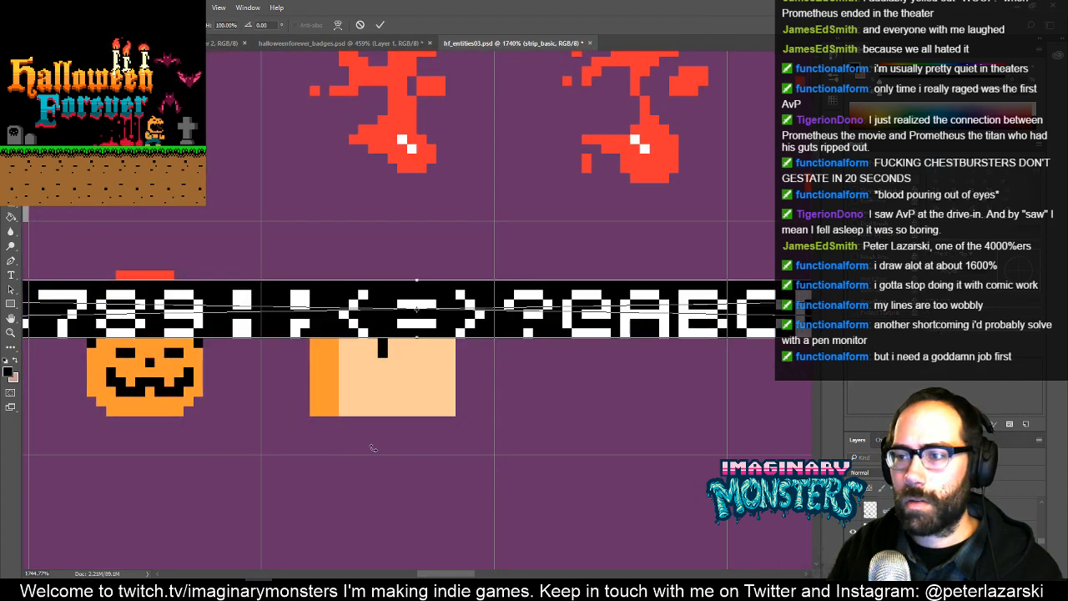
key("Return")
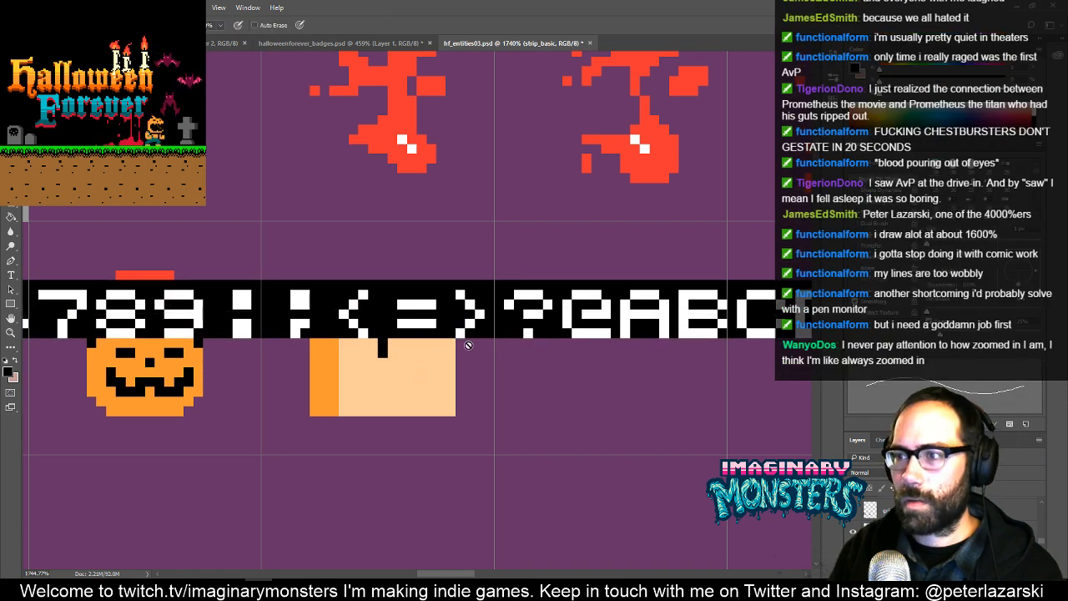
- Move the placed font strip into the empty row between the blue monster and the yellow skull
key("z")
left_click_drag(529, 339, 437, 359)
left_click_drag(557, 361, 402, 330)
key("v")
left_click_drag(474, 314, 624, 365)
left_click_drag(570, 345, 472, 329)
key("z")
- Rasterize the strip_basic layer and delete the black background around its white characters
key("w")
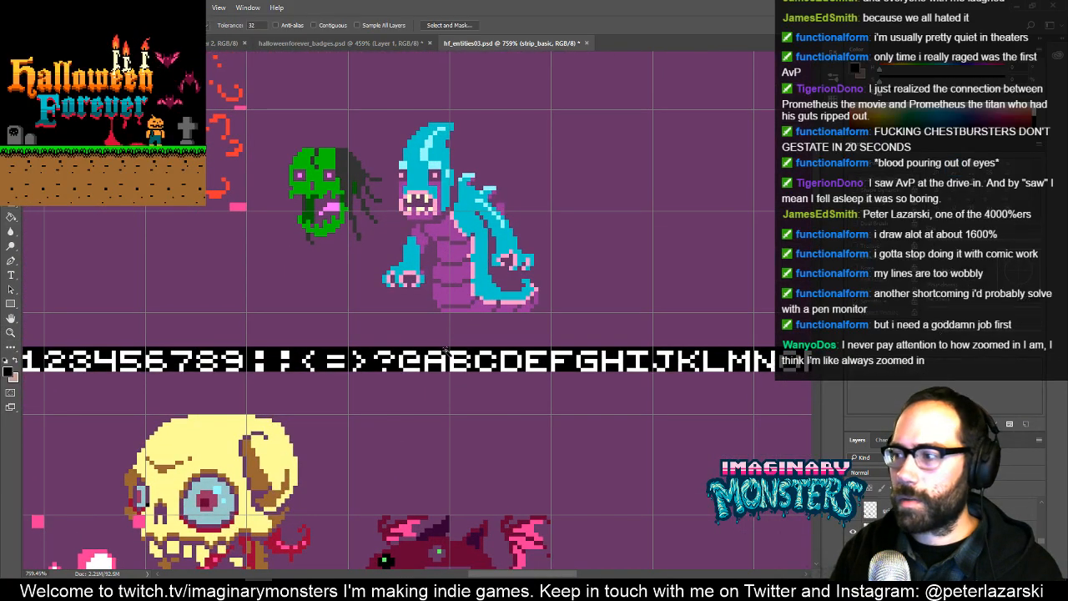
right_click(897, 548)
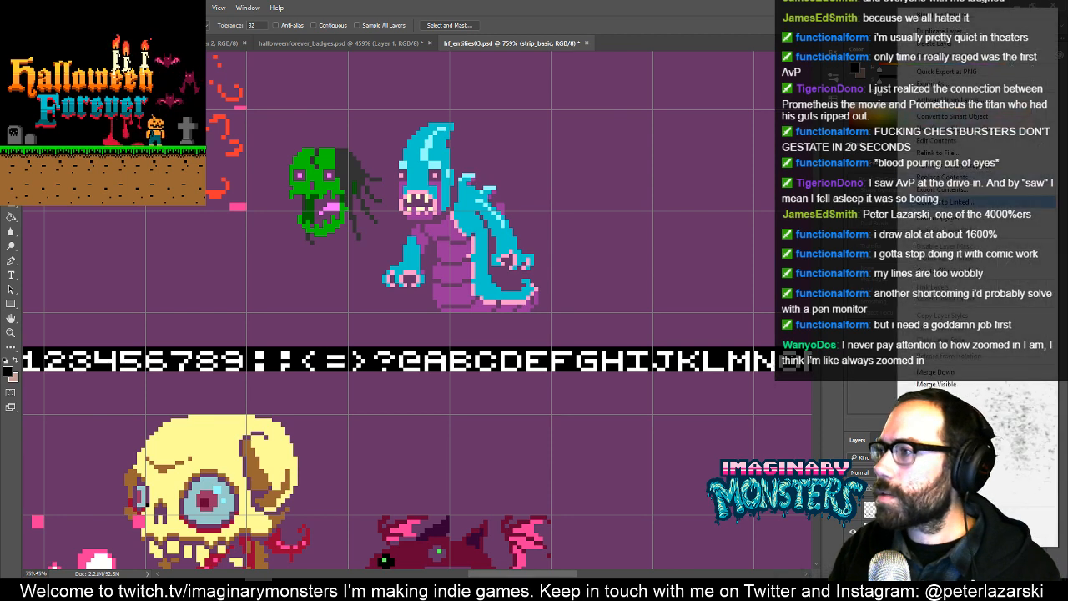
left_click(912, 221)
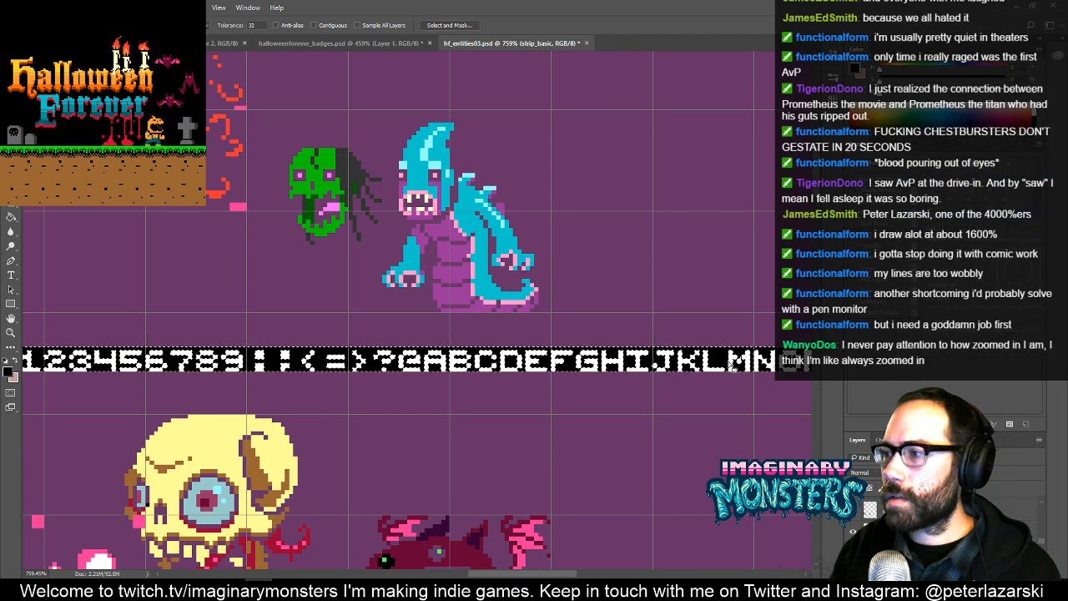
key("Delete")
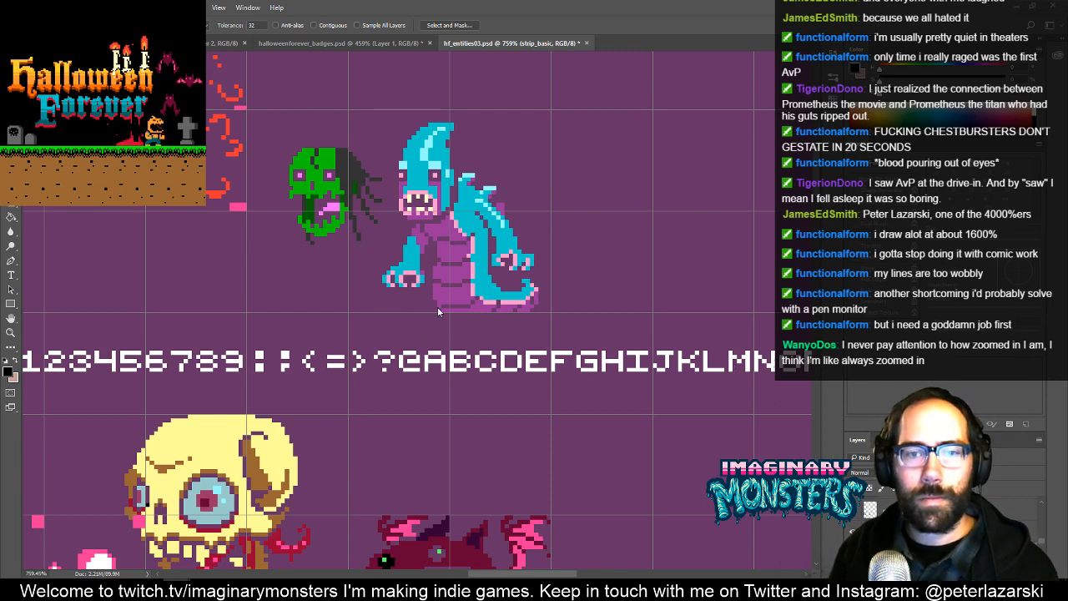
- Shift the white character strip left and slightly lower so it runs through the row beneath the bucket and box
left_click_drag(441, 342, 635, 371)
key("v")
left_click_drag(645, 352, 330, 365)
left_click_drag(402, 364, 436, 398)
key("z")
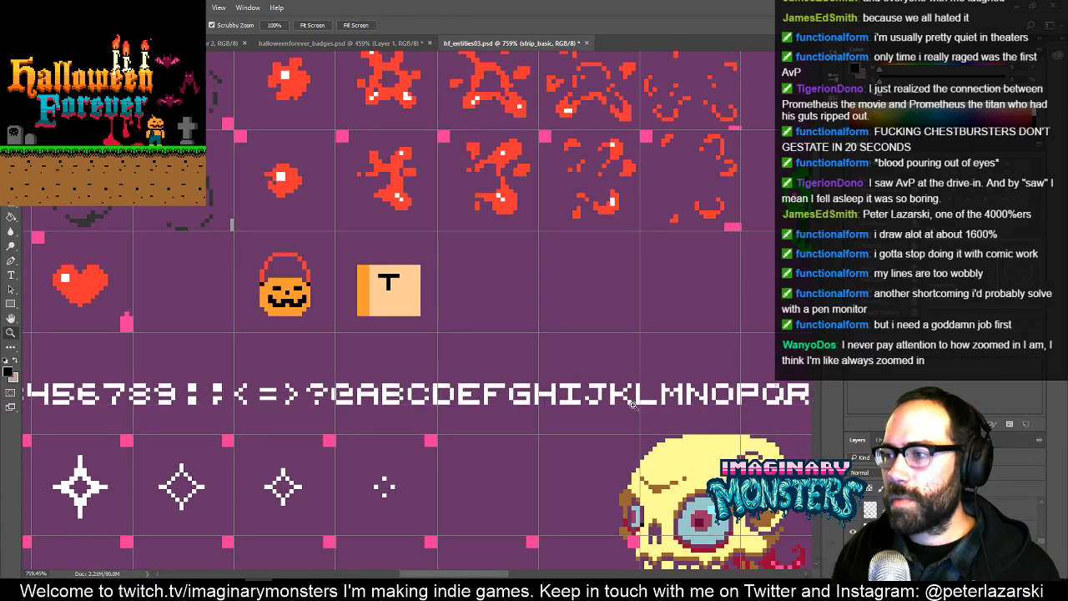
- Copy the letter T from the font strip into the empty cell above the strip and deselect it
left_click_drag(694, 404, 444, 404)
left_click_drag(599, 394, 691, 350)
key("m")
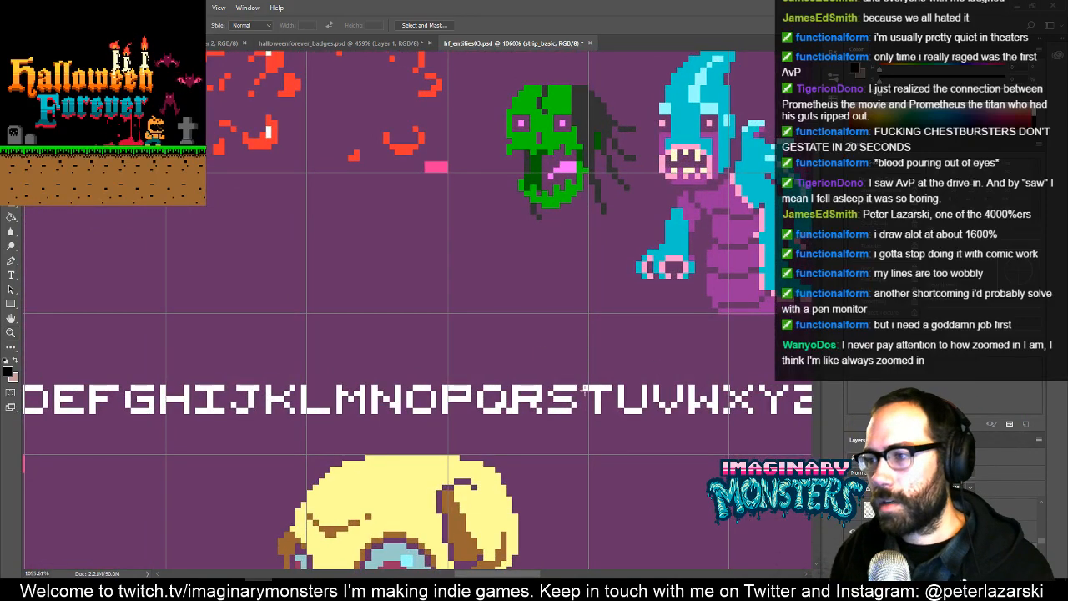
key("v")
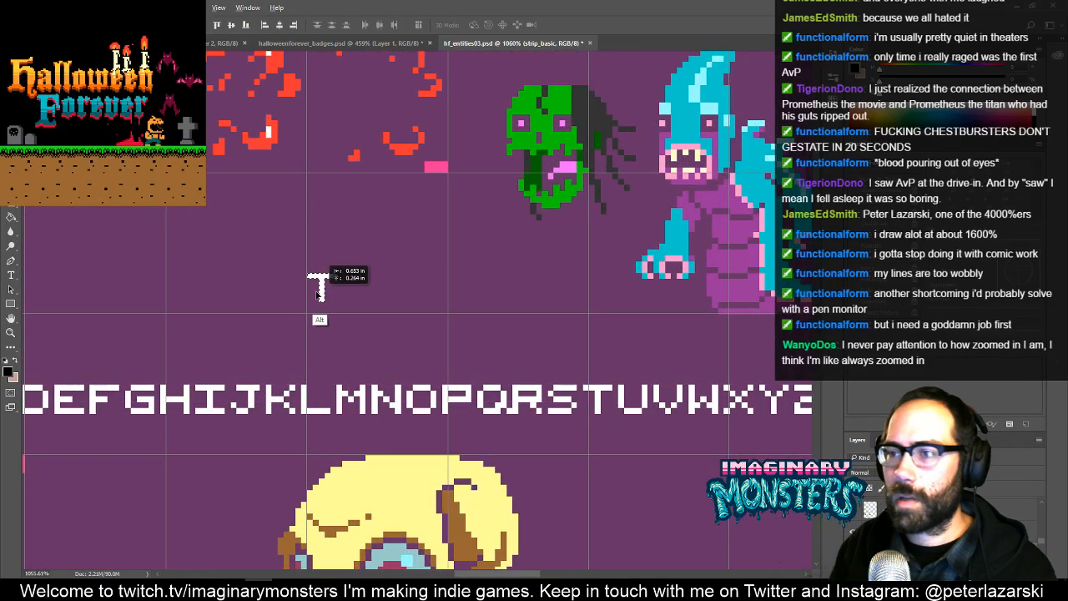
left_click_drag(320, 291, 322, 304)
left_click_drag(448, 362, 399, 353)
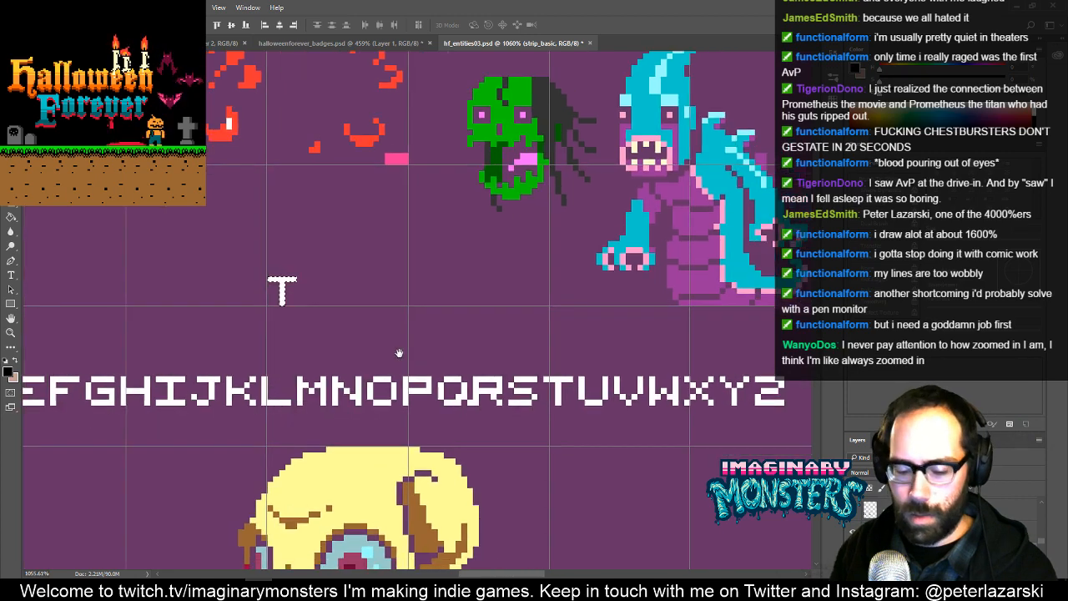
key("ctrl+d")
- Copy the letter R from the font strip and place it right after the copied T
key("m")
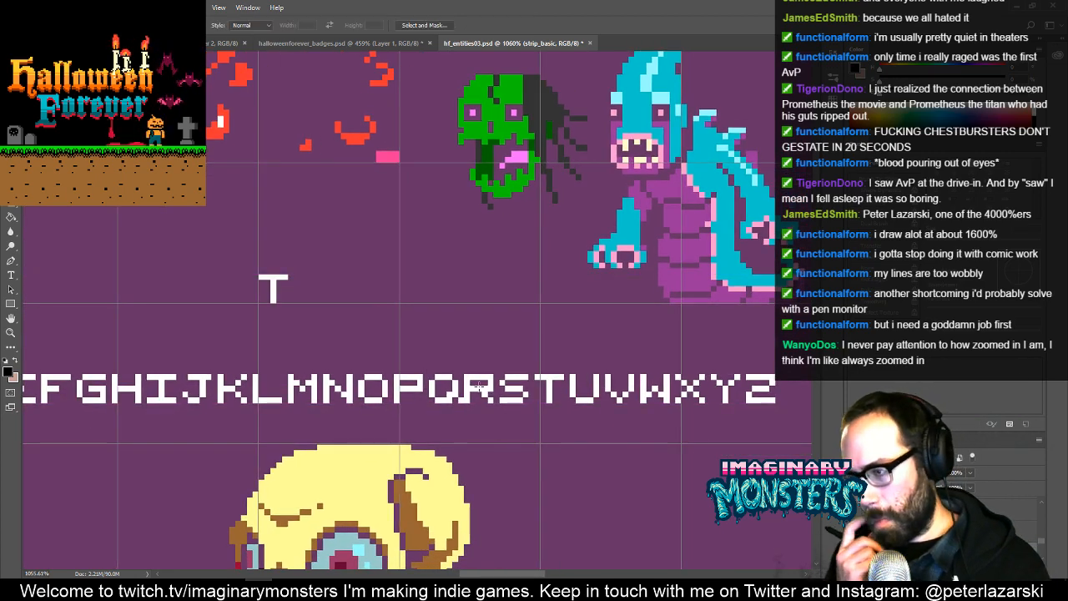
mouse_move(465, 370)
left_mouse_down()
mouse_move(492, 410)
mouse_move(381, 299)
mouse_move(319, 287)
left_mouse_up()
key("v")
mouse_move(369, 346)
left_mouse_down()
mouse_move(442, 350)
mouse_move(365, 354)
left_mouse_up()
key("b")
left_click_drag(597, 333, 496, 333)
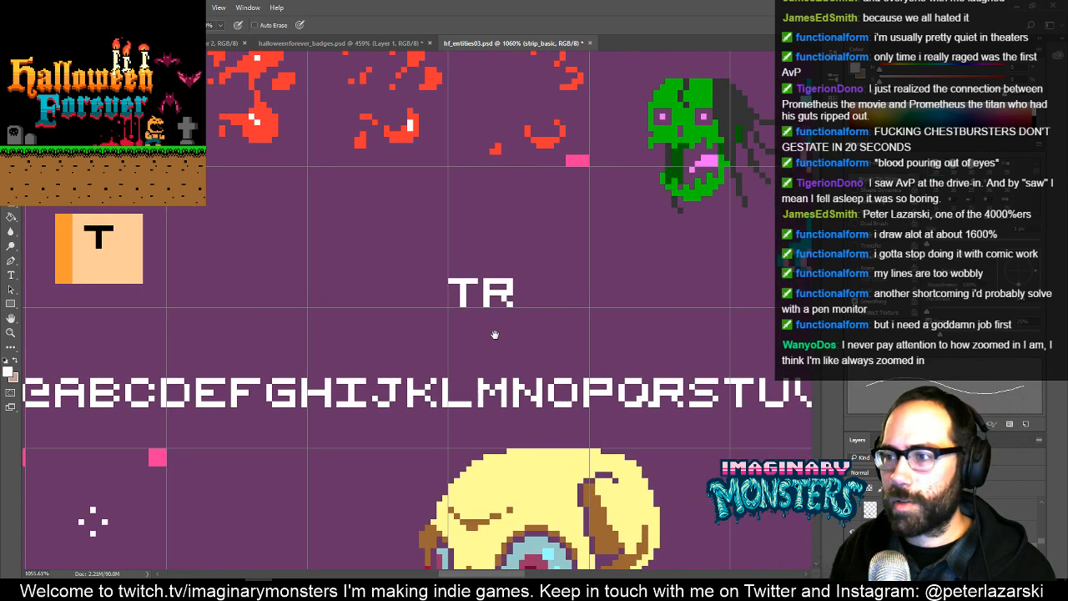
- Copy the letters I and C from the font strip to extend the word to TRIC
key("m")
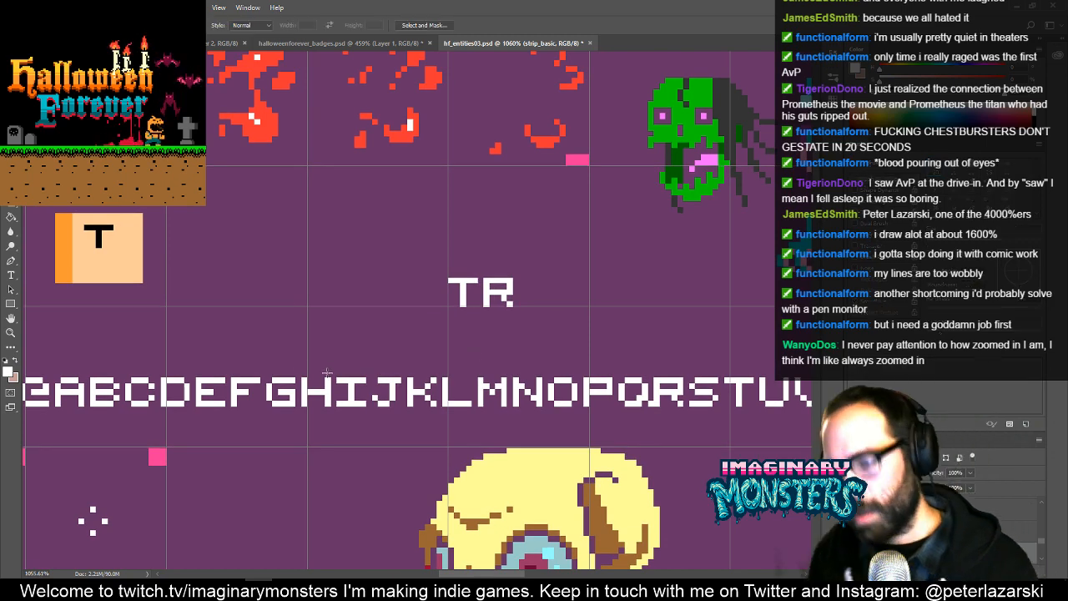
mouse_move(332, 373)
left_mouse_down()
mouse_move(368, 427)
mouse_move(372, 377)
mouse_move(549, 300)
mouse_move(532, 304)
left_mouse_up()
key("v")
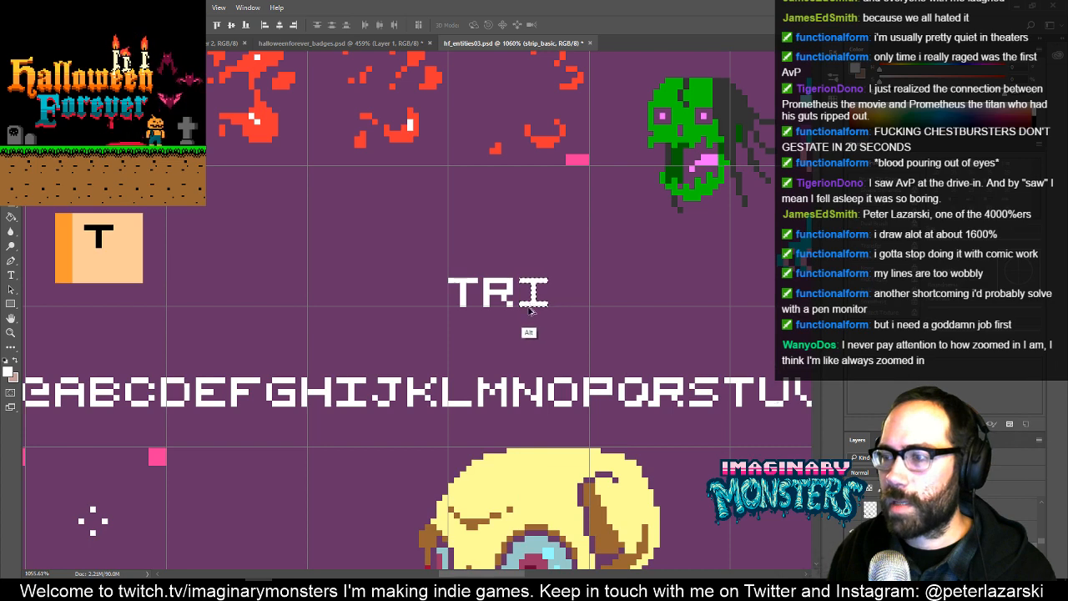
key("ctrl+d")
left_click_drag(330, 372, 402, 367)
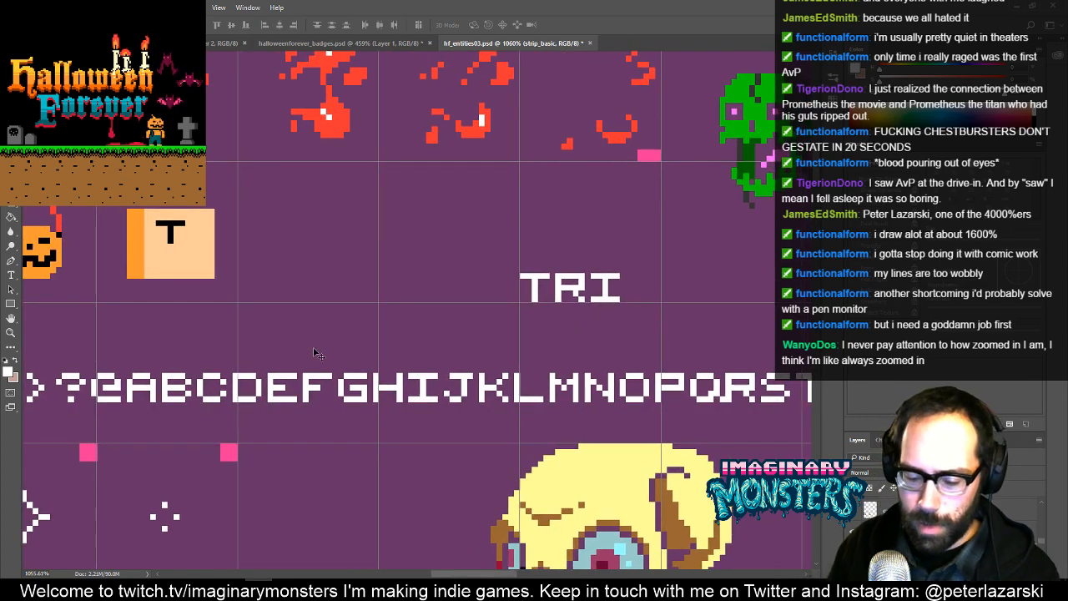
key("m")
mouse_move(194, 370)
left_mouse_down()
mouse_move(235, 409)
mouse_move(642, 254)
mouse_move(647, 288)
left_mouse_up()
key("v")
left_click_drag(649, 327, 446, 337)
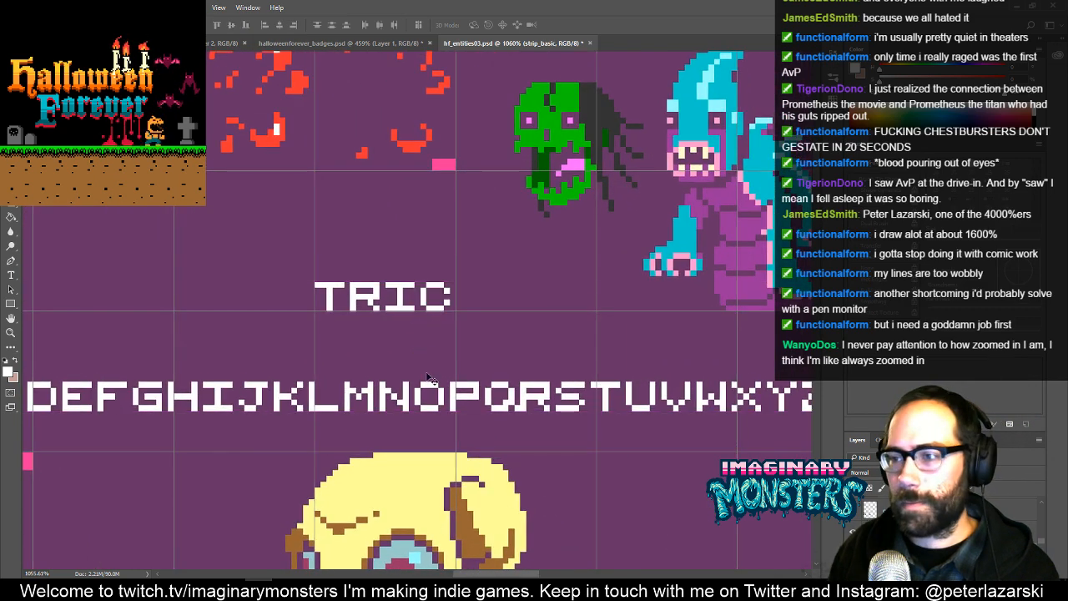
- Add a copy of the letter K to complete TRICK, and move the whole word higher in its cell
key("m")
left_click_drag(269, 375, 476, 301)
key("ctrl+d")
left_click_drag(297, 252, 503, 340)
left_click_drag(477, 296, 478, 237)
key("ctrl+d")
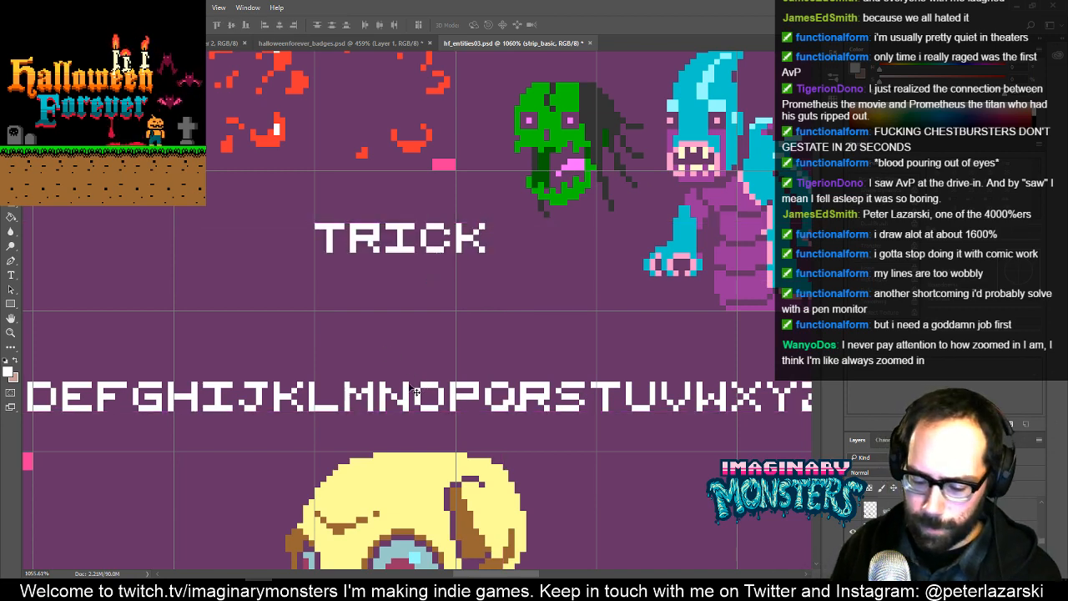
- Copy the letters O and R from the font strip to form OR on a second line beneath TRICK
key("m")
left_click_drag(408, 370, 386, 288)
key("v")
key("ctrl+d")
left_click_drag(432, 321, 421, 334)
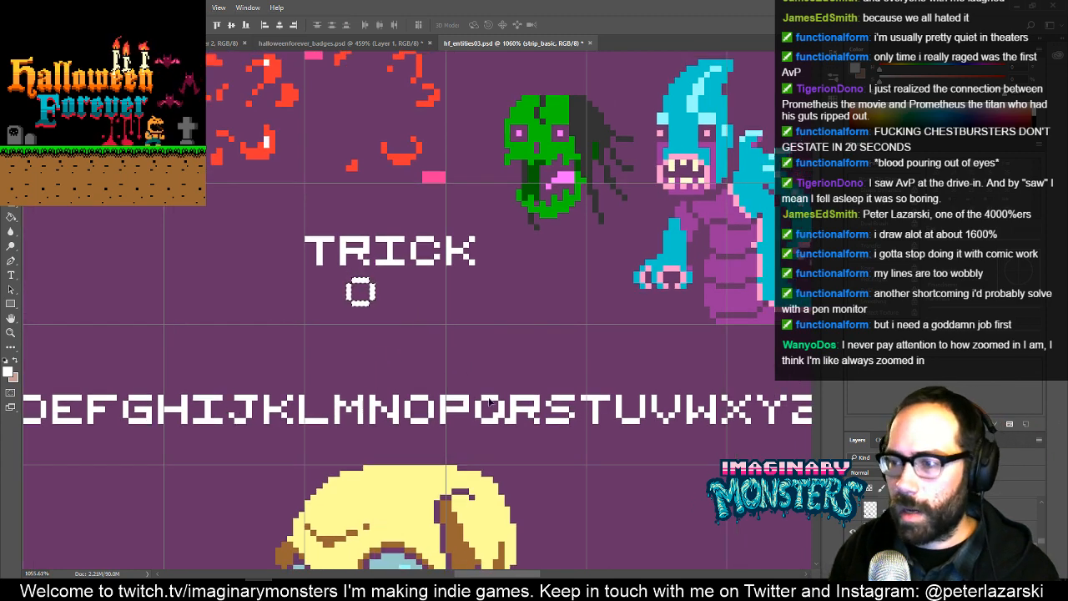
key("ctrl+d")
key("m")
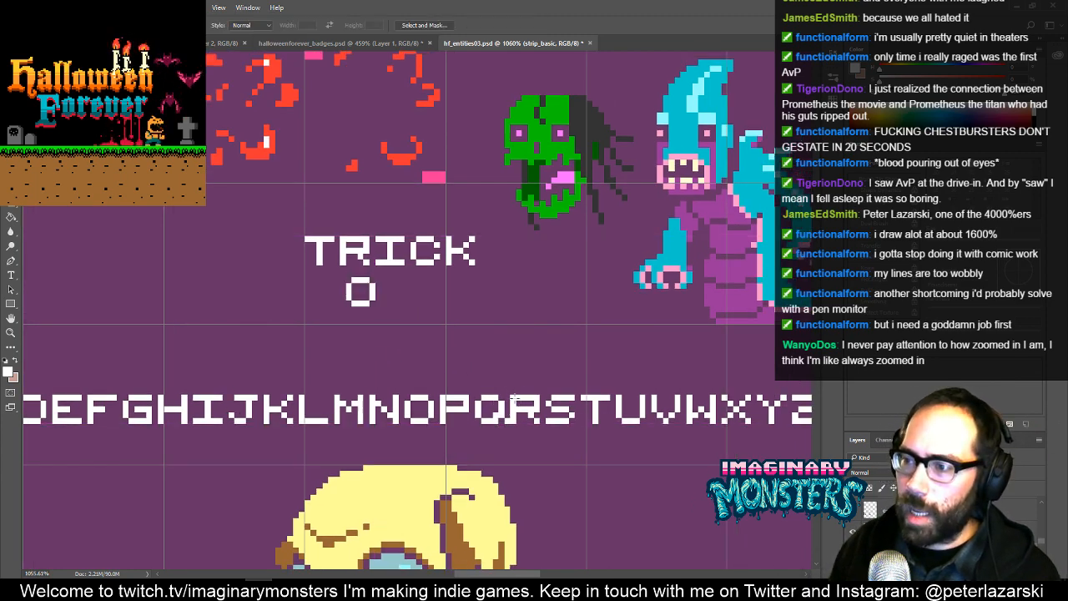
mouse_move(512, 389)
left_mouse_down()
mouse_move(544, 444)
mouse_move(425, 284)
mouse_move(407, 296)
mouse_move(454, 339)
left_mouse_up()
key("v")
key("ctrl+d")
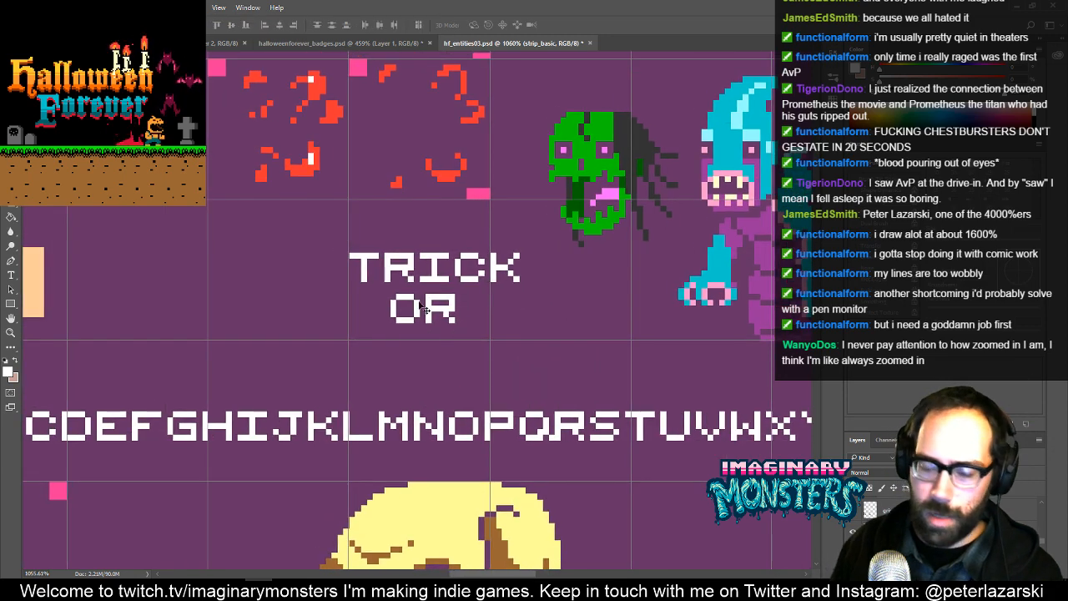
- Nudge the word OR two pixels to the right to centre it under TRICK, and deselect it
key("m")
left_click_drag(378, 288, 578, 374)
key("v")
key("Right")
key("Right")
key("ctrl+d")
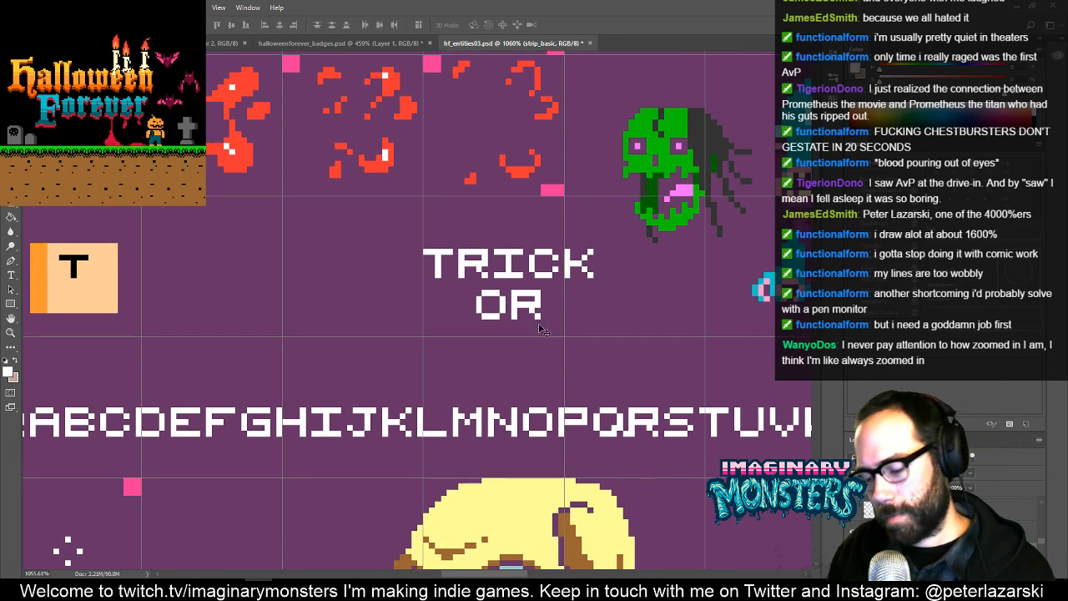
- Duplicate the TR of TRICK straight down to start a third line beneath OR, and deselect it
key("m")
mouse_move(418, 232)
left_mouse_down()
mouse_move(517, 275)
mouse_move(494, 290)
left_mouse_up()
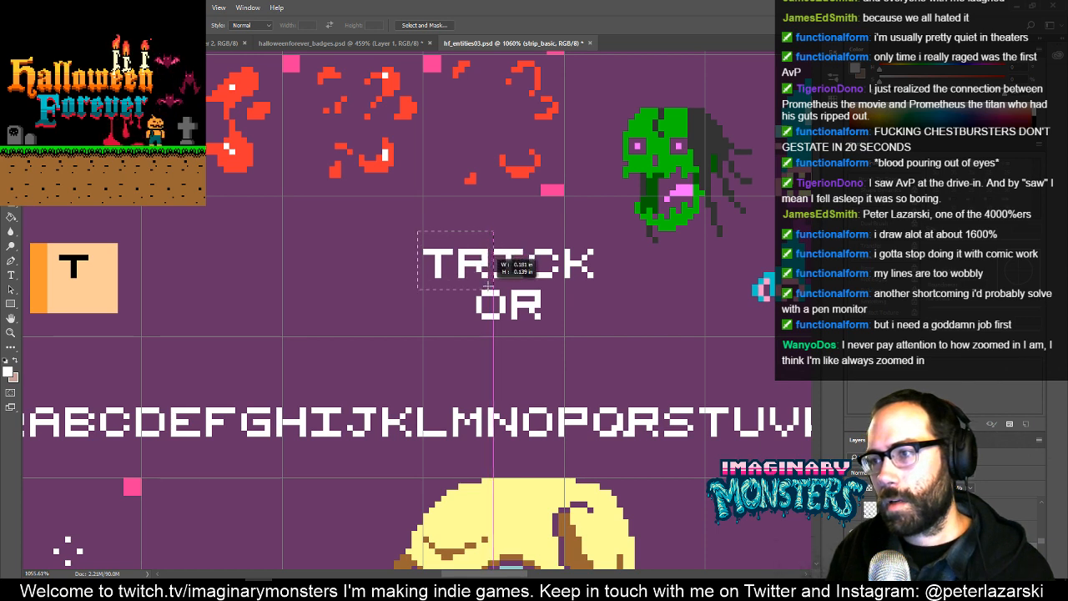
key("v")
key("alt+shift+Down")
key("Down")
key("Down")
key("Down")
key("Down")
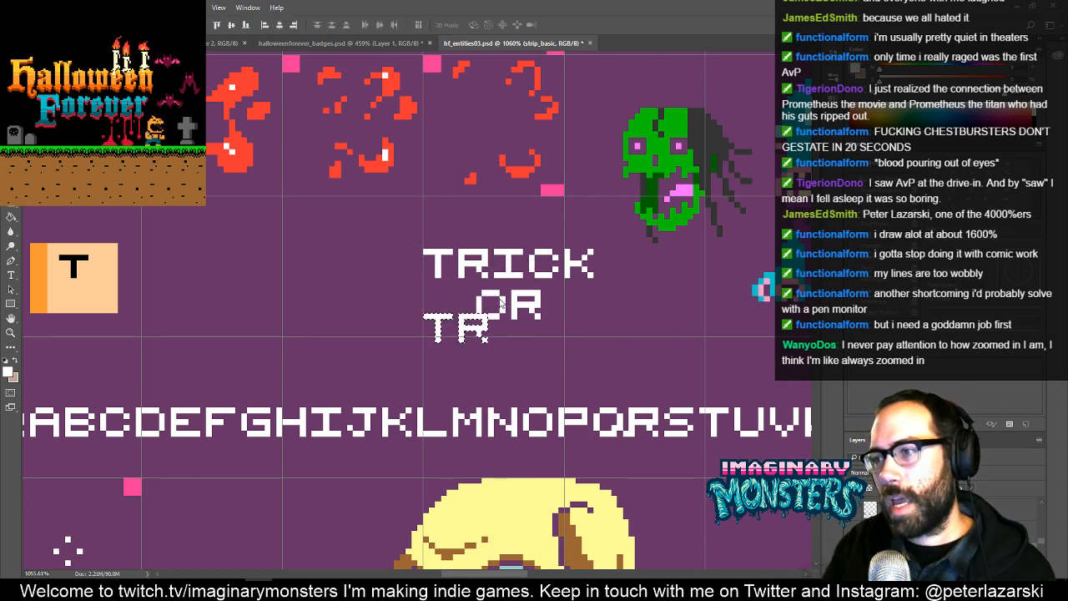
key("ctrl+d")
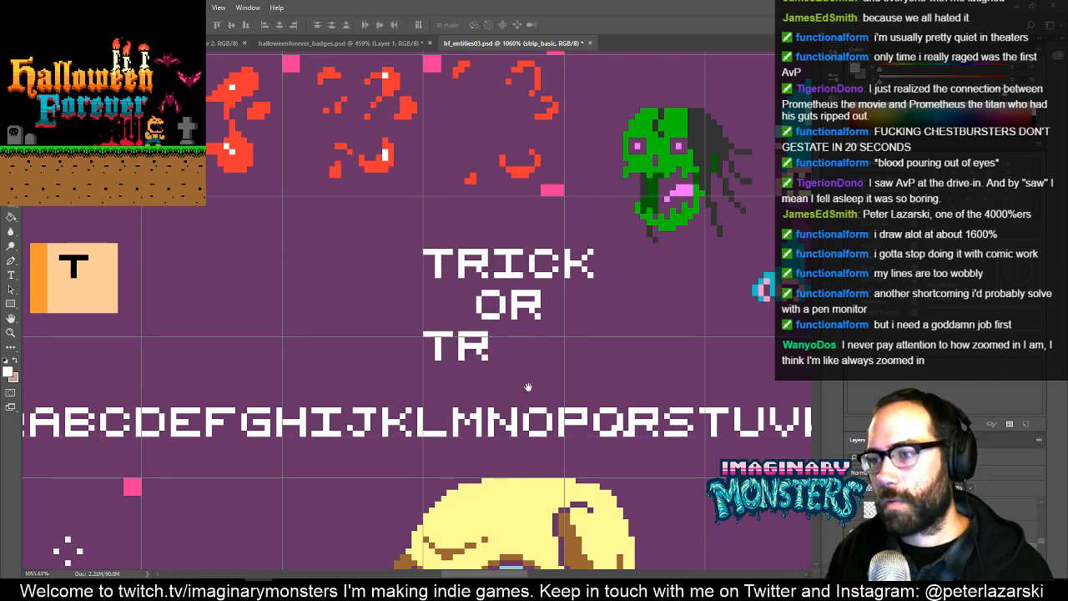
- Copy the letter E from the font strip and place it after TR on the third line
left_click_drag(529, 387, 583, 393)
key("m")
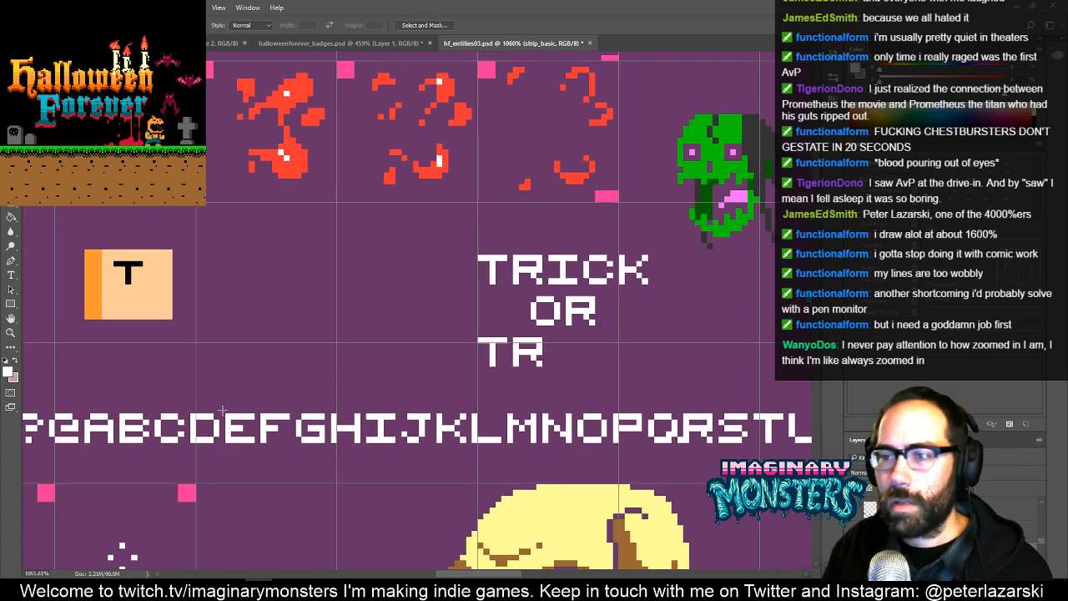
left_click_drag(220, 409, 577, 352)
key("v")
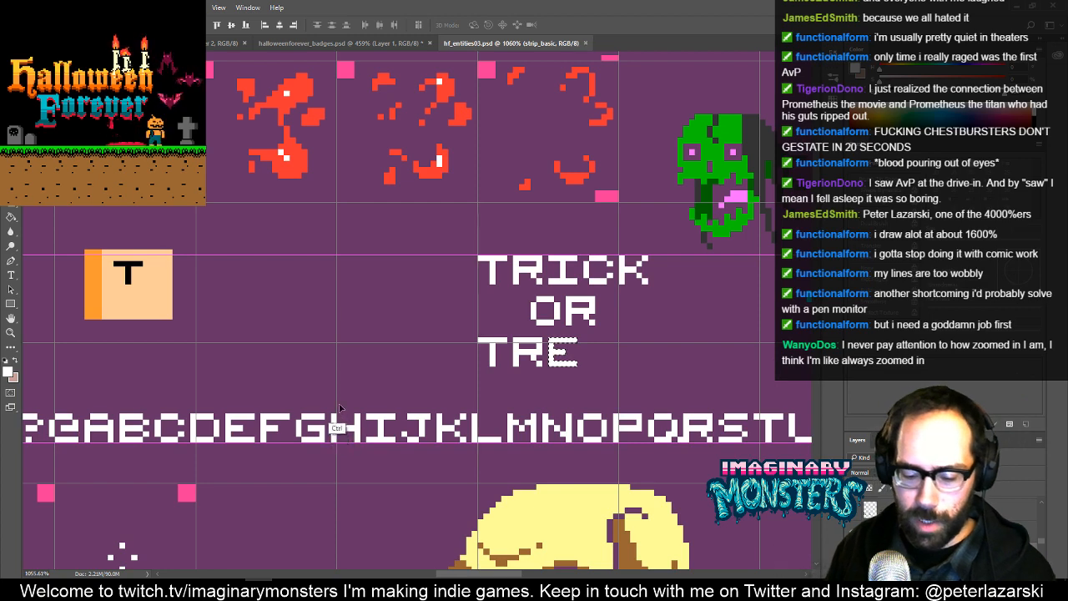
- Copy the letters A and T from the font strip to complete TREAT on the third line
key("ctrl+d")
key("m")
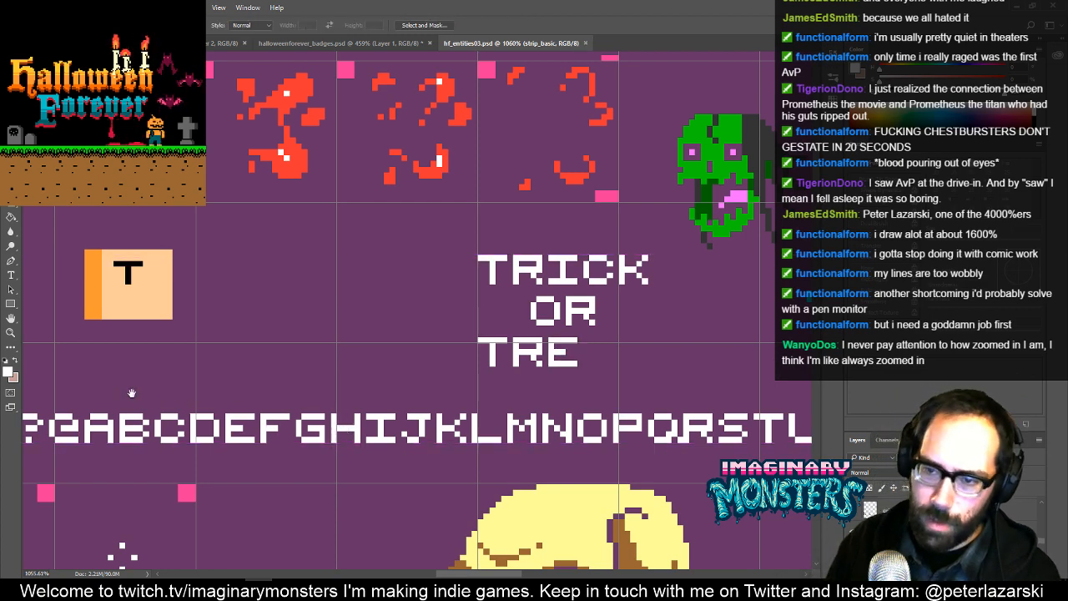
scroll(145, 411, "left", 2)
mouse_move(129, 410)
left_mouse_down()
mouse_move(164, 455)
mouse_move(292, 390)
mouse_move(664, 348)
mouse_move(461, 358)
left_mouse_up()
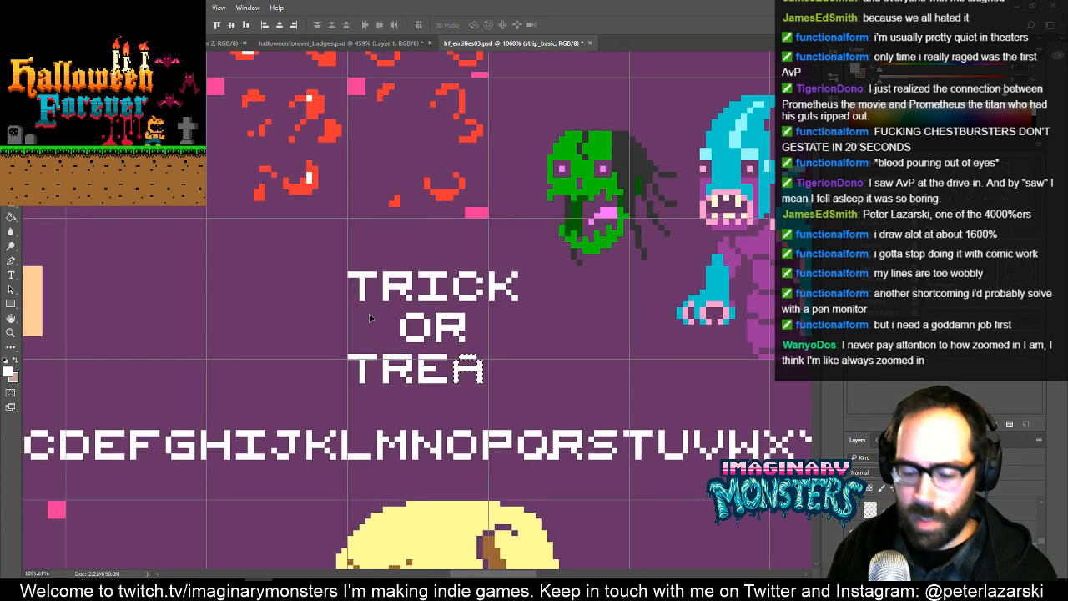
left_click_drag(335, 336, 384, 402)
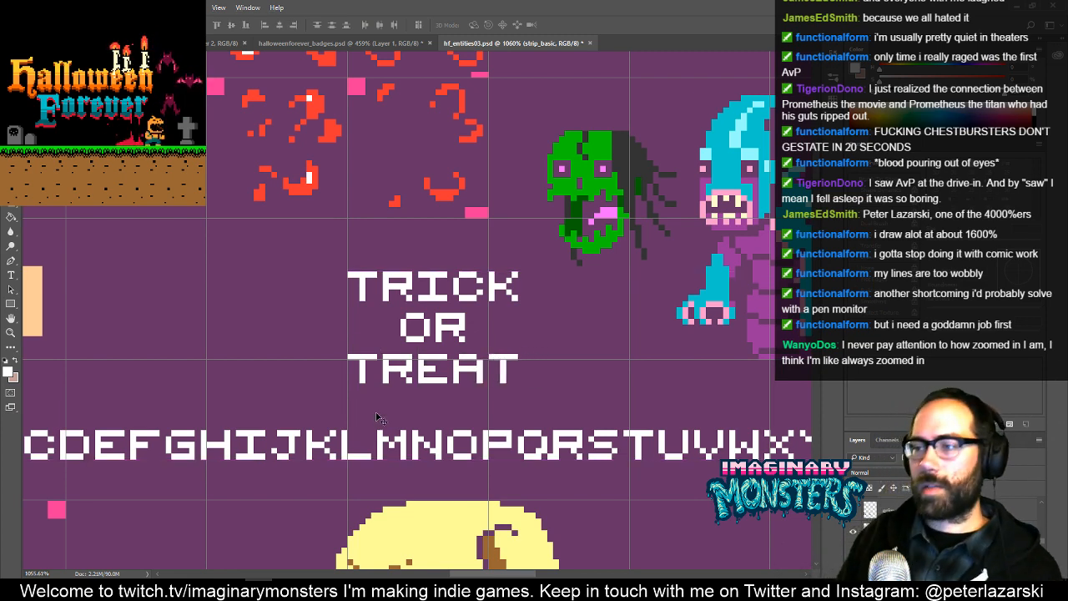
key("m")
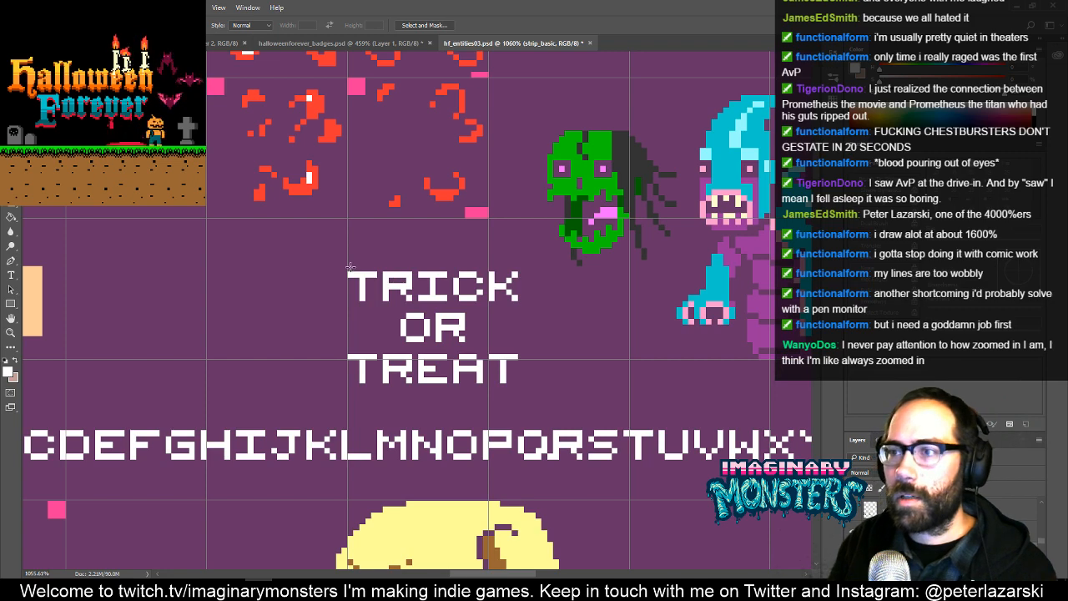
left_click_drag(351, 267, 518, 389)
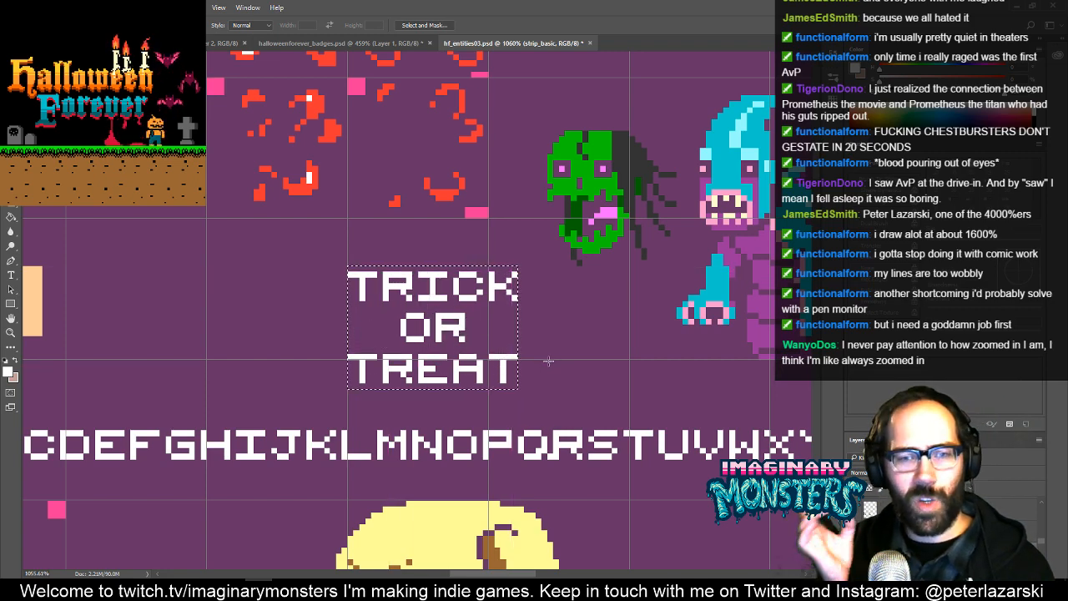
left_click_drag(451, 308, 548, 366)
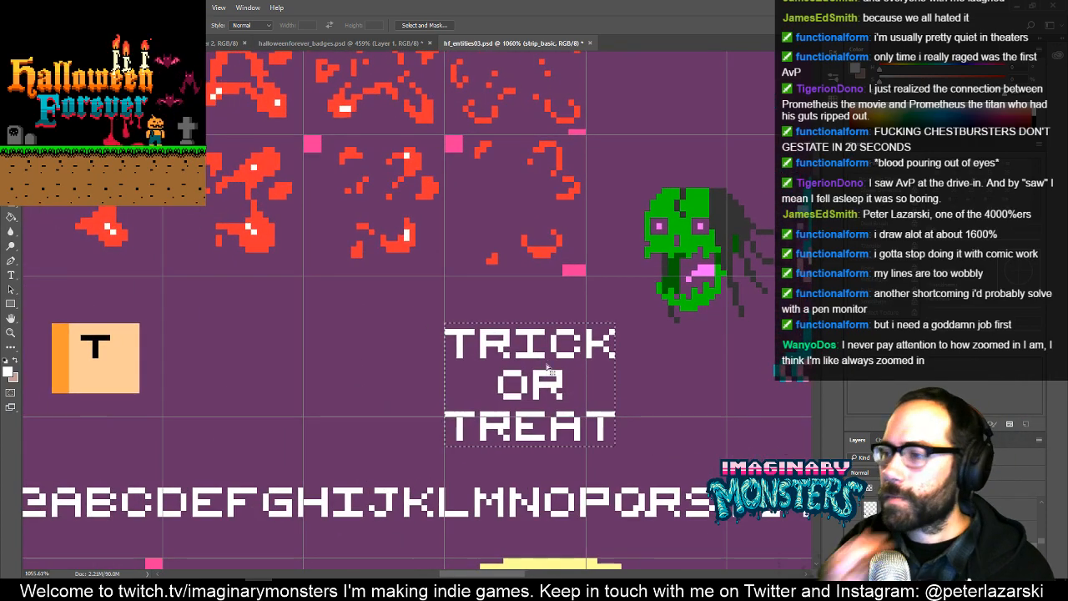
key("ctrl+d")
- Cut the TRICK OR TREAT lettering, paste it onto its own layer and place it in the empty area beside the blue monster
key("z")
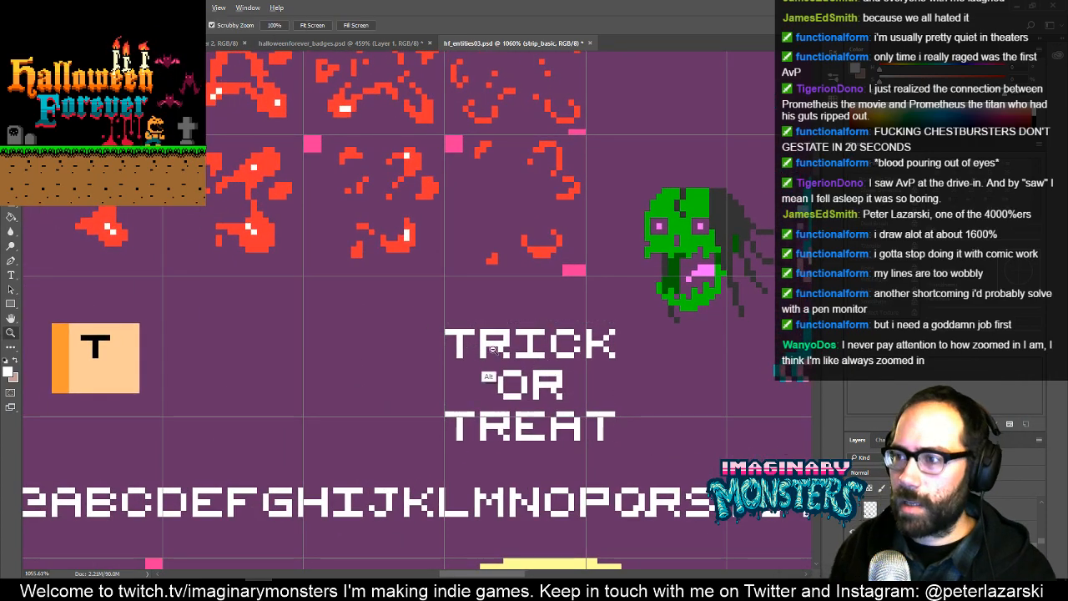
mouse_move(535, 366)
left_mouse_down()
mouse_move(481, 400)
mouse_move(497, 394)
mouse_move(369, 364)
mouse_move(405, 322)
mouse_move(384, 321)
mouse_move(613, 284)
mouse_move(630, 301)
left_mouse_up()
key("m")
key("v")
key("ctrl+x")
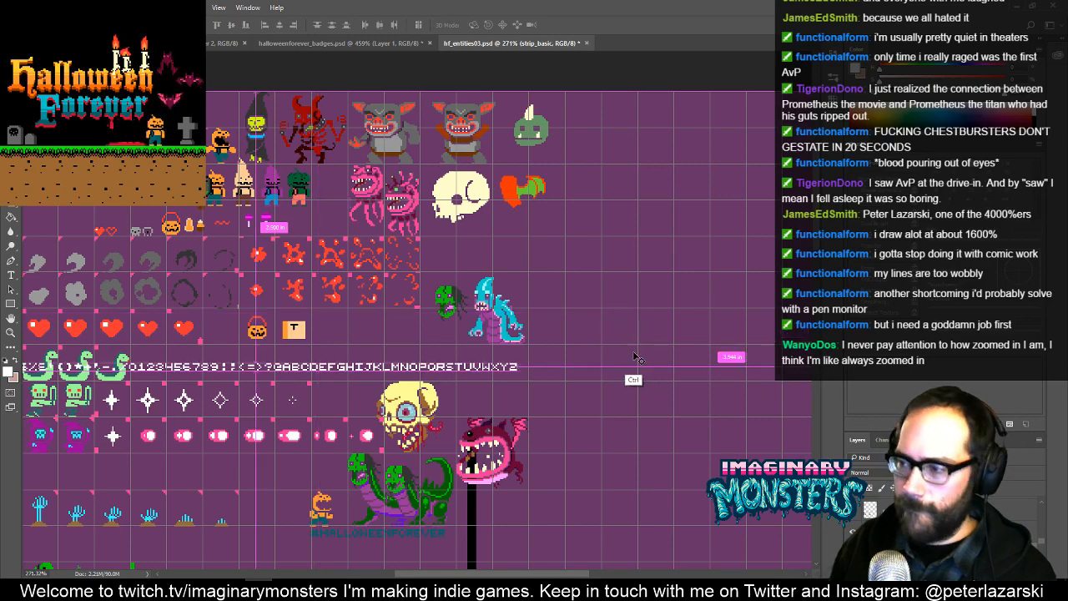
key("ctrl+v")
left_click_drag(429, 334, 702, 288)
key("z")
left_click_drag(657, 328, 399, 359)
- Try resizing the halloweenforever_badges.psd image to 40 by 40 pixels and deleting its pumpkin bucket layer
left_click(339, 44)
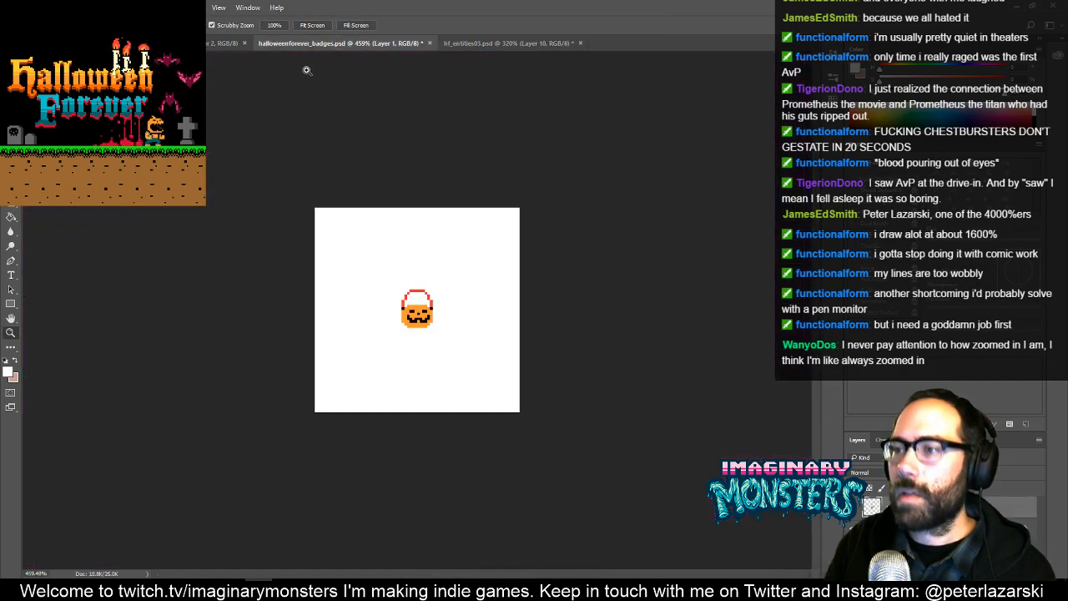
key("ctrl+alt+i")
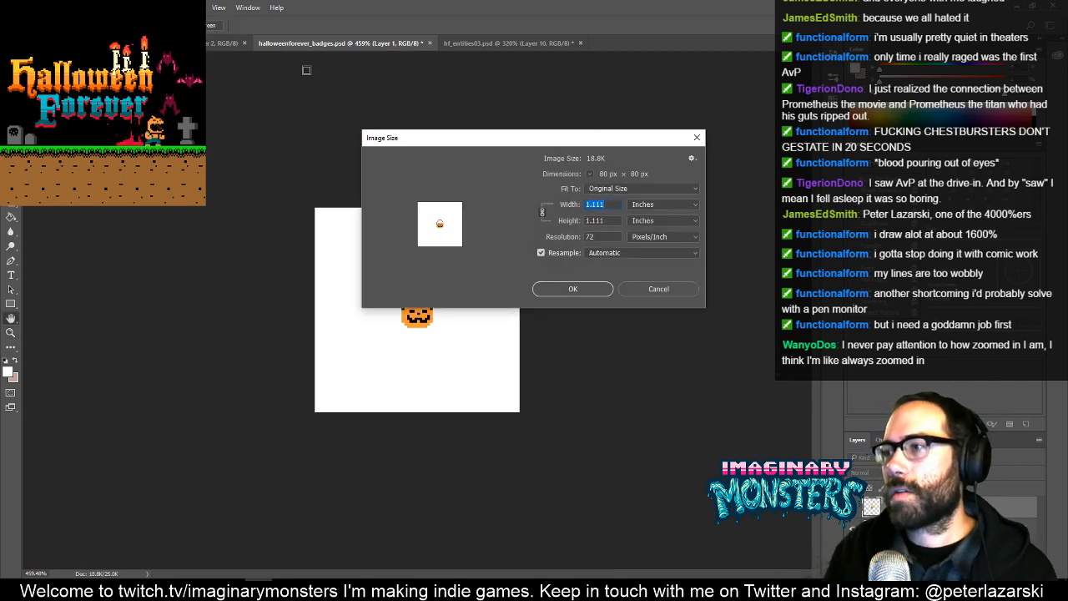
left_click(669, 205)
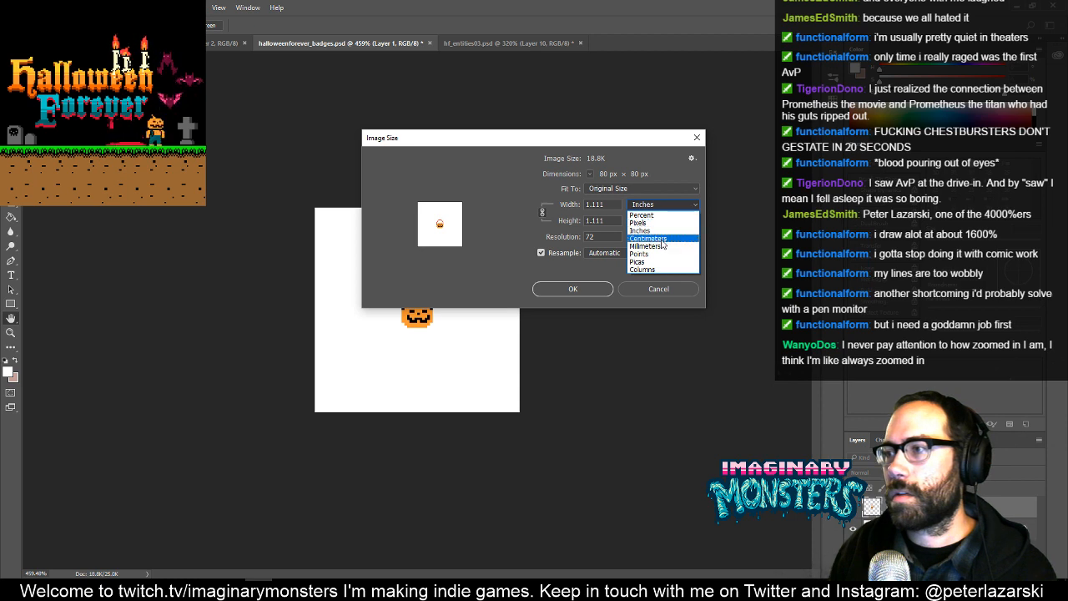
left_click(658, 223)
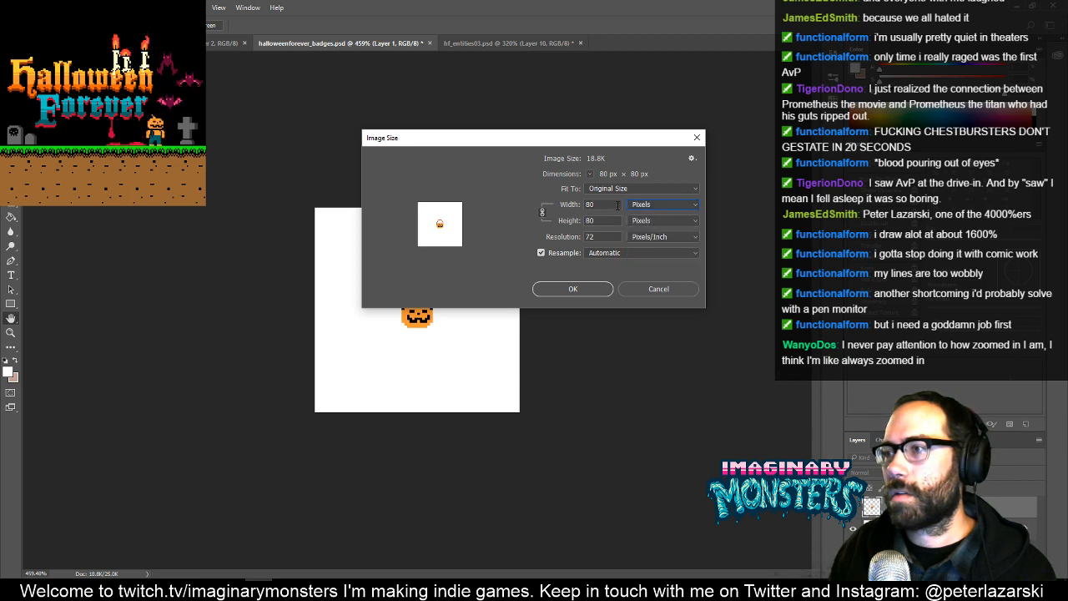
type("40")
key("Tab")
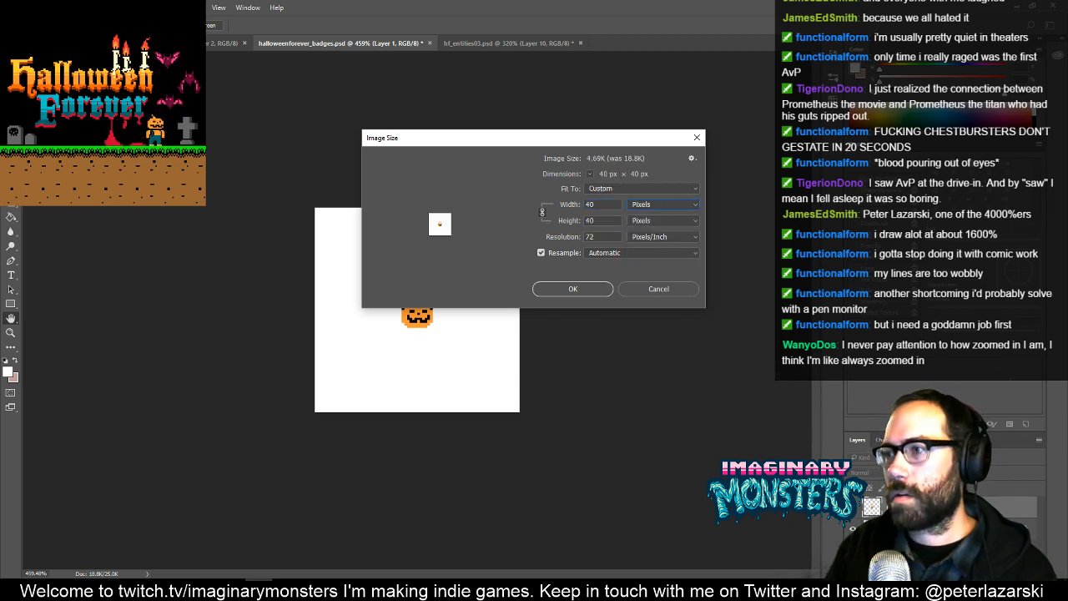
left_click(567, 289)
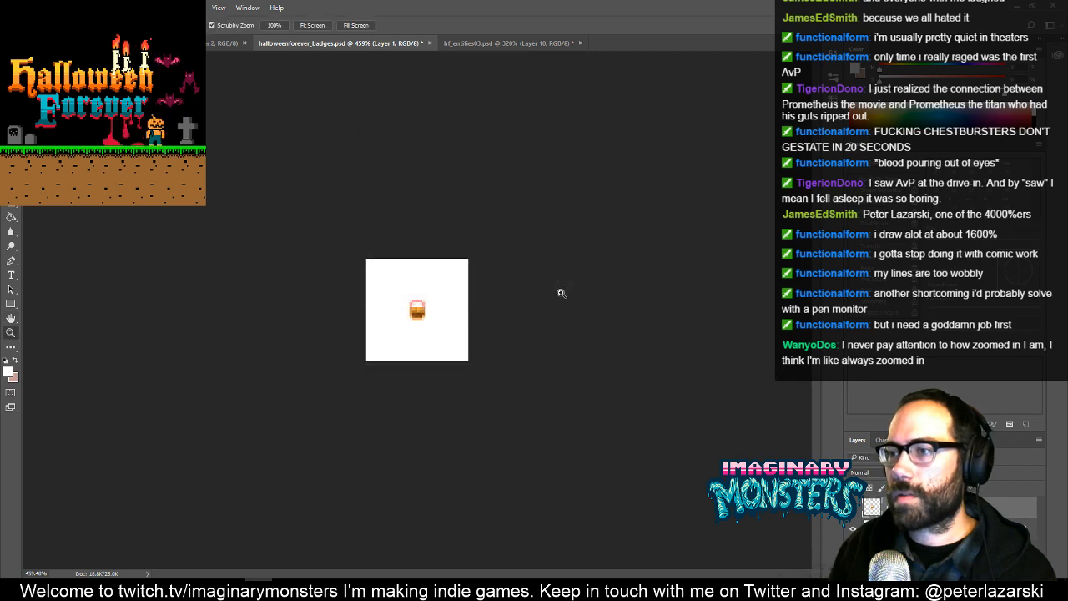
key("Delete")
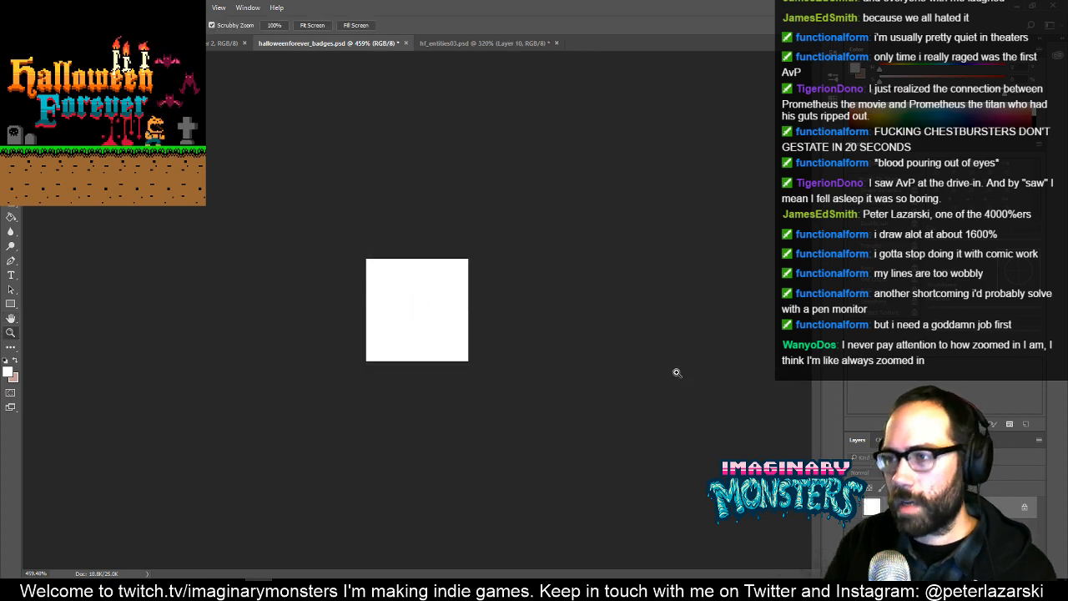
- Copy the TRICK OR TREAT lettering from hf_entities03.psd and paste it into halloweenforever_badges.psd
left_click(474, 44)
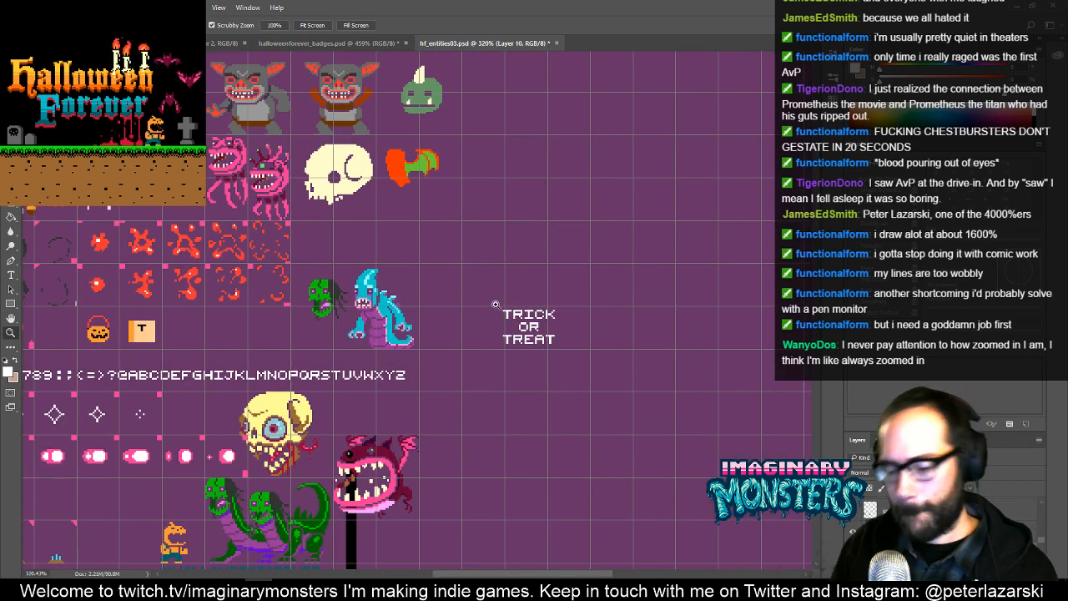
key("m")
left_click_drag(482, 288, 604, 390)
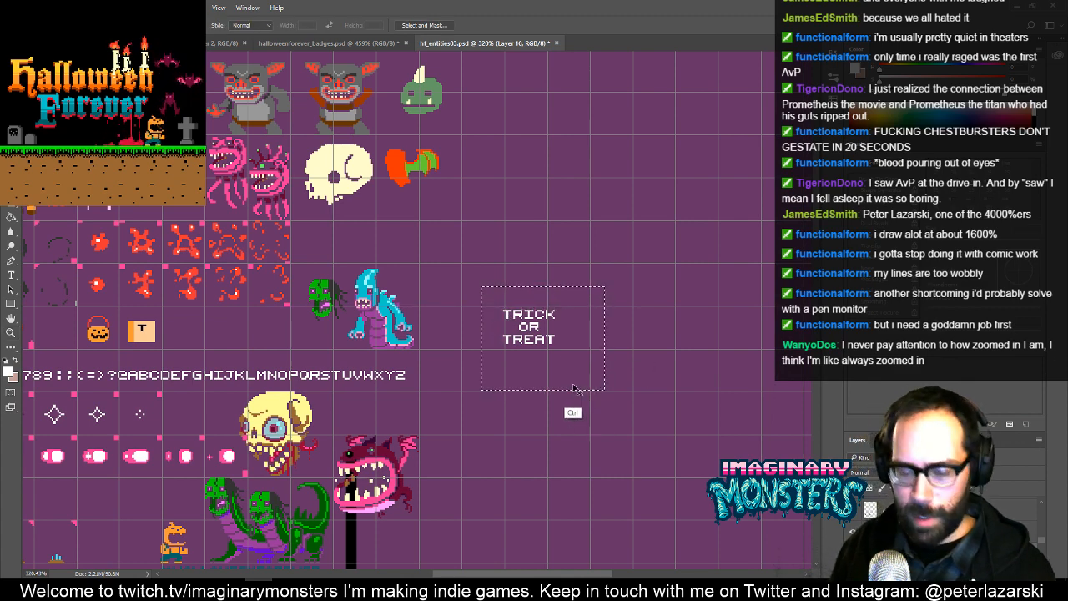
left_click(367, 44)
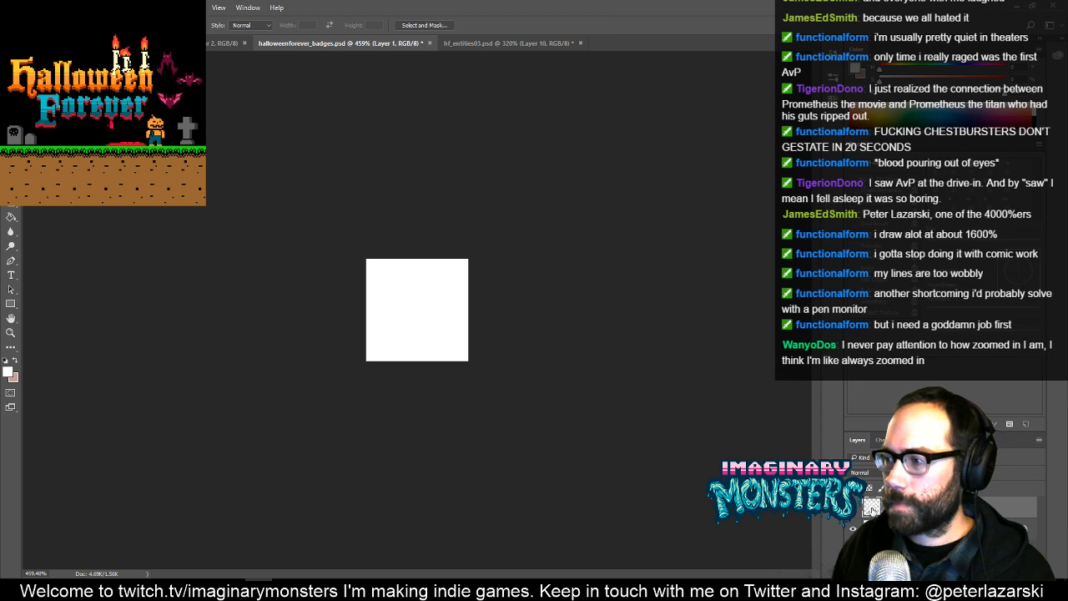
key("ctrl+v")
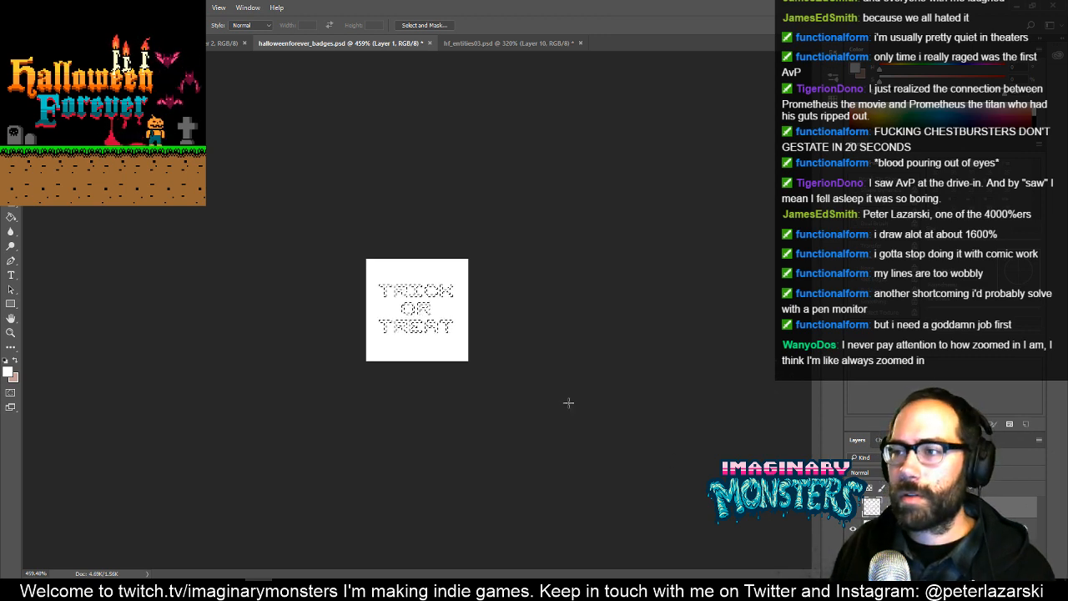
- Undo back to before the image resize, restoring the pumpkin bucket, and paste the lettering onto a new layer
key("ctrl+alt+z")
key("ctrl+alt+z")
key("ctrl+v")
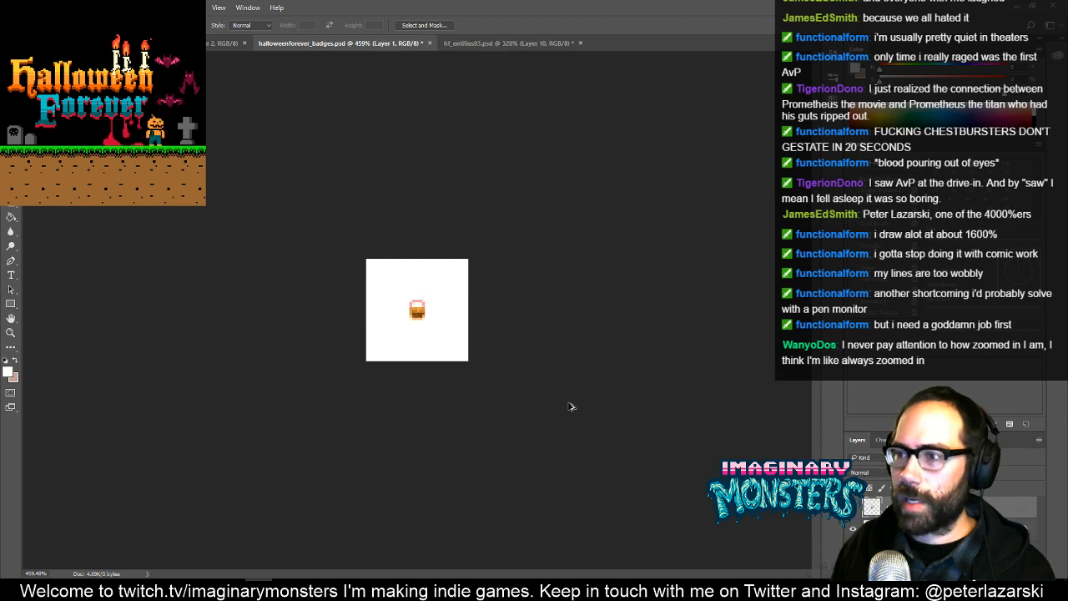
key("ctrl+alt+z")
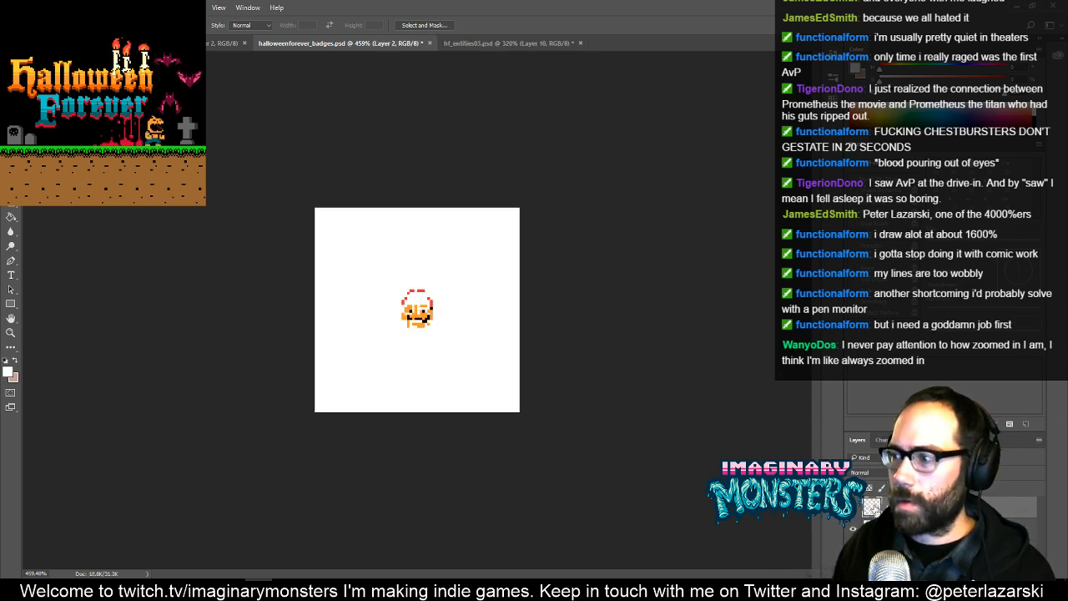
- Recolour the pasted TRICK OR TREAT lettering dark brown by painting over its selected pixels with a large pencil
key("b")
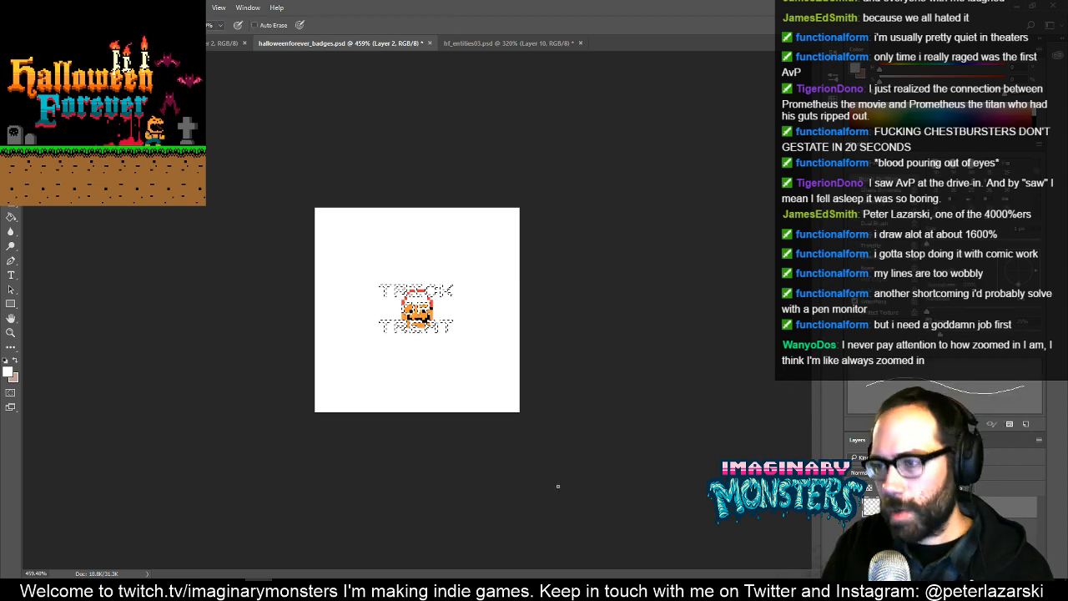
key("bracketright")
key("bracketright")
key("bracketright")
key("bracketright")
key("bracketright")
key("bracketright")
key("bracketright")
key("bracketright")
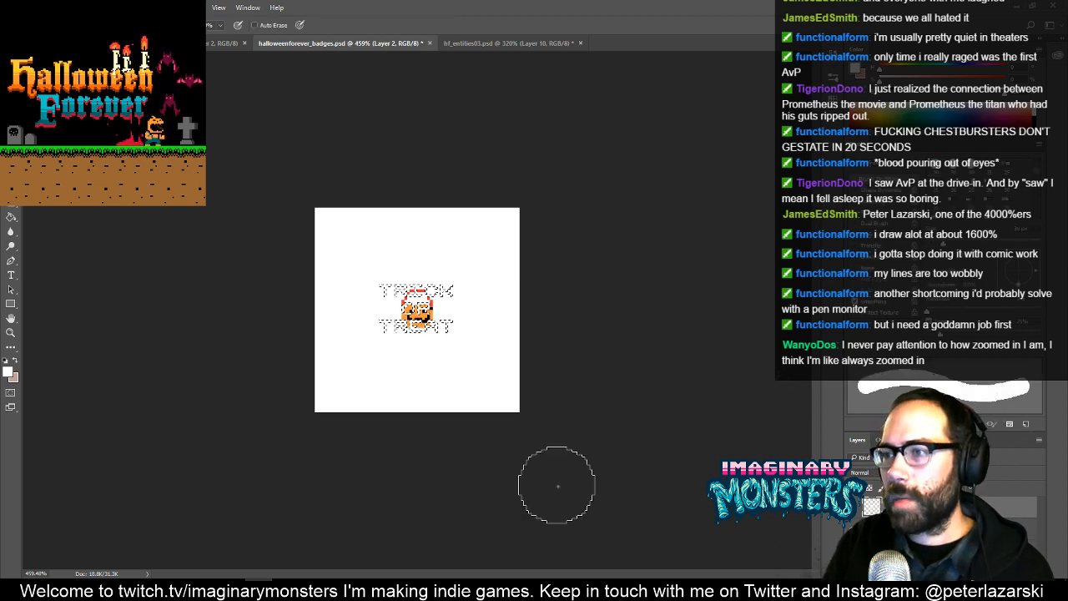
key("bracketleft")
key("bracketleft")
key("bracketleft")
key("bracketleft")
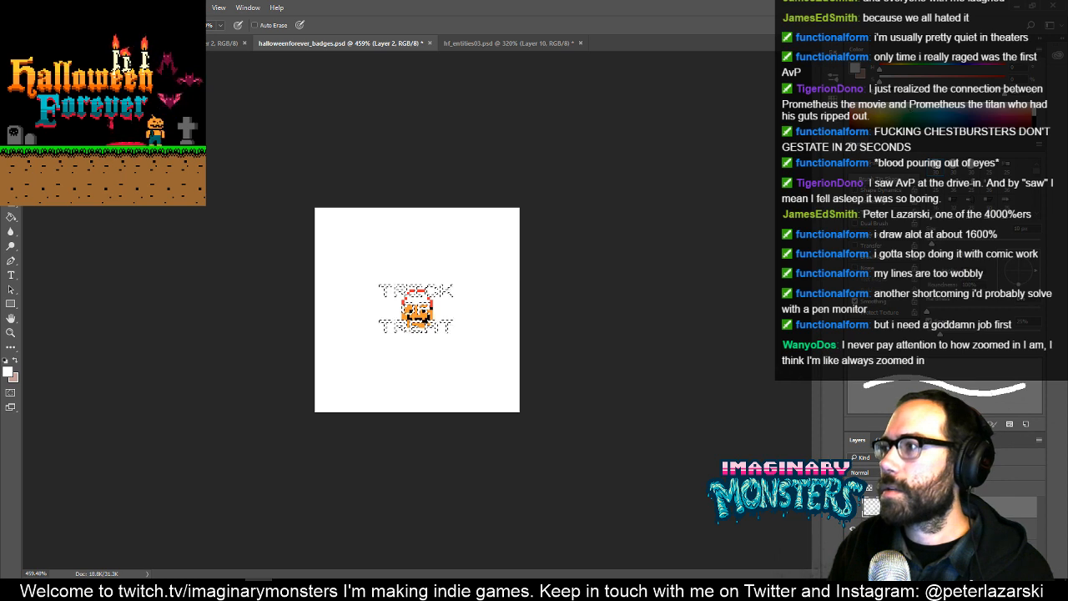
left_click(832, 104)
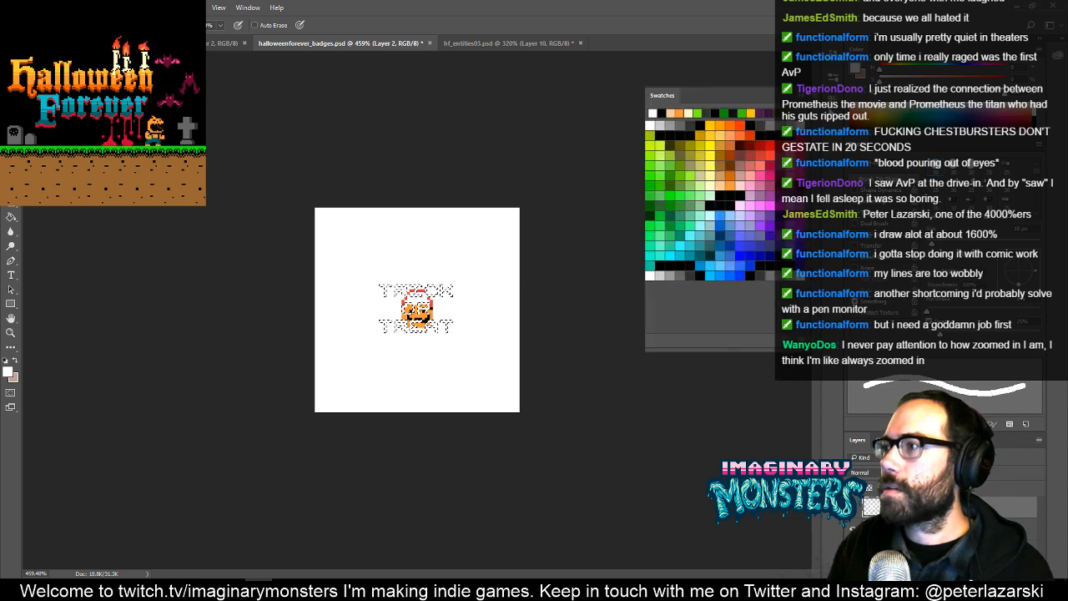
left_click(731, 162)
mouse_move(443, 304)
left_mouse_down()
mouse_move(403, 250)
mouse_move(388, 272)
left_mouse_up()
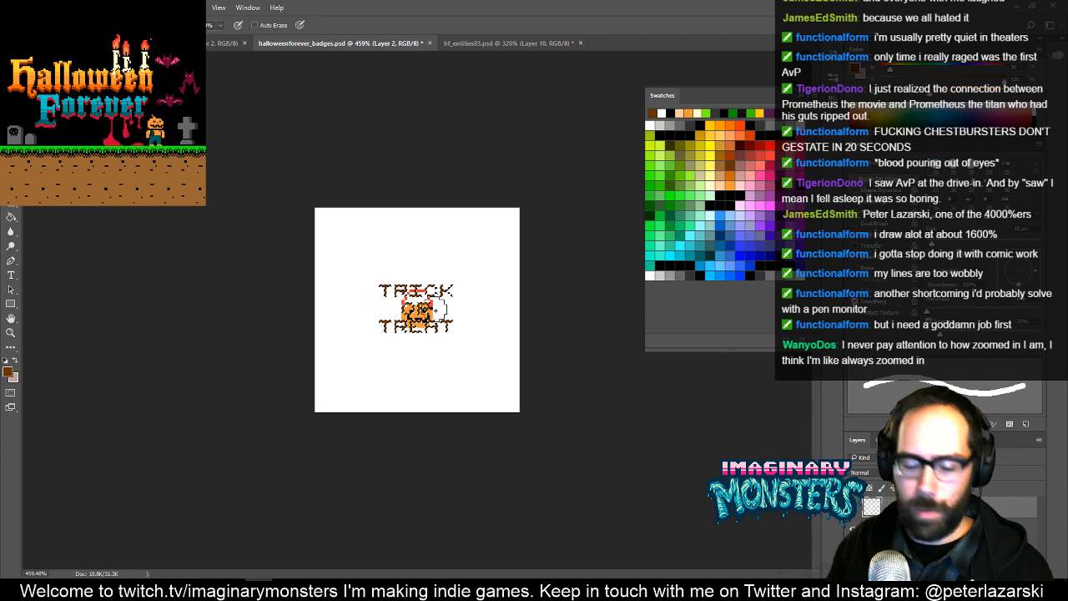
key("v")
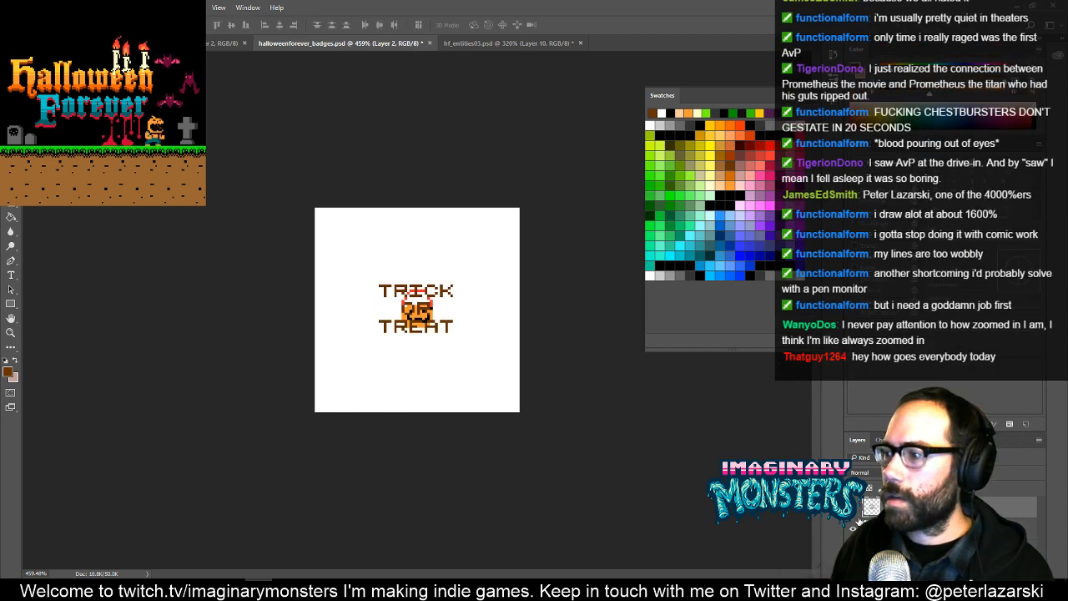
- Hide the pumpkin bucket layer, add a new layer, and set up a small pencil in light peach
left_click(853, 528)
key("z")
mouse_move(434, 324)
left_mouse_down()
mouse_move(481, 307)
mouse_move(471, 320)
left_mouse_up()
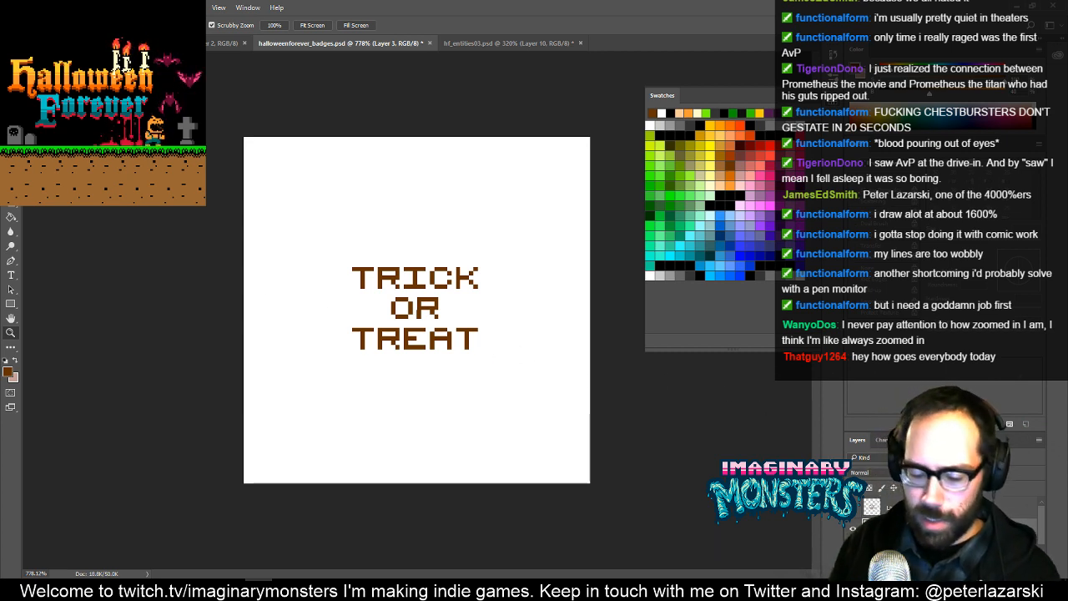
key("b")
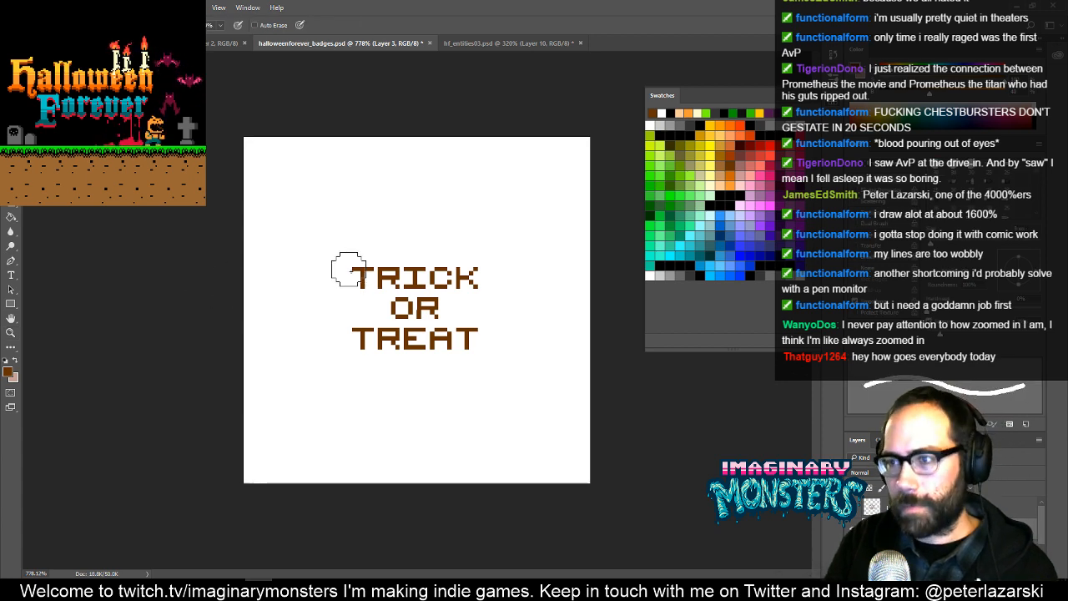
key("bracketleft")
key("bracketleft")
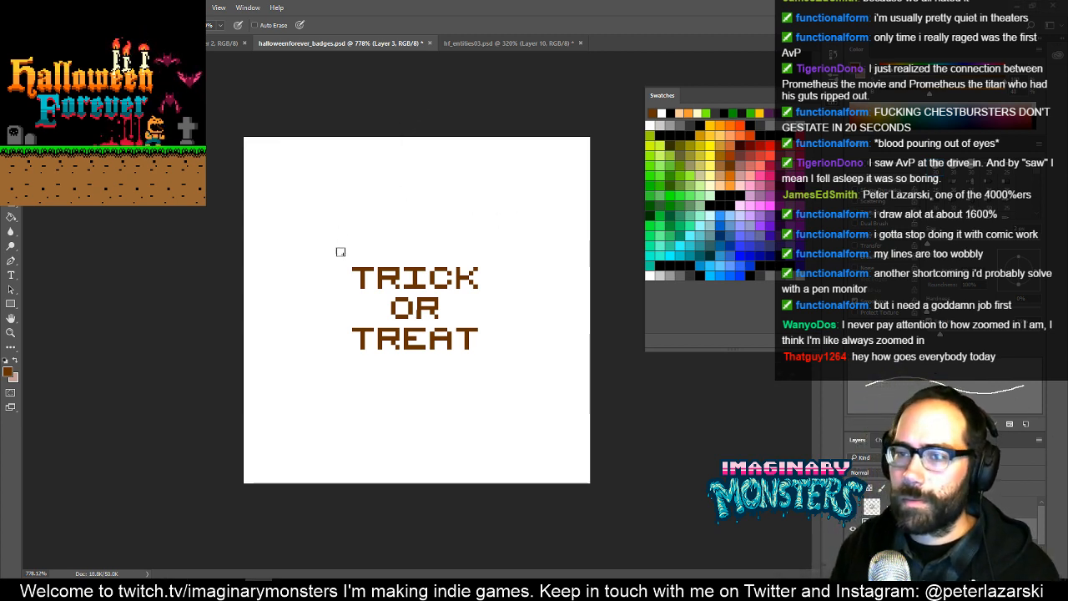
left_click(716, 180)
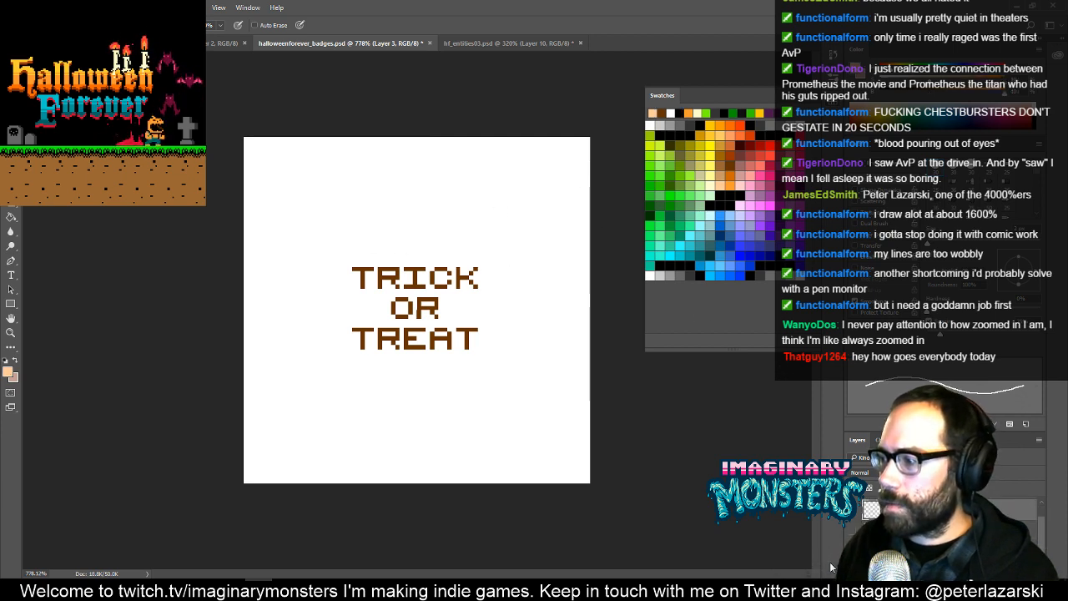
- Fill the Background layer with dark grey using the Paint Bucket
left_click(926, 551)
left_click(680, 276)
key("g")
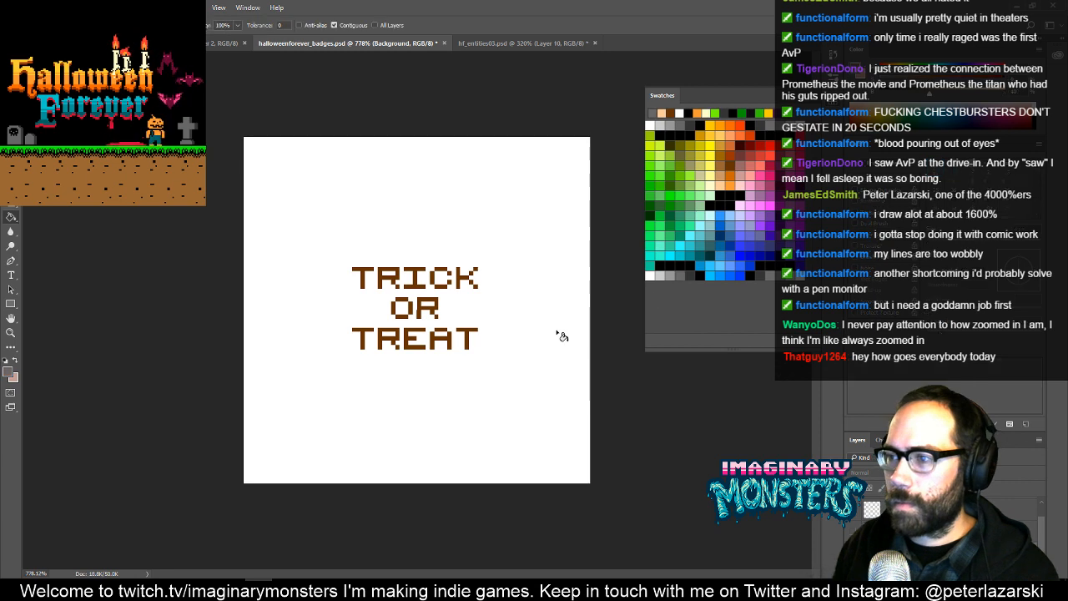
left_click(551, 337)
- Rename the lettering layer as "trick or treat text"
left_click(969, 574)
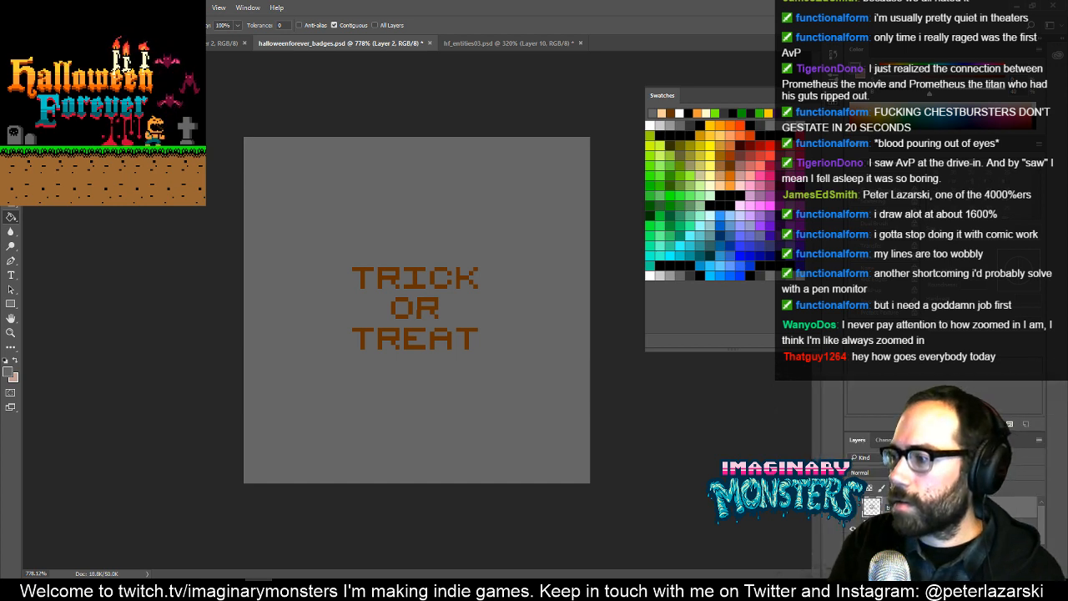
key("Return")
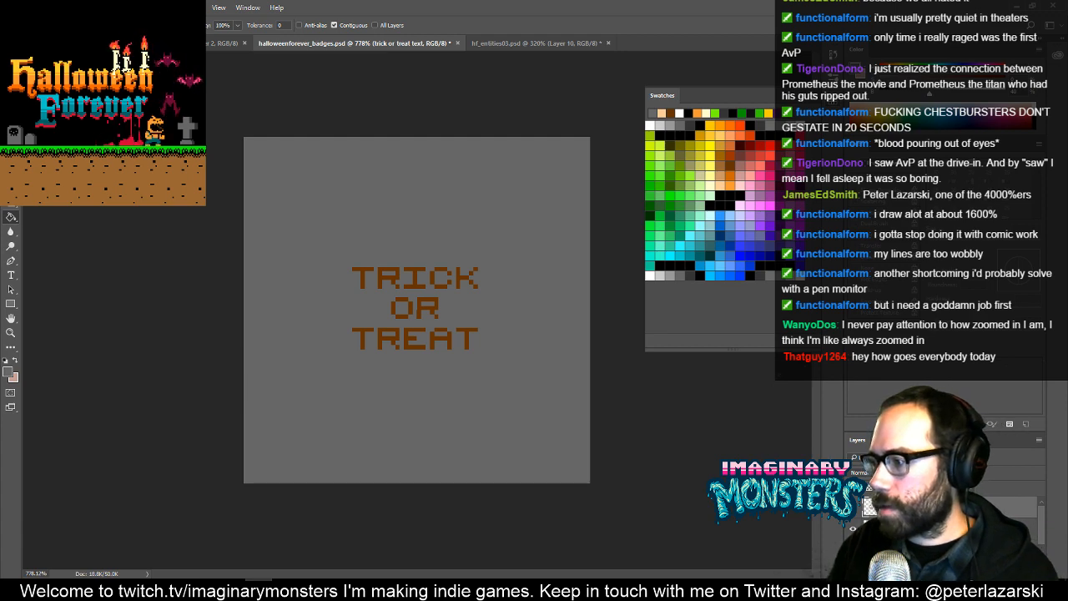
double_click(960, 507)
key("Escape")
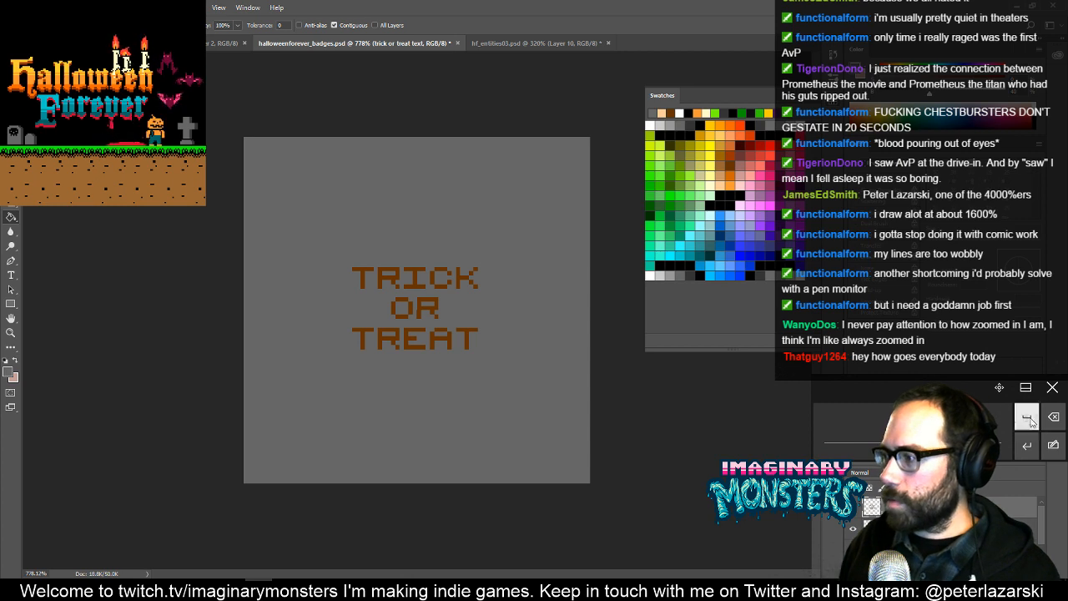
left_click(1053, 388)
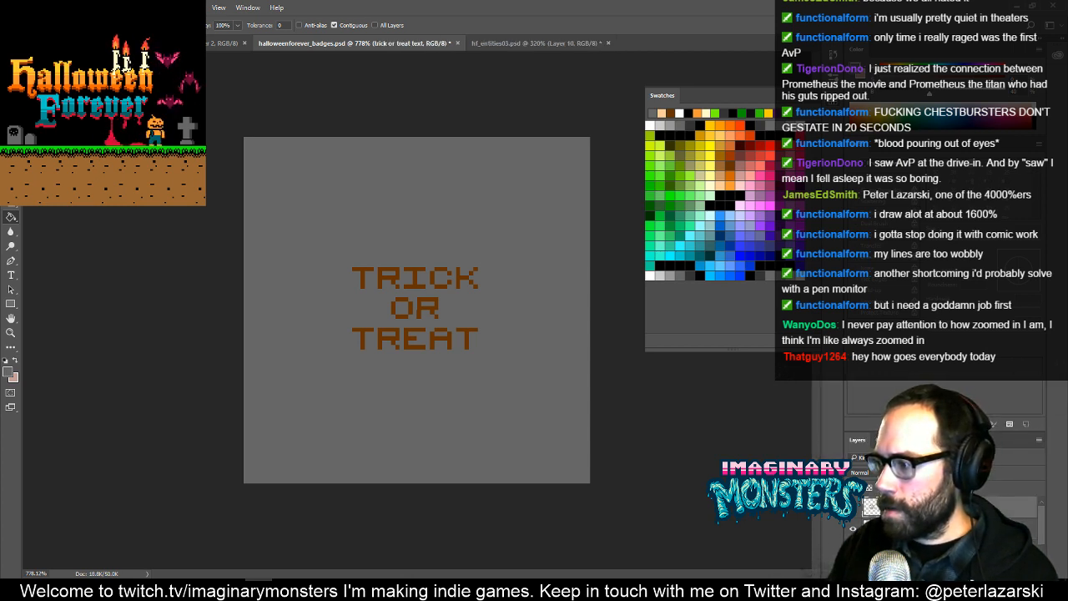
left_click(918, 528)
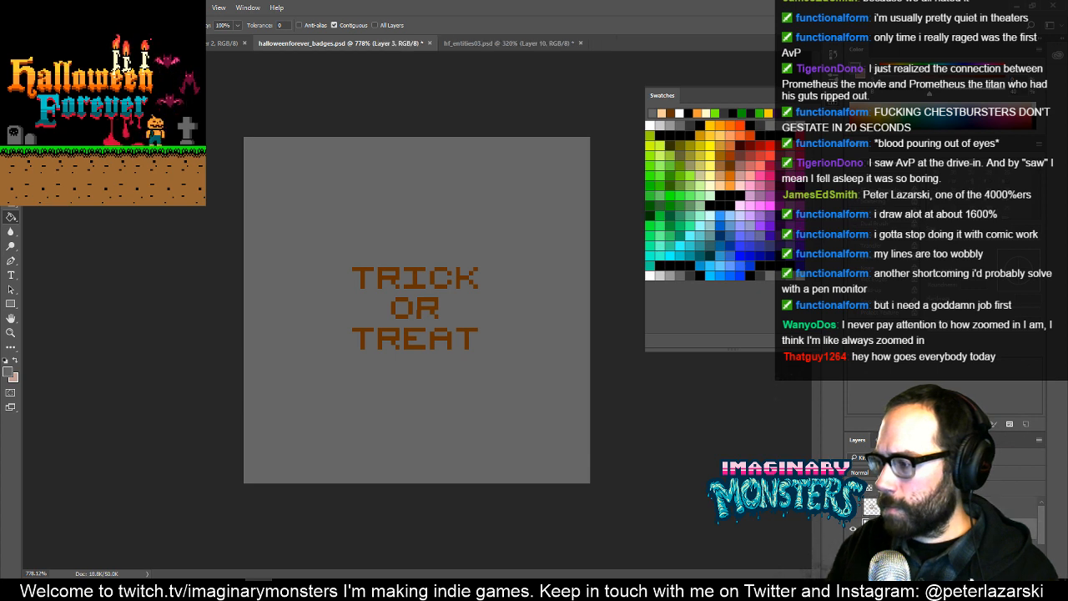
left_click(917, 507)
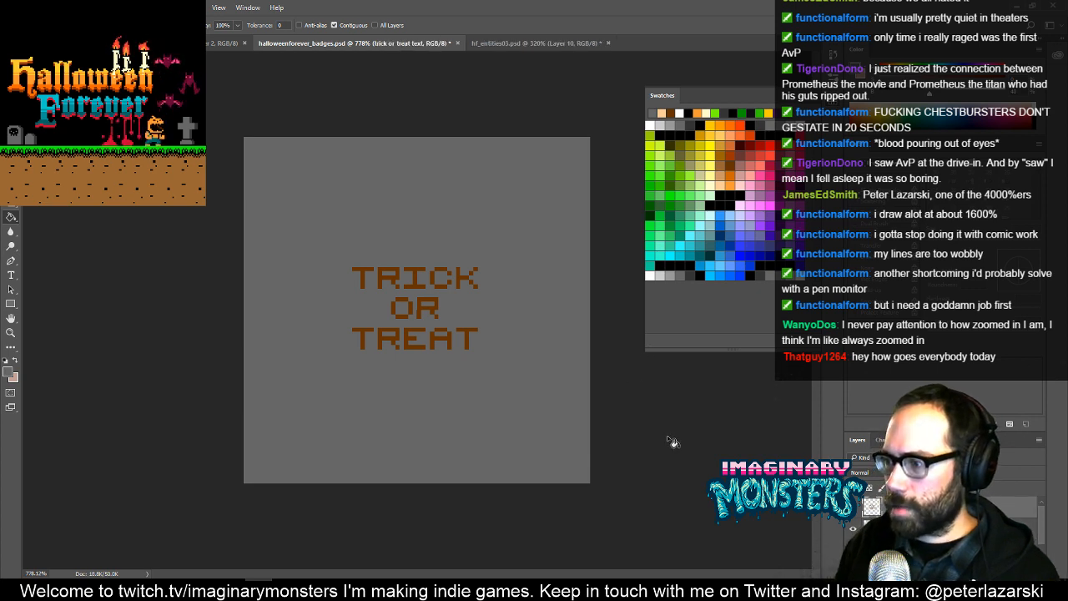
key("m")
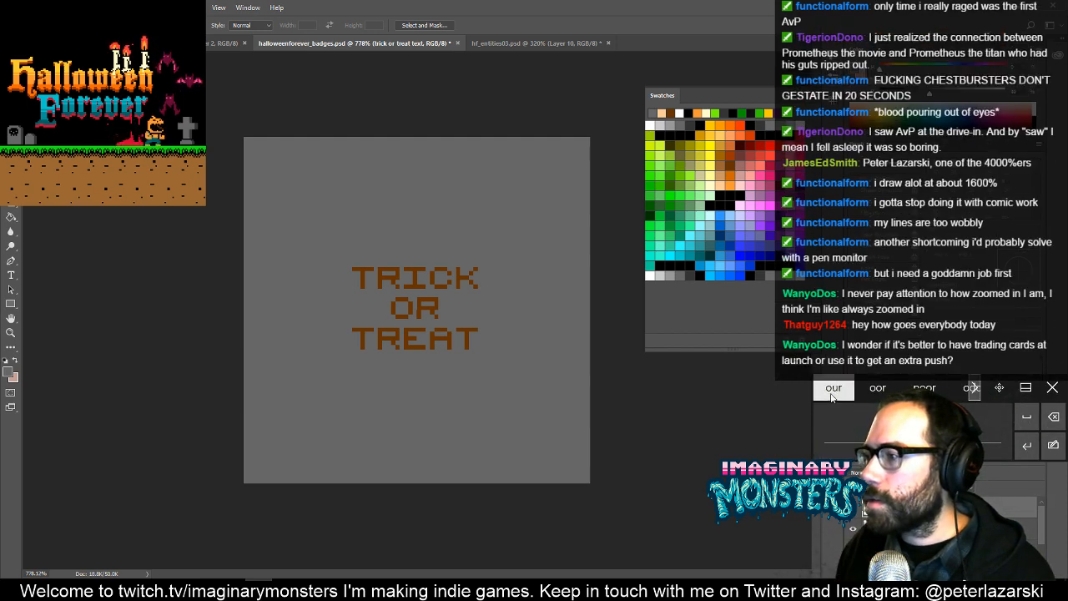
left_click(974, 389)
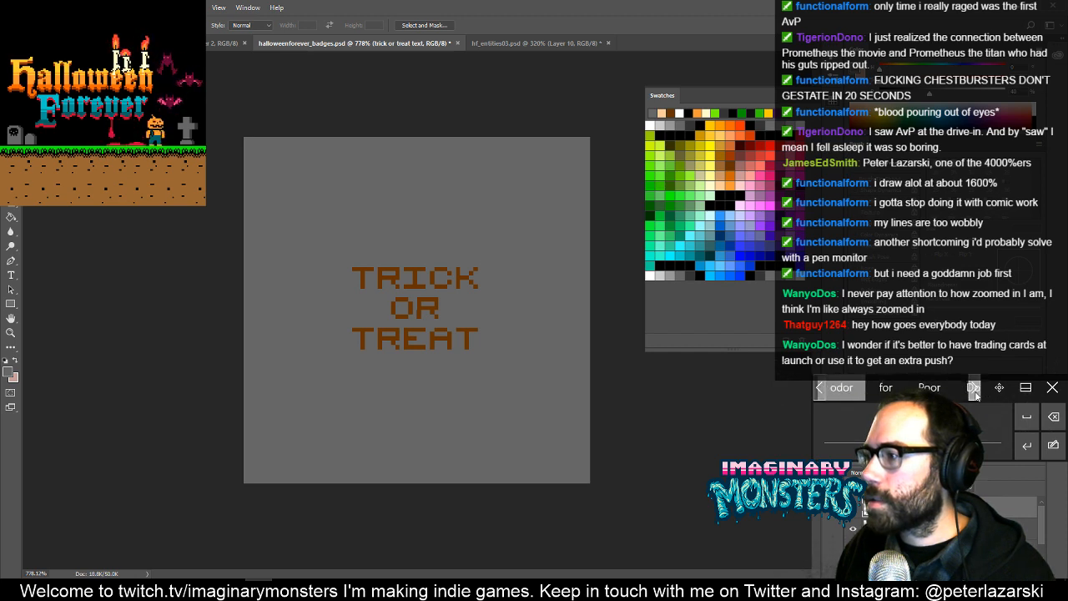
left_click(975, 389)
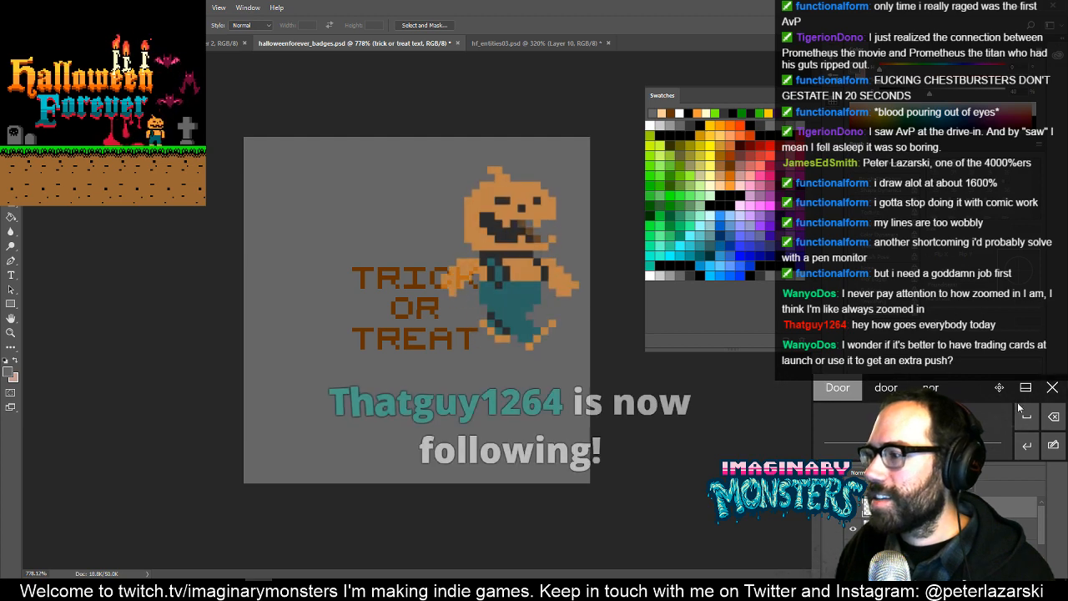
left_click(1052, 388)
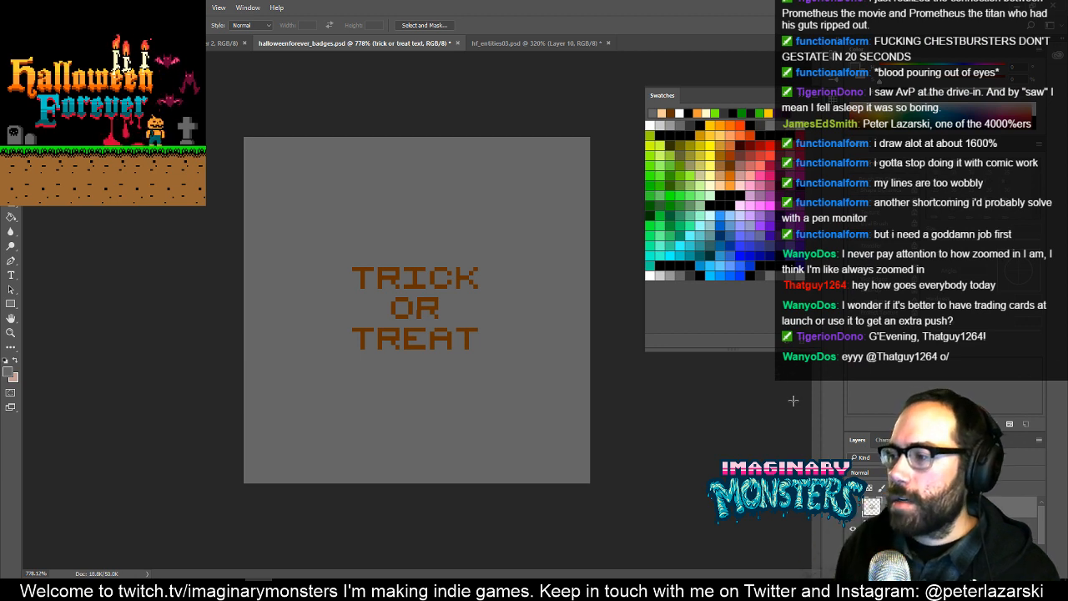
- On Layer 3, pencil a light peach outline of a bag around the lettering, with two sides and a thick base
left_click(926, 529)
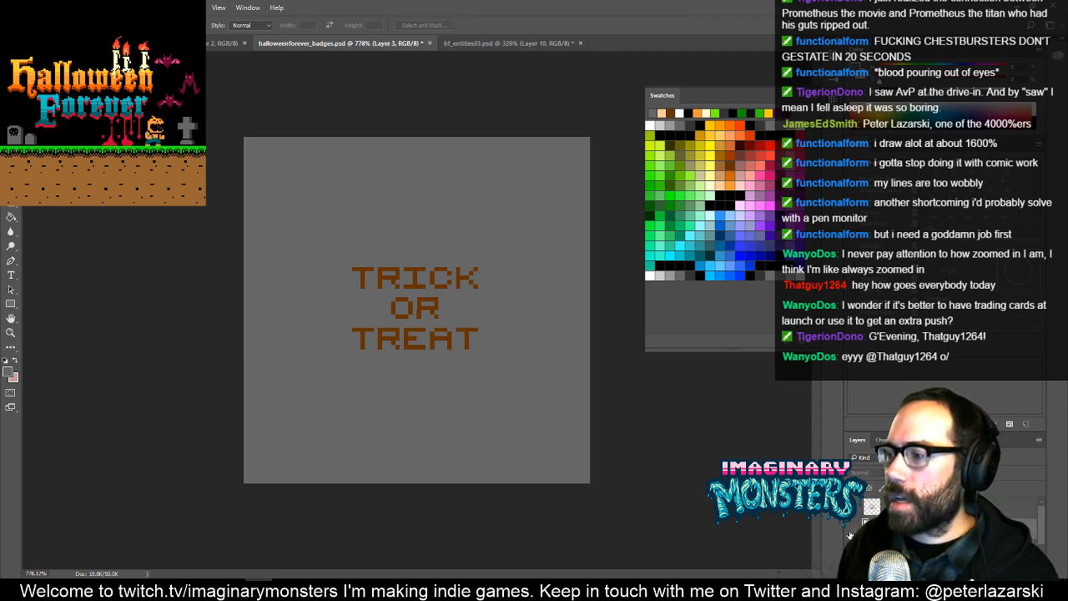
key("b")
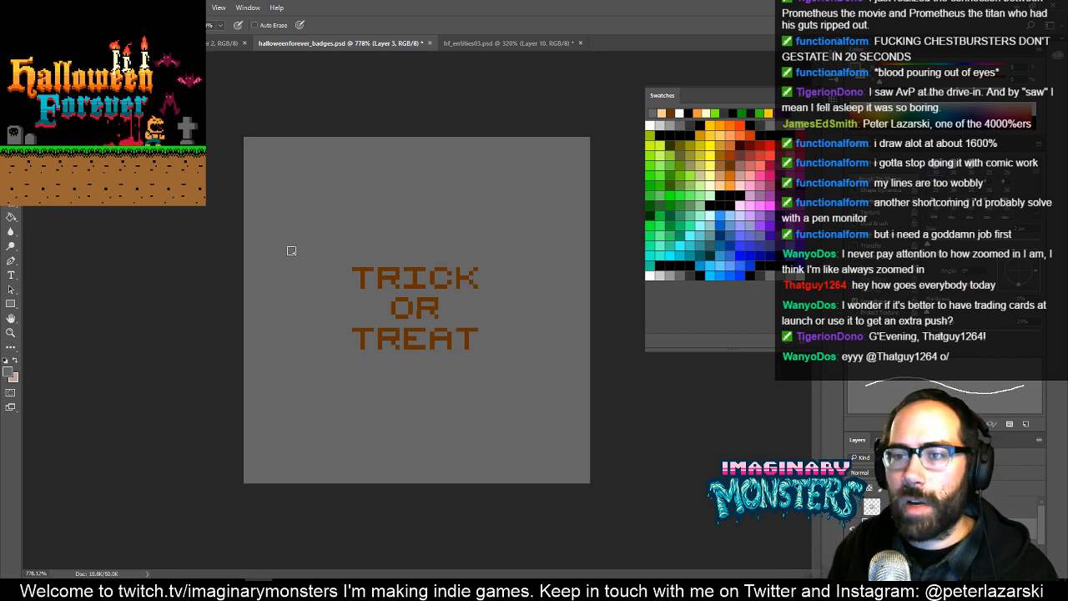
left_click(723, 180)
mouse_move(343, 235)
left_mouse_down()
mouse_move(347, 379)
mouse_move(503, 380)
left_mouse_up()
left_click(499, 274, "shift")
left_click_drag(499, 274, 503, 230)
mouse_move(341, 388)
left_mouse_down()
mouse_move(448, 412)
mouse_move(503, 388)
left_mouse_up()
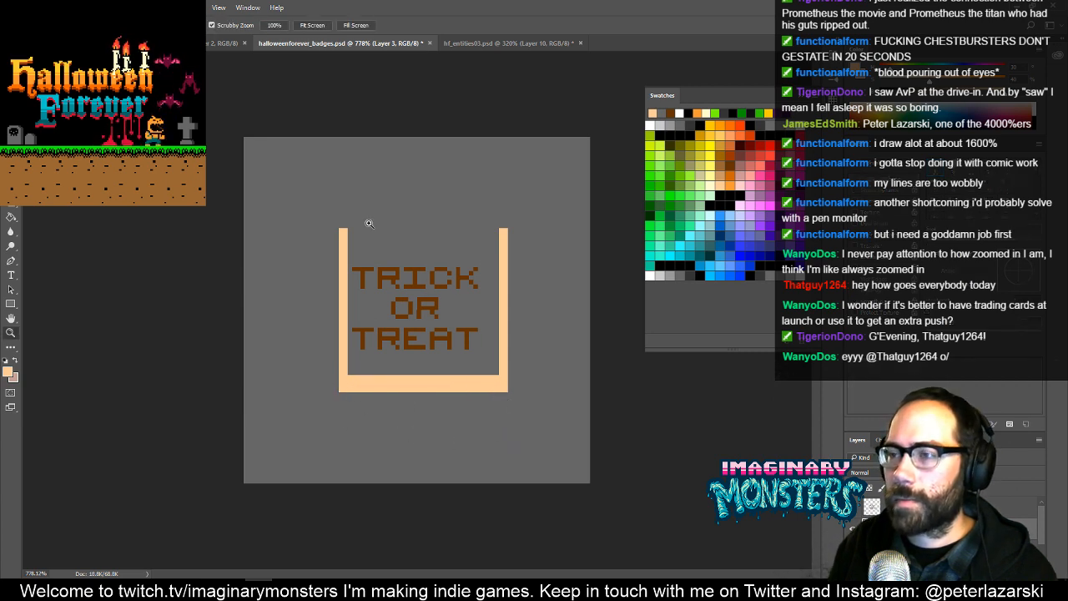
- Pencil the first few zigzag teeth in light peach from the upper left corner of the bag outline
scroll(364, 224, "up", 3)
left_click_drag(337, 243, 353, 234)
left_click(374, 246)
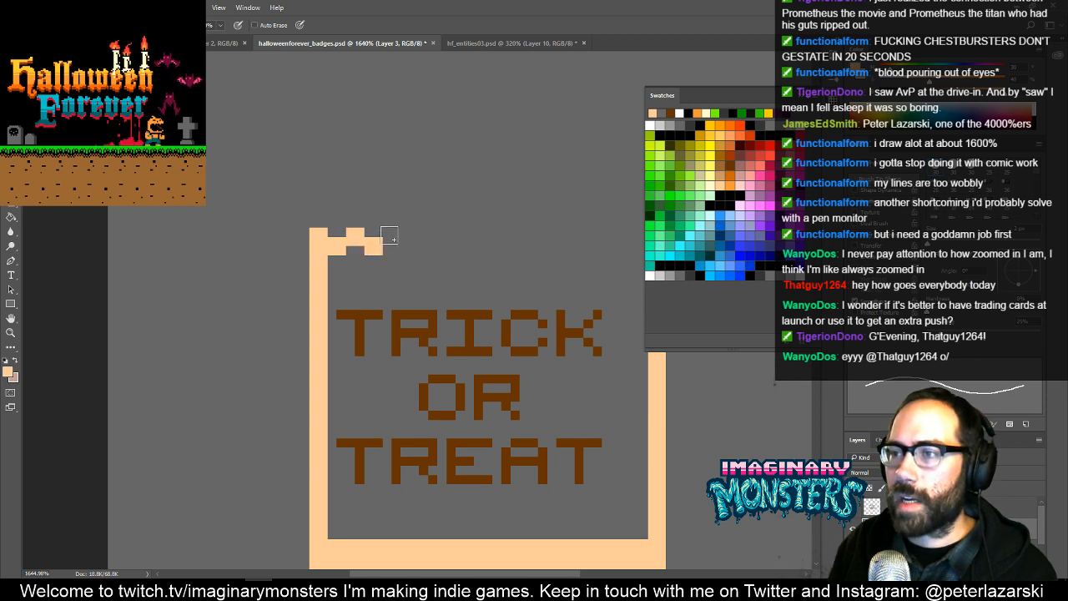
left_click(392, 237)
left_click_drag(458, 267, 381, 282)
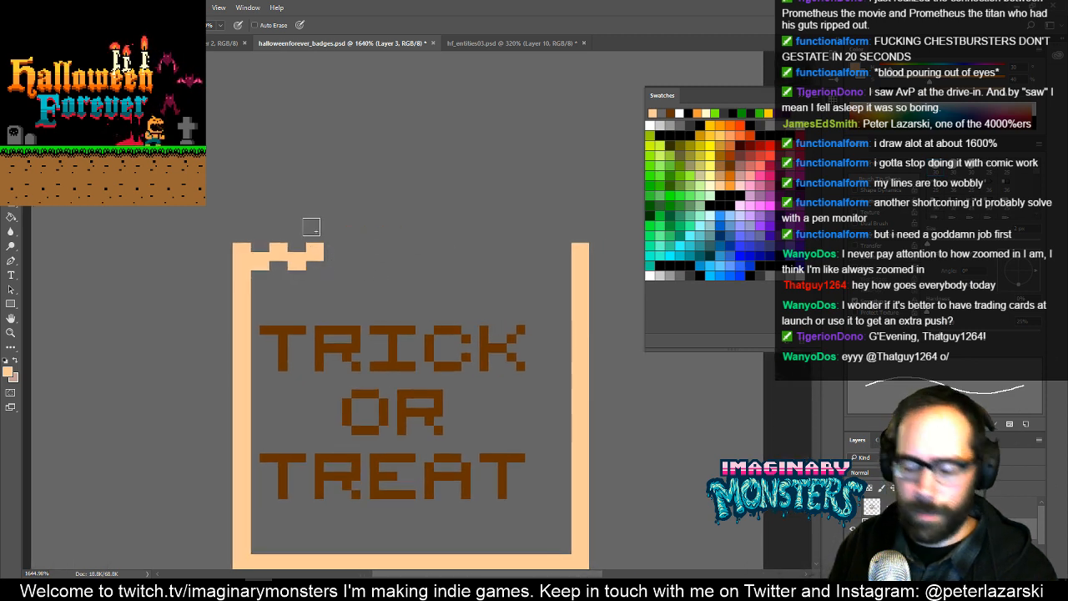
- Select the zigzag teeth and duplicate them repeatedly along the bag's top edge until they reach the right side
key("m")
left_click_drag(369, 198, 256, 298)
key("v")
left_click_drag(298, 269, 414, 261)
key("alt+shift+Right")
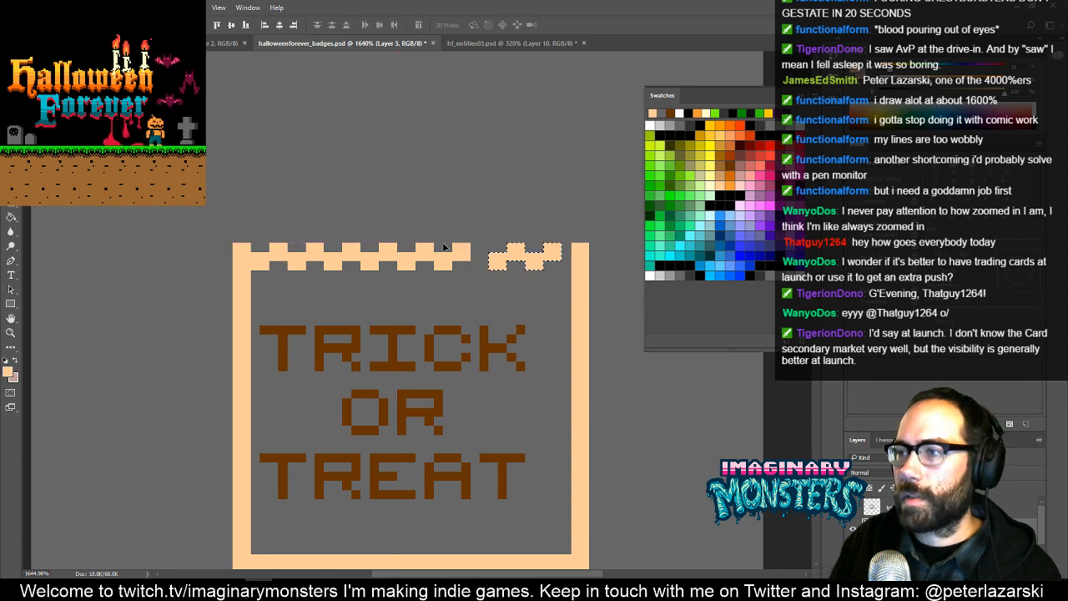
key("Left")
key("Left")
key("alt+Right")
key("Right")
key("Right")
key("Right")
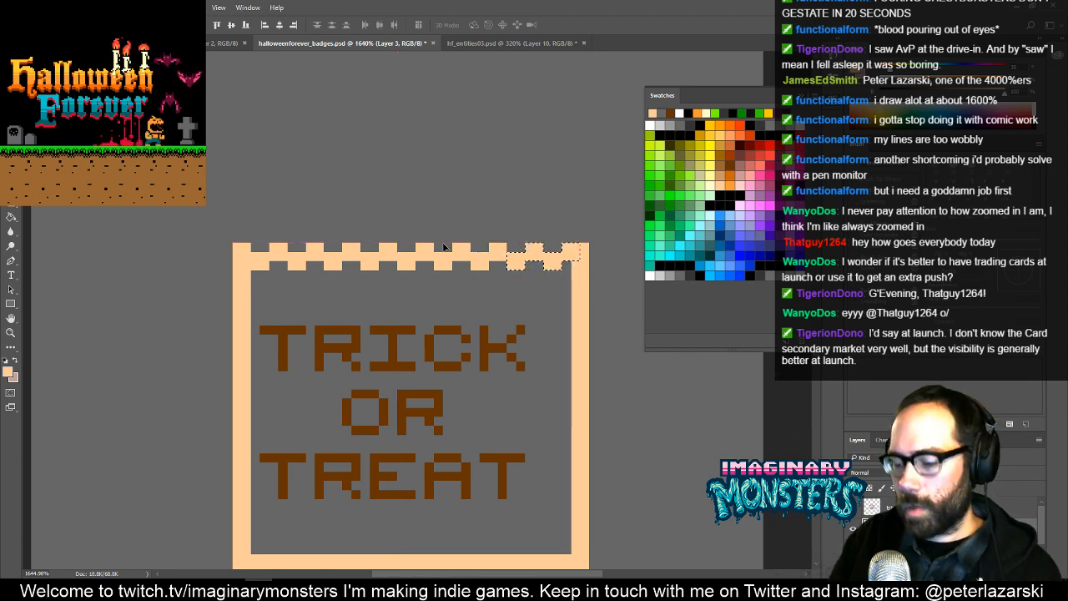
- Erase the excess along the bag's right side and base so the edge lines up with the last tooth, and deselect
key("e")
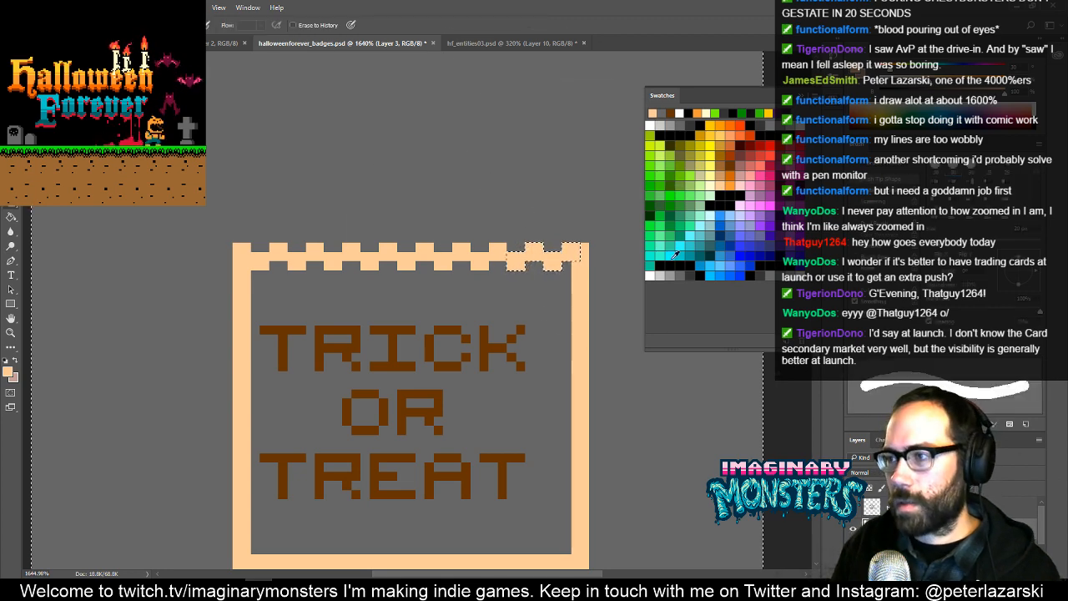
left_click_drag(575, 246, 437, 239)
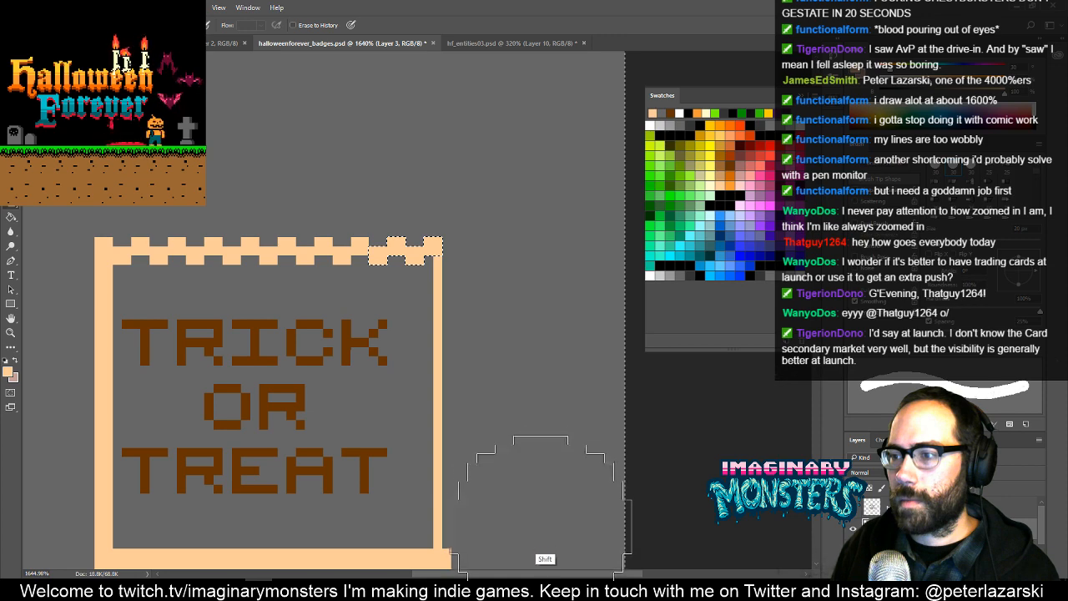
left_click_drag(541, 426, 535, 261)
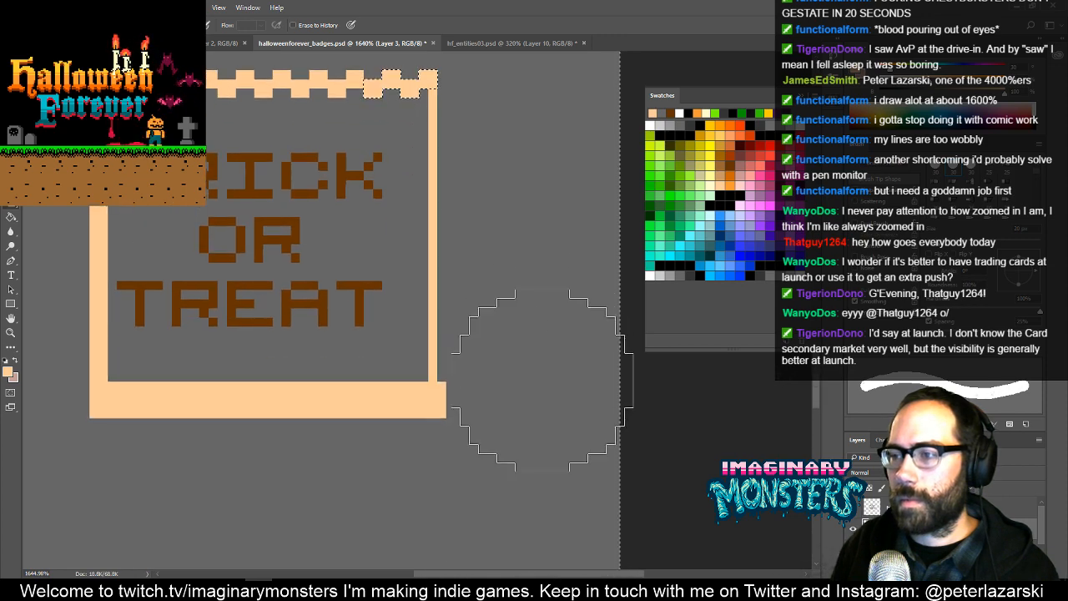
left_click(527, 405)
key("ctrl+d")
left_click_drag(410, 400, 528, 408)
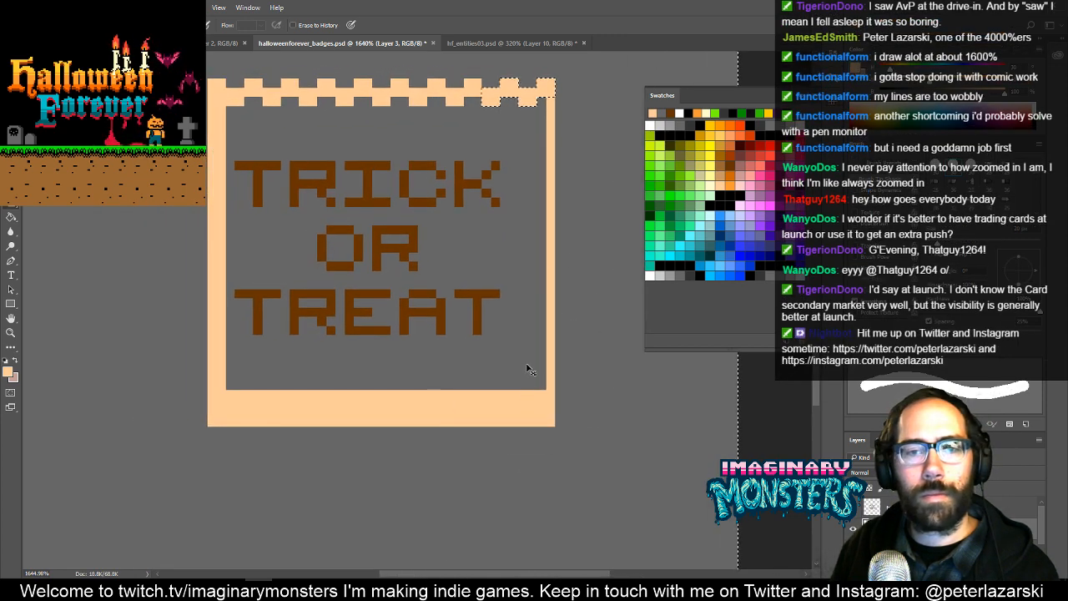
key("ctrl+shift+d")
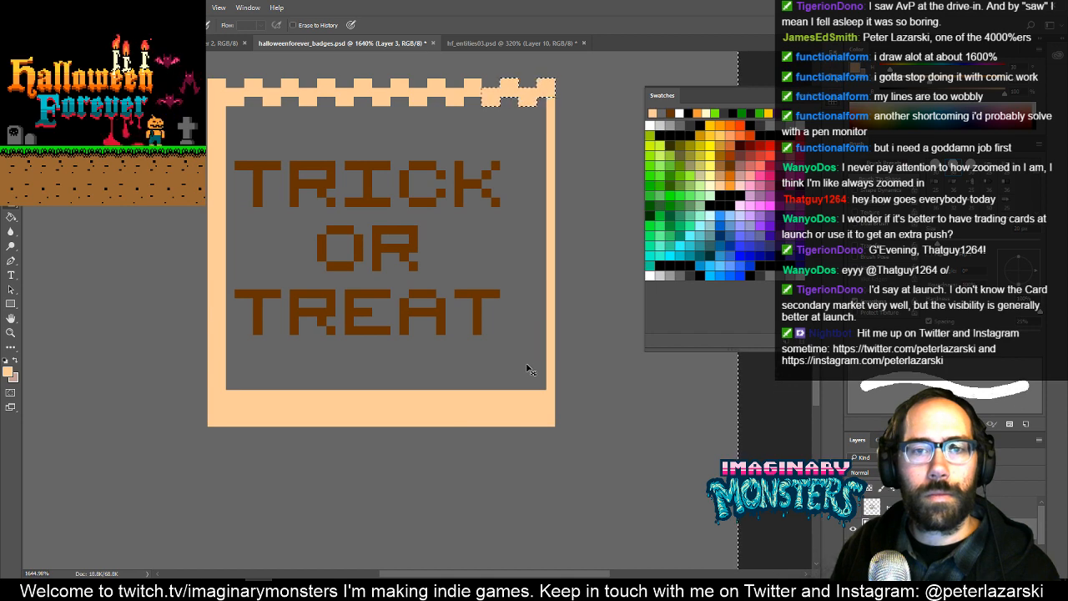
key("ctrl+d")
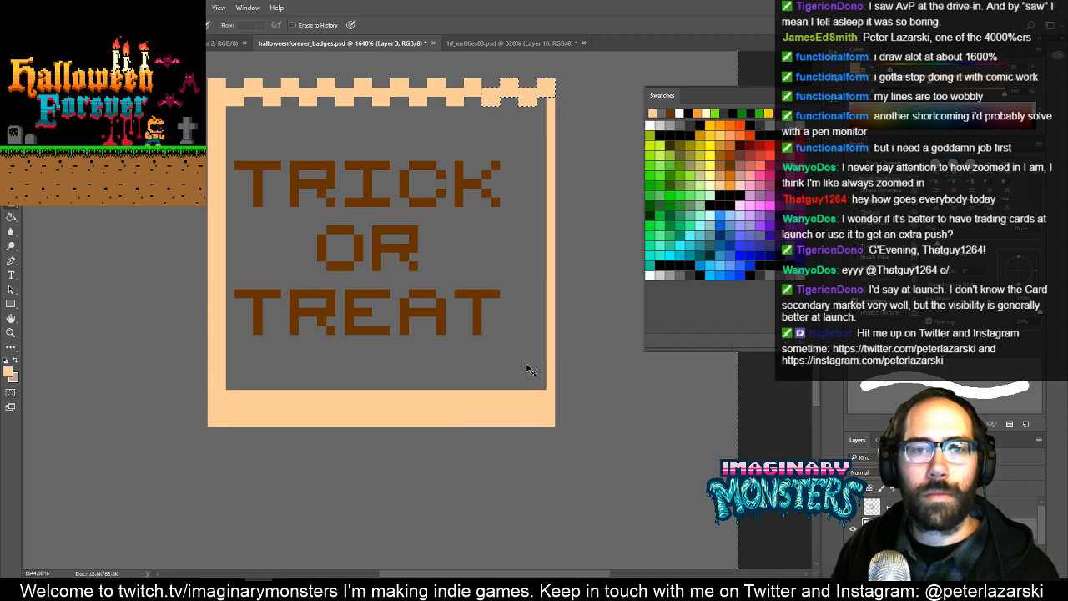
- Fill the inside of the bag outline with light peach using the Paint Bucket
mouse_move(262, 206)
left_mouse_down()
mouse_move(440, 326)
mouse_move(287, 326)
mouse_move(292, 317)
left_mouse_up()
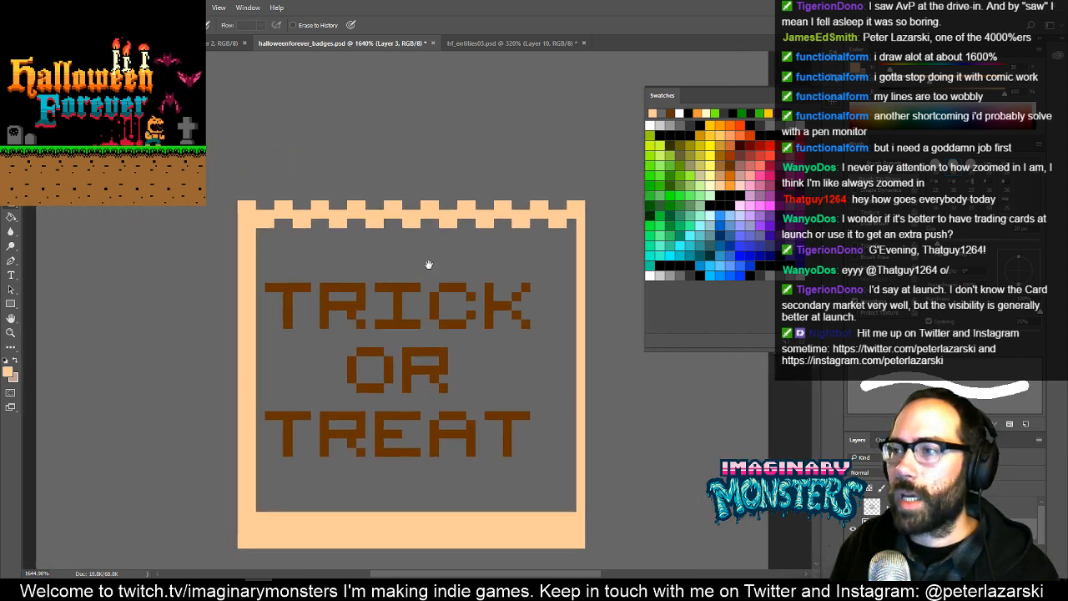
mouse_move(455, 273)
left_mouse_down()
mouse_move(420, 283)
mouse_move(523, 285)
mouse_move(448, 302)
mouse_move(471, 297)
left_mouse_up()
key("g")
left_click(392, 272)
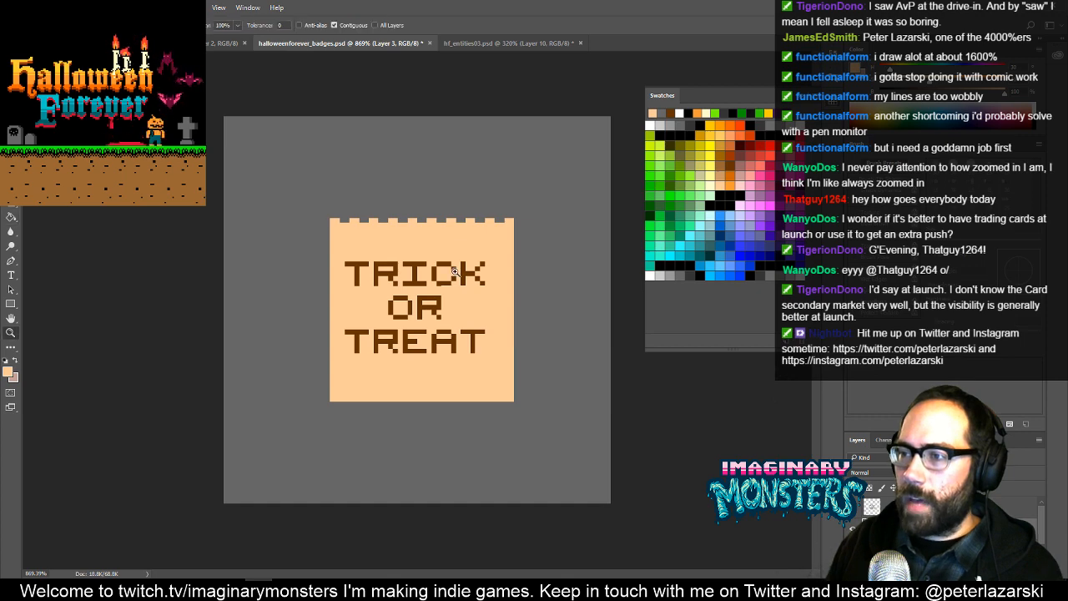
- Select the lower half of the bag and extend it downward with nudged copies to make the bag taller, and deselect
left_click(455, 272)
key("m")
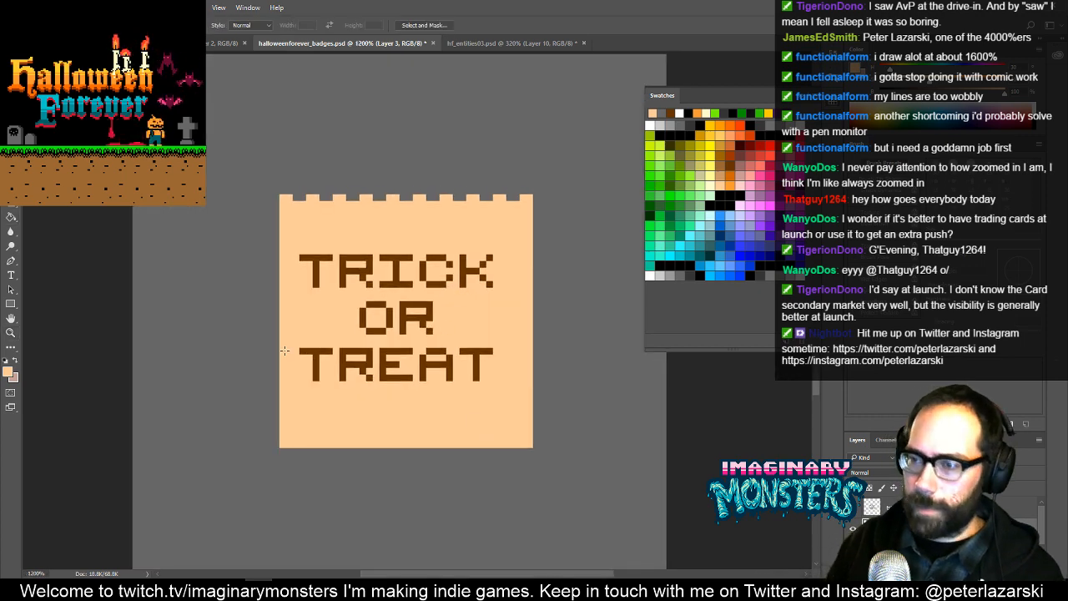
left_click_drag(232, 308, 614, 494)
key("v")
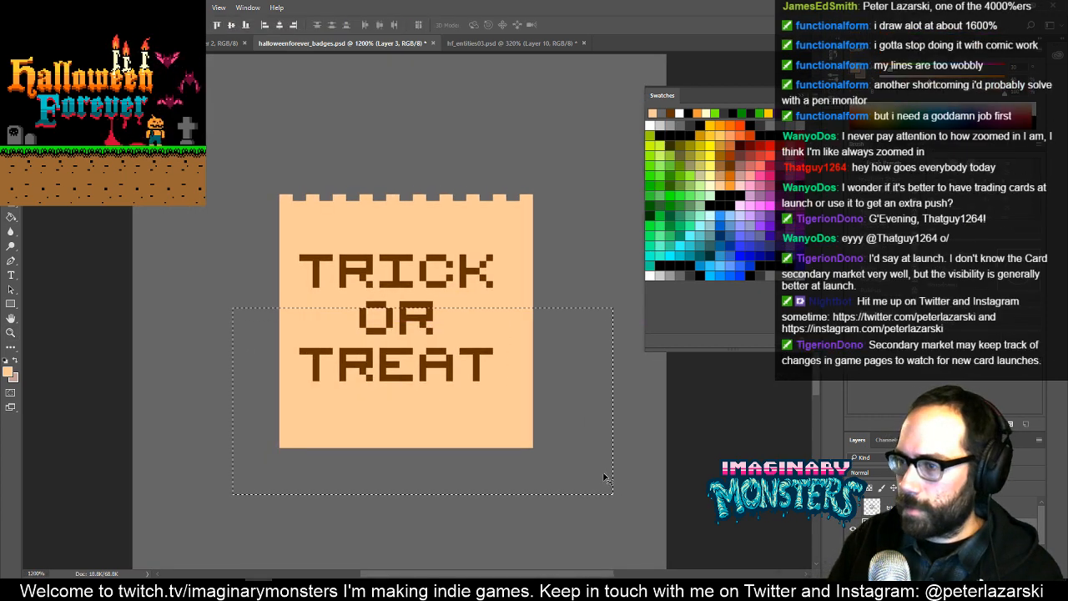
key("alt+Down")
key("alt+Down")
key("alt+Down")
key("alt+Down")
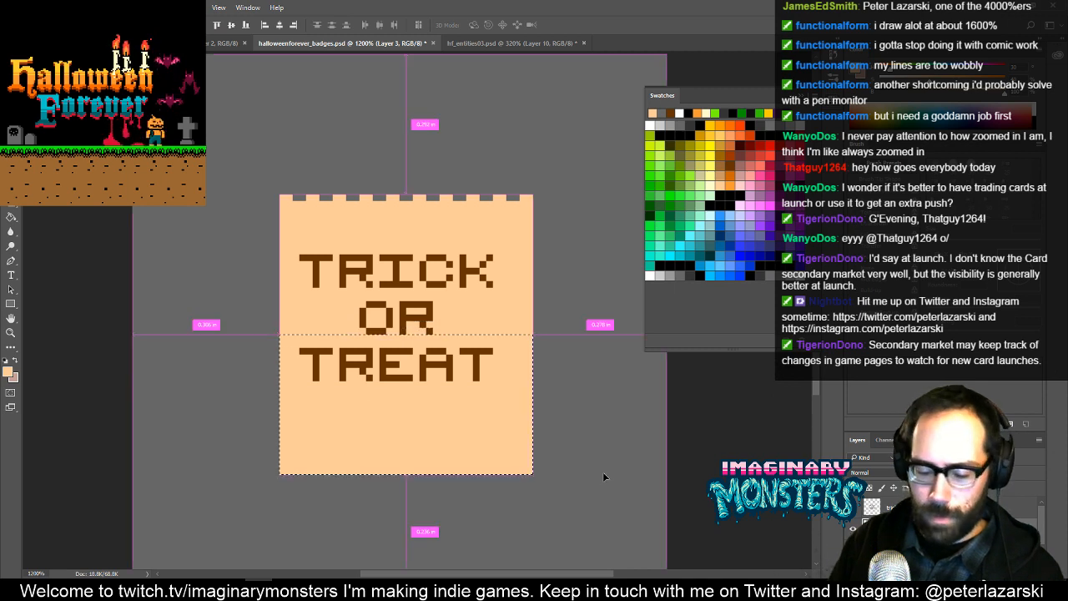
key("ctrl+d")
- Move the TRICK OR TREAT lettering down and centre it on the taller bag
left_click_drag(412, 327, 425, 346)
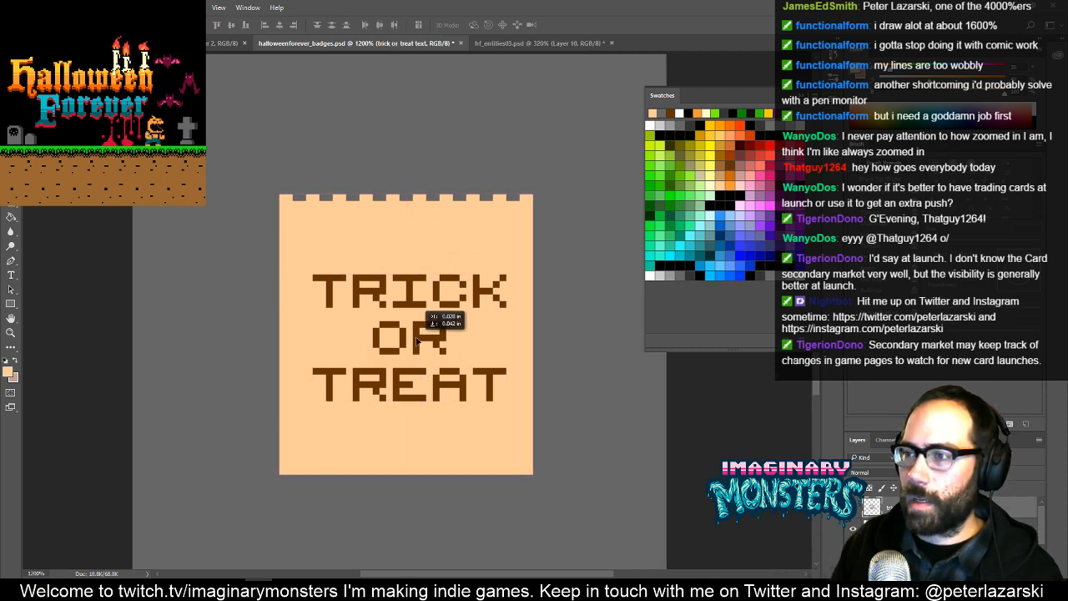
left_click_drag(414, 308, 435, 343)
key("Left")
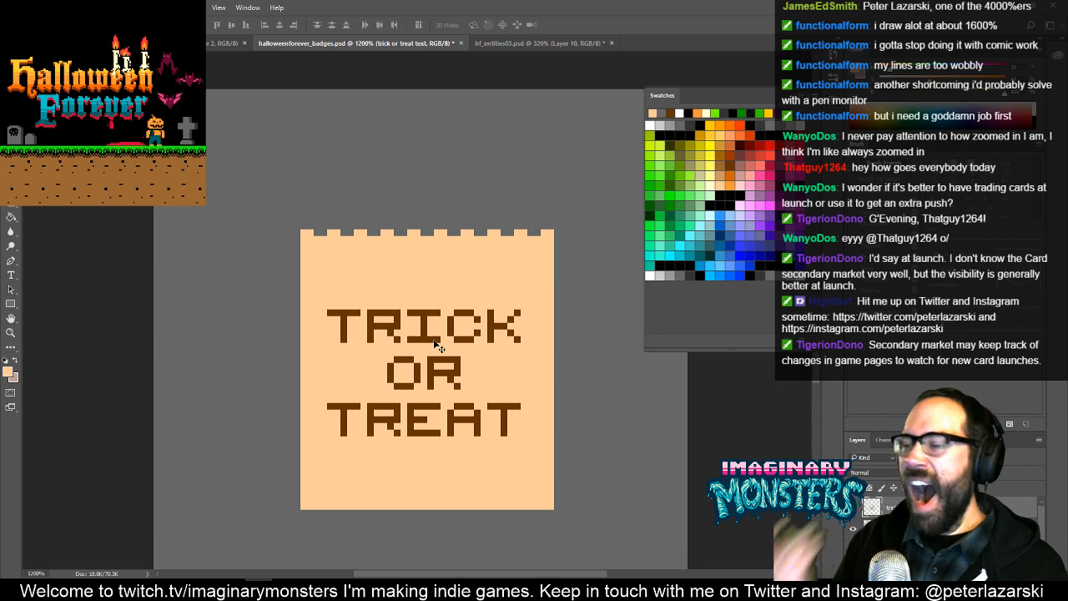
- Pencil a medium brown side panel outline with a zigzag top, joined to the left edge of the bag
left_click_drag(437, 287, 481, 314)
key("z")
left_click_drag(395, 250, 421, 250)
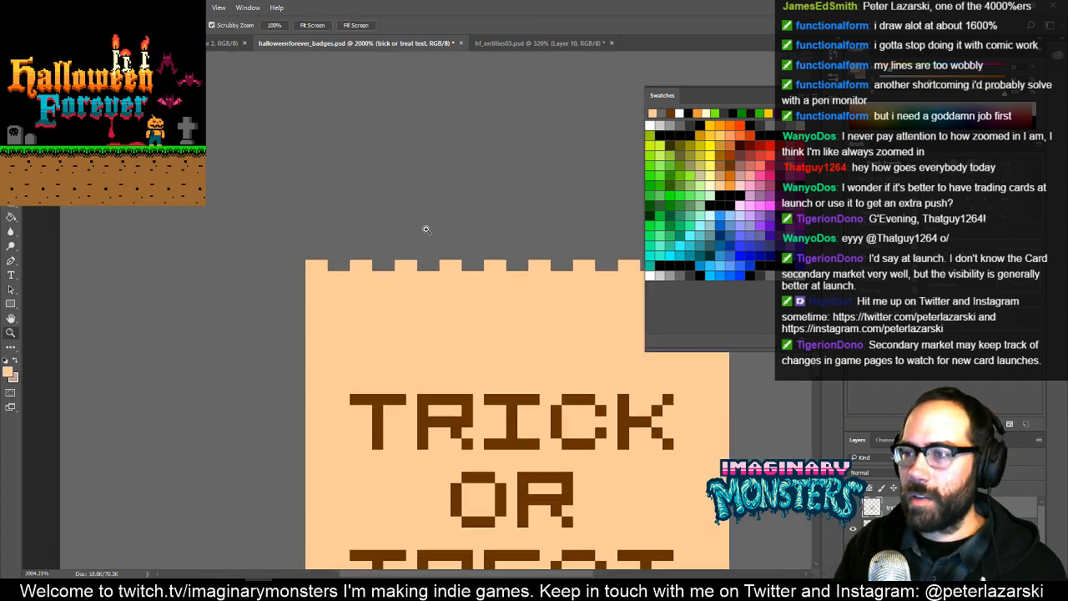
key("b")
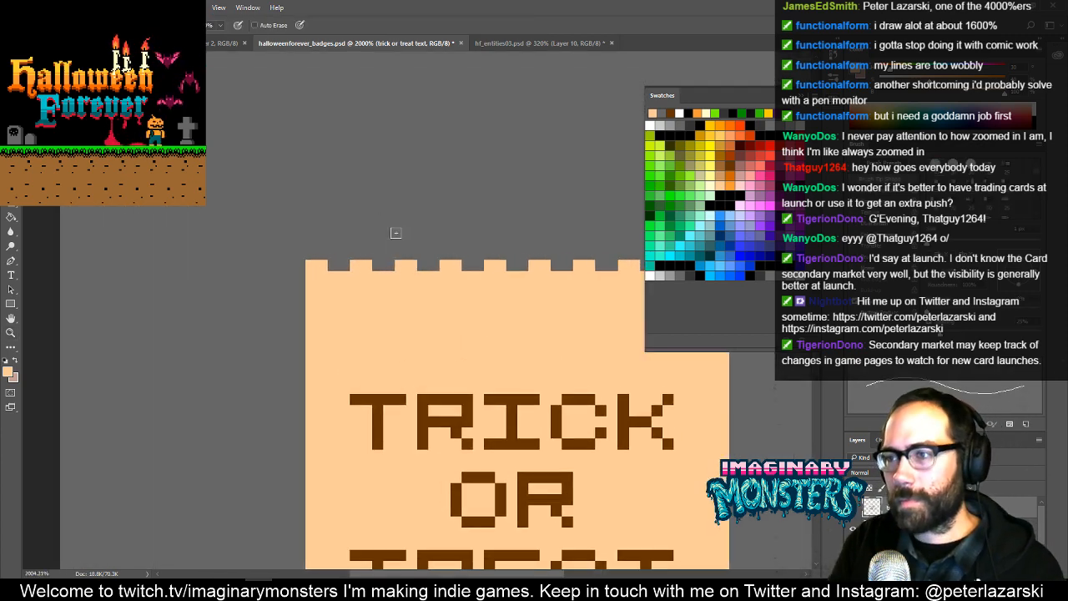
left_click_drag(349, 353, 318, 292)
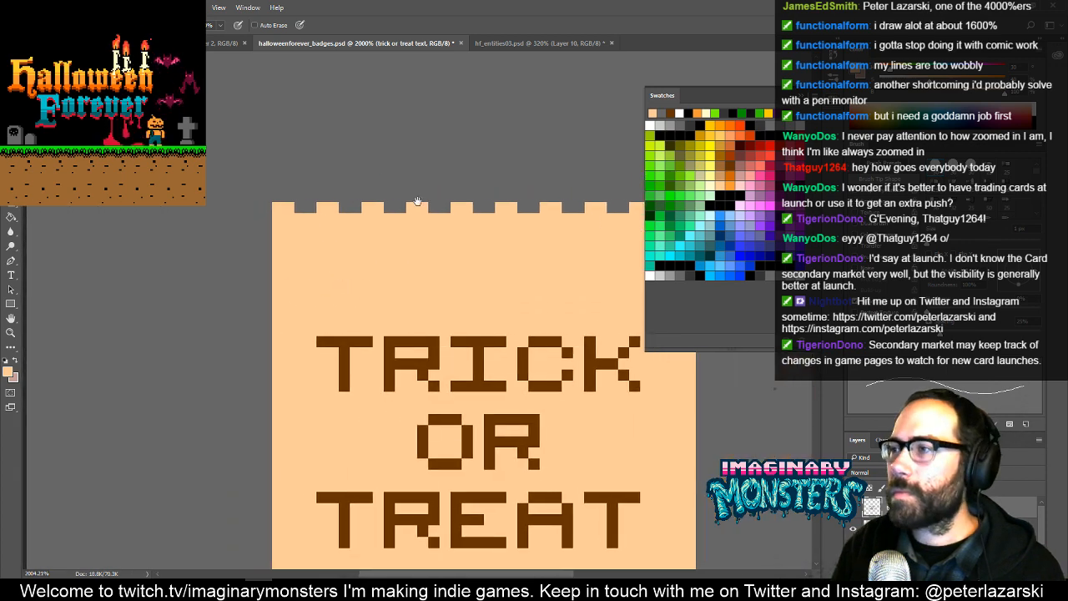
left_click(719, 167)
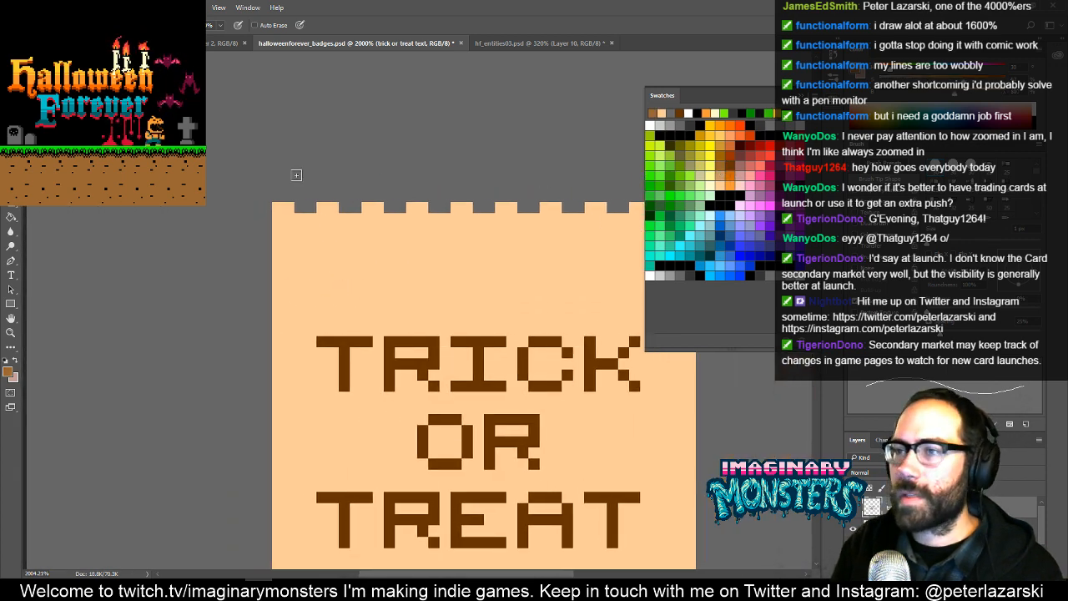
mouse_move(259, 216)
left_mouse_down()
mouse_move(192, 215)
mouse_move(211, 143)
left_mouse_up()
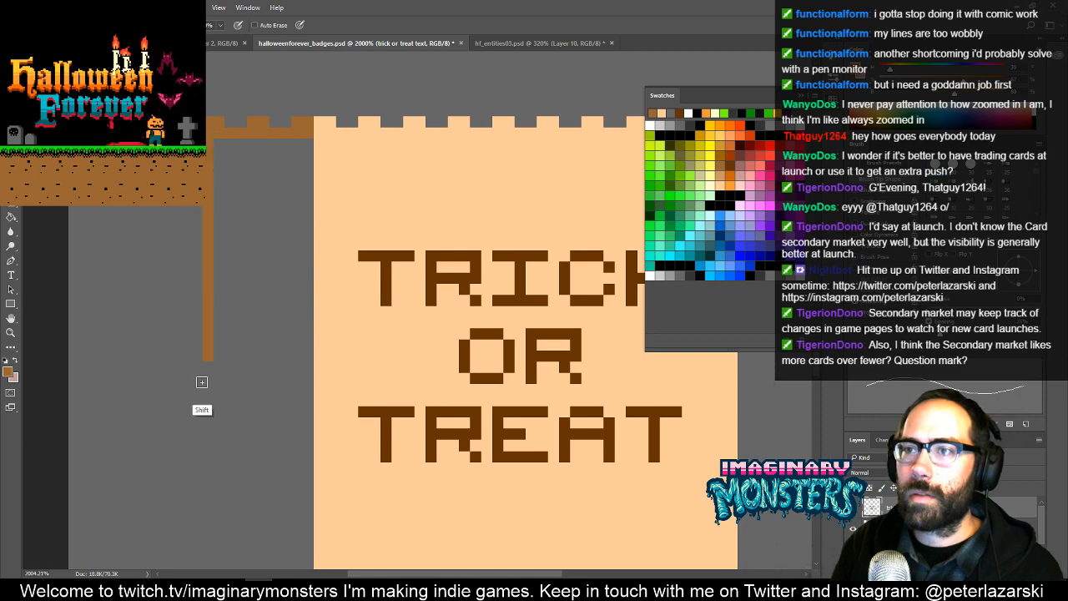
scroll(196, 242, "down", 5)
mouse_move(194, 260)
left_mouse_down()
mouse_move(199, 368)
mouse_move(298, 371)
left_mouse_up()
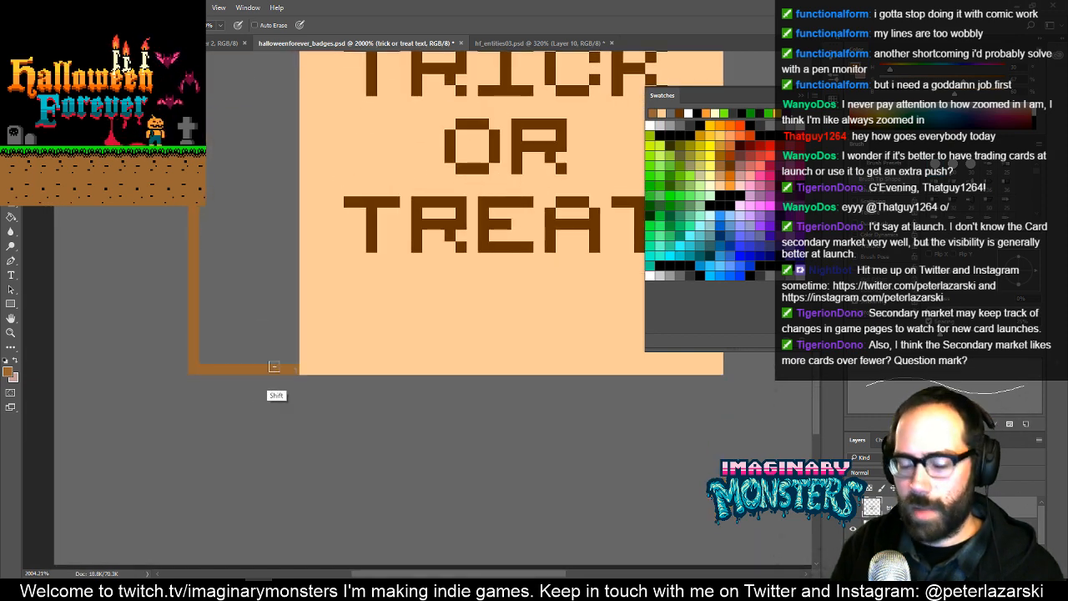
- Try to fill the inside of the bag's side panel with medium brown using the Paint Bucket
key("g")
left_click(269, 299)
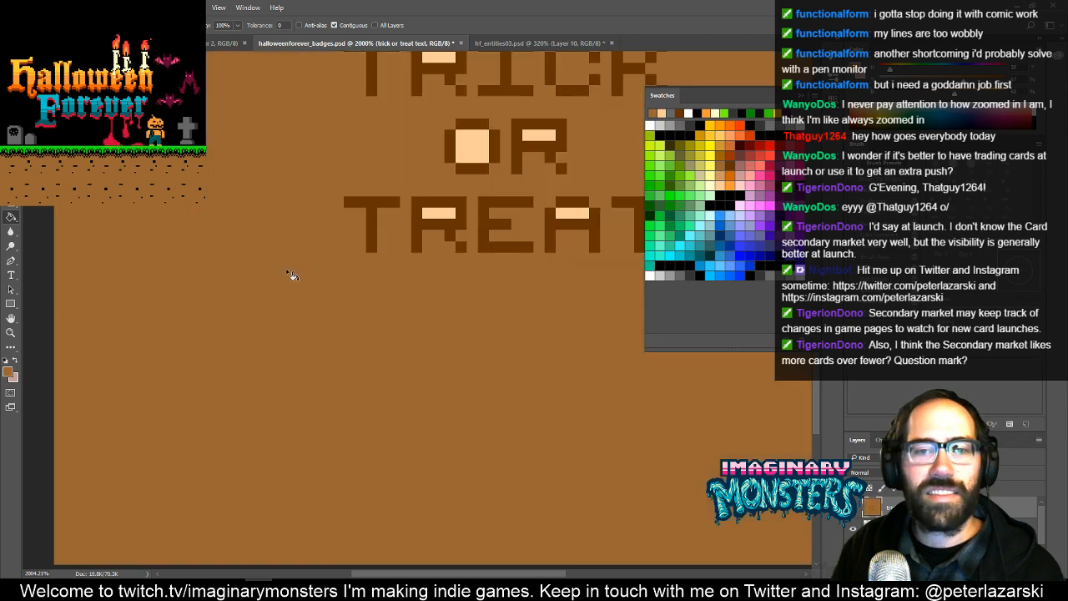
scroll(288, 280, "up", 1)
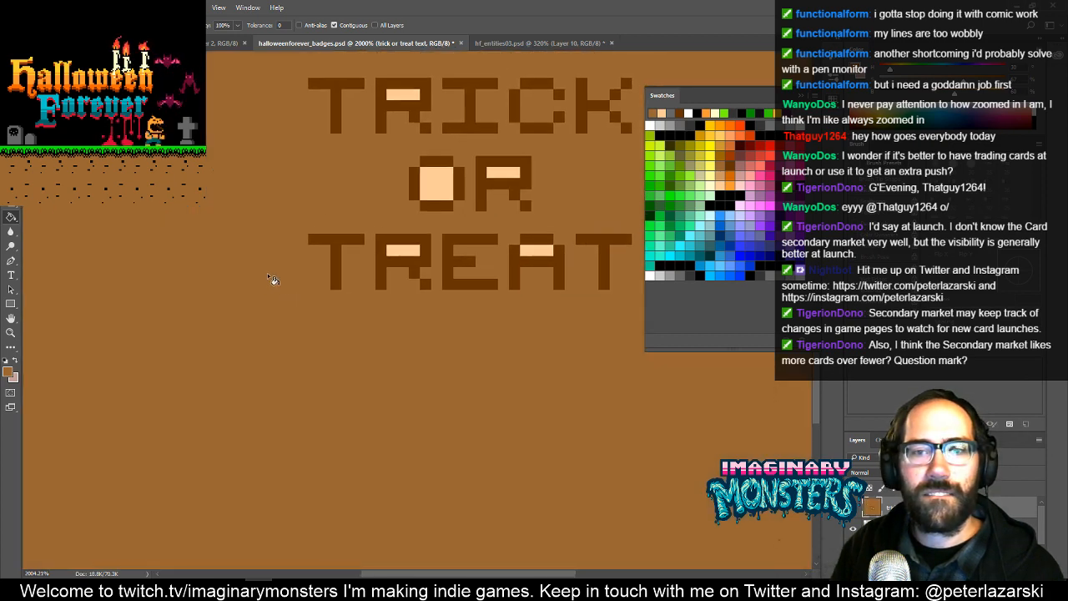
- Undo the last Paint Bucket fill so only the side panel outline stays beside the bag
key("ctrl+z")
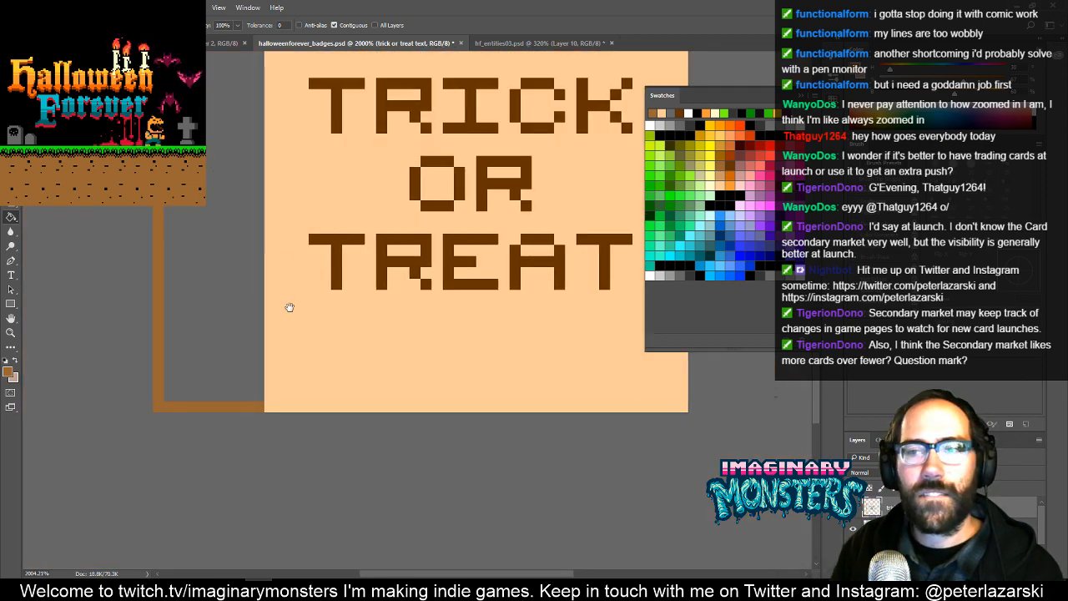
scroll(292, 334, "up", 3)
key("z")
left_click_drag(362, 310, 322, 326)
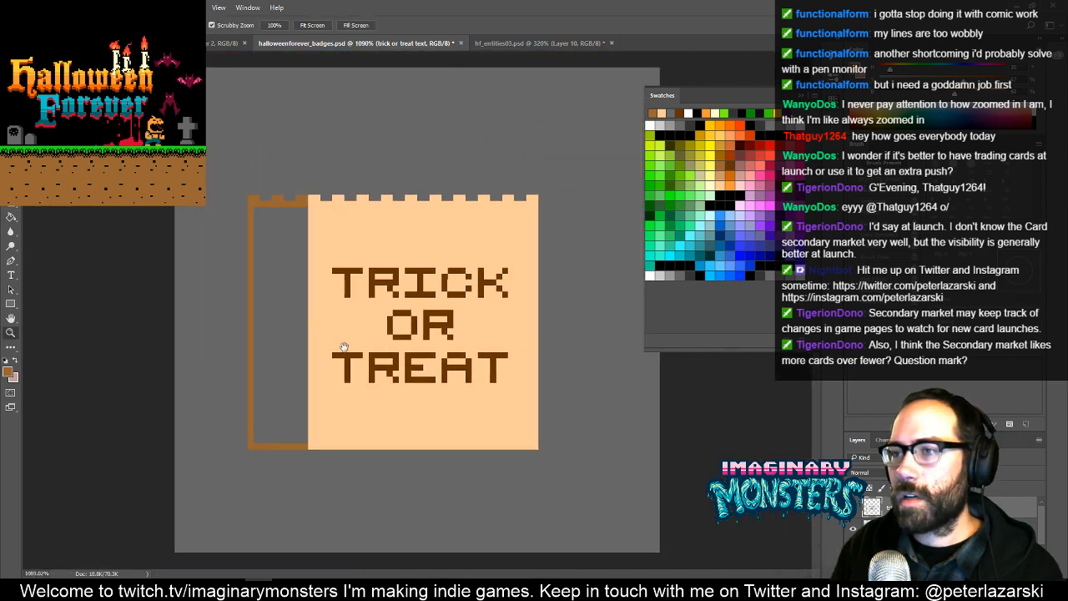
key("g")
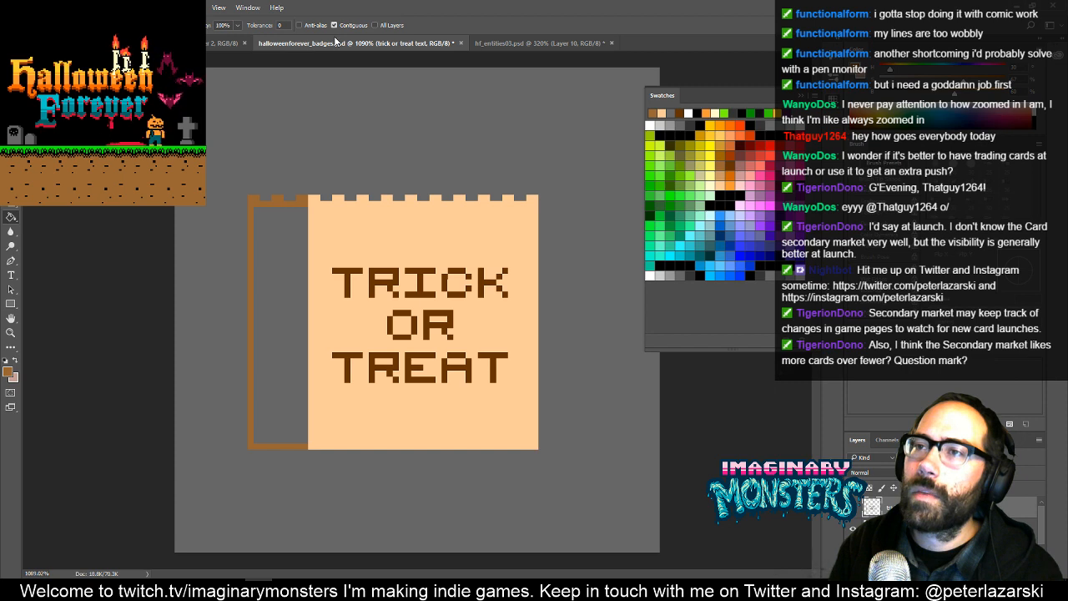
left_click_drag(297, 225, 271, 188)
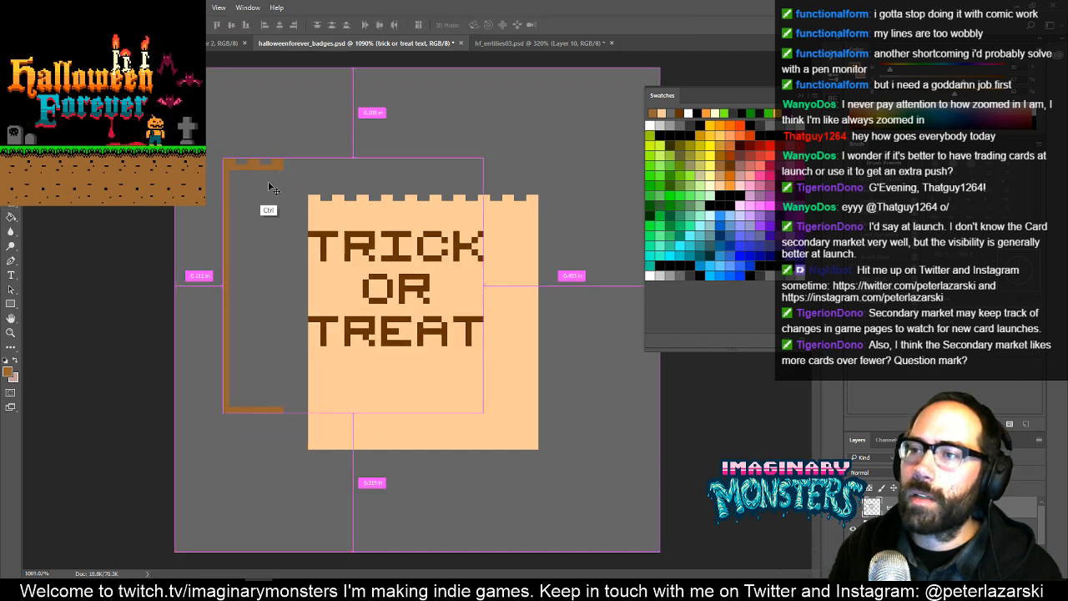
key("ctrl+z")
- Cut the side panel outline from the lettering layer, paste it back against the bag's left edge, and merge it into the bag layer
key("m")
left_click_drag(217, 153, 308, 479)
key("ctrl+x")
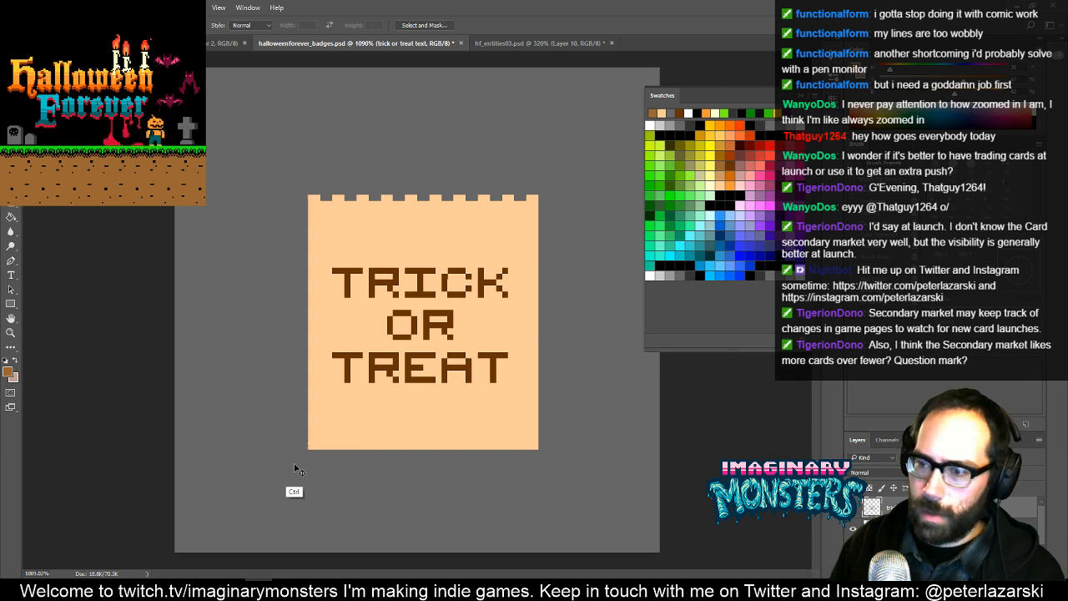
key("ctrl+v")
left_click_drag(424, 258, 281, 268)
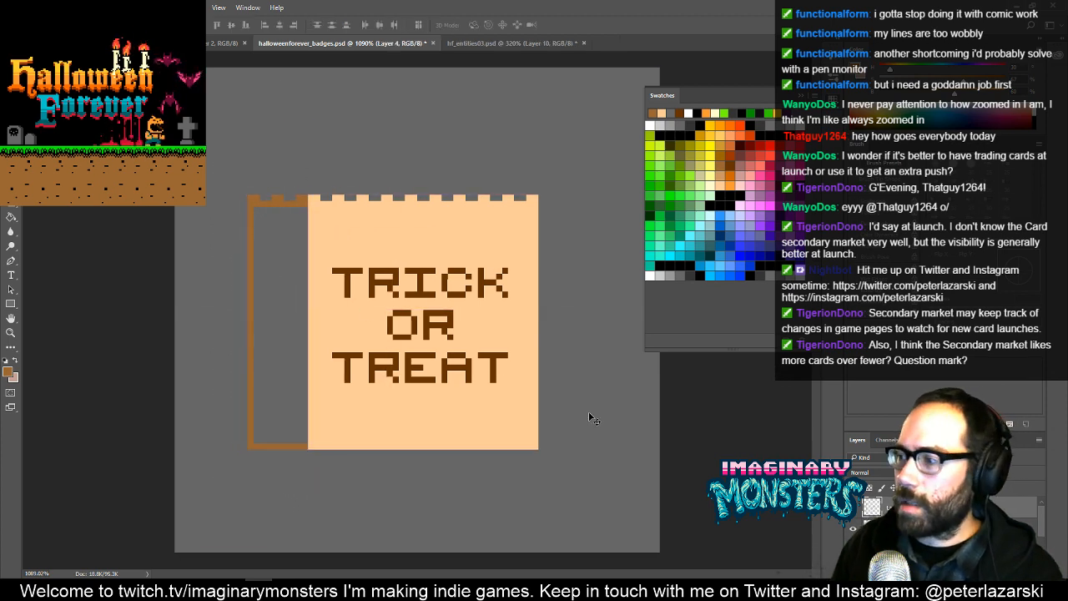
key("ctrl+e")
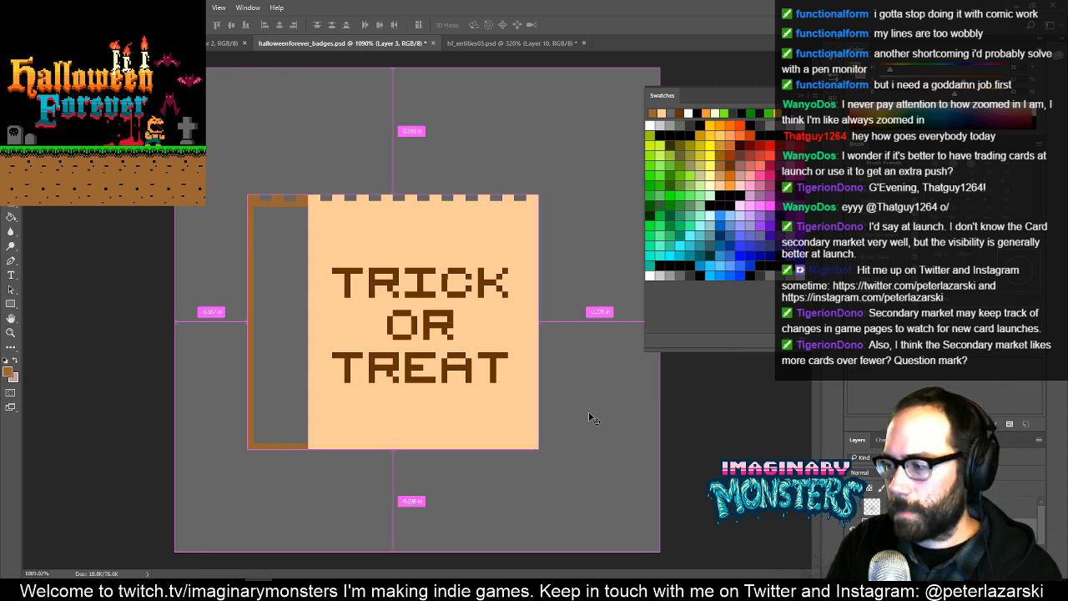
- Close the side panel outline with a vertical medium brown pencil line along the bag front, and fill the panel with medium brown
key("z")
left_click(308, 242)
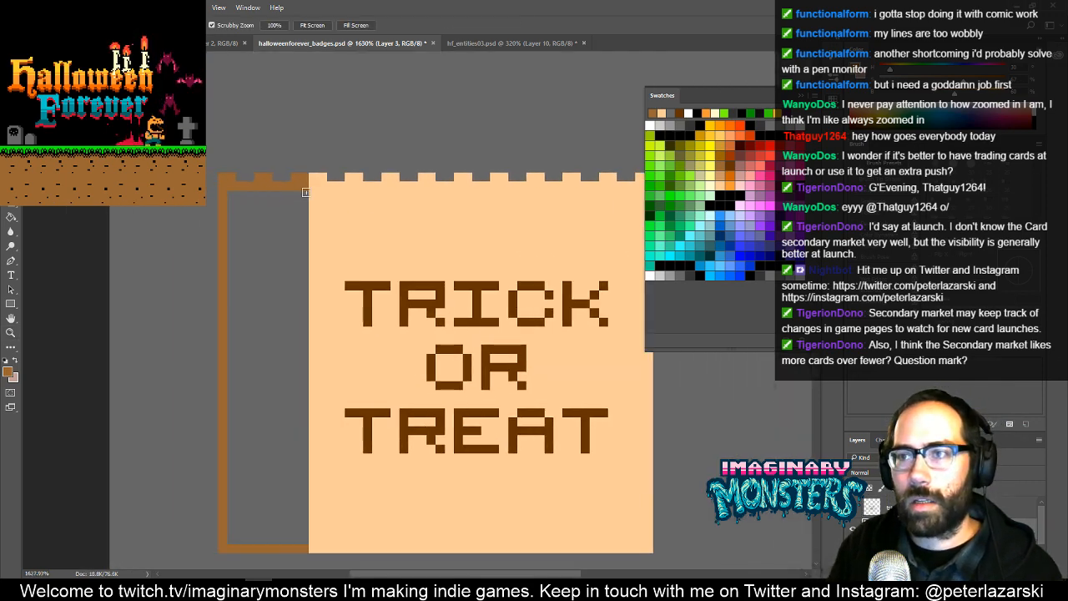
key("b")
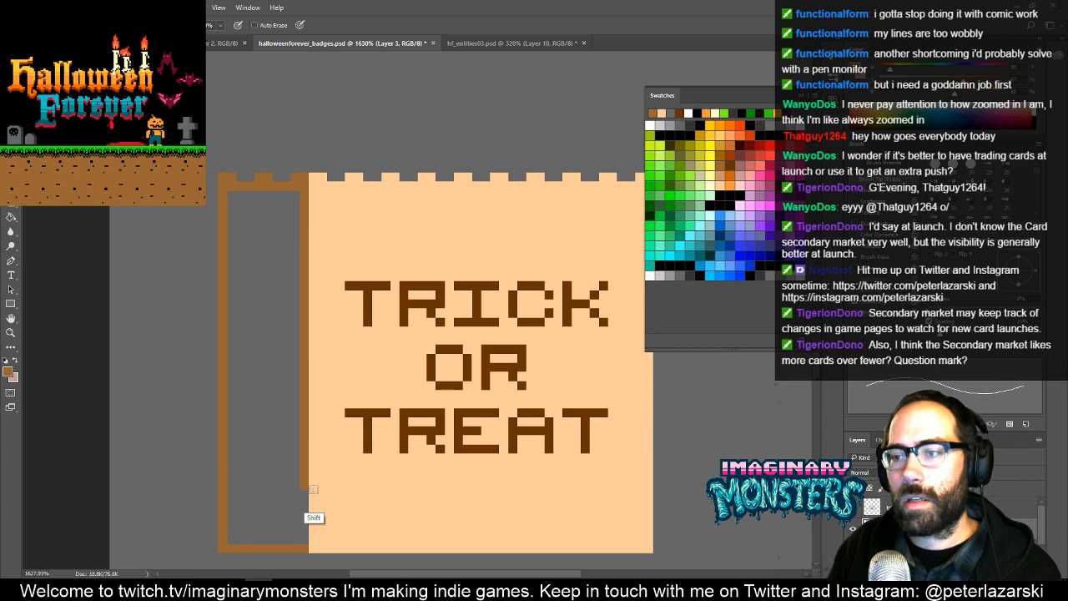
left_click_drag(305, 523, 305, 449)
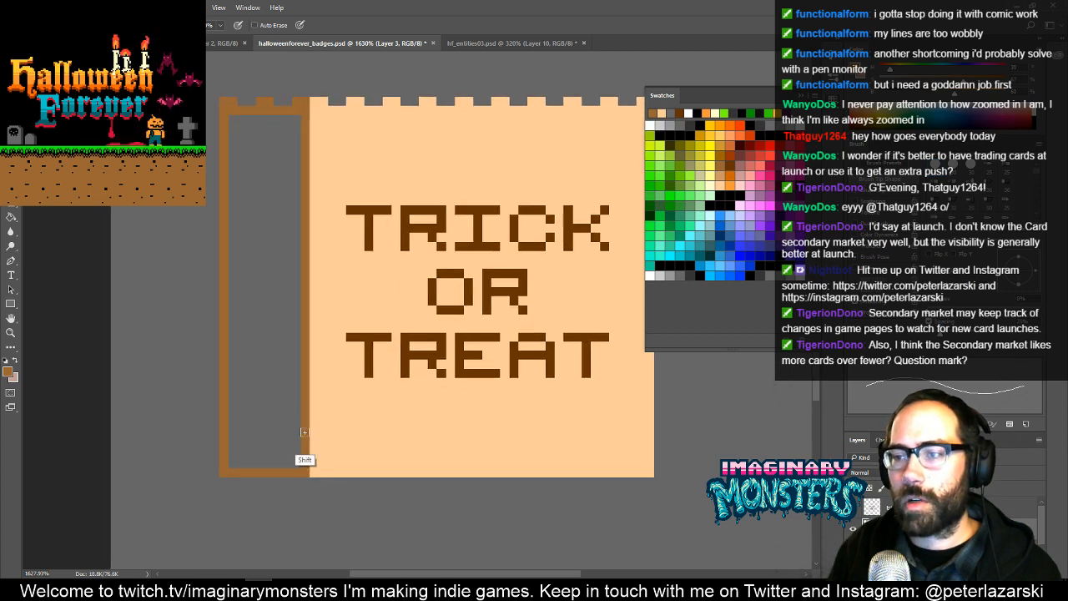
key("g")
left_click(254, 447)
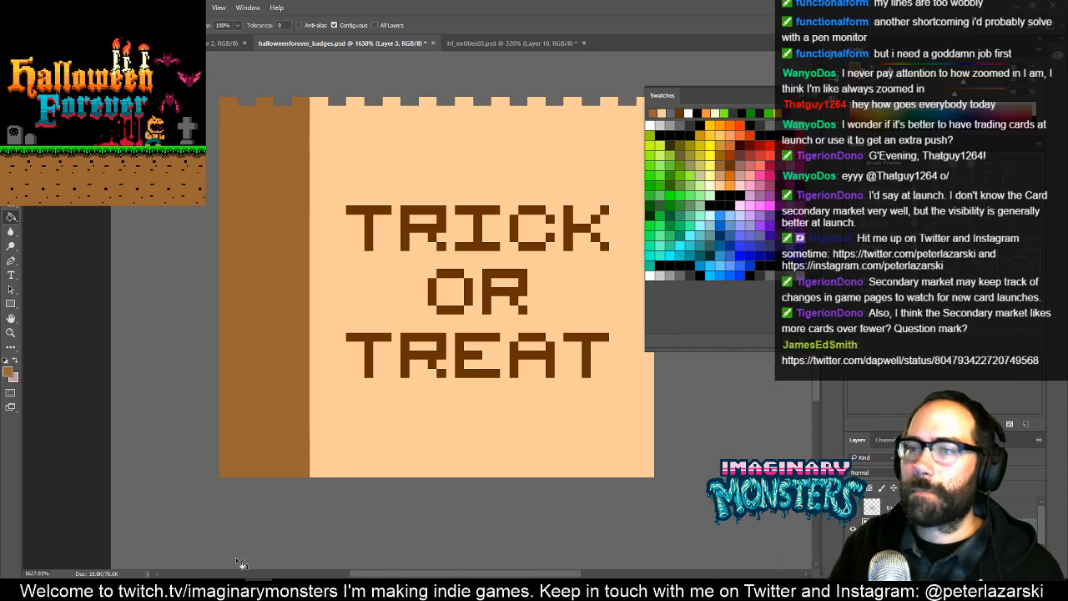
- Select the lower half of the bag with its side panel, extend it downward with nudged copies, and deselect
key("z")
left_click(442, 312, "alt")
left_click(442, 311, "alt")
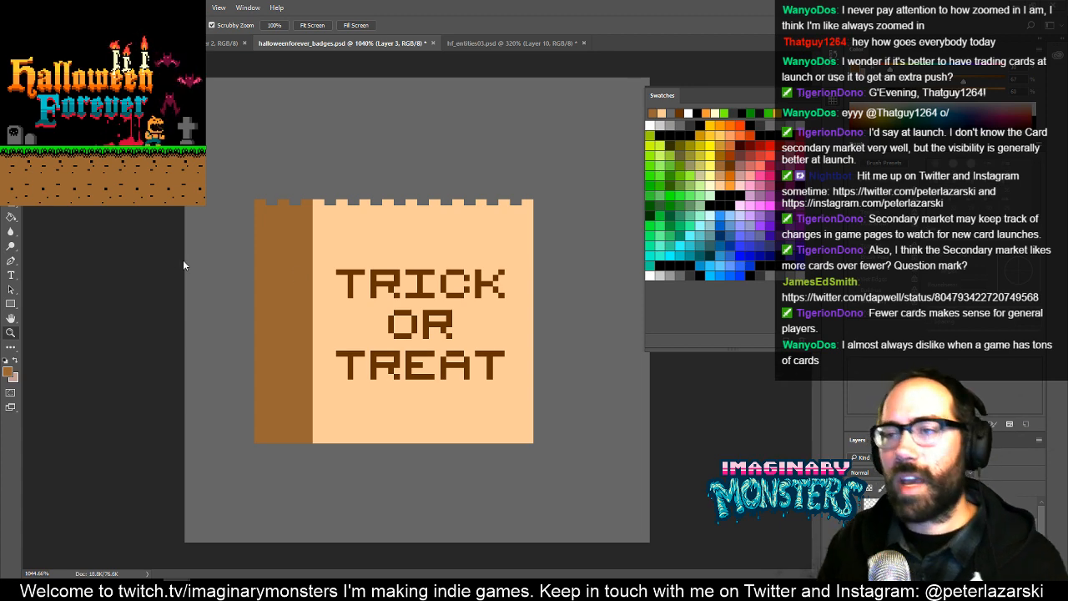
left_click(149, 271)
left_click_drag(191, 303, 102, 234)
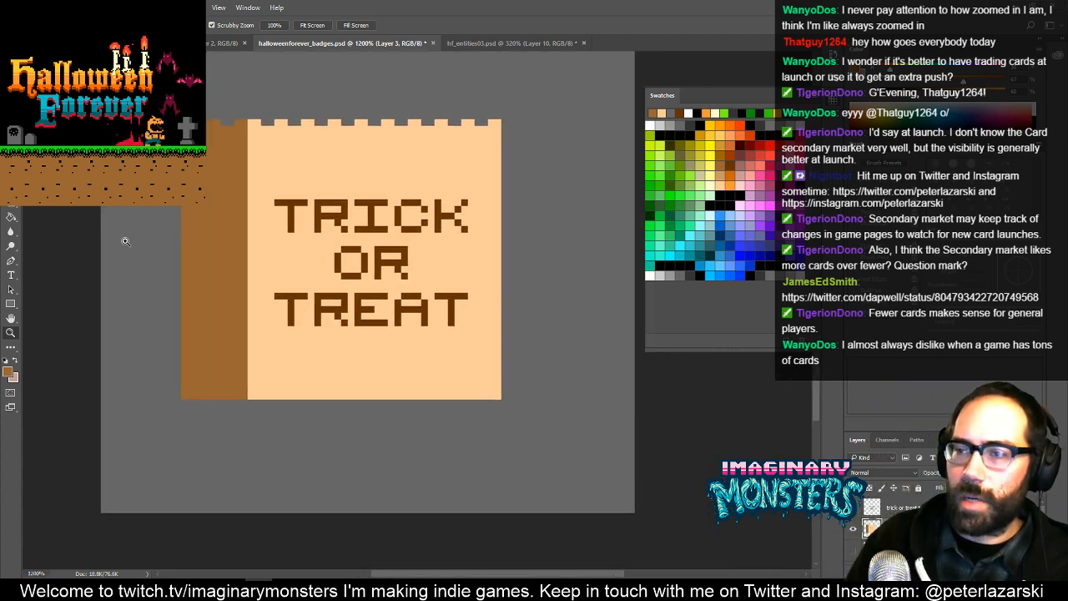
left_click_drag(380, 308, 441, 350)
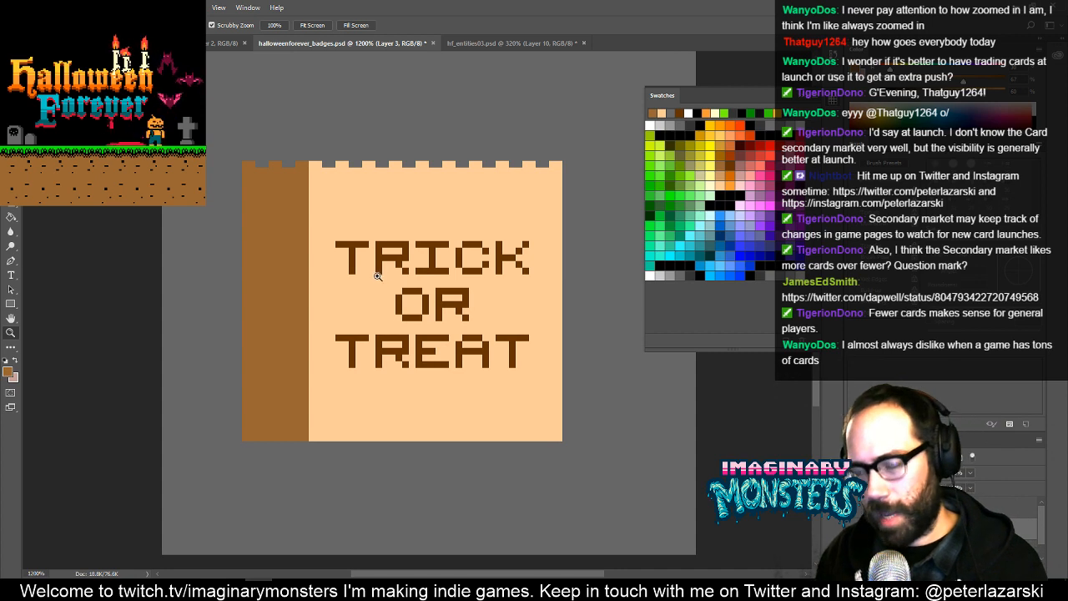
key("m")
left_click_drag(275, 345, 227, 361)
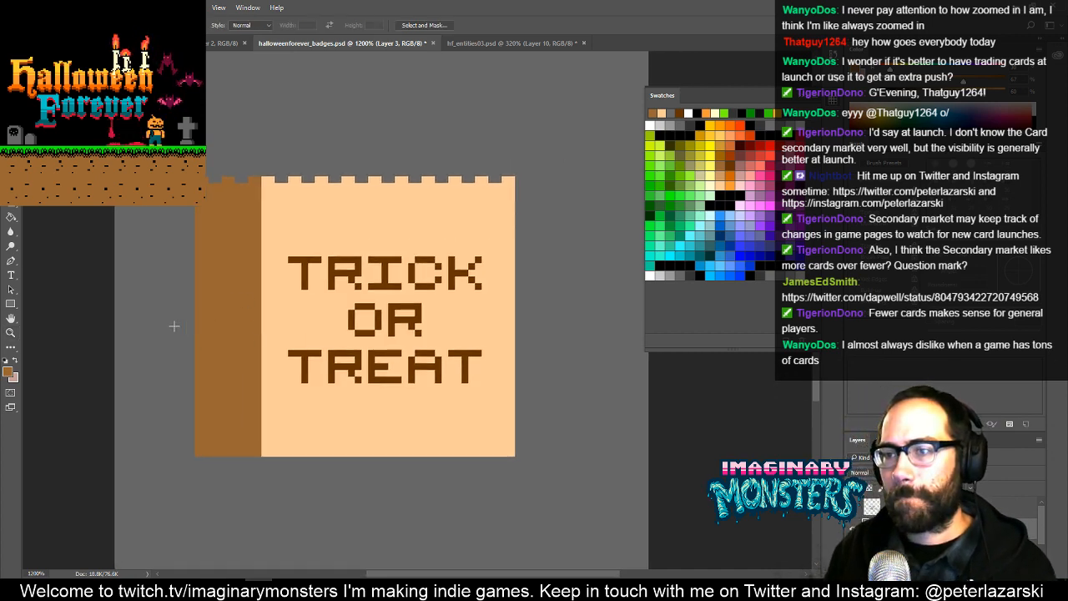
left_click_drag(173, 326, 536, 483)
key("v")
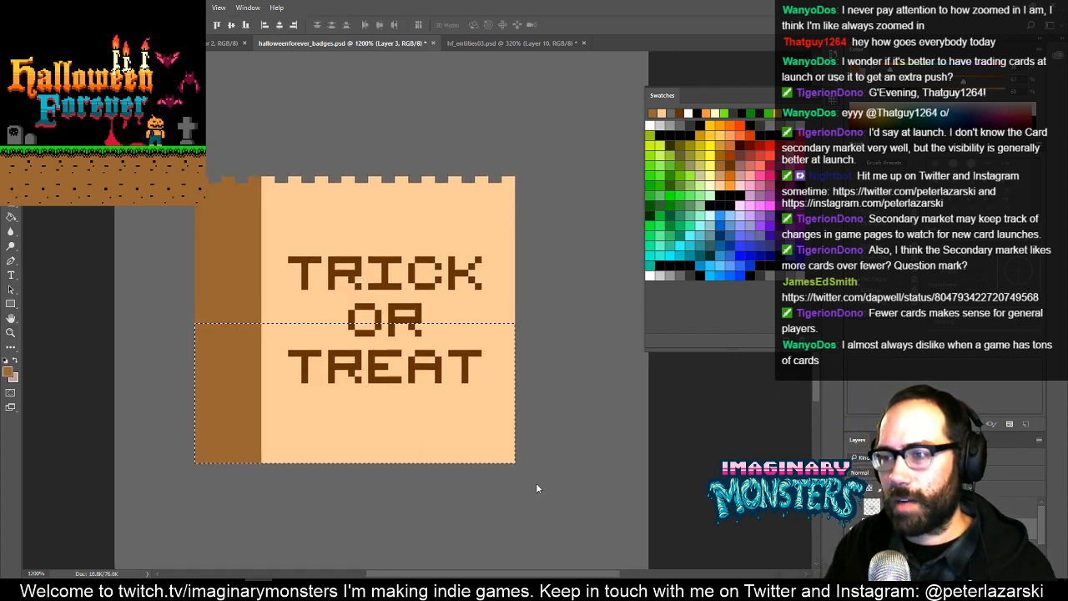
key("Down")
key("Down")
key("Down")
key("Down")
key("Down")
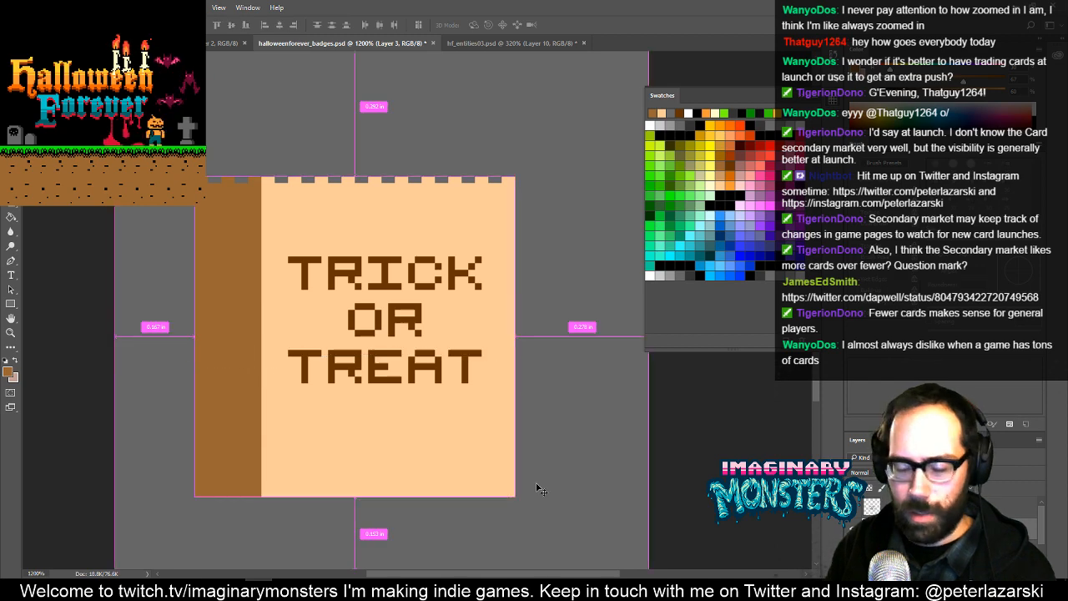
key("ctrl+d")
- Move the TRICK OR TREAT lettering down to centre it vertically on the taller bag front
mouse_move(381, 286)
left_mouse_down()
mouse_move(370, 291)
mouse_move(388, 284)
left_mouse_up()
left_click_drag(448, 253, 336, 312)
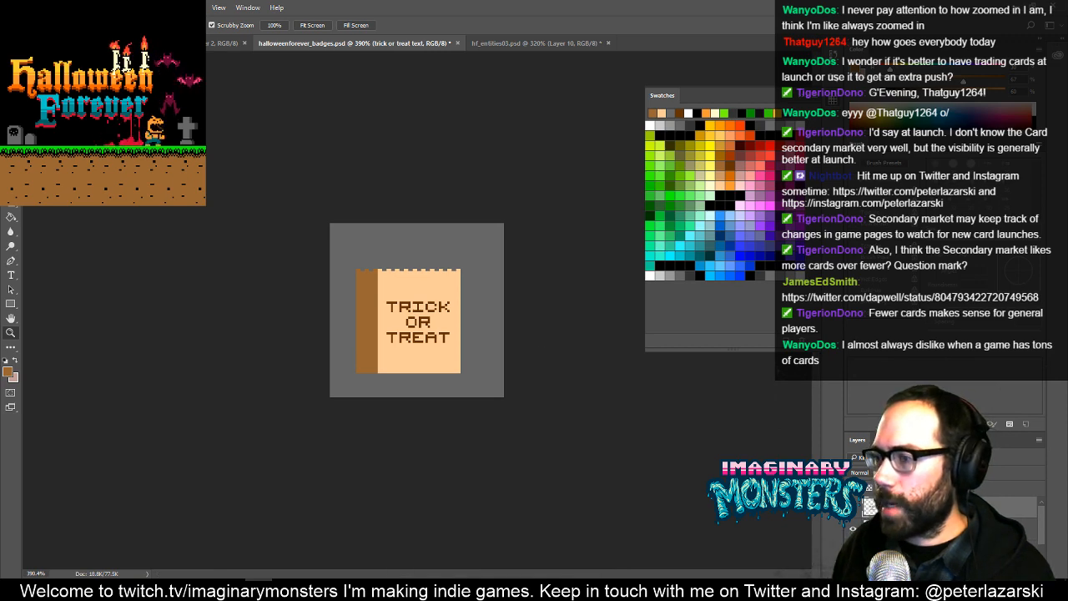
key("v")
left_click_drag(391, 294, 463, 270)
key("ctrl+z")
key("z")
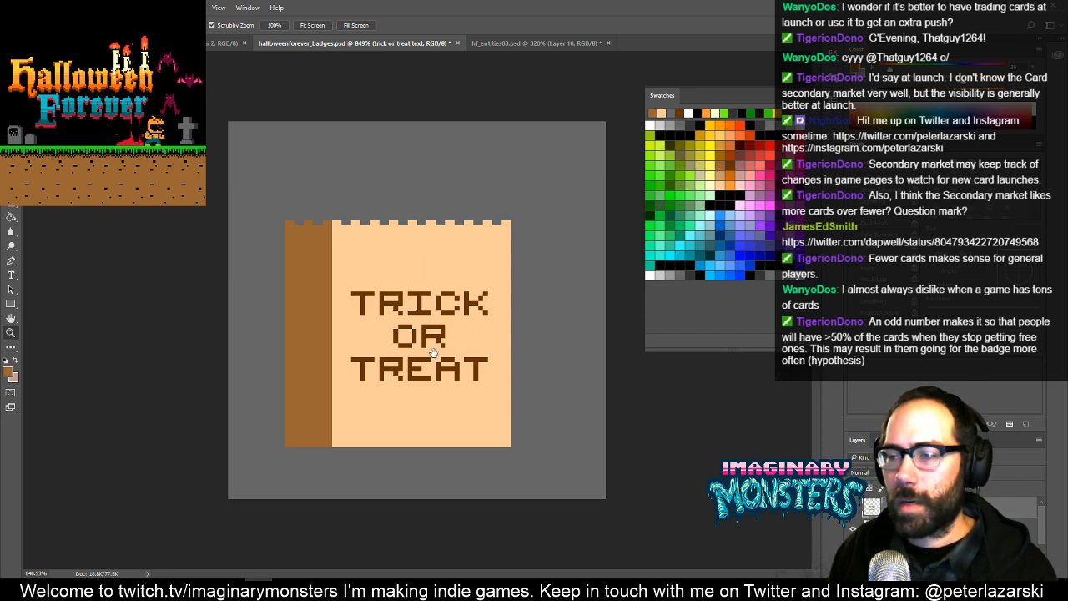
- Put the lettering and bag layers in one group and toggle the group's visibility to check its contents
left_click(853, 508)
left_click(854, 508)
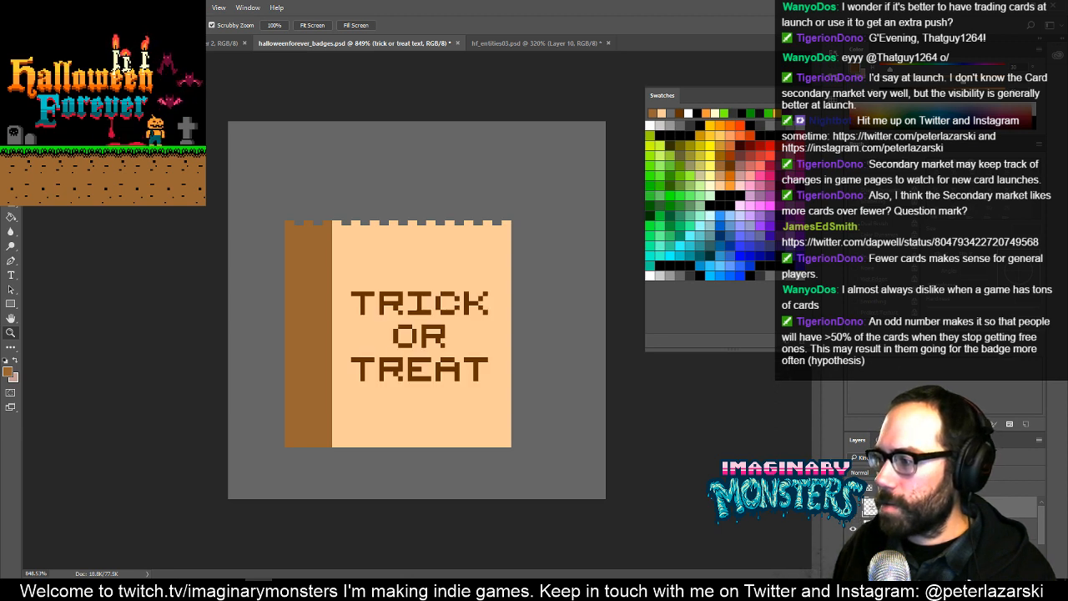
left_click_drag(964, 431, 965, 373)
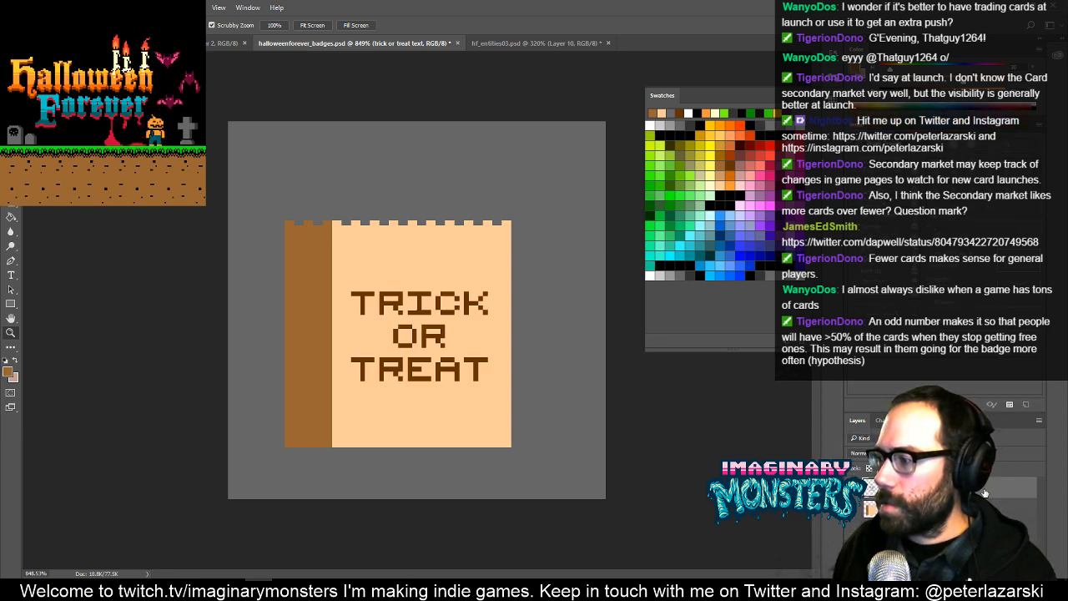
key("ctrl+g")
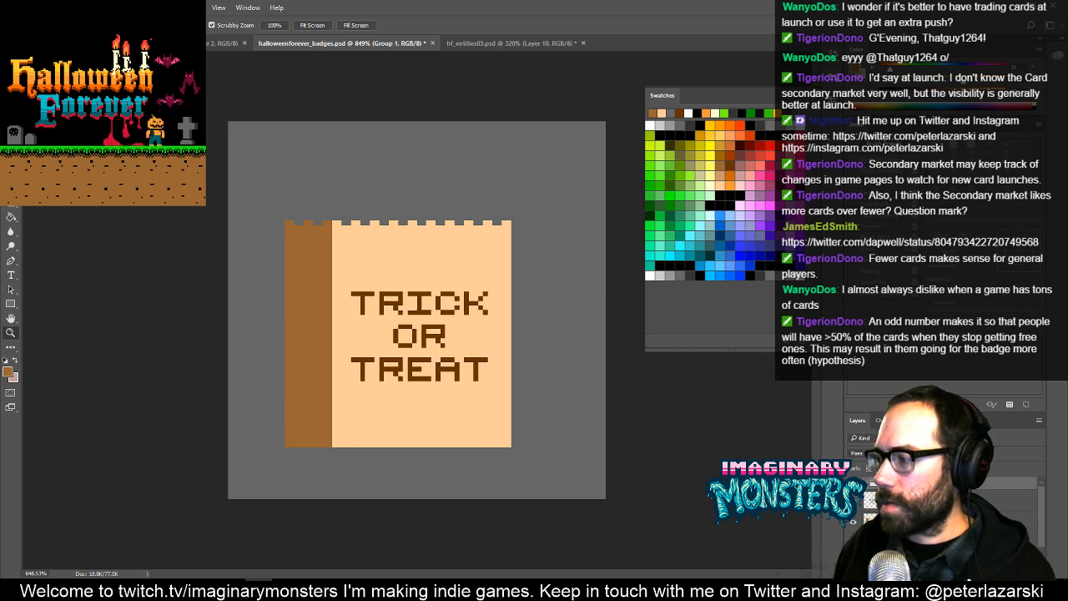
left_click(875, 519)
left_click(872, 502, "shift")
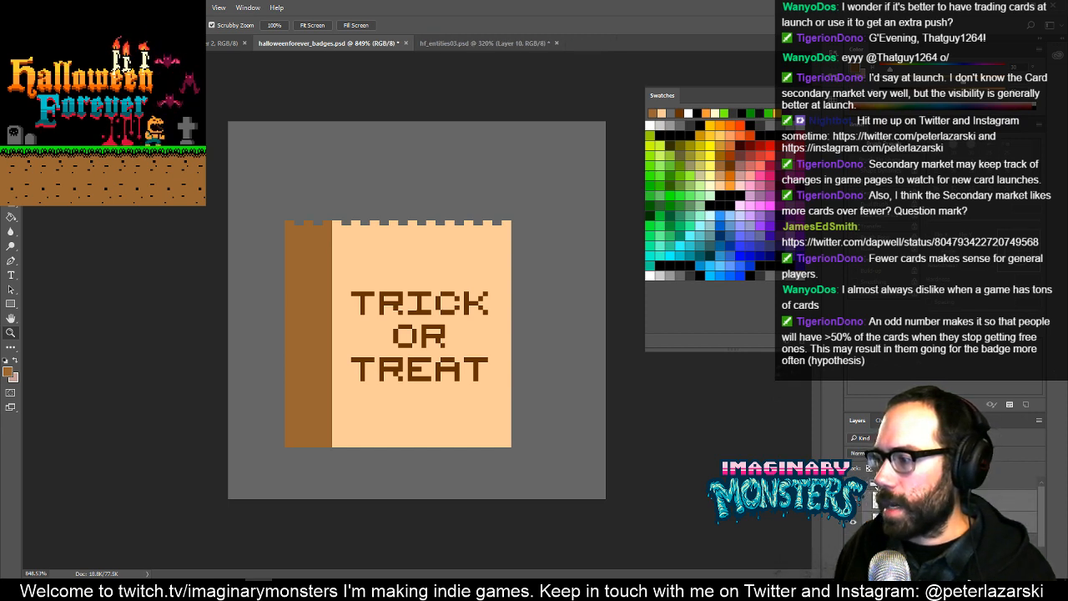
left_click(853, 484)
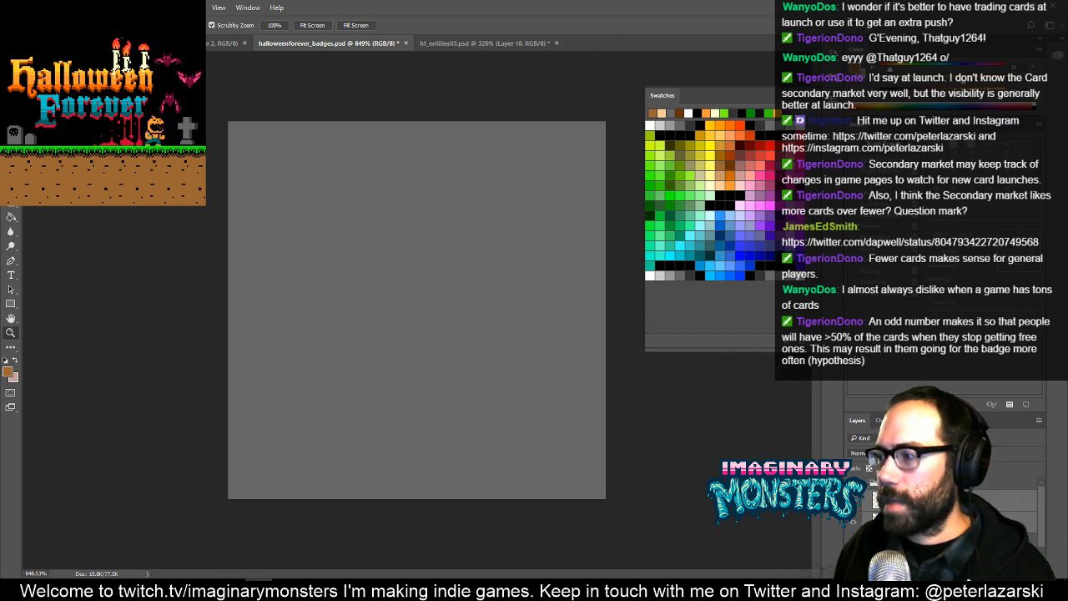
left_click(853, 483)
- On the bag layer, sample the peach and pencil a one-pixel tip on the first tooth of the front's zigzag top
left_click(874, 500)
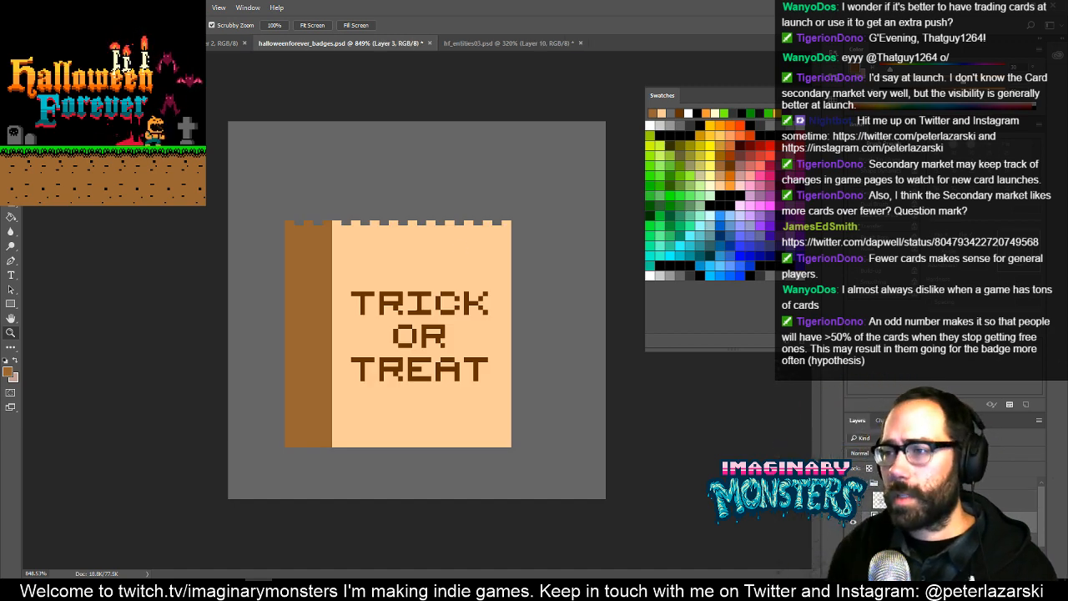
left_click(385, 227)
left_click_drag(446, 268, 519, 219)
key("b")
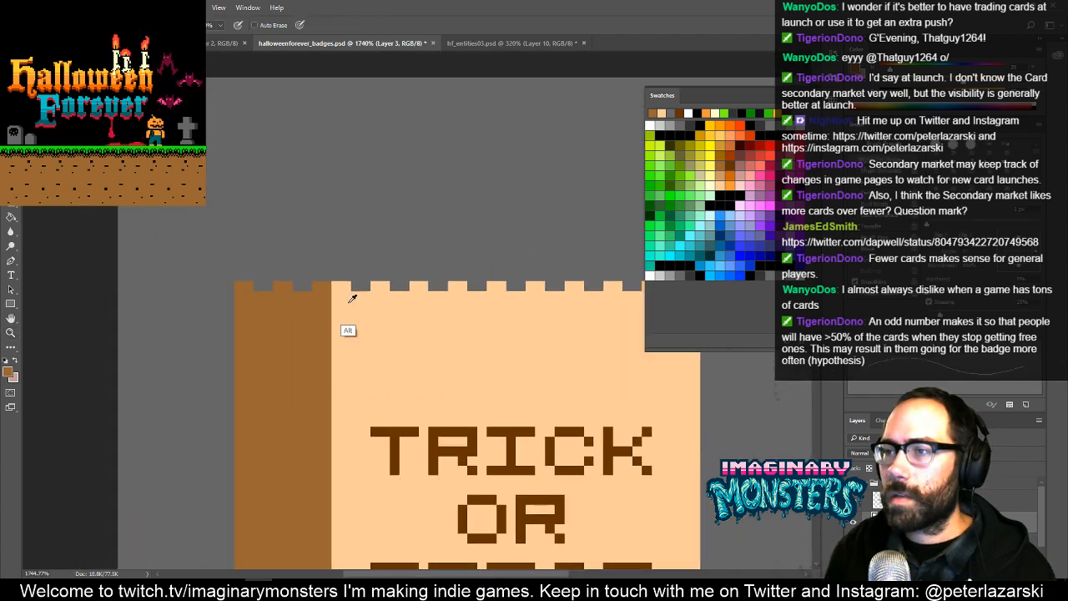
left_click(346, 321, "alt")
left_click(336, 278)
- Shrink the Eraser to a single-pixel size
key("e")
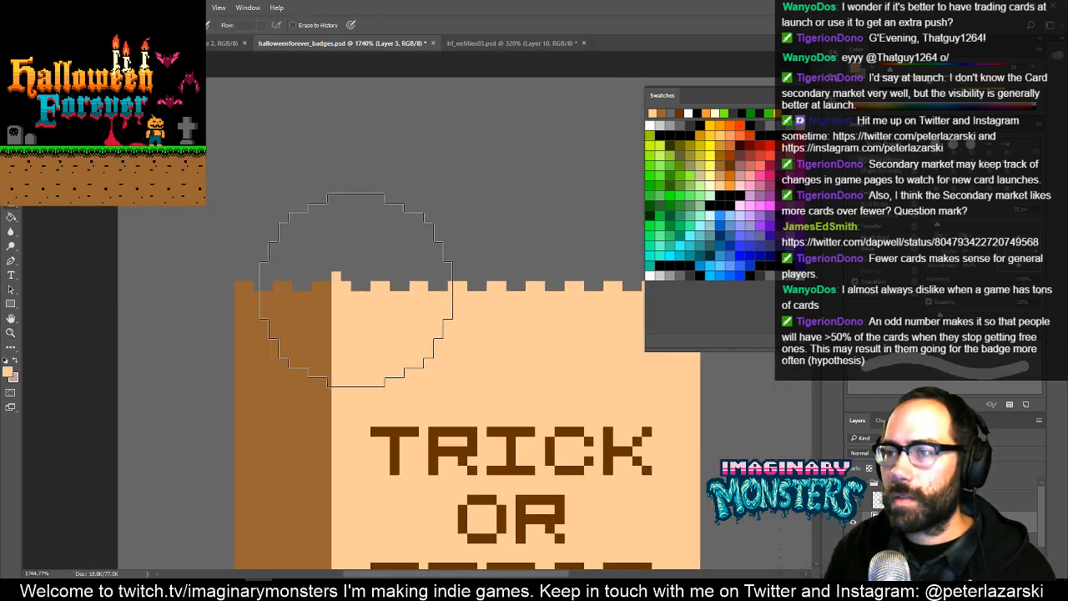
key("bracketleft")
key("bracketleft")
key("bracketleft")
key("bracketleft")
key("bracketleft")
key("bracketleft")
key("bracketleft")
key("bracketleft")
key("bracketleft")
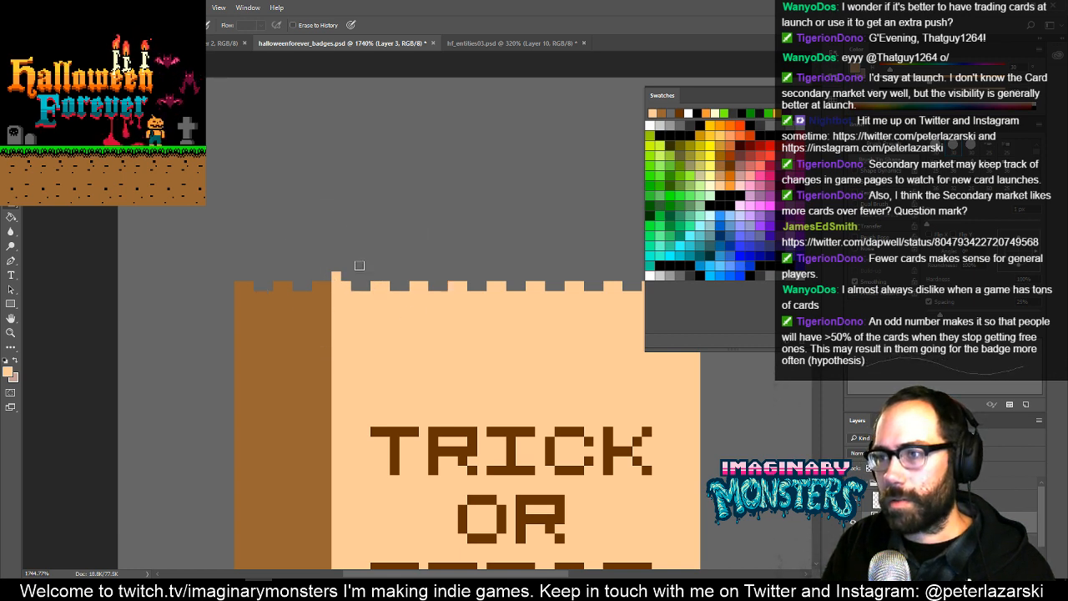
- Pencil one-pixel peach tips on the remaining teeth of the bag front's zigzag top, through to the right corner
key("b")
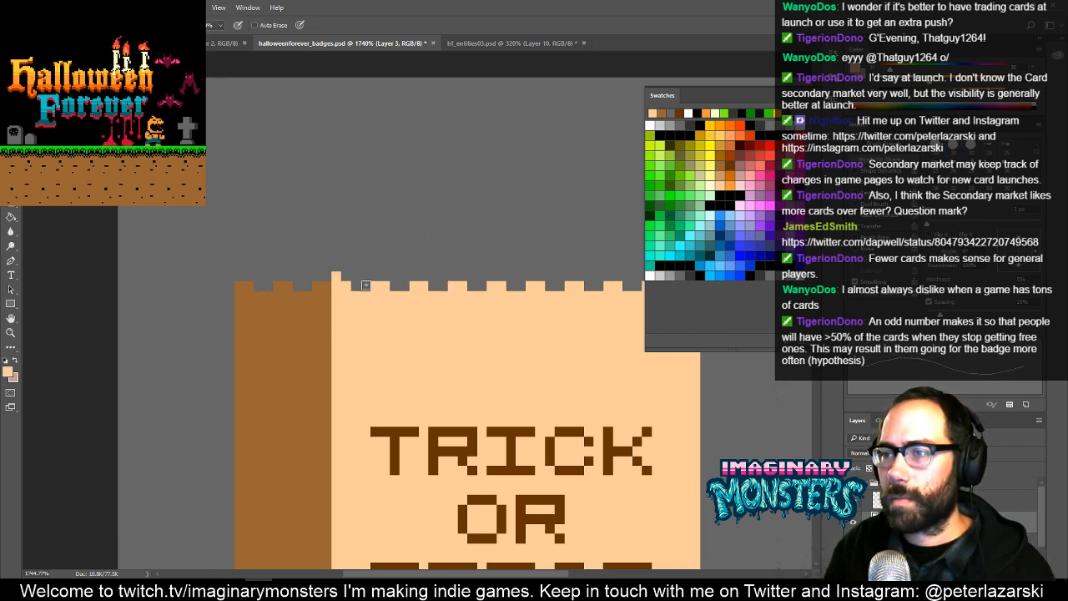
left_click(374, 274)
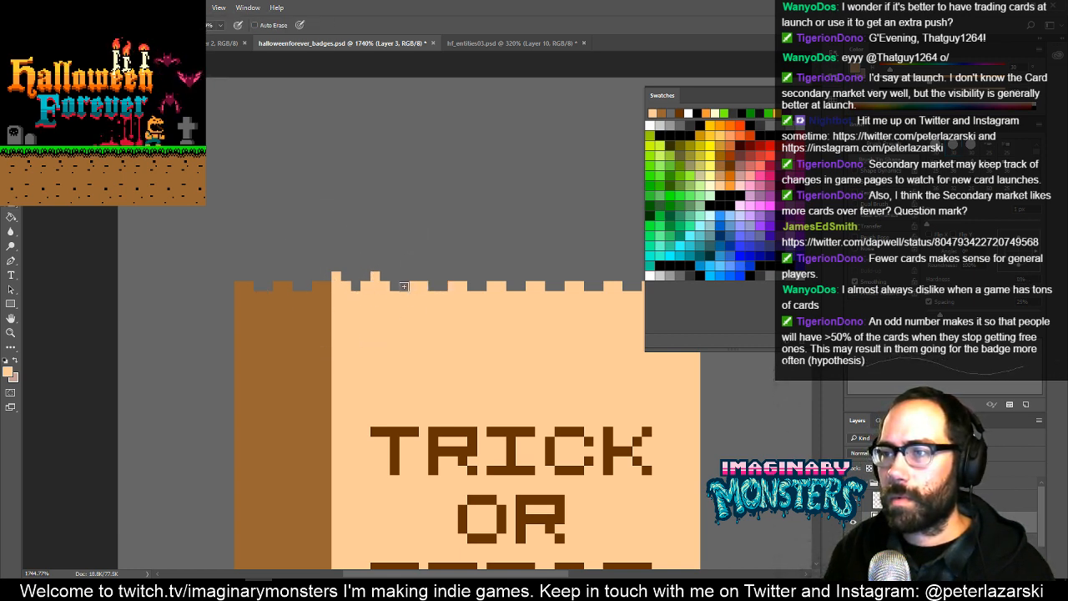
left_click(414, 276)
left_click(453, 277)
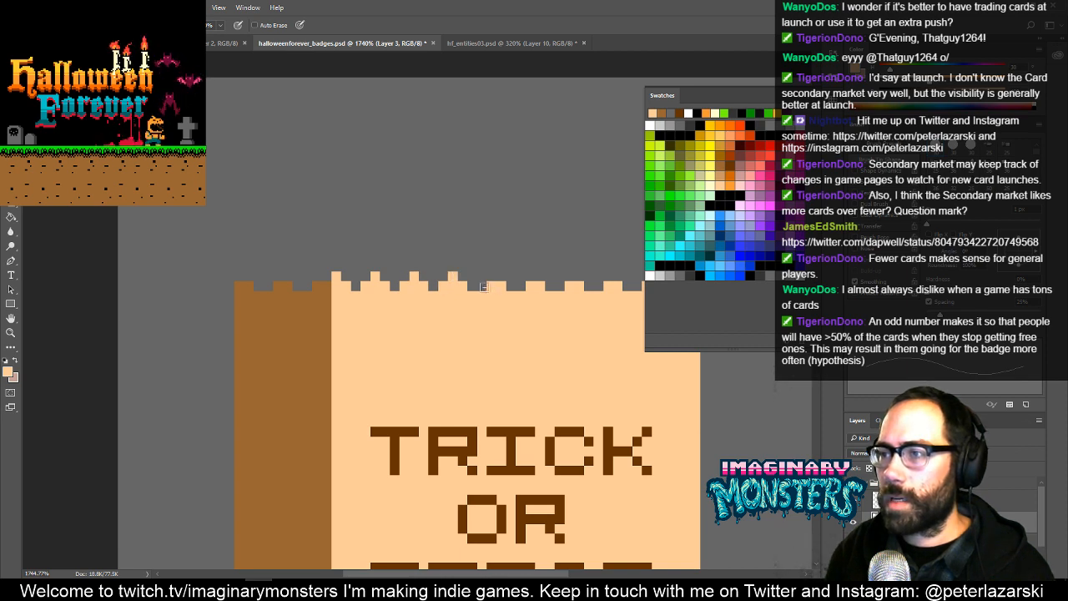
left_click(492, 276)
left_click_drag(536, 288, 426, 296)
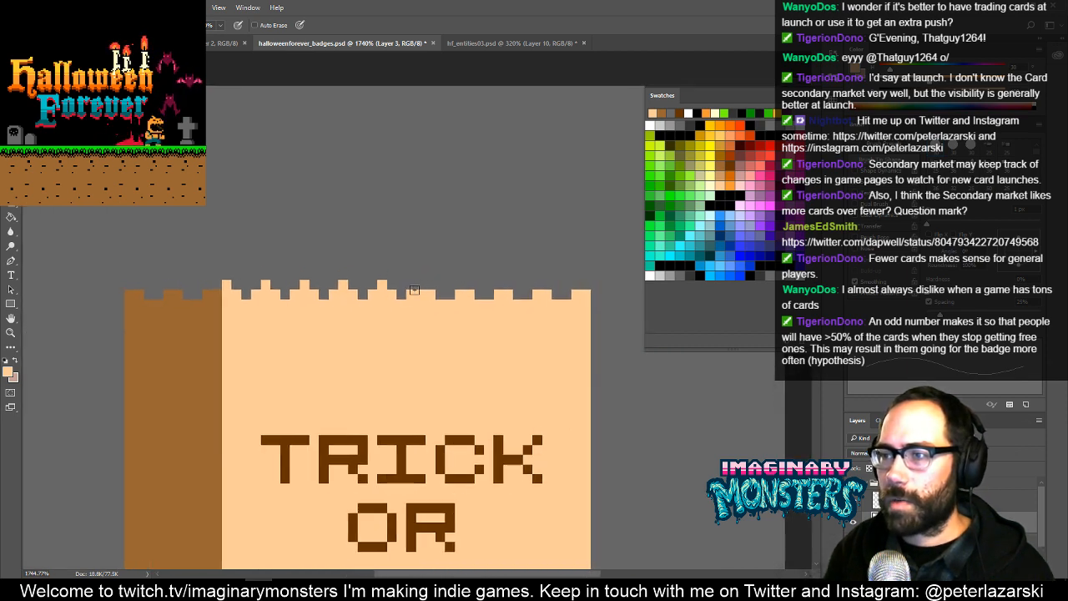
left_click(422, 285)
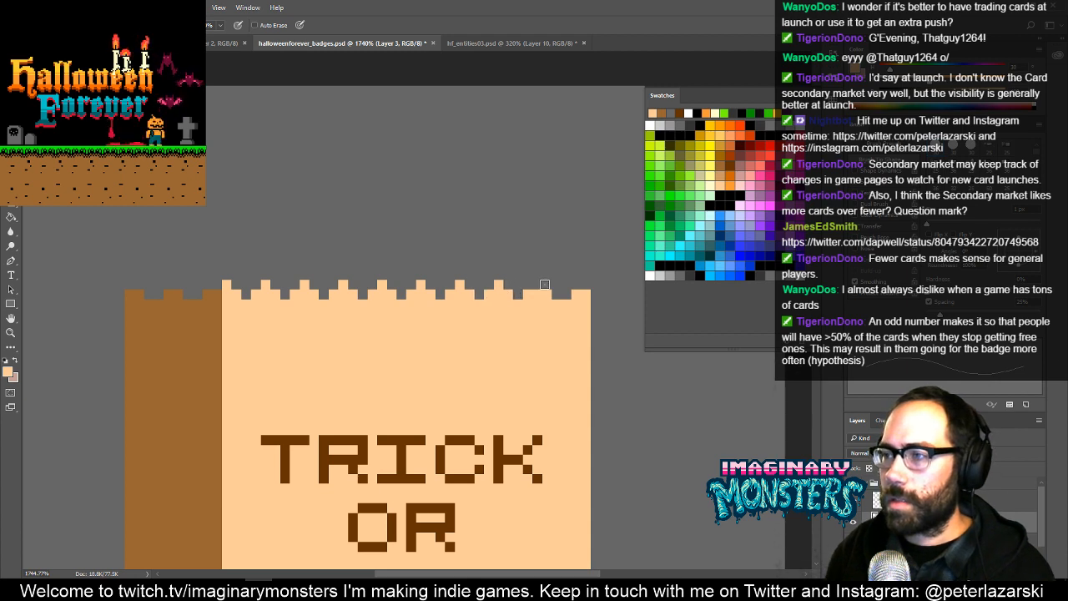
key("z")
left_click_drag(536, 284, 545, 284)
key("ctrl+z")
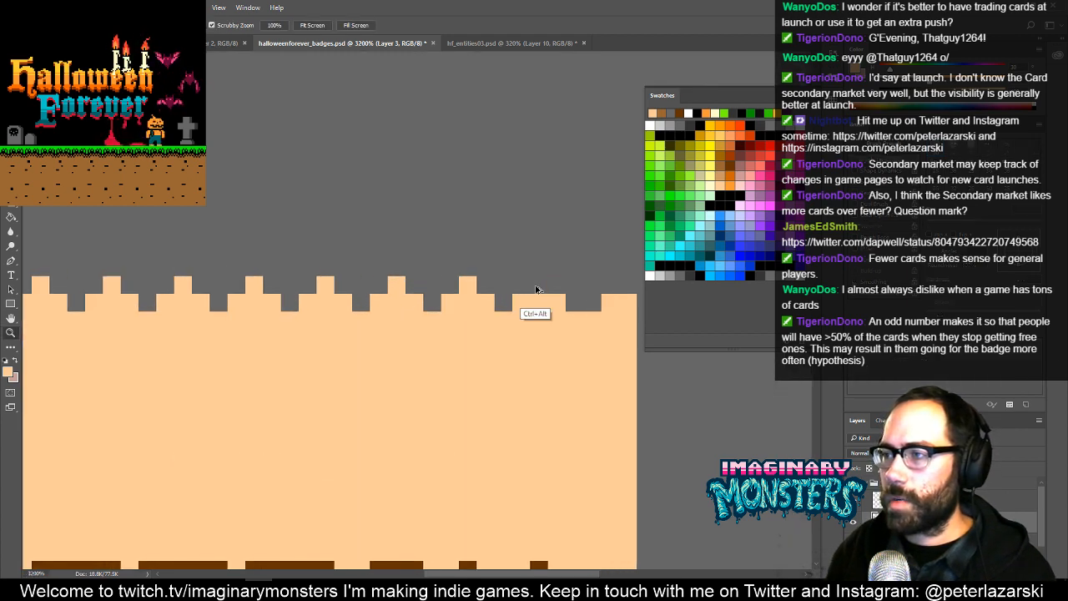
left_click(554, 290, "alt")
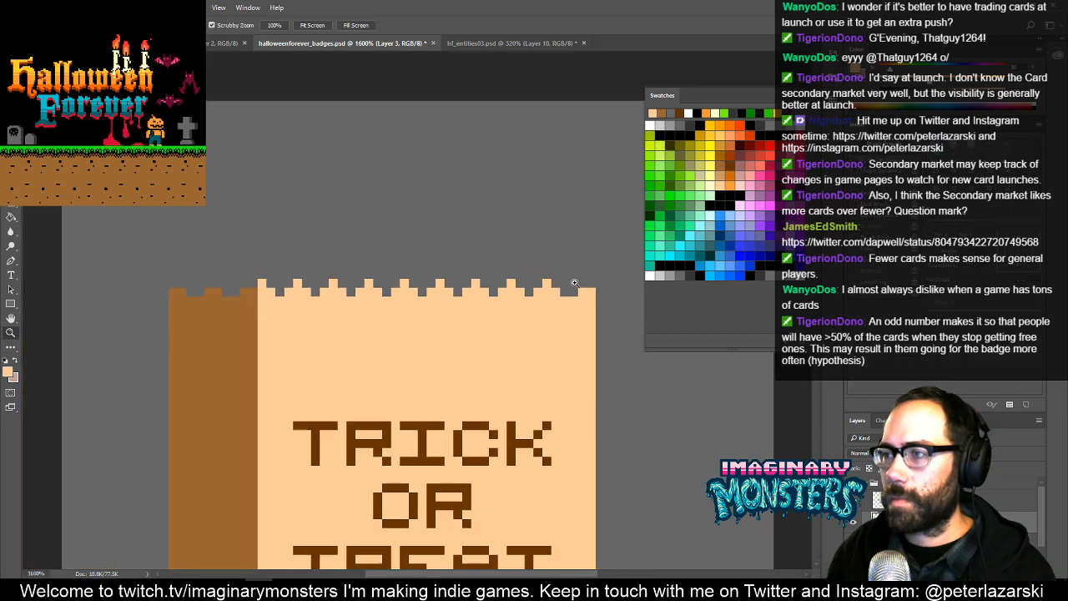
key("b")
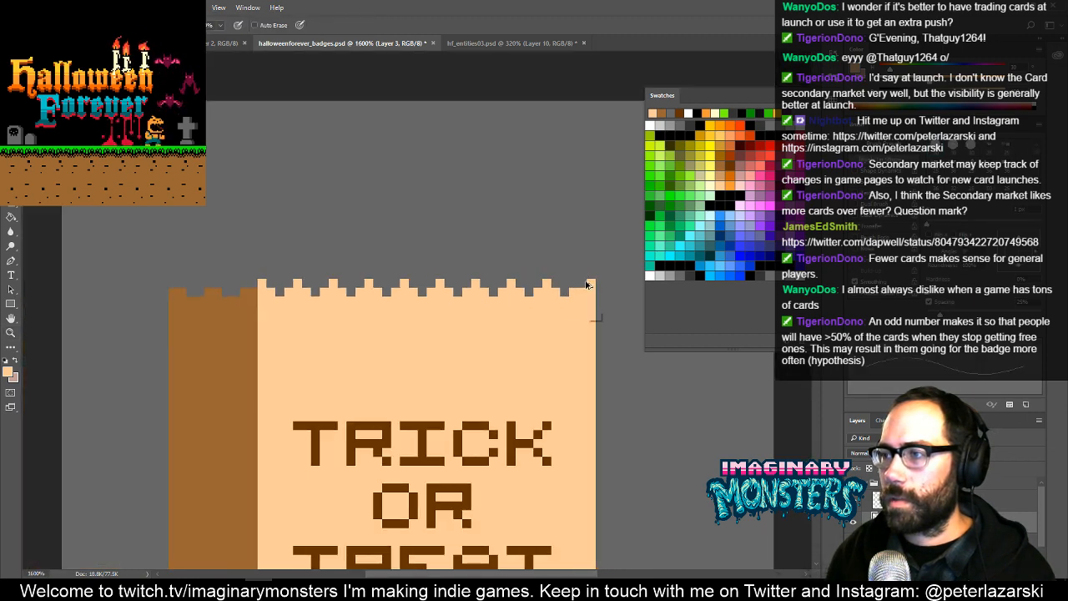
key("ctrl+z")
left_click(583, 285)
- Erase the one-pixel column along the right edge of the bag front
left_click_drag(564, 324, 474, 226)
key("e")
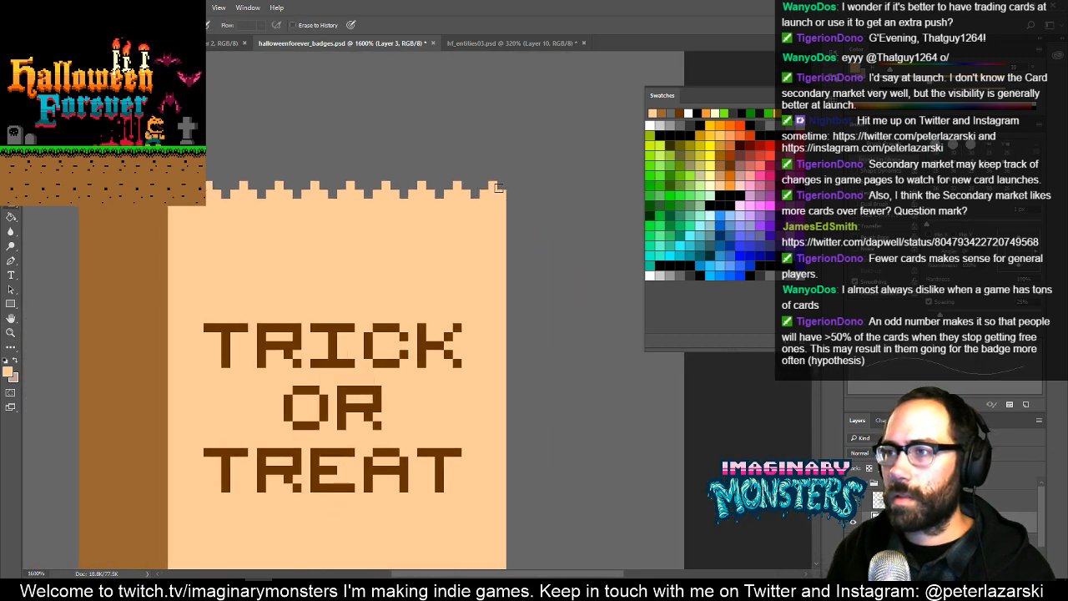
mouse_move(497, 187)
left_mouse_down()
mouse_move(505, 493)
mouse_move(467, 377)
mouse_move(454, 272)
mouse_move(471, 472)
left_mouse_up()
- Pencil brown one-pixel tips on the side panel's teeth and erase the pixel column along the panel's outer left edge
left_click_drag(359, 250, 591, 517)
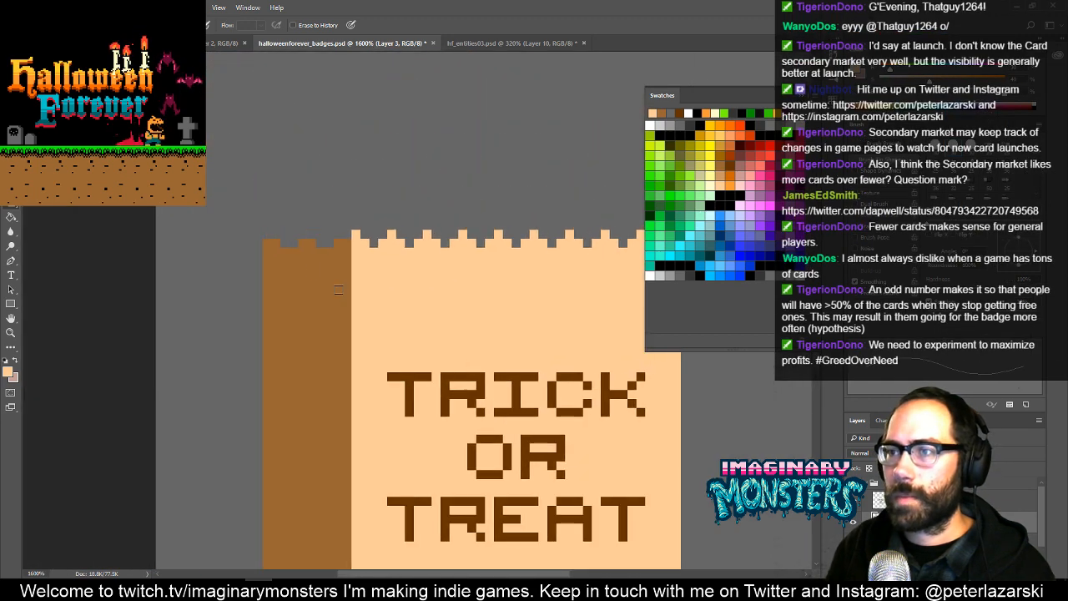
key("b")
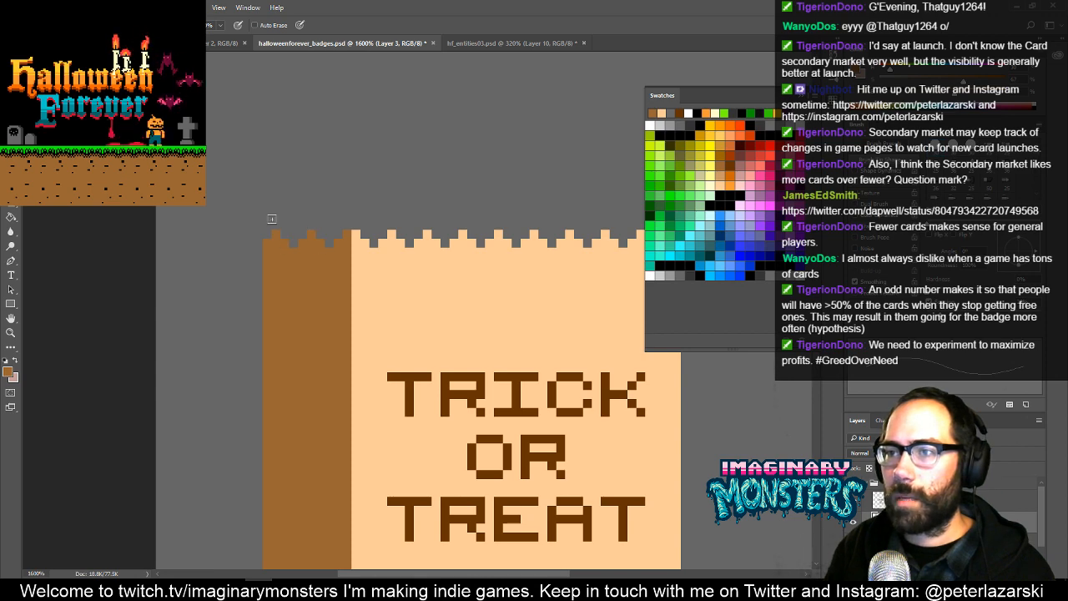
key("e")
left_click_drag(267, 236, 267, 521)
left_click_drag(259, 477, 266, 275)
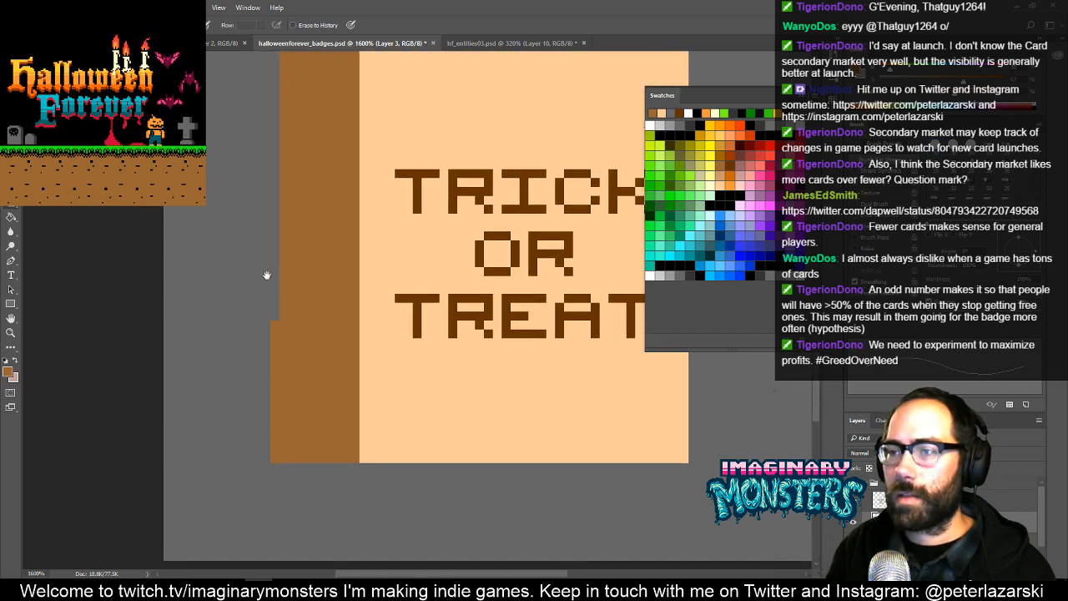
left_click_drag(269, 328, 268, 506)
mouse_move(463, 232)
left_mouse_down()
mouse_move(346, 298)
mouse_move(343, 286)
left_mouse_up()
- Examine the whole trick-or-treat bag at a small zoom in full-screen mode
key("e")
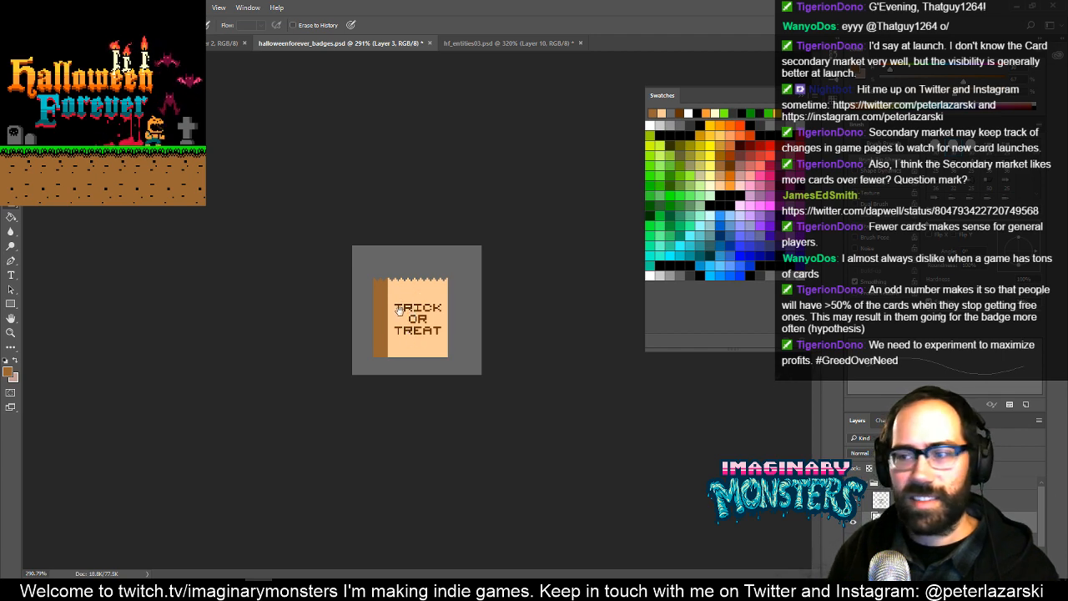
key("f")
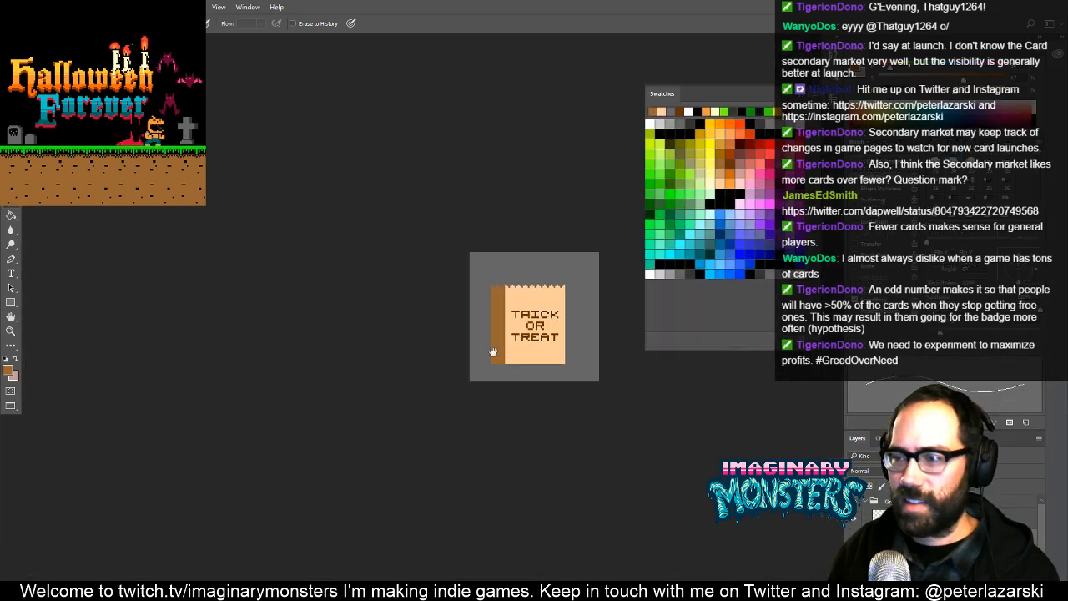
left_click_drag(493, 352, 387, 341)
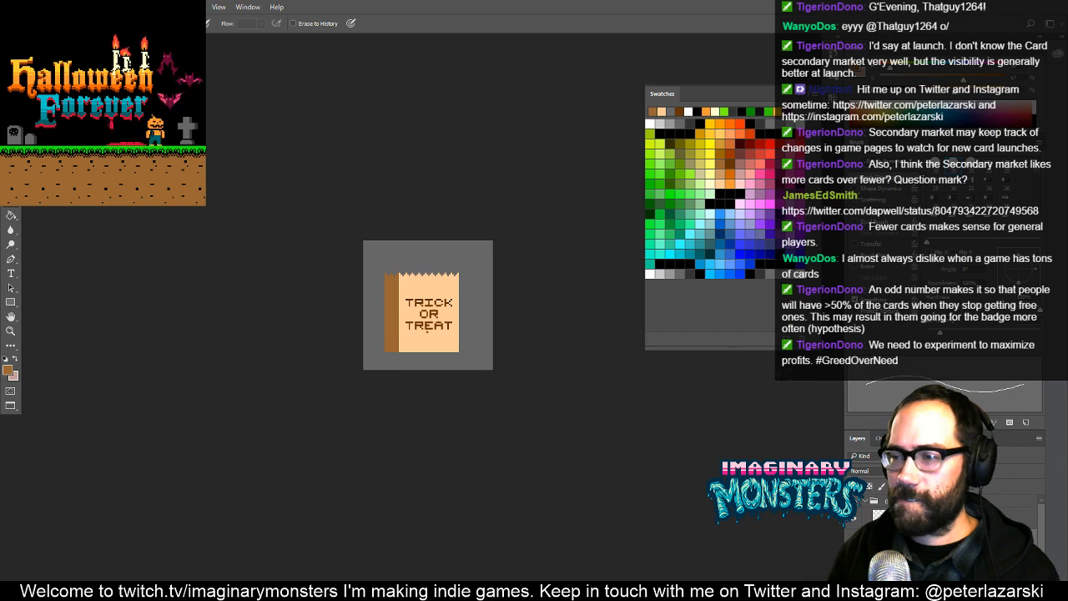
left_click_drag(429, 334, 396, 325)
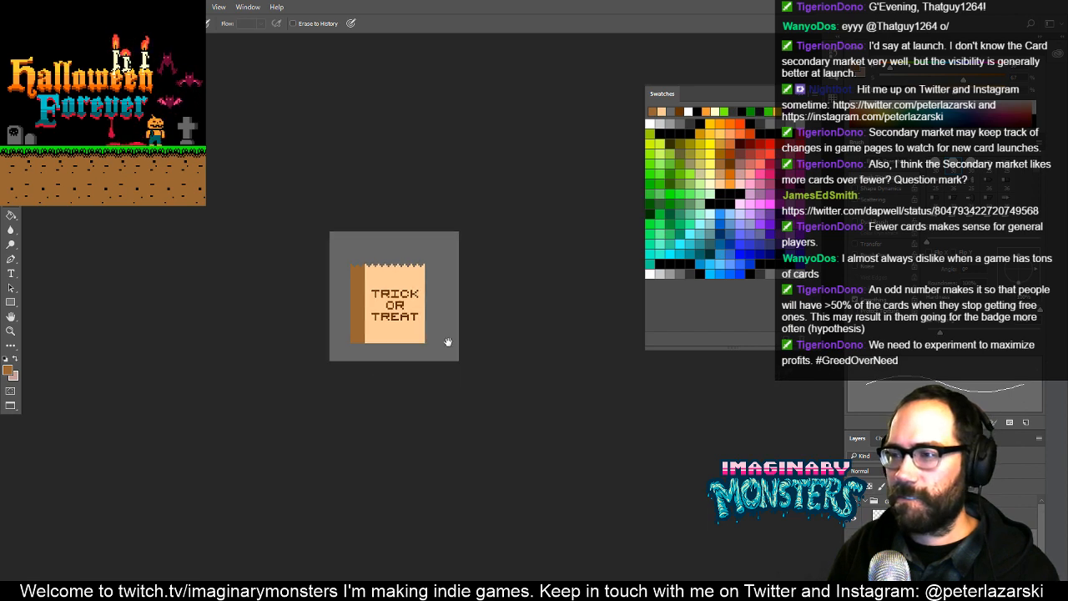
key("f")
key("f")
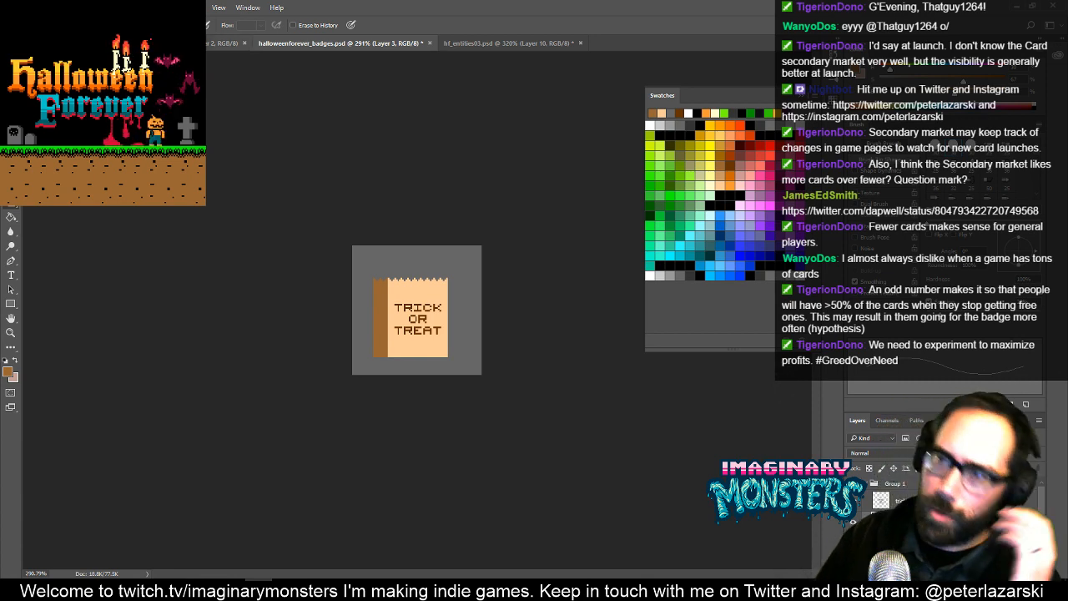
- Close the document with the running pumpkin character and switch to hf_entities03.psd
left_click(194, 42)
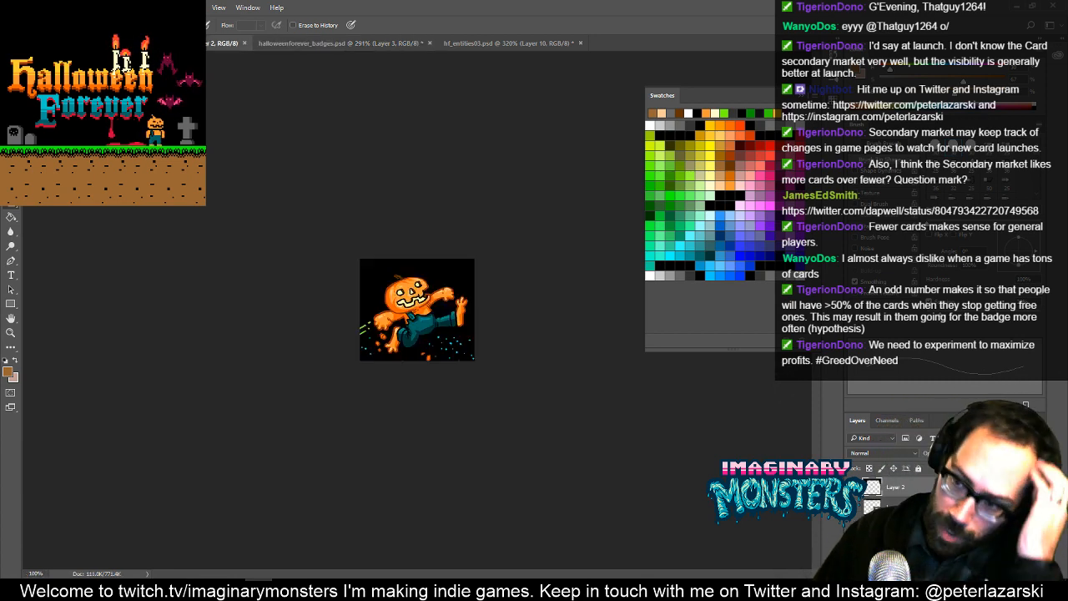
left_click(244, 42)
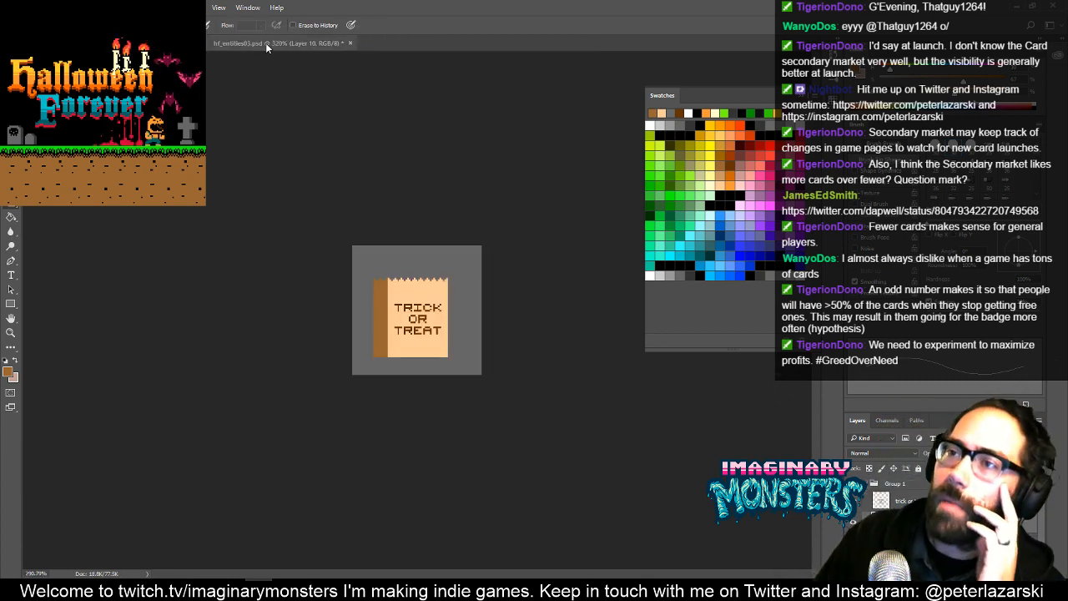
key("ctrl+w")
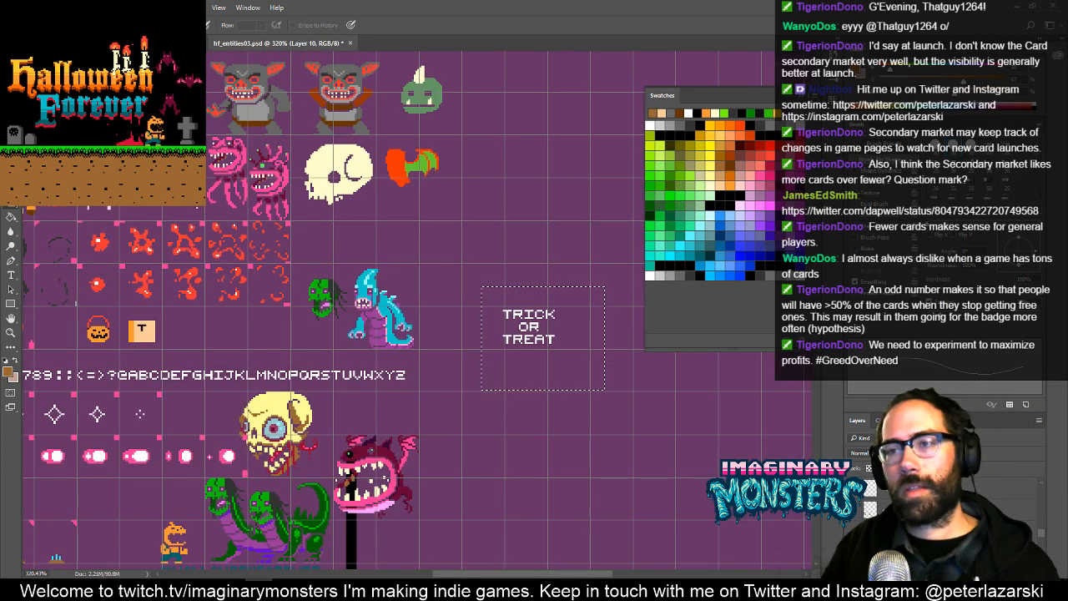
- Activate the entities layer and make a rectangular selection around the pumpkin bucket sprite for copying
left_click_drag(351, 292, 559, 339)
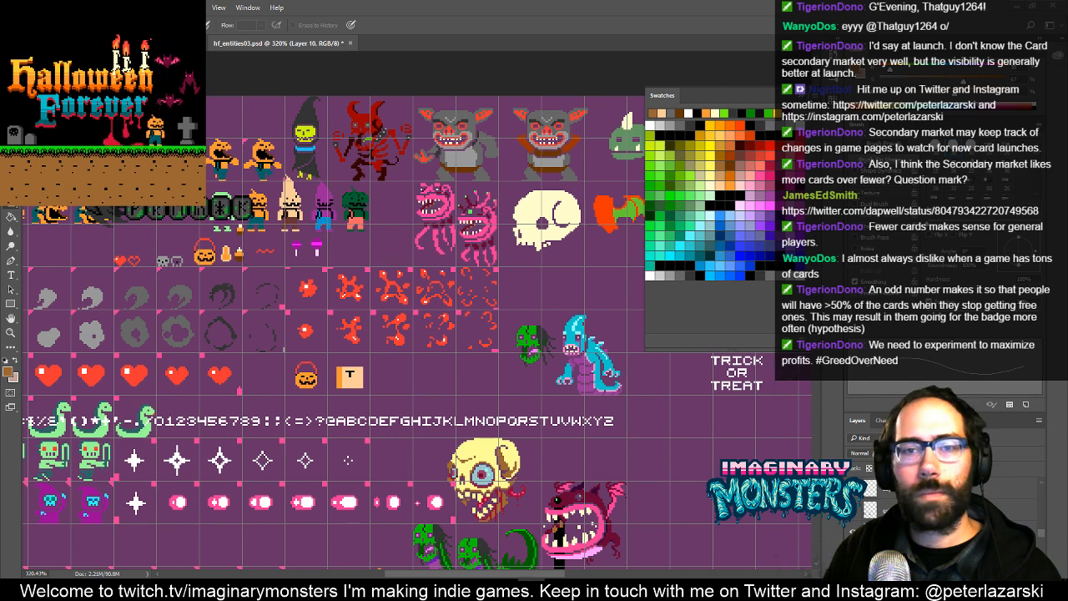
key("v")
left_click(312, 385)
key("ctrl+d")
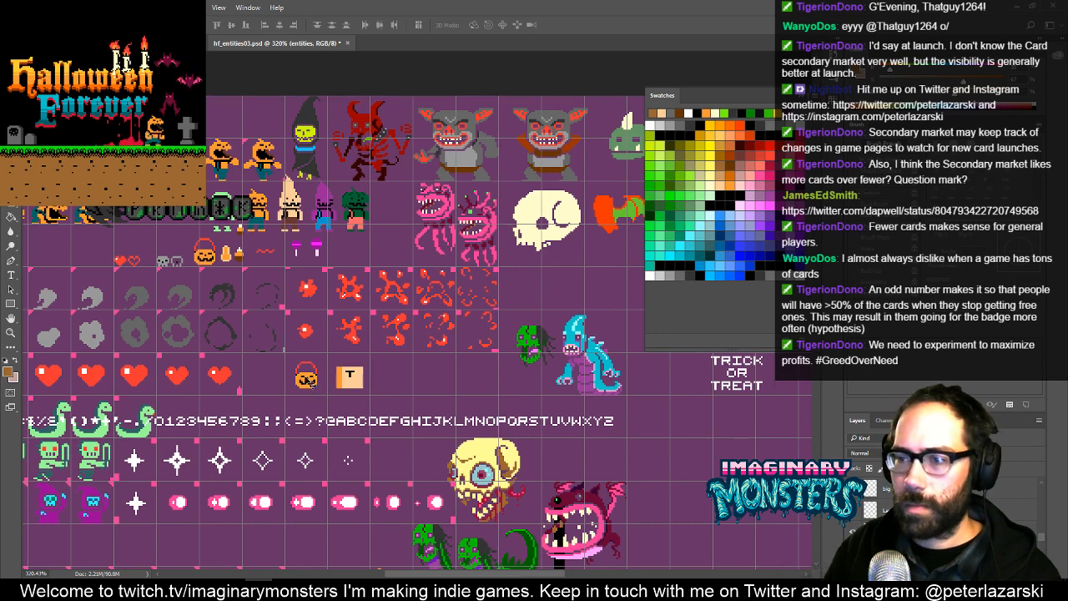
left_click_drag(306, 380, 308, 391)
key("ctrl+z")
key("m")
left_click_drag(277, 357, 320, 396)
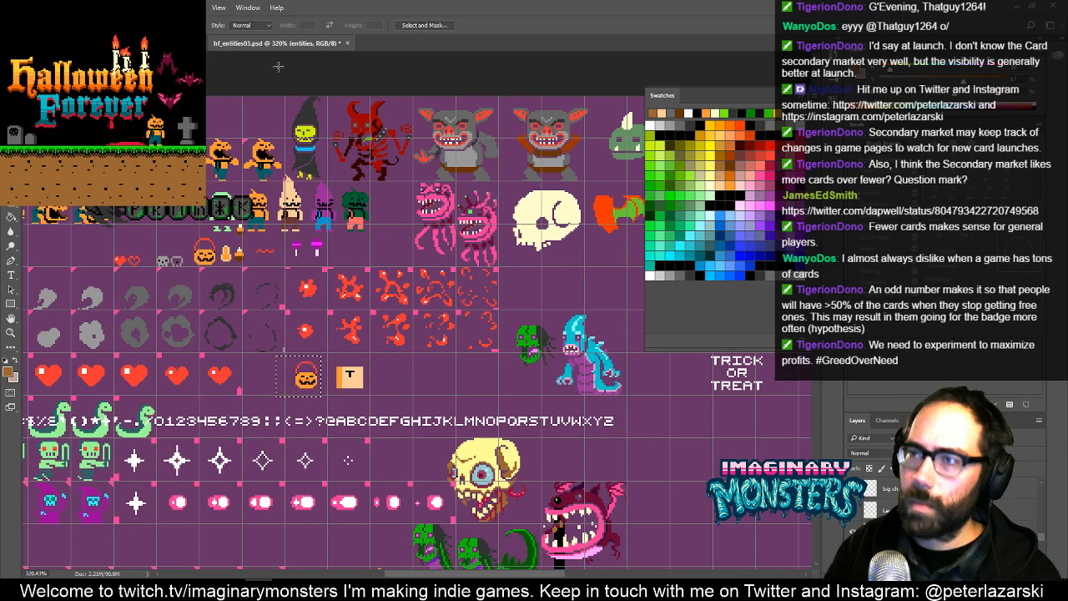
- In halloweenforever_badges.psd, hide the bag artwork and paste the pumpkin bucket sprite as a new layer
left_click(179, 44)
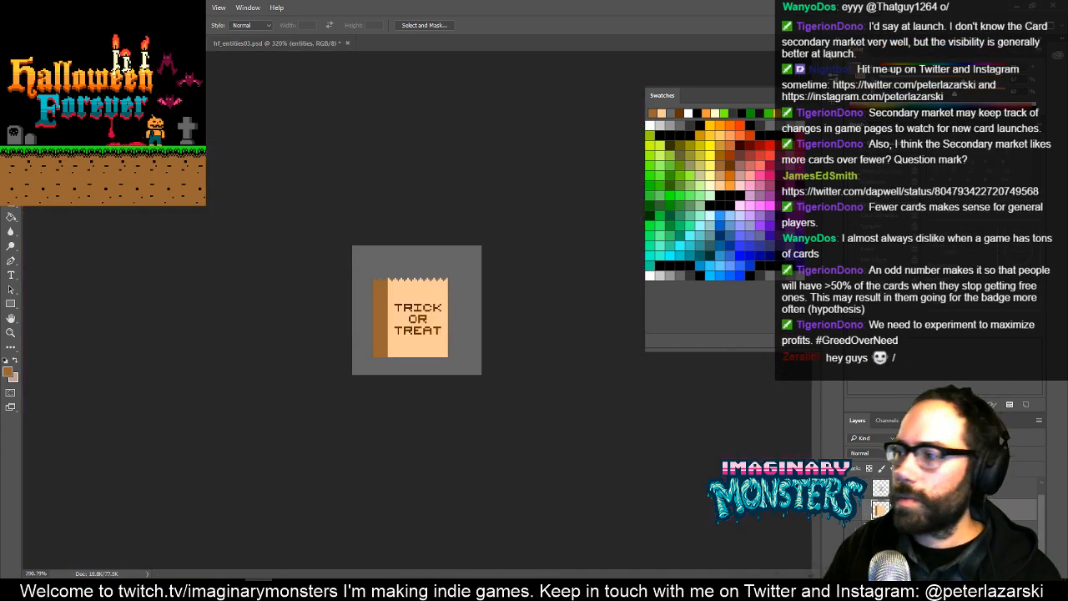
left_click(856, 511)
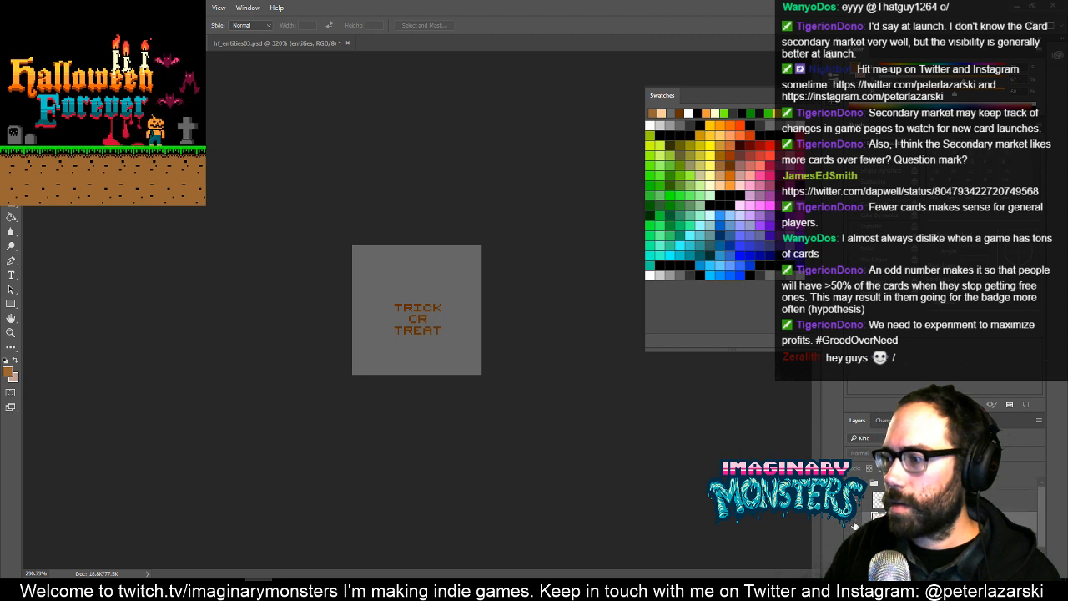
left_click(853, 526)
key("ctrl+x")
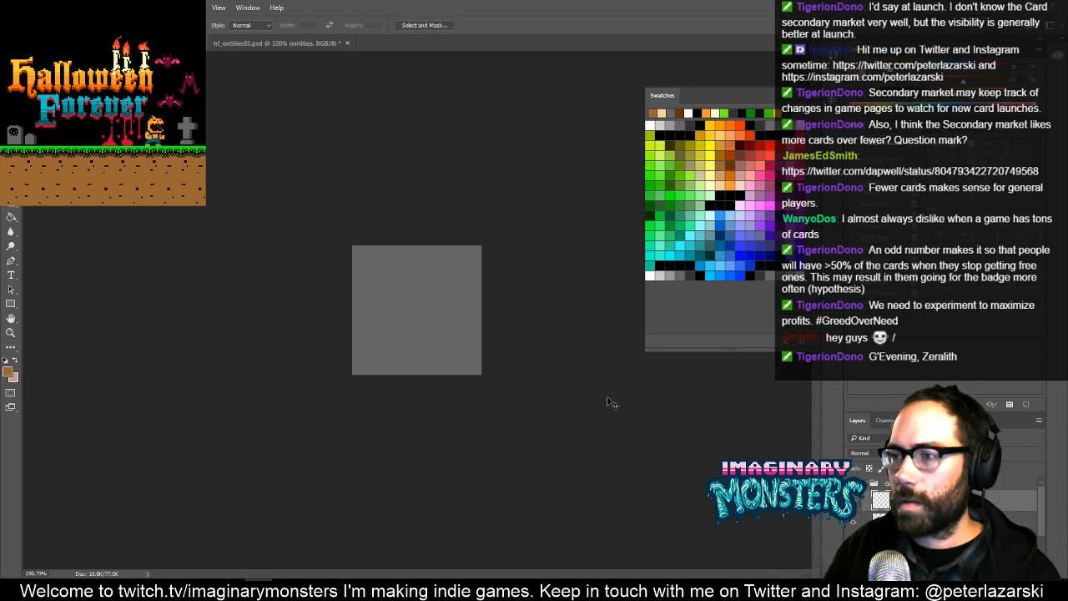
left_click(917, 484)
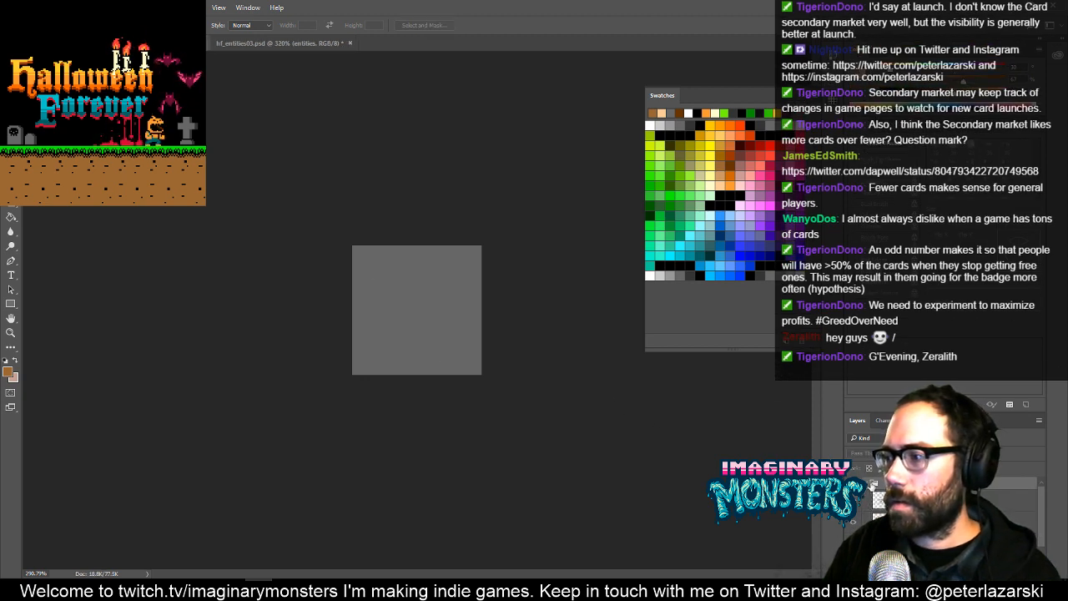
key("ctrl+v")
key("ctrl+z")
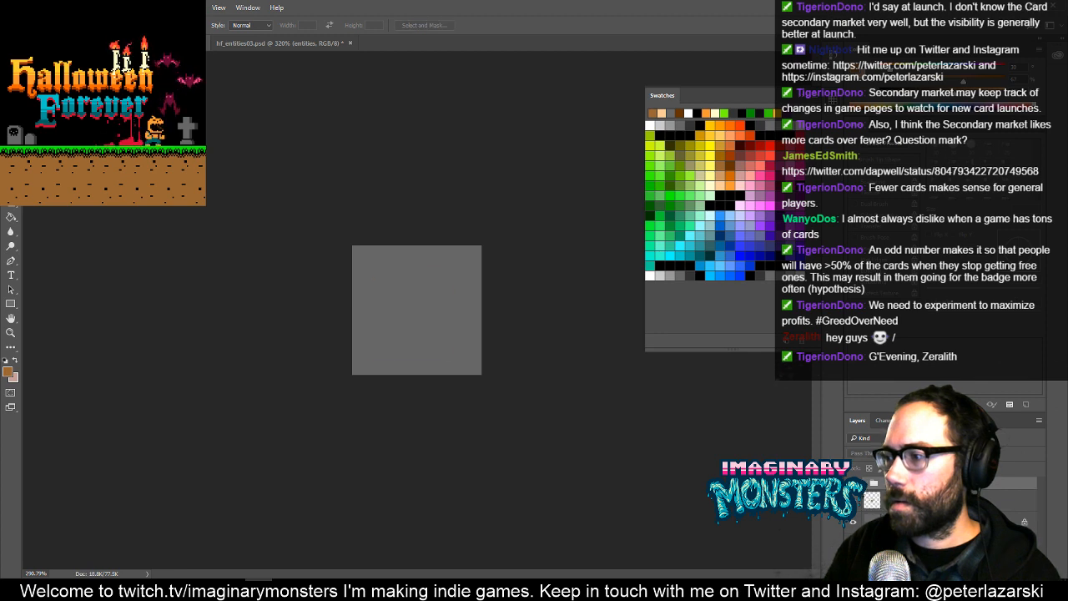
key("ctrl+alt+shift+n")
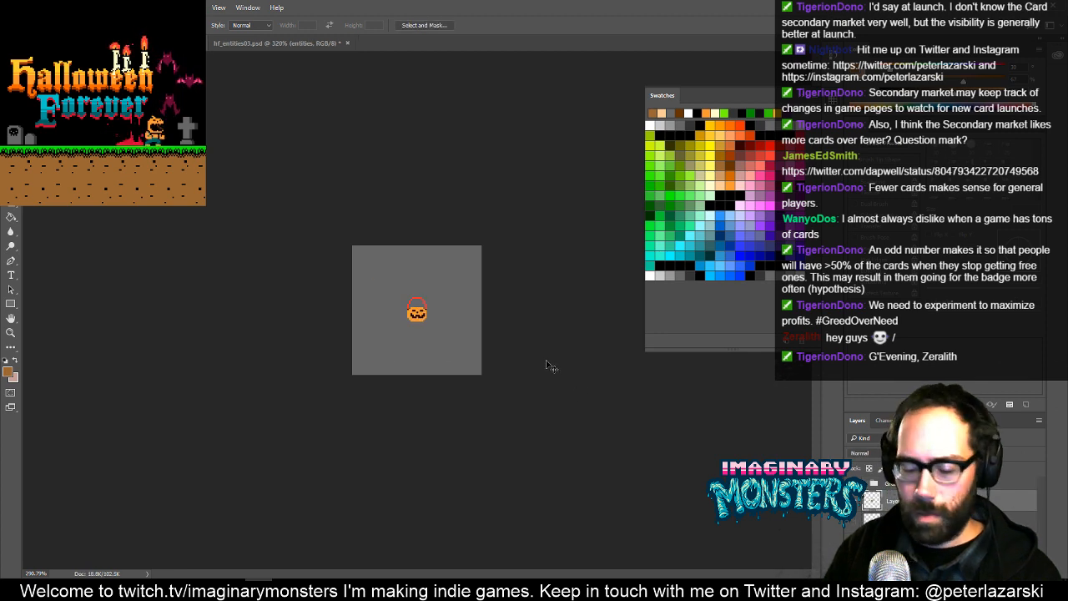
- Try scaling the pasted pumpkin bucket to 400%
key("ctrl+t")
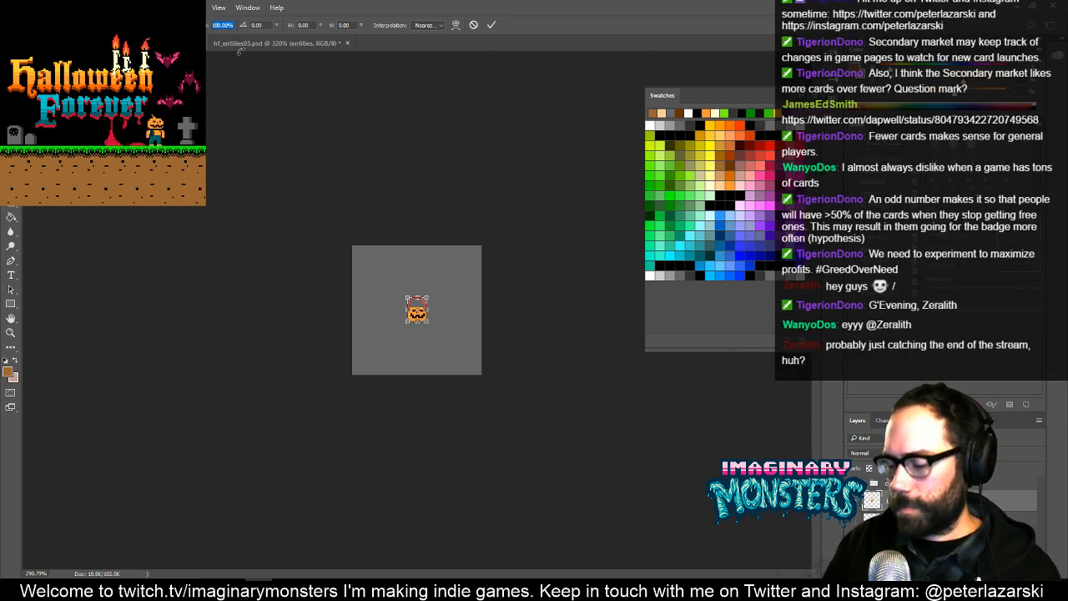
type("400")
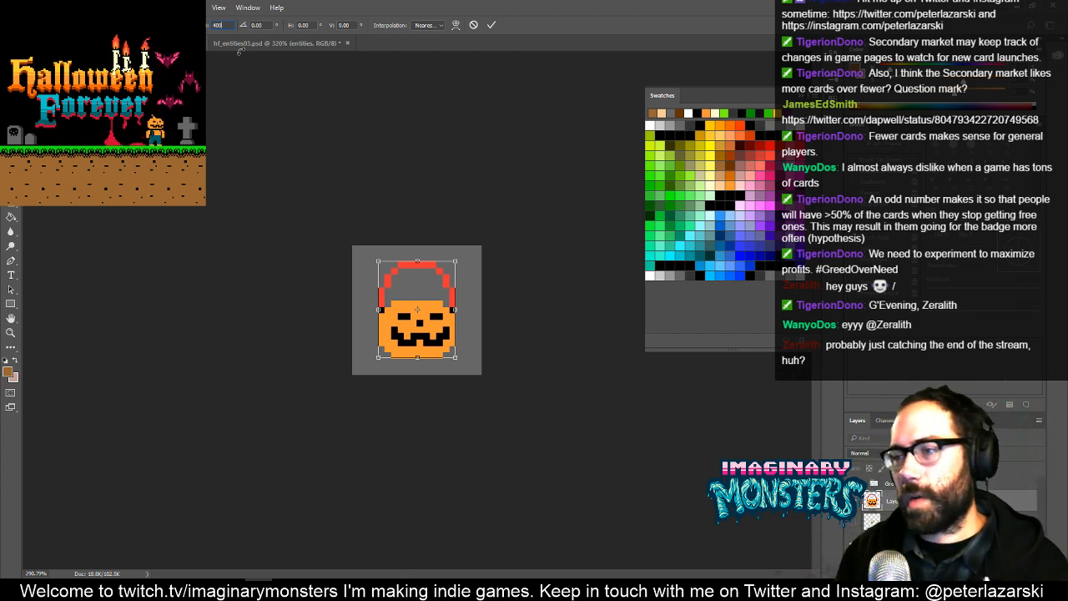
key("Return")
key("Return")
key("ctrl+t")
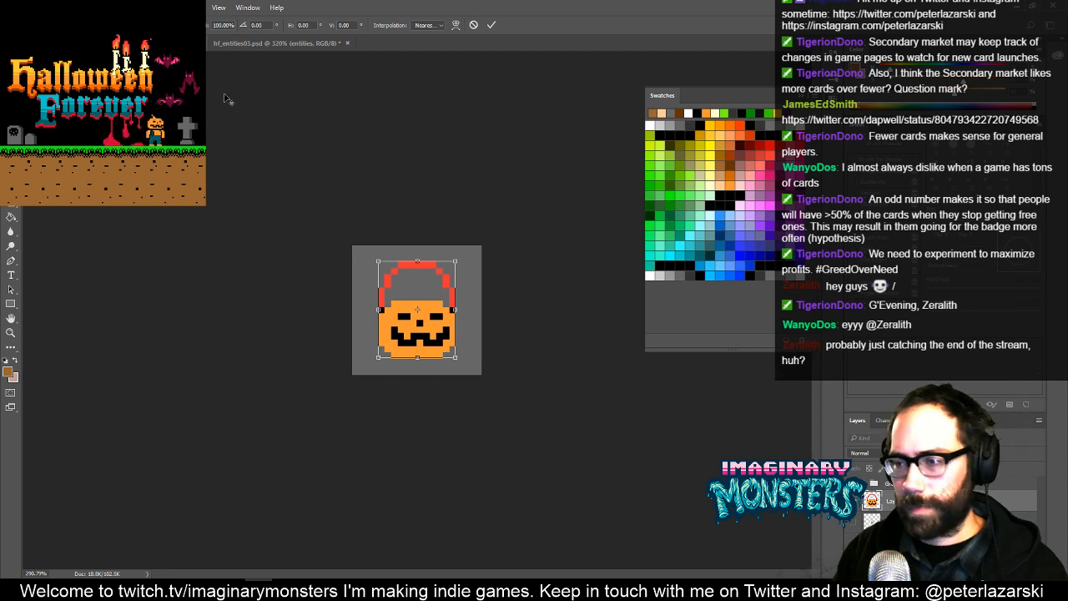
key("Escape")
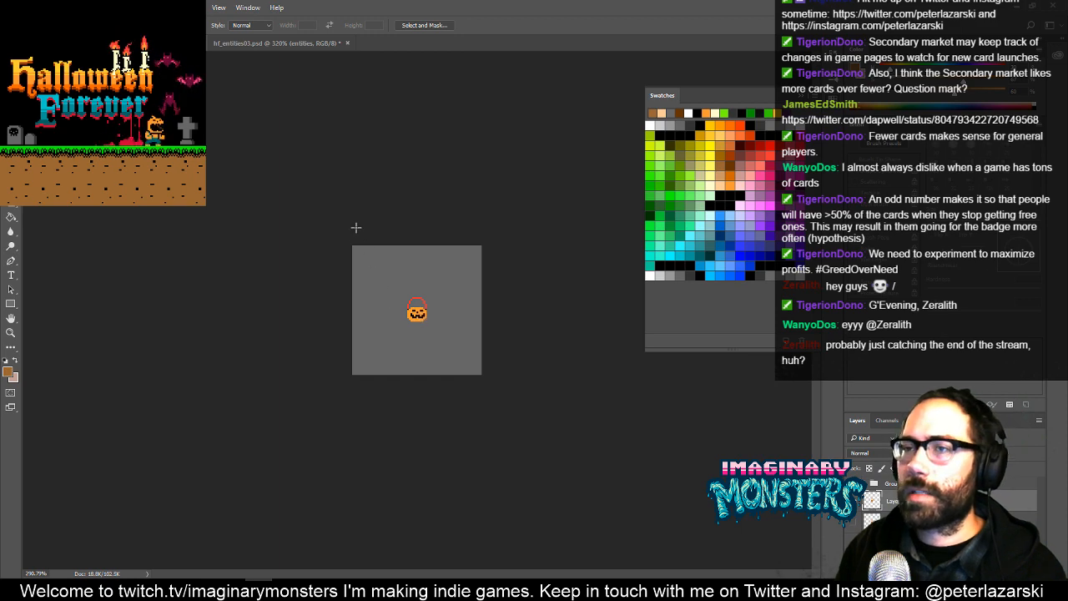
- In hf_entities03.psd, place the selected pumpkin bucket in an empty grid cell near the pink monster, deselect it and activate the Pencil tool
left_click(278, 46)
left_click_drag(451, 379, 336, 313)
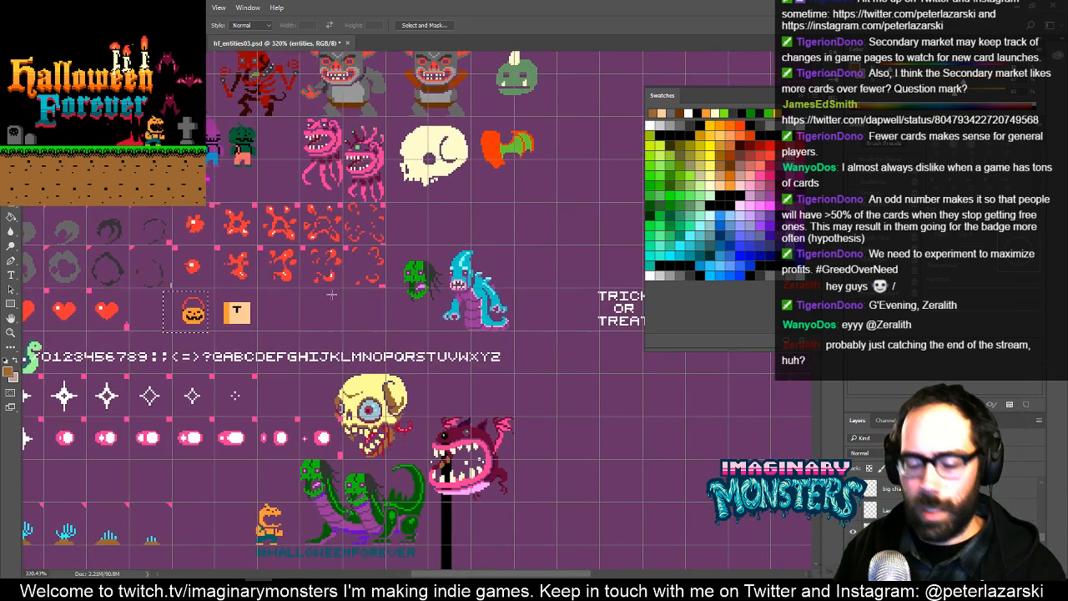
key("v")
mouse_move(213, 325)
left_mouse_down()
mouse_move(345, 328)
mouse_move(614, 380)
mouse_move(546, 367)
mouse_move(546, 402)
mouse_move(535, 403)
mouse_move(625, 347)
mouse_move(405, 354)
mouse_move(398, 365)
left_mouse_up()
key("ctrl+d")
key("z")
key("v")
key("Down")
key("ctrl+d")
key("b")
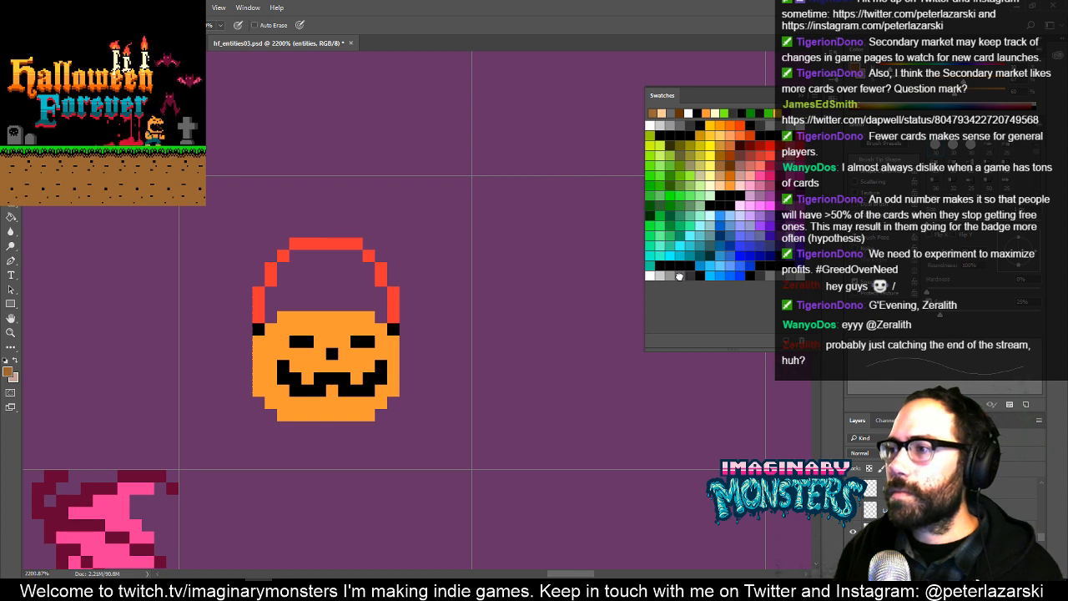
- Recolor the pumpkin bucket copy's orange body and red handle dark gray with the Paint Bucket and Pencil, keeping the black face
left_click(679, 277)
key("g")
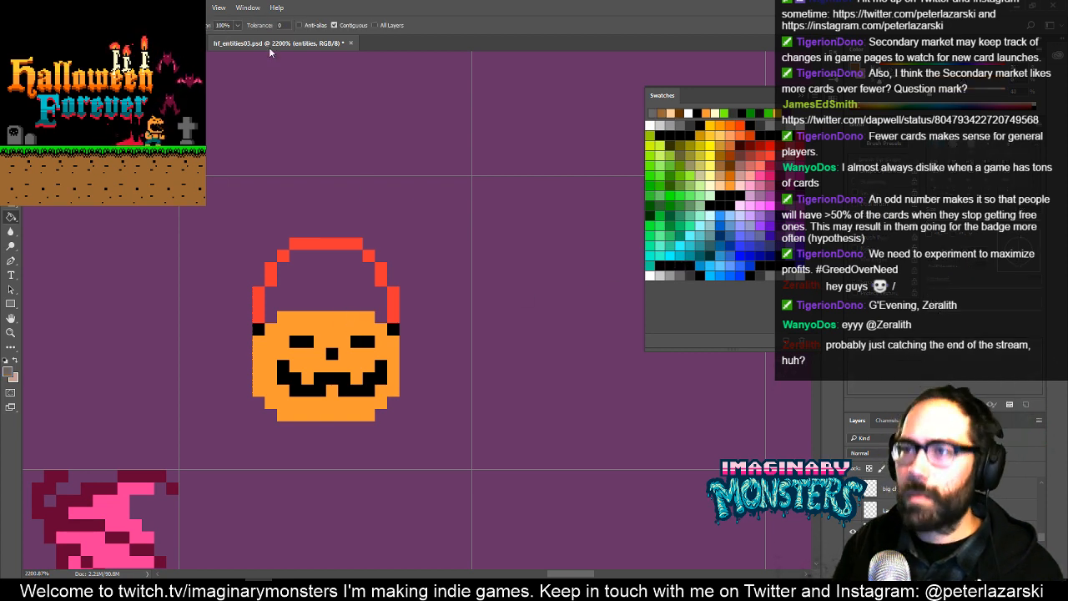
left_click(340, 355)
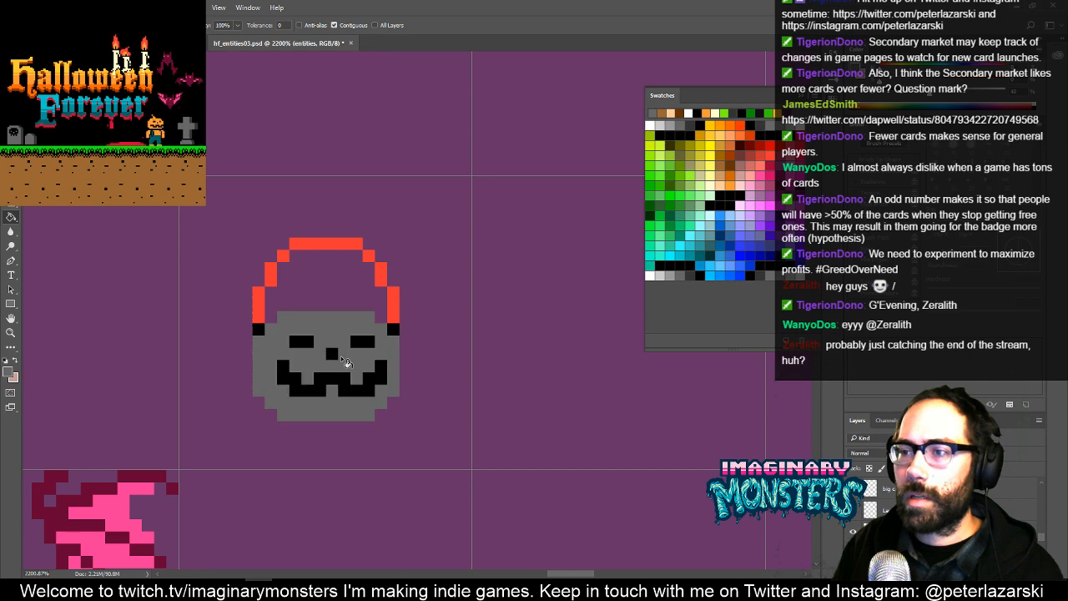
key("b")
mouse_move(257, 315)
left_mouse_down()
mouse_move(280, 255)
mouse_move(302, 242)
mouse_move(367, 254)
mouse_move(392, 318)
left_mouse_up()
left_click_drag(398, 353, 348, 341)
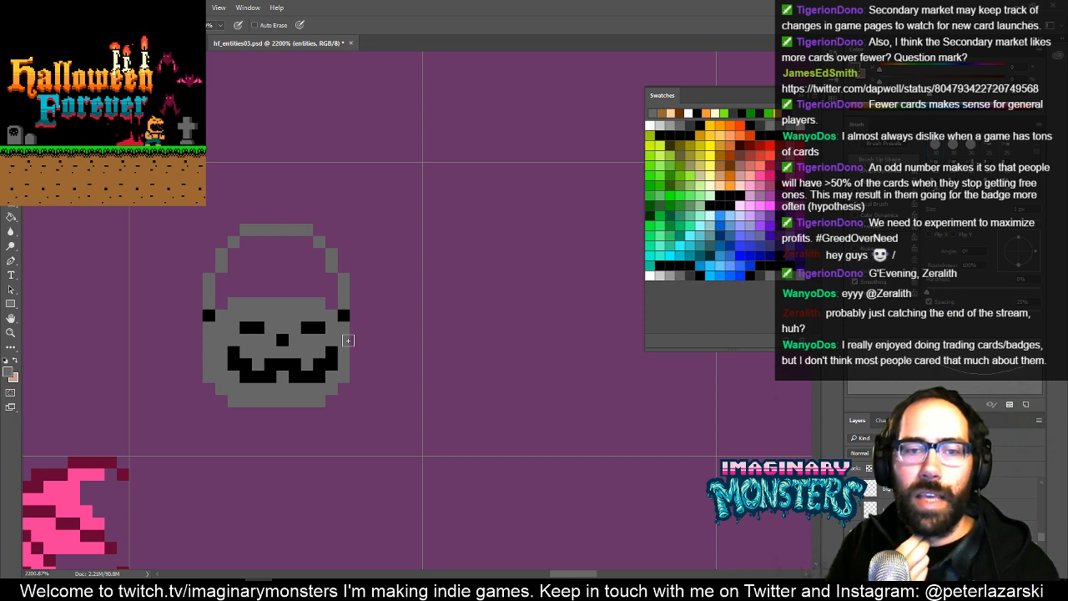
- Pencil scattered brown rust spots onto the gray pumpkin bucket's rim, sides, base and handle
left_click_drag(424, 303, 467, 320)
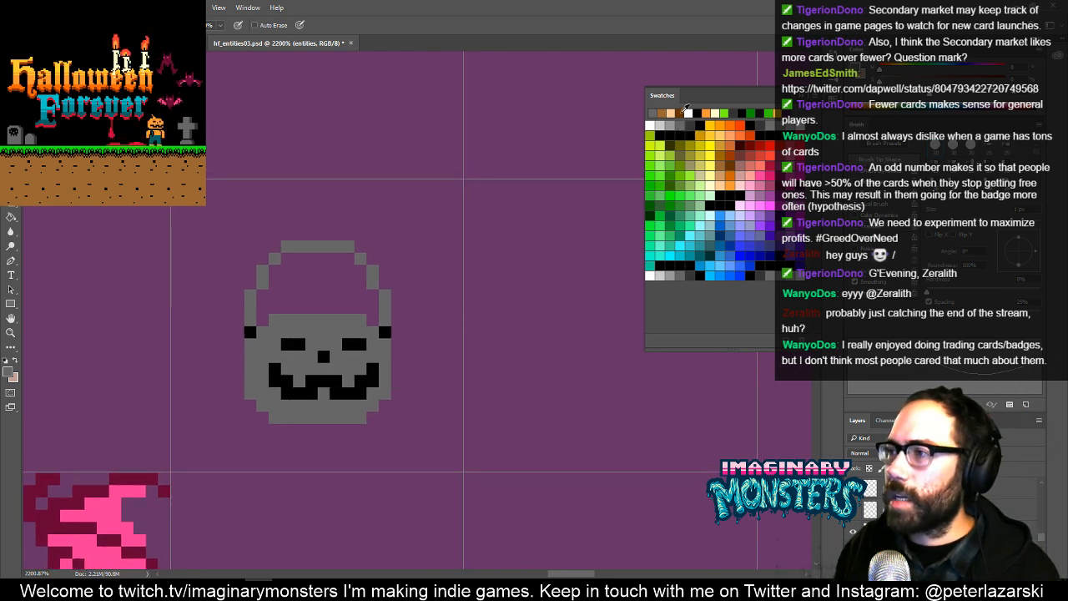
left_click(683, 111)
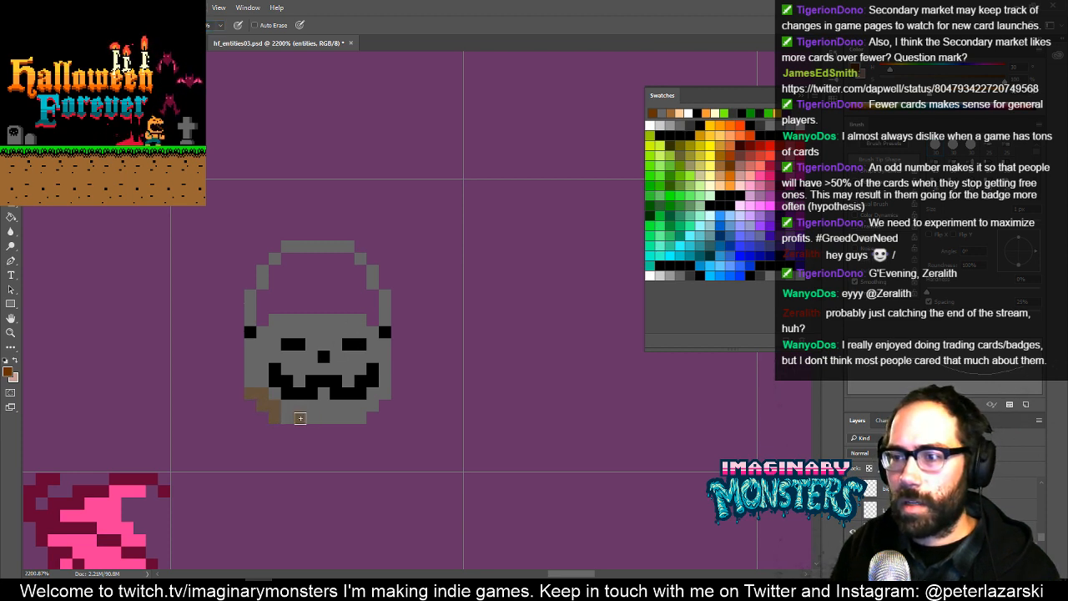
left_click_drag(252, 345, 263, 345)
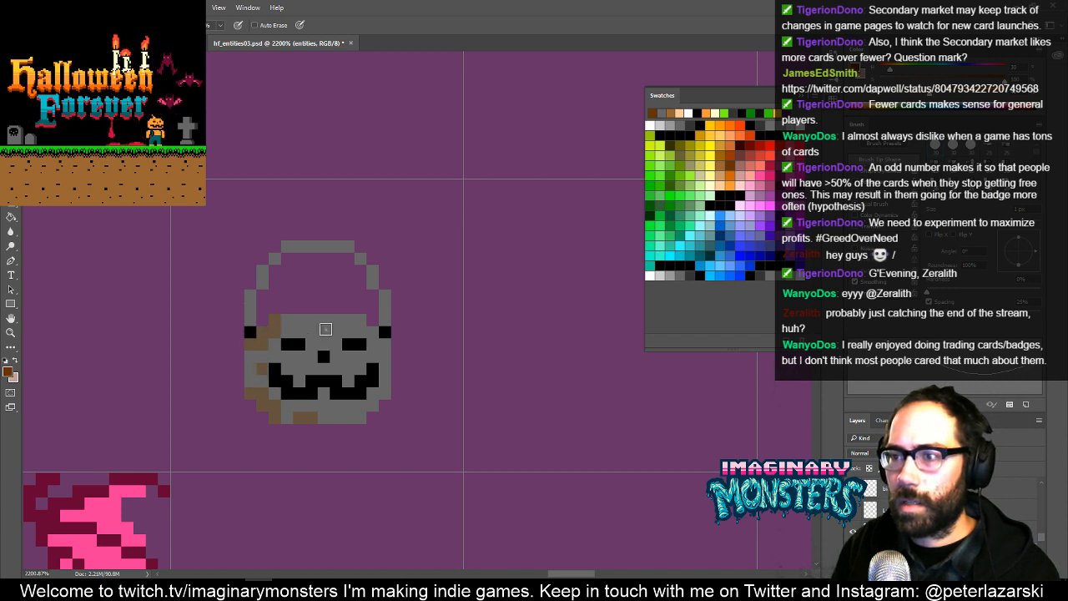
left_click(314, 323)
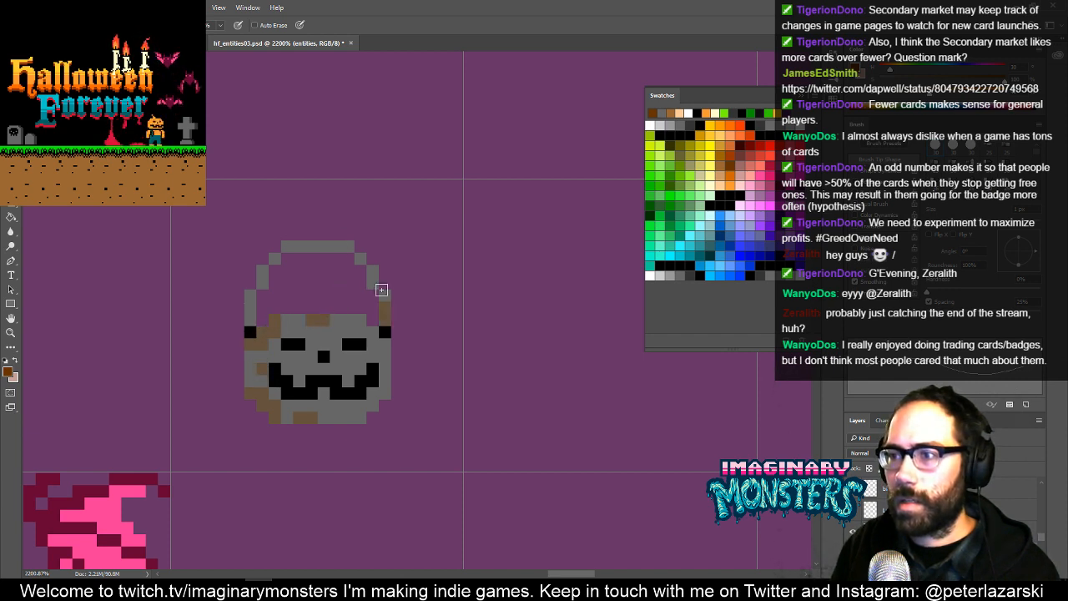
left_click(335, 247)
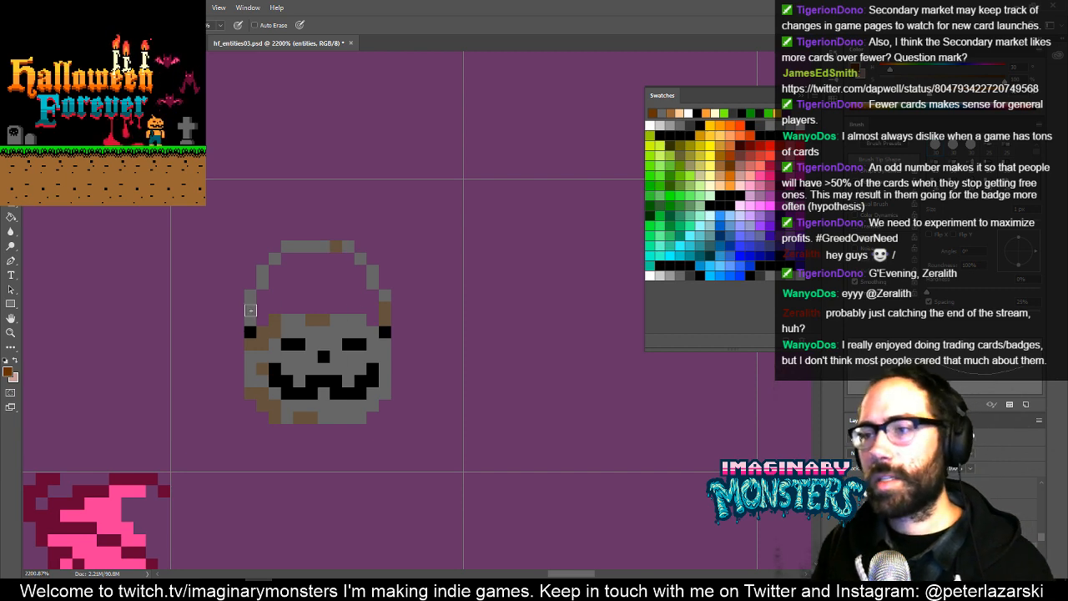
left_click_drag(407, 412, 334, 436)
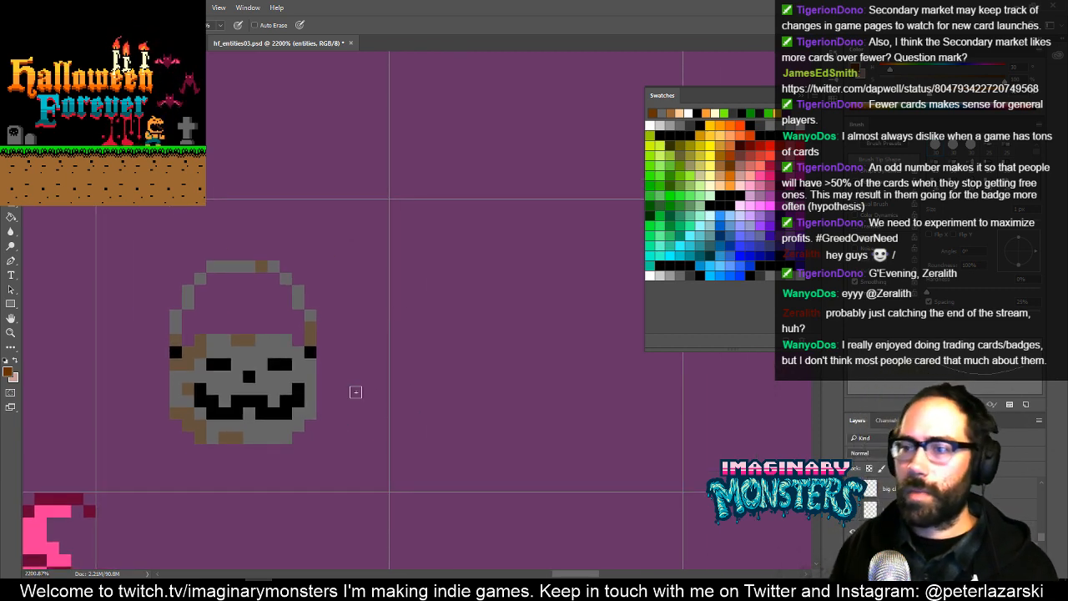
- Copy the original orange pumpkin bucket from the sprite sheet, place it beside the rusty gray bucket and deselect it
left_click_drag(388, 325, 308, 232)
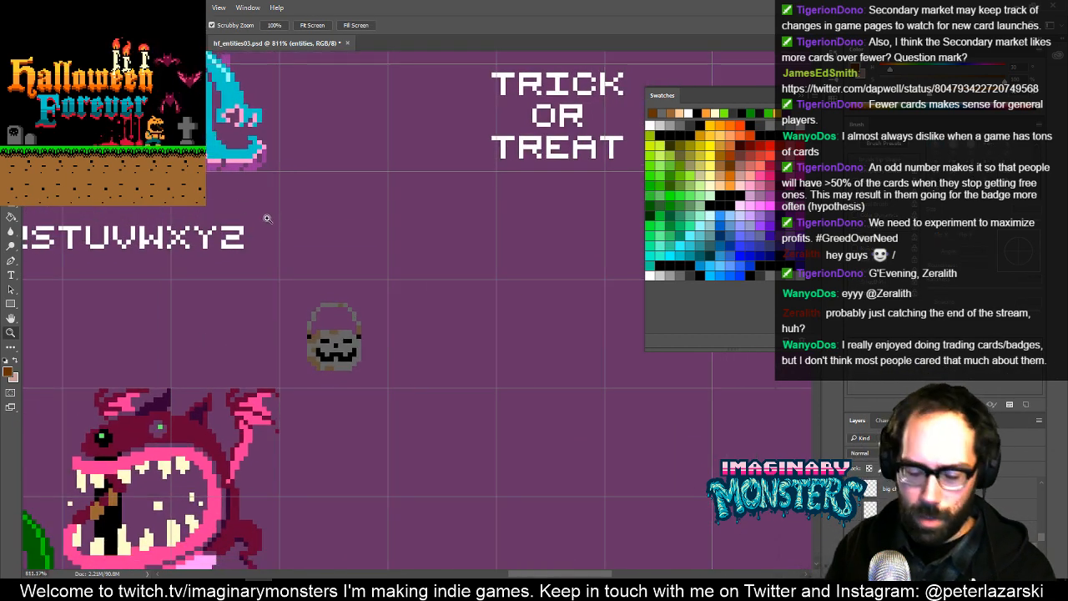
key("b")
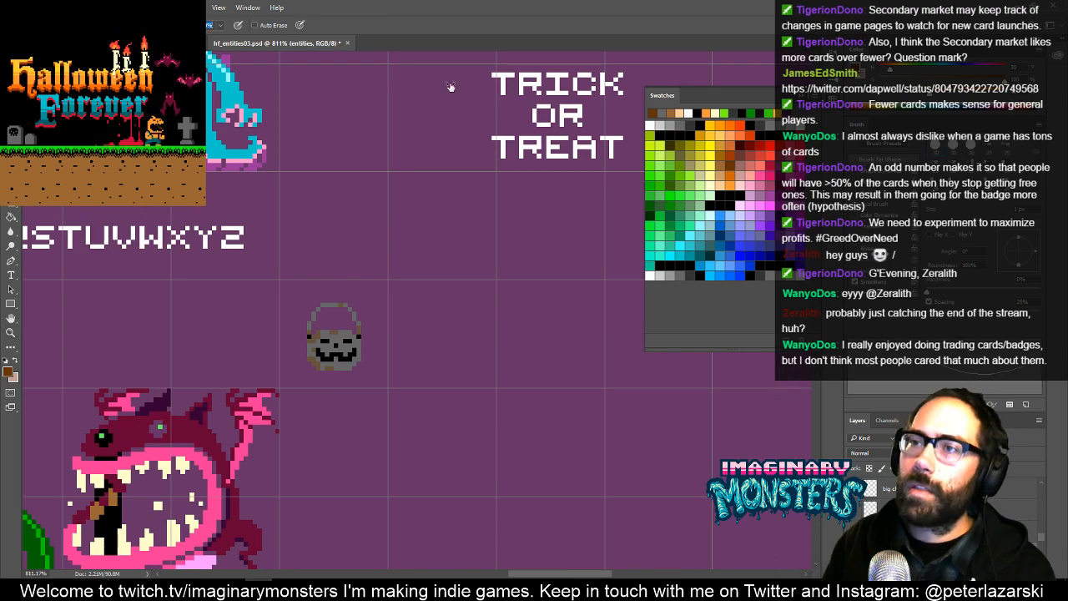
left_click_drag(179, 271, 398, 307)
left_click_drag(283, 311, 348, 403)
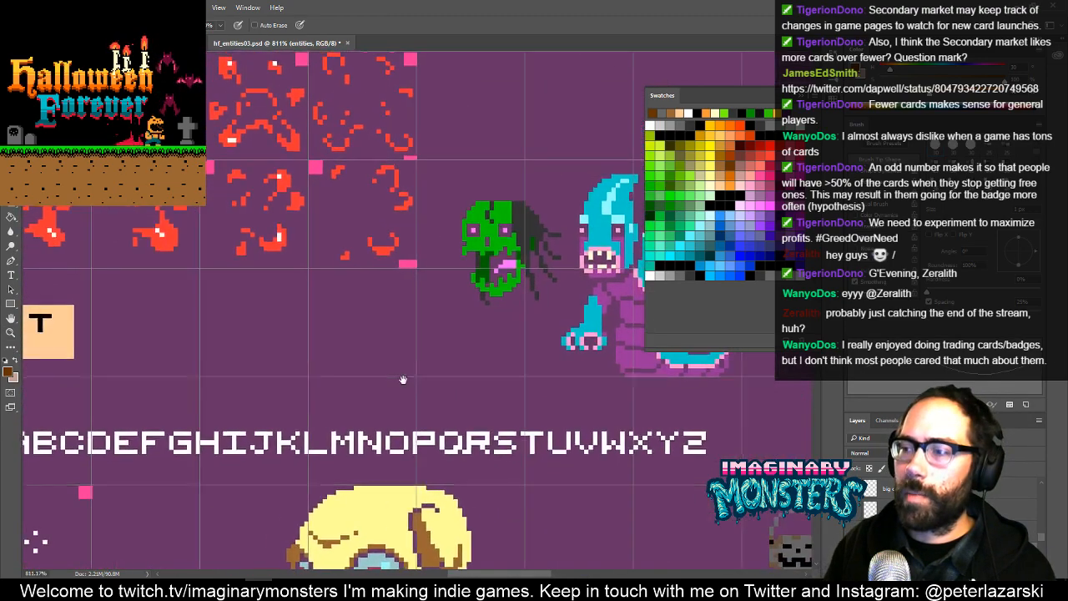
left_click_drag(22, 293, 345, 356)
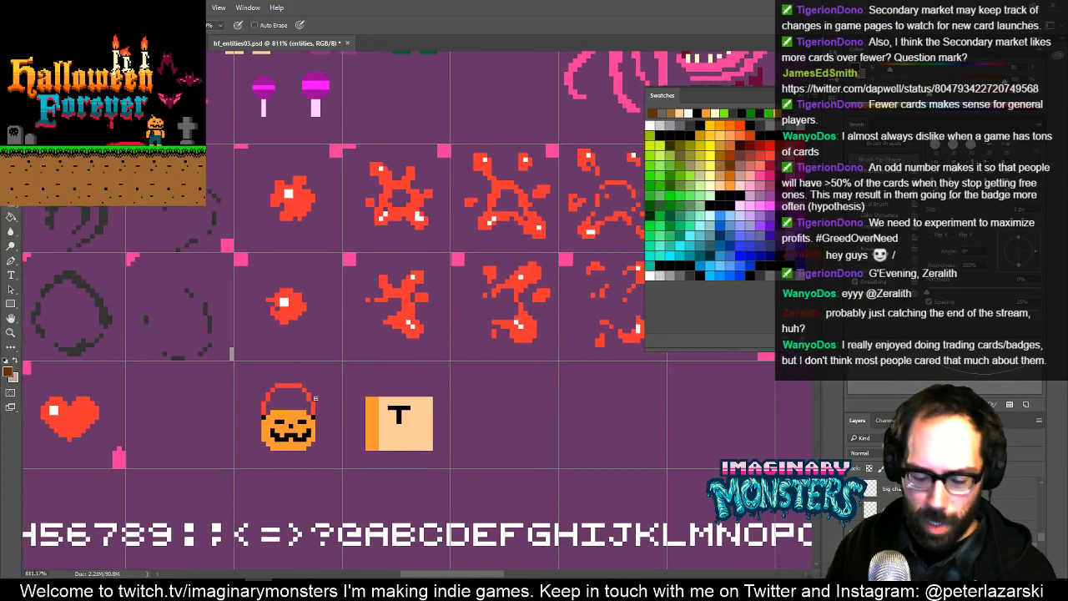
key("v")
mouse_move(332, 438)
left_mouse_down()
mouse_move(576, 438)
mouse_move(744, 469)
mouse_move(183, 303)
left_mouse_up()
left_click_drag(238, 326, 484, 366)
left_click_drag(372, 324, 328, 380)
left_click_drag(338, 363, 332, 317)
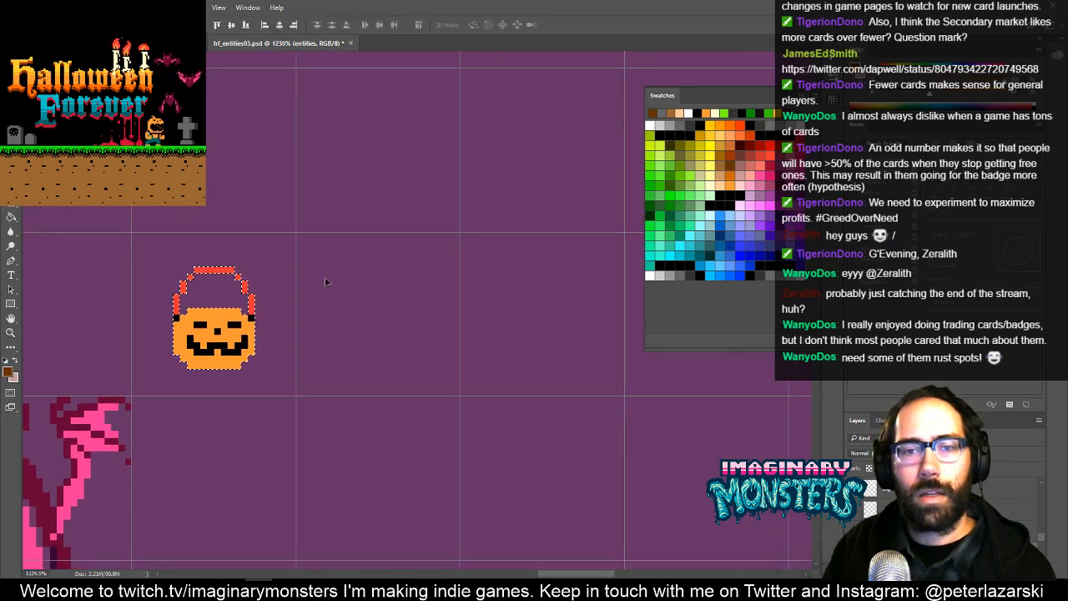
key("shift+Right")
key("shift+Right")
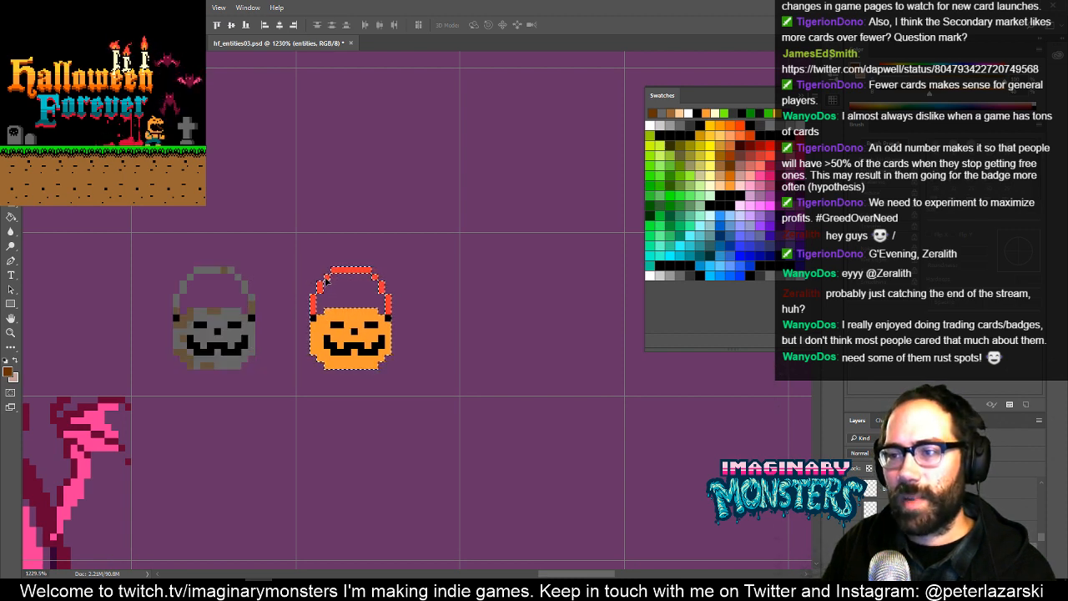
key("ctrl+d")
- Select both pumpkin buckets, cut them from the entities layer and paste them onto a new layer near their original position
key("m")
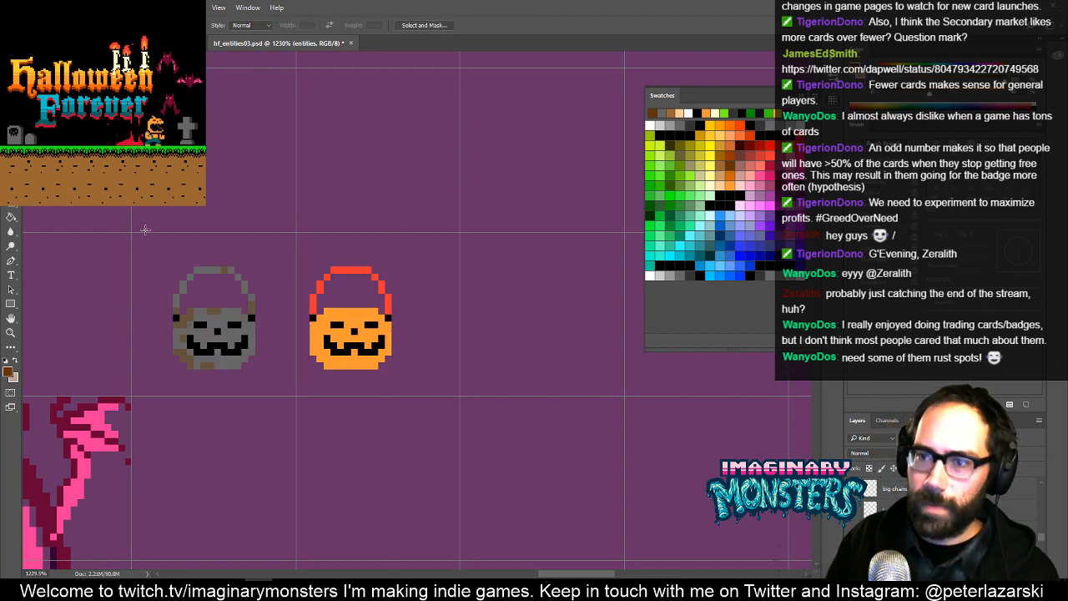
left_click_drag(142, 227, 455, 383)
key("ctrl+x")
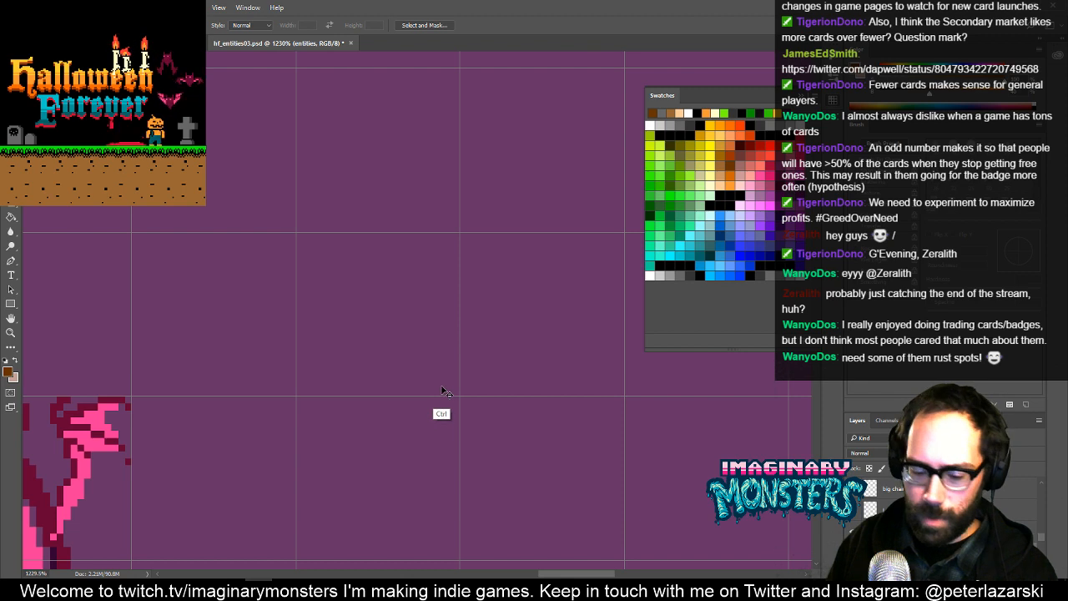
key("ctrl+v")
left_click_drag(499, 334, 320, 337)
- Rename the new layer with both buckets as pumpkin basket
double_click(899, 488)
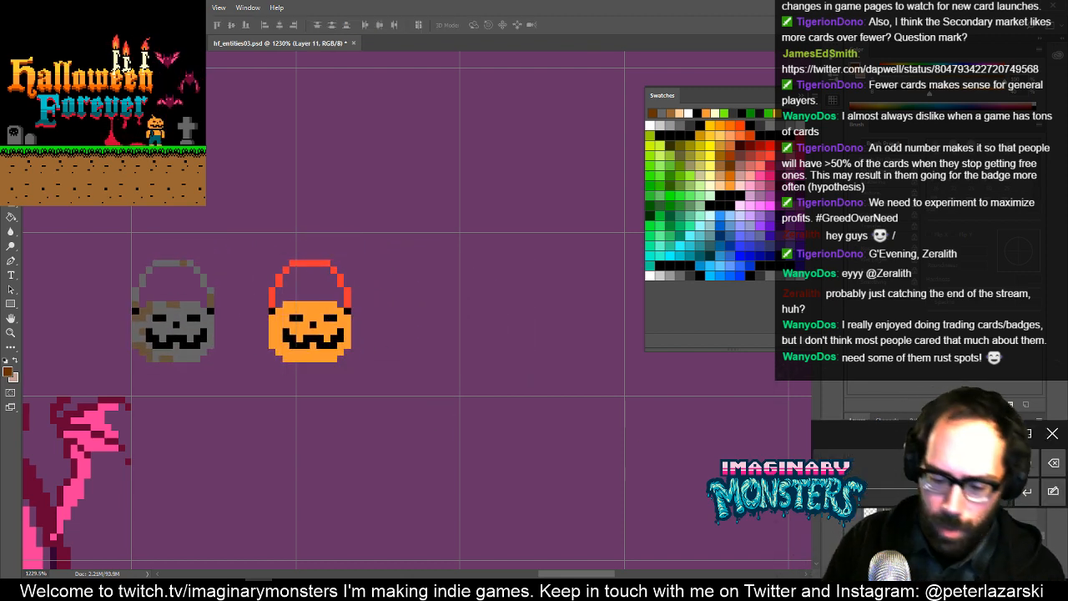
type("pu")
key("super")
type("mpk")
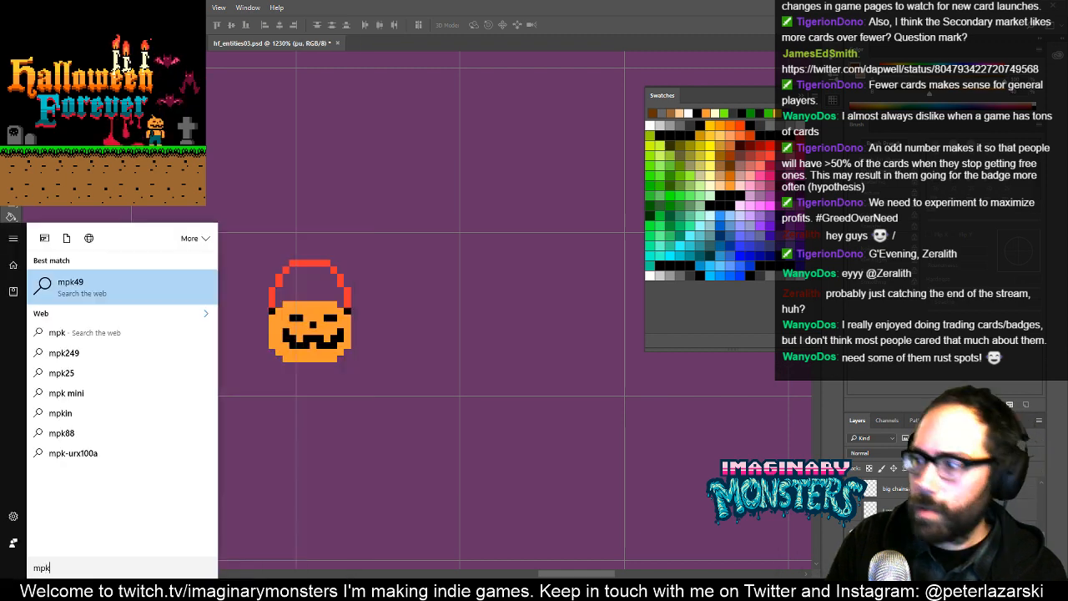
key("Escape")
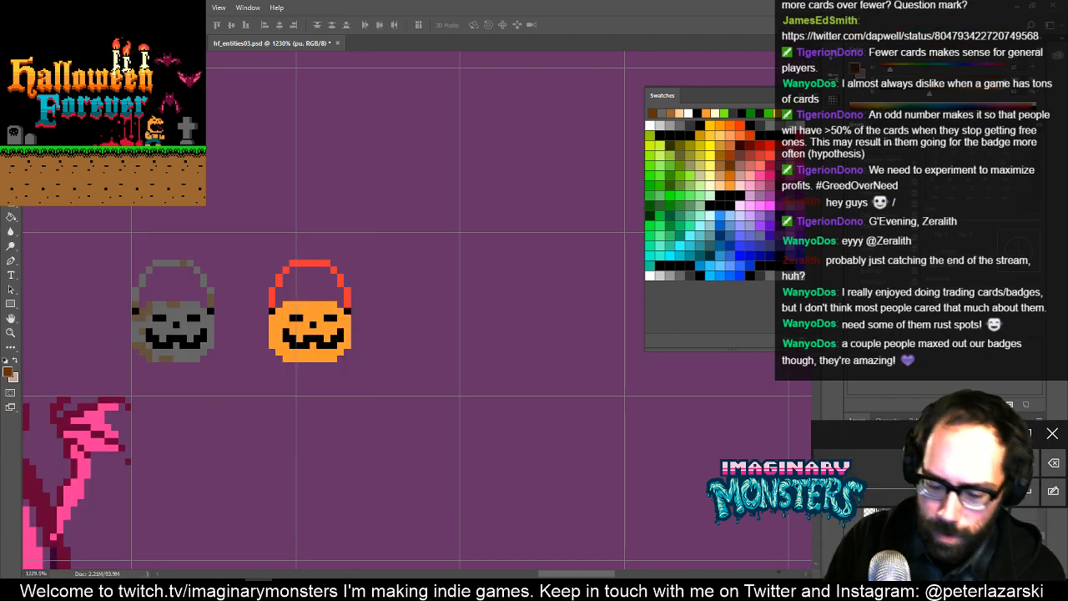
key("Escape")
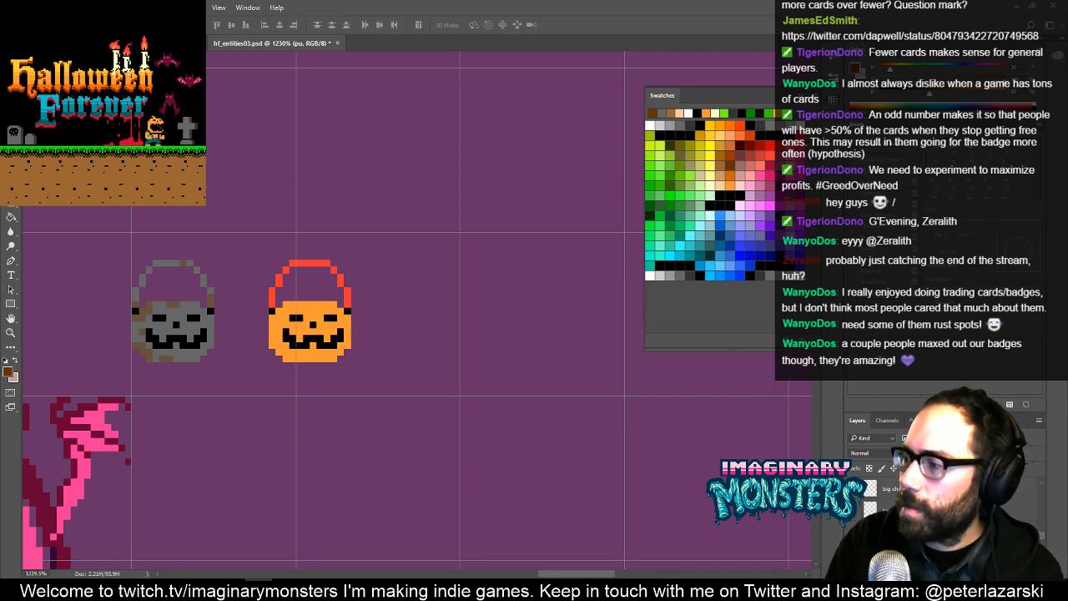
key("Return")
- Select the orange bucket, nudge it right to its grid cell's left edge and deselect it
left_click_drag(359, 326, 422, 322)
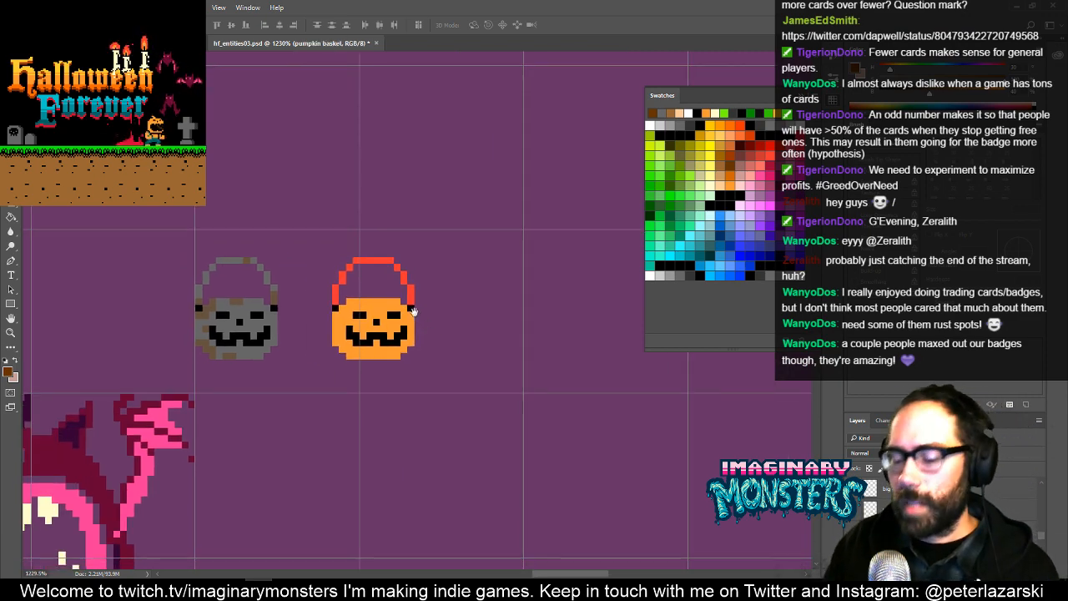
key("m")
key("v")
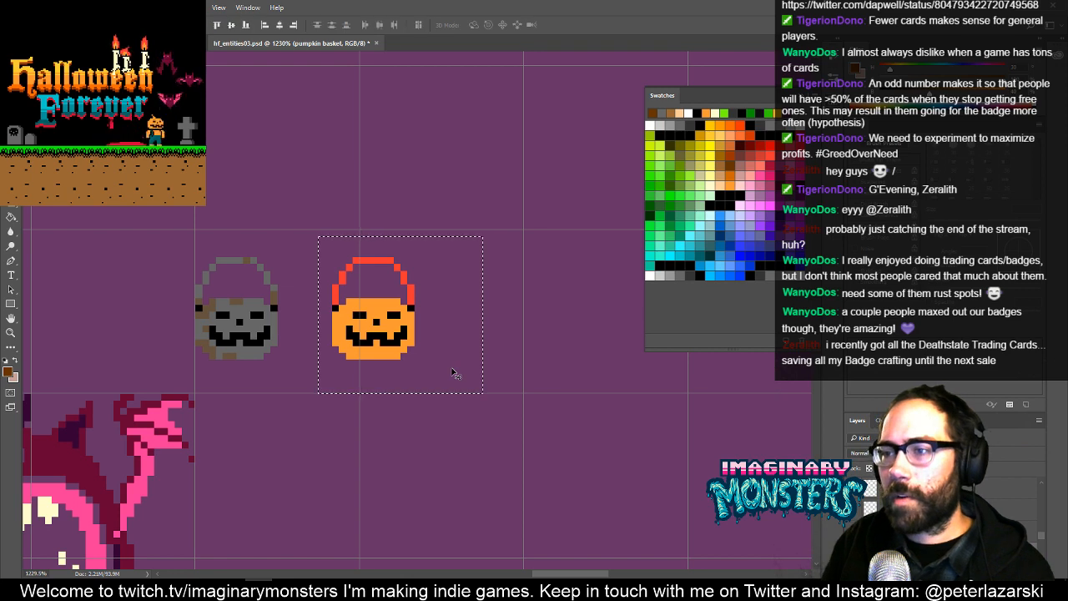
key("Right")
key("Right")
key("Right")
key("Right")
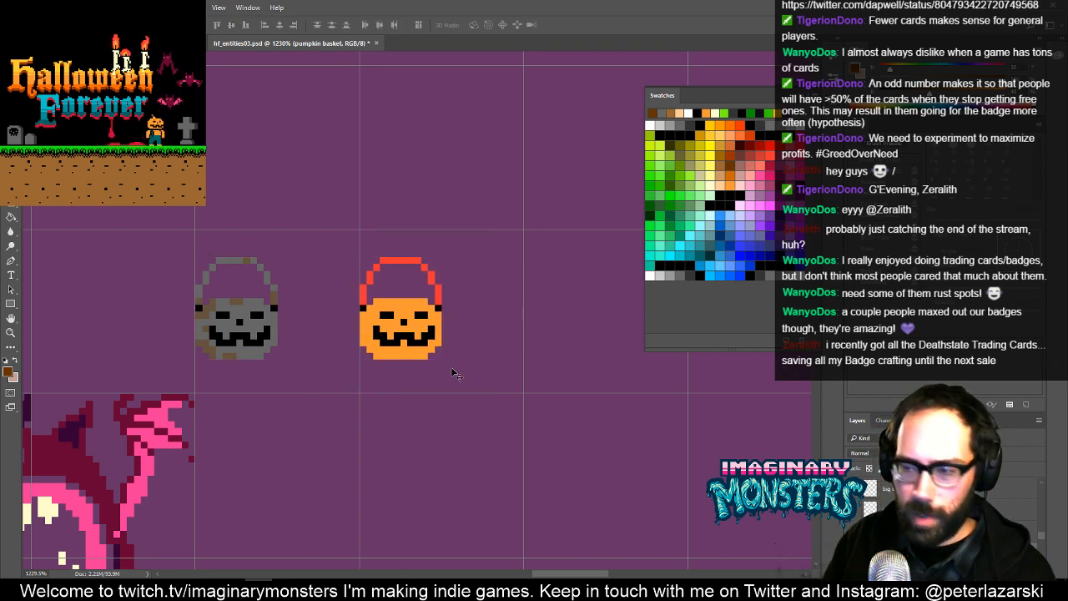
- Try nudging both buckets down, right and up to find their placement inside the grid cells
key("Down")
key("Down")
key("Down")
key("Down")
key("Down")
key("Right")
key("Right")
key("Right")
key("Right")
key("Right")
key("Right")
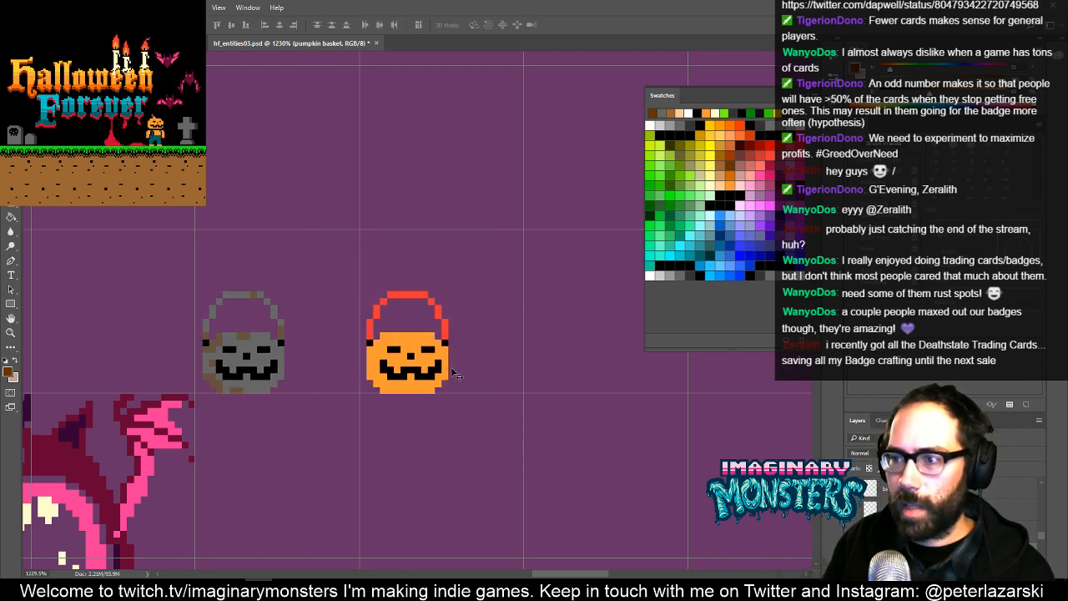
key("Up")
key("Up")
key("Up")
key("Up")
key("Up")
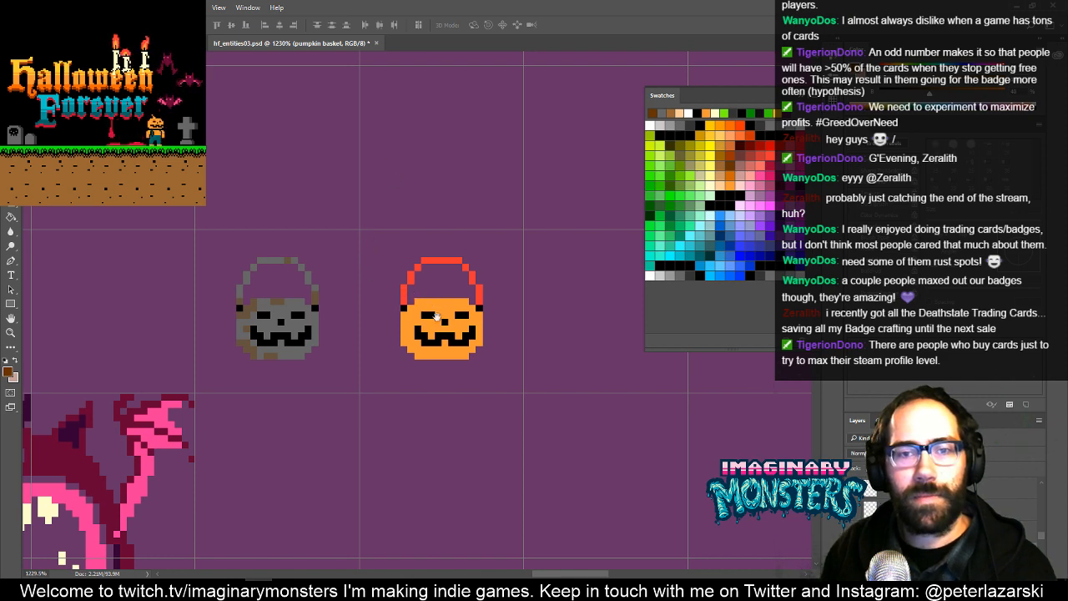
- Move both buckets back to the left edges of their grid cells
left_click_drag(430, 342, 355, 353)
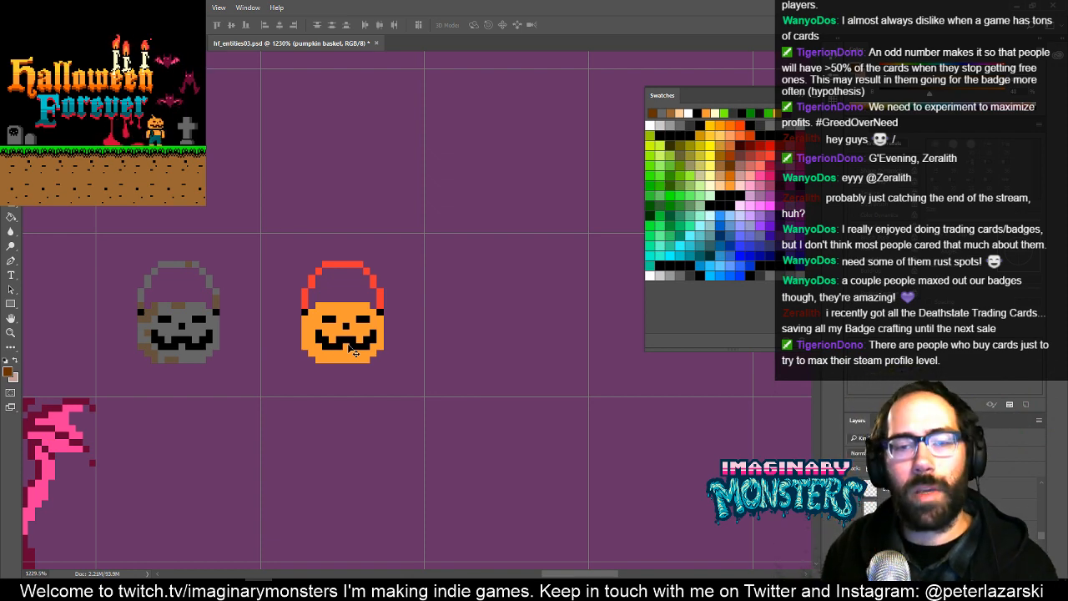
left_click_drag(321, 321, 334, 346)
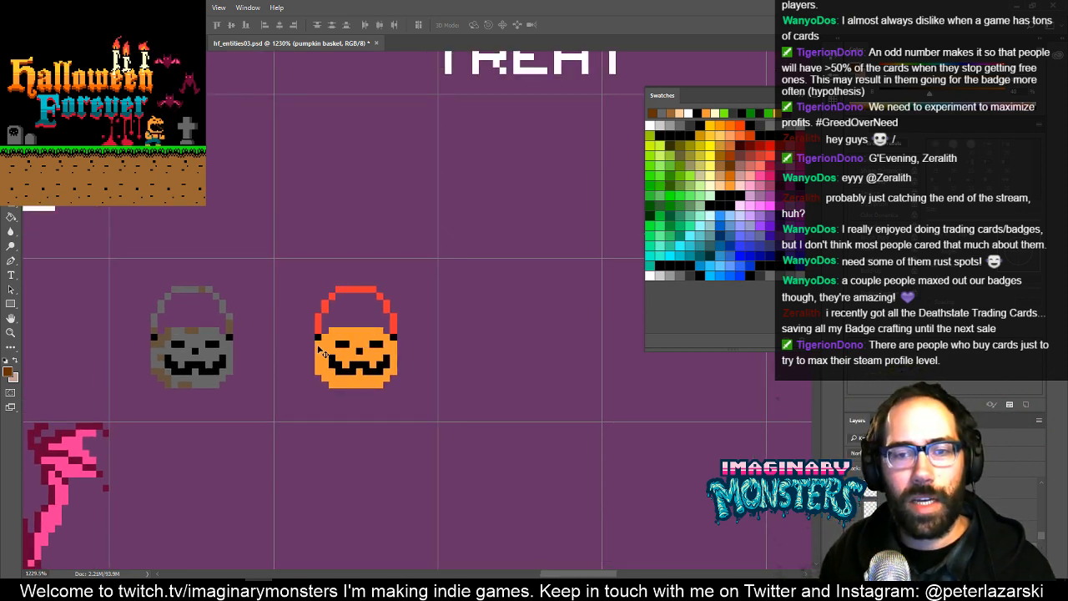
left_click_drag(351, 382, 372, 364)
key("b")
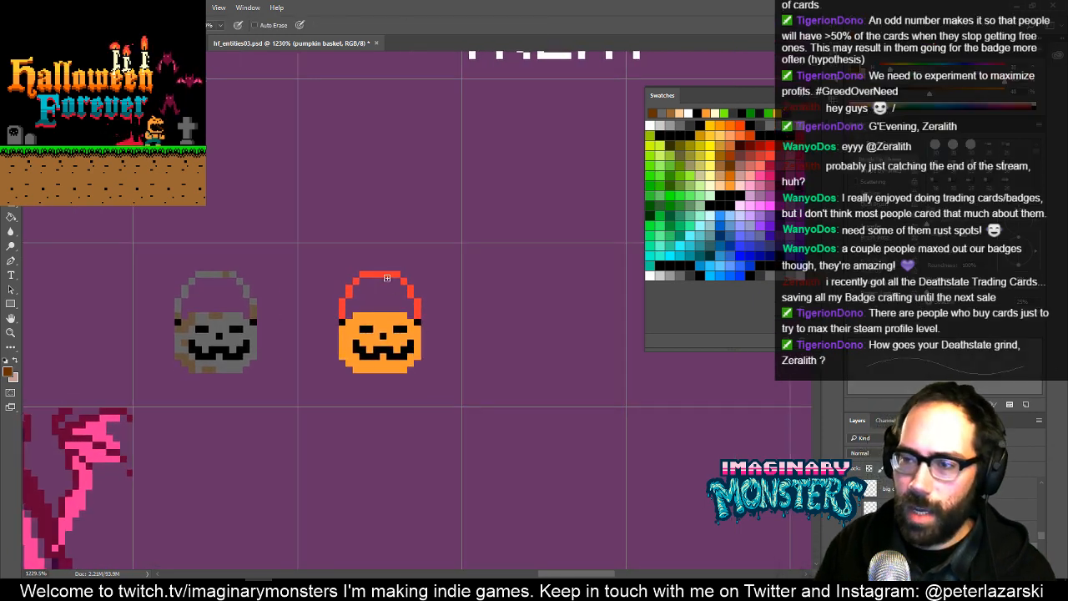
key("v")
key("shift+Left")
key("Right")
key("Right")
key("Right")
key("Right")
key("Right")
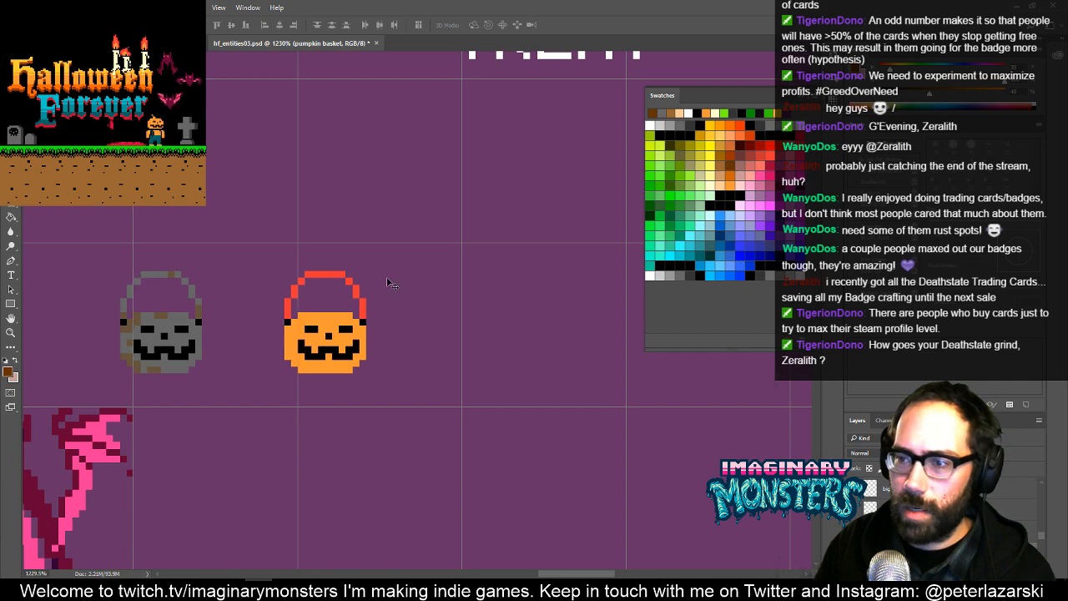
key("Left")
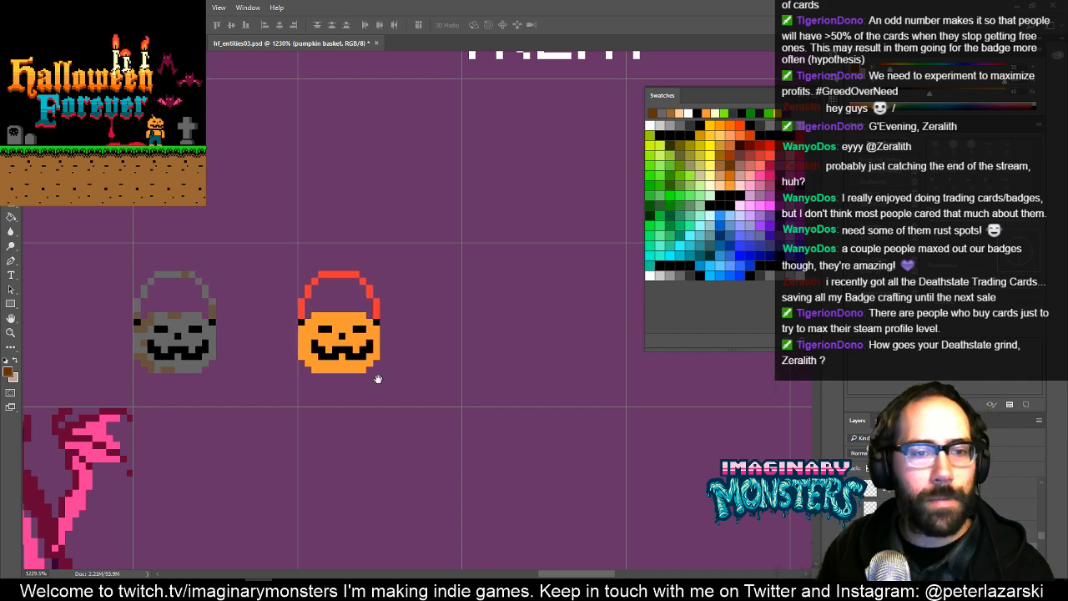
- Duplicate the orange bucket into the next grid cell to its right, aligned with the cell's left edge, deselect it and activate the Pencil tool
left_click_drag(379, 379, 322, 393)
key("m")
left_click_drag(204, 250, 382, 427)
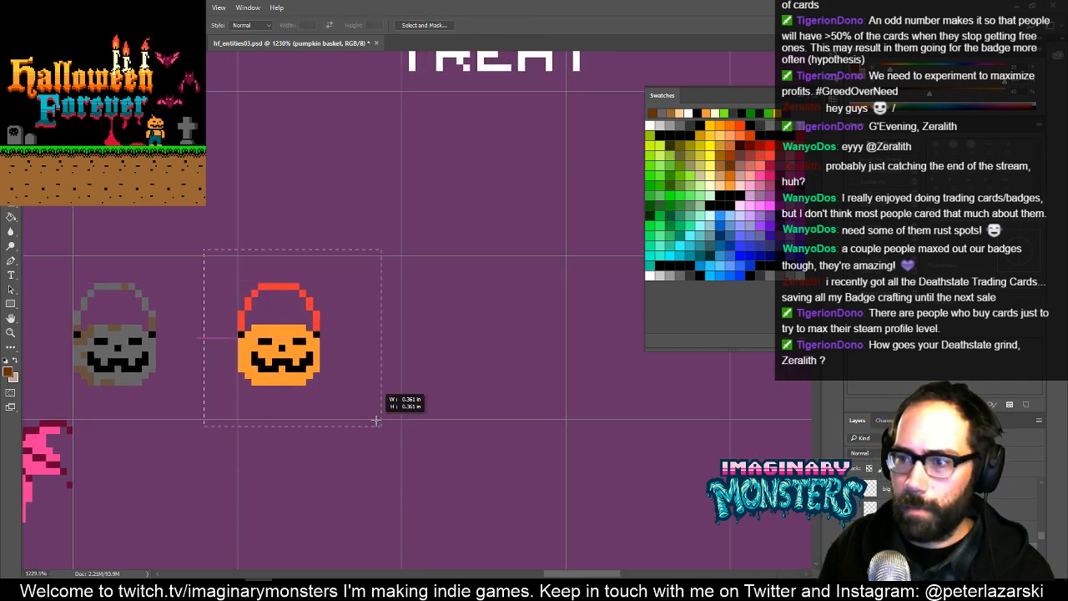
key("v")
key("alt+shift+Right")
key("shift+Right")
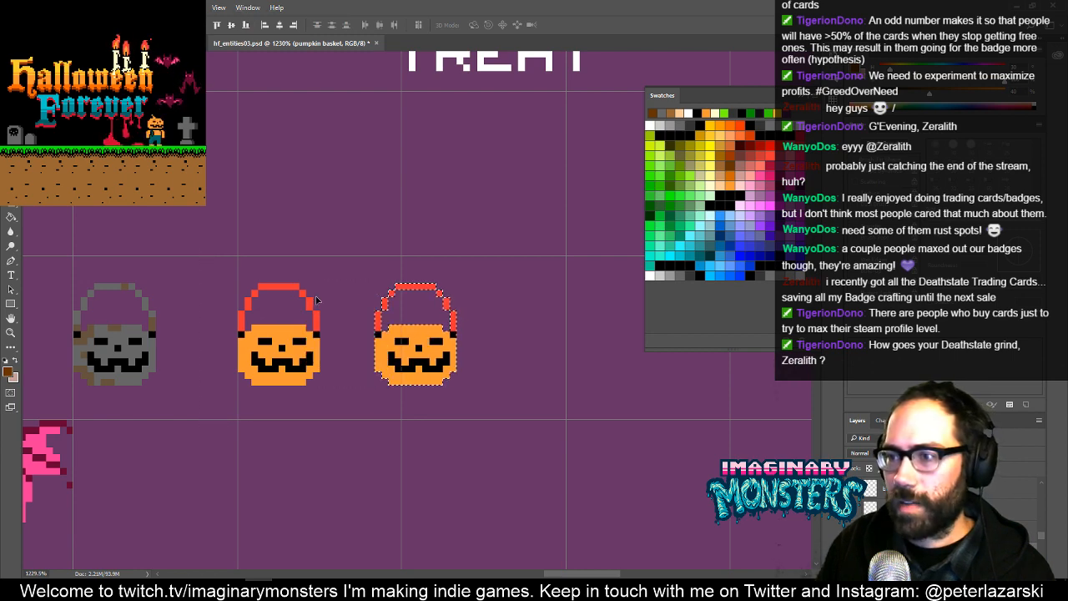
key("shift+Right")
key("shift+Left")
key("Right")
key("Right")
key("Right")
key("Right")
key("ctrl+d")
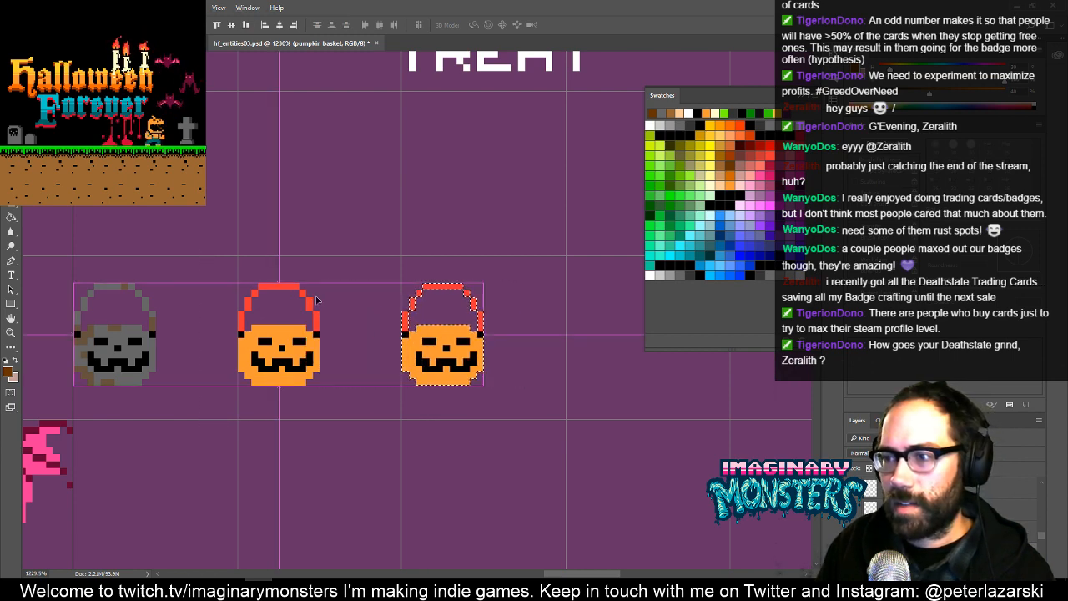
mouse_move(443, 326)
left_mouse_down()
mouse_move(450, 346)
mouse_move(415, 359)
mouse_move(465, 313)
left_mouse_up()
key("b")
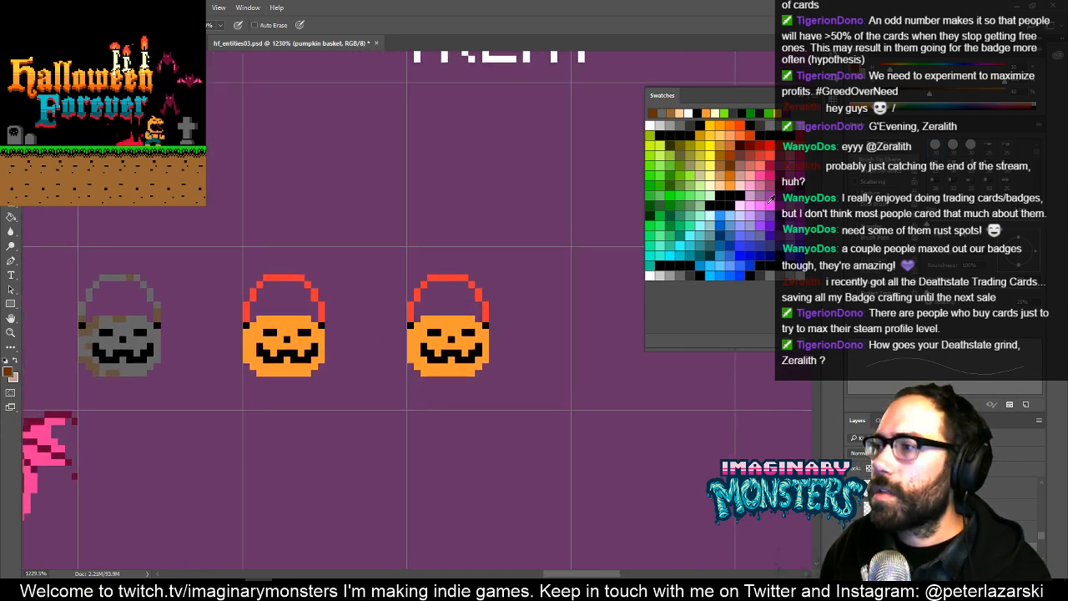
- Recolor the rightmost orange bucket's body and handle in a dark teal green from the swatches
left_click(685, 221)
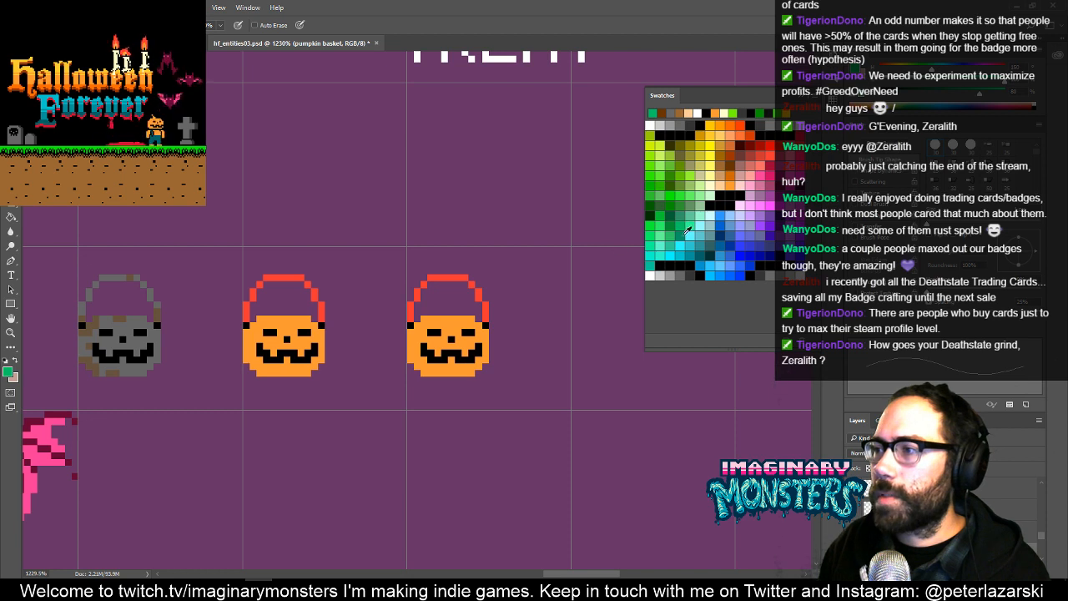
left_click(680, 235)
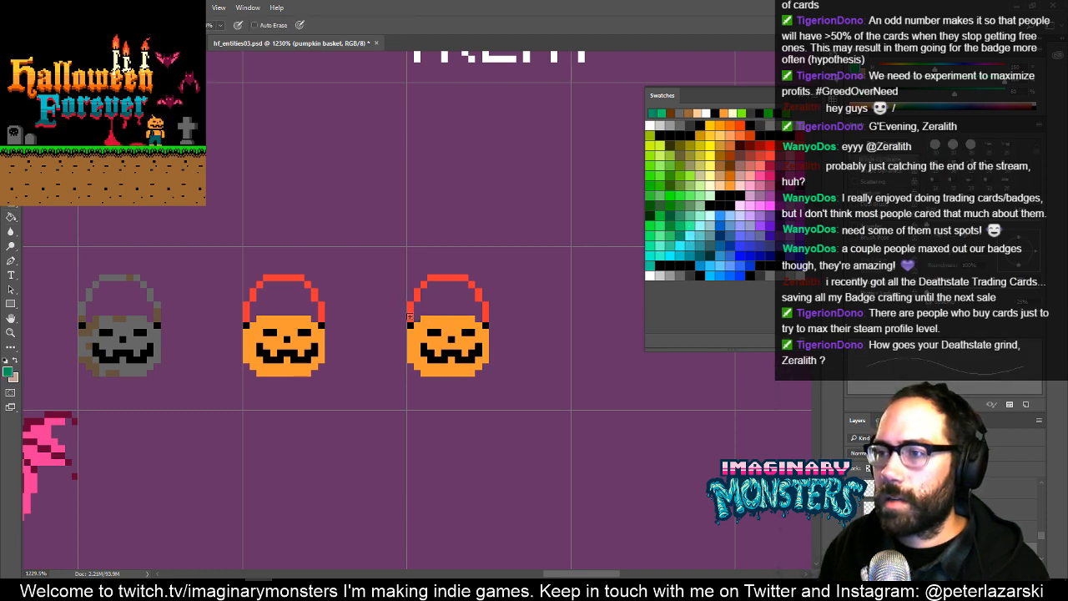
left_click_drag(410, 318, 414, 292)
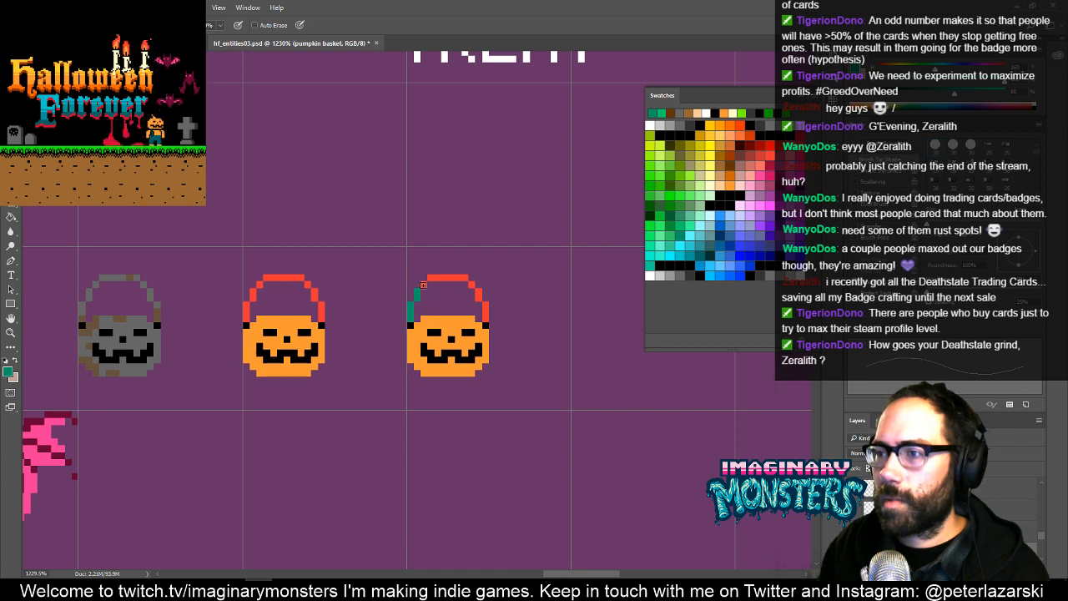
key("g")
left_click(451, 332)
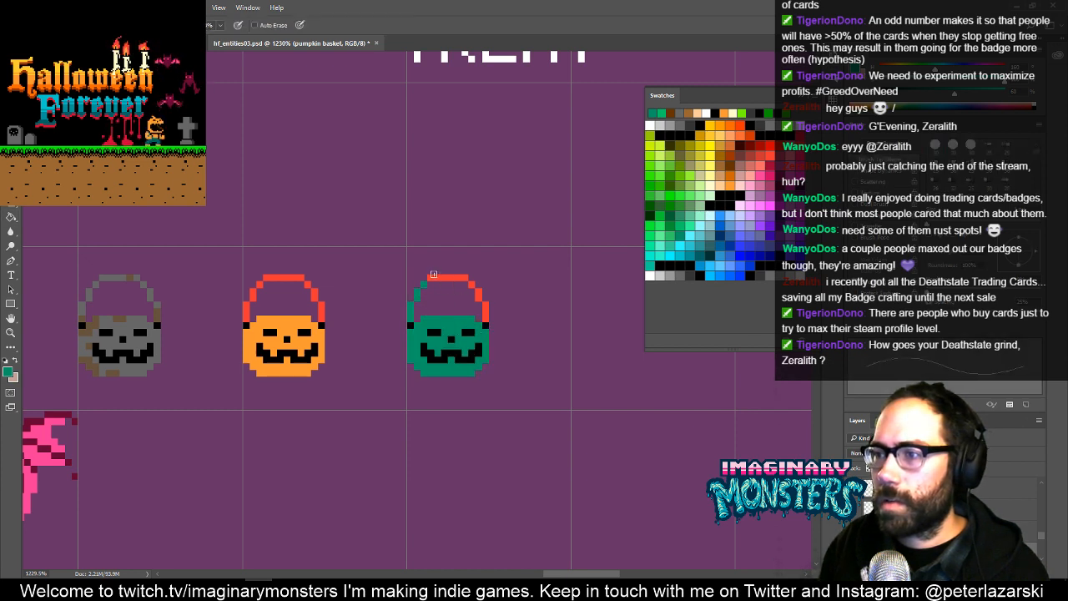
mouse_move(445, 278)
left_mouse_down()
mouse_move(473, 282)
mouse_move(489, 309)
left_mouse_up()
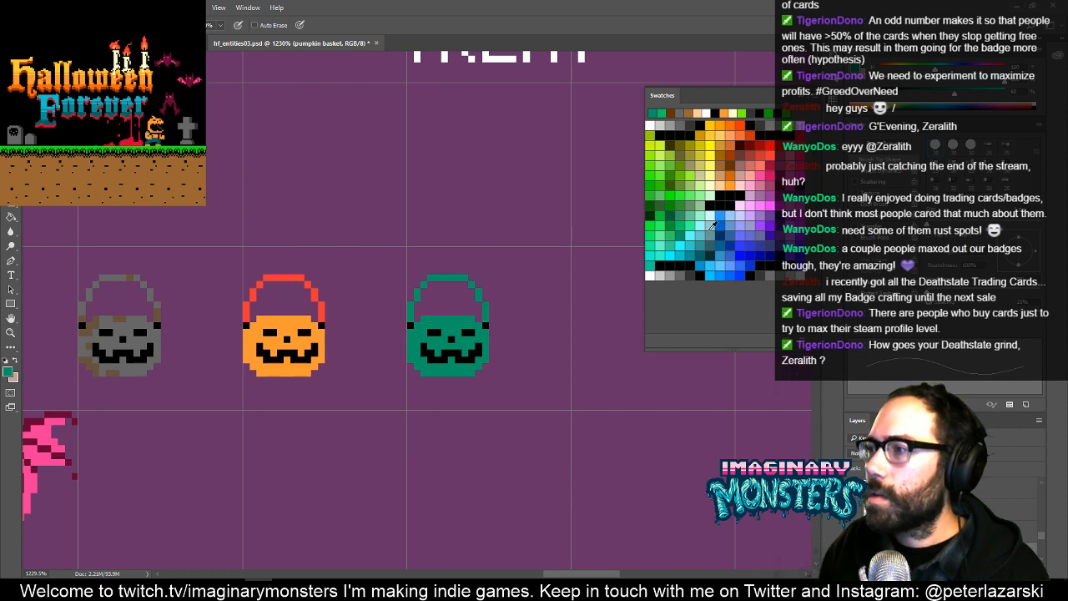
- Paint brown rust spots on the green bucket's handle, left side, rim and base, matching the gray bucket's rust pattern
left_click(725, 161)
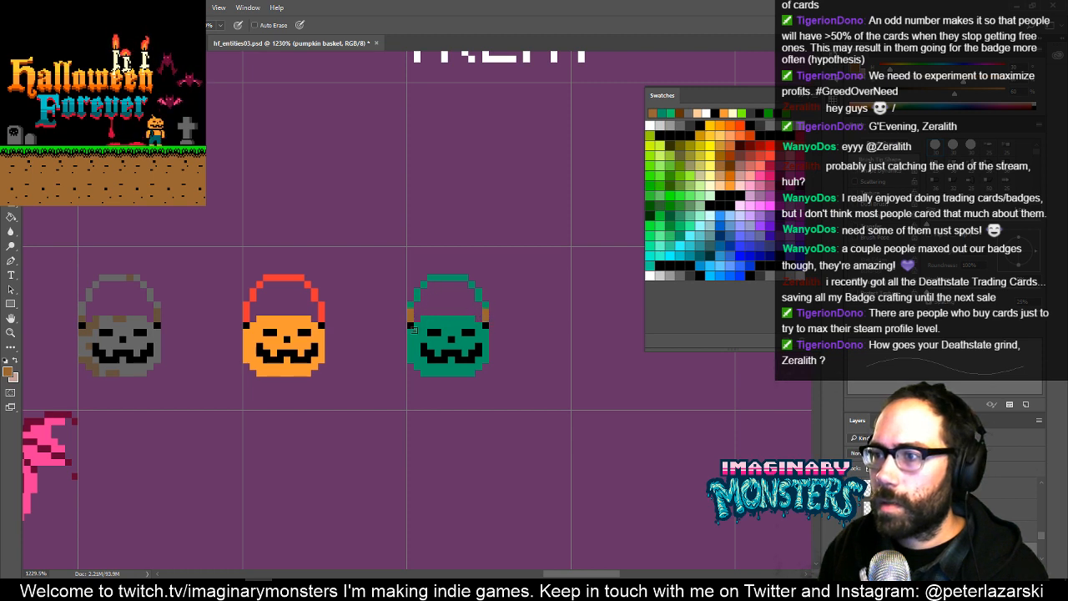
left_click_drag(409, 333, 411, 346)
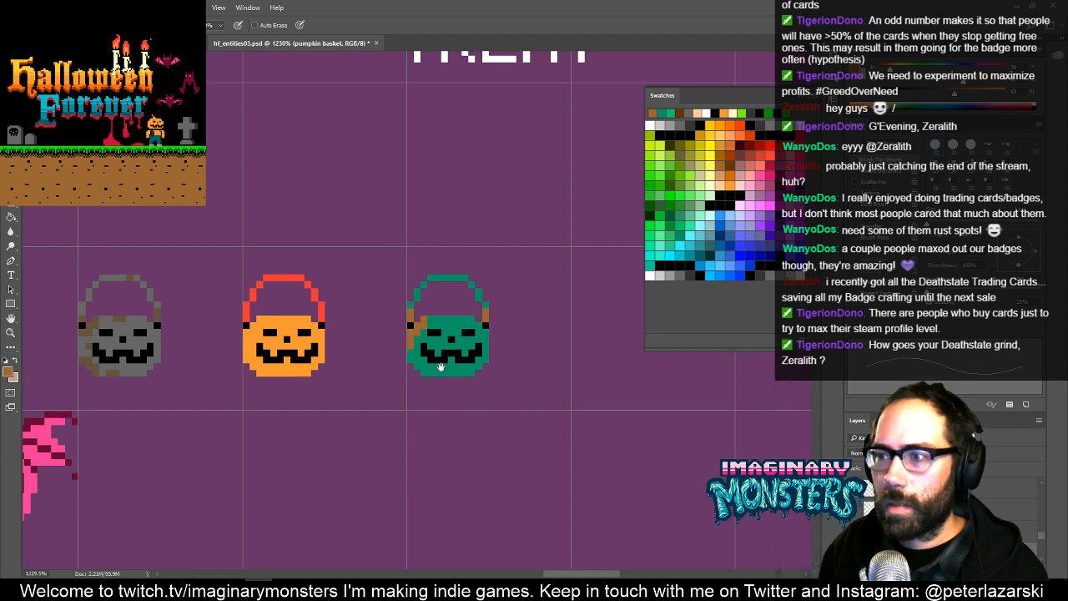
left_click_drag(441, 367, 442, 320)
left_click(423, 337, "alt")
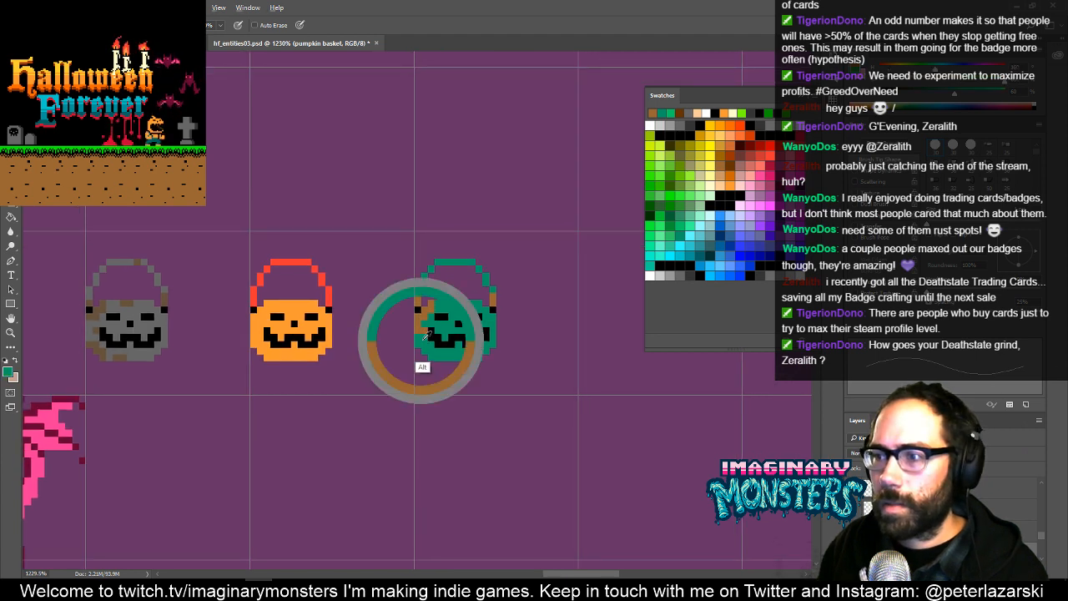
left_click(428, 313, "alt")
left_click(420, 340, "alt")
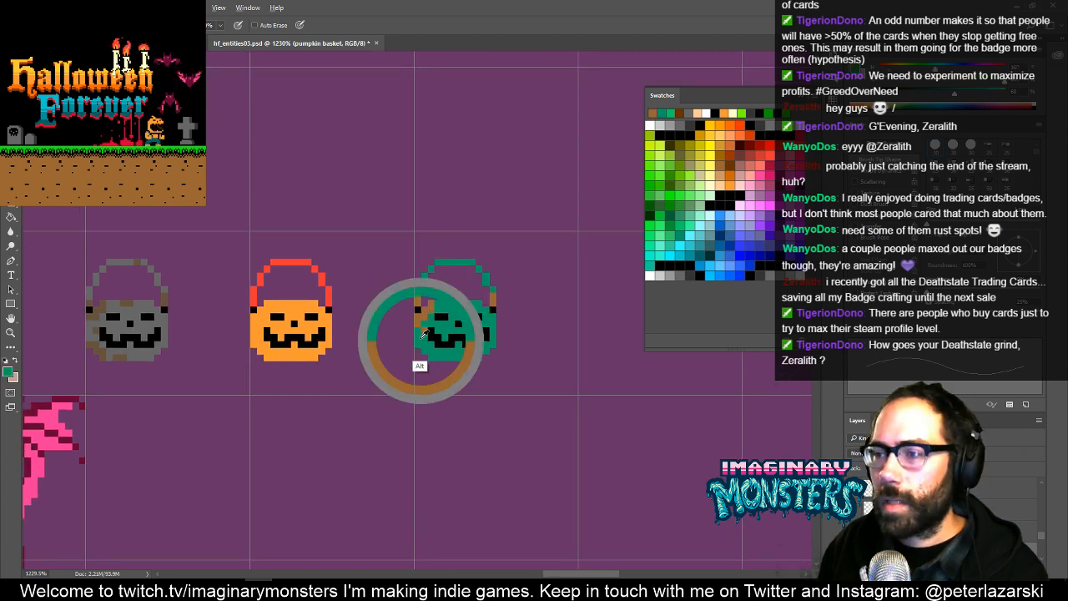
left_click(420, 314, "alt")
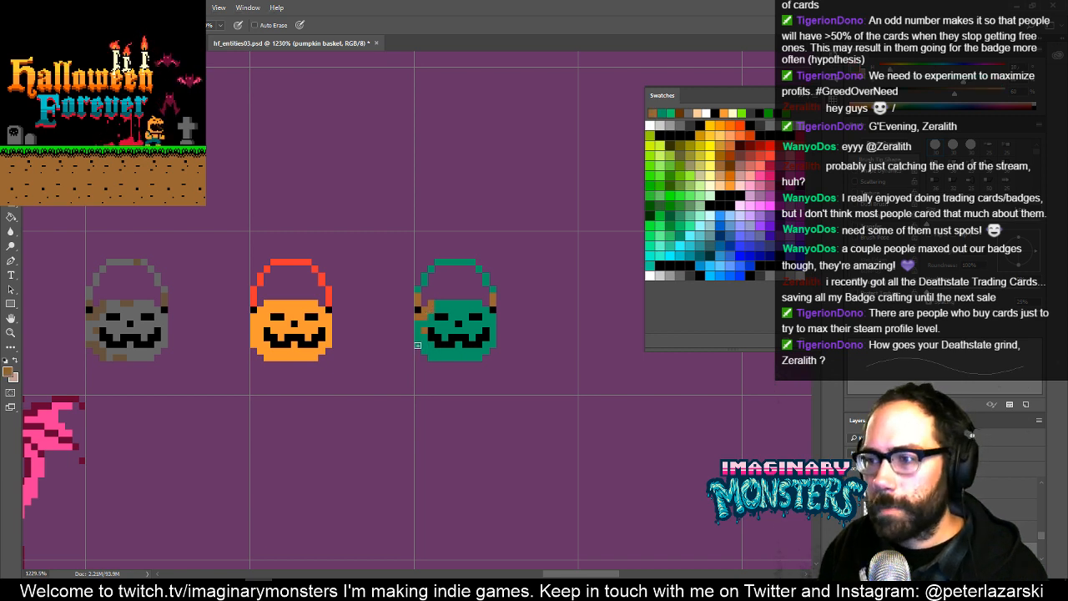
left_click_drag(418, 345, 425, 351)
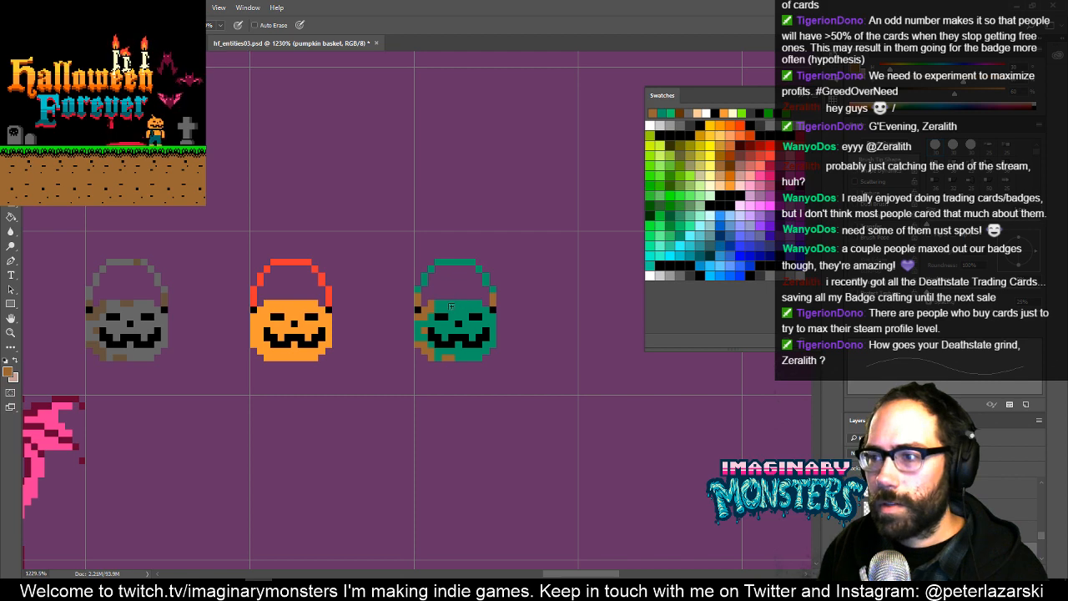
left_click_drag(498, 312, 473, 374)
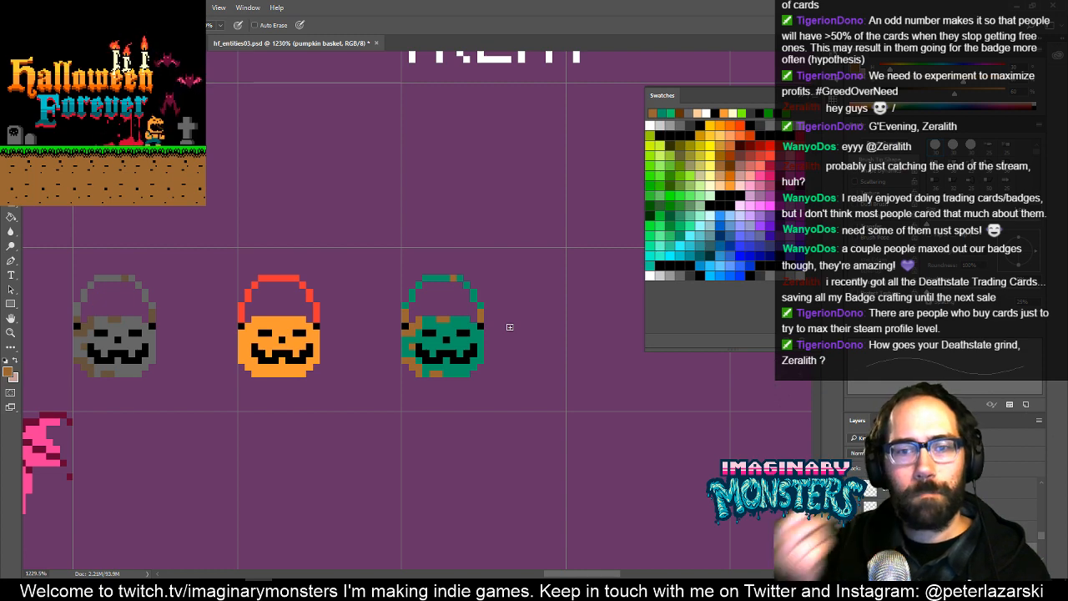
- Duplicate the rusty green bucket into the next grid cell to its right, deselect it and activate the Marquee tool
left_click_drag(503, 346, 530, 352)
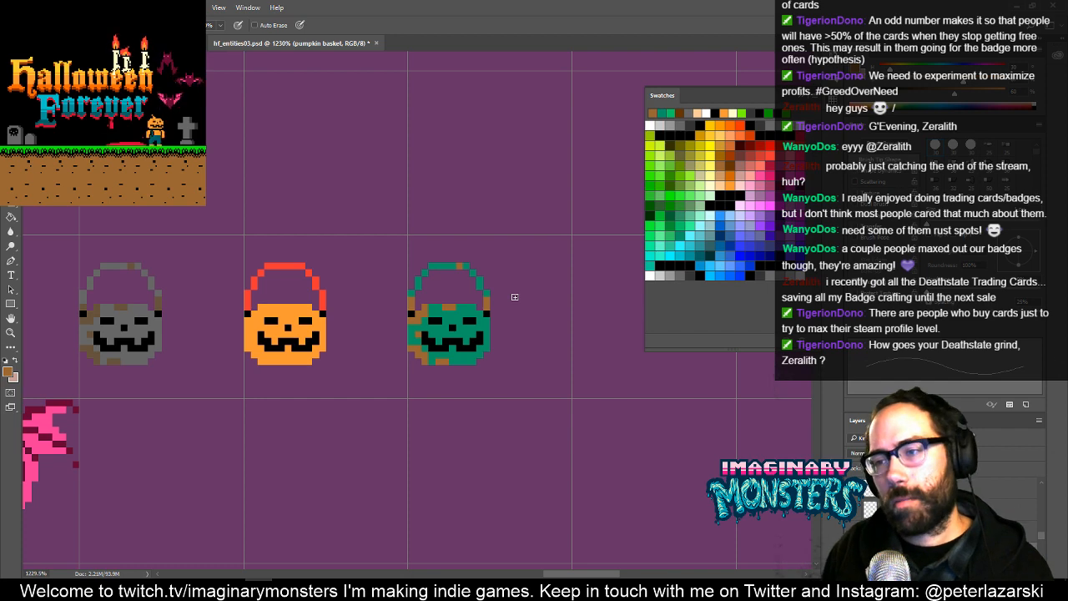
left_click_drag(518, 322, 484, 334)
key("m")
left_click_drag(313, 213, 462, 377)
key("v")
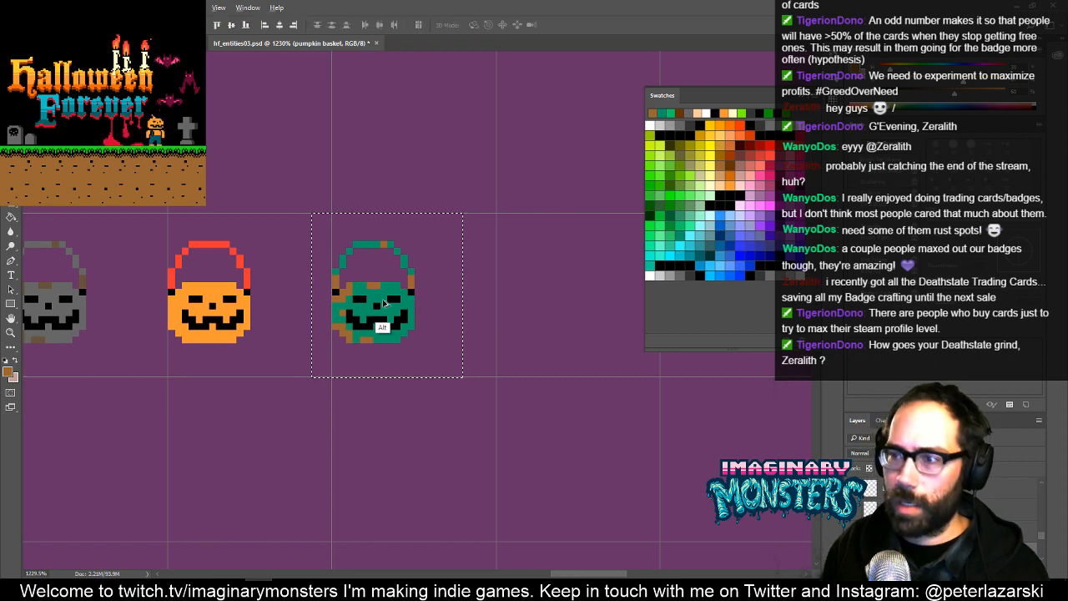
left_click_drag(387, 308, 457, 326)
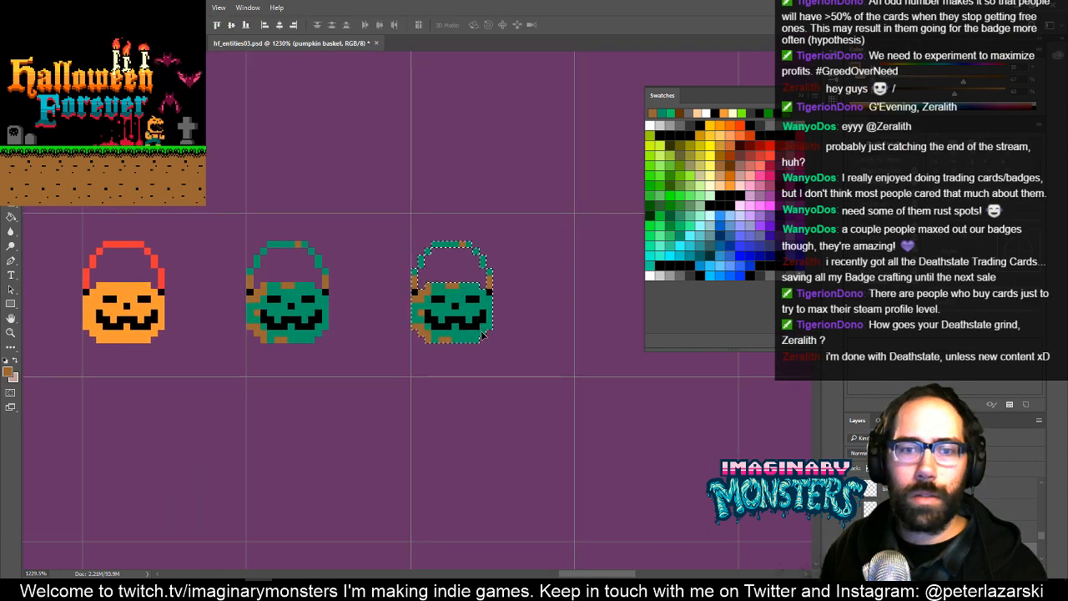
left_click_drag(503, 362, 488, 357)
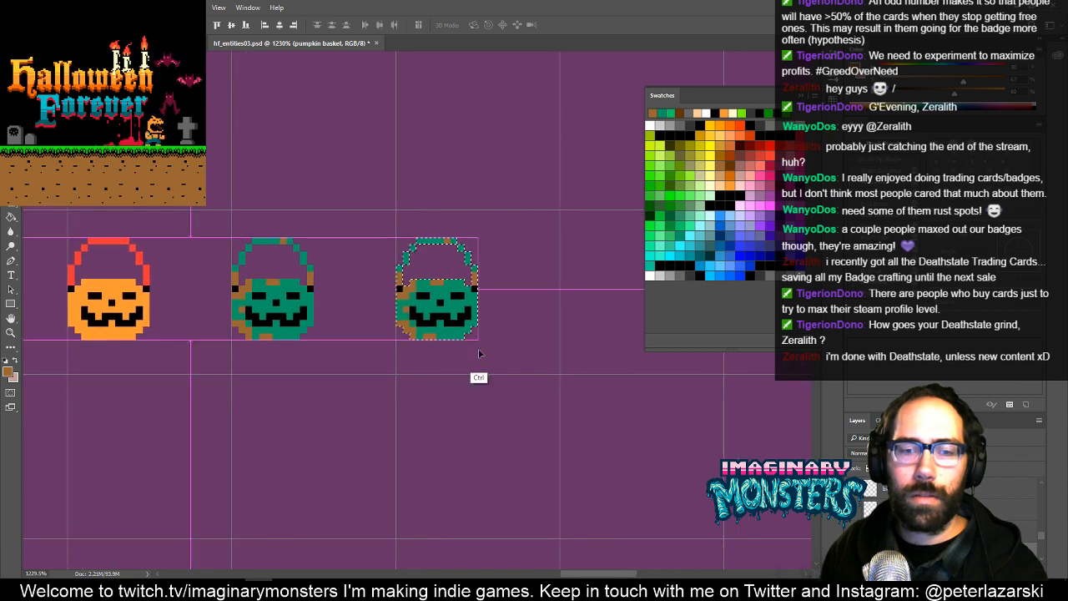
key("ctrl+d")
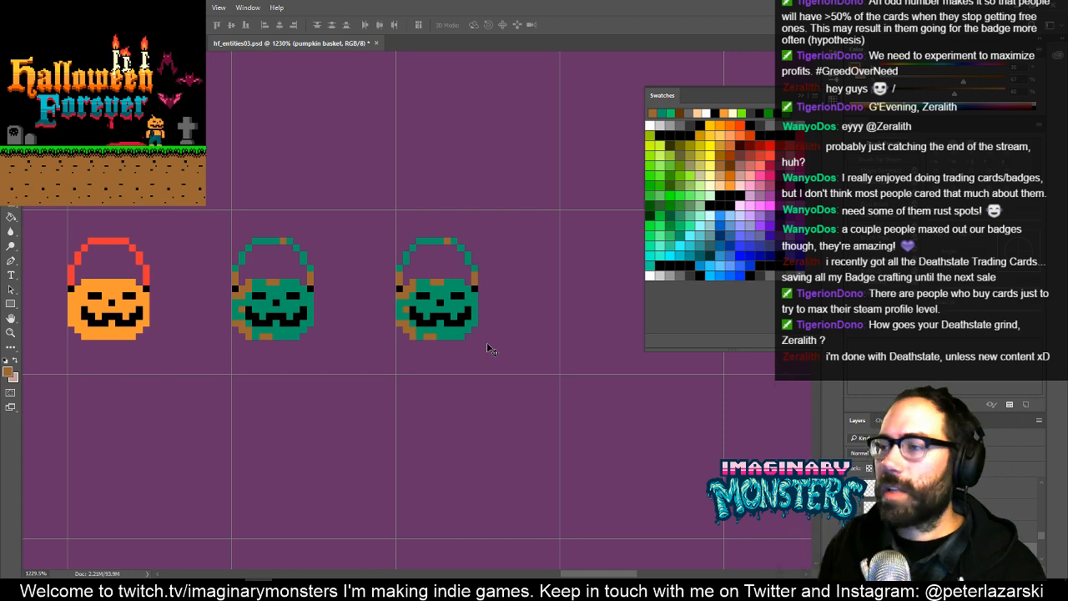
left_click_drag(508, 267, 601, 291)
key("m")
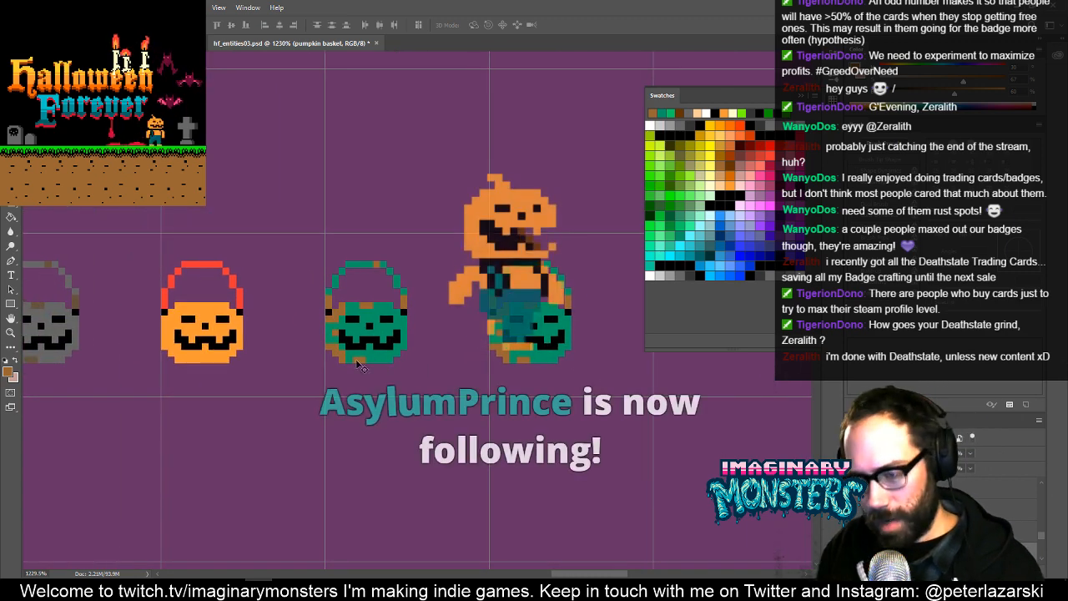
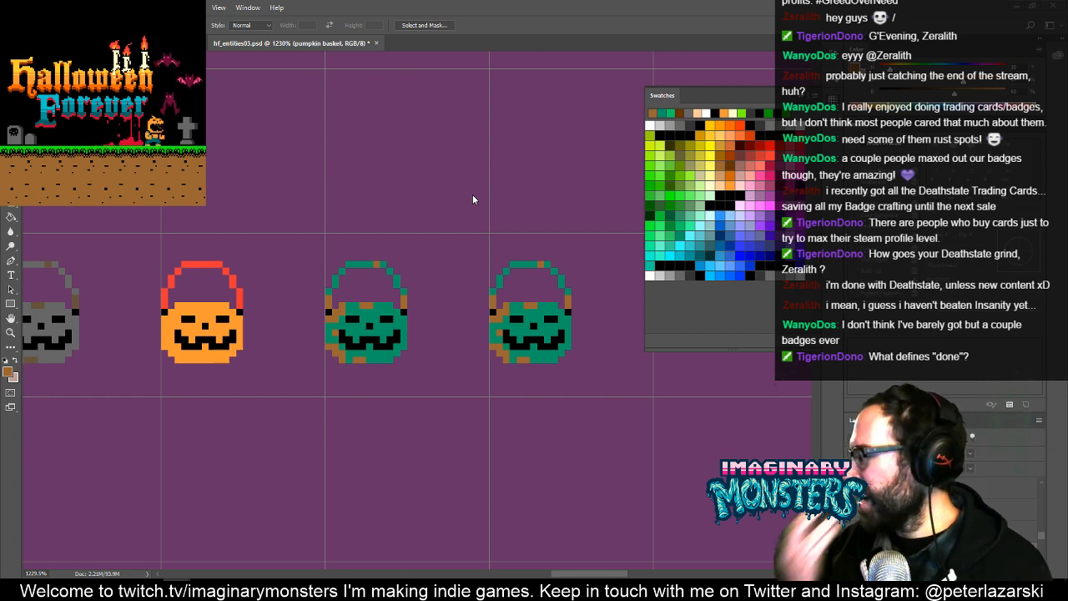
- Recolor the rightmost rusty bucket's green body and handle in the orange sampled from the plain orange bucket
mouse_move(554, 314)
left_mouse_down()
mouse_move(452, 291)
mouse_move(486, 297)
mouse_move(500, 286)
left_mouse_up()
key("b")
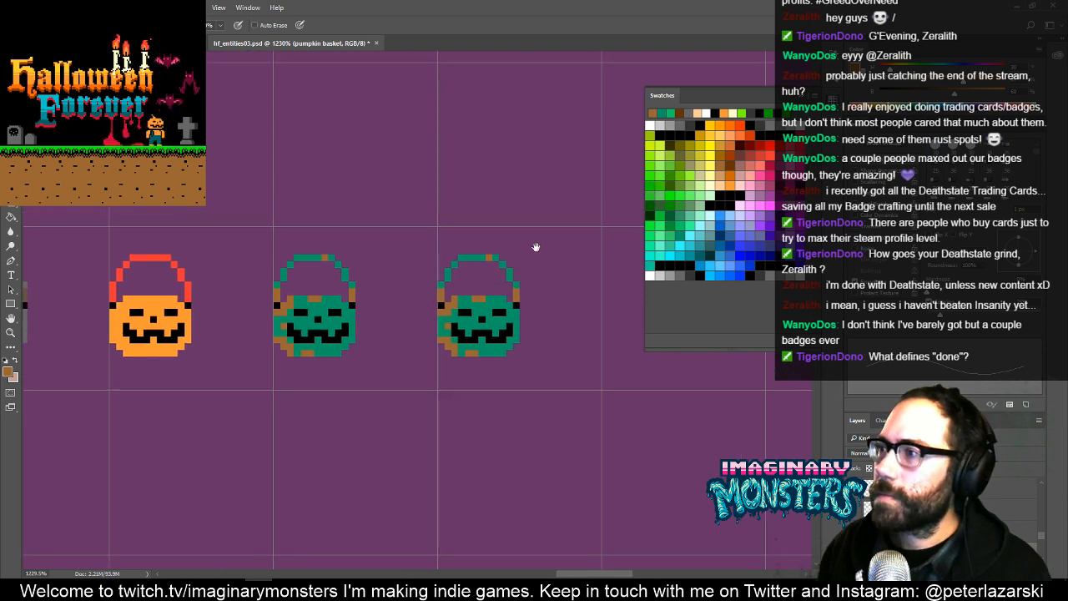
left_click(724, 182)
key("g")
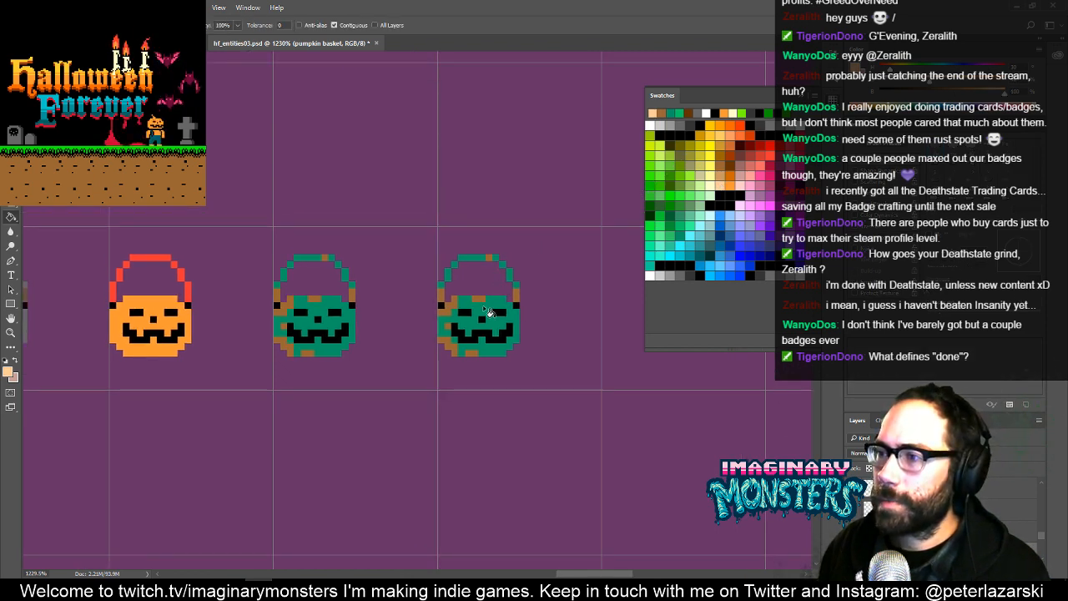
left_click(495, 313)
key("ctrl+z")
left_click(151, 342, "alt")
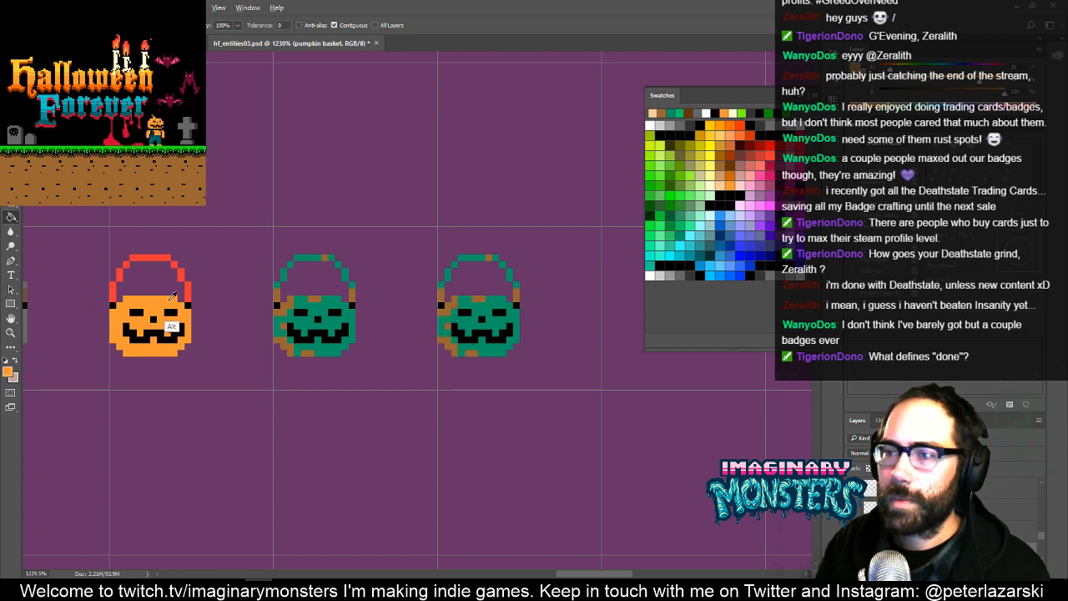
left_click(469, 313)
key("b")
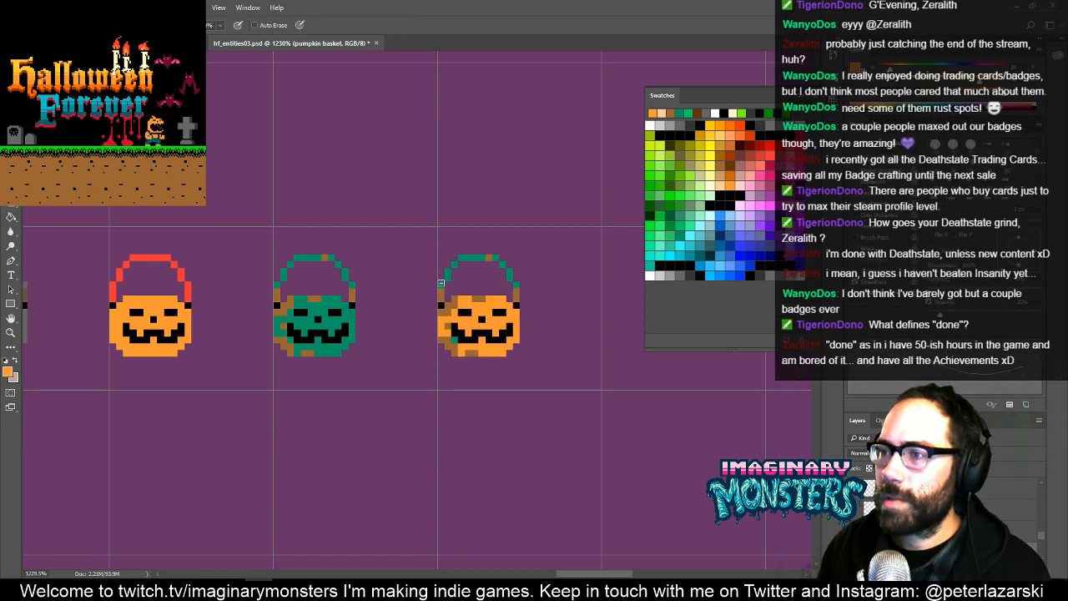
mouse_move(460, 259)
left_mouse_down()
mouse_move(497, 258)
mouse_move(517, 292)
left_mouse_up()
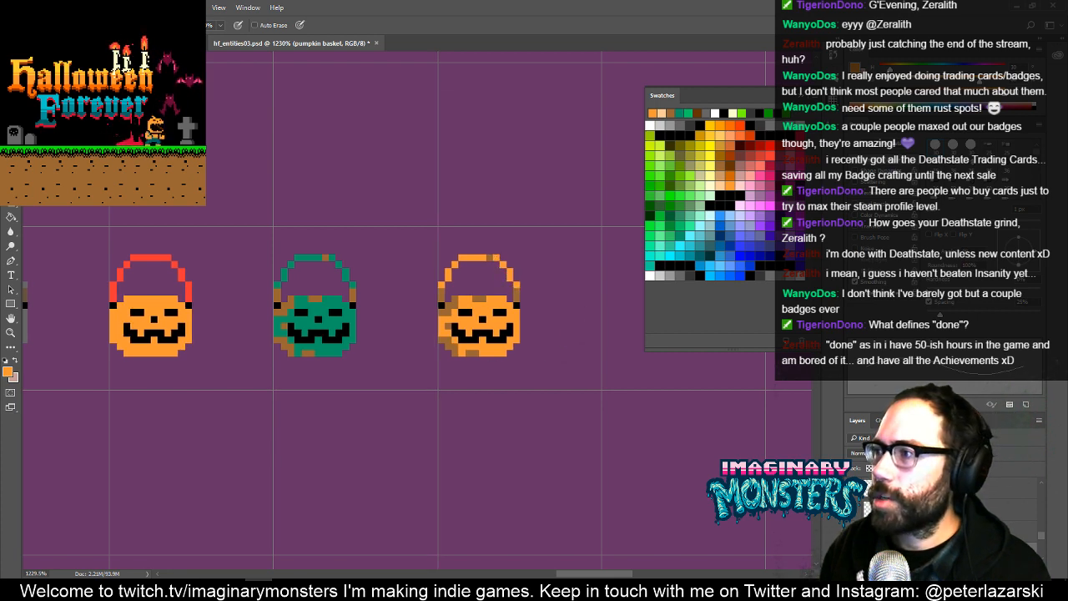
- Try a light purple from the swatches on the rust pixels at the left end of the rightmost bucket's handle
left_click(761, 198)
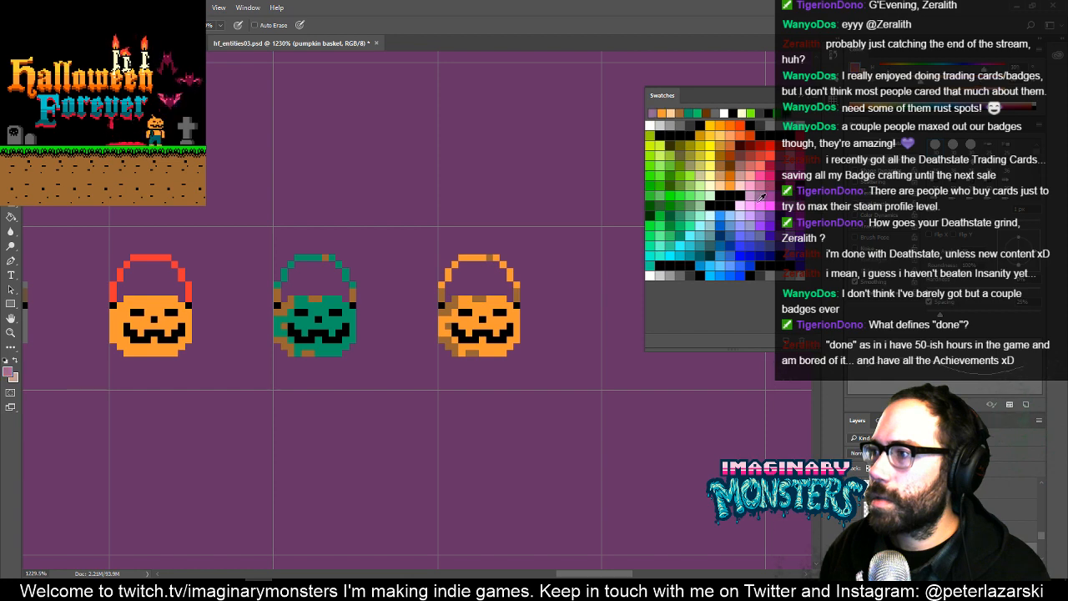
left_click(762, 212)
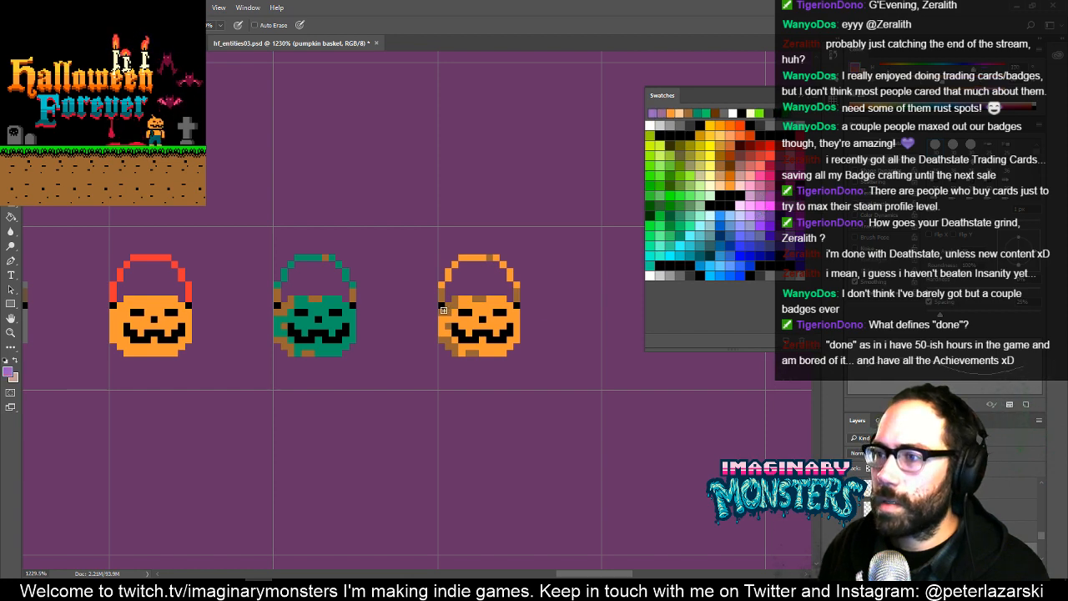
key("ctrl+z")
key("z")
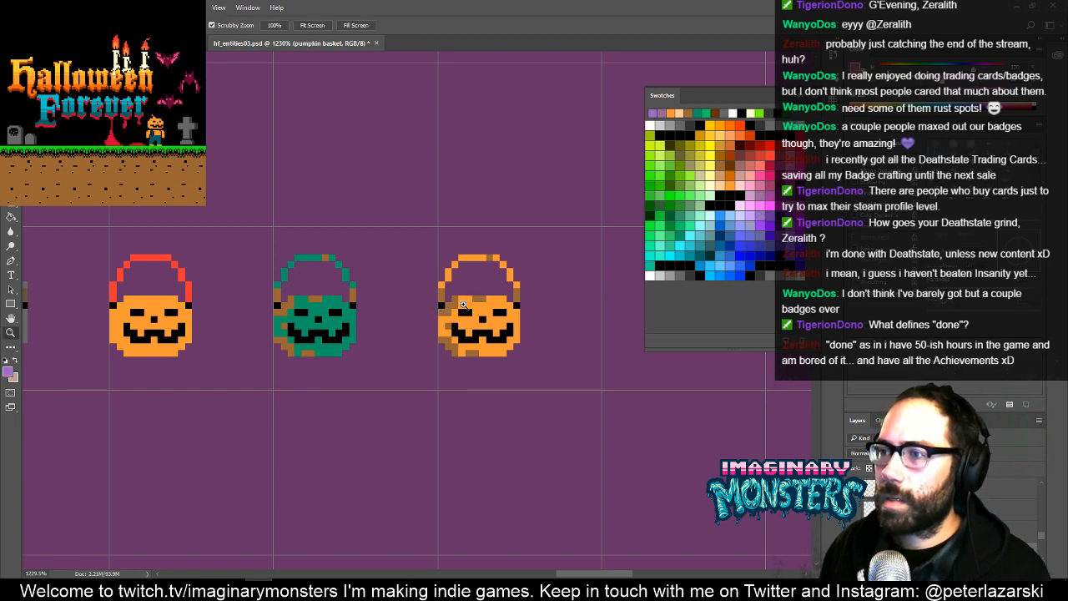
left_click_drag(462, 303, 504, 268)
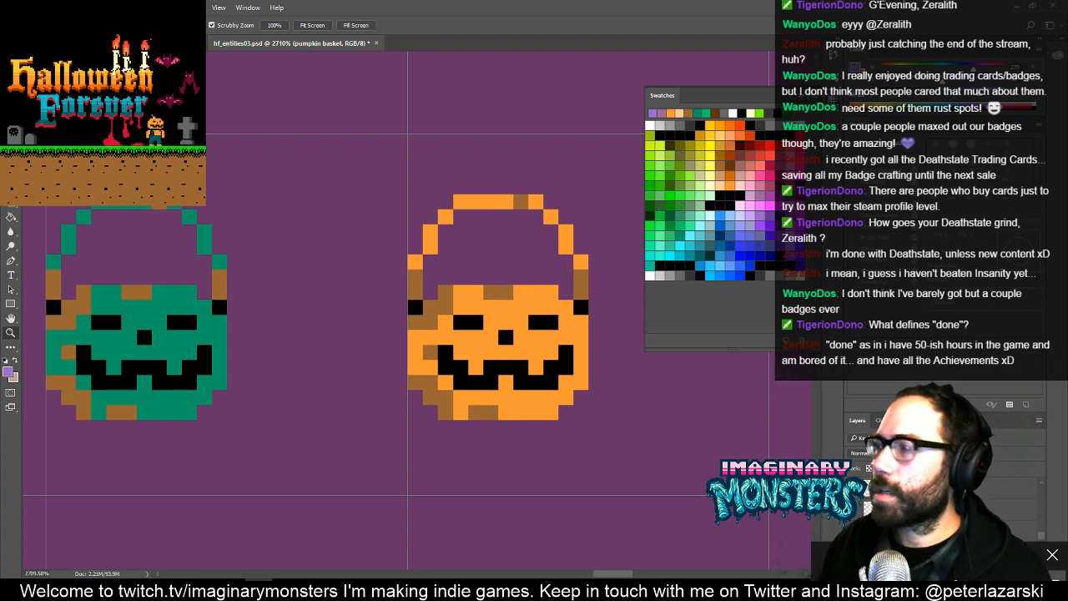
left_click(762, 223)
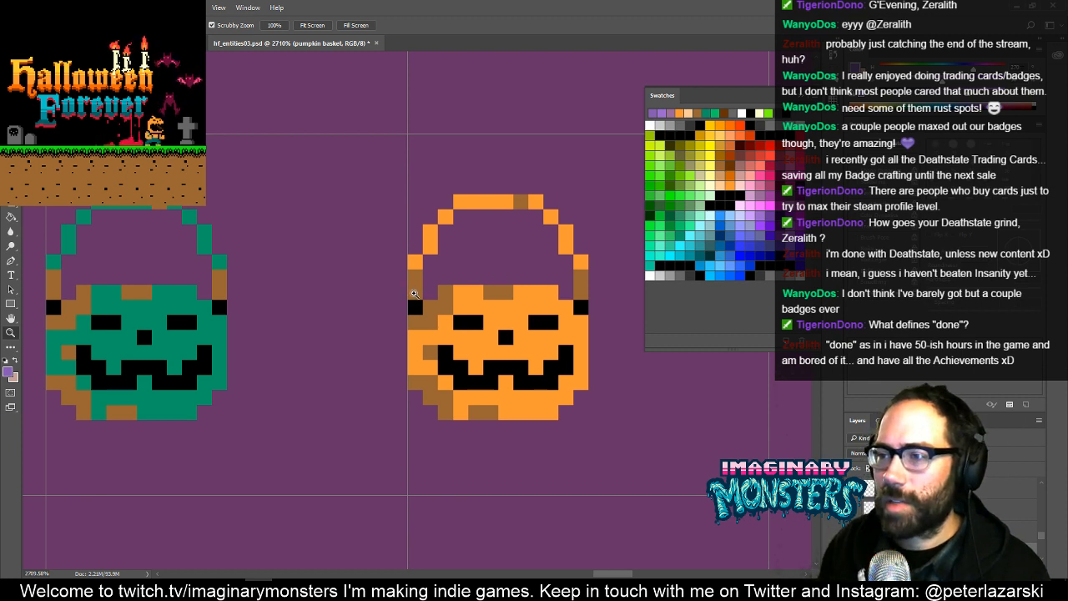
key("b")
left_click_drag(417, 292, 416, 276)
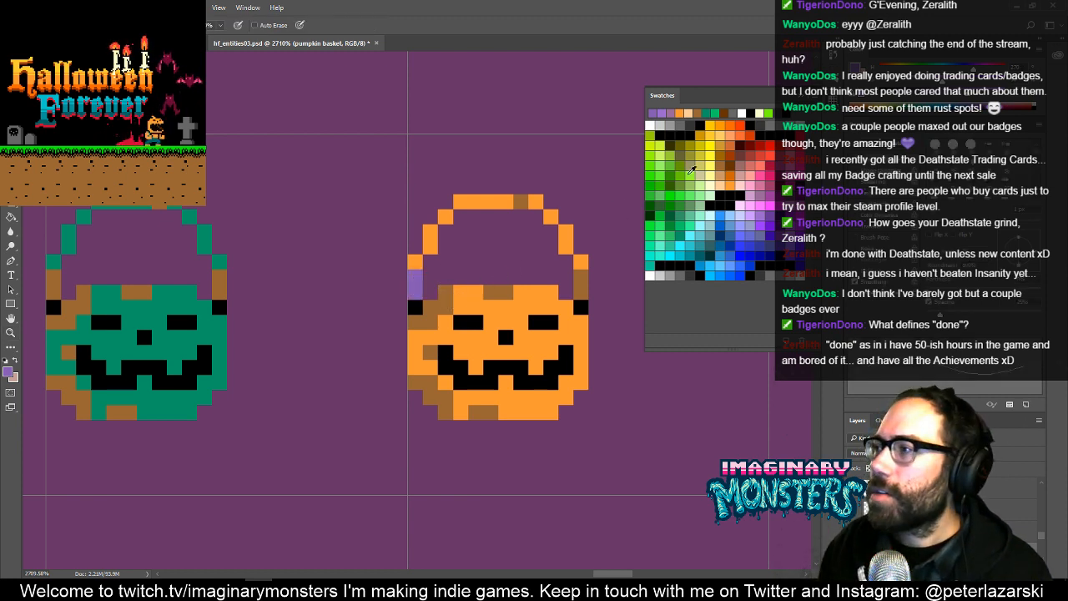
left_click_drag(525, 354, 487, 365)
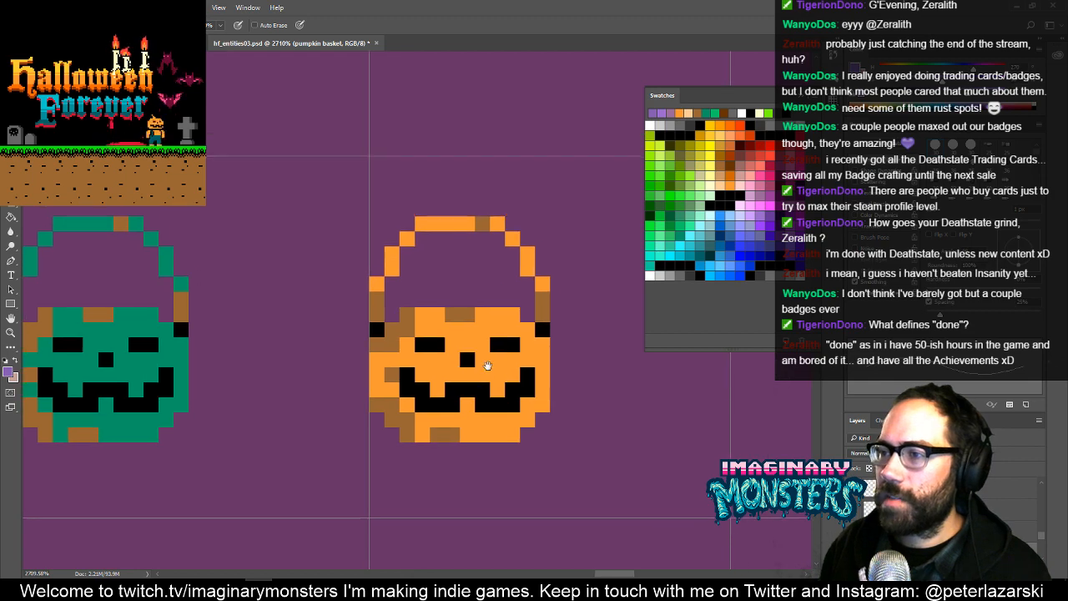
left_click_drag(490, 327, 485, 325)
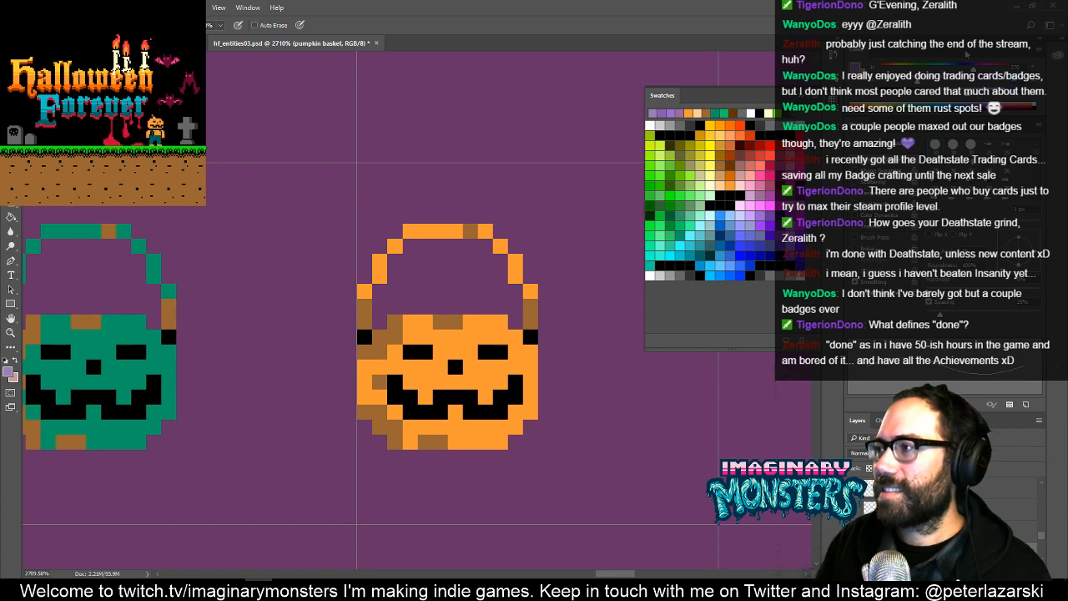
- Repaint the rightmost bucket's brown rust spots on the handle, rim, left side and base in a muted grayish purple
left_click(363, 313)
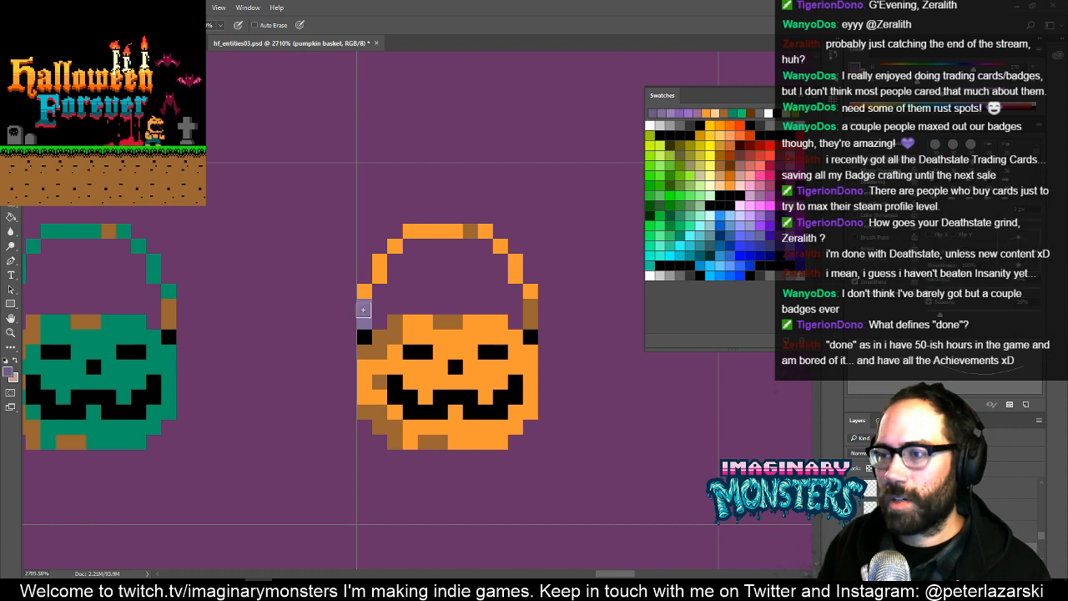
mouse_move(365, 312)
left_mouse_down()
mouse_move(374, 358)
mouse_move(366, 350)
mouse_move(394, 328)
mouse_move(451, 322)
left_mouse_up()
left_click(470, 230)
left_click_drag(533, 309, 531, 322)
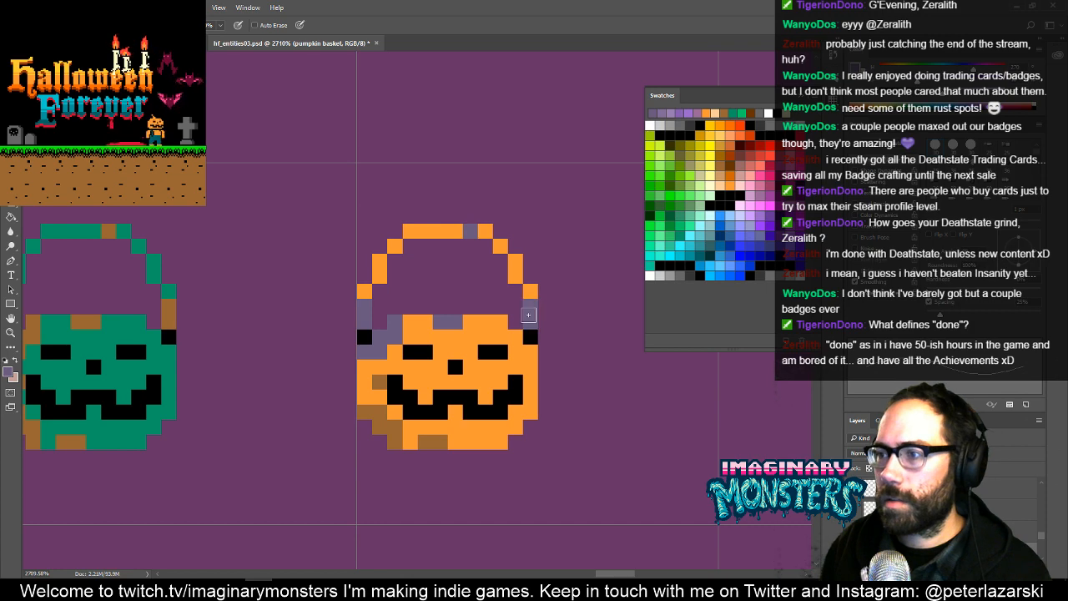
mouse_move(367, 411)
left_mouse_down()
mouse_move(377, 424)
mouse_move(394, 406)
left_mouse_up()
left_click(378, 381)
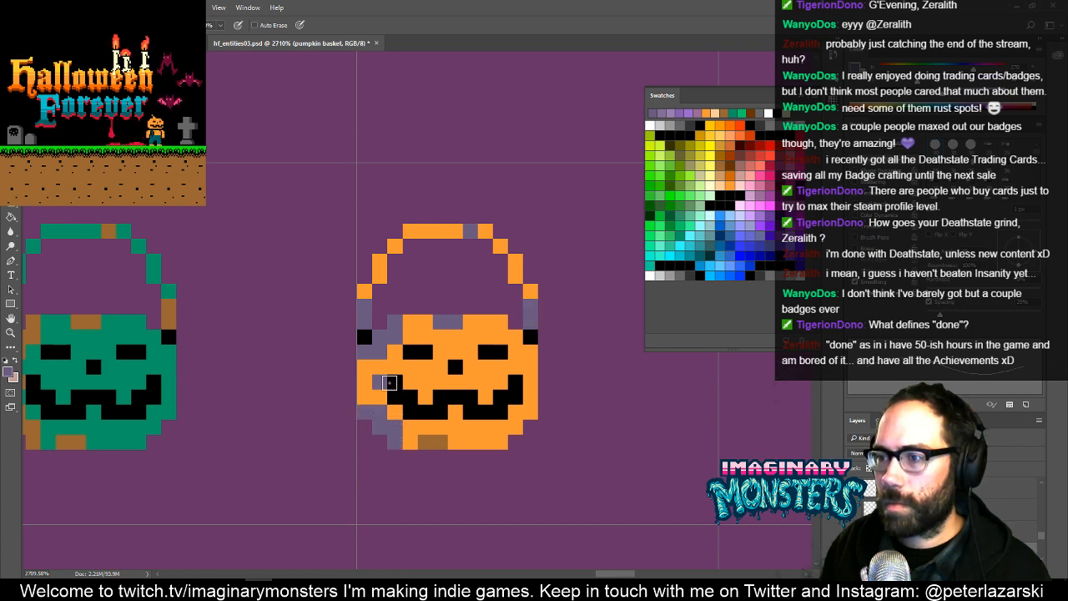
left_click_drag(424, 441, 440, 441)
- Paint a vertical light peach highlight stripe down the right half of the rightmost orange bucket's body, leaving the face black
mouse_move(531, 402)
left_mouse_down()
mouse_move(475, 424)
mouse_move(478, 413)
left_mouse_up()
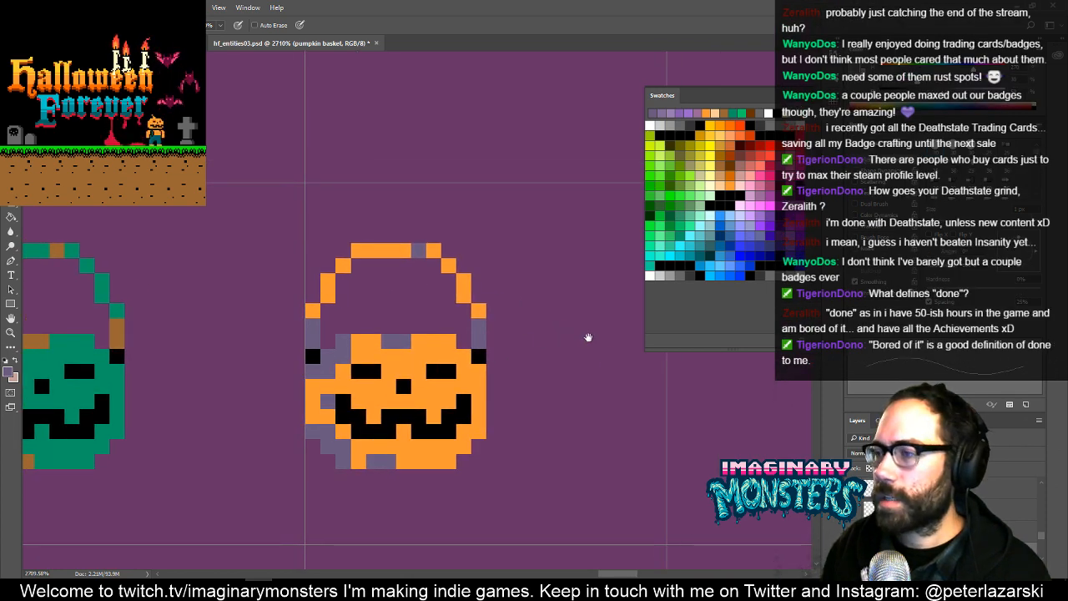
left_click_drag(604, 357, 541, 369)
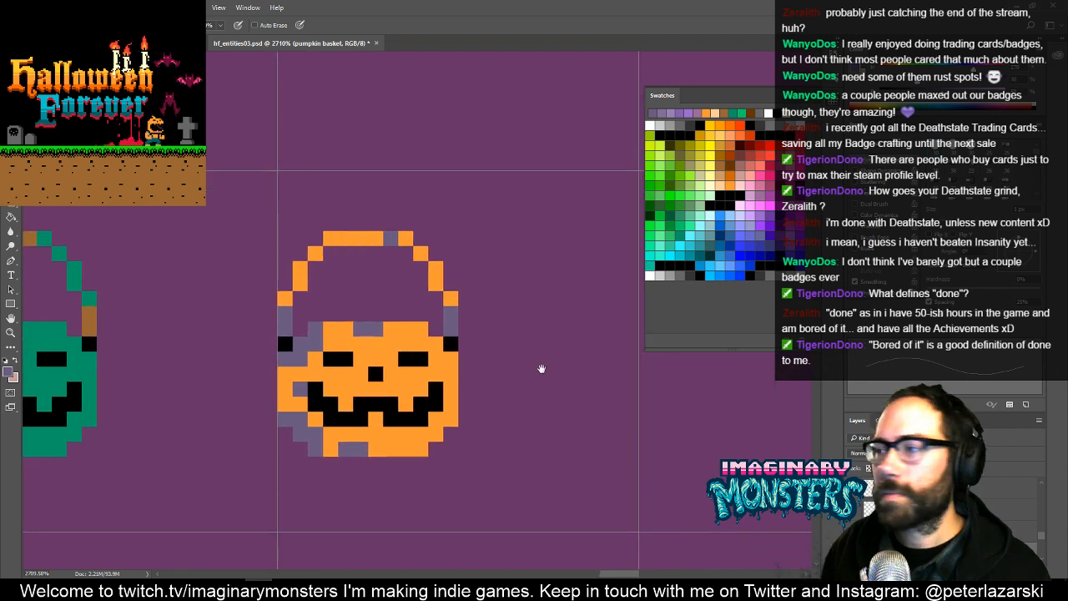
left_click(718, 186)
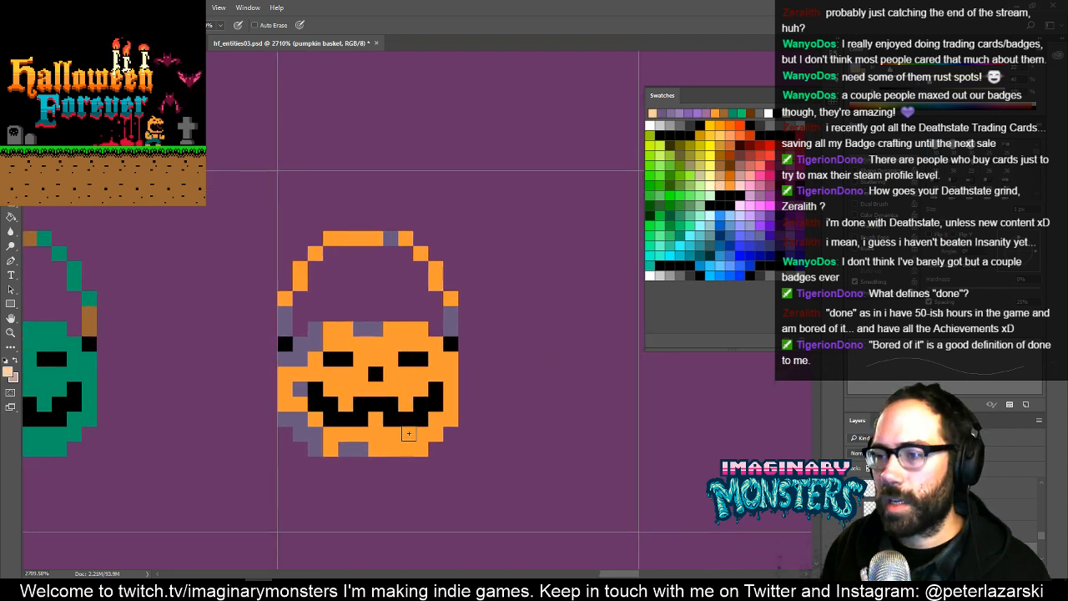
mouse_move(410, 435)
left_mouse_down()
mouse_move(420, 435)
mouse_move(410, 385)
mouse_move(420, 343)
left_mouse_up()
left_click(403, 332)
mouse_move(434, 445)
left_mouse_down()
mouse_move(462, 415)
mouse_move(481, 361)
mouse_move(462, 382)
mouse_move(410, 400)
mouse_move(481, 371)
left_mouse_up()
left_click(430, 358)
left_click(442, 396)
left_click(443, 398)
left_click(466, 340, "alt")
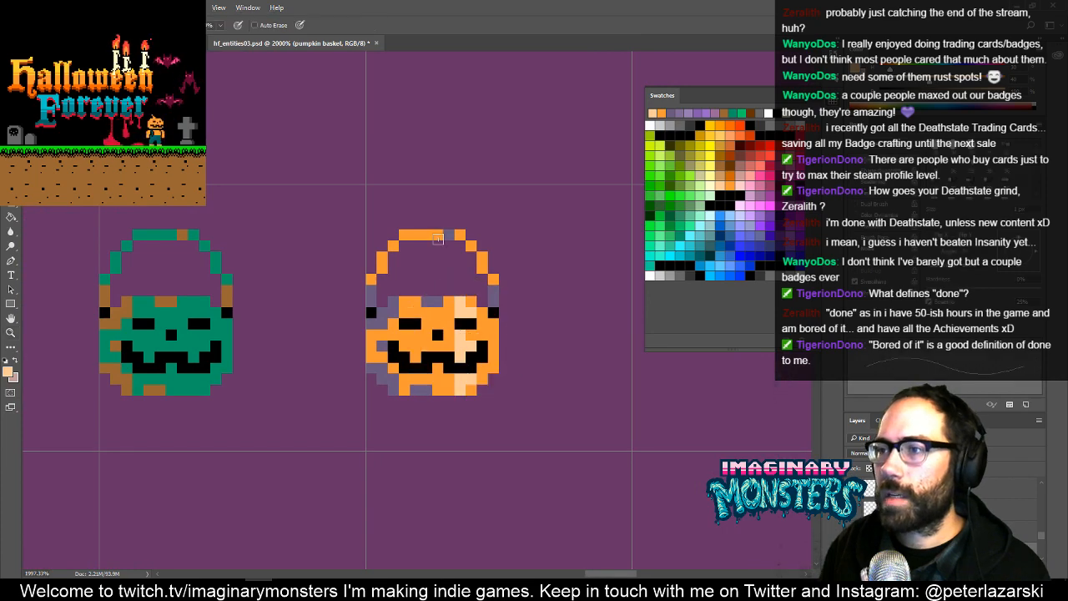
- Add light peach highlight pixels along the upper right curve of the rightmost bucket's handle, then sample the body orange
mouse_move(499, 285)
left_mouse_down()
mouse_move(507, 315)
mouse_move(520, 315)
left_mouse_up()
key("ctrl+z")
left_click(473, 267)
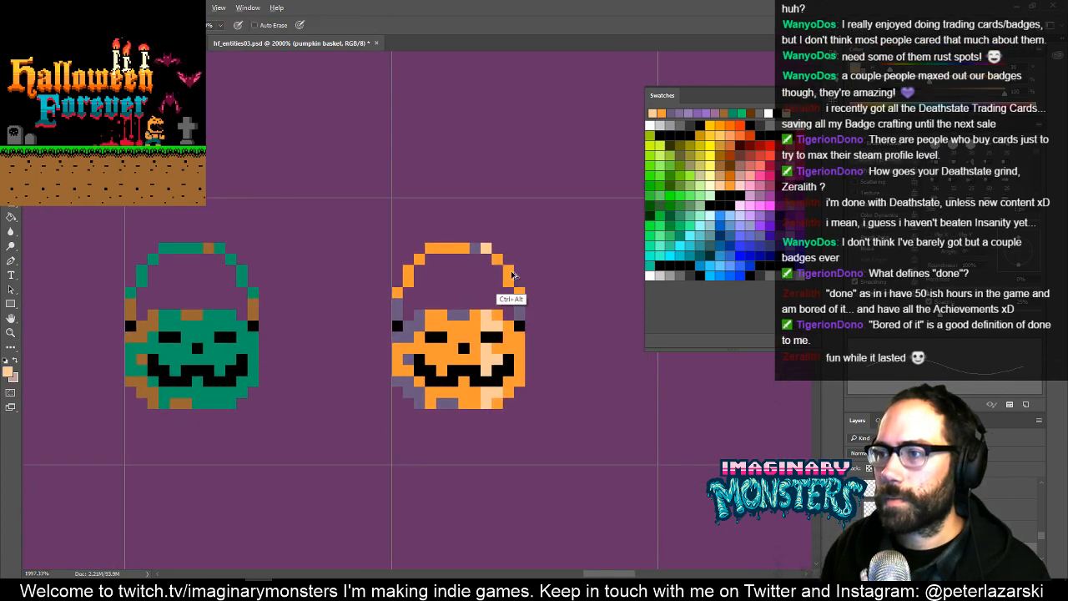
key("ctrl+z")
left_click_drag(498, 260, 508, 281)
left_click_drag(557, 317, 574, 326)
left_click(475, 368, "alt")
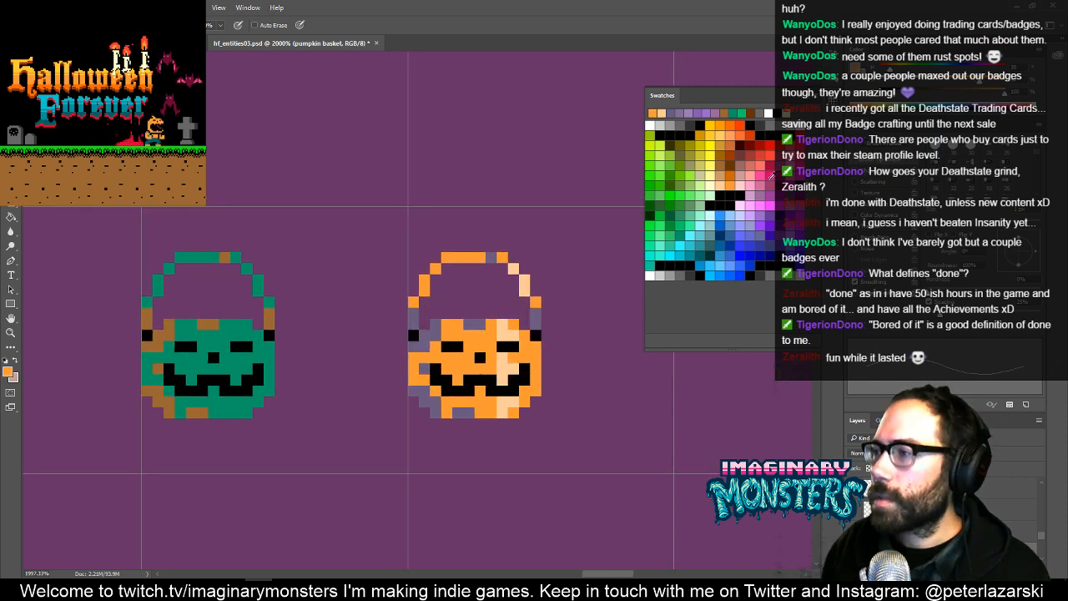
- Paint dark brown #663300 over part of the purple spots at the rightmost bucket's handle ends, upper left rim, left side and base
double_click(733, 161)
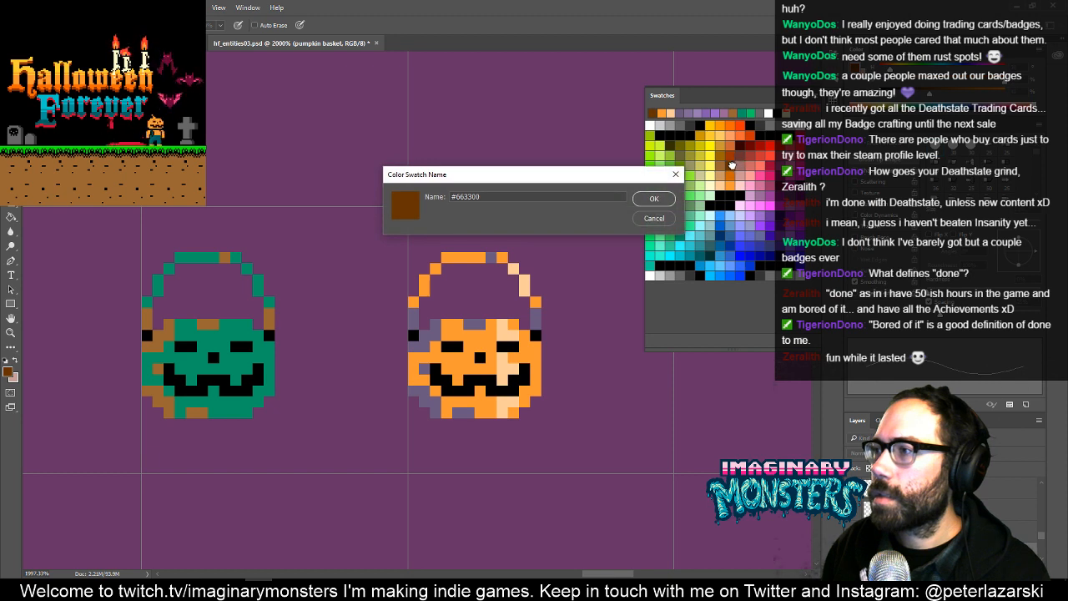
key("Escape")
left_click_drag(410, 319, 414, 309)
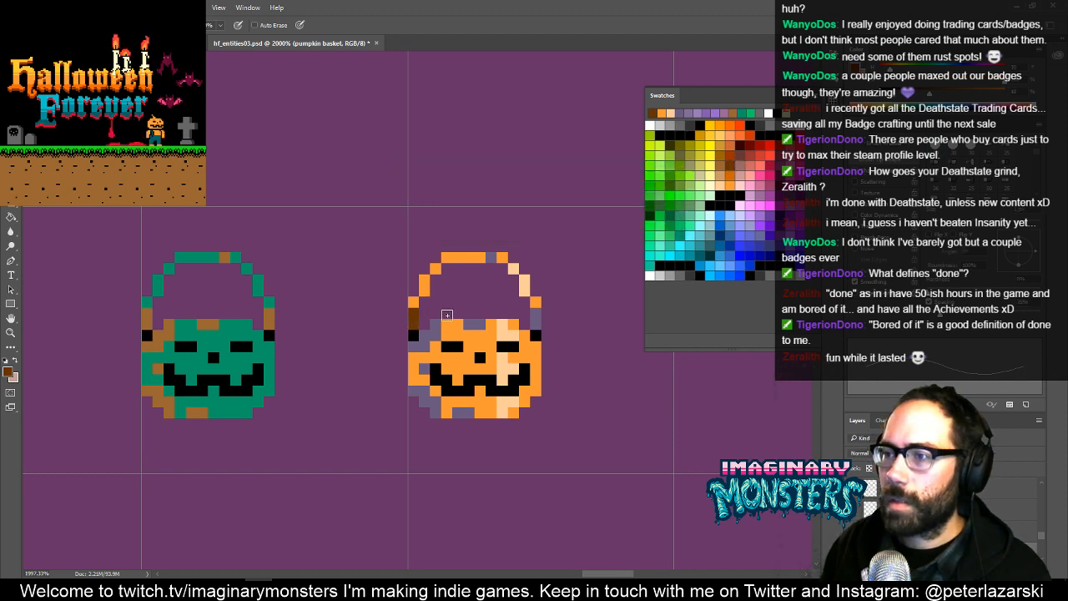
key("ctrl+z")
left_click(414, 324)
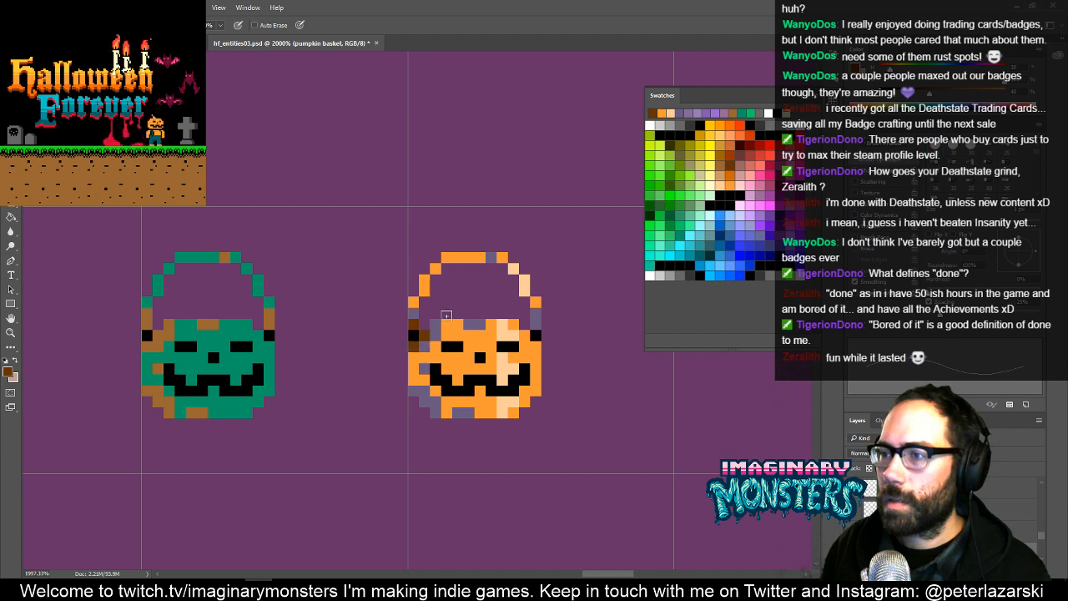
left_click(435, 328)
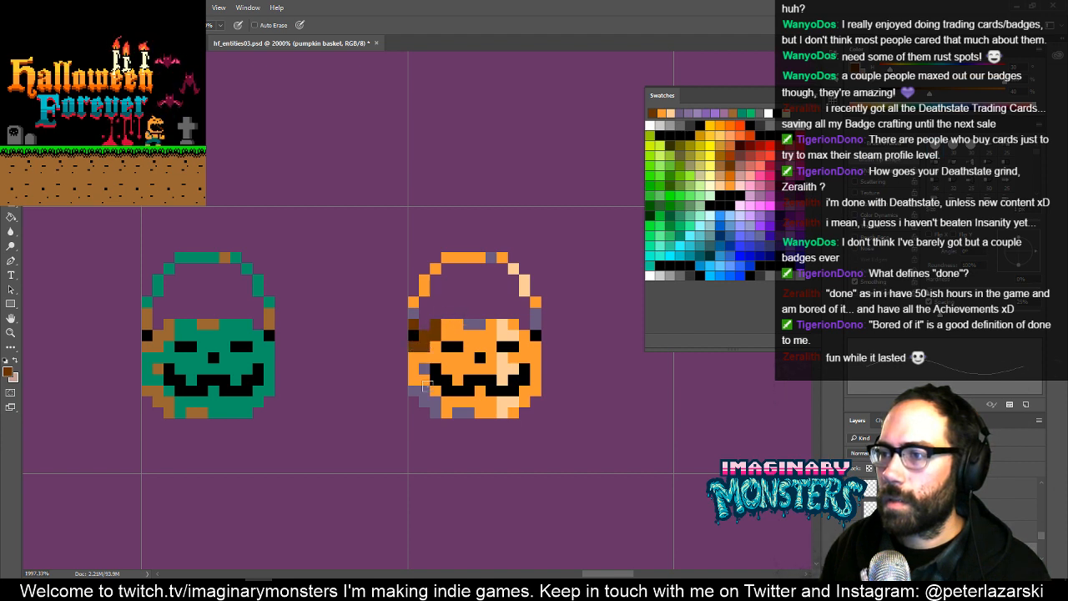
left_click(414, 392)
left_click(424, 401)
left_click(436, 412)
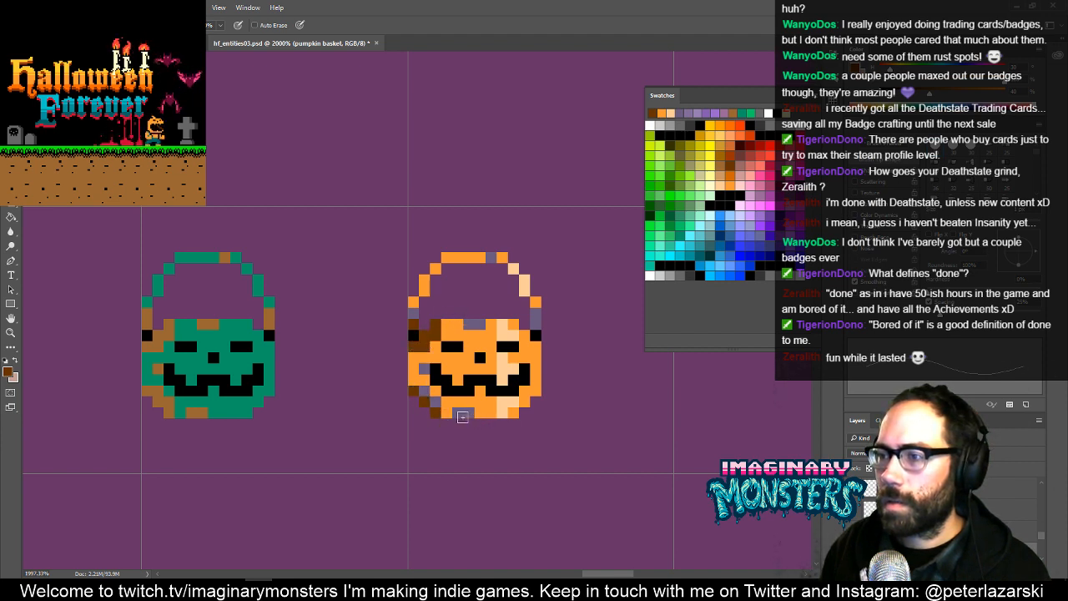
left_click(458, 415)
left_click_drag(493, 411, 469, 429)
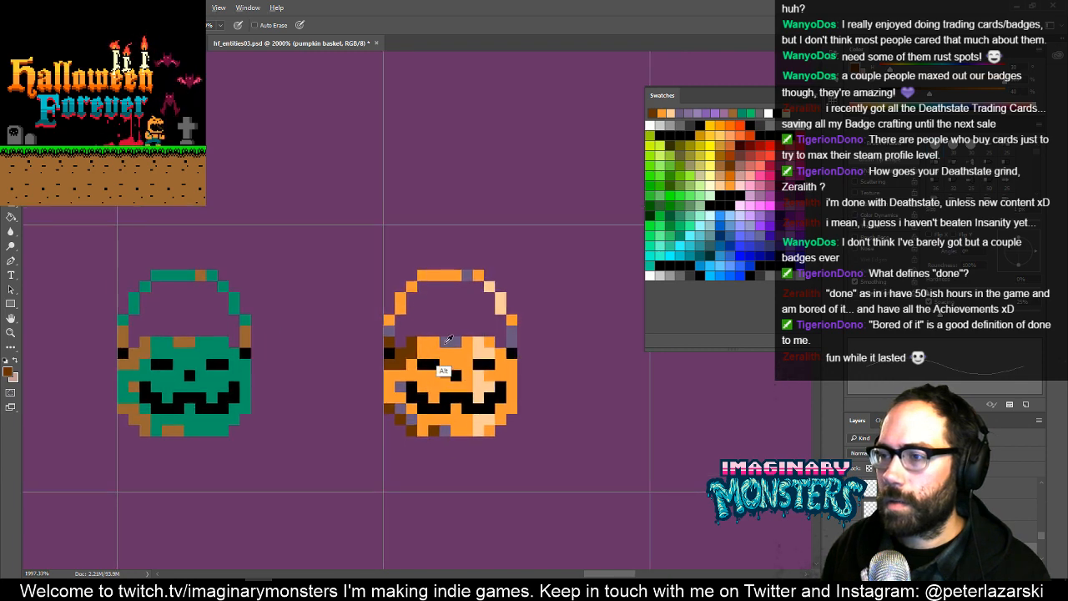
left_click(448, 339, "alt")
left_click_drag(448, 409, 424, 420)
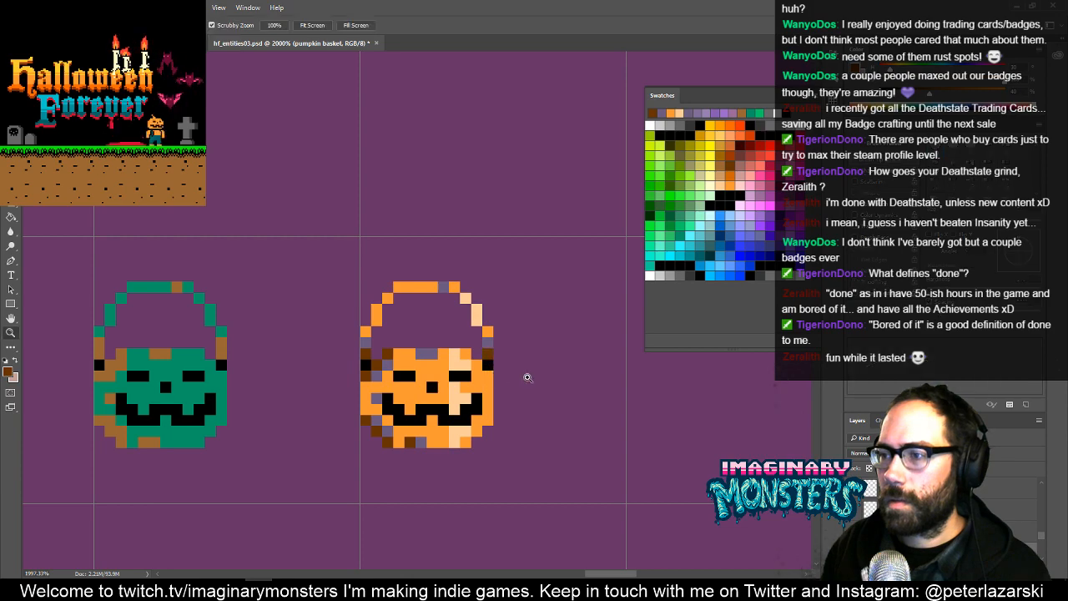
- Switch the backdrop behind the buckets from purple to black using layer visibility
left_click_drag(527, 376, 645, 358)
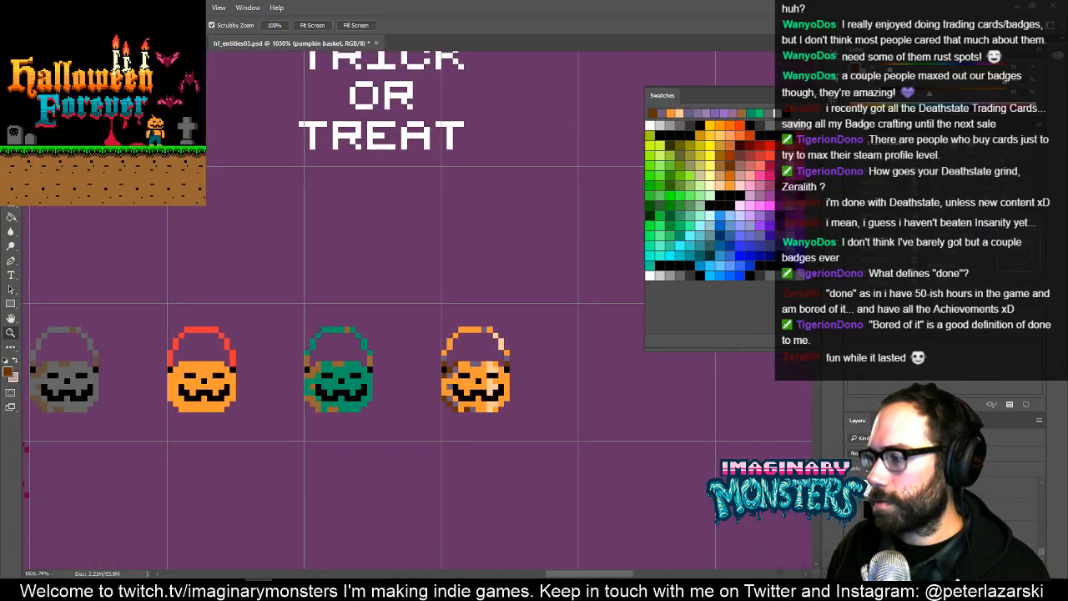
left_click(853, 521)
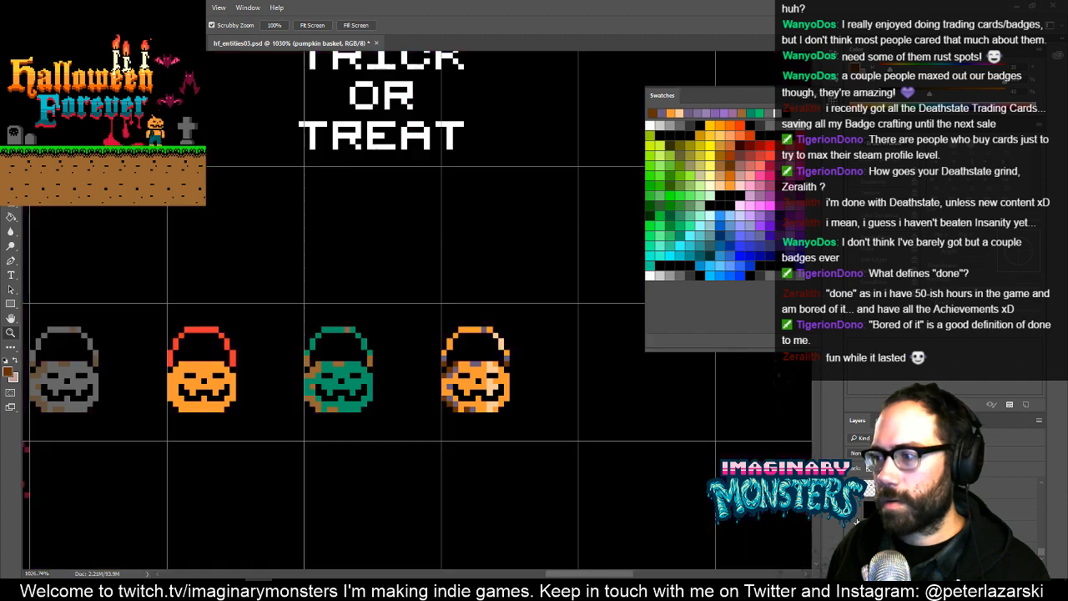
left_click_drag(510, 407, 480, 419)
left_click_drag(446, 378, 490, 349)
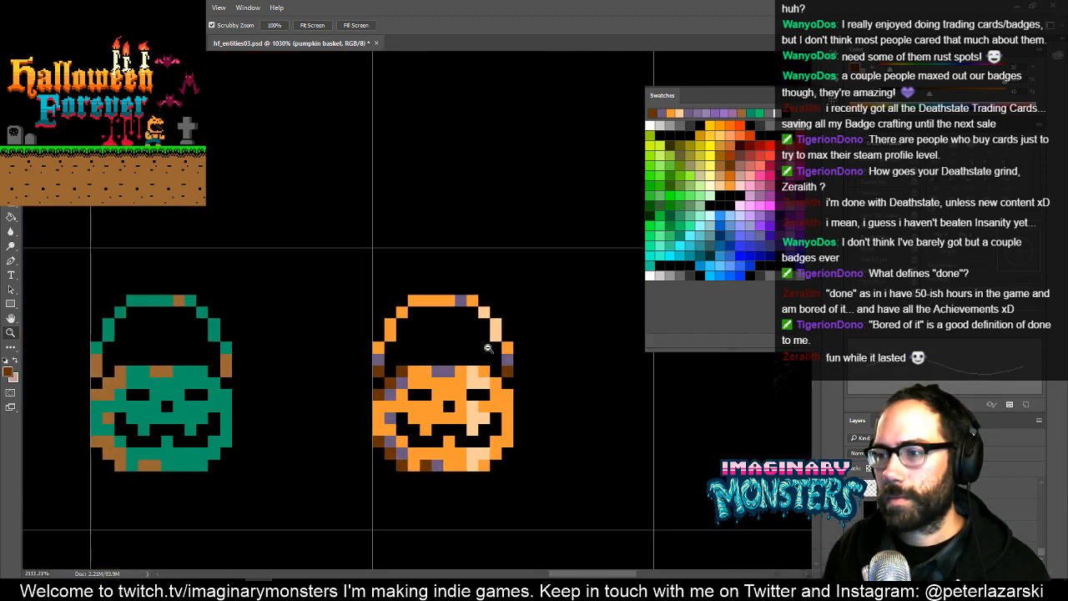
mouse_move(510, 401)
left_mouse_down()
mouse_move(452, 345)
mouse_move(605, 353)
mouse_move(685, 371)
mouse_move(458, 370)
mouse_move(475, 347)
left_mouse_up()
- Paint orange over the purple pixels along the rightmost bucket's rim and upper left side, and resample the dark brown
key("b")
left_click(478, 364, "alt")
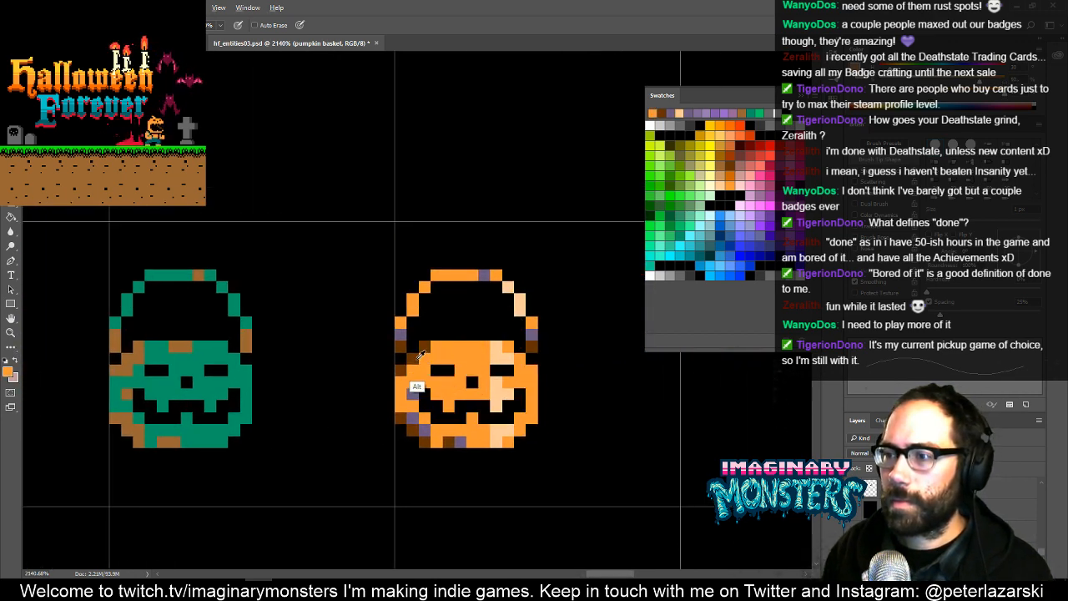
mouse_move(457, 385)
left_mouse_down()
mouse_move(421, 387)
mouse_move(437, 384)
left_mouse_up()
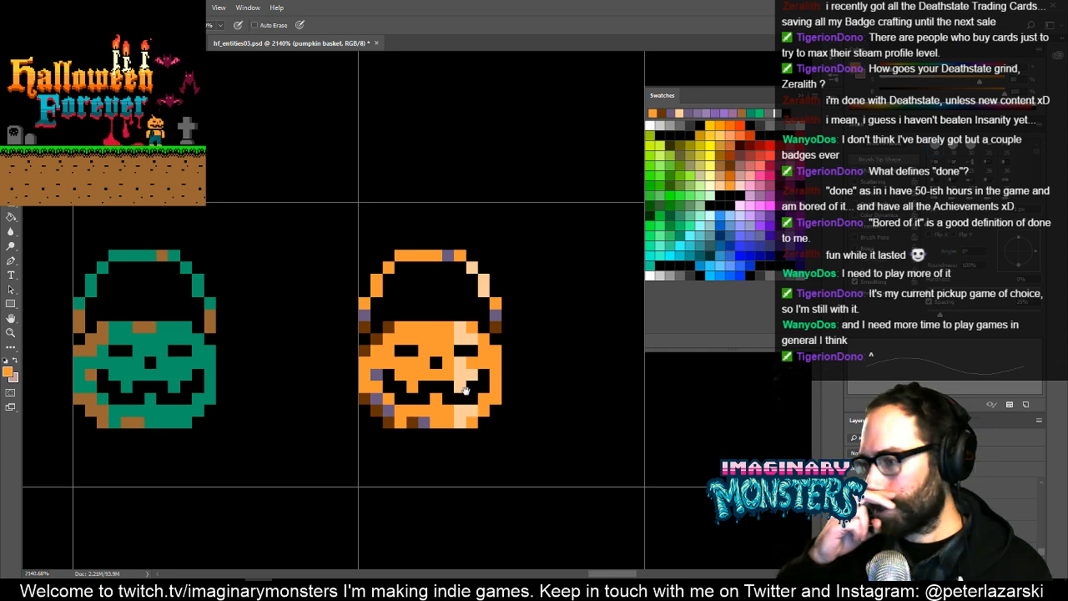
left_click_drag(451, 351, 503, 377)
left_click(415, 340, "alt")
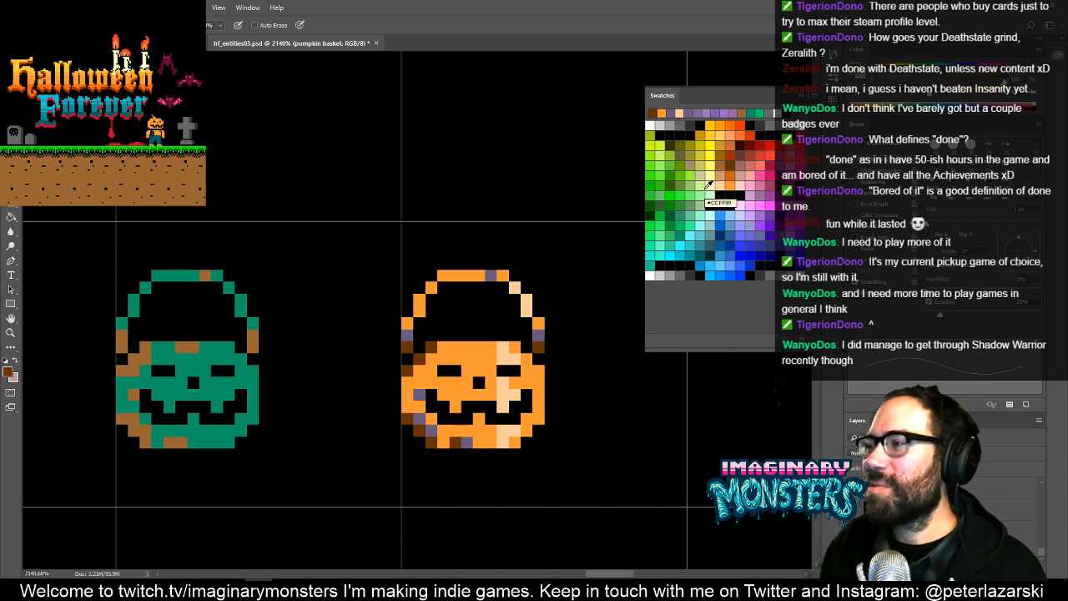
- Paint dark orange over the remaining purple pixels on the rightmost bucket's handle, left side and base
left_click(730, 177)
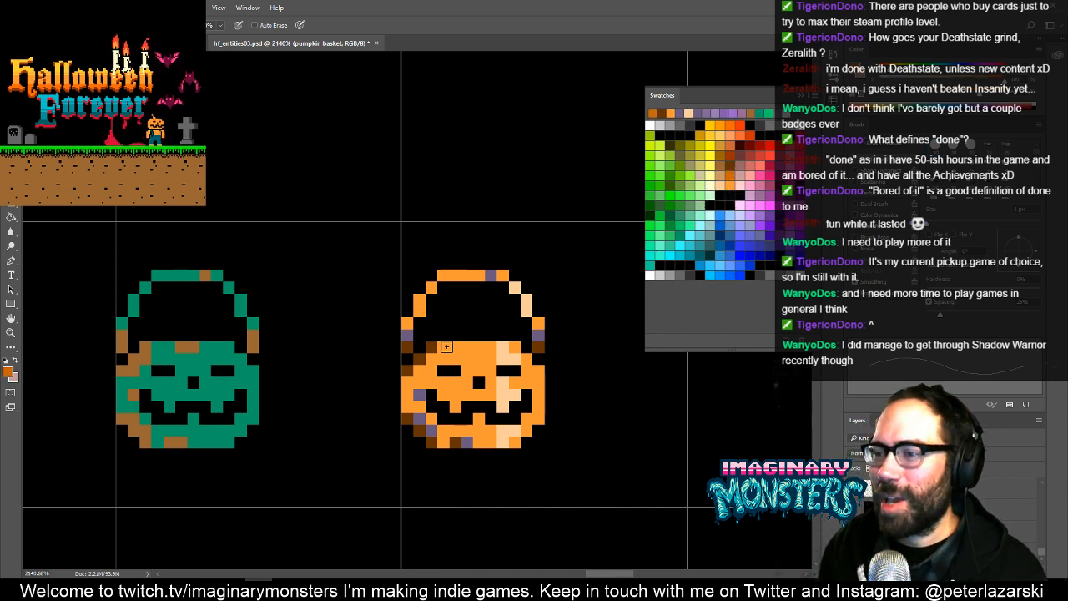
left_click(406, 332)
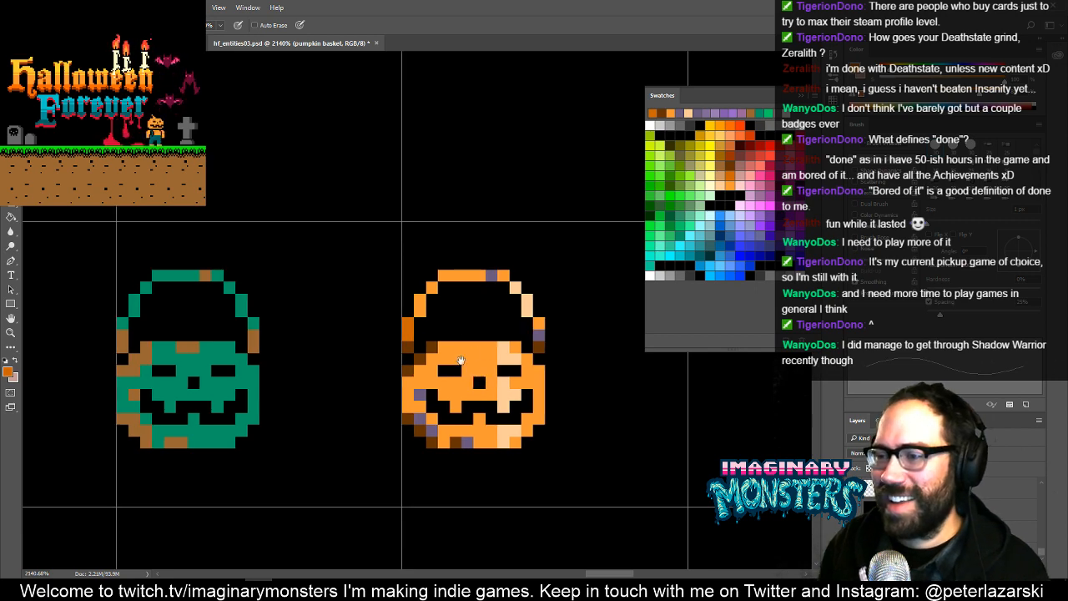
left_click(418, 371)
left_click(432, 360)
left_click_drag(423, 406, 430, 415)
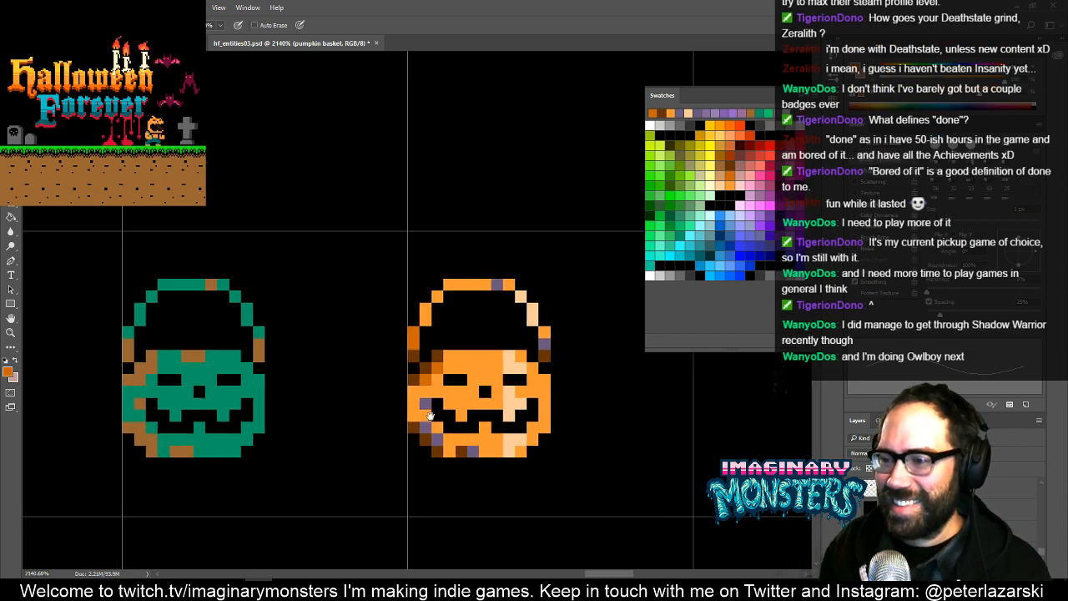
left_click(427, 404)
left_click(428, 428)
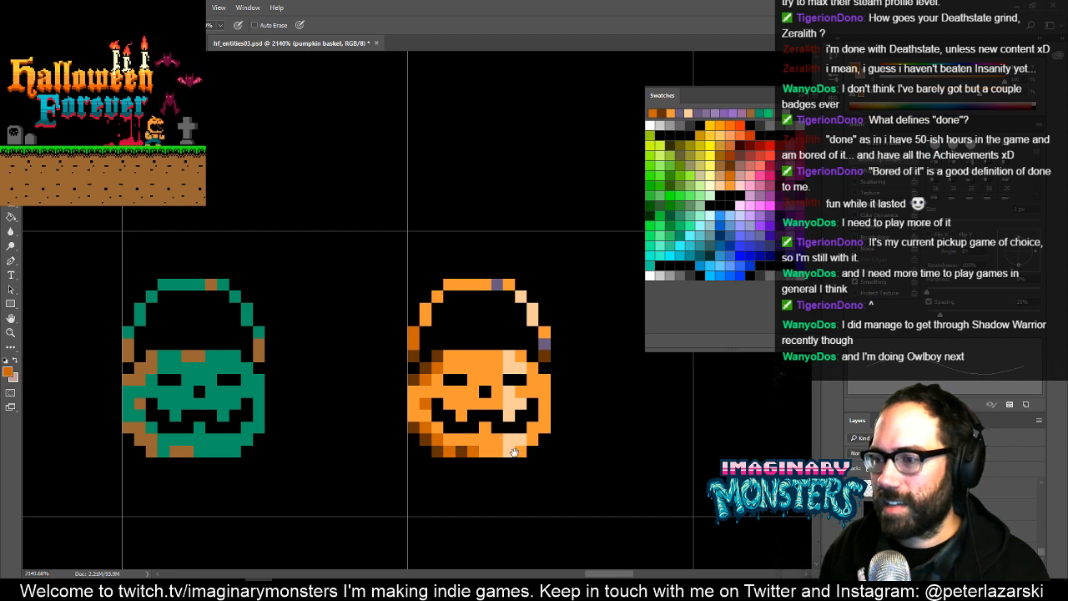
left_click_drag(472, 451, 456, 469)
left_click_drag(459, 432, 477, 436)
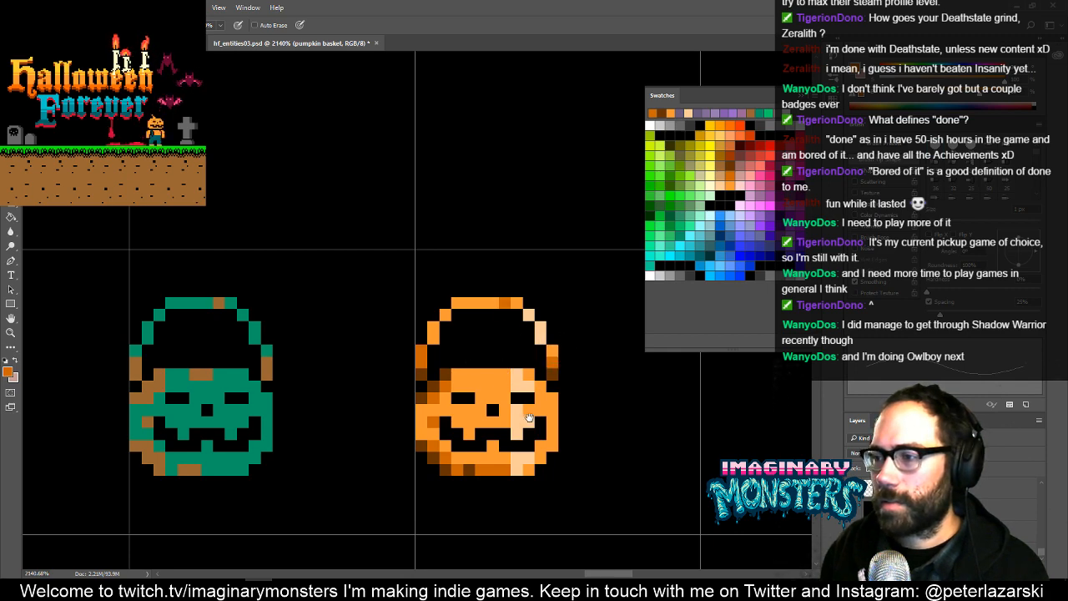
- Extend the dark orange shading along the rightmost bucket's left side, base and right edge, then sample the body orange
mouse_move(529, 417)
left_mouse_down()
mouse_move(577, 390)
mouse_move(498, 423)
mouse_move(557, 396)
mouse_move(438, 401)
left_mouse_up()
left_click(446, 392, "alt")
left_click(447, 384, "alt")
left_click(447, 391)
left_click_drag(535, 409, 504, 419)
left_click(473, 443, "alt")
left_click(494, 444)
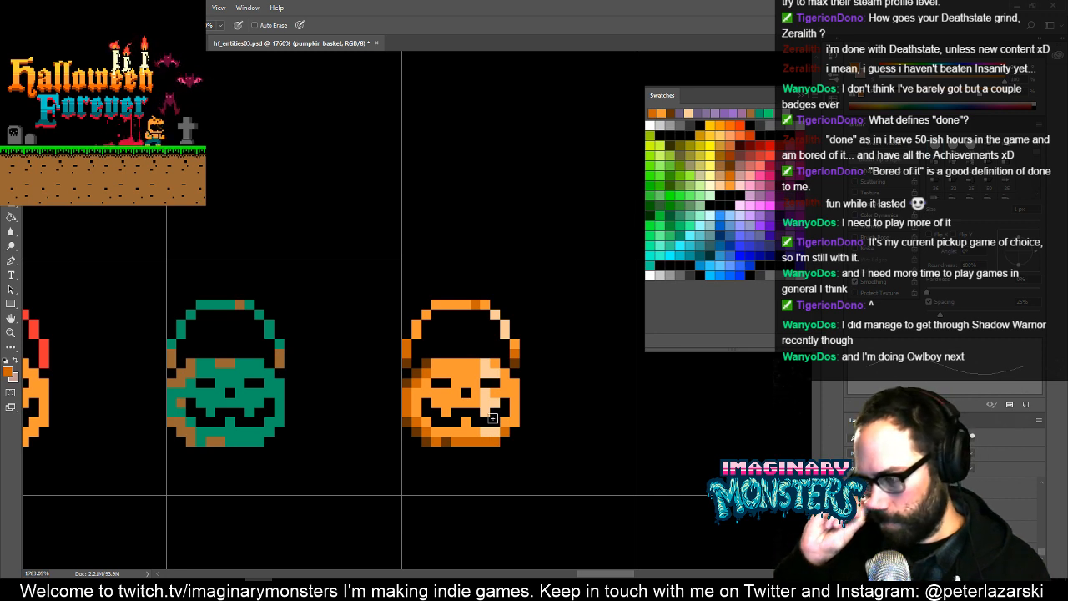
mouse_move(514, 421)
left_mouse_down()
mouse_move(514, 383)
mouse_move(462, 376)
mouse_move(477, 391)
left_mouse_up()
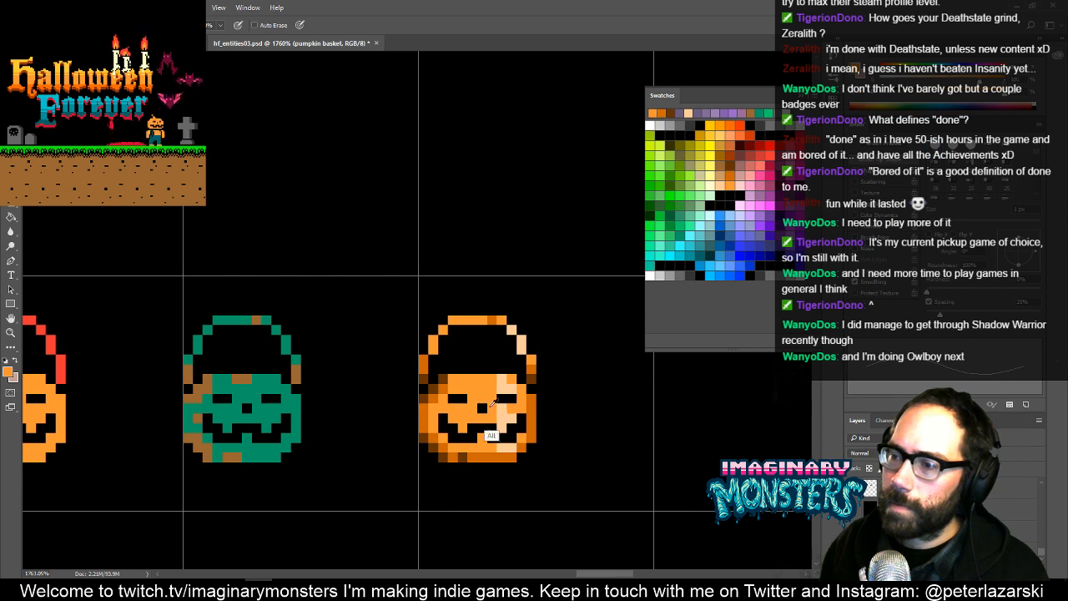
- Try light peach highlights around the rightmost bucket's left eye, then repaint those pixels in the body orange
left_click(506, 446, "alt")
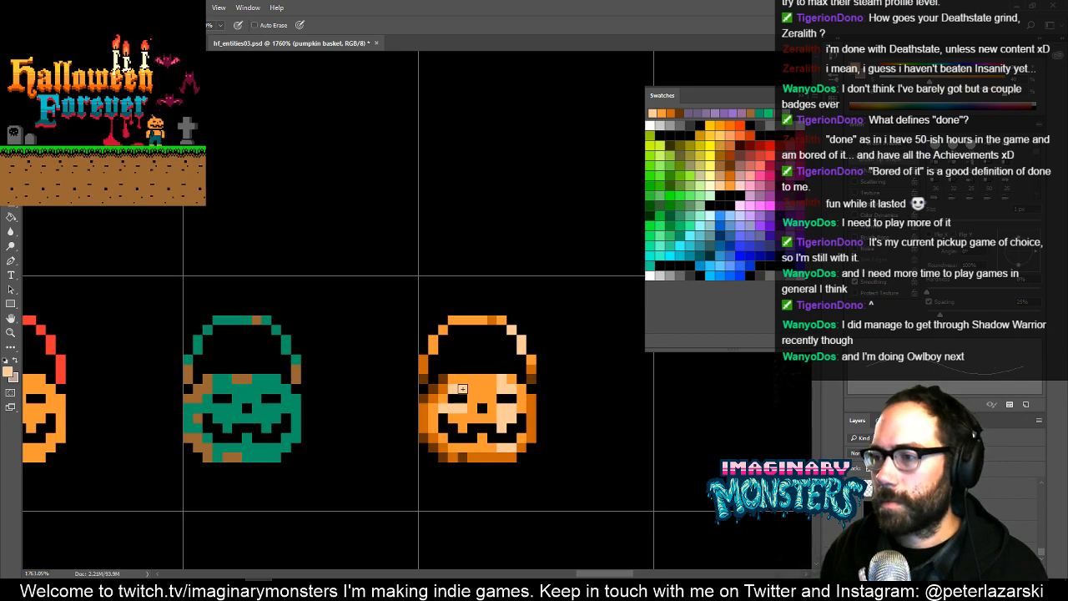
key("alt+space")
left_click_drag(545, 367, 543, 389)
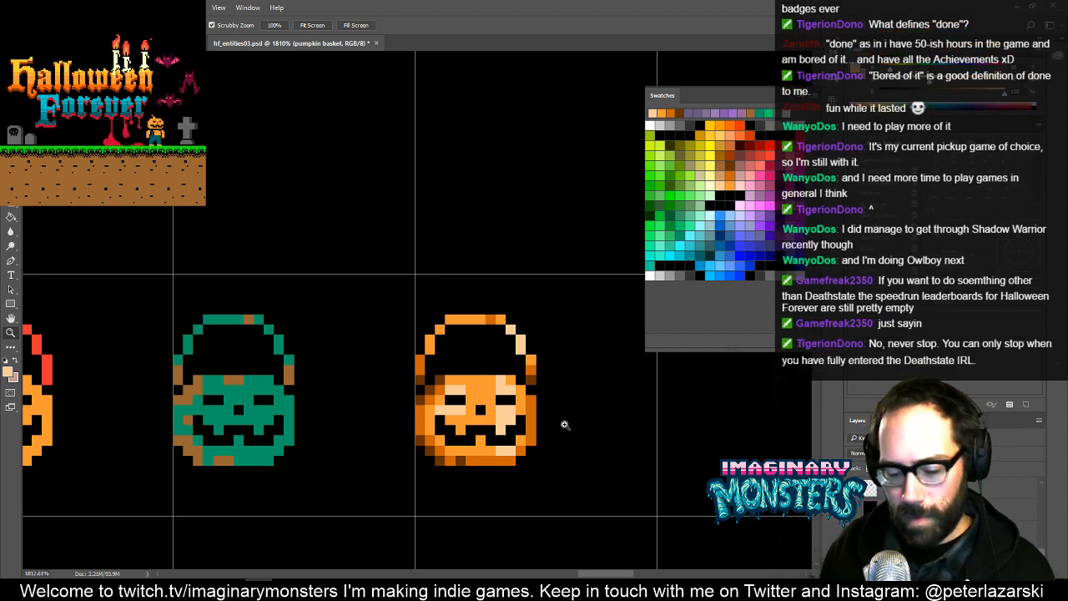
key("b")
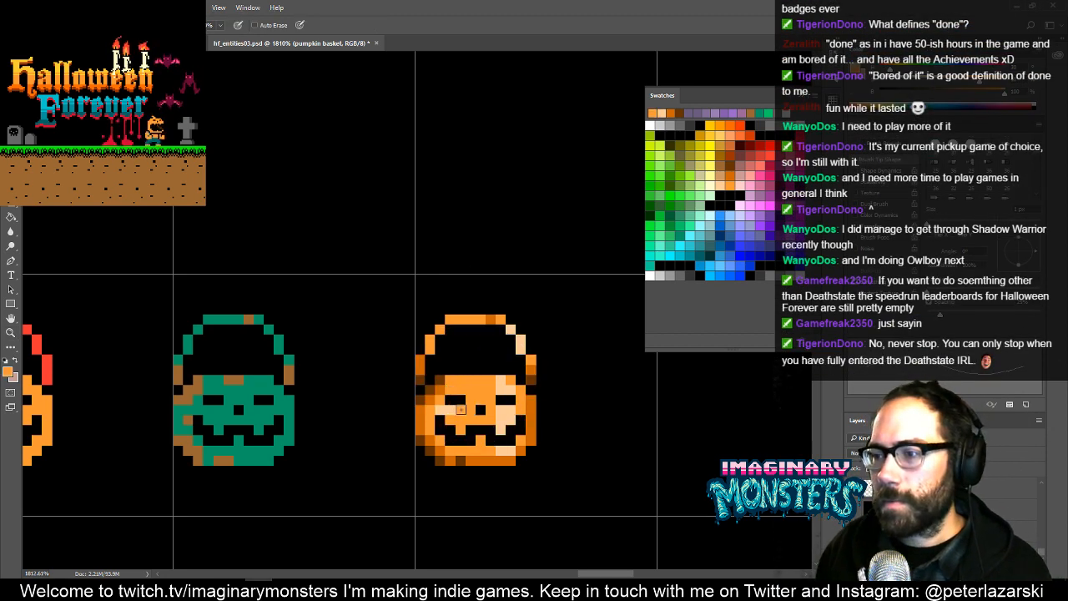
left_click_drag(461, 410, 440, 410)
key("z")
left_click(473, 438, "alt")
left_click_drag(499, 378, 474, 320)
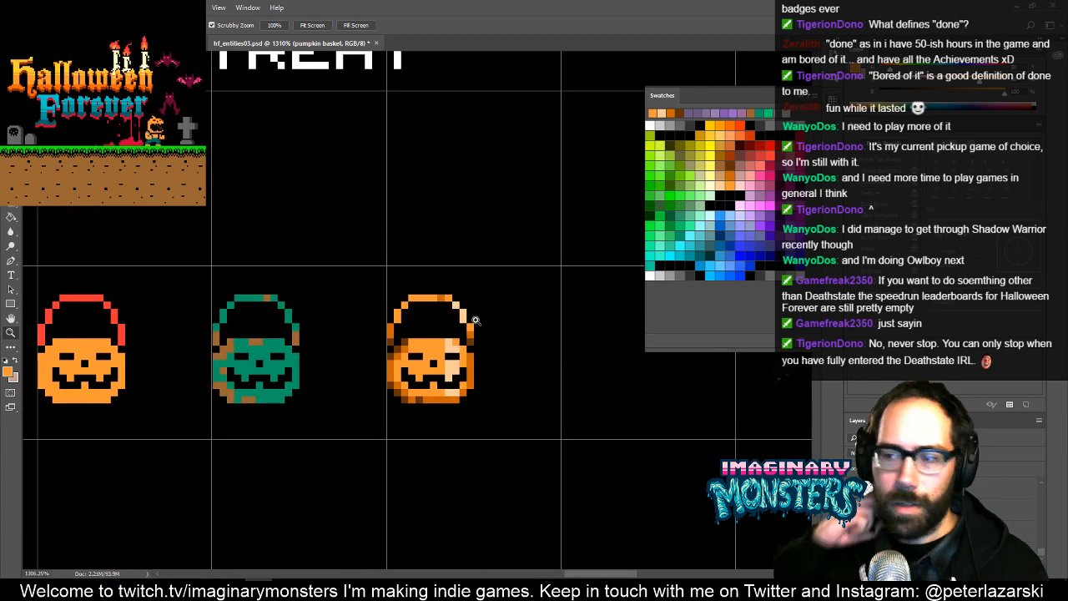
- Sample the dark brown and extend its shading along the lower left of the rightmost bucket's base
mouse_move(424, 395)
left_mouse_down()
mouse_move(472, 353)
mouse_move(434, 441)
mouse_move(443, 452)
left_mouse_up()
key("b")
key("z")
key("b")
left_click(450, 373, "alt")
left_click(454, 377)
left_click_drag(494, 424, 502, 427)
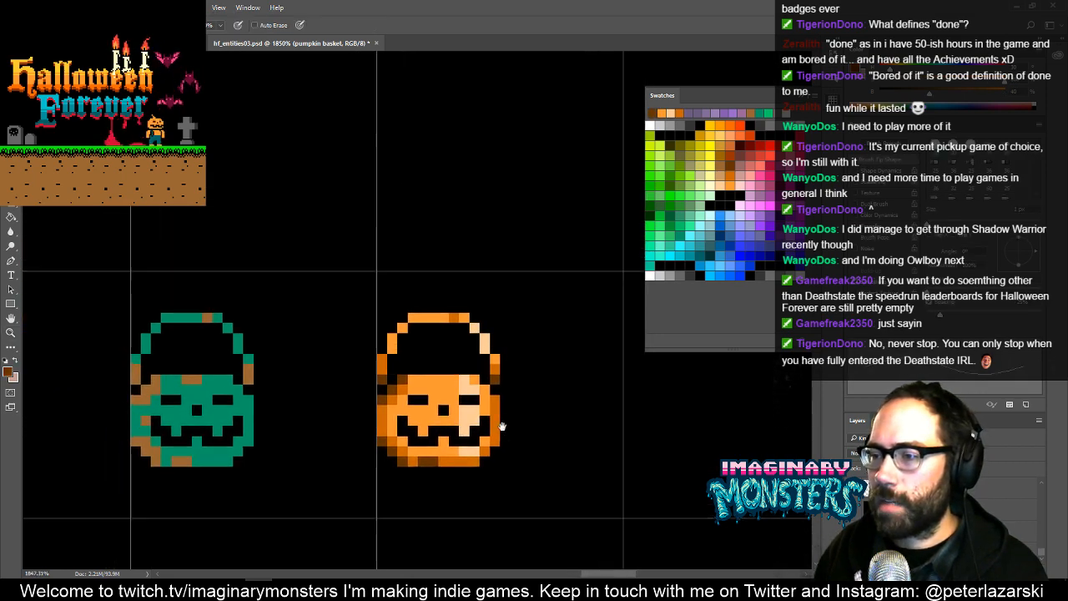
- Try widening the rightmost bucket's light peach highlight toward the nose by one pixel column
key("z")
mouse_move(506, 367)
left_mouse_down()
mouse_move(441, 421)
mouse_move(463, 434)
mouse_move(491, 393)
left_mouse_up()
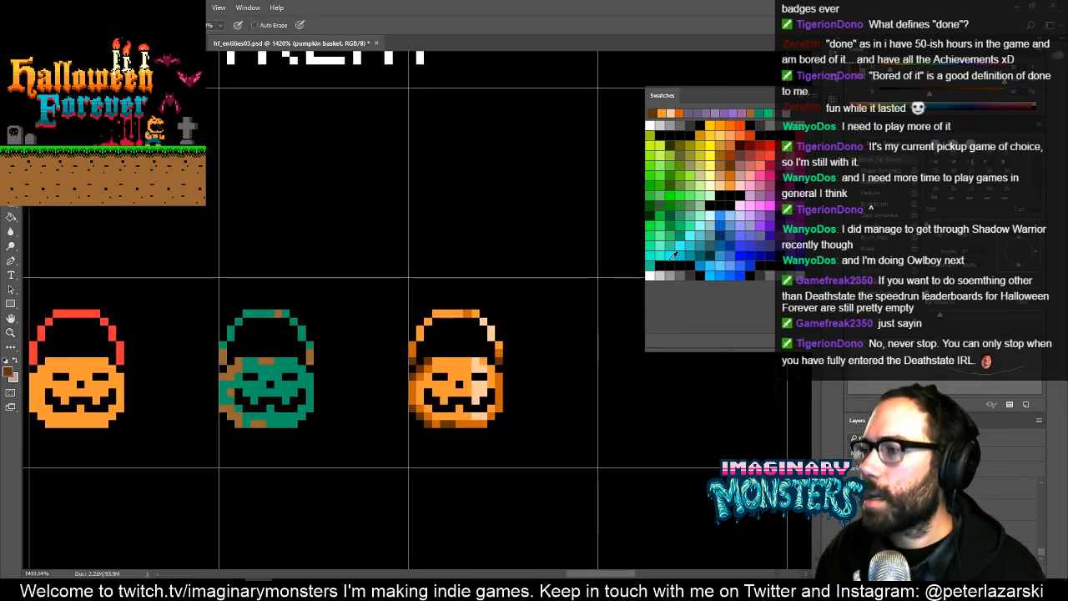
left_click(480, 380, "alt")
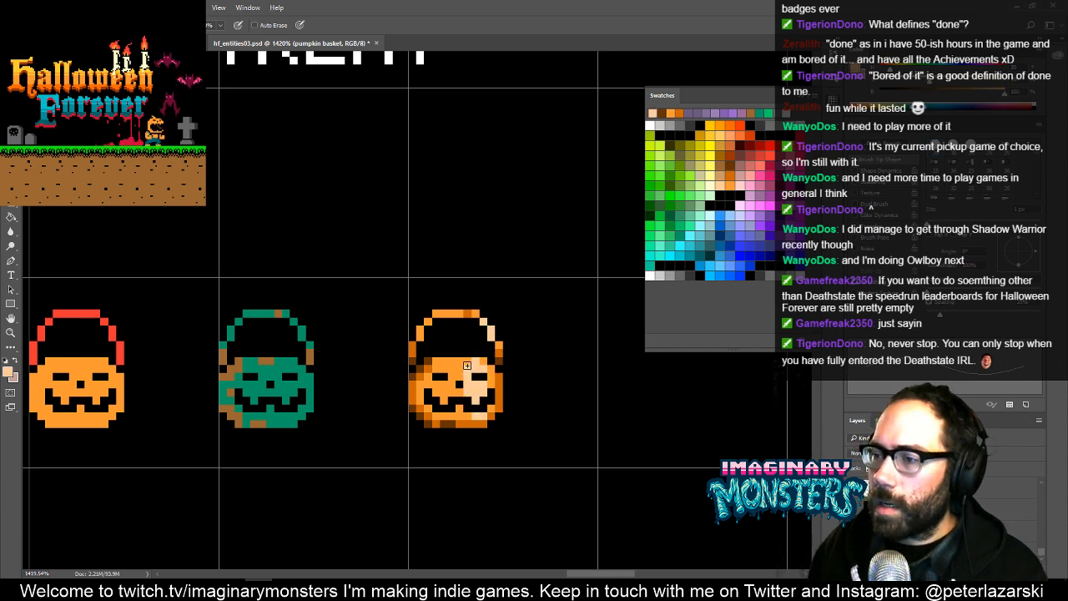
left_click_drag(467, 362, 473, 415)
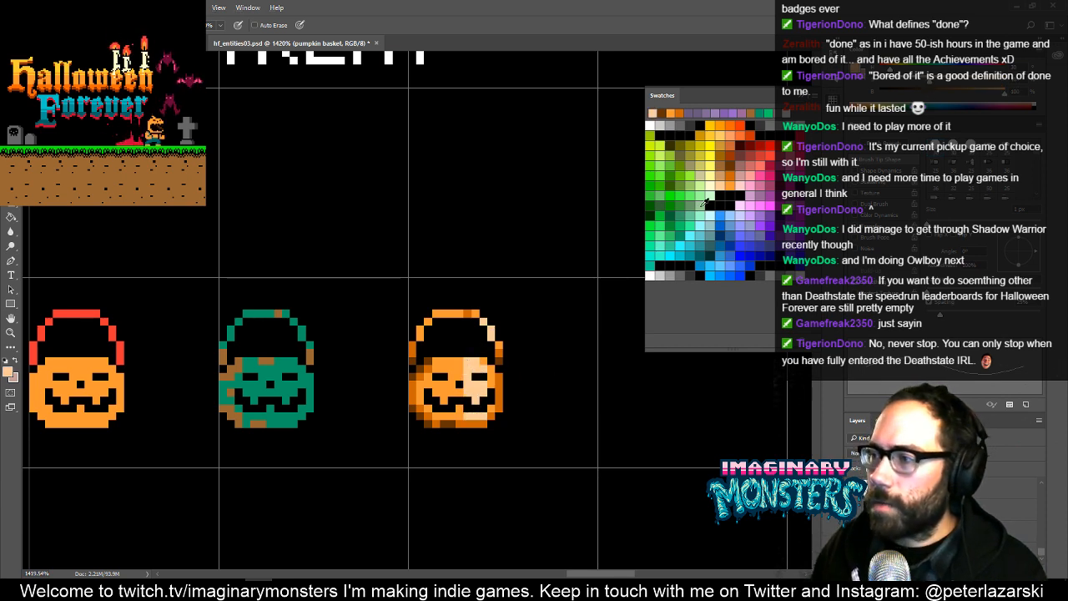
- Try white highlight pixels beside the rightmost bucket's right eye, then undo the last highlight strokes
left_click(650, 125)
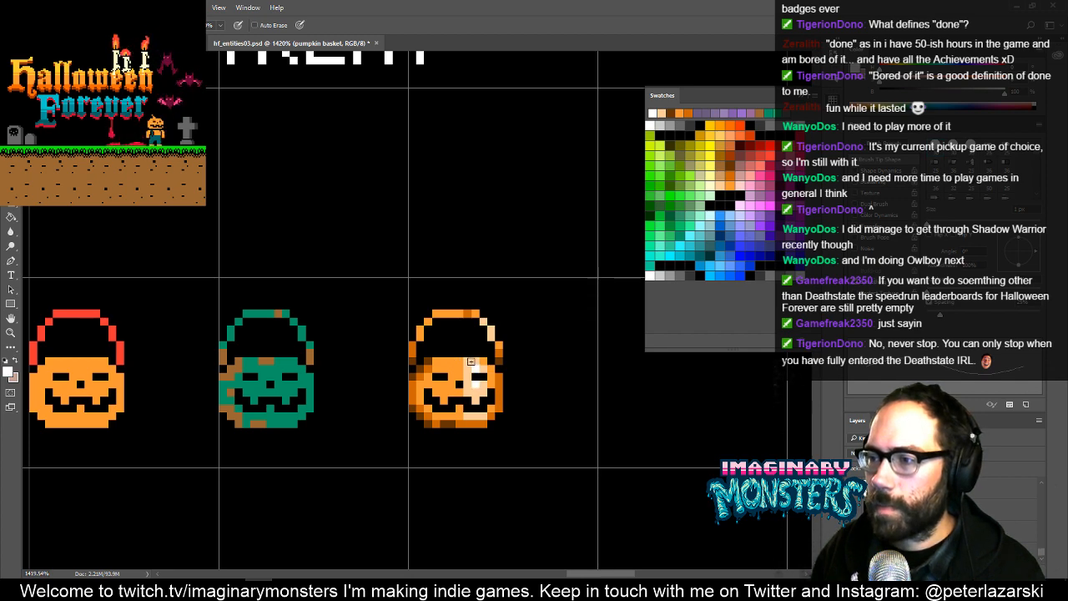
left_click_drag(496, 410, 481, 416)
key("ctrl+alt+z")
key("ctrl+alt+z")
key("ctrl+alt+z")
key("ctrl+alt+z")
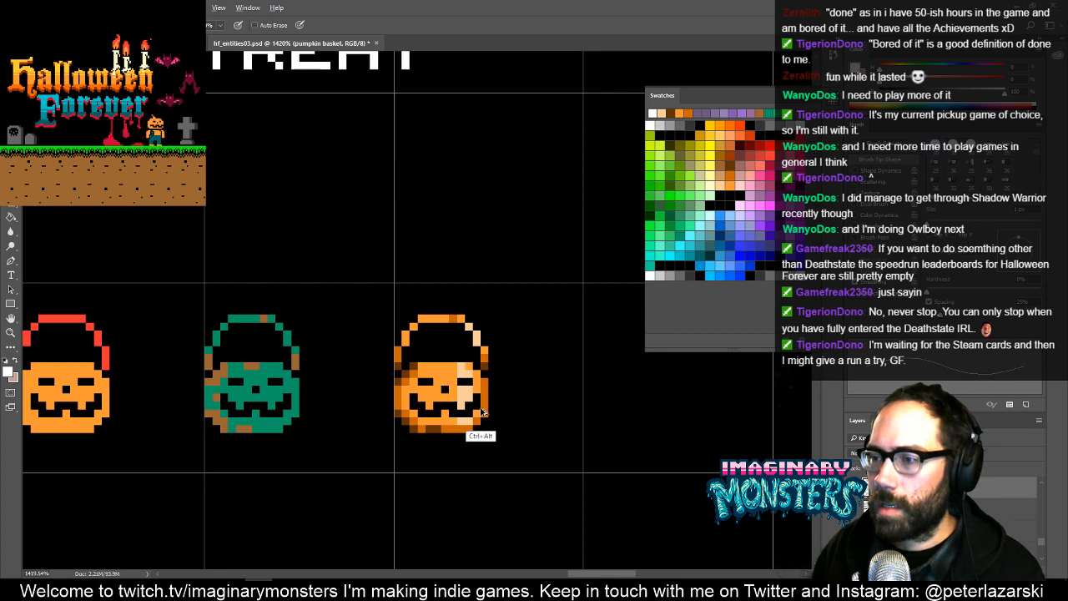
- Compare the four bucket variants side by side at 600% zoom
mouse_move(468, 387)
left_mouse_down()
mouse_move(480, 404)
mouse_move(457, 392)
left_mouse_up()
left_click(487, 396, "alt")
left_click(489, 398, "alt")
left_click(490, 398, "alt")
left_click(490, 398, "alt")
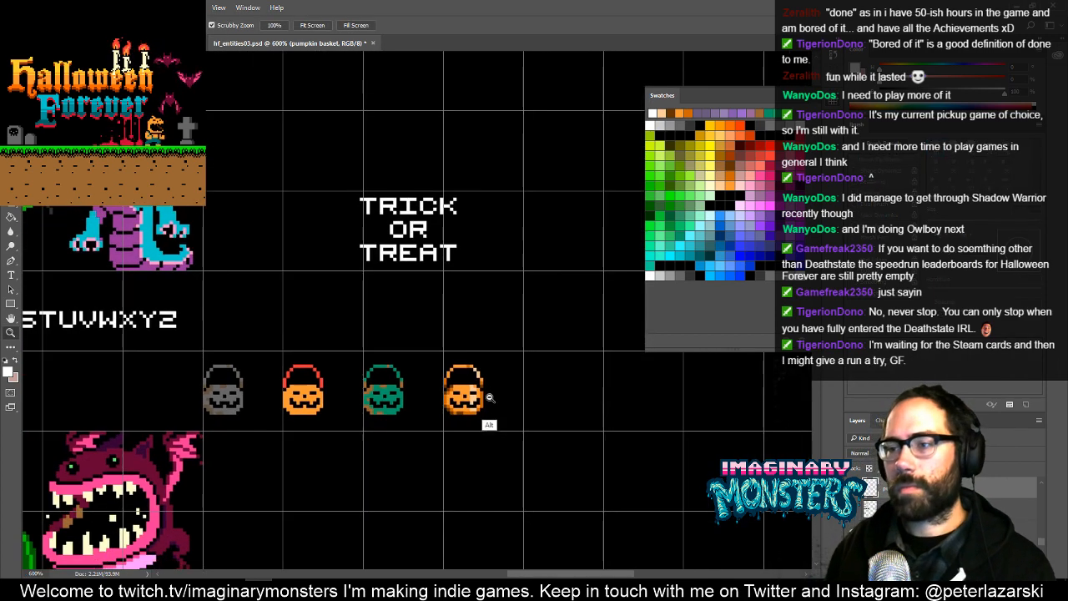
left_click_drag(524, 381, 453, 409)
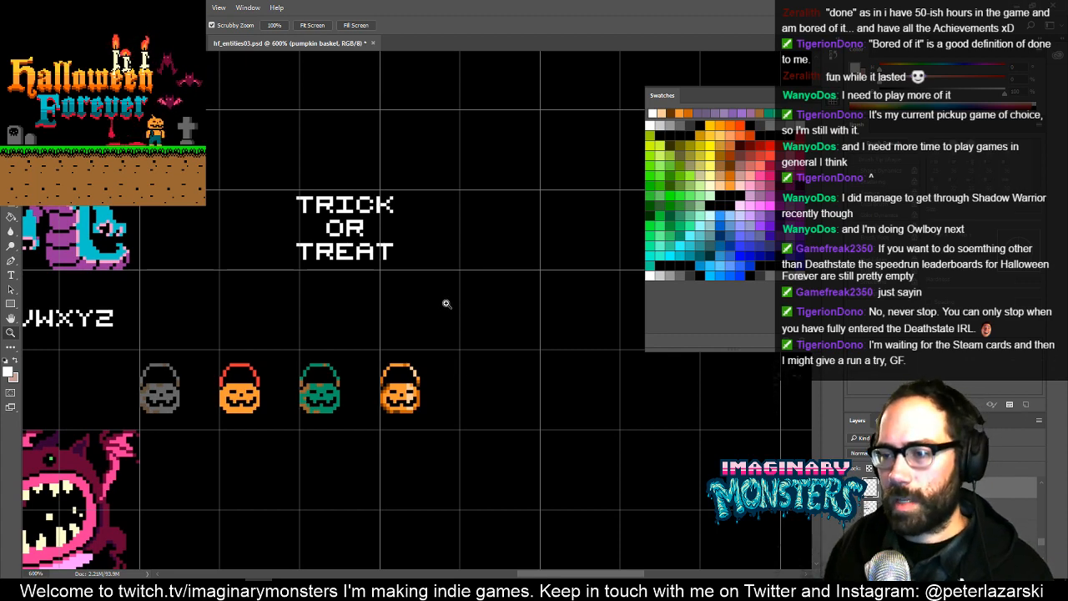
left_click_drag(439, 393, 452, 383)
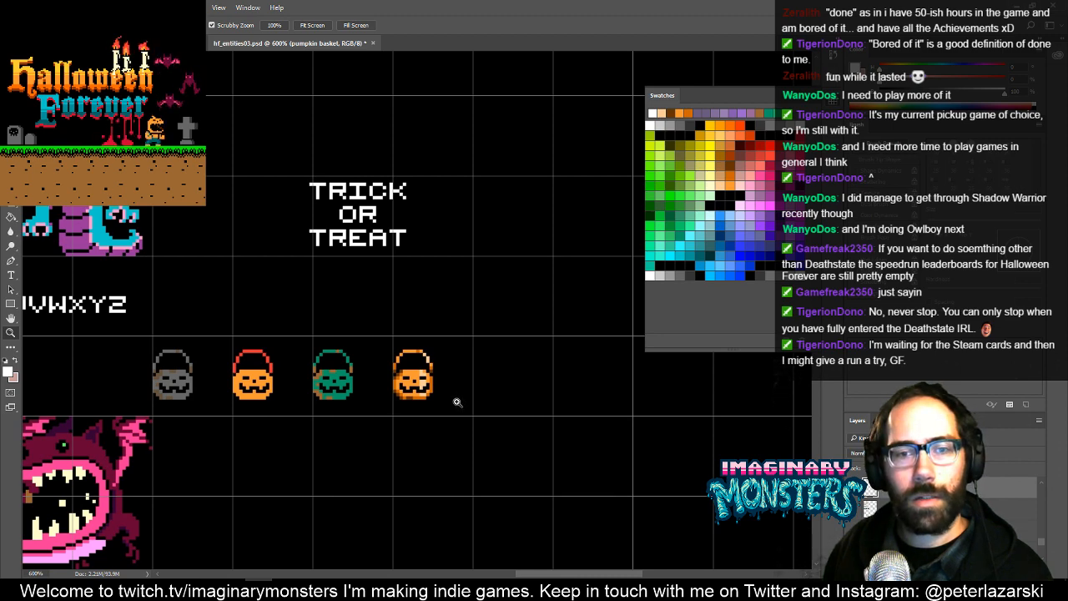
mouse_move(478, 418)
left_mouse_down()
mouse_move(440, 413)
mouse_move(464, 420)
left_mouse_up()
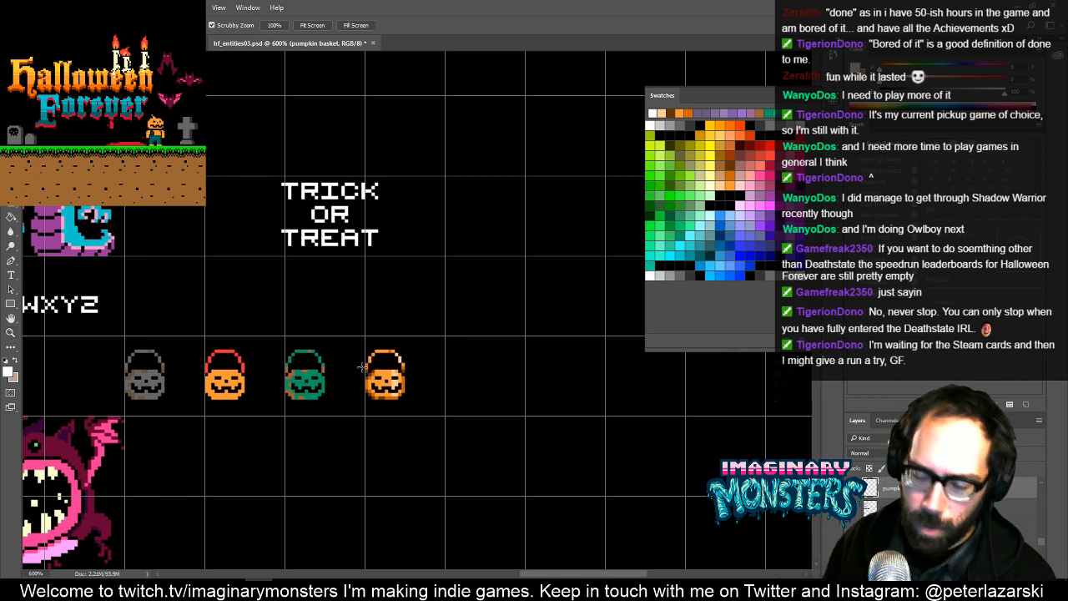
- Duplicate the shaded orange bucket into the next grid cell to its right
key("m")
left_click_drag(349, 334, 447, 419)
key("v")
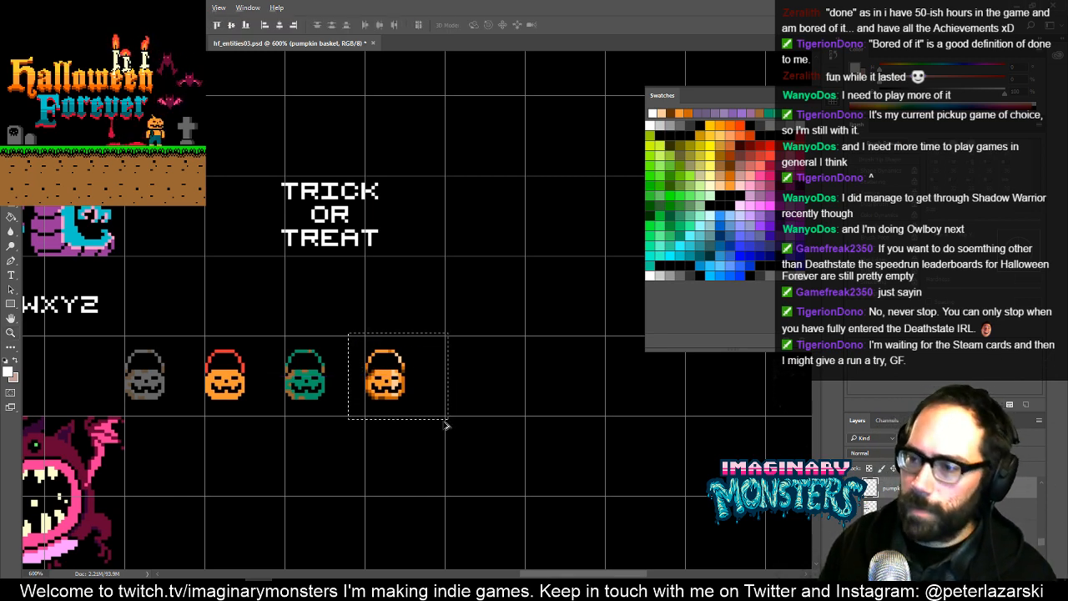
key("Right")
key("Right")
key("Right")
key("Right")
key("Right")
key("Right")
key("Right")
key("Right")
key("Right")
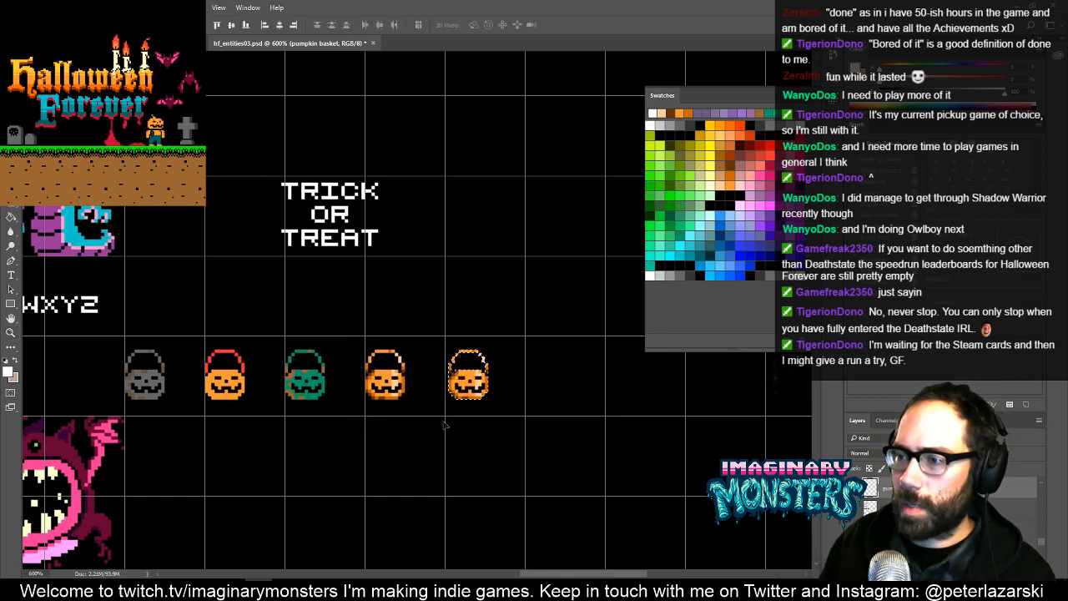
- Select the original shaded orange bucket, fourth in the row
key("m")
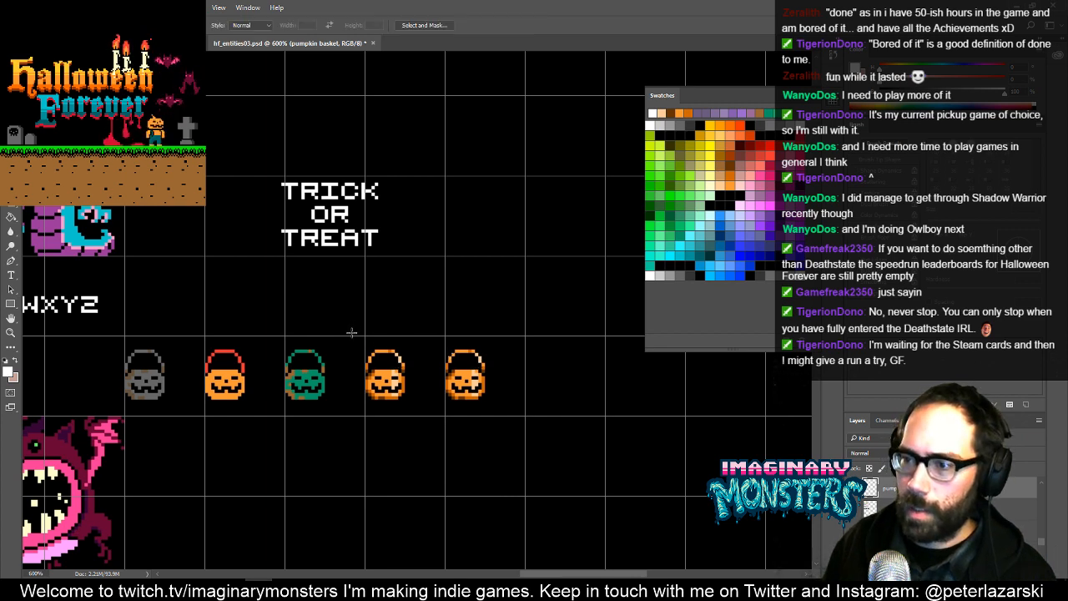
key("v")
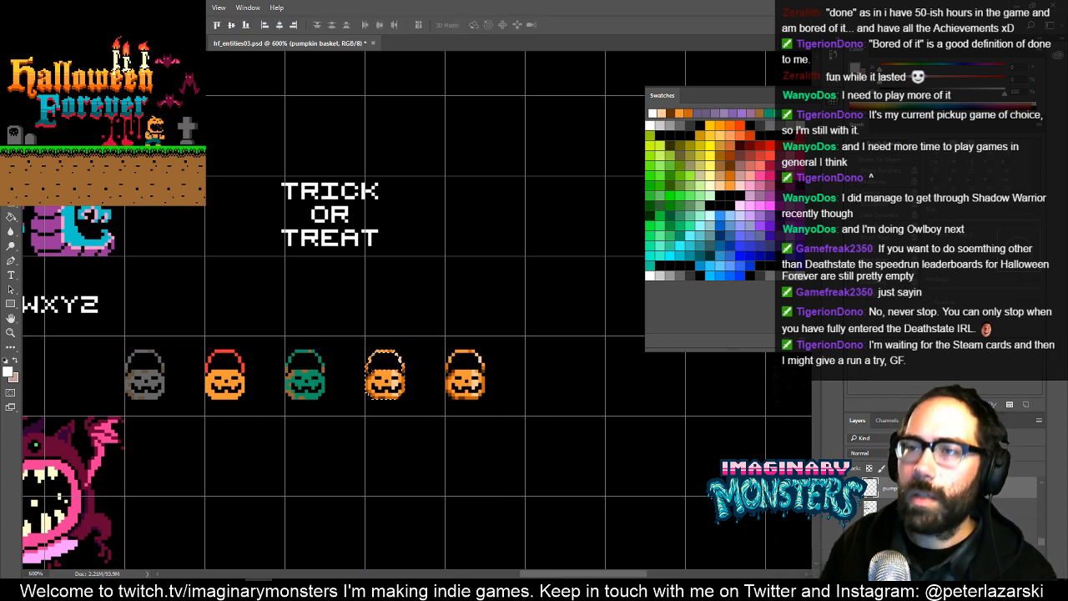
left_click(73, 8)
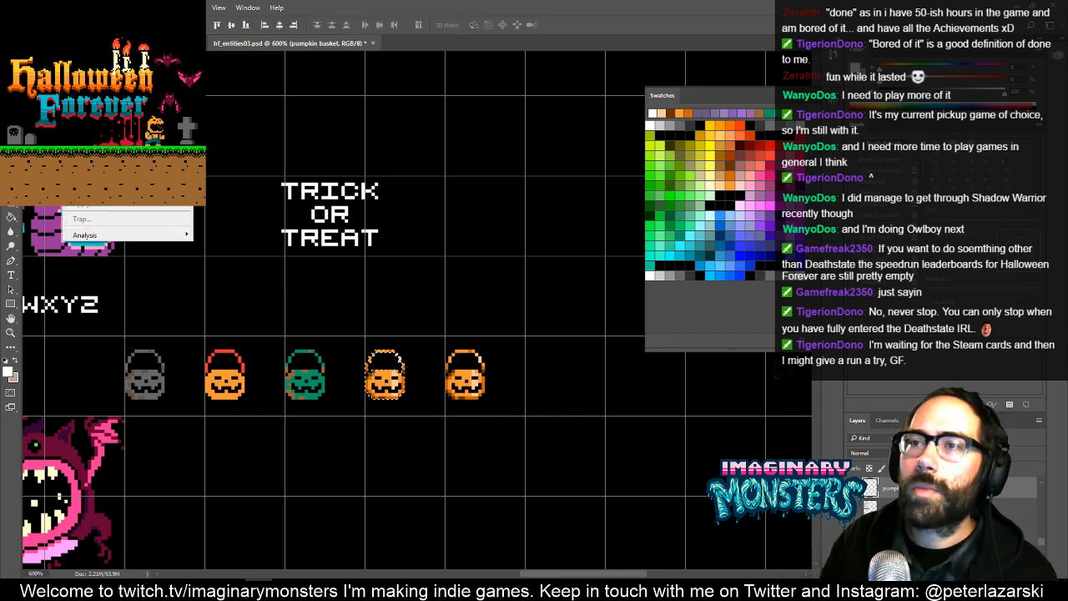
mouse_move(167, 35)
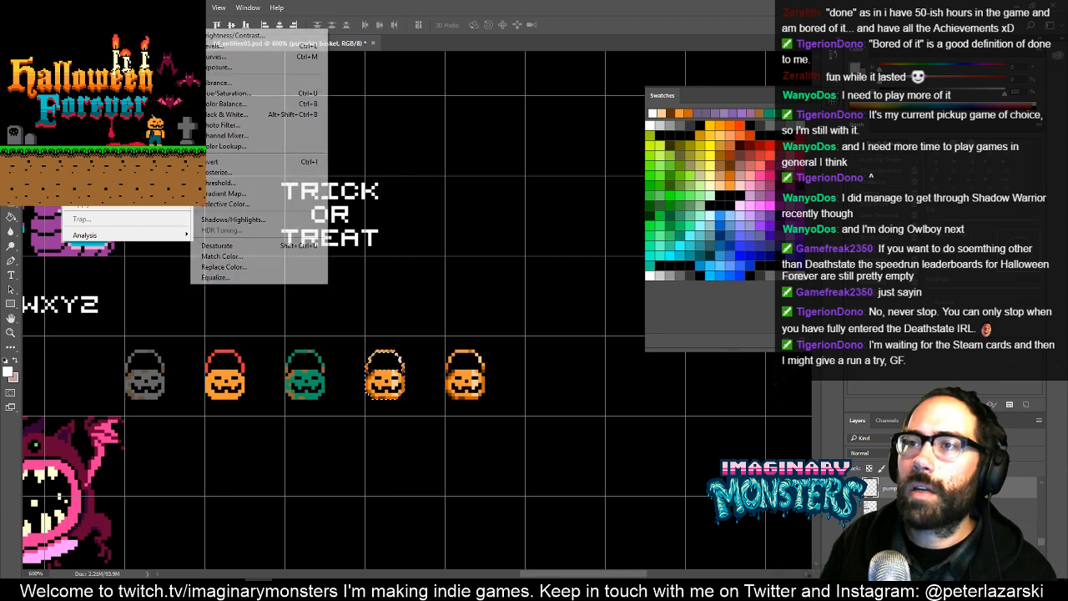
left_click(240, 95)
key("Escape")
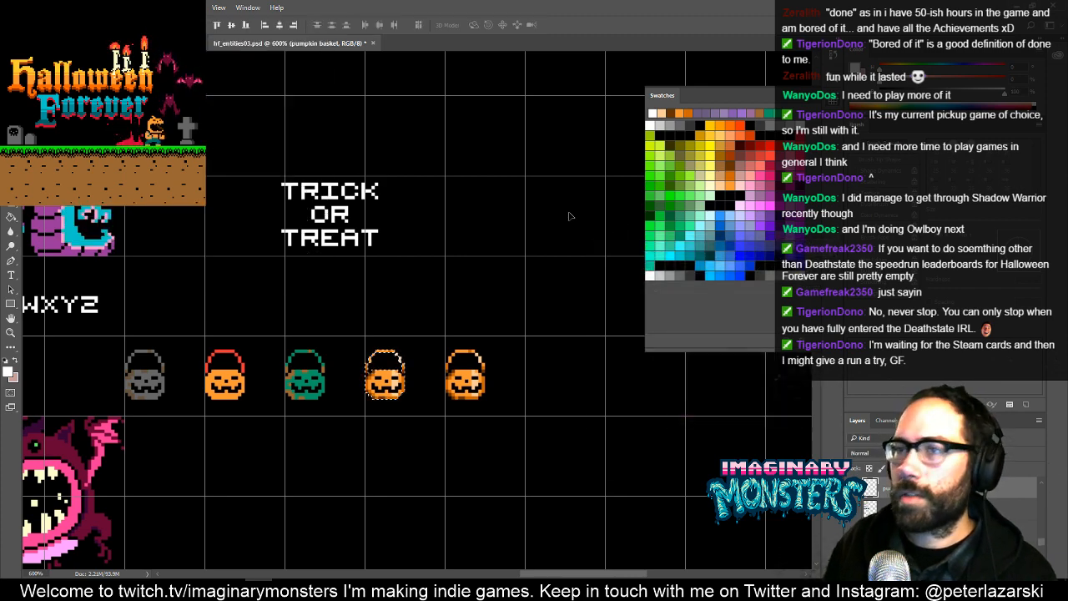
- Desaturate the fourth bucket in the row and clear the selection
left_click(99, 8)
mouse_move(73, 7)
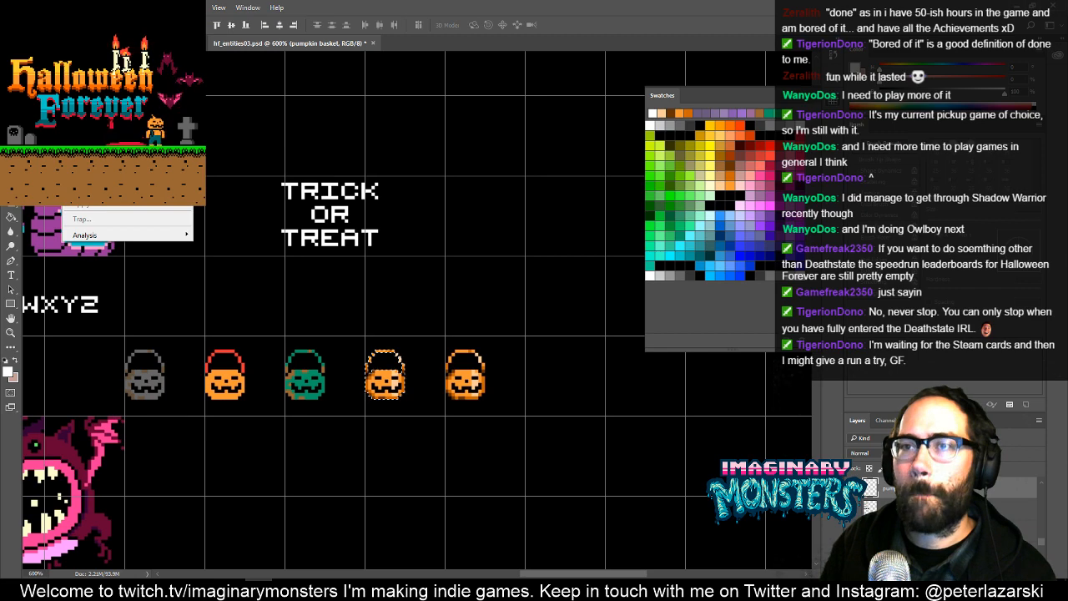
mouse_move(167, 35)
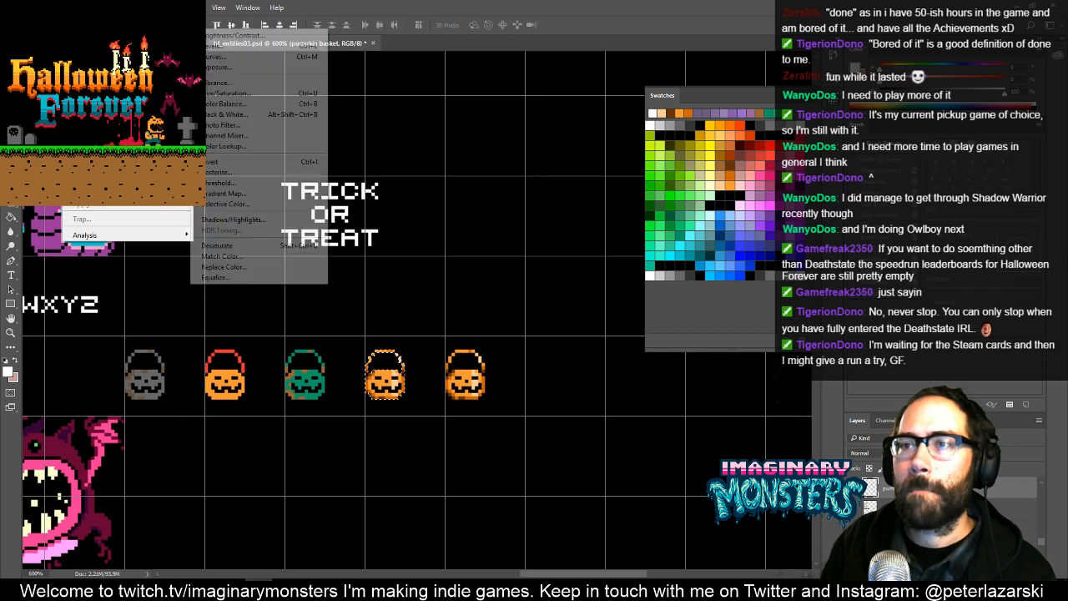
left_click(239, 247)
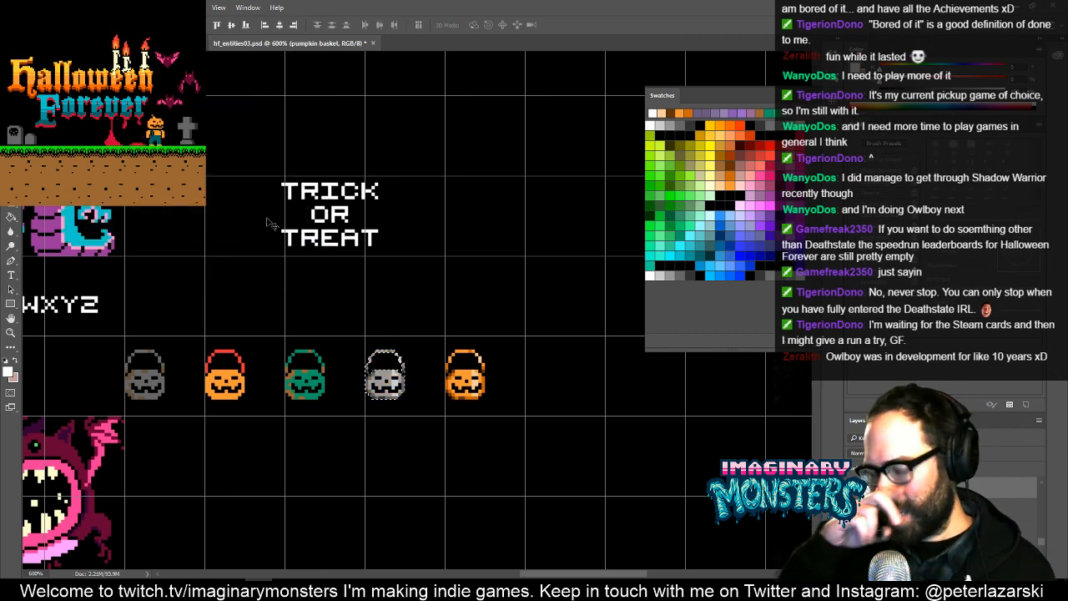
key("ctrl")
key("ctrl+d")
- Select the desaturated fourth bucket in the row and raise its lightness with a Hue/Saturation adjustment
left_click_drag(463, 423, 441, 432)
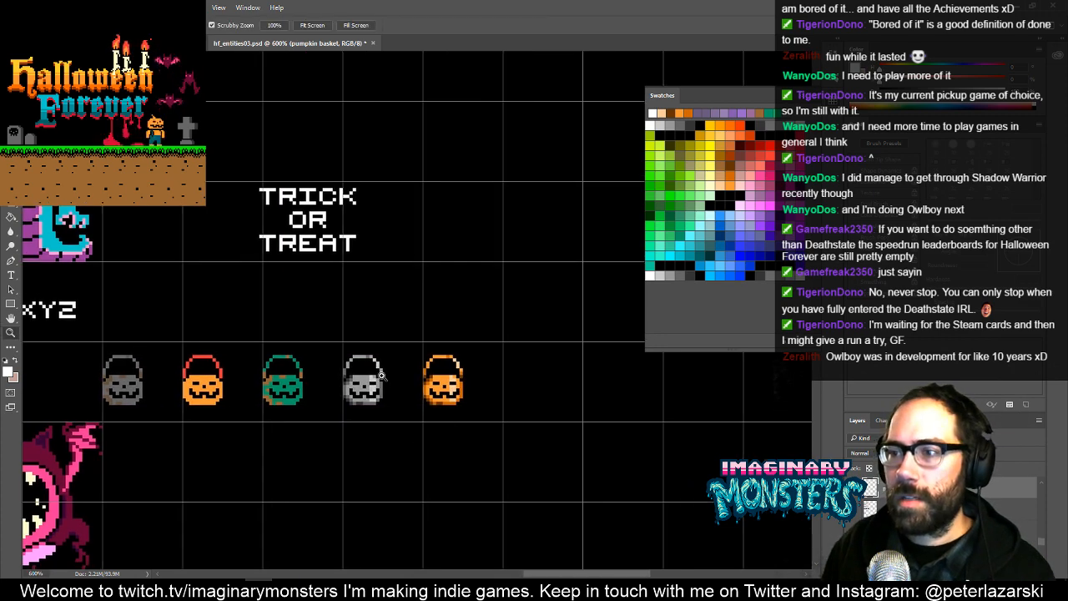
left_click_drag(389, 383, 424, 345)
key("m")
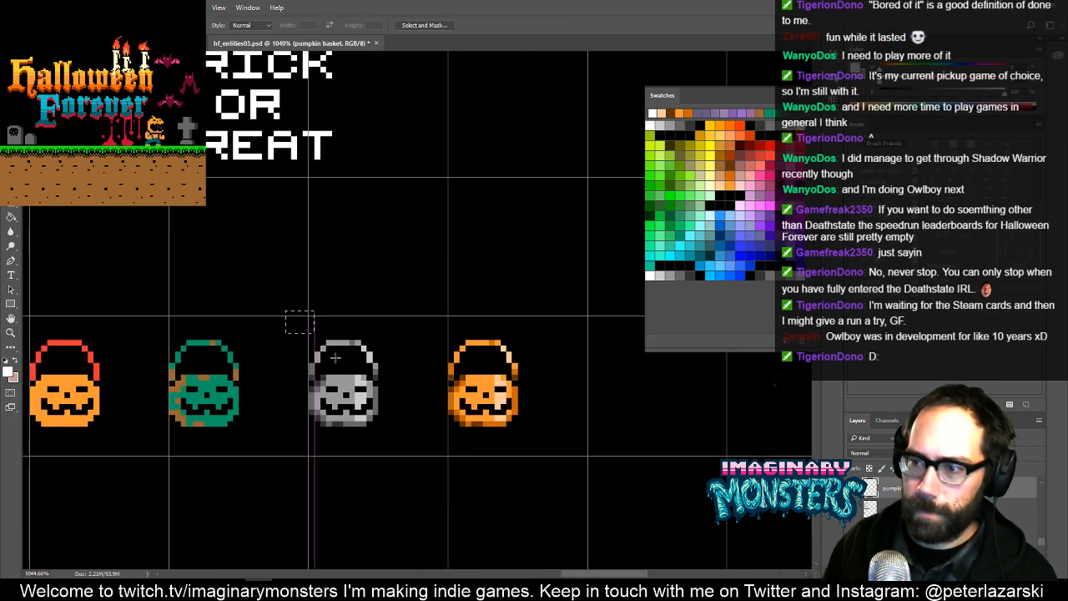
key("v")
key("Right")
key("Left")
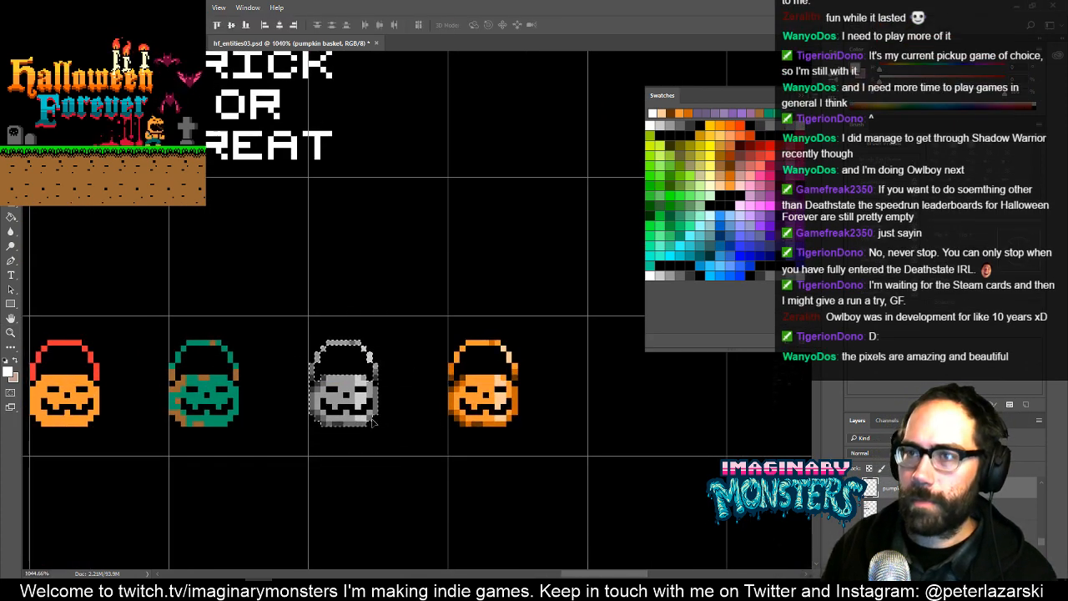
left_click(74, 7)
mouse_move(92, 35)
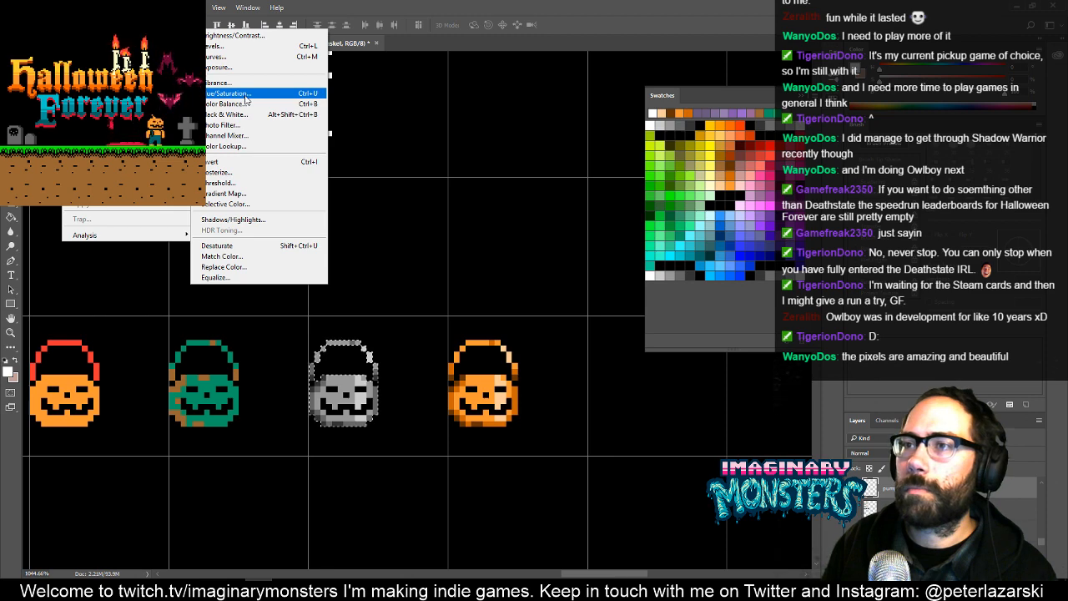
left_click(247, 94)
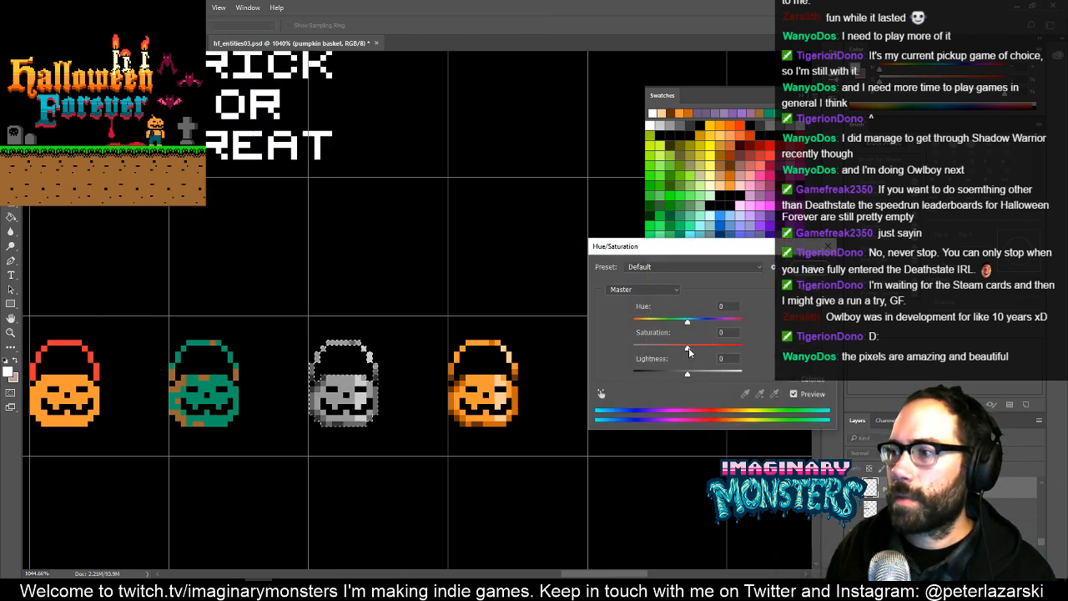
left_click_drag(688, 373, 703, 354)
left_click(822, 271)
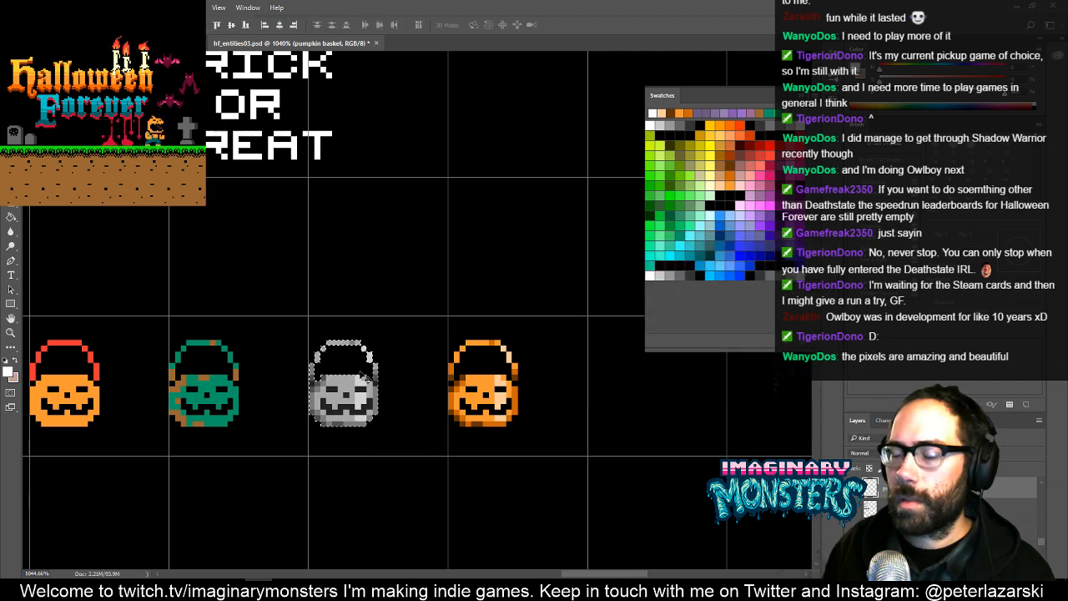
- Repaint the gray bucket's eyes, nose and mouth in solid black and clear the selection
key("z")
left_click_drag(338, 402, 399, 384)
key("b")
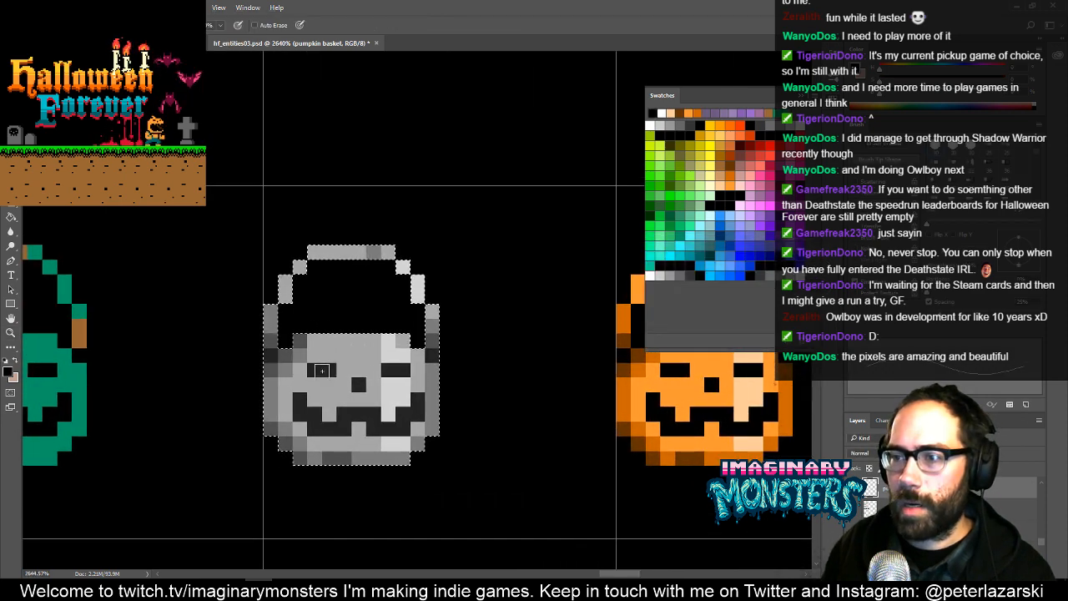
mouse_move(303, 402)
left_mouse_down()
mouse_move(326, 428)
mouse_move(347, 429)
mouse_move(352, 414)
mouse_move(402, 426)
mouse_move(417, 405)
mouse_move(383, 370)
left_mouse_up()
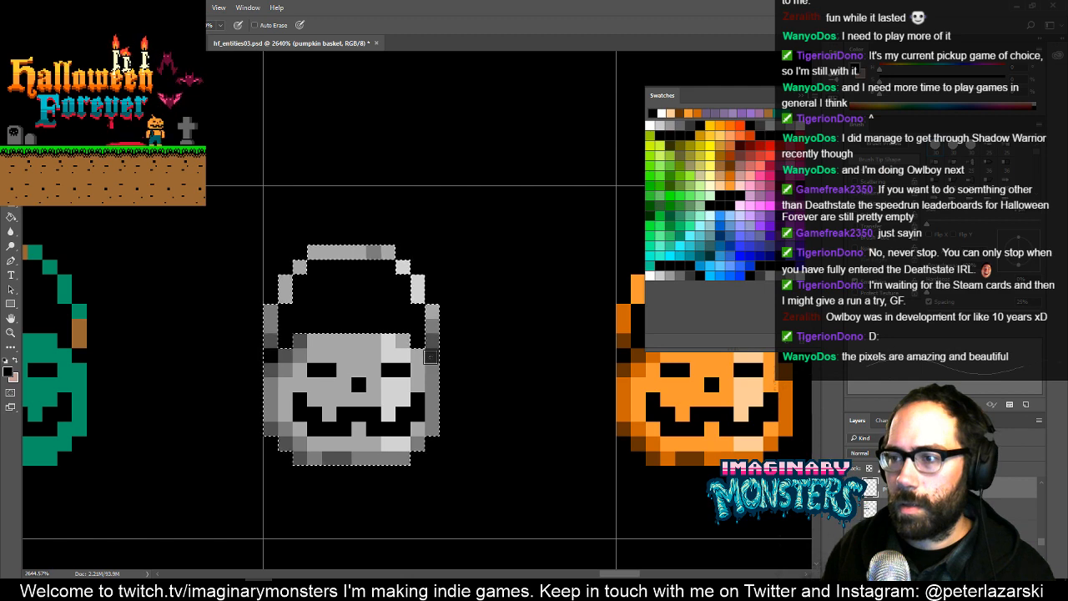
key("ctrl+d")
- Duplicate the shaded orange bucket into the next empty grid cell at the end of the row
key("z")
left_click_drag(517, 306, 396, 351)
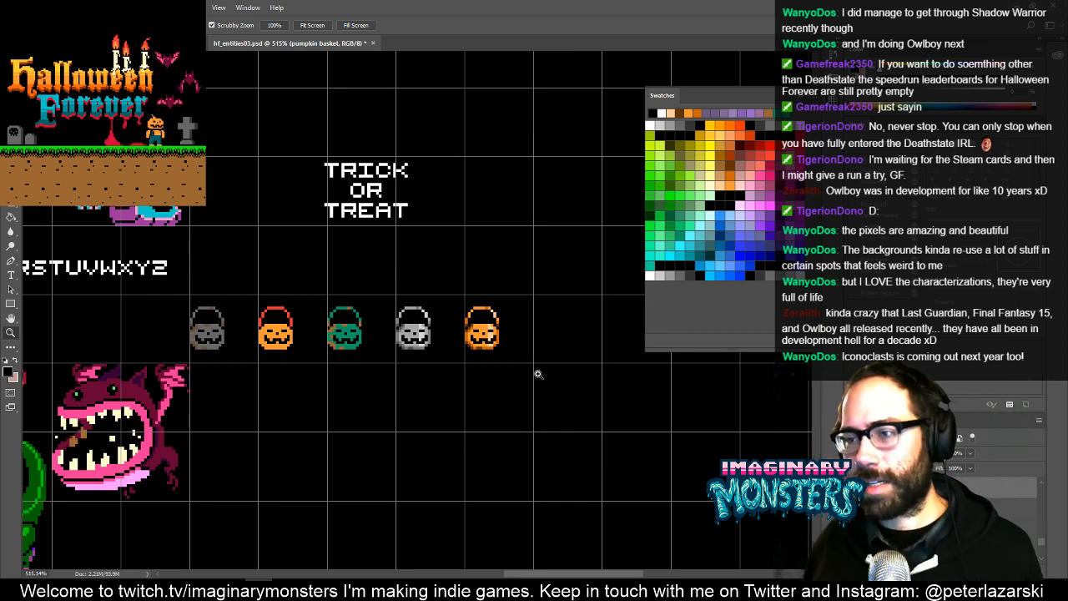
left_click_drag(441, 361, 346, 319)
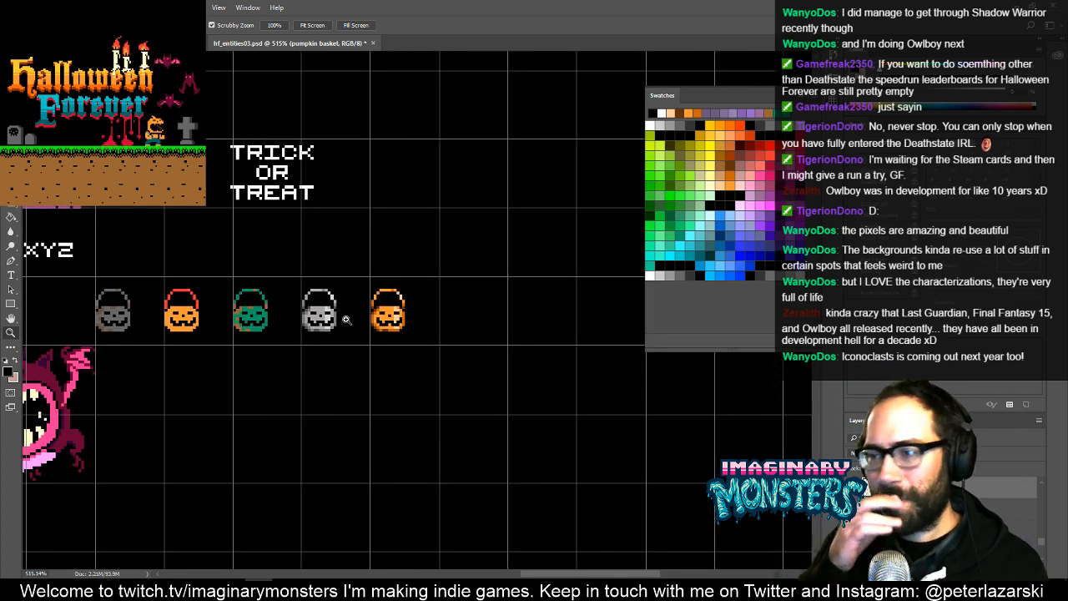
left_click_drag(409, 325, 443, 292)
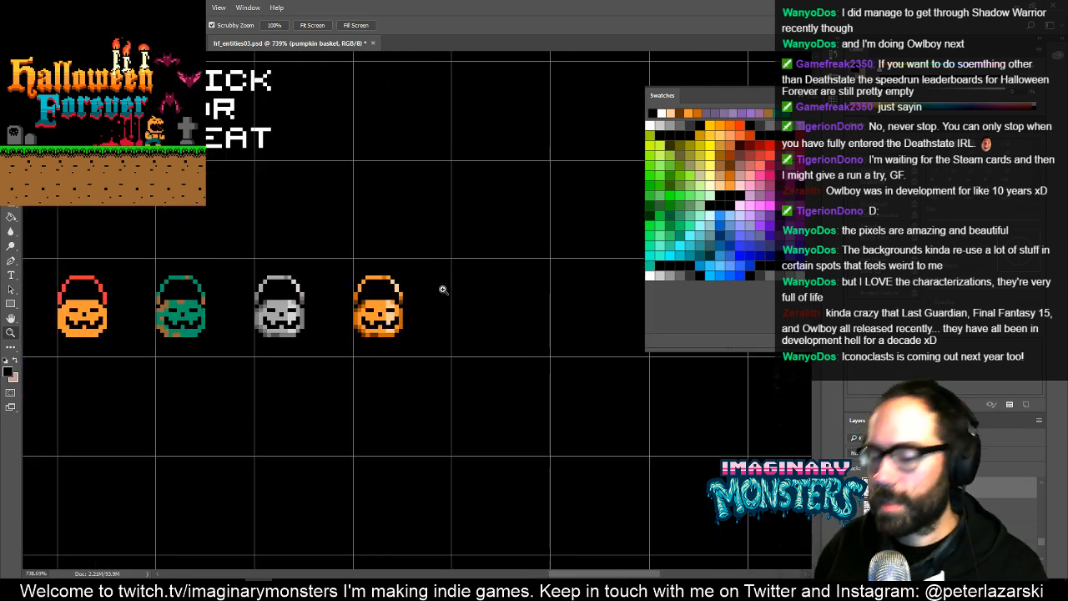
key("m")
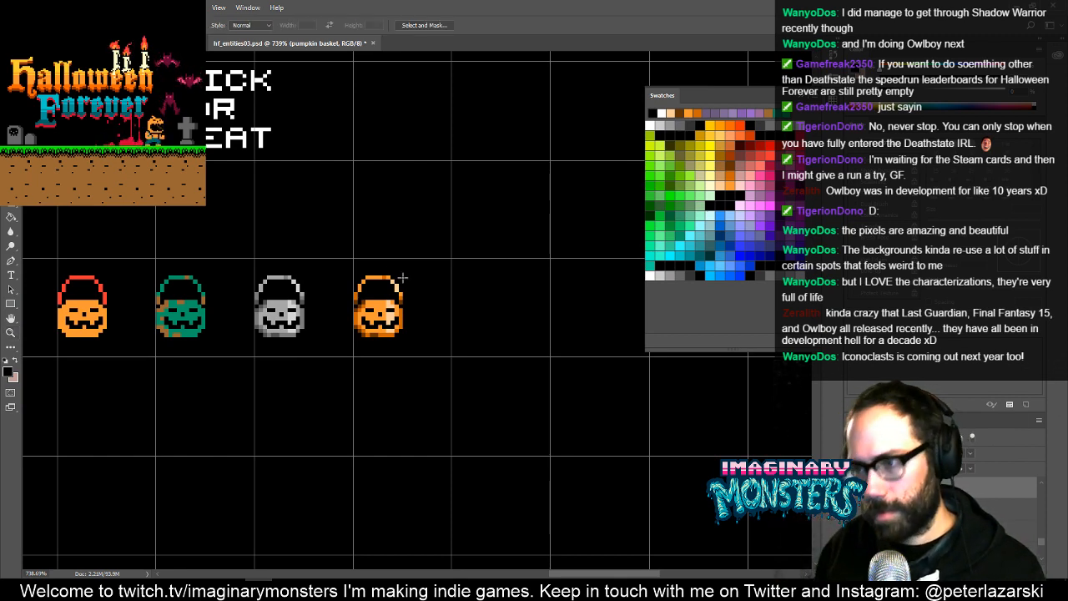
left_click_drag(338, 252, 418, 369)
key("v")
key("alt+shift+Right")
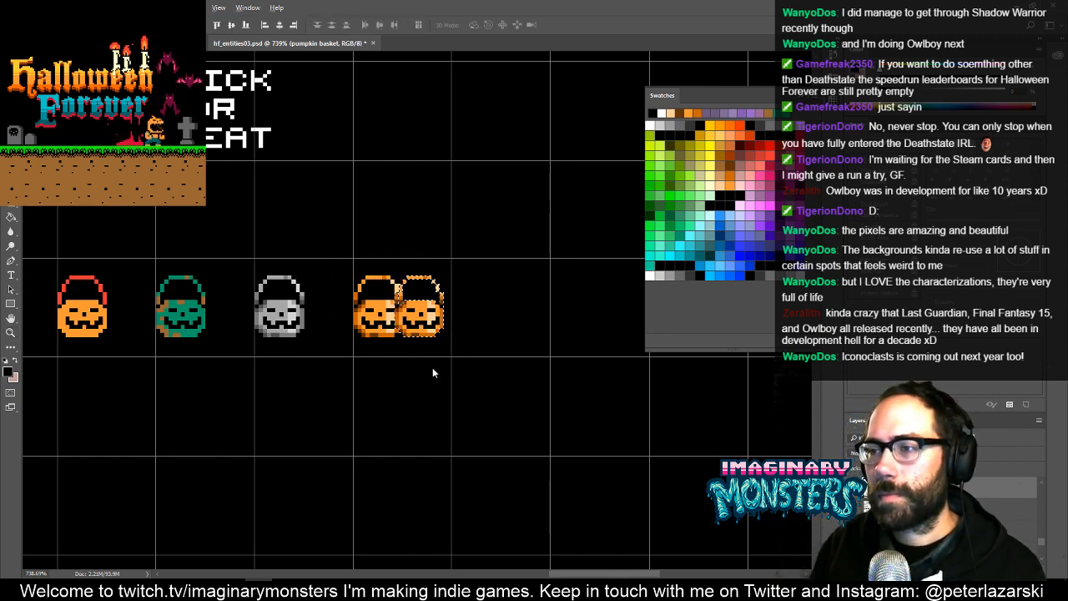
key("Right")
key("Right")
key("Right")
key("Right")
key("Right")
key("Right")
key("Right")
key("Right")
key("Right")
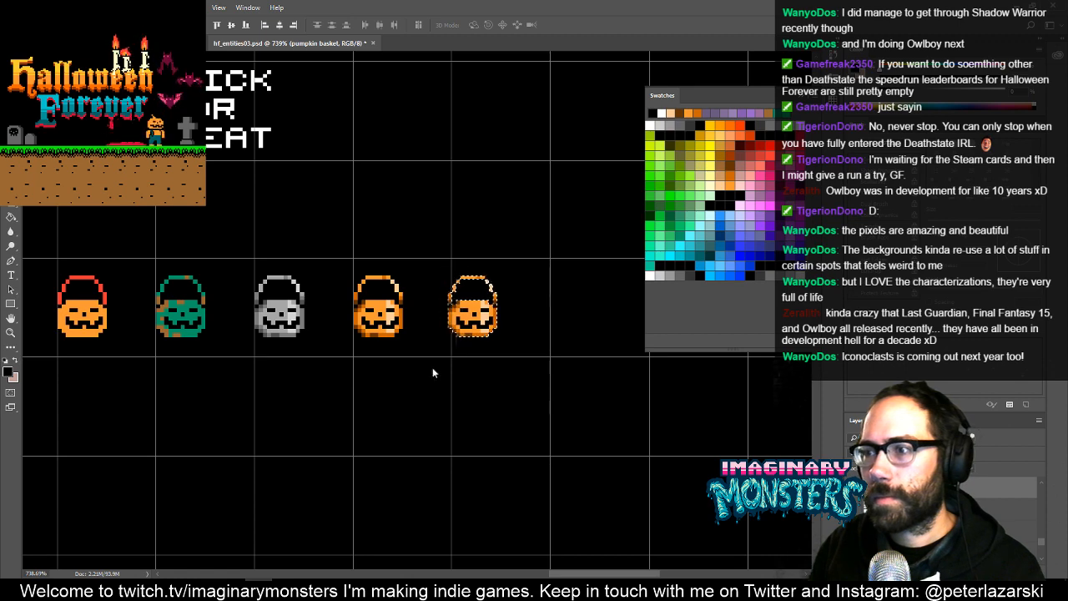
- Turn the duplicated bucket pink with a Hue/Saturation adjustment of hue -72, saturation 0 and lightness 0
key("z")
left_click_drag(493, 315, 547, 251)
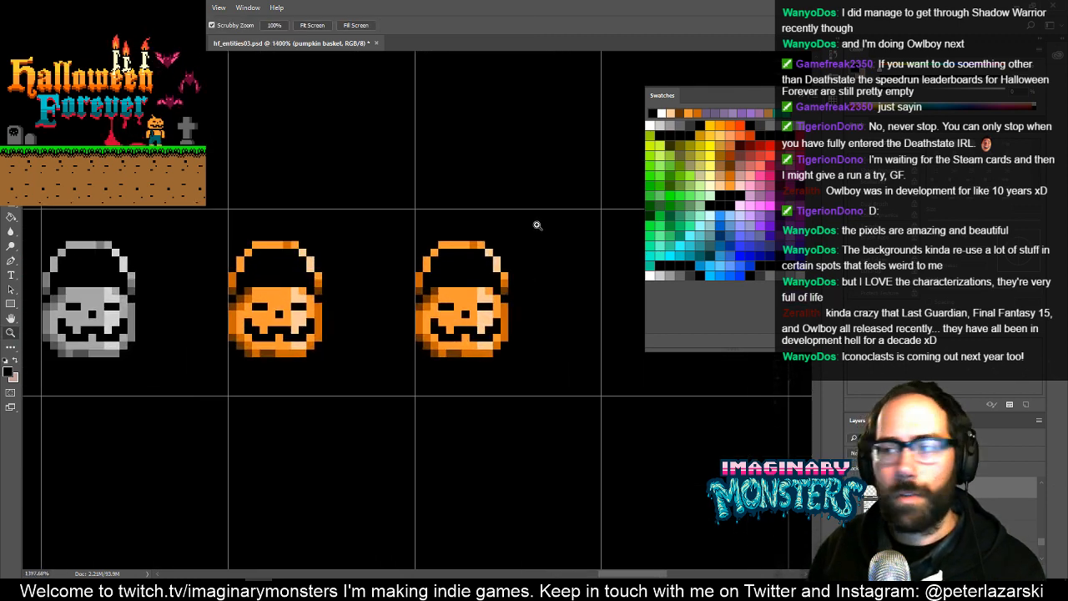
left_click_drag(530, 300, 468, 327)
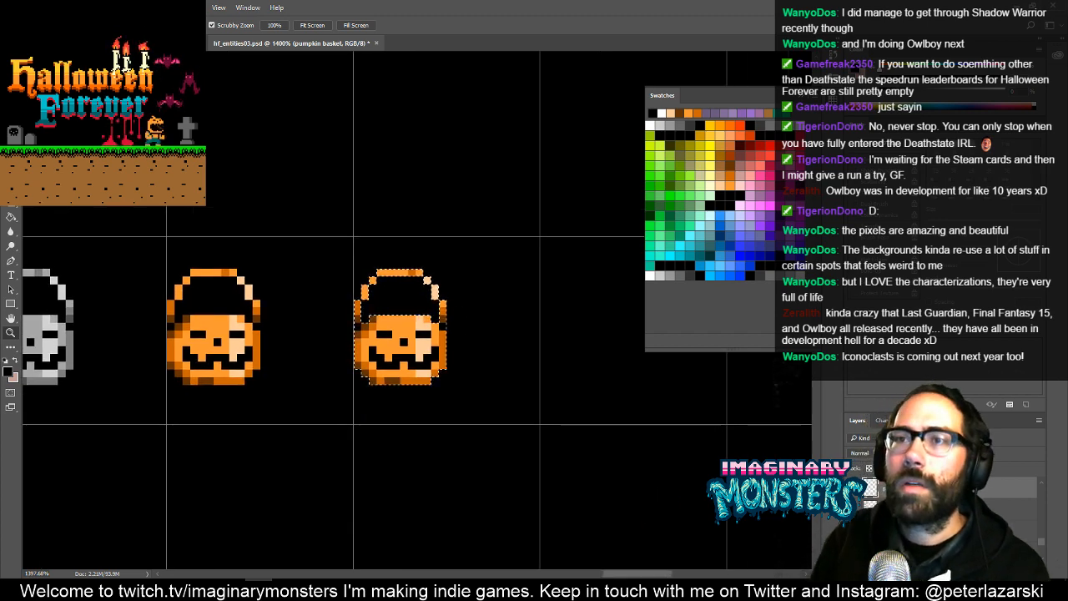
left_click(73, 8)
mouse_move(94, 36)
left_click(235, 93)
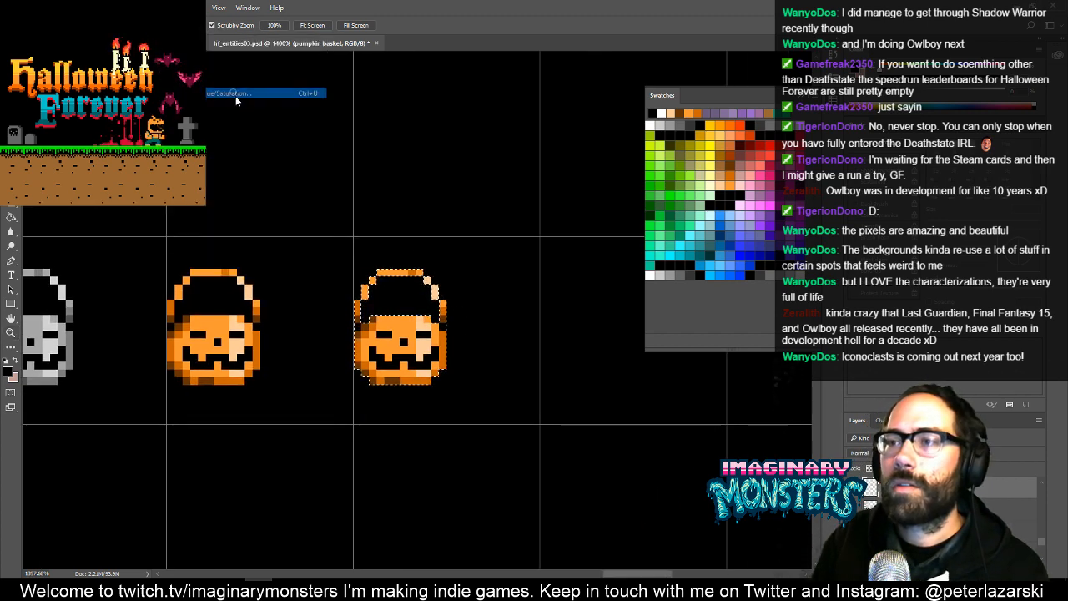
left_click_drag(689, 324, 658, 326)
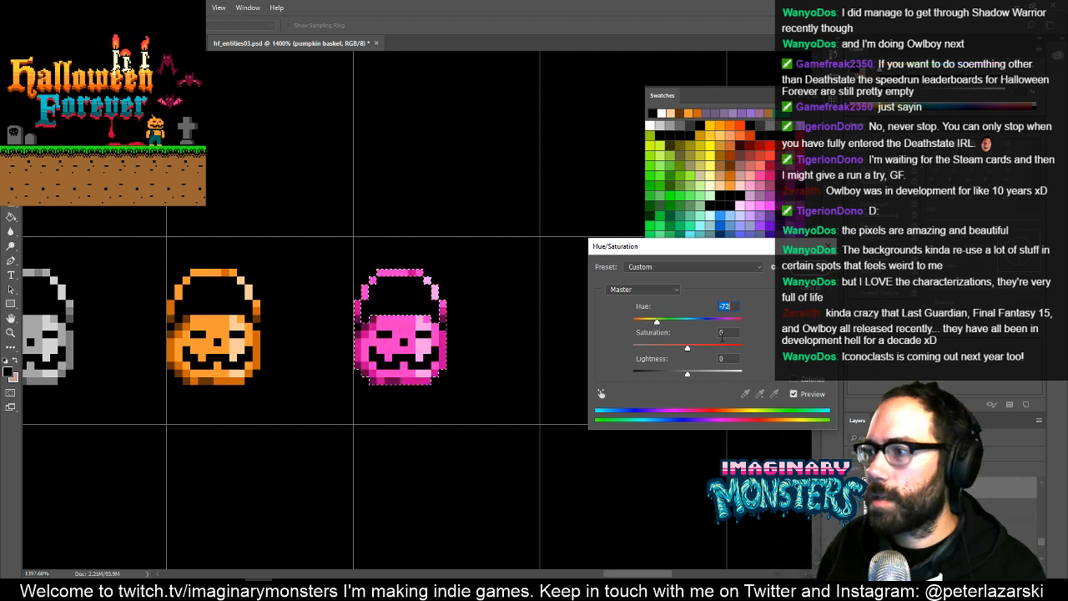
mouse_move(688, 374)
left_mouse_down()
mouse_move(710, 378)
mouse_move(695, 378)
left_mouse_up()
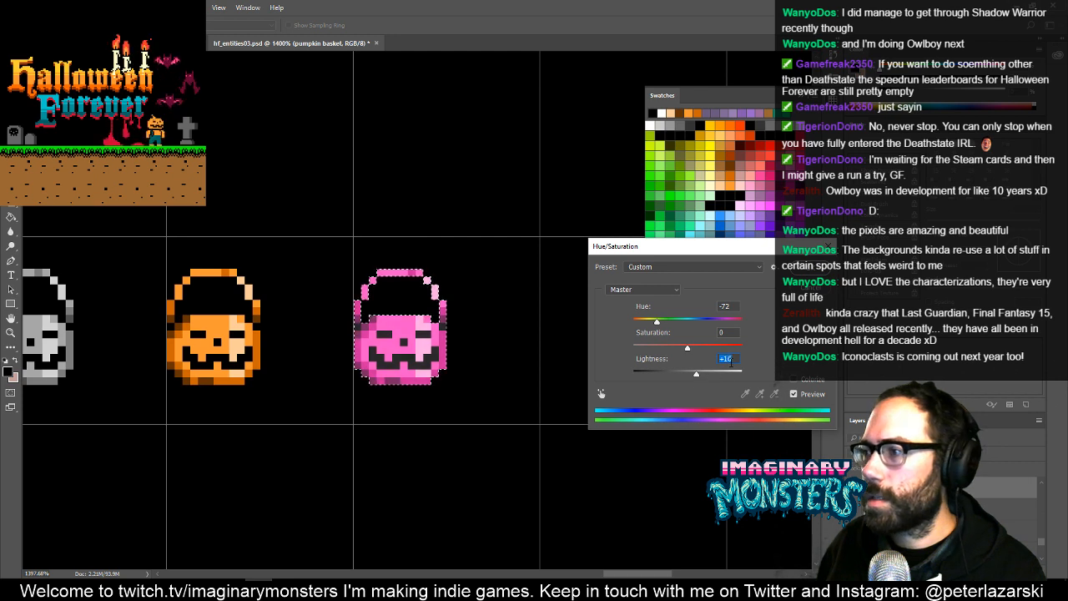
type("0")
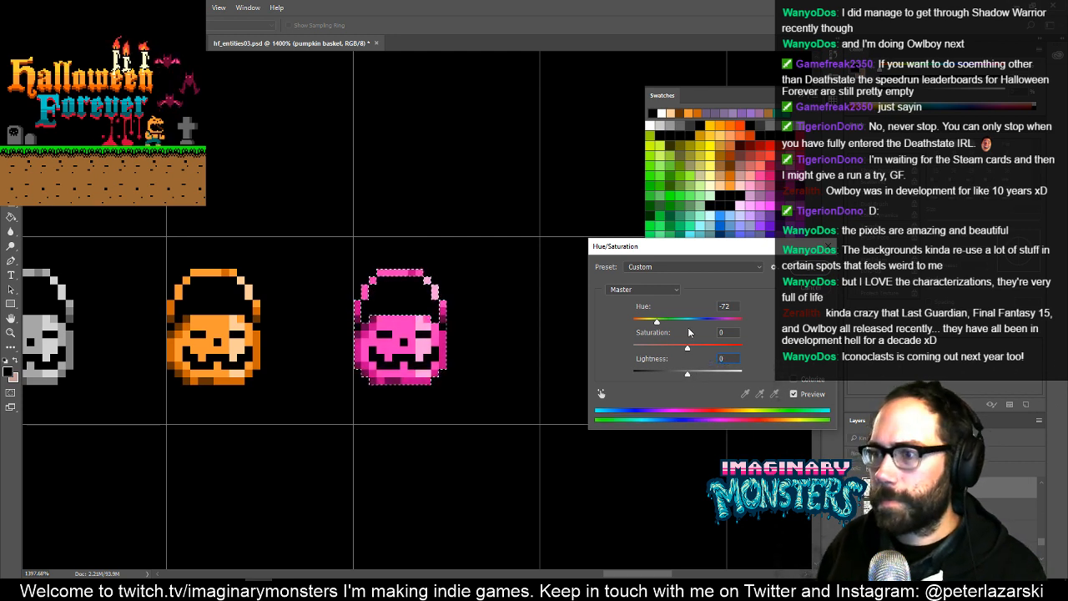
key("Return")
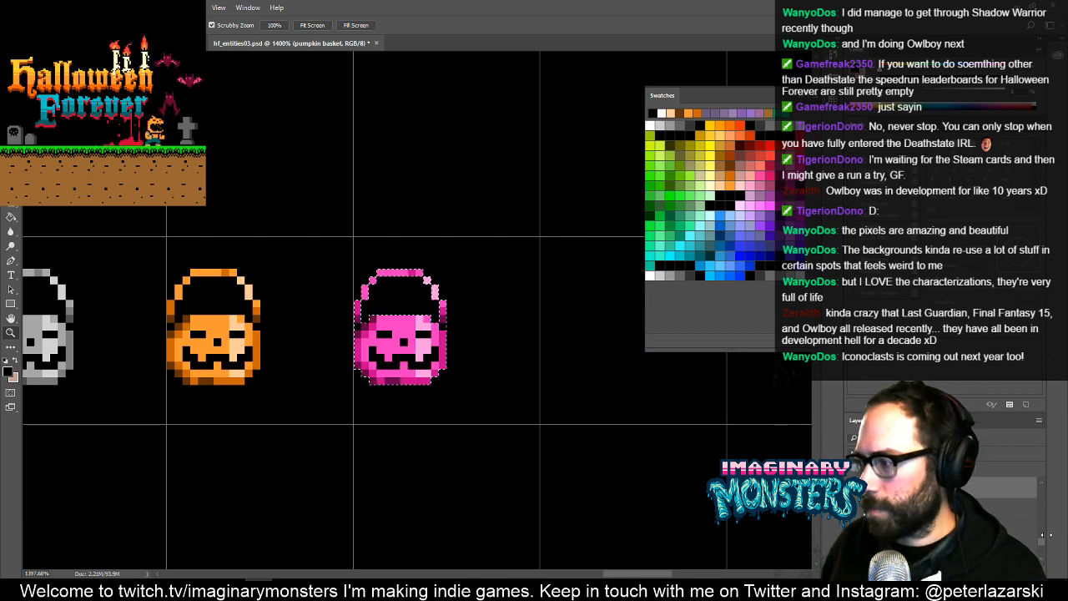
- Change layer visibility so the backdrop is purple instead of black, and clear the pink bucket's selection
left_click_drag(1042, 547, 1042, 559)
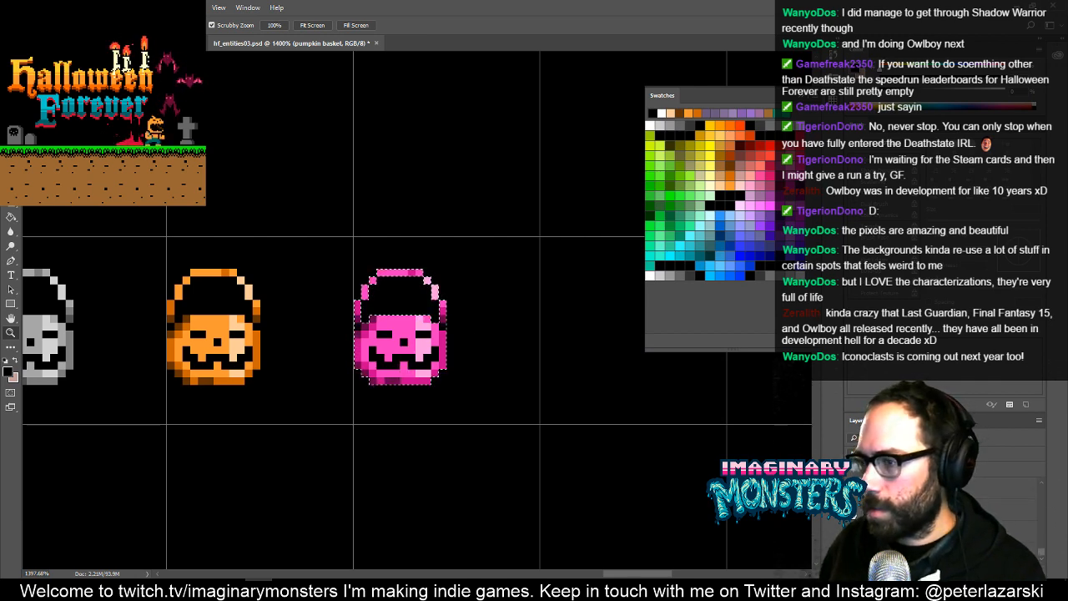
left_click(854, 548)
key("ctrl+d")
left_click_drag(428, 362, 509, 364)
mouse_move(420, 374)
left_mouse_down()
mouse_move(487, 353)
mouse_move(496, 371)
left_mouse_up()
left_click(512, 376, "alt")
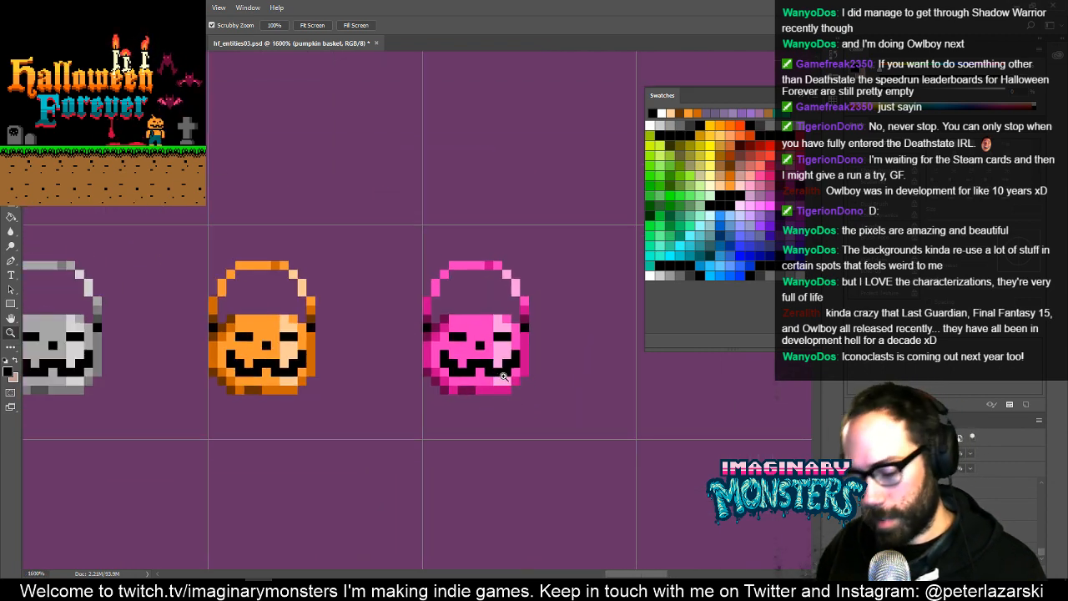
- Lasso the pink bucket's lower part from mid-mouth down, move it one pixel down and deselect it
key("l")
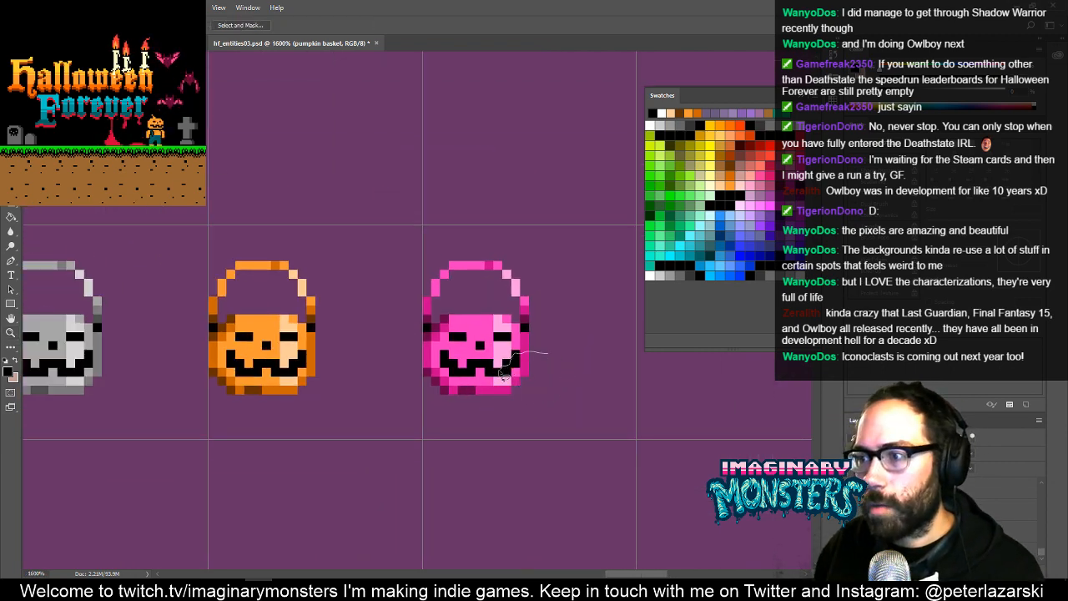
left_click_drag(405, 390, 583, 354)
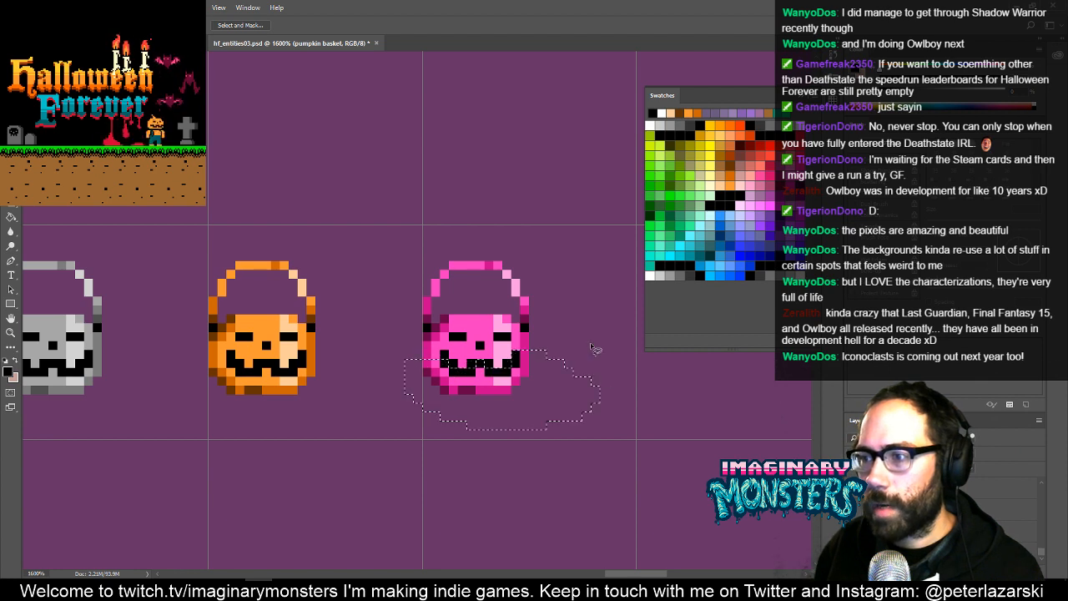
key("v")
key("Down")
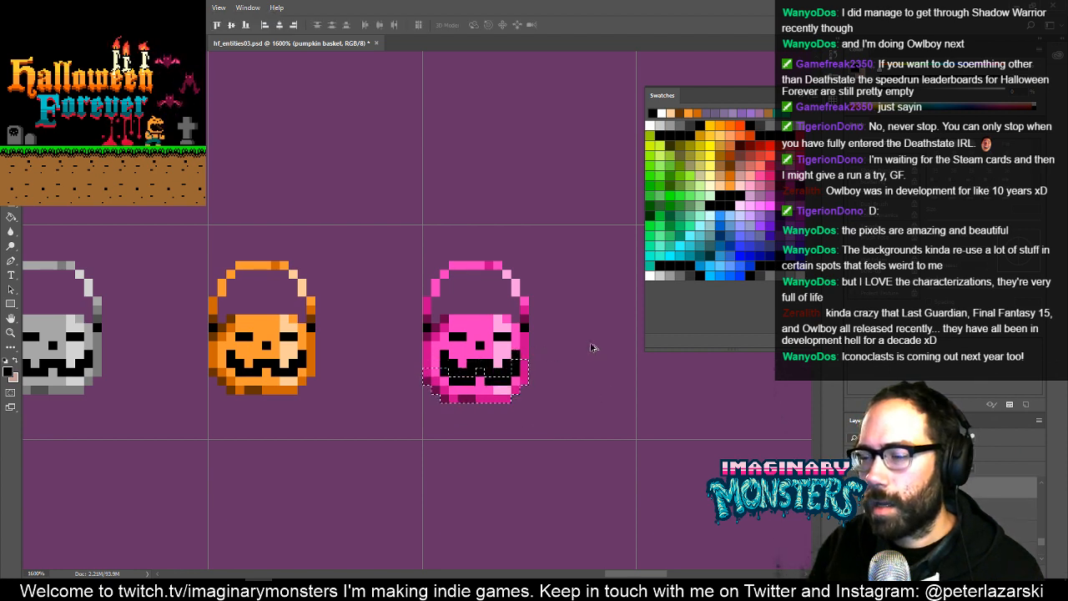
key("ctrl+d")
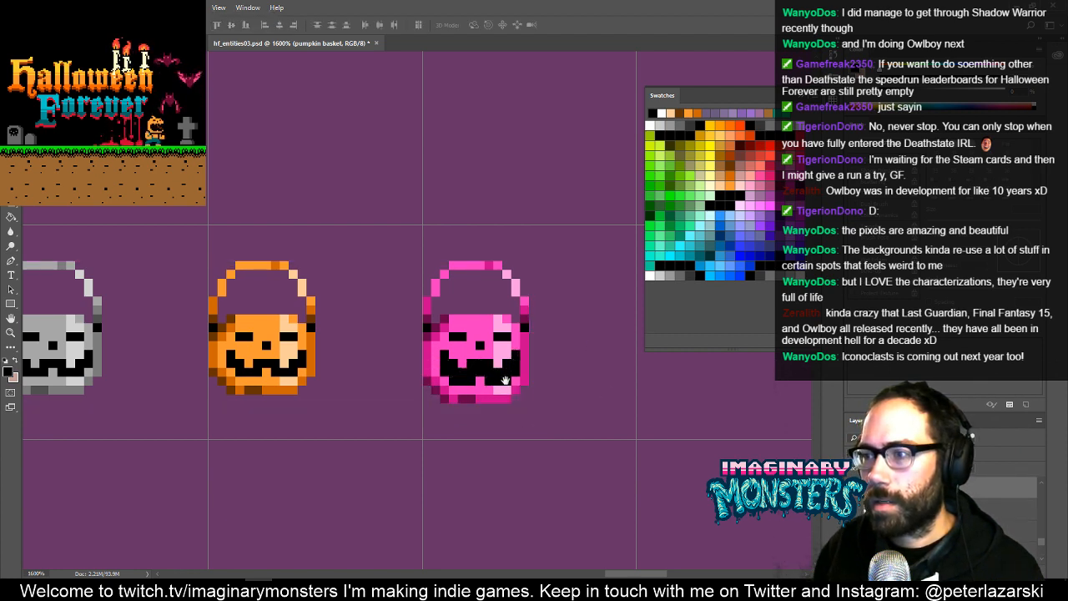
- Enlarge both of the pink bucket's eyes into black squares
left_click_drag(504, 380, 479, 373)
key("m")
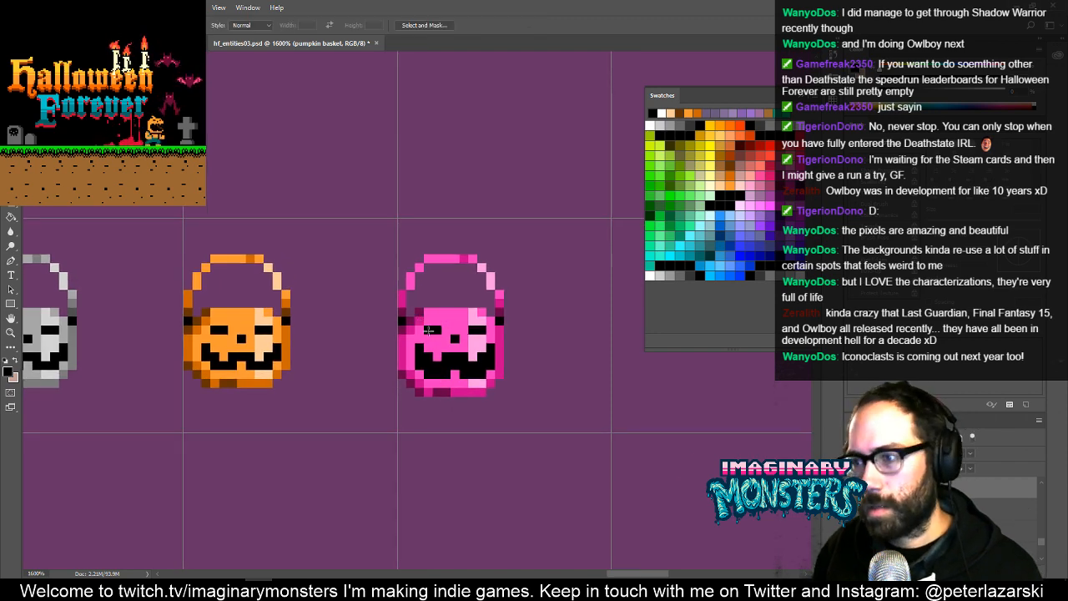
key("b")
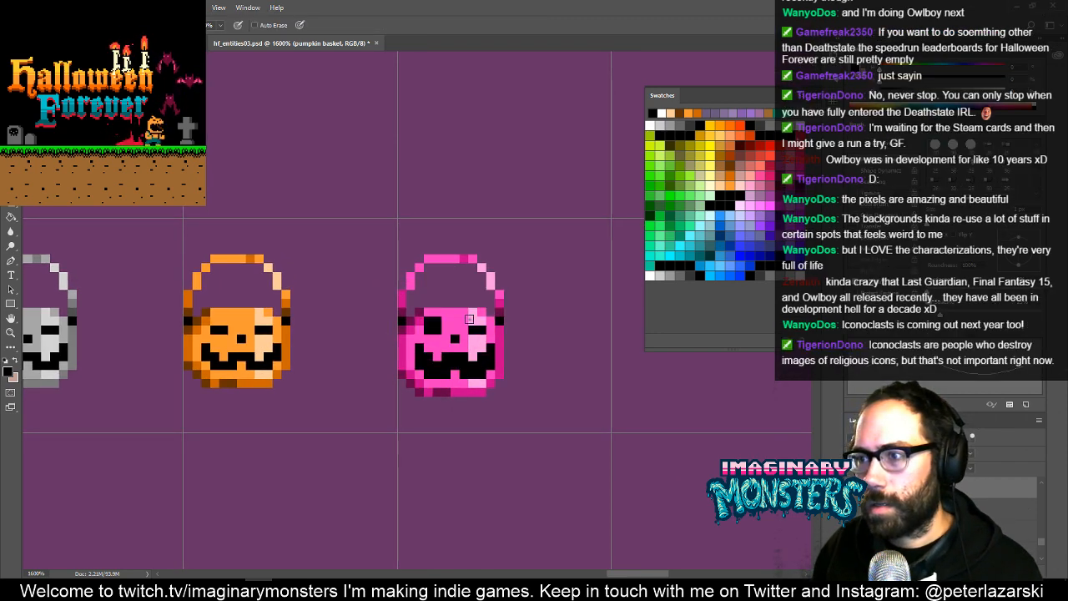
left_click_drag(543, 353, 463, 422)
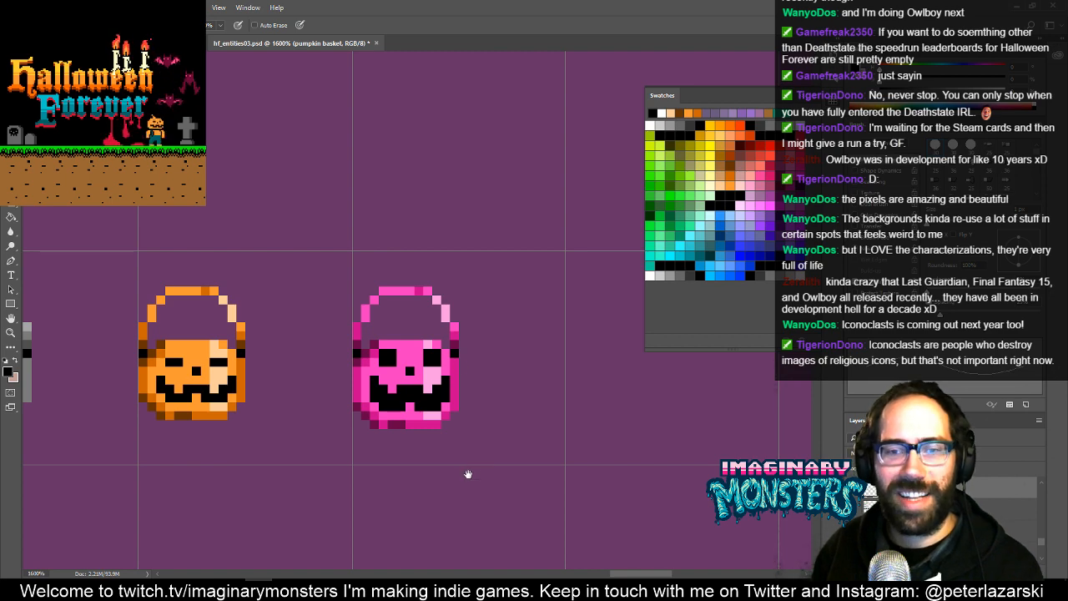
- Outline the pink bucket in white, one pixel thick, around its whole silhouette and inside the handle opening
left_click_drag(435, 383, 418, 364)
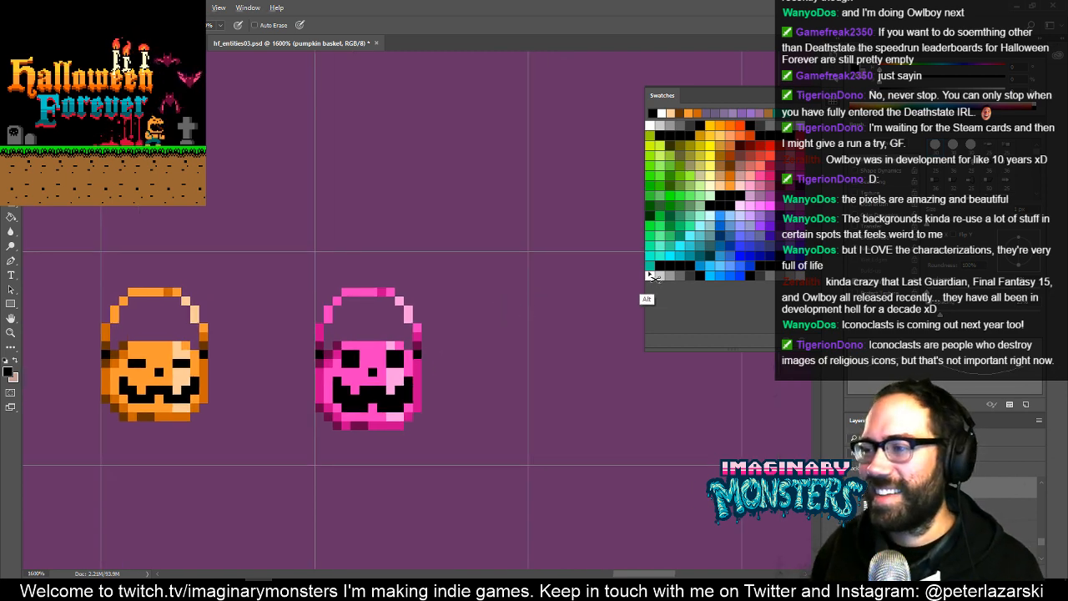
left_click(650, 276)
left_click_drag(425, 379, 462, 396)
left_click_drag(382, 299, 425, 297)
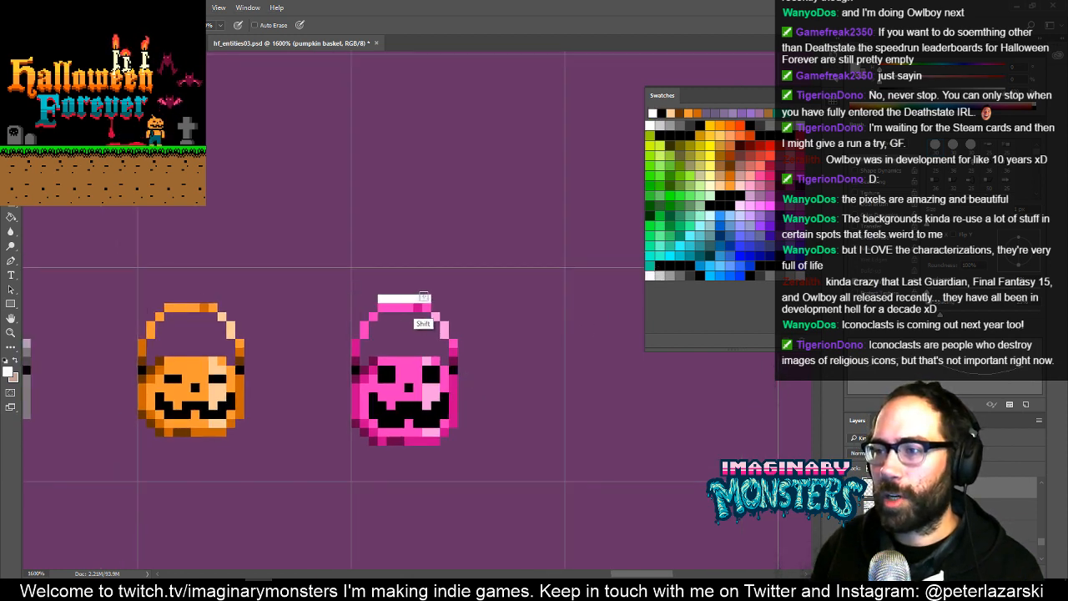
left_click(453, 327, "shift")
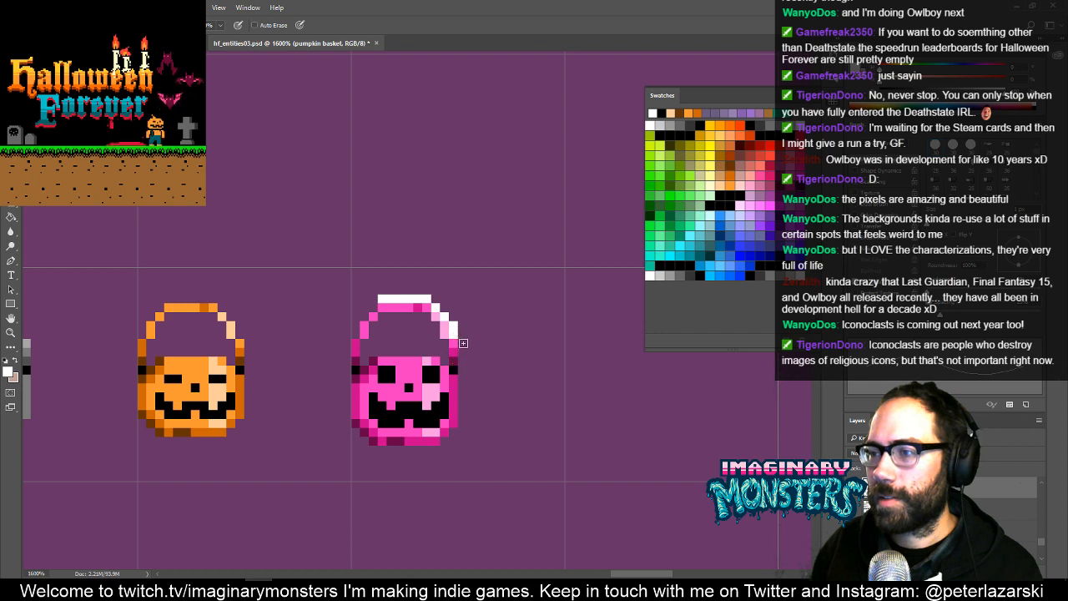
left_click_drag(463, 343, 463, 423)
left_click(436, 450, "shift")
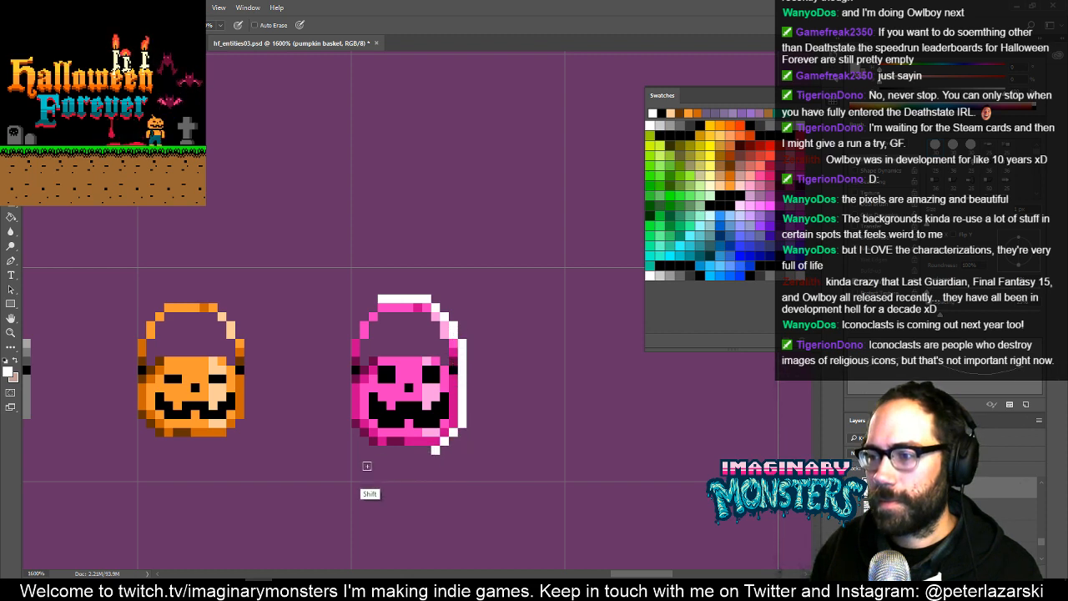
left_click(372, 451, "shift")
left_click(347, 419, "shift")
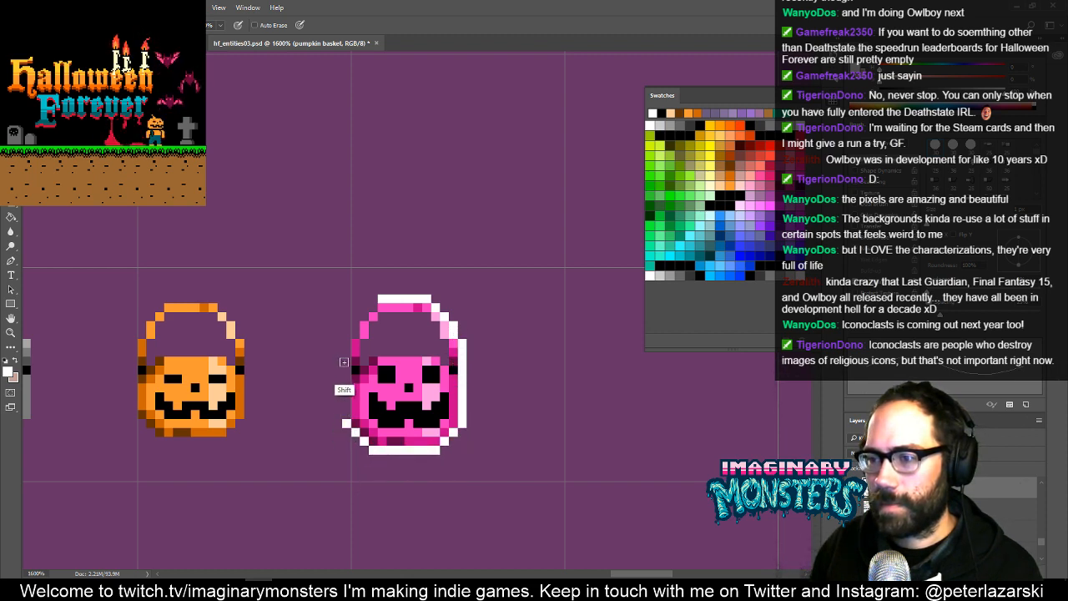
left_click(346, 342, "shift")
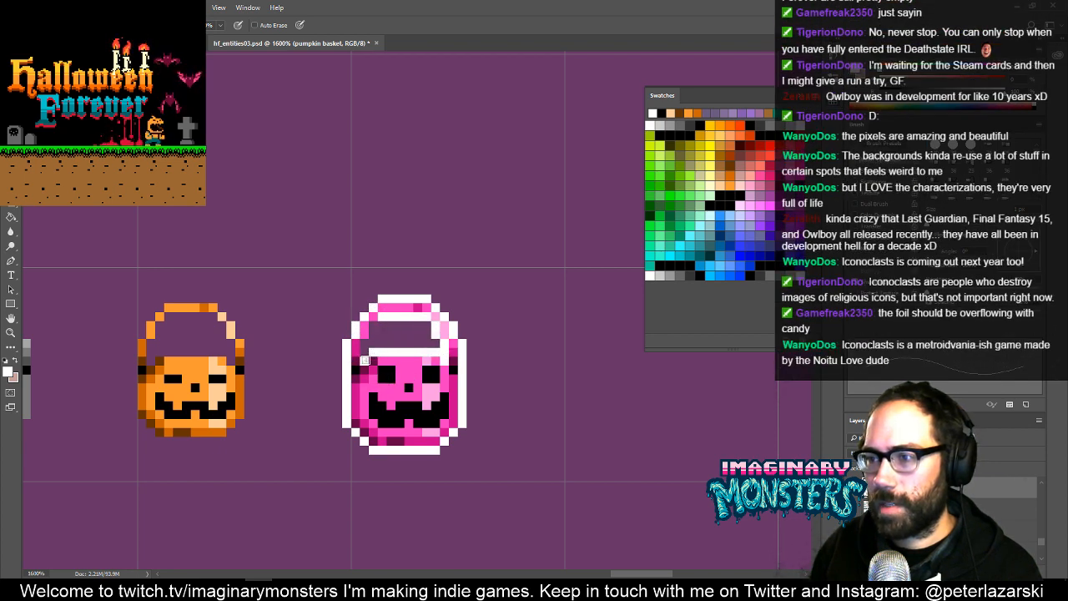
- Try a second outline in hot pink around the top of the white outline, then undo it
left_click_drag(492, 348, 468, 347)
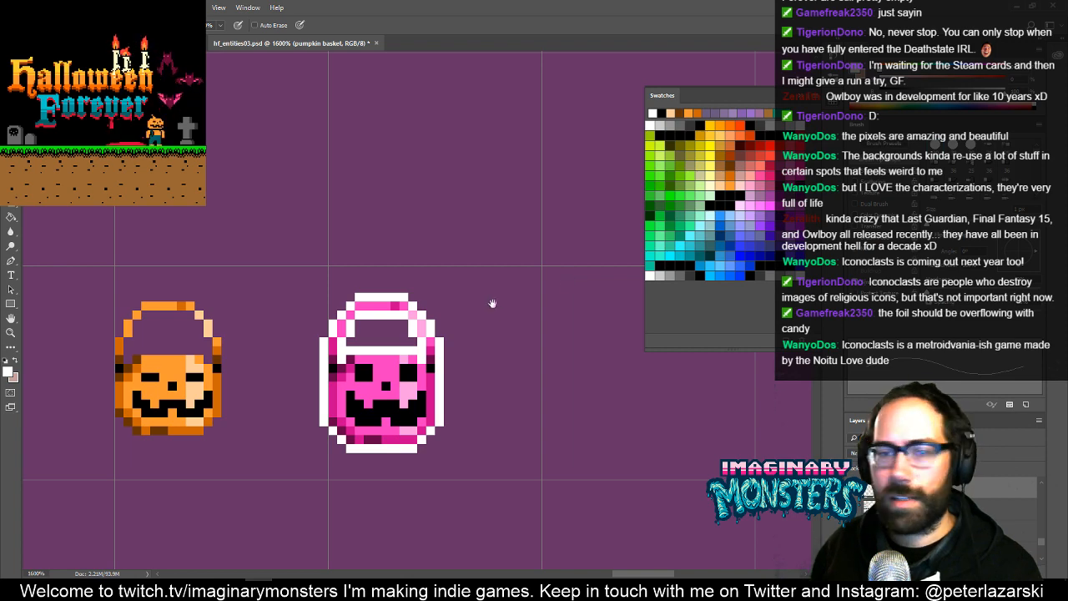
left_click_drag(492, 303, 498, 337)
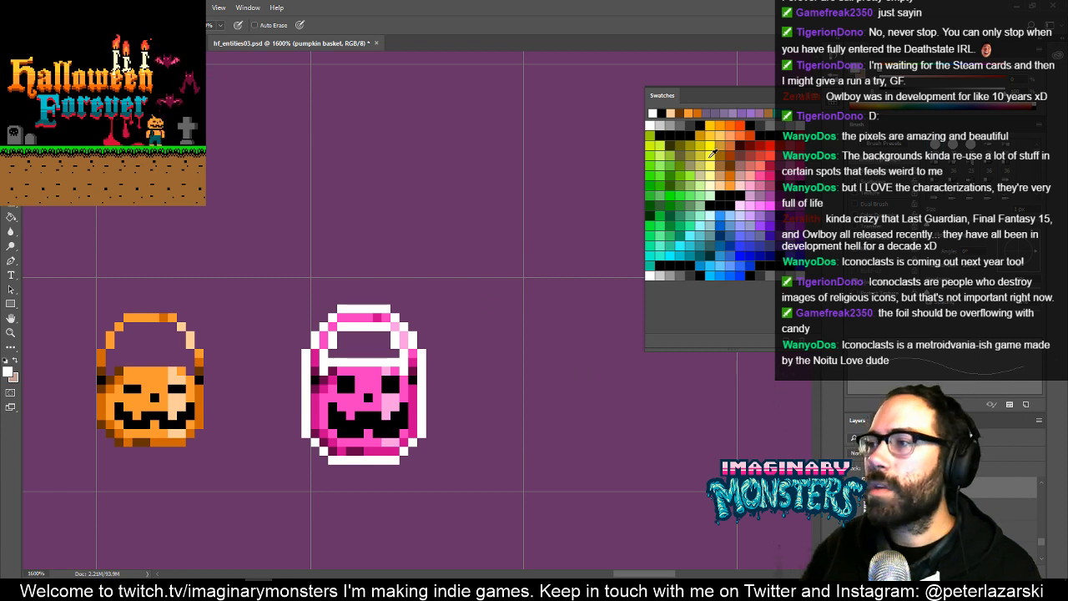
left_click(762, 171)
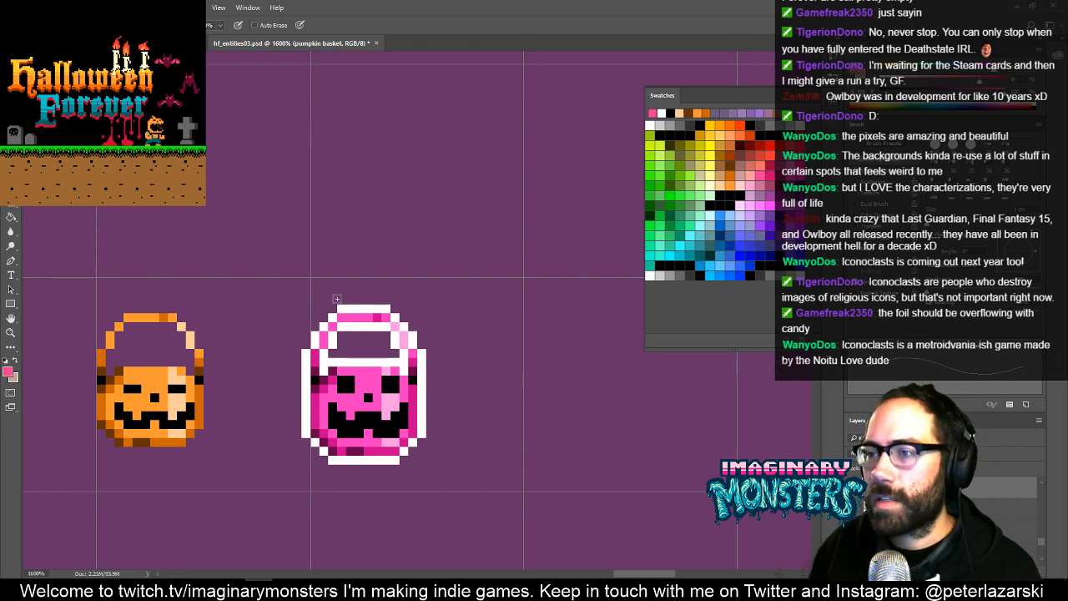
mouse_move(342, 298)
left_mouse_down()
mouse_move(401, 307)
mouse_move(422, 342)
left_mouse_up()
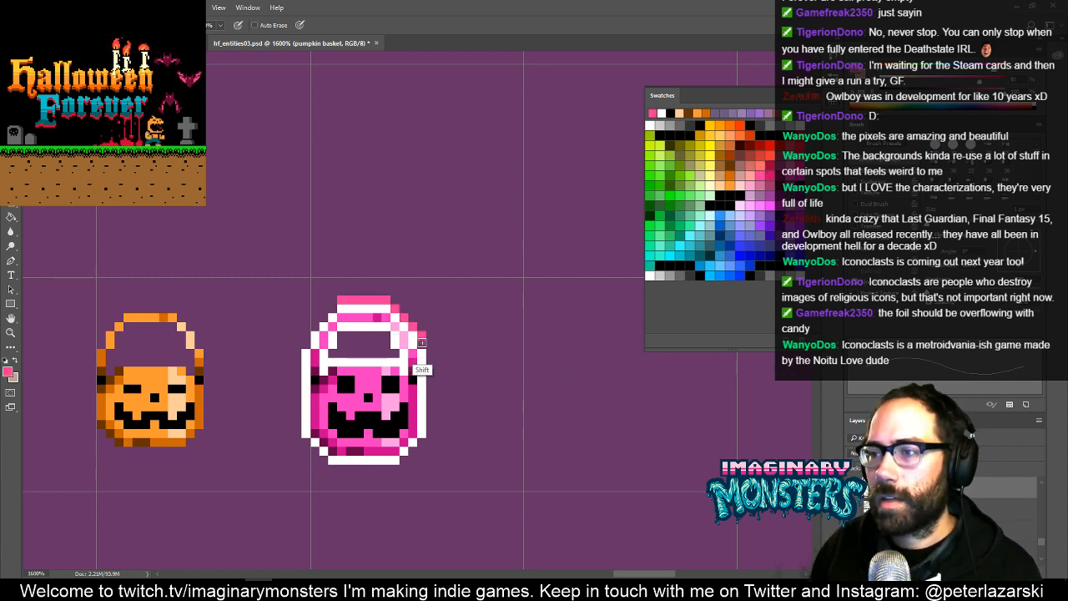
key("ctrl+alt+z")
key("ctrl+alt+z")
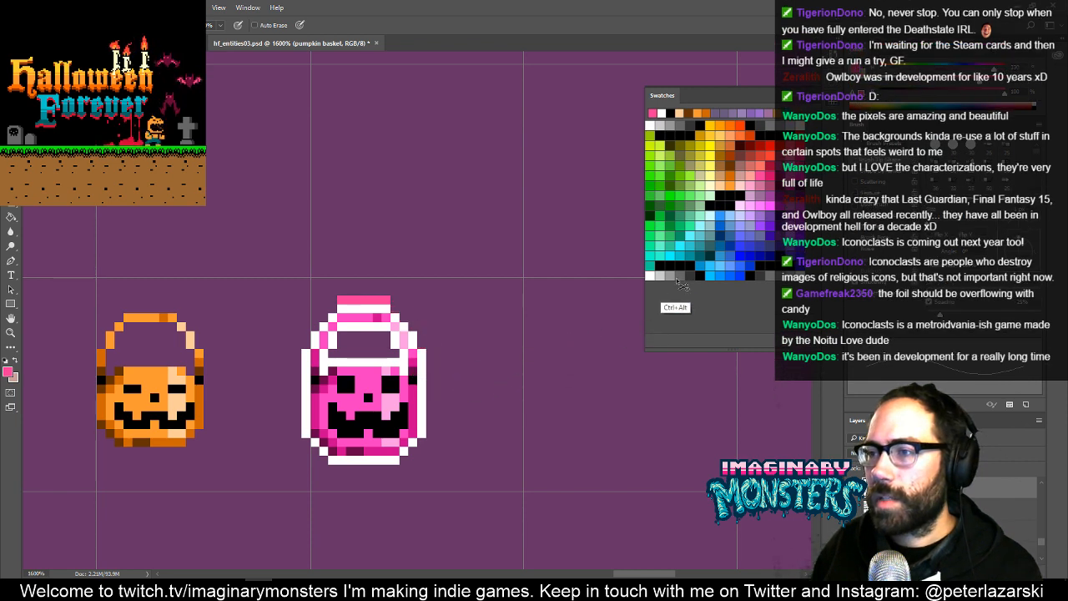
- Draw a one-pixel light pink outline around the outside of the bucket's white outline
left_click(754, 200)
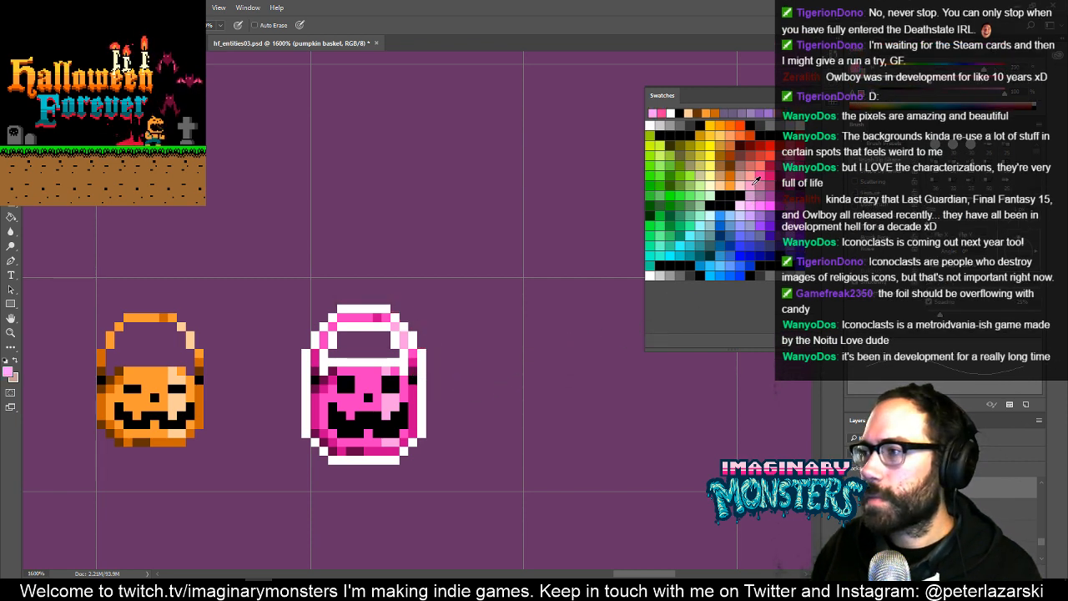
left_click(751, 183)
mouse_move(343, 300)
left_mouse_down()
mouse_move(384, 301)
mouse_move(424, 329)
mouse_move(431, 433)
left_mouse_up()
left_click_drag(394, 469, 364, 468)
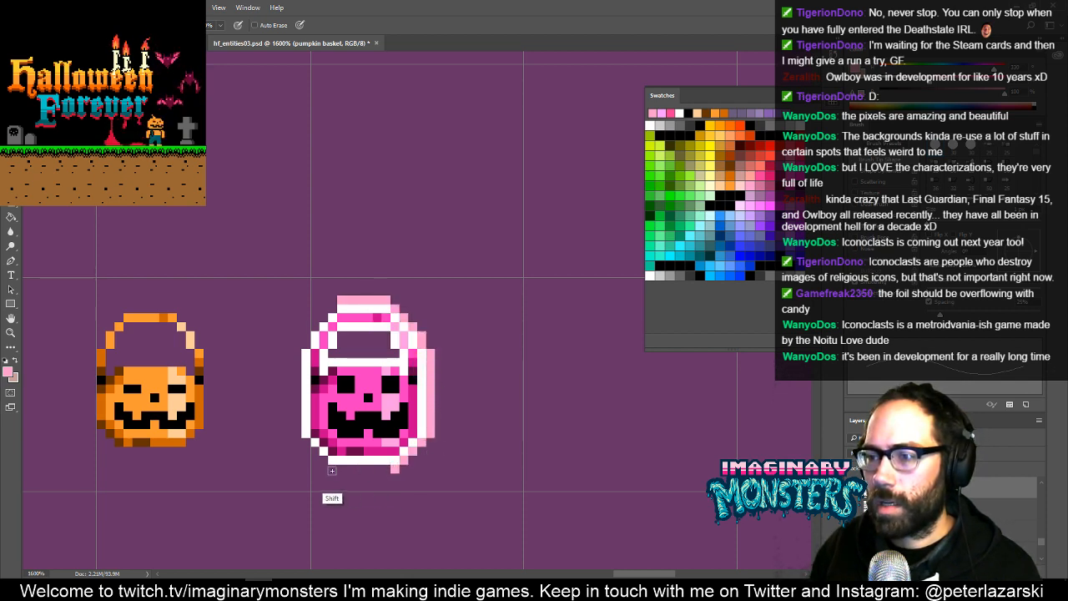
left_click(329, 467, "shift")
left_click(296, 433, "shift")
left_click(297, 339, "shift")
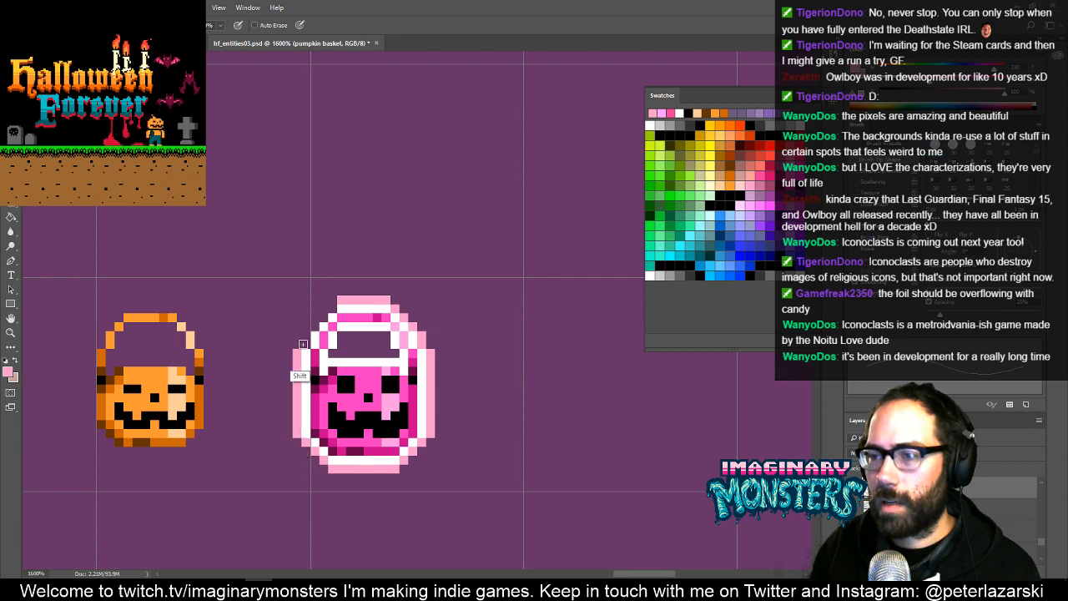
left_click(328, 311, "shift")
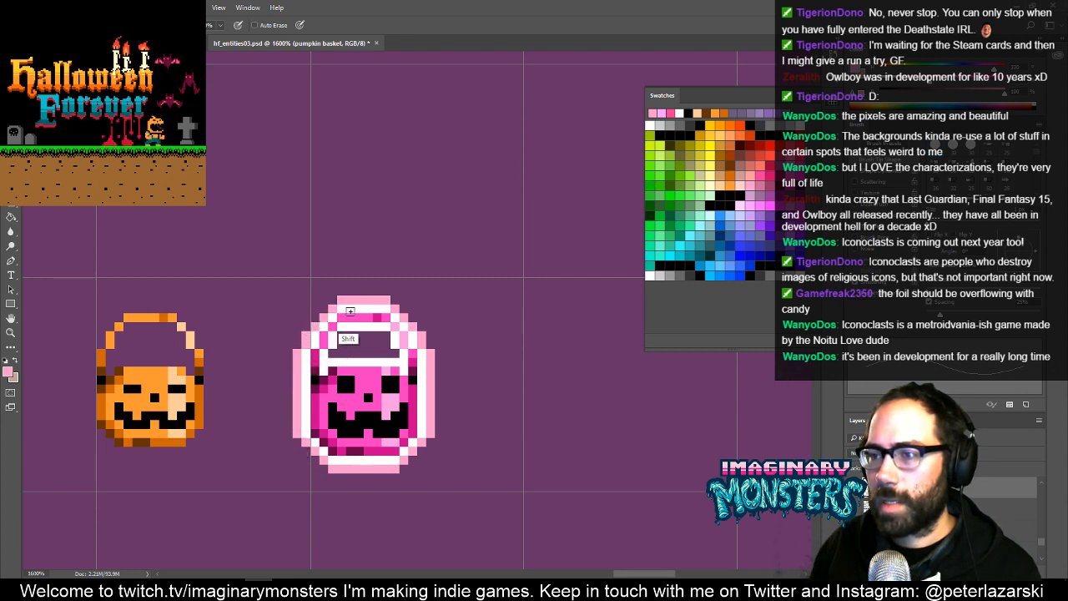
- Add a light pink line along the inner edge of the white outline inside the handle opening
left_click_drag(351, 337, 386, 336)
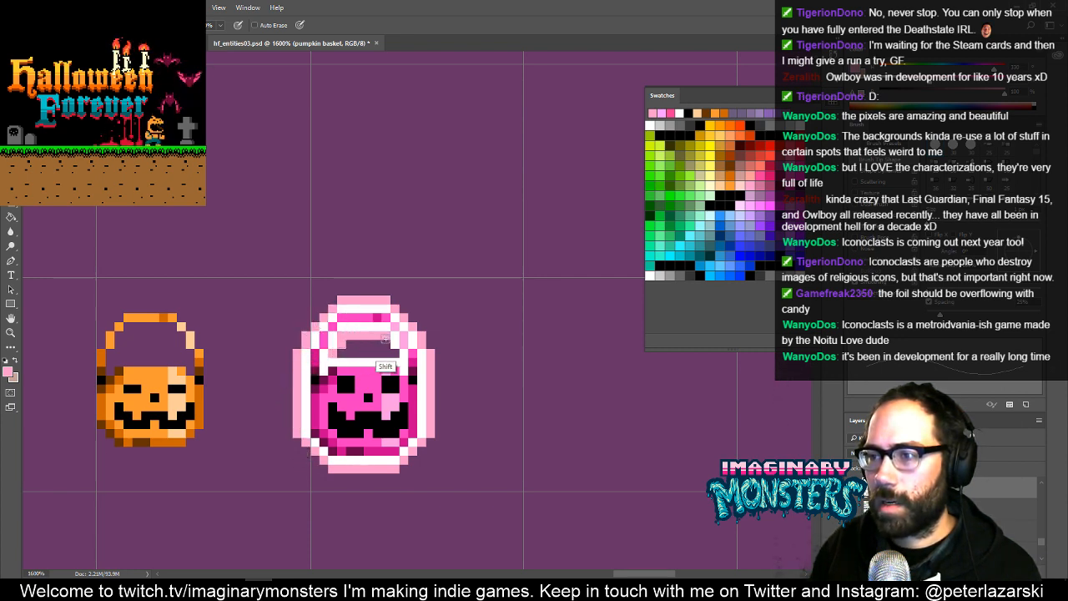
left_click(395, 353)
left_click(335, 353, "shift")
left_click(386, 344)
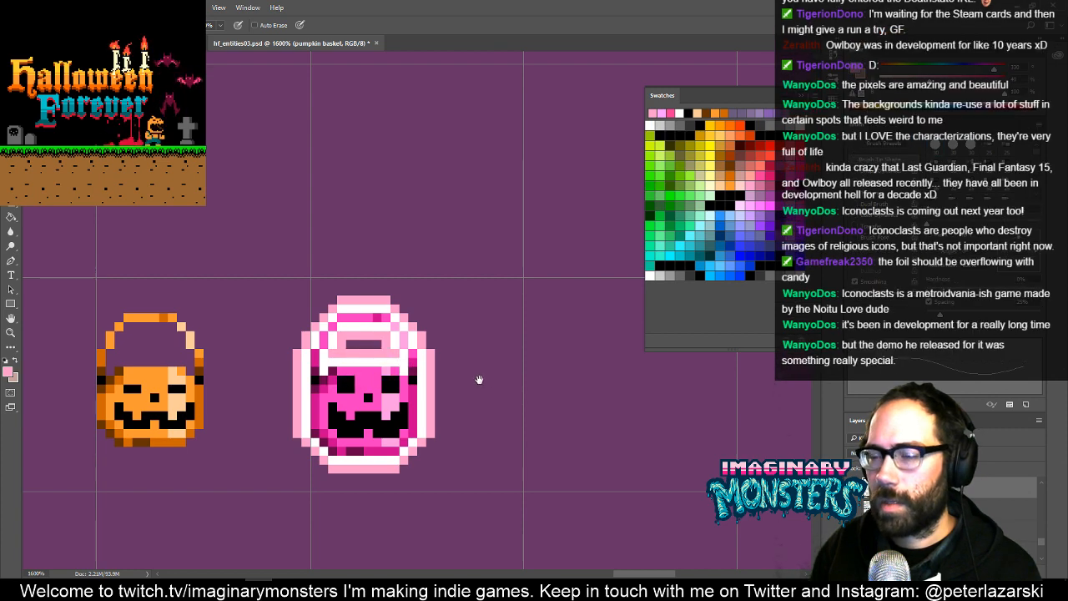
- Draw a white plus-shaped sparkle edged in light pink beside the bucket's upper-right side
mouse_move(500, 380)
left_mouse_down()
mouse_move(520, 382)
mouse_move(454, 380)
left_mouse_up()
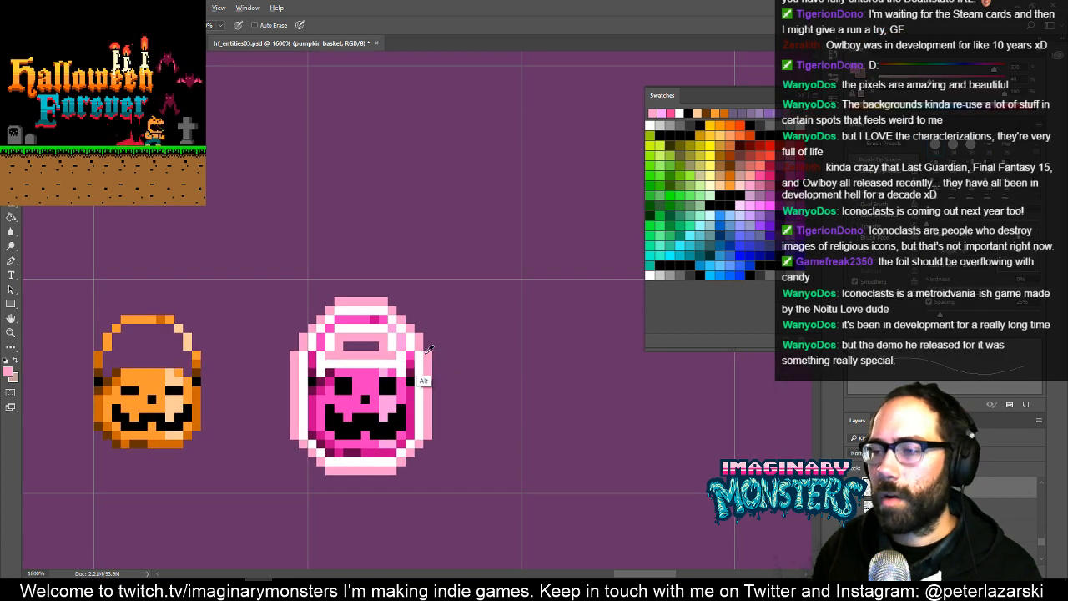
left_click(420, 387, "alt")
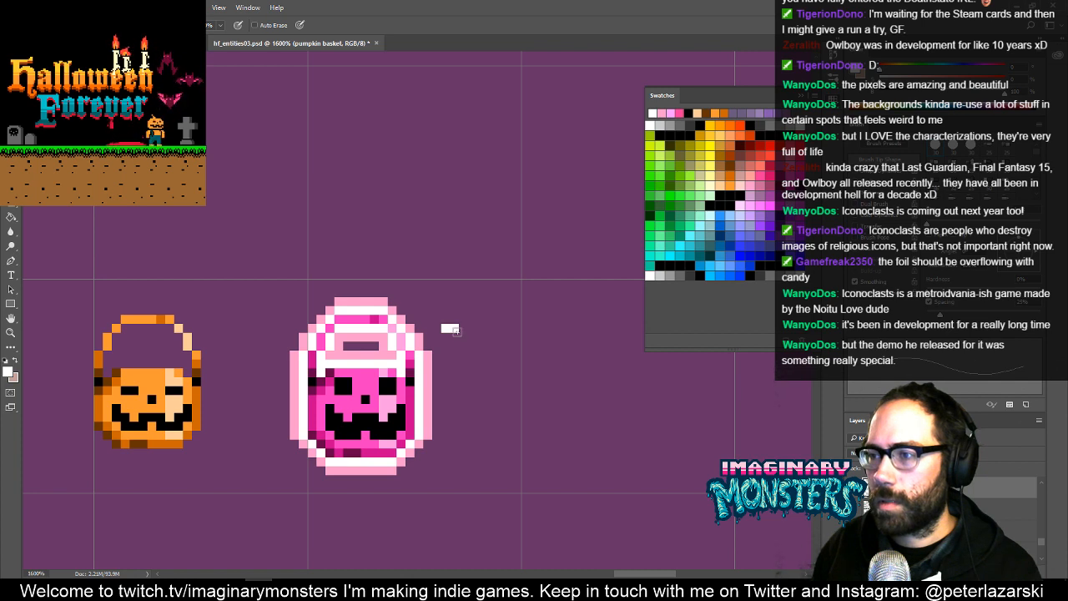
left_click(429, 354, "alt")
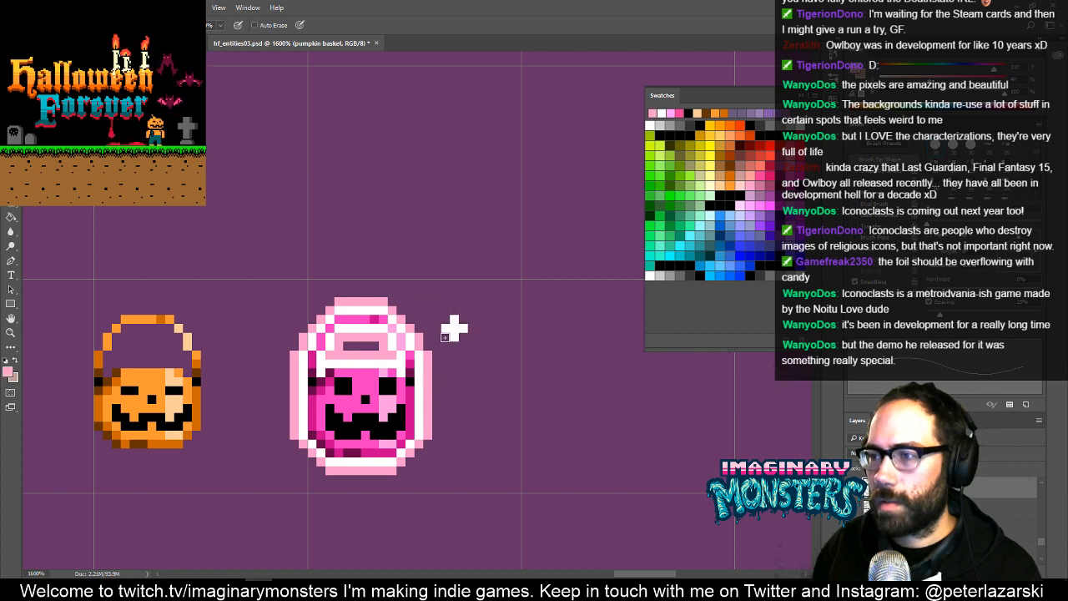
left_click(446, 338)
left_click(437, 328)
left_click(446, 320)
left_click(454, 311)
left_click(463, 320)
left_click(471, 328)
left_click(463, 337)
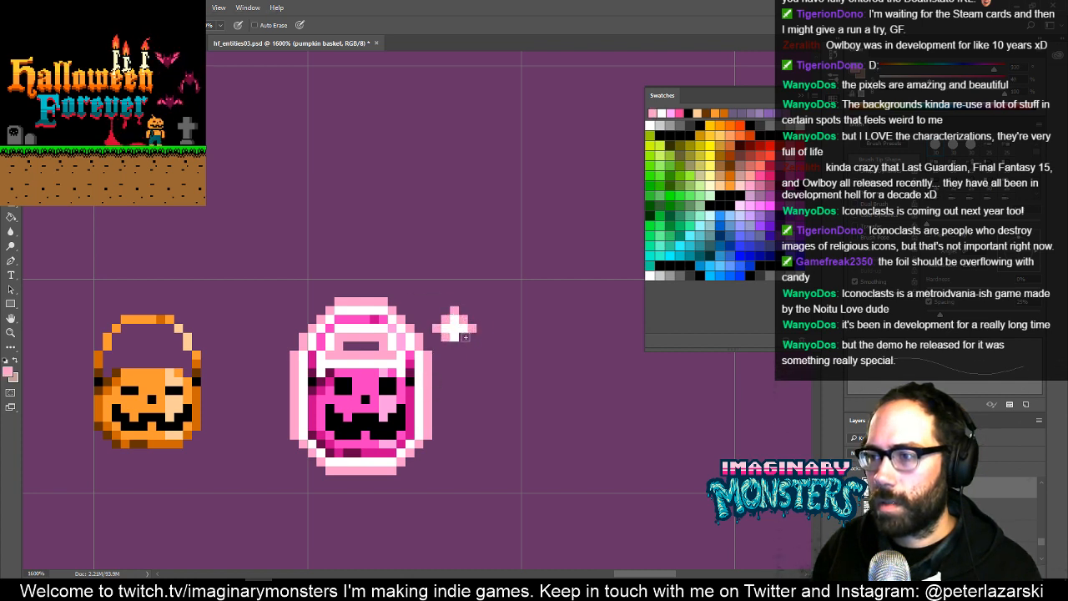
left_click(454, 347)
- Draw a second sparkle near the bucket's lower-left corner, a white plus with light pink edges and centre
left_click_drag(394, 356, 438, 358)
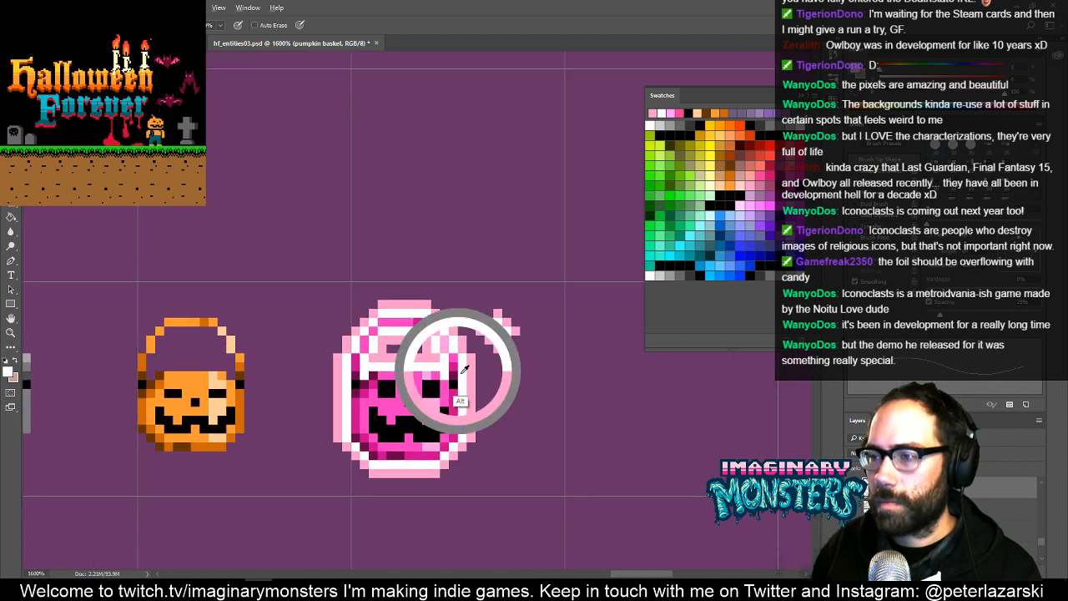
left_click_drag(322, 466, 372, 441)
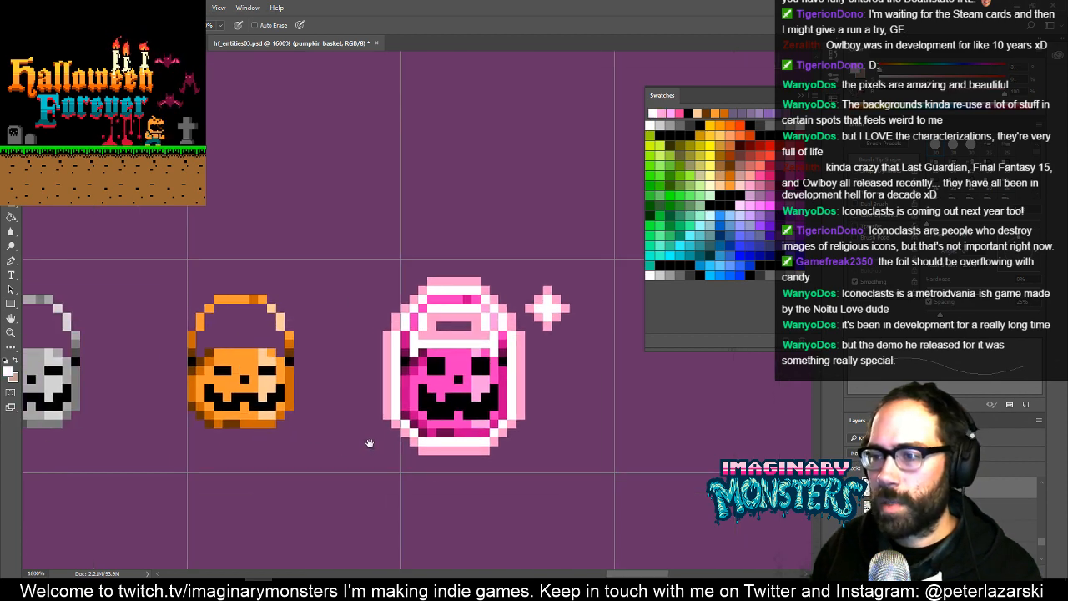
left_click(378, 442)
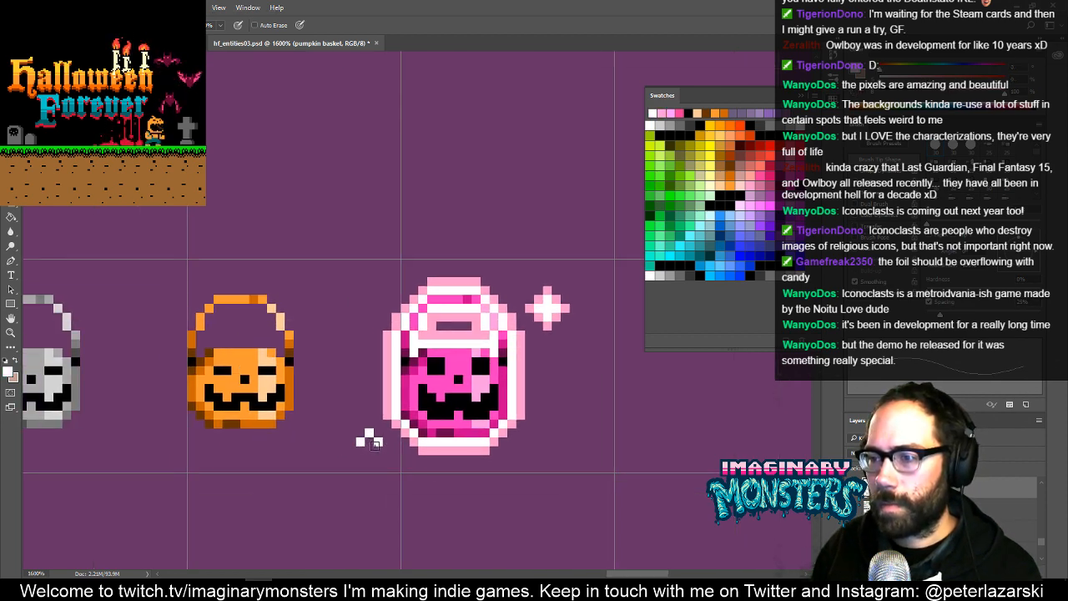
left_click(370, 451)
left_click(394, 425, "alt")
left_click(386, 443)
left_click(378, 433)
left_click(370, 425)
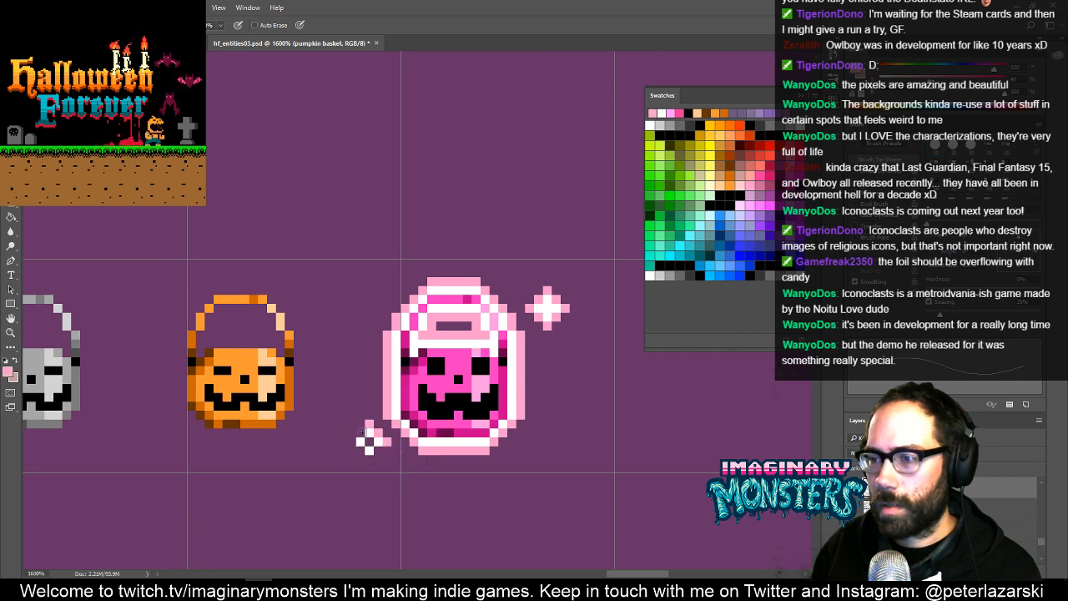
left_click(360, 433)
left_click(352, 442)
left_click(360, 450)
left_click(369, 459)
left_click(376, 451)
left_click(370, 443)
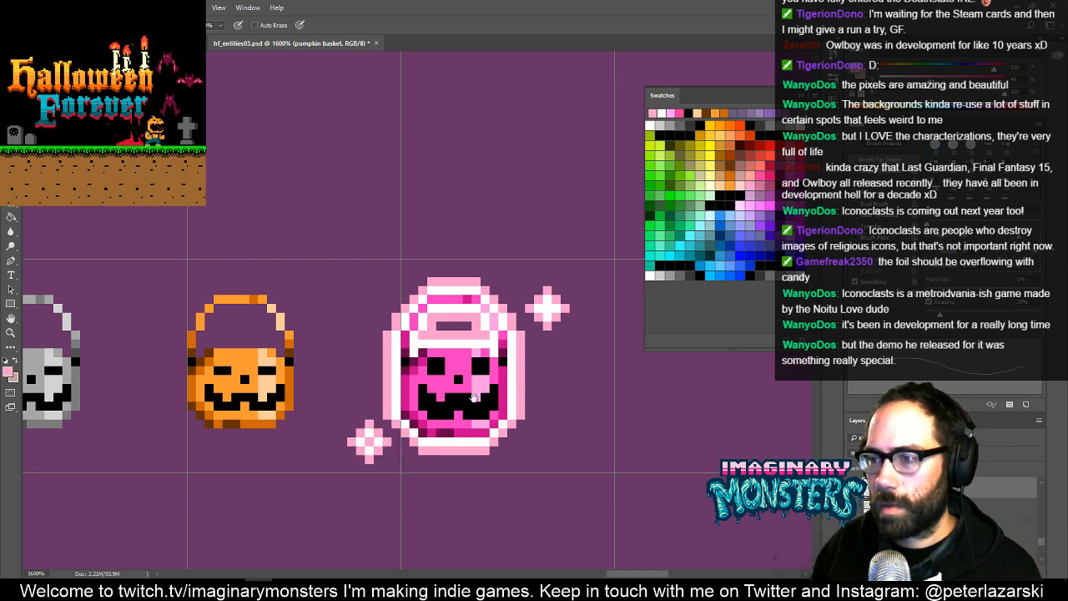
- Draw a smaller sparkle near the bucket's upper-left side, one white pixel with four light pink points
left_click_drag(474, 397, 443, 406)
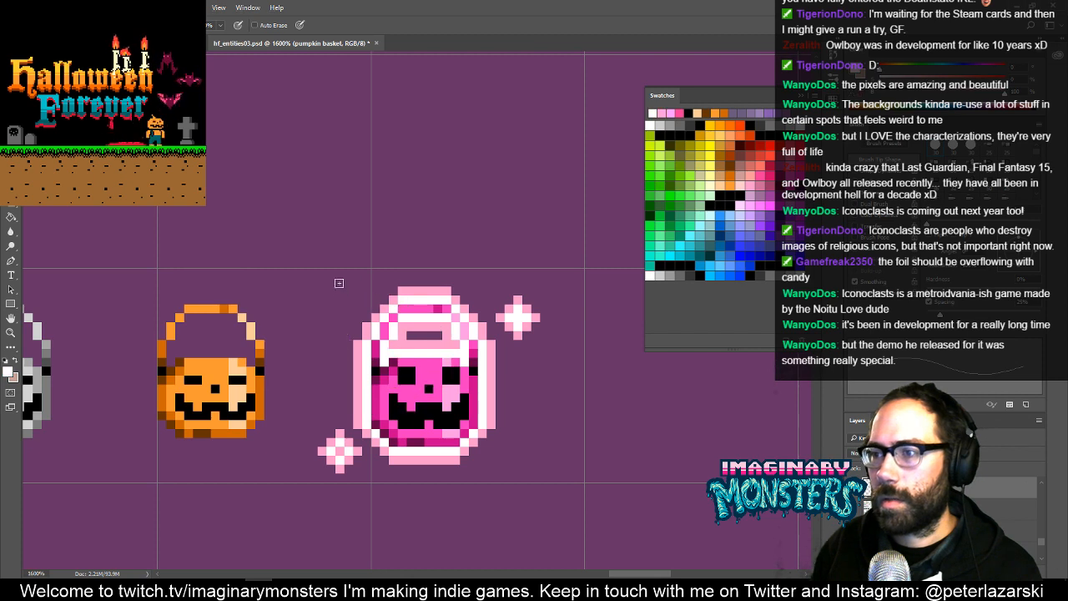
left_click(366, 324, "alt")
left_click(359, 302)
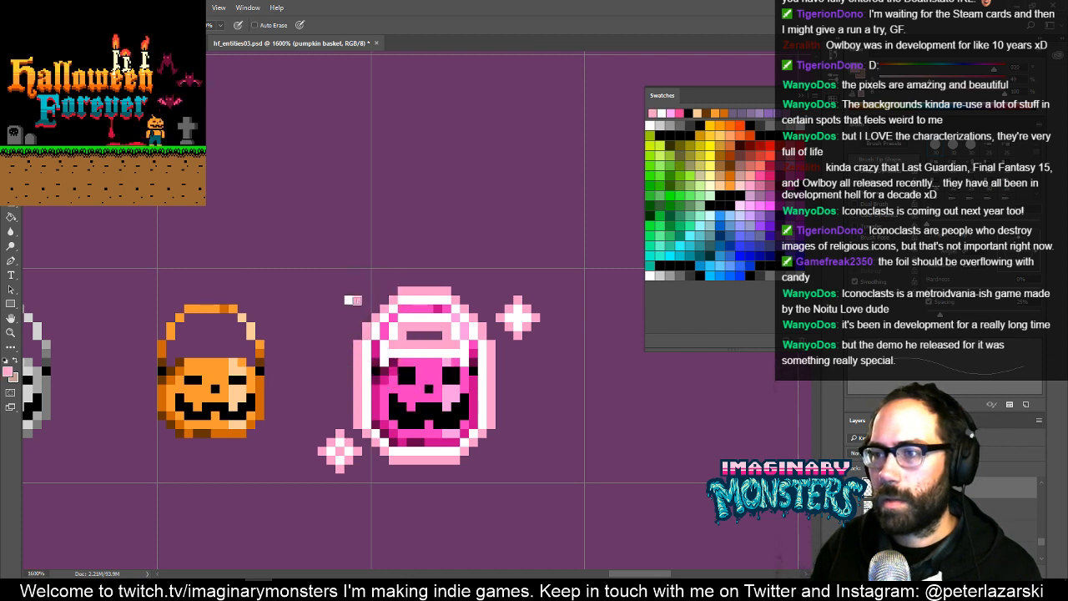
left_click(349, 311)
left_click(341, 302)
left_click(350, 292)
- Lasso the upper-right sparkle, move it one pixel up and one pixel left, and deselect it
left_click_drag(474, 346, 446, 337)
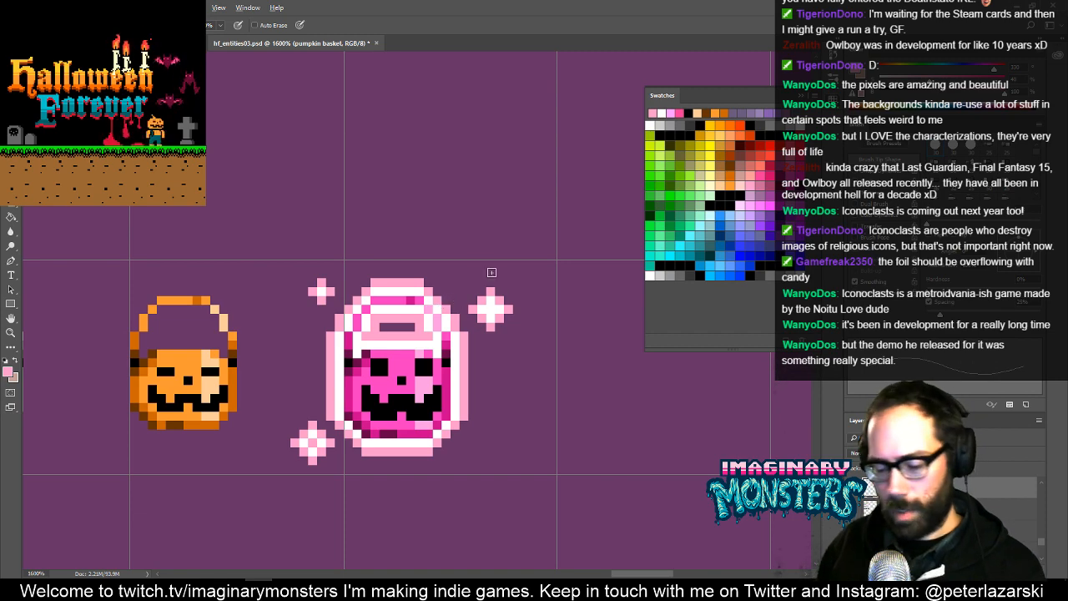
key("l")
key("alt+l")
mouse_move(516, 297)
left_mouse_down()
mouse_move(468, 284)
mouse_move(546, 313)
mouse_move(519, 279)
left_mouse_up()
key("Return")
key("b")
key("ctrl+Up")
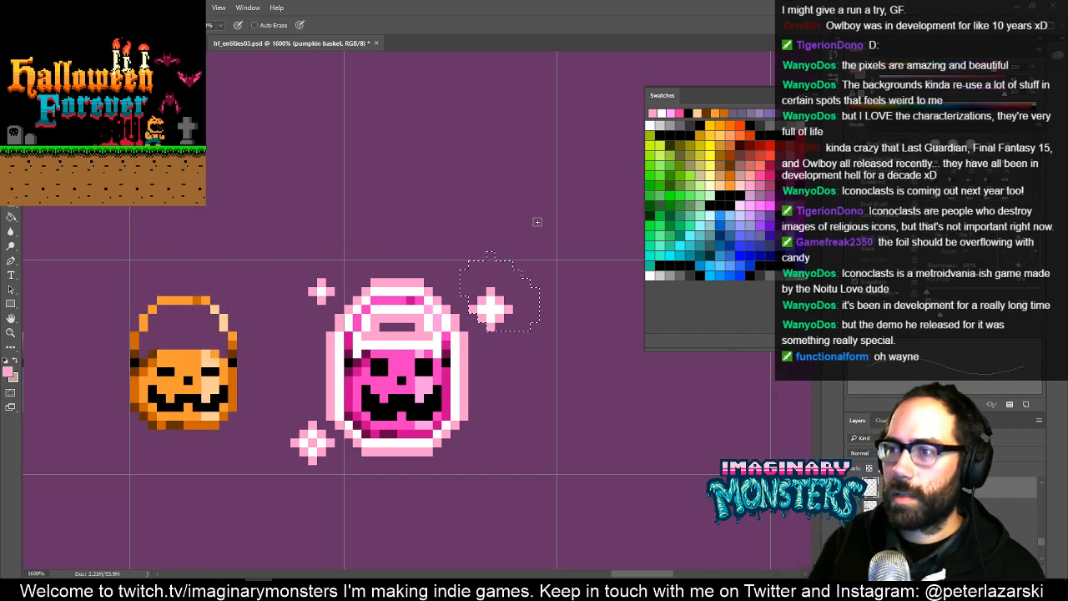
key("ctrl+z")
key("v")
key("Up")
key("Left")
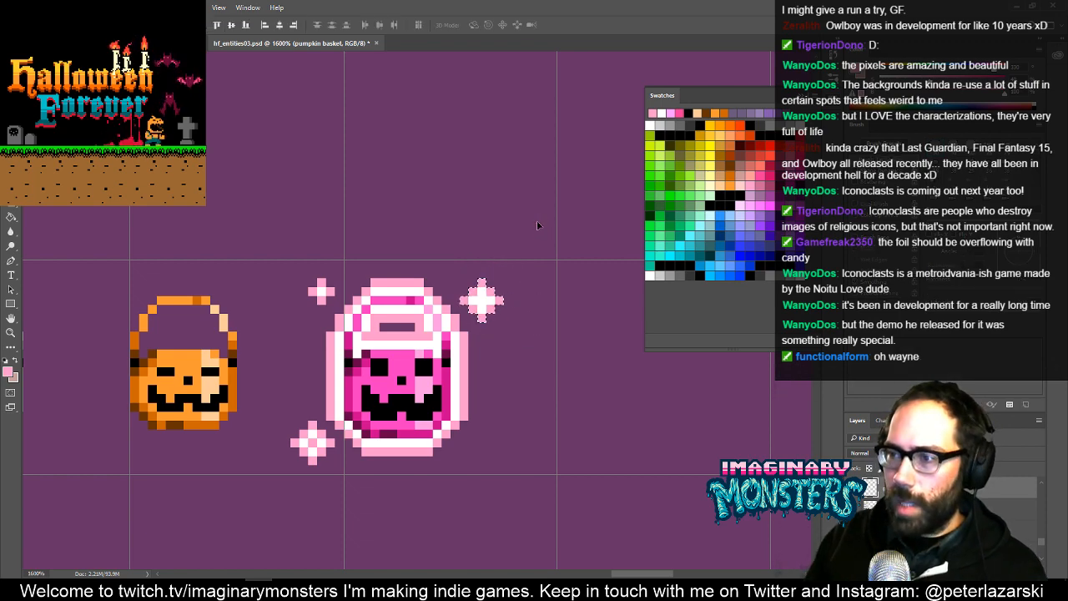
key("ctrl+d")
- Nudge the whole row of pumpkin buckets to the right until each is centred in its grid cell
key("z")
left_click_drag(494, 301, 589, 347)
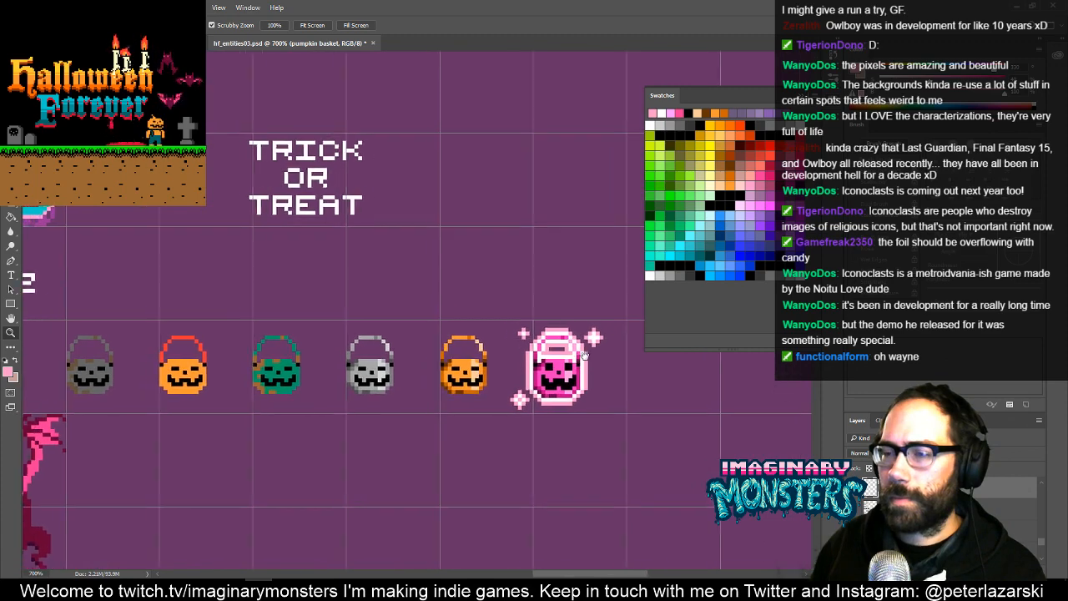
key("v")
key("Right")
key("Right")
key("Right")
key("Right")
key("Right")
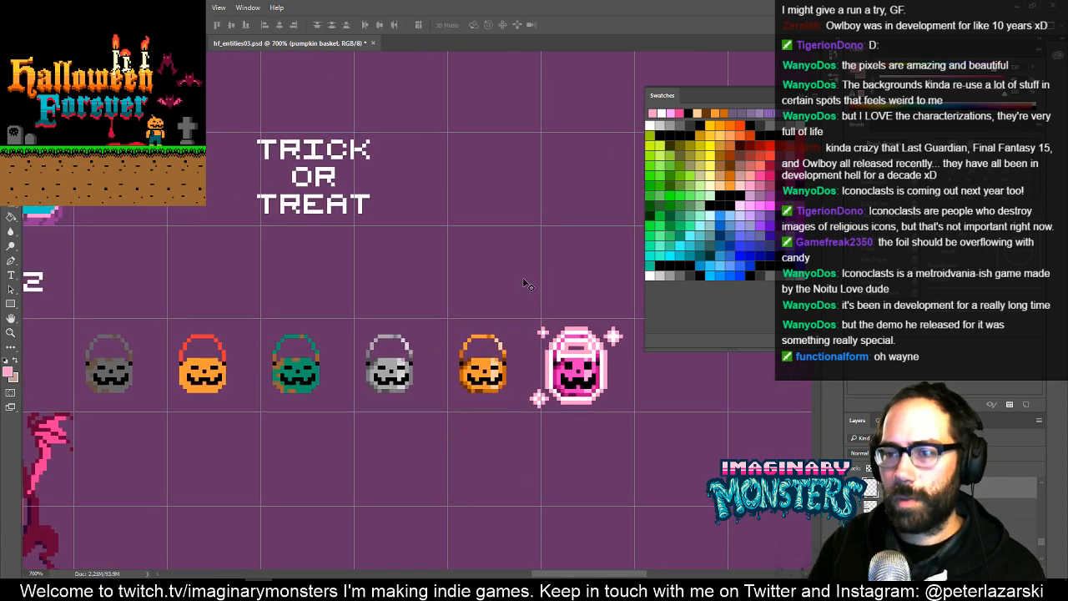
key("Right")
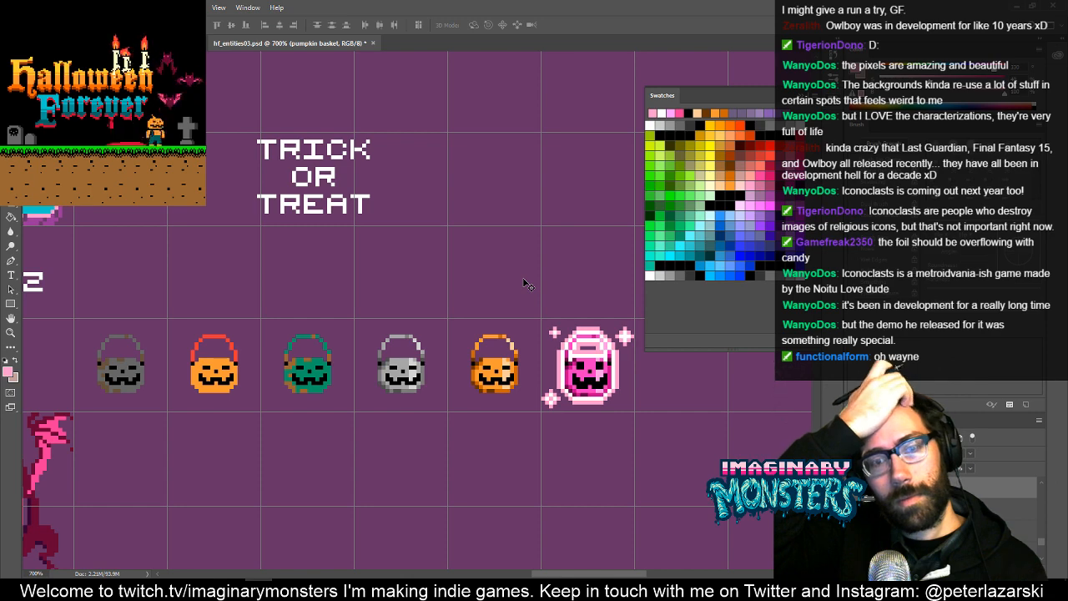
mouse_move(427, 320)
left_mouse_down()
mouse_move(467, 348)
mouse_move(466, 324)
left_mouse_up()
key("b")
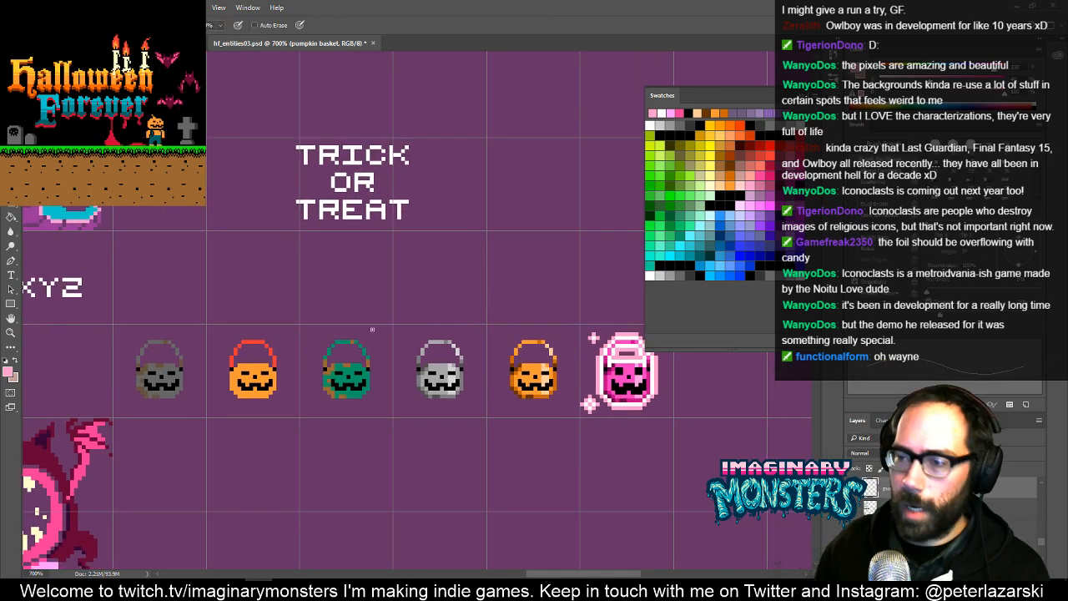
- Paint a light blue 3-pixel square in the upper-left corner of the grey bucket's grid cell and save the file
mouse_move(377, 346)
left_mouse_down()
mouse_move(398, 348)
mouse_move(352, 359)
mouse_move(387, 349)
left_mouse_up()
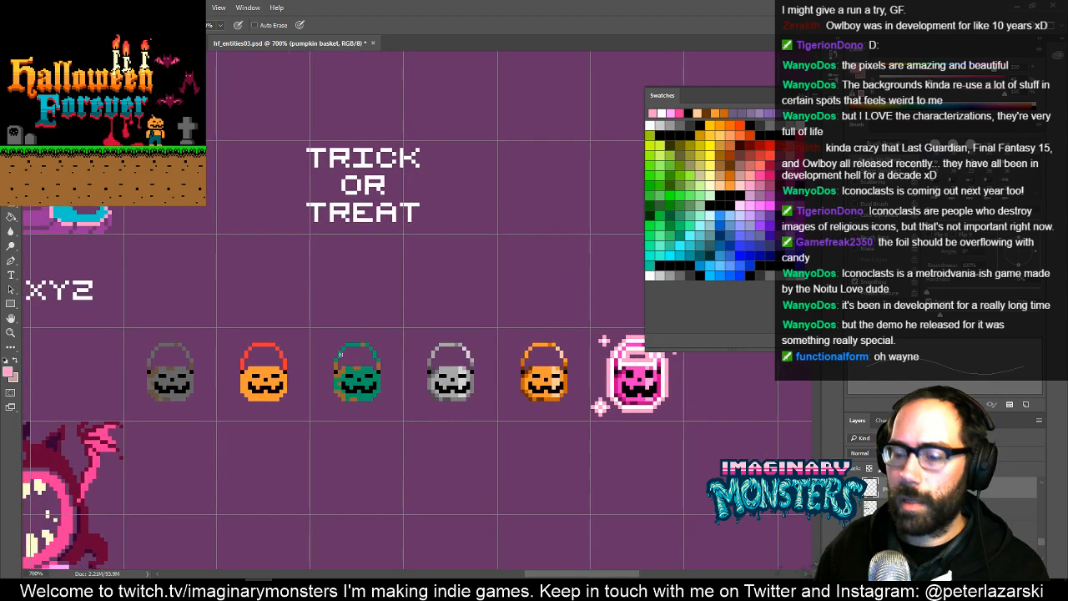
left_click(711, 264)
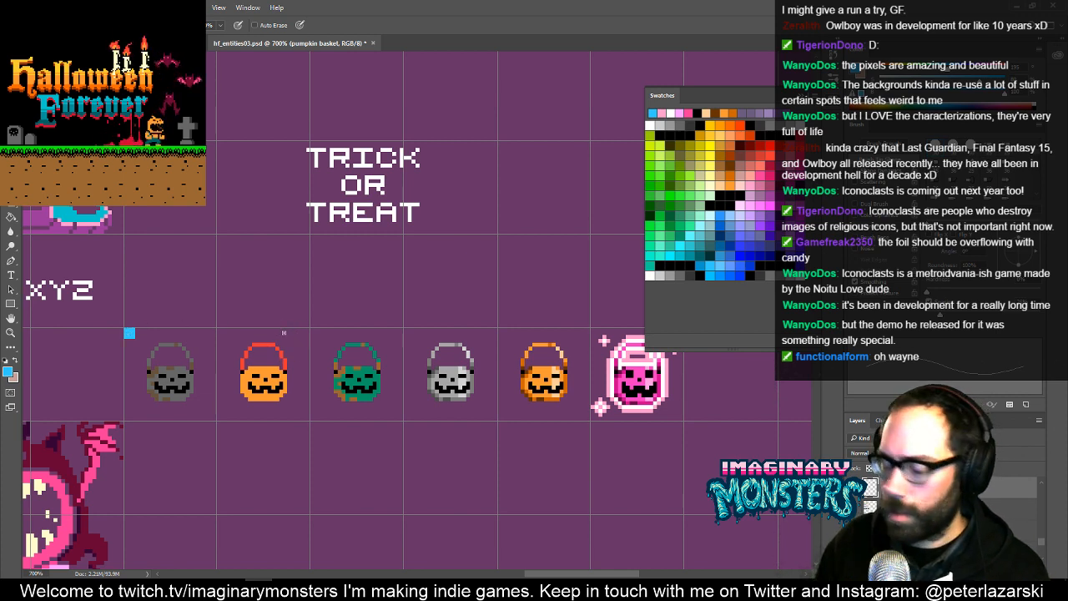
key("ctrl")
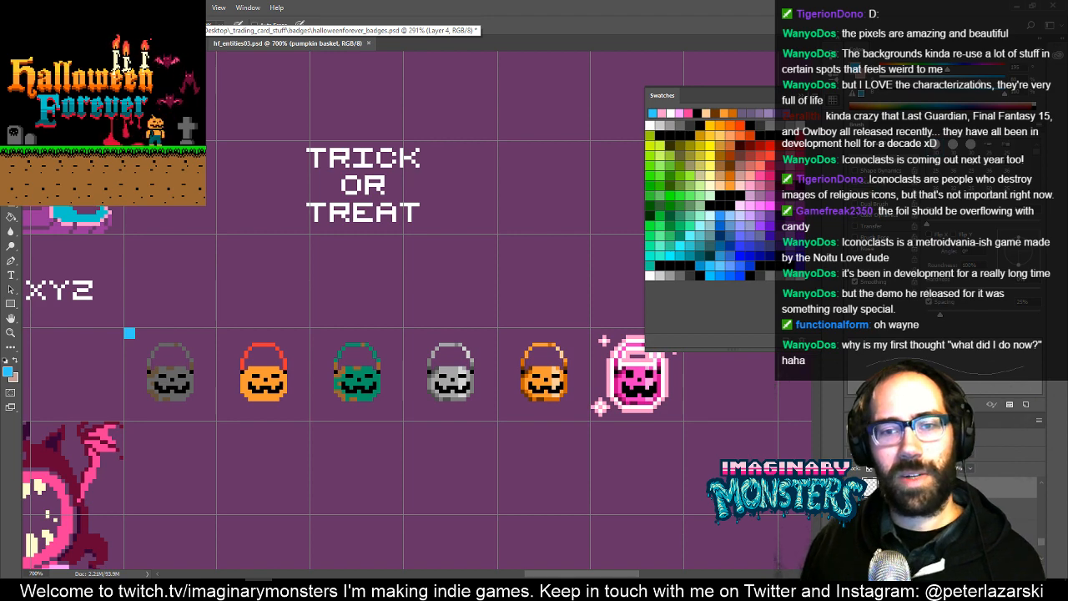
- Switch to halloweenforever_badges.psd and delete the orange bucket layer
left_click(125, 43)
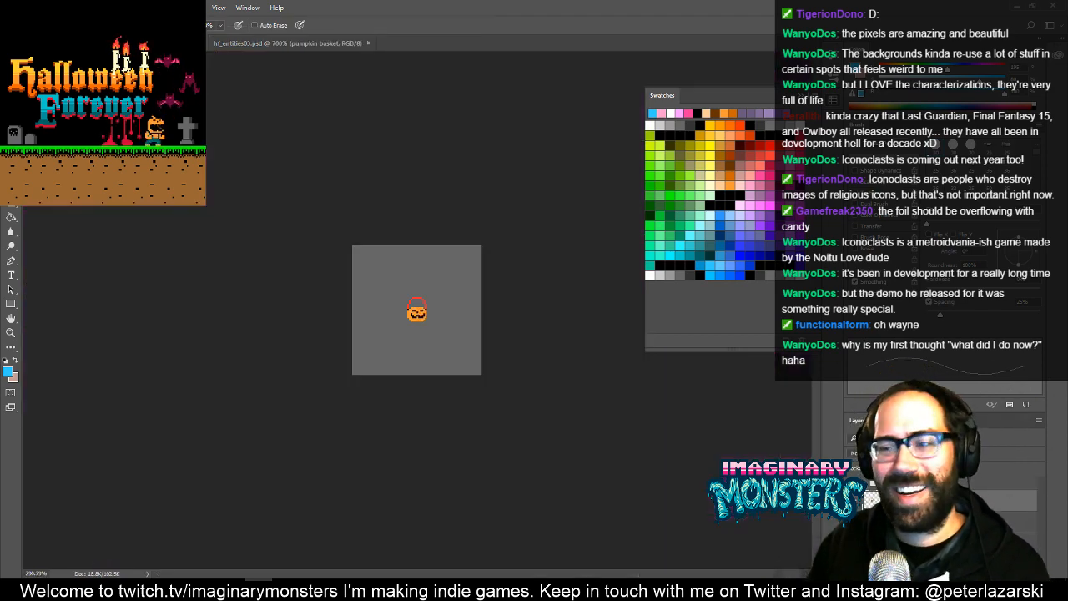
key("v")
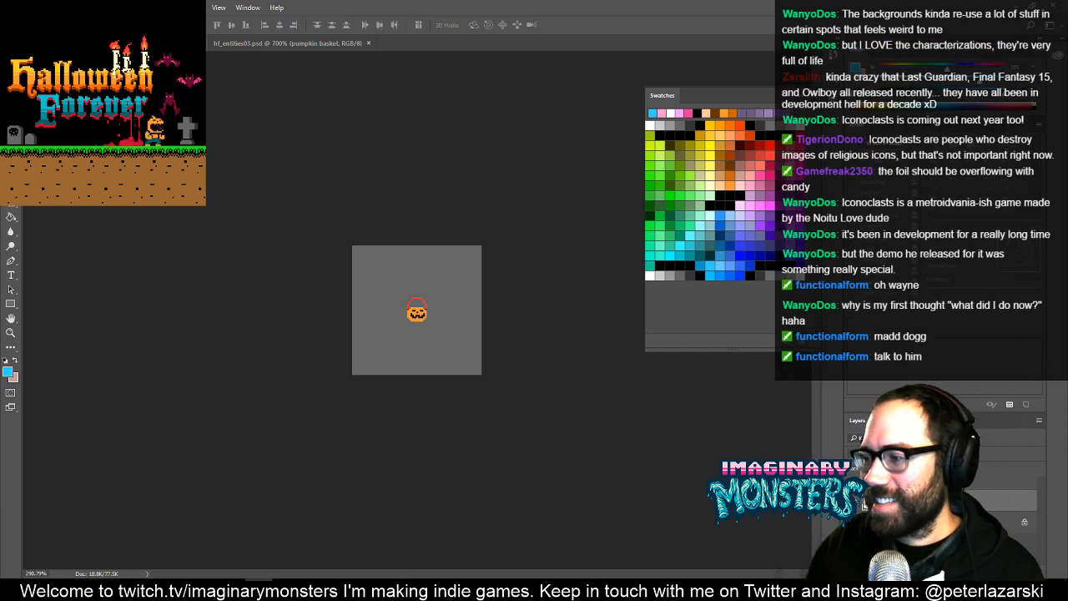
key("Delete")
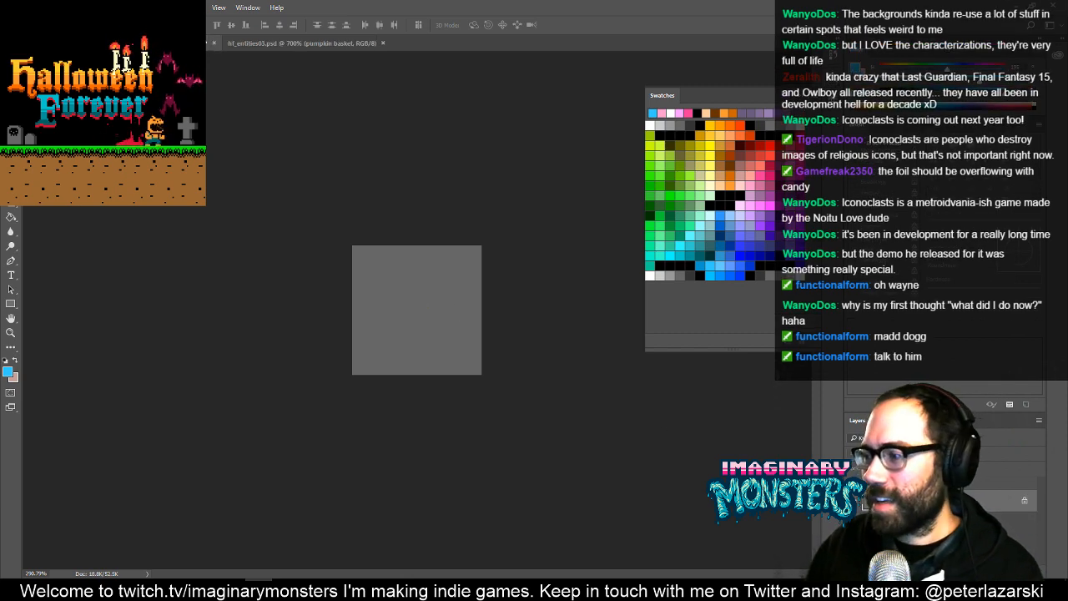
- Resize the badge canvas to 20 by 20 pixels, accepting the clipping
key("ctrl+alt+c")
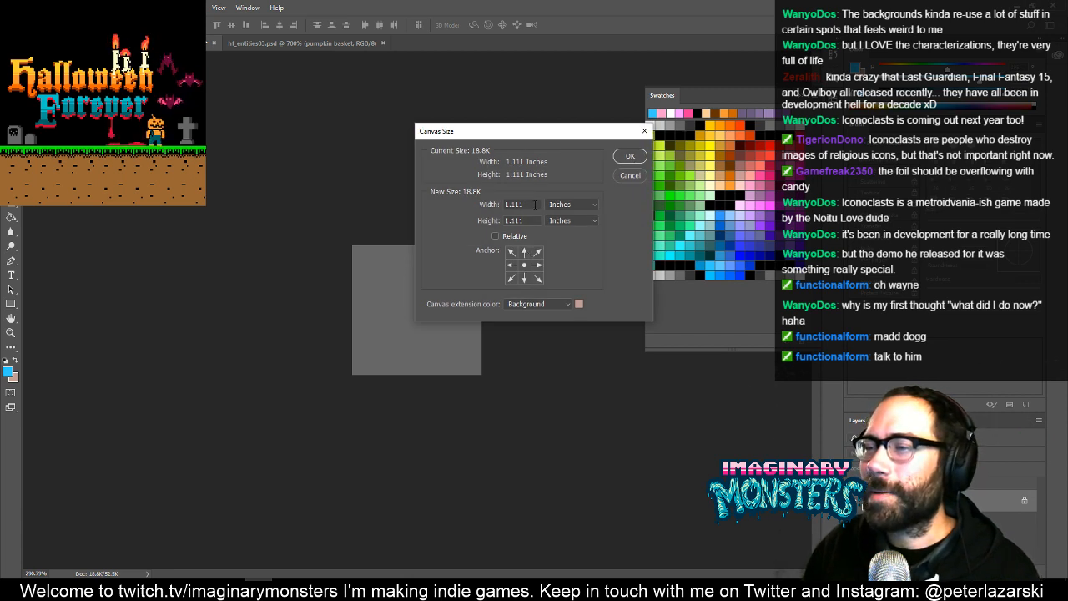
left_click(571, 204)
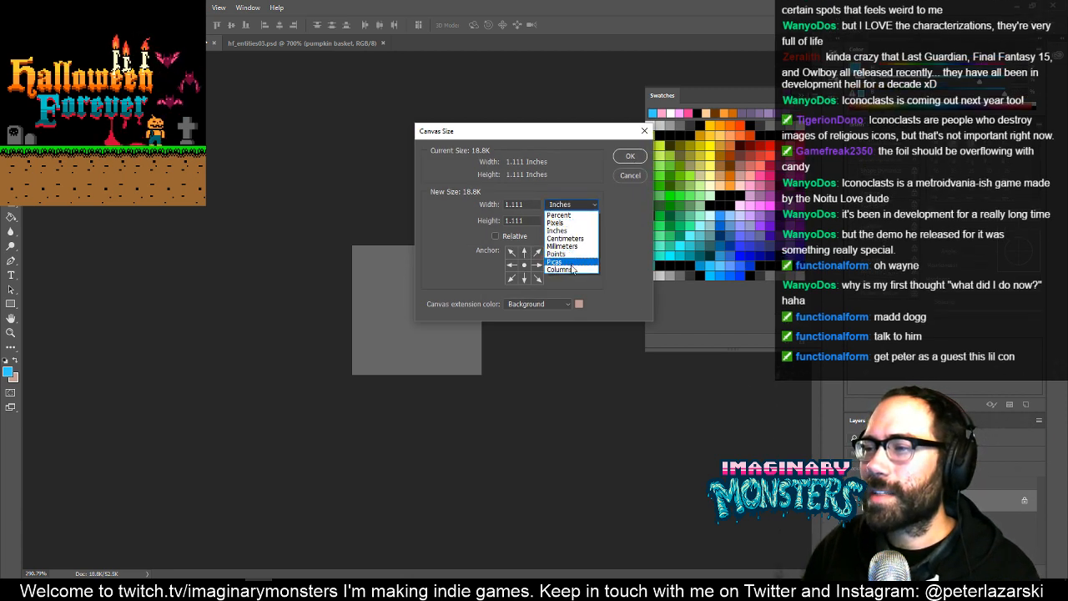
left_click(567, 229)
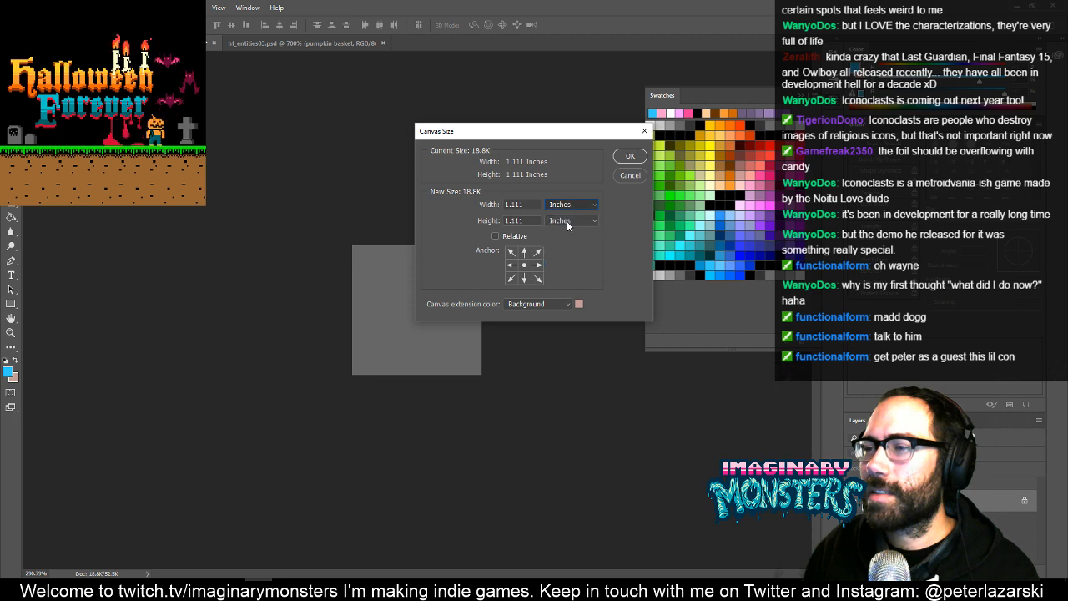
left_click(525, 205)
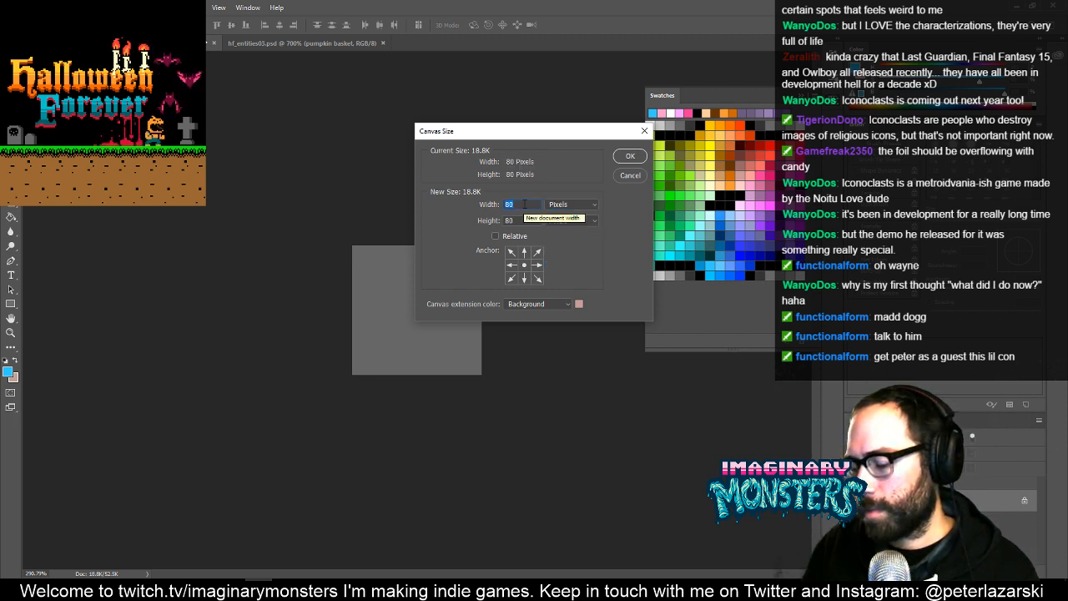
type("20")
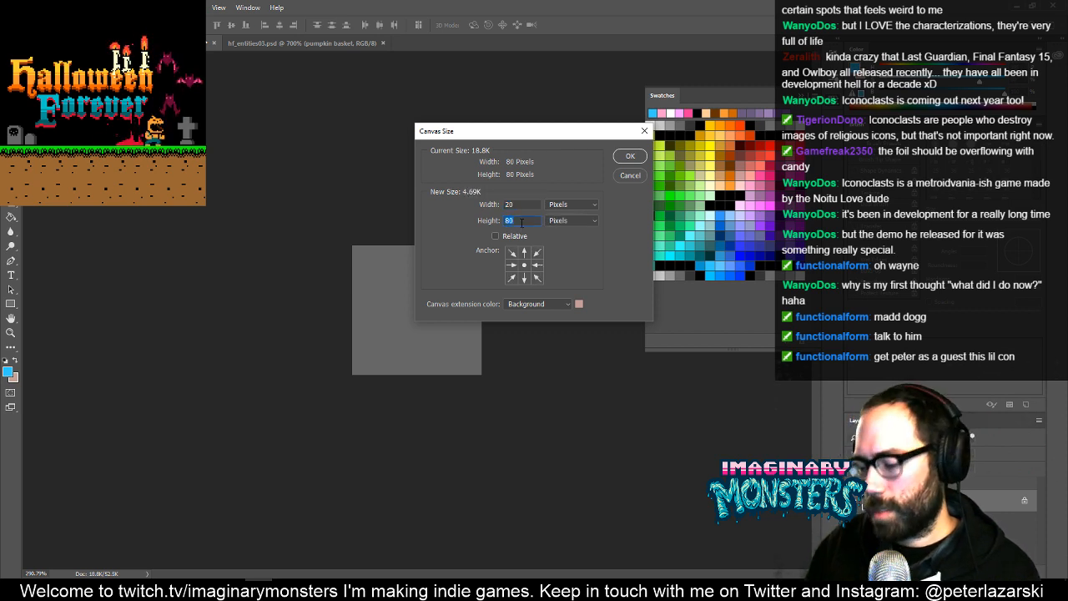
type("20")
left_click(627, 158)
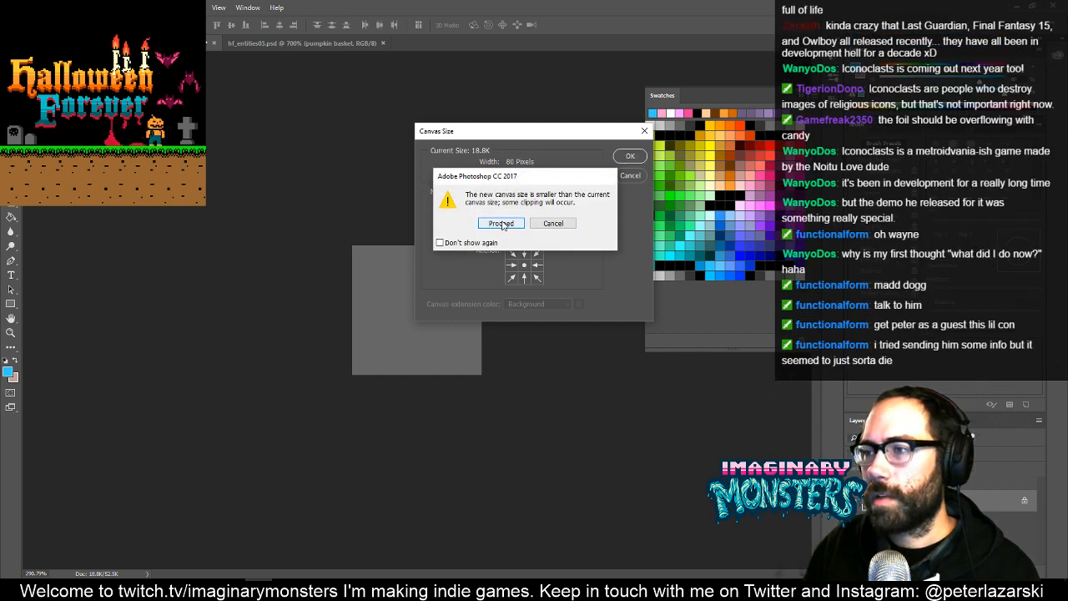
left_click(501, 224)
- Paste the marked grey bucket over a hidden background and nudge it two pixels up and two pixels left
key("z")
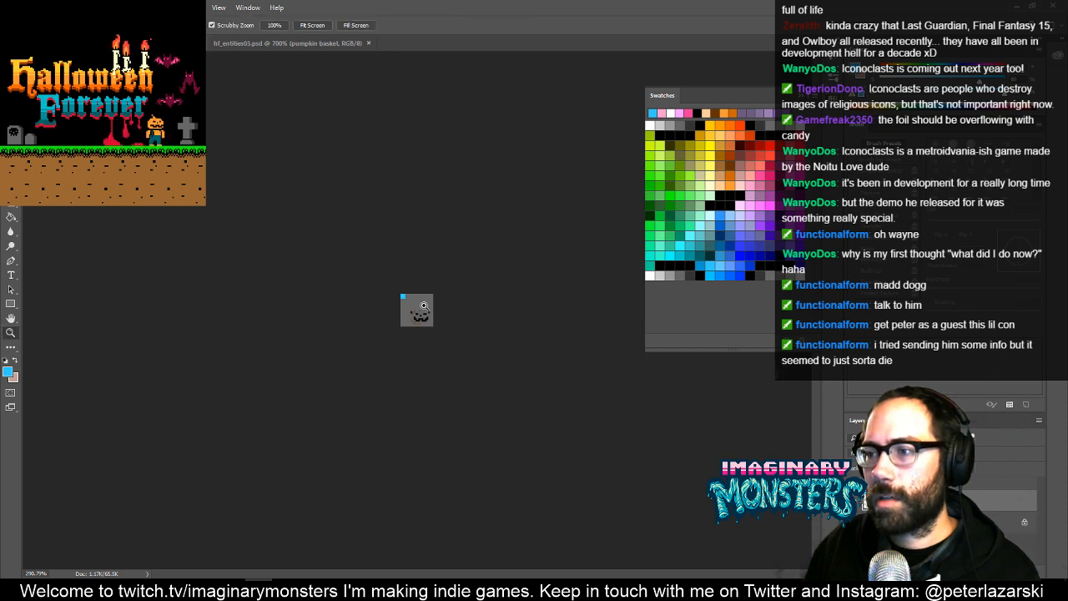
left_click(424, 305)
left_click(424, 305)
left_click(424, 306)
left_click(423, 306)
left_click(424, 305)
left_click(424, 305)
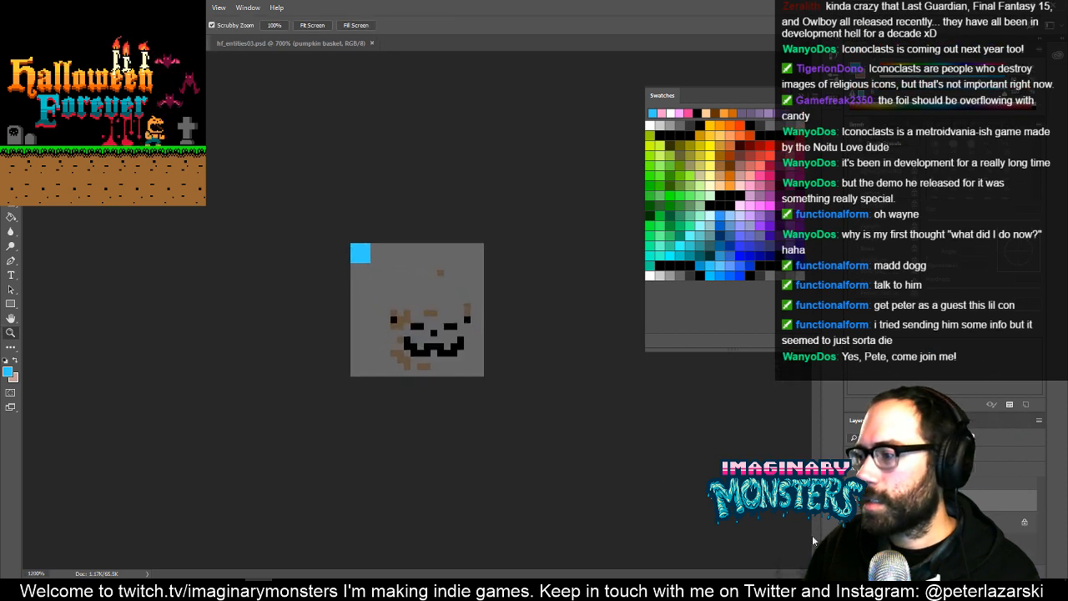
key("v")
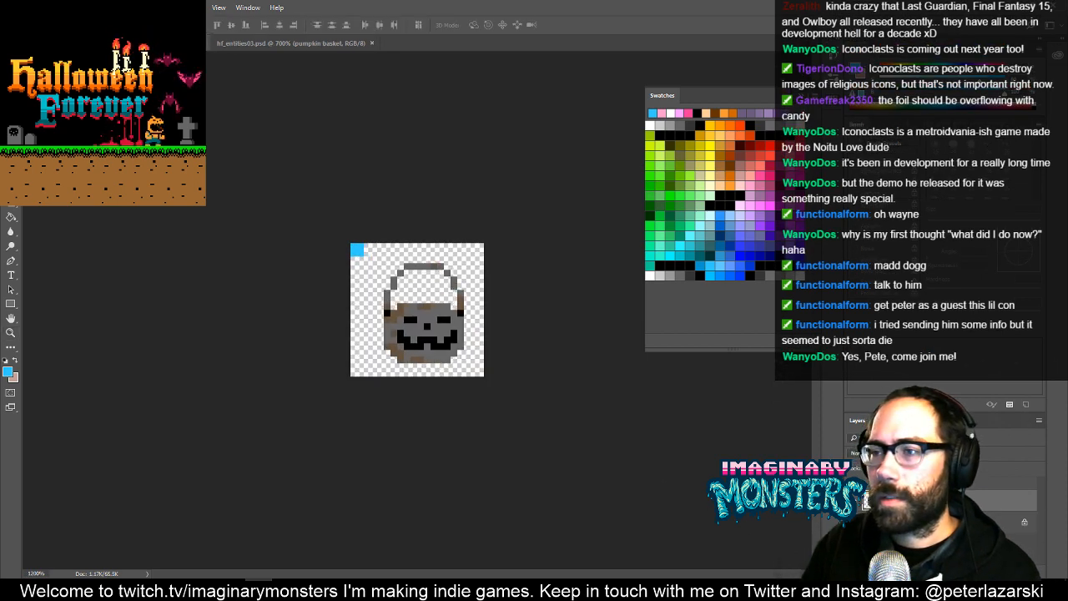
key("Up")
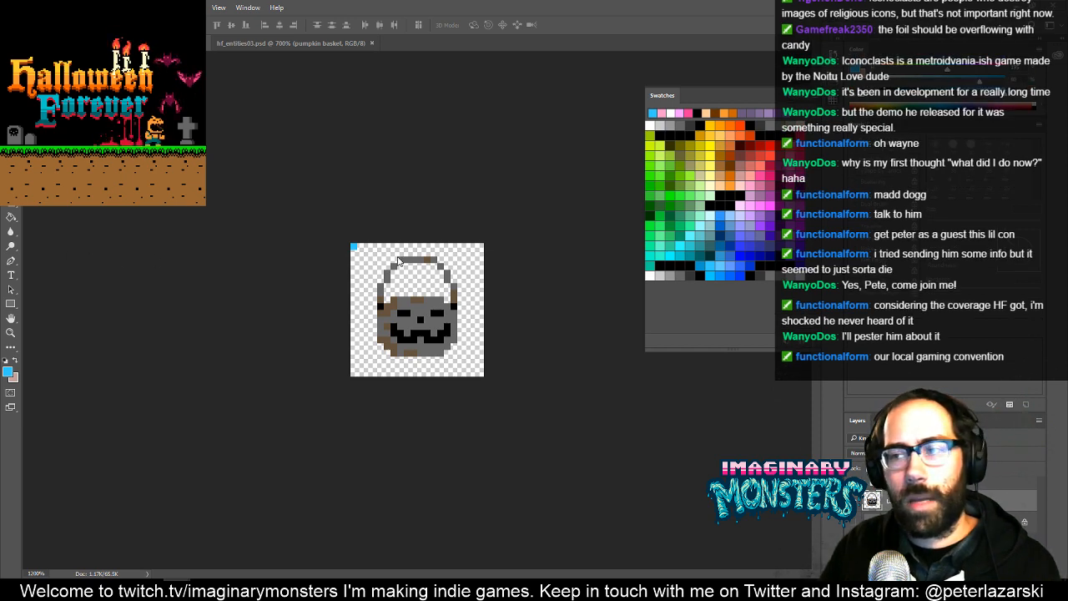
- Preview the grey bucket in full-screen mode, and delete the pasted bucket from the badge canvas
key("f")
key("f")
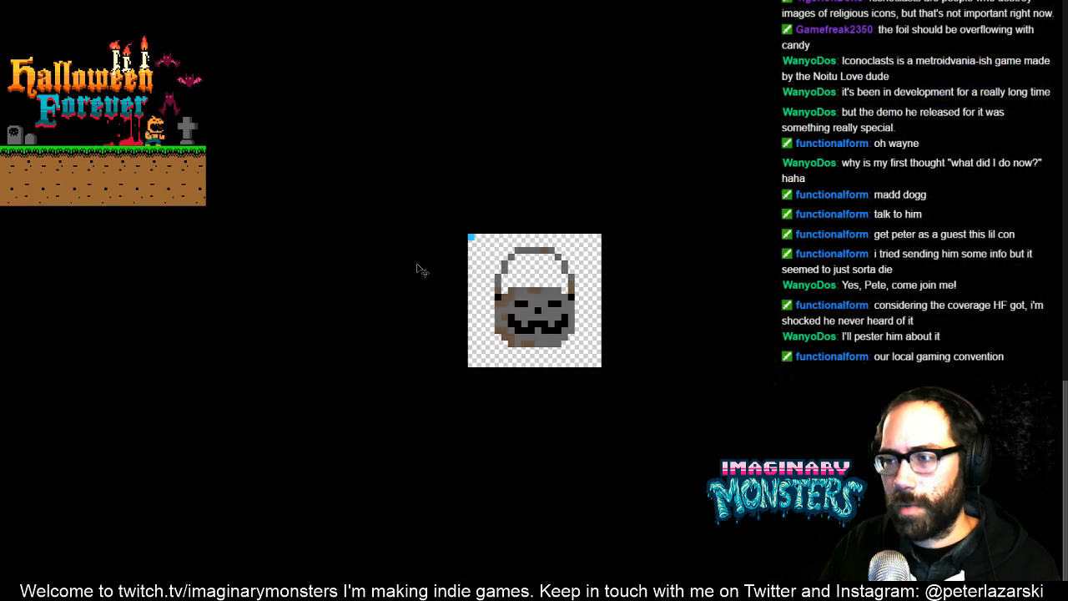
key("f")
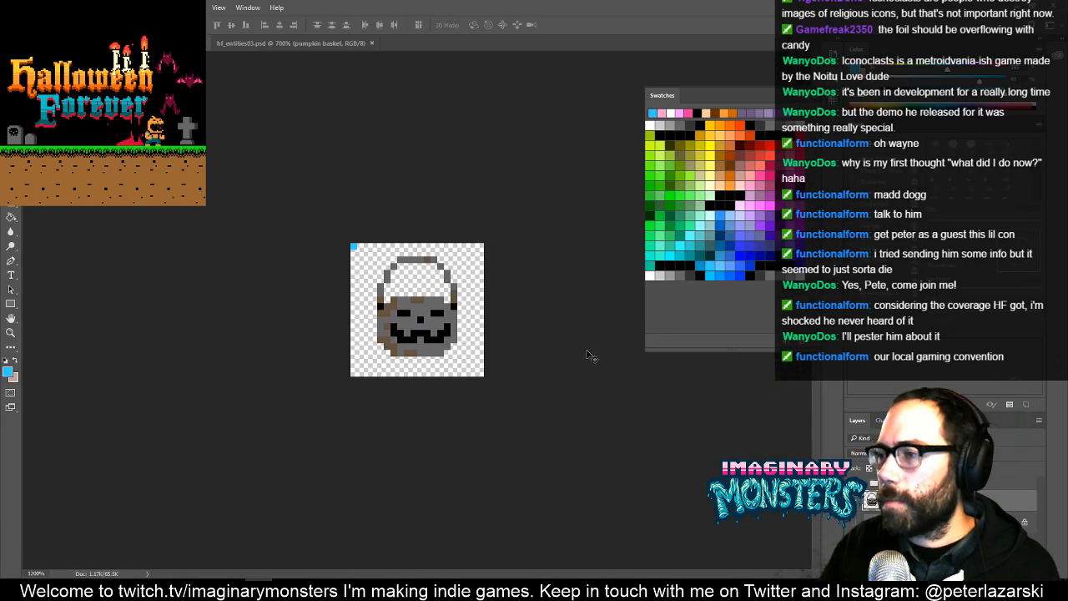
key("f")
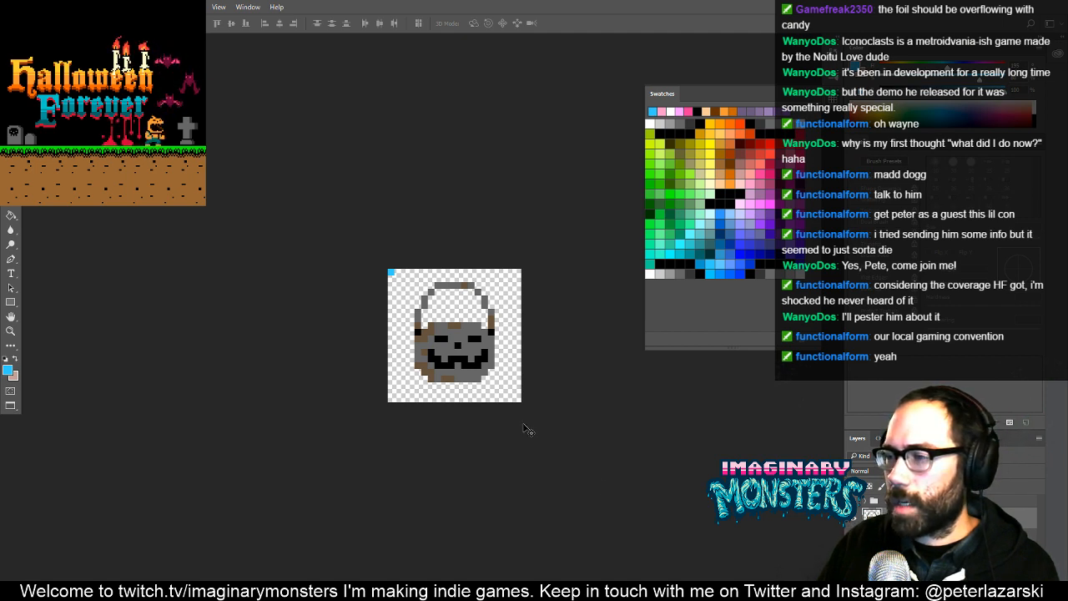
mouse_move(475, 361)
left_mouse_down()
mouse_move(475, 400)
mouse_move(267, 348)
mouse_move(488, 374)
left_mouse_up()
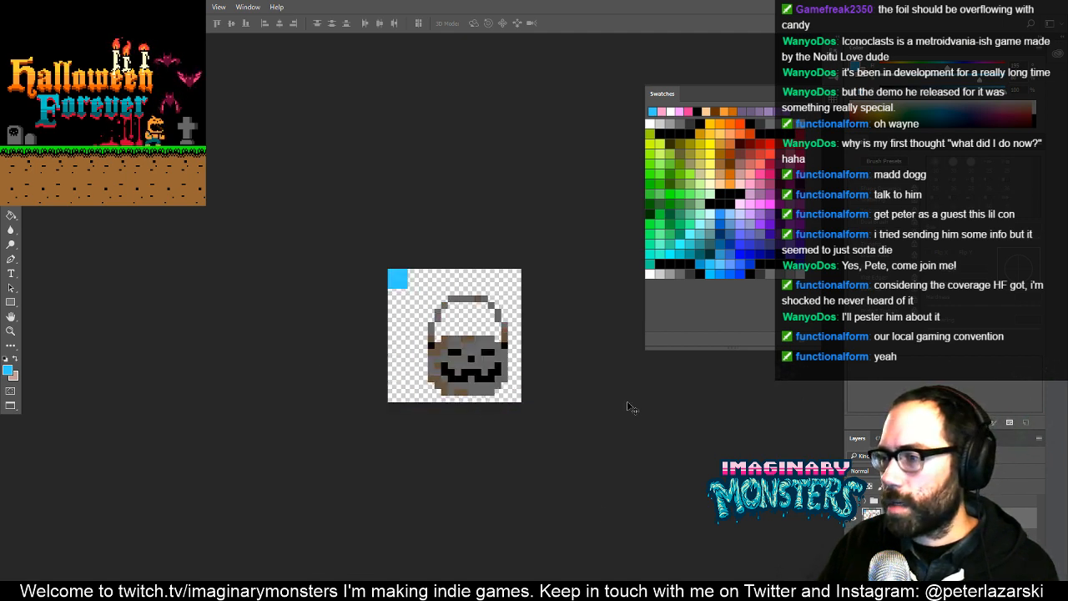
key("ctrl+Tab")
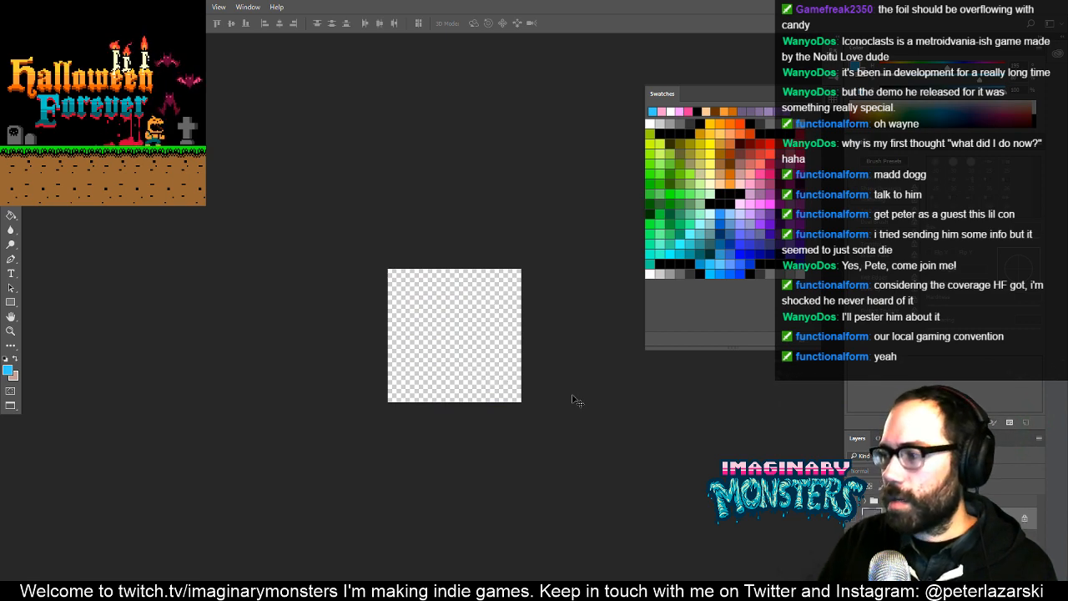
key("f")
key("f")
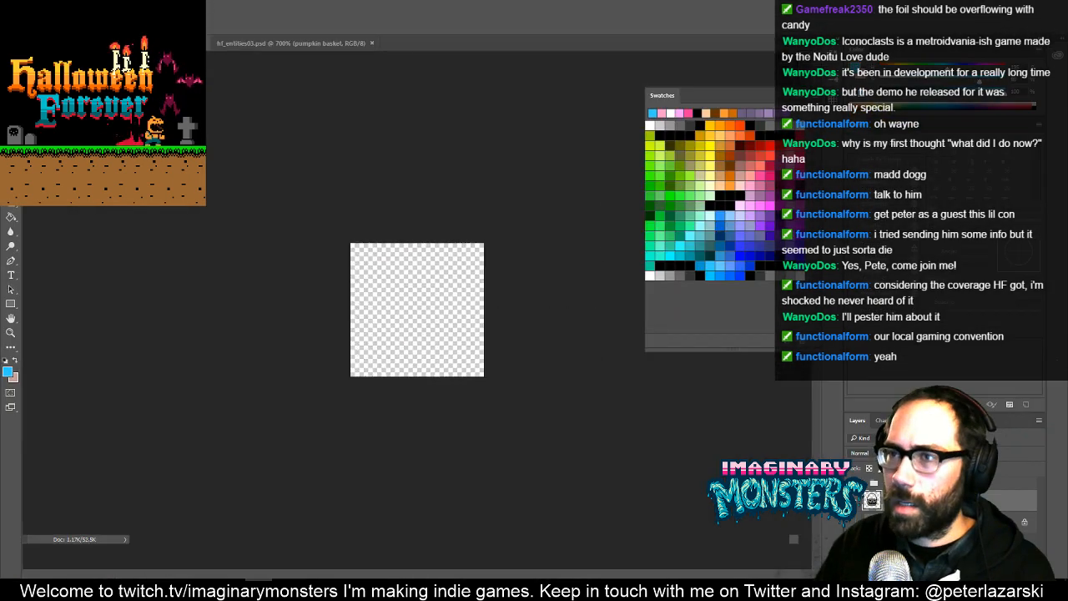
- In hf_entities03.psd, copy the grey bucket together with its blue corner marker using a rectangular selection
key("ctrl+Tab")
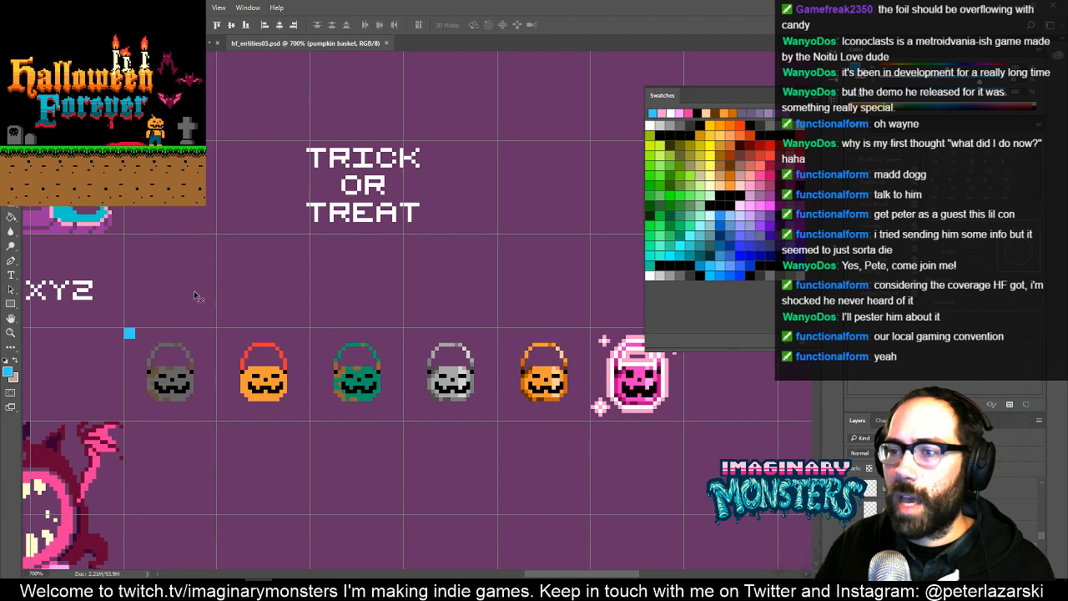
key("m")
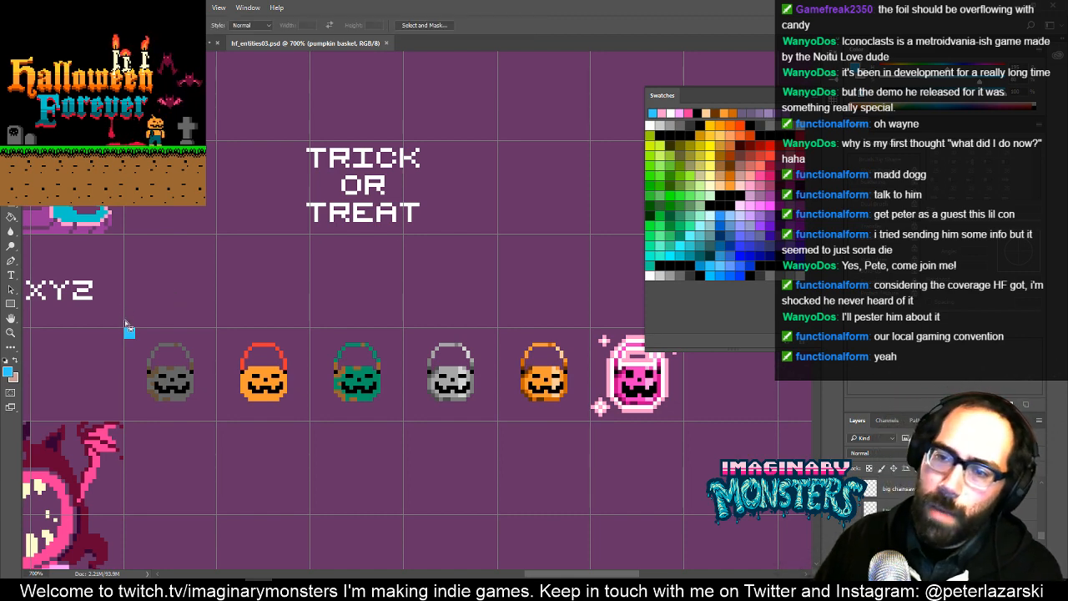
left_click_drag(125, 320, 573, 440)
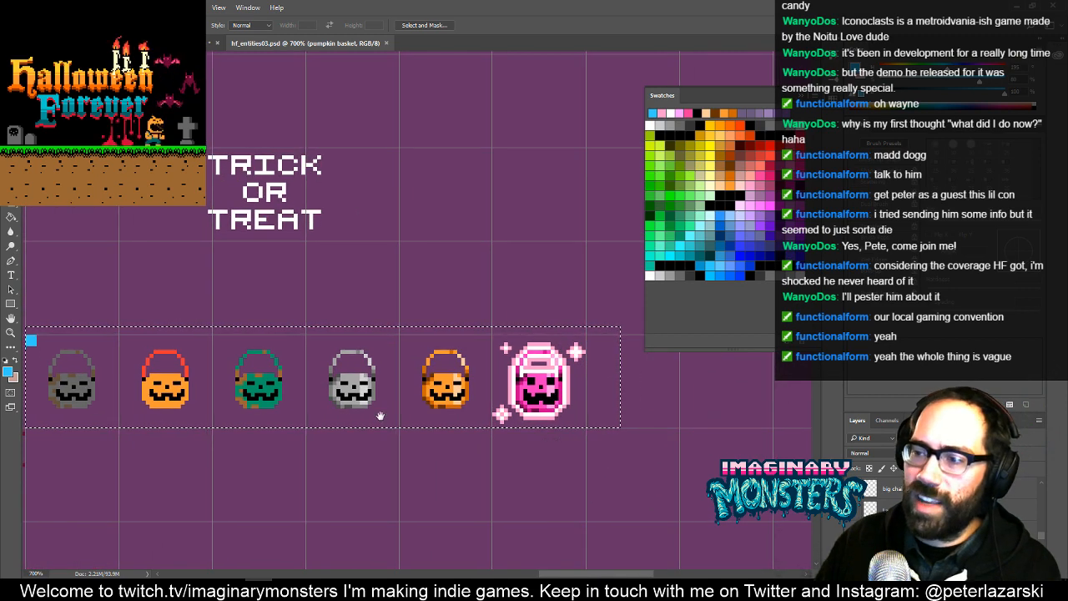
left_click_drag(380, 415, 474, 406)
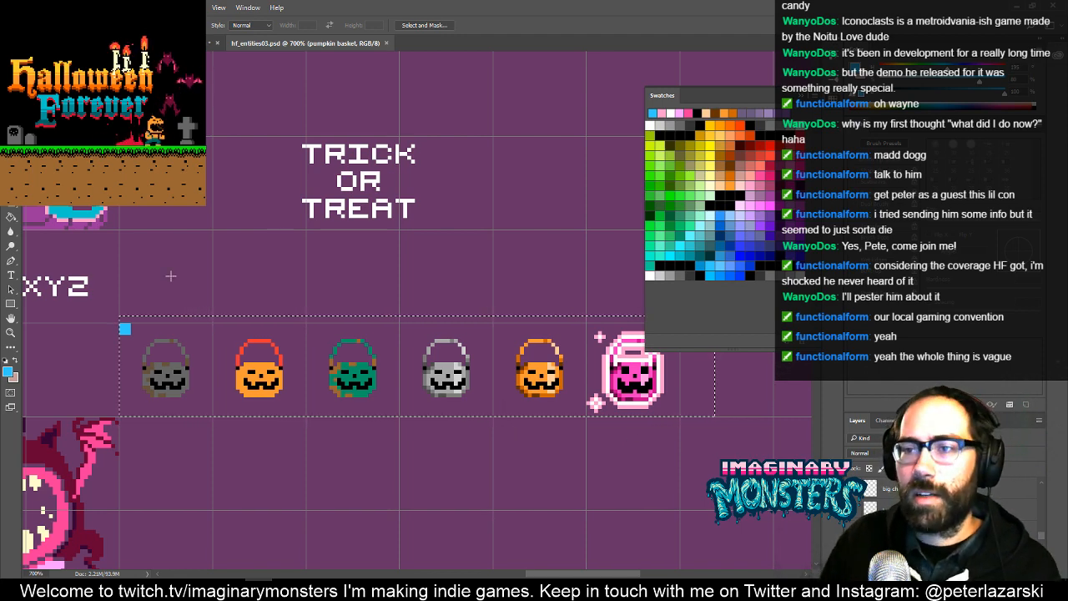
key("ctrl+d")
left_click_drag(122, 317, 247, 420)
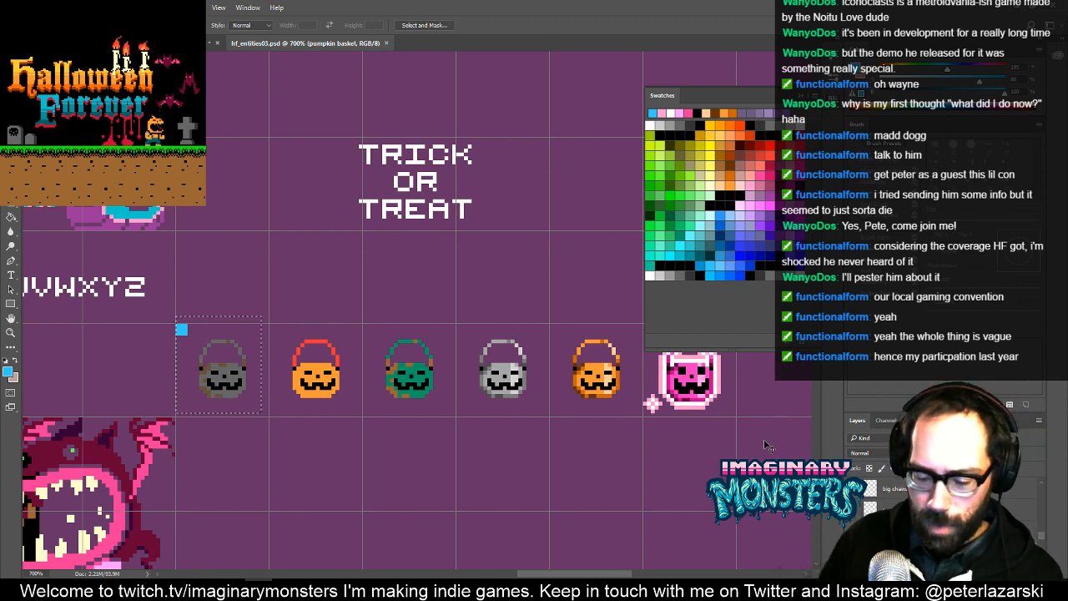
- Paste the copied grey bucket into the badge document and nudge it left until the blue marker meets the canvas corner
key("ctrl+n")
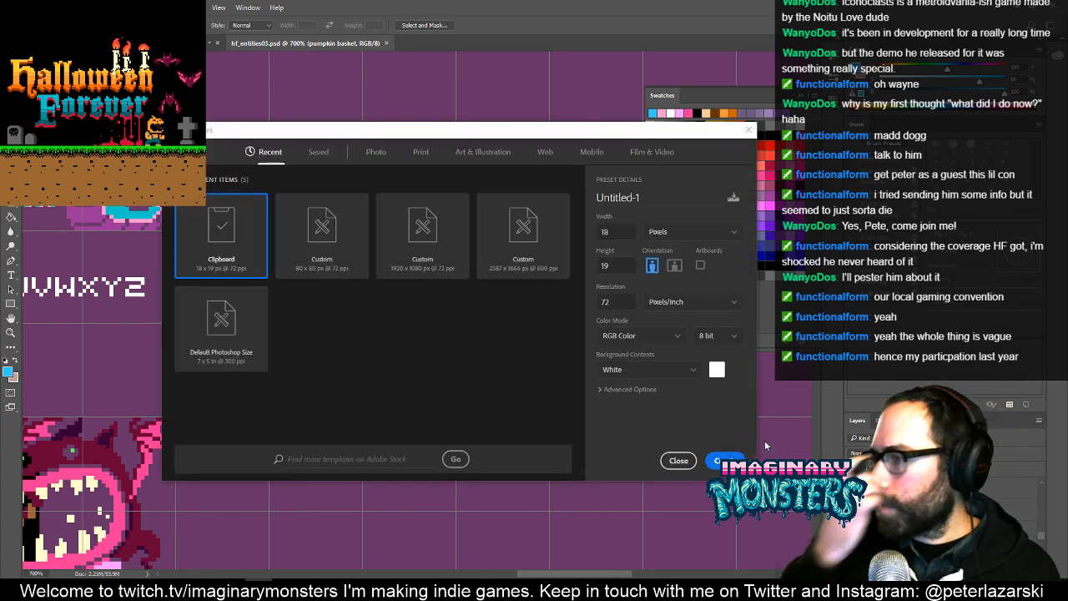
key("Escape")
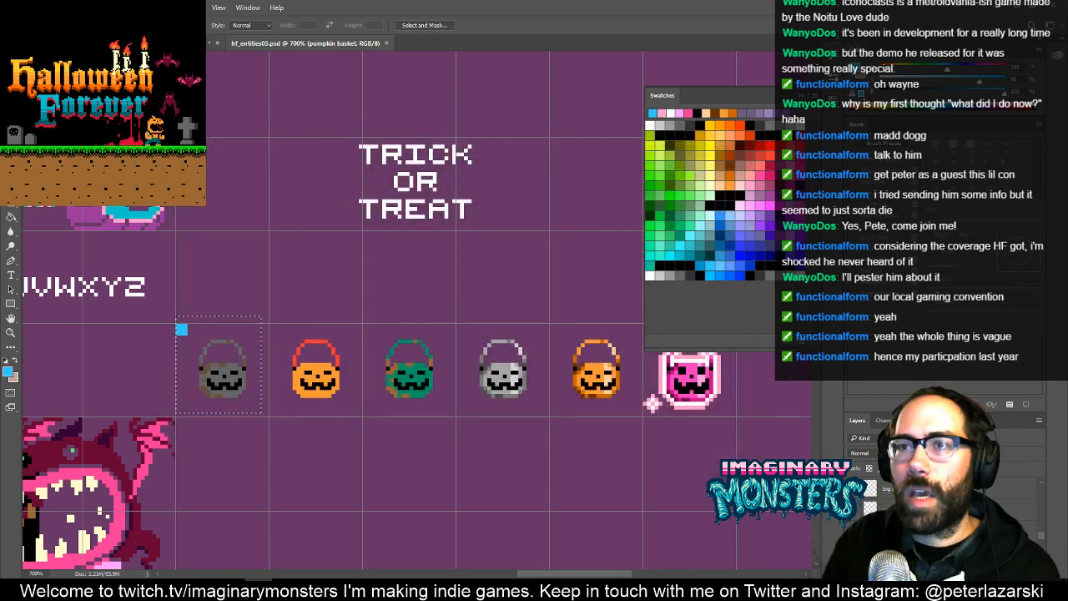
left_click(160, 43)
key("ctrl+v")
key("z")
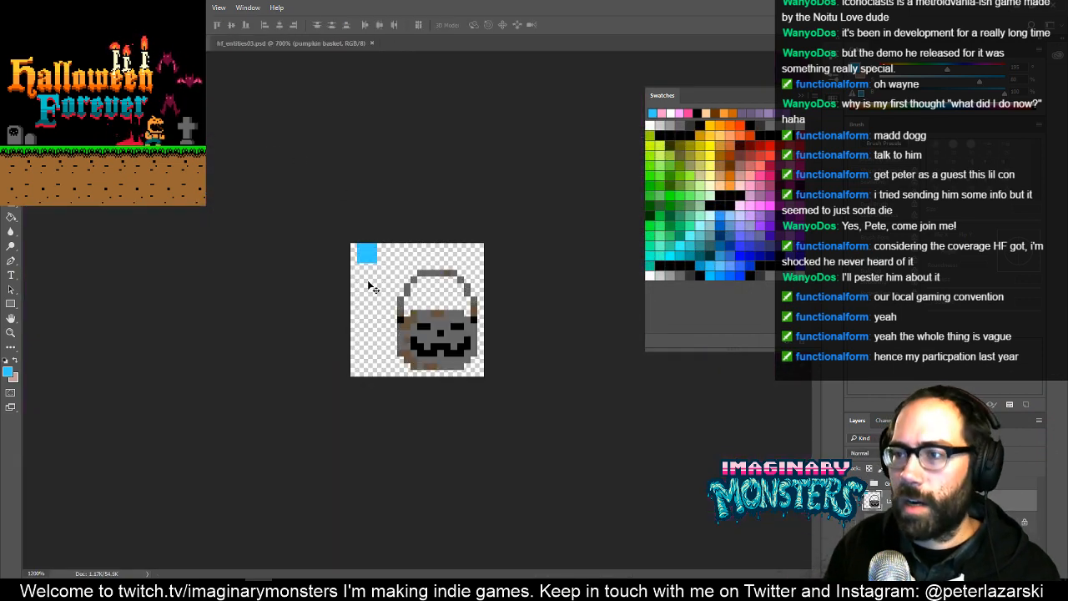
left_click(389, 264)
left_click(389, 264)
key("v")
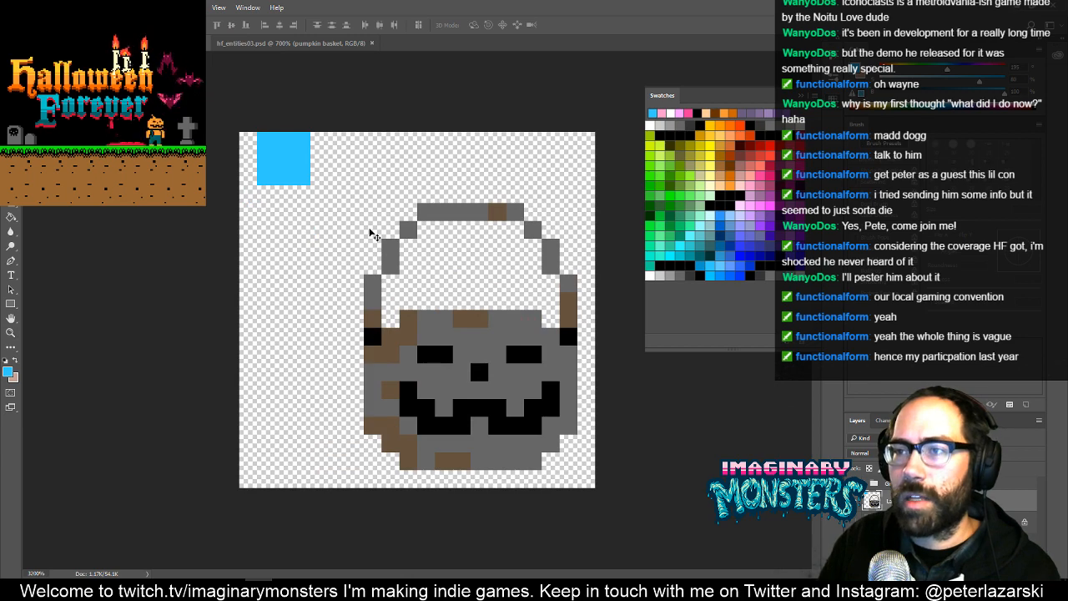
key("Left")
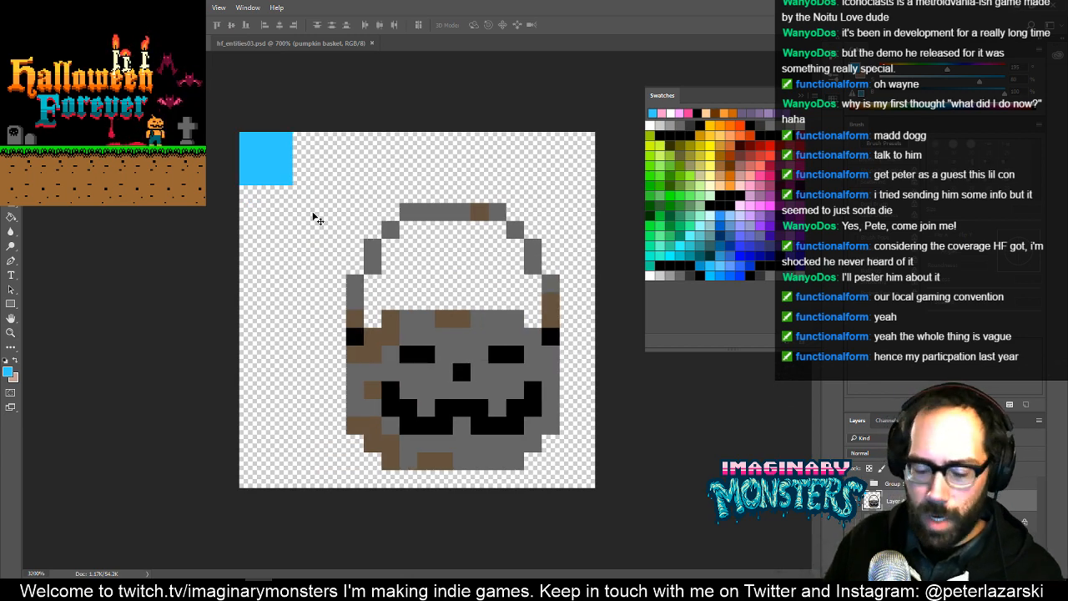
- Select the grey bucket without the blue marker and move it one pixel up and two pixels left
key("m")
left_click_drag(327, 170, 586, 493)
key("Left")
key("Up")
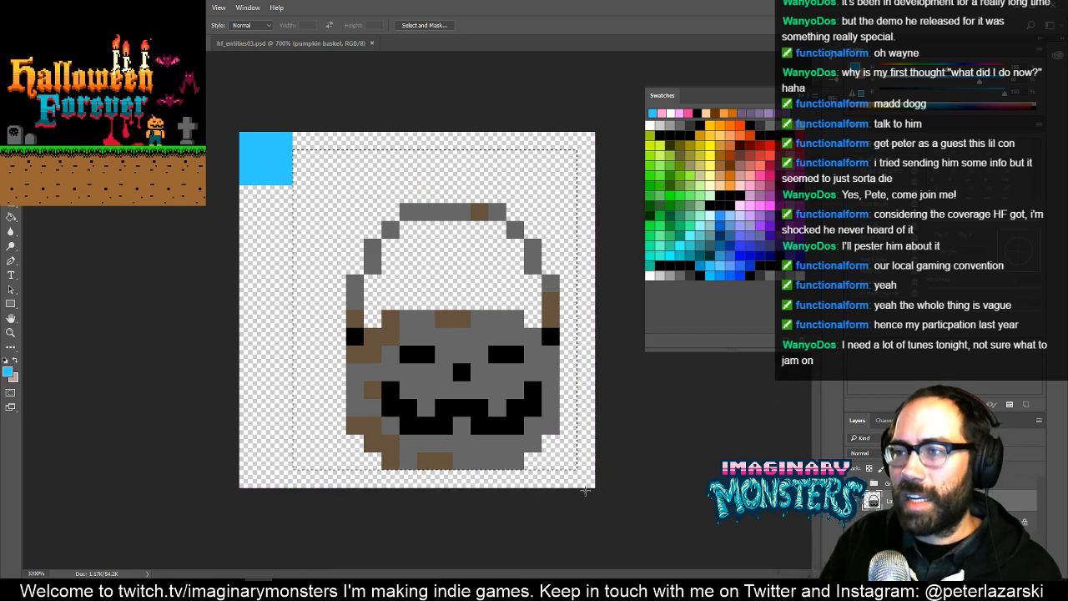
key("v")
key("Up")
key("Up")
key("Up")
key("Left")
key("Left")
key("Left")
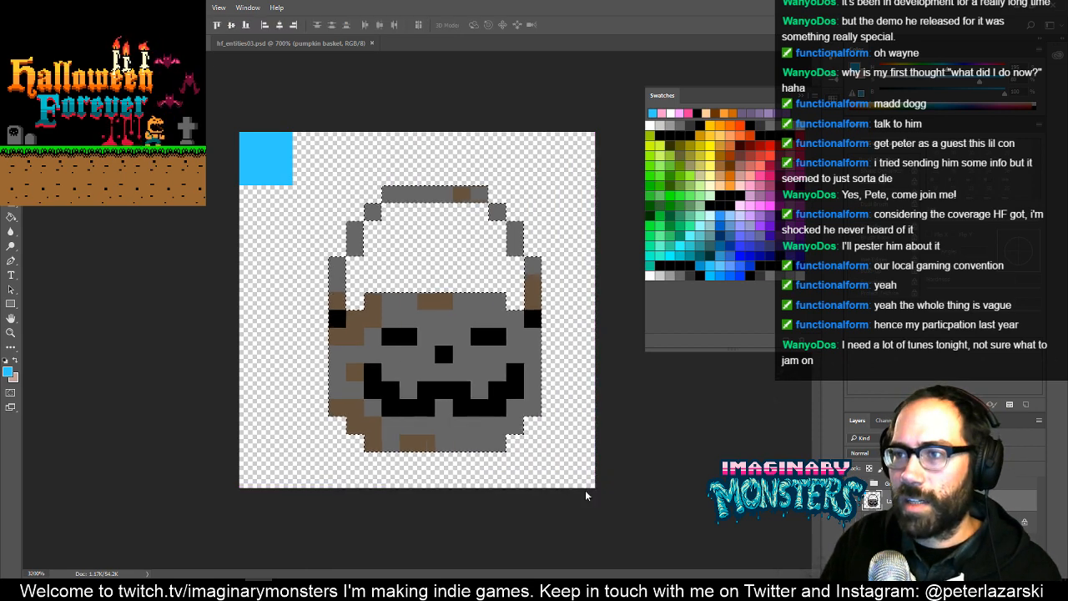
key("Left")
key("Left")
key("Left")
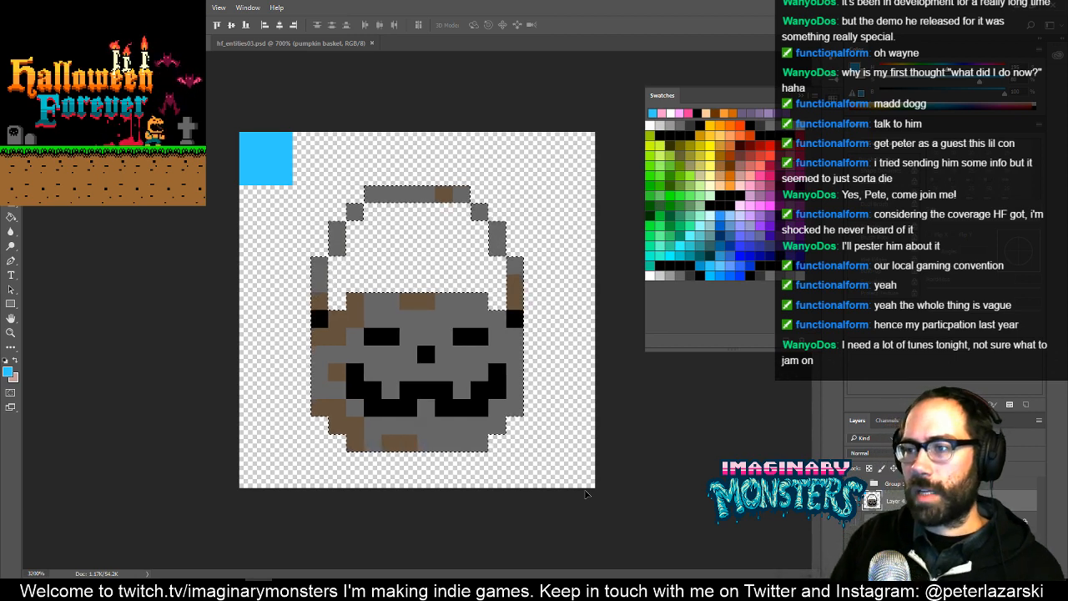
- Delete the blue marker square from the badge canvas corner and clear the selection
key("ctrl+d")
key("m")
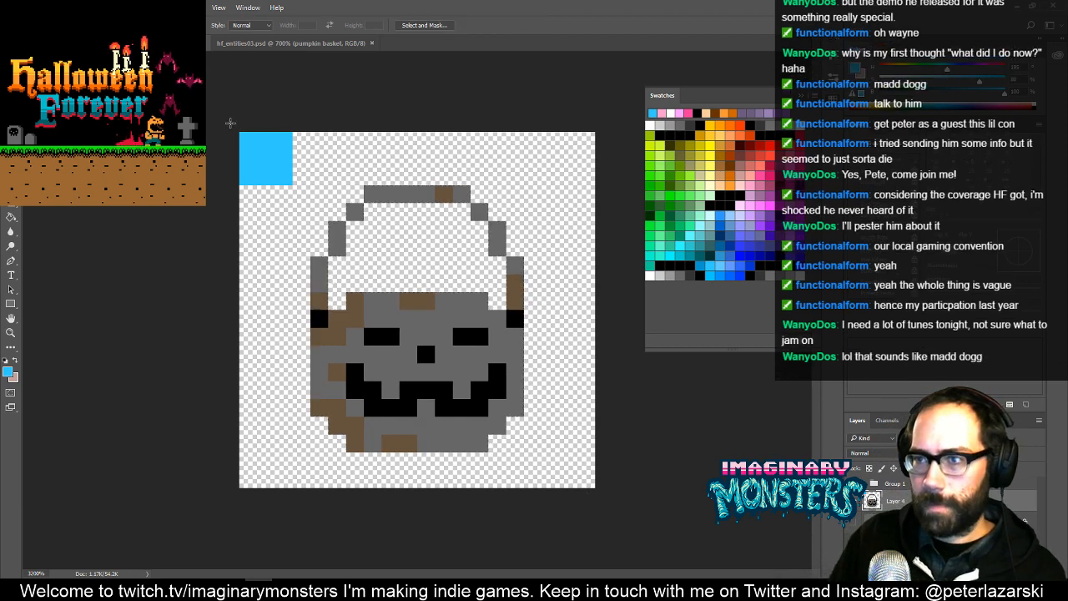
left_click_drag(230, 124, 309, 203)
key("Delete")
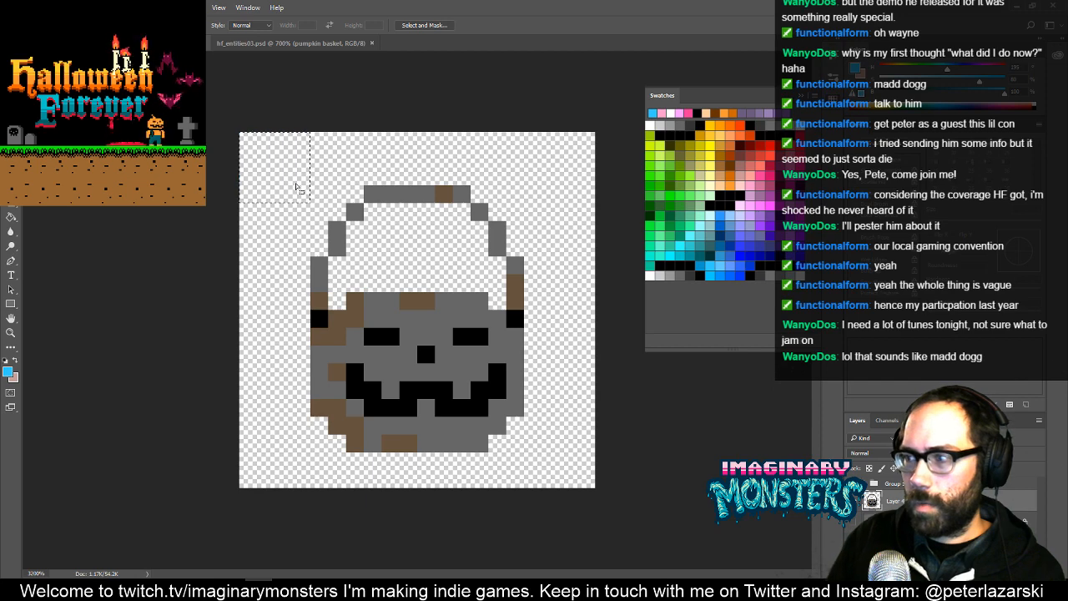
key("ctrl+d")
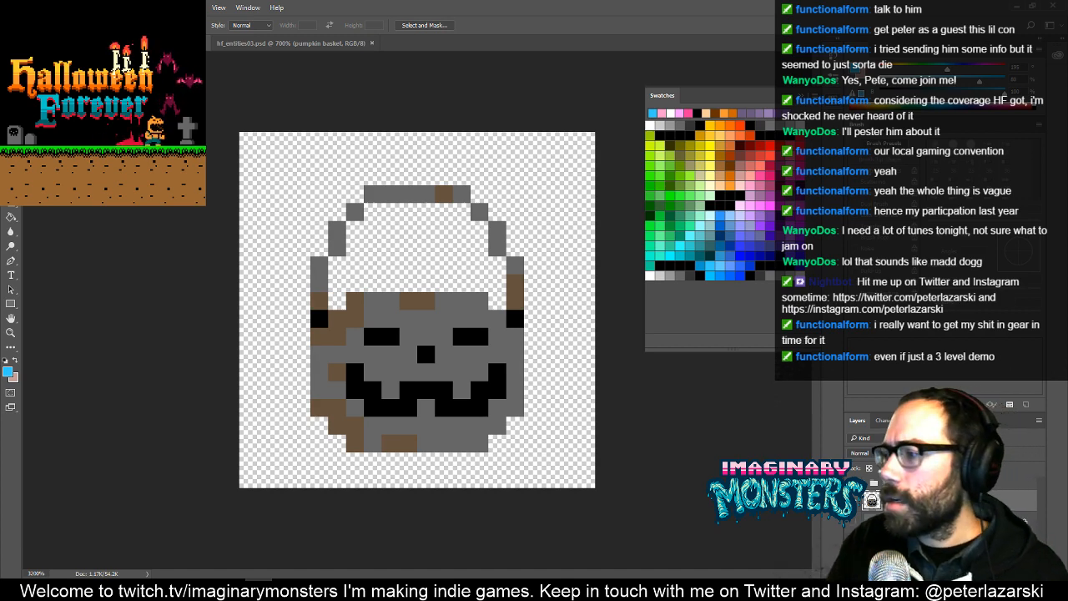
key("Return")
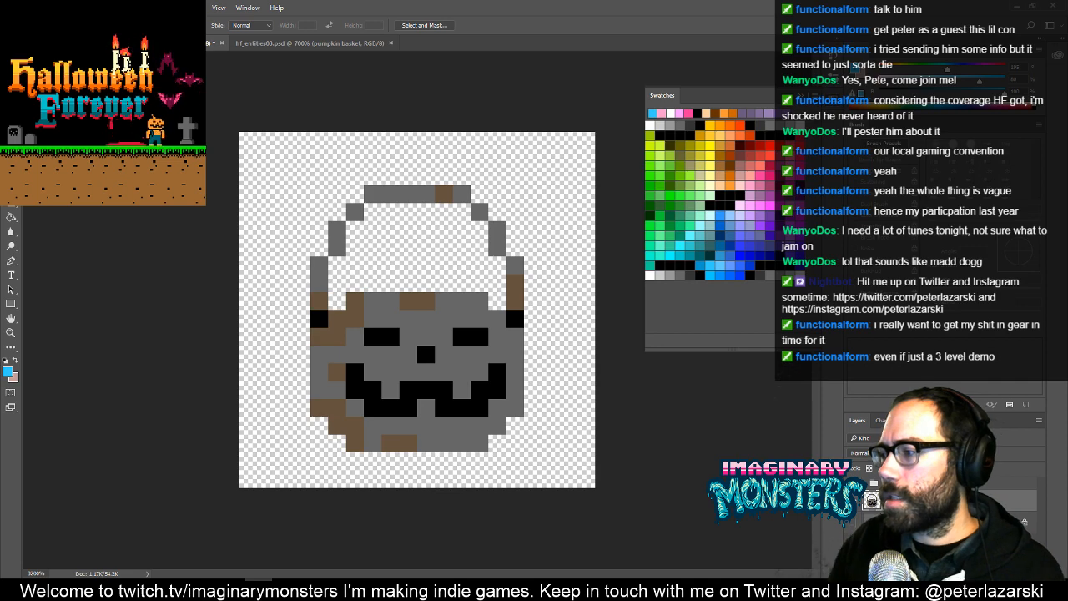
- Show the background layer behind the grey bucket and fill it with dark purple, trying a lighter purple first
left_click(853, 521)
left_click(905, 522)
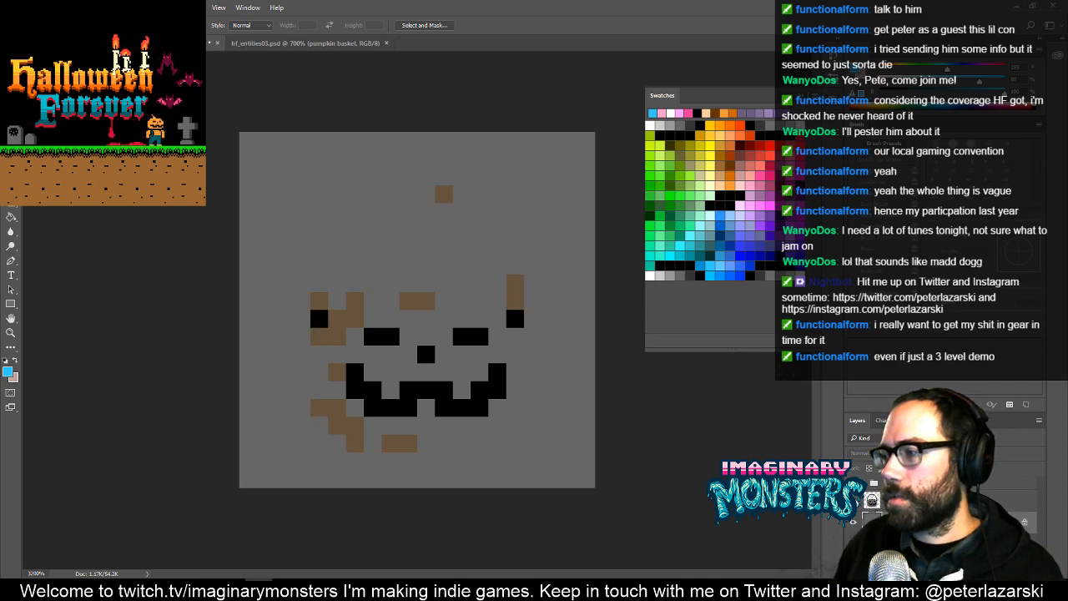
left_click(763, 192)
key("g")
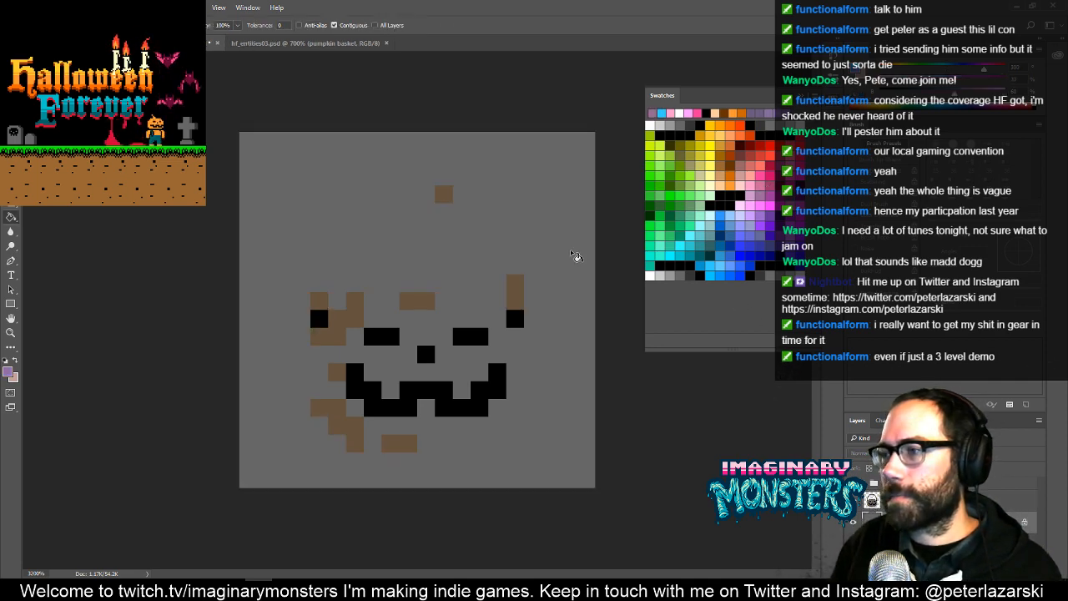
left_click(564, 256)
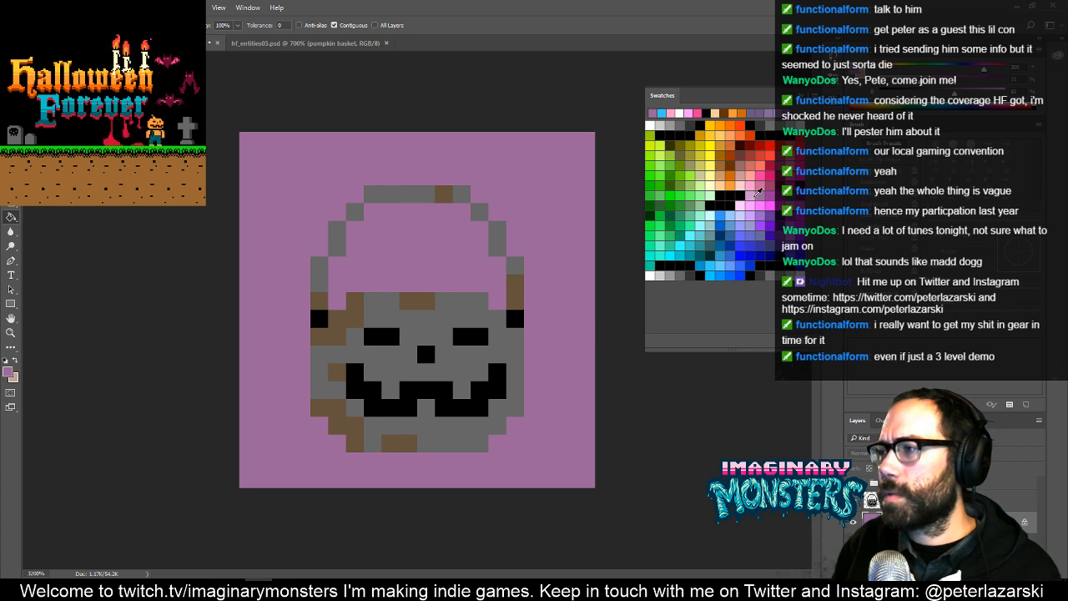
left_click(761, 219)
left_click(535, 280)
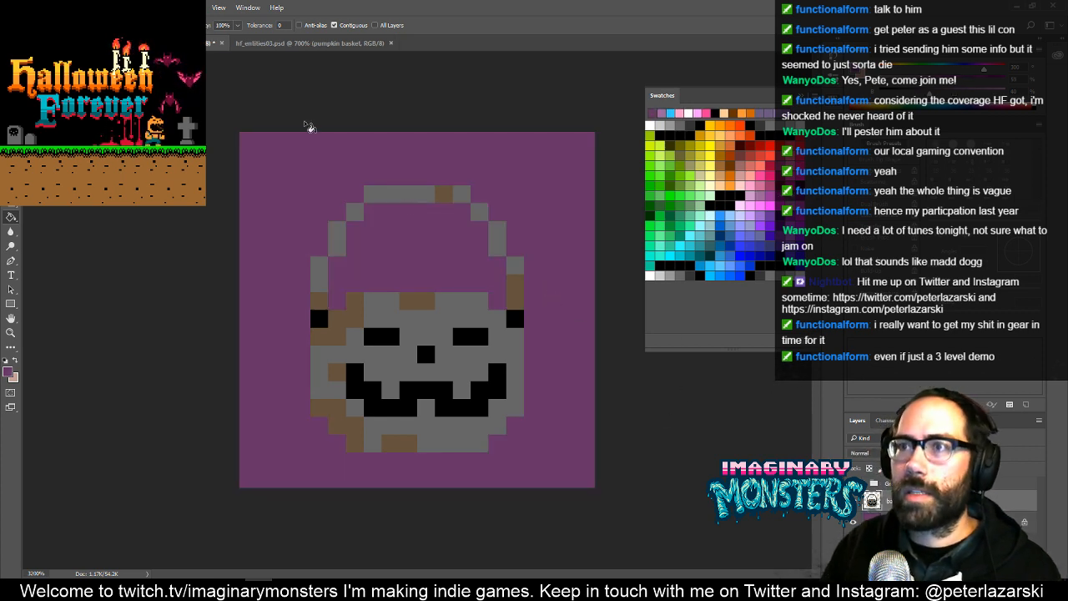
- Copy the orange bucket with the red handle from hf_entities03.psd and paste it into the badge document
left_click(300, 42)
key("m")
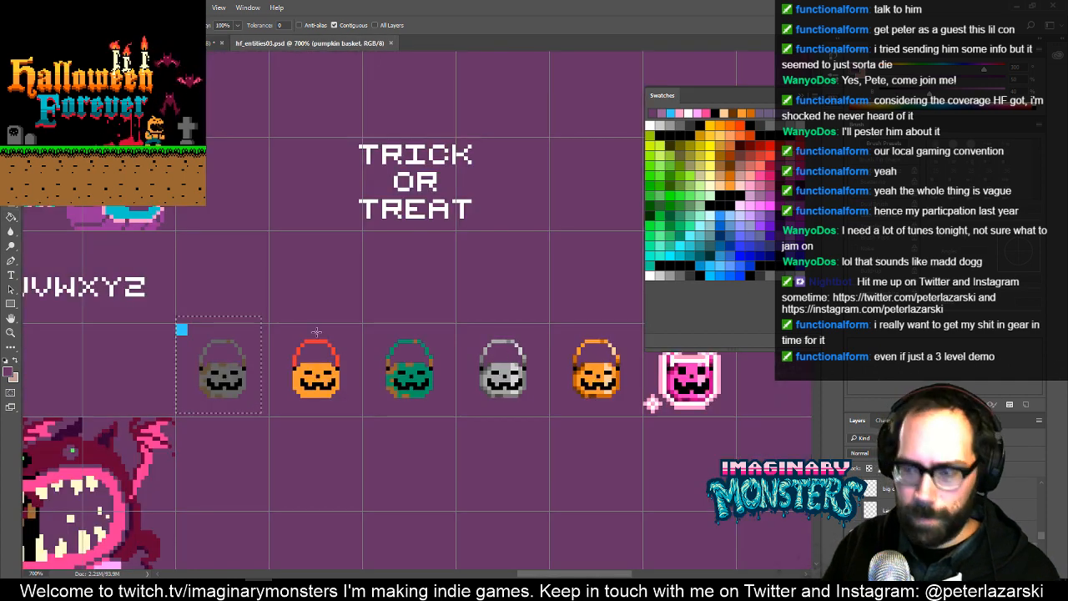
mouse_move(278, 313)
left_mouse_down()
mouse_move(344, 385)
mouse_move(351, 417)
left_mouse_up()
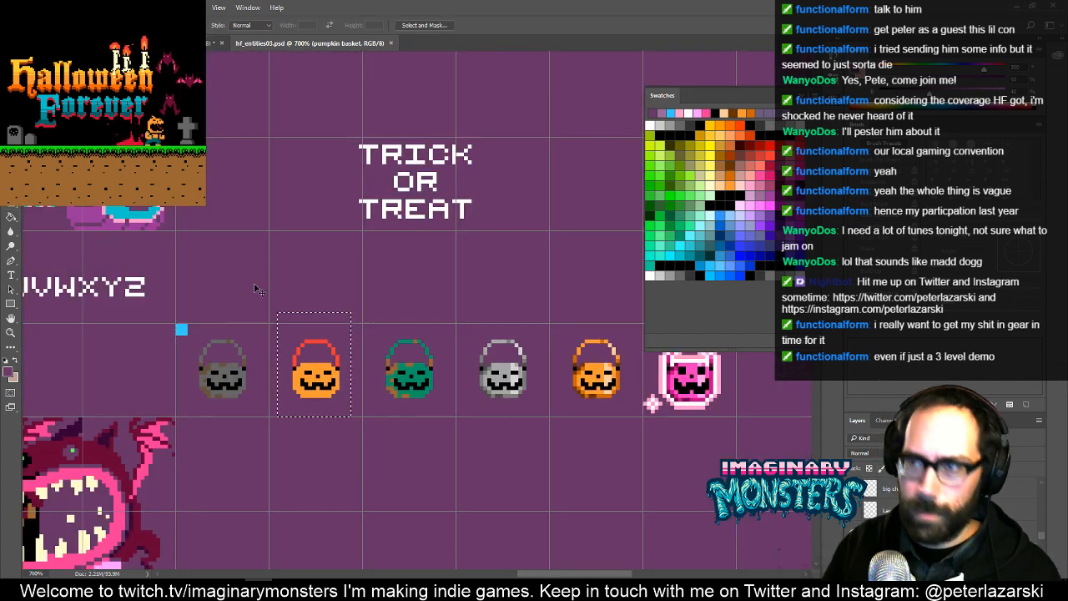
left_click(214, 42)
key("ctrl+v")
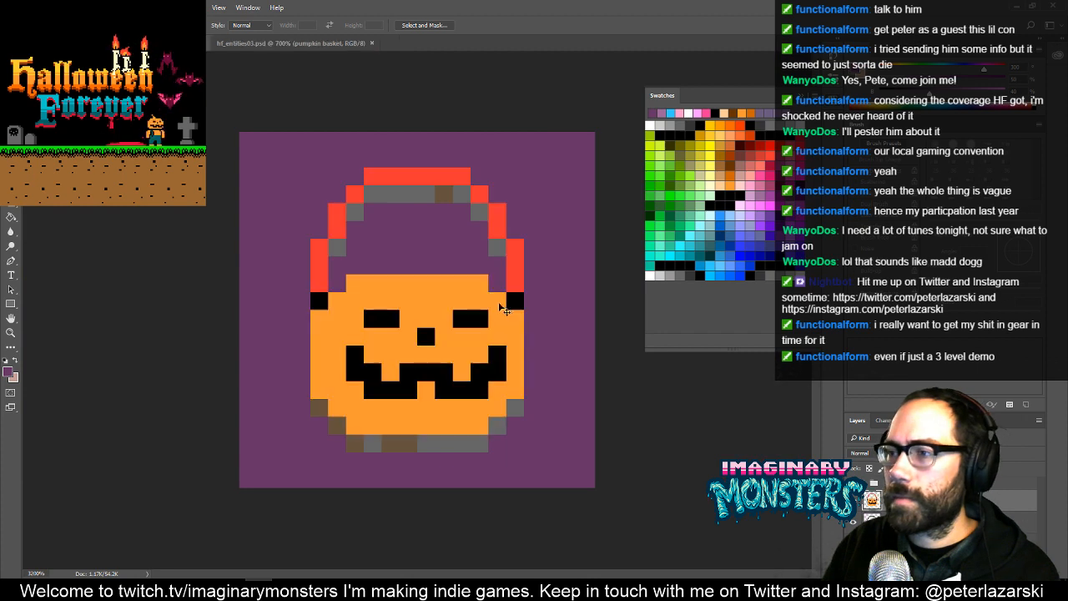
- Move the pasted orange bucket one pixel down to cover the grey one, and rename its layer
key("v")
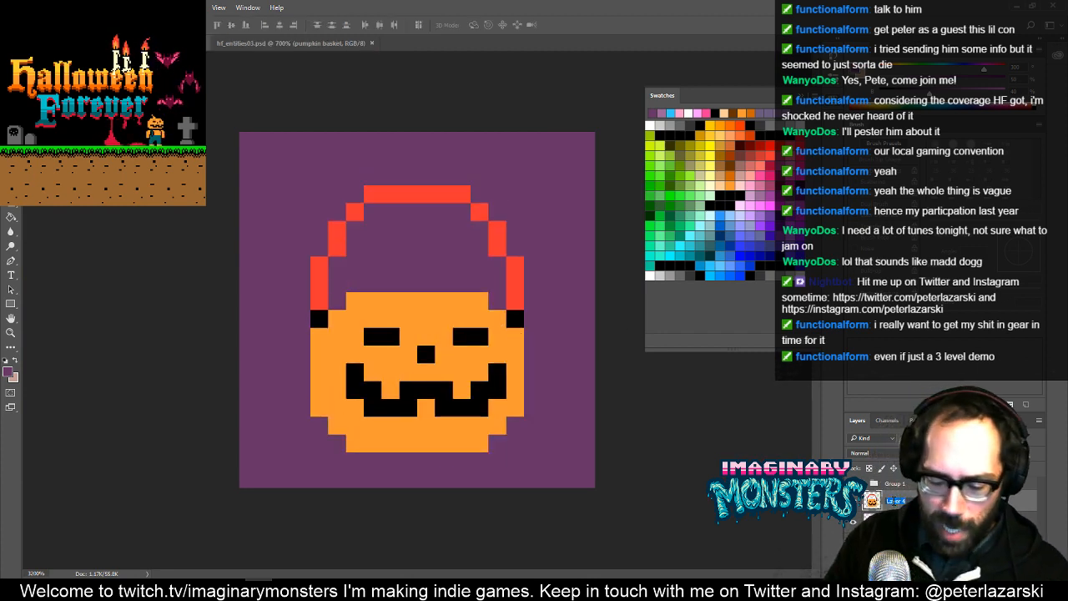
type("sk")
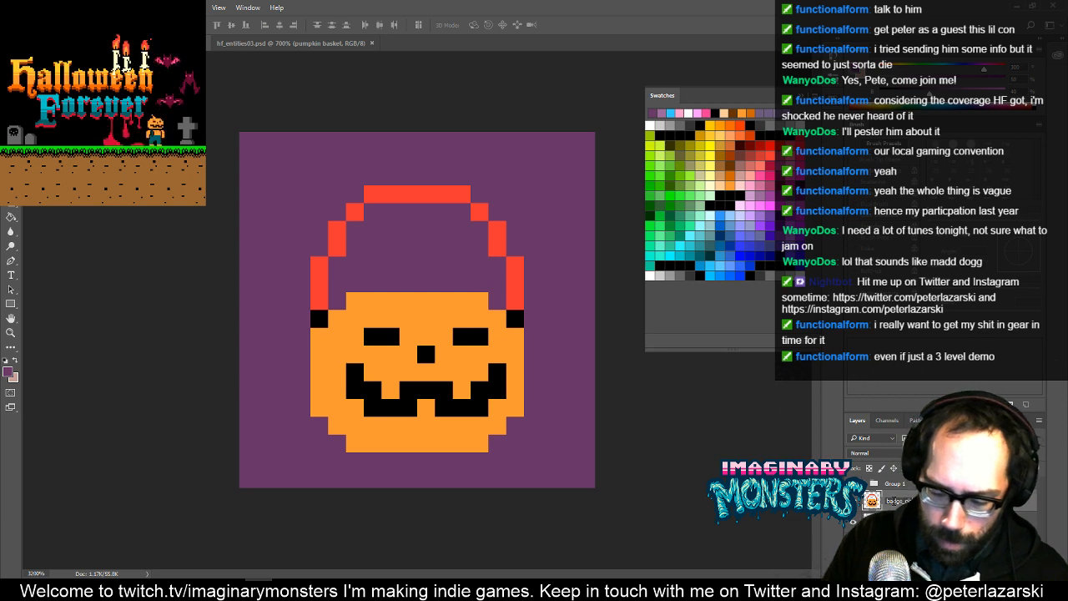
key("Return")
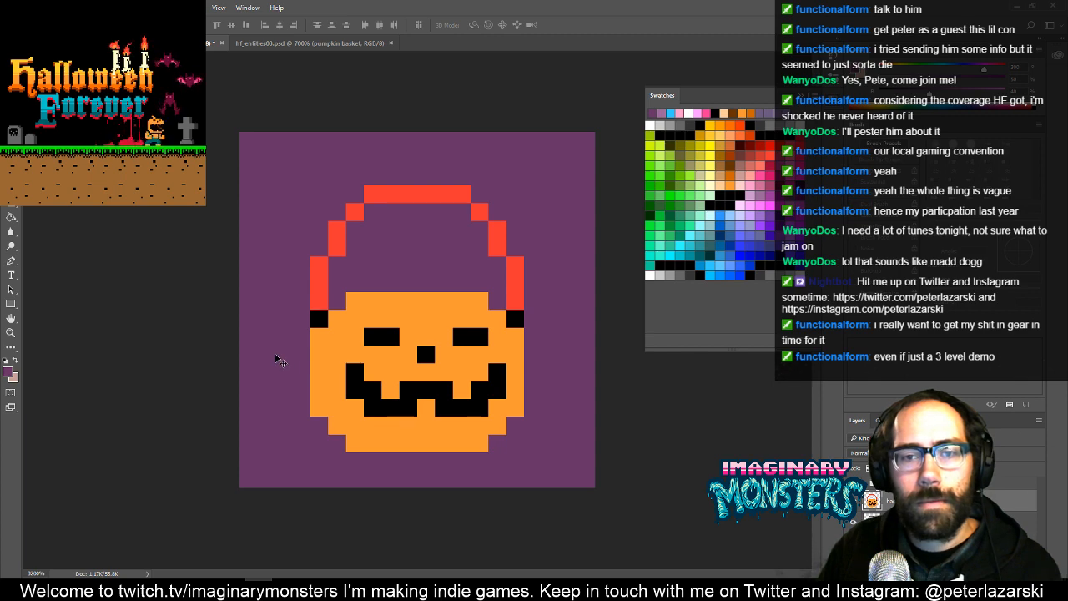
- Copy the green bucket from hf_entities03.psd into the badge document and move it one pixel down
left_click(263, 43)
key("m")
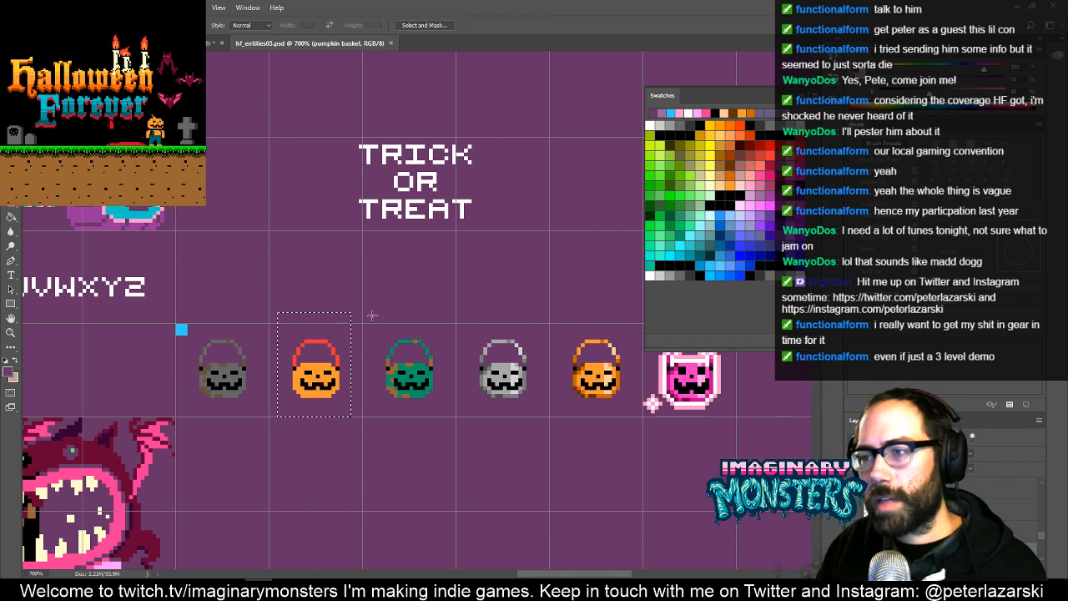
left_click_drag(362, 311, 452, 435)
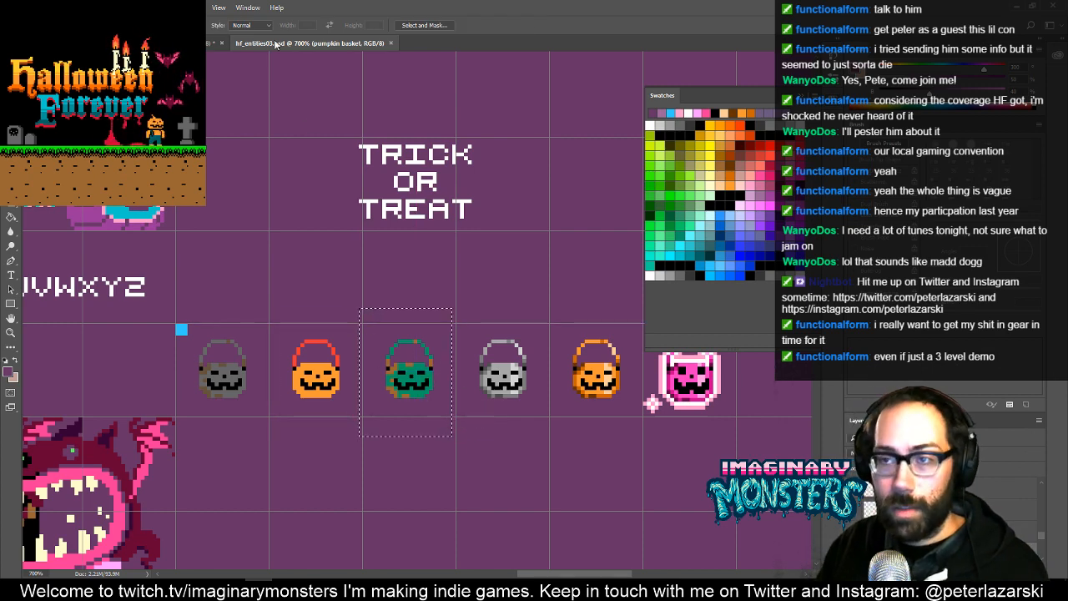
key("ctrl+Tab")
key("ctrl+v")
key("v")
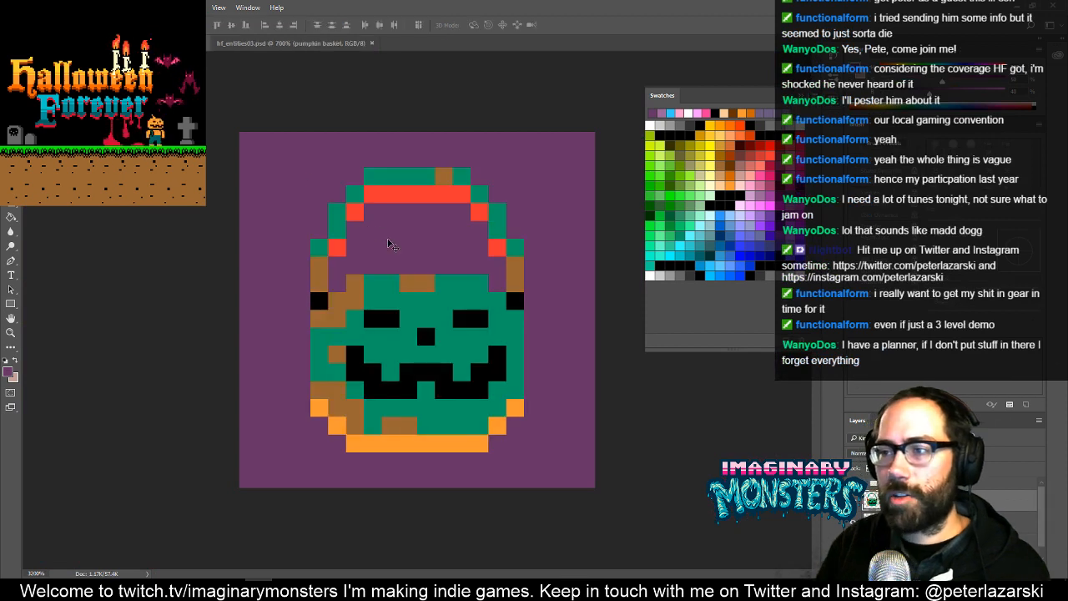
key("Down")
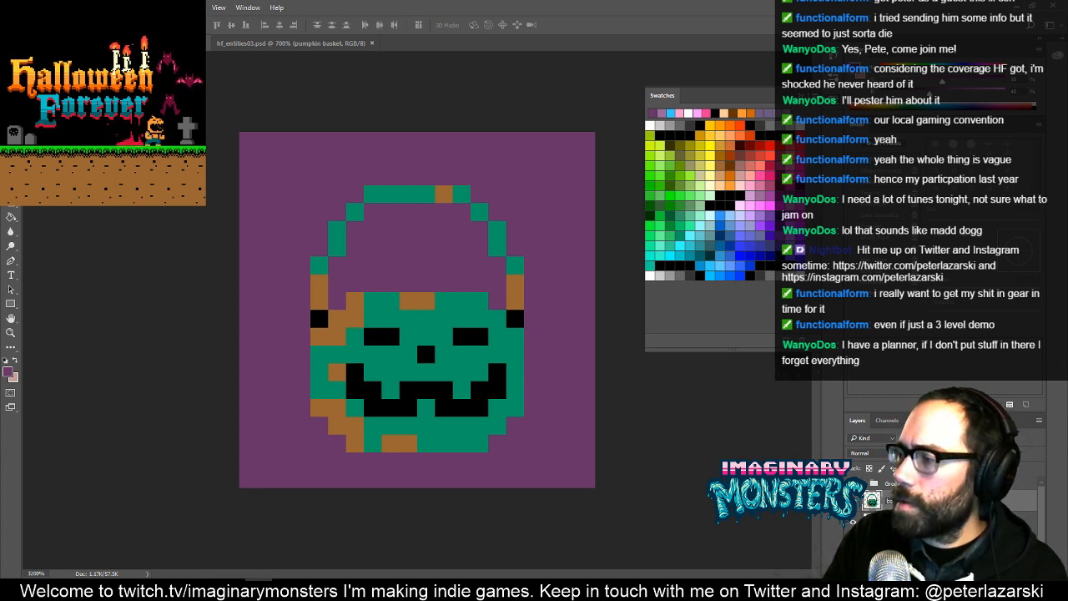
key("Return")
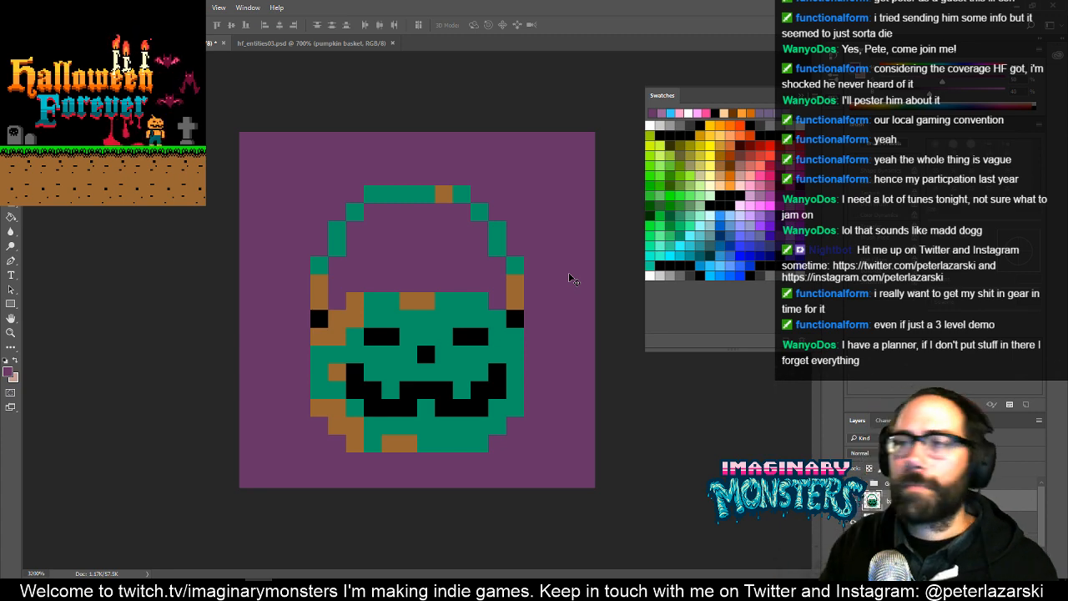
- Copy the silver bucket from hf_entities03.psd into the badge document and move it one pixel down
left_click(329, 41)
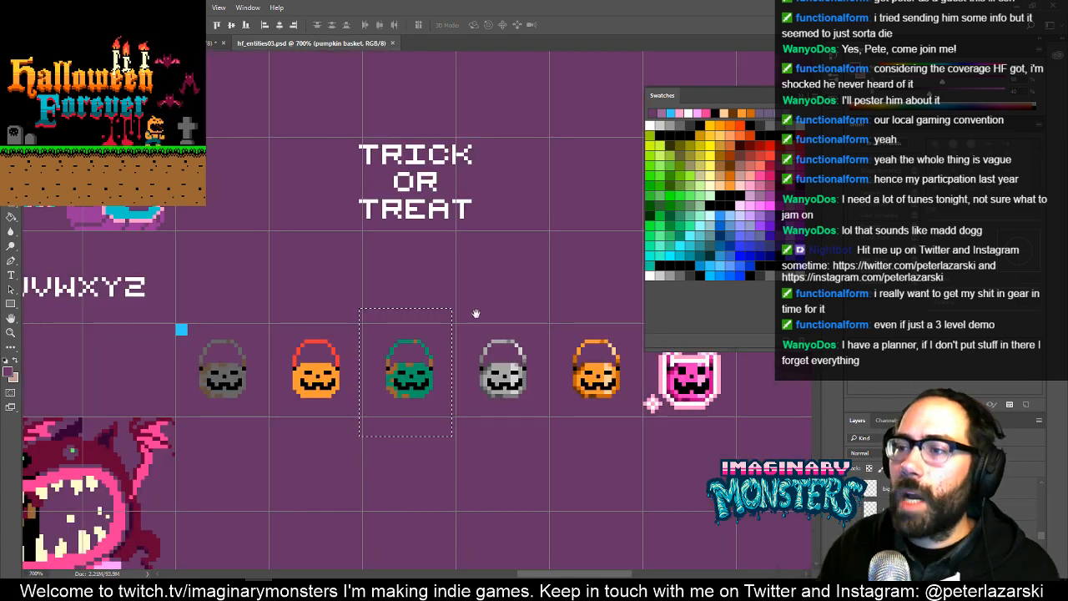
mouse_move(477, 314)
left_mouse_down()
mouse_move(458, 305)
mouse_move(523, 423)
left_mouse_up()
key("m")
left_click(438, 300)
scroll(490, 401, "right", 2)
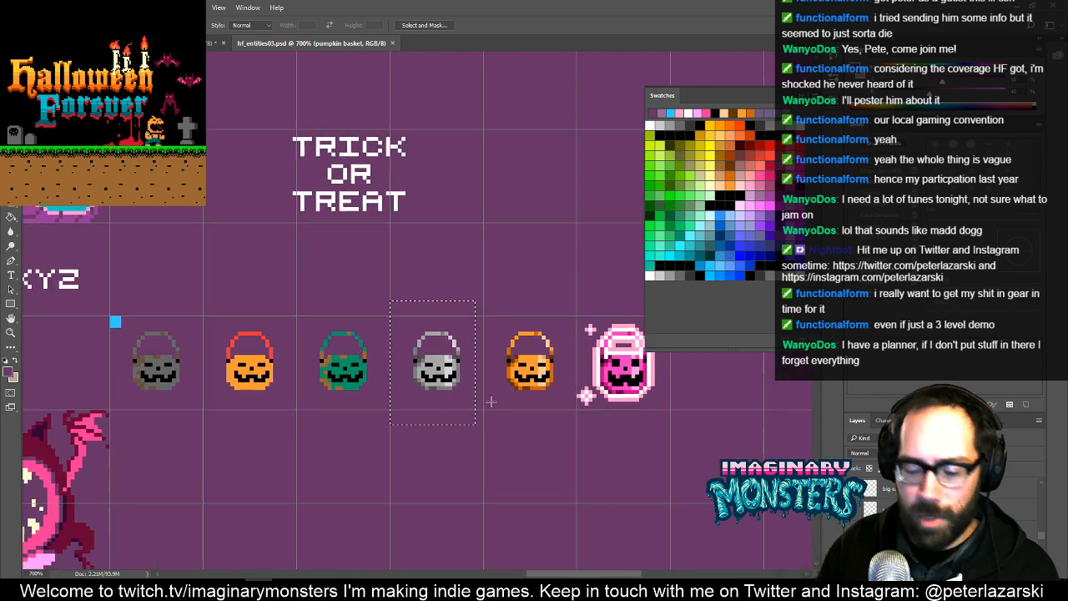
left_click(211, 43)
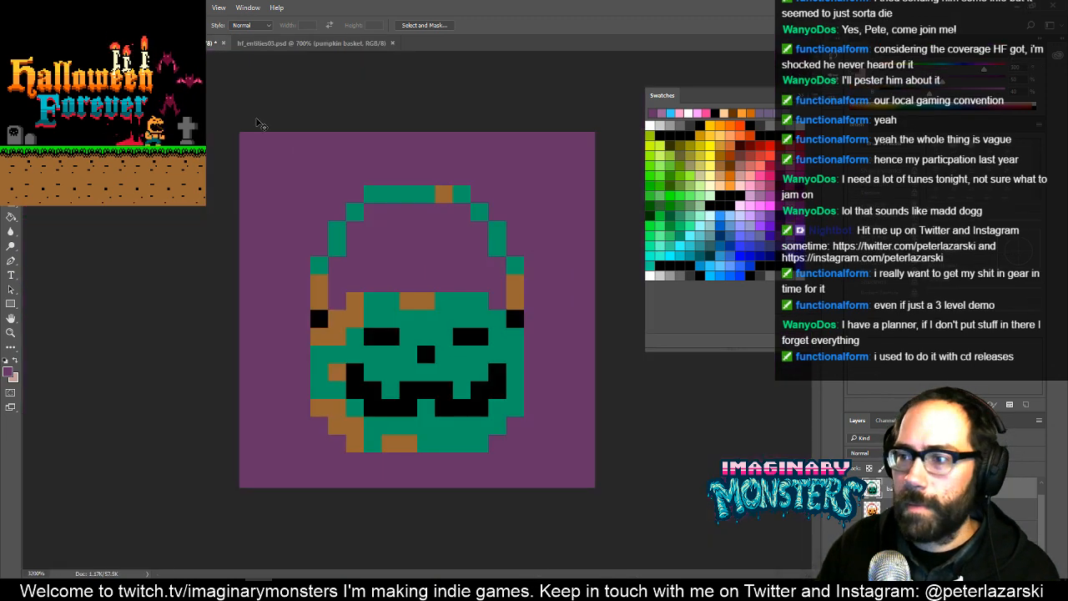
key("ctrl+v")
key("v")
key("Down")
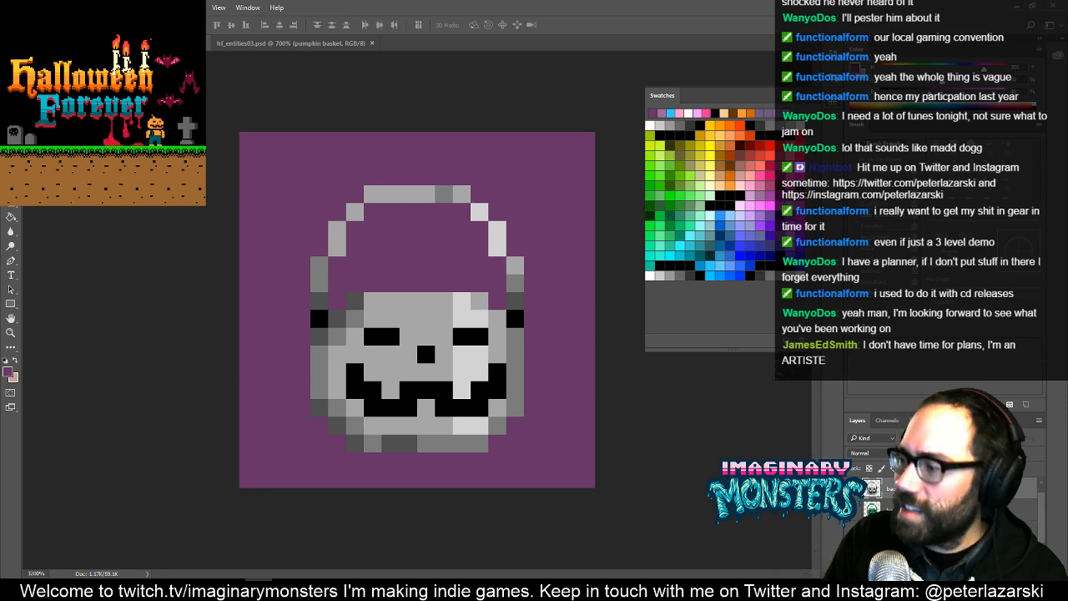
- In hf_entities03.psd, copy the shaded orange bucket using a rectangular selection
left_click(271, 44)
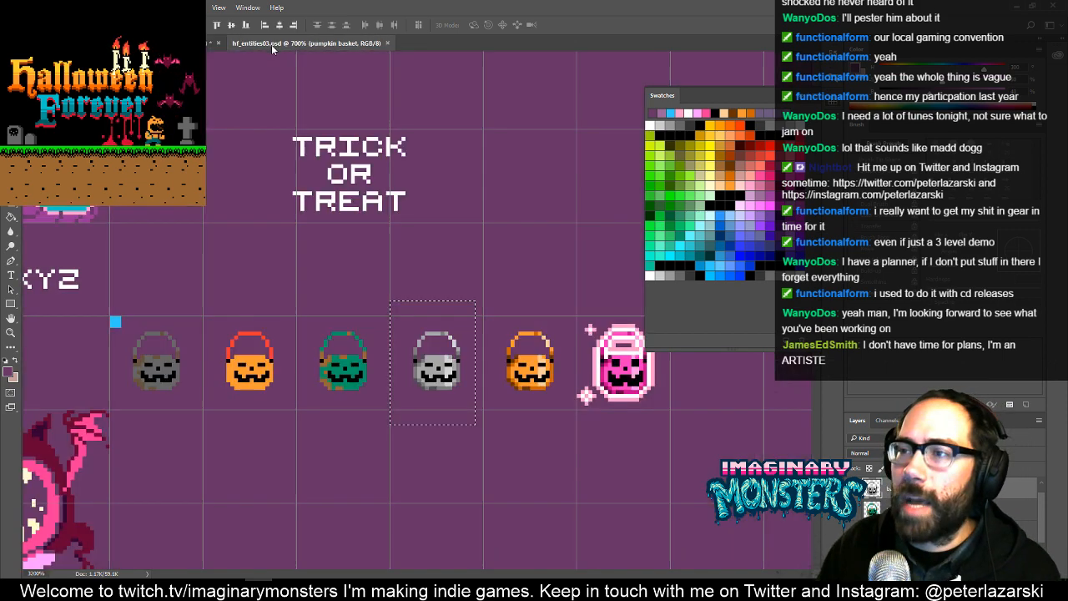
left_click_drag(483, 242, 402, 231)
key("m")
left_click(422, 302)
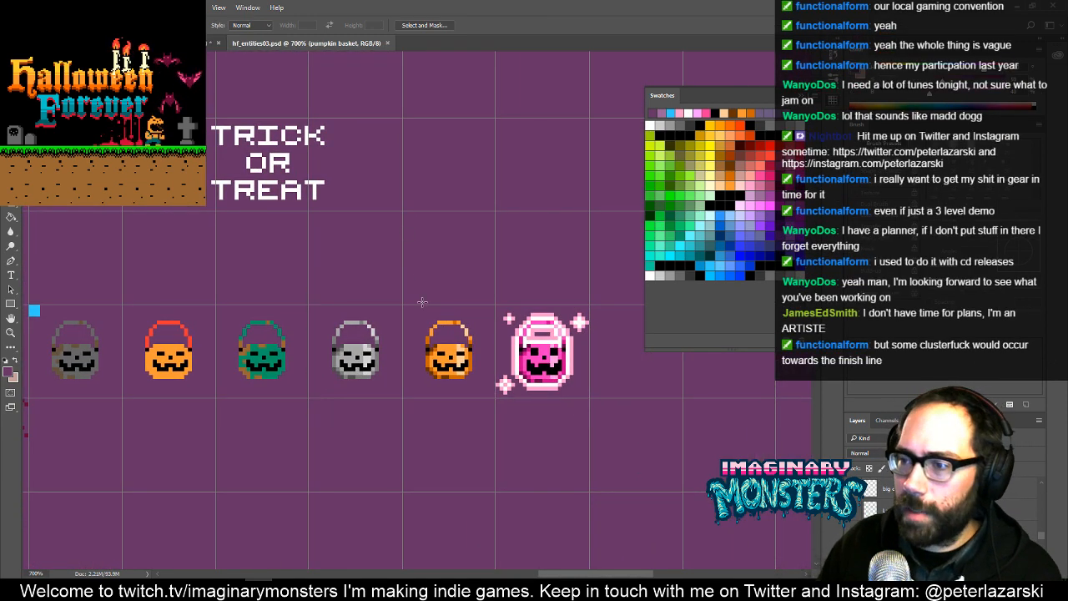
left_click_drag(415, 294, 483, 389)
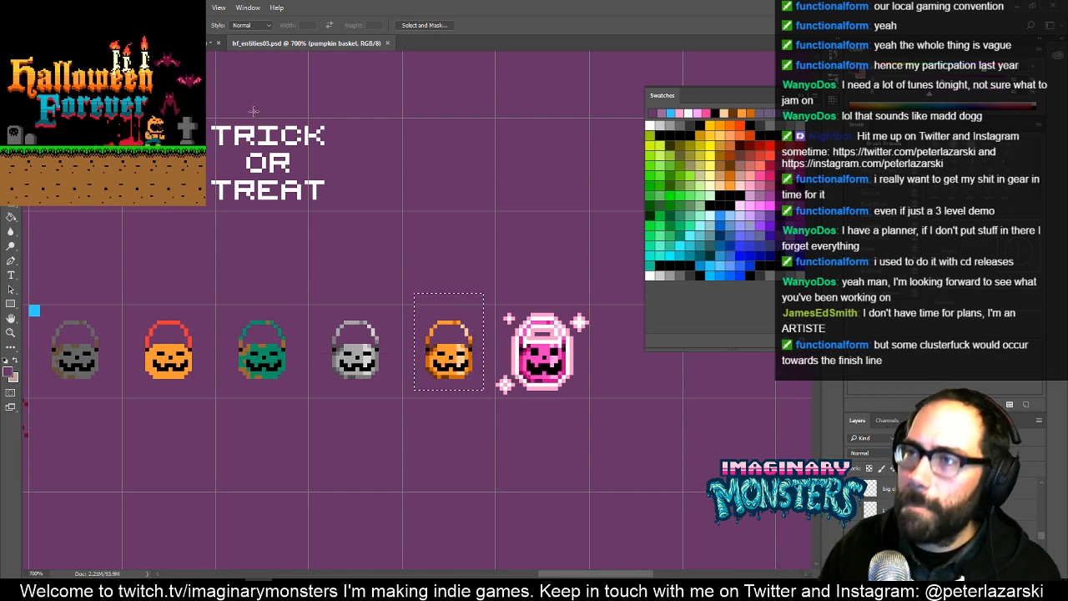
key("ctrl+c")
- Paste the shaded orange bucket into the badge document and move it one pixel down over the silver one
left_click(197, 43)
key("ctrl+v")
key("v")
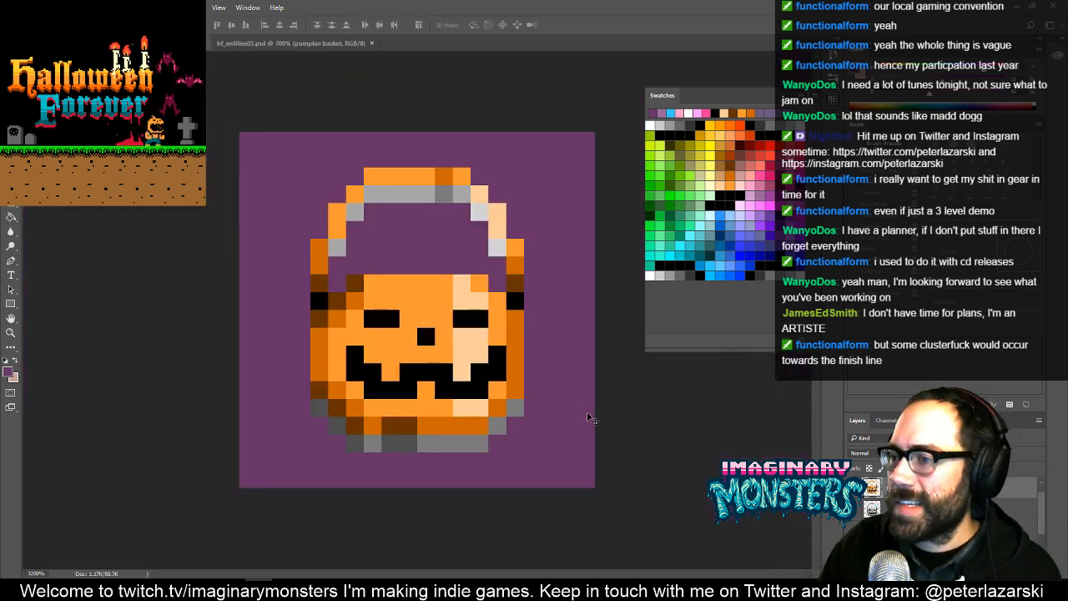
key("Down")
key("Down")
key("Down")
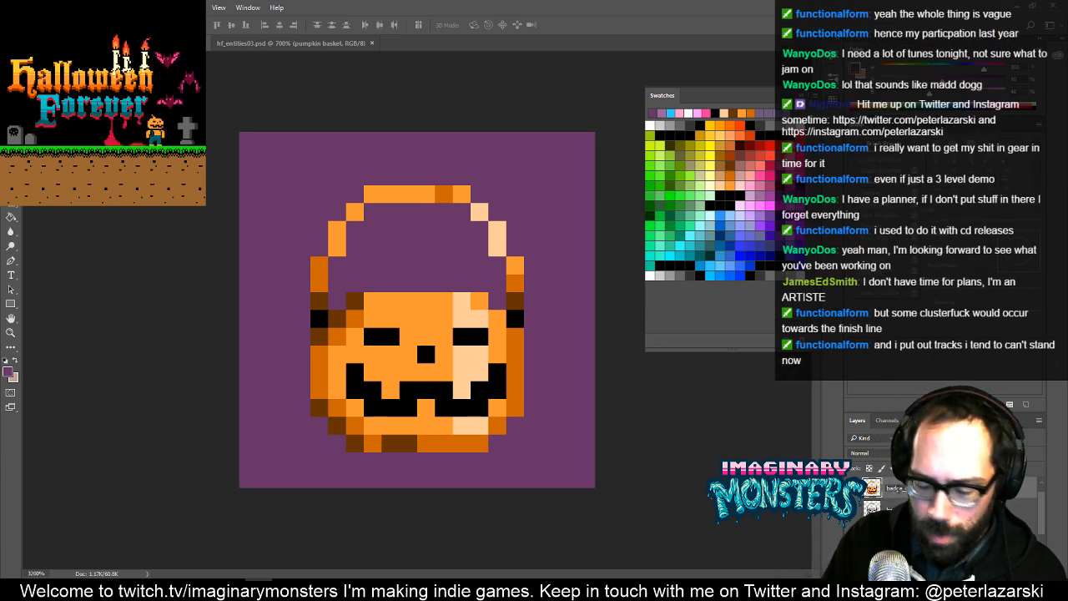
- In hf_entities03.psd, copy the glowing pink bucket together with its surrounding sparkles
left_click(330, 42)
key("m")
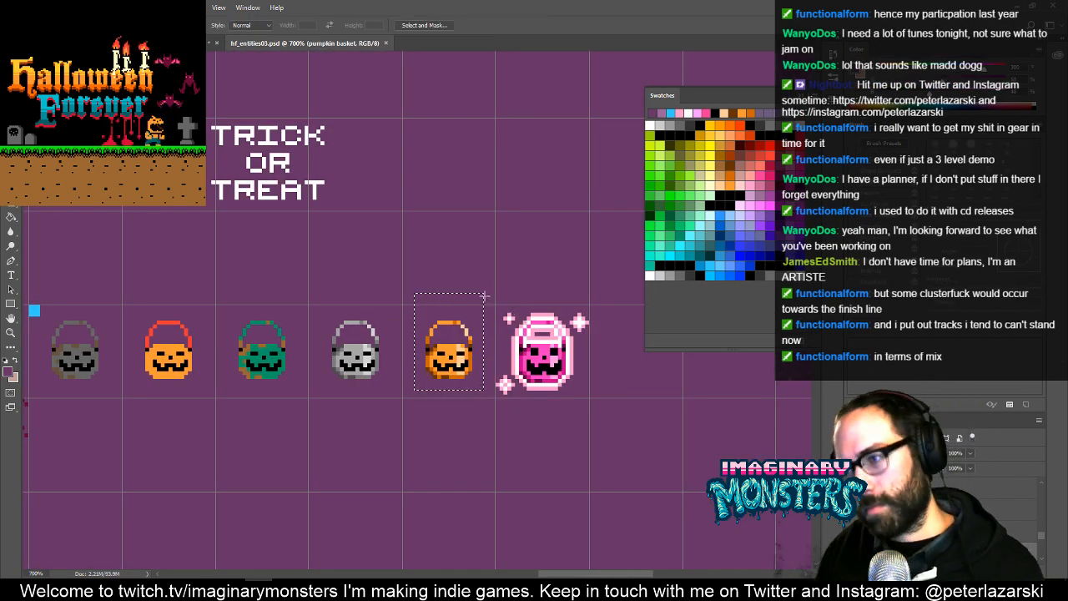
left_click(506, 299)
left_click_drag(497, 287, 605, 421)
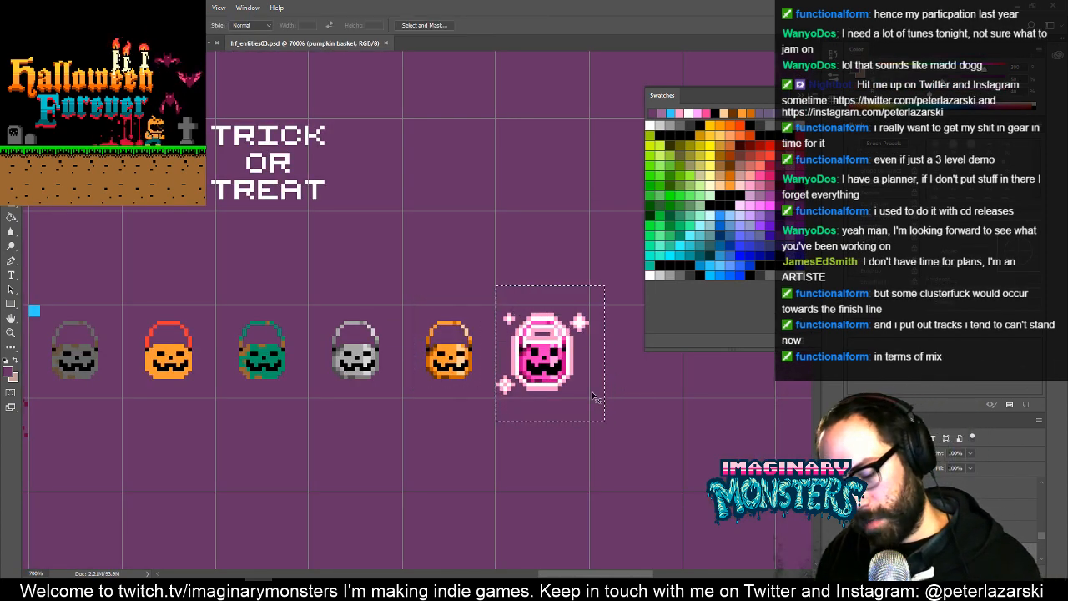
key("ctrl+c")
- Paste the pink bucket with its sparkles into the badge document and nudge it left
key("ctrl+Tab")
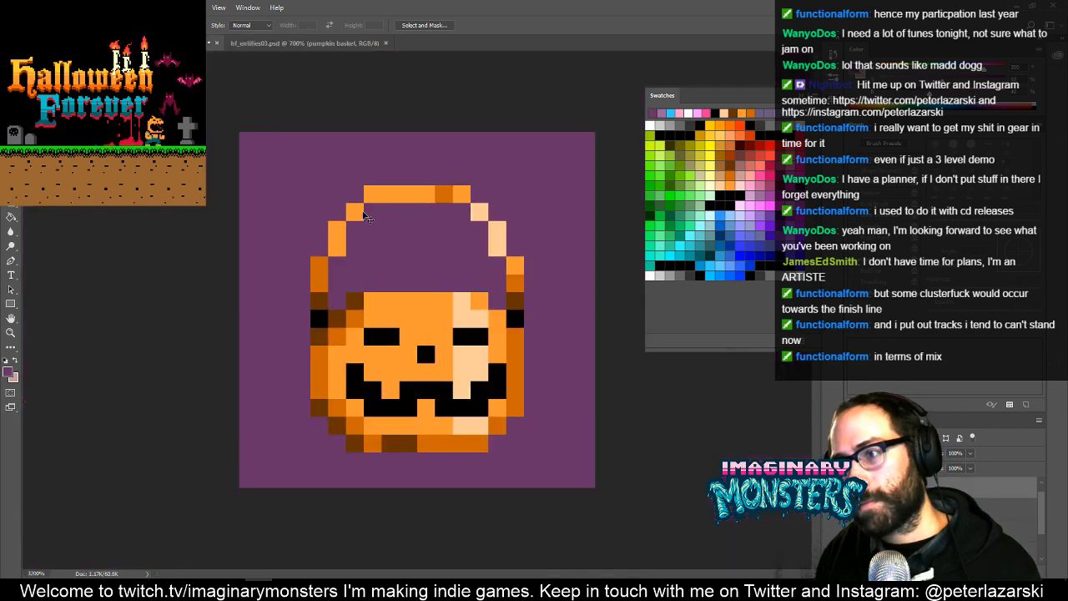
key("ctrl+v")
key("v")
key("Left")
key("Left")
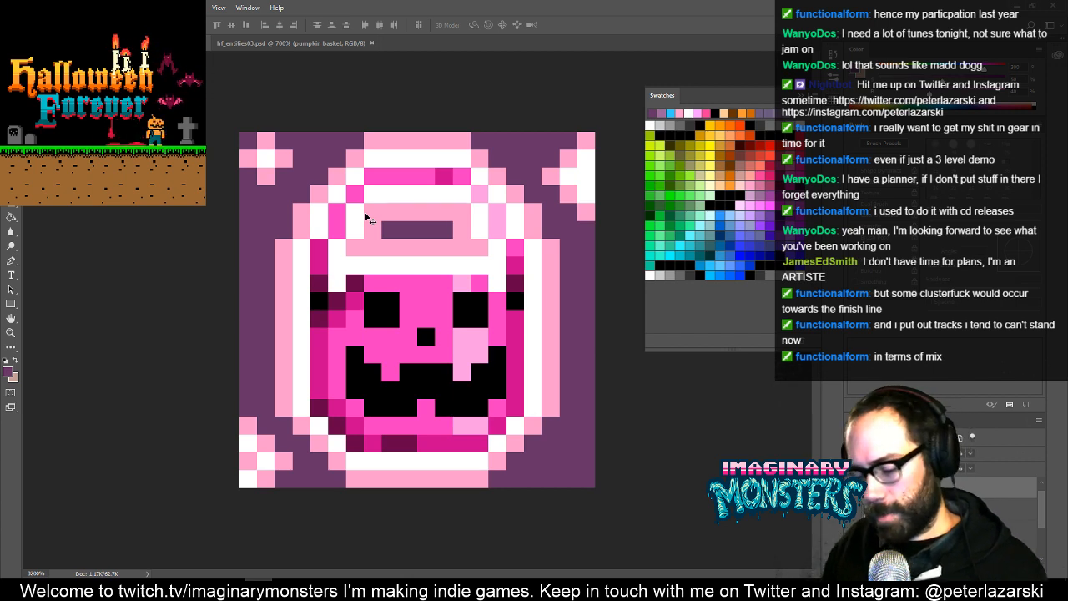
- Select the small sparkle above and left of the pink bucket and move it one pixel right
key("l")
mouse_move(242, 130)
left_mouse_down()
mouse_move(315, 176)
mouse_move(338, 92)
left_mouse_up()
key("v")
key("Right")
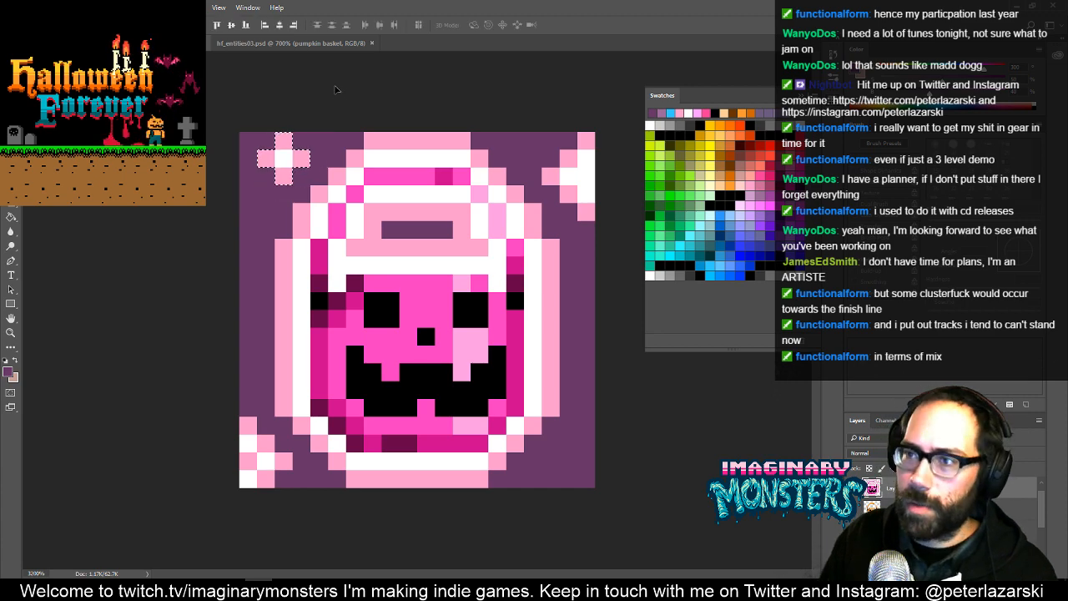
key("ctrl+d")
- Move the pink bucket artwork about four pixels right and four up, and delete its lower-left sparkle
left_click_drag(391, 357, 458, 280)
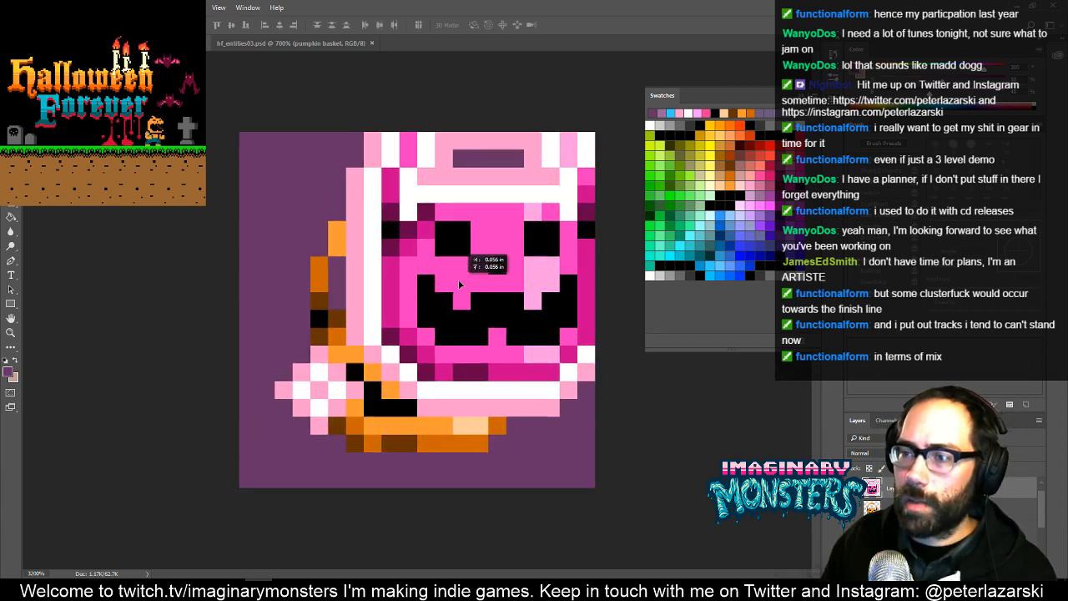
key("m")
left_click_drag(275, 346, 363, 434)
key("Delete")
key("ctrl+d")
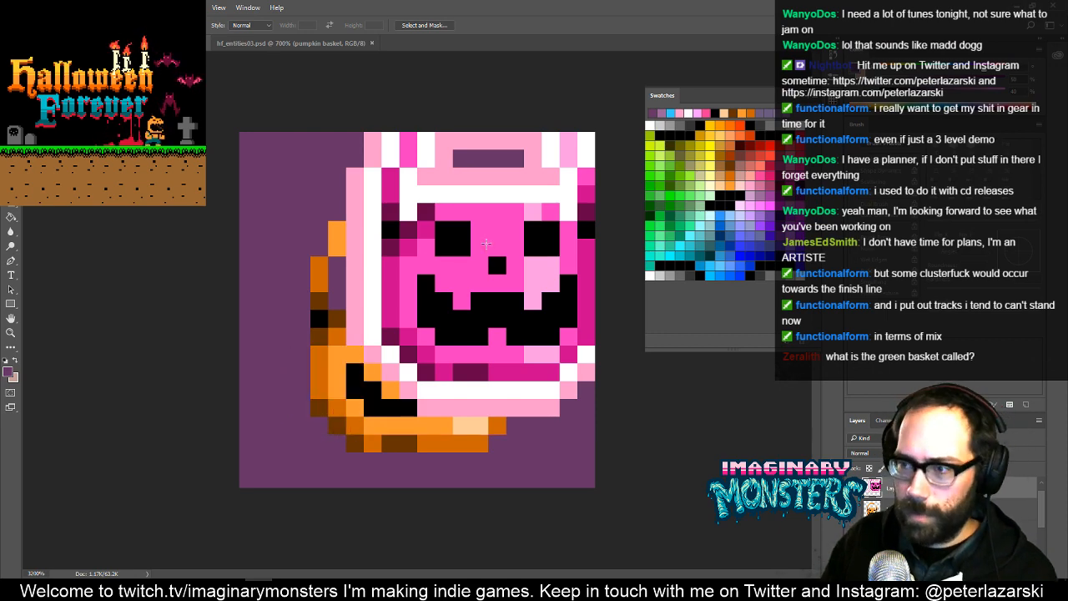
- Shift the pink bucket artwork down and left to expose its large sparkle on the right, and delete that sparkle
key("v")
left_click_drag(482, 252, 393, 324)
left_click_drag(465, 280, 442, 305)
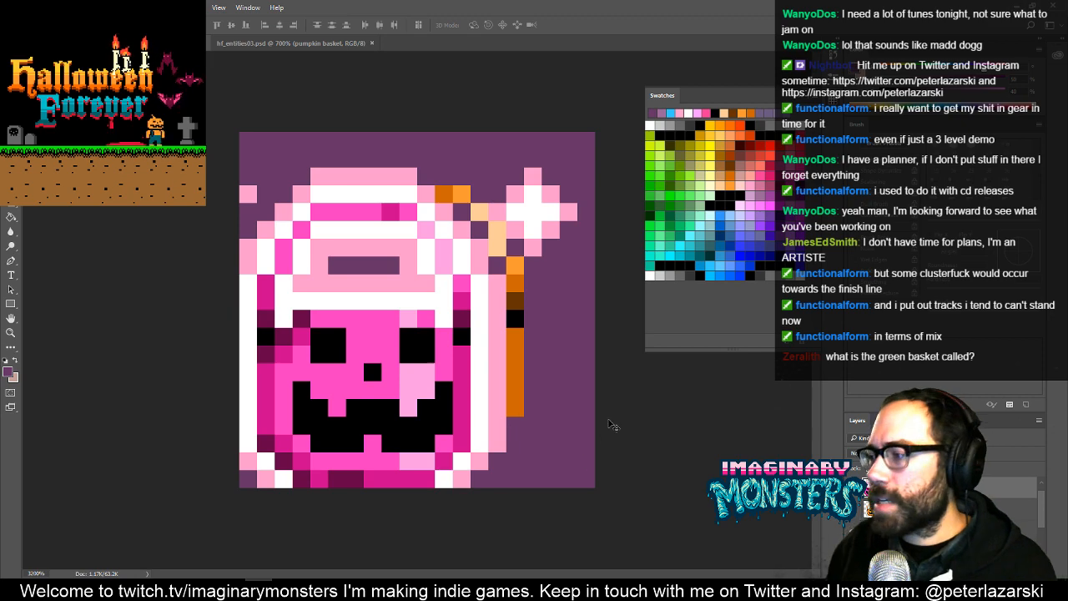
left_click_drag(484, 282, 459, 292)
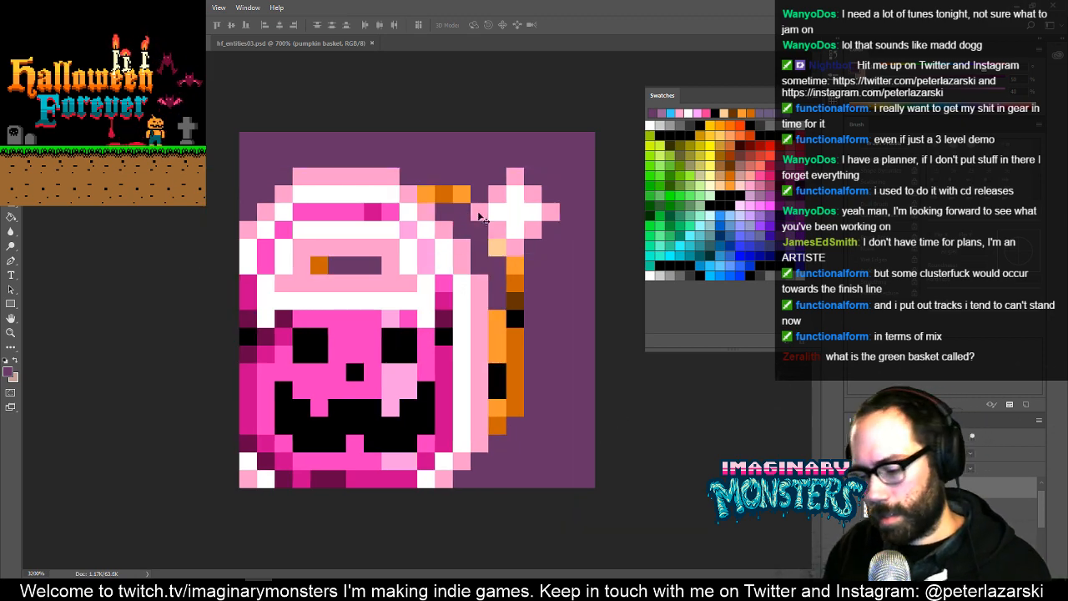
key("l")
mouse_move(556, 142)
left_mouse_down()
mouse_move(477, 160)
mouse_move(493, 255)
mouse_move(594, 179)
left_mouse_up()
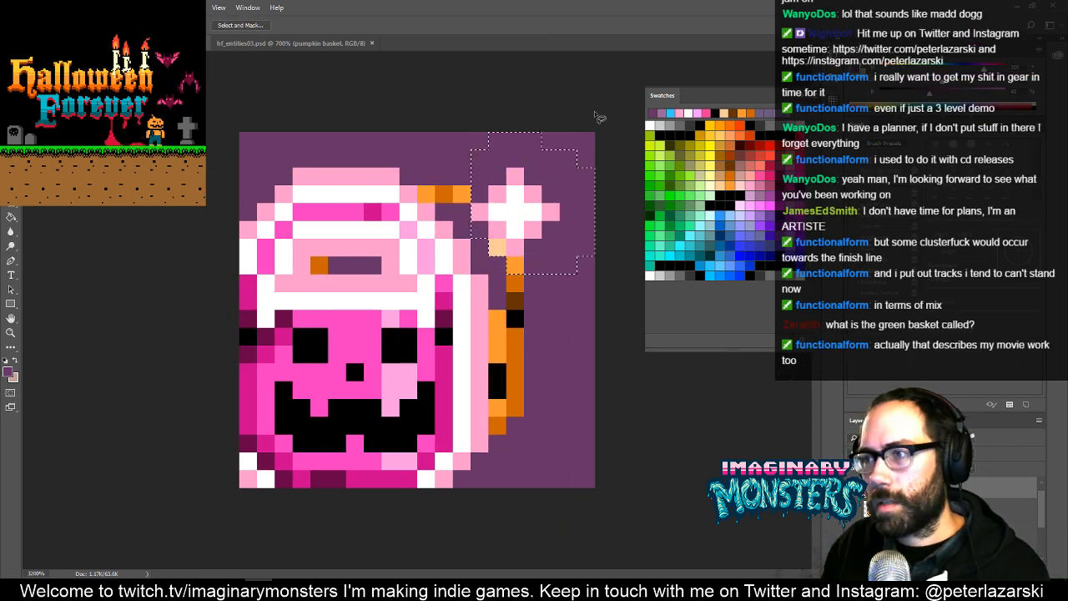
key("Delete")
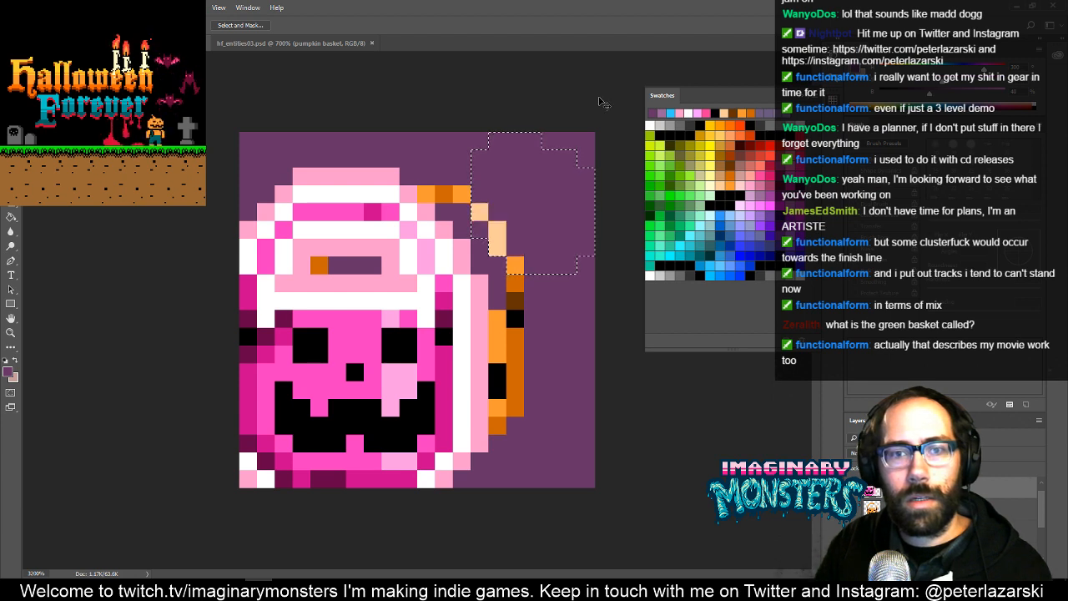
key("ctrl+d")
- Move the pink bucket artwork about four pixels right and two up, and compare its alignment with the orange bucket by toggling its layer
key("v")
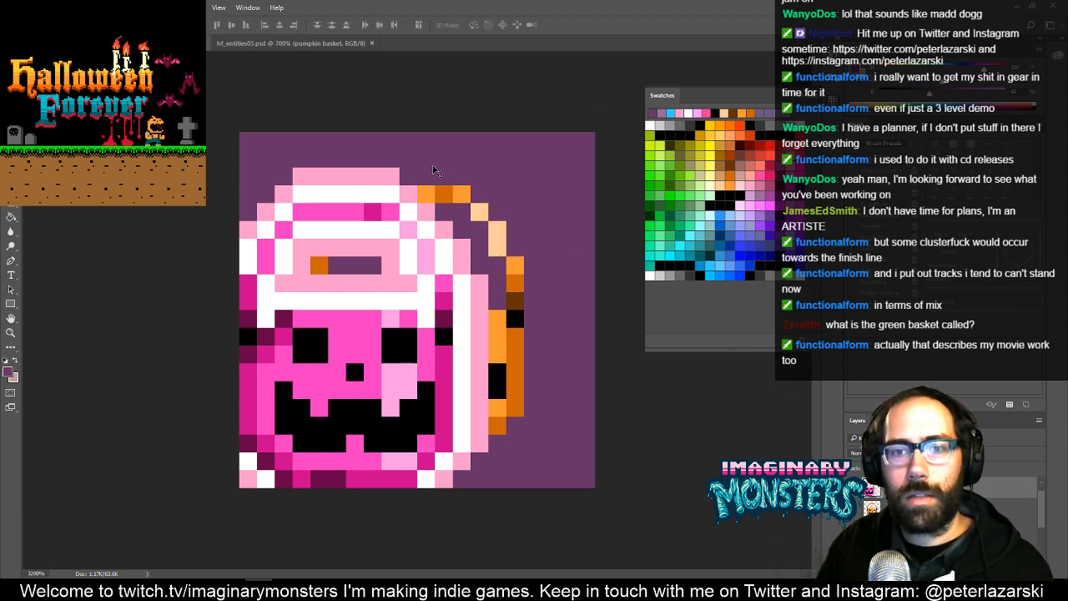
key("Up")
key("Up")
key("Right")
key("Right")
key("Right")
key("Right")
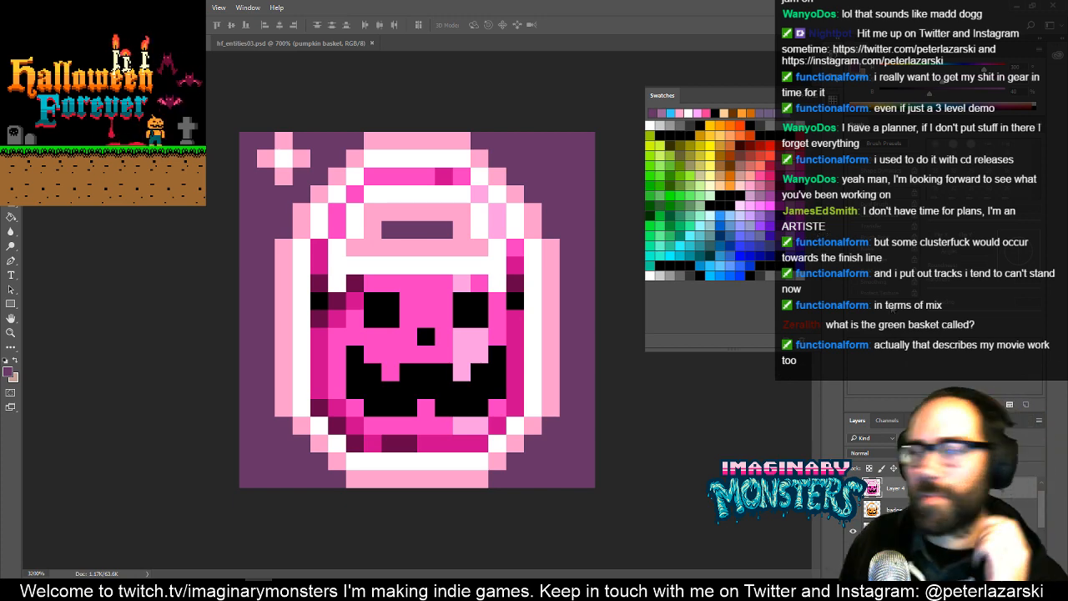
left_click(852, 488)
left_click(852, 488)
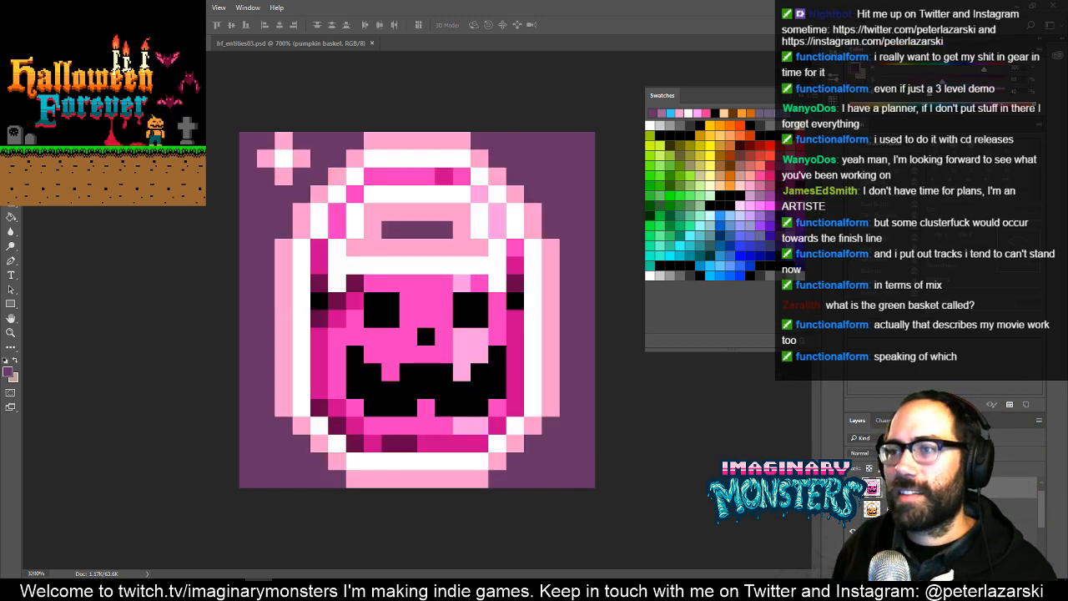
left_click(852, 488)
left_click(852, 488)
left_click(852, 488)
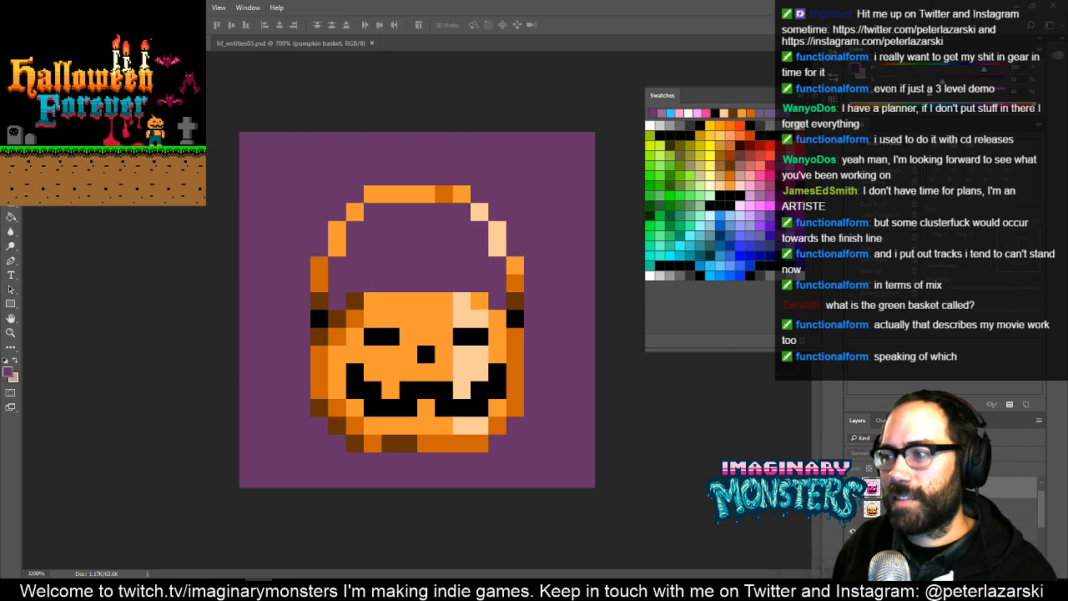
left_click(852, 488)
- Duplicate the small upper-left sparkle into the upper-right and lower-left corners around the pink bucket
key("l")
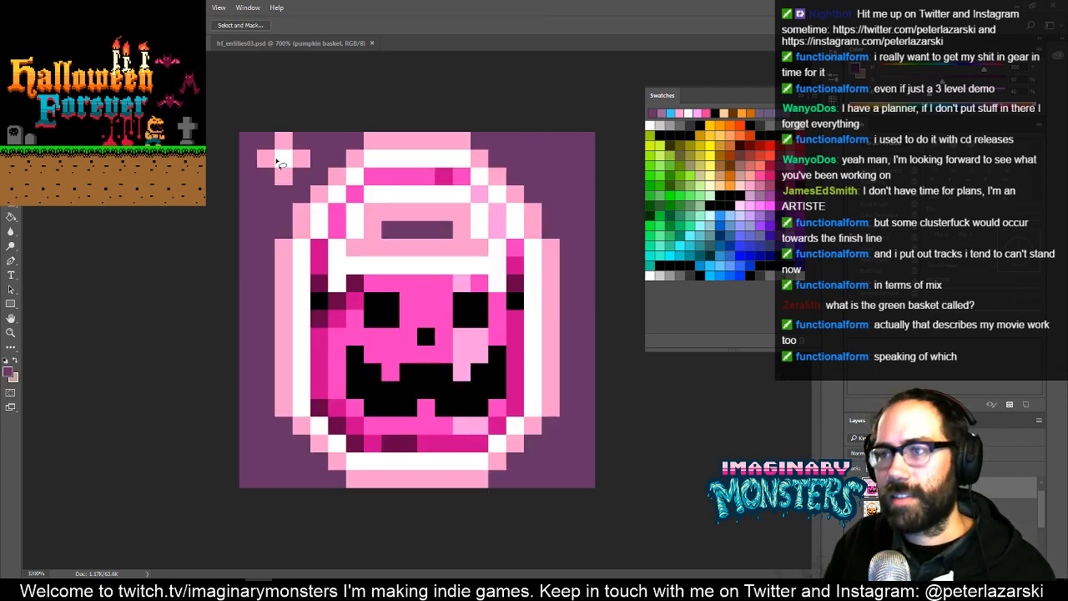
mouse_move(277, 133)
left_mouse_down()
mouse_move(255, 159)
mouse_move(325, 167)
mouse_move(331, 134)
left_mouse_up()
key("v")
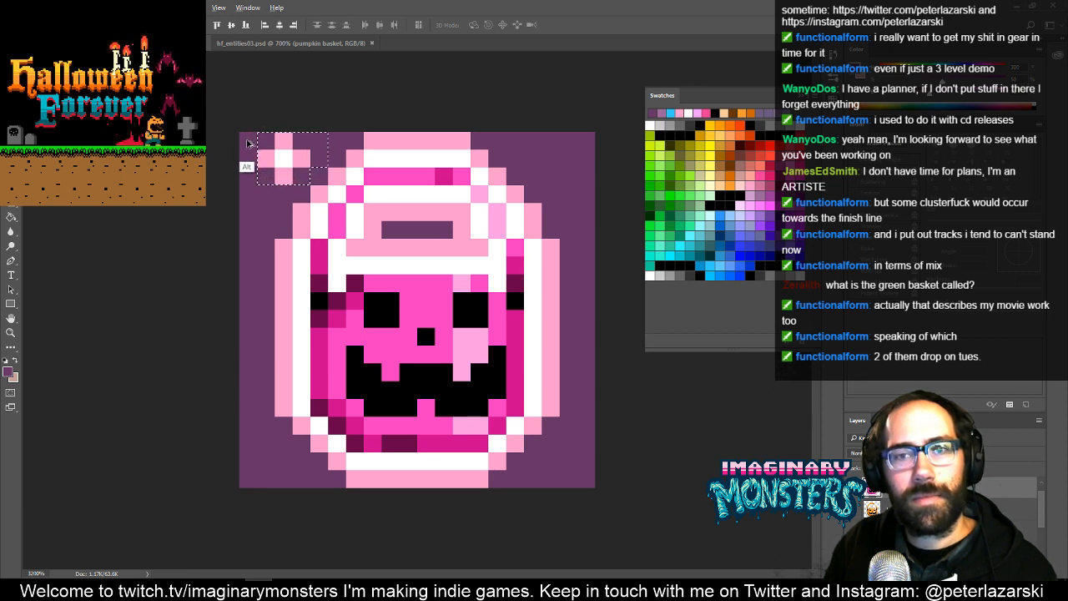
left_click_drag(280, 162, 275, 452)
key("ctrl+d")
- Select the lower-left sparkle beside the pink bucket and move it one pixel up
key("z")
left_click(472, 326, "alt")
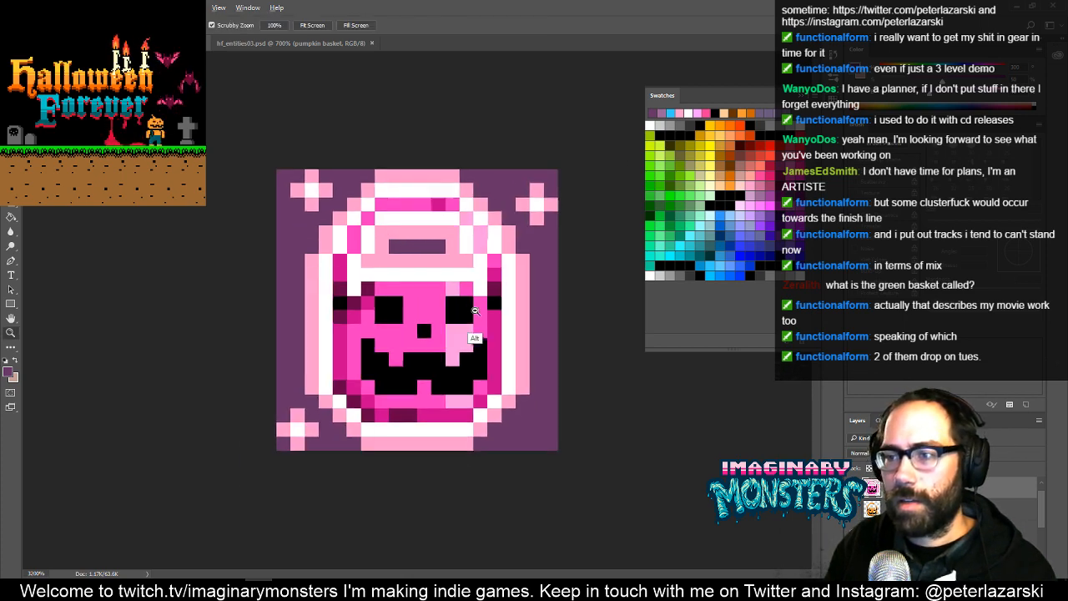
left_click(452, 311, "alt")
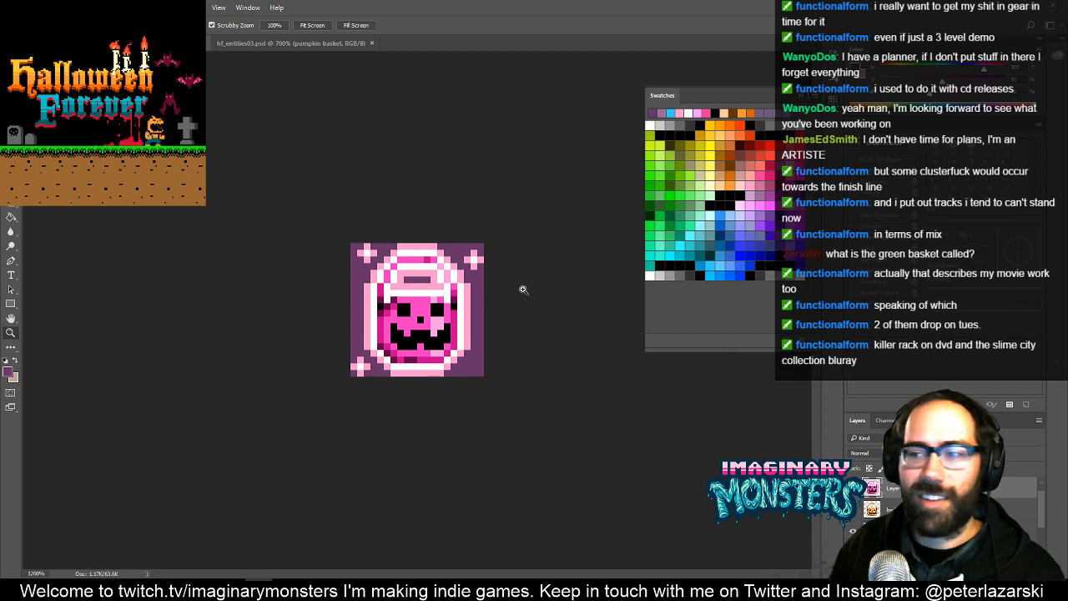
left_click(381, 348)
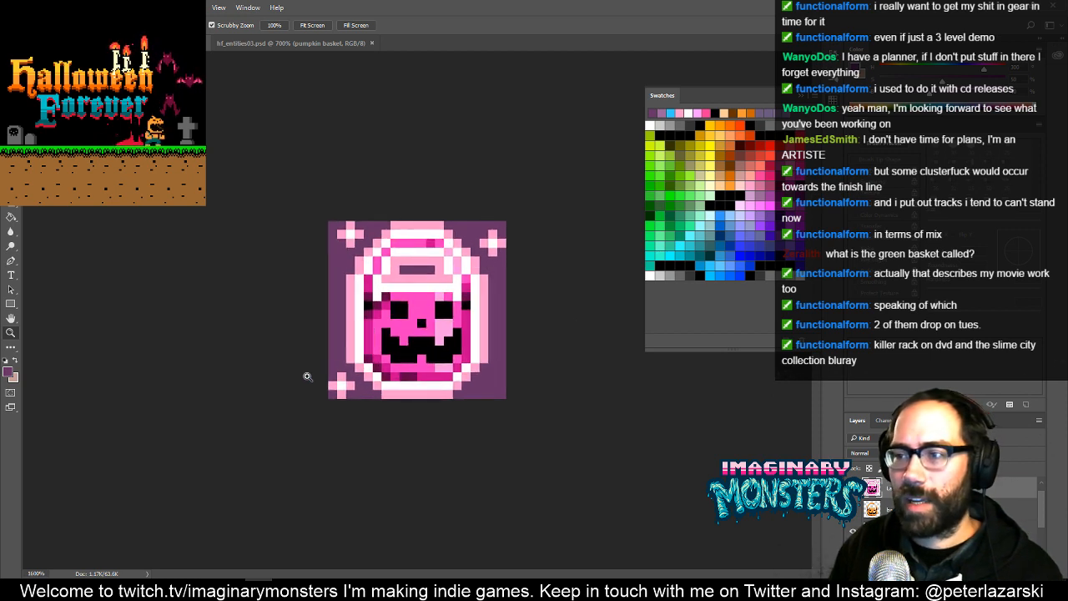
left_click(341, 386)
key("m")
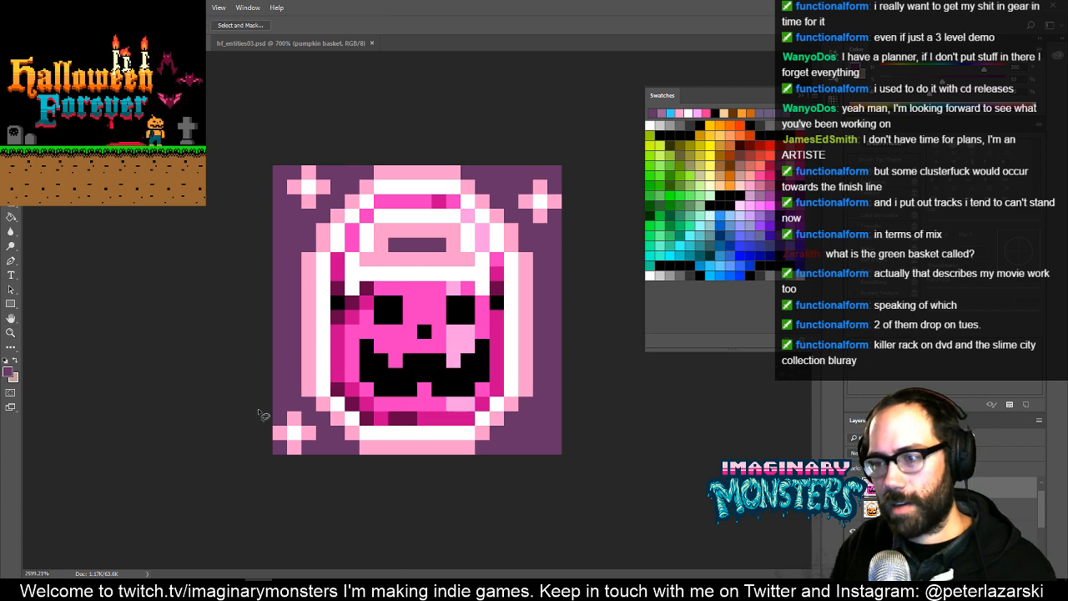
left_click_drag(269, 398, 331, 456)
key("v")
key("Up")
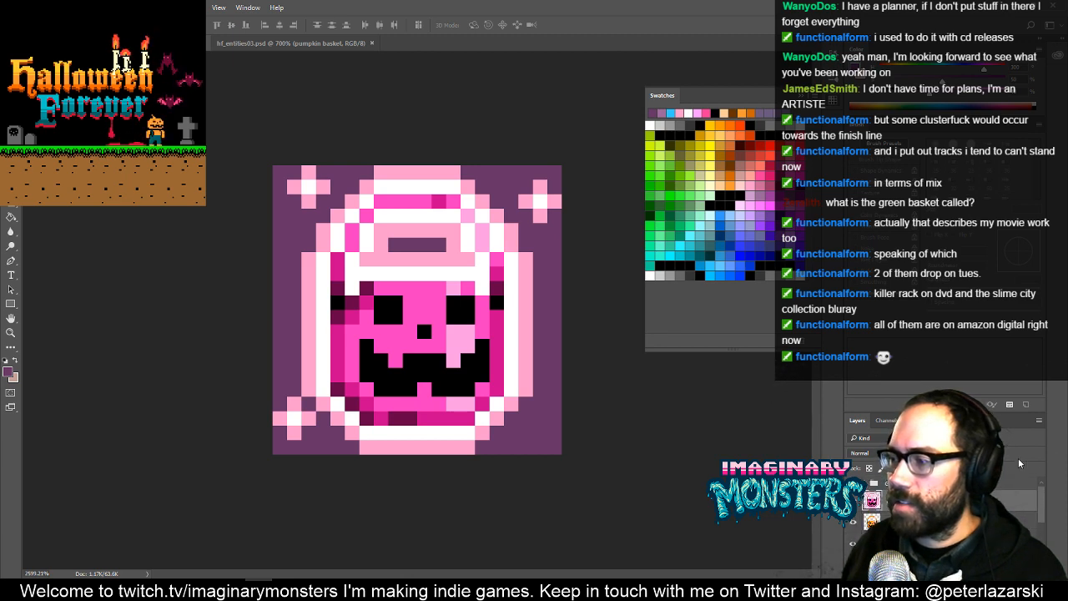
- Check the layer group above the pink bucket layer by toggling its visibility, and delete that group
left_click(853, 484)
left_click(853, 483)
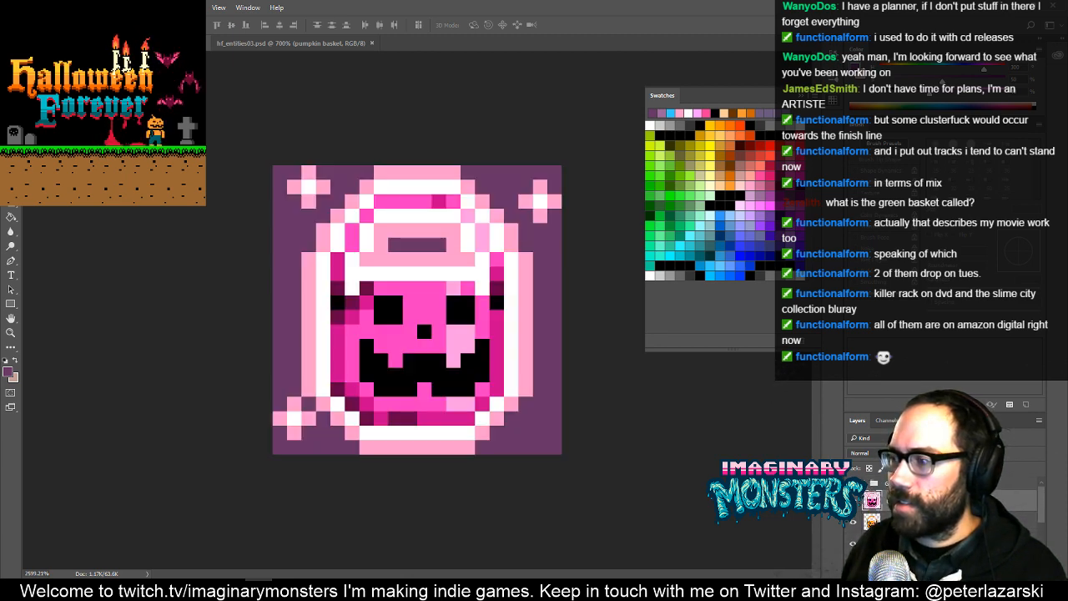
left_click(853, 483)
left_click(871, 484)
key("Delete")
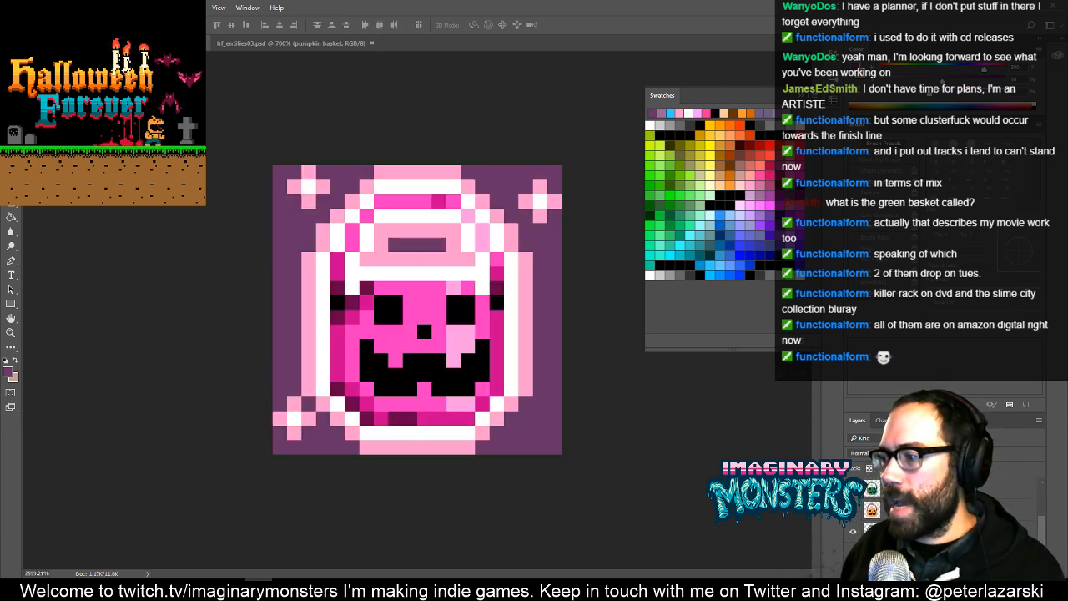
key("Delete")
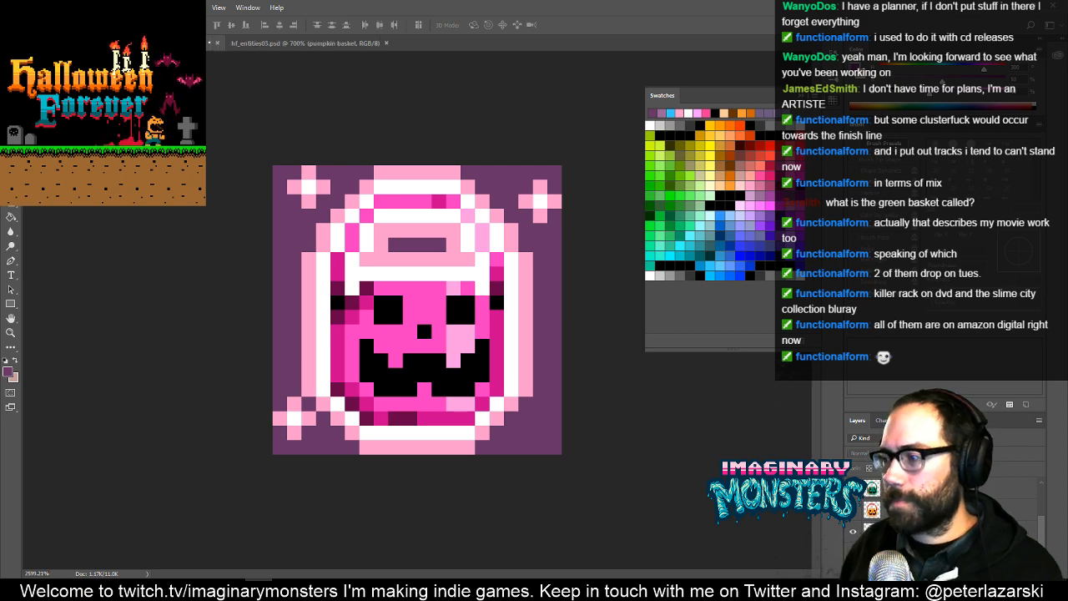
- Preview the pink bucket badge at a reduced size in full-screen mode and return to the standard view
left_click(853, 553)
left_click(853, 554)
key("z")
left_click_drag(479, 329, 390, 390)
key("f")
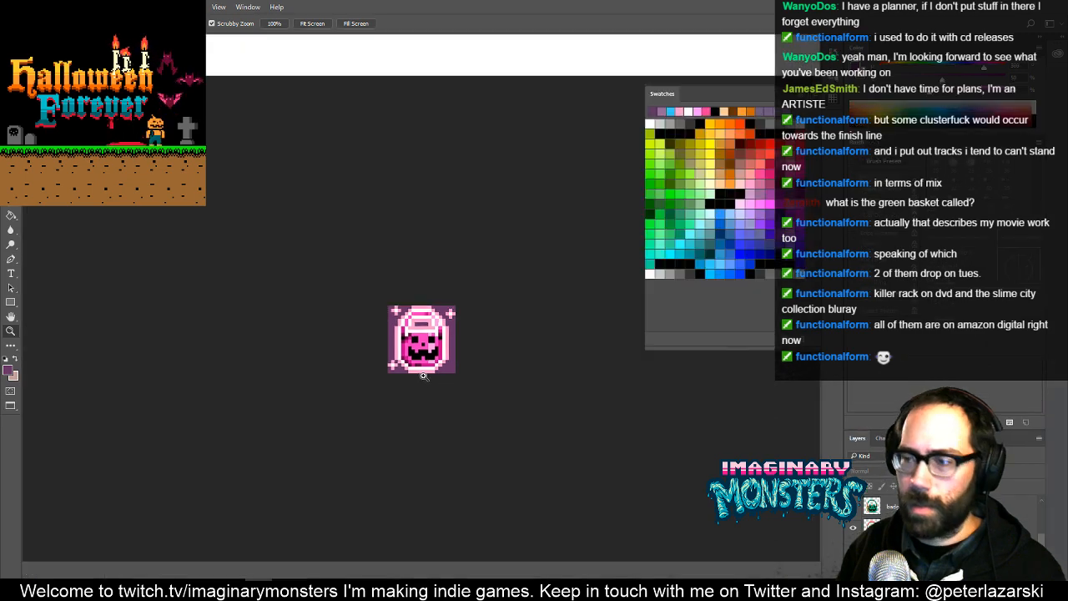
key("f")
key("f")
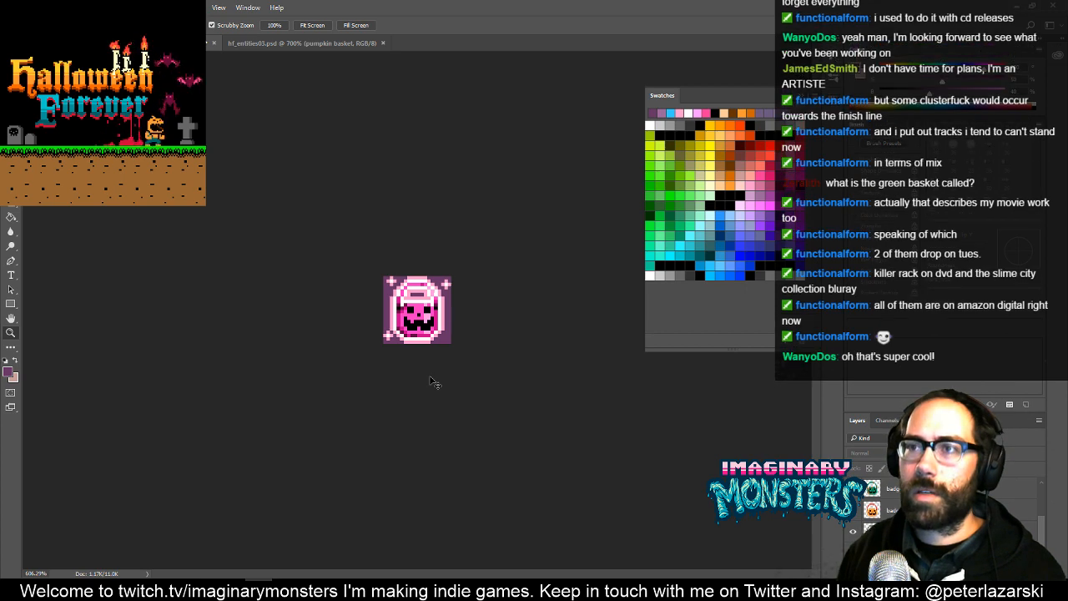
- Save the badge document as a Photoshop file named halloweenforever_badges_small in the badges folder
key("ctrl+shift+s")
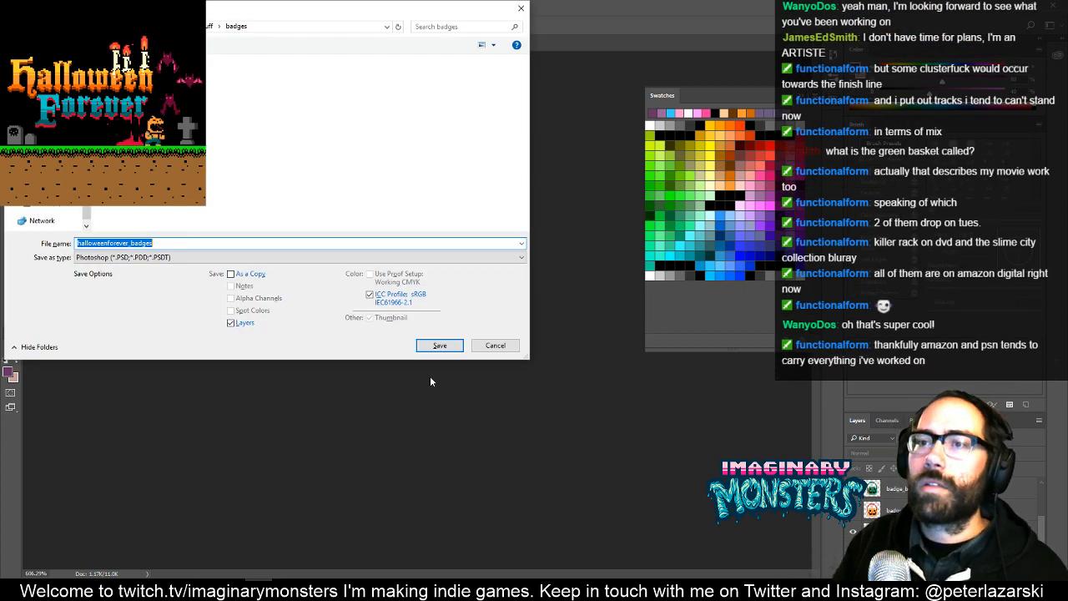
type("halloweenforever_badges")
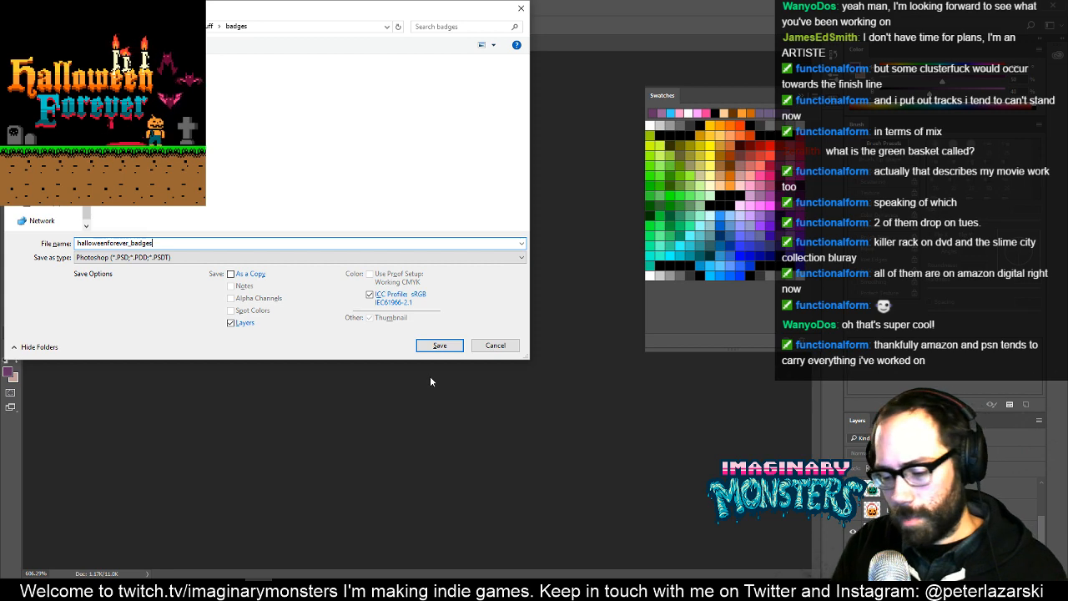
type("_small")
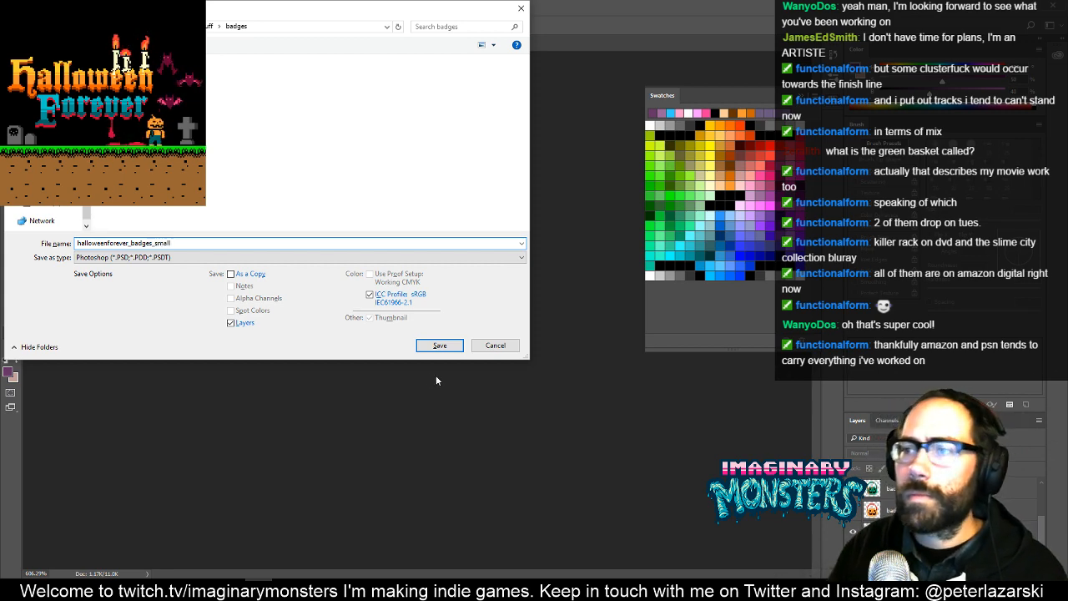
left_click(440, 345)
left_click(661, 180)
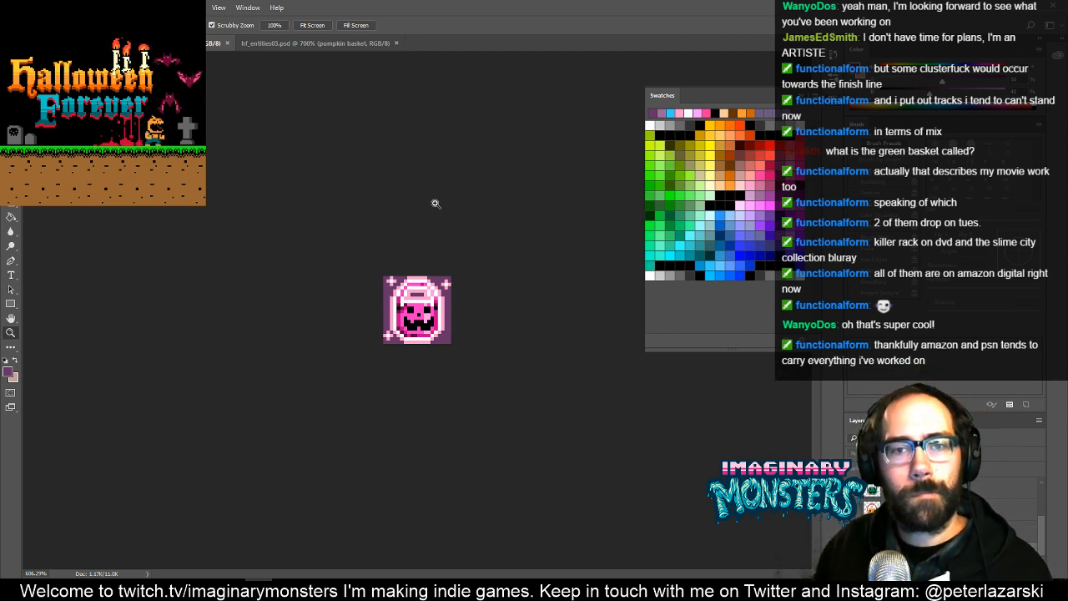
- Open halloweenforever_badges.psd from the badges folder and enlarge the pink bucket badge for editing
key("ctrl+Tab")
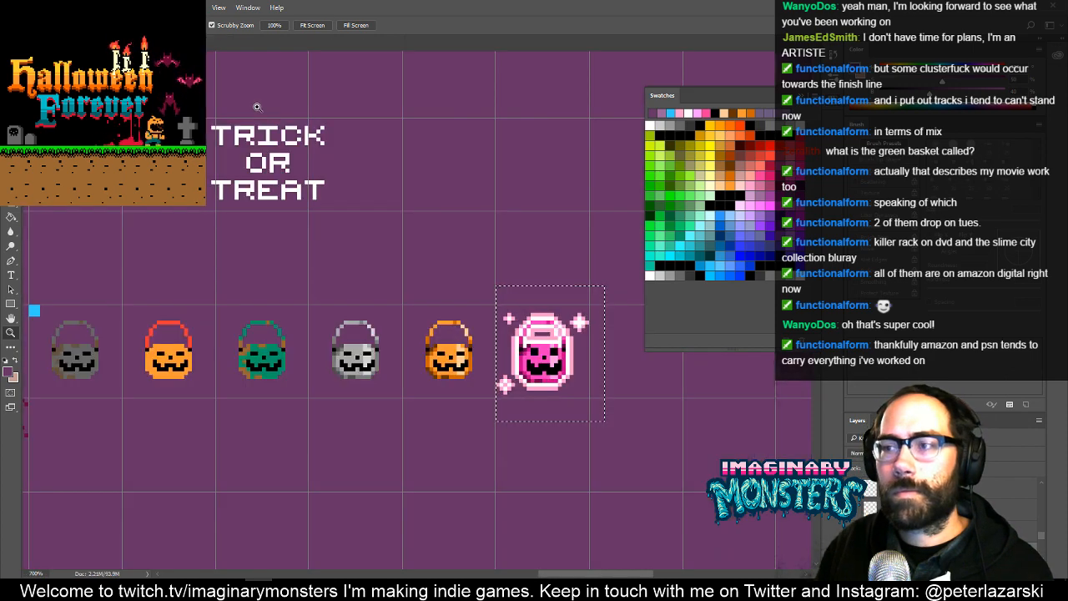
key("ctrl+o")
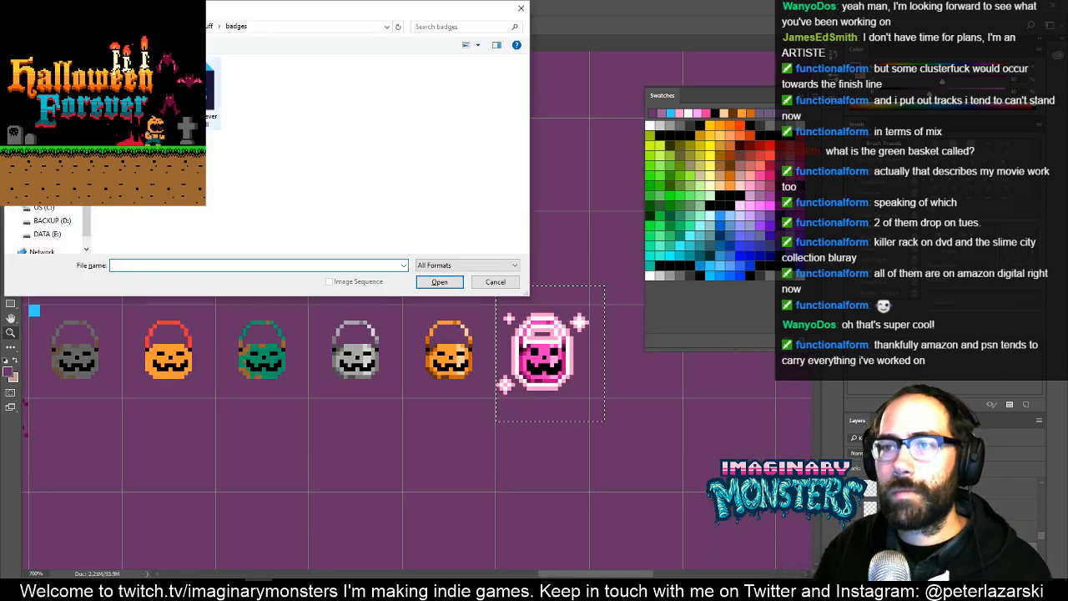
left_click(197, 87)
left_click(439, 282)
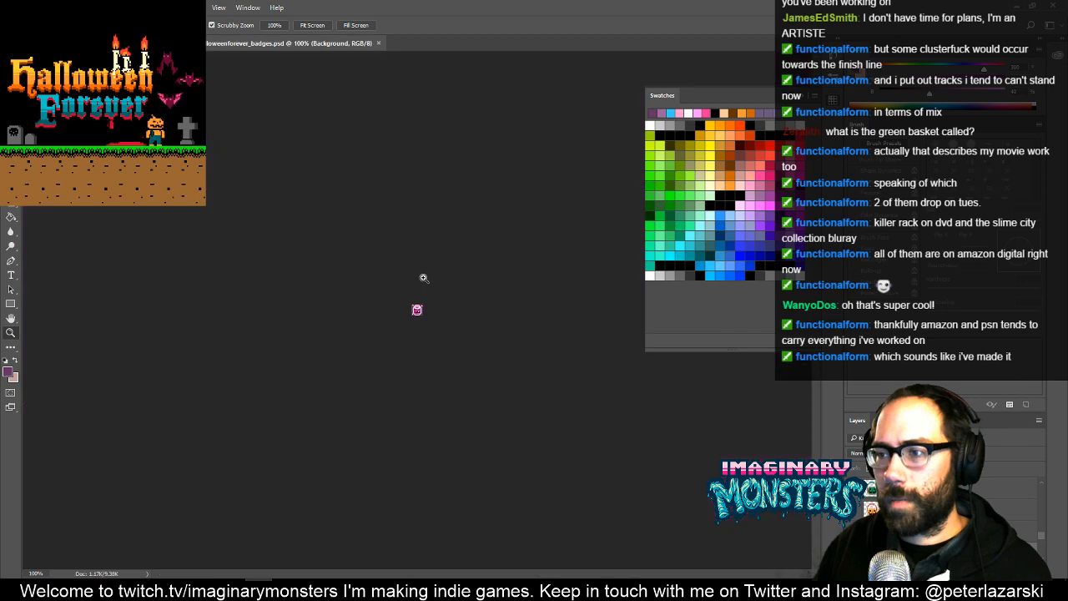
left_click_drag(468, 294, 534, 267)
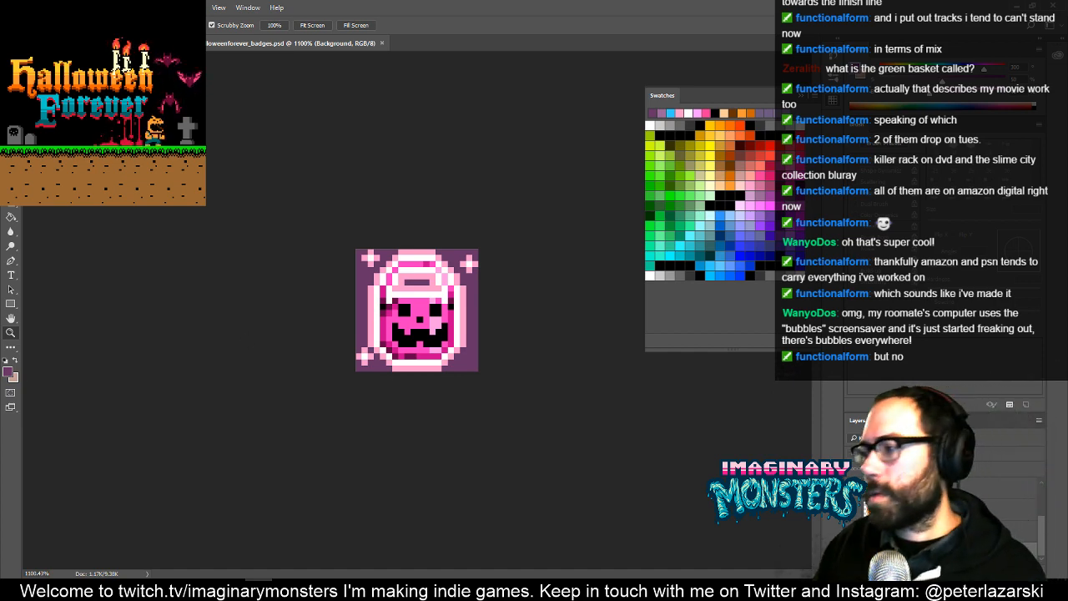
- Set the foreground colour to 1b1b1b and fill the badge's purple background with it
left_click(7, 371)
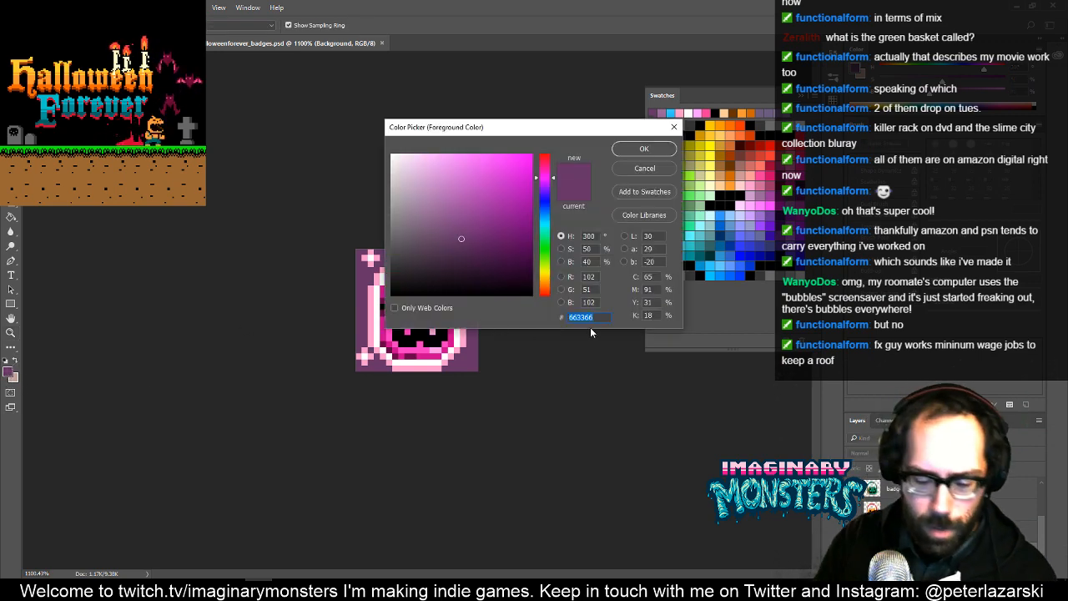
type("1b1b1b")
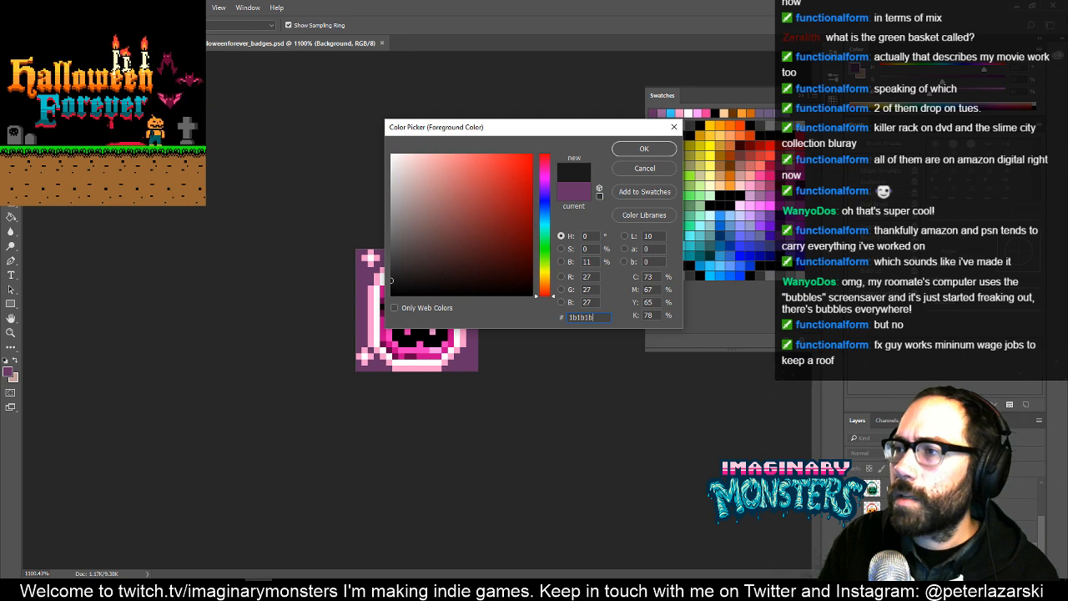
left_click(643, 154)
key("g")
left_click(471, 325)
key("z")
left_click_drag(470, 328, 495, 314)
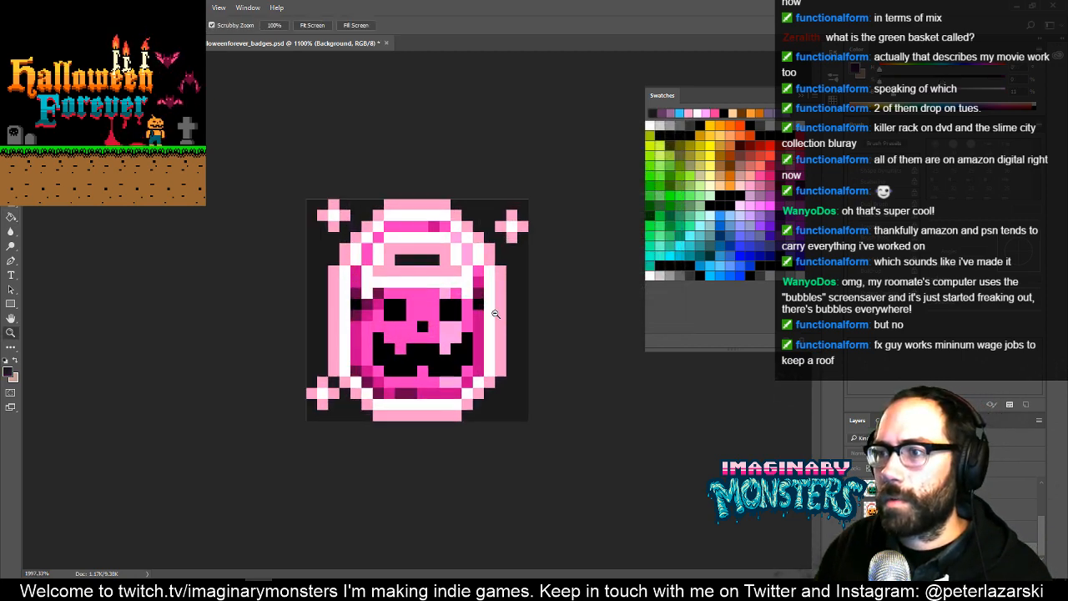
- Review the bucket variants against the dark background by switching their layers' visibility, returning to the pink bucket
left_click(853, 489)
left_click(853, 509)
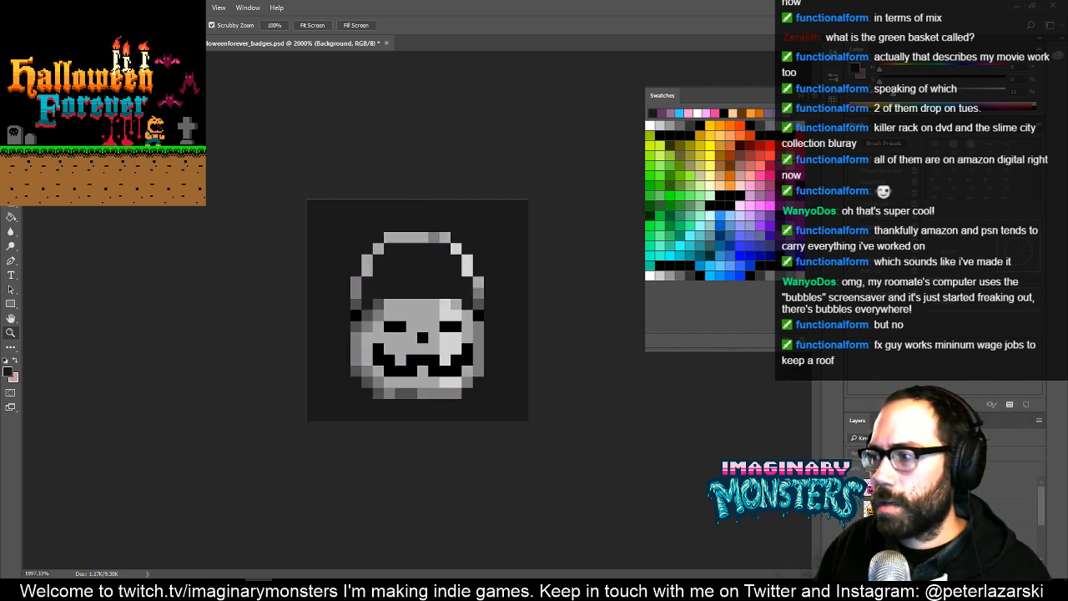
left_click(853, 530)
left_click(853, 550)
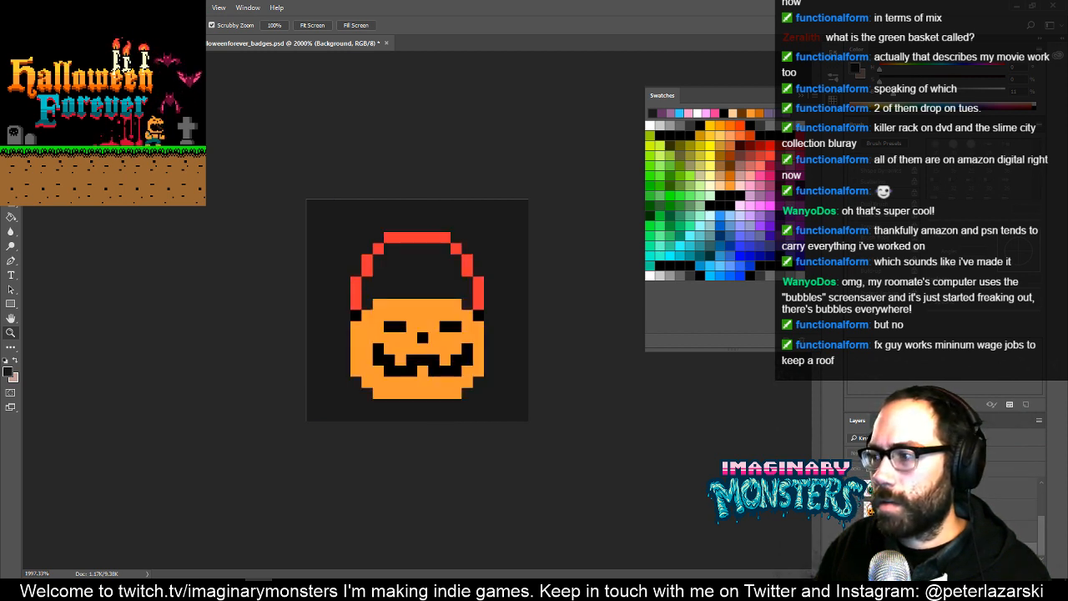
left_click(853, 530)
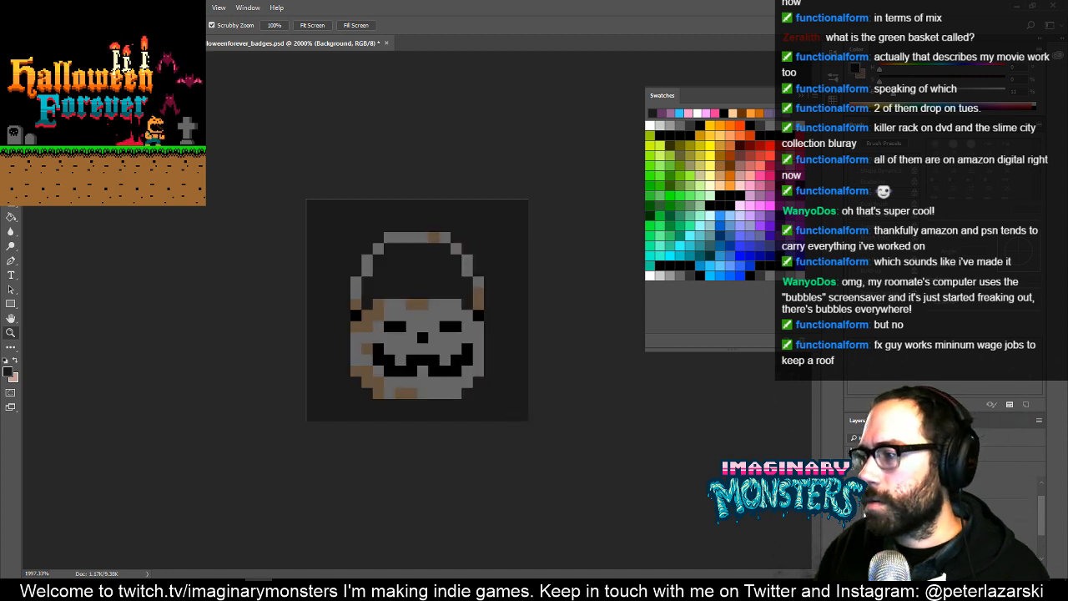
left_click(852, 433)
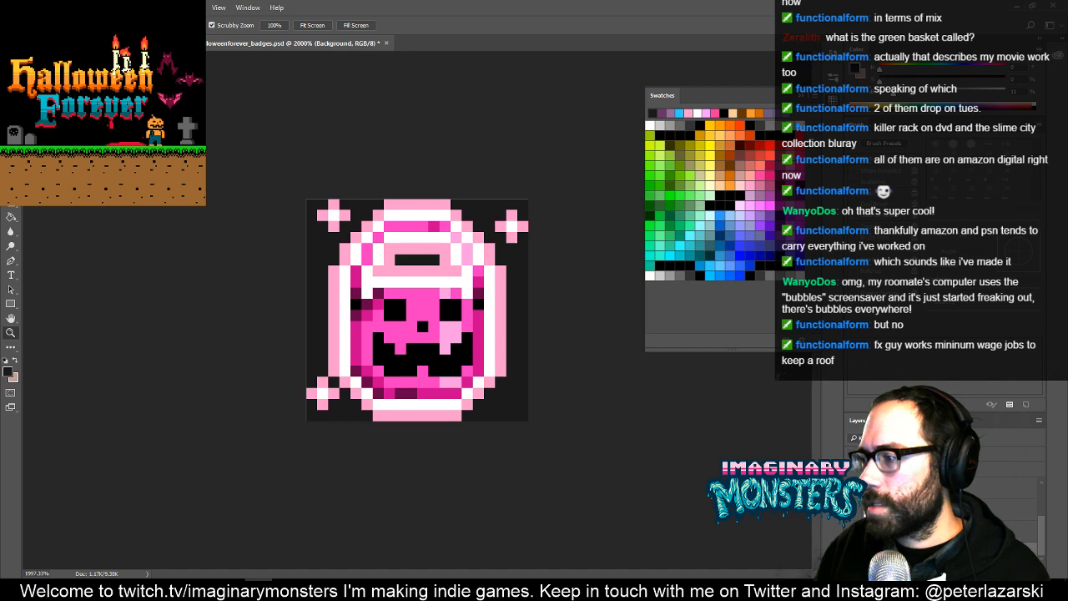
- Convert the dark background into a regular layer named 1B1B1B
double_click(926, 551)
key("Escape")
double_click(926, 551)
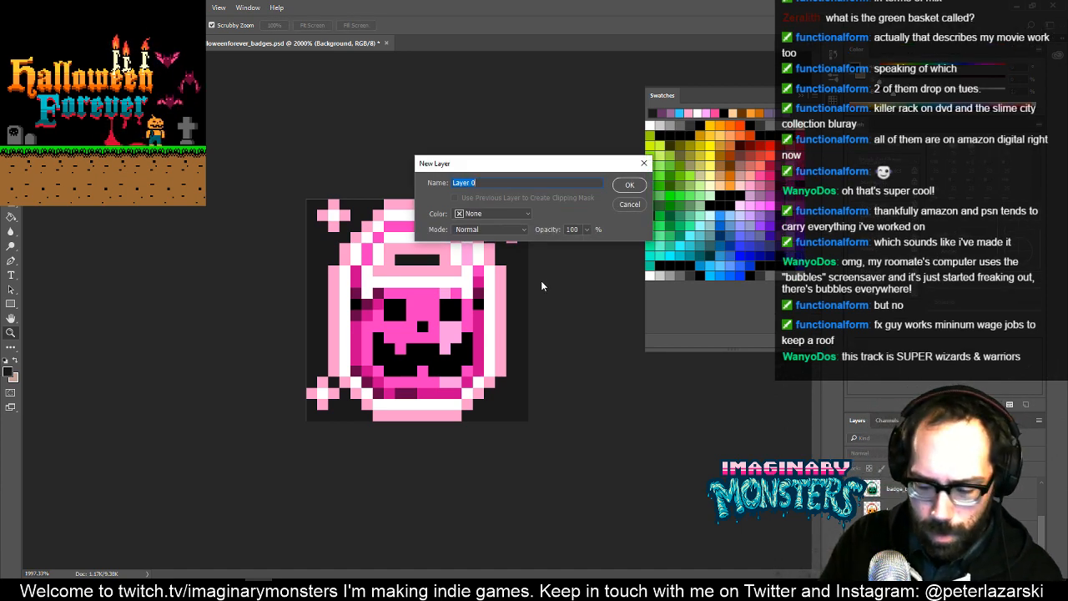
type("1B1B1B")
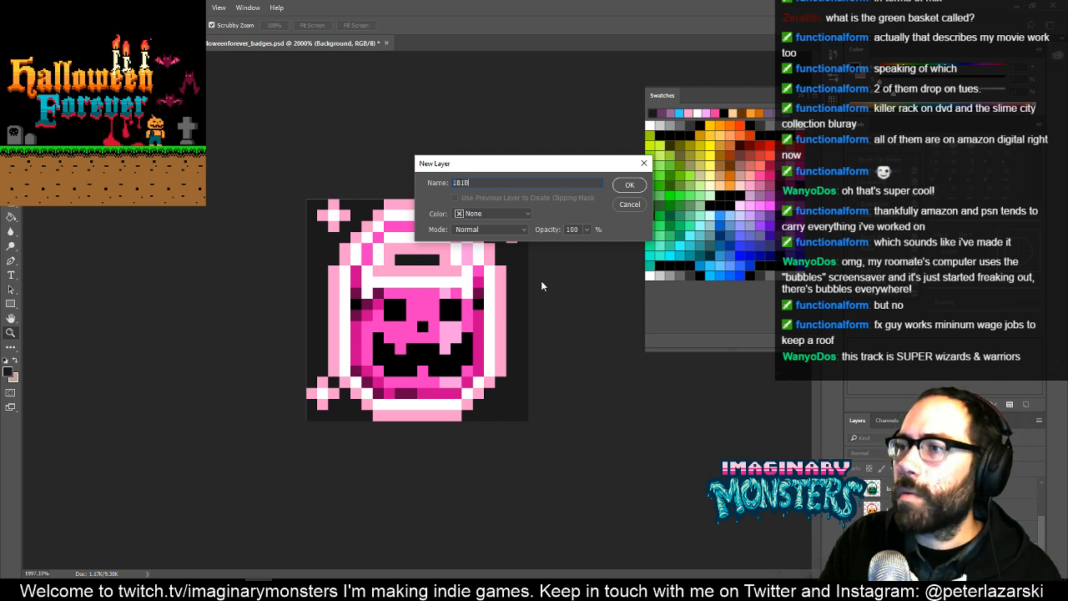
left_click(629, 185)
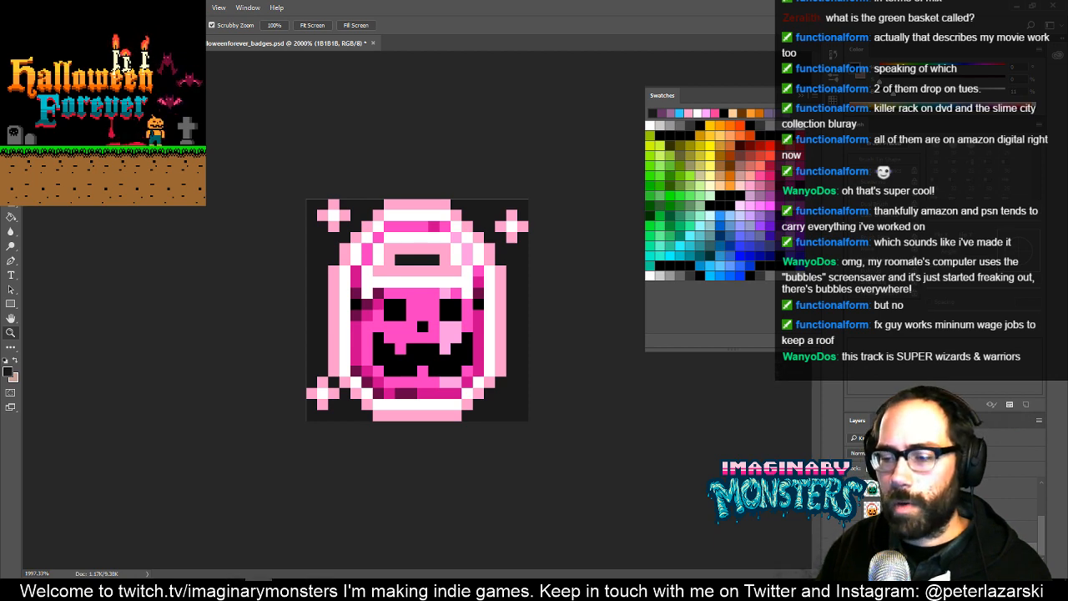
- Examine the pink bucket badge at smaller magnifications, with its dark background toggled off and on
mouse_move(258, 590)
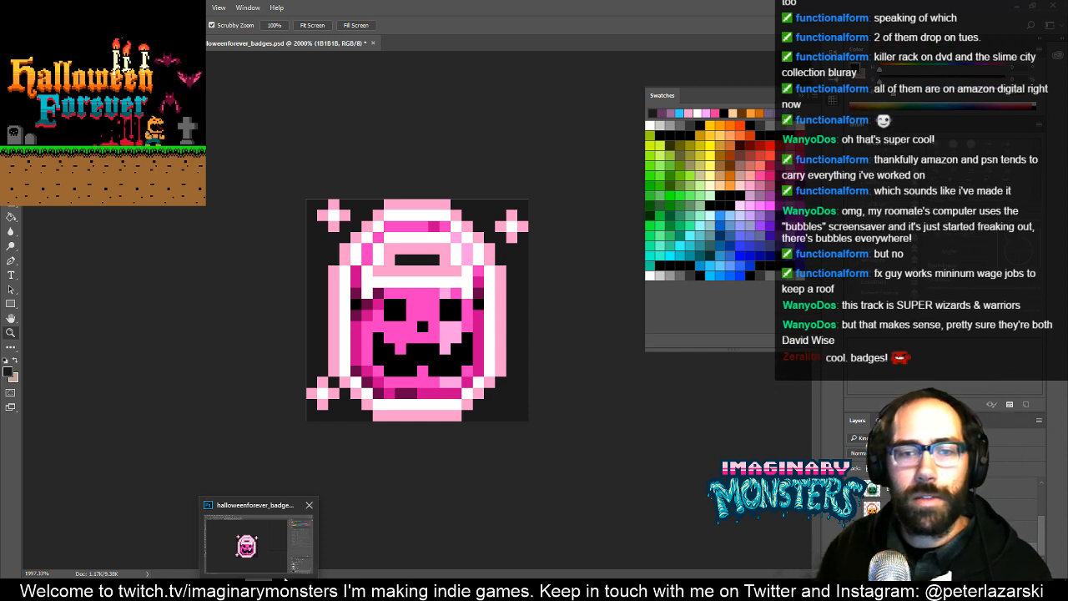
key("ctrl+plus")
key("ctrl+minus")
key("ctrl+minus")
key("ctrl+minus")
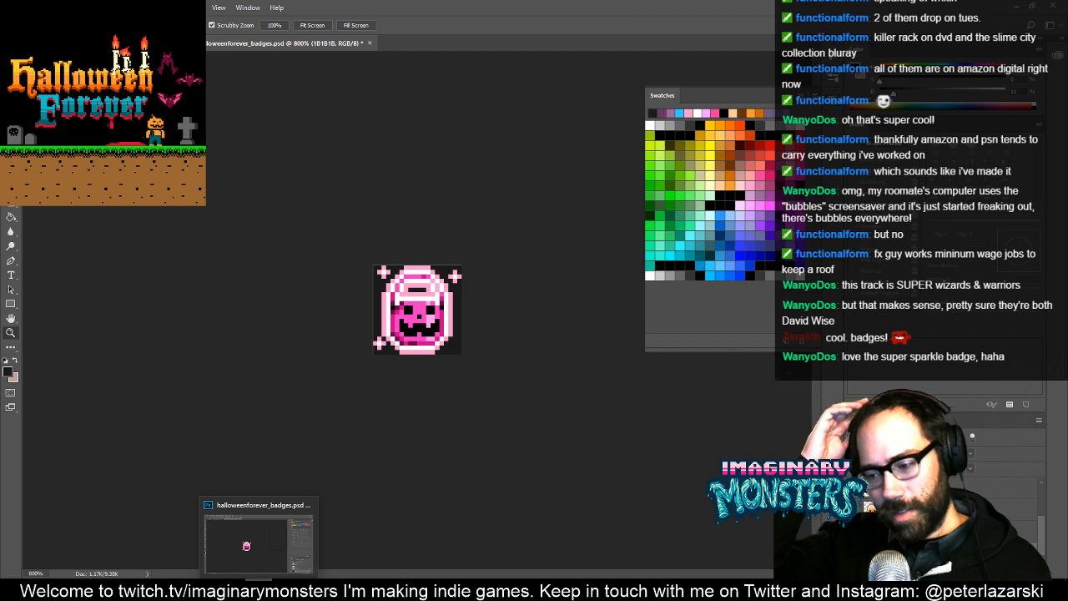
left_click(244, 547)
key("m")
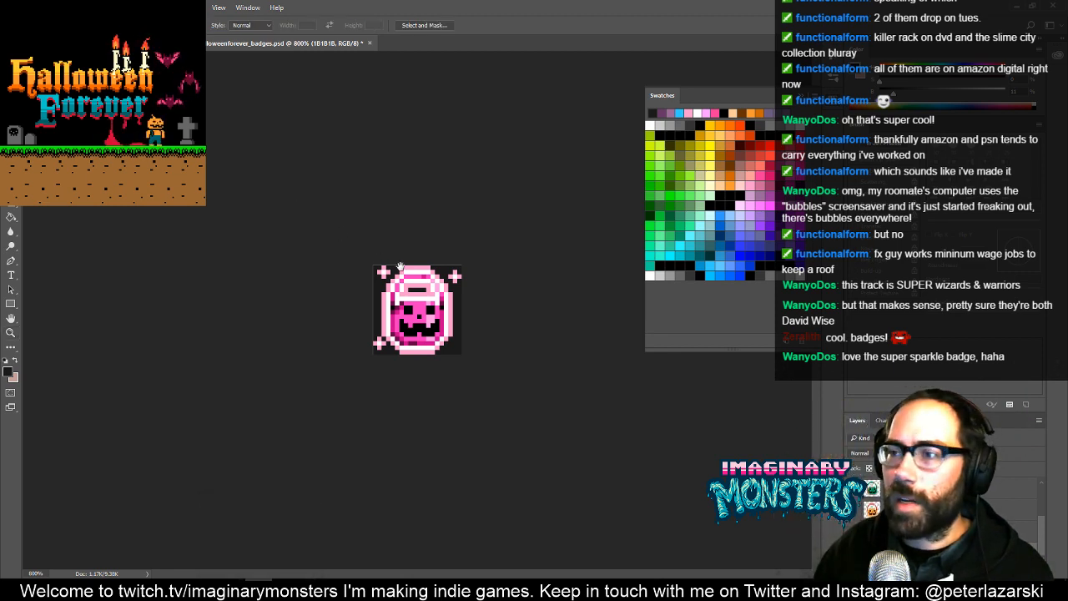
key("z")
left_click(441, 311)
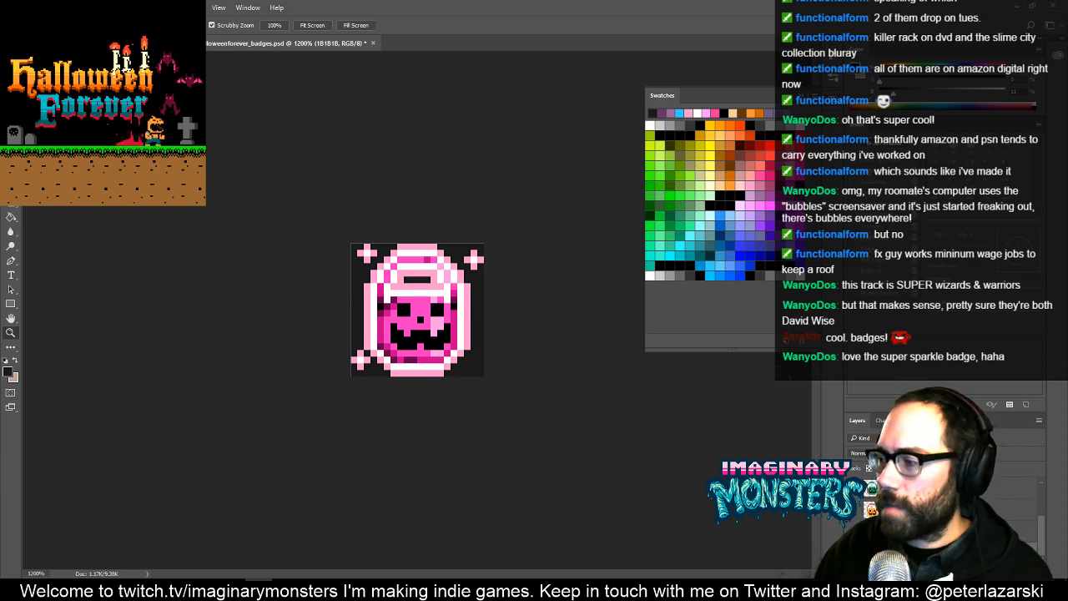
left_click(853, 550)
left_click(853, 551)
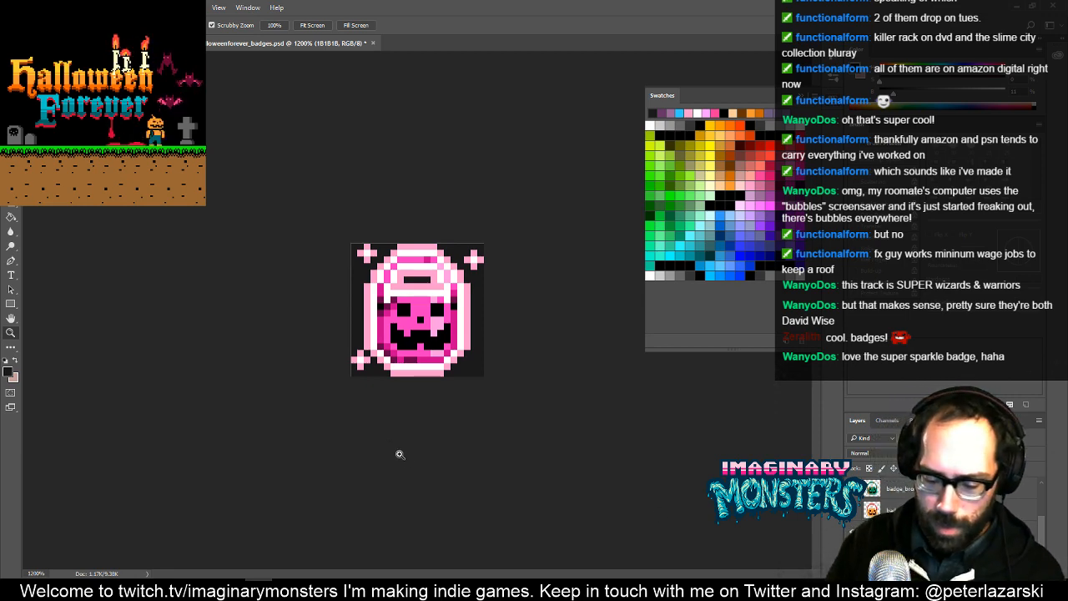
- Resize the badge image to 40 × 40 pixels using Nearest Neighbor (hard edges) resampling
key("ctrl+alt+c")
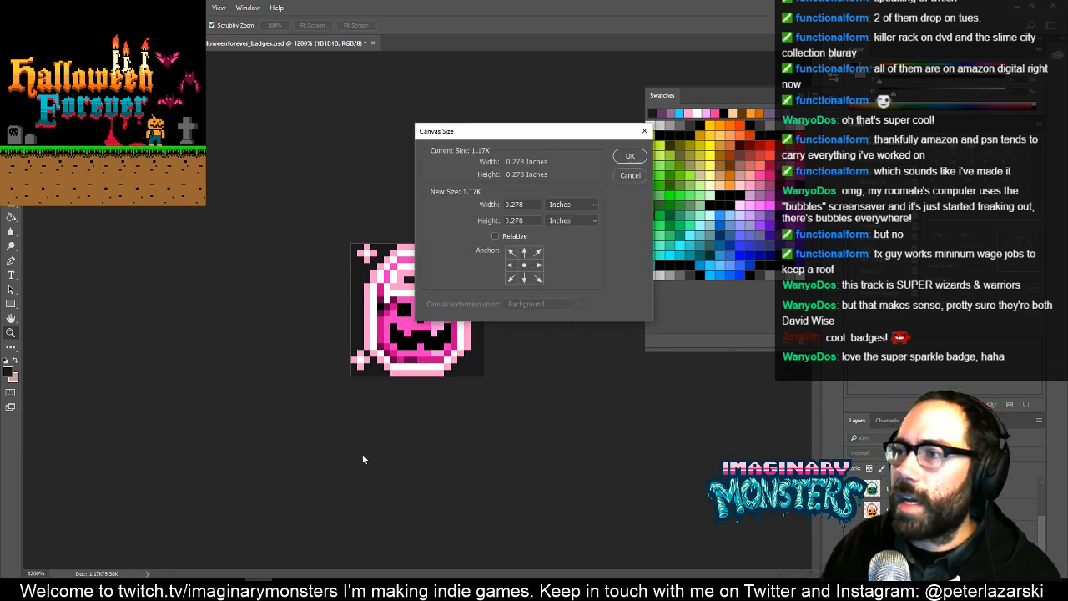
key("Escape")
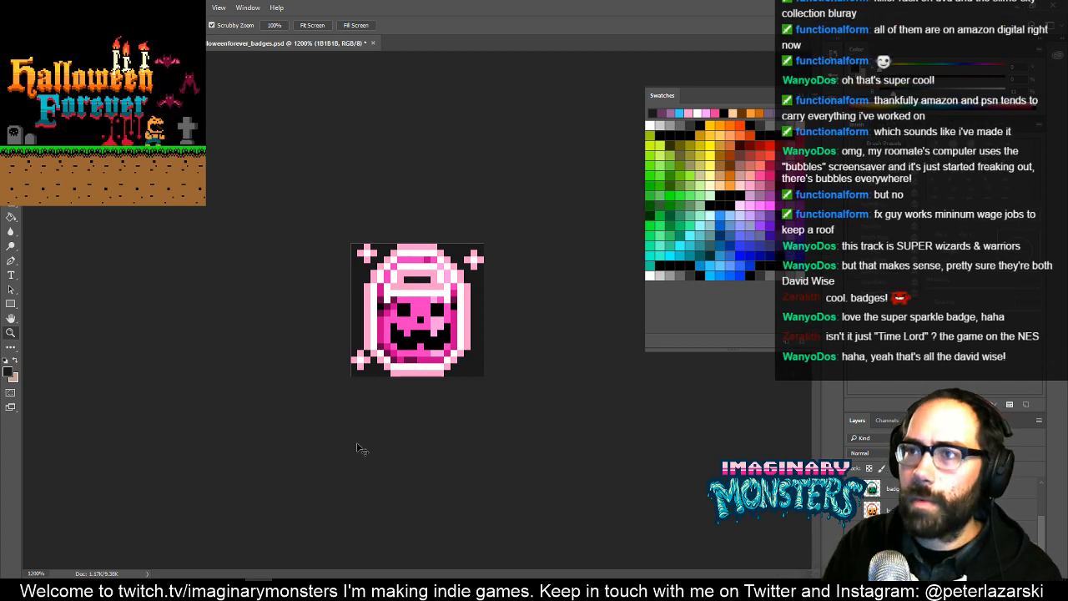
key("ctrl+alt+i")
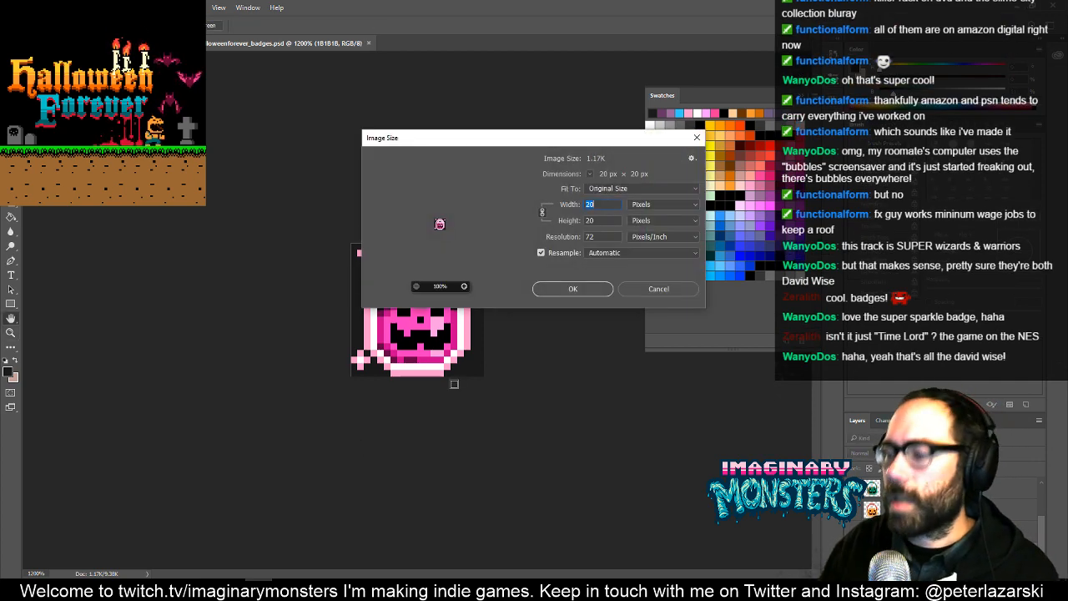
type("40")
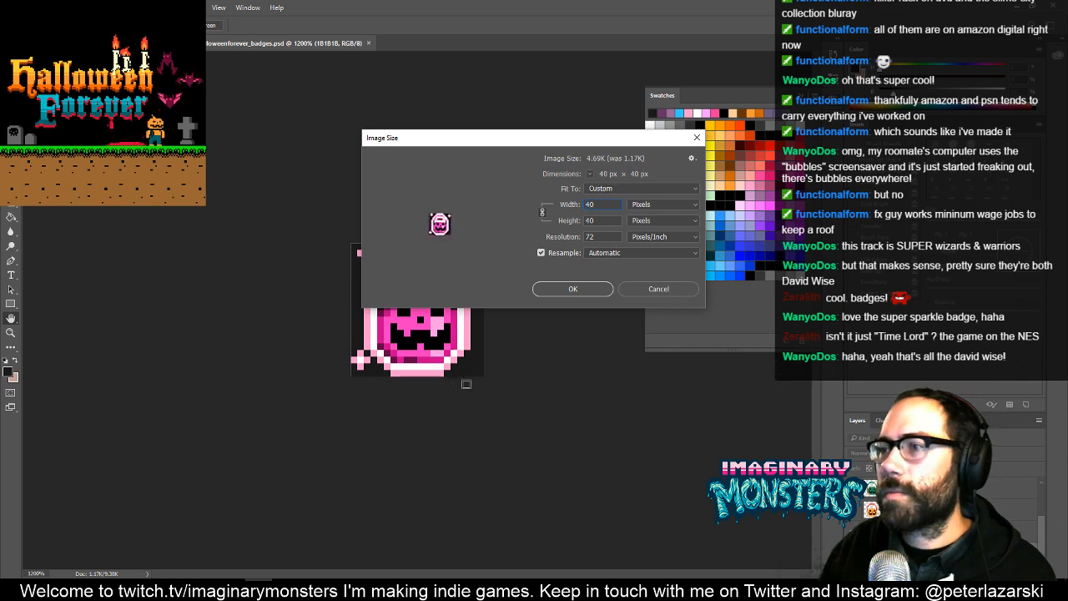
left_click(619, 254)
left_click(623, 326)
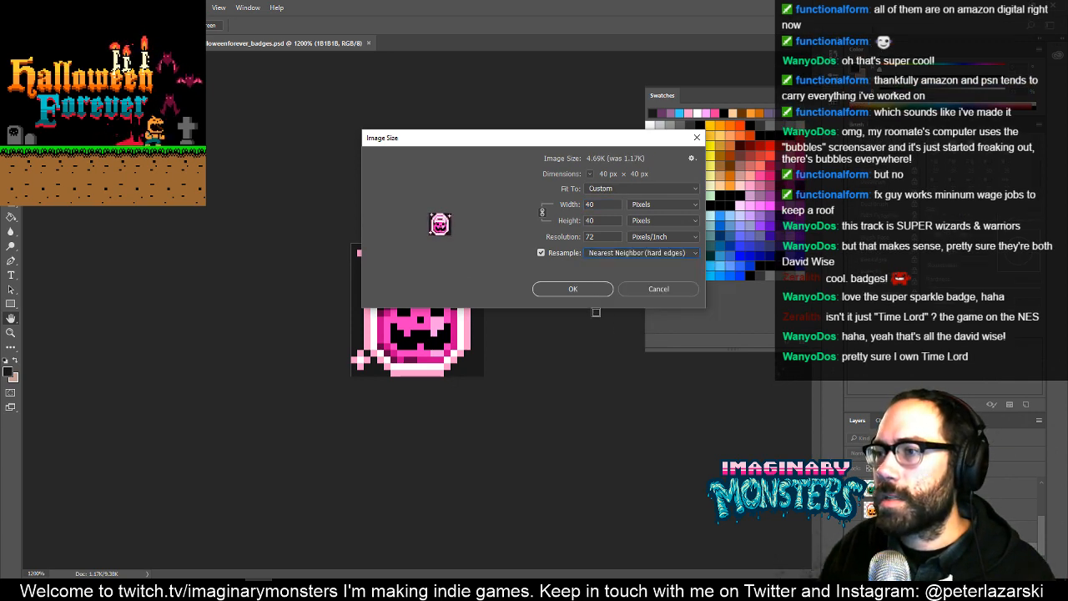
left_click(587, 289)
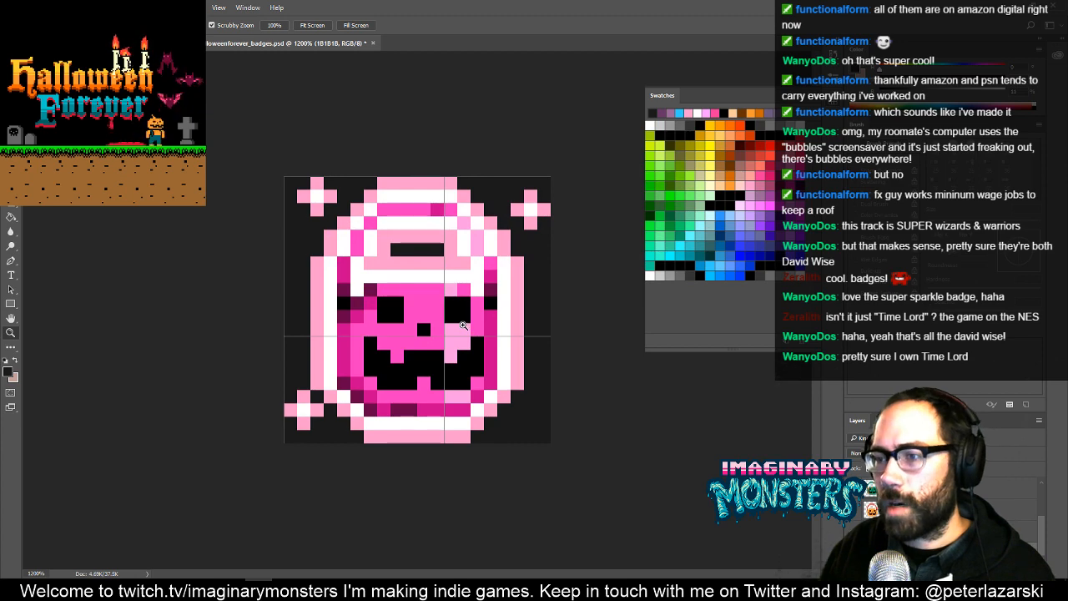
- Enlarge the badge image further to 80 × 80 pixels with Nearest Neighbor resampling
key("ctrl+alt+i")
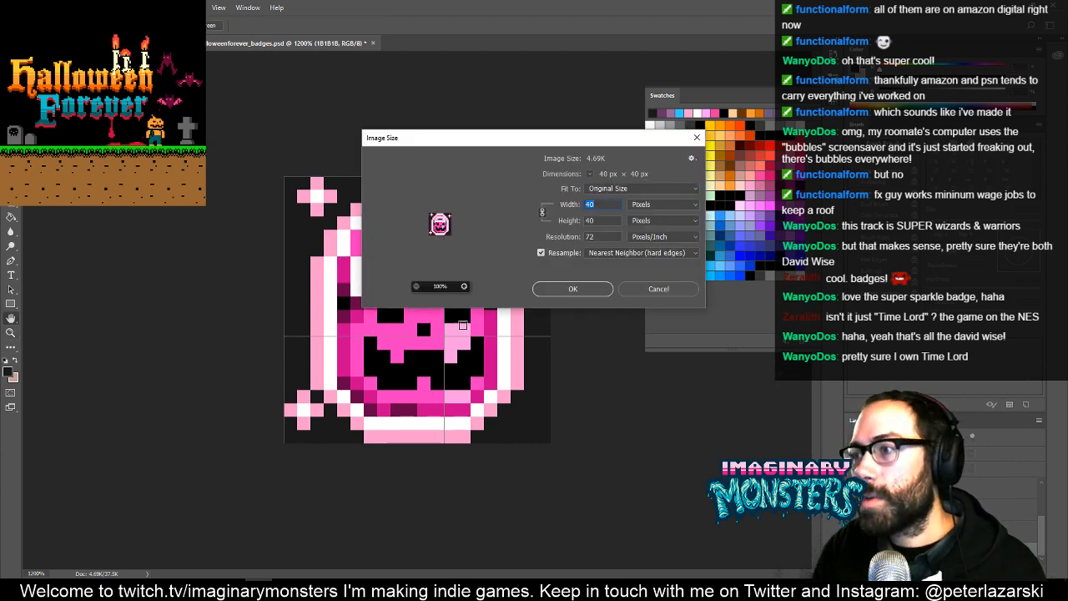
key("Return")
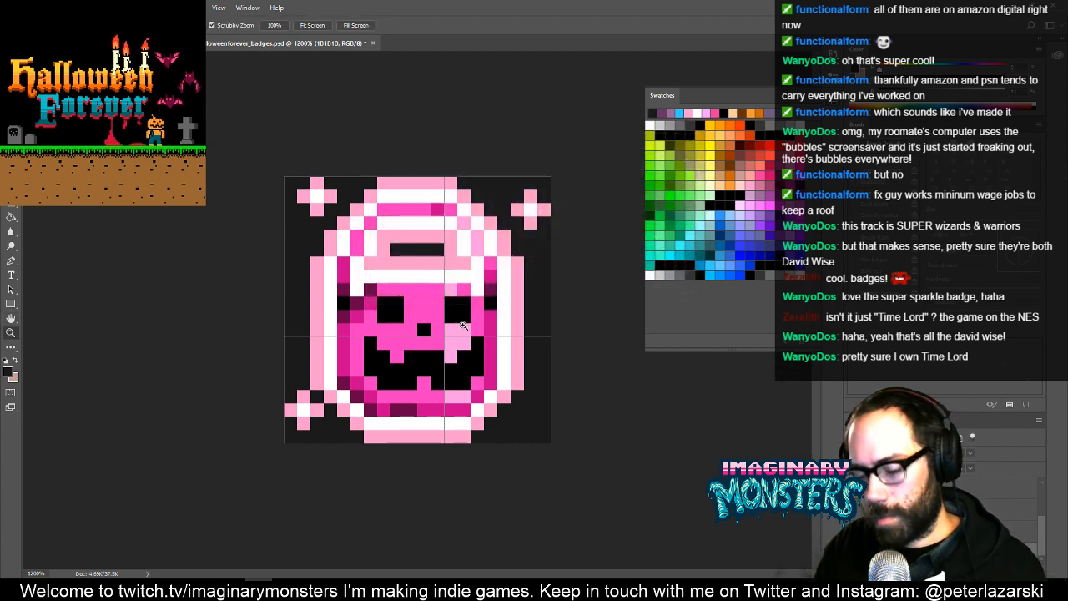
key("ctrl+alt+i")
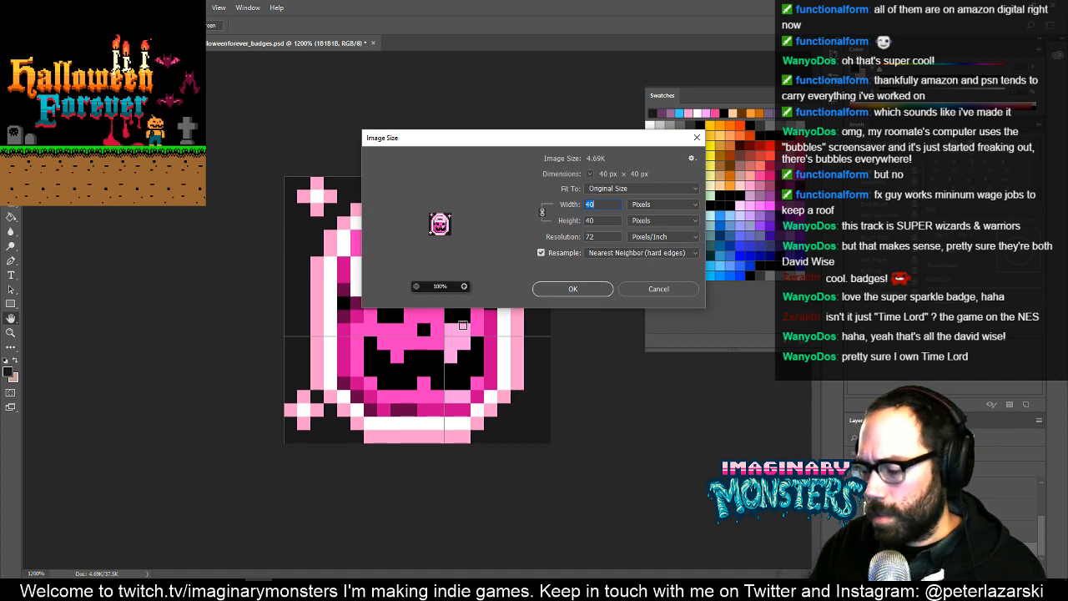
type("80")
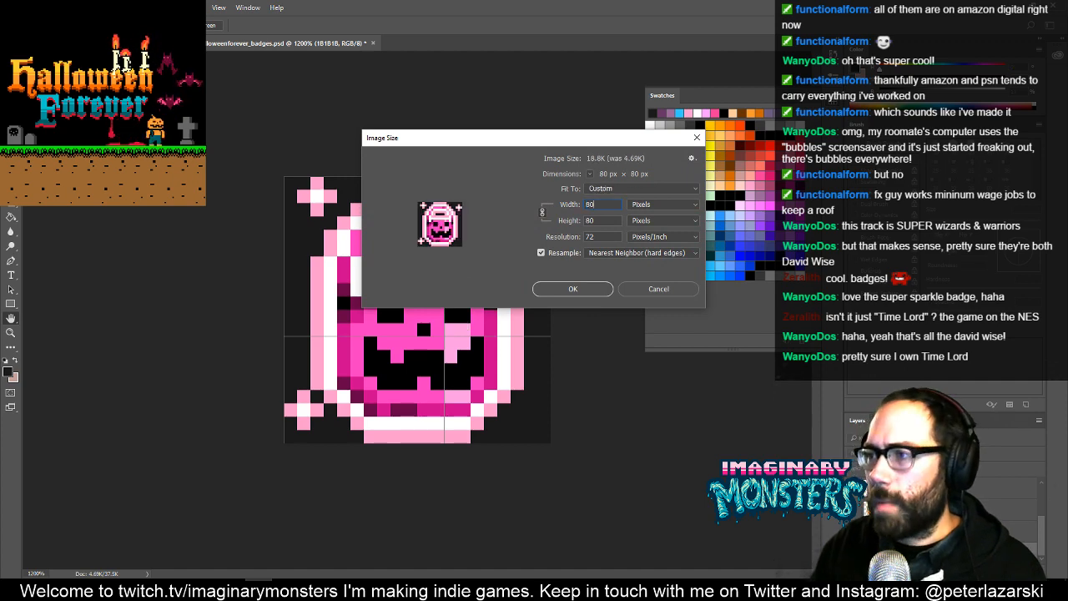
left_click(589, 290)
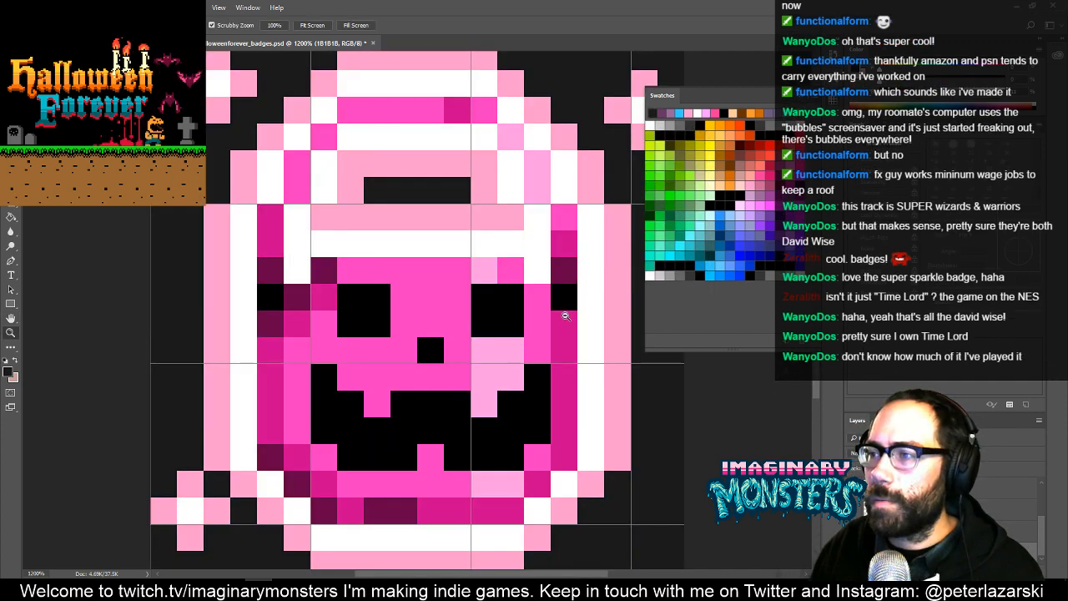
- Compare the enlarged orange and pink bucket variants by switching the pink bucket layer's visibility
left_click_drag(575, 327, 528, 360)
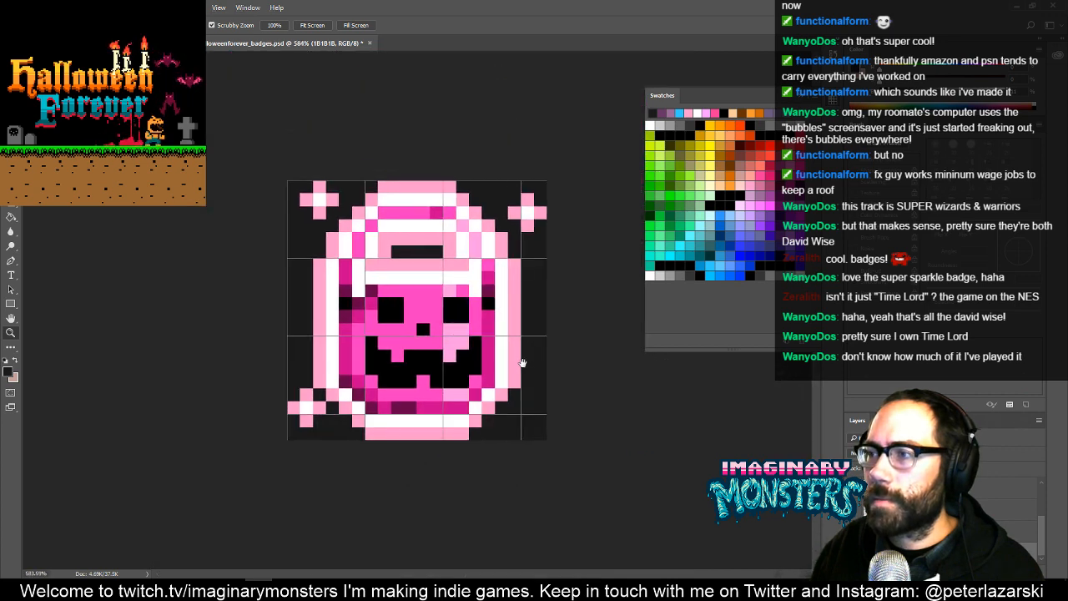
left_click(854, 468)
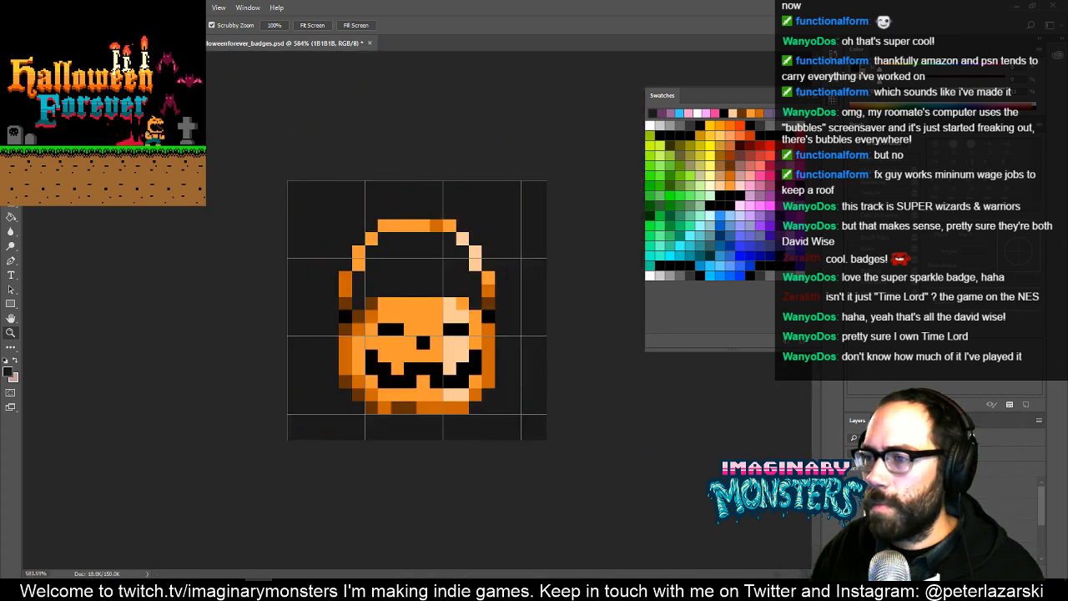
left_click(853, 491)
left_click(853, 491)
left_click(853, 491)
left_click(853, 491)
left_click(853, 490)
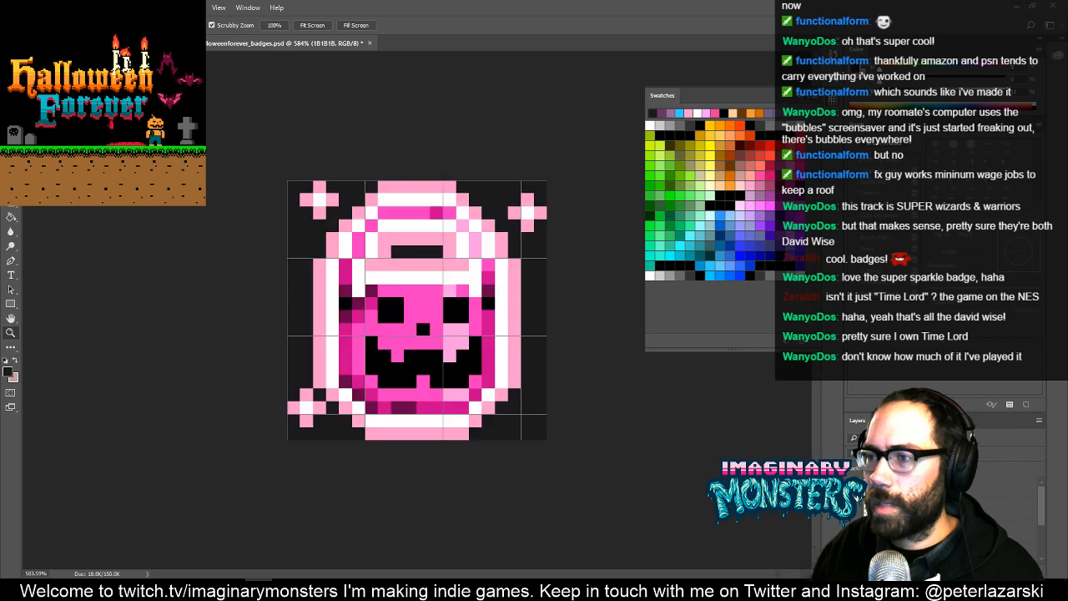
left_click(853, 491)
left_click(853, 491)
left_click(853, 490)
left_click(853, 491)
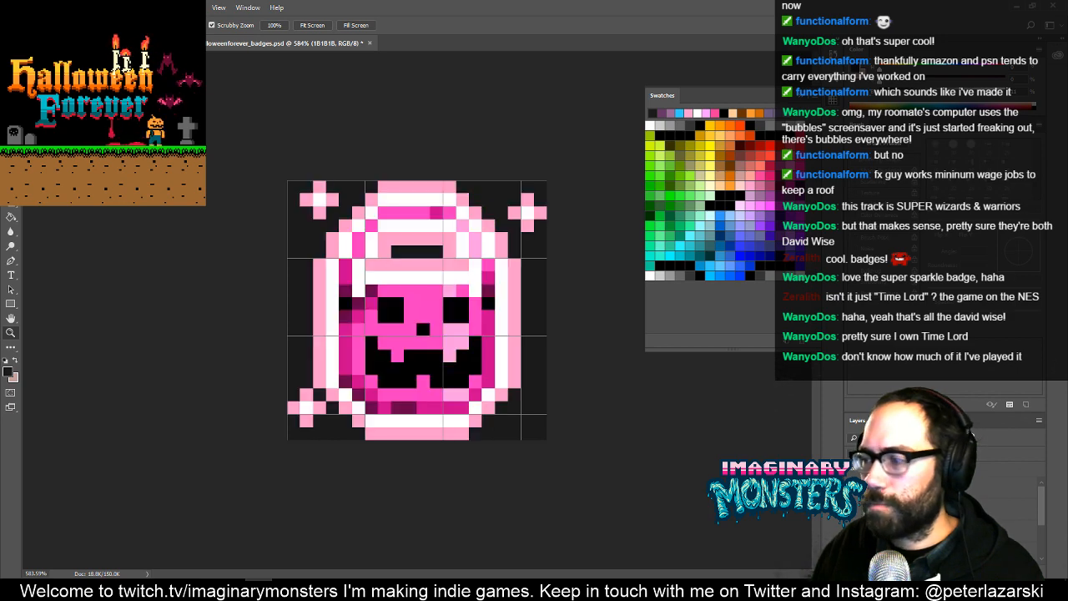
- Hide the 1B1B1B background layer so the badge sits on transparency
scroll(917, 500, "down", 3)
left_click(853, 548)
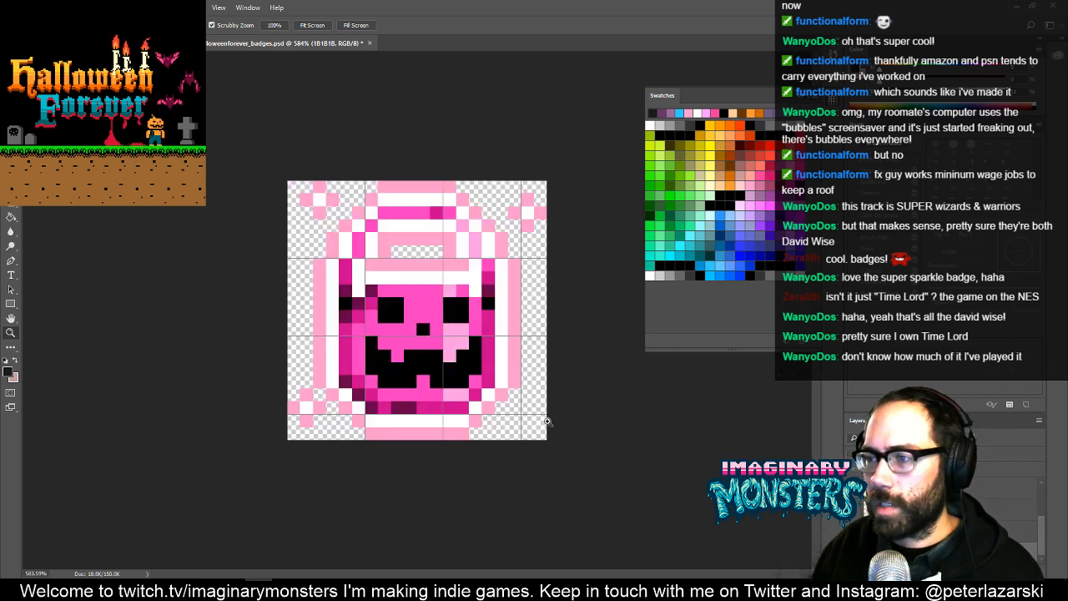
left_click(518, 392, "alt")
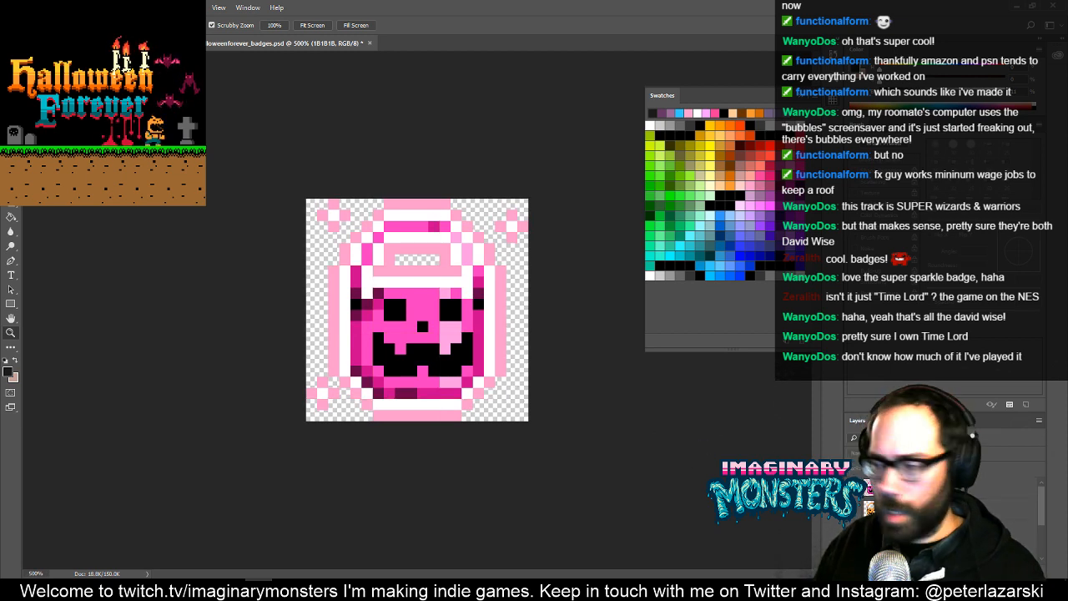
- Rename the pink bucket's layer as badge_foil and save the badge document
double_click(893, 489)
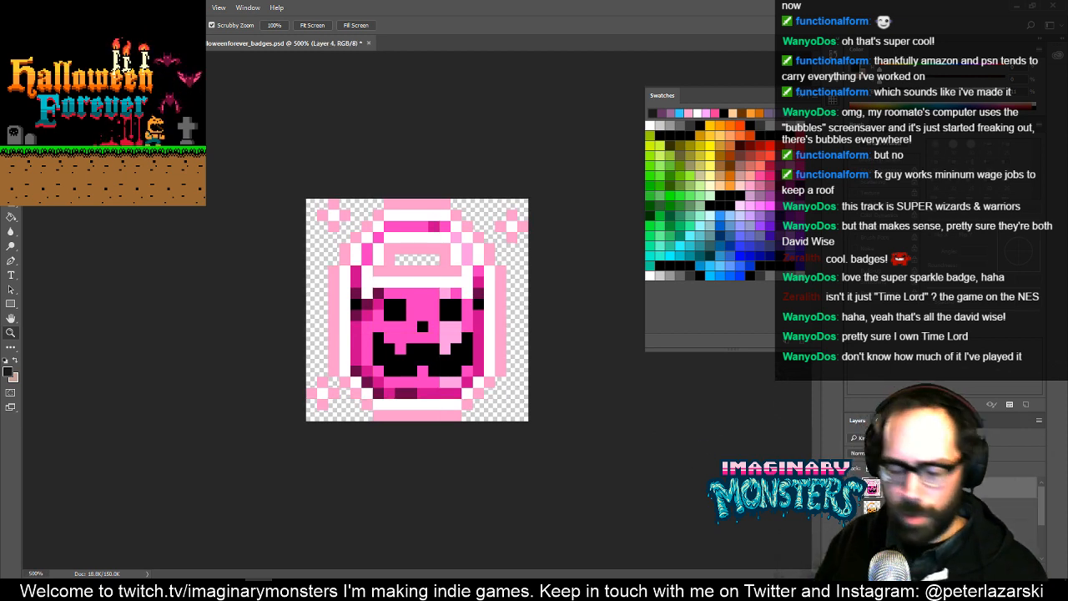
type("badge_fo")
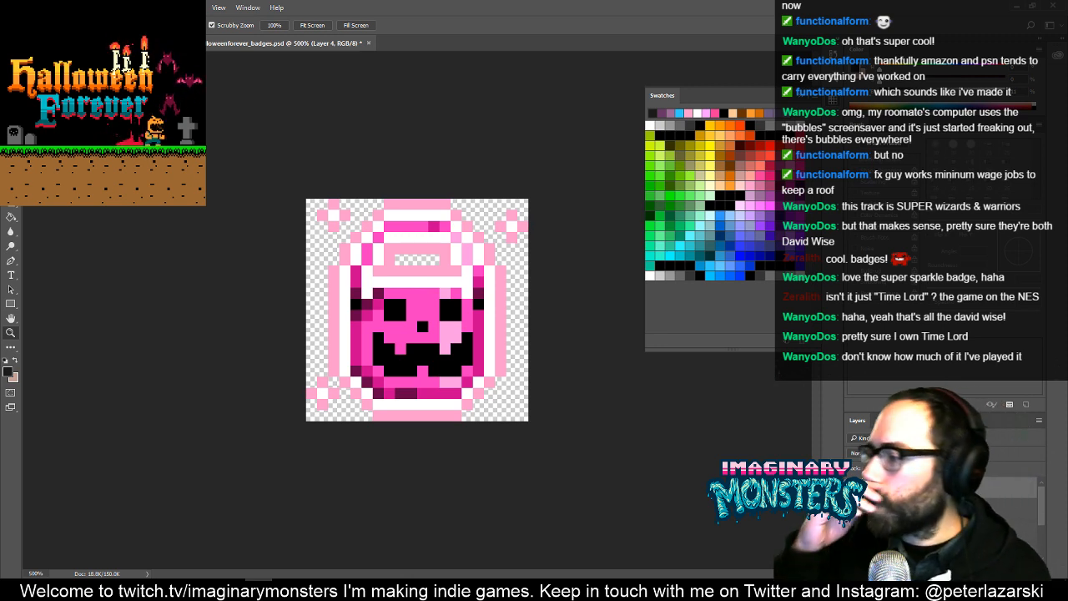
type("il")
key("Return")
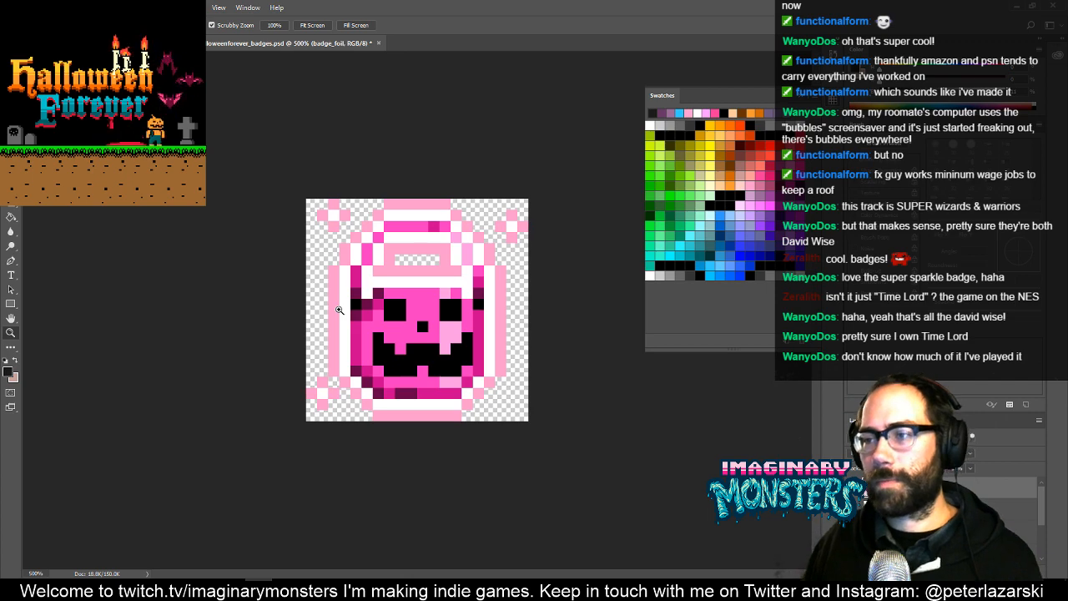
key("f")
key("f")
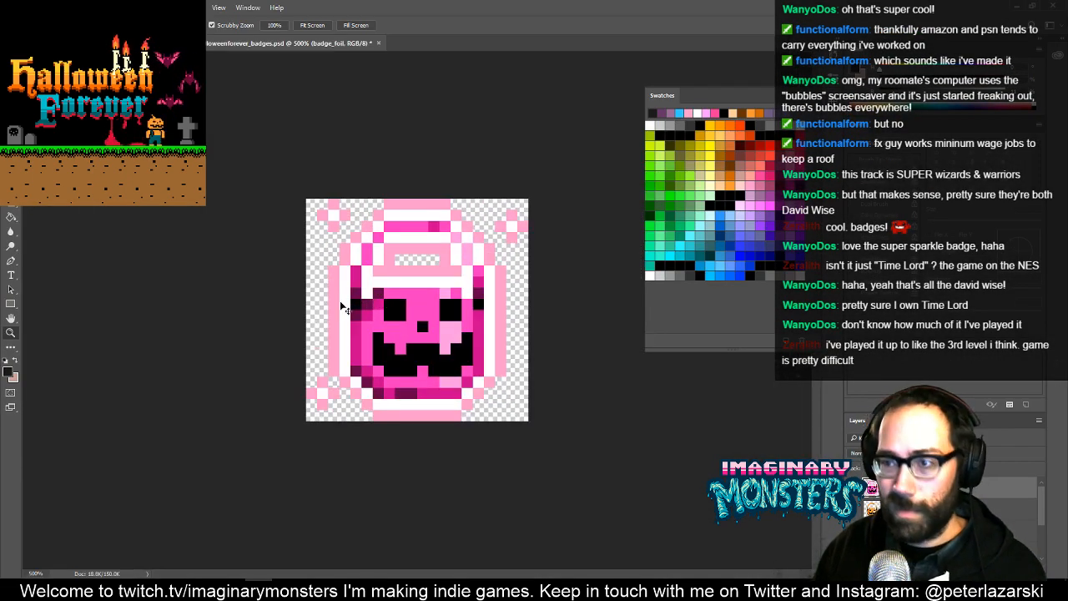
key("ctrl+s")
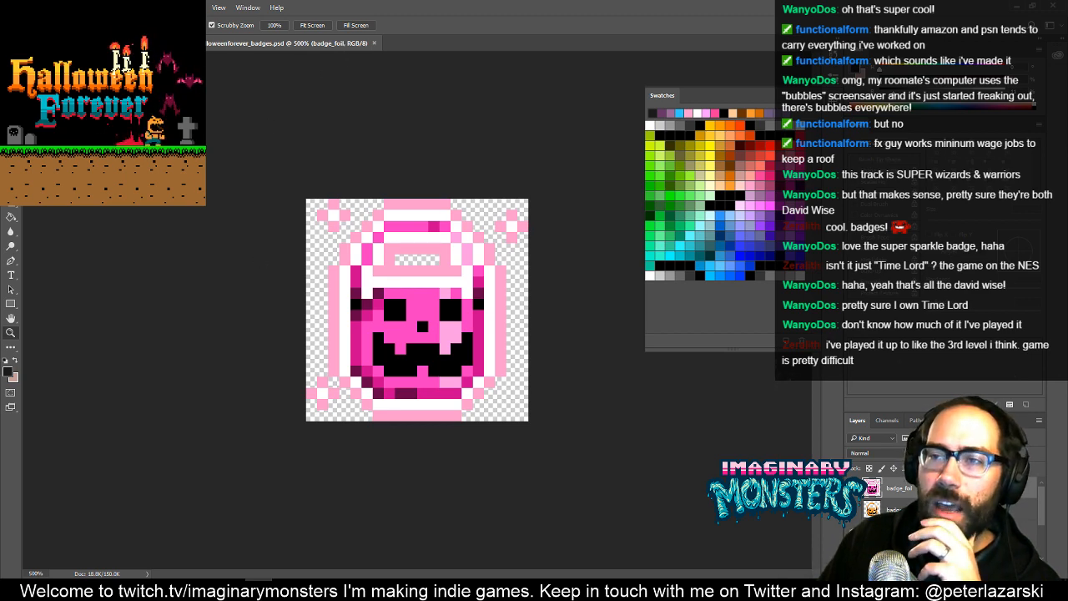
- Look over the purple sprite sheet with the bucket variants and close that document
left_click(134, 43)
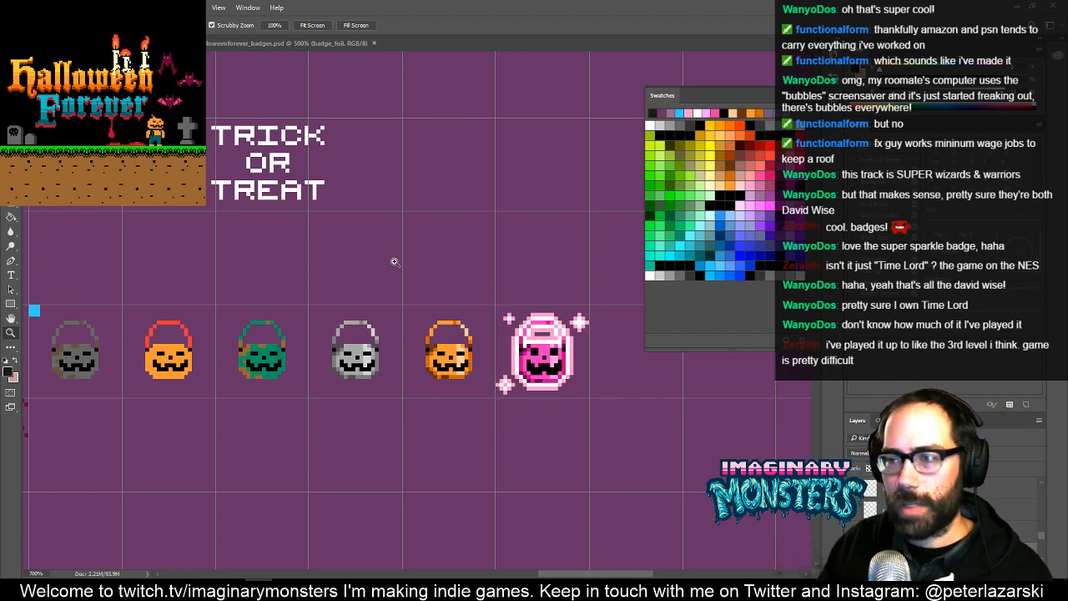
left_click_drag(407, 255, 342, 267)
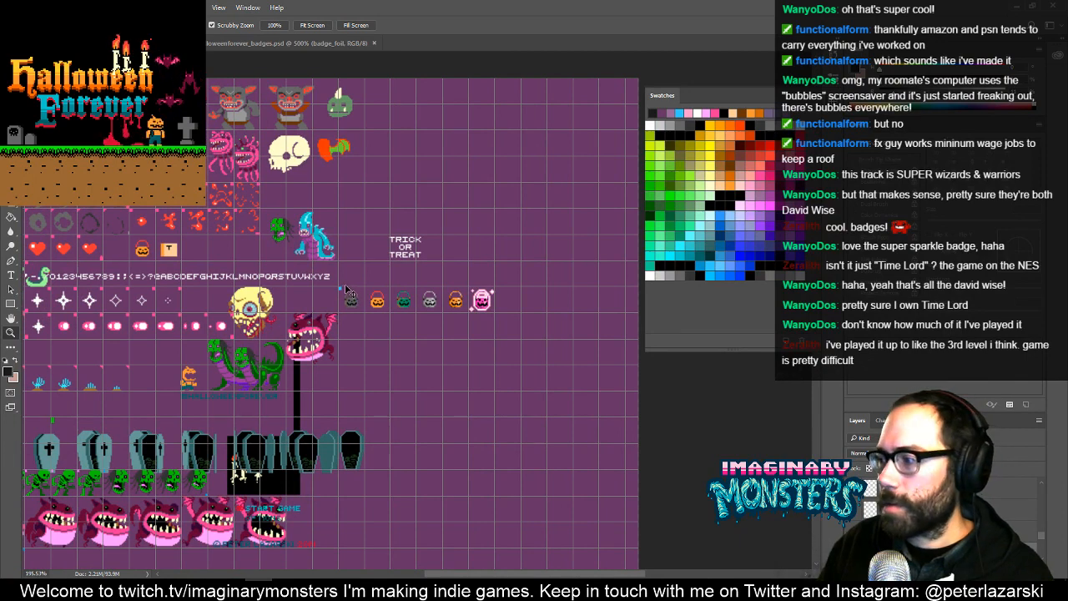
key("ctrl+w")
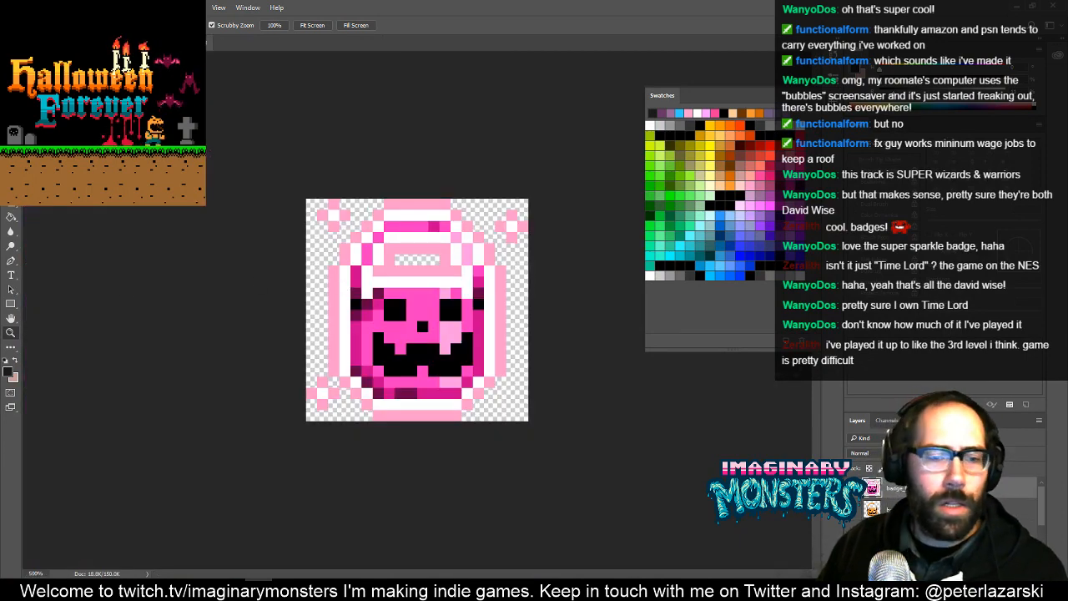